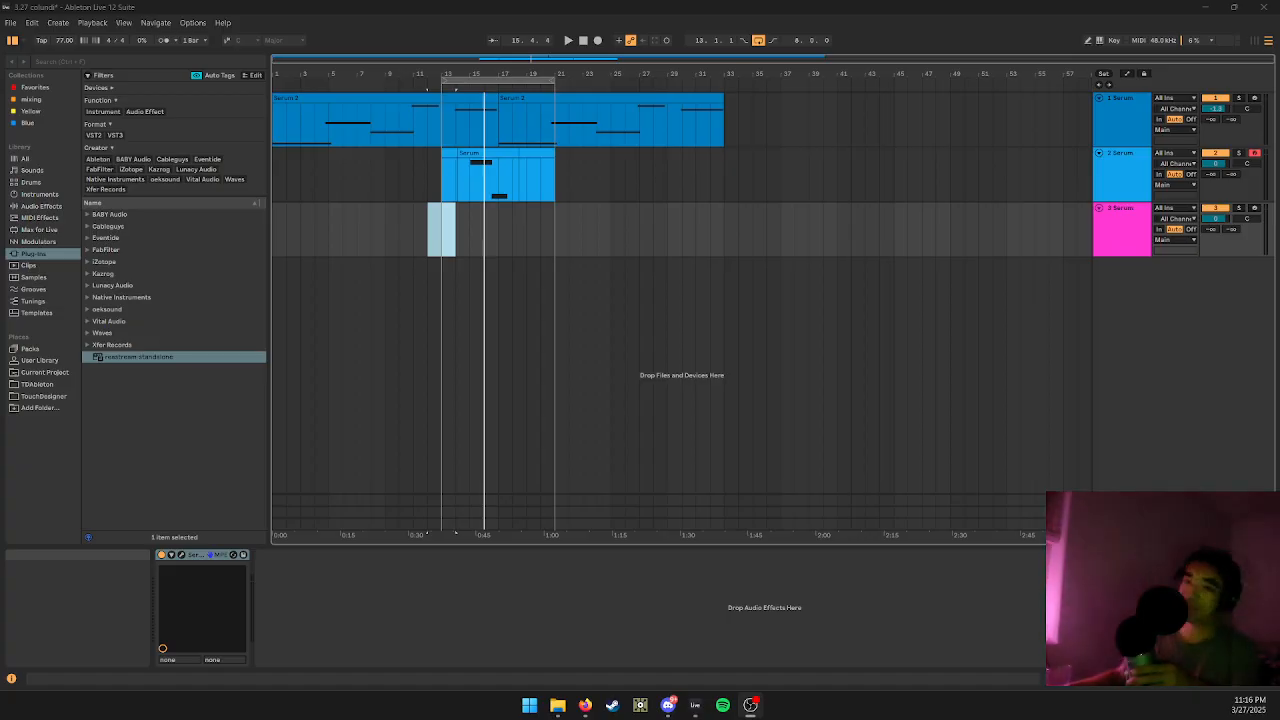
Play the arrangement from bar 9 briefly and stop it.
left_click(383, 192)
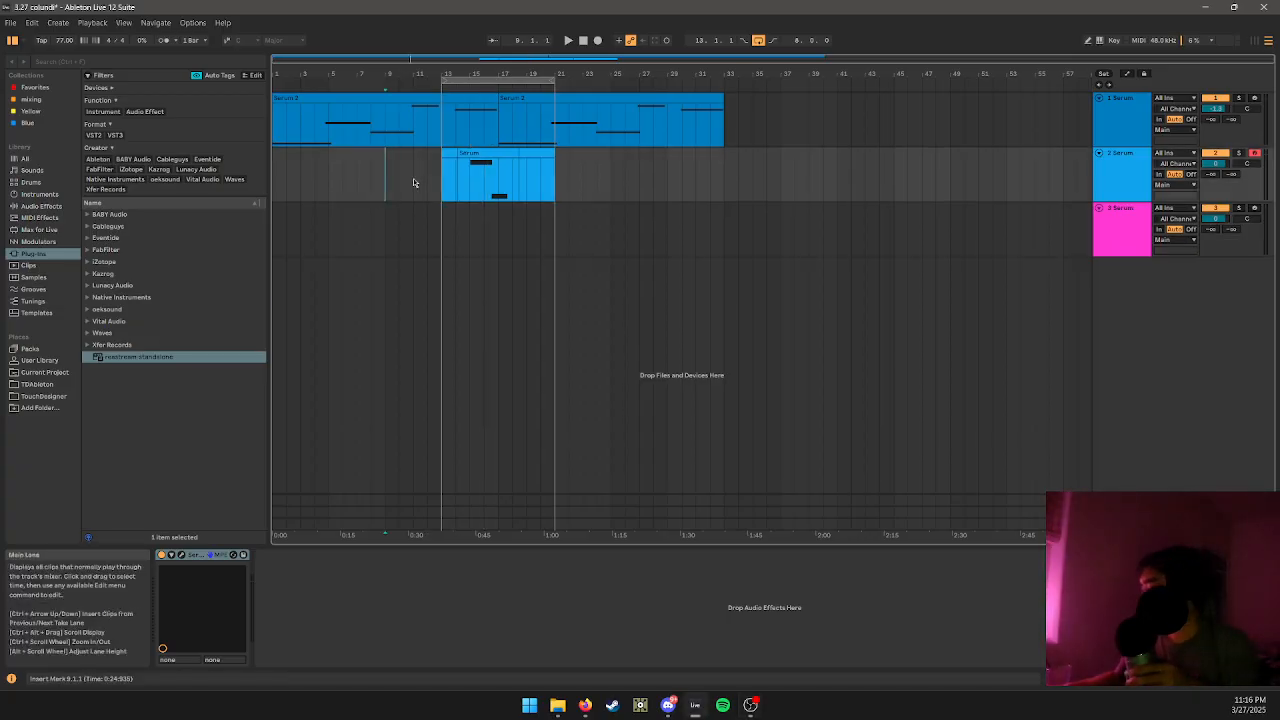
key("space")
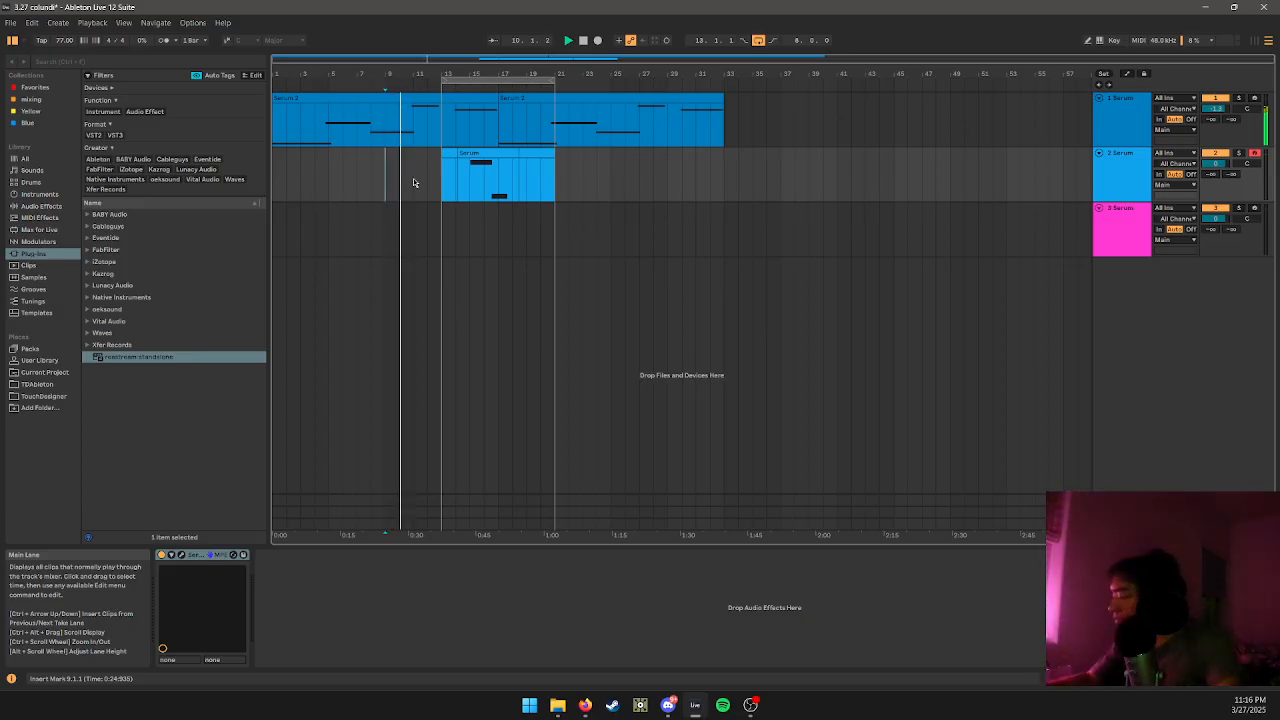
key("space")
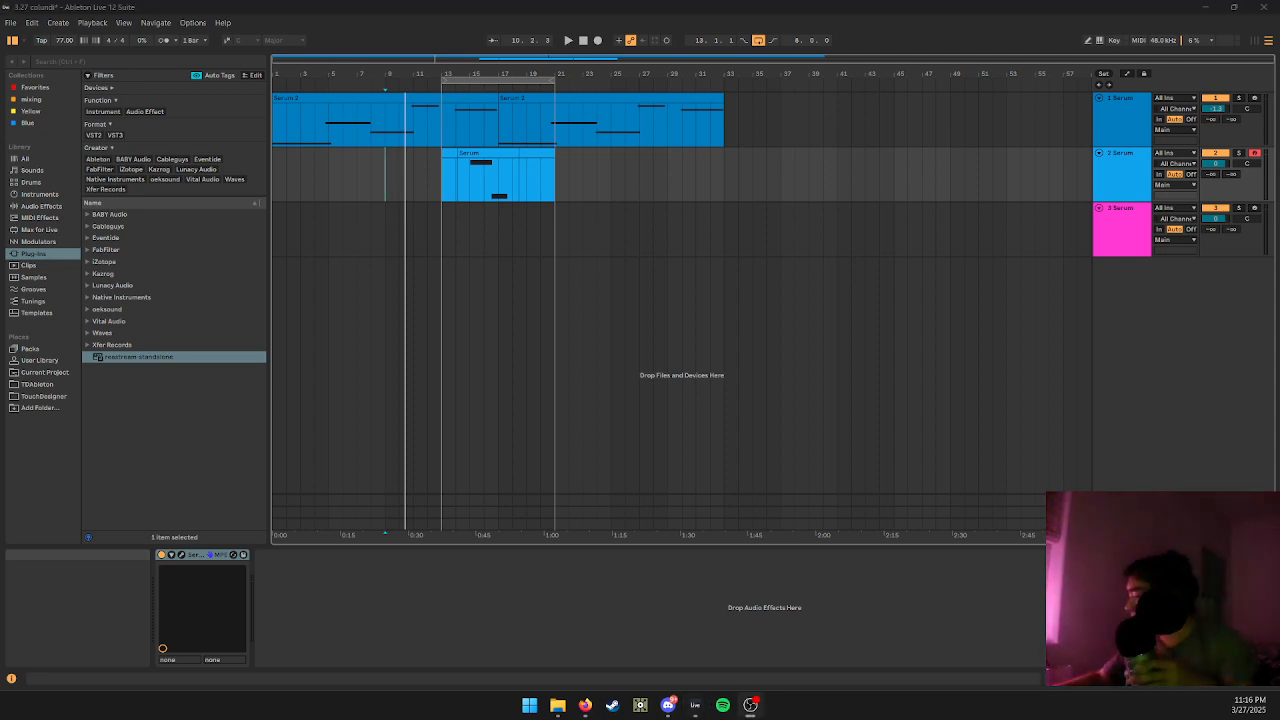
Add Angel Rolls 06.wav from the User Library to a new audio track at bar 1 and play it soloed.
left_click(43, 230)
left_click(45, 218)
left_click(47, 206)
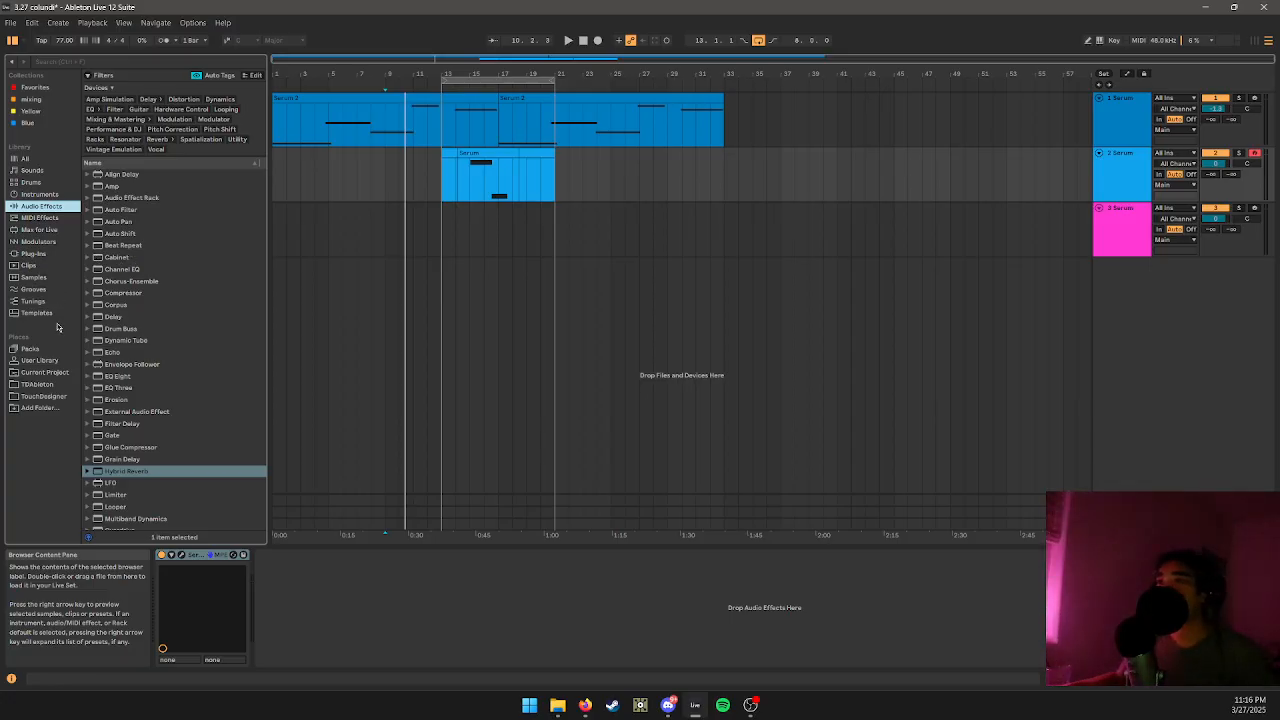
left_click(45, 361)
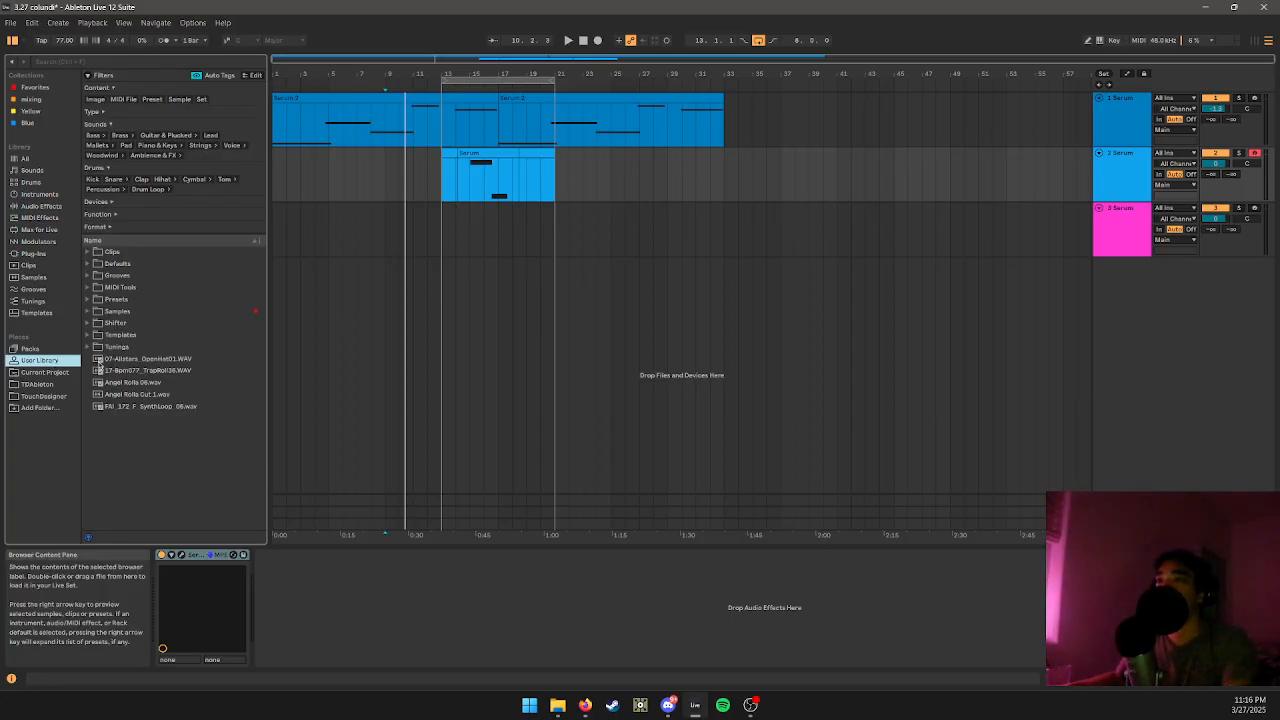
left_click(124, 381)
left_click_drag(130, 388, 286, 266)
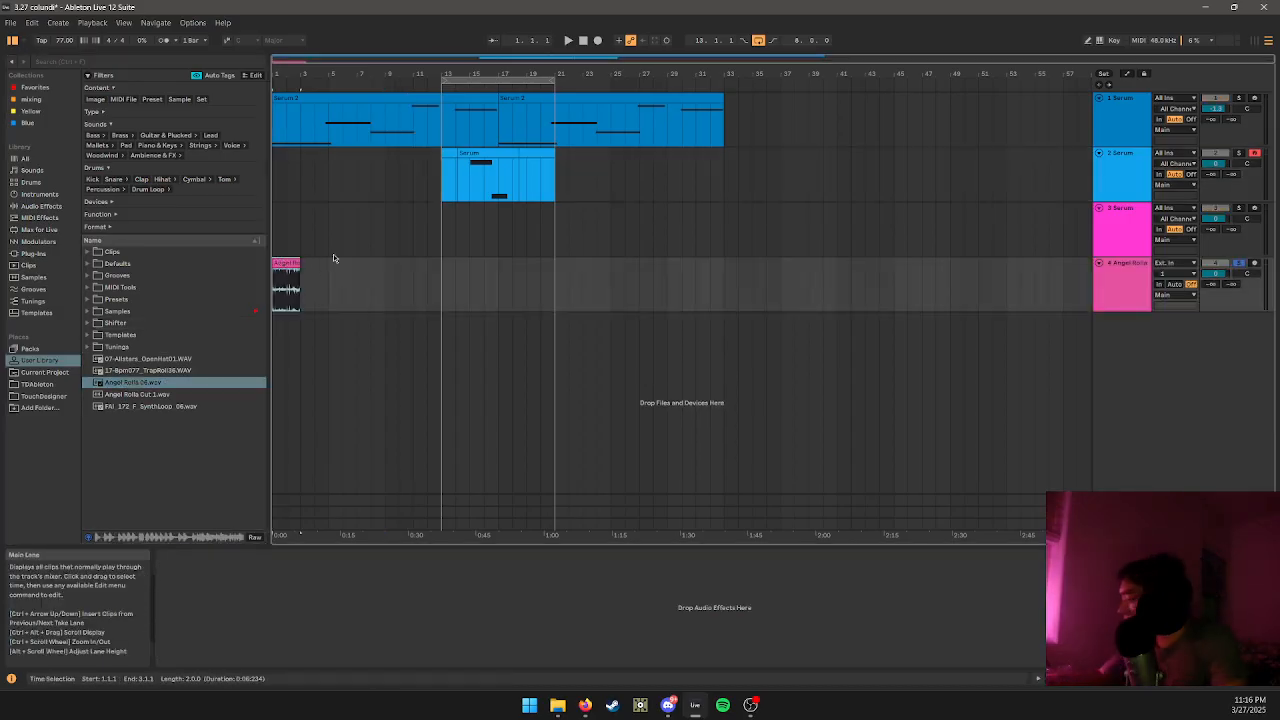
key("space")
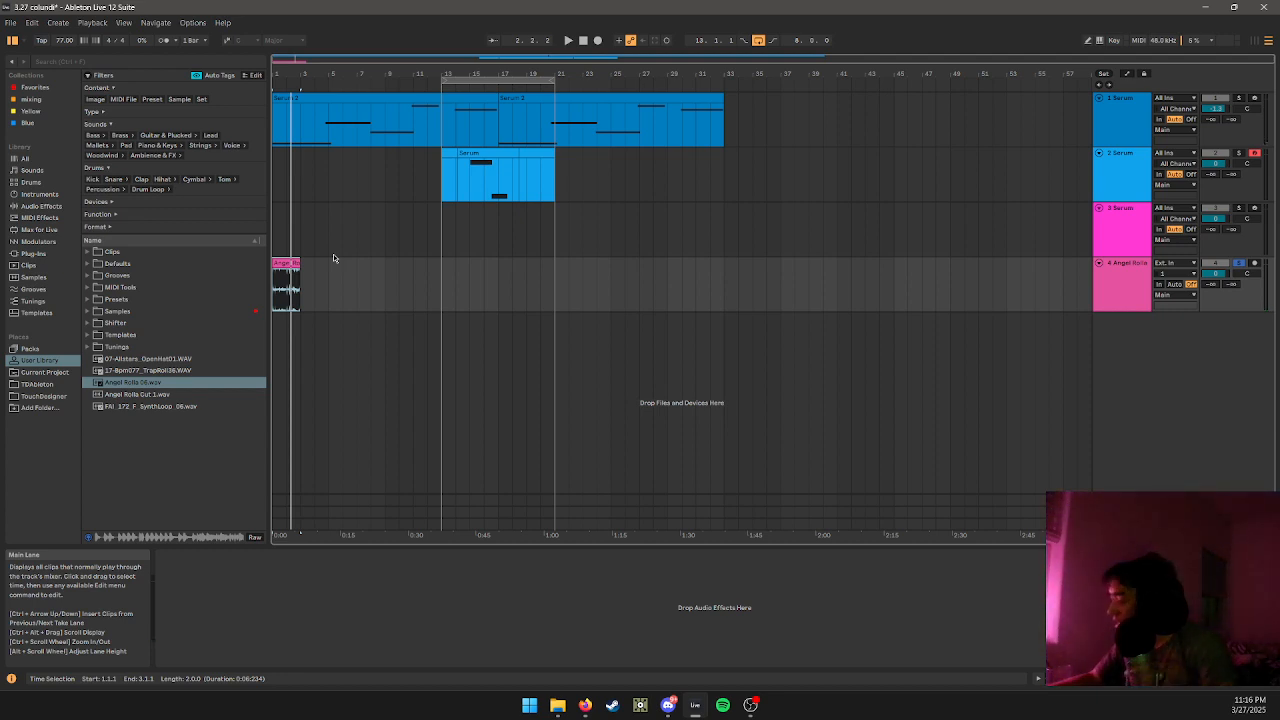
key("space")
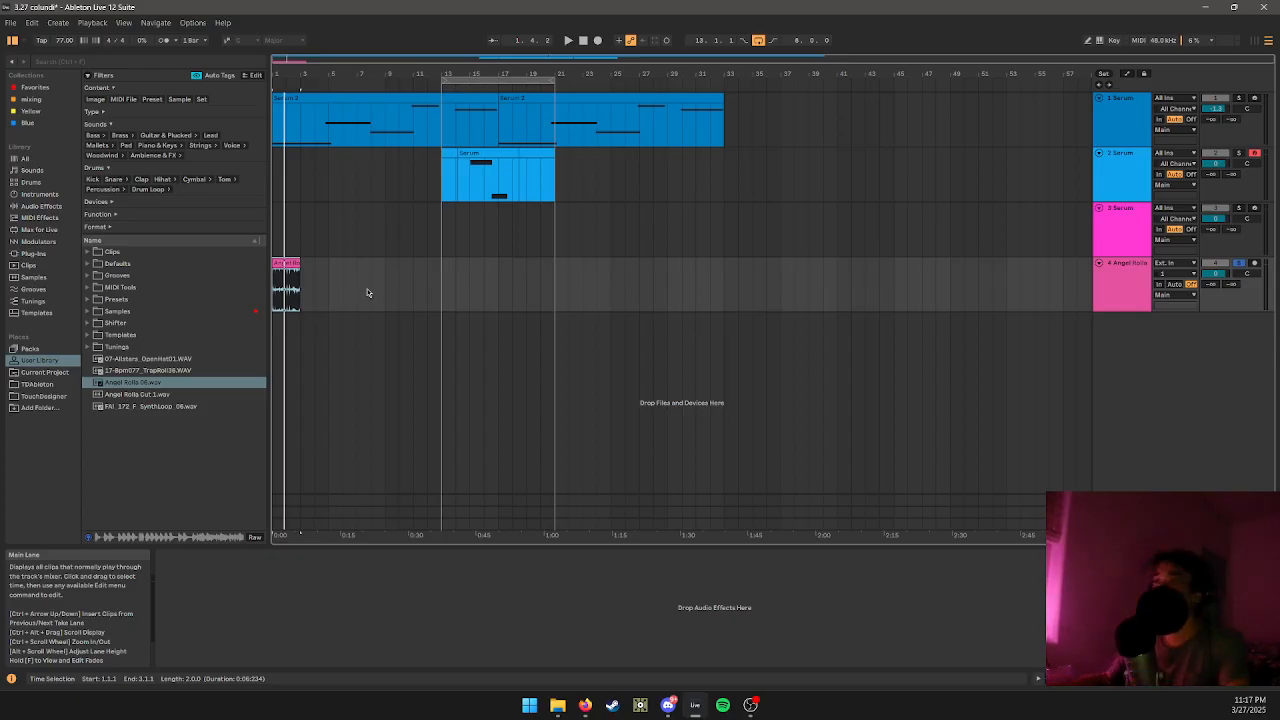
Inspect the ReaStream plug-in's send settings on the Main track and the driver type and audio device in the audio settings.
left_click(334, 529)
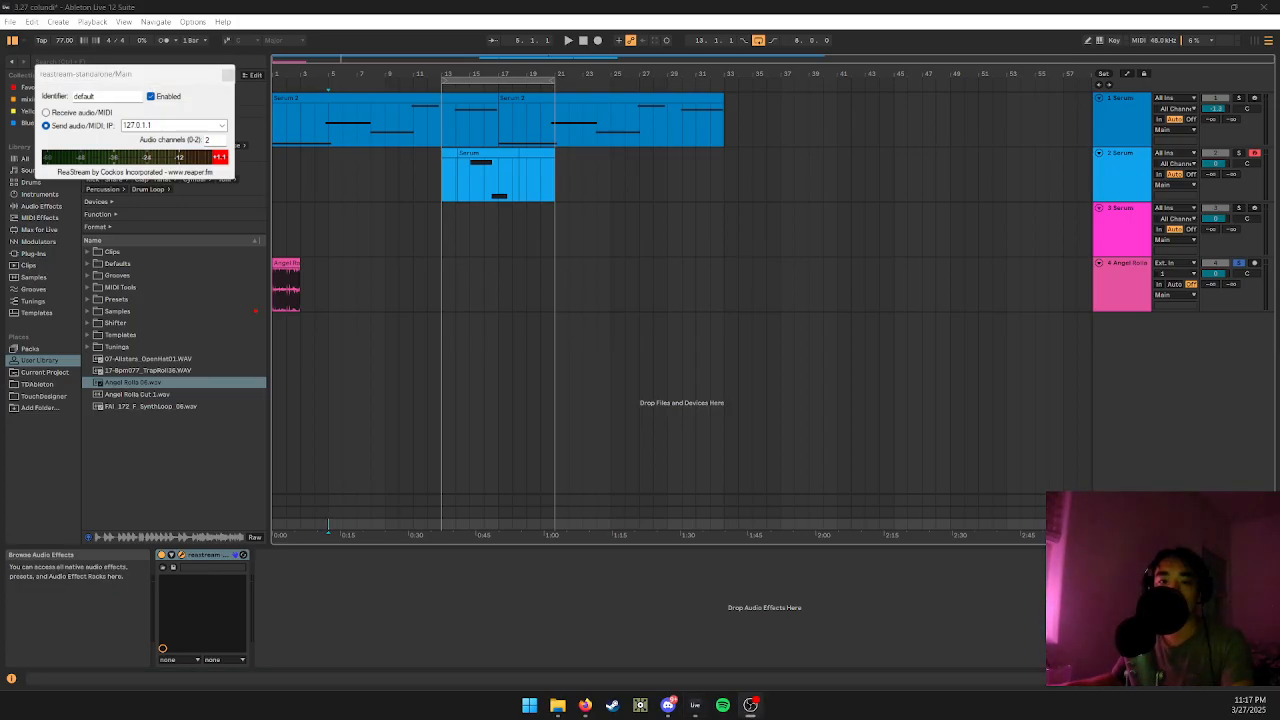
left_click(192, 22)
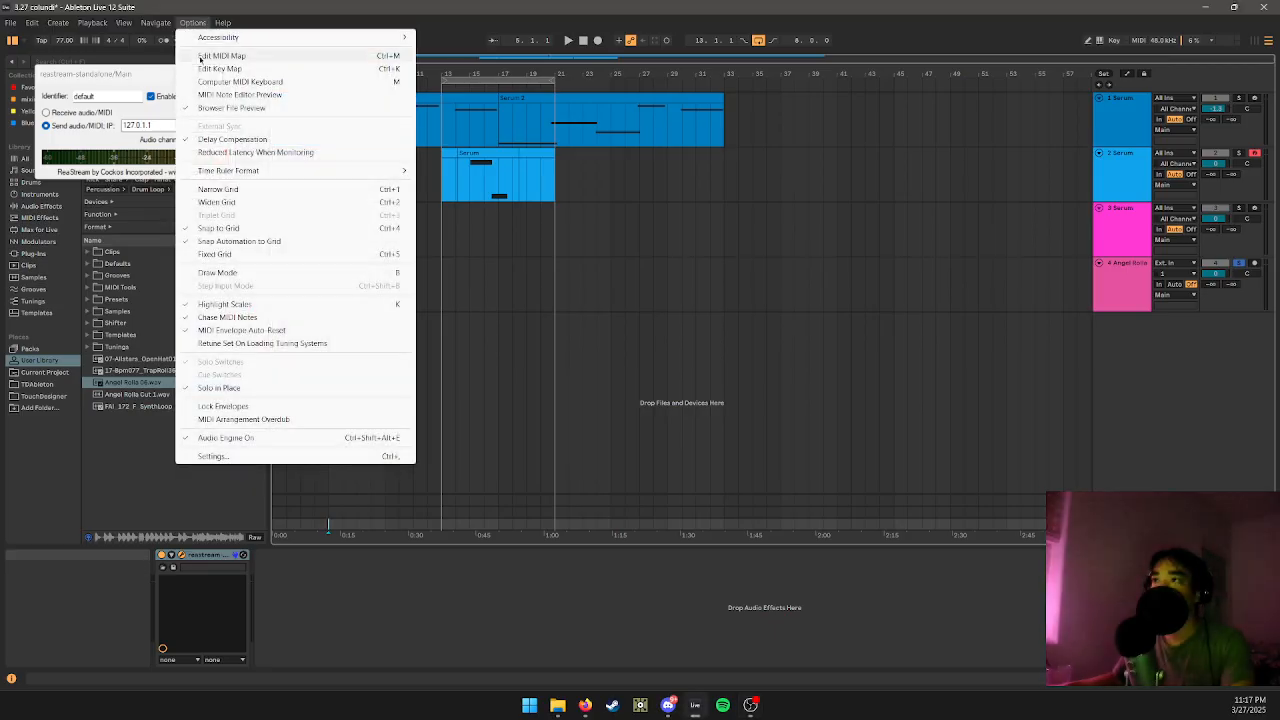
left_click(251, 462)
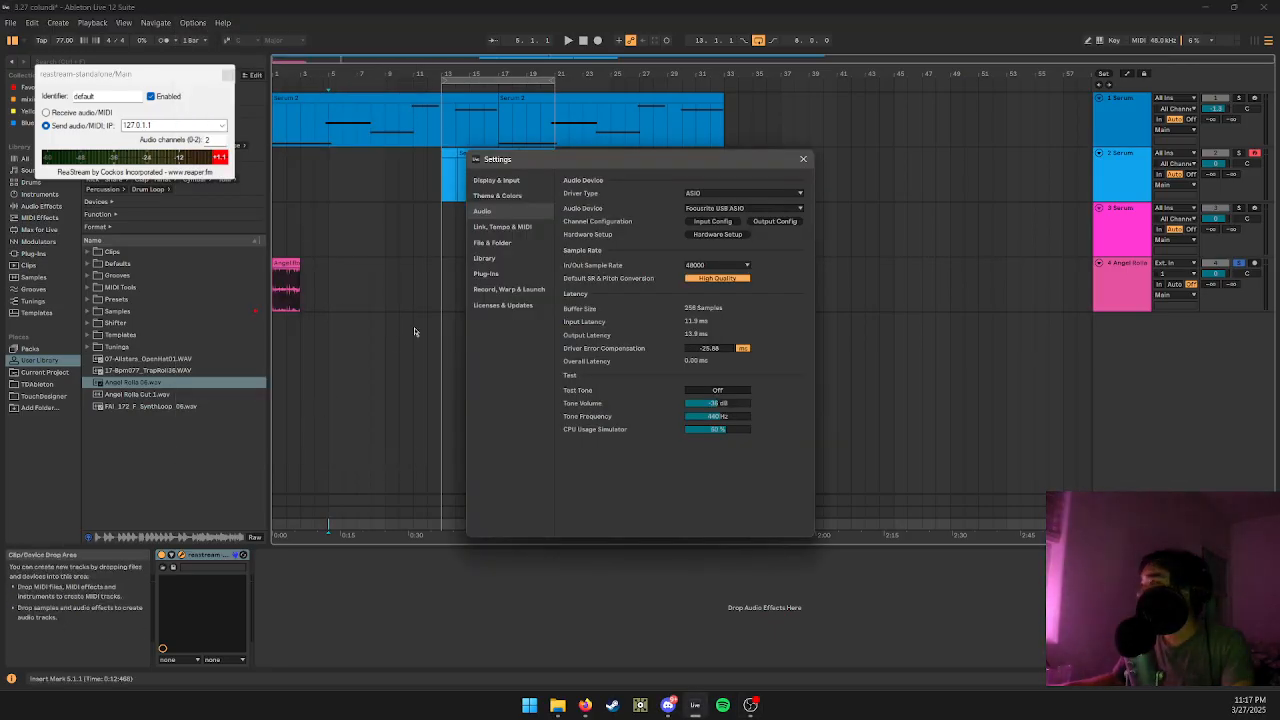
left_click(702, 197)
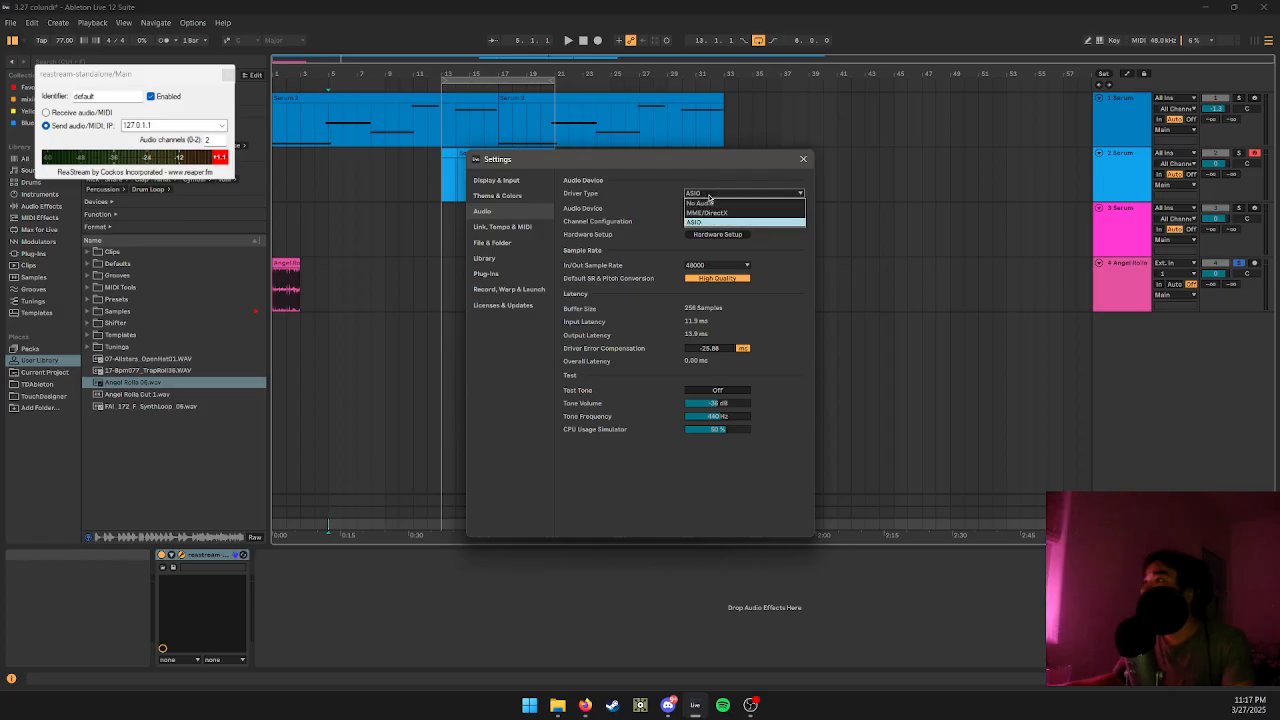
left_click(702, 197)
left_click(714, 209)
left_click(715, 211)
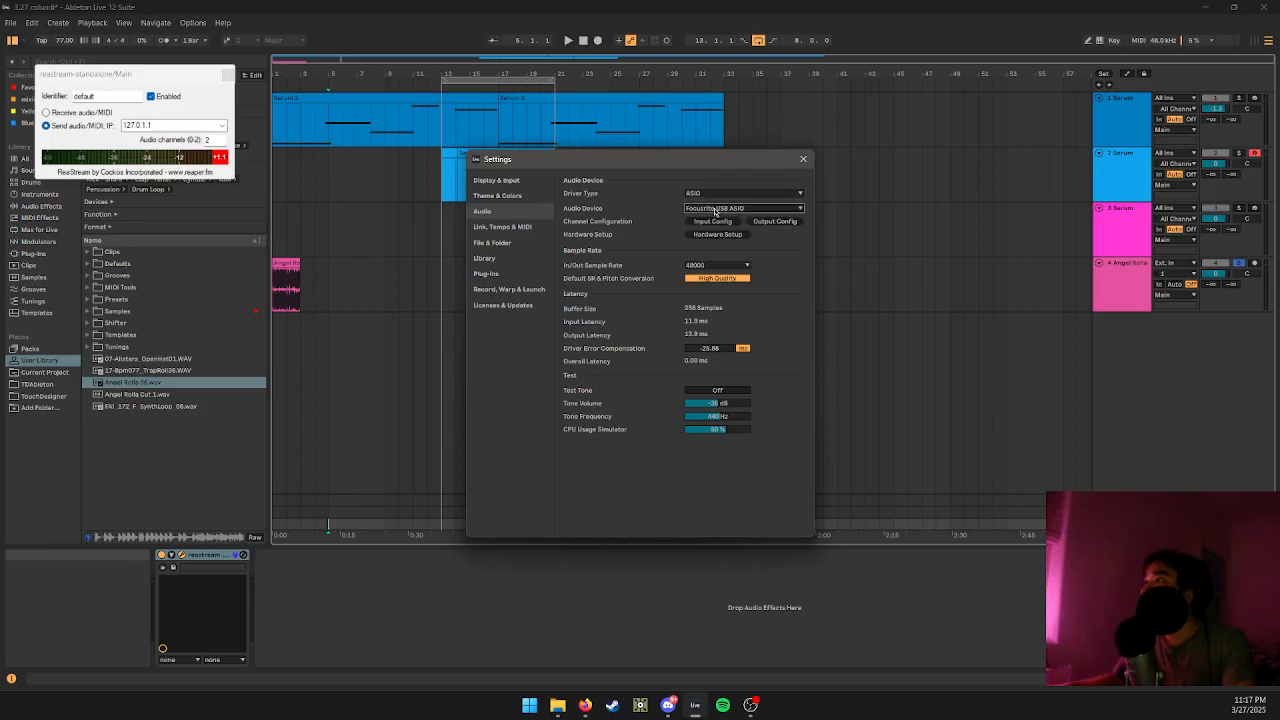
left_click(802, 159)
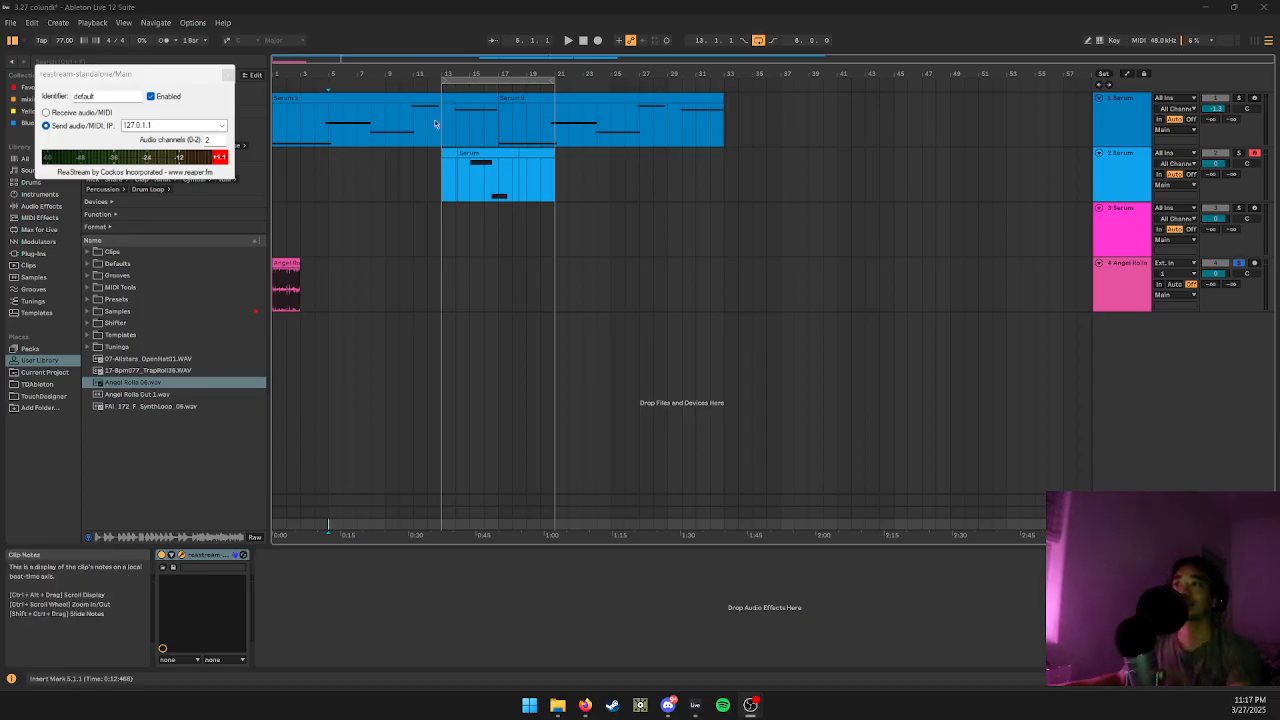
double_click(155, 124)
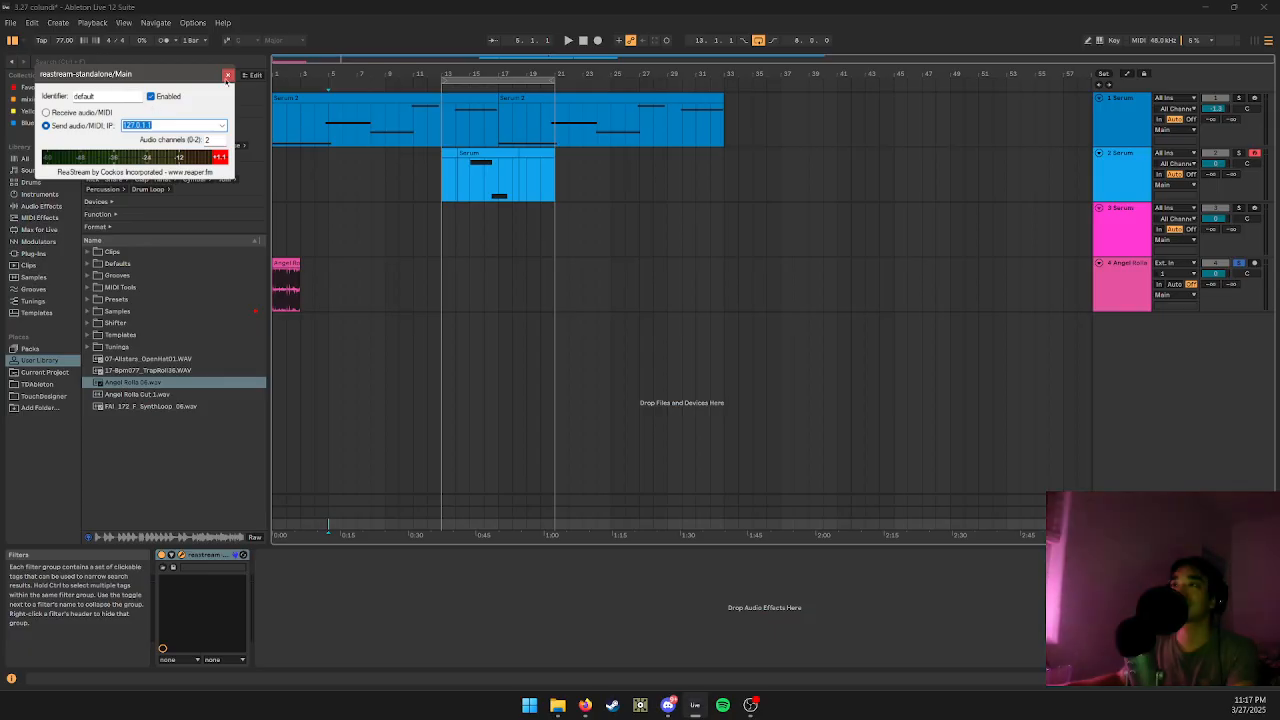
left_click(370, 230)
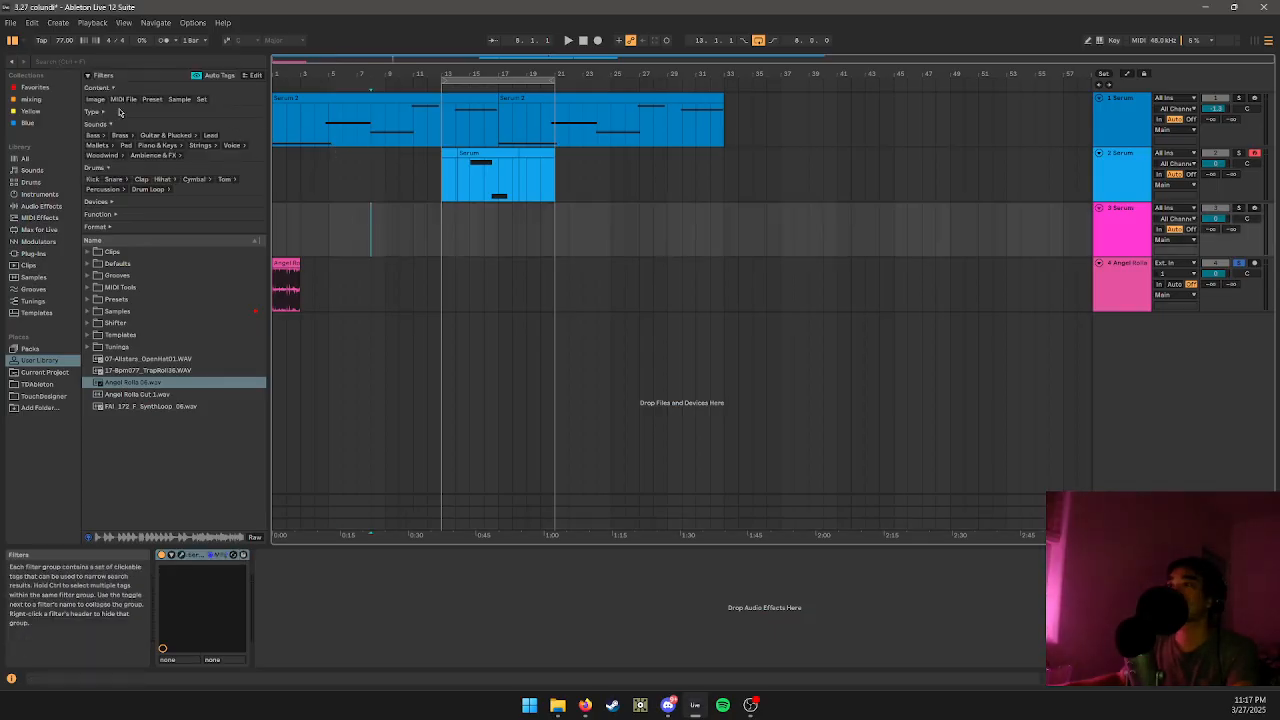
Save the current set, open the recent set 3.26 Jammo and play its arrangement from around bar 57.
left_click(10, 22)
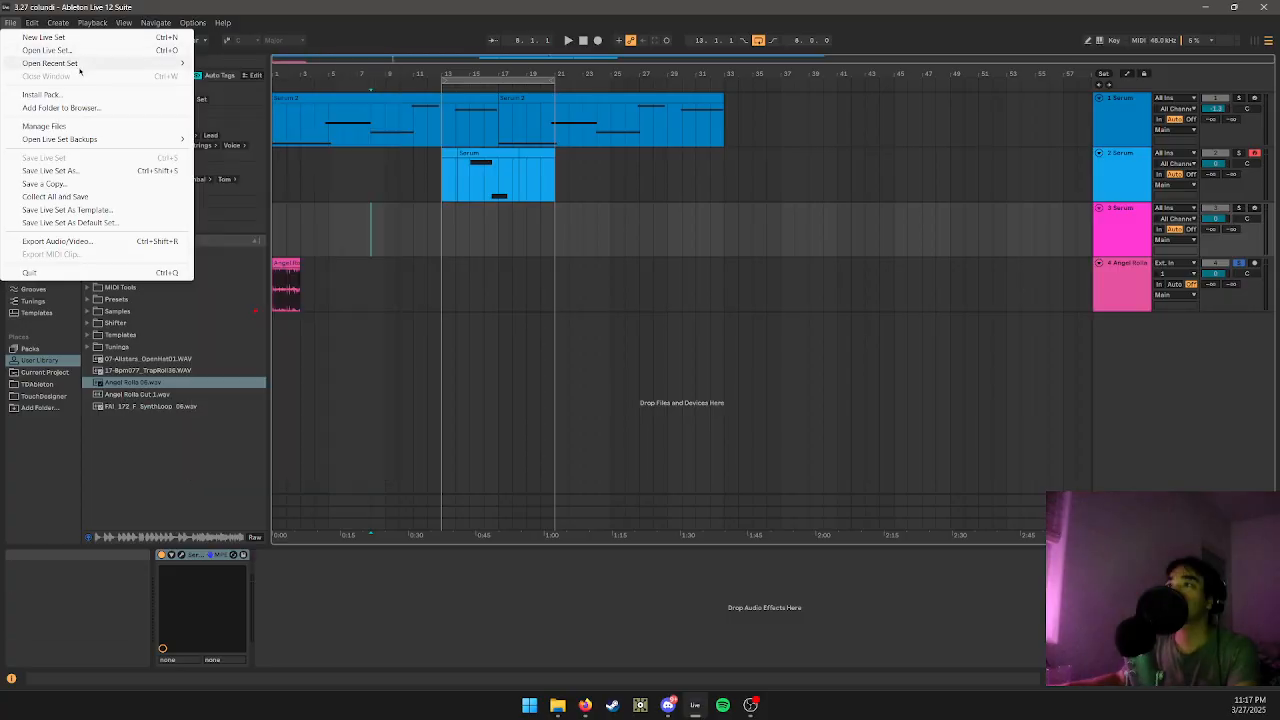
left_click(228, 76)
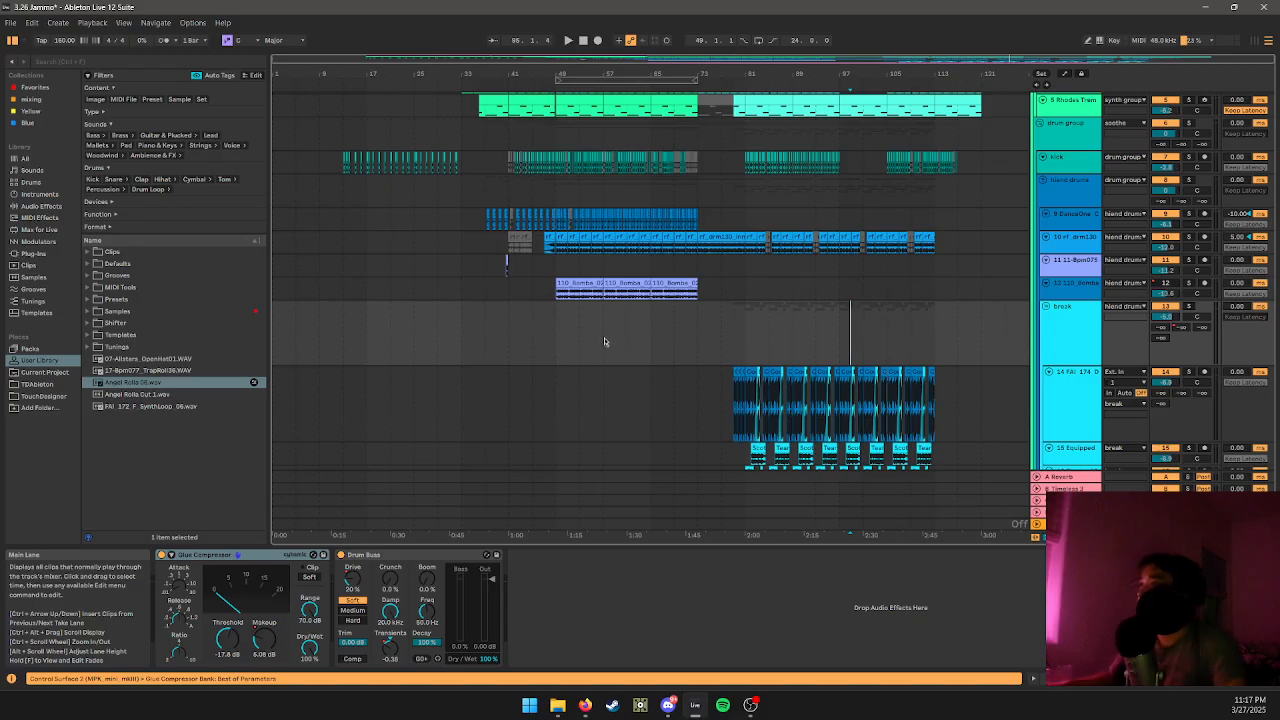
left_click(605, 341)
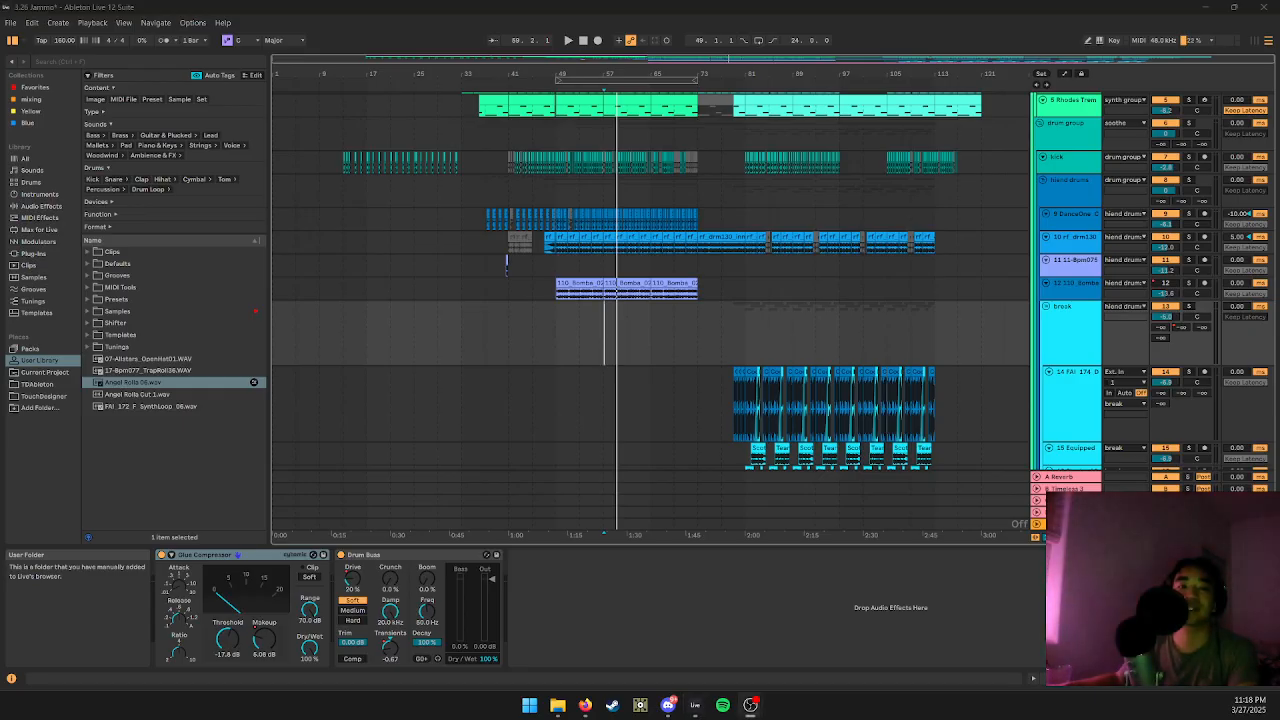
Close the 3.26 Jammo set without saving its changes.
left_click(1234, 7)
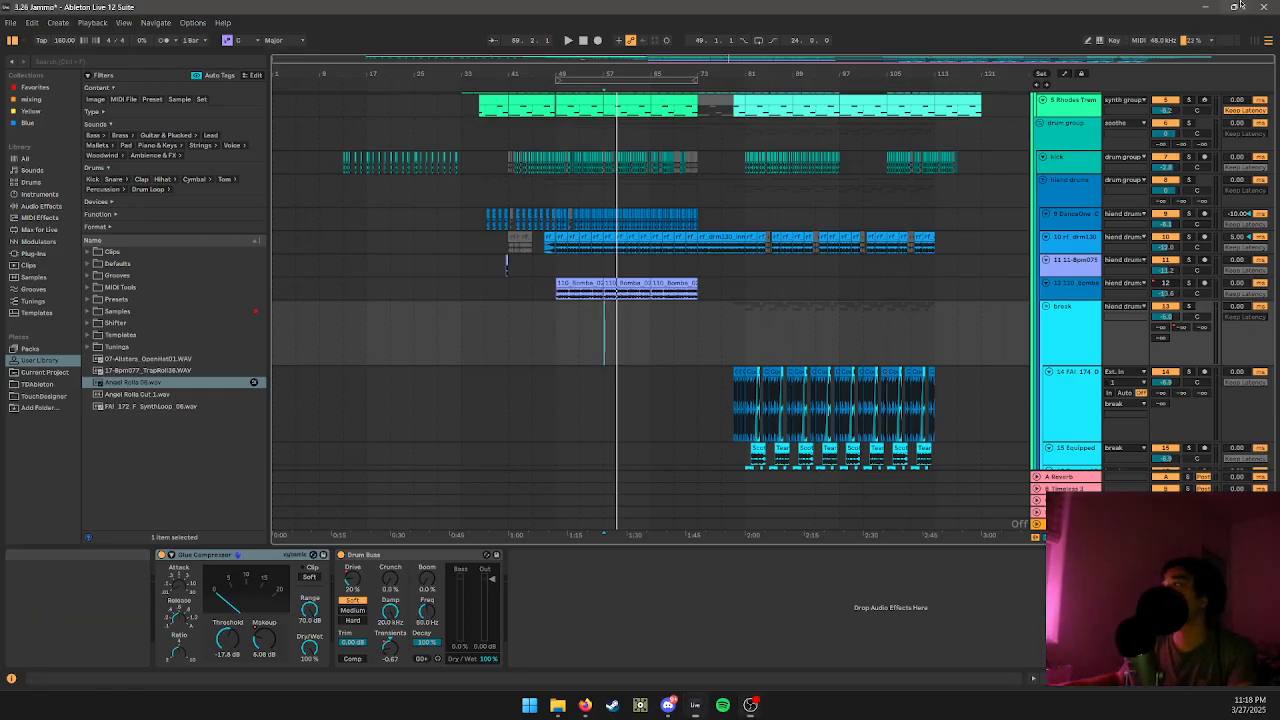
left_click(896, 12)
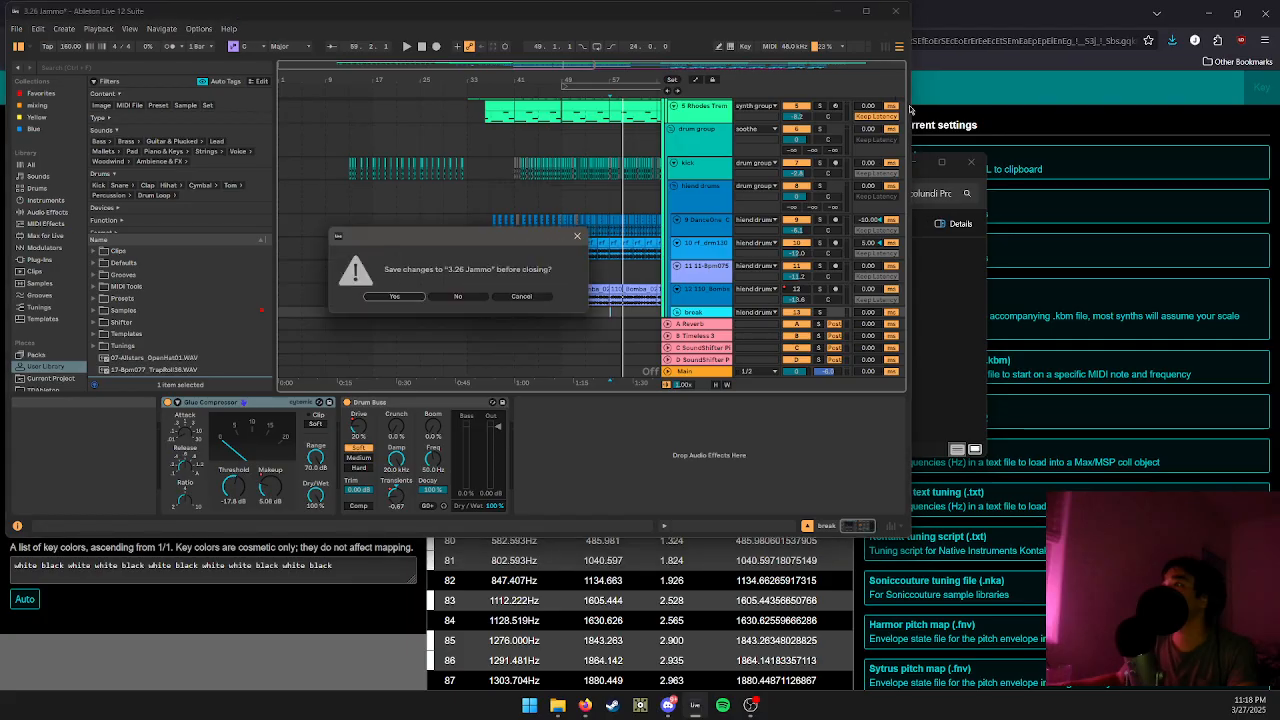
left_click(458, 298)
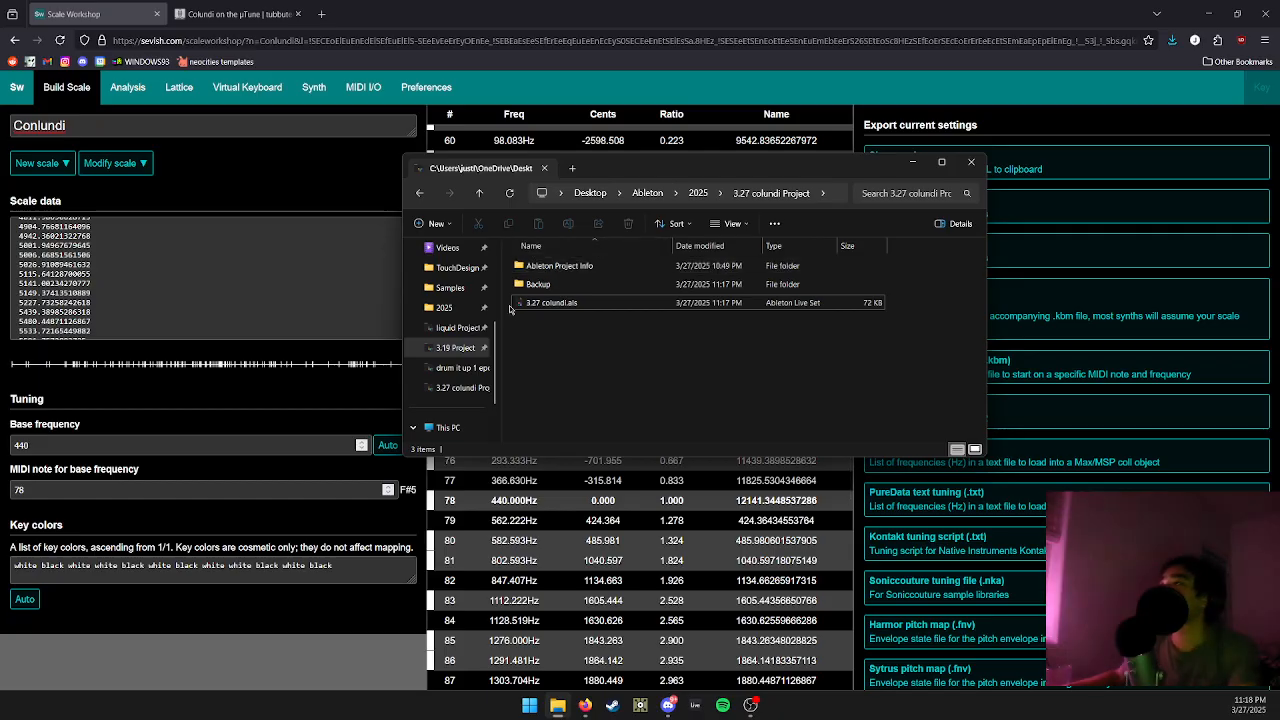
Reopen 3.27 colundi.als from the 3.27 colundi Project folder inside the Ableton 2025 folder.
left_click(708, 195)
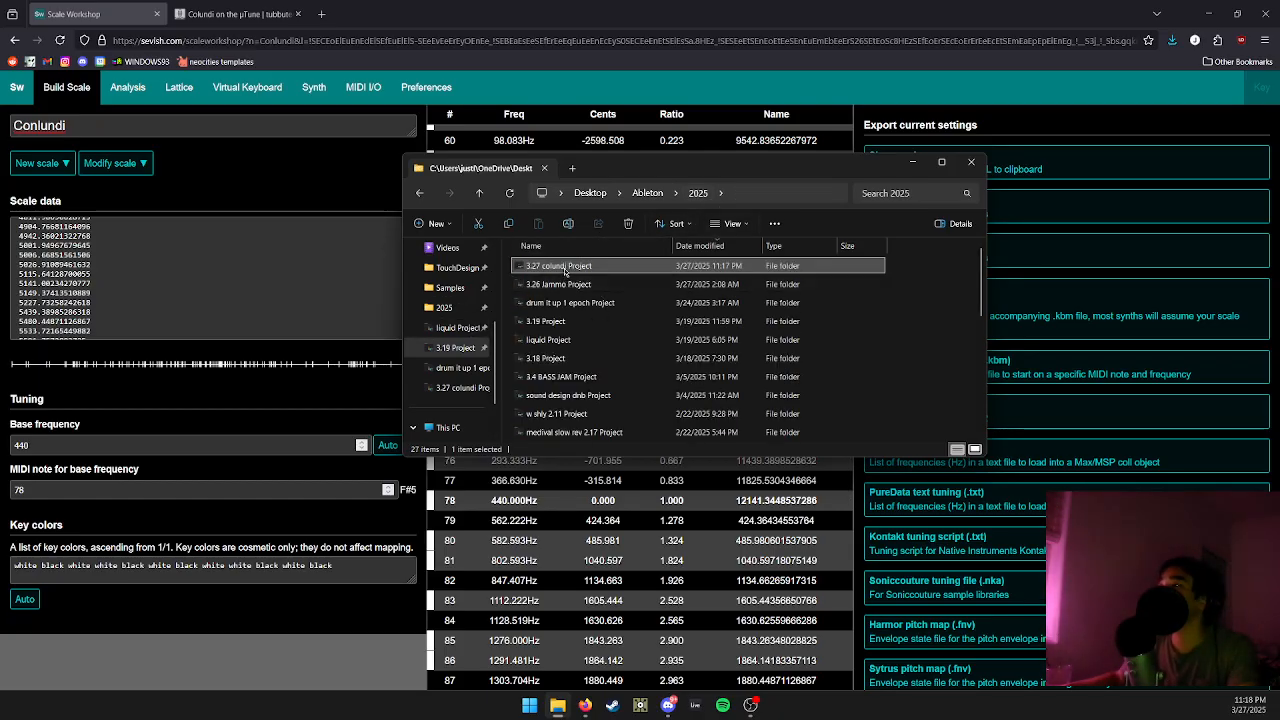
double_click(560, 266)
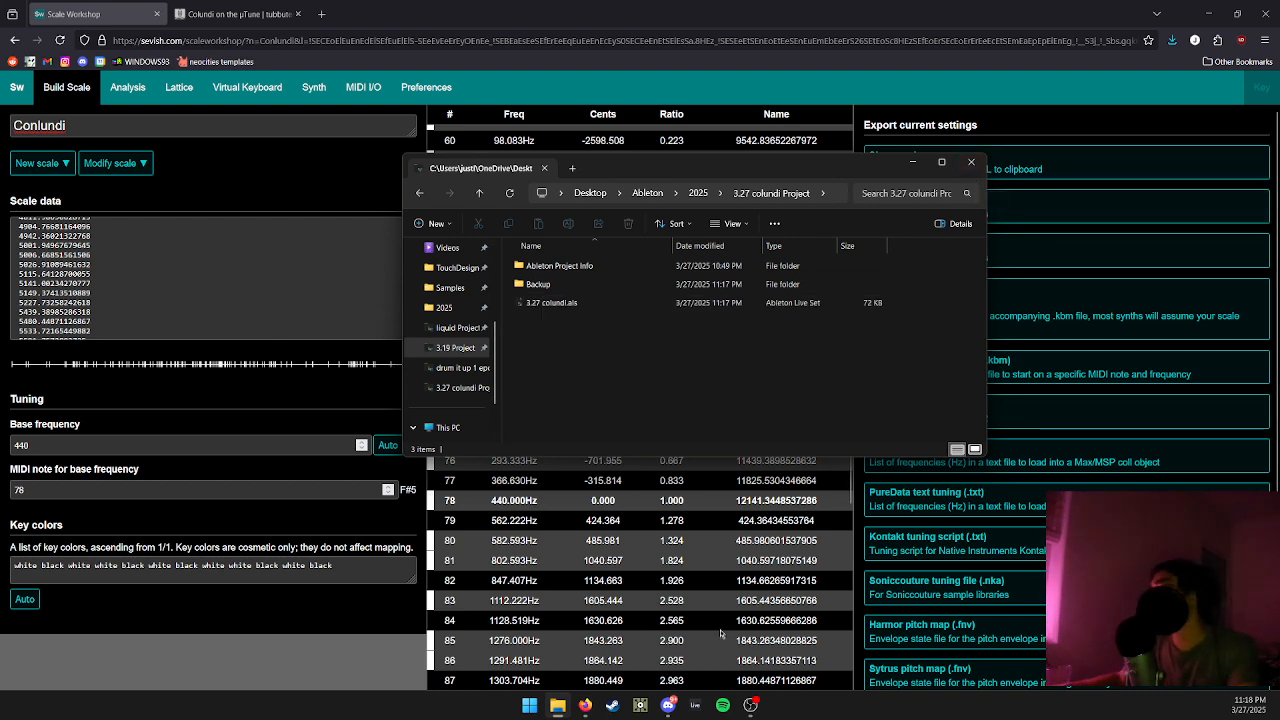
left_click(748, 705)
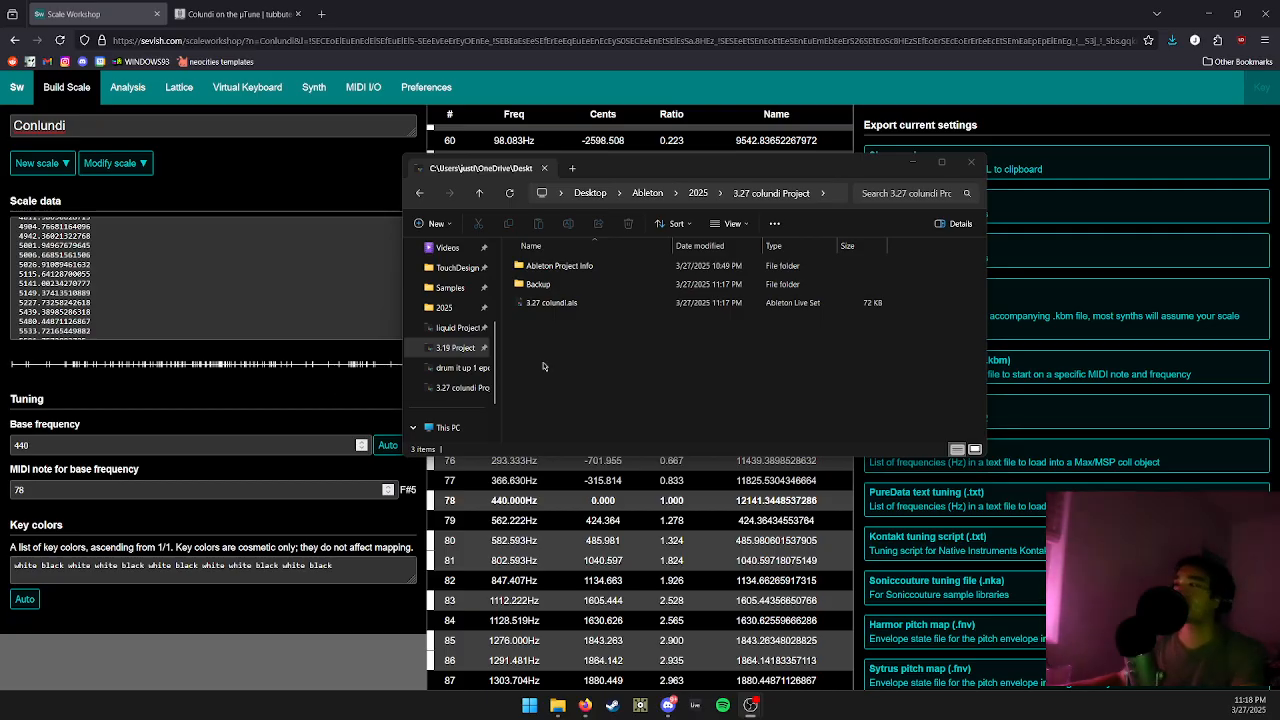
left_click(521, 301)
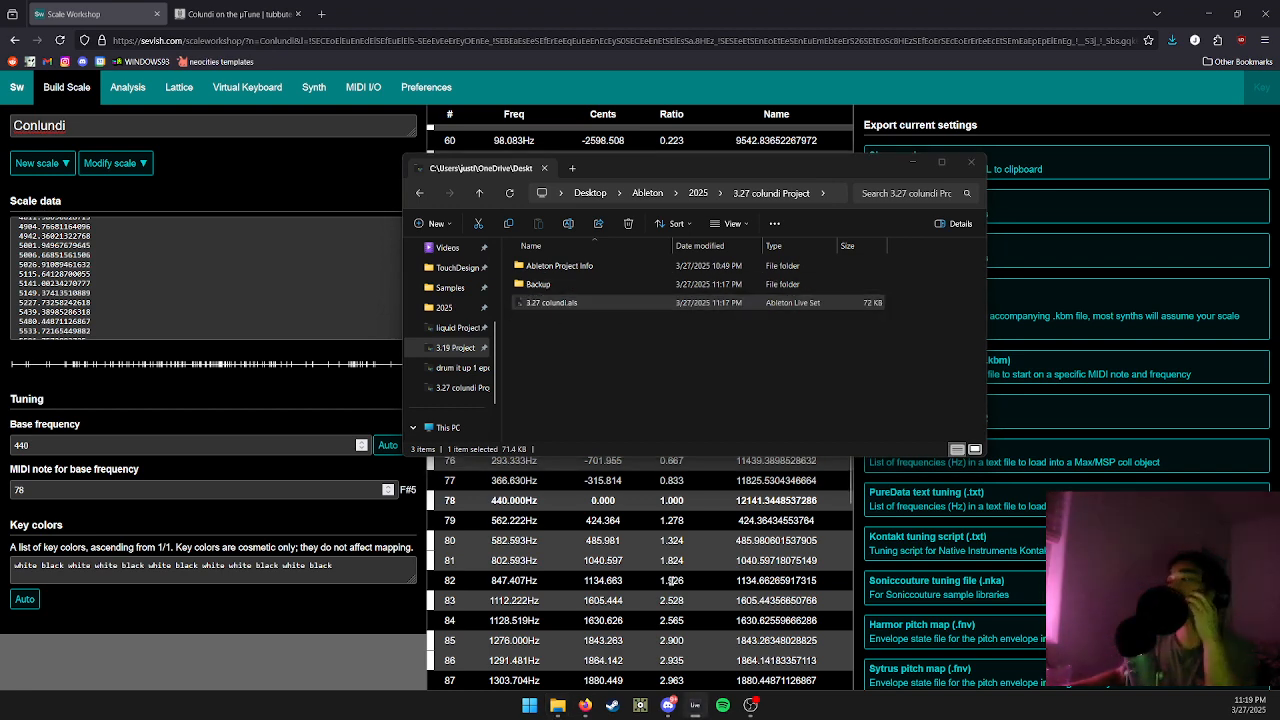
left_click(695, 705)
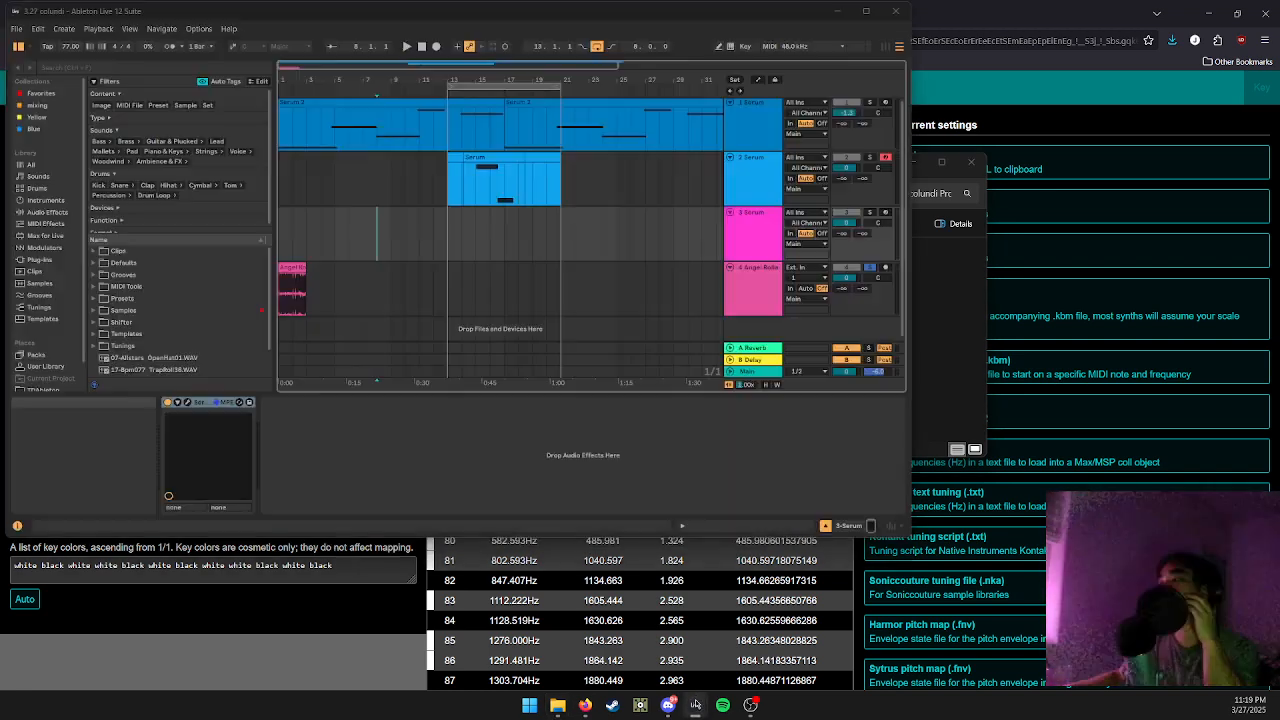
Play the 3.27 colundi arrangement from bar 5 with the sample track unsoloed, stop playback and close the set.
left_click(376, 256)
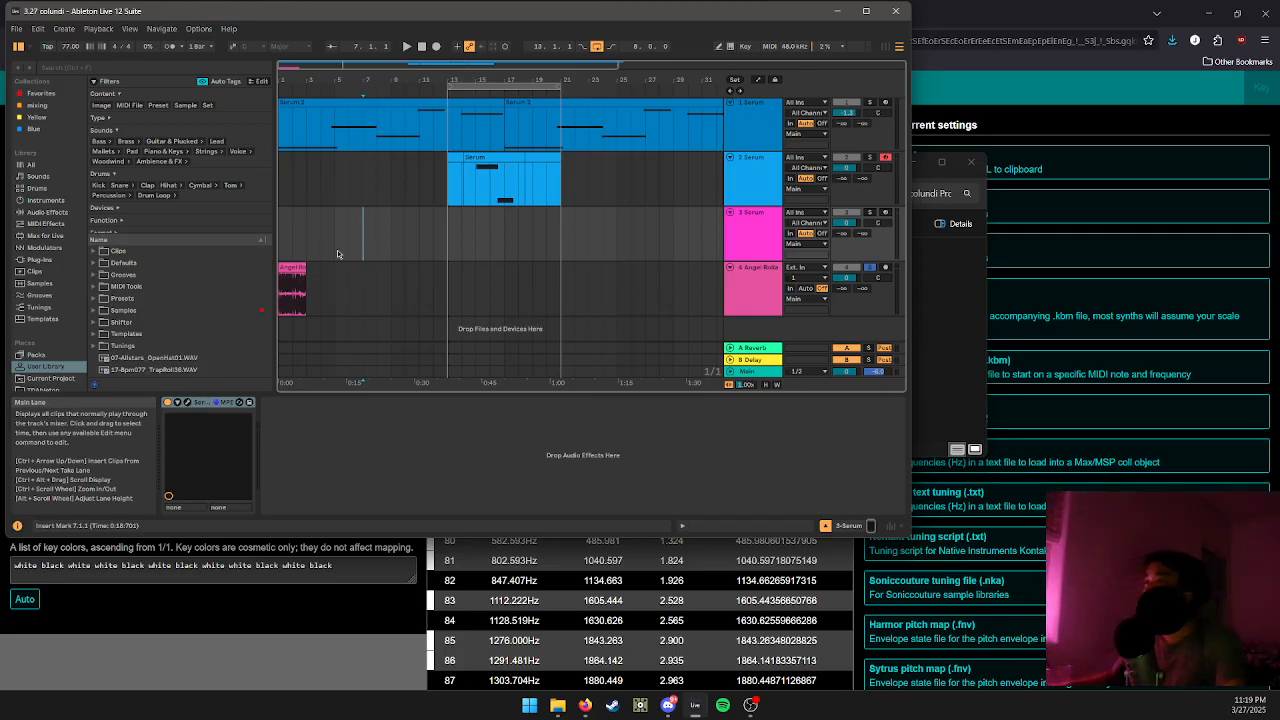
key("space")
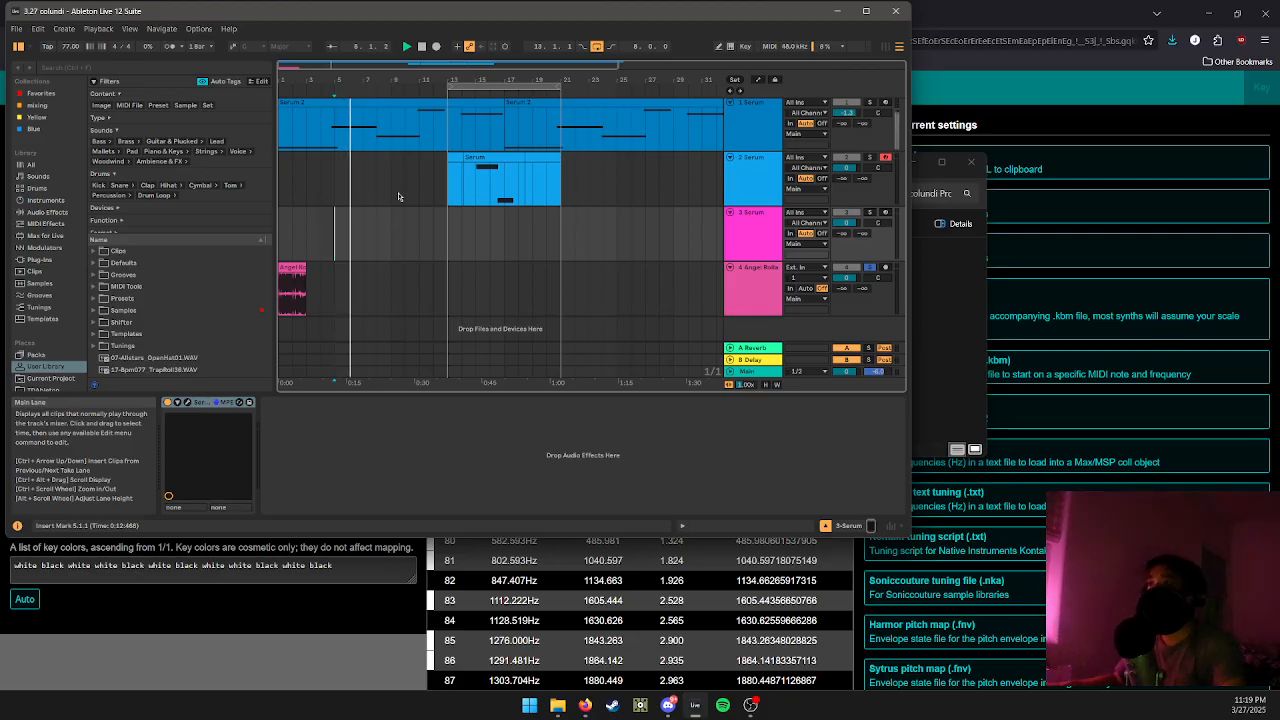
left_click(375, 153)
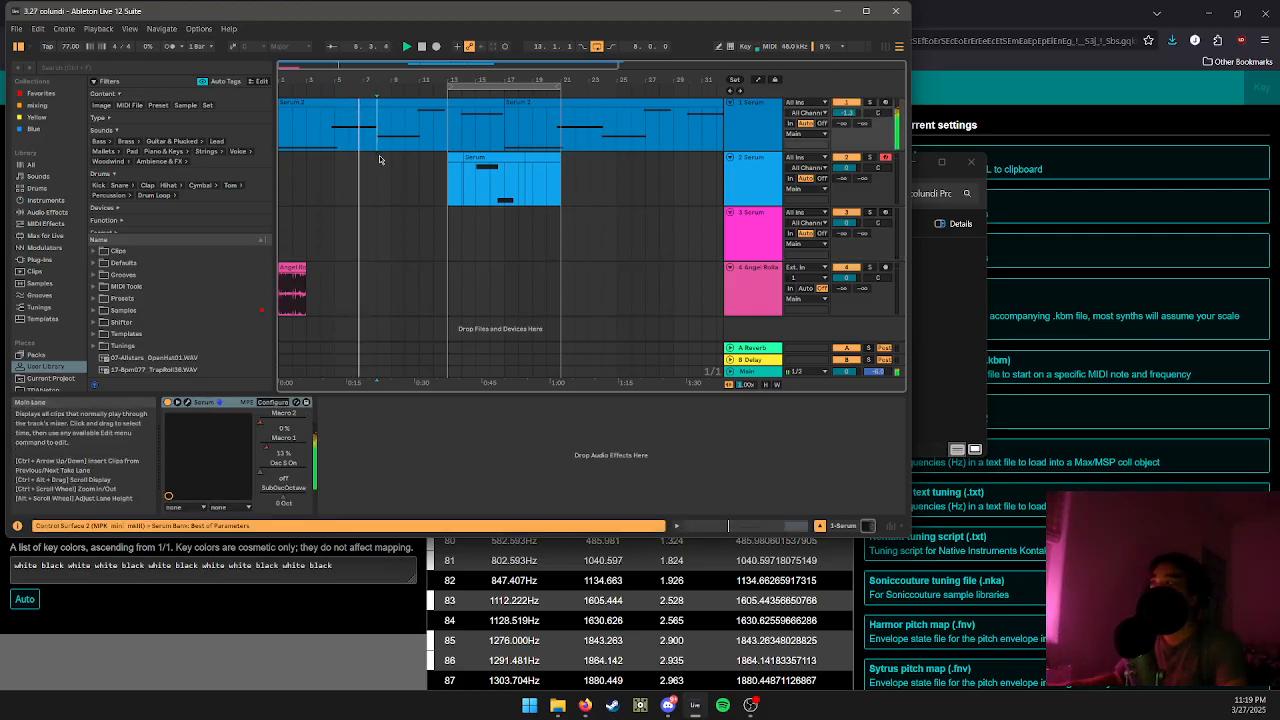
left_click(387, 168)
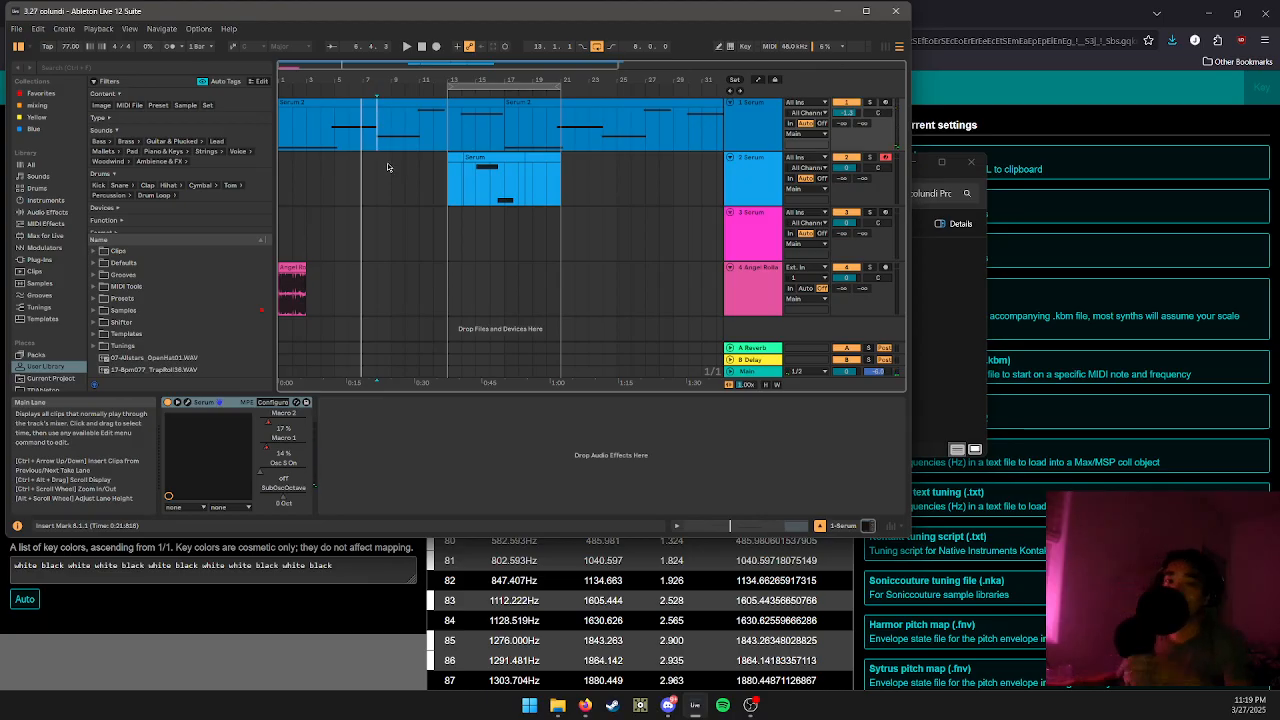
left_click(895, 12)
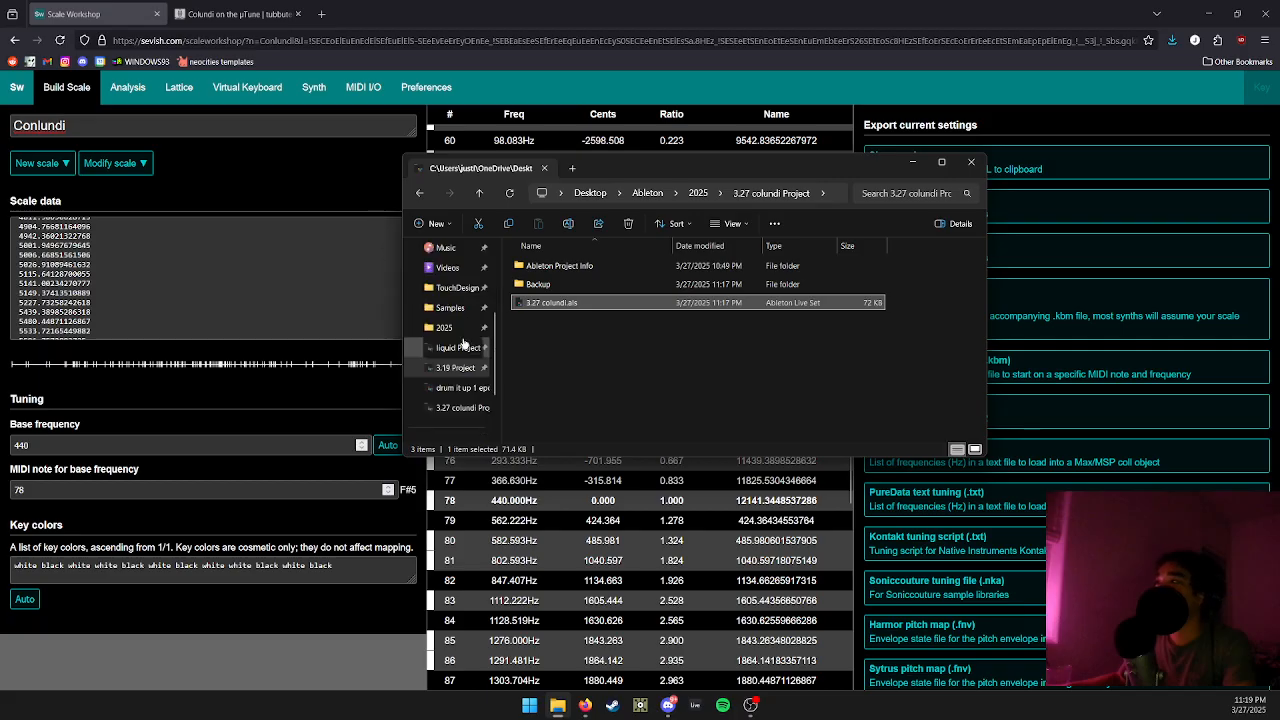
Open the Play folder inside the TouchDesigner folder in File Explorer and look through its project files.
scroll(452, 300, "up", 1)
left_click(466, 289)
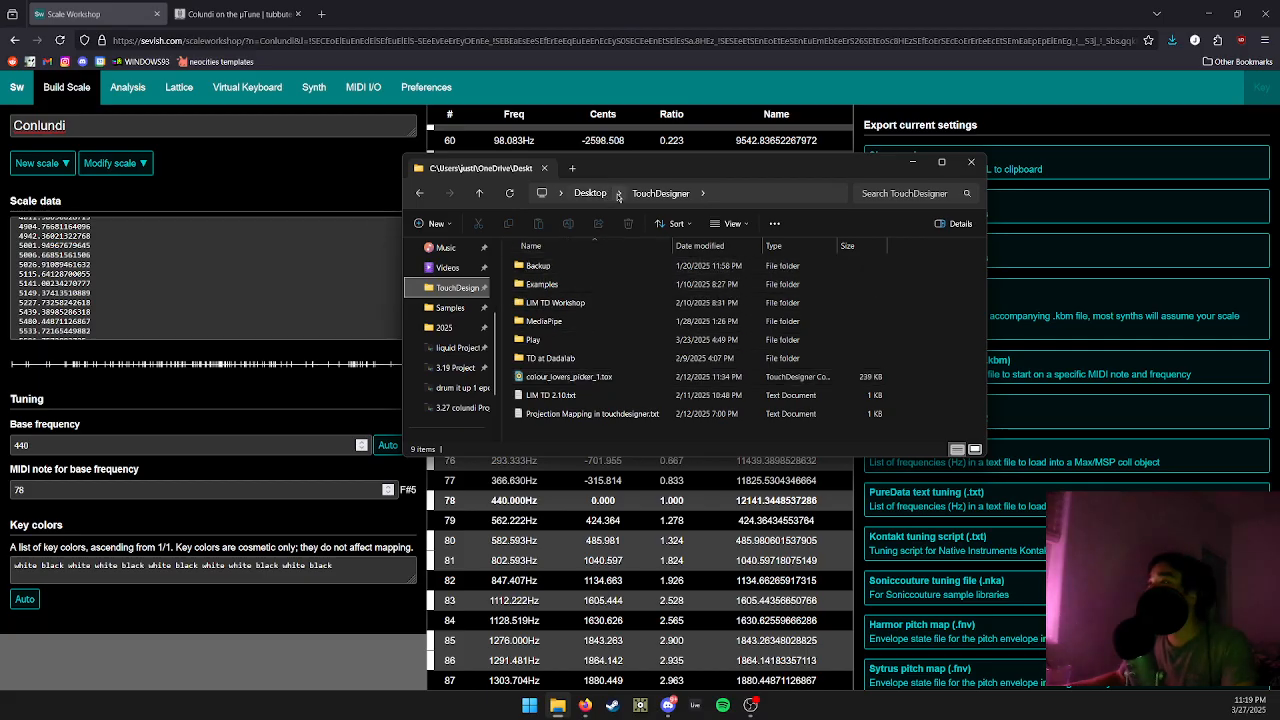
double_click(558, 345)
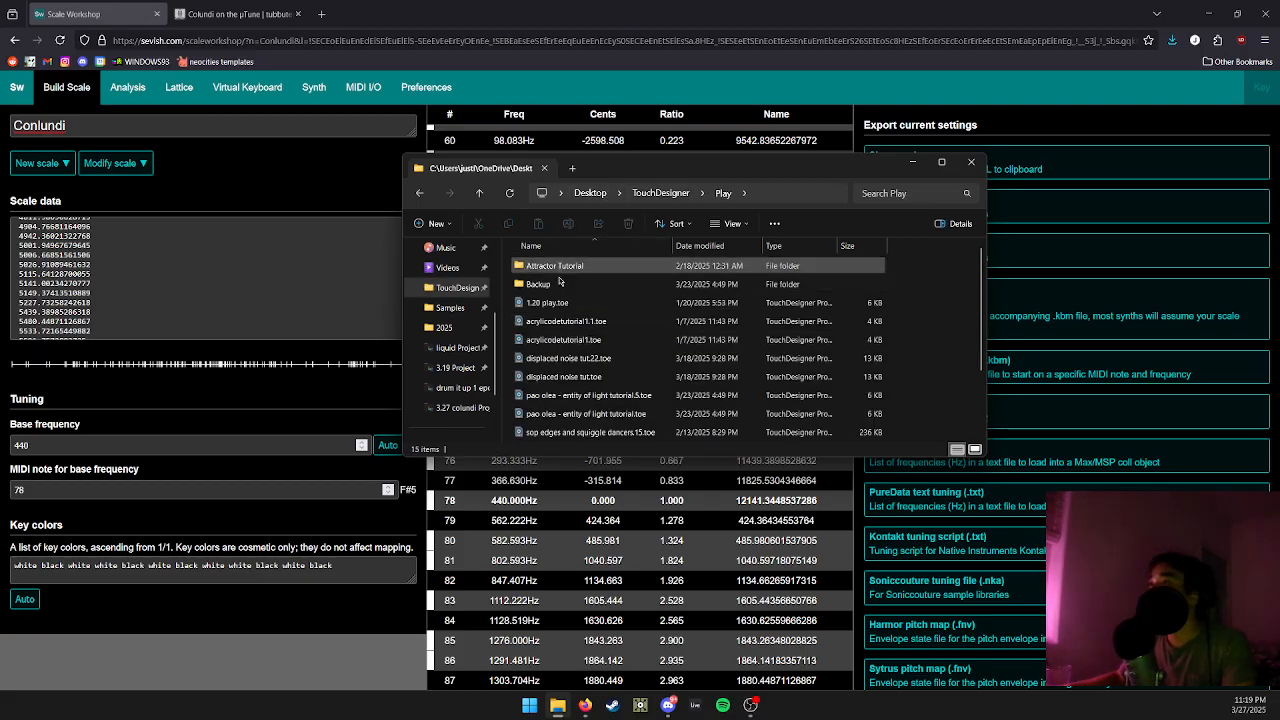
scroll(700, 360, "down", 2)
scroll(715, 369, "up", 2)
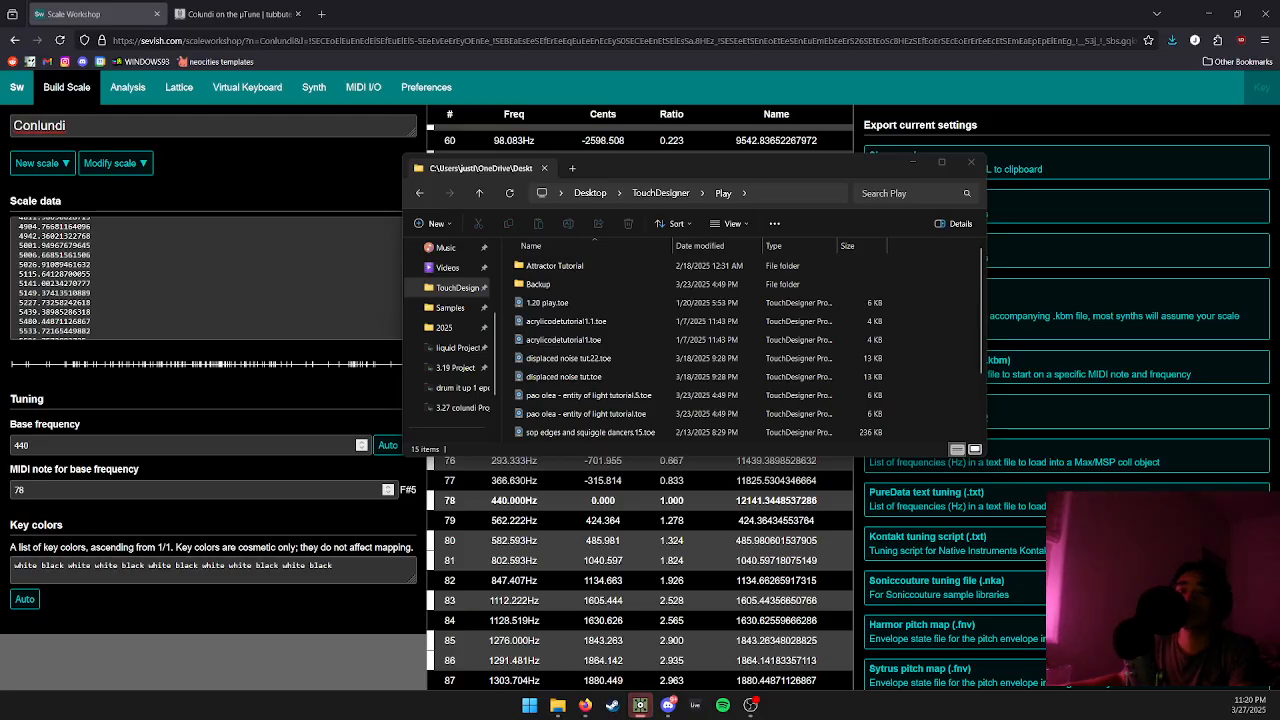
Switch to TouchDesigner's new project and delete all its default operators, from moviefilein1 through out1, leaving the project1 network empty.
left_click_drag(0, 125, 493, 8)
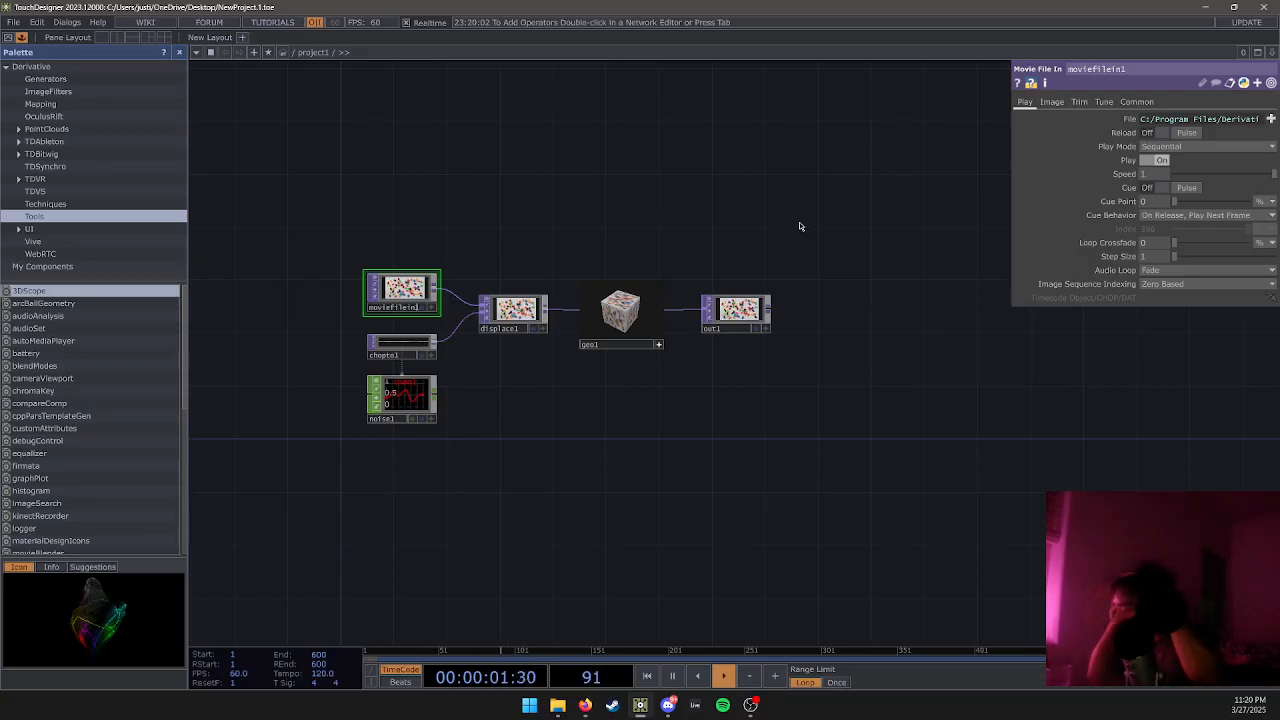
left_click_drag(535, 380, 530, 372)
right_click_drag(339, 242, 943, 509)
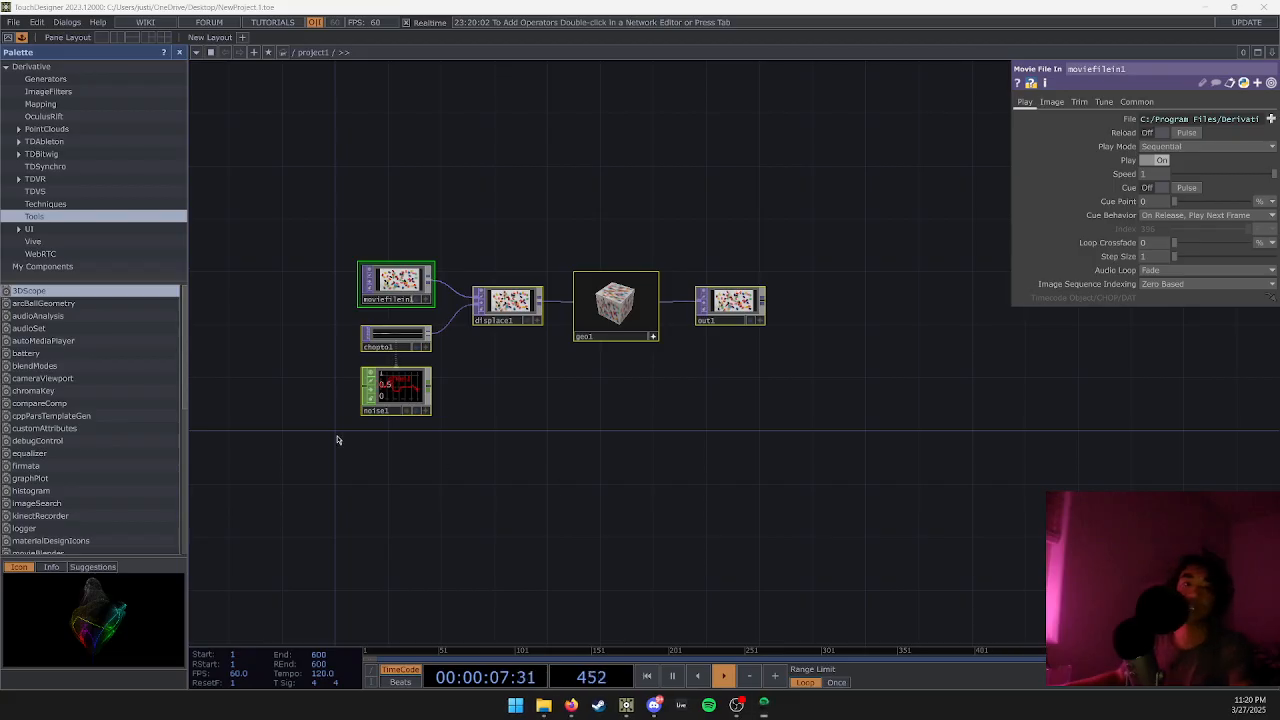
left_click(589, 443)
left_click_drag(535, 443, 538, 443)
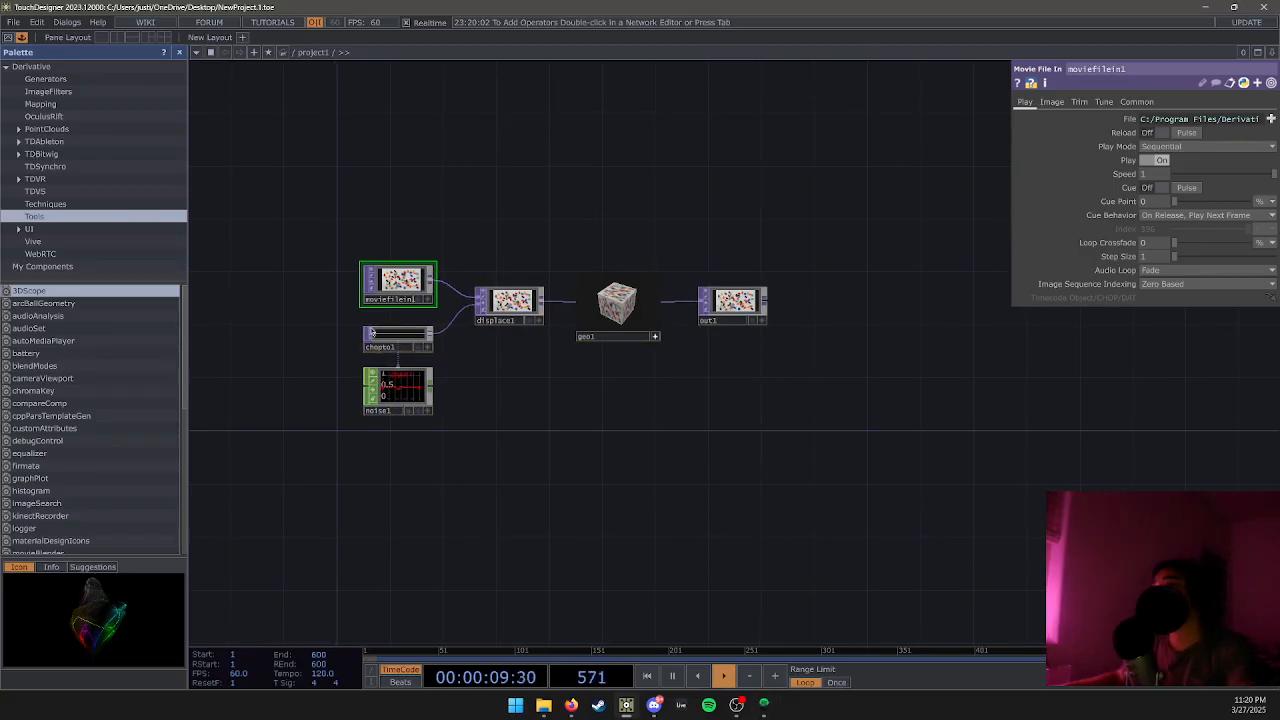
right_click_drag(375, 221, 897, 471)
key("Delete")
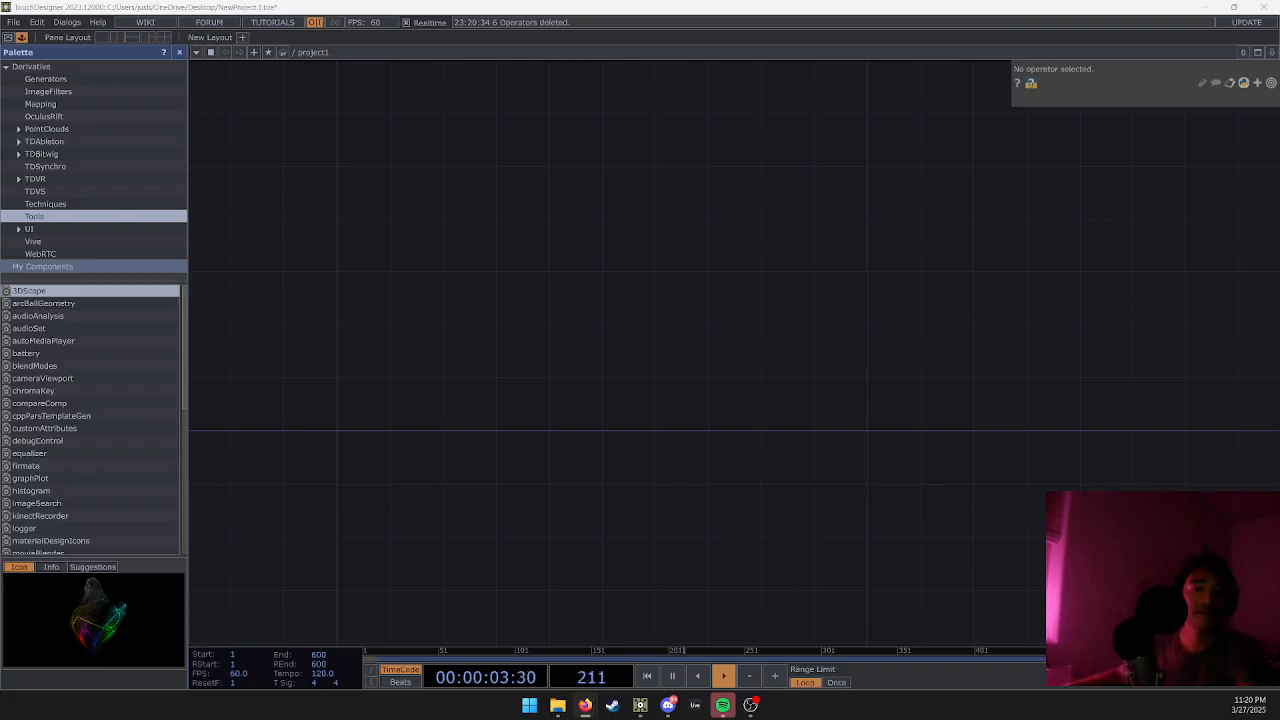
Hide the Palette browser so the network editor takes the full width, leaving perform mode if it opens.
left_click(570, 373)
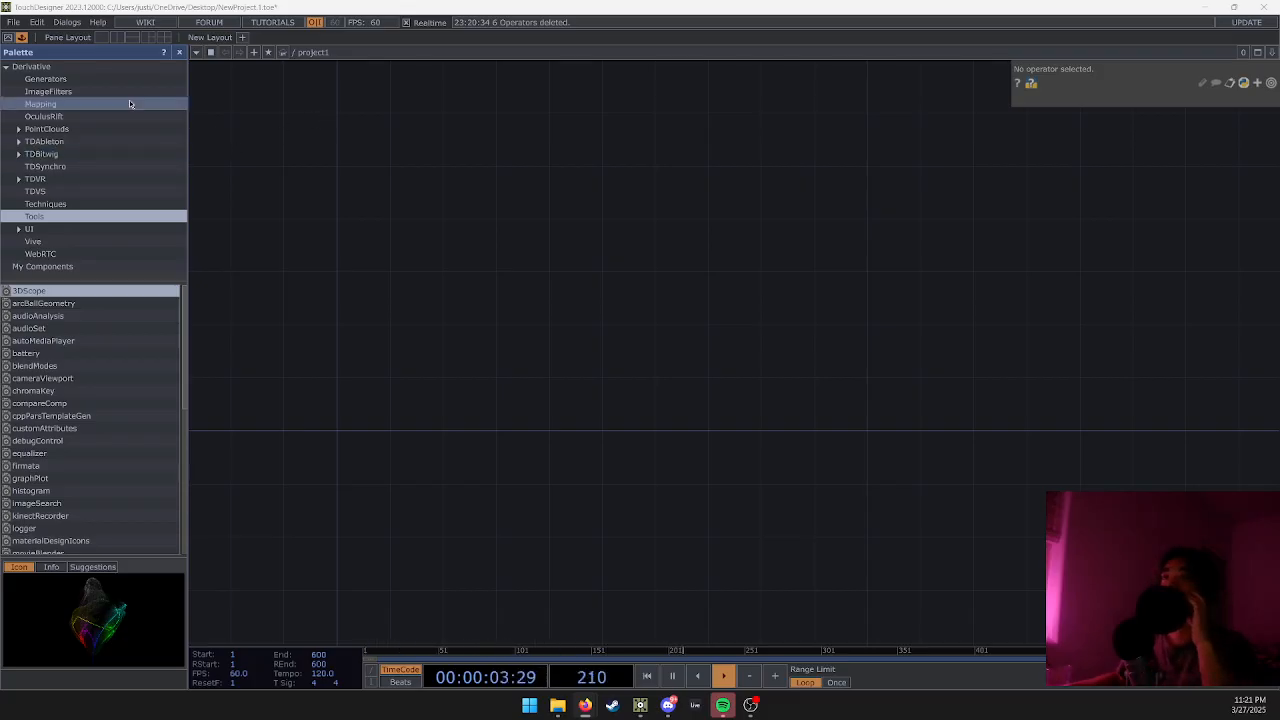
left_click(34, 39)
left_click(12, 38)
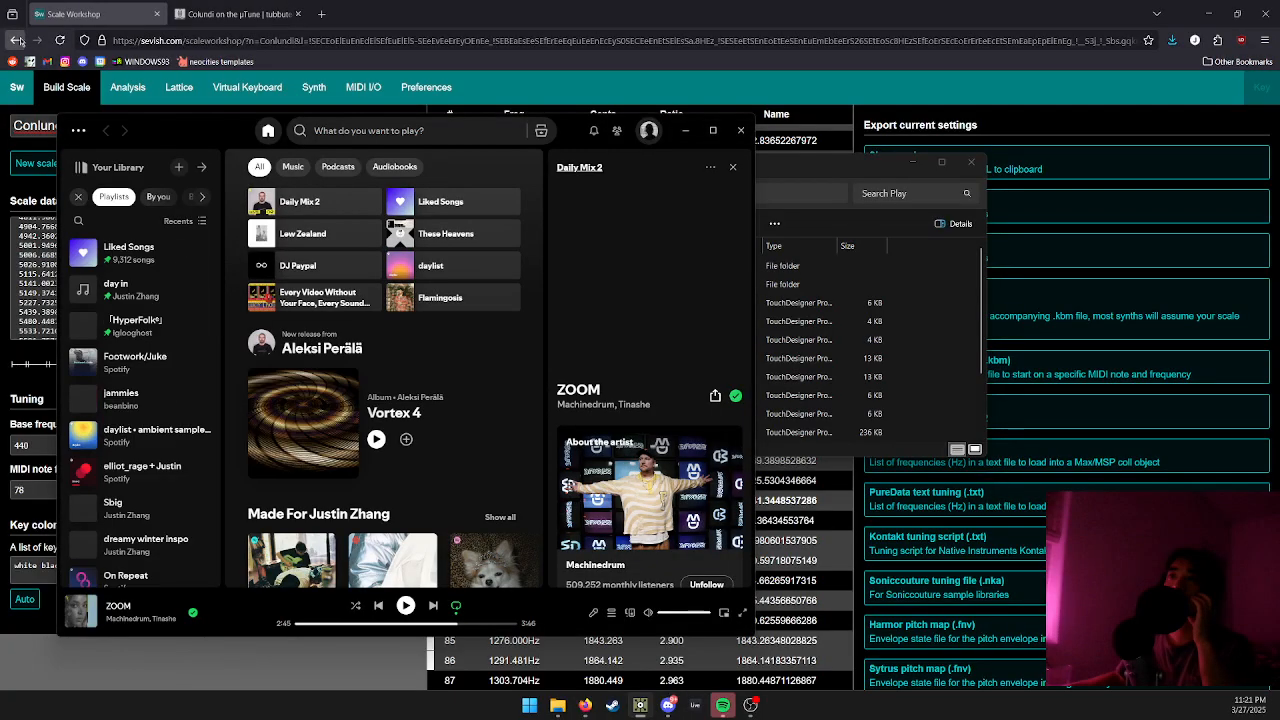
key("Escape")
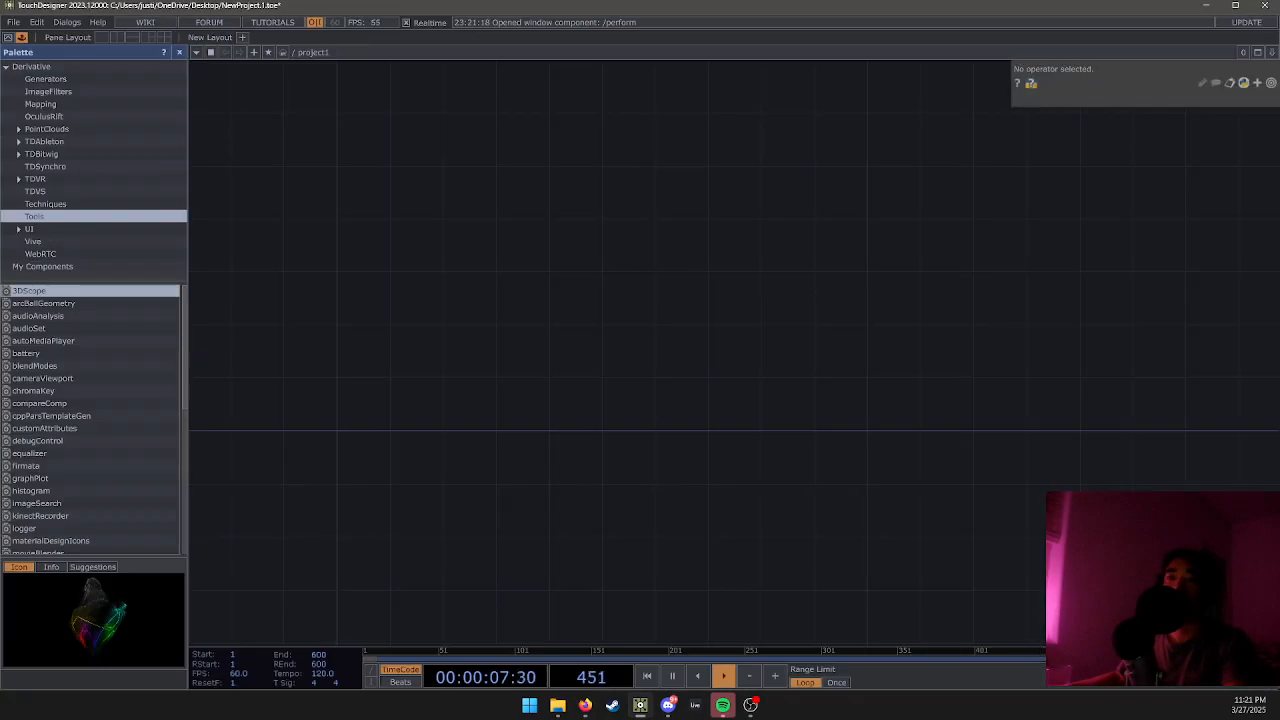
left_click(21, 38)
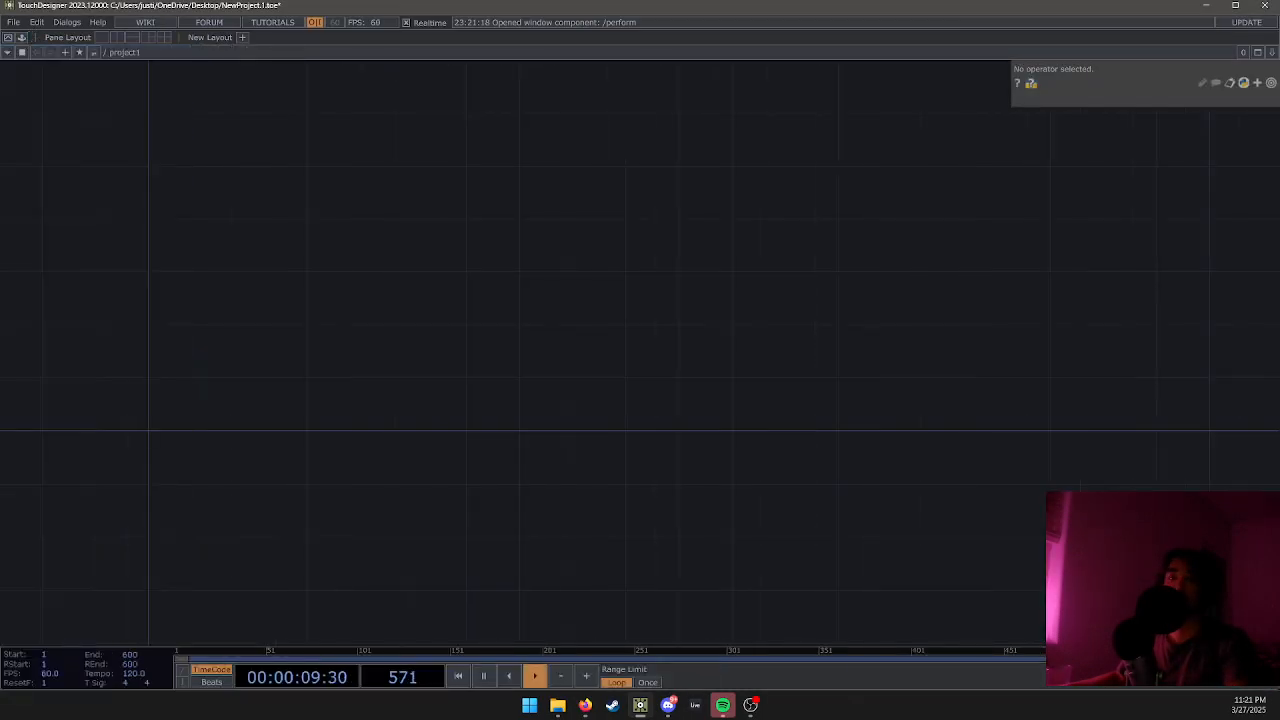
Open Spotify, look through the home page and the library's playlists, and close its window.
left_click(722, 705)
scroll(363, 418, "down", 2)
scroll(363, 420, "up", 2)
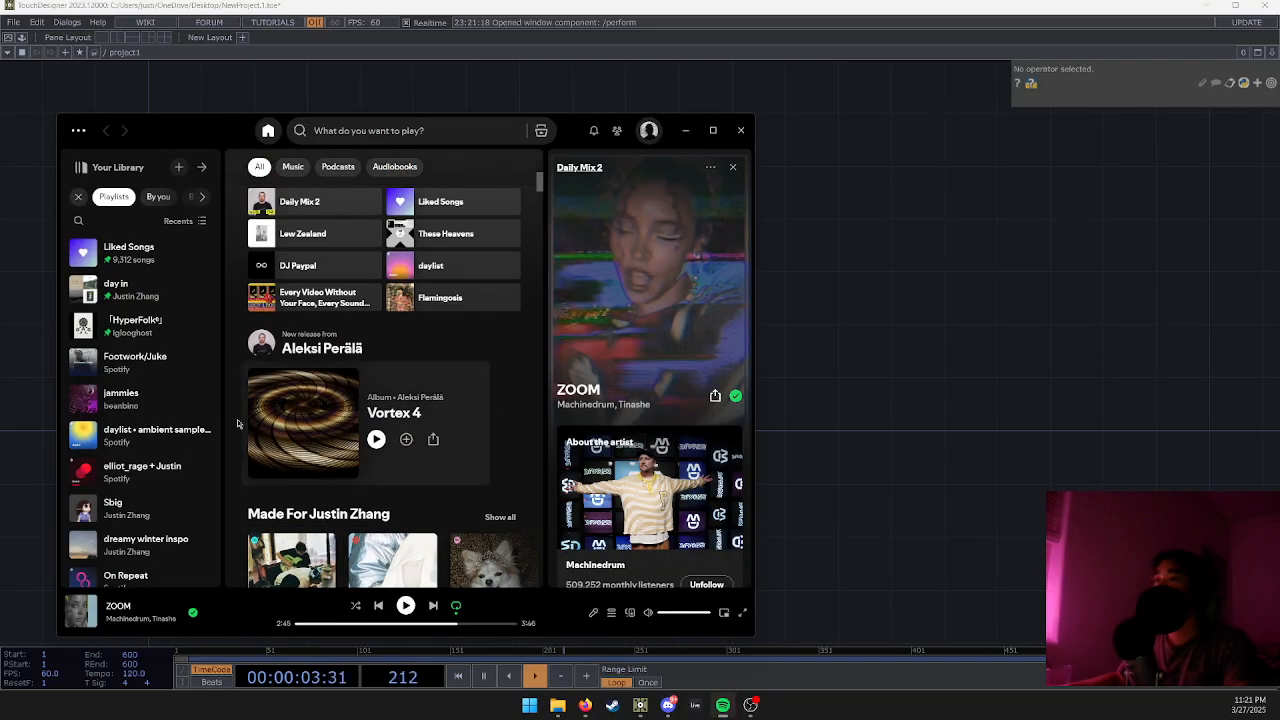
scroll(165, 408, "down", 1)
scroll(165, 408, "down", 5)
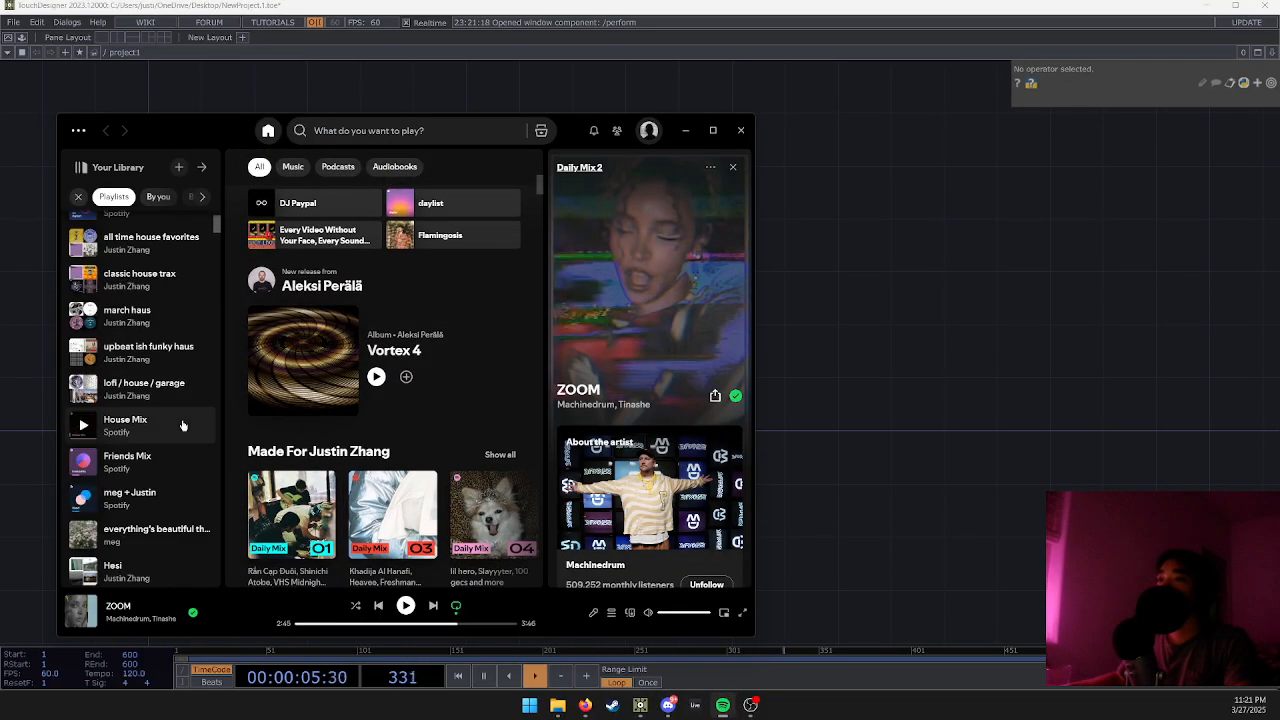
left_click(740, 130)
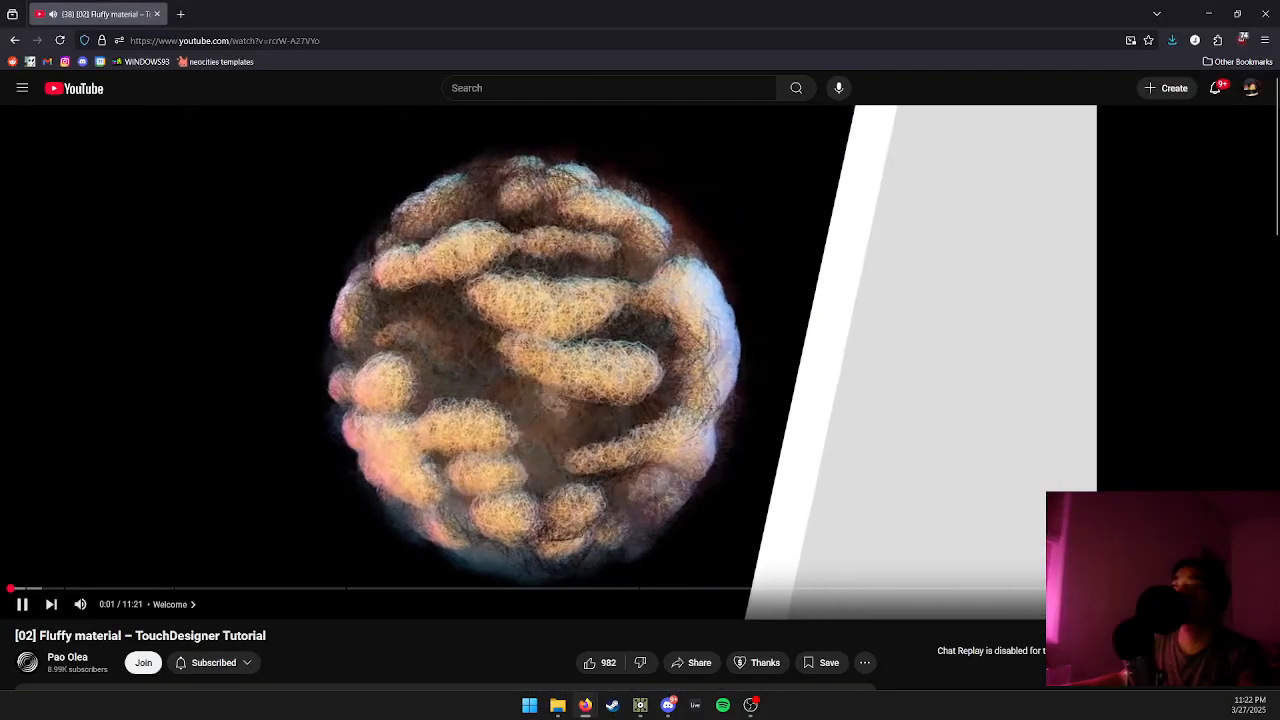
Move the browser window with the Fluffy material tutorial and the Spotify window off this screen, clear of the TouchDesigner network.
mouse_move(79, 605)
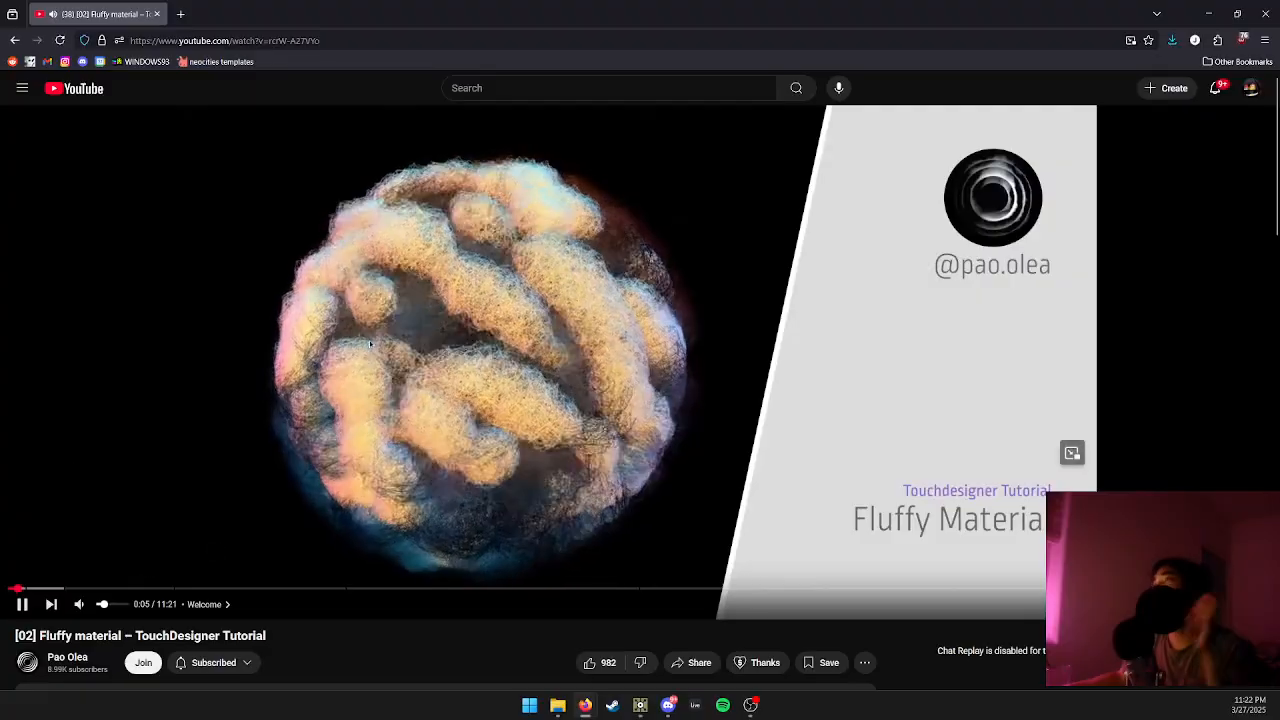
left_click_drag(464, 13, 0, 340)
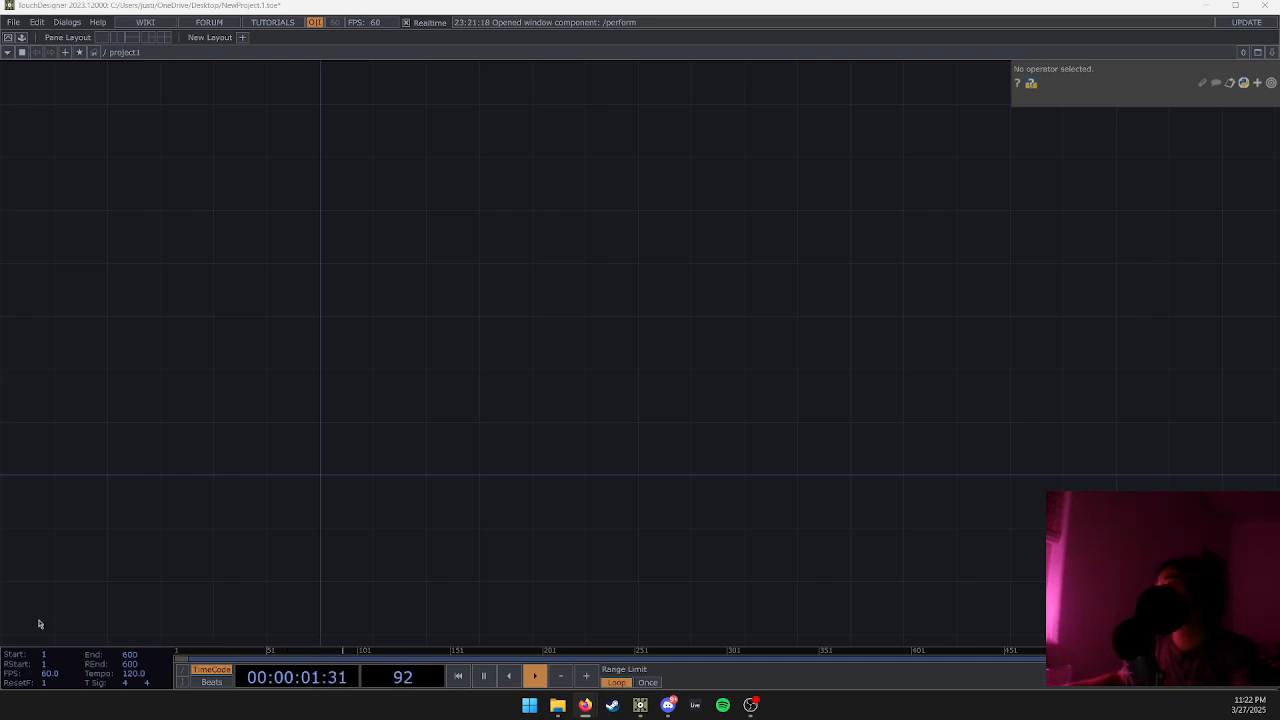
scroll(451, 523, "up", 3)
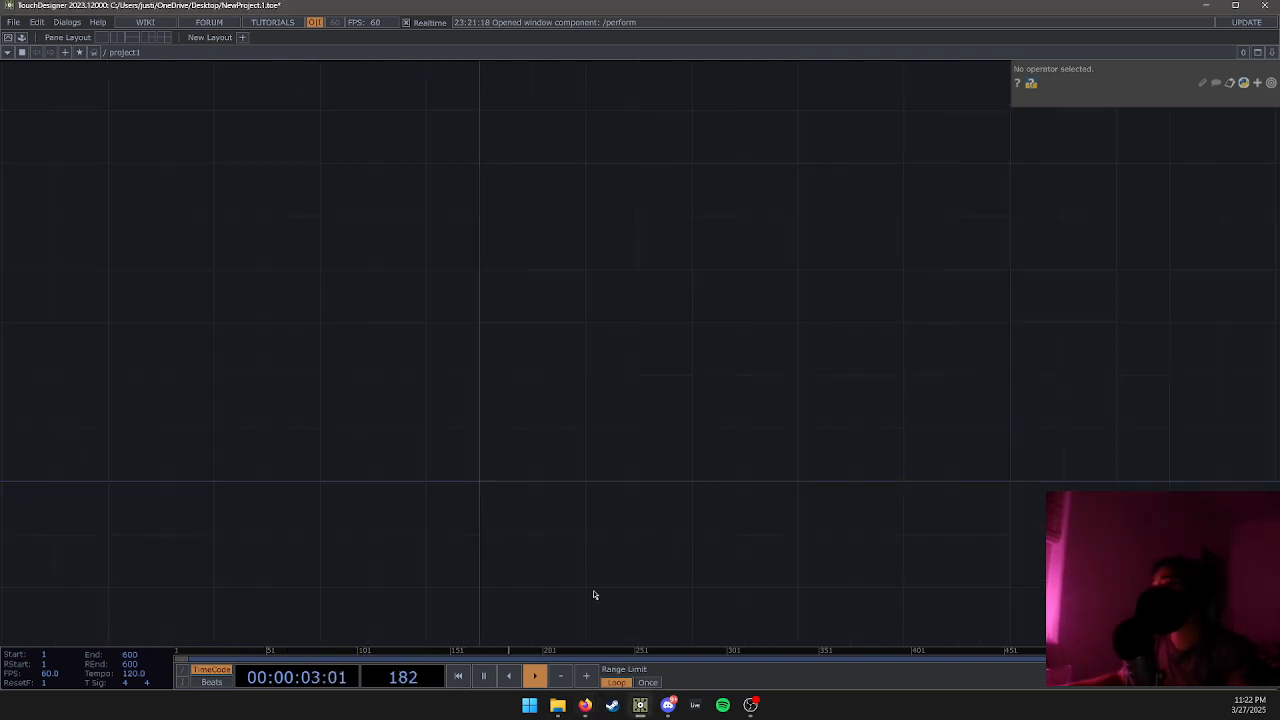
left_click(722, 705)
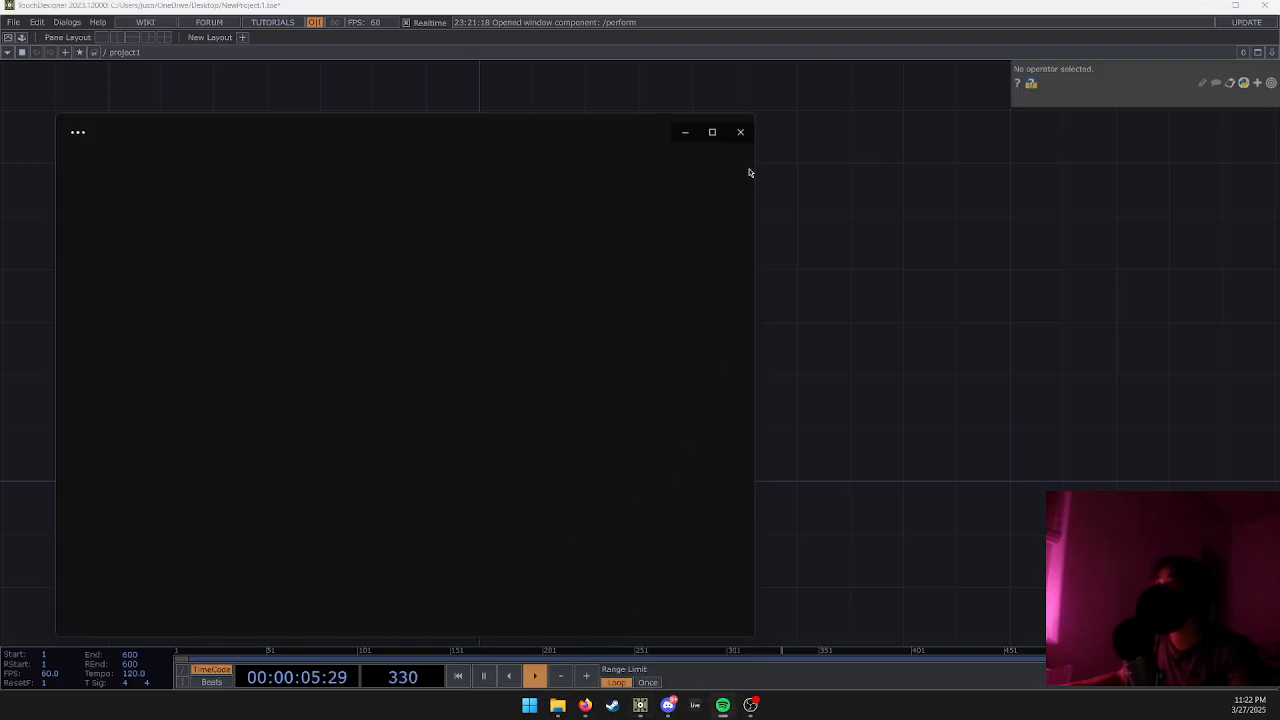
left_click_drag(573, 124, 0, 190)
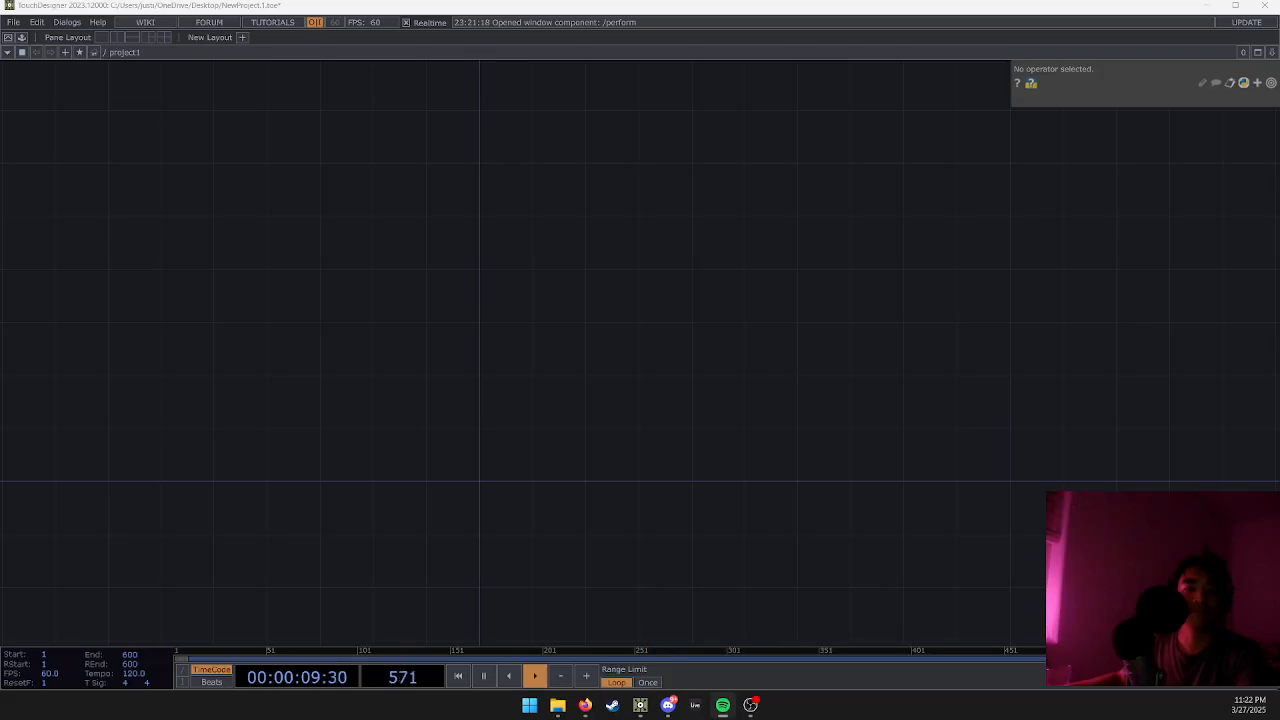
Return to TouchDesigner and add a Sphere SOP to the empty project1 network.
key("alt+Tab")
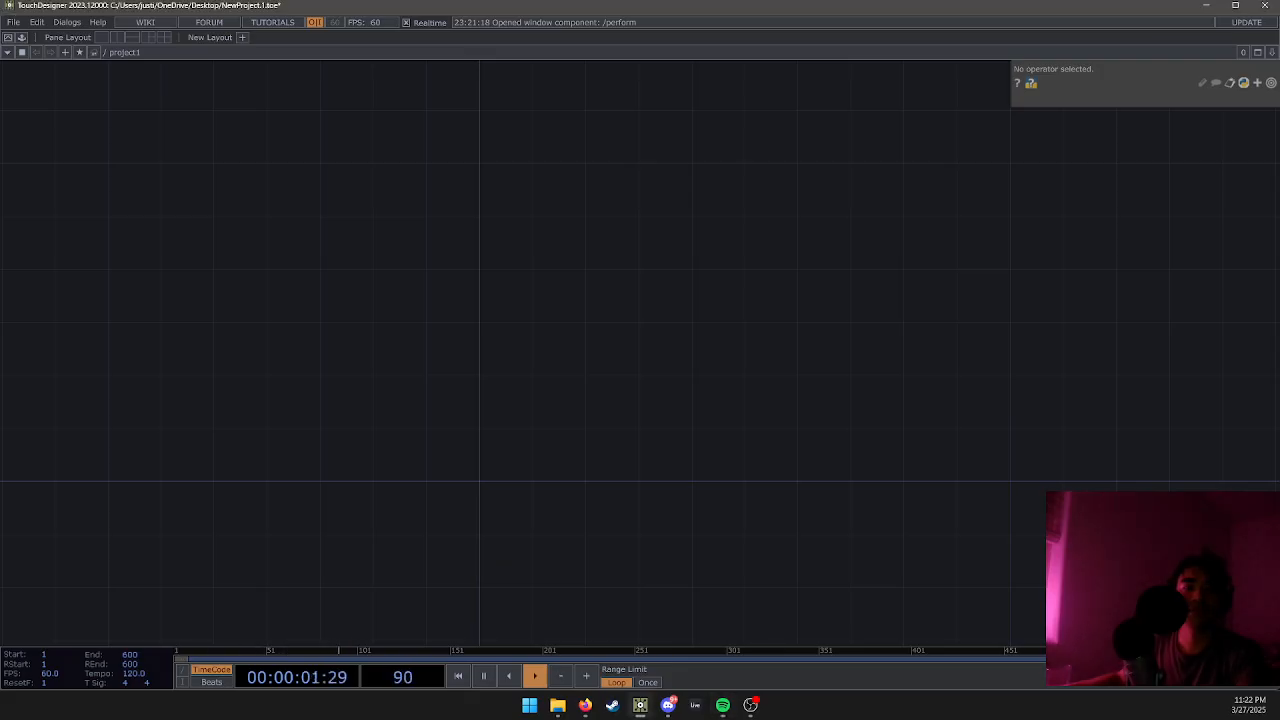
key("Tab")
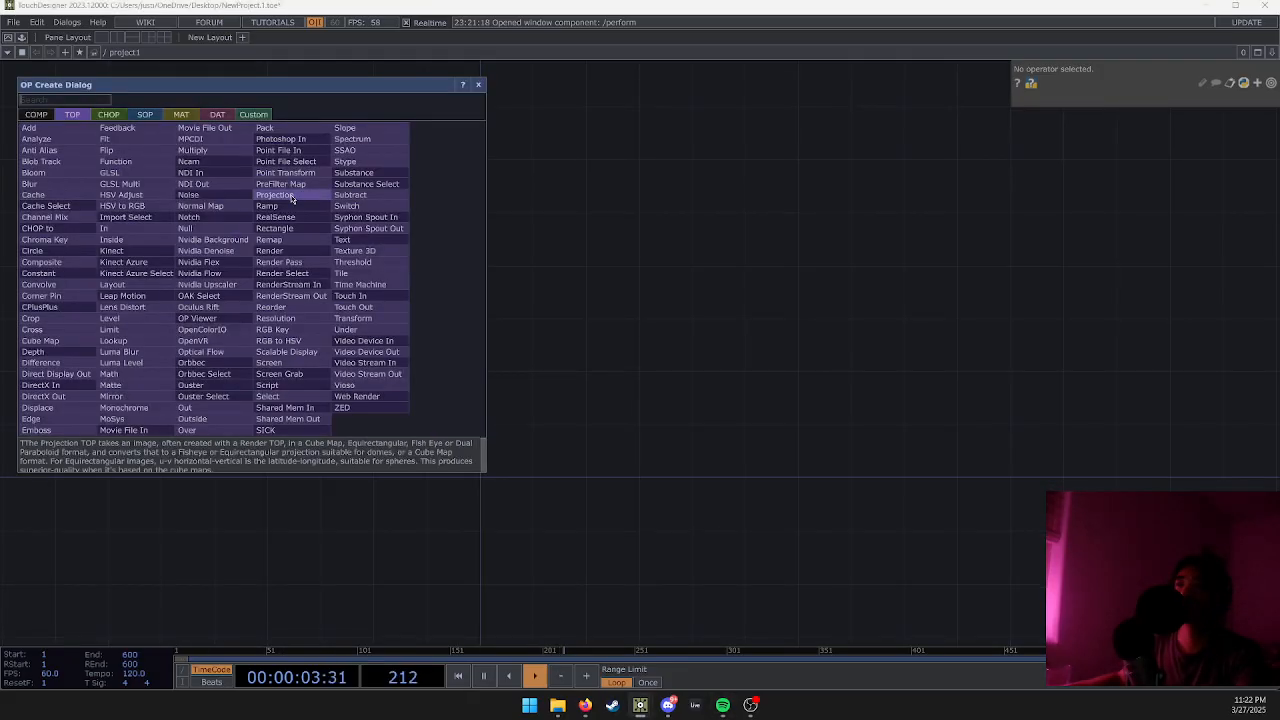
left_click(145, 115)
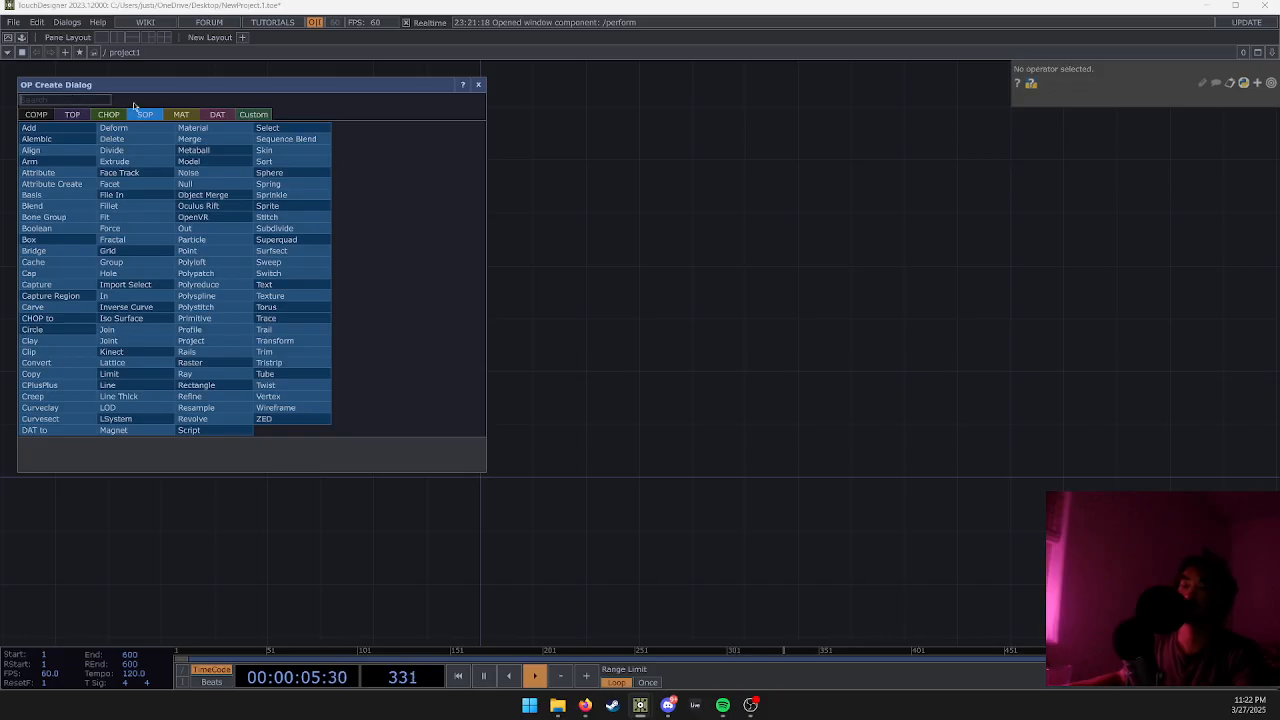
type("sphere")
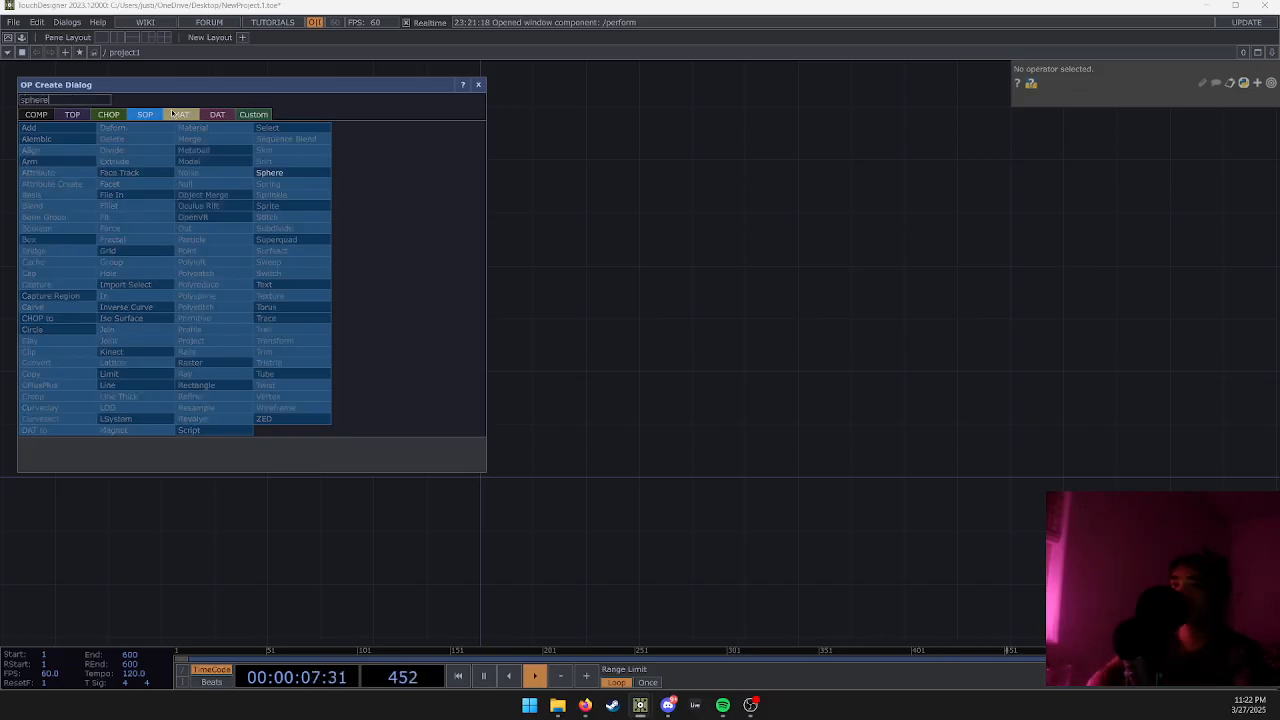
left_click(302, 176)
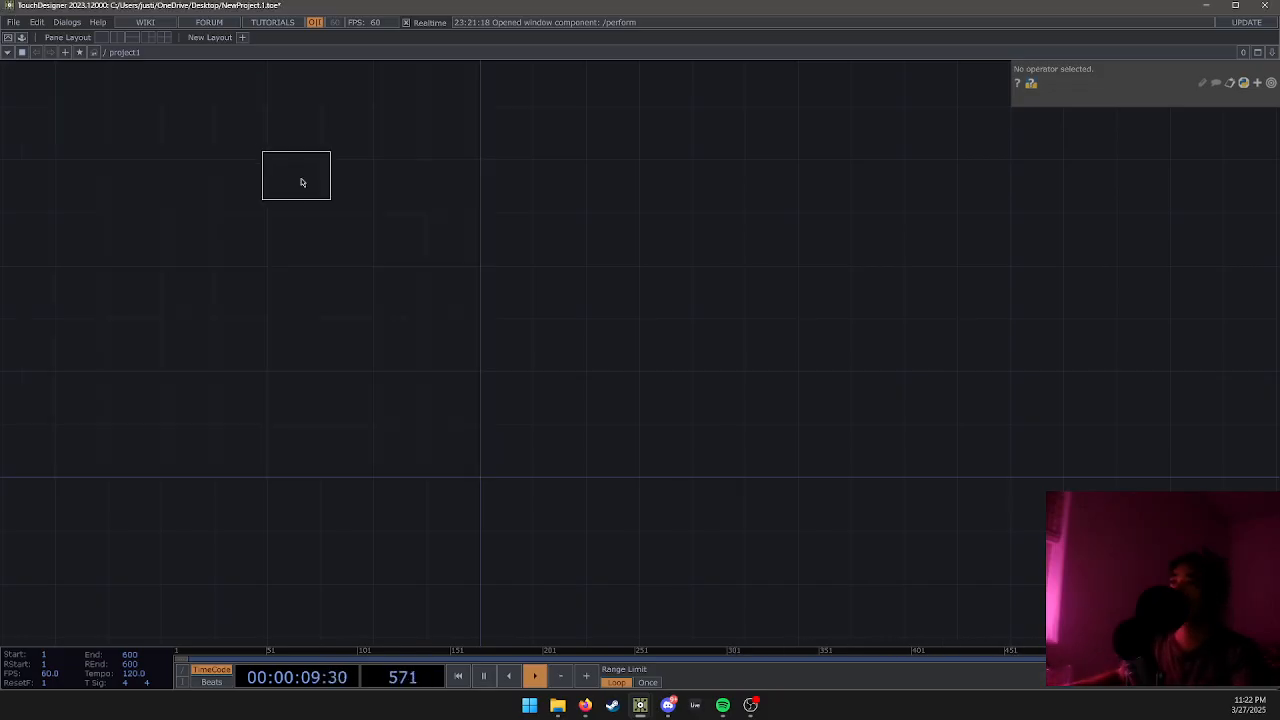
left_click(472, 270)
scroll(457, 276, "up", 5)
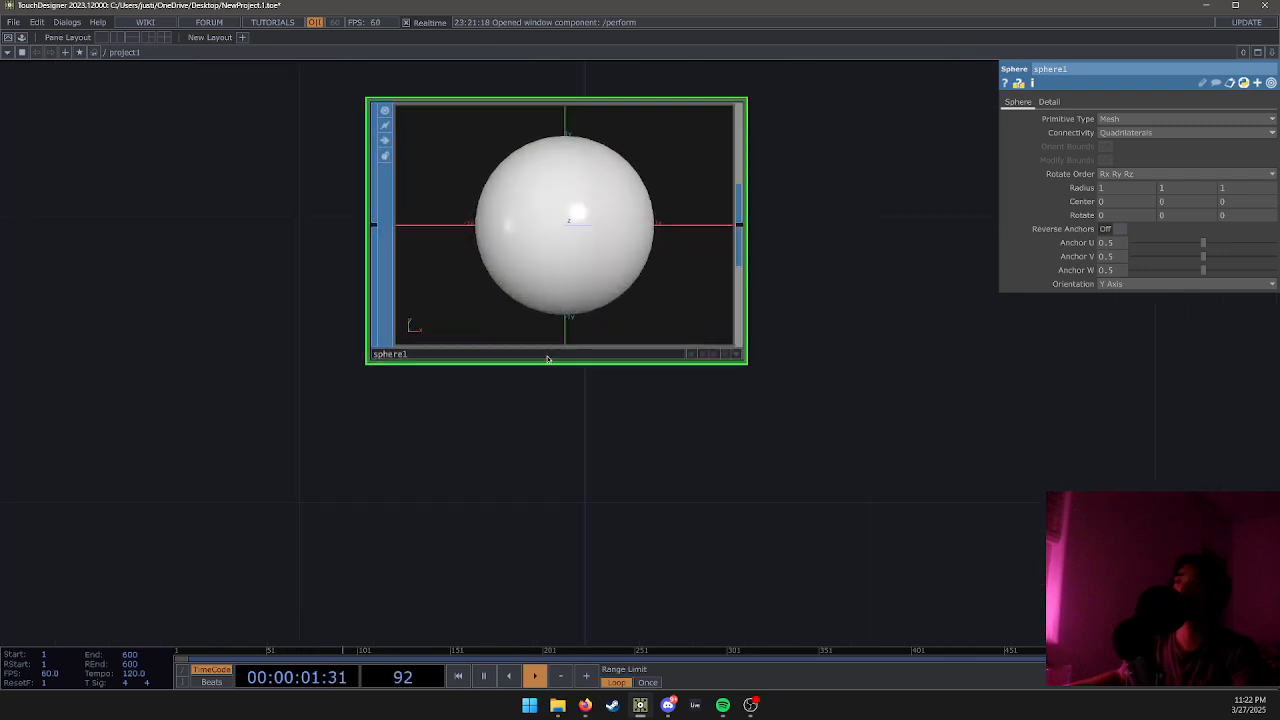
scroll(480, 423, "down", 5)
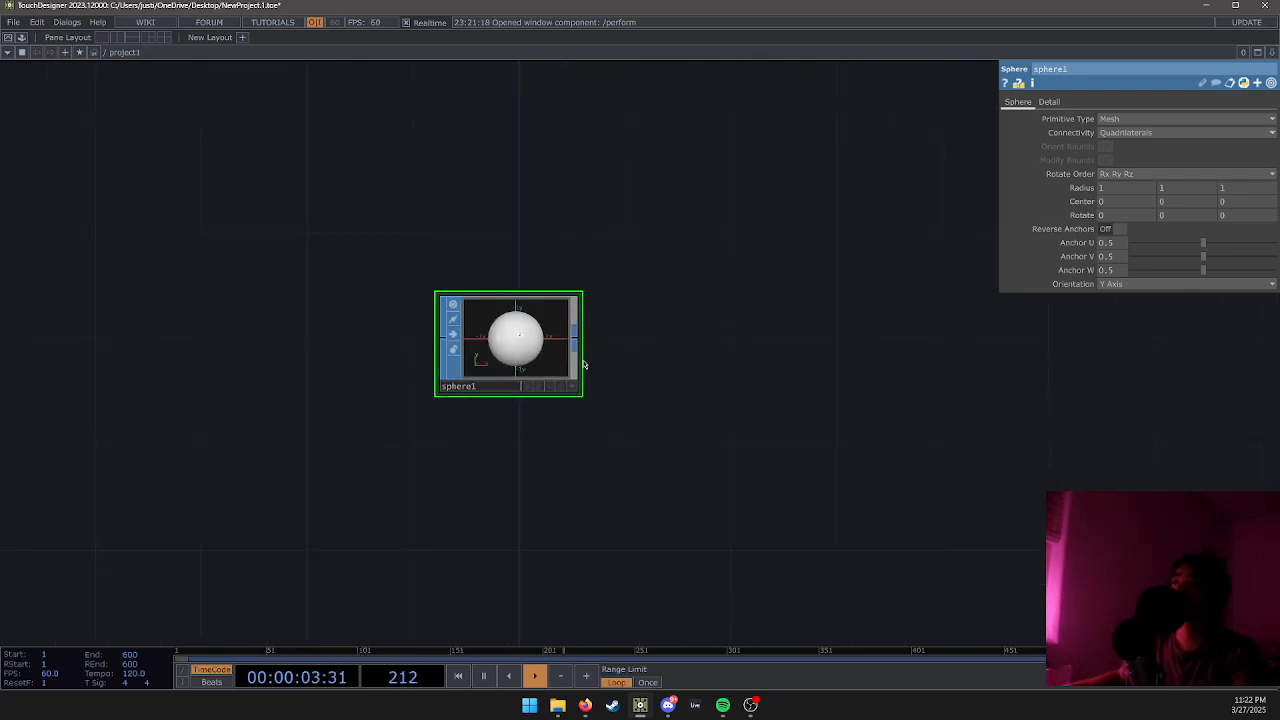
scroll(590, 350, "up", 2)
left_click_drag(629, 329, 522, 386)
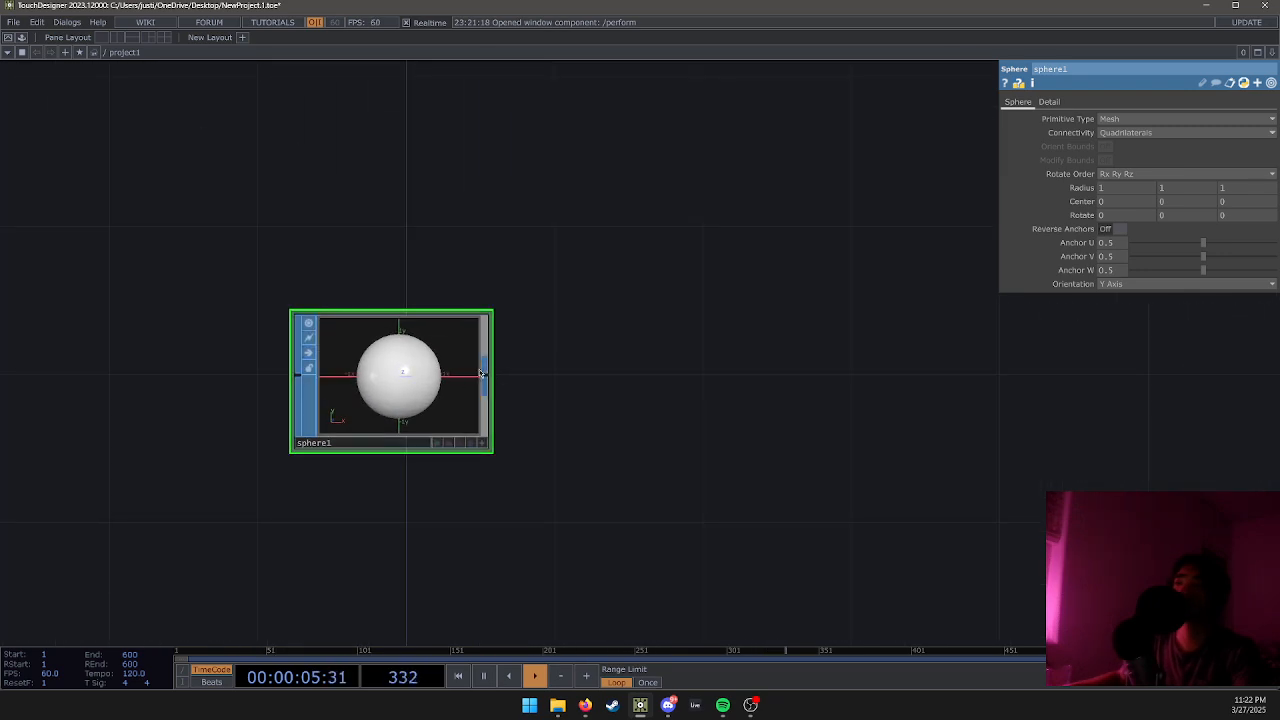
Add a Geometry COMP beside the sphere, fed from the sphere's output.
left_click(487, 381)
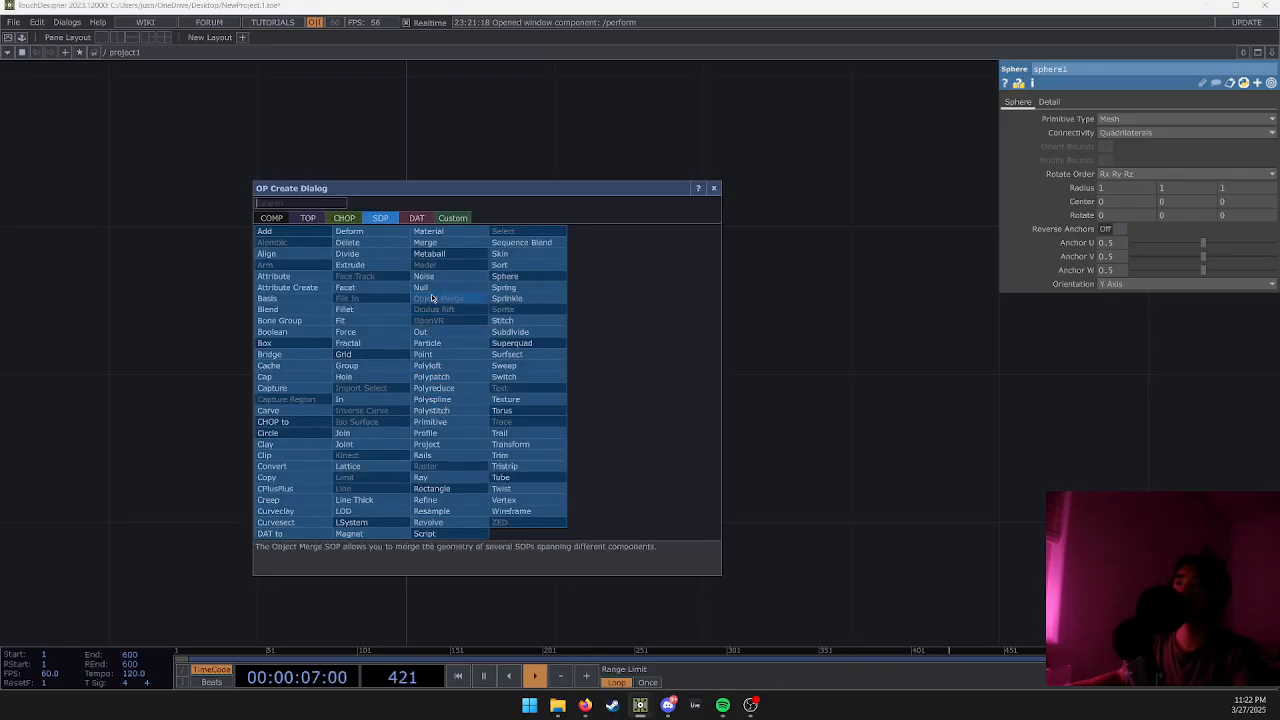
left_click(276, 218)
type("geomet")
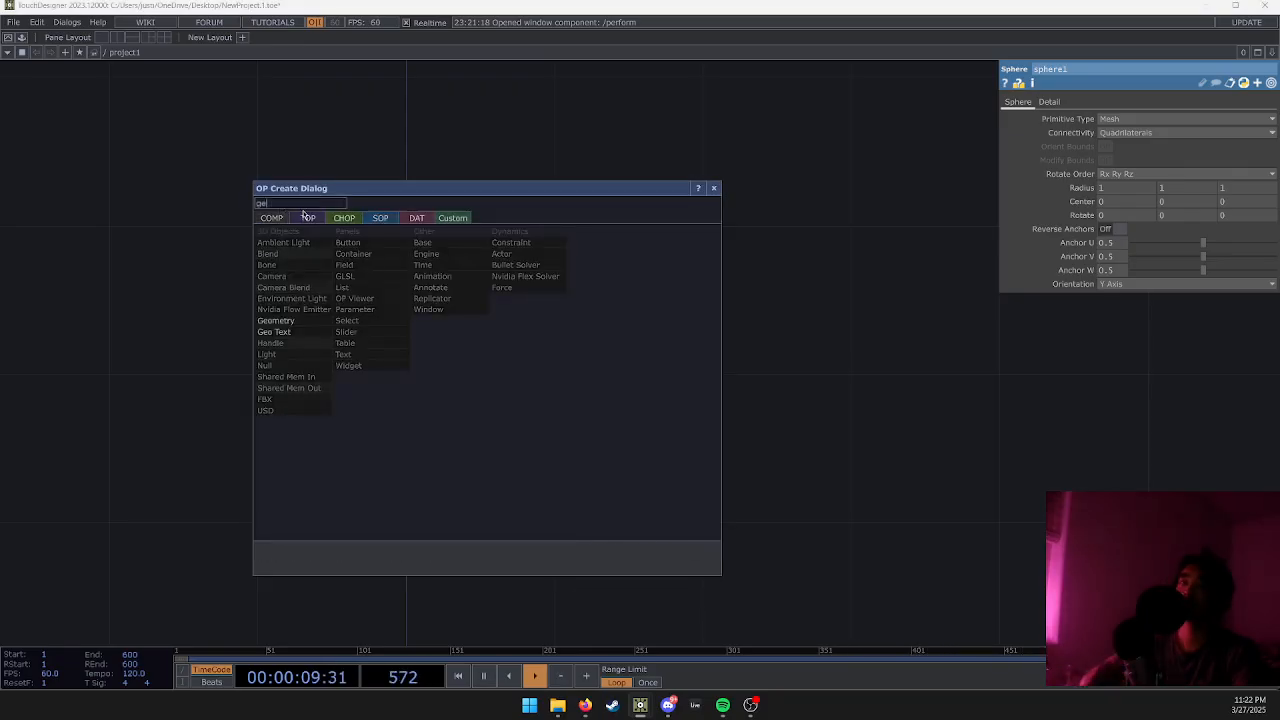
left_click(295, 321)
left_click(706, 386)
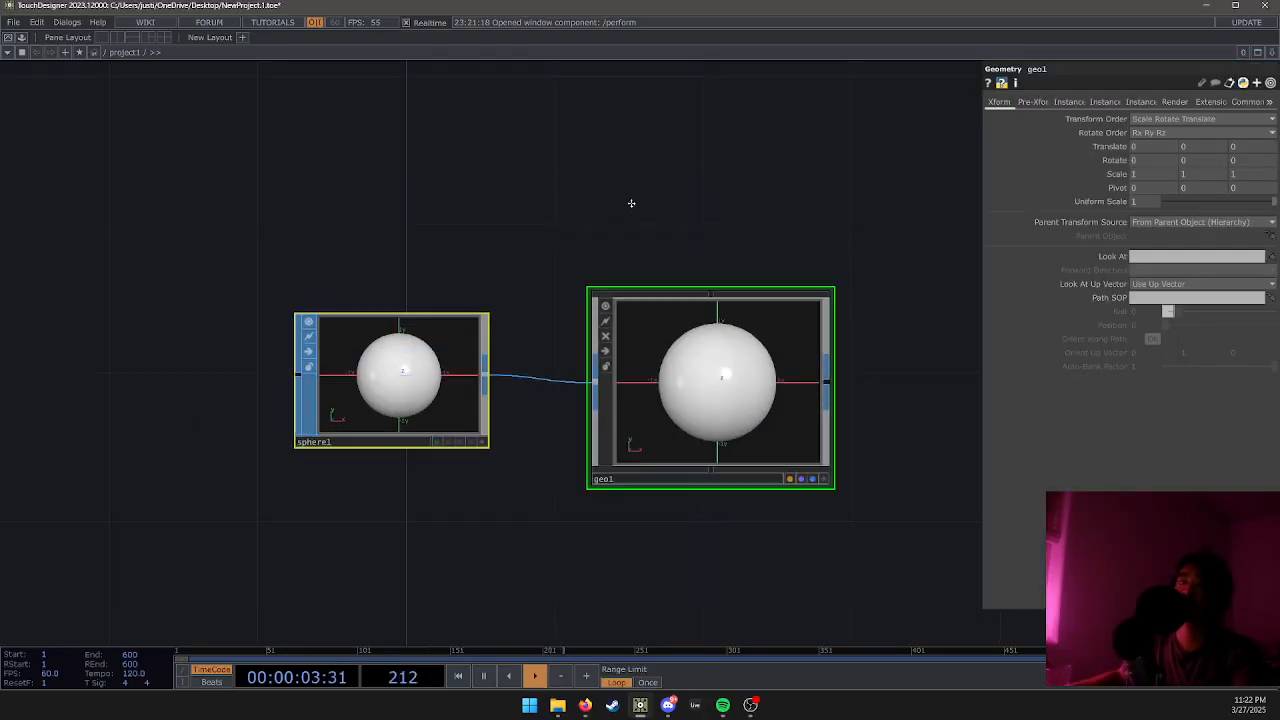
Add a Light COMP to the network above the geometry component.
left_click_drag(439, 276, 275, 282)
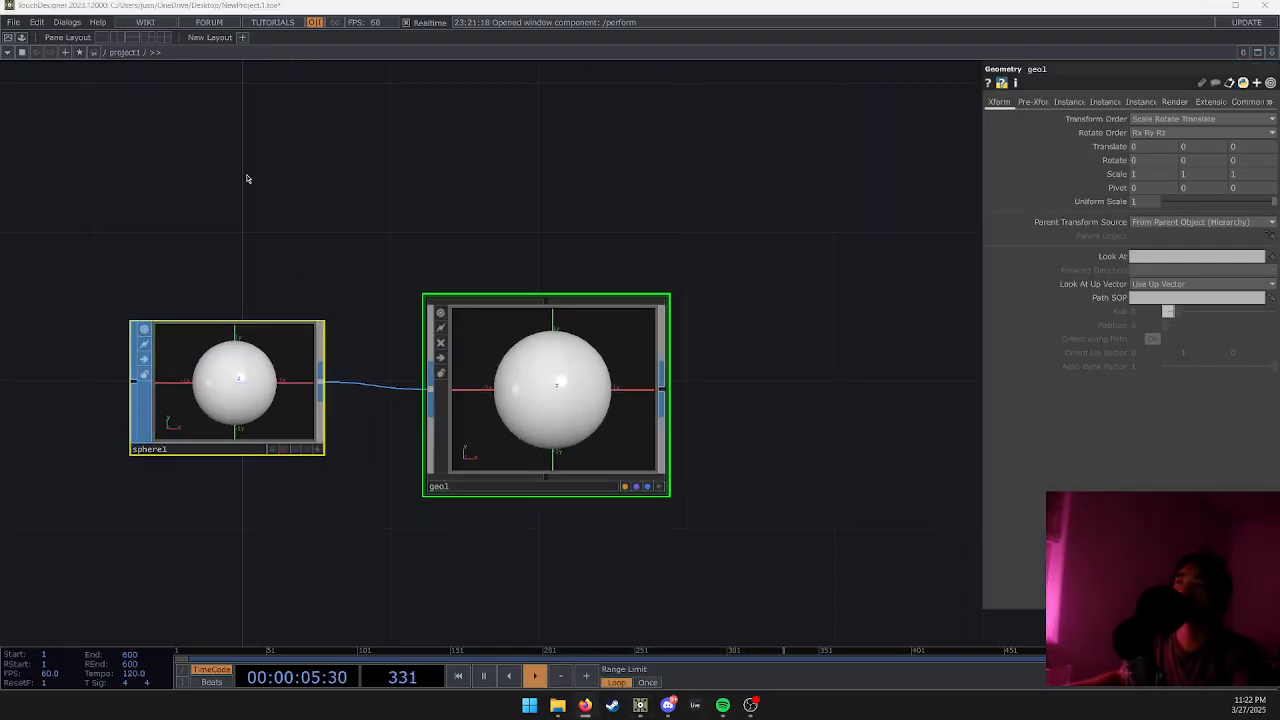
left_click_drag(391, 196, 194, 206)
scroll(194, 206, "down", 3)
left_click_drag(330, 236, 363, 299)
key("Tab")
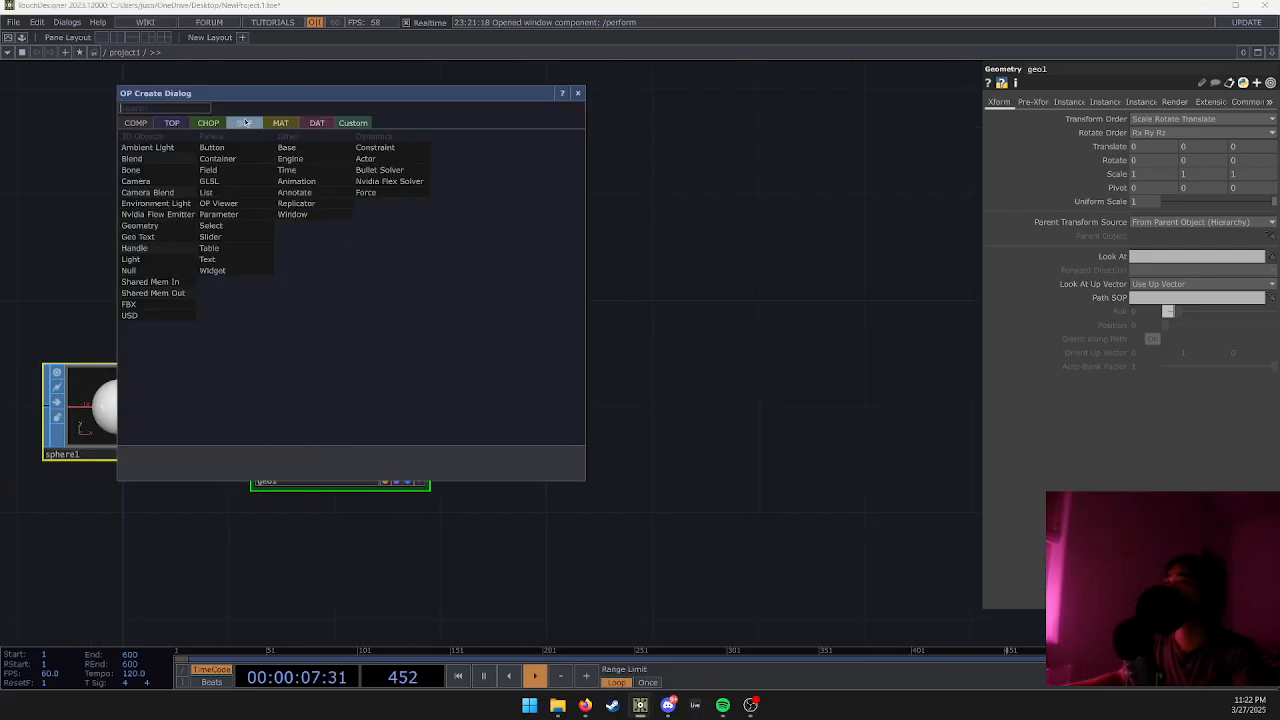
type("light")
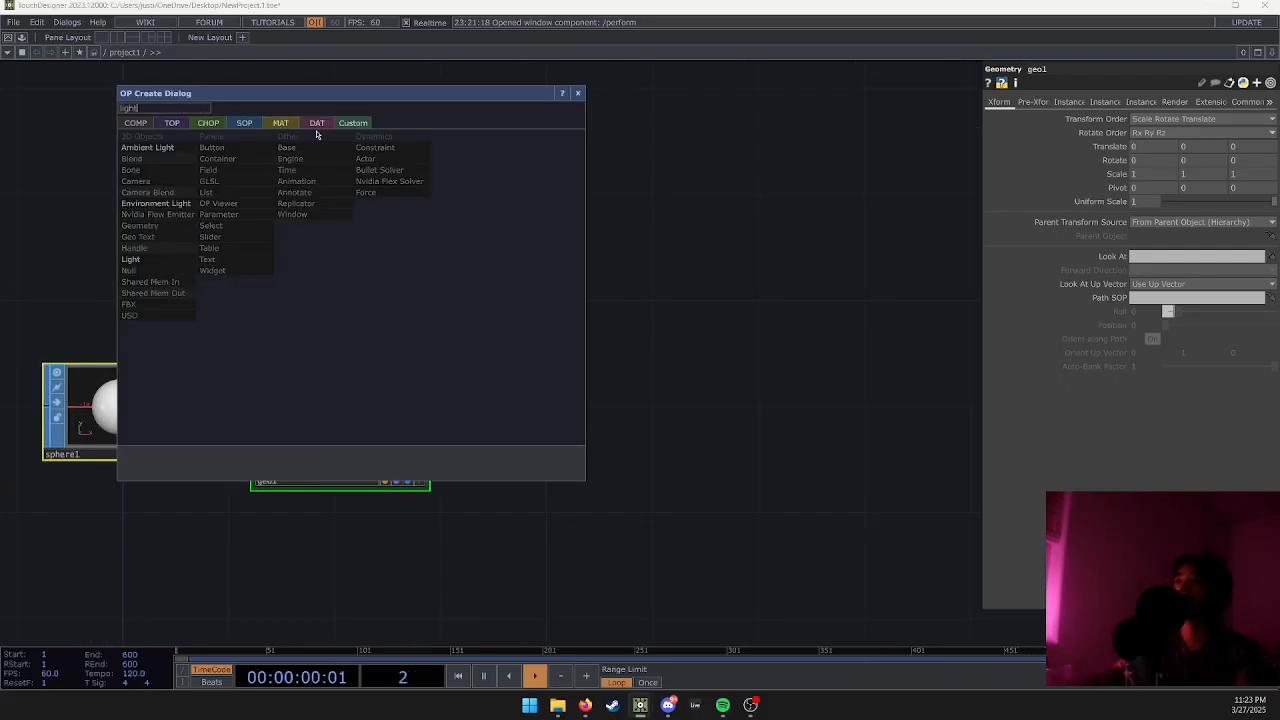
left_click(138, 259)
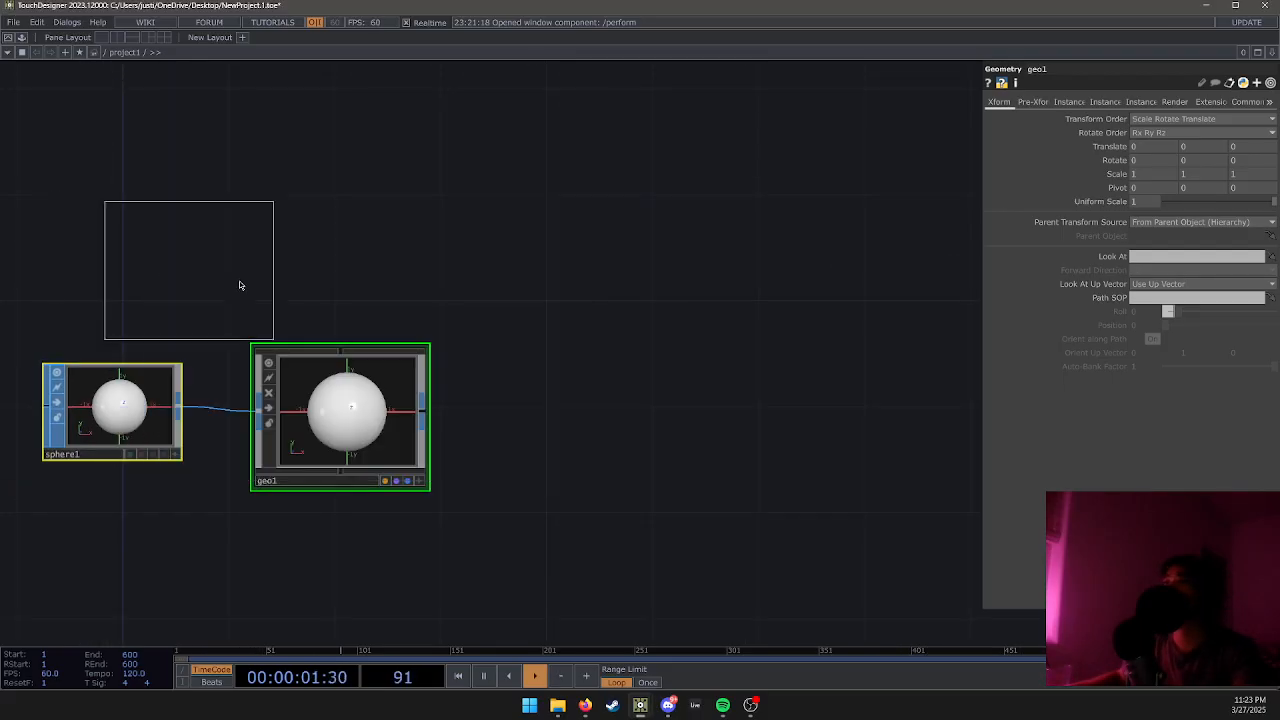
left_click(325, 215)
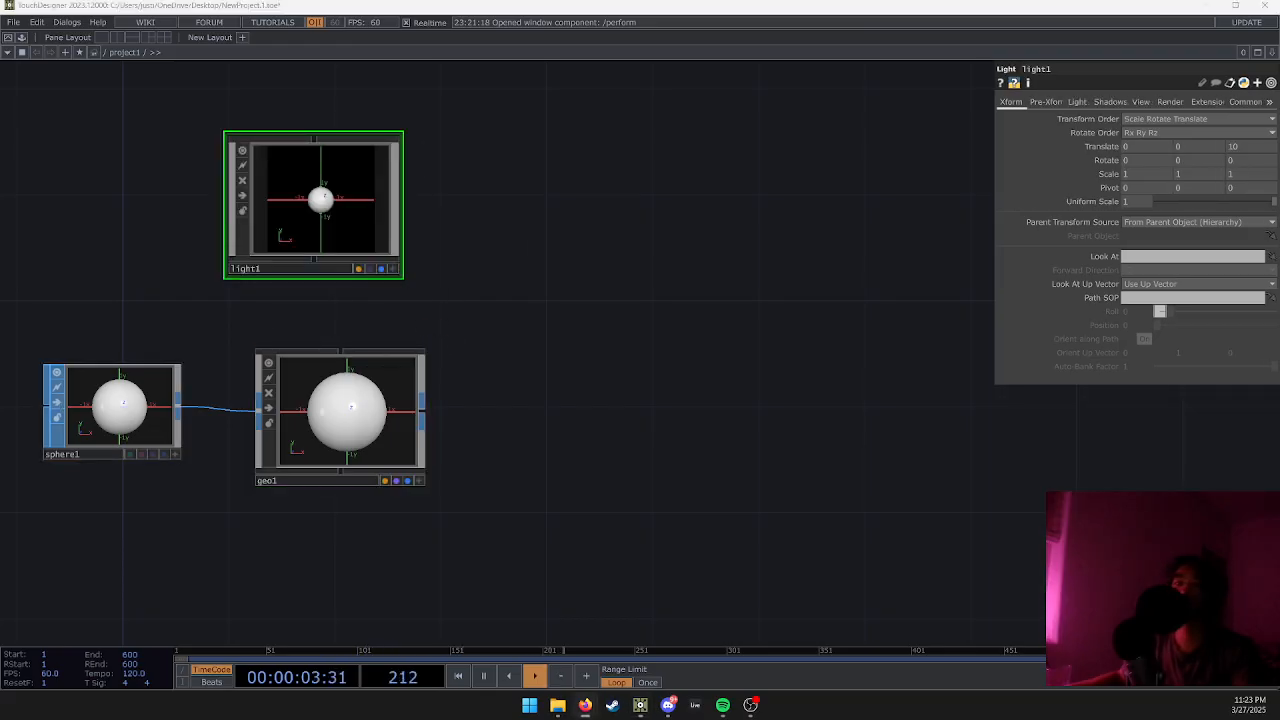
Add a Camera COMP to the network, beside the light component.
left_click(600, 378)
left_click_drag(515, 388, 401, 391)
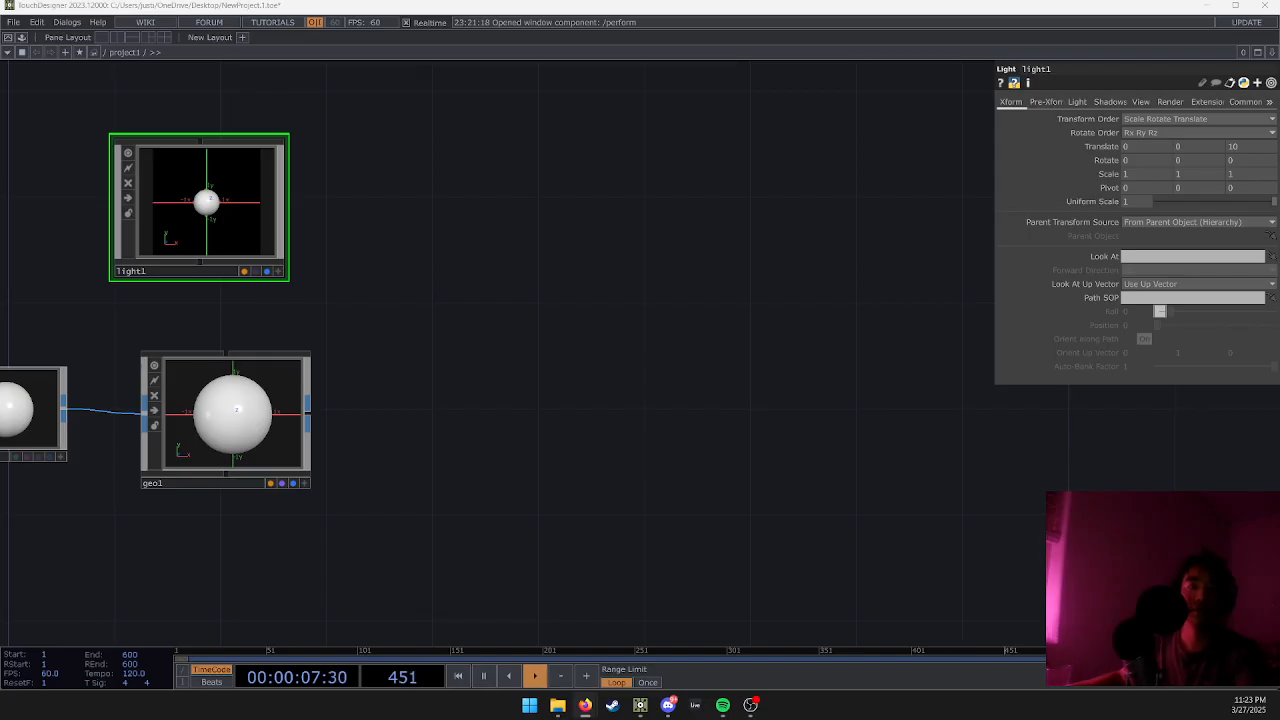
left_click(398, 292)
key("Tab")
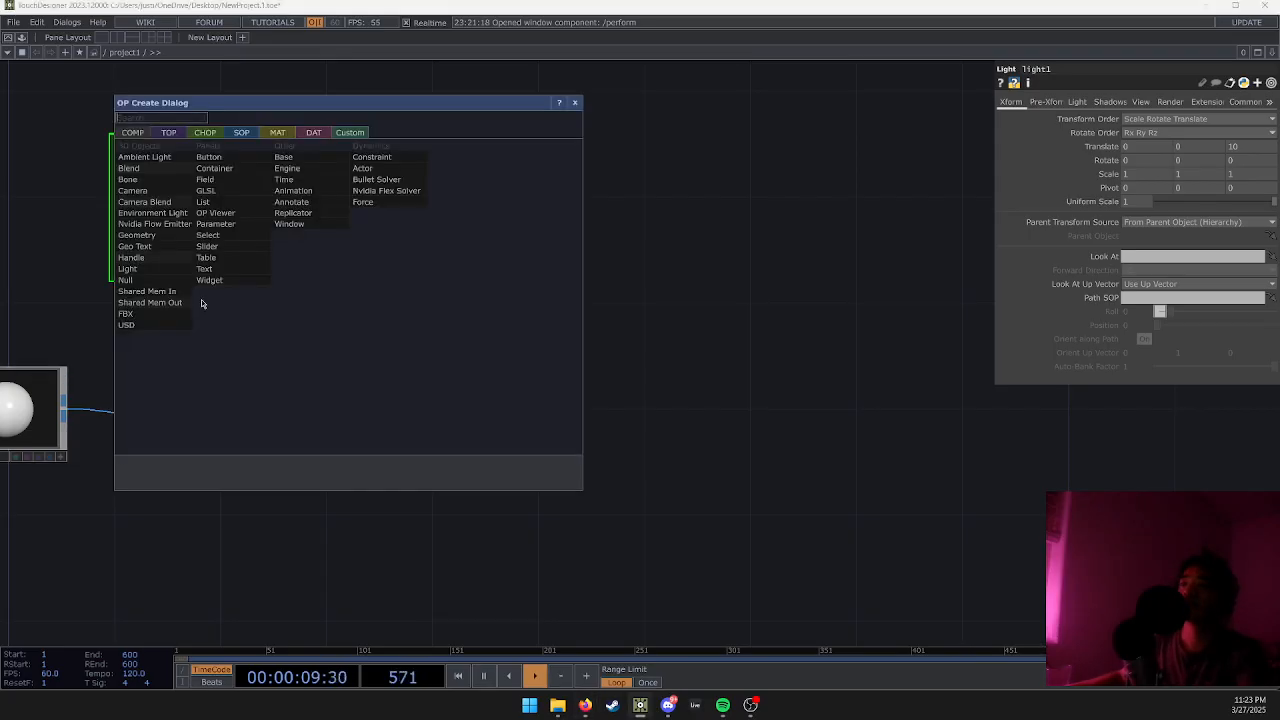
left_click(151, 120)
type("camera")
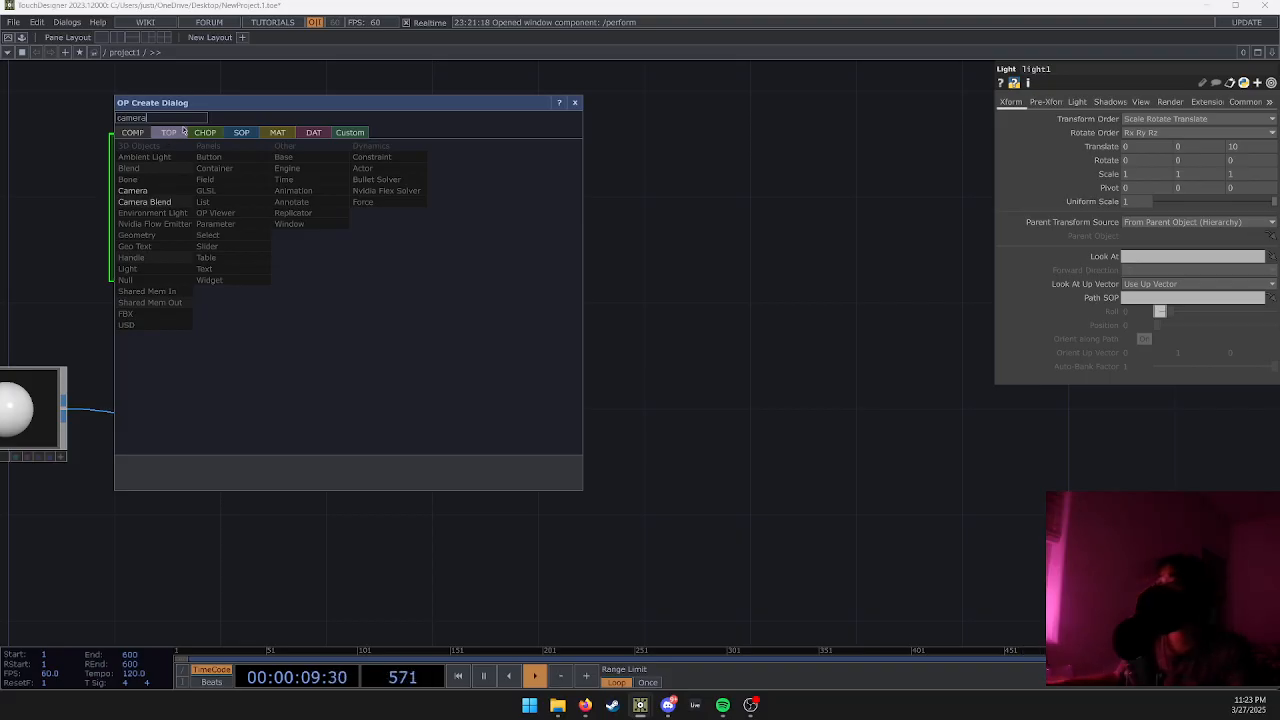
left_click(132, 190)
left_click(471, 206)
left_click_drag(452, 326, 515, 298)
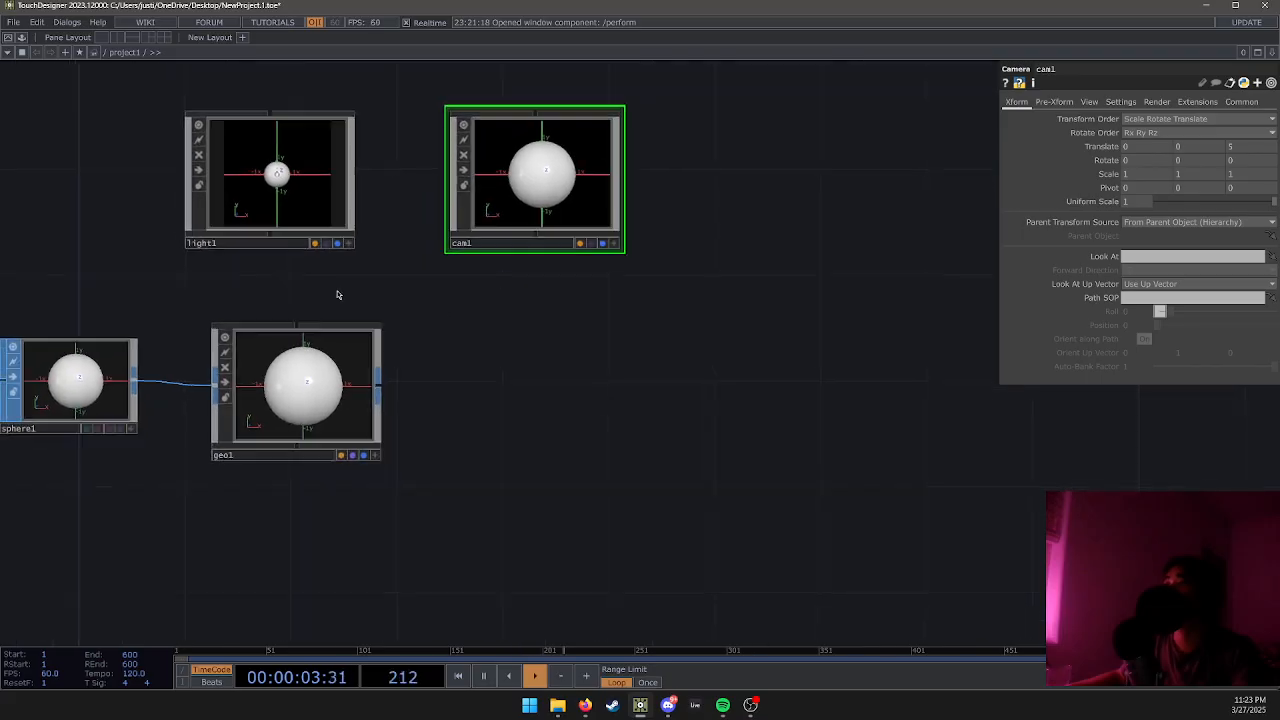
Line up the light directly above the geometry component and space the camera out beside it.
left_click_drag(298, 205, 350, 206)
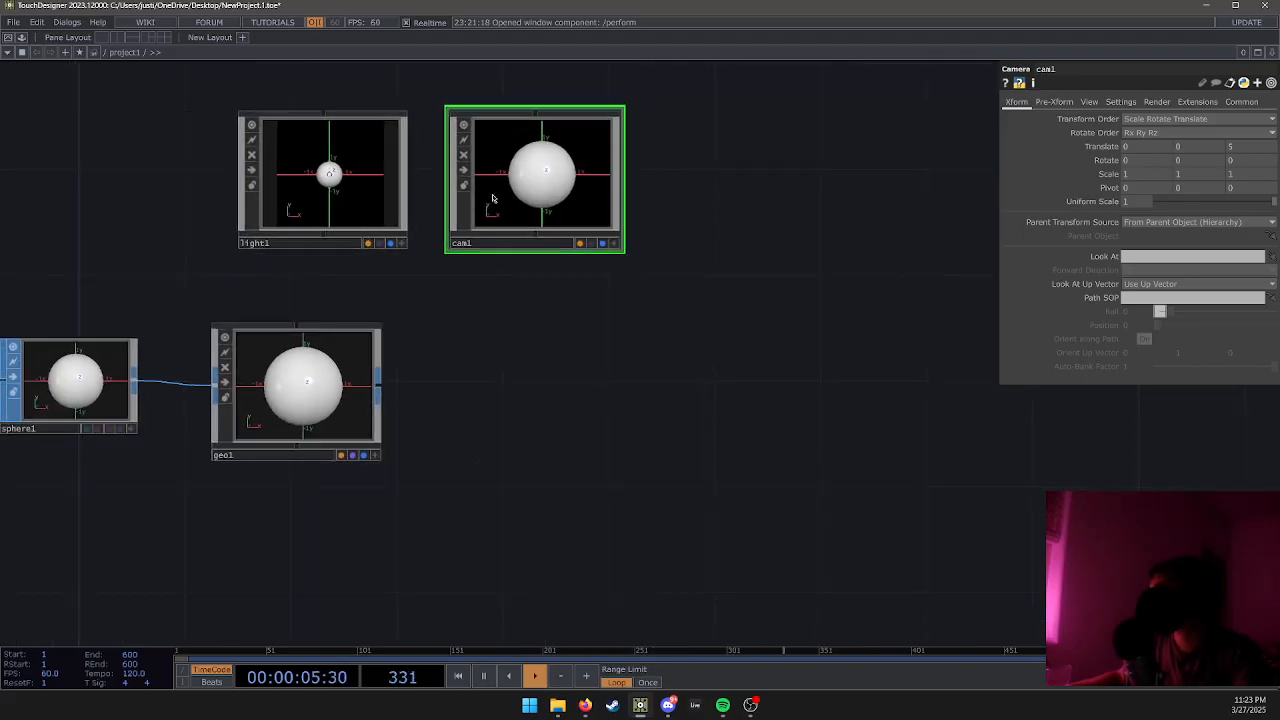
left_click_drag(492, 199, 518, 199)
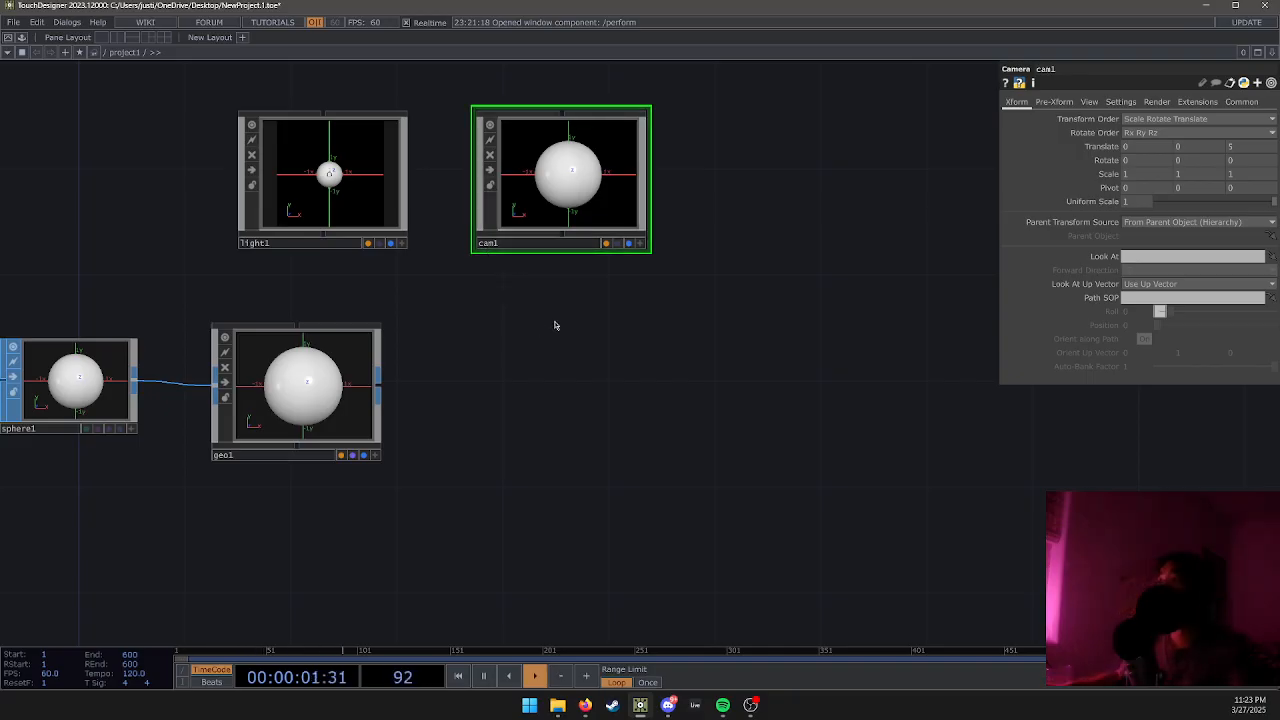
left_click_drag(345, 420, 353, 419)
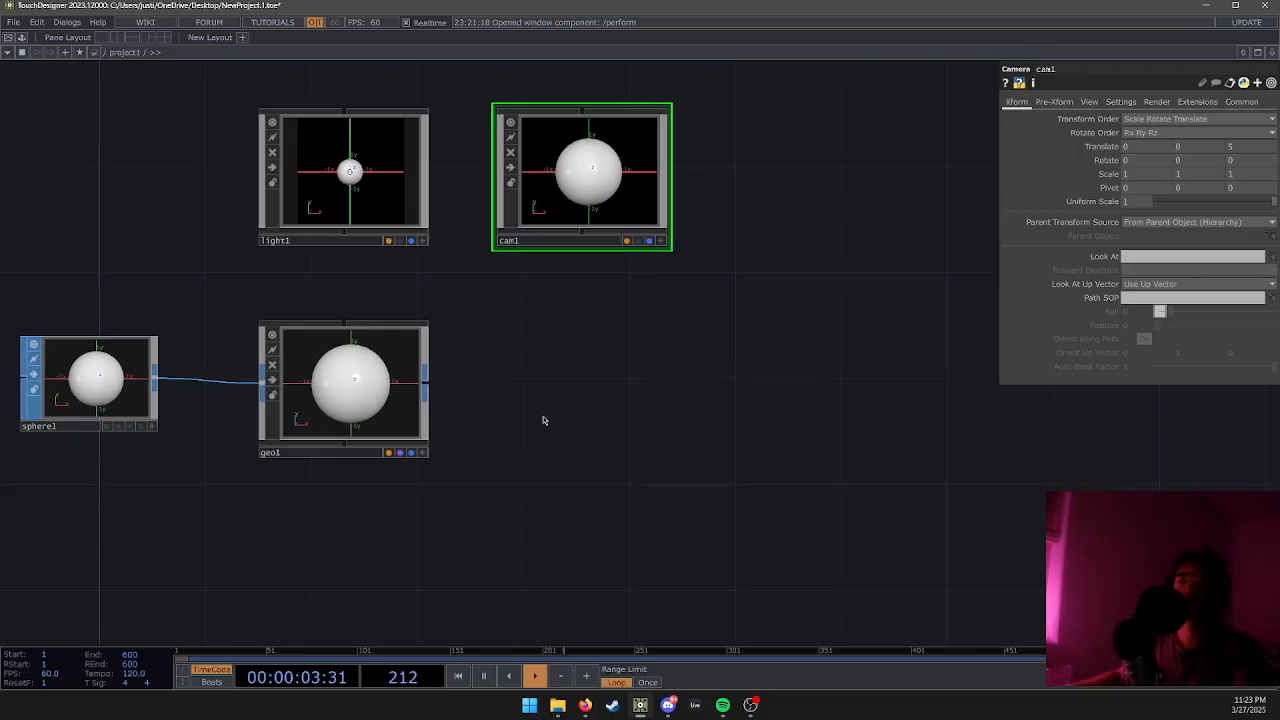
key("Tab")
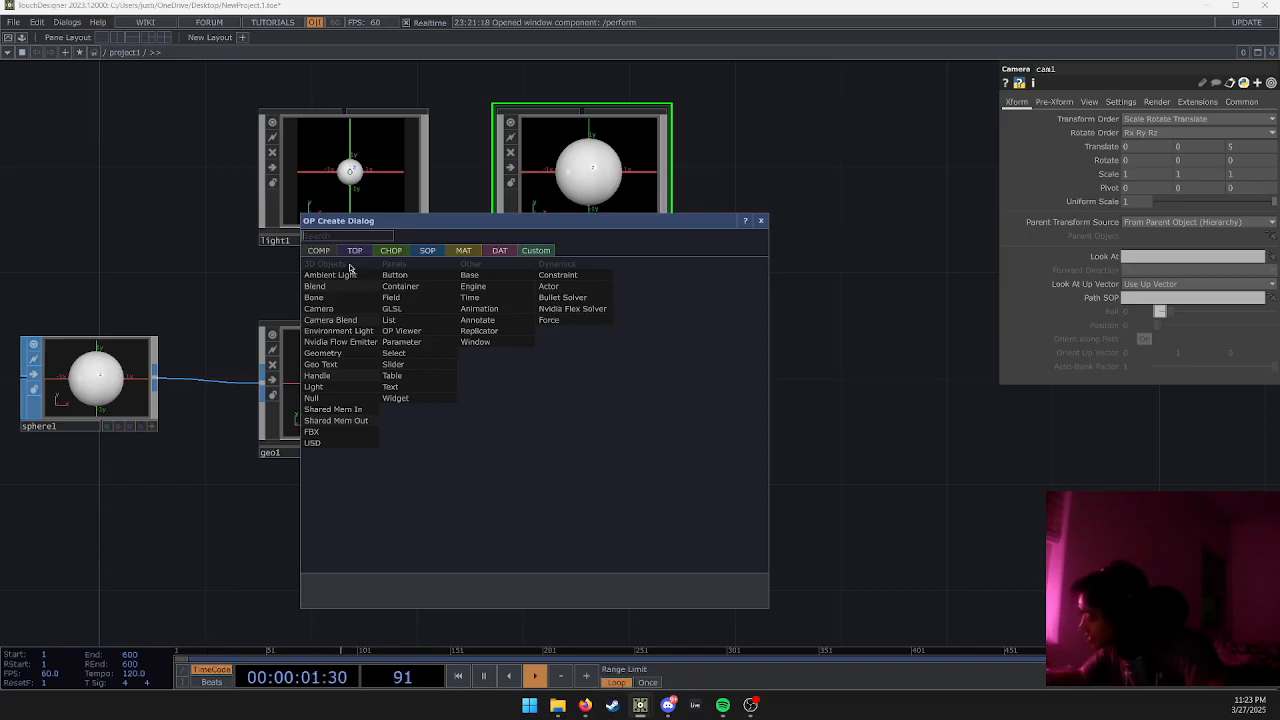
key("Escape")
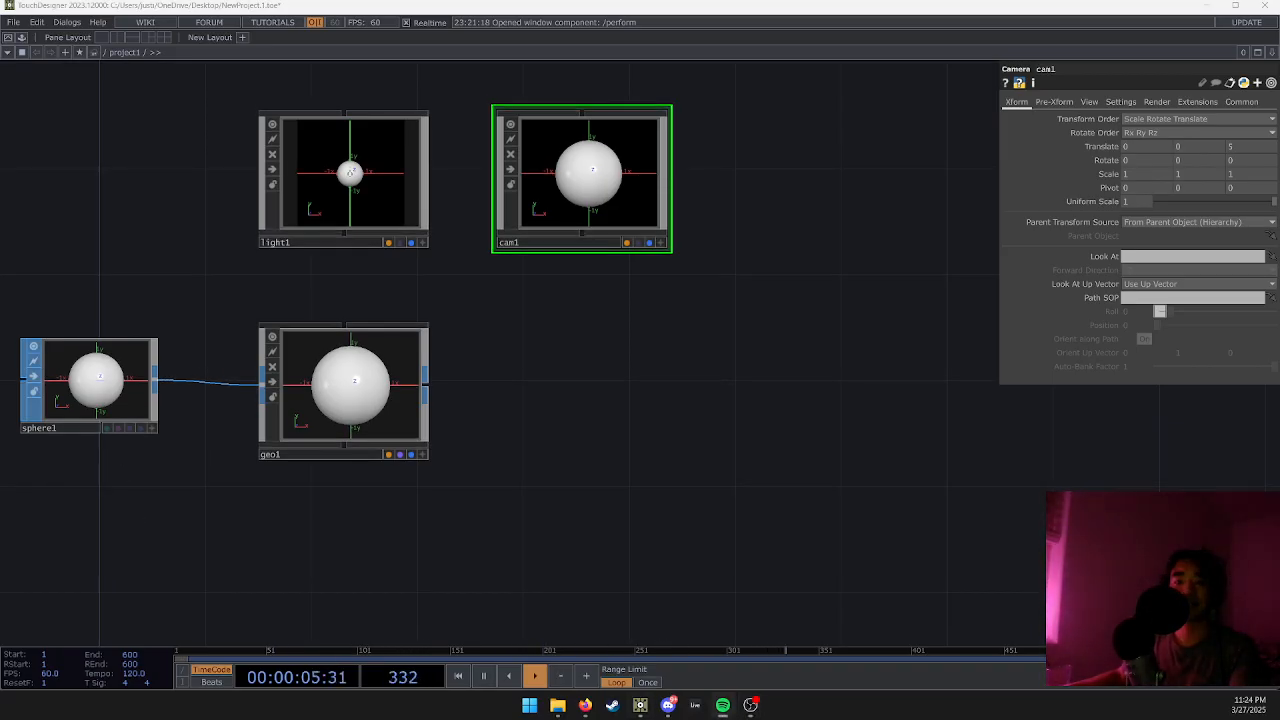
left_click(217, 203)
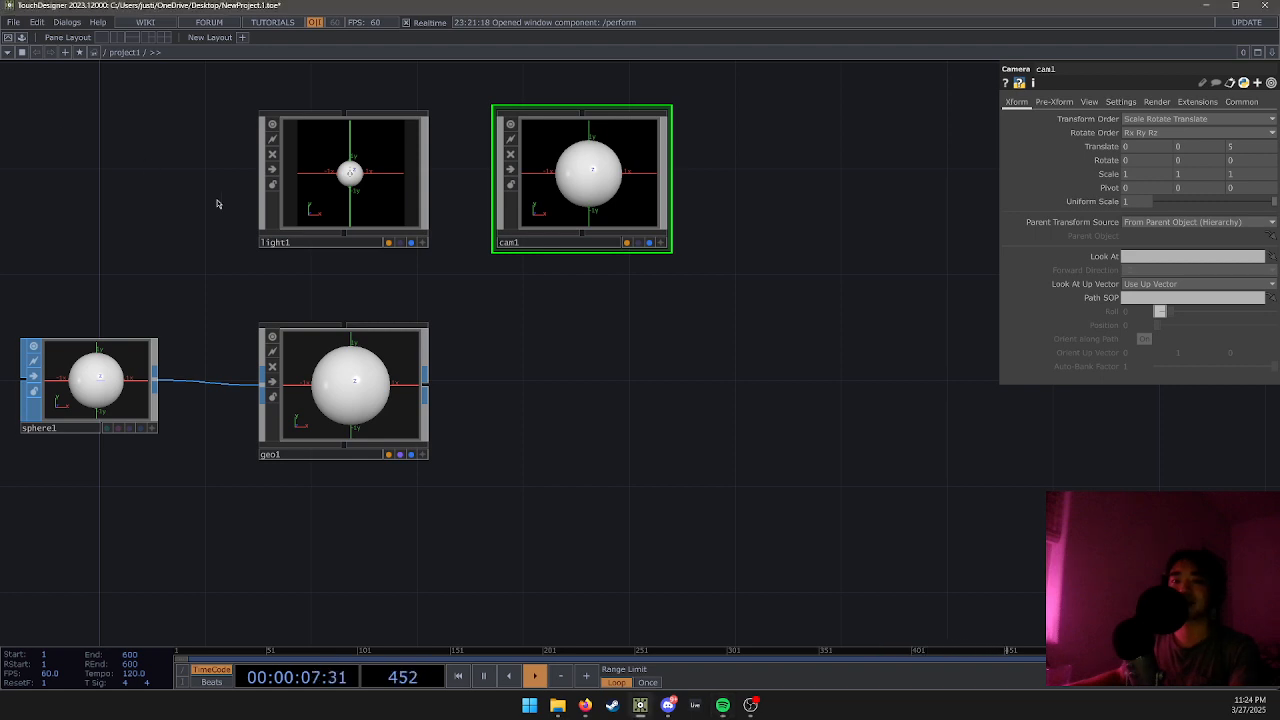
left_click_drag(608, 367, 525, 342)
key("Tab")
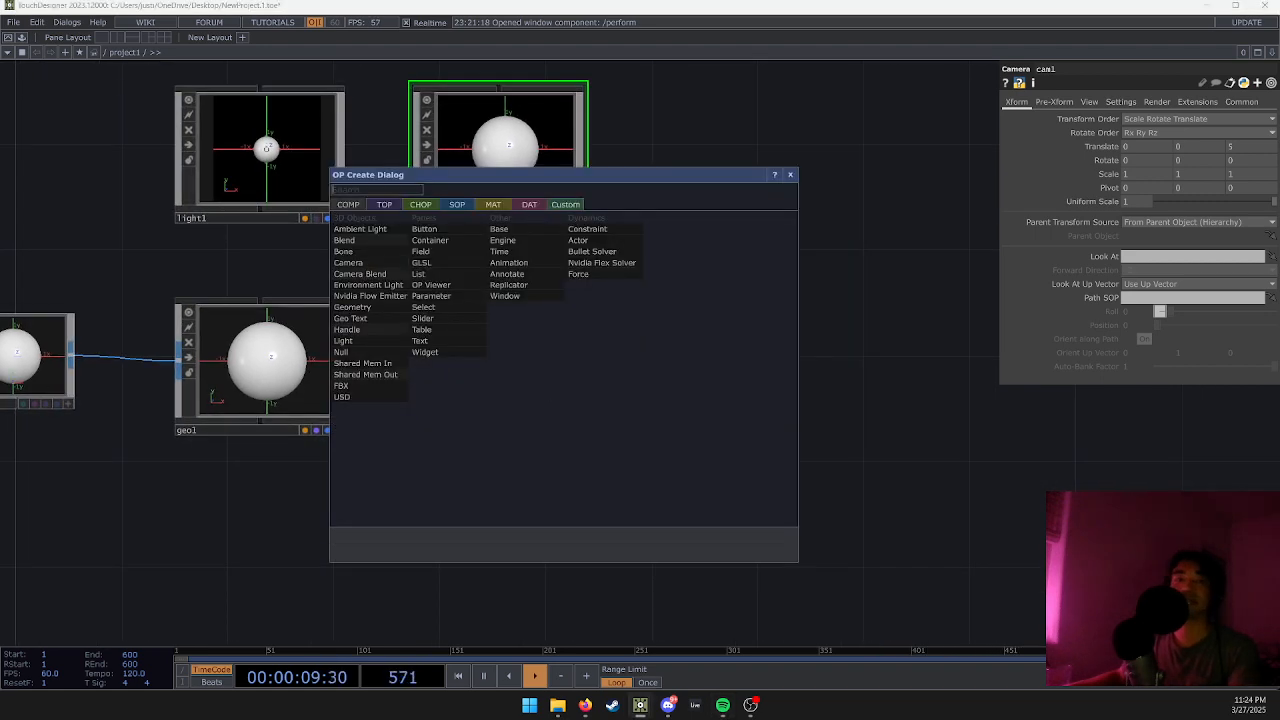
key("Escape")
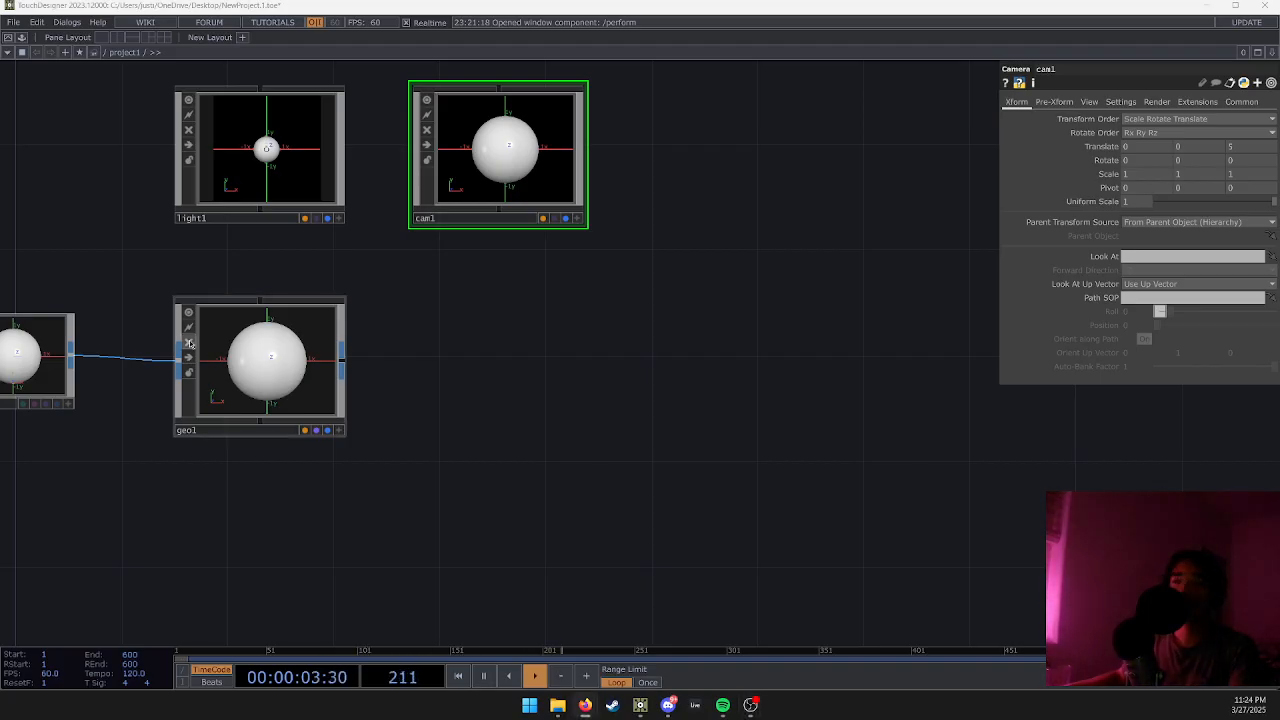
Add a Render TOP beside the geometry component, below the camera, and enlarge its node.
key("Tab")
left_click(218, 226)
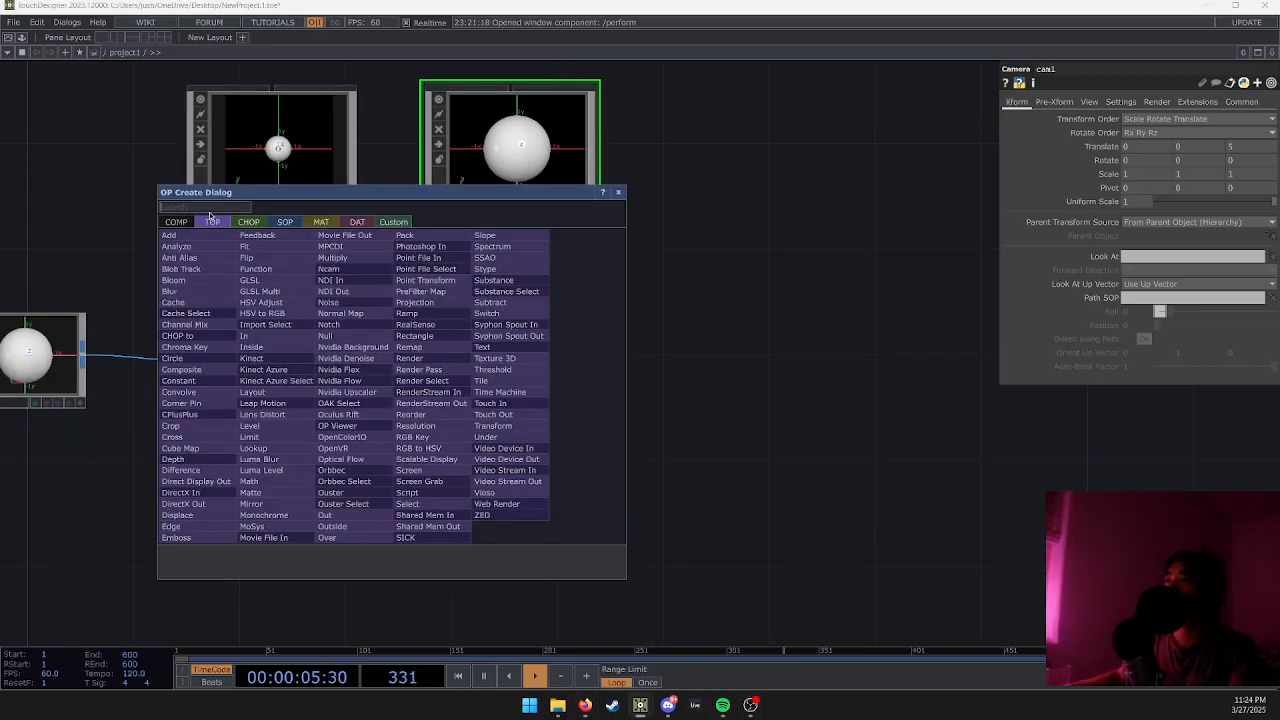
type("render")
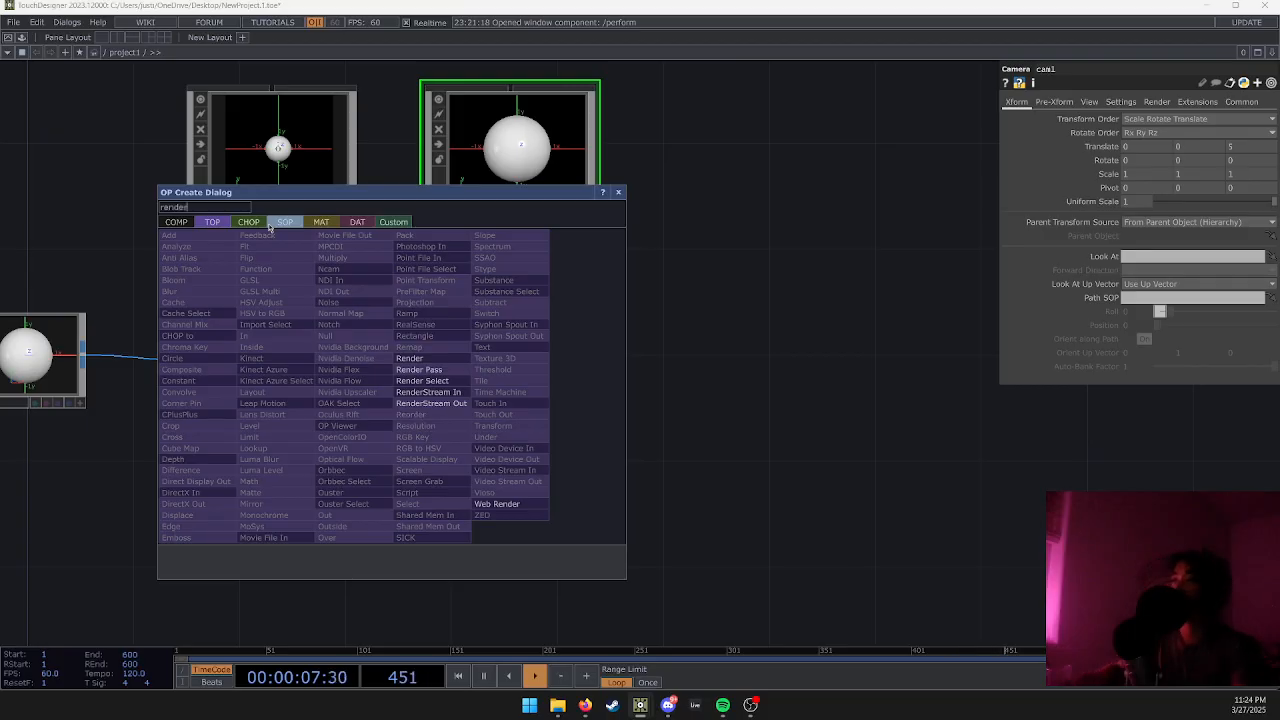
left_click(412, 358)
left_click(531, 367)
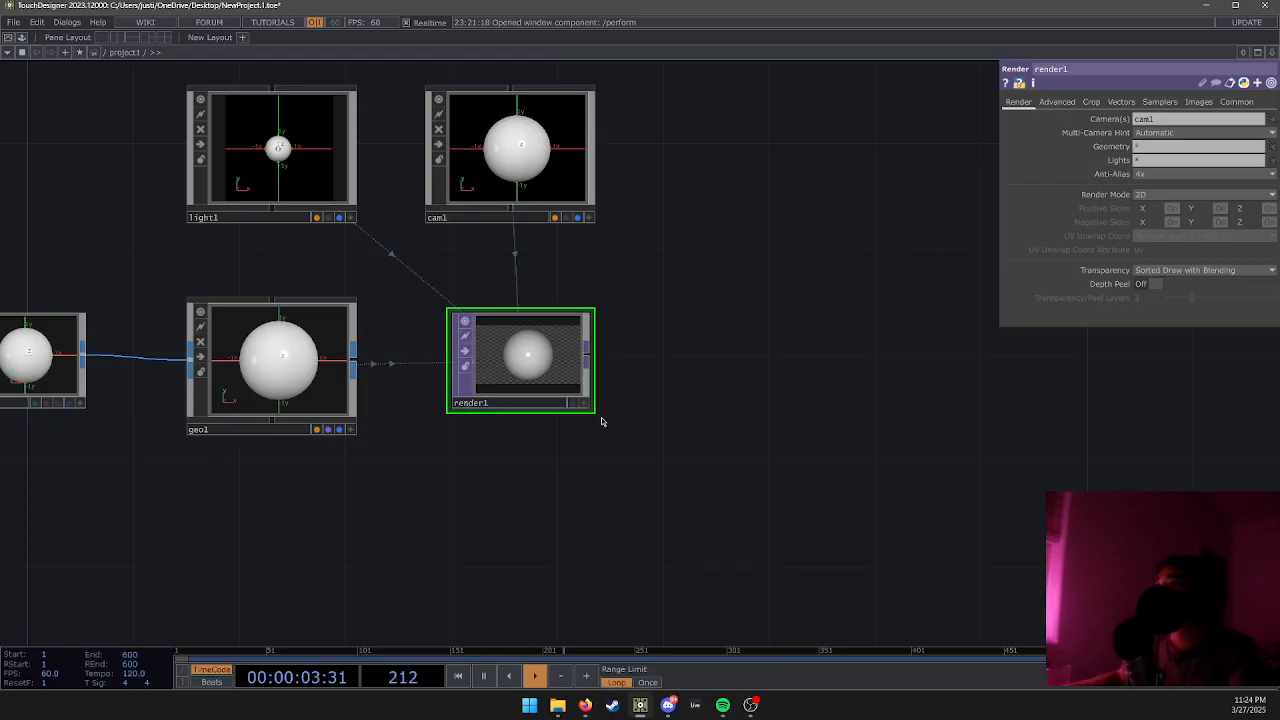
left_click_drag(597, 417, 562, 366)
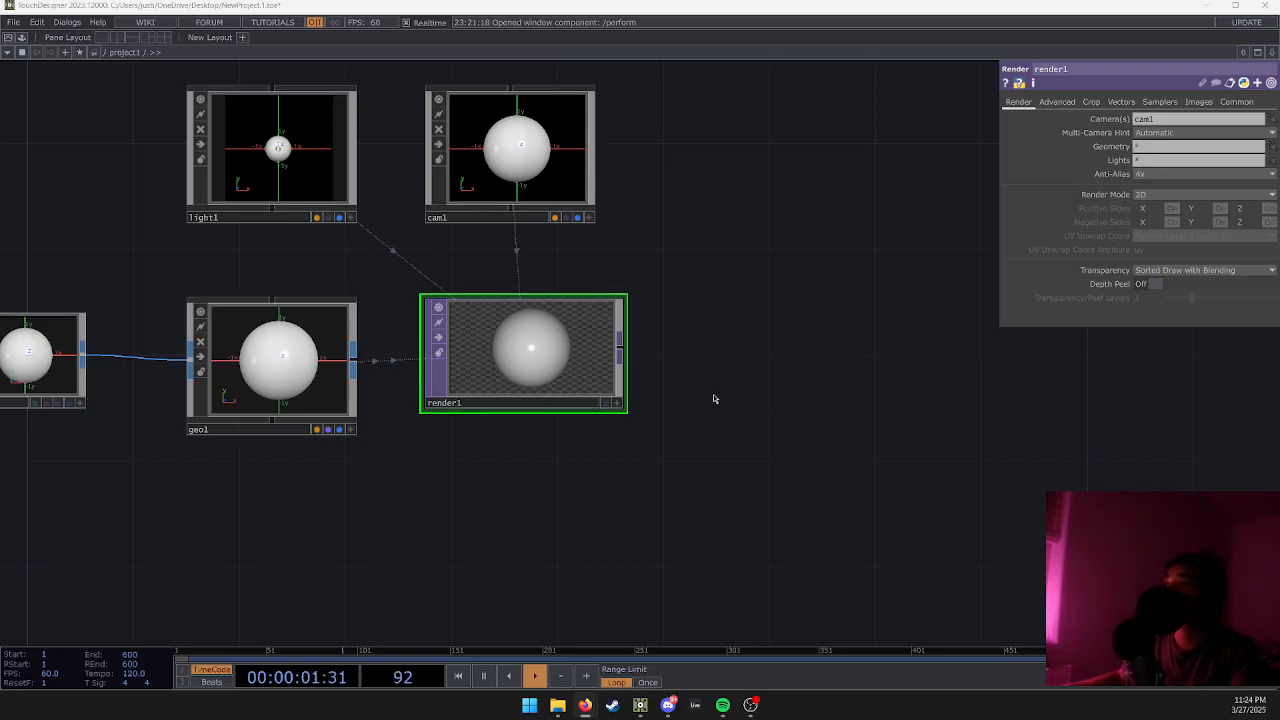
Add a Null TOP fed from the render's output and place it beyond the render node.
key("Tab")
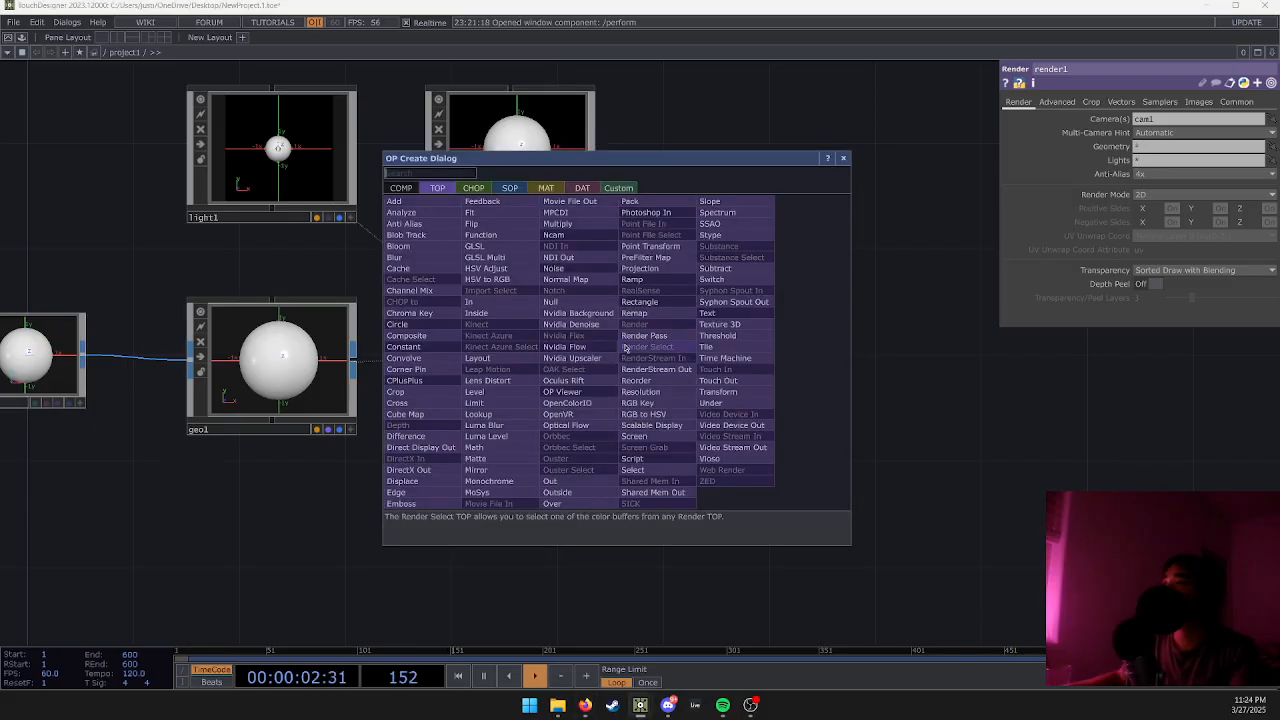
left_click(551, 302)
left_click(865, 358)
left_click_drag(792, 470, 678, 414)
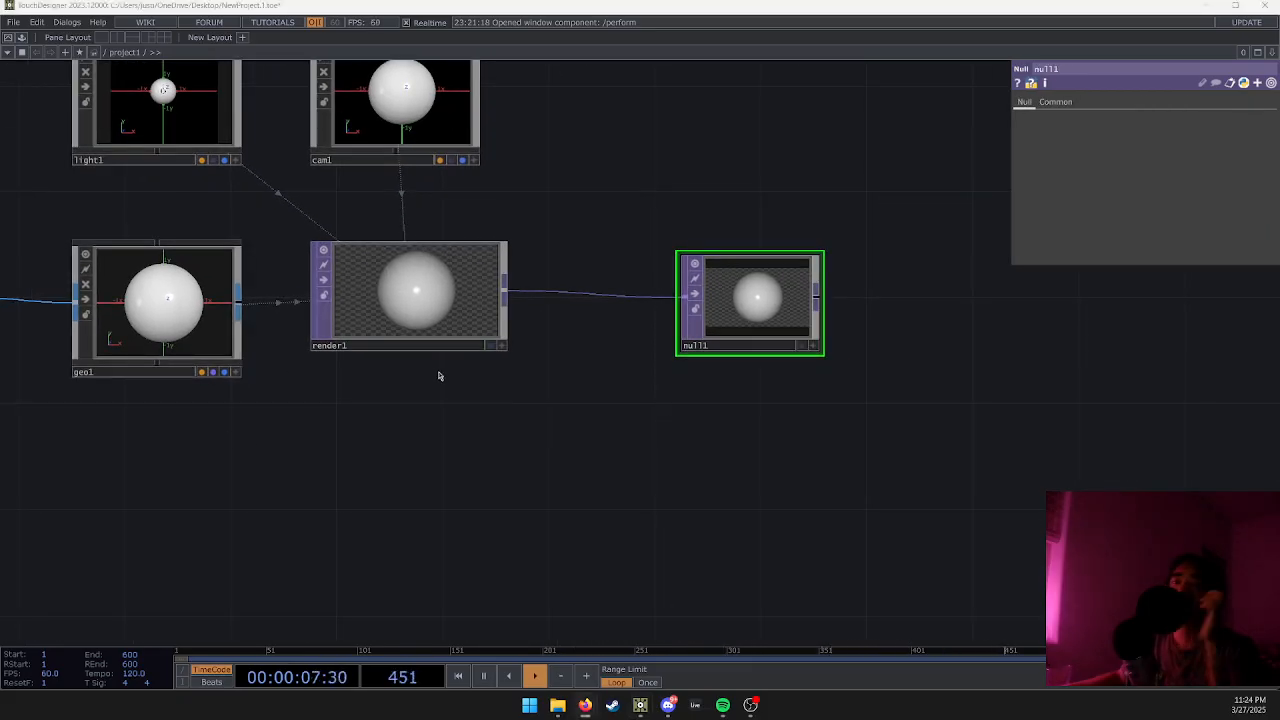
Rename the null out1 and display its image as the network background.
left_click_drag(603, 397, 343, 391)
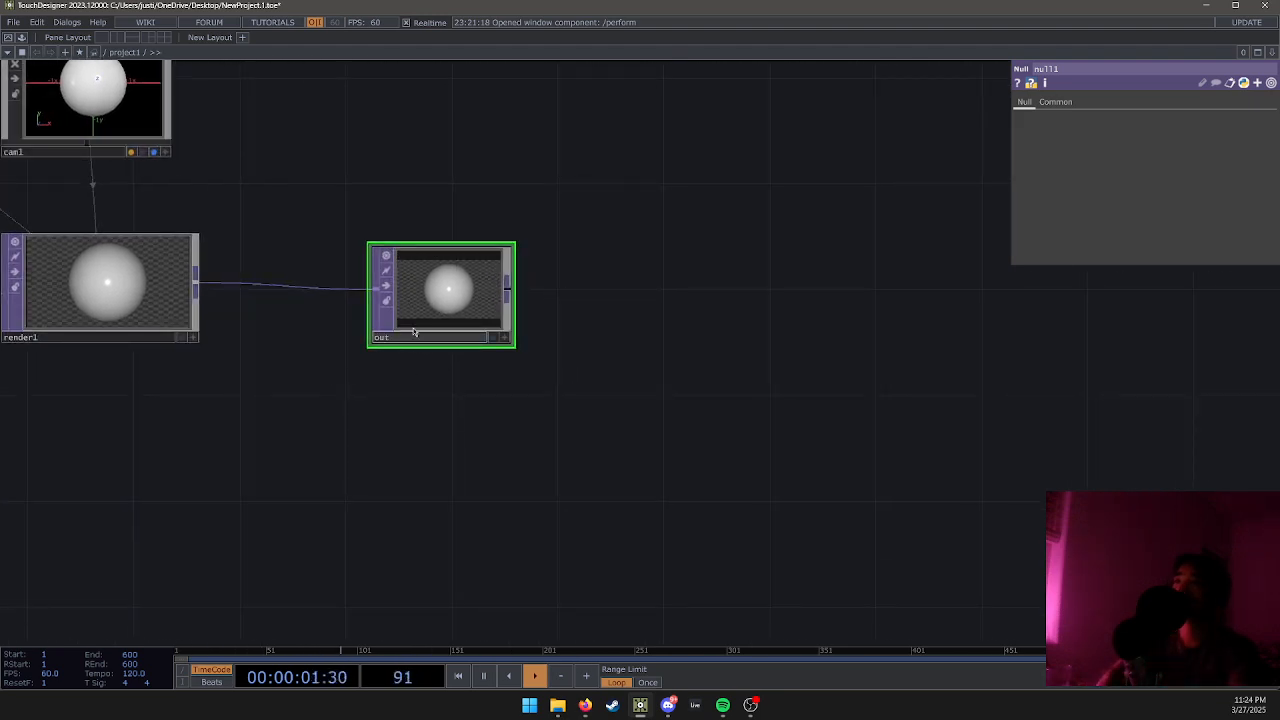
type("1")
key("Return")
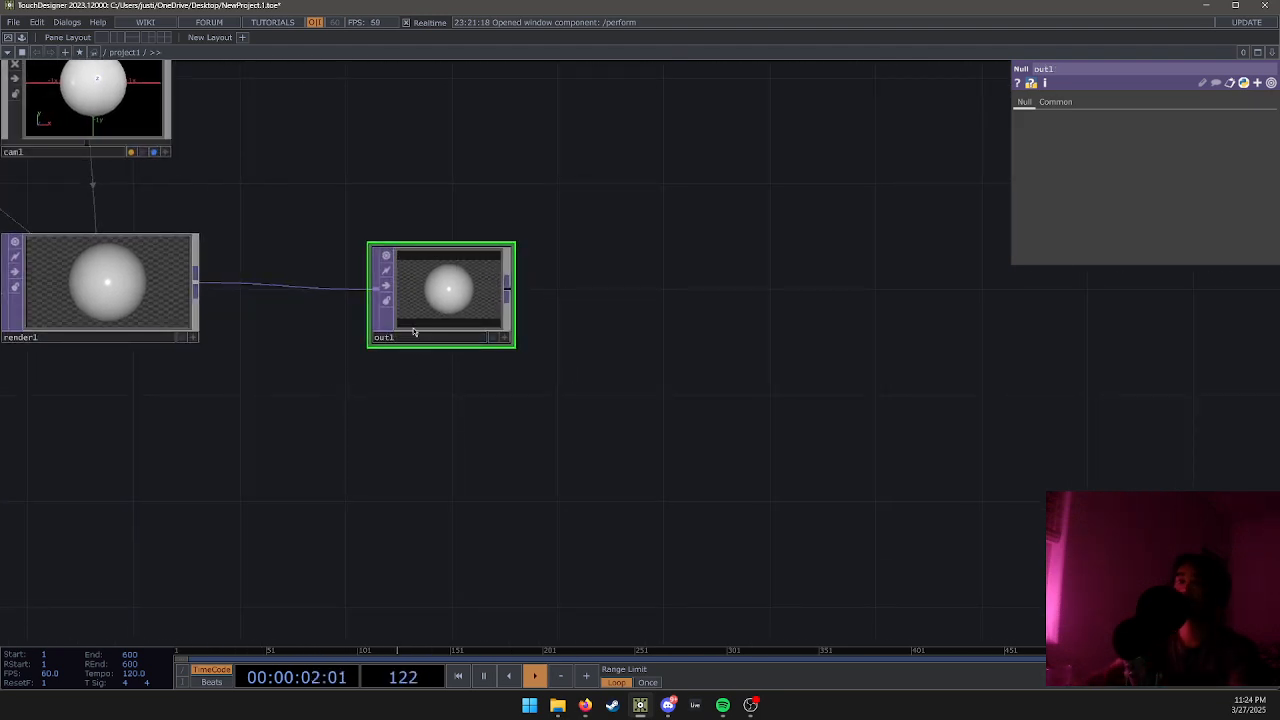
left_click(491, 339)
left_click_drag(640, 346, 463, 369)
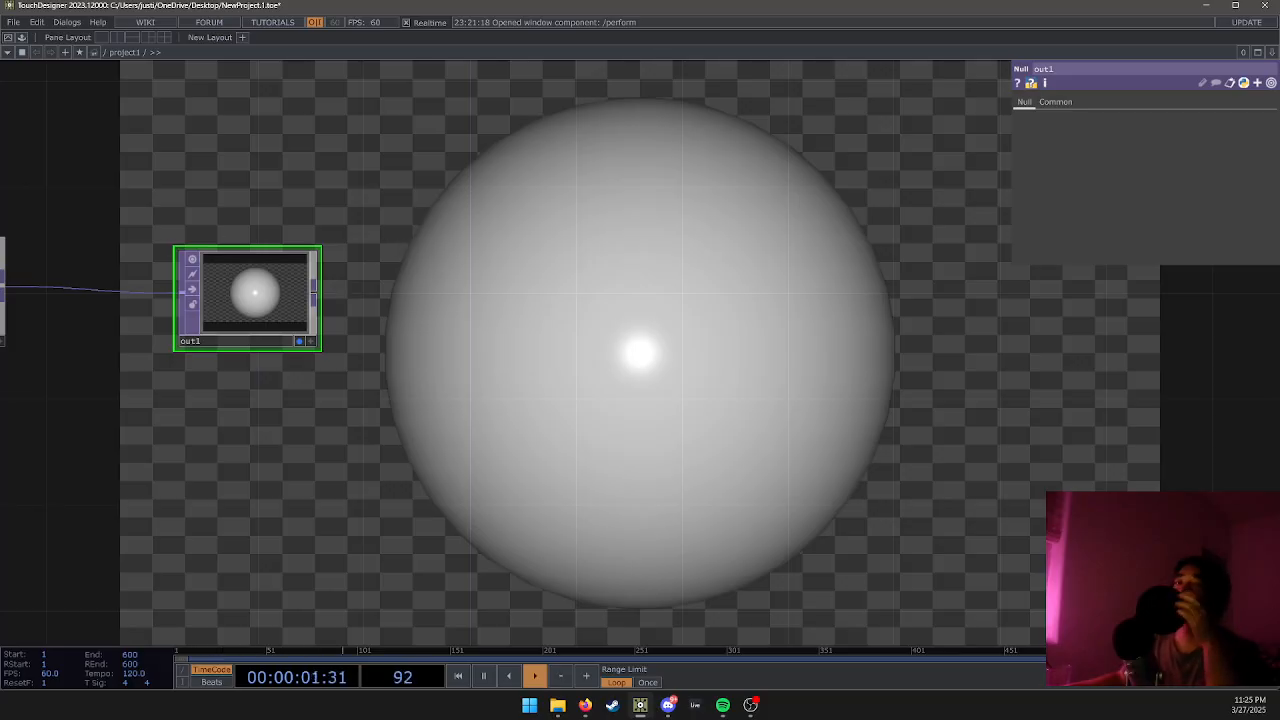
Check the Fluffy material tutorial in the browser, then return to TouchDesigner and add a Phong MAT below out1.
left_click_drag(0, 57, 466, 3)
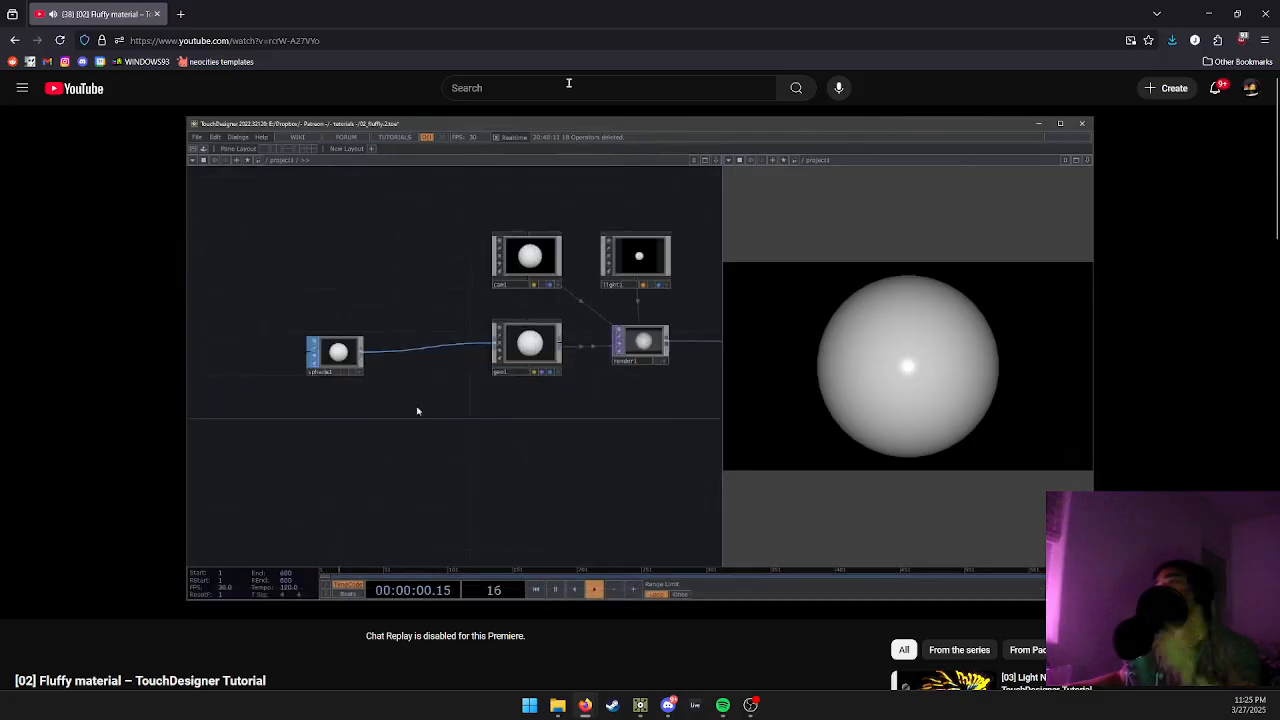
key("alt+Tab")
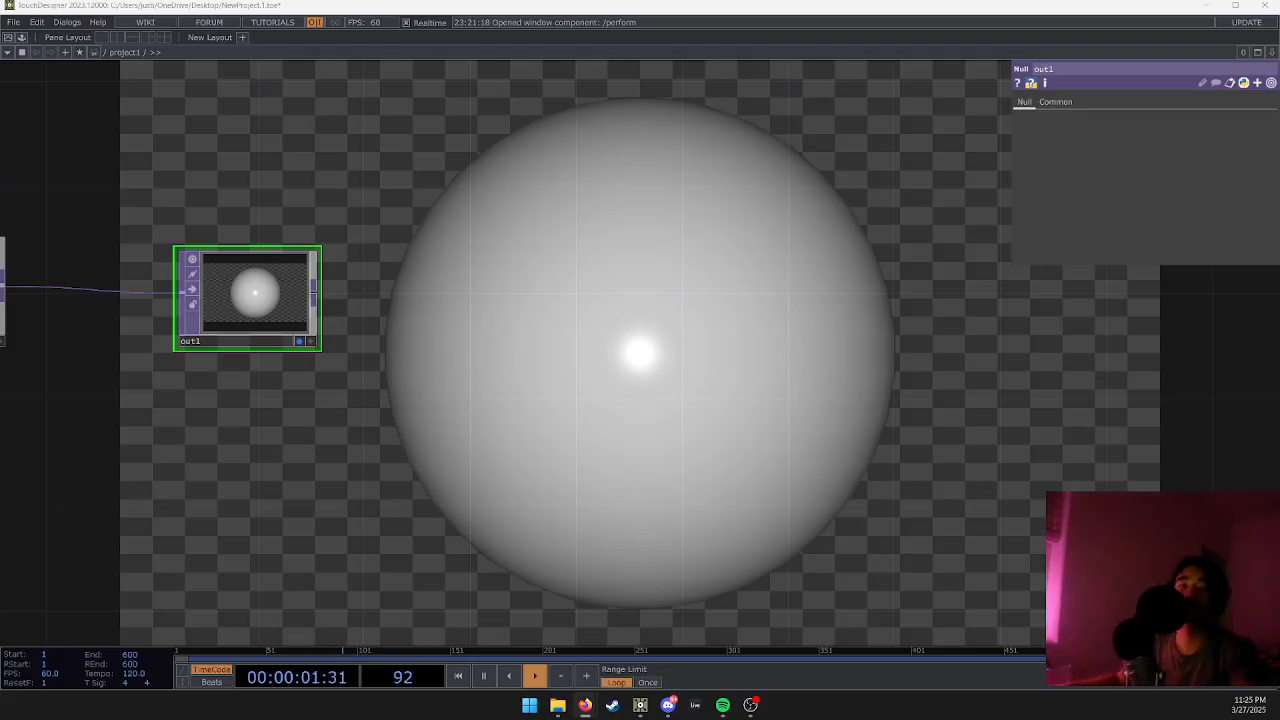
left_click_drag(521, 402, 467, 453)
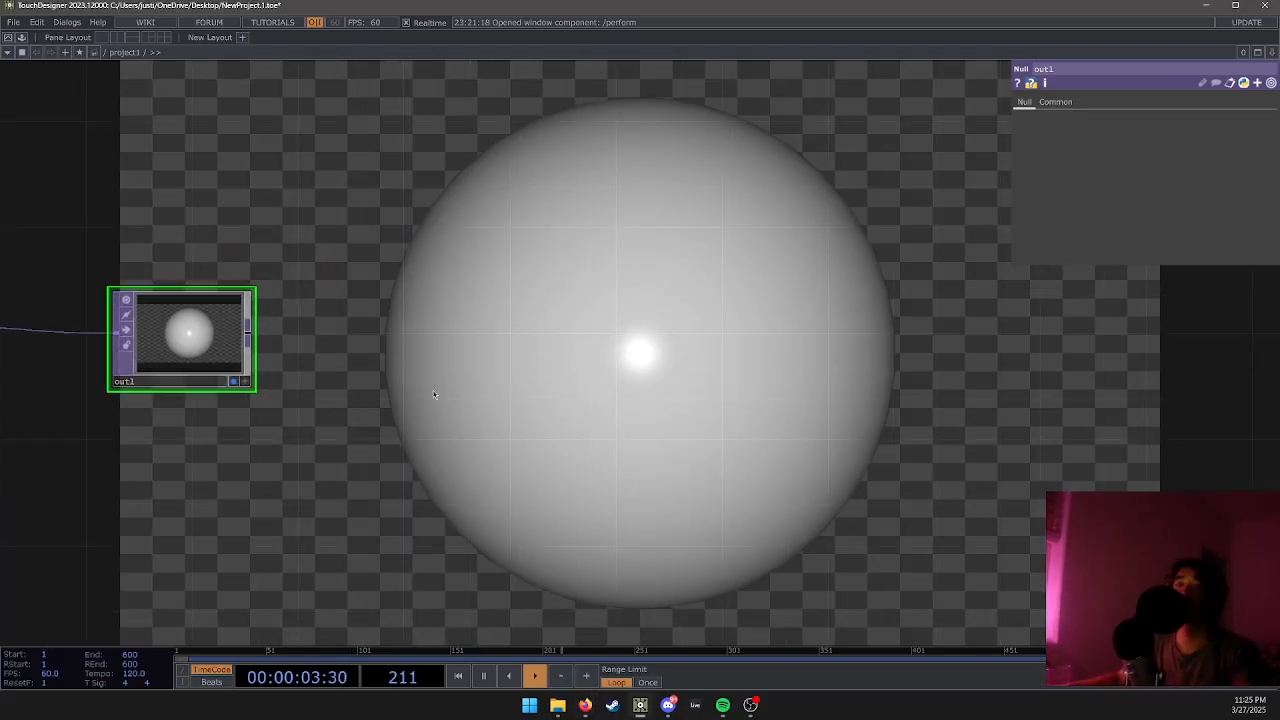
key("Tab")
left_click(295, 203)
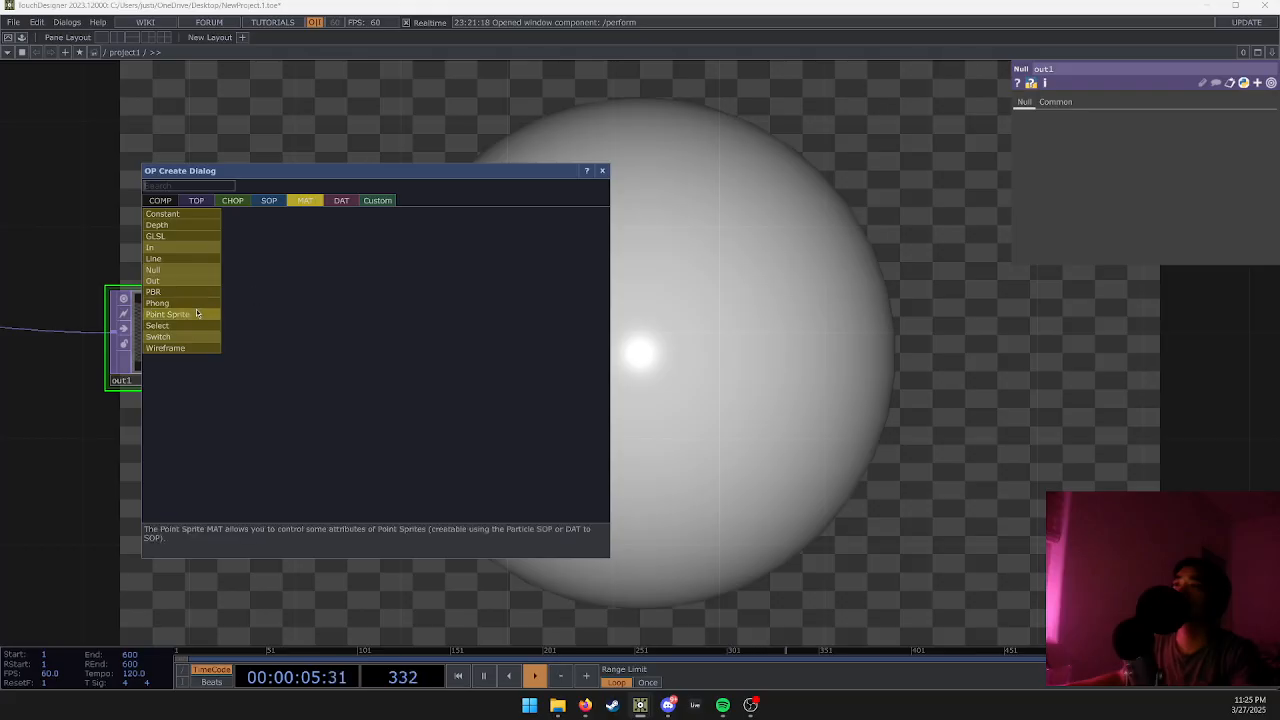
left_click(158, 303)
key("Tab")
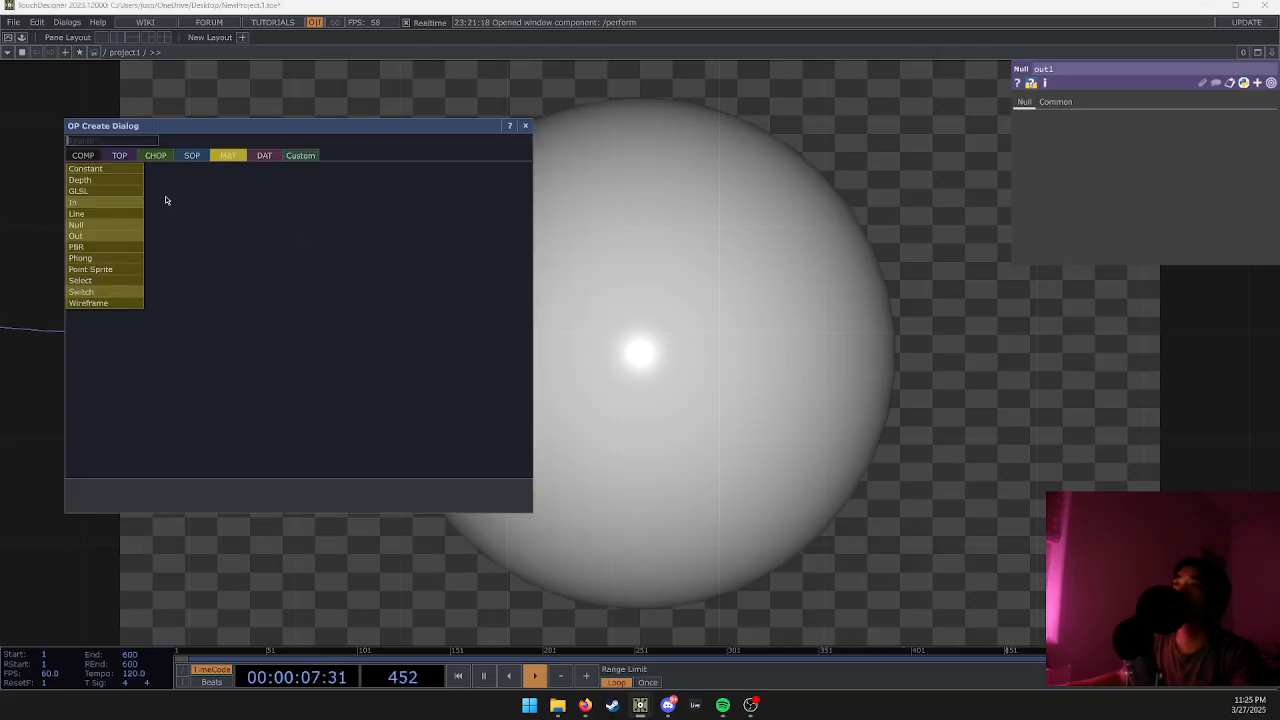
left_click(120, 262)
left_click(181, 462)
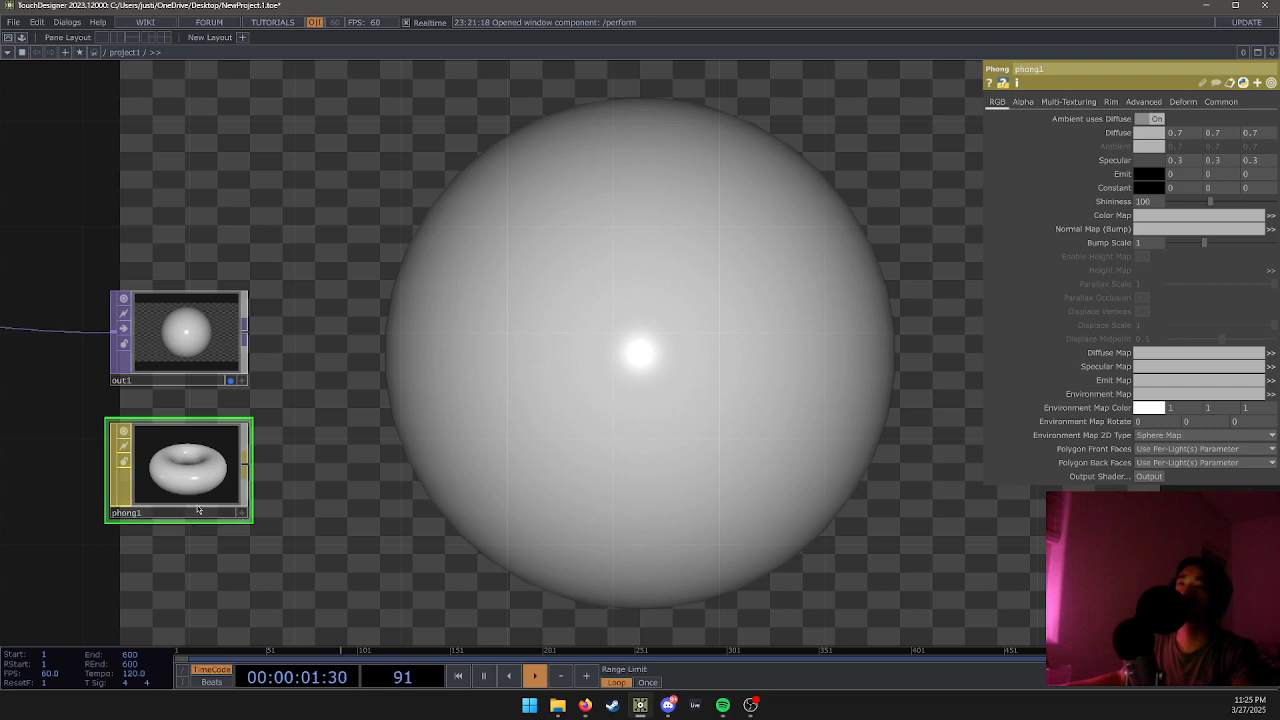
Assign the Phong material to geo1 as its Material parameter.
left_click_drag(84, 462, 563, 453)
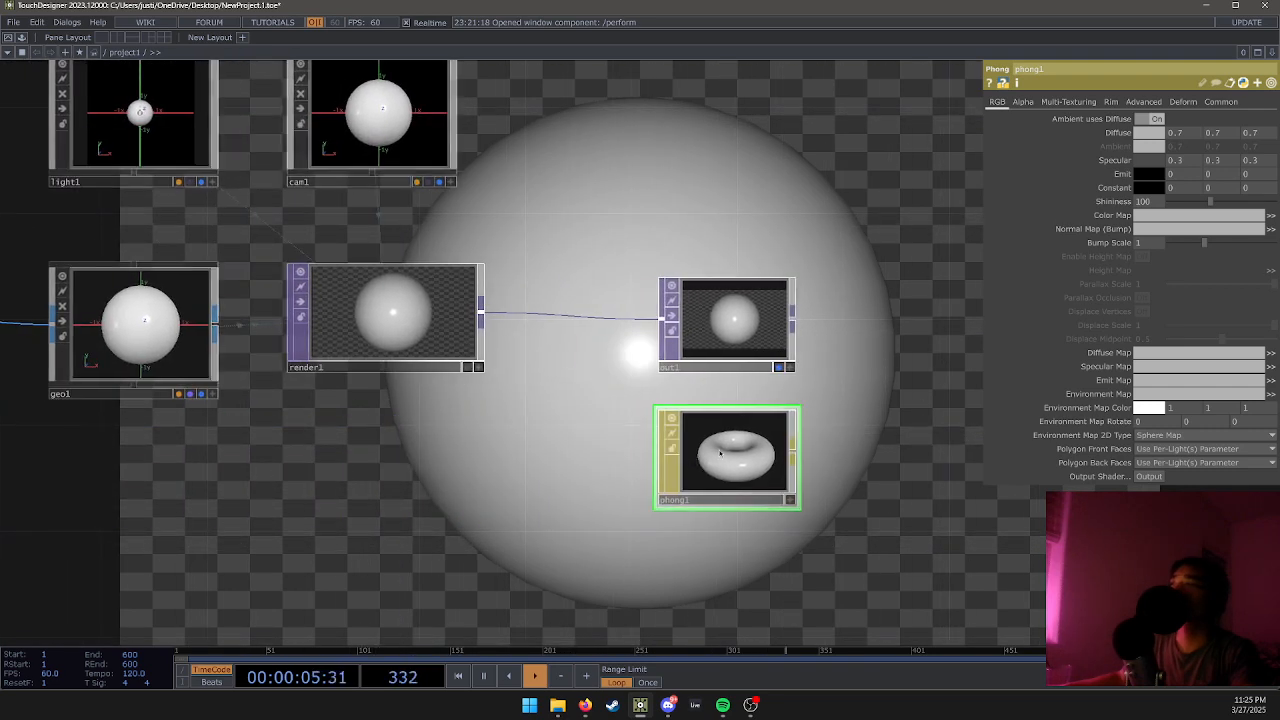
left_click_drag(714, 456, 150, 326)
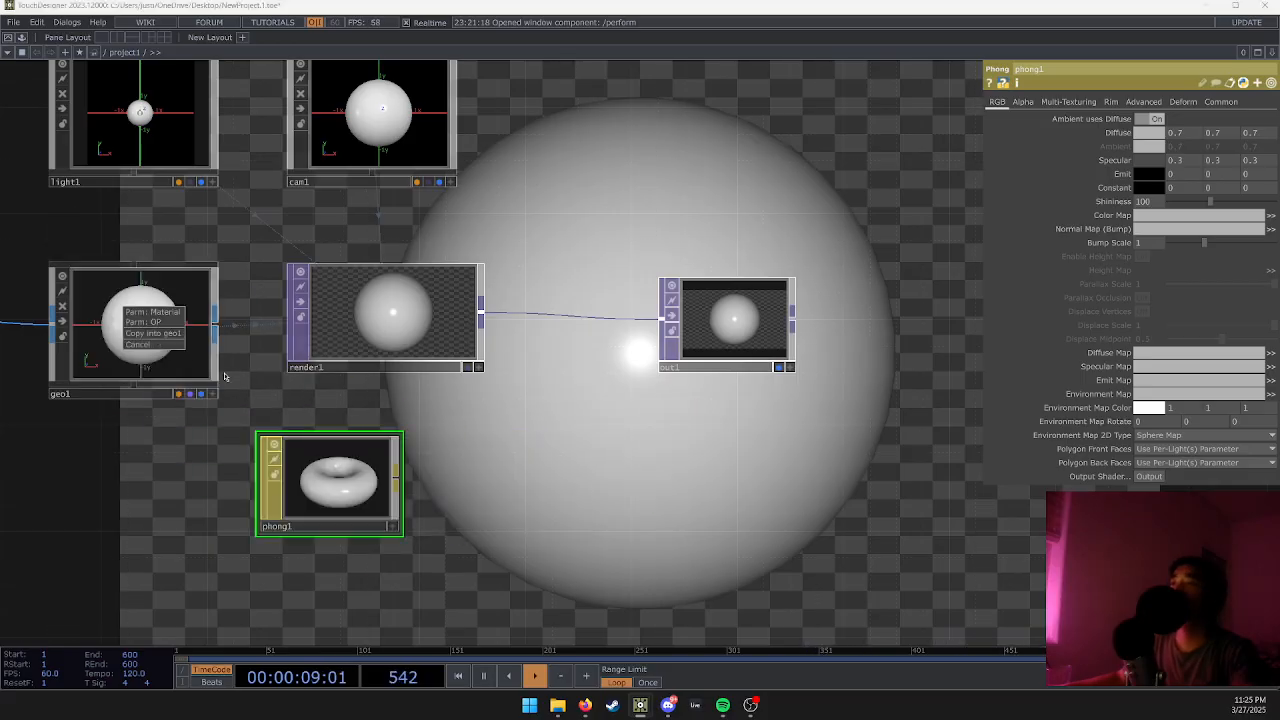
left_click(151, 312)
Move the Phong material node directly beneath the geometry component.
left_click_drag(476, 430, 420, 412)
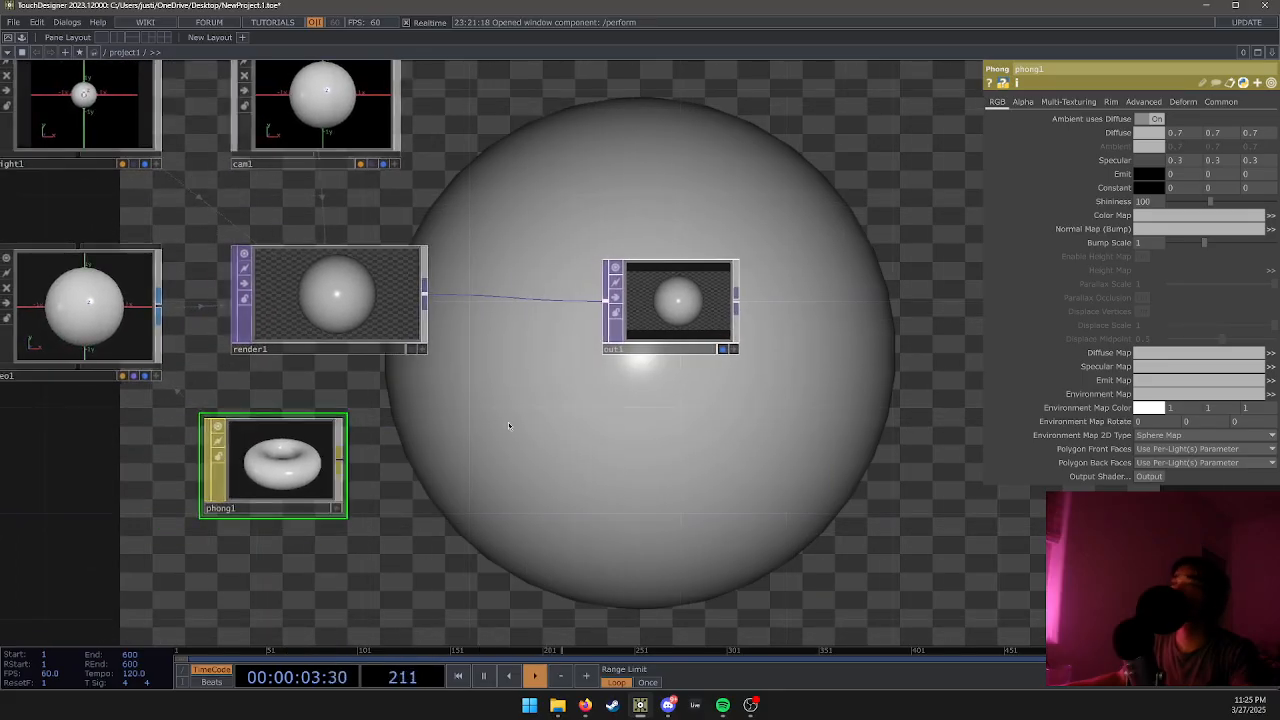
left_click_drag(509, 426, 502, 461)
left_click_drag(247, 524, 62, 550)
left_click_drag(171, 561, 216, 499)
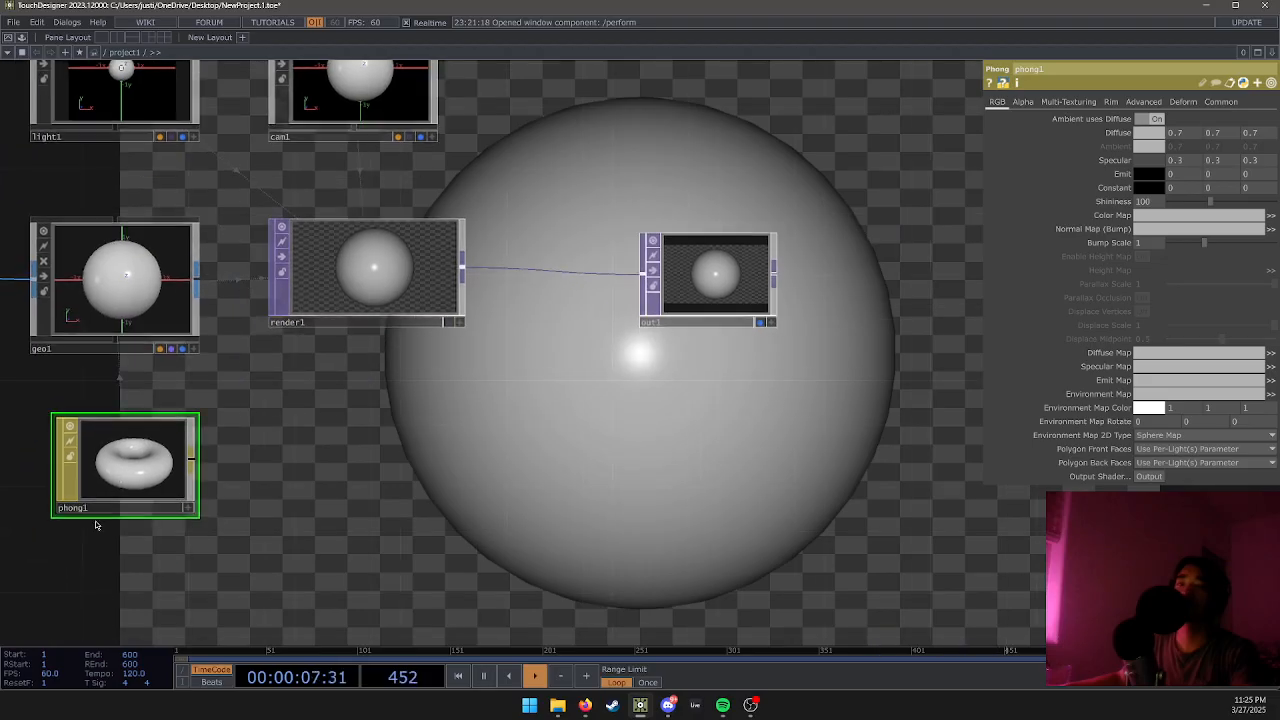
key("Tab")
key("Tab")
key("Escape")
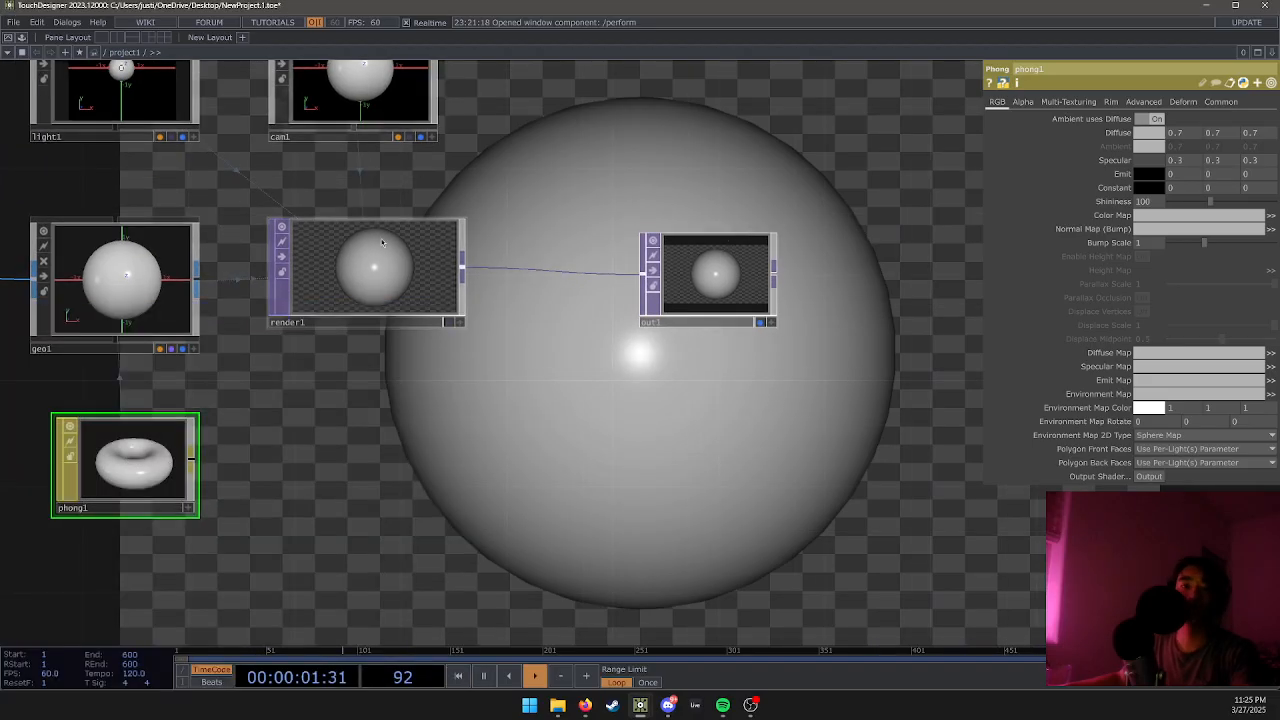
Set the Phong material's Wire Frame option to Topology Wire Frame.
left_click(1222, 102)
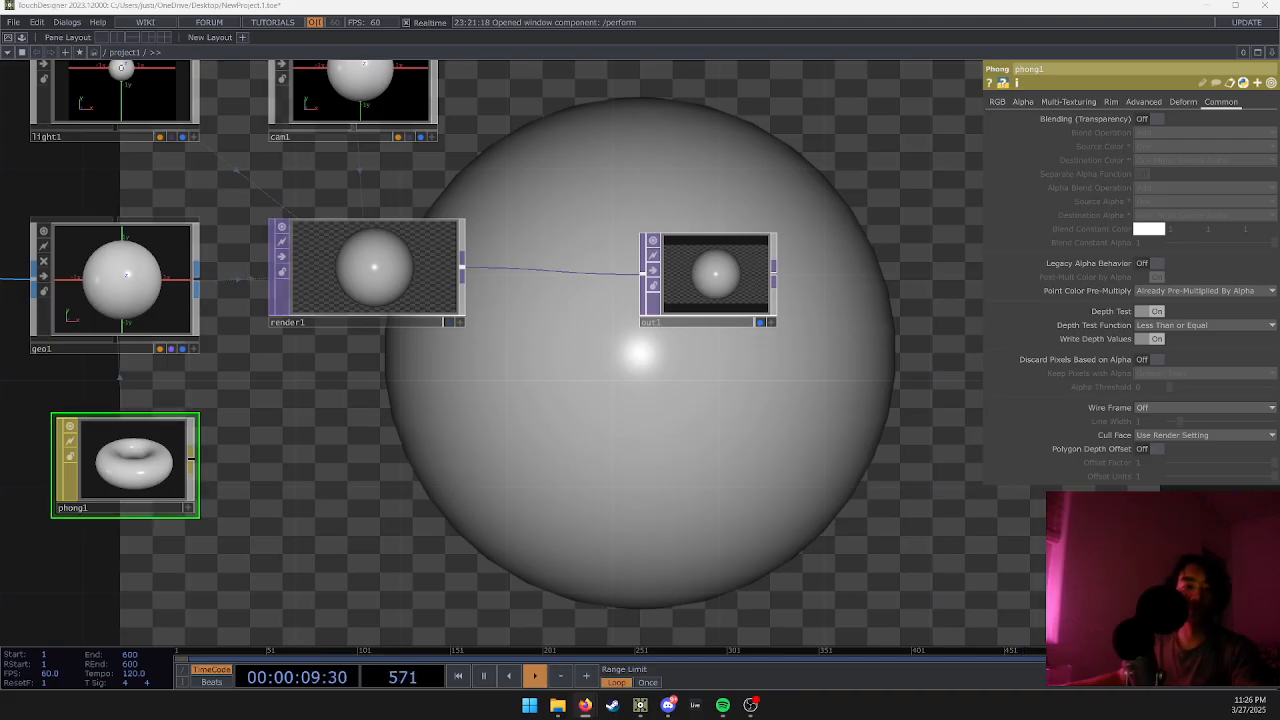
left_click(1170, 407)
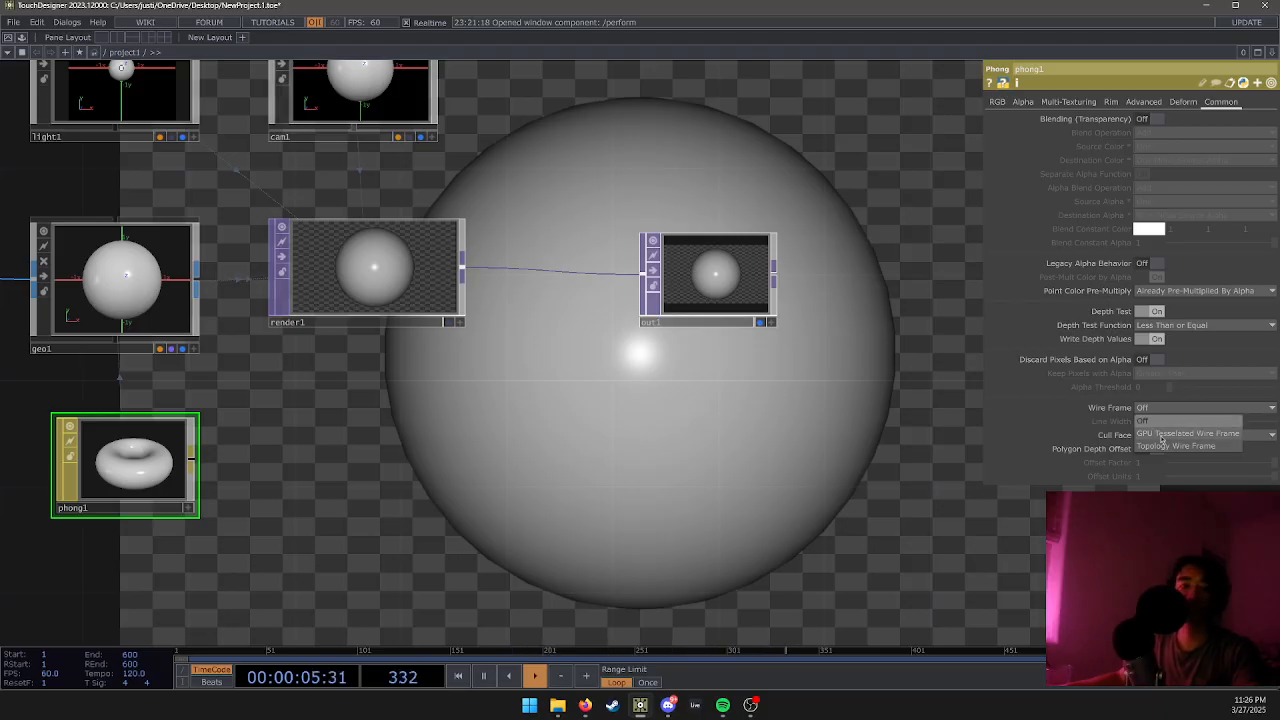
left_click(1161, 445)
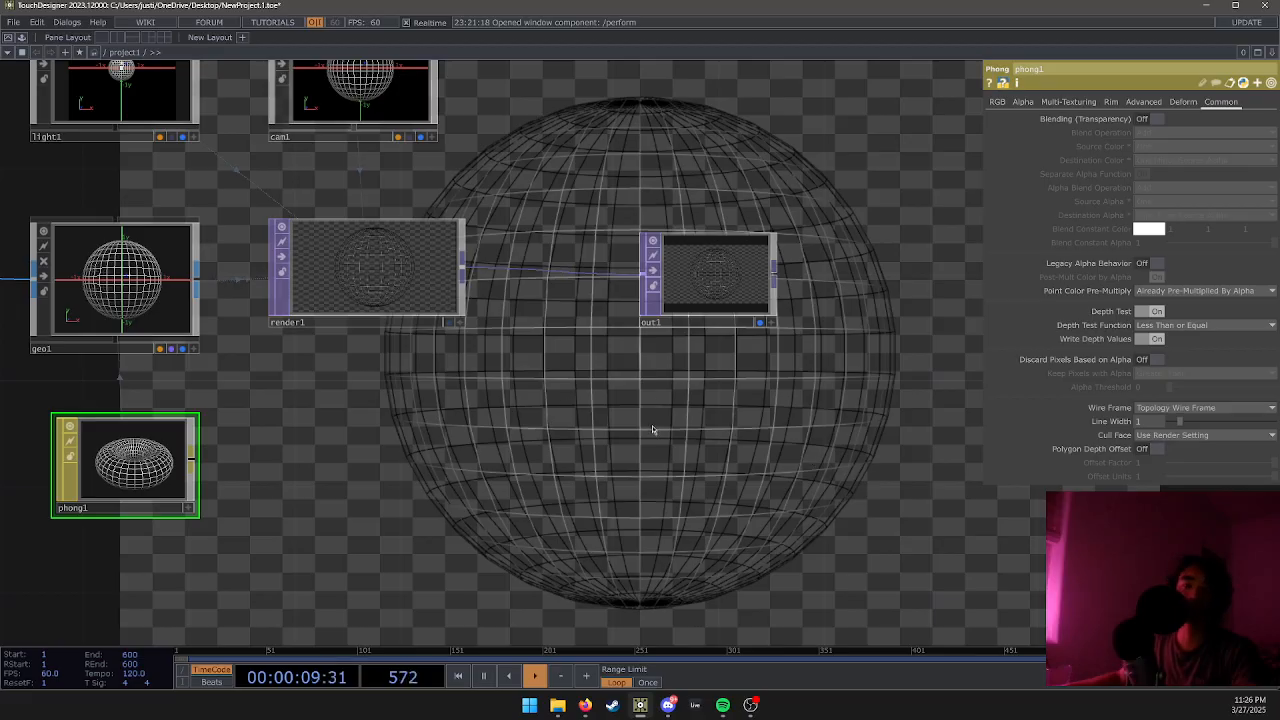
Keep the Phong material's Wire Frame option on Topology Wire Frame and turn on Blending (Transparency).
left_click(1162, 408)
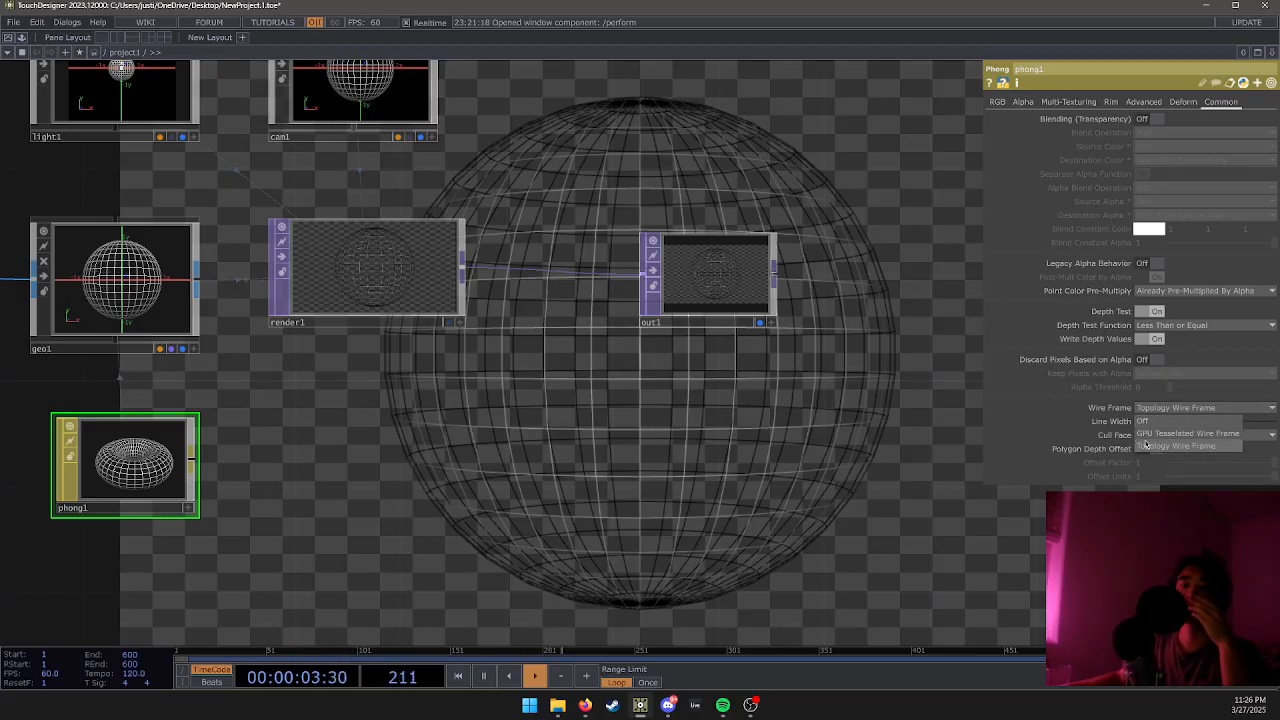
left_click(1156, 447)
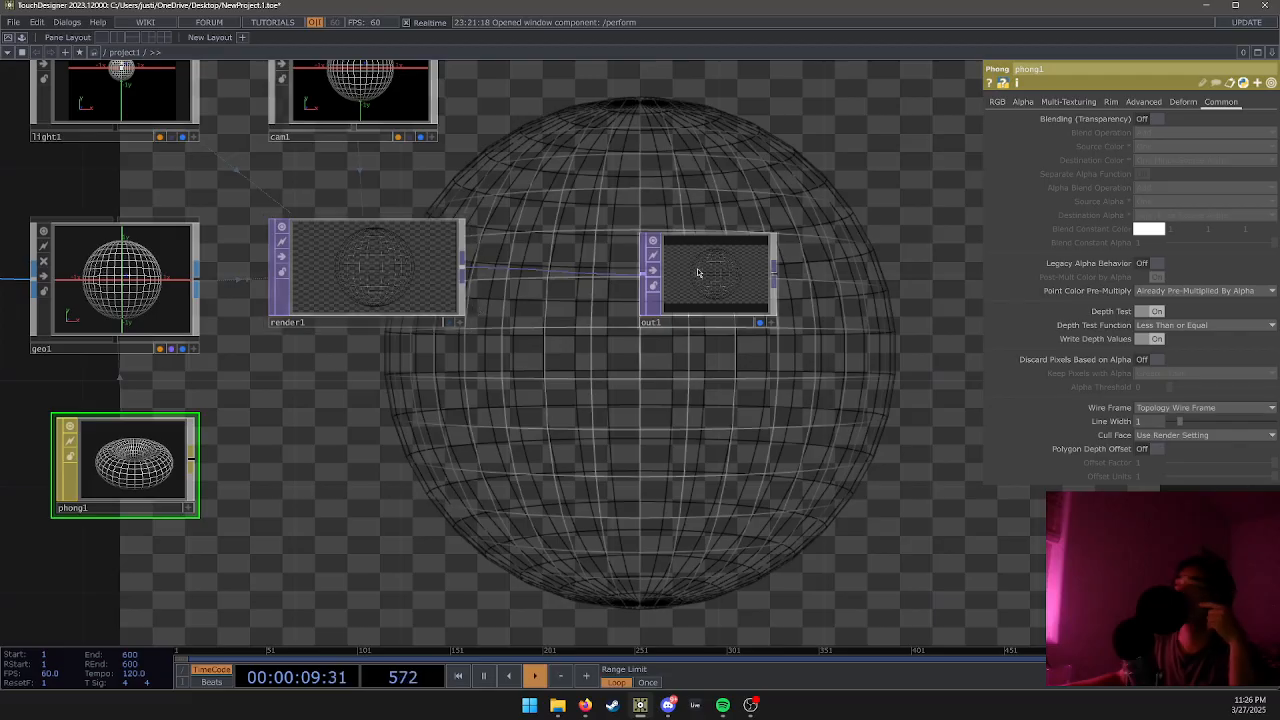
left_click(1148, 118)
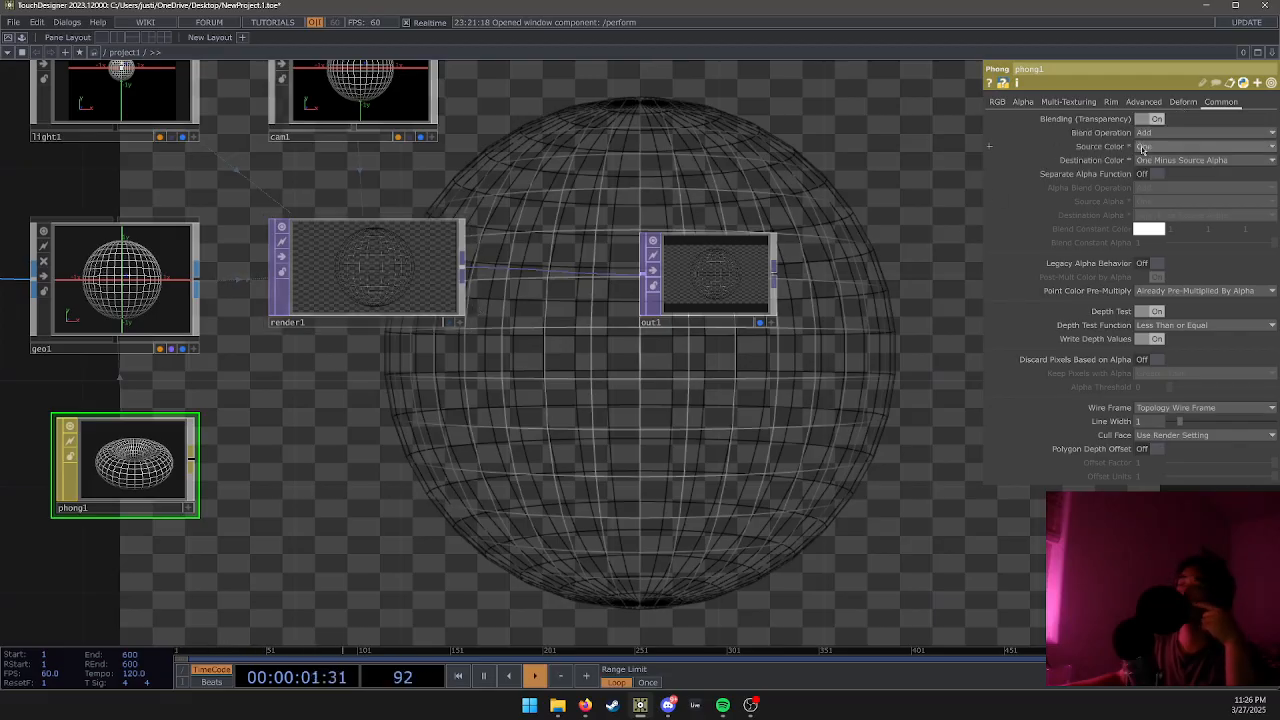
Enable the Phong material's rim light and set its color to bright blue with RGB 0, 0.733, 1.
left_click(1111, 102)
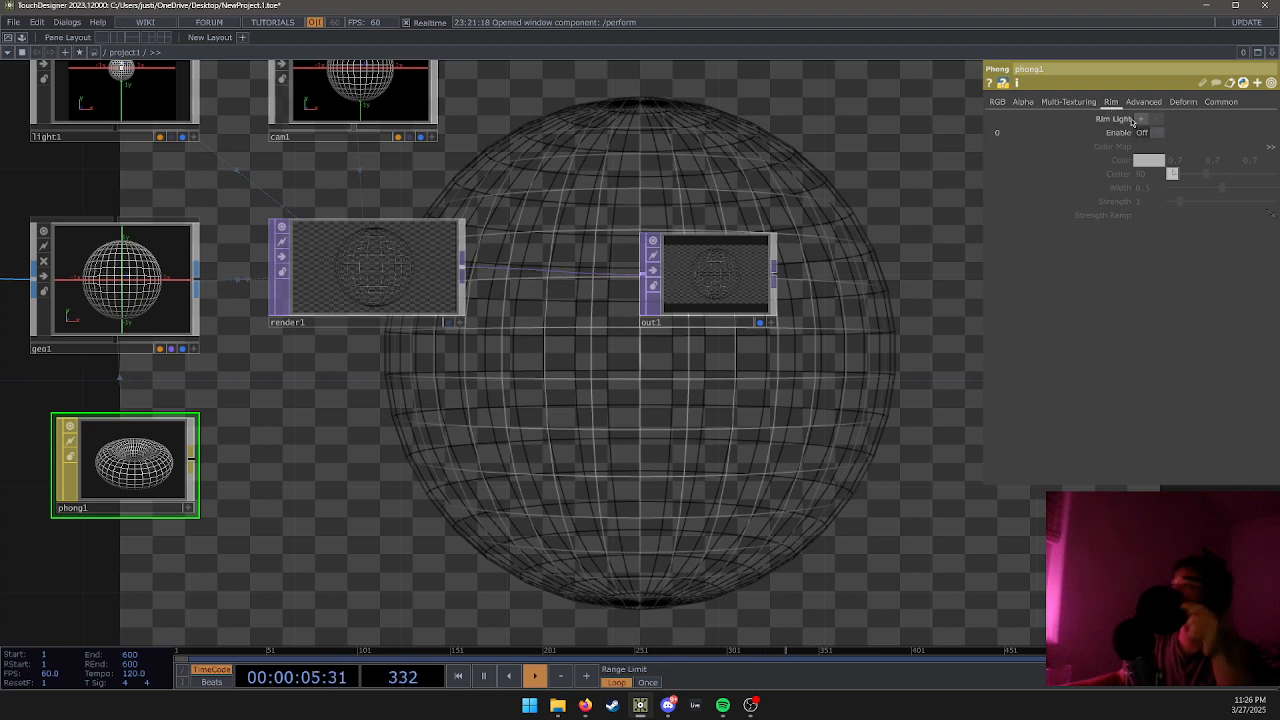
left_click(1142, 119)
left_click(1149, 119)
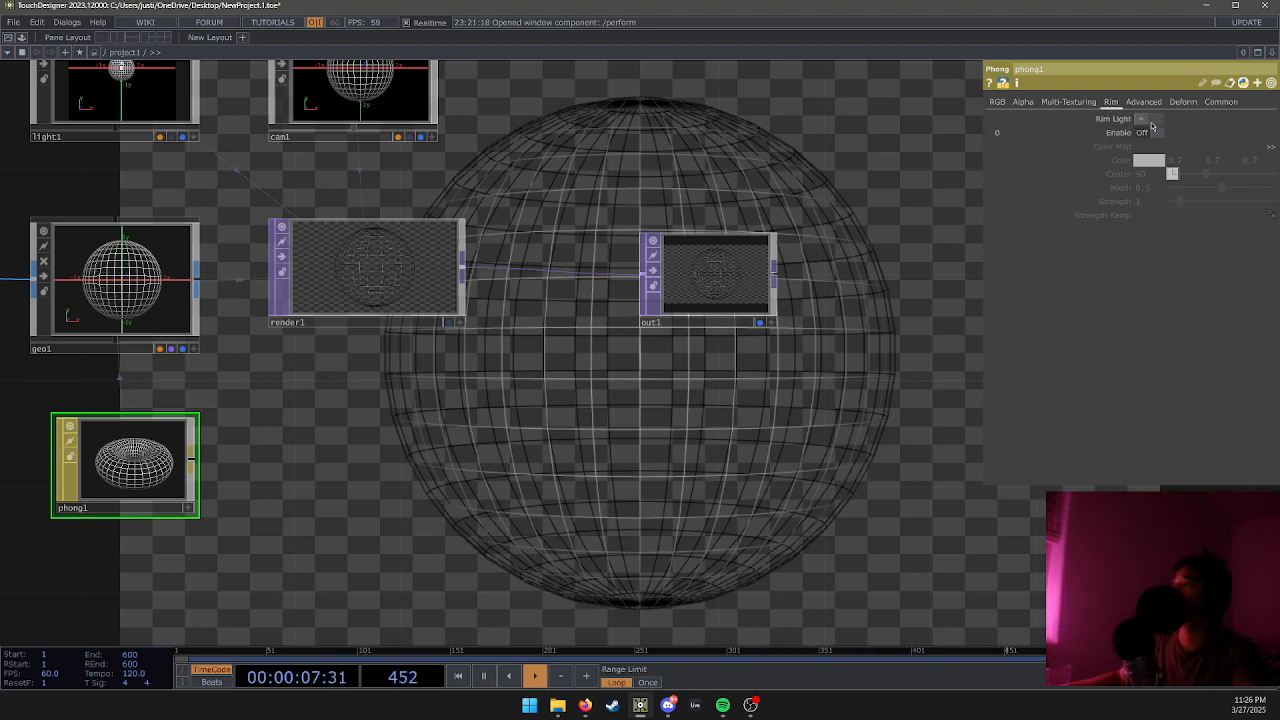
left_click(1150, 132)
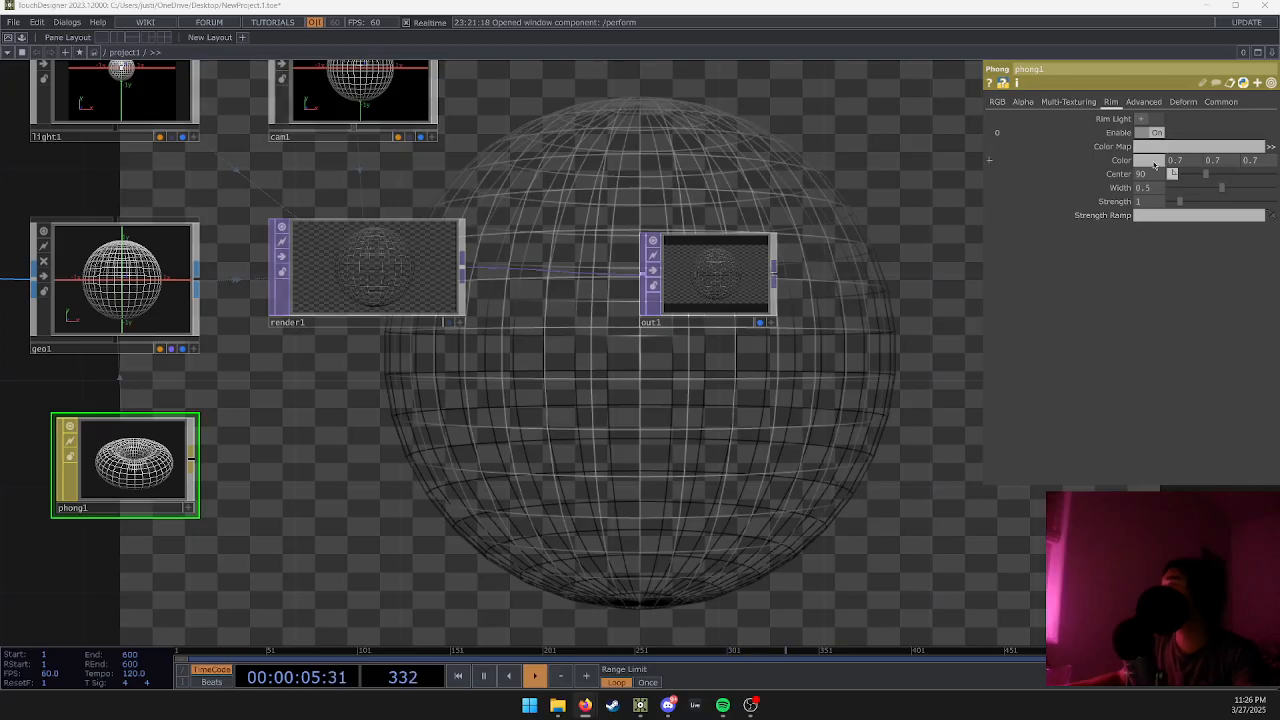
left_click(1148, 160)
left_click(1201, 105)
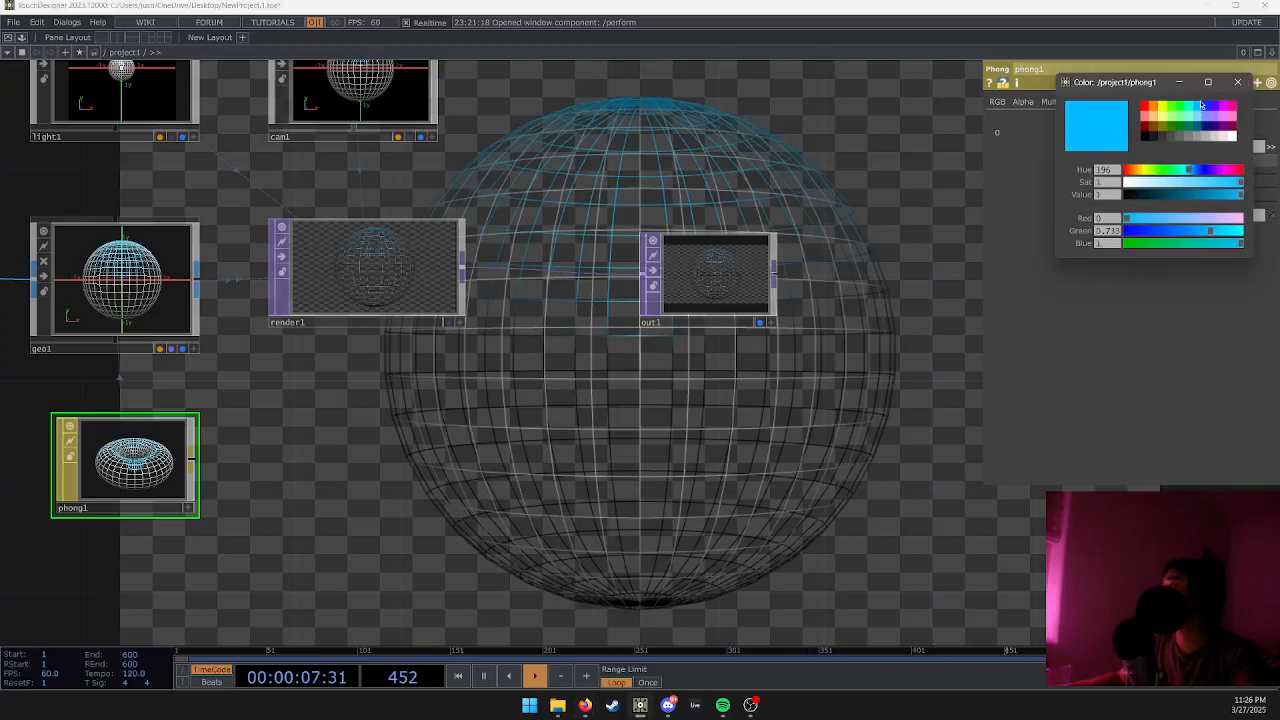
left_click(1237, 83)
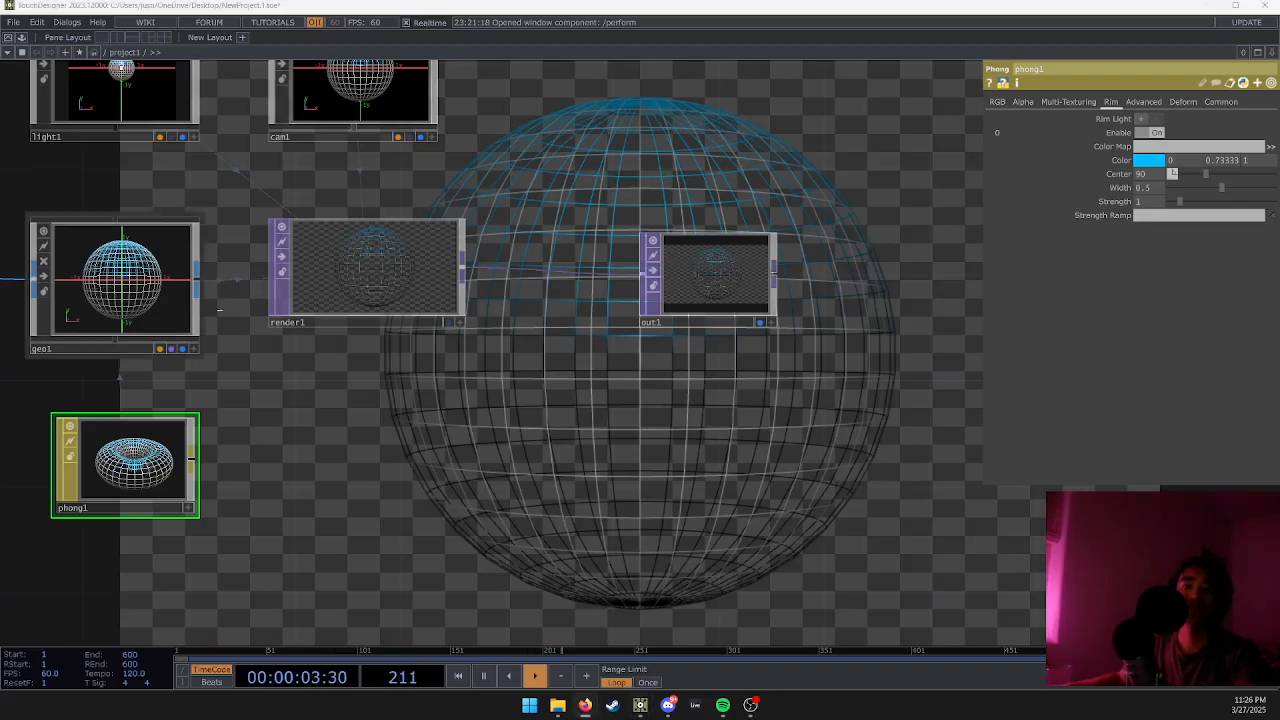
Experiment with the rim light's Center and Width, undo the trial changes, and leave Center at 110 and Width at 0.5.
mouse_move(1205, 175)
left_mouse_down()
mouse_move(1220, 177)
mouse_move(1188, 176)
mouse_move(1223, 175)
left_mouse_up()
left_click(1176, 187)
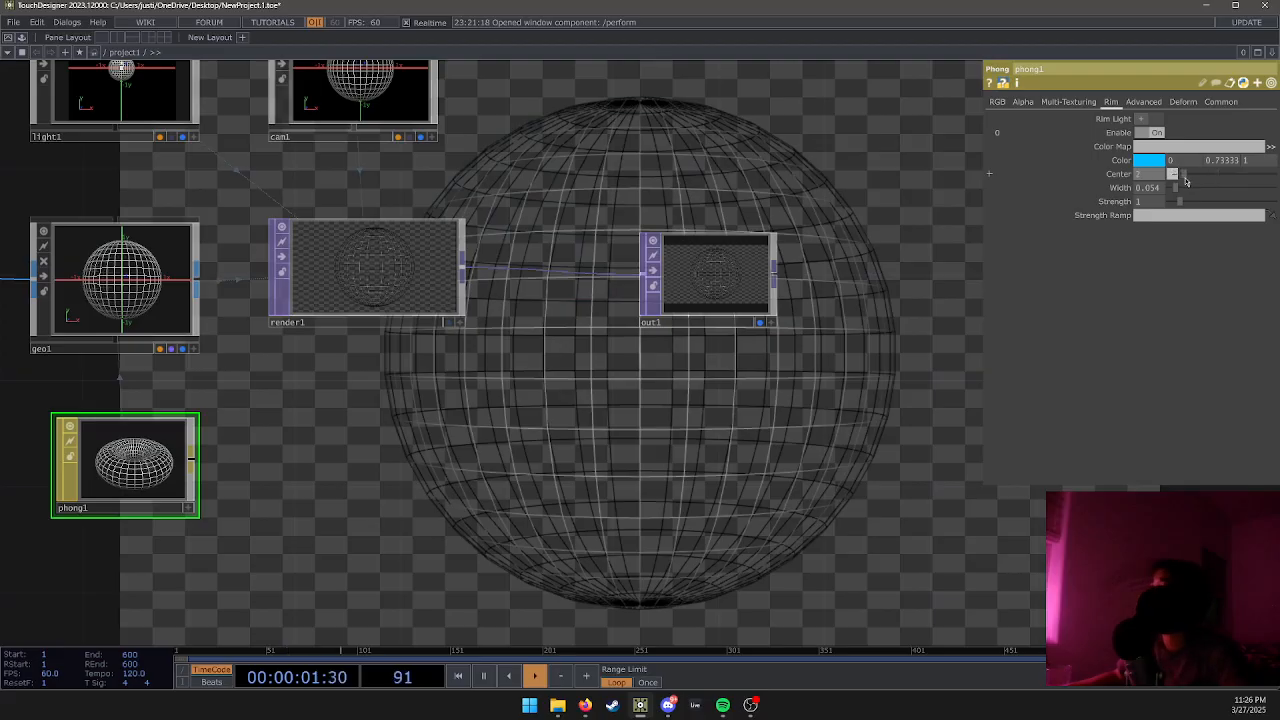
key("ctrl+z")
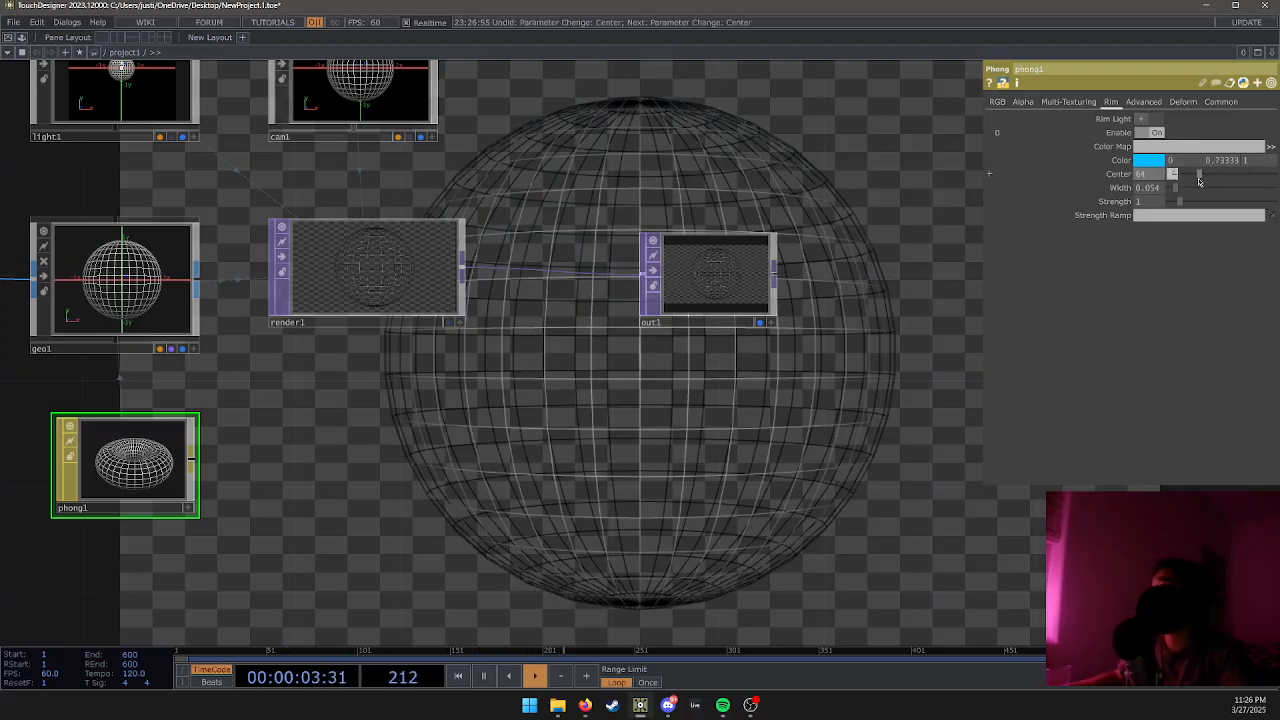
key("ctrl+z")
key("ctrl+z")
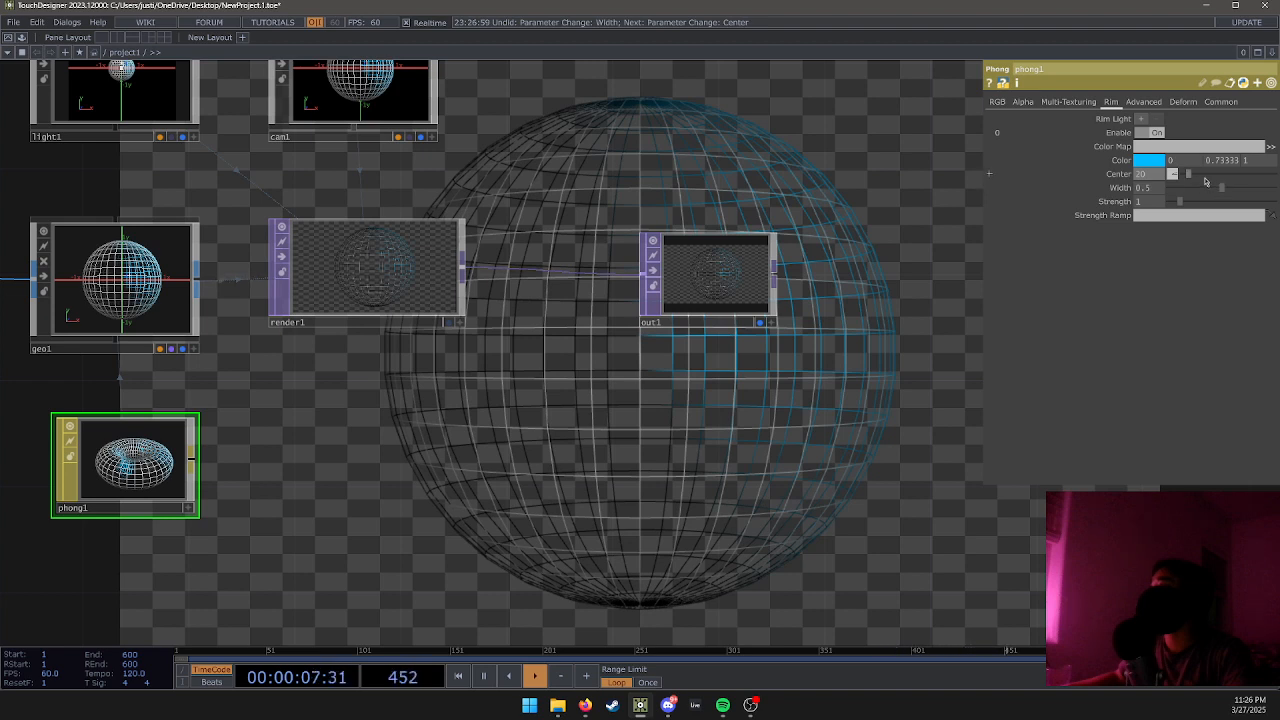
key("ctrl+z")
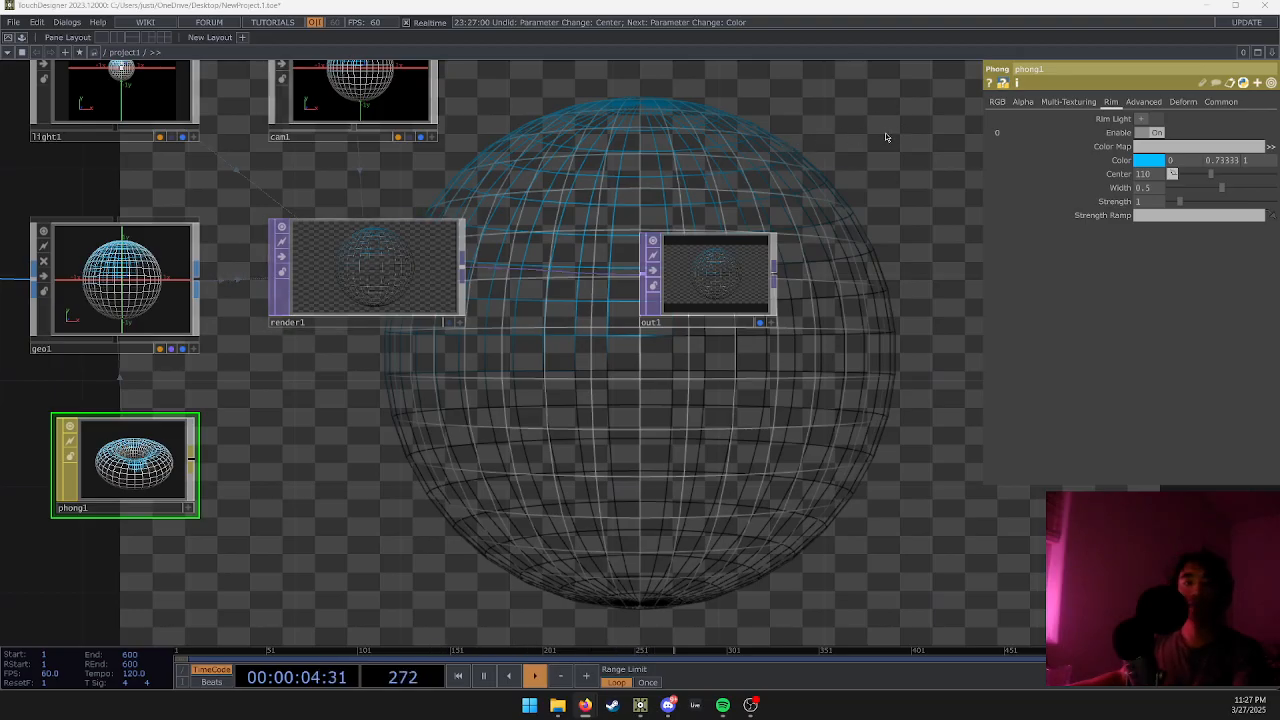
Set the Phong material's Emit color to 0.1 on all three channels.
left_click(997, 102)
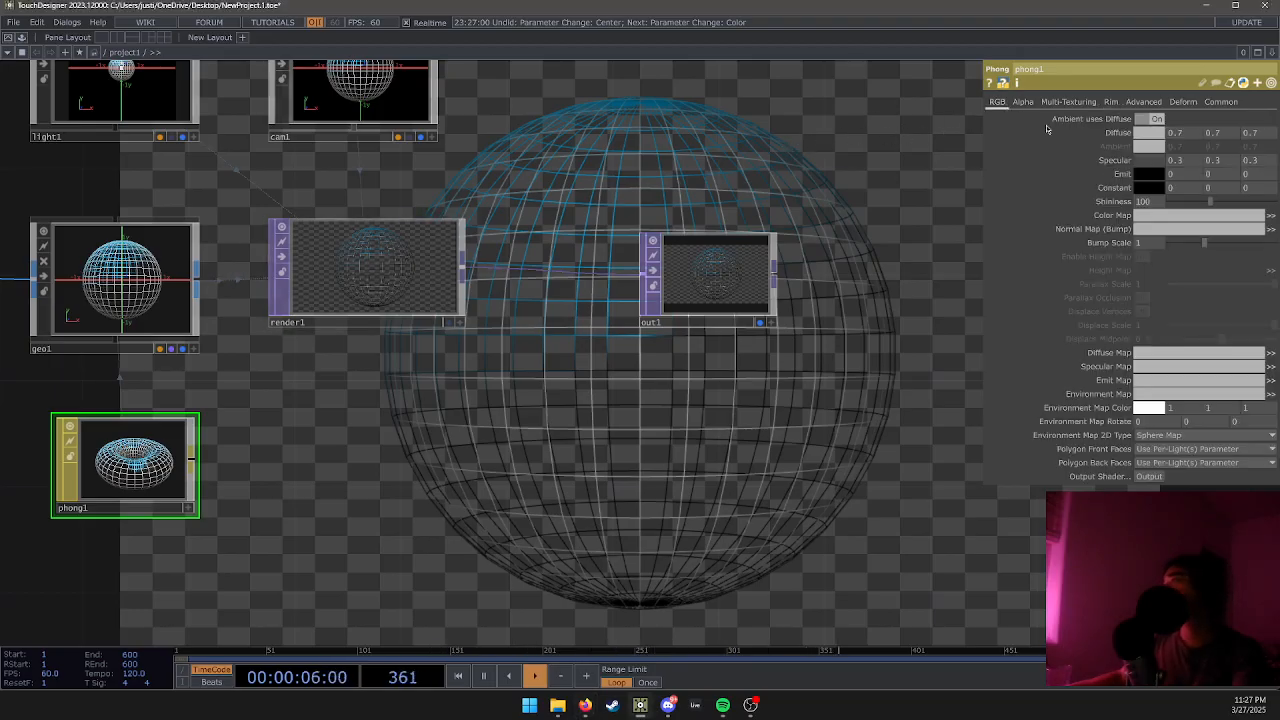
left_click(1146, 177)
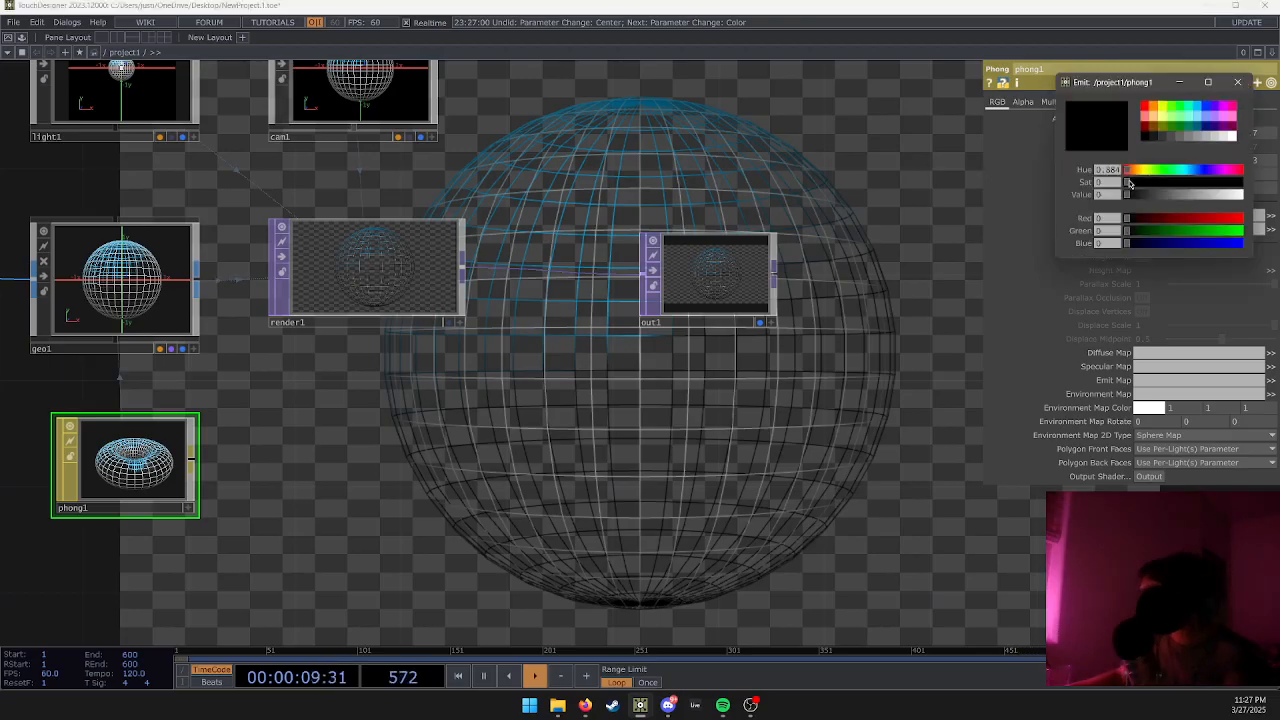
left_click_drag(1131, 183, 1153, 182)
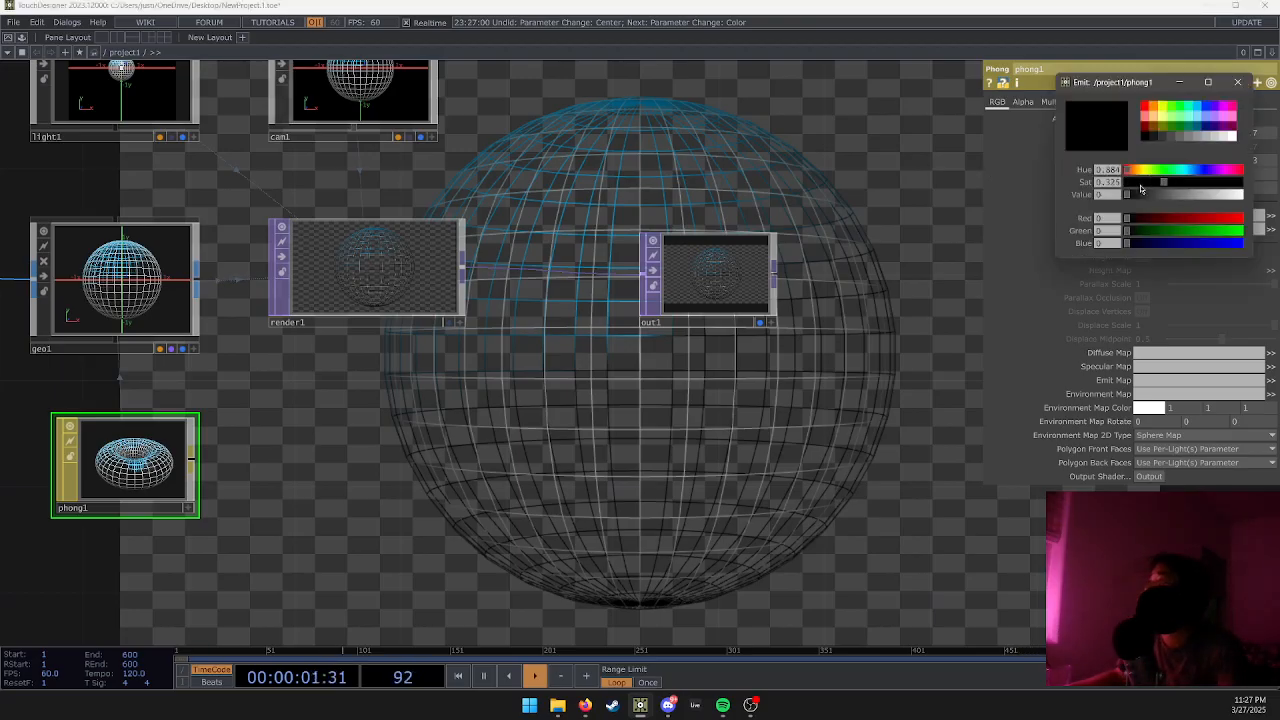
left_click(1238, 82)
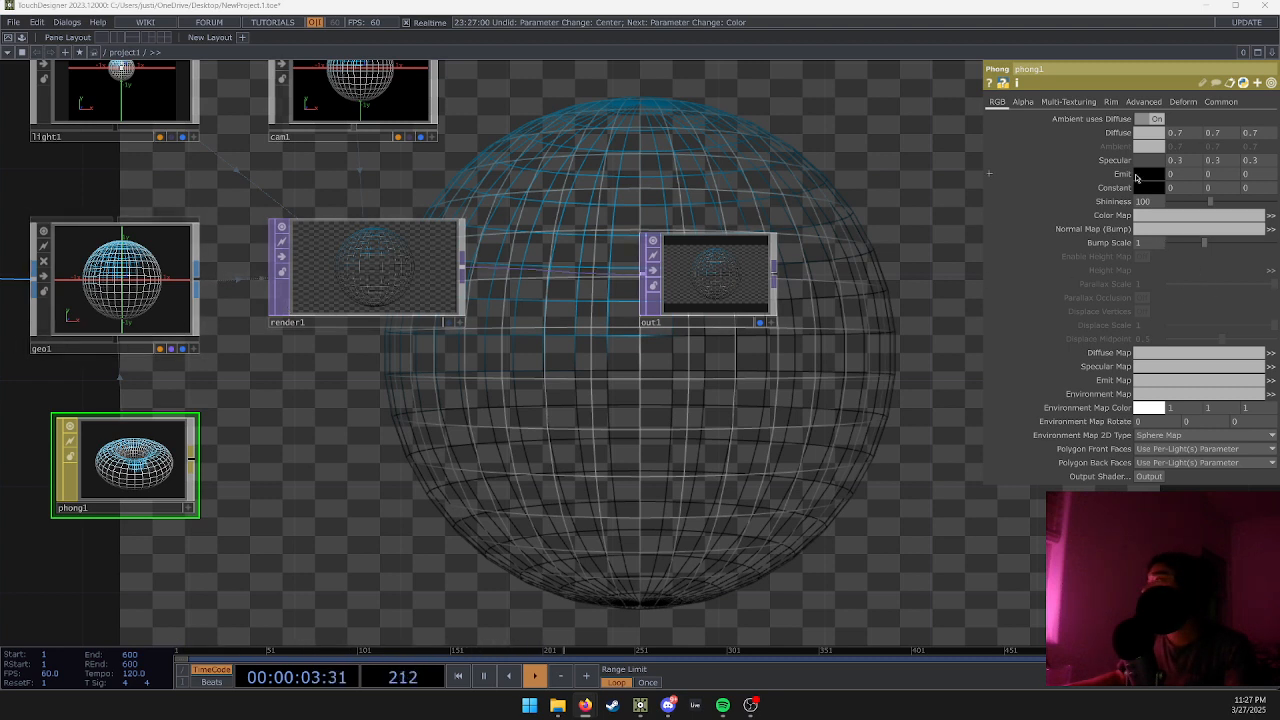
mouse_move(1119, 174)
middle_mouse_down()
mouse_move(1118, 160)
mouse_move(1136, 160)
mouse_move(1118, 168)
mouse_move(1132, 175)
middle_mouse_up()
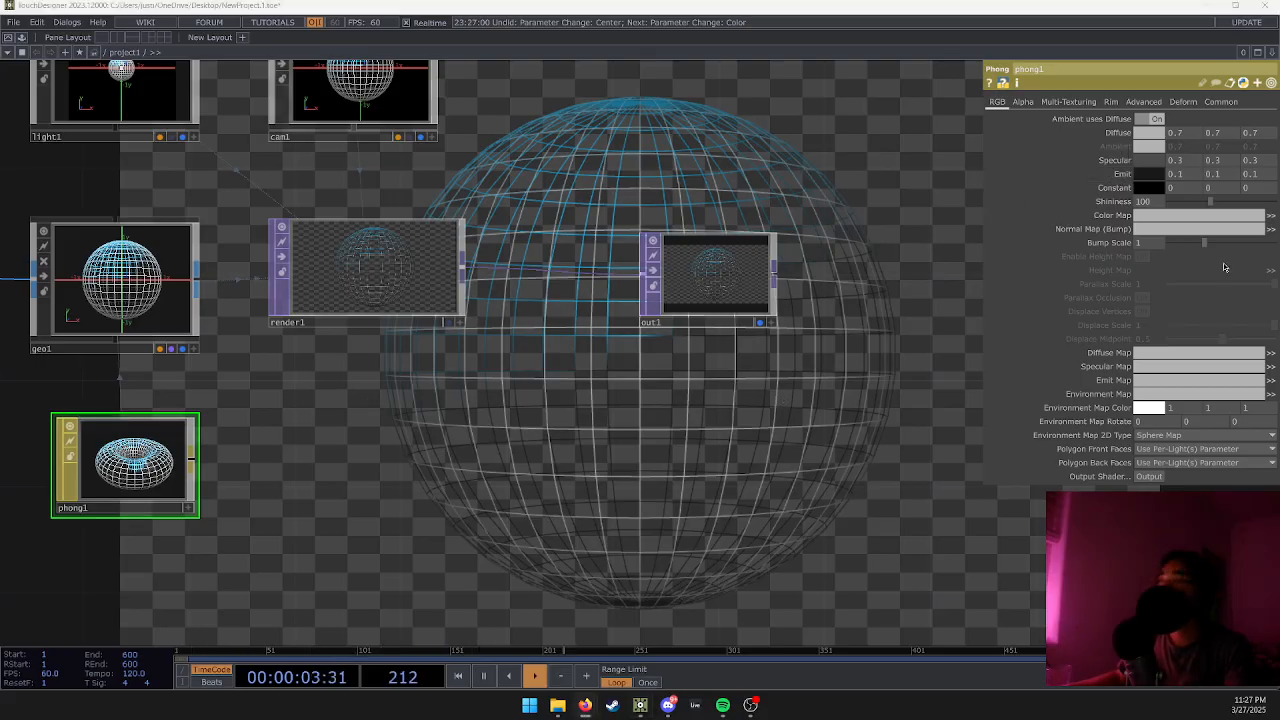
Set the Phong material's Constant color to 0.2 and its Diffuse color to 0.5 on all channels.
left_click(1160, 188)
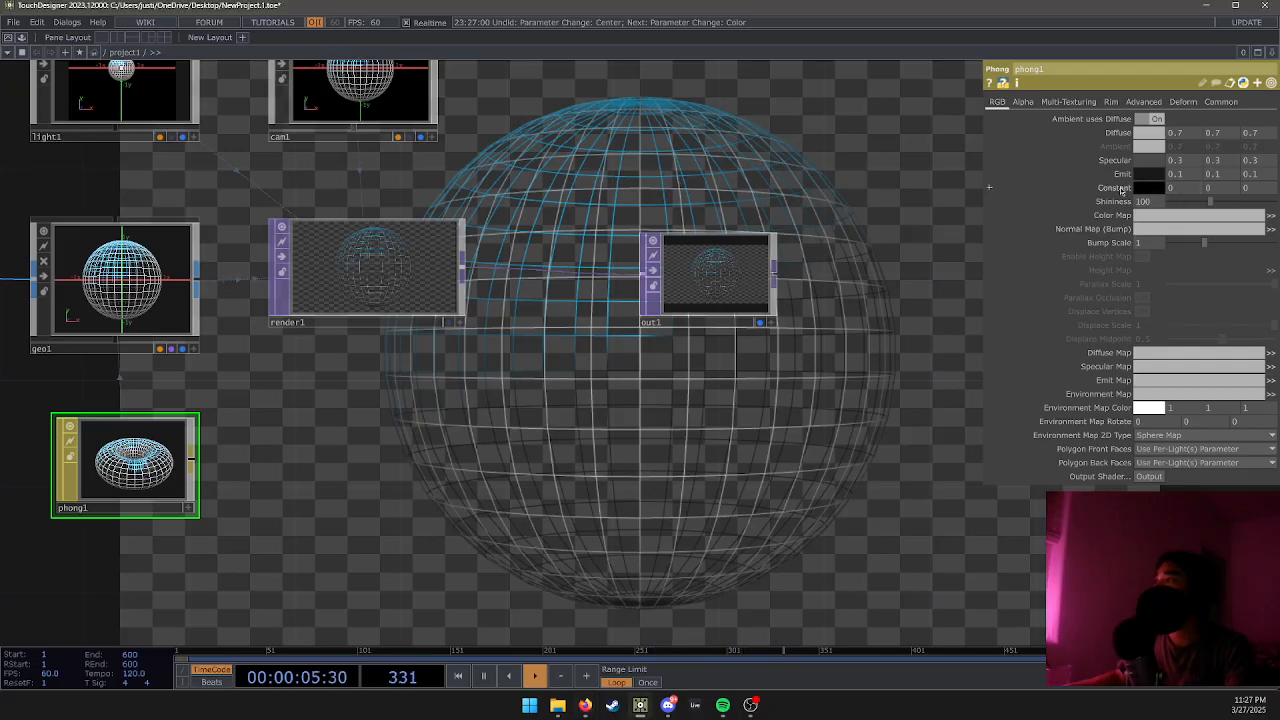
middle_click_drag(1117, 188, 1140, 175)
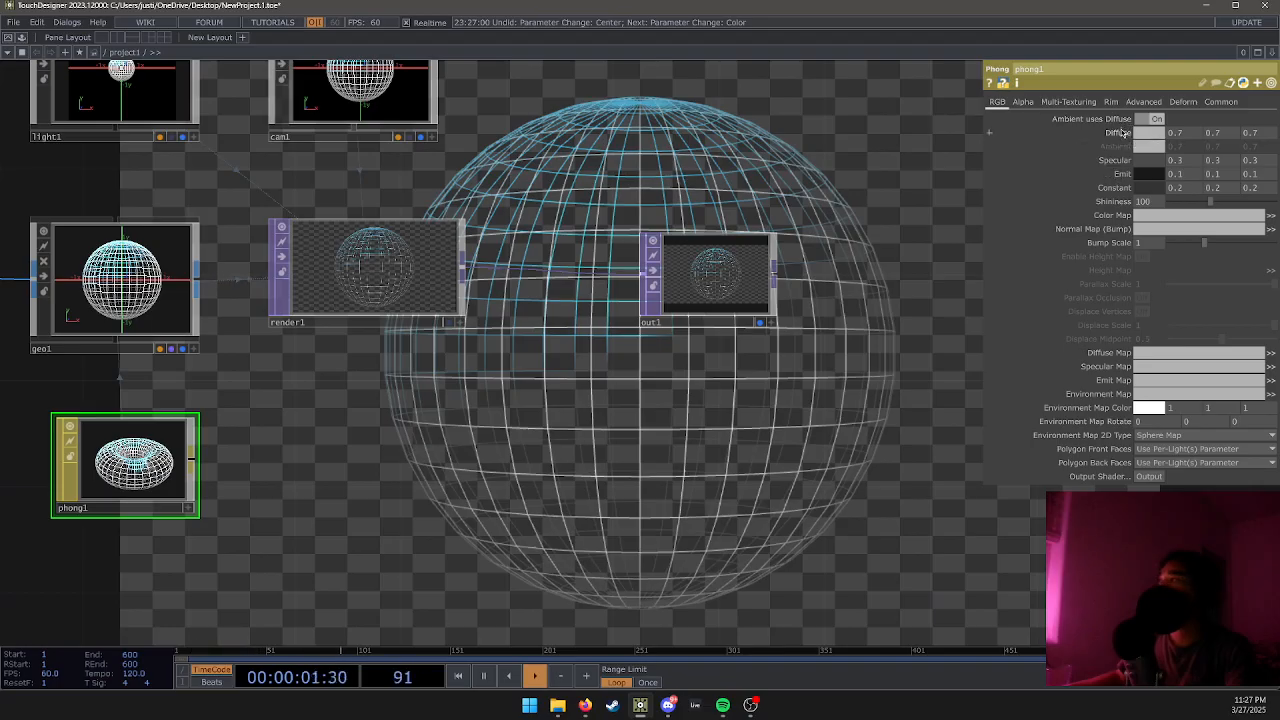
mouse_move(1112, 132)
middle_mouse_down()
mouse_move(1120, 122)
mouse_move(1095, 121)
mouse_move(1122, 139)
middle_mouse_up()
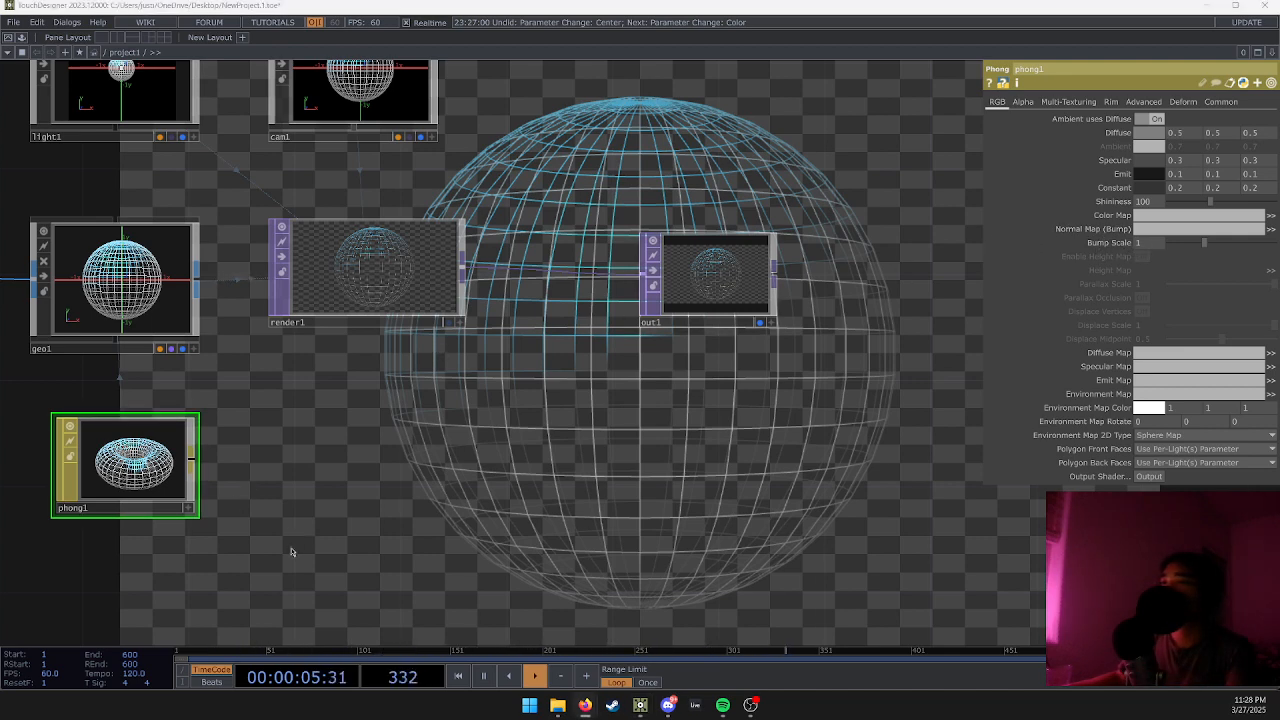
Add a Noise TOP to the network directly below the phong1 material.
left_click_drag(294, 552, 758, 380)
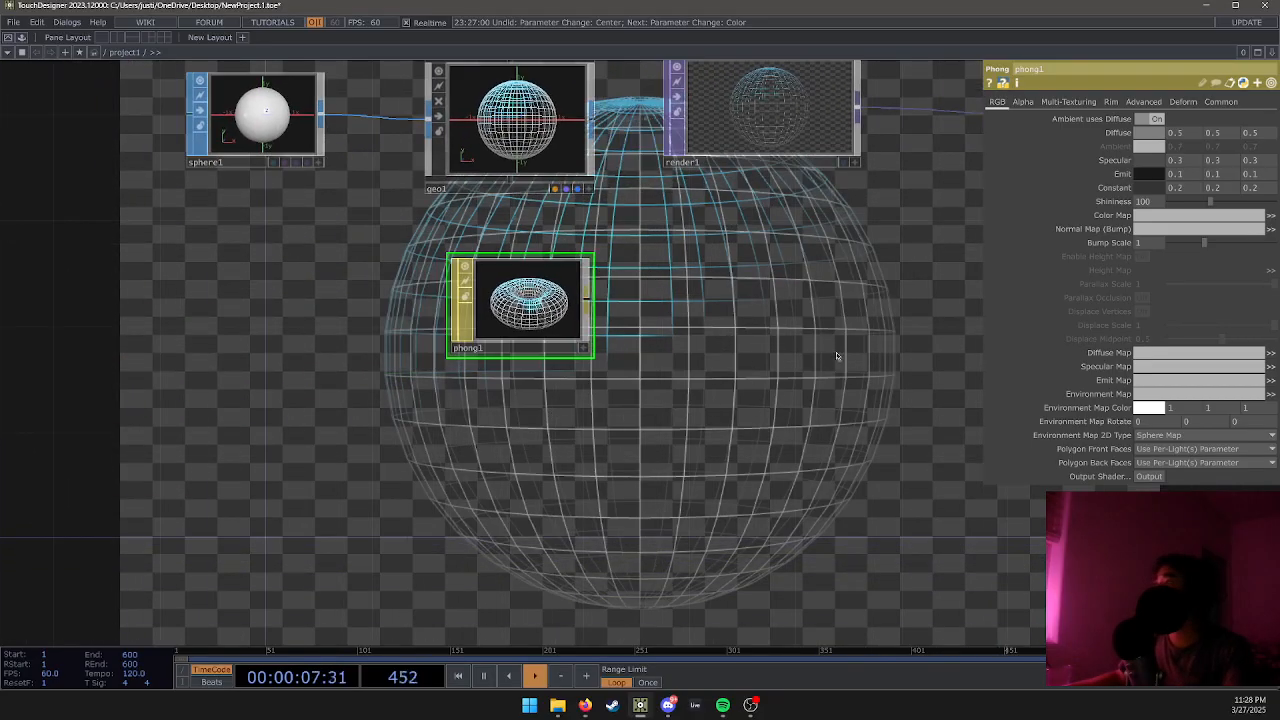
left_click_drag(424, 298, 582, 353)
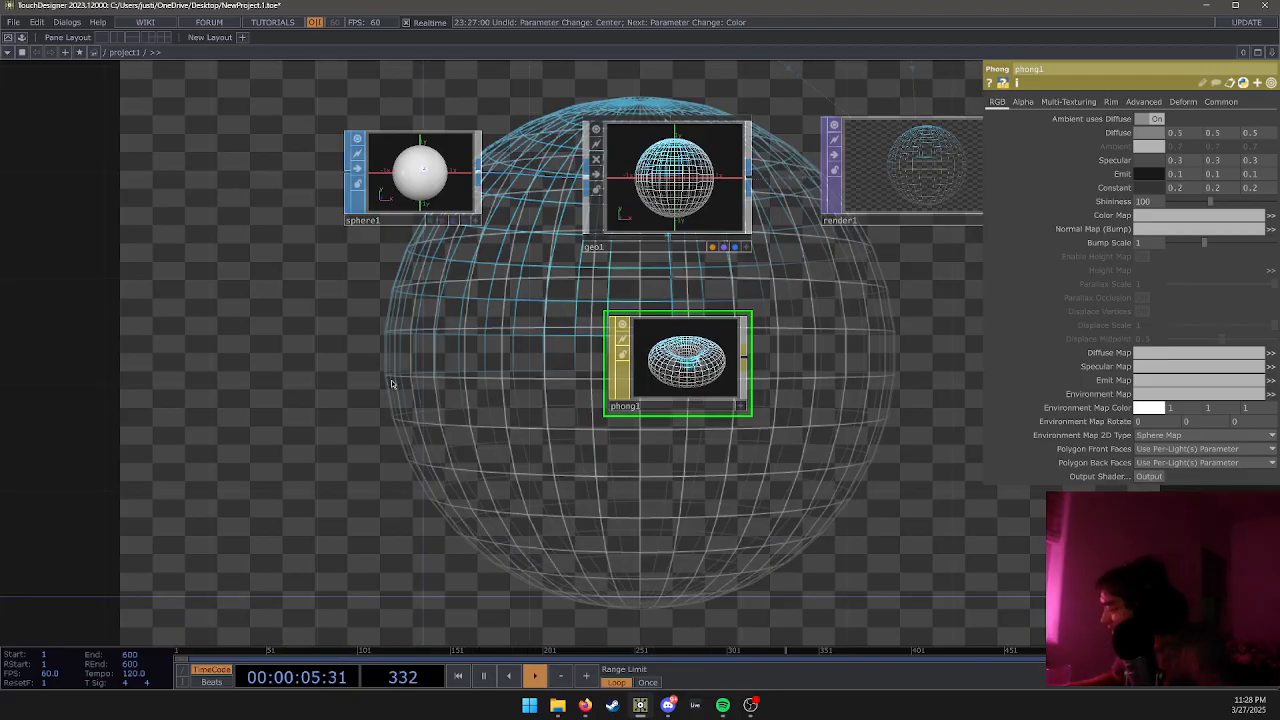
left_click_drag(390, 388, 446, 395)
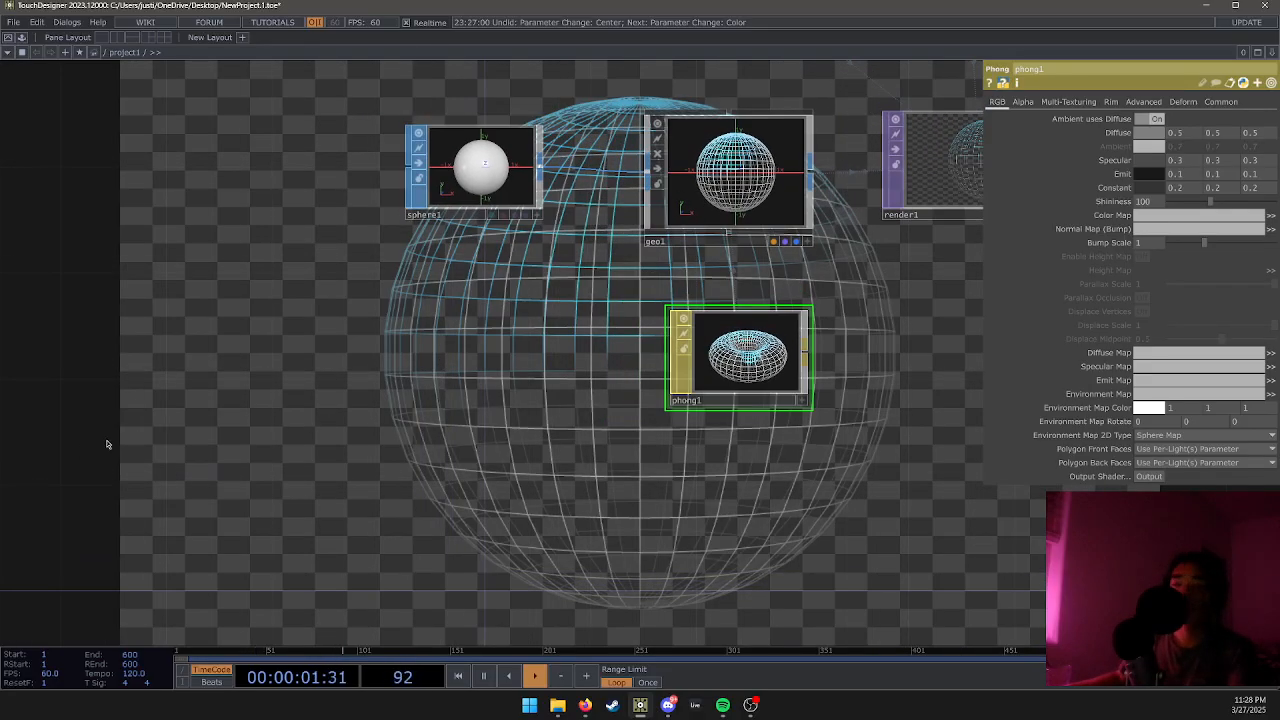
key("Tab")
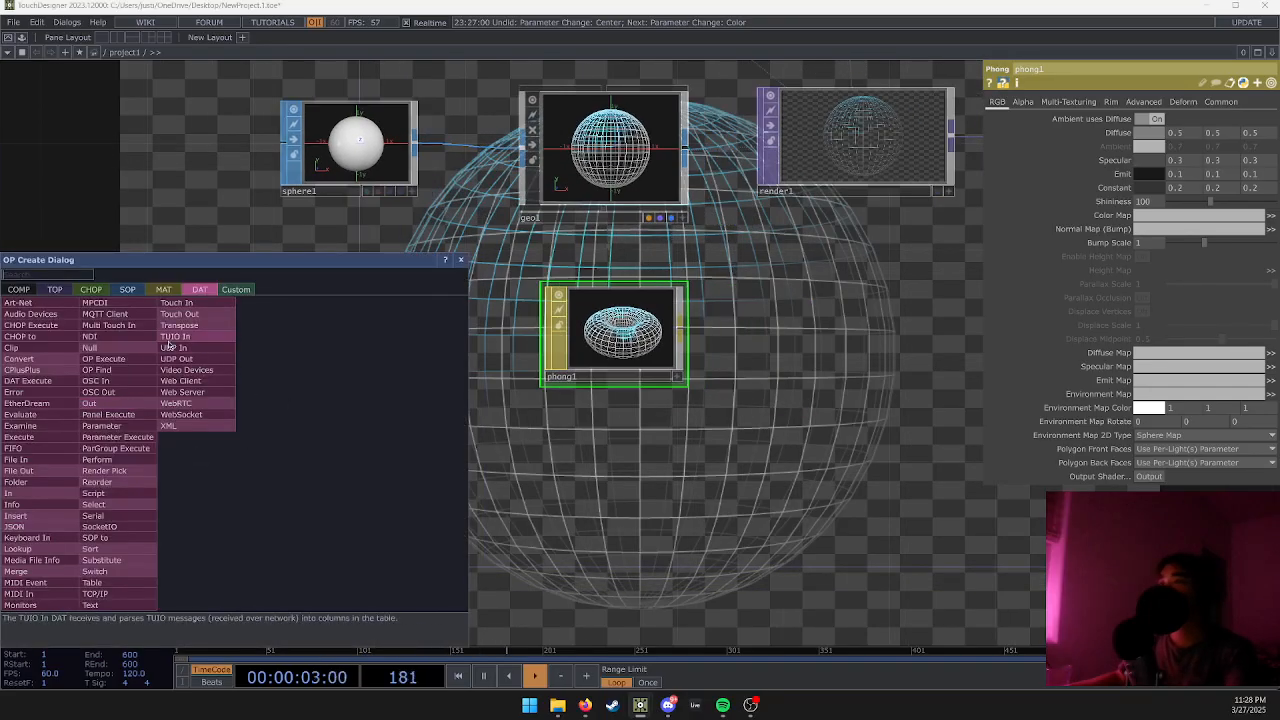
left_click(52, 289)
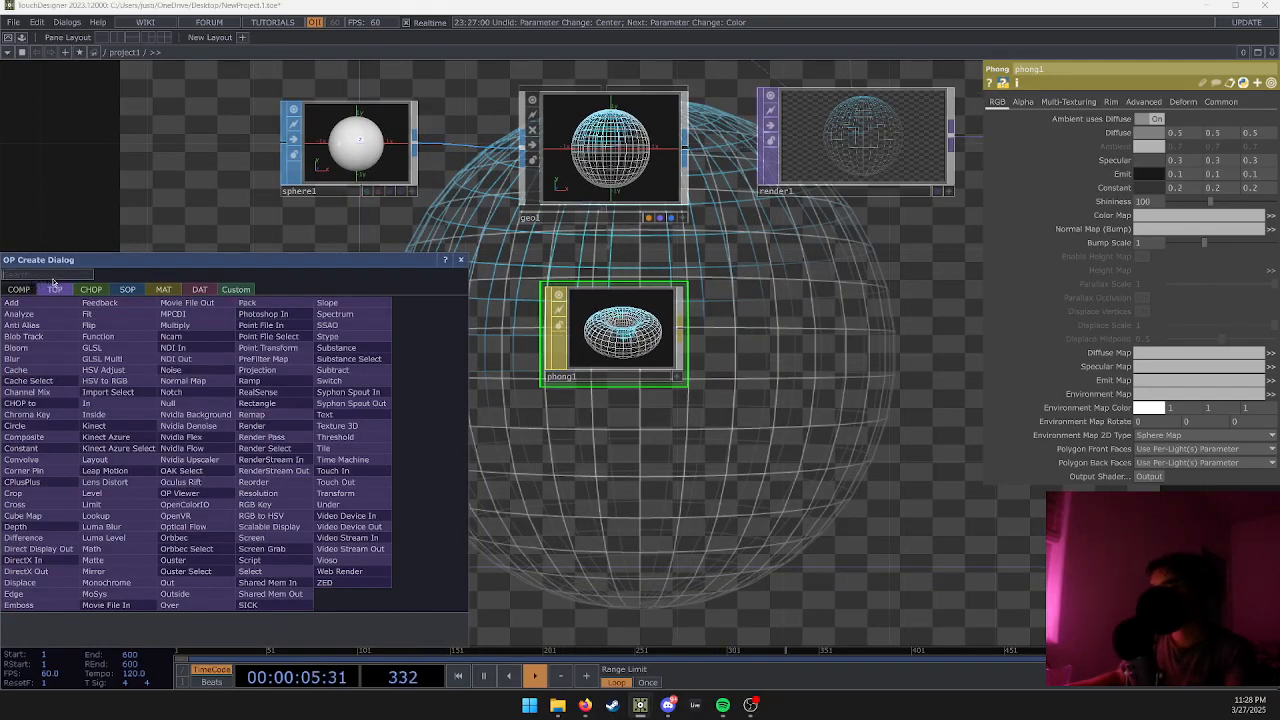
type("noise")
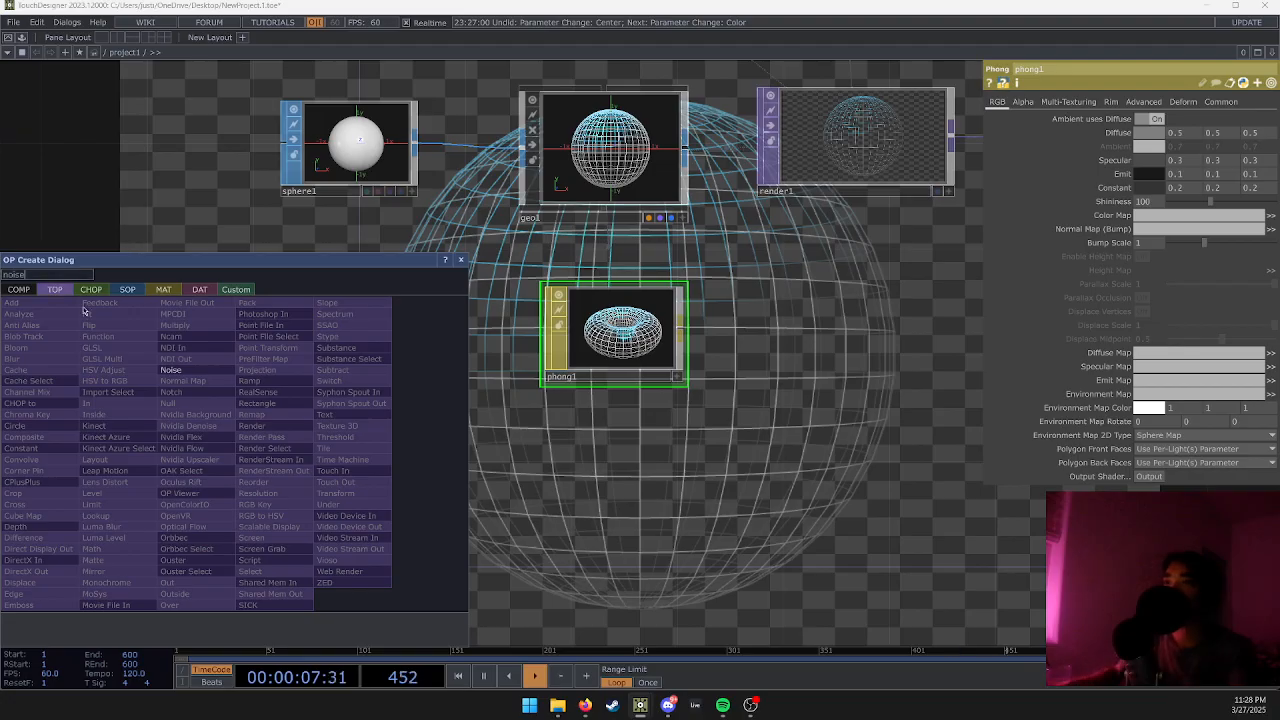
left_click(175, 370)
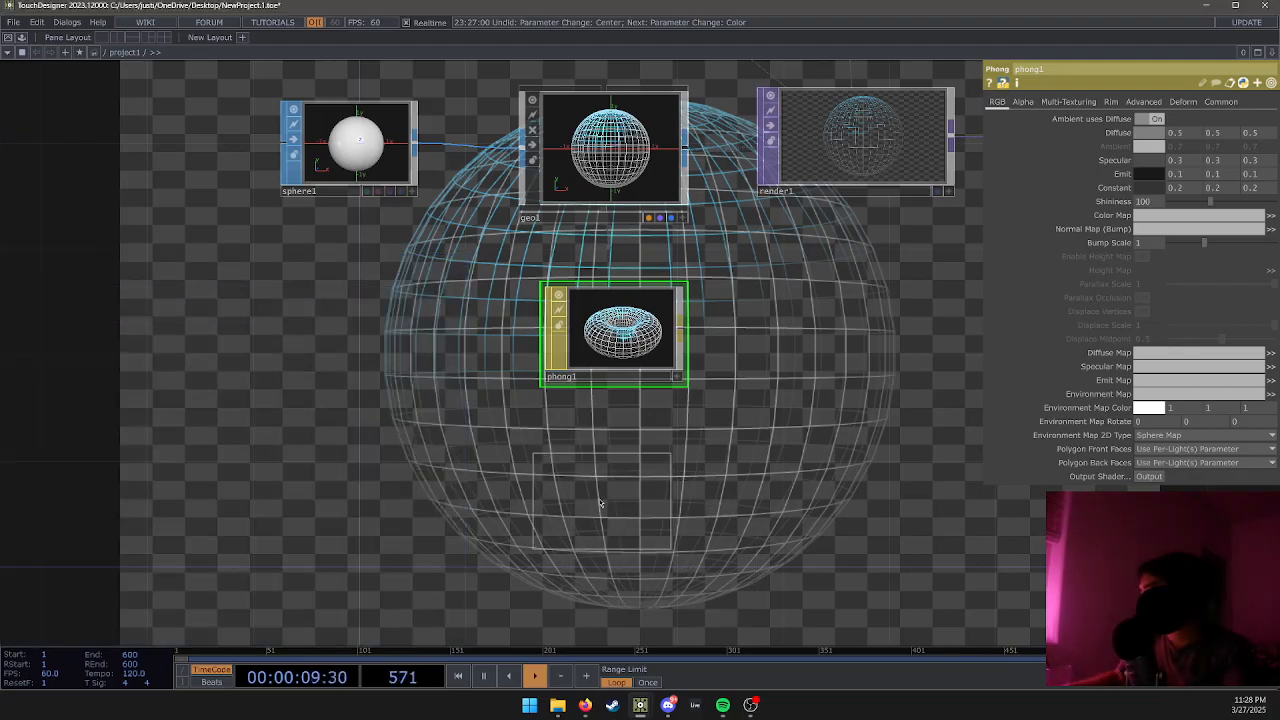
left_click(587, 466)
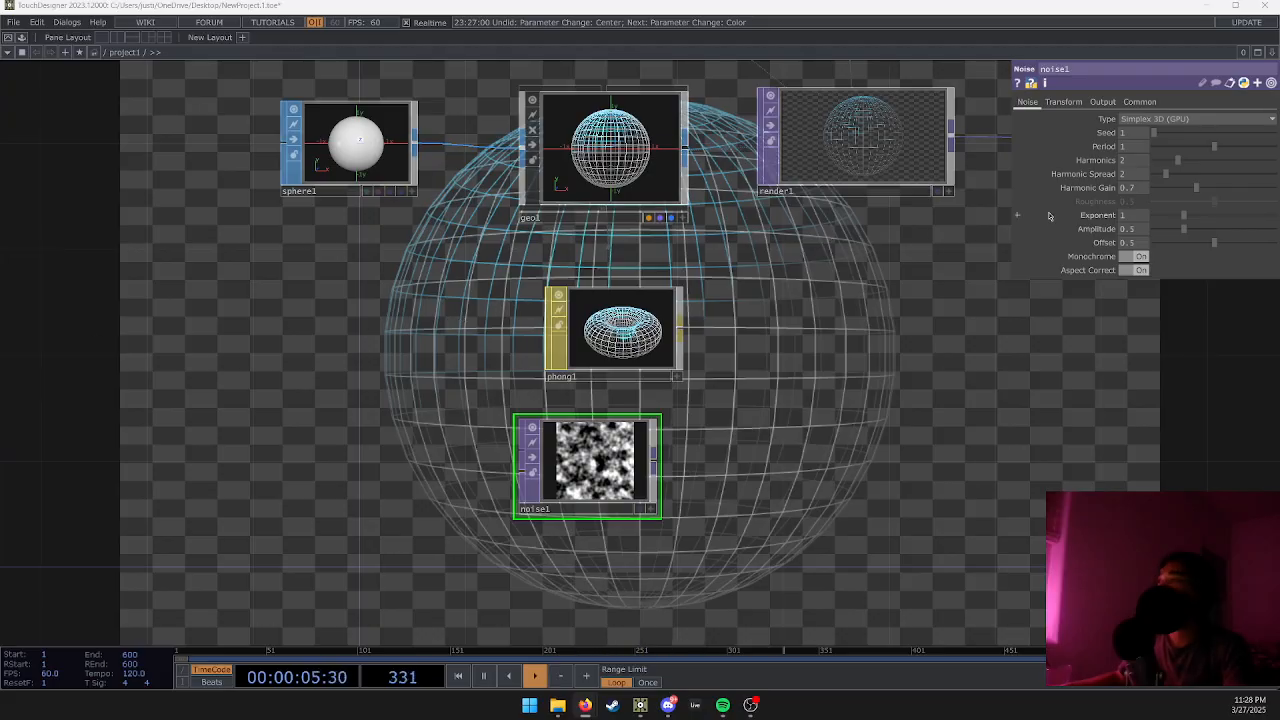
Set the noise1 Type to Simplex 4D (GPU) and its Period to 0.17.
left_click(1152, 119)
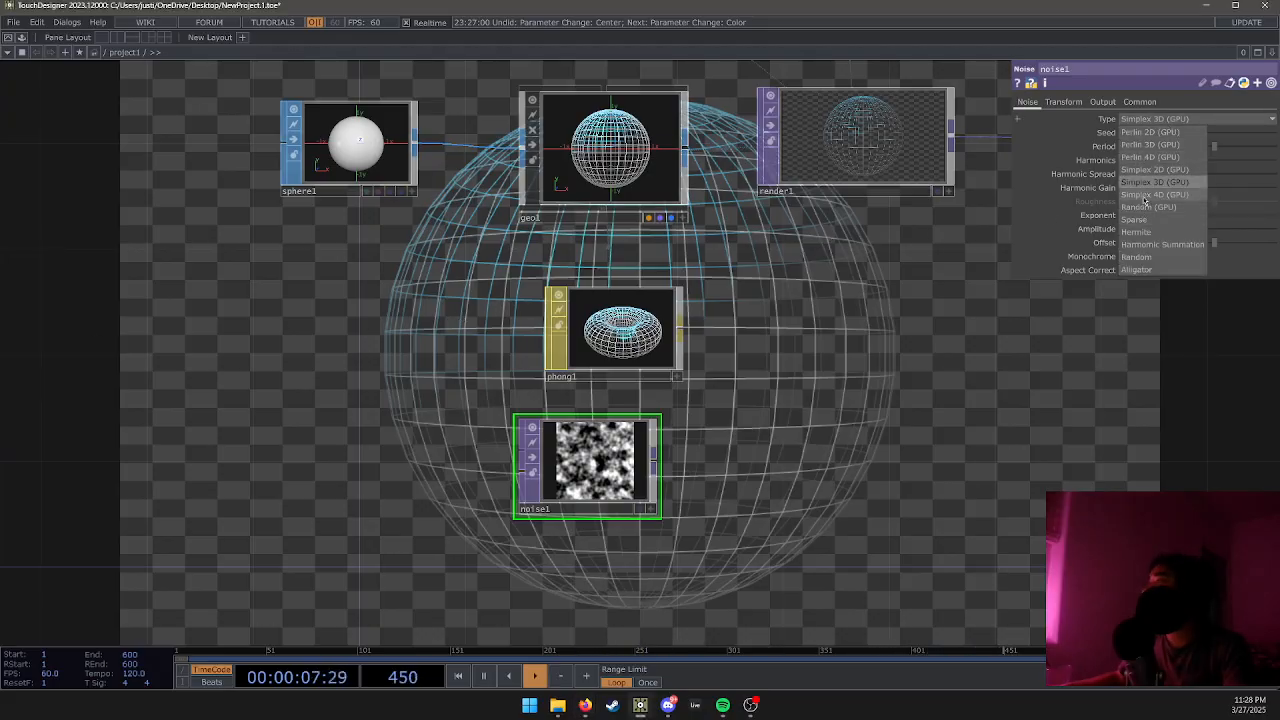
left_click(1152, 194)
left_click_drag(1166, 158, 1166, 164)
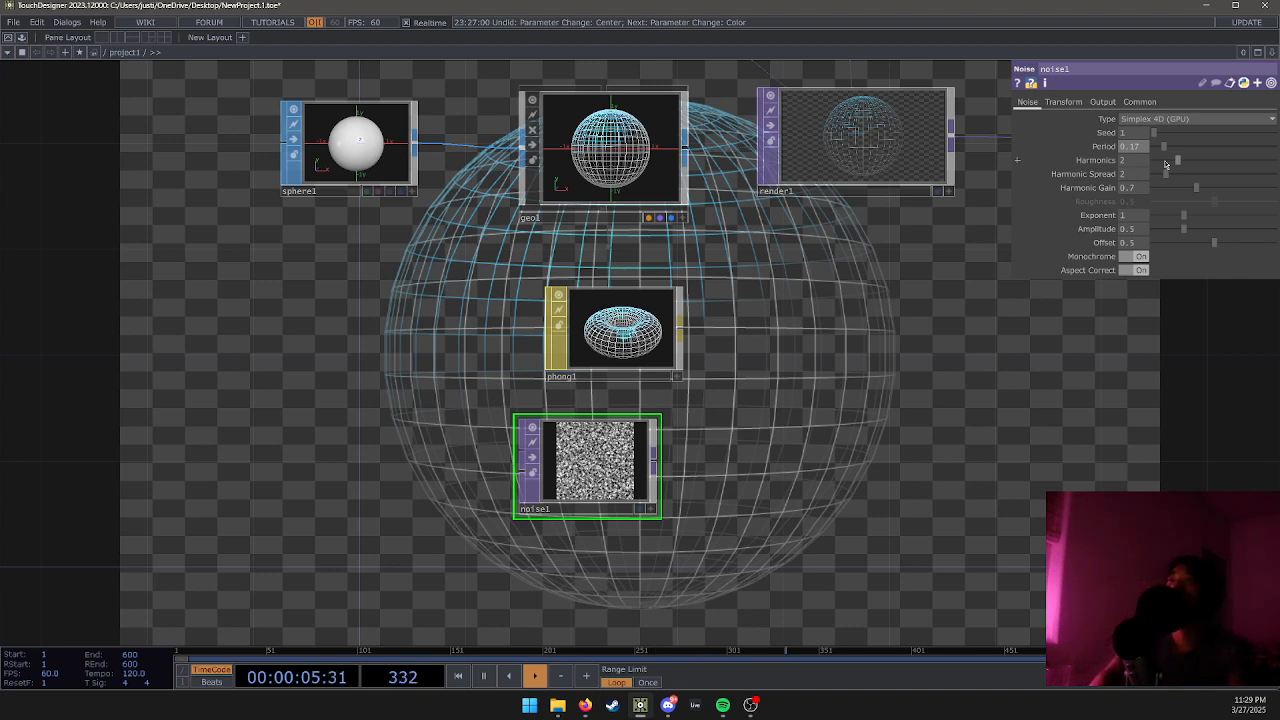
Save the project as Fluffy Material Tutorial in the Play folder inside the desktop's TouchDesigner folder.
key("ctrl+shift+s")
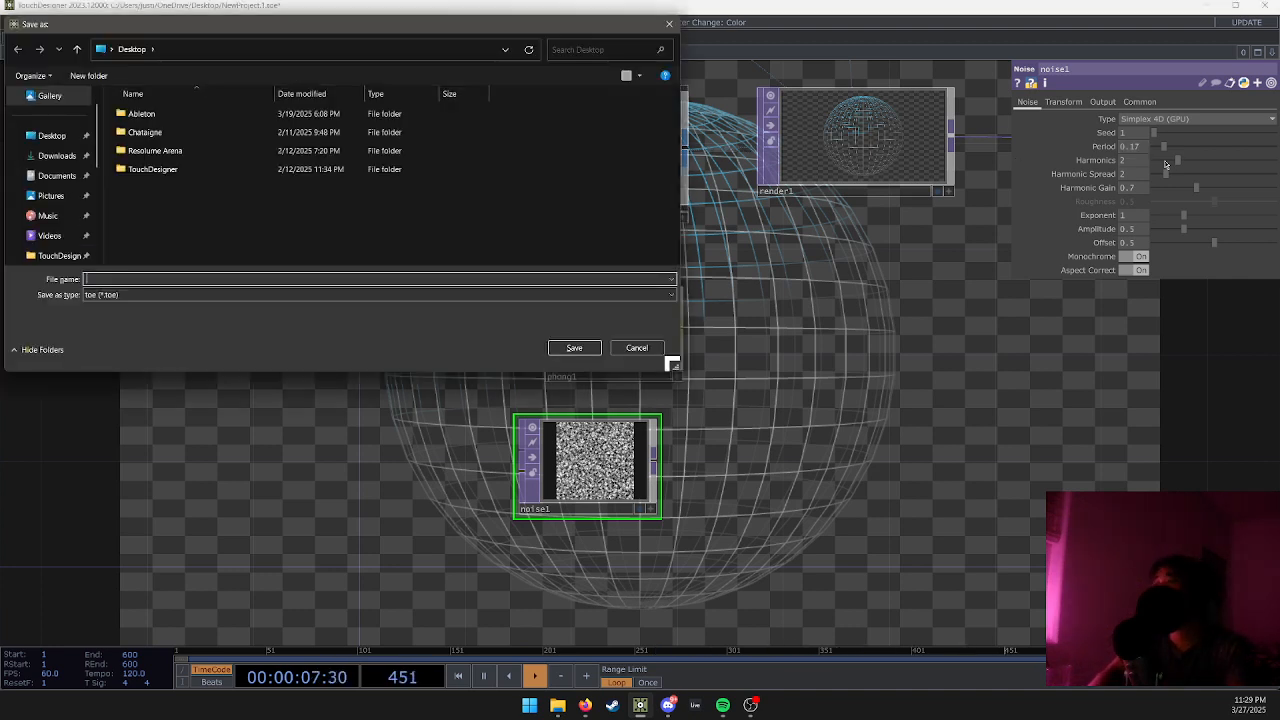
type("Fli")
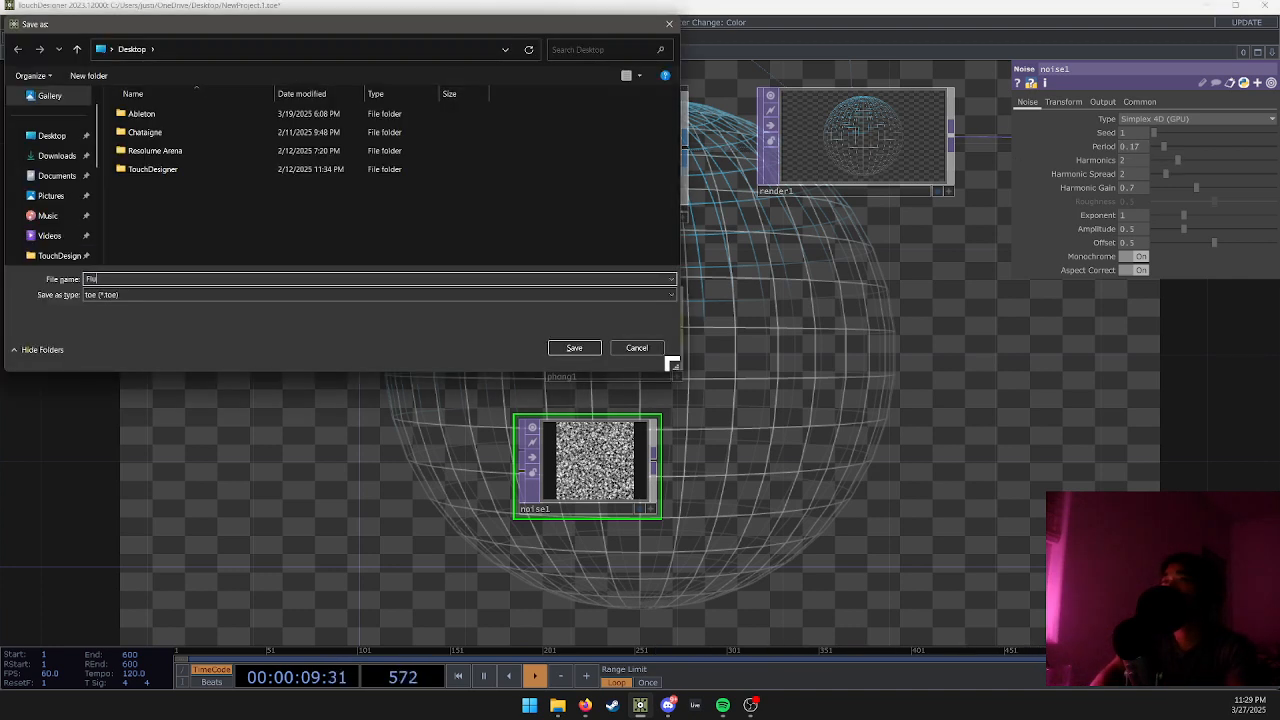
type("ffy Material")
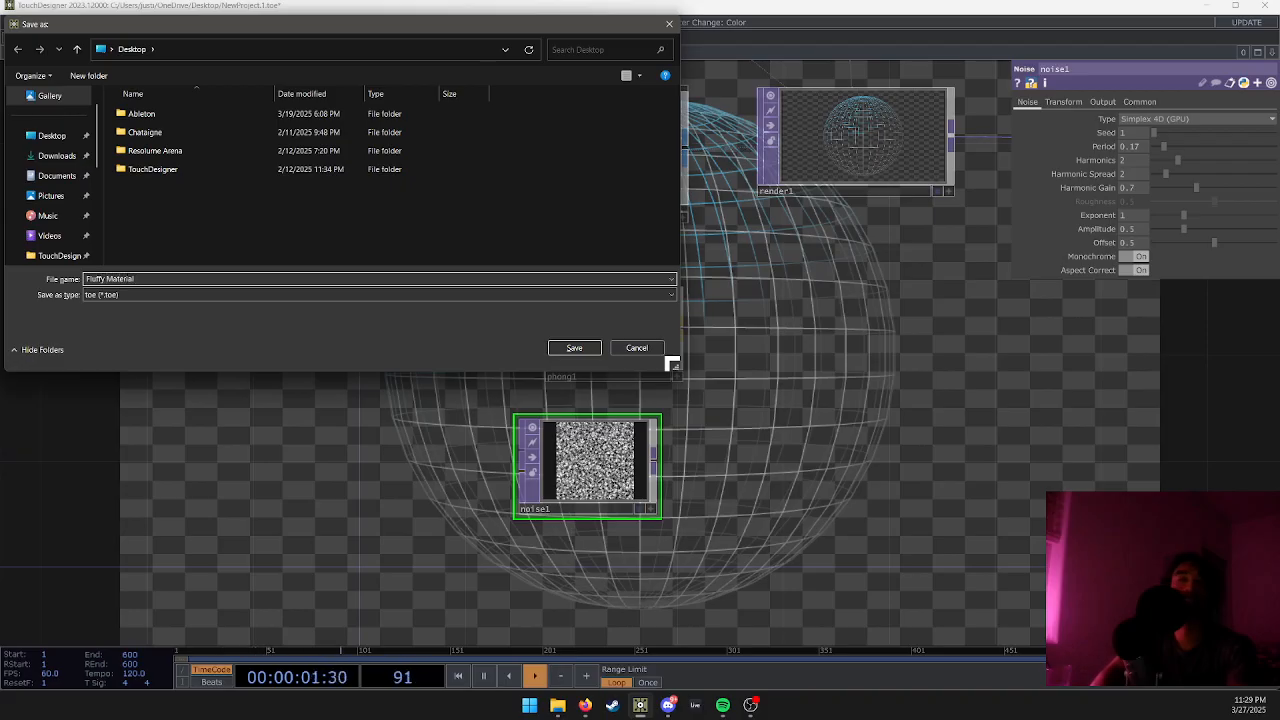
type(" Tutorial")
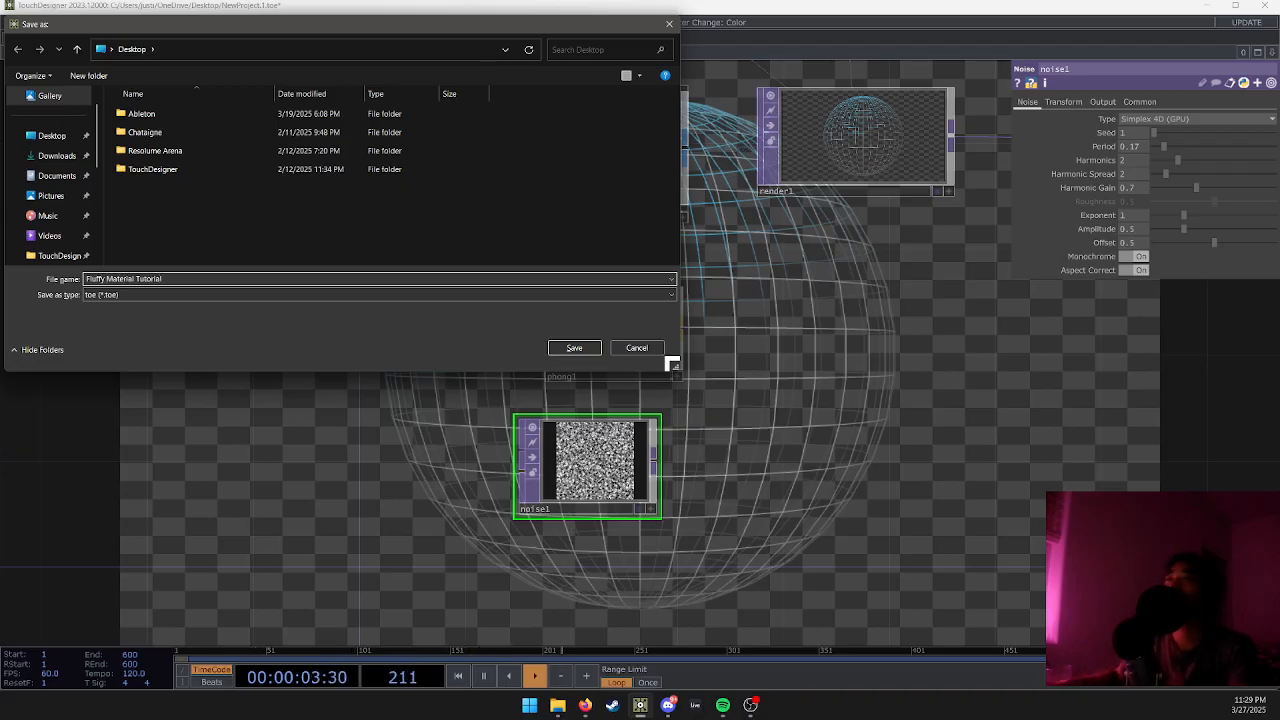
left_click(405, 170)
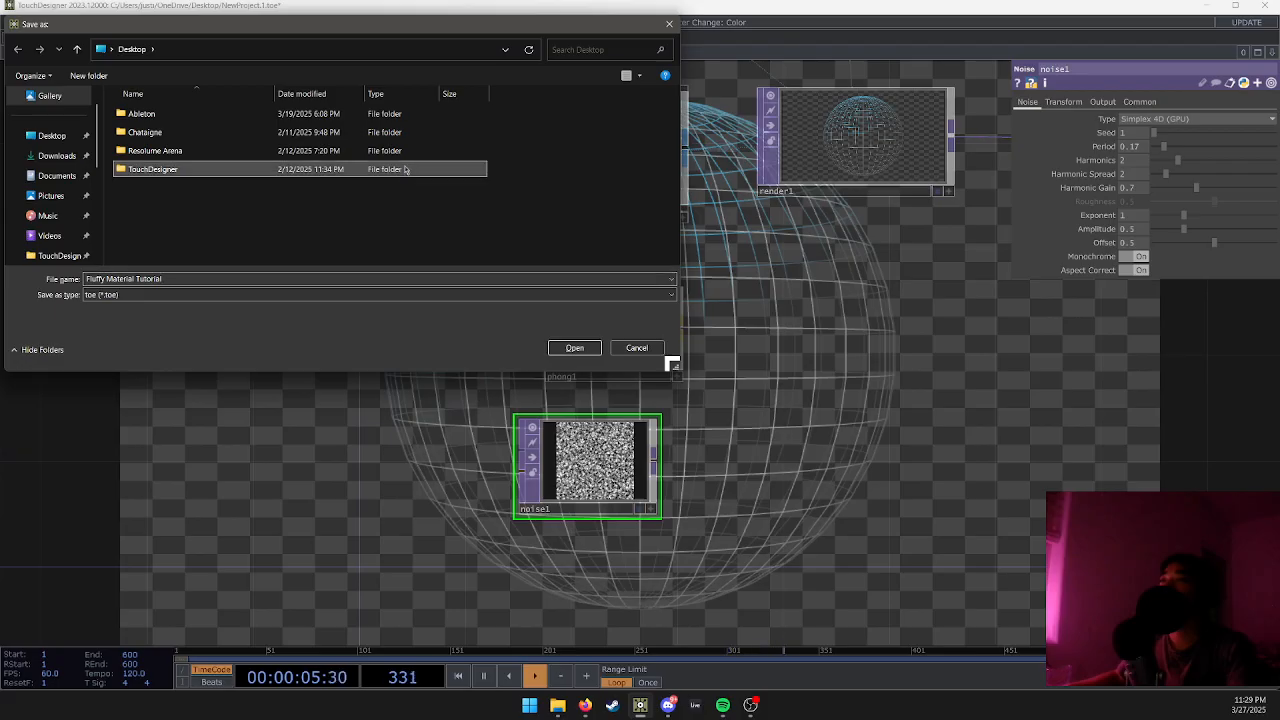
double_click(316, 170)
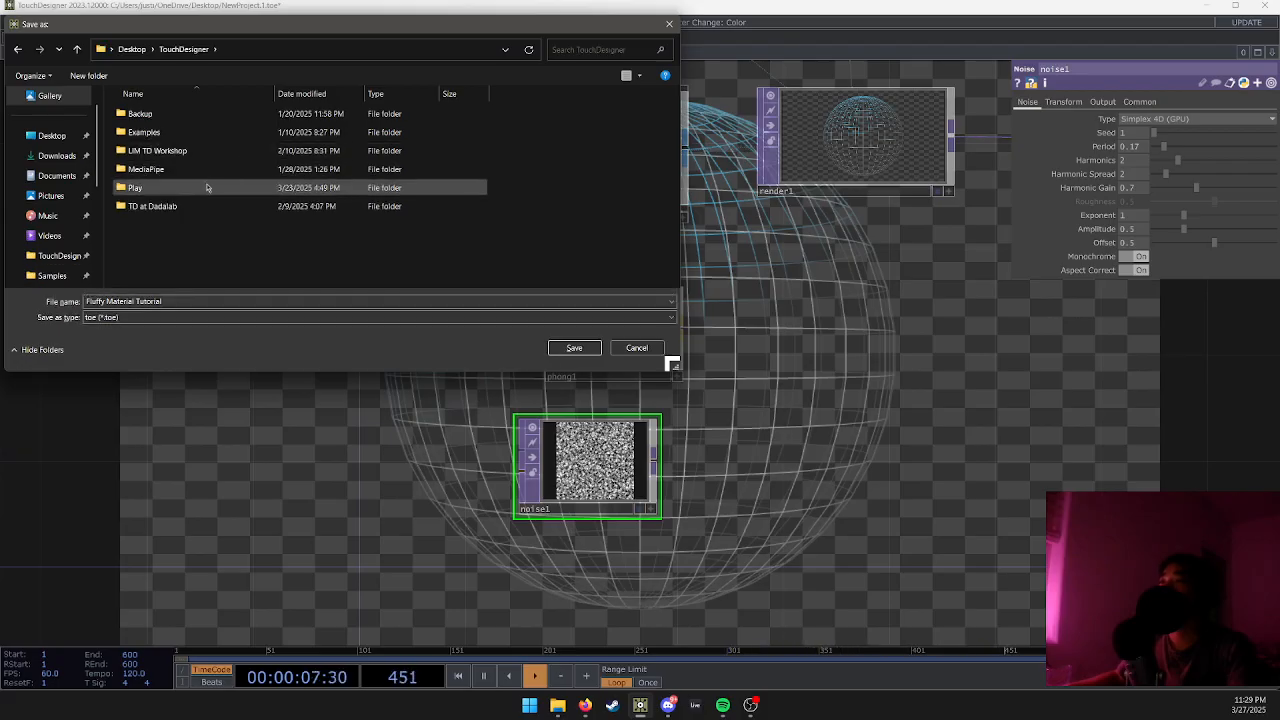
double_click(206, 186)
left_click(570, 347)
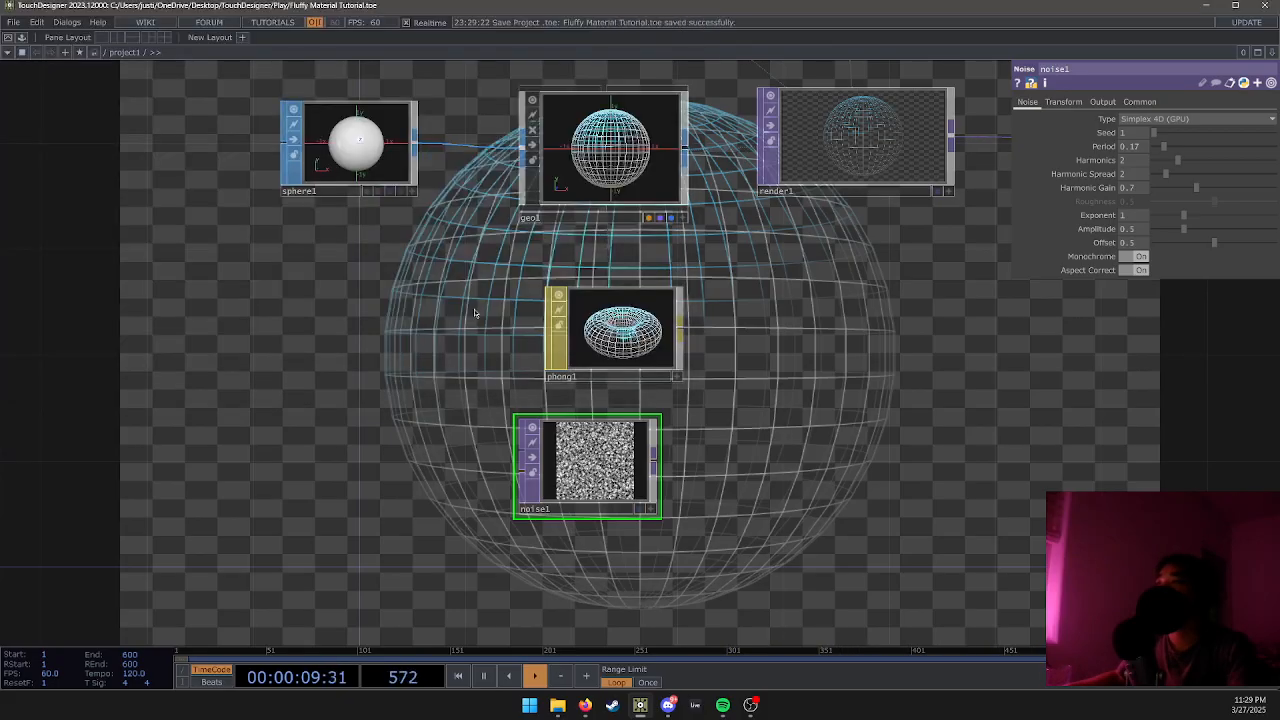
Try to load attractor with projector.toe from the Attractor Tutorial folder.
key("ctrl+o")
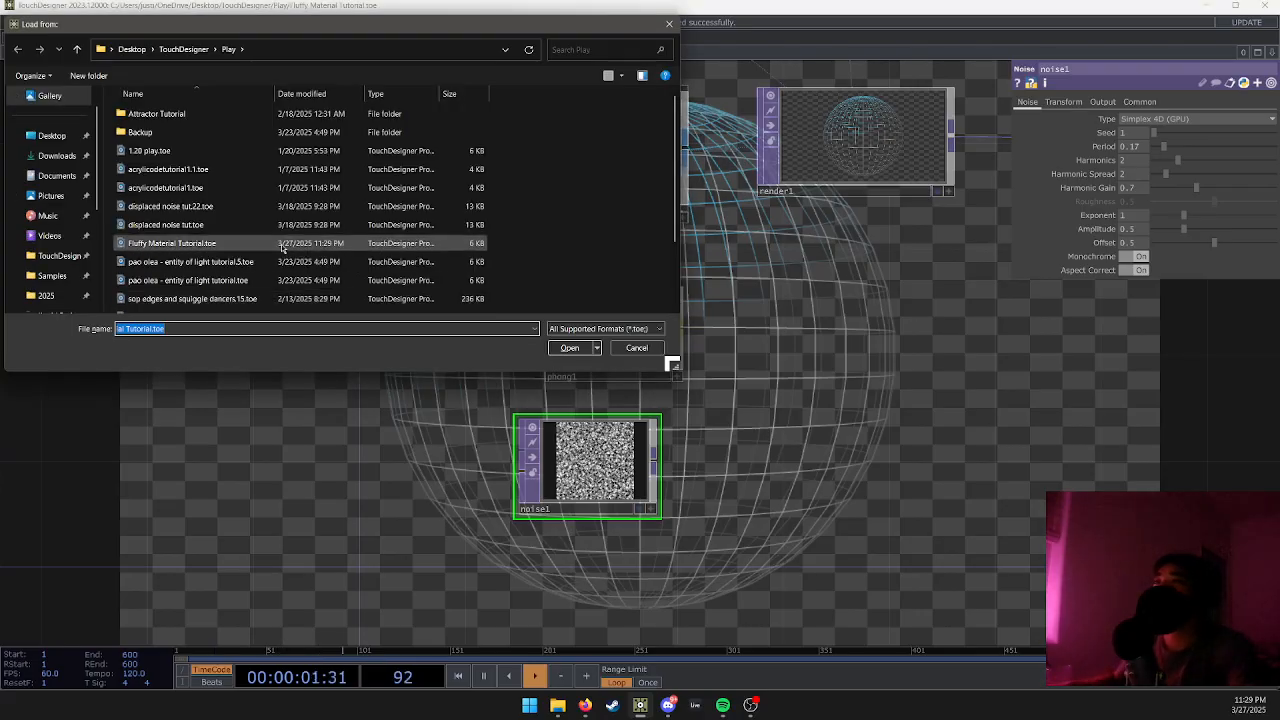
scroll(203, 247, "down", 2)
scroll(204, 247, "up", 3)
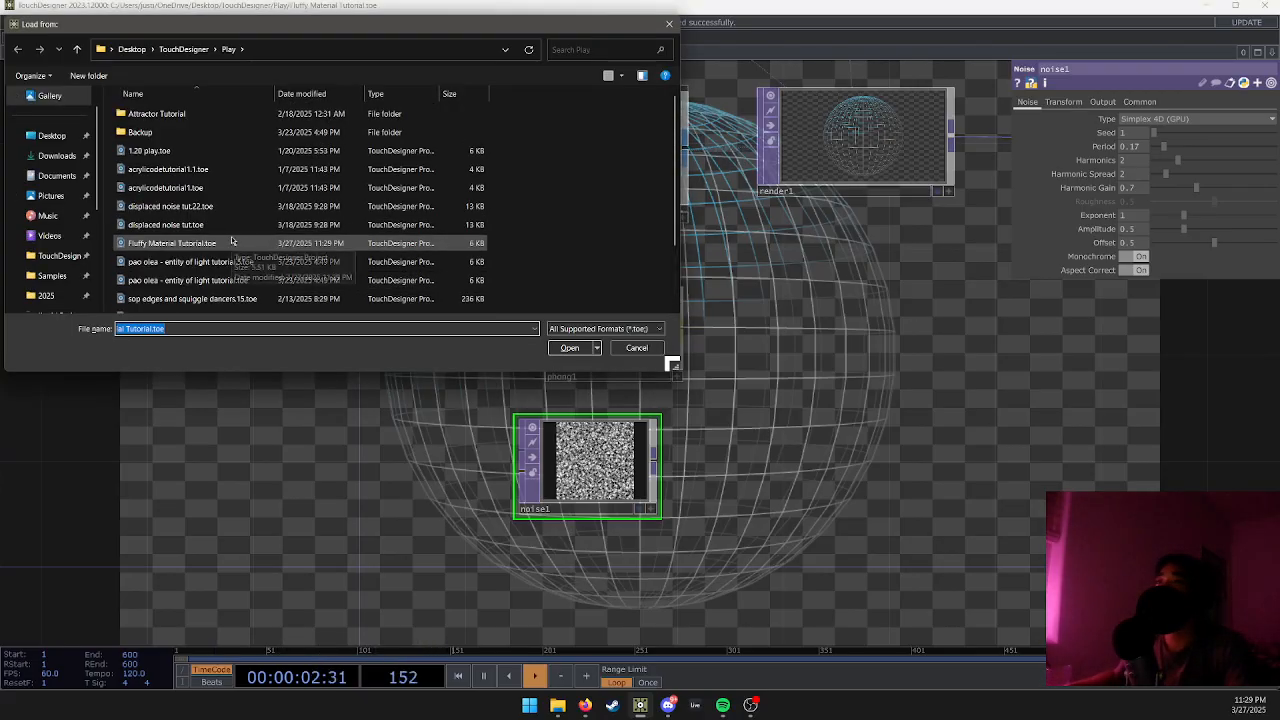
double_click(170, 113)
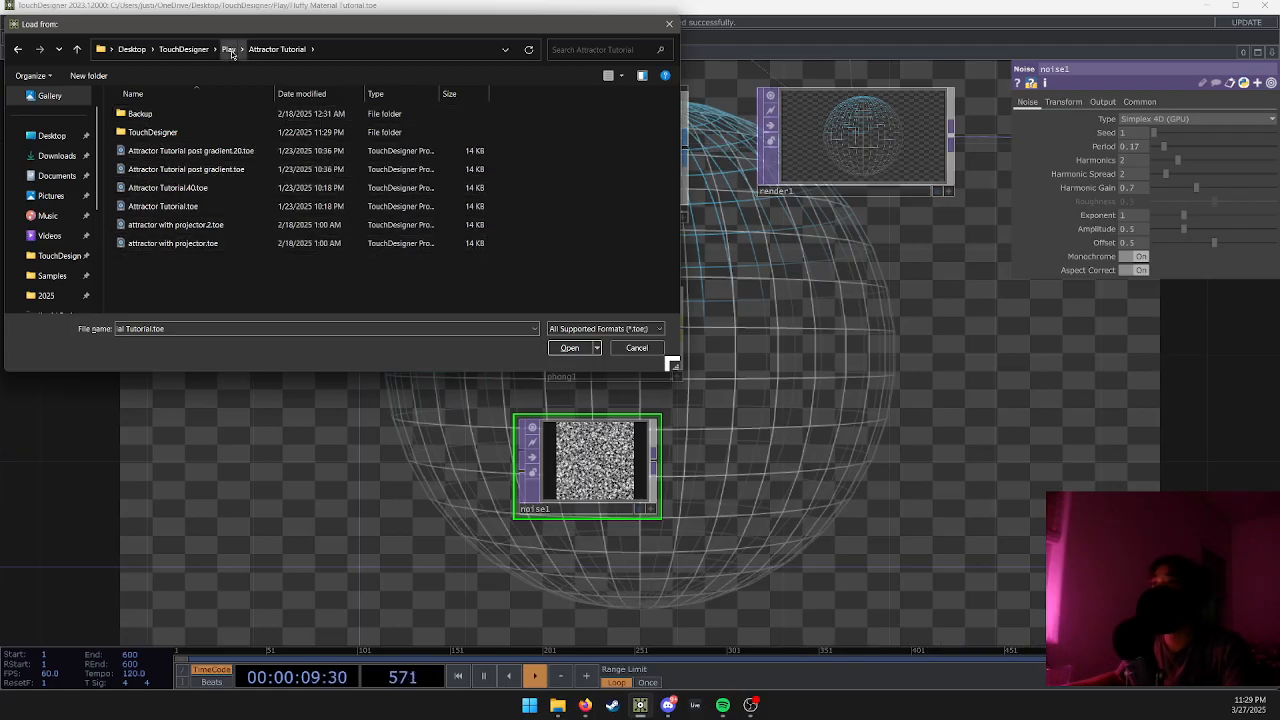
double_click(175, 243)
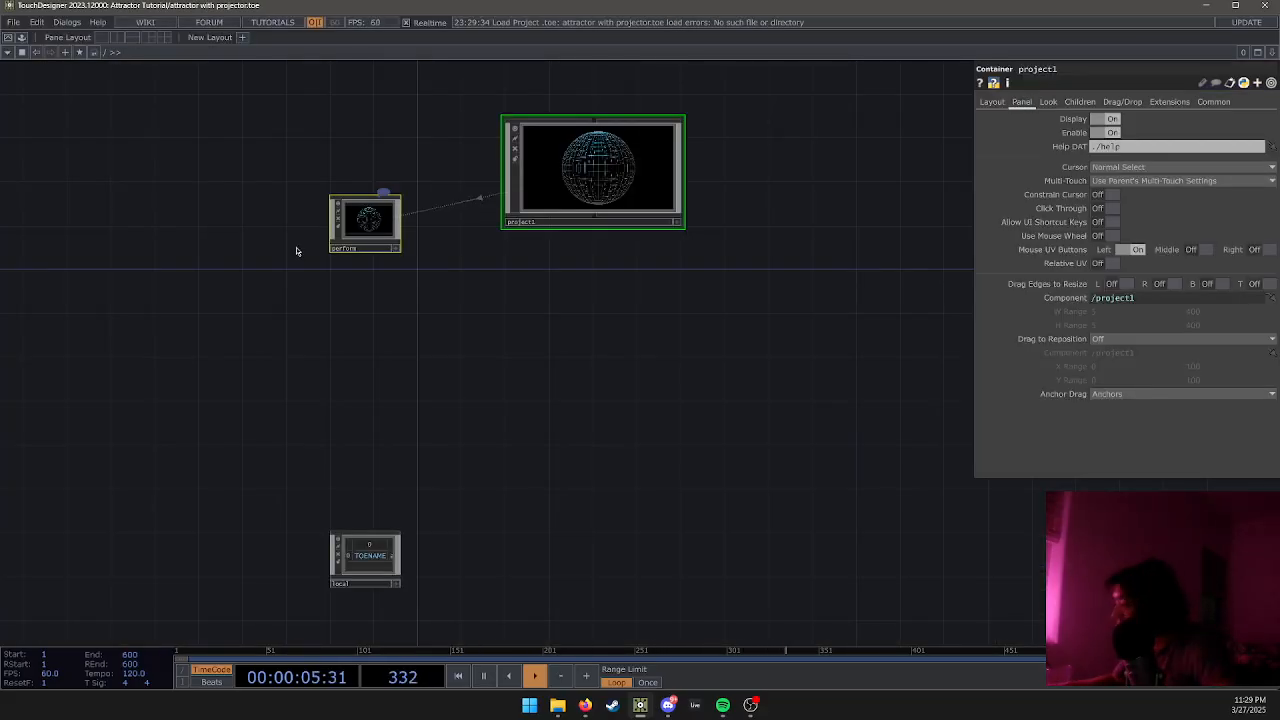
left_click_drag(489, 289, 535, 350)
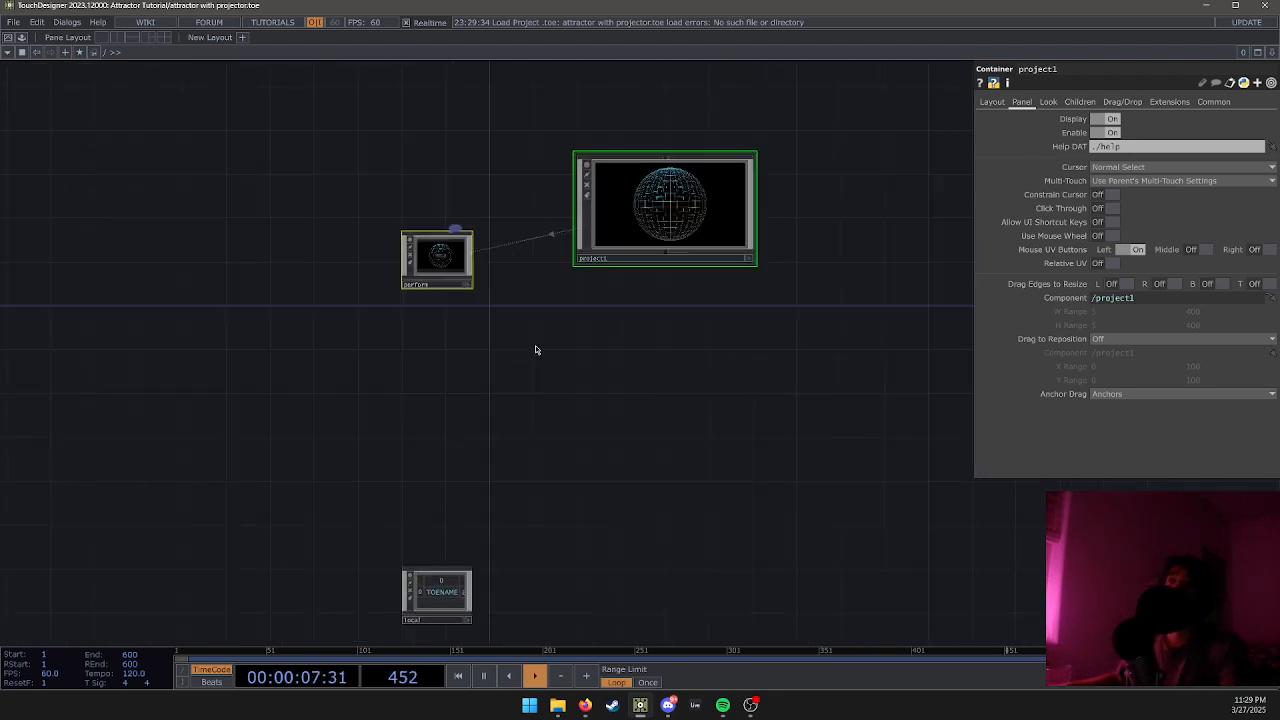
Try to load attractor with projector.2.toe into the running session, and close the unresponsive program.
key("ctrl+o")
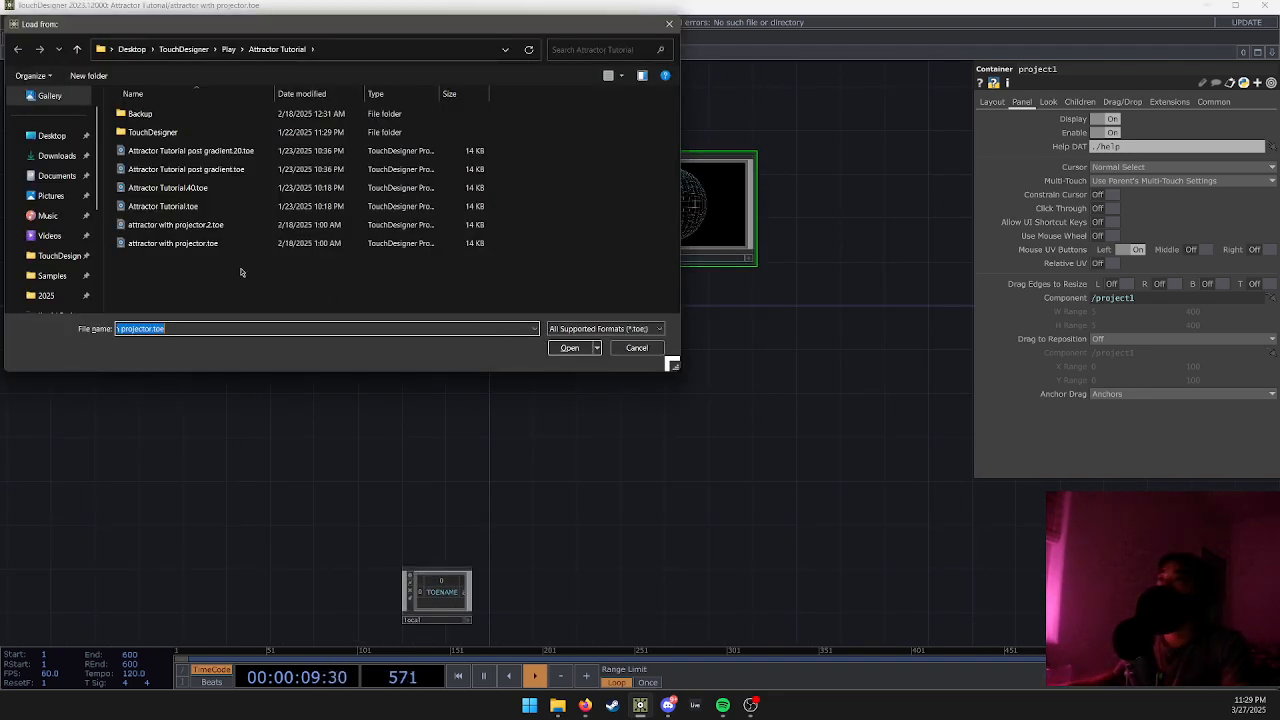
double_click(236, 245)
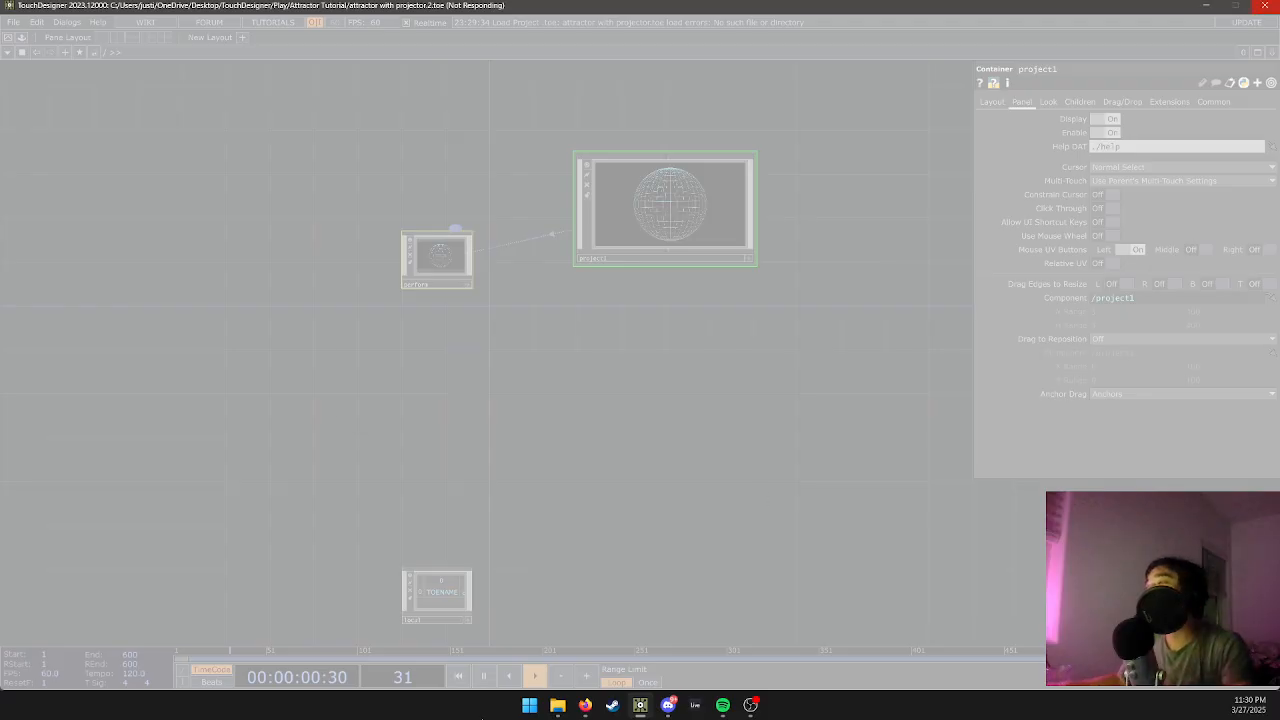
left_click(473, 370)
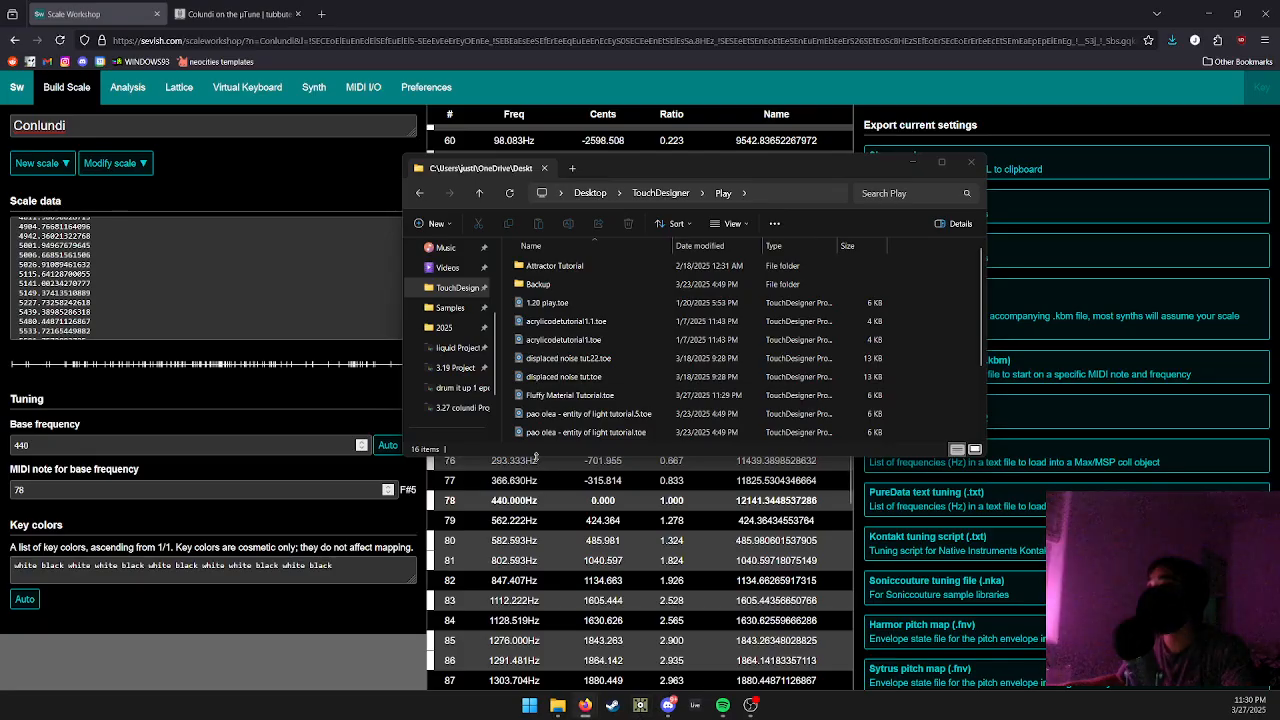
Open attractor with projector.2.toe from the Attractor Tutorial folder in File Explorer.
double_click(552, 265)
left_click(617, 397)
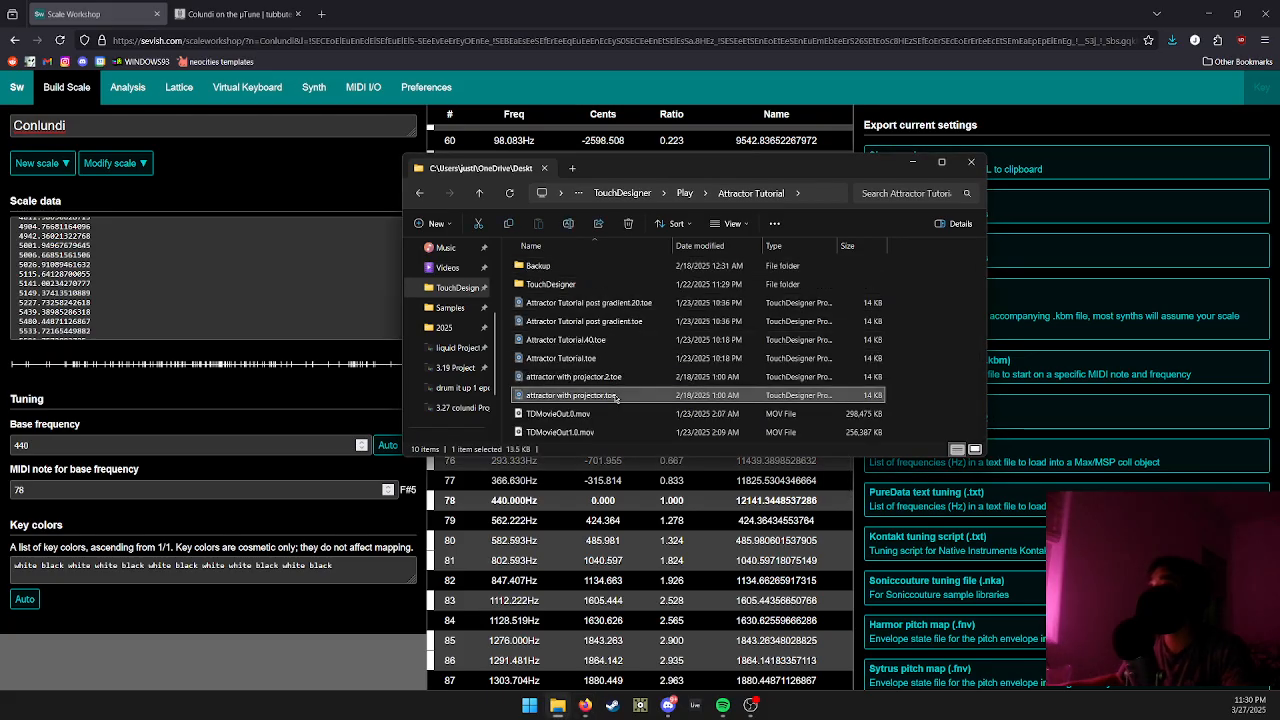
double_click(696, 380)
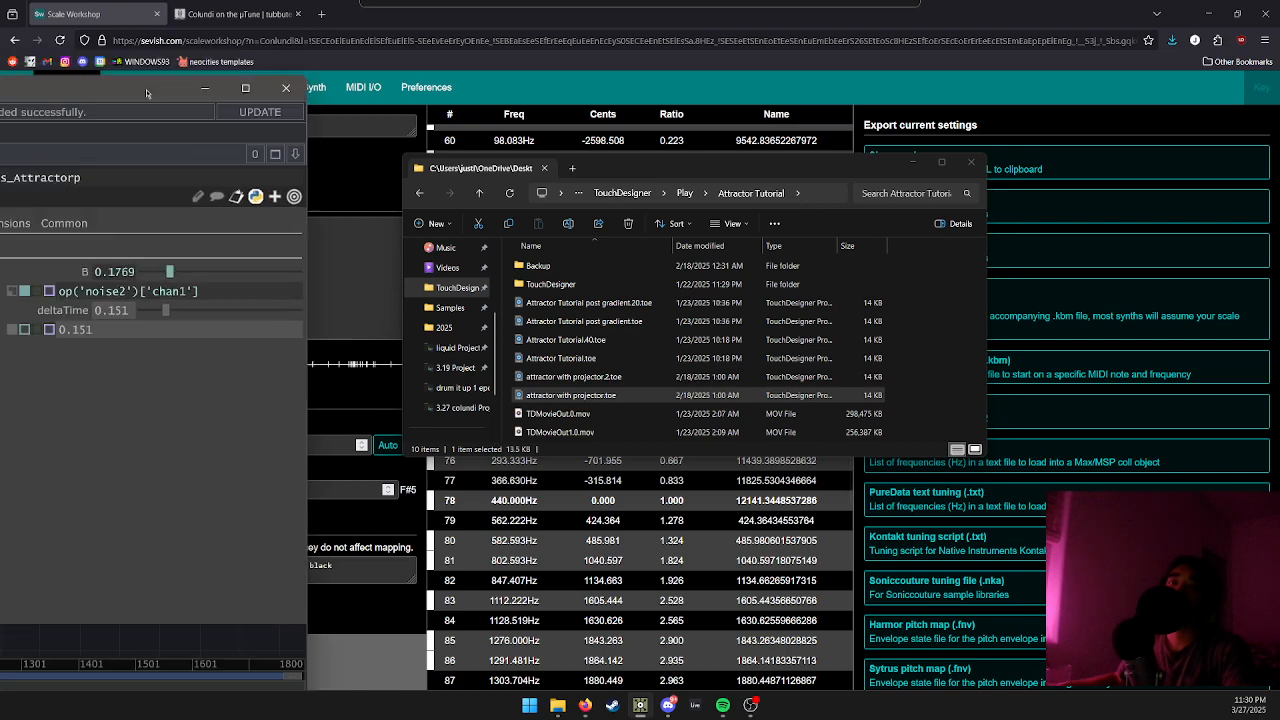
Display the outputs of comp1 and compp2 in the network background.
scroll(574, 300, "down", 5)
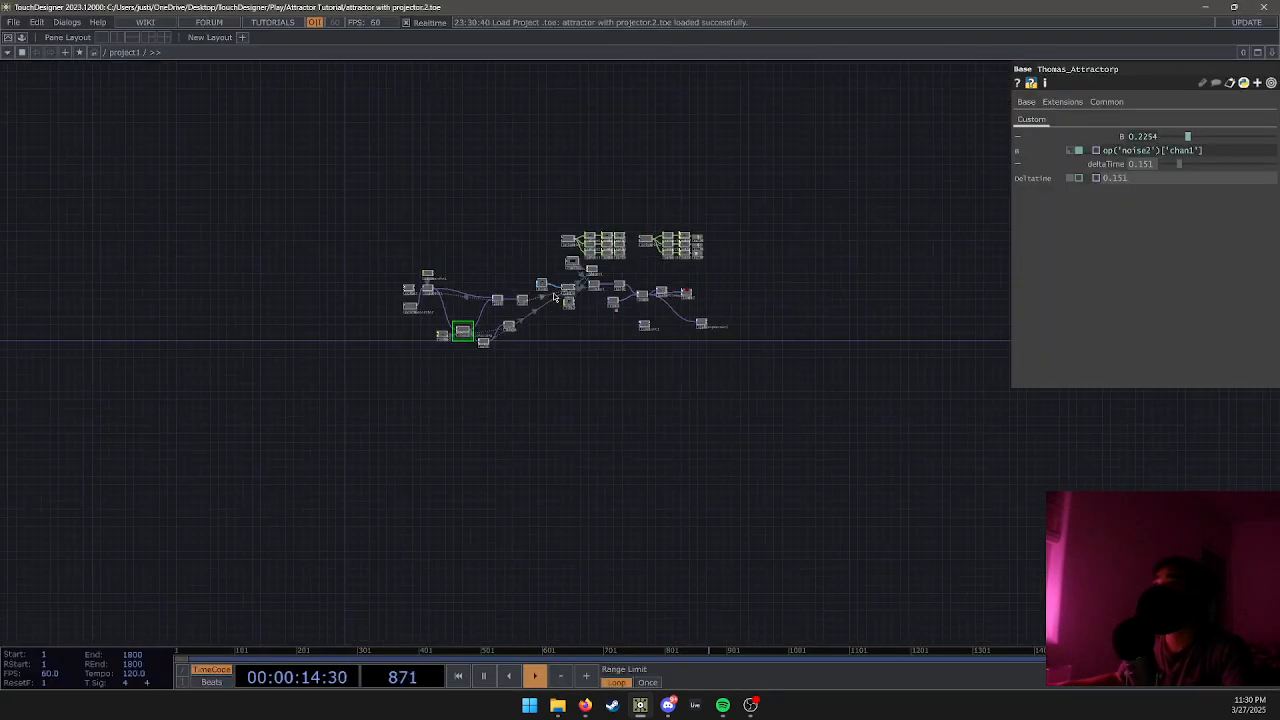
scroll(554, 349, "up", 4)
scroll(509, 366, "down", 2)
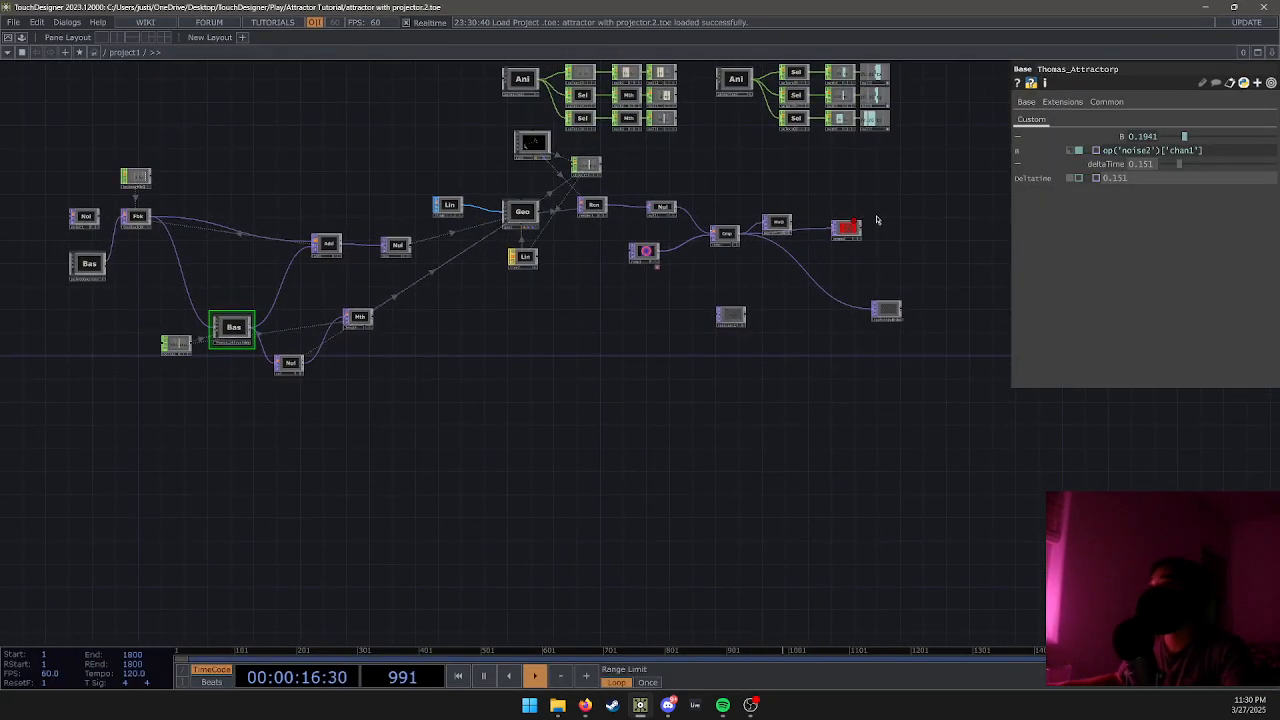
scroll(876, 220, "up", 5)
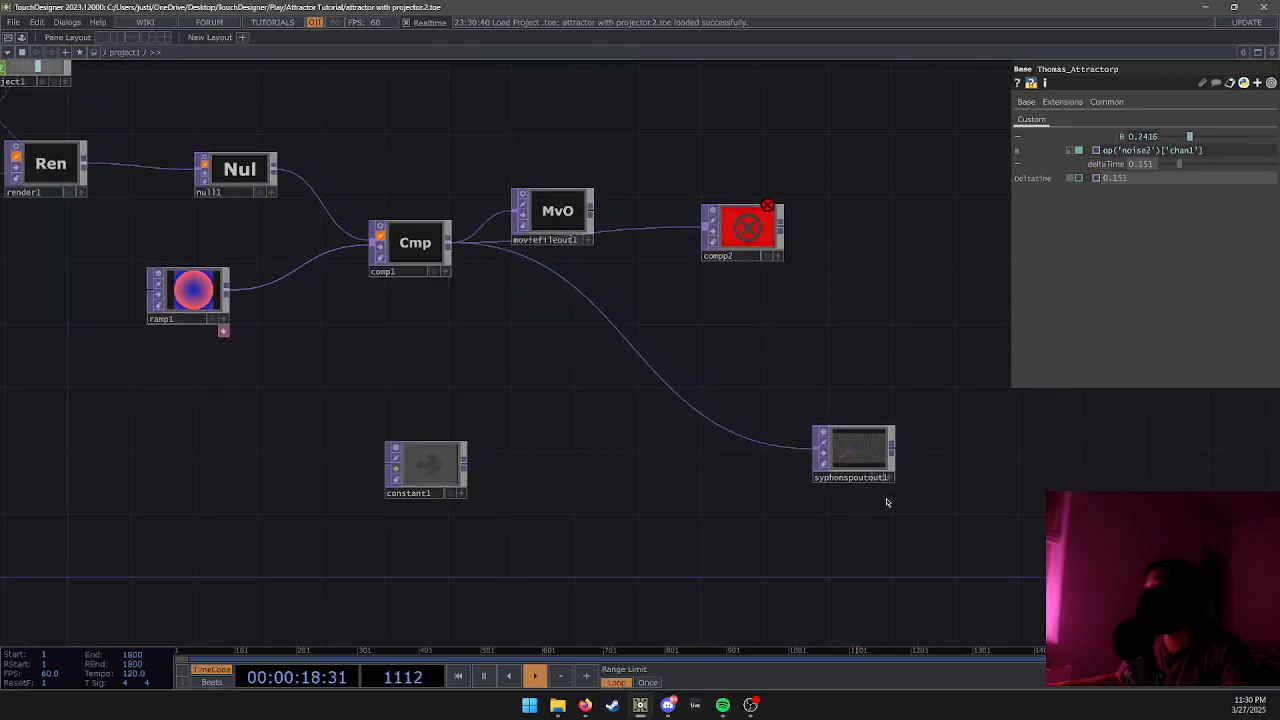
left_click(437, 272)
left_click_drag(540, 340, 278, 308)
mouse_move(517, 309)
left_mouse_down()
mouse_move(369, 314)
mouse_move(523, 324)
left_mouse_up()
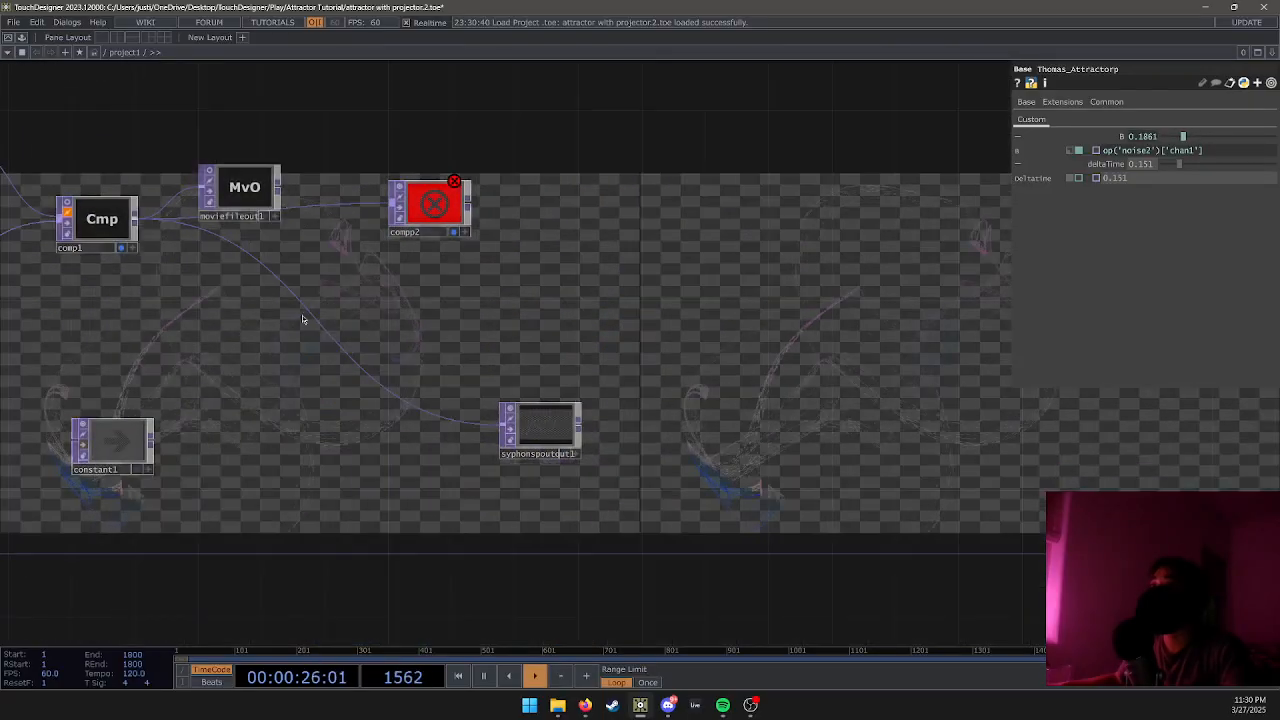
Wire the re-enabled constant1 into compp2 and turn off comp1's background display.
left_click_drag(302, 317, 373, 365)
left_click(164, 478)
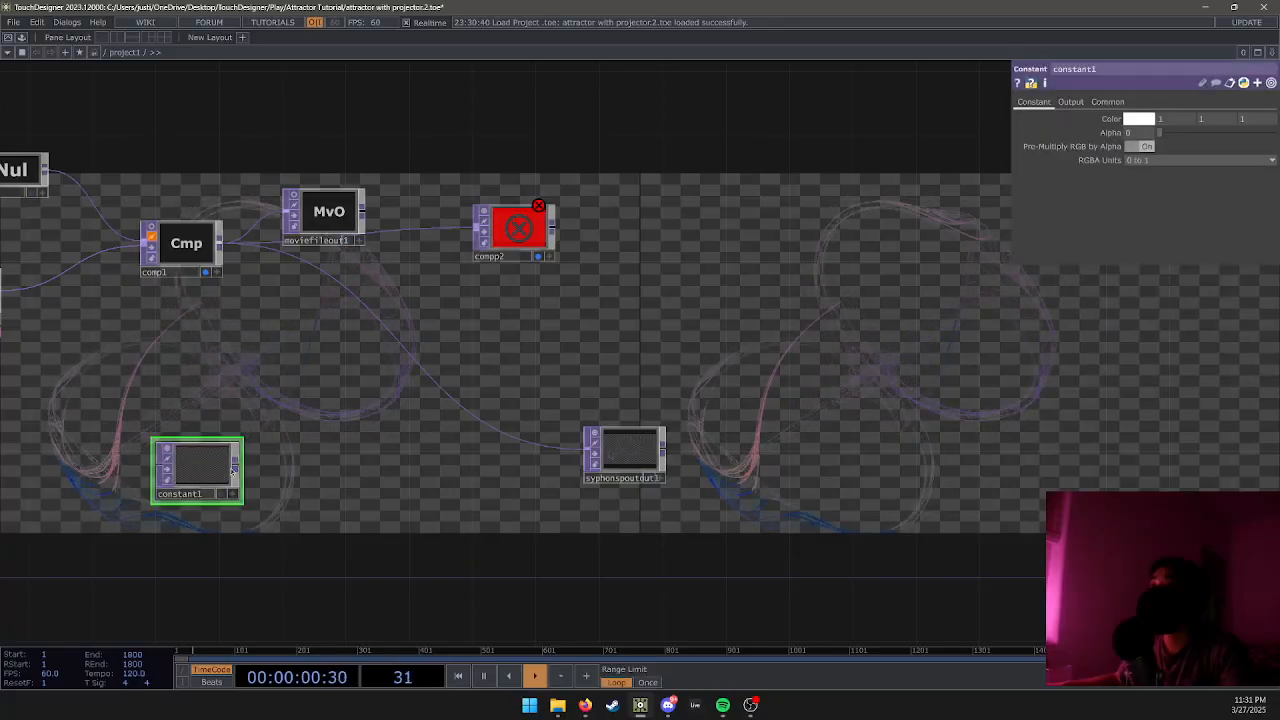
left_click_drag(234, 471, 376, 376)
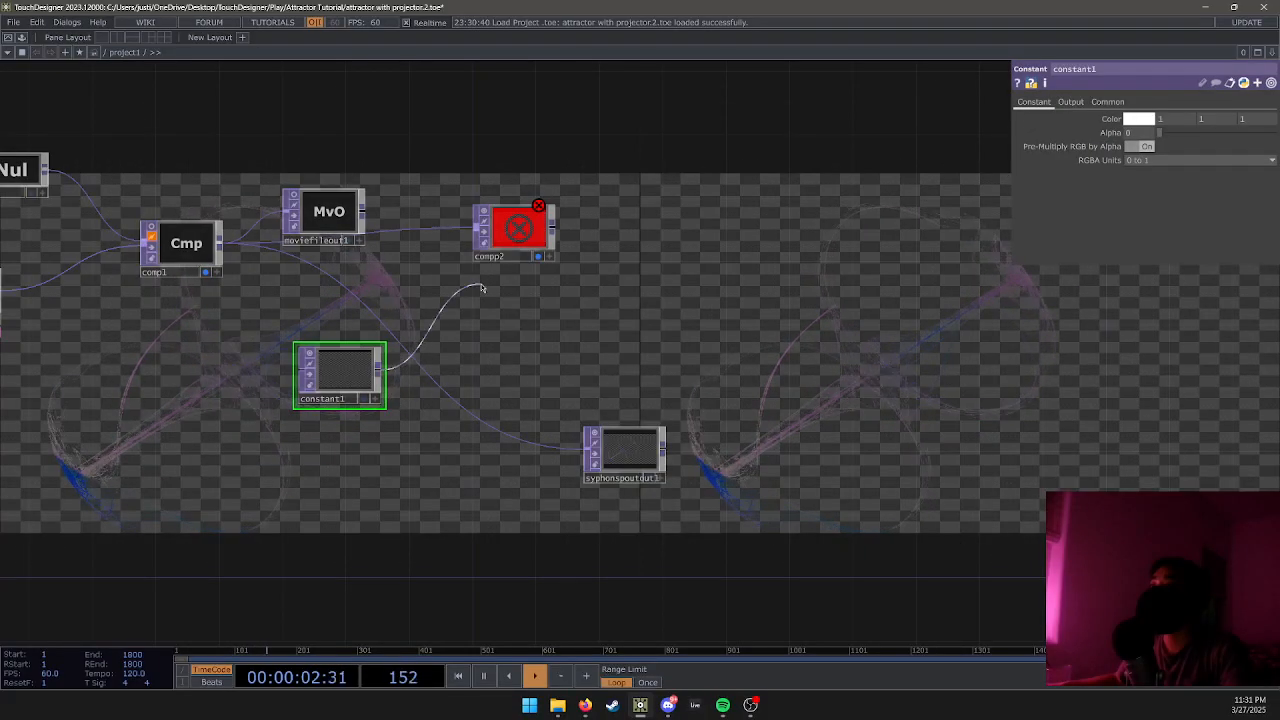
left_click_drag(468, 248, 479, 232)
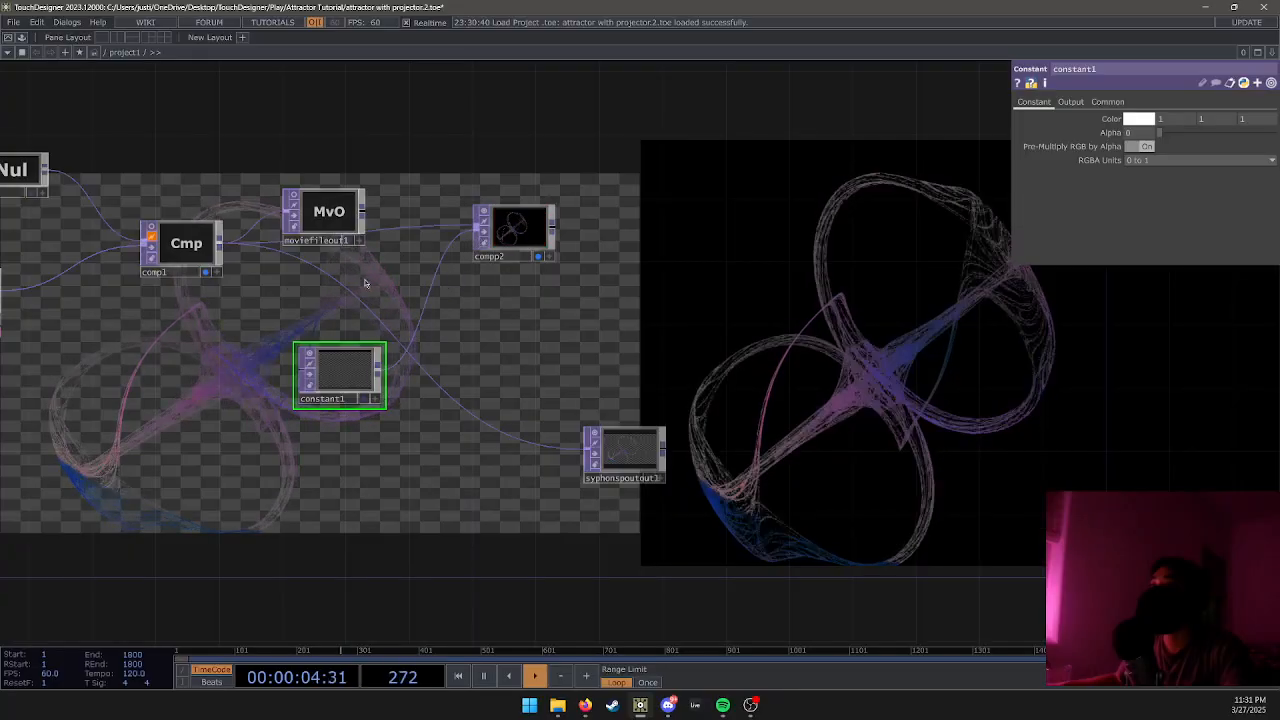
left_click(206, 272)
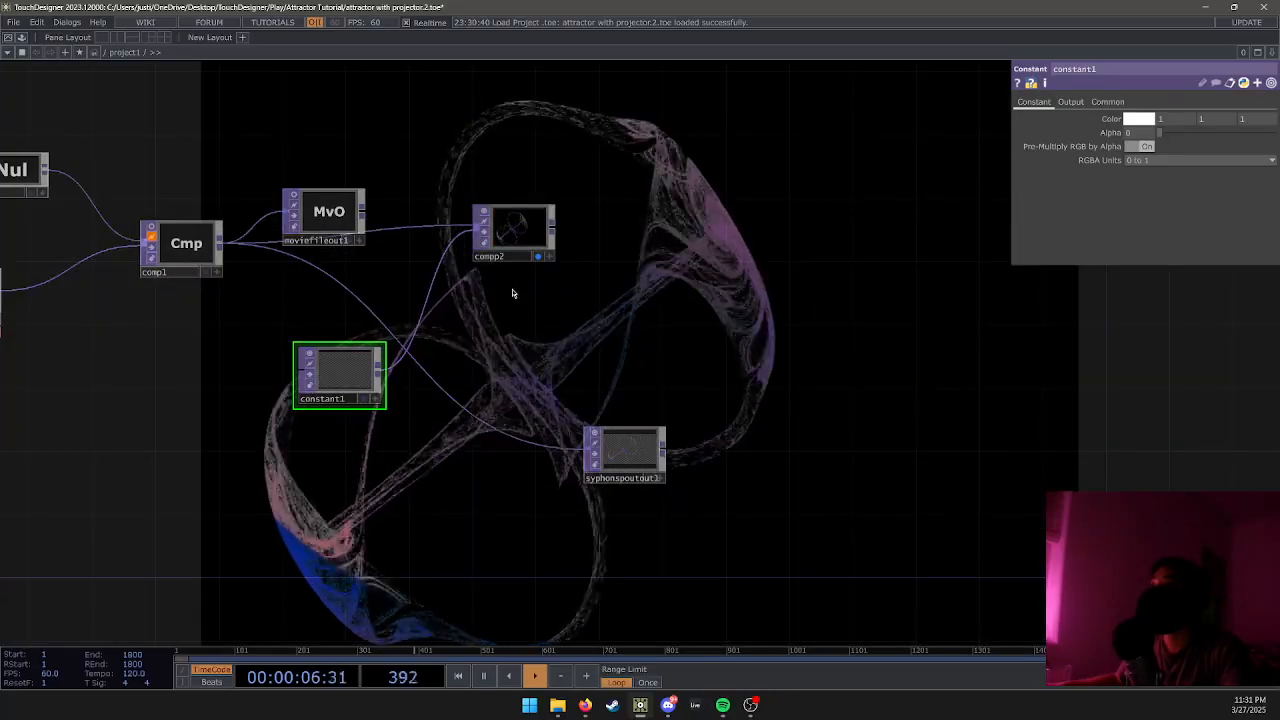
Examine the attractor network from the output composites back to the Thomas_Attractorp base.
left_click_drag(246, 371, 563, 274)
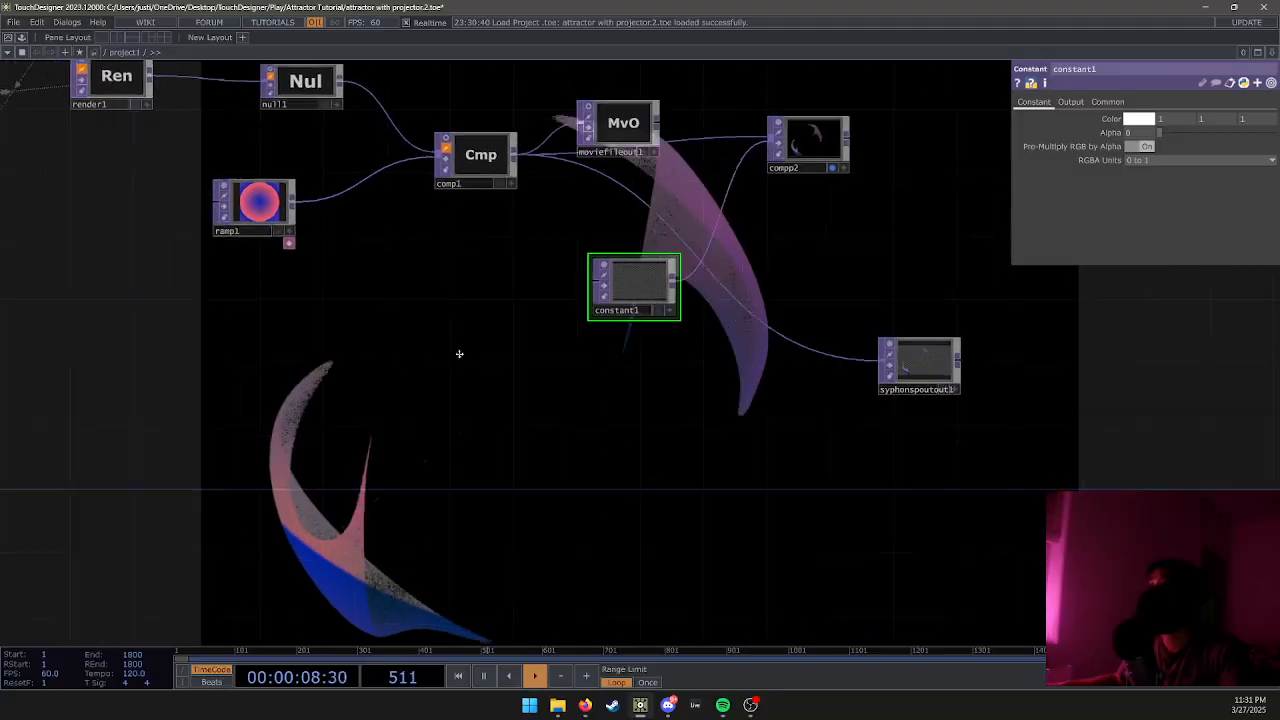
left_click_drag(294, 366, 557, 416)
mouse_move(429, 378)
left_mouse_down()
mouse_move(522, 416)
mouse_move(670, 350)
mouse_move(543, 343)
left_mouse_up()
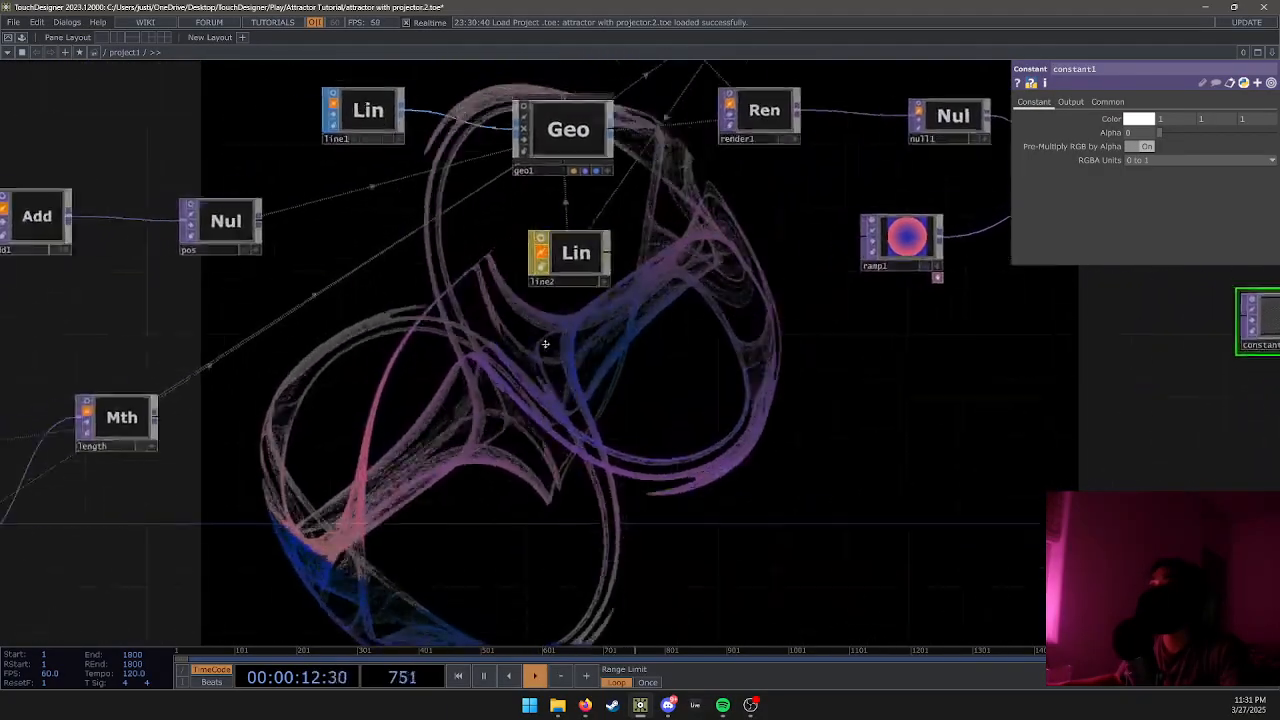
left_click_drag(385, 368, 542, 333)
left_click_drag(334, 446, 440, 414)
left_click_drag(320, 469, 471, 371)
scroll(471, 371, "down", 5)
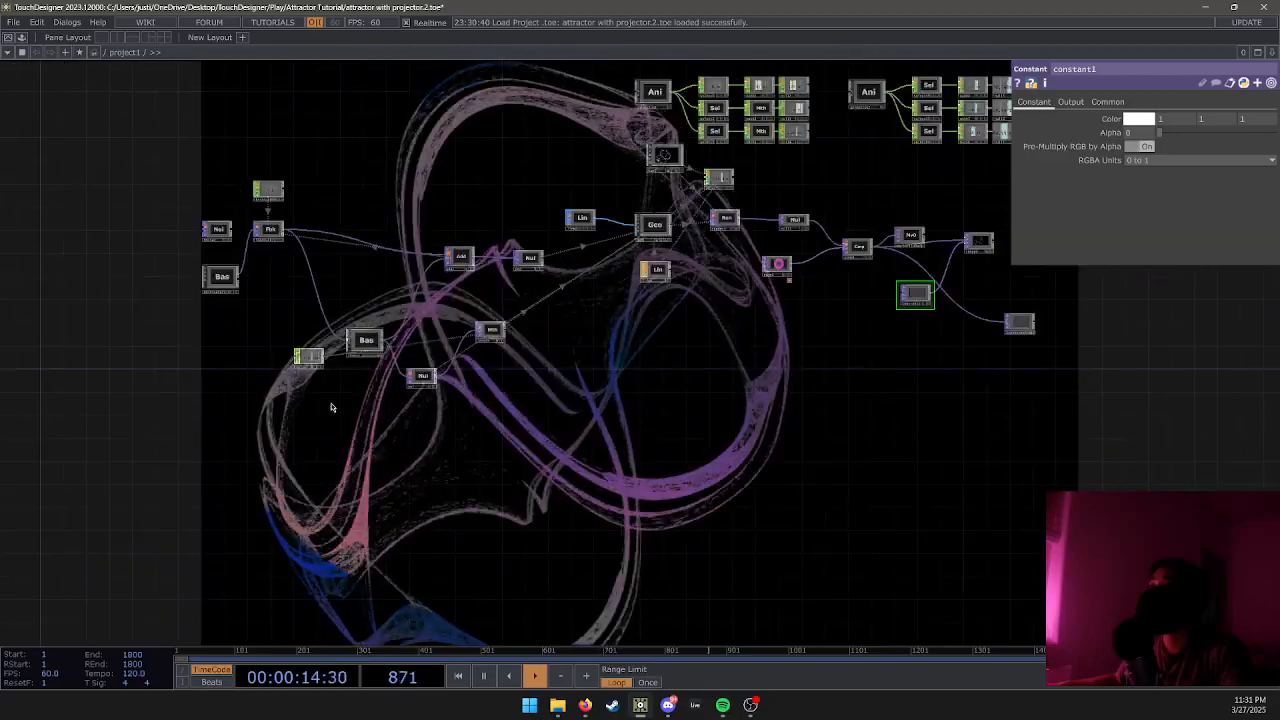
scroll(304, 401, "up", 4)
left_click_drag(304, 401, 398, 380)
scroll(398, 380, "up", 3)
left_click_drag(587, 212, 497, 297)
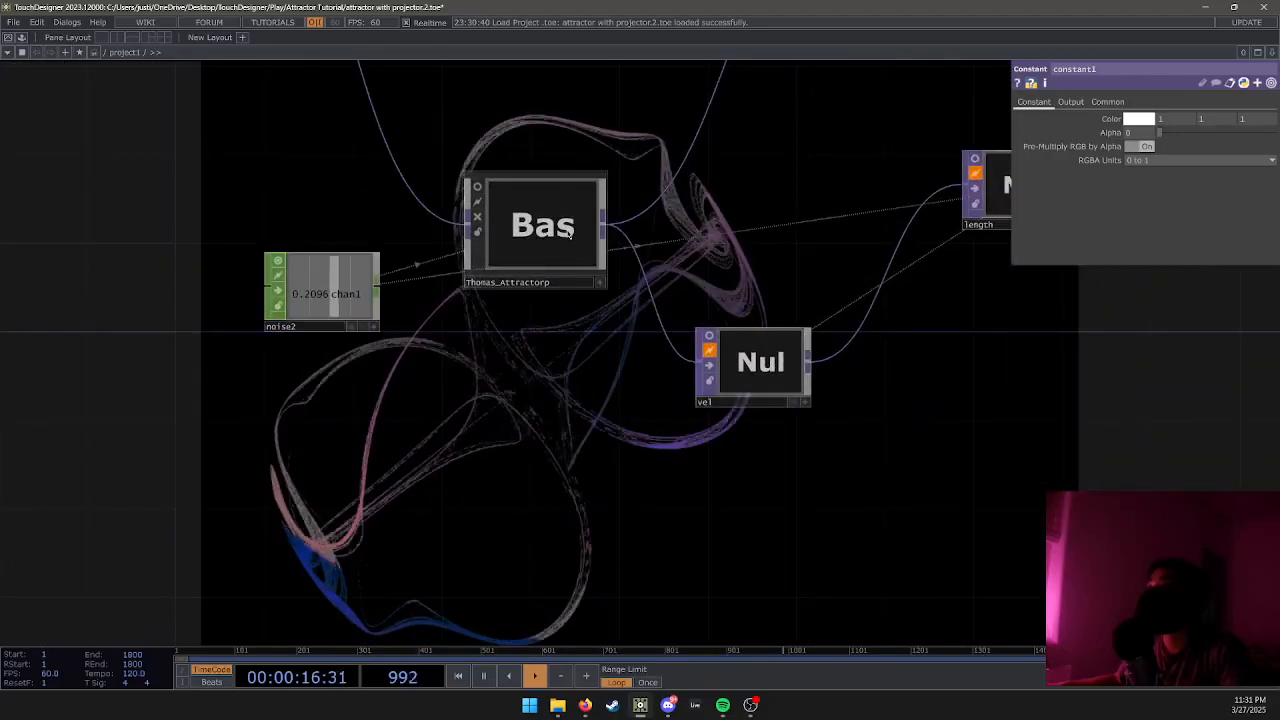
Try lower values for the Thomas_Attractorp base's B parameter in place of its noise expression, then set B to 0.266.
left_click(543, 250)
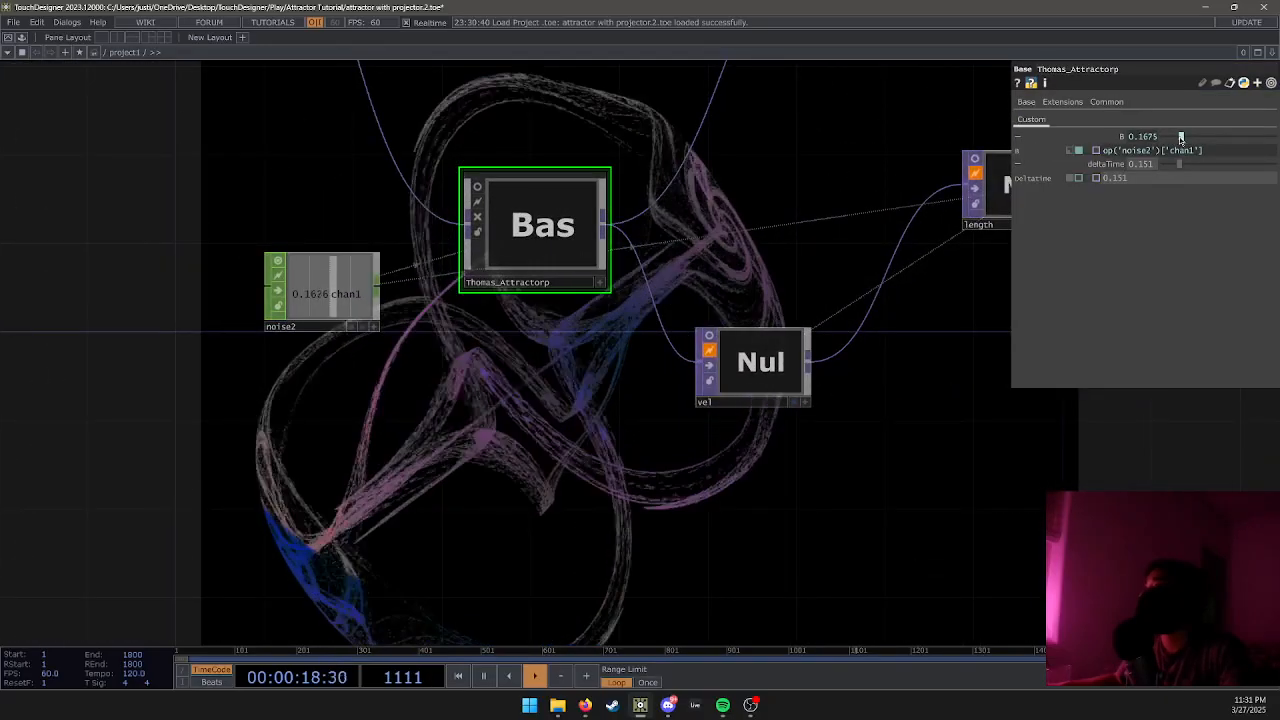
left_click_drag(1182, 137, 1165, 144)
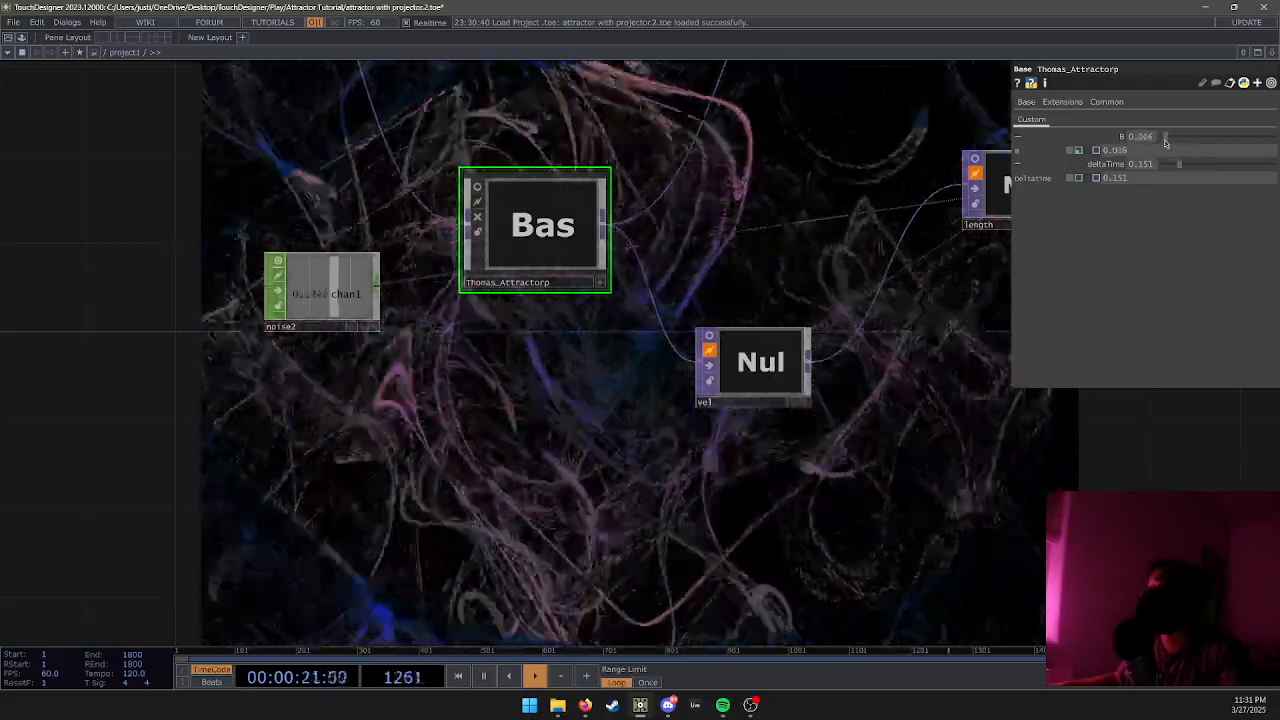
right_click(1155, 152)
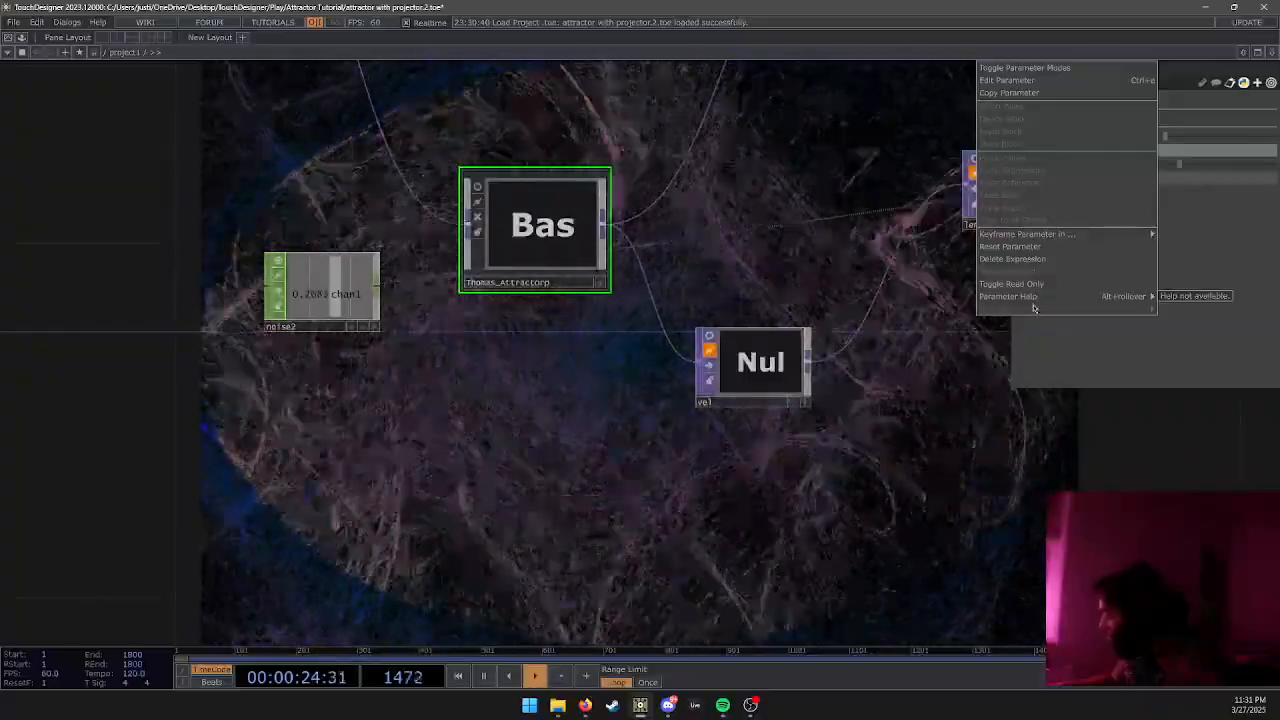
left_click(988, 388)
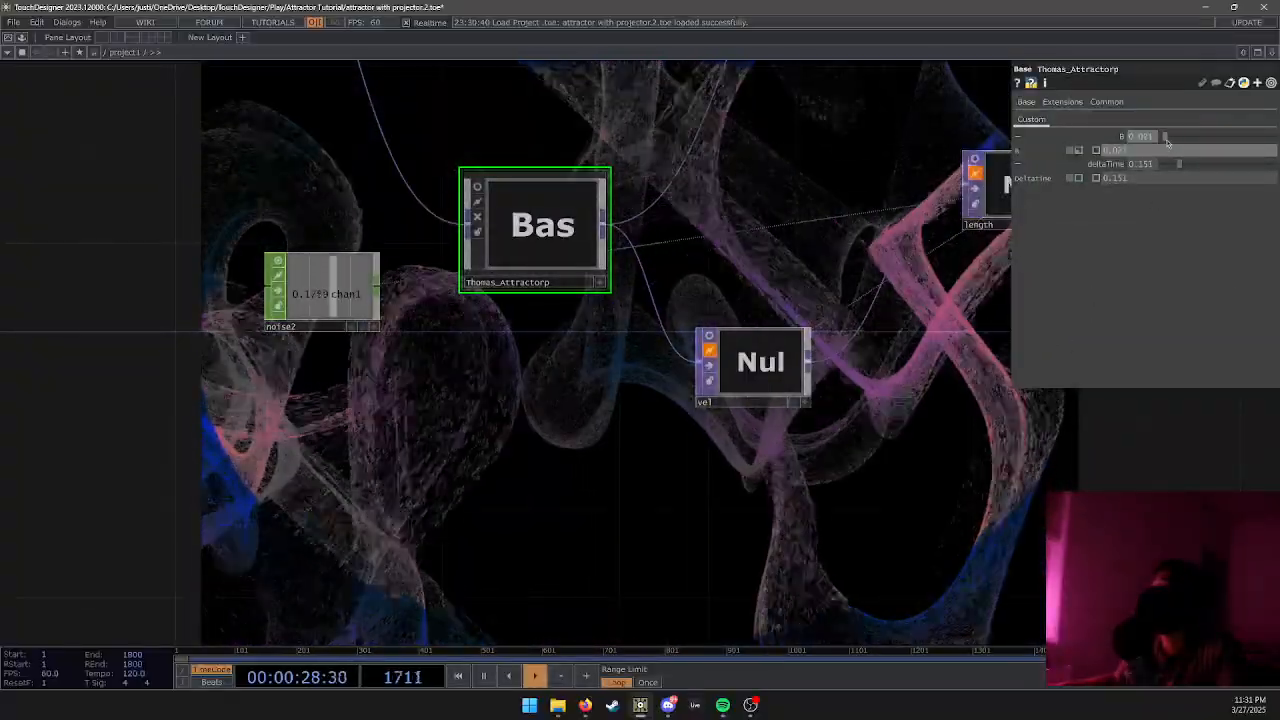
left_click_drag(1166, 142, 1190, 138)
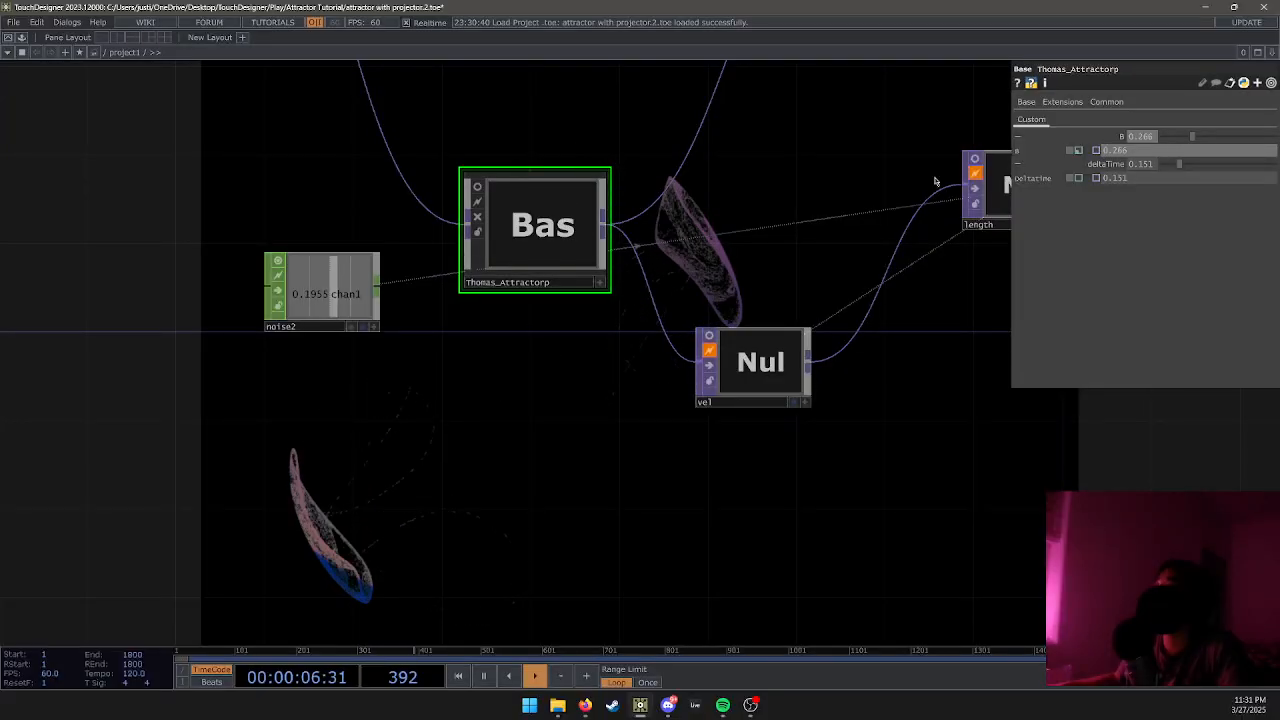
Look at the equations and operators inside the Thomas_Attractorp base, and return to the project network.
double_click(590, 234)
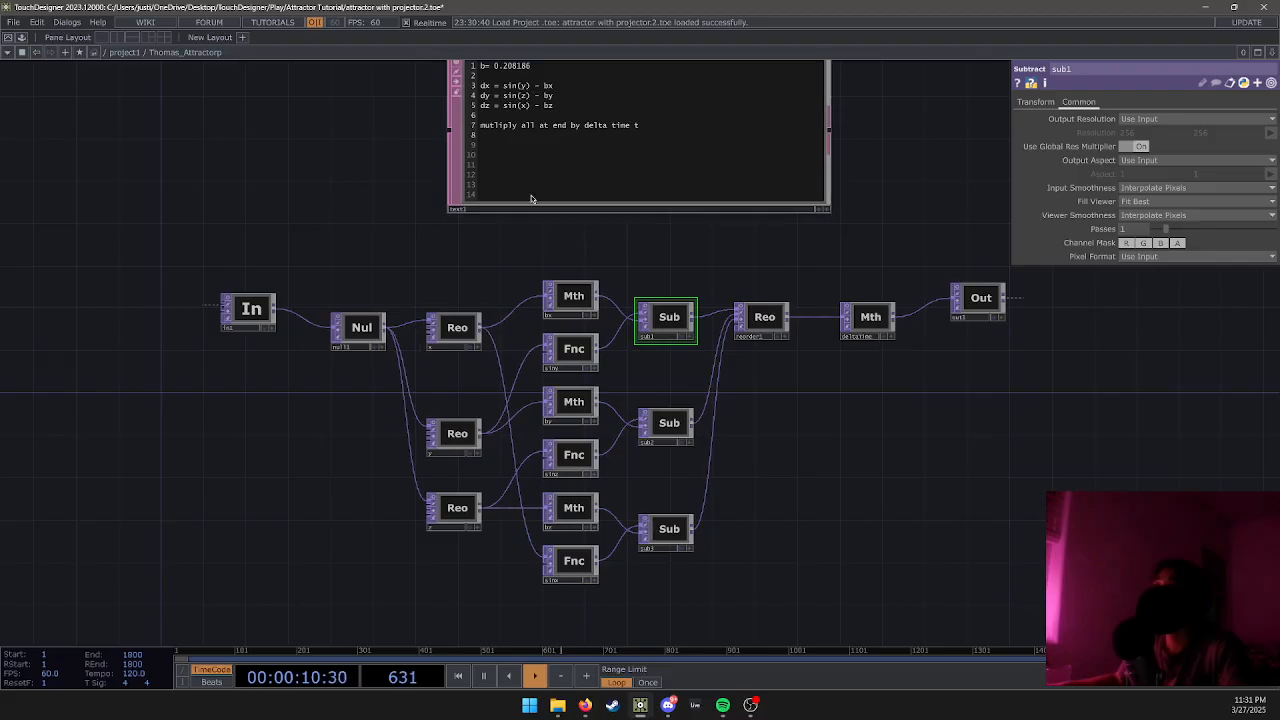
scroll(675, 293, "down", 6)
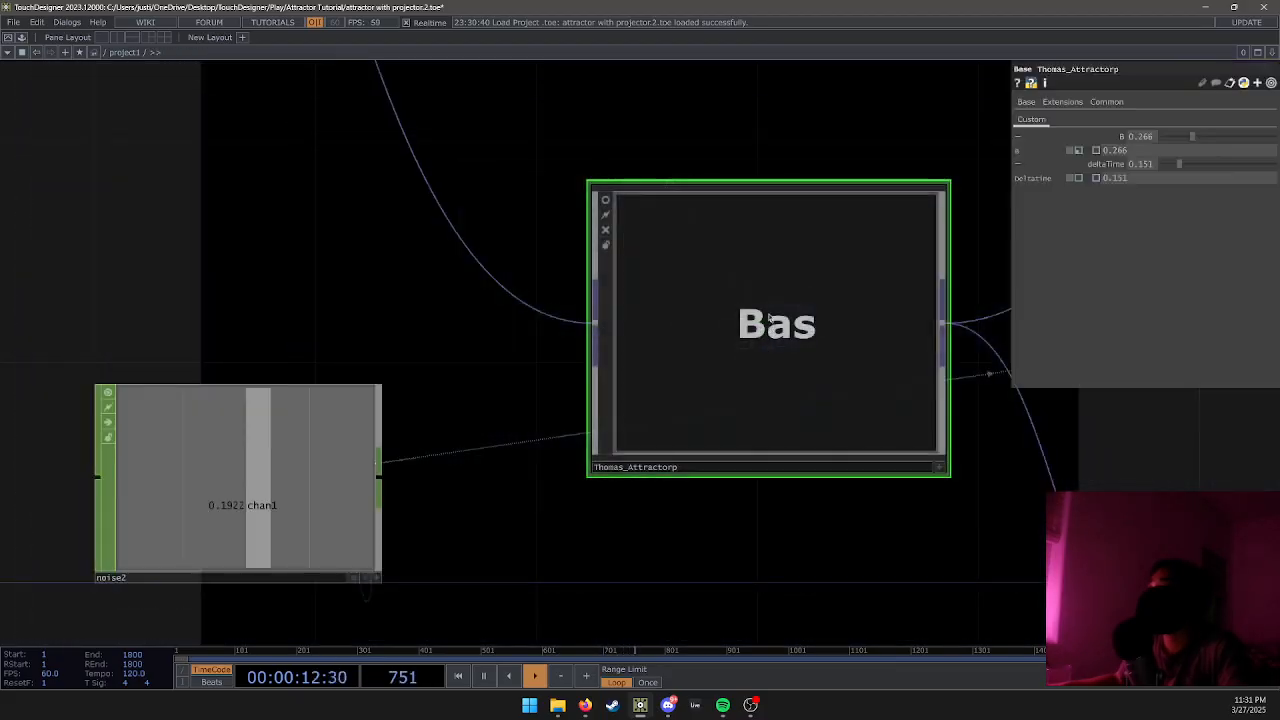
scroll(879, 325, "down", 3)
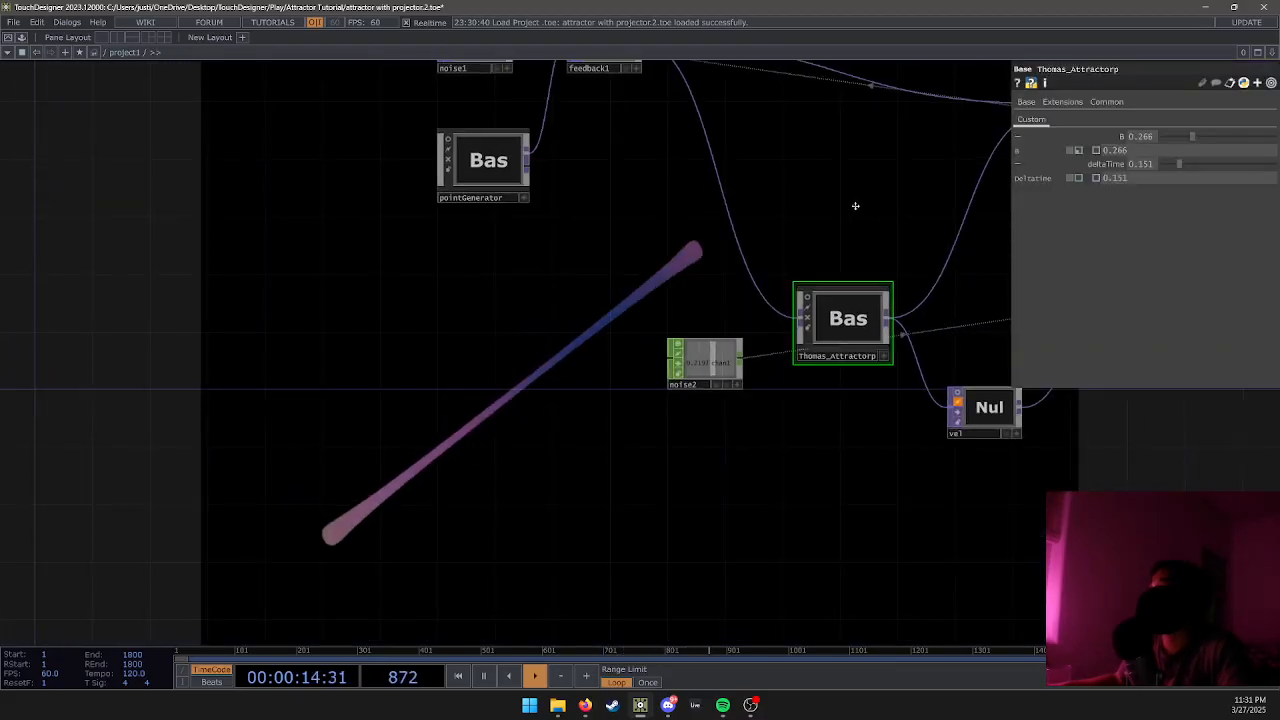
Try high and near-zero values for the Thomas_Attractorp base's B parameter, and settle on 0.173.
left_click_drag(855, 206, 797, 223)
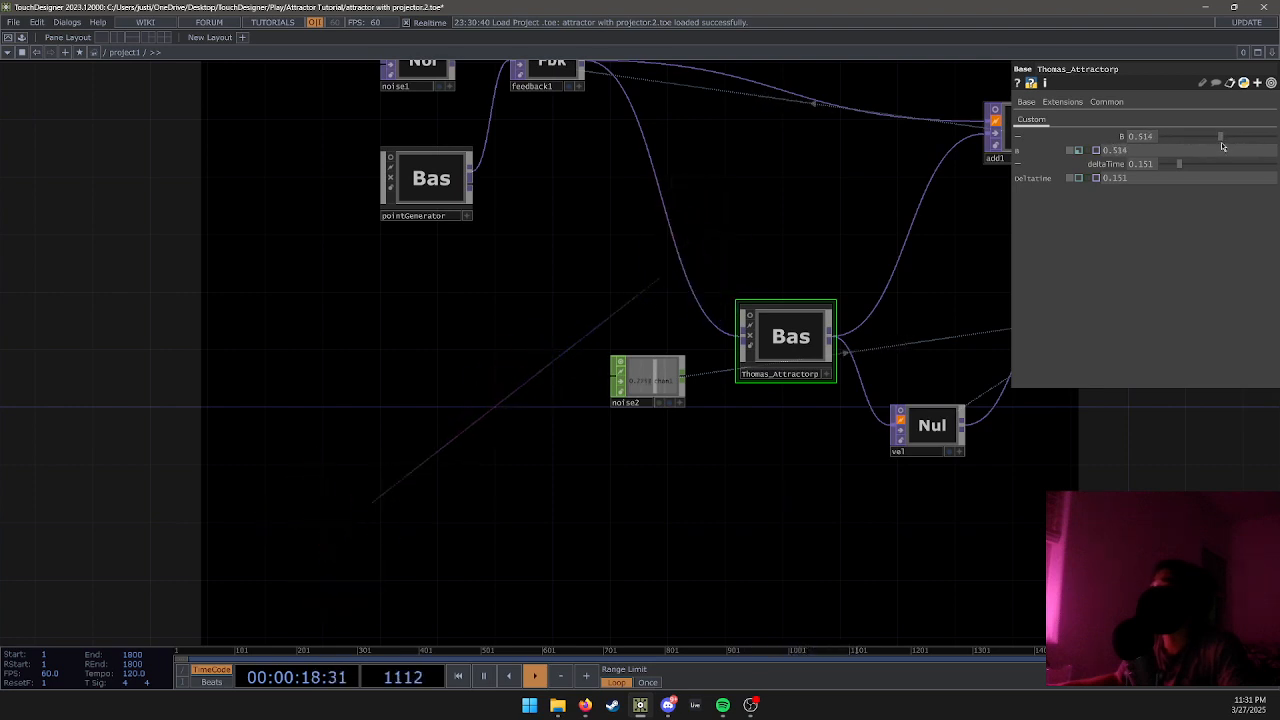
left_click_drag(1215, 137, 1166, 148)
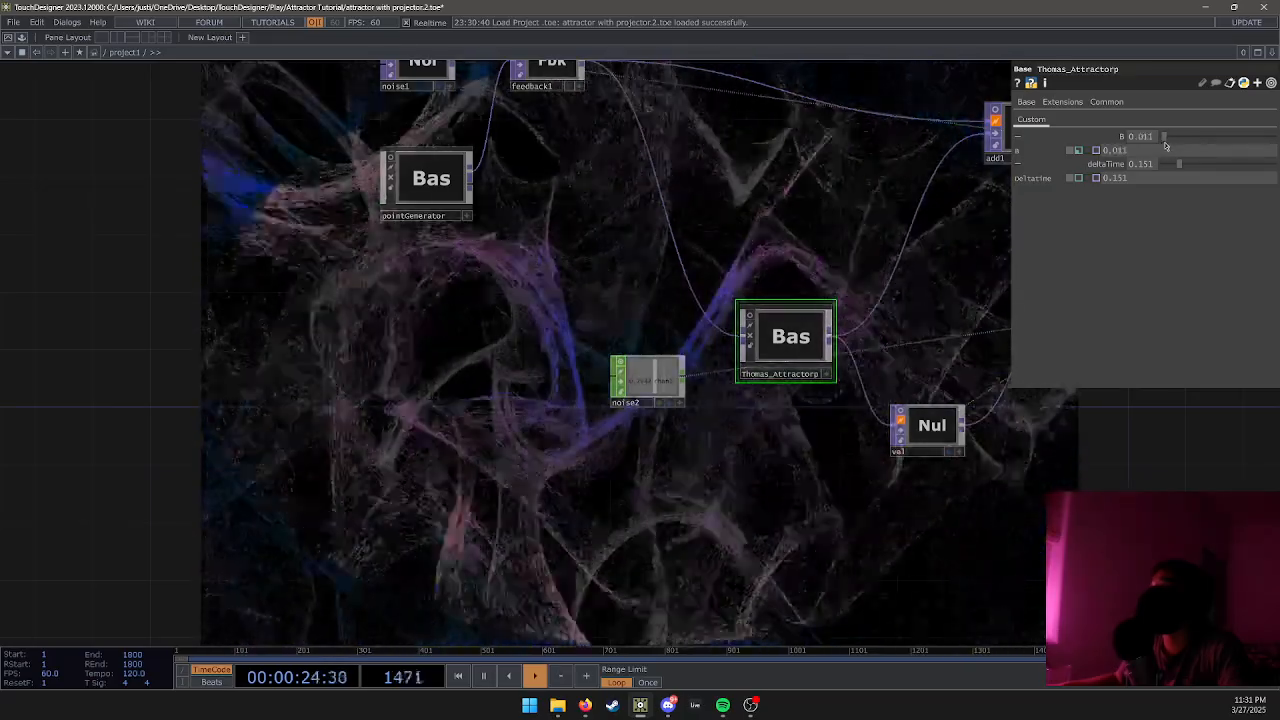
left_click_drag(810, 257, 739, 261)
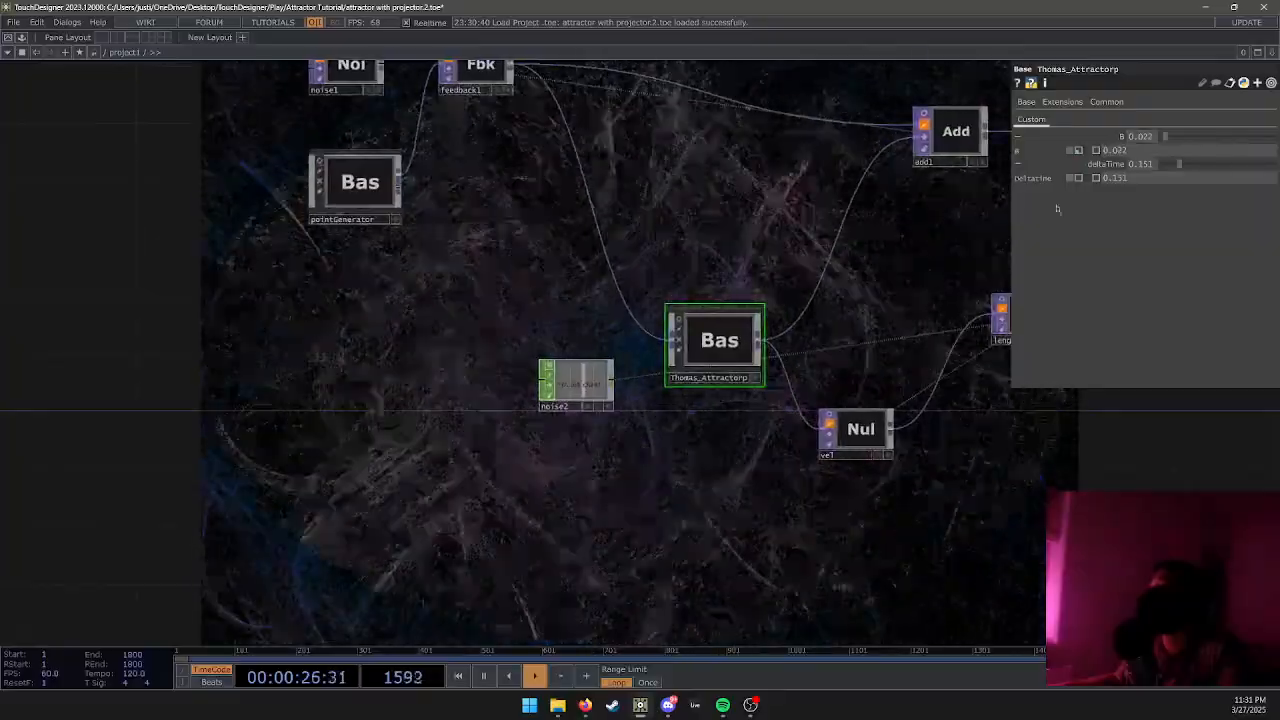
left_click_drag(1165, 140, 1186, 142)
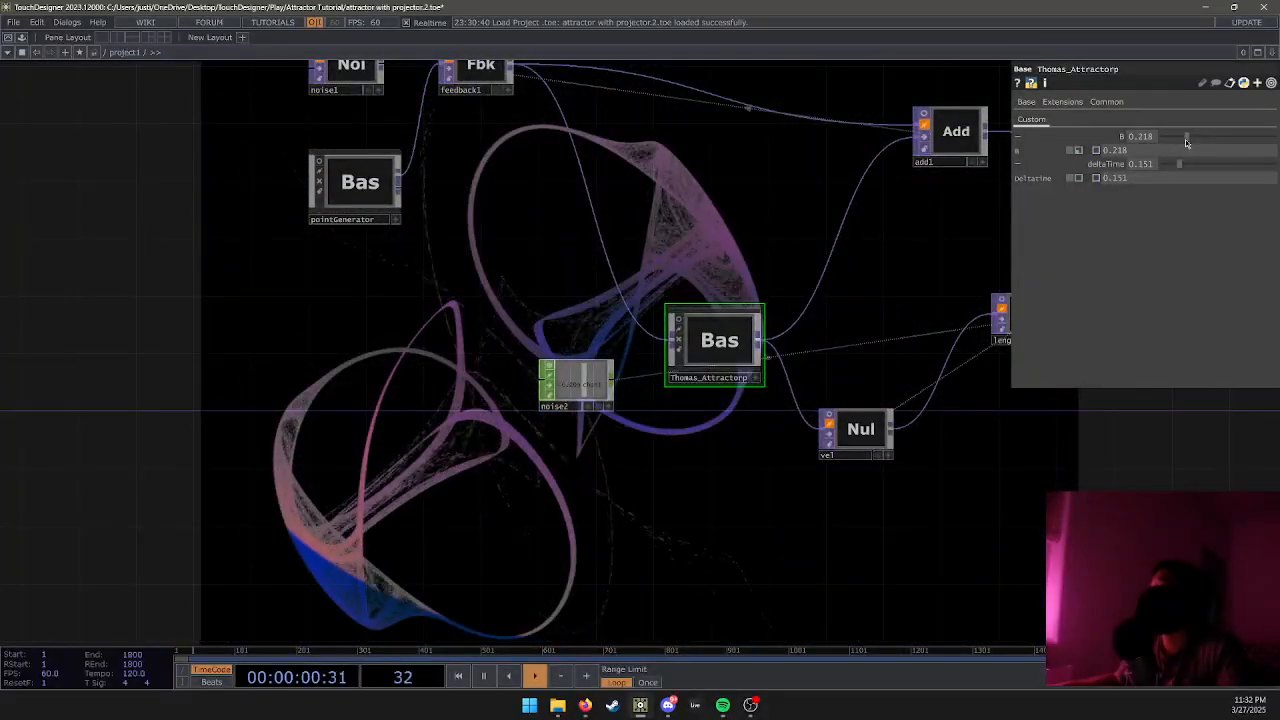
left_click_drag(1185, 139, 1180, 140)
Examine the attractor network from the add1 and length operators through geo1 to the cam1 camera.
left_click_drag(852, 258, 488, 371)
left_click_drag(677, 348, 534, 363)
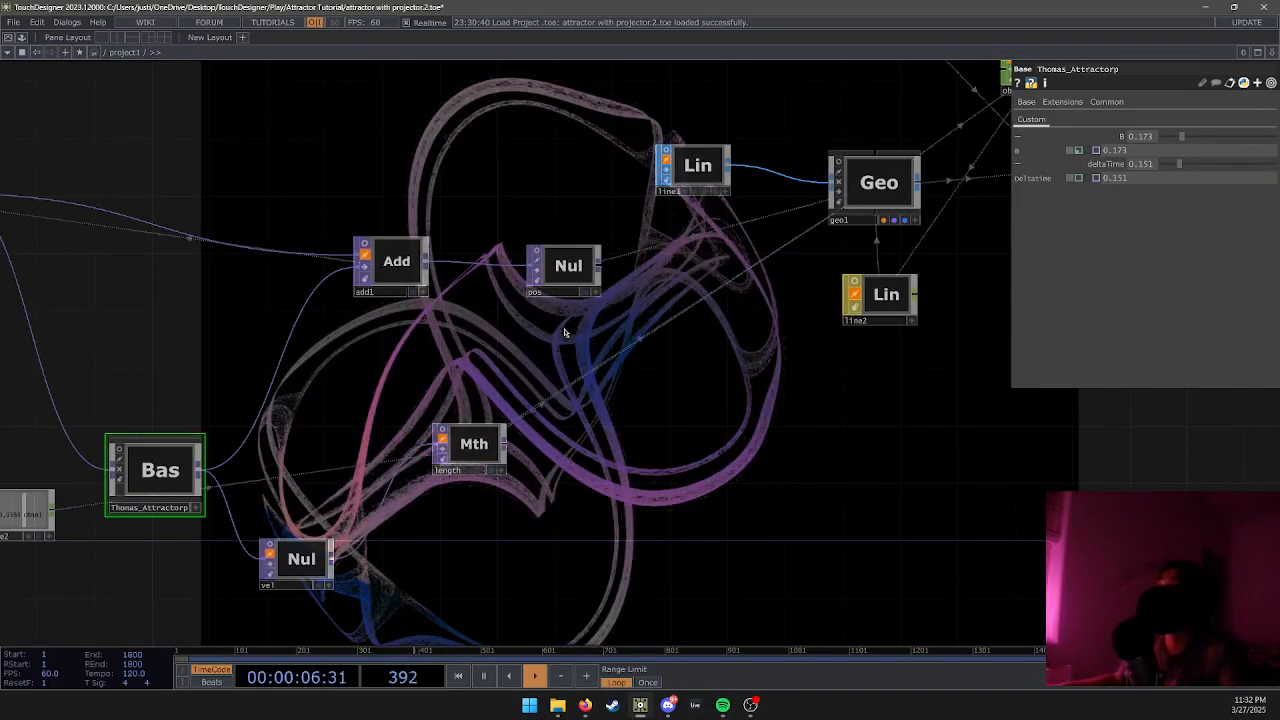
left_click_drag(548, 372, 556, 298)
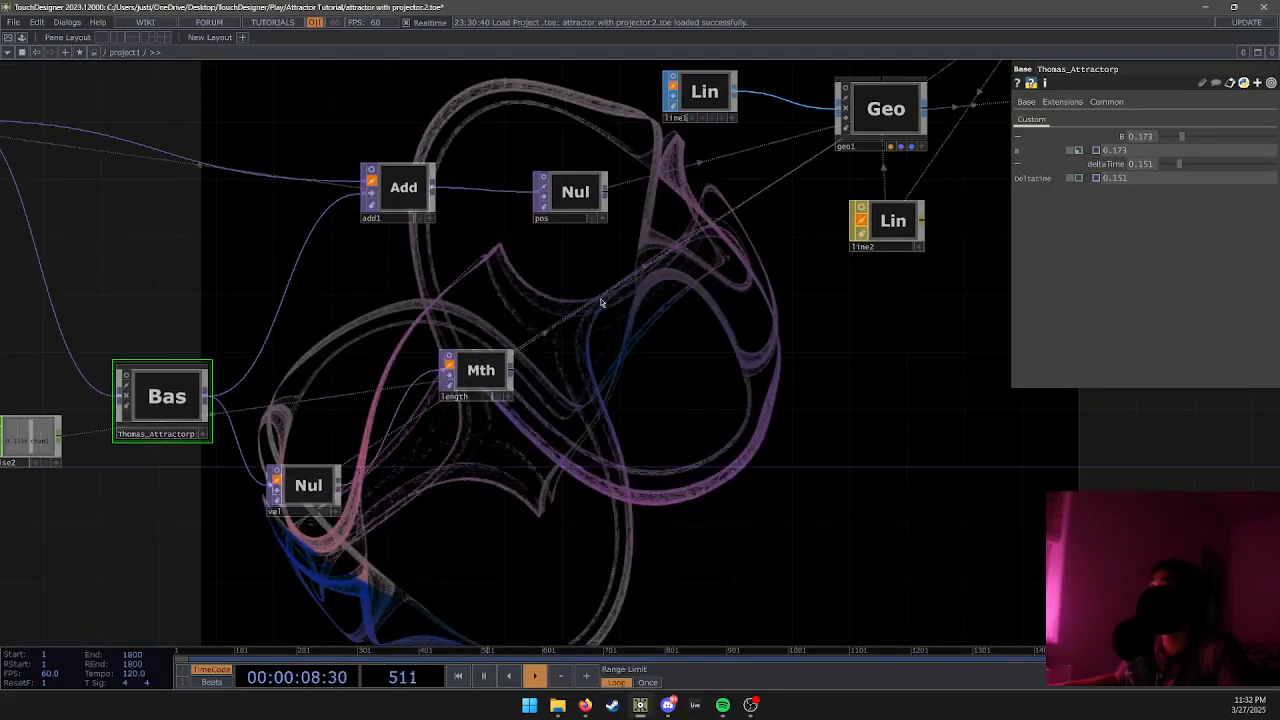
left_click_drag(691, 309, 502, 385)
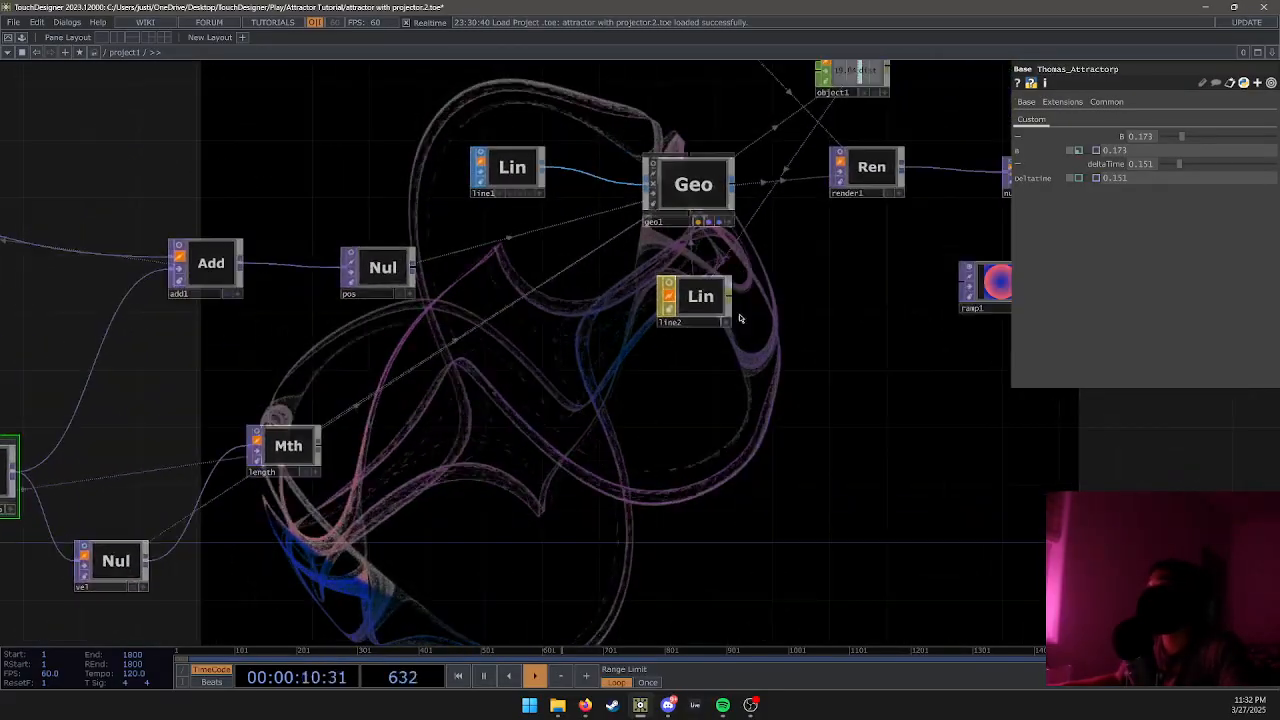
left_click_drag(740, 317, 330, 469)
left_click_drag(481, 186, 418, 337)
scroll(391, 250, "up", 8)
scroll(539, 371, "down", 4)
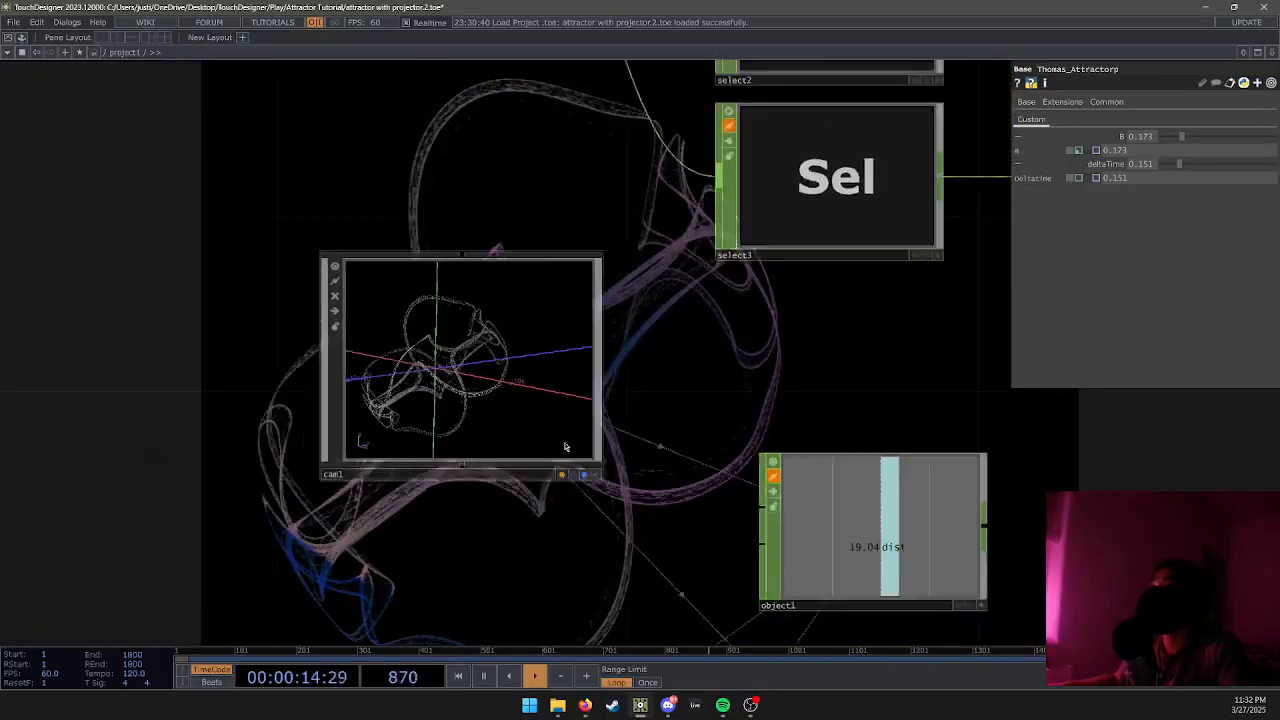
left_click_drag(680, 409, 477, 449)
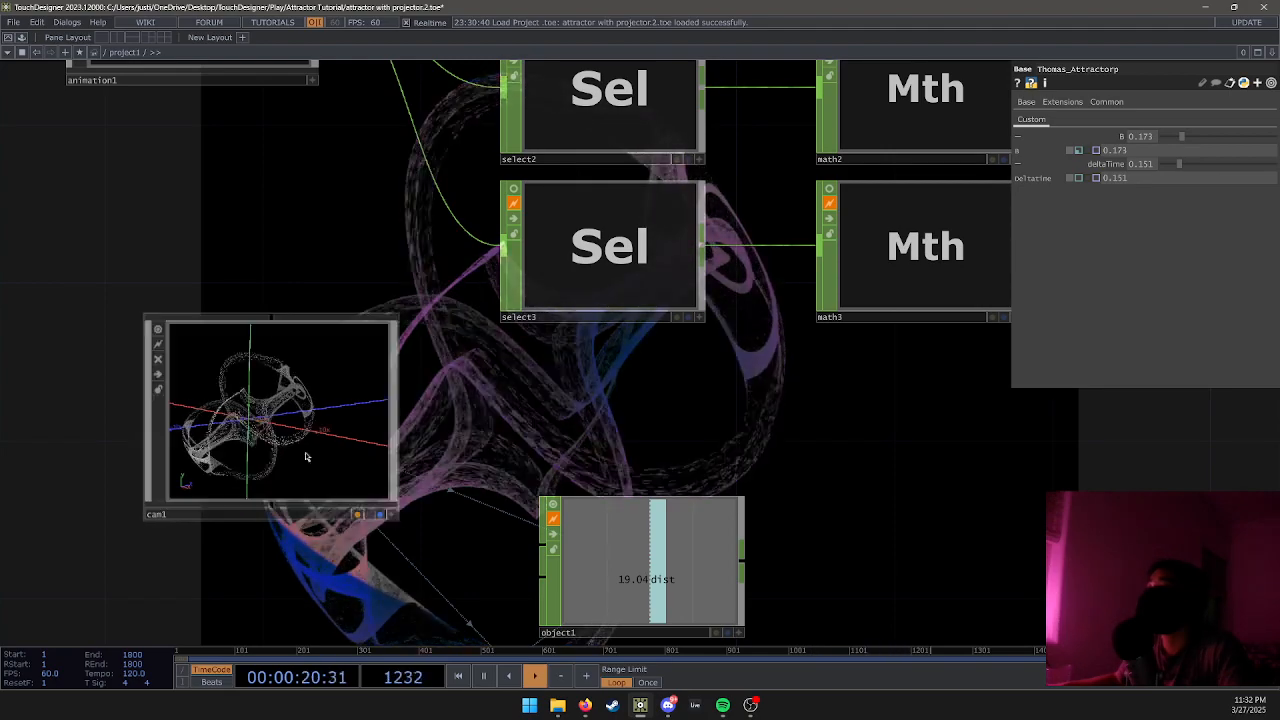
Move the cam1 node slightly closer to the select operators and pull its camera view back from the attractor.
left_click_drag(283, 461, 322, 425)
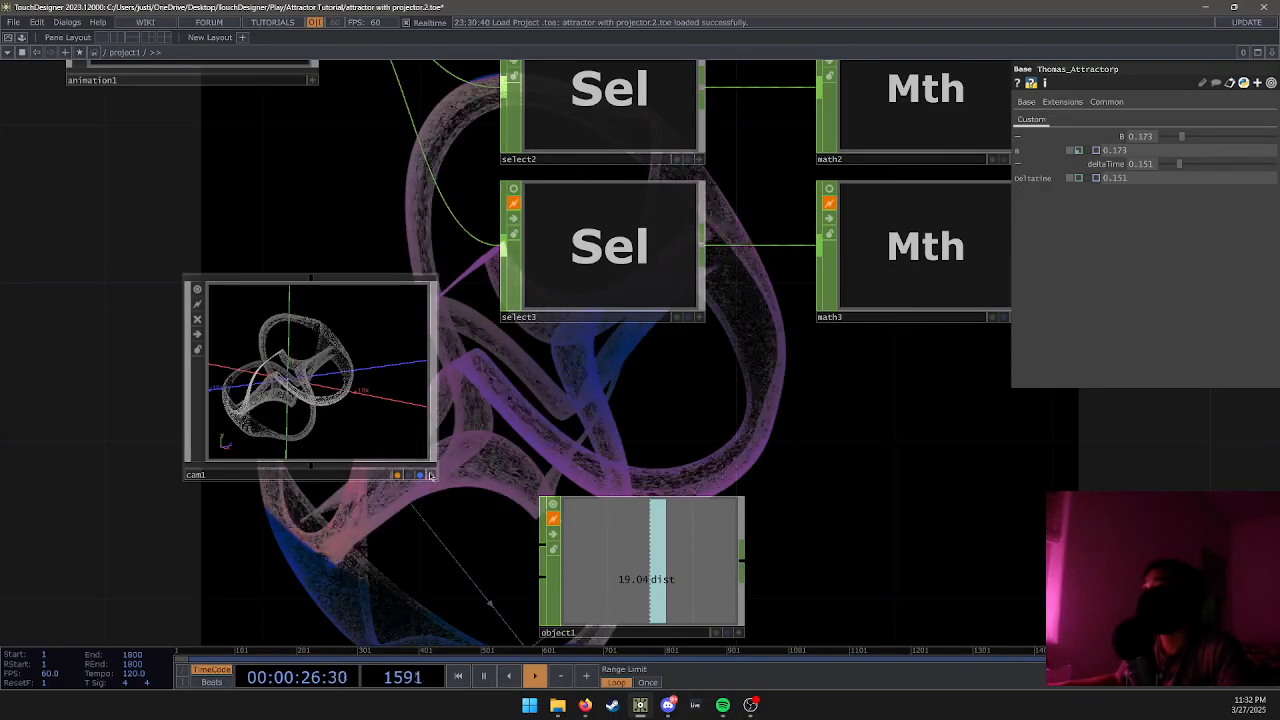
left_click(387, 431)
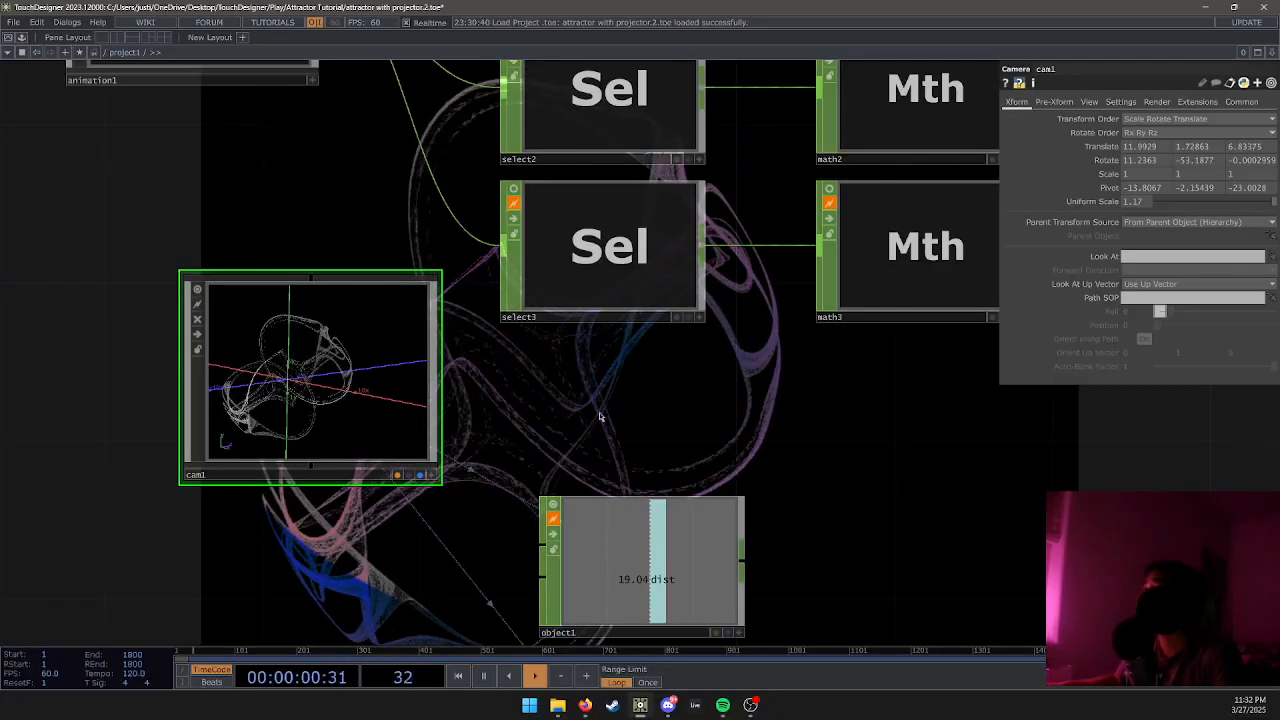
left_click(431, 475)
middle_click_drag(320, 372, 285, 423)
key("p")
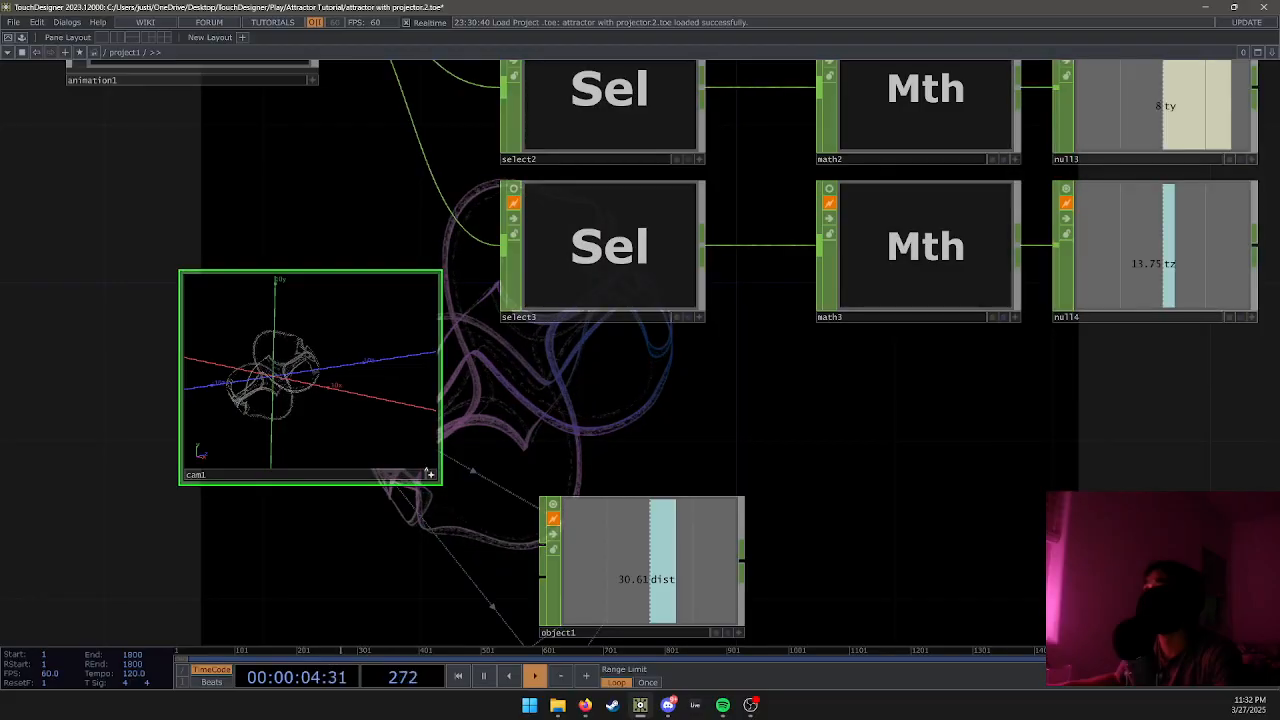
Load displaced noise tut.22.toe from the Play folder without saving the attractor project.
left_click_drag(604, 398, 430, 421)
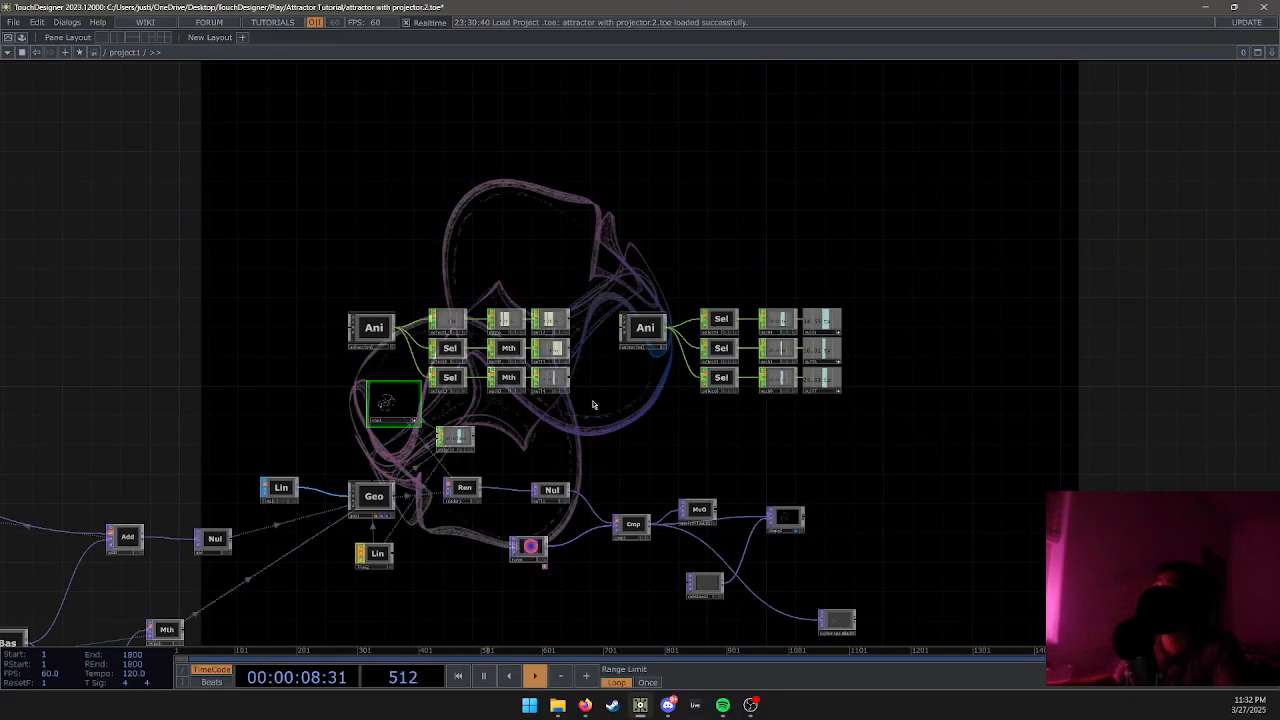
left_click_drag(630, 423, 626, 263)
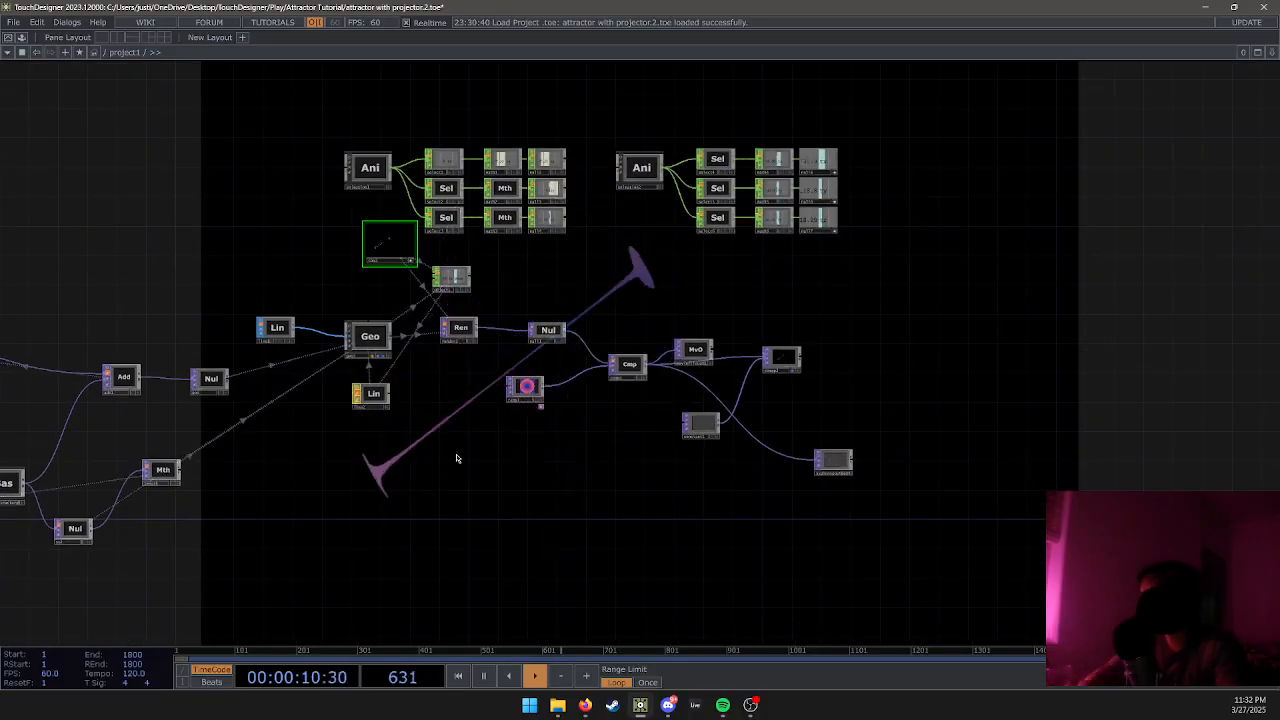
key("ctrl+o")
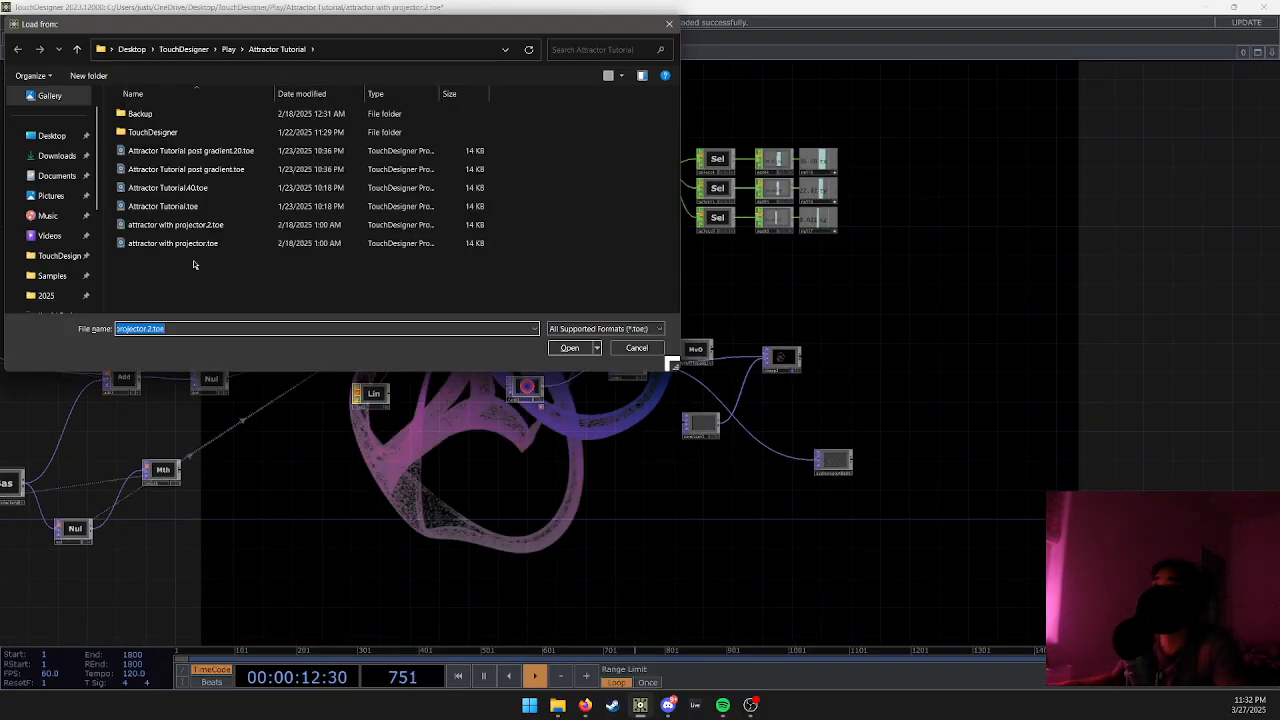
left_click(202, 268)
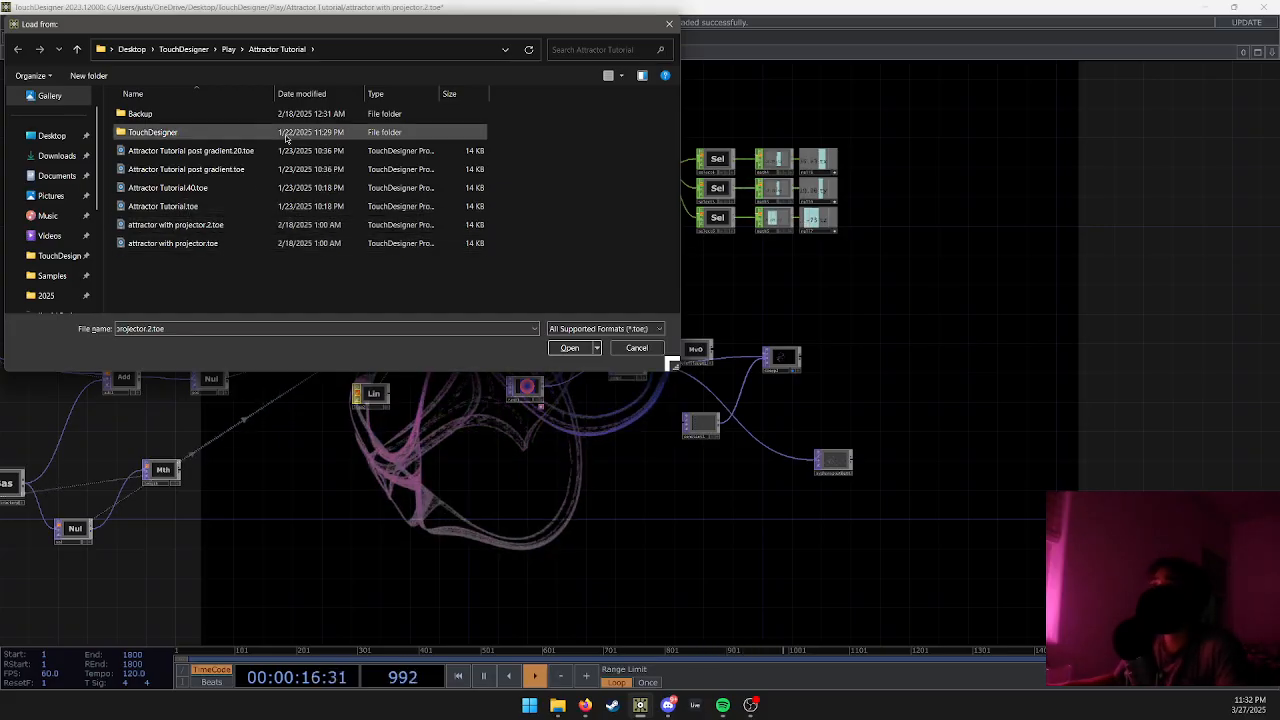
left_click(228, 49)
scroll(280, 160, "down", 3)
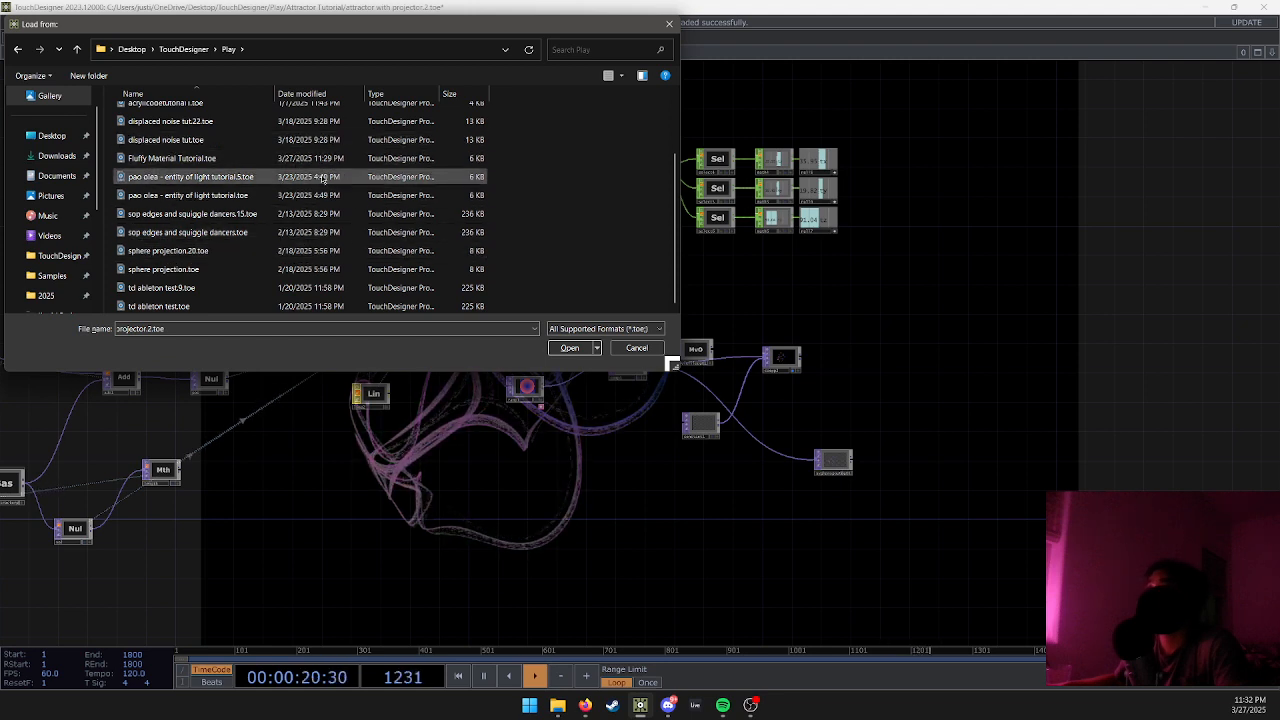
scroll(271, 198, "up", 3)
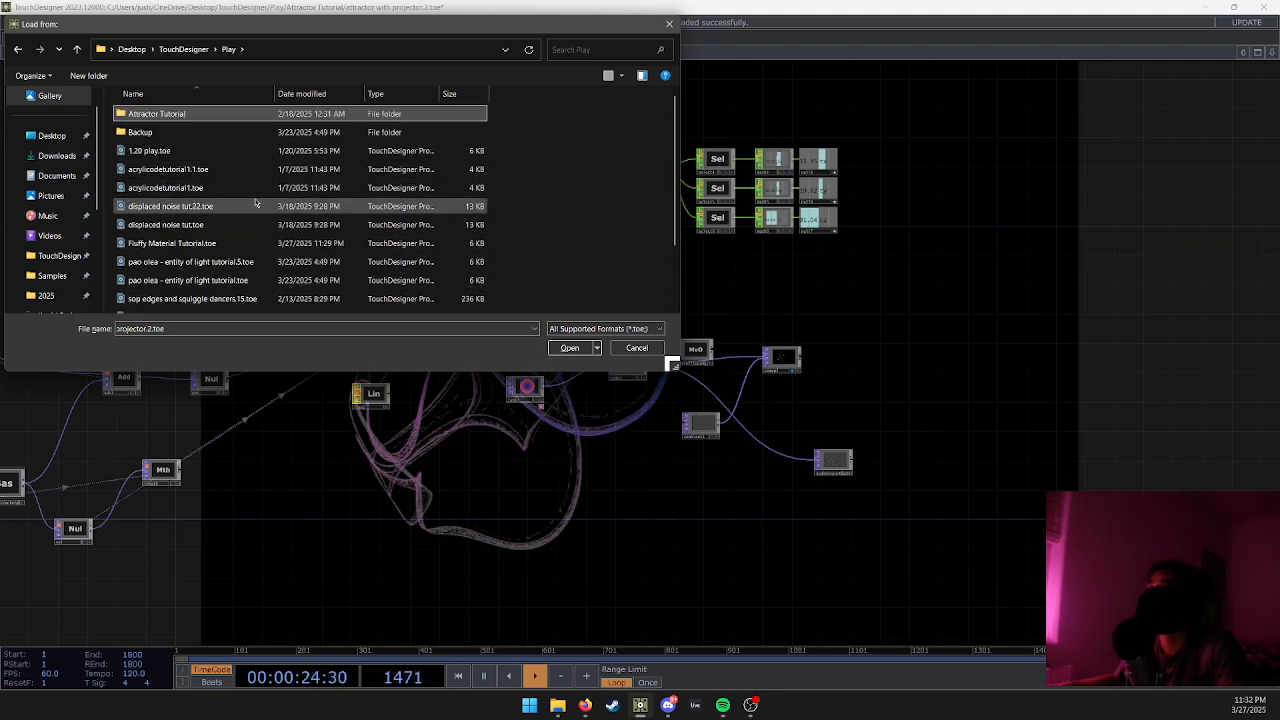
double_click(249, 230)
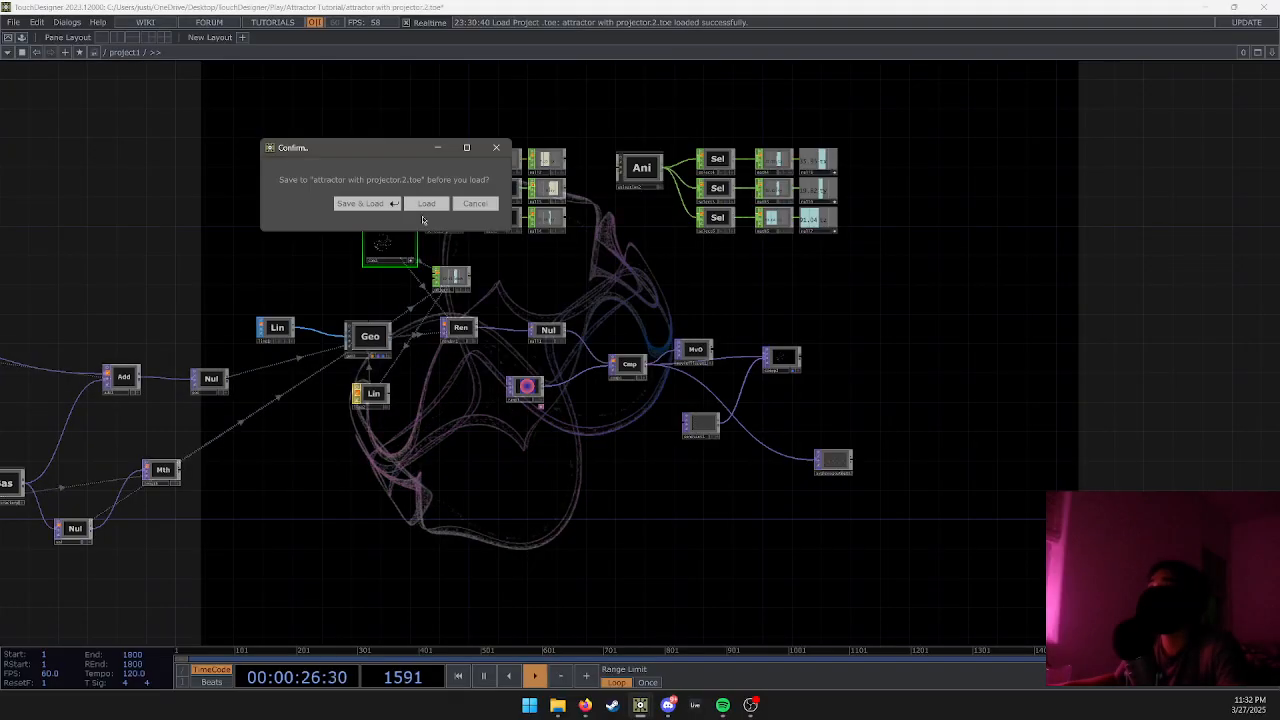
left_click(424, 205)
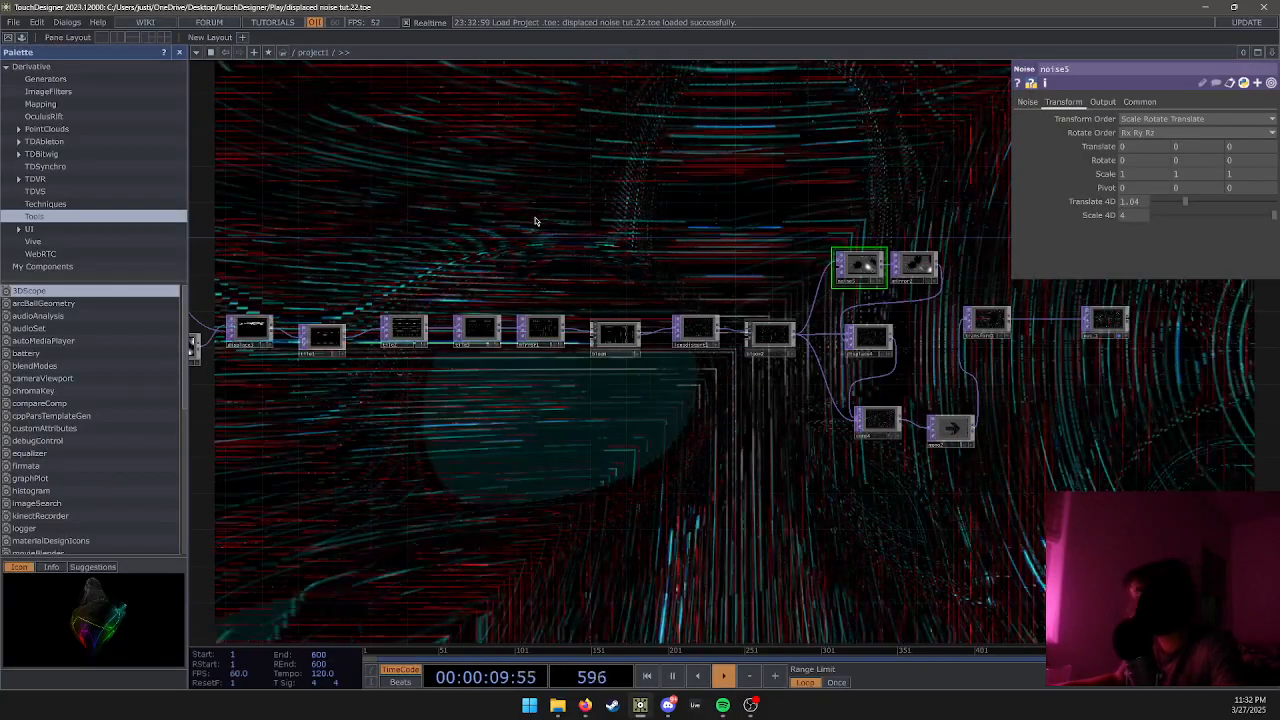
Examine the displaced noise network's output chain back to the tile operators, and inspect the tile3 settings.
scroll(571, 409, "down", 8)
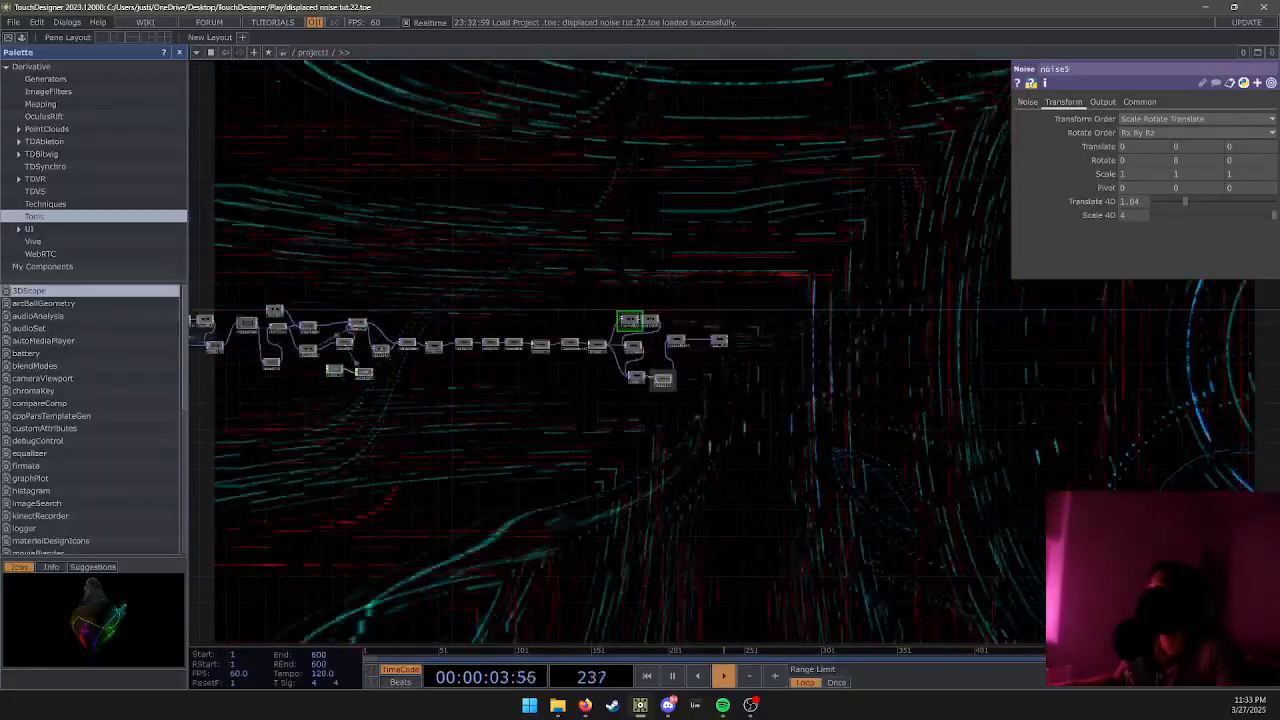
scroll(702, 402, "up", 10)
scroll(602, 376, "down", 3)
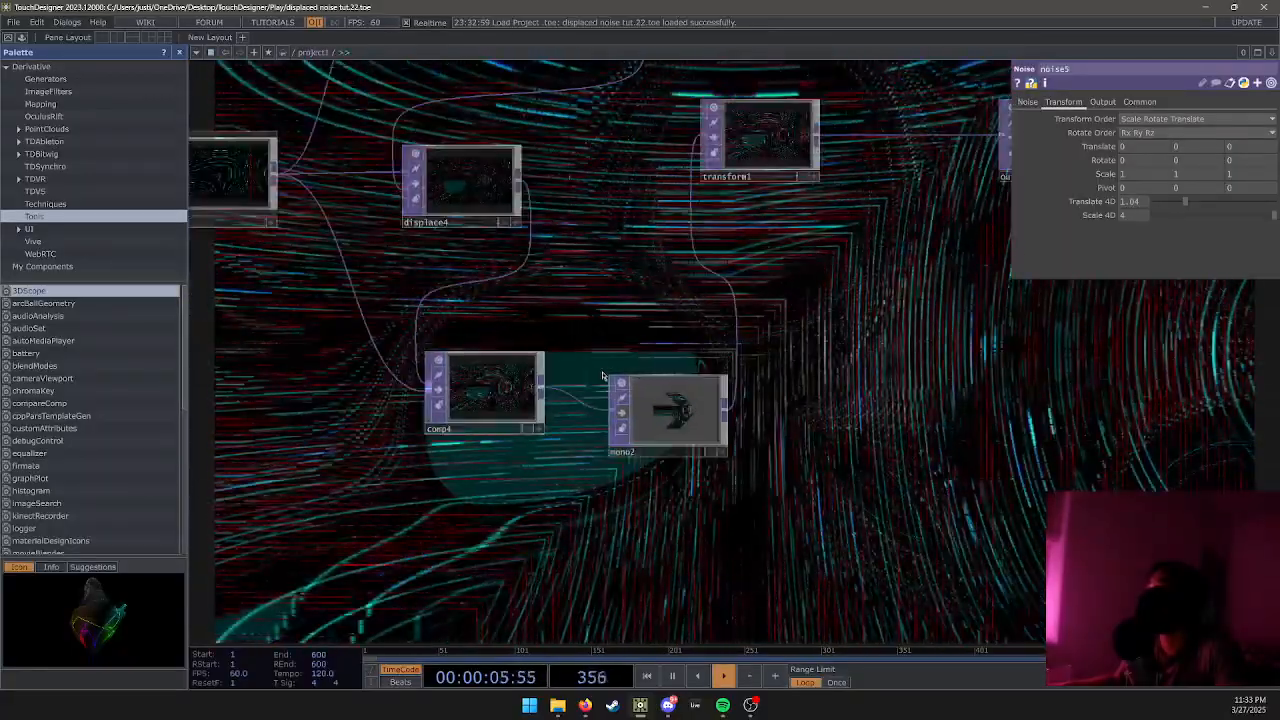
middle_click_drag(760, 371, 533, 444)
scroll(533, 444, "down", 3)
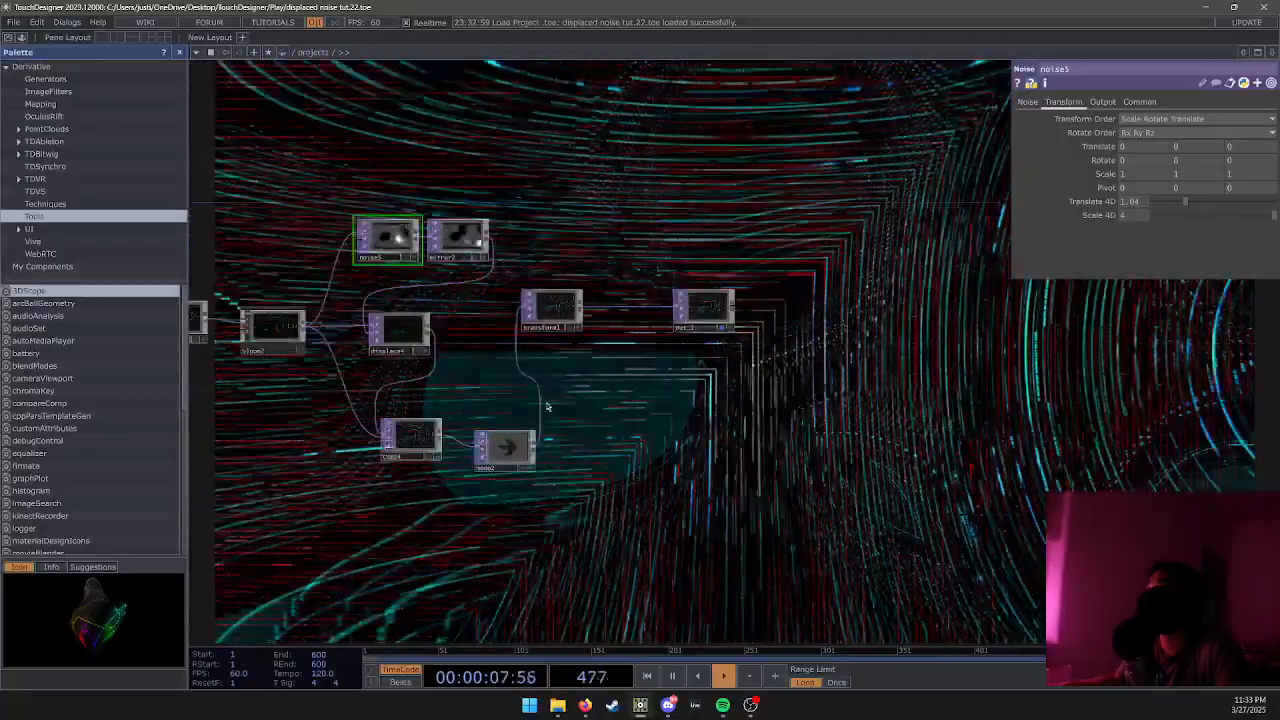
middle_click_drag(355, 412, 436, 418)
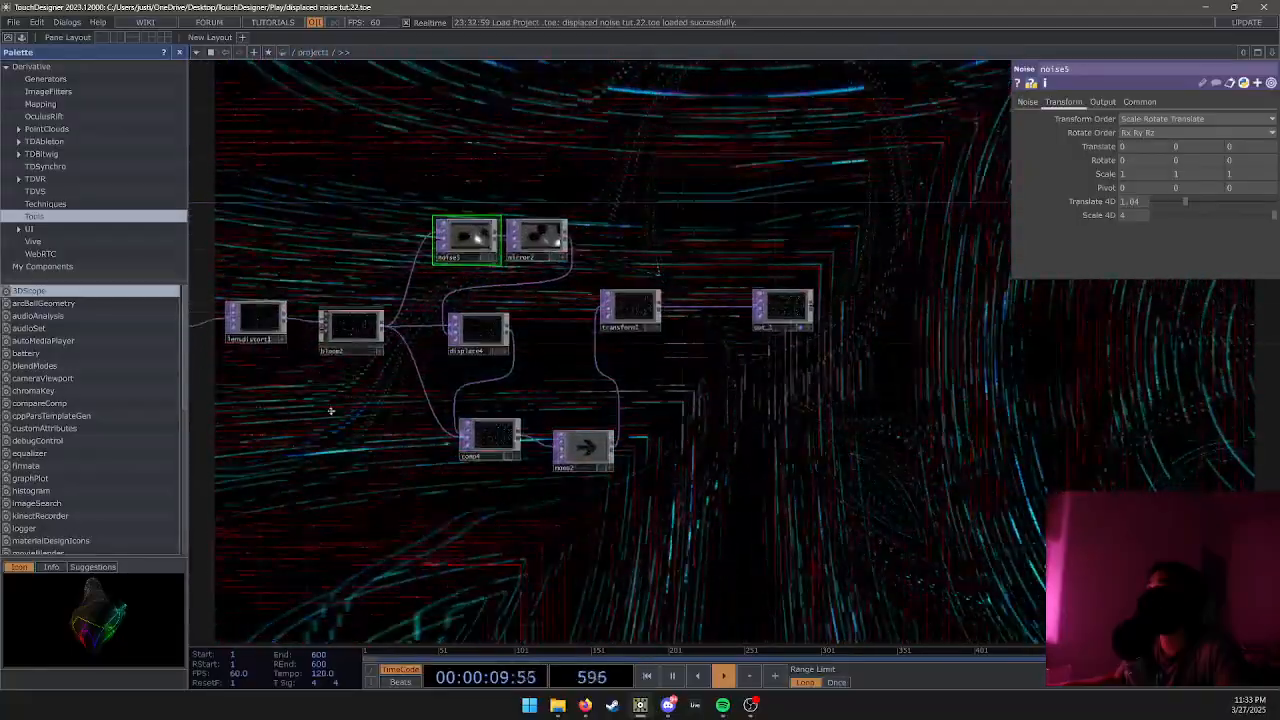
left_click_drag(203, 389, 440, 429)
left_click_drag(343, 436, 466, 407)
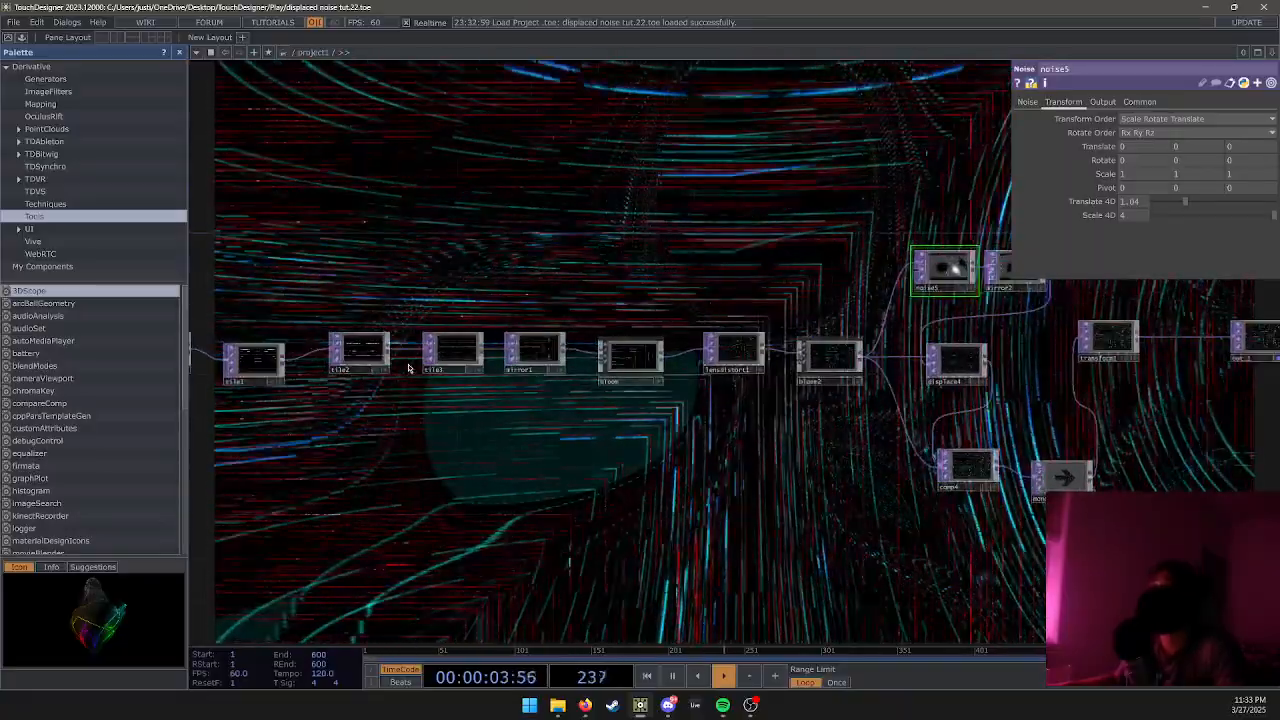
scroll(533, 376, "up", 5)
left_click(533, 376)
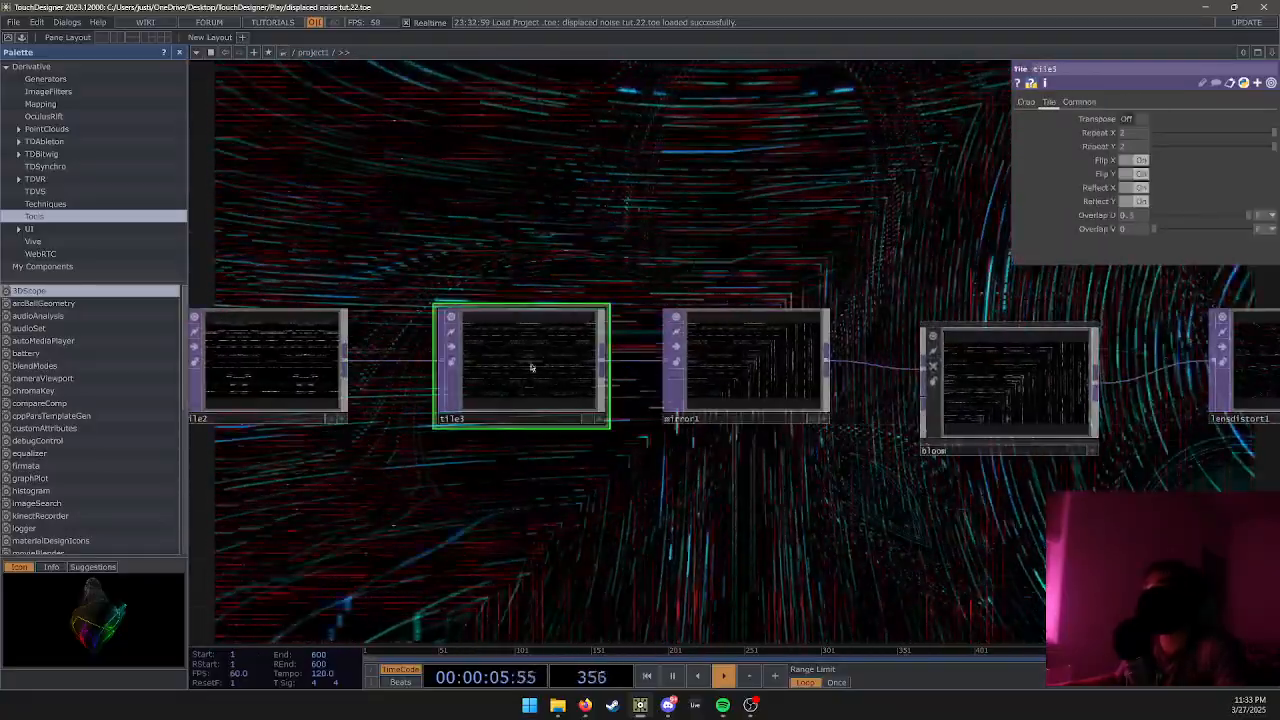
Follow the chain from mirror1 past bloom2 and bypass the displace4 operator.
left_click_drag(906, 519, 525, 477)
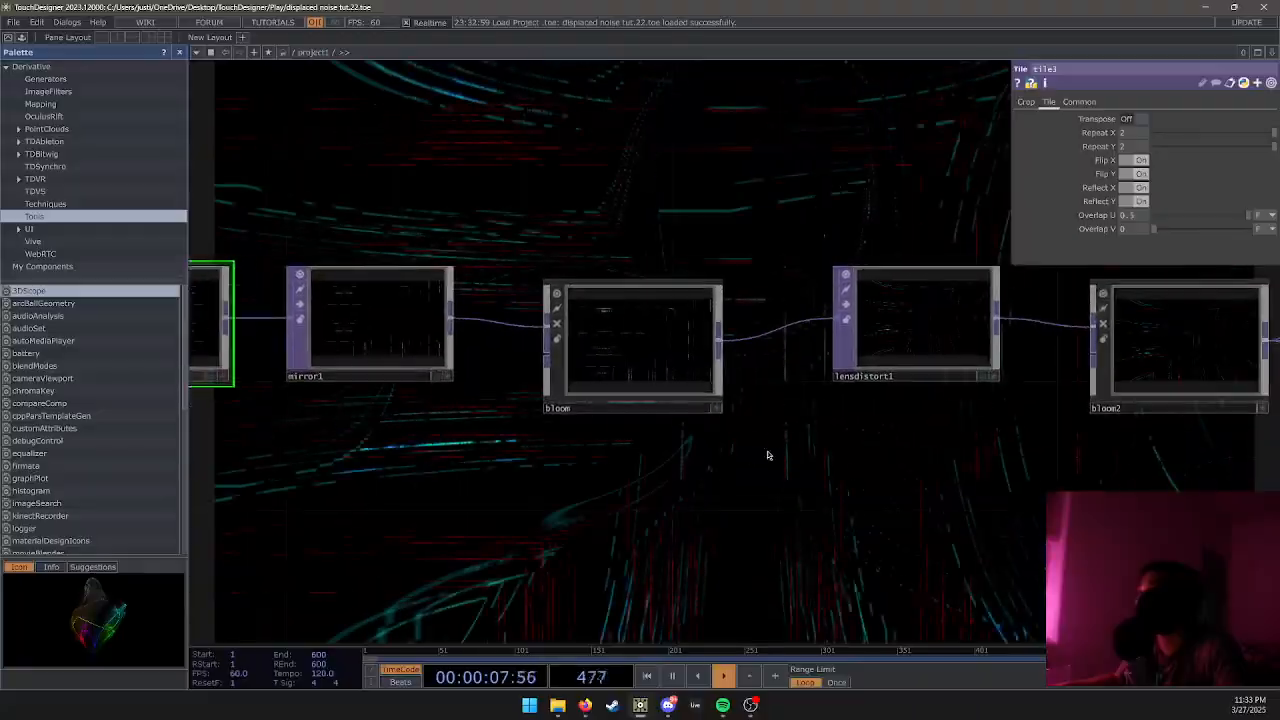
left_click_drag(922, 463, 654, 483)
left_click_drag(768, 482, 469, 473)
left_click_drag(716, 490, 643, 488)
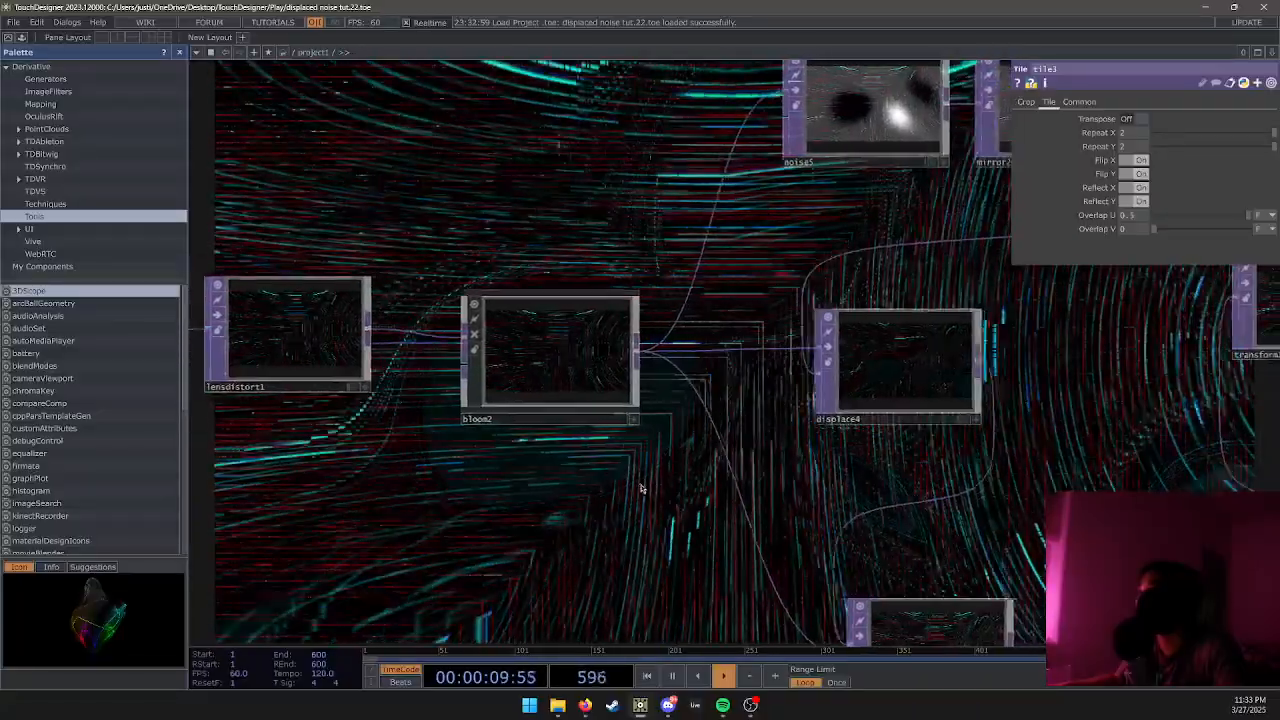
left_click(577, 363)
left_click(849, 367)
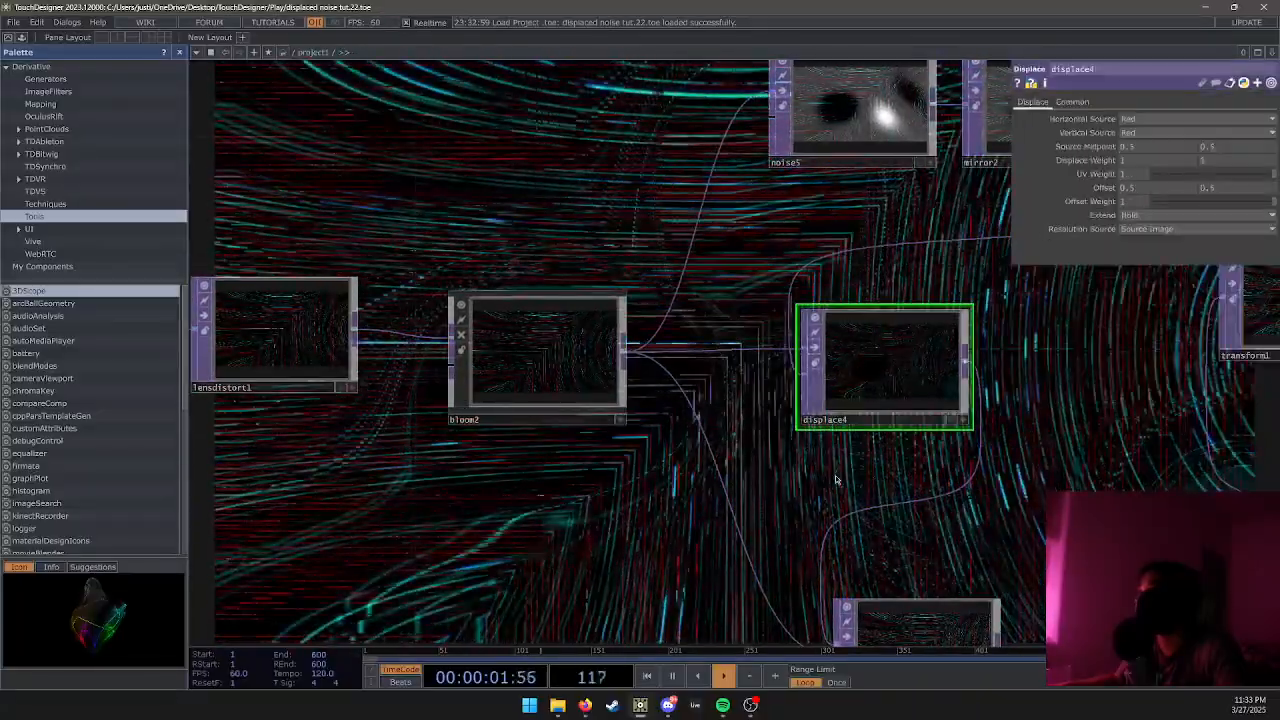
left_click_drag(818, 357, 648, 345)
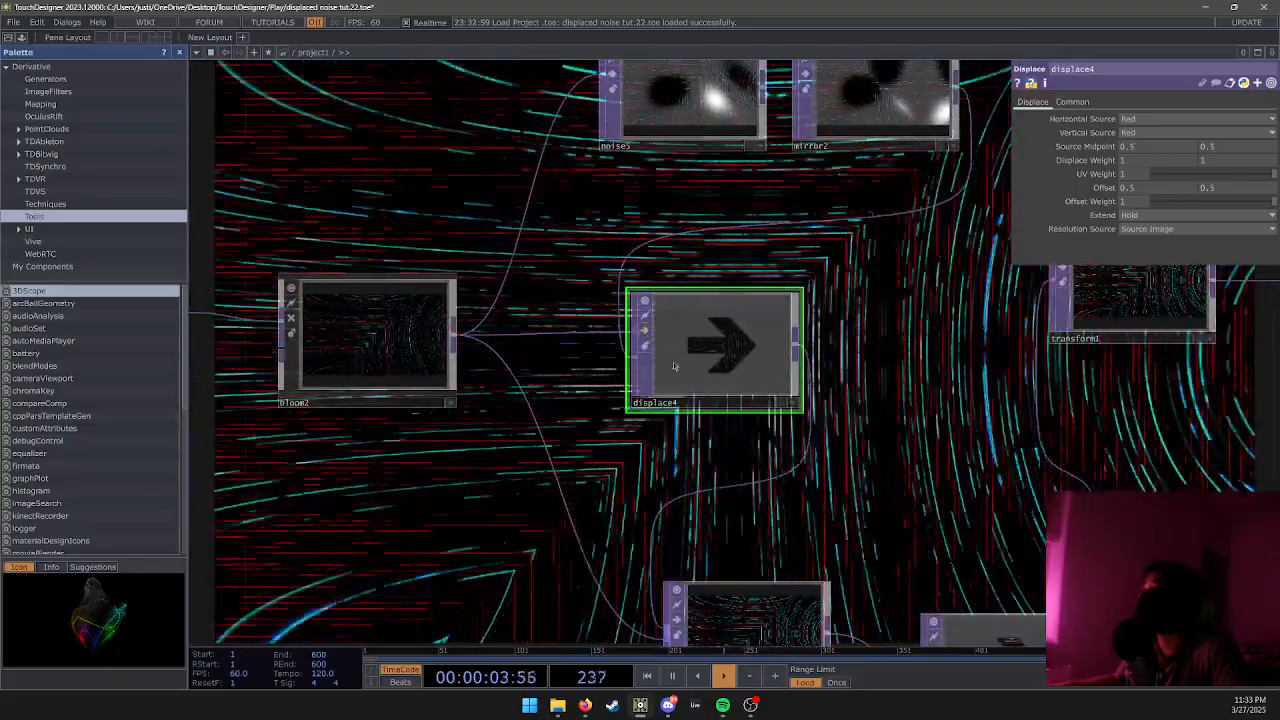
Examine the displaced noise network from its output end back to the source noise, and inspect the displace1 and rgbaDelay settings.
left_click_drag(800, 460, 465, 412)
scroll(685, 406, "down", 3)
scroll(803, 354, "down", 5)
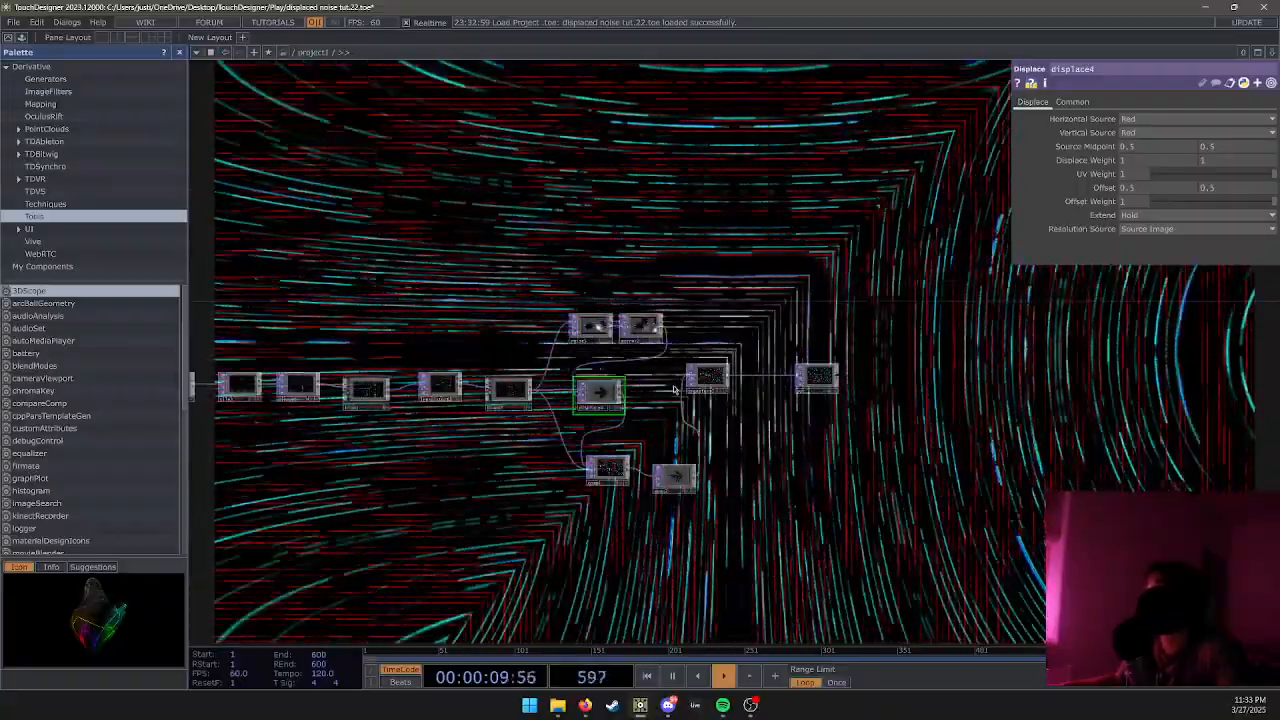
left_click_drag(269, 469, 688, 608)
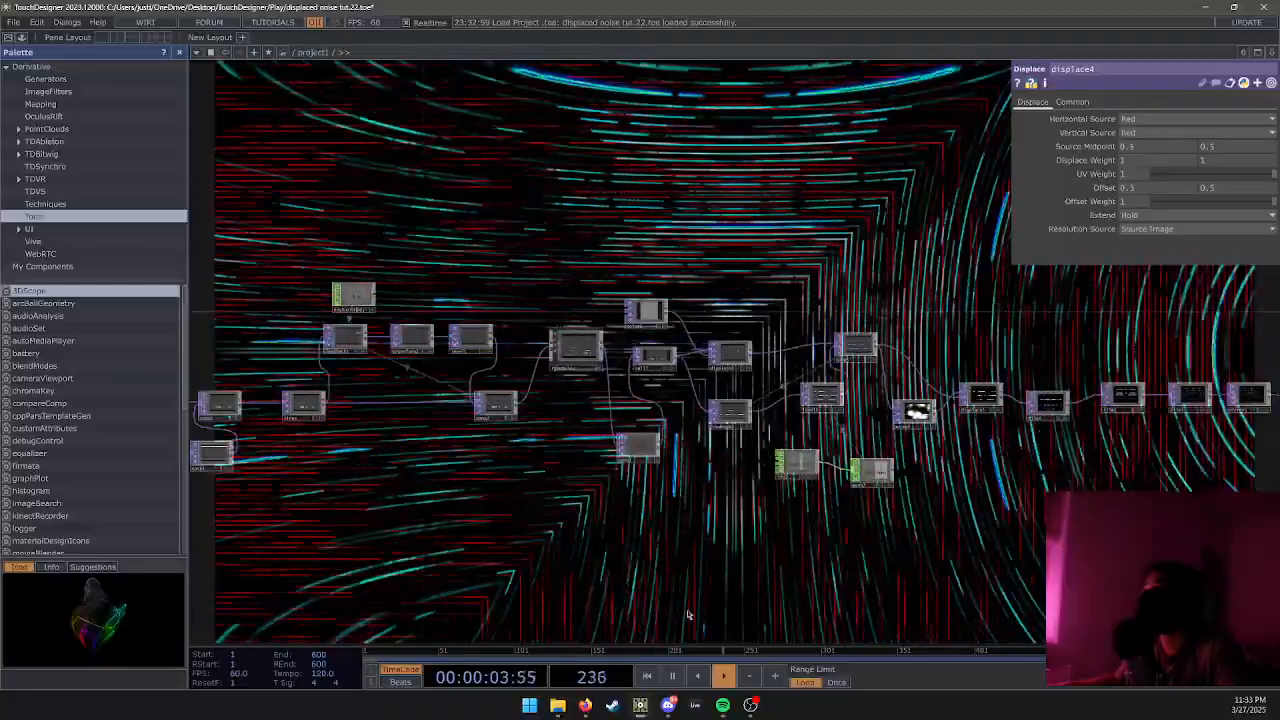
mouse_move(720, 652)
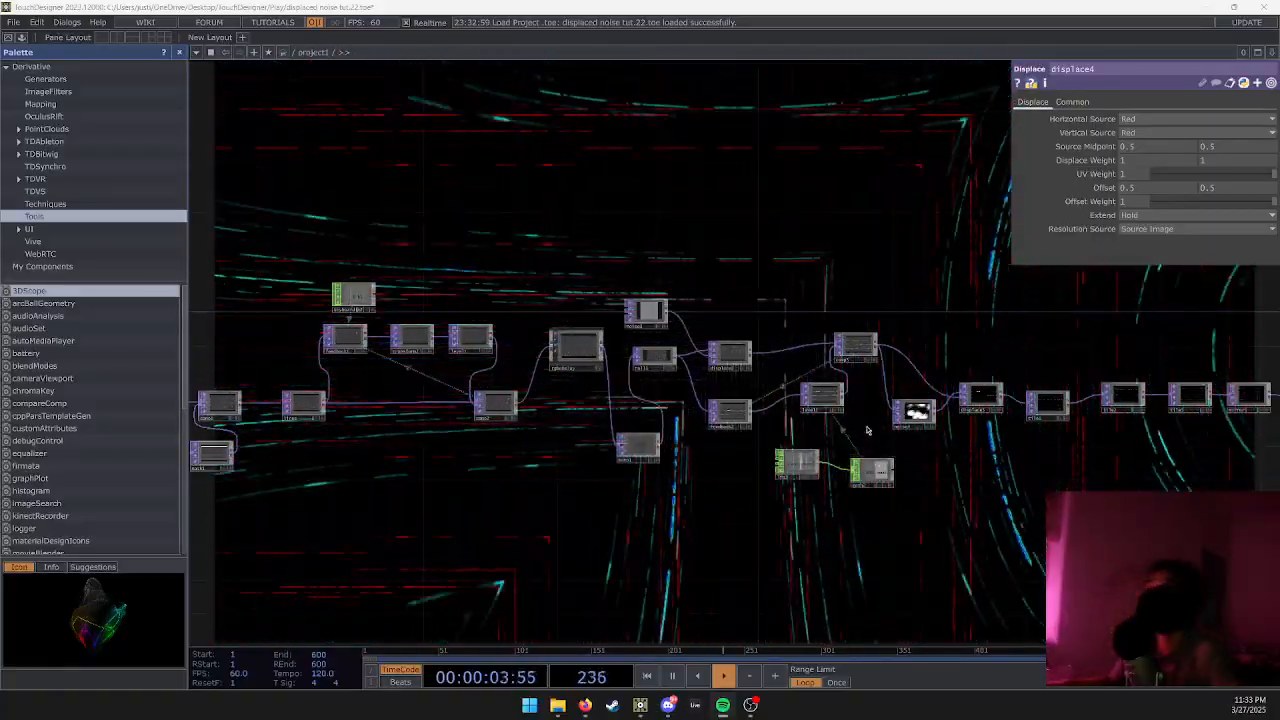
left_click_drag(505, 478, 613, 441)
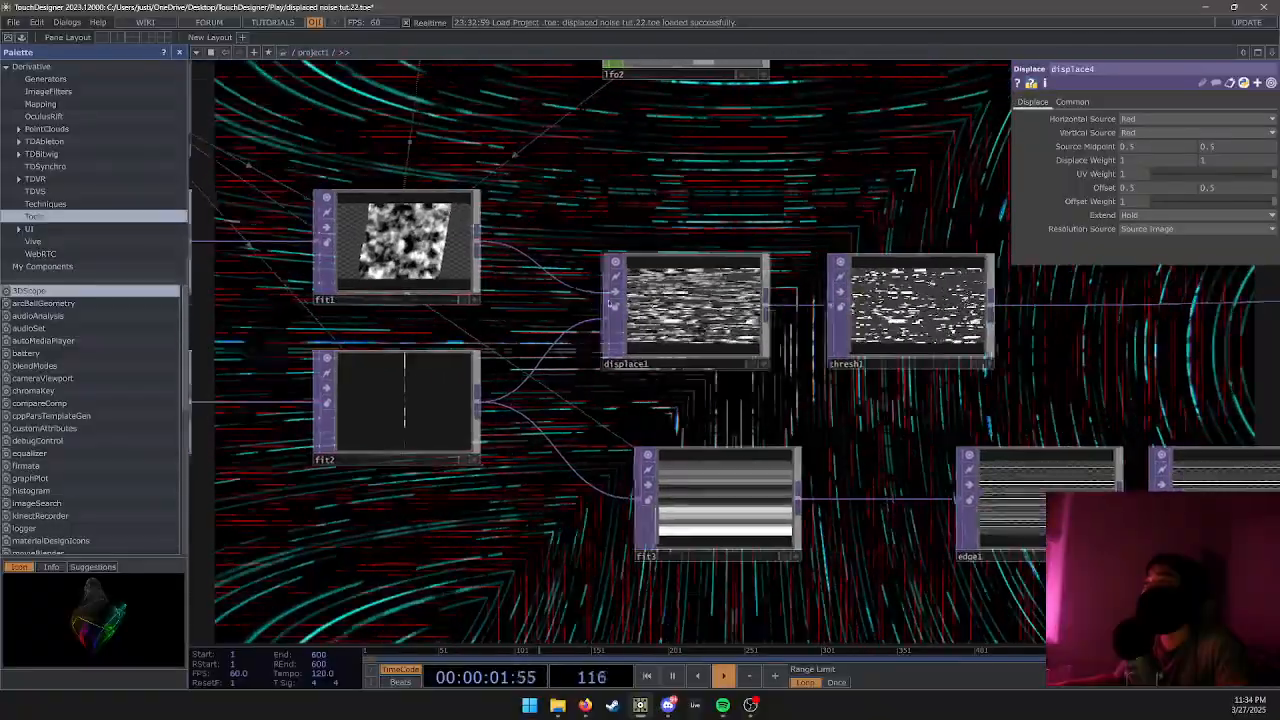
left_click(671, 303)
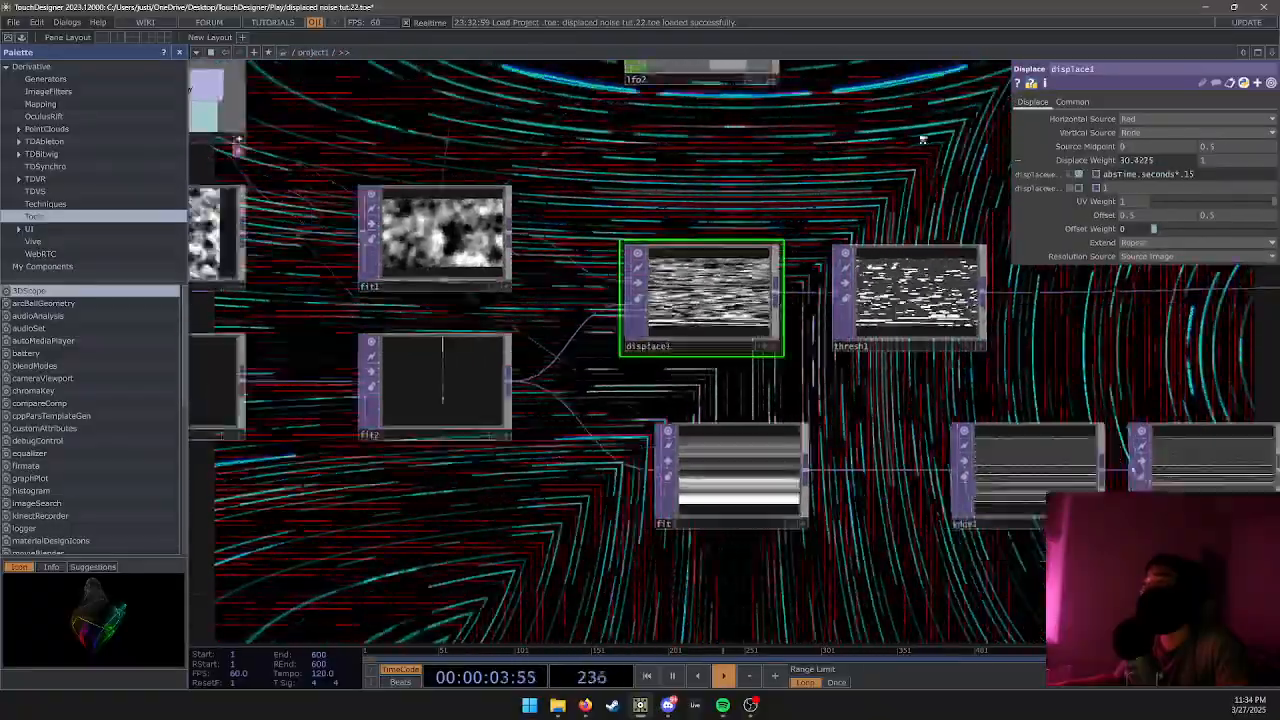
left_click_drag(943, 388, 821, 380)
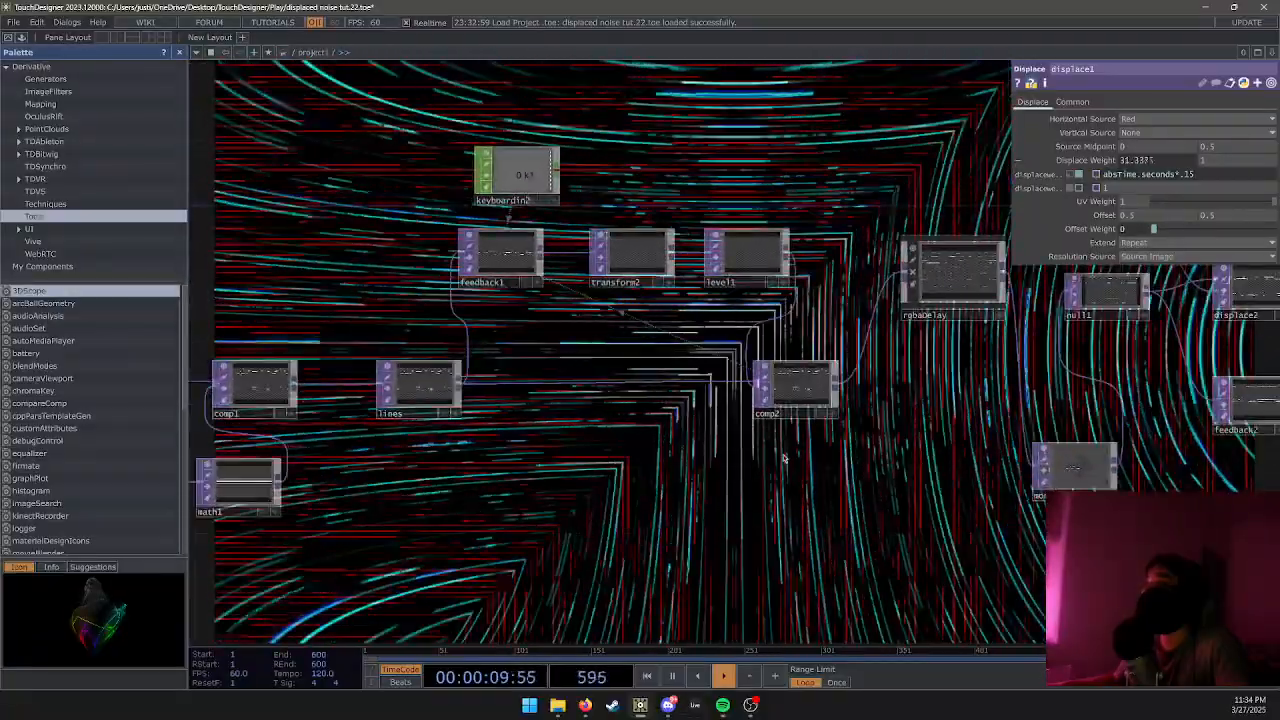
left_click(645, 333)
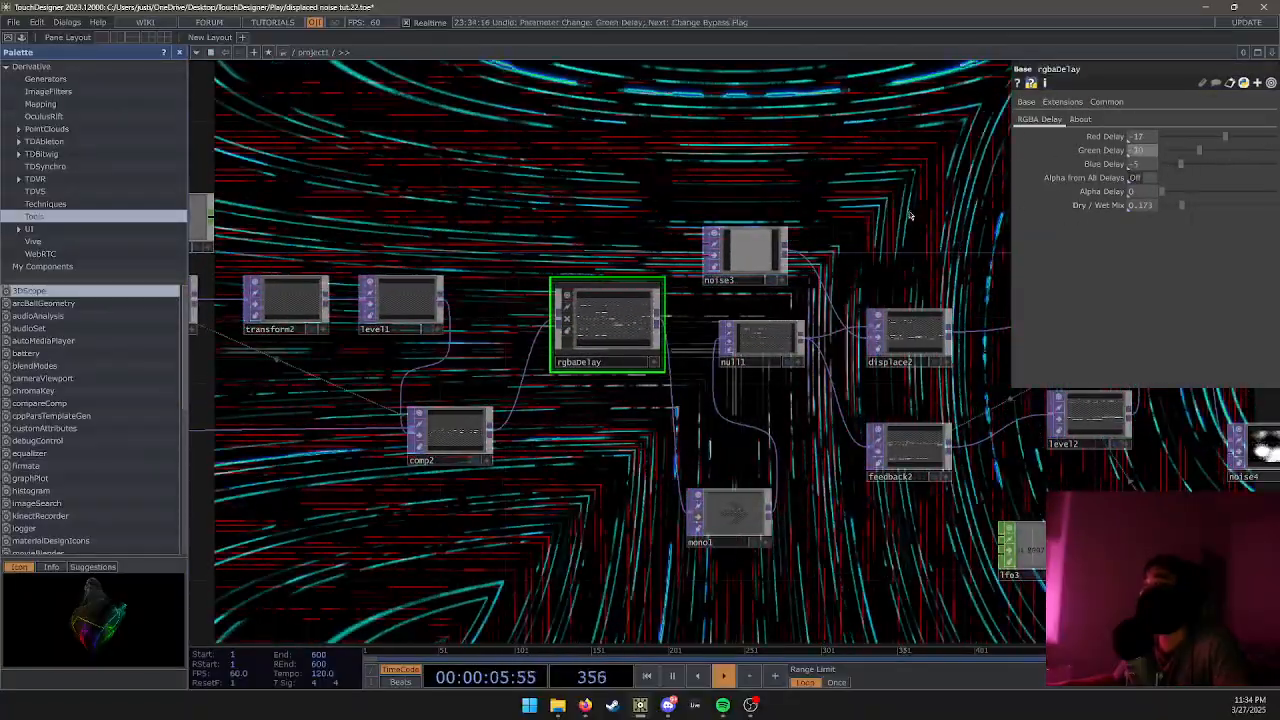
Load Fluffy Material Tutorial.toe from the Play folder in place of the displaced noise project.
key("ctrl+o")
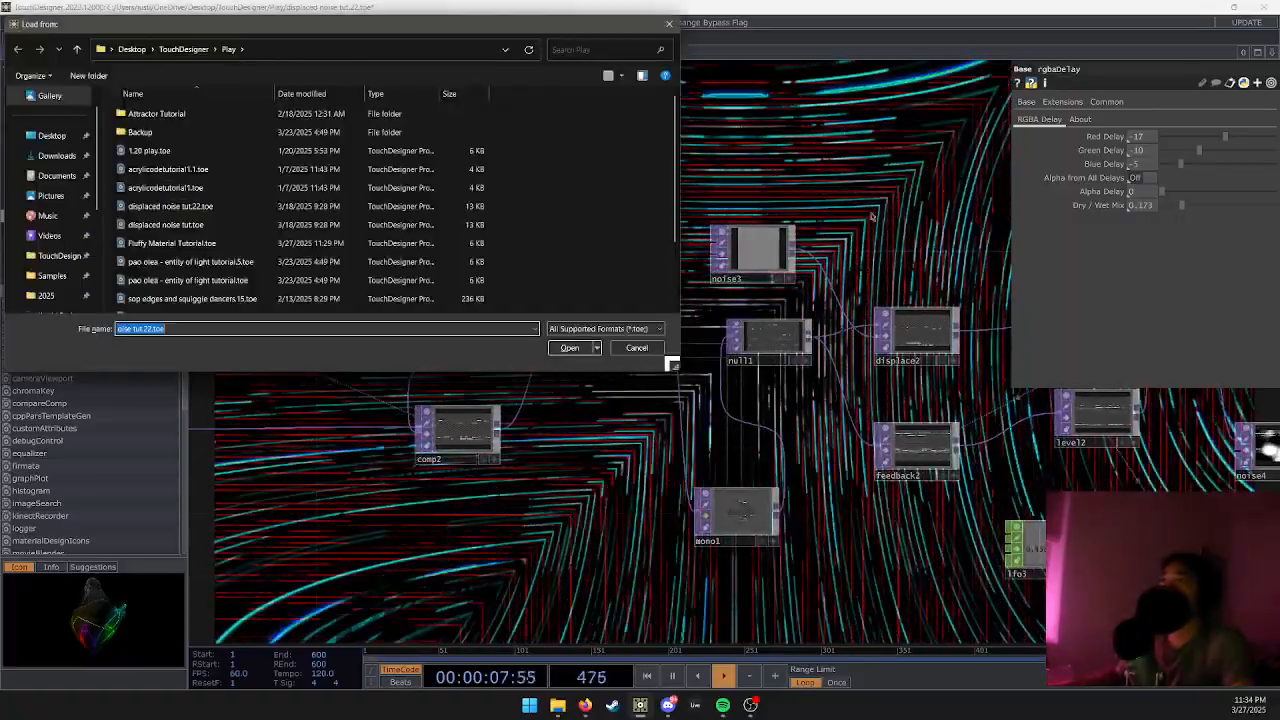
left_click(183, 49)
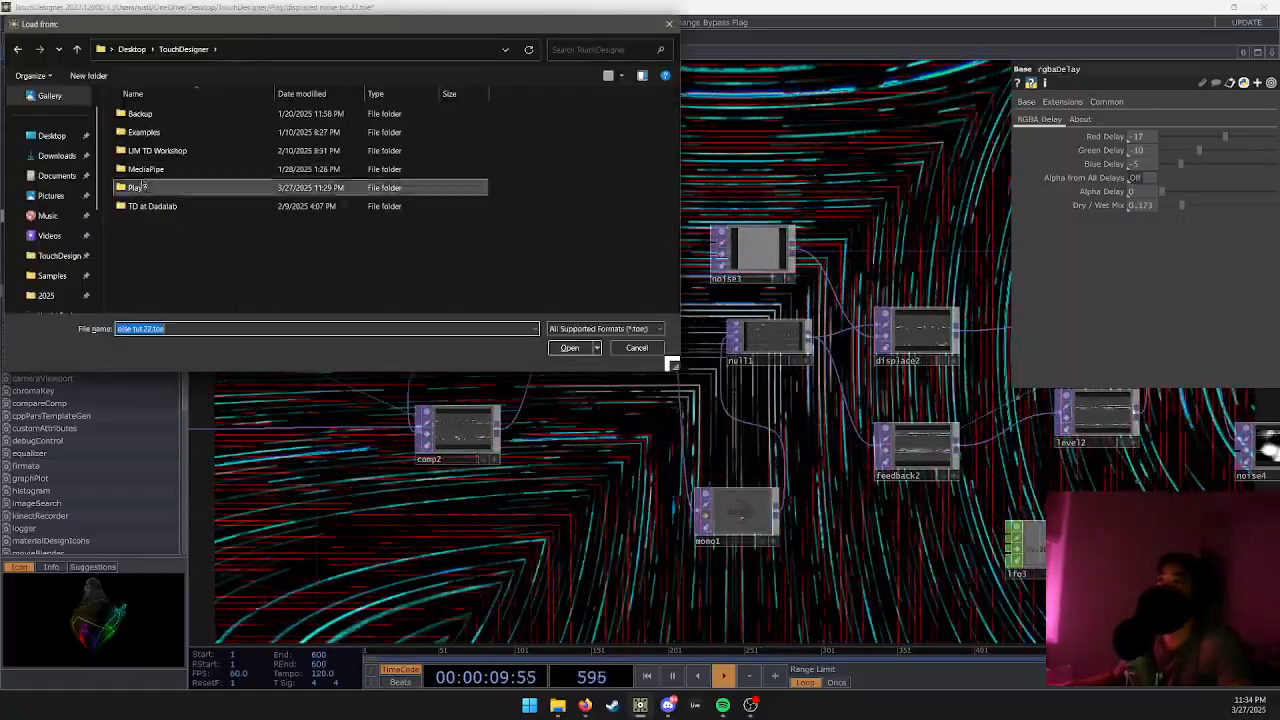
double_click(138, 187)
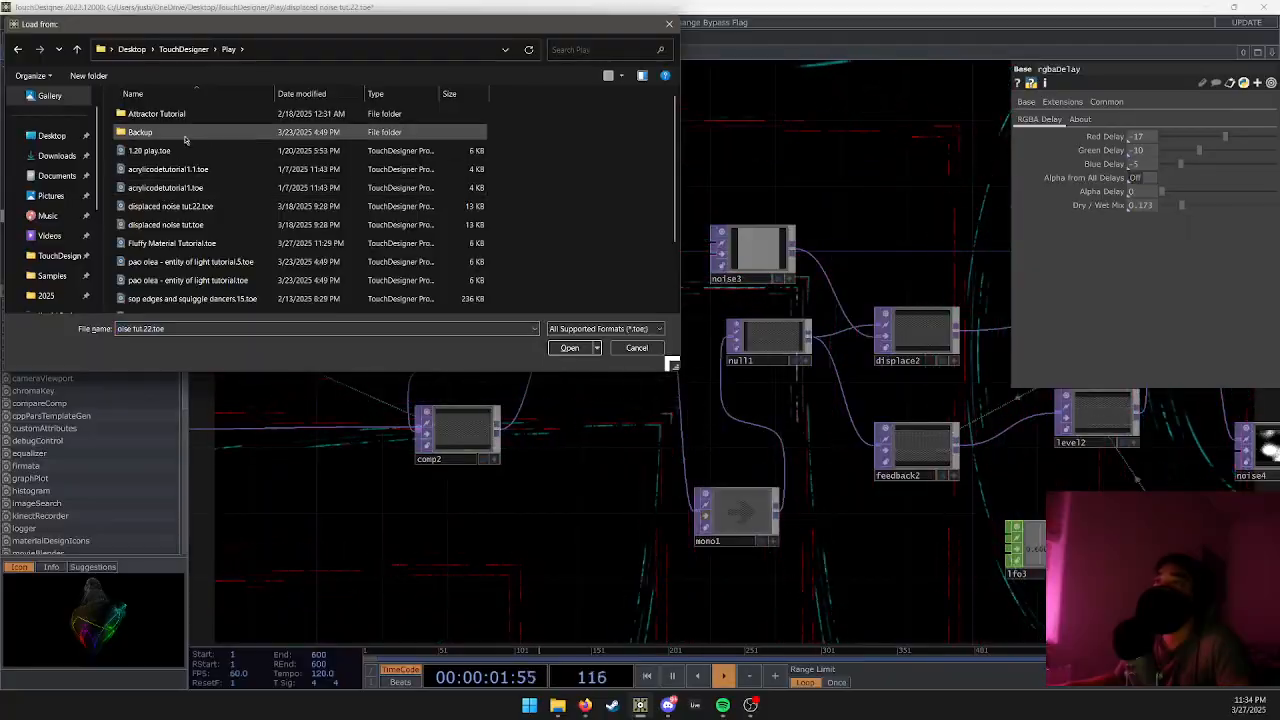
left_click(302, 93)
double_click(215, 115)
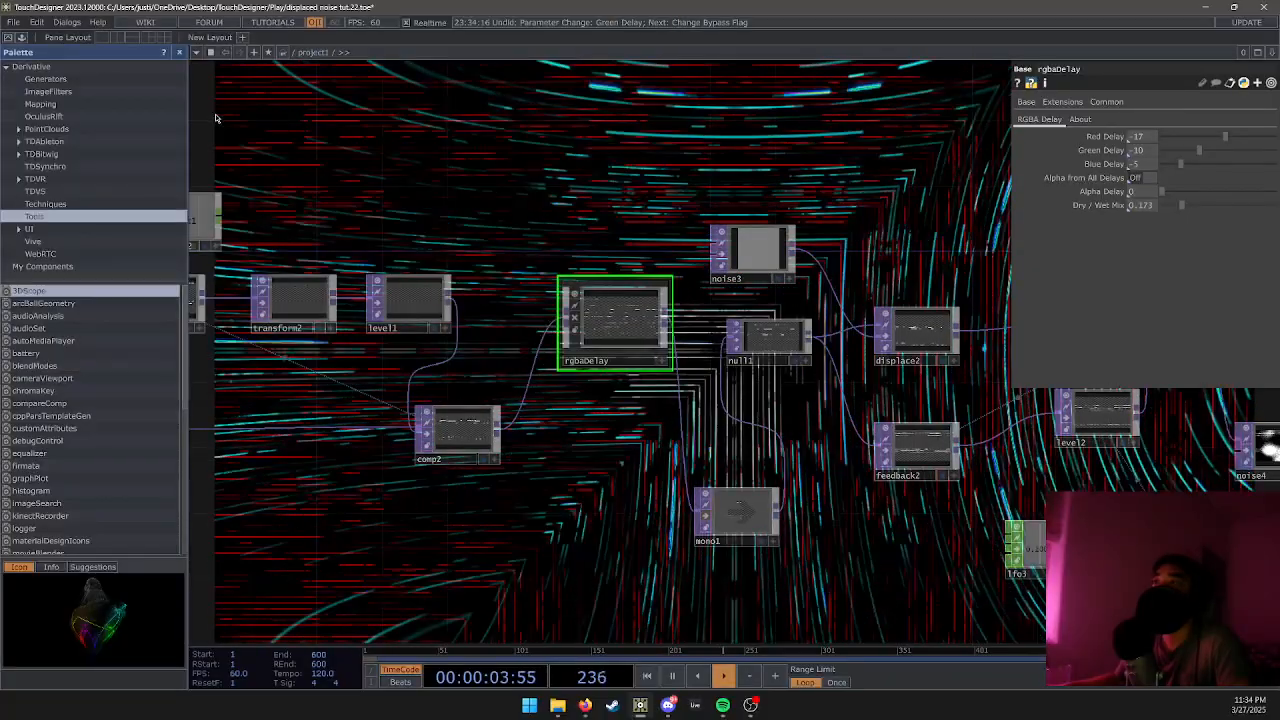
left_click(420, 204)
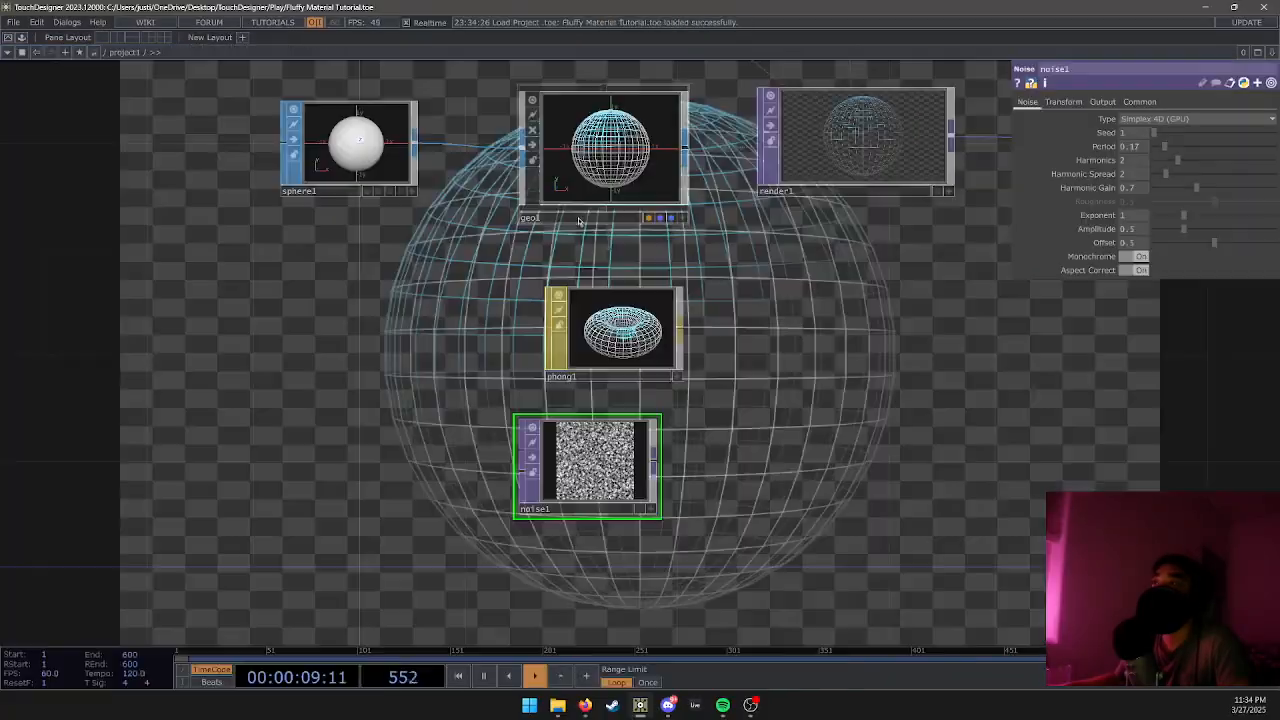
Set noise1's Harmonic Spread to 0 after comparing the pattern with a spread of 0.3.
left_click_drag(977, 368, 825, 304)
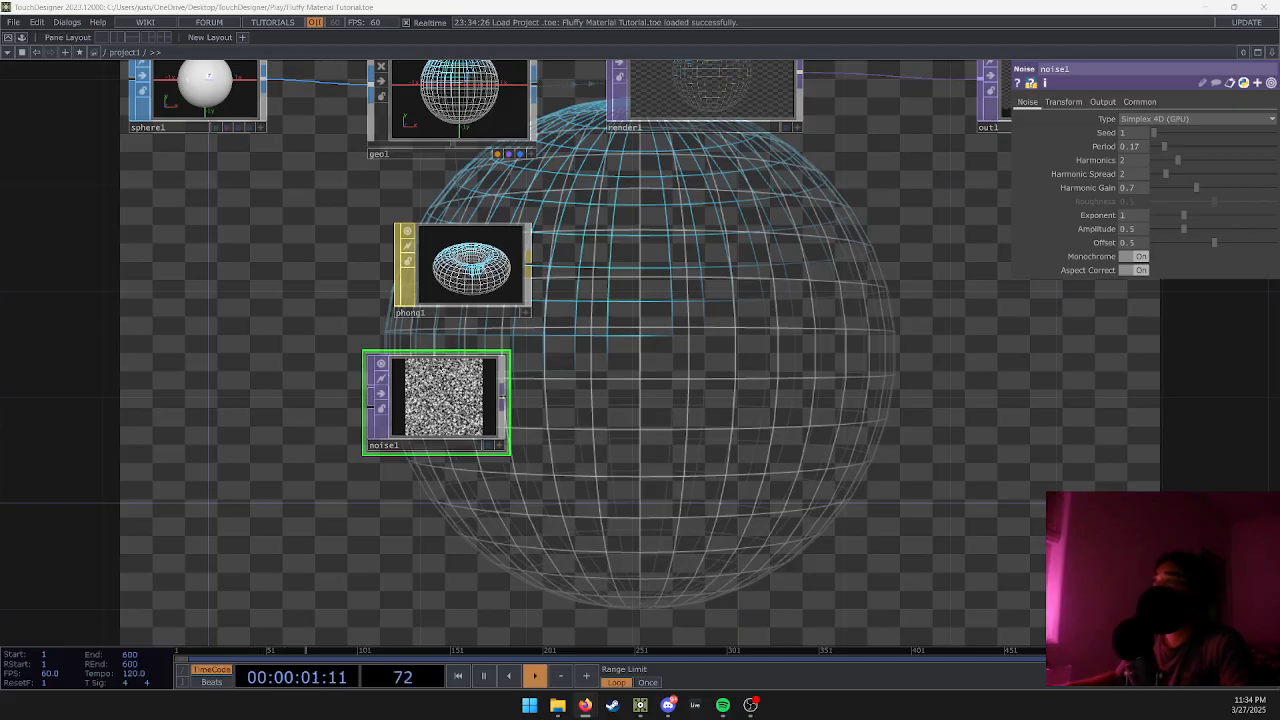
left_click(807, 352)
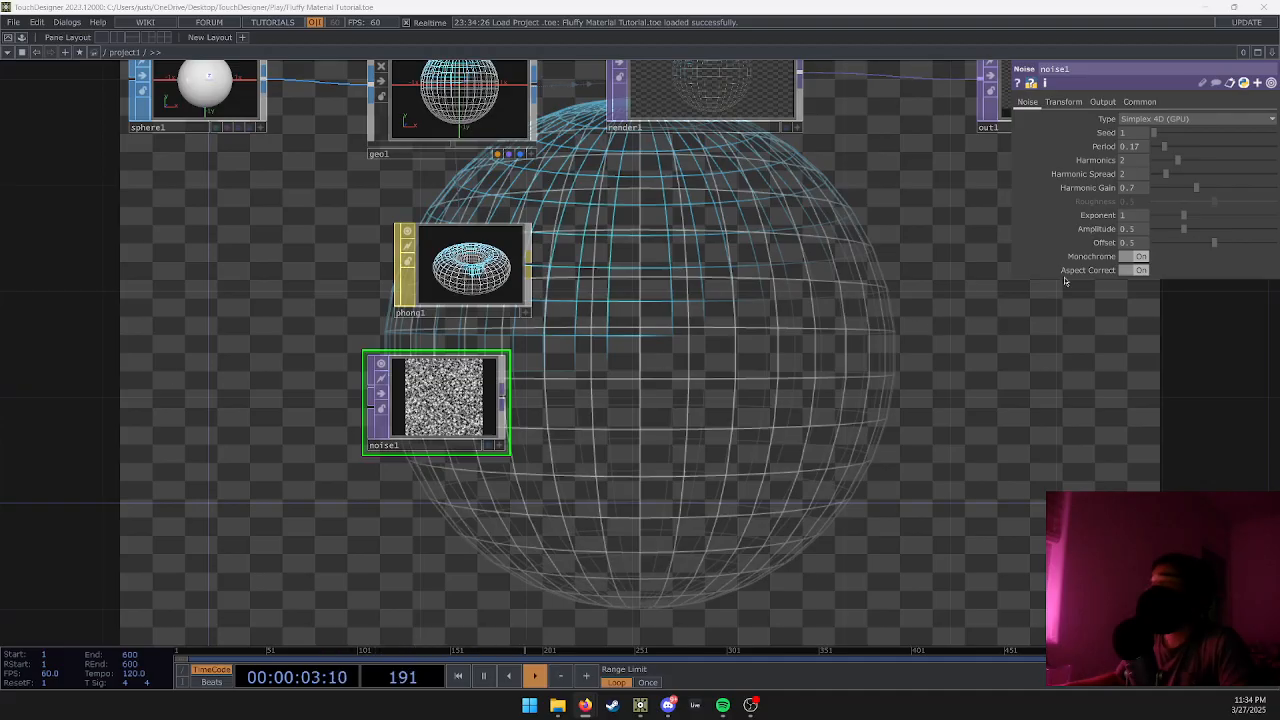
left_click_drag(1159, 184, 1152, 182)
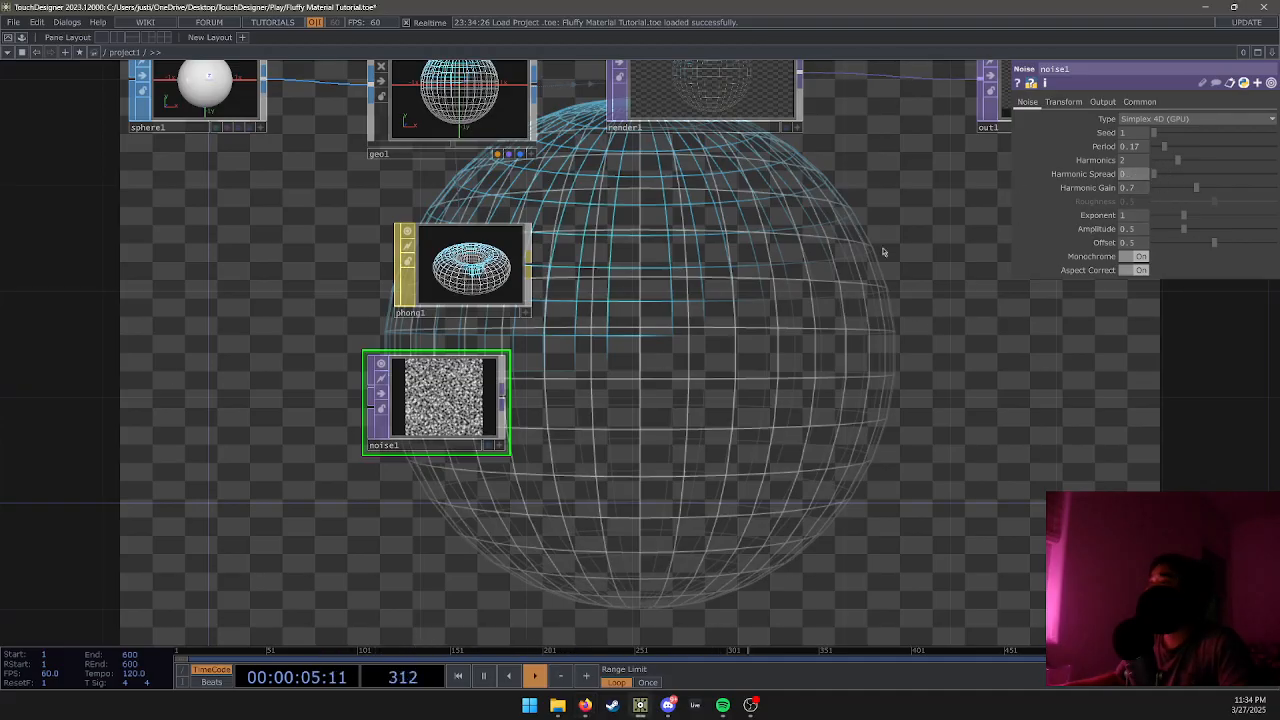
scroll(437, 390, "up", 10)
scroll(437, 390, "down", 5)
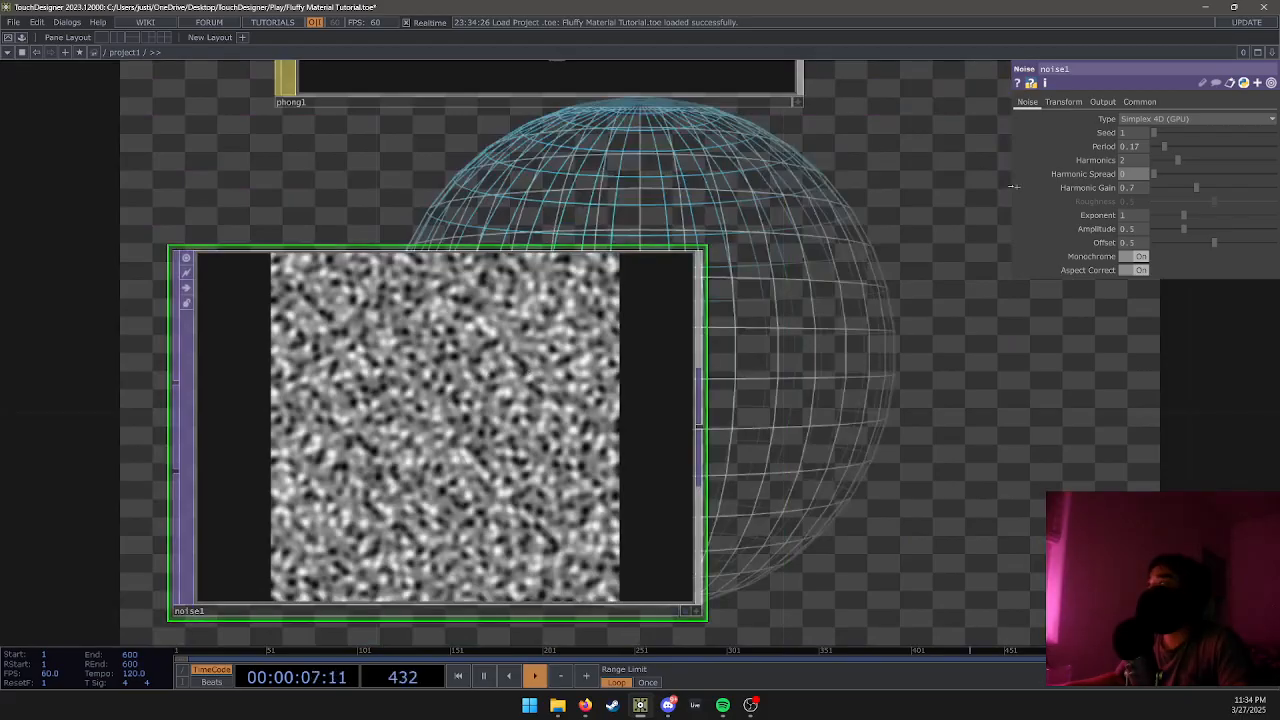
mouse_move(1162, 180)
left_mouse_down()
mouse_move(1269, 180)
mouse_move(1145, 185)
mouse_move(1156, 181)
left_mouse_up()
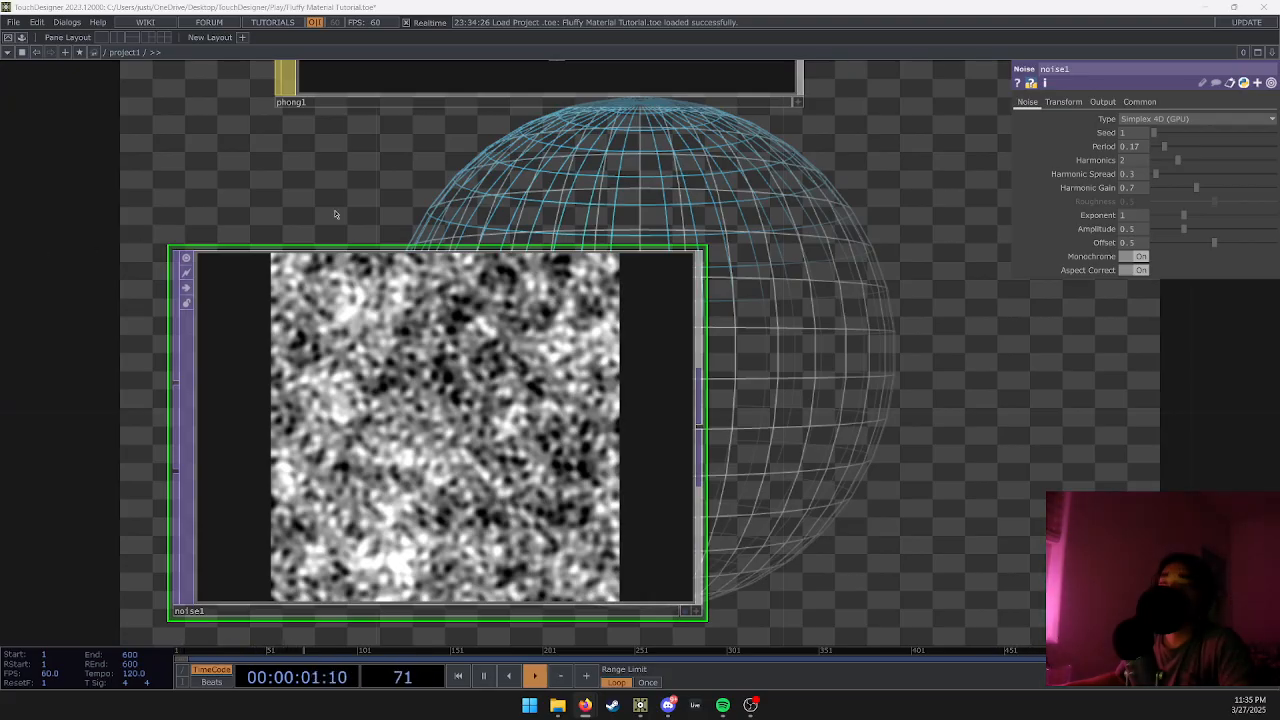
left_click_drag(1157, 174, 1108, 190)
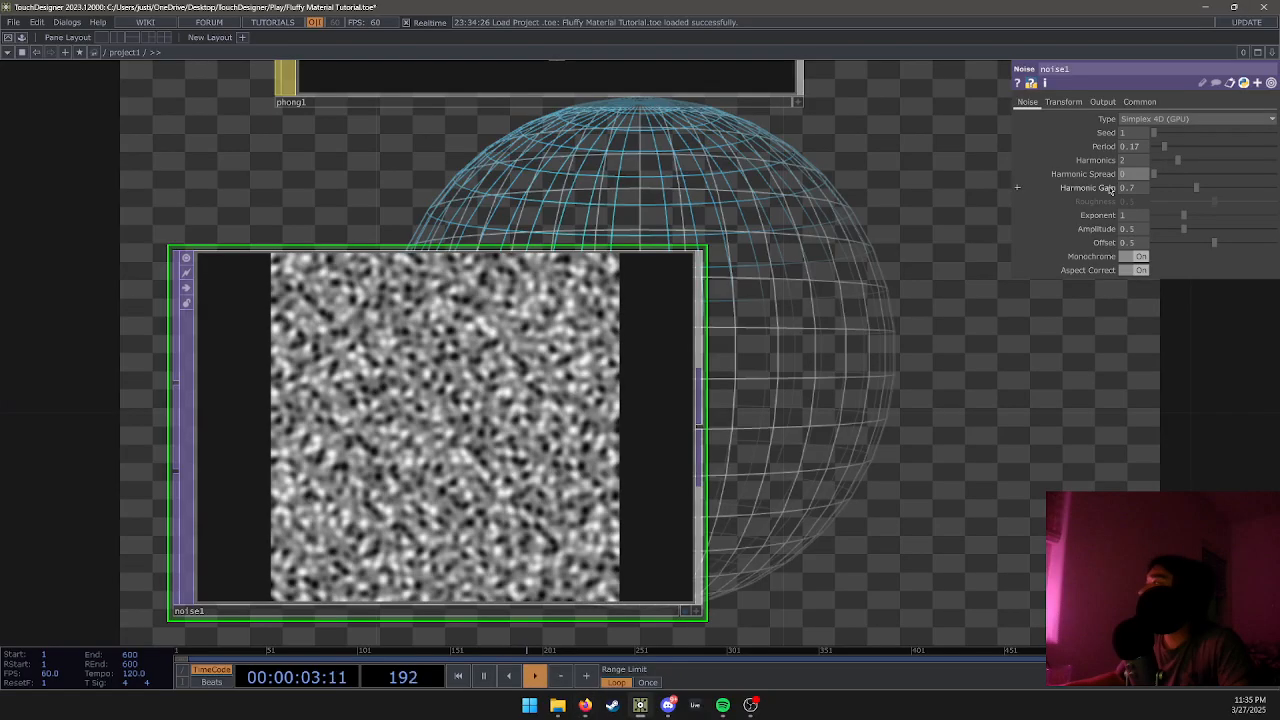
Set noise1's Exponent to 0.46, Amplitude to 0.38 and Offset to 0.446.
left_click_drag(1184, 214, 1092, 229)
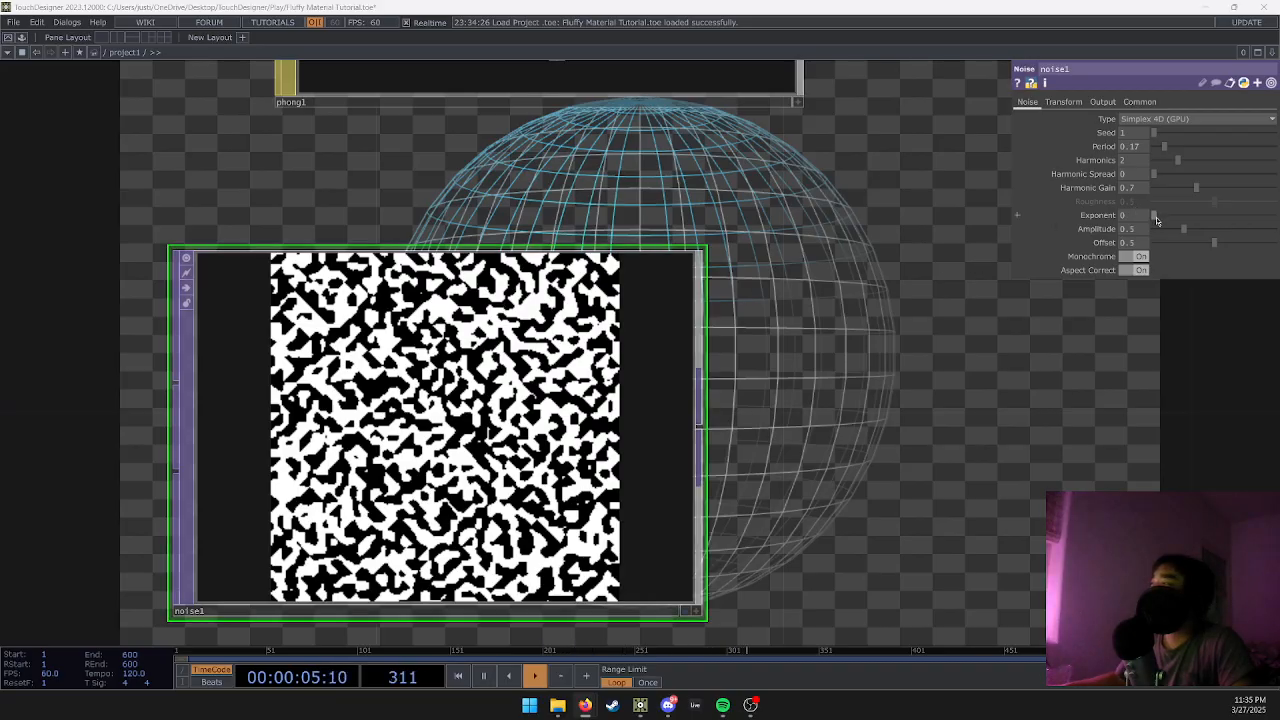
left_click_drag(1157, 219, 1168, 216)
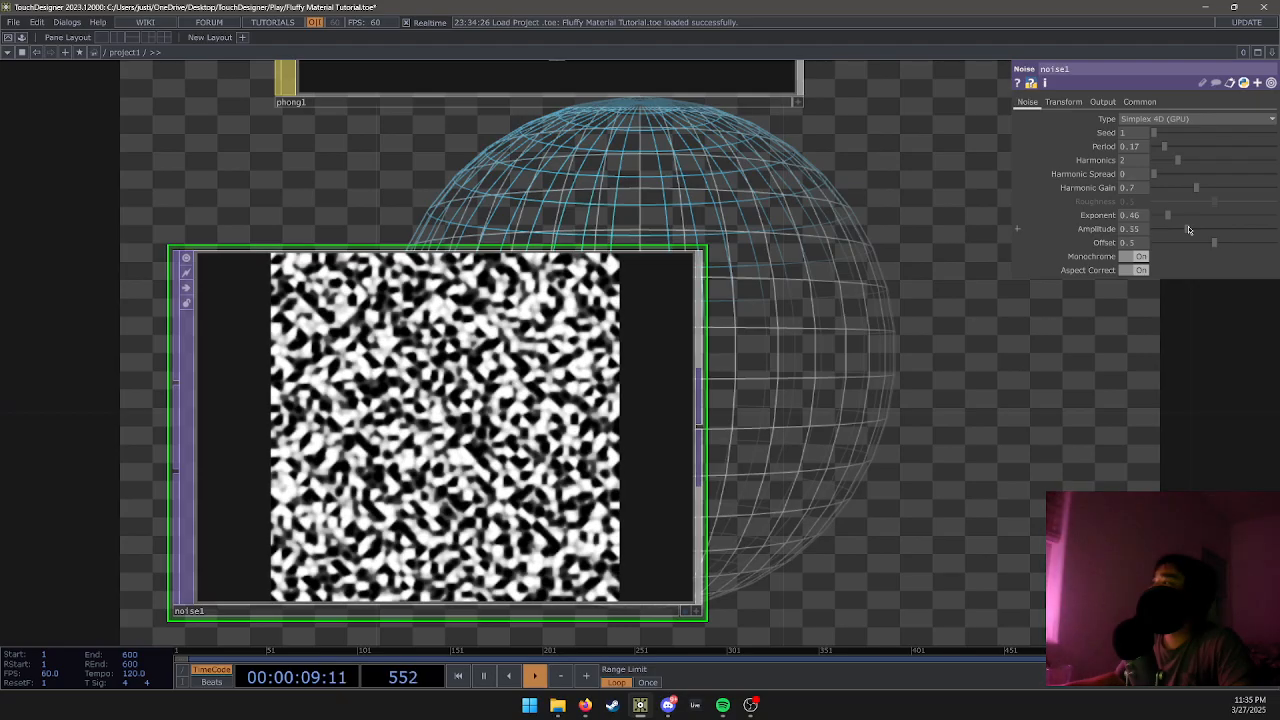
left_click_drag(1181, 226, 1208, 242)
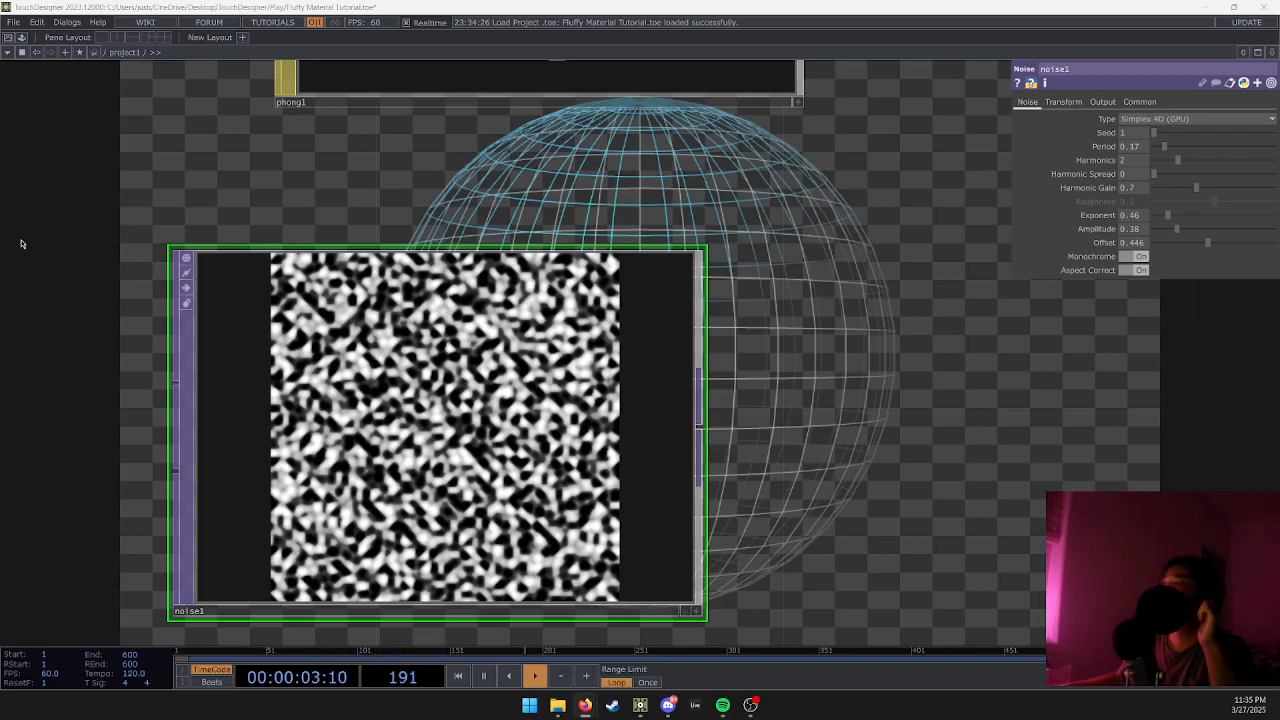
Animate noise1's Translate 4D with the expression absTime.seconds*.25.
left_click(1064, 103)
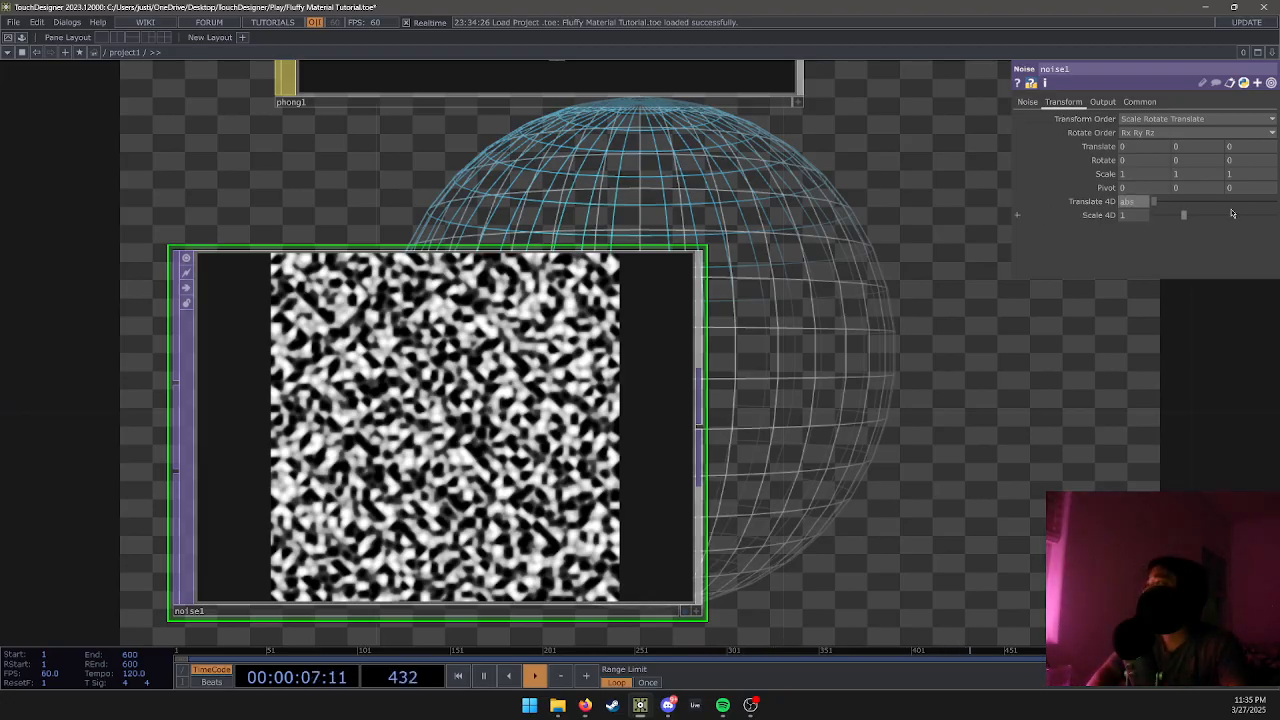
key("Return")
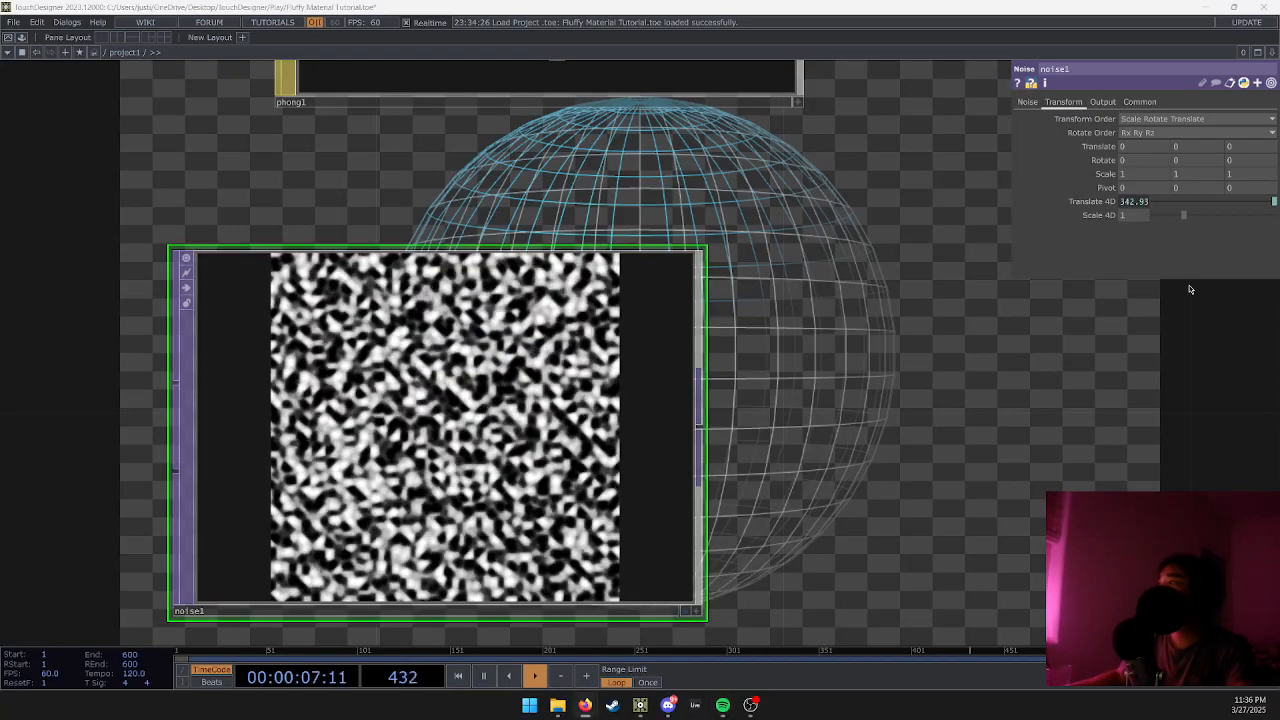
left_click(1142, 205)
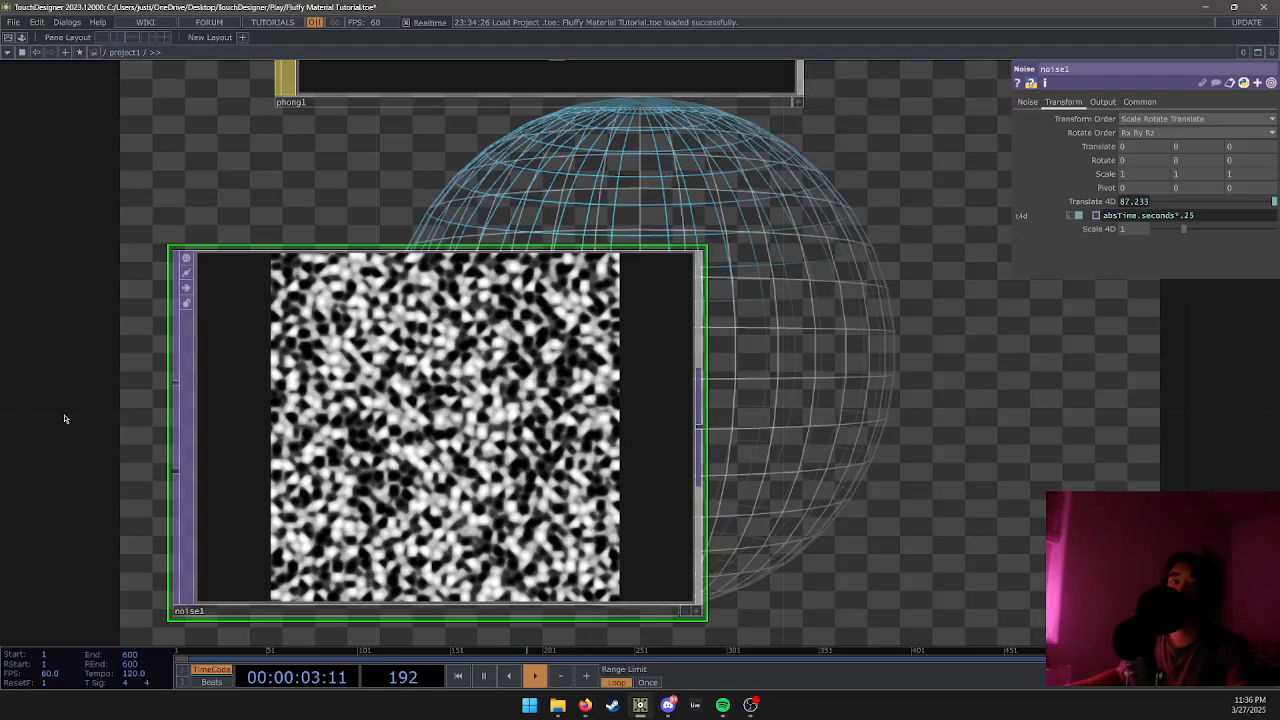
Move noise1 out beside phong1, below render1, and connect a Null TOP to its output.
scroll(696, 420, "down", 8)
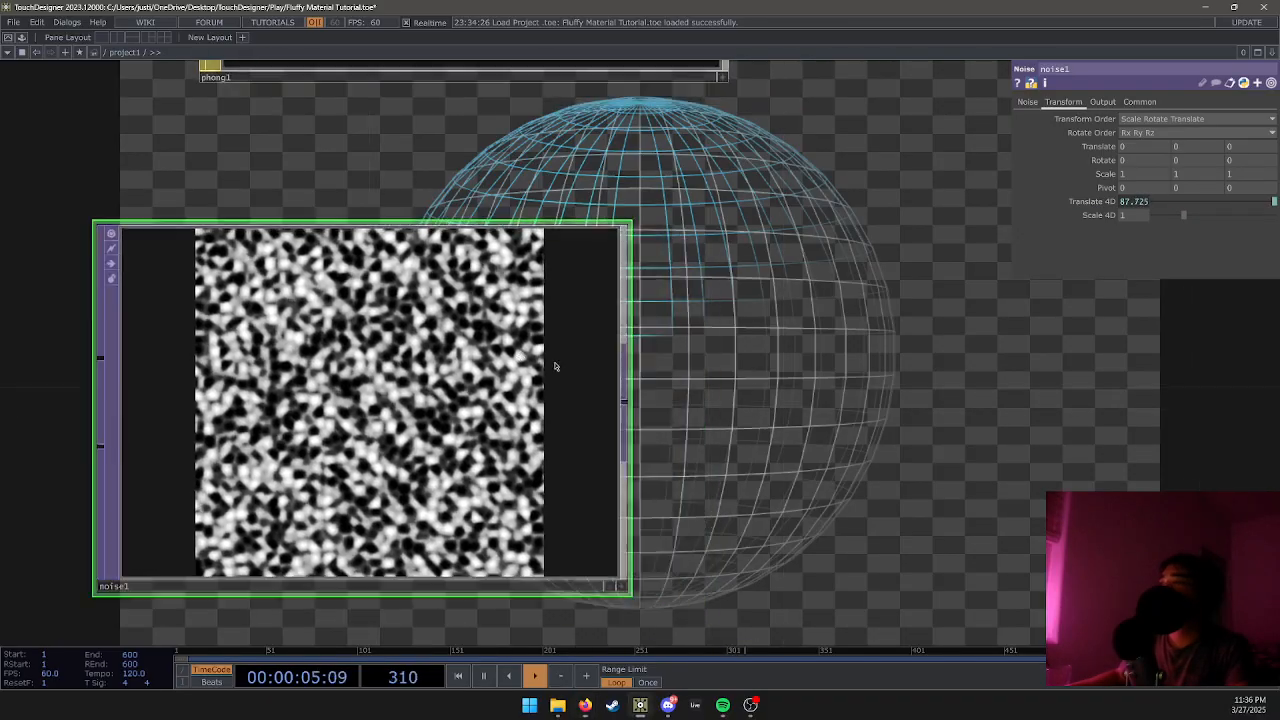
left_click_drag(523, 409, 542, 448)
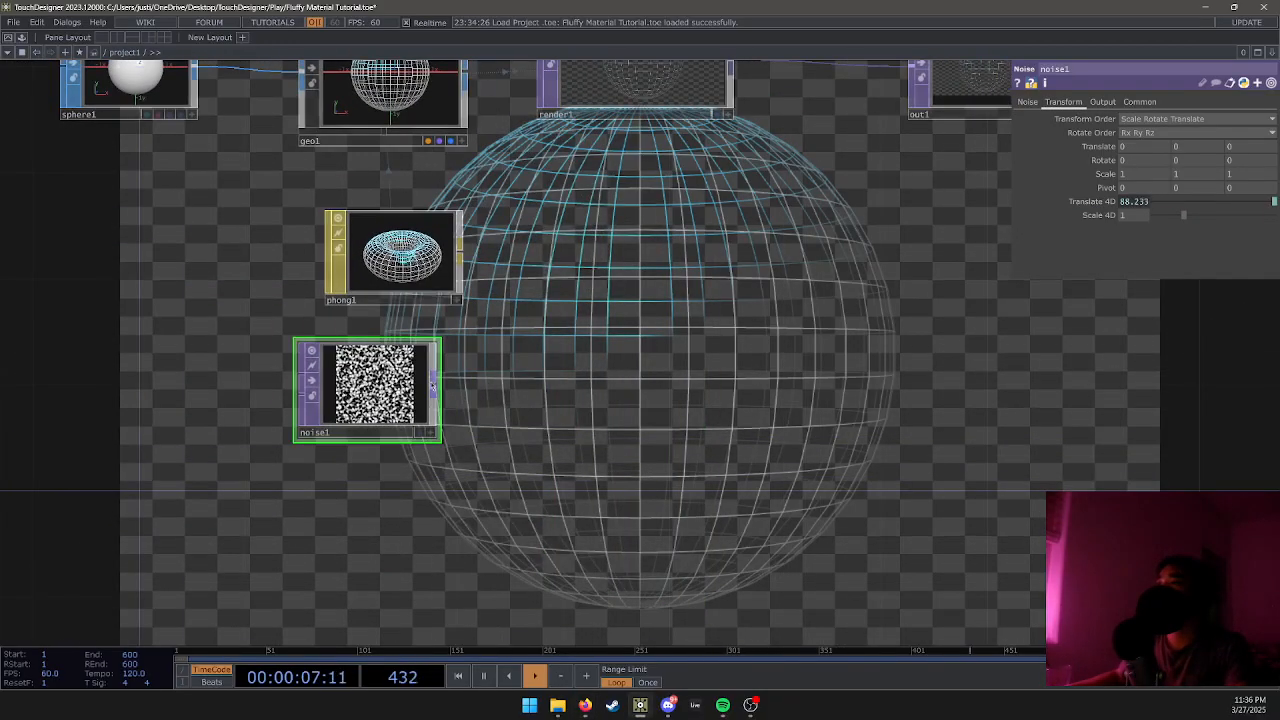
left_click_drag(619, 331, 503, 358)
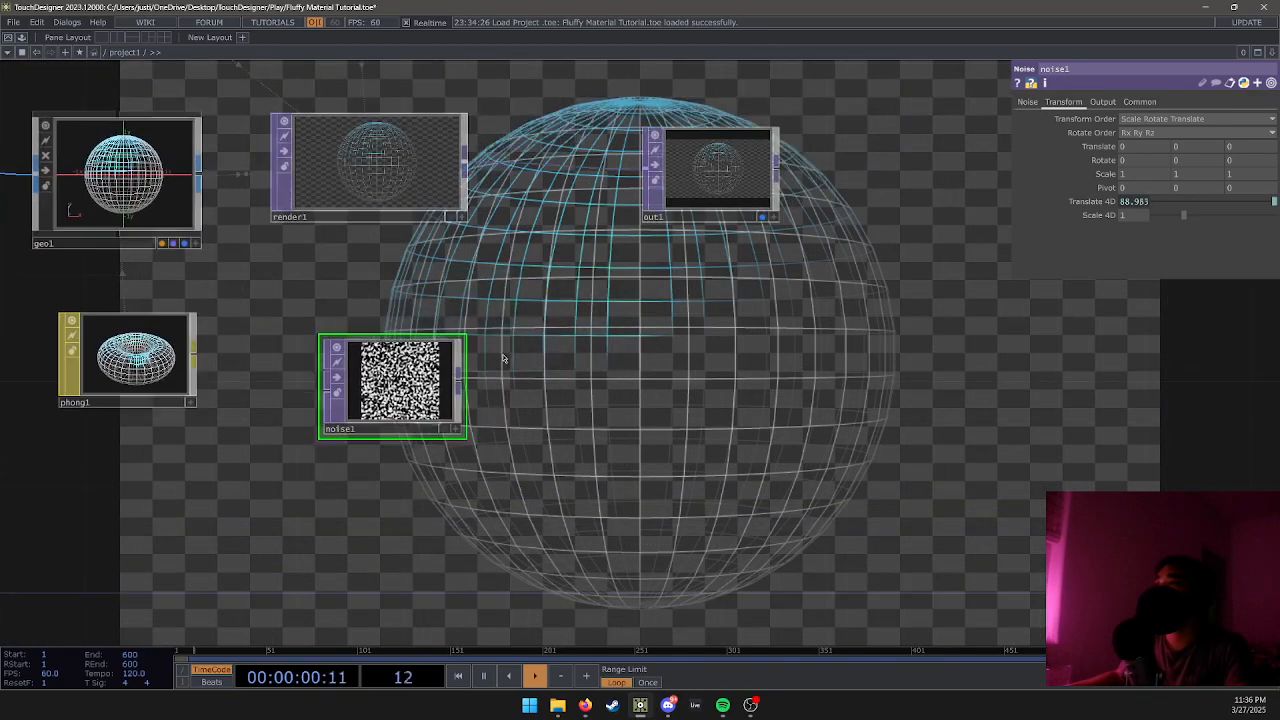
right_click(458, 385)
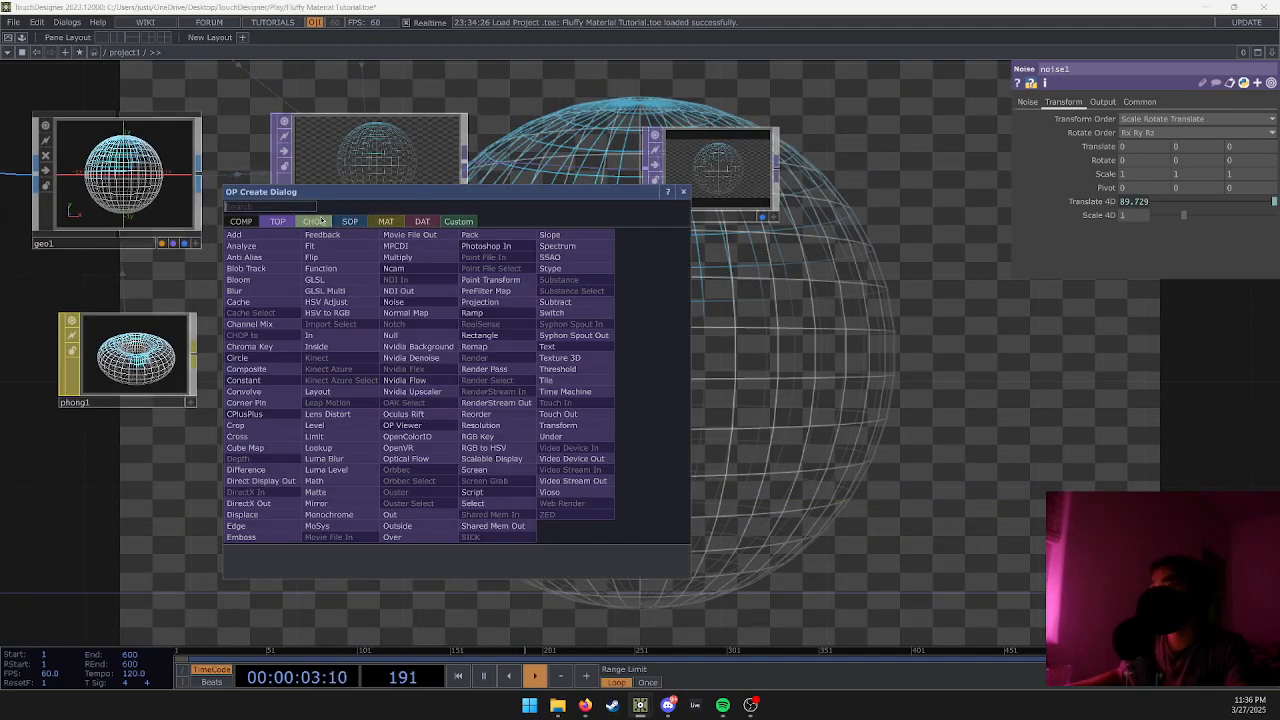
type("null")
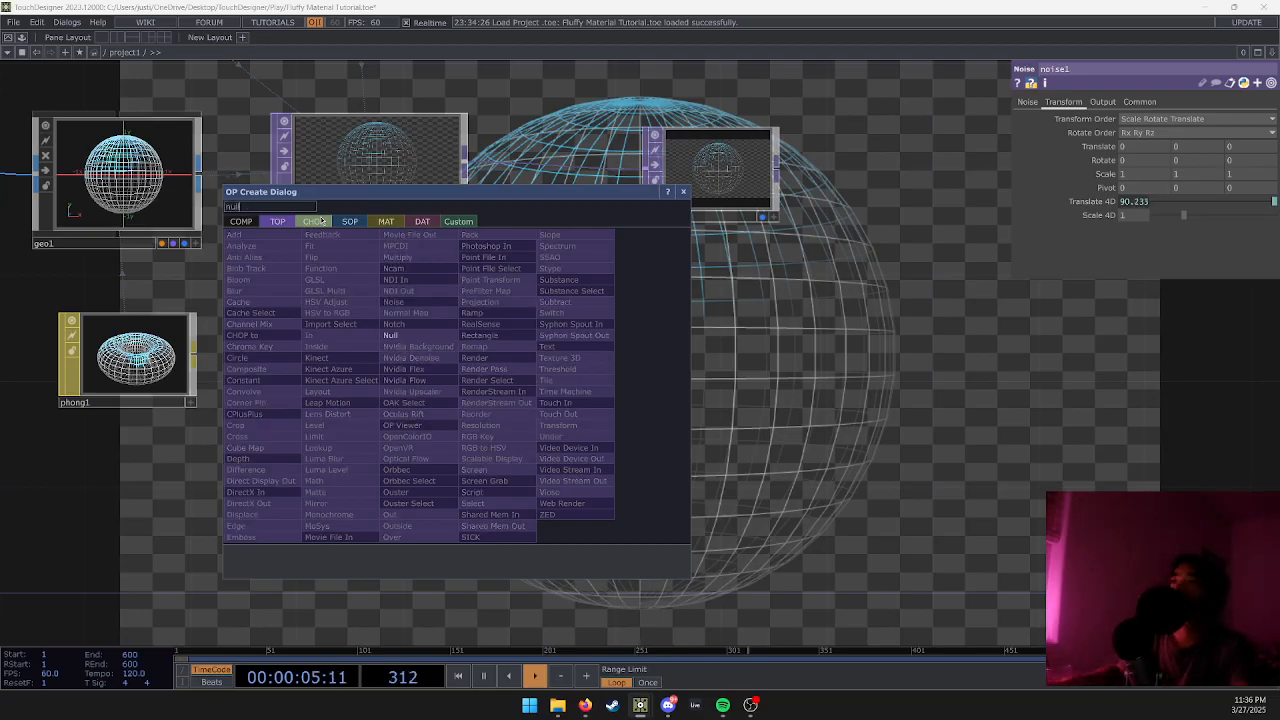
key("Return")
left_click(596, 393)
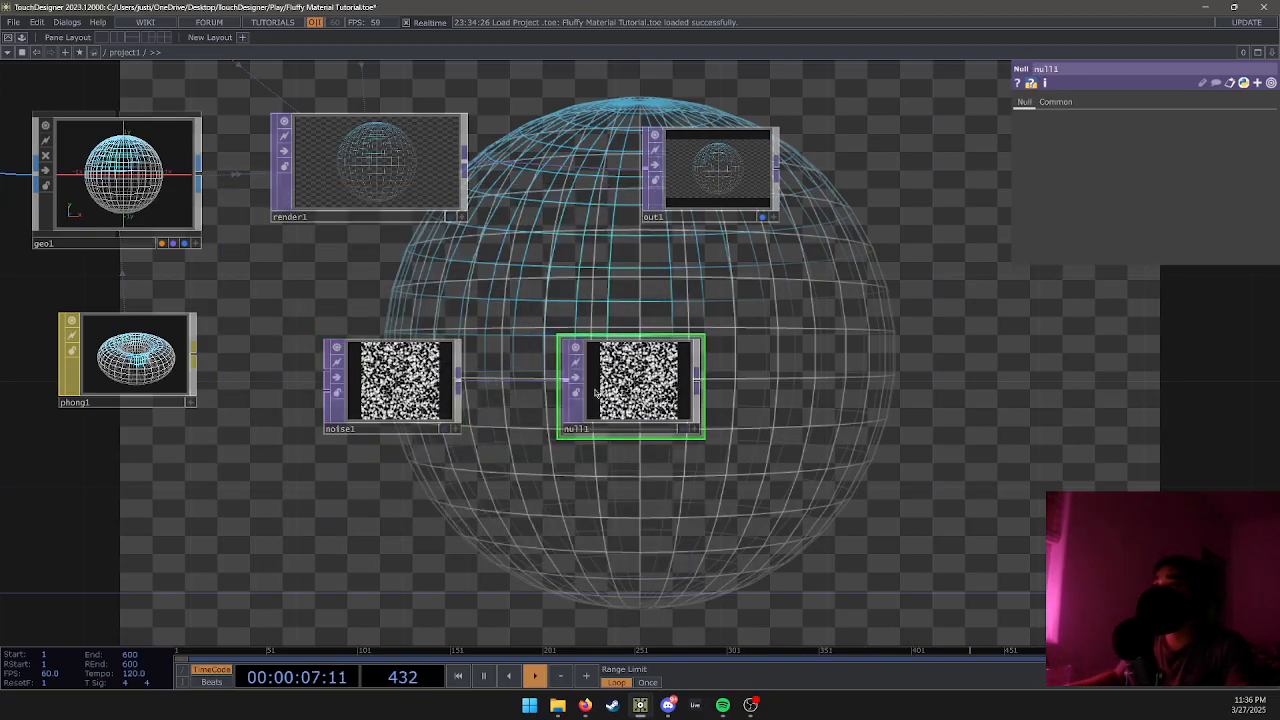
Paste two copies of null1, both fed by noise1, and stack them beneath the original.
key("ctrl+c")
key("ctrl+v")
left_click_drag(602, 452, 602, 561)
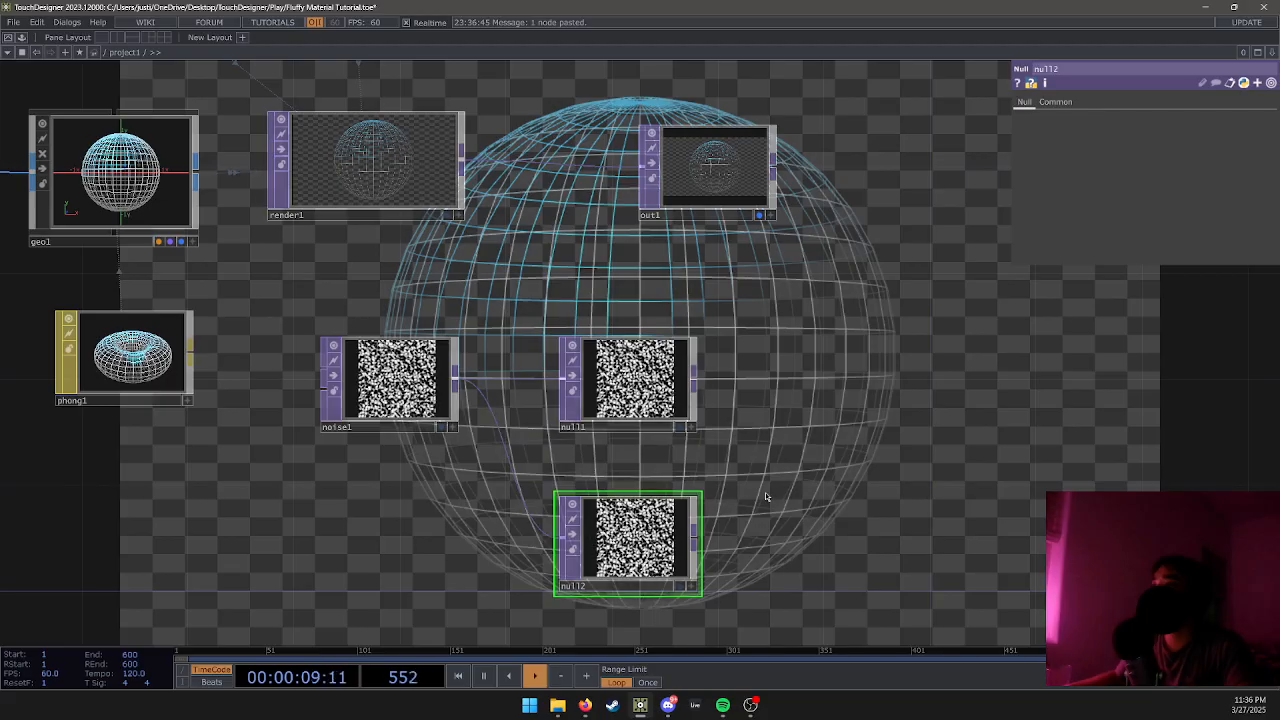
left_click_drag(730, 587, 571, 519)
key("ctrl+v")
left_click_drag(800, 479, 430, 637)
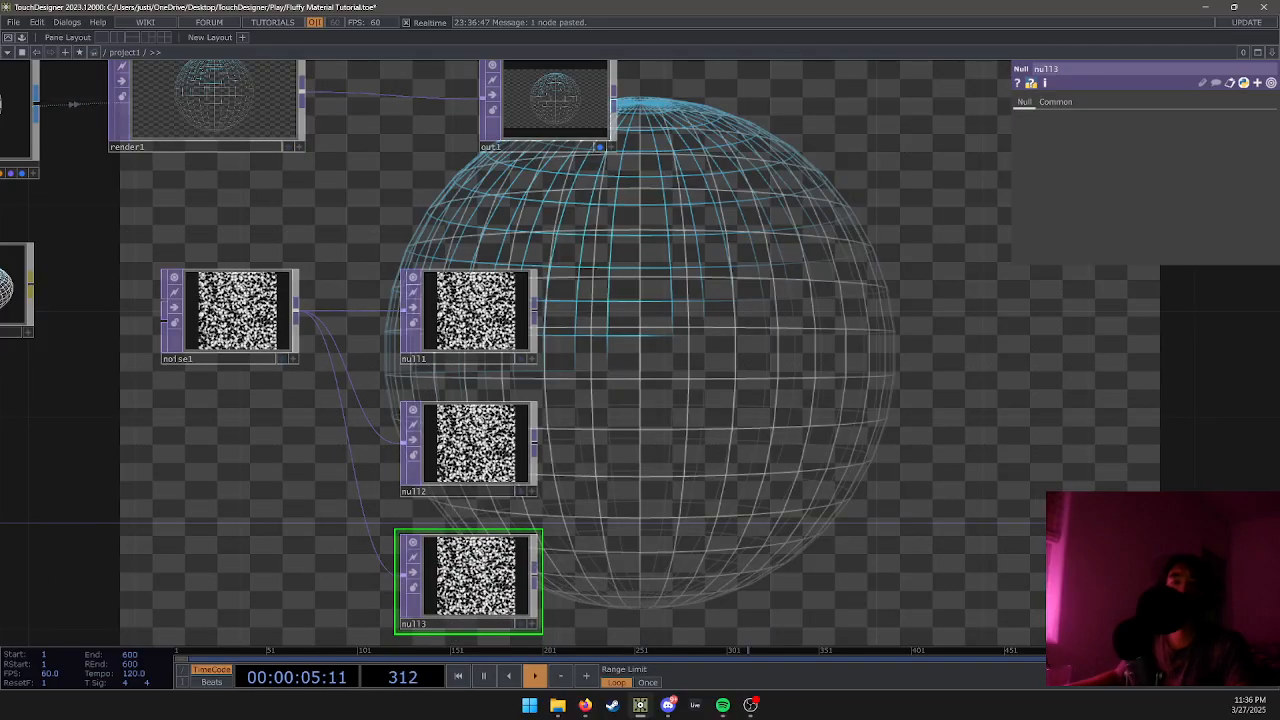
Rename null1, null2 and null3 as color, height and normal.
left_click(421, 360)
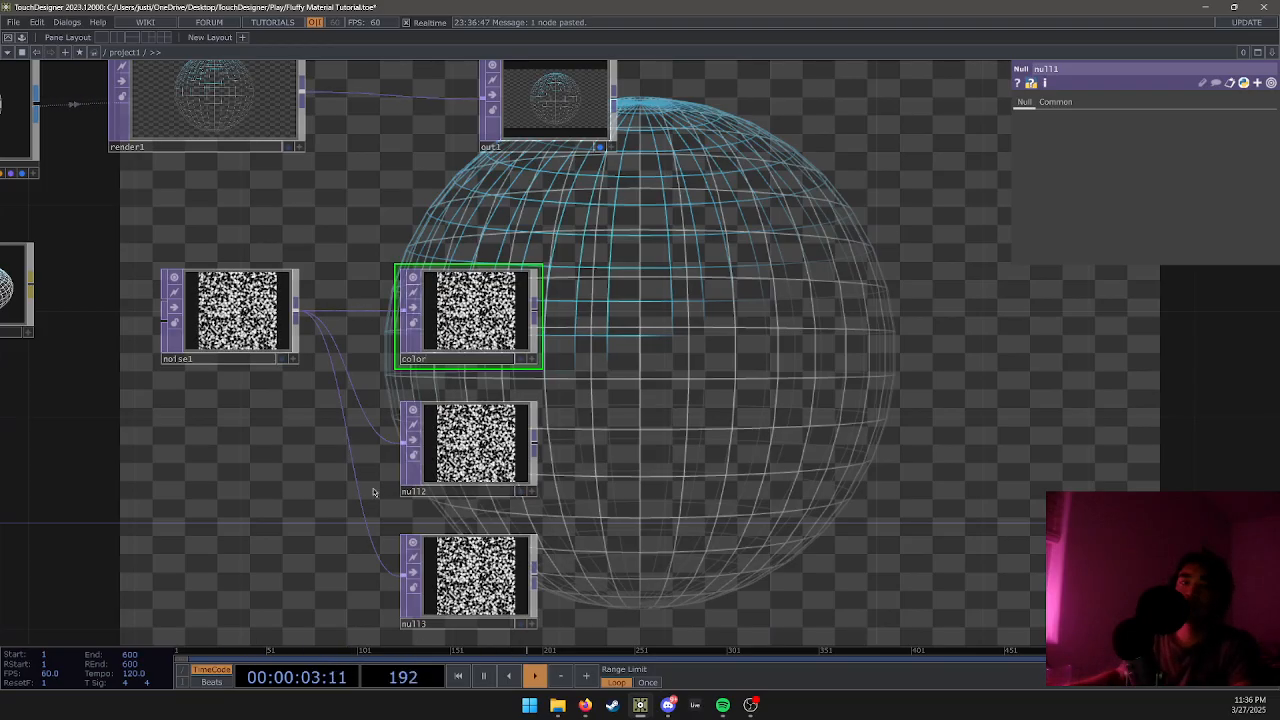
left_click(418, 491)
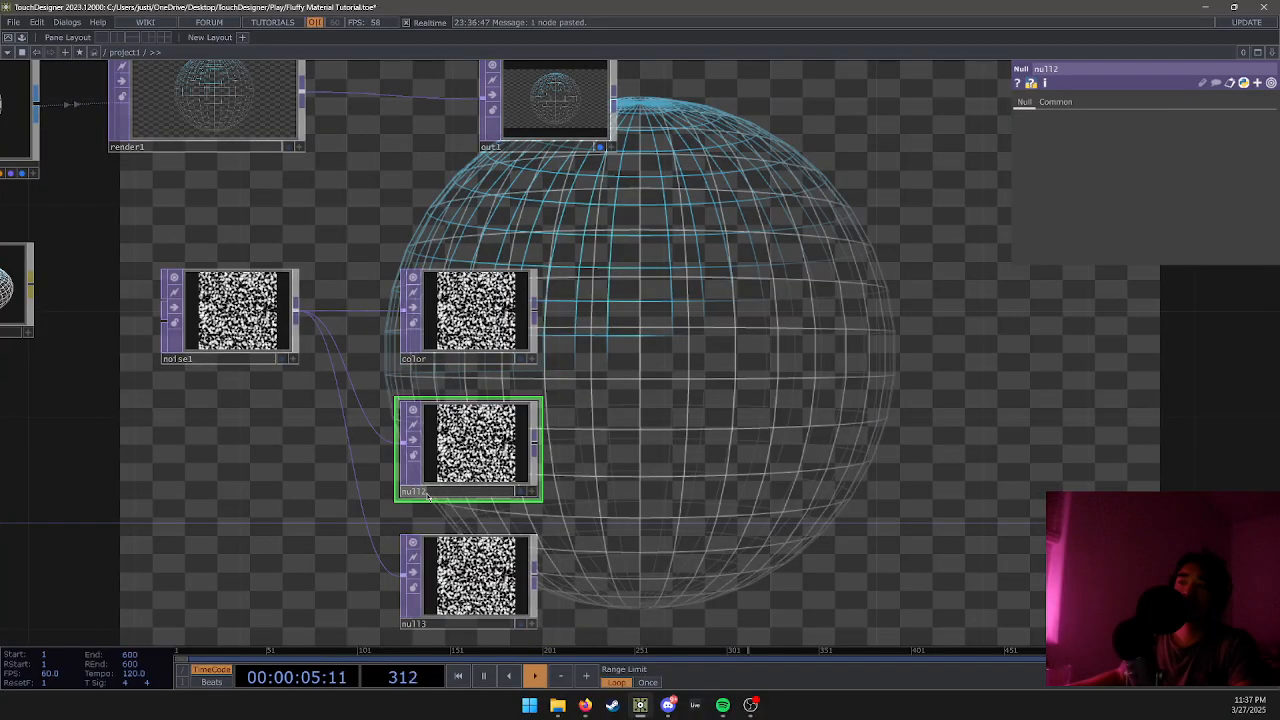
left_click(418, 491)
type("height")
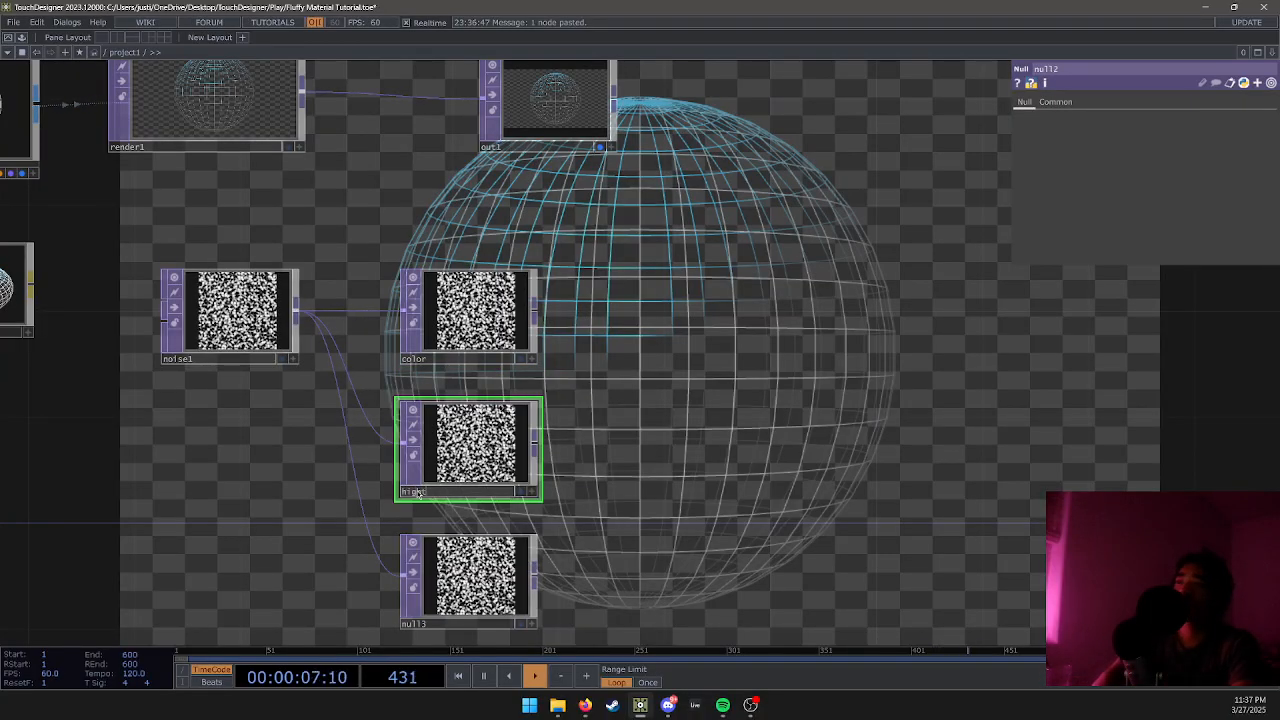
key("Return")
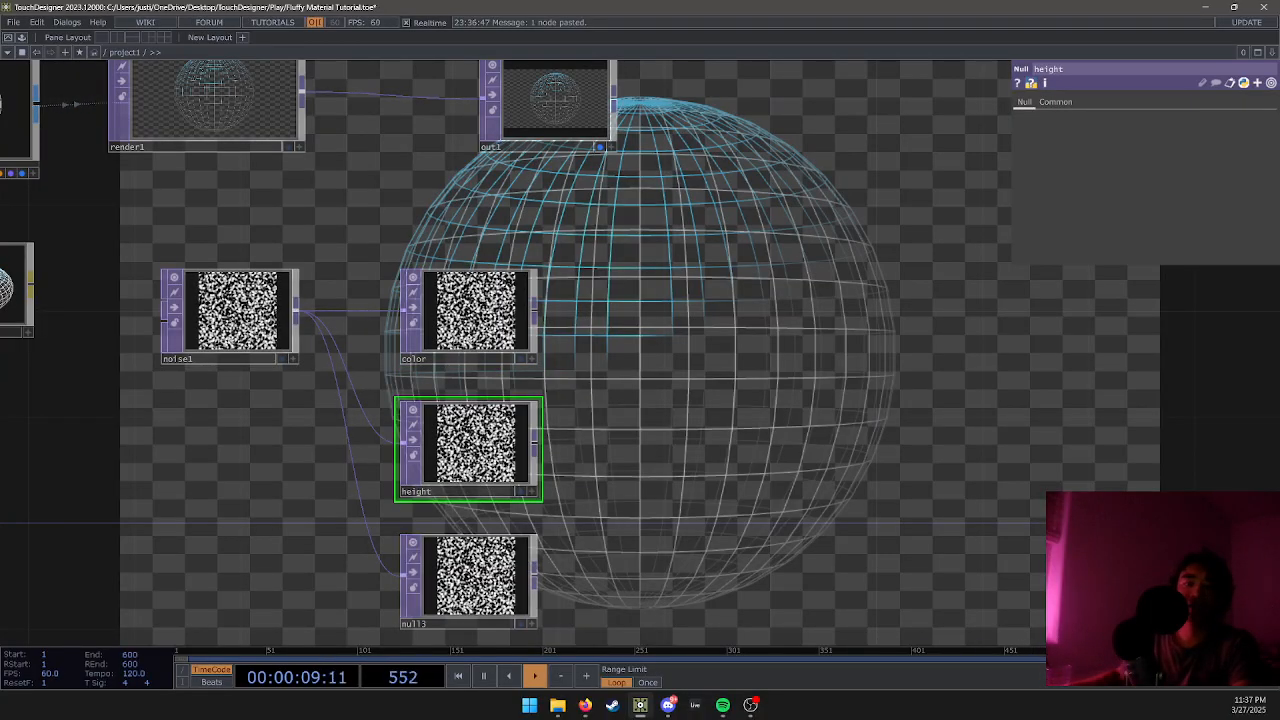
left_click(448, 622)
left_click(448, 622)
type("normal")
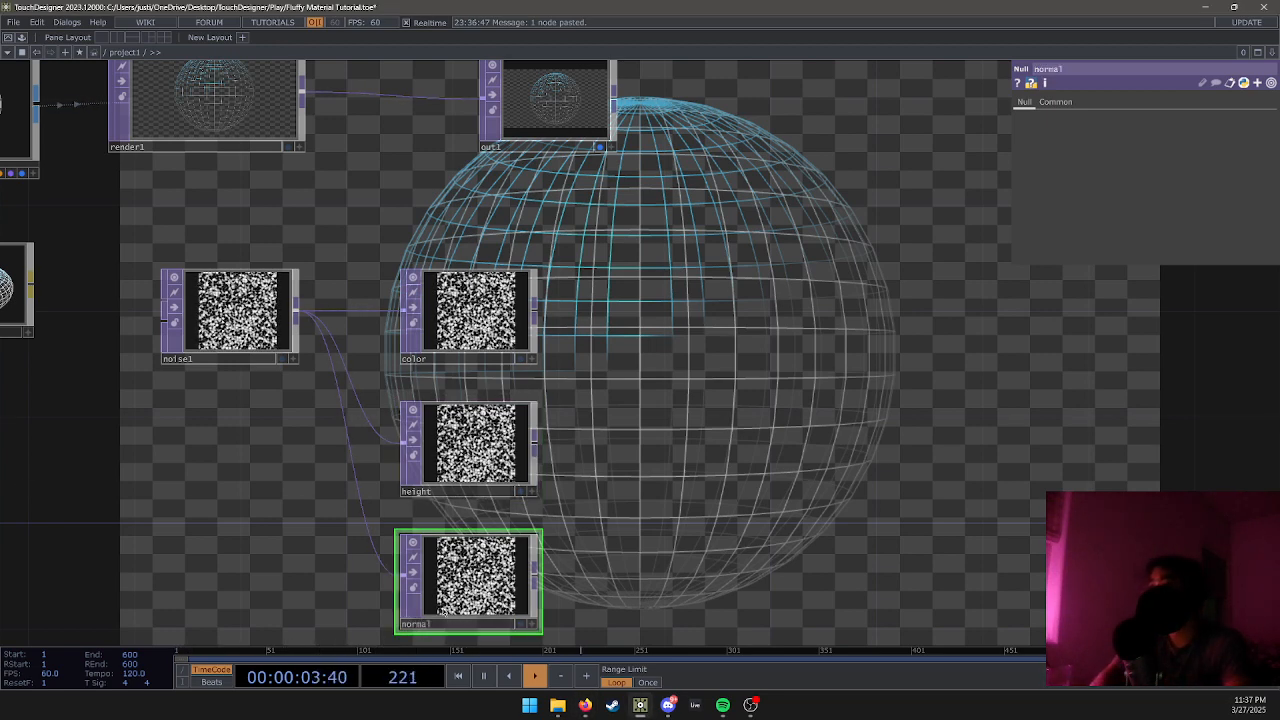
key("Return")
Move the normal null lower and slightly inward, leaving a gap beneath the height null.
left_click_drag(335, 468, 285, 462)
left_click(205, 325)
scroll(300, 350, "up", 8)
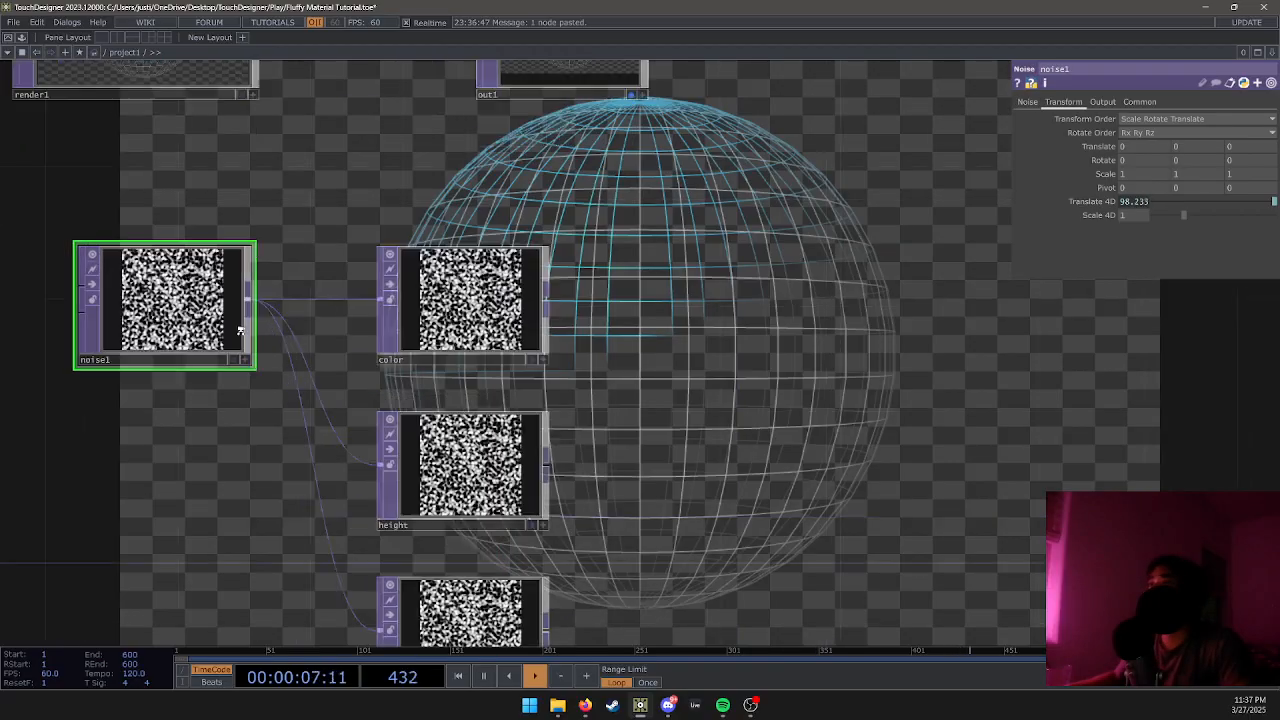
scroll(543, 433, "down", 10)
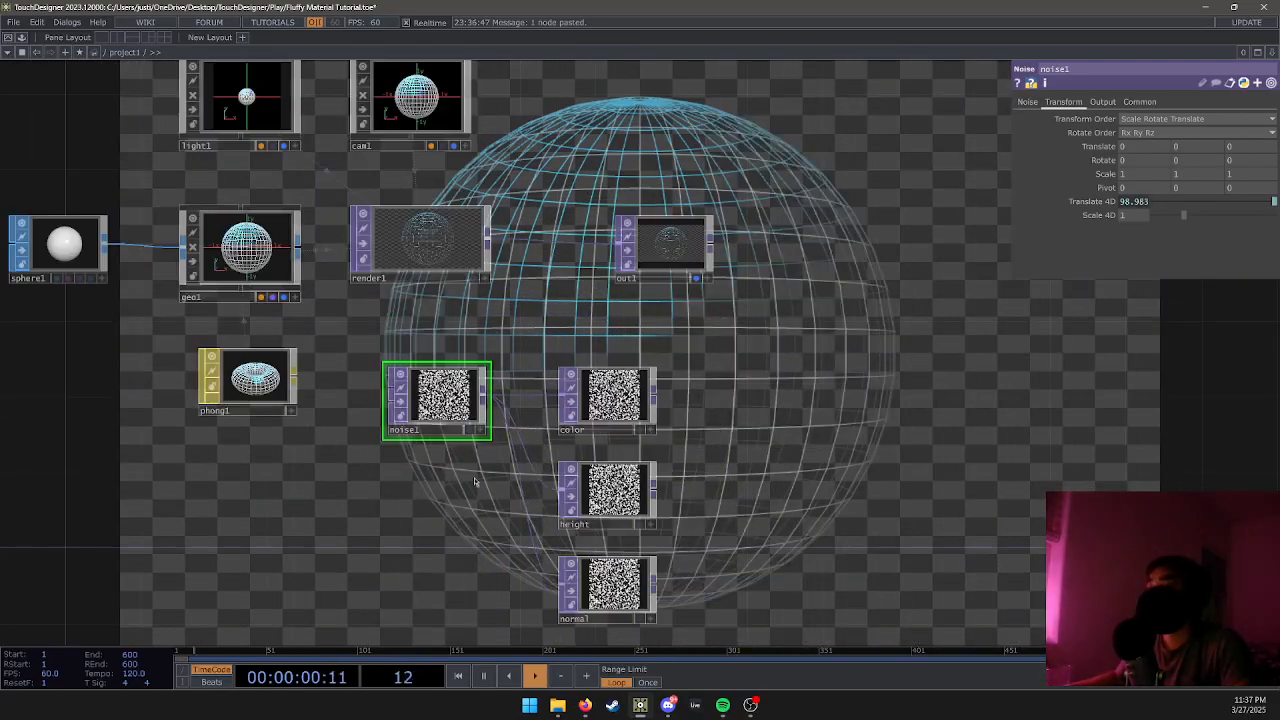
left_click_drag(475, 481, 332, 360)
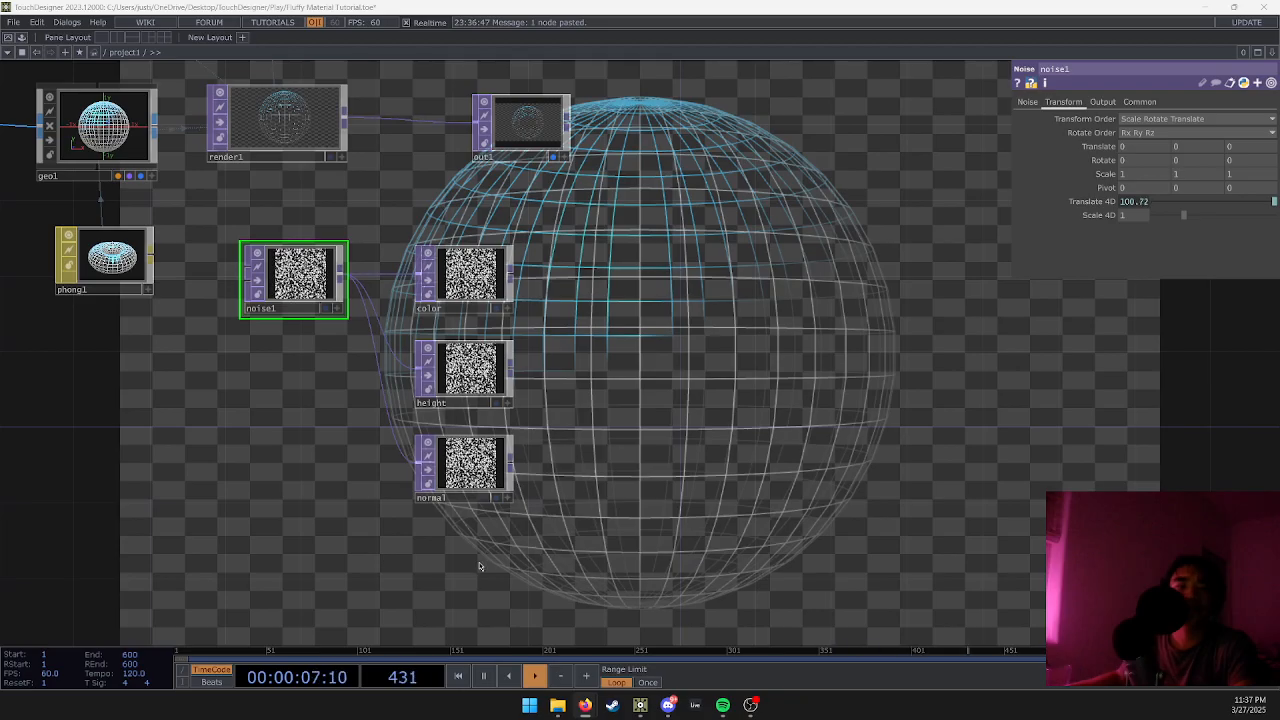
left_click_drag(470, 465, 432, 503)
left_click_drag(377, 539, 358, 539)
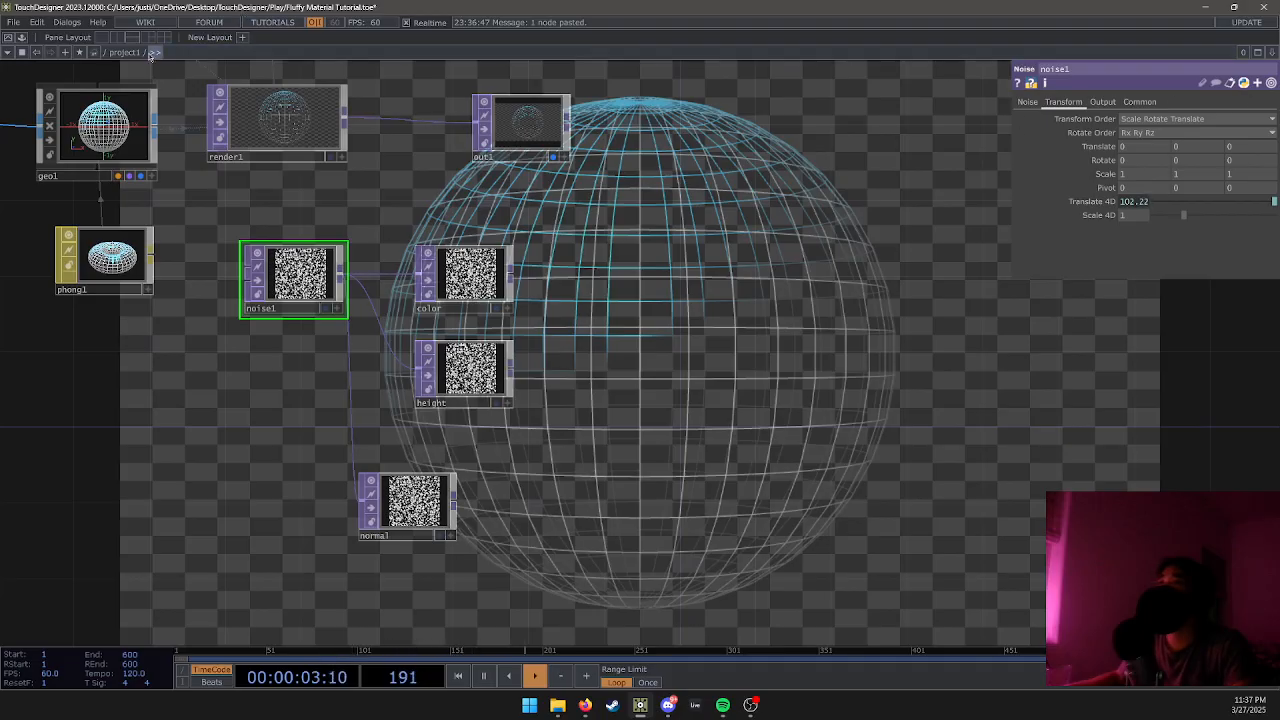
Split the workspace into two side-by-side panes and make the second one show only the rendered sphere.
left_click(113, 37)
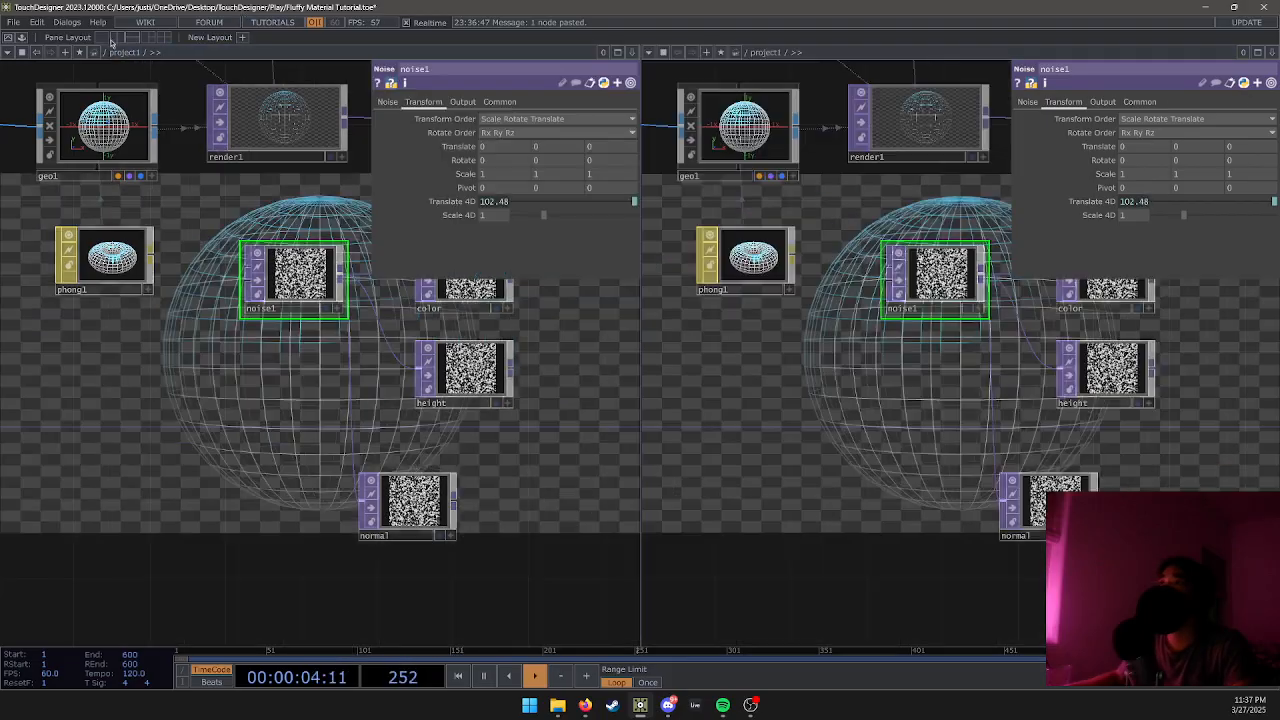
left_click(649, 52)
left_click(675, 91)
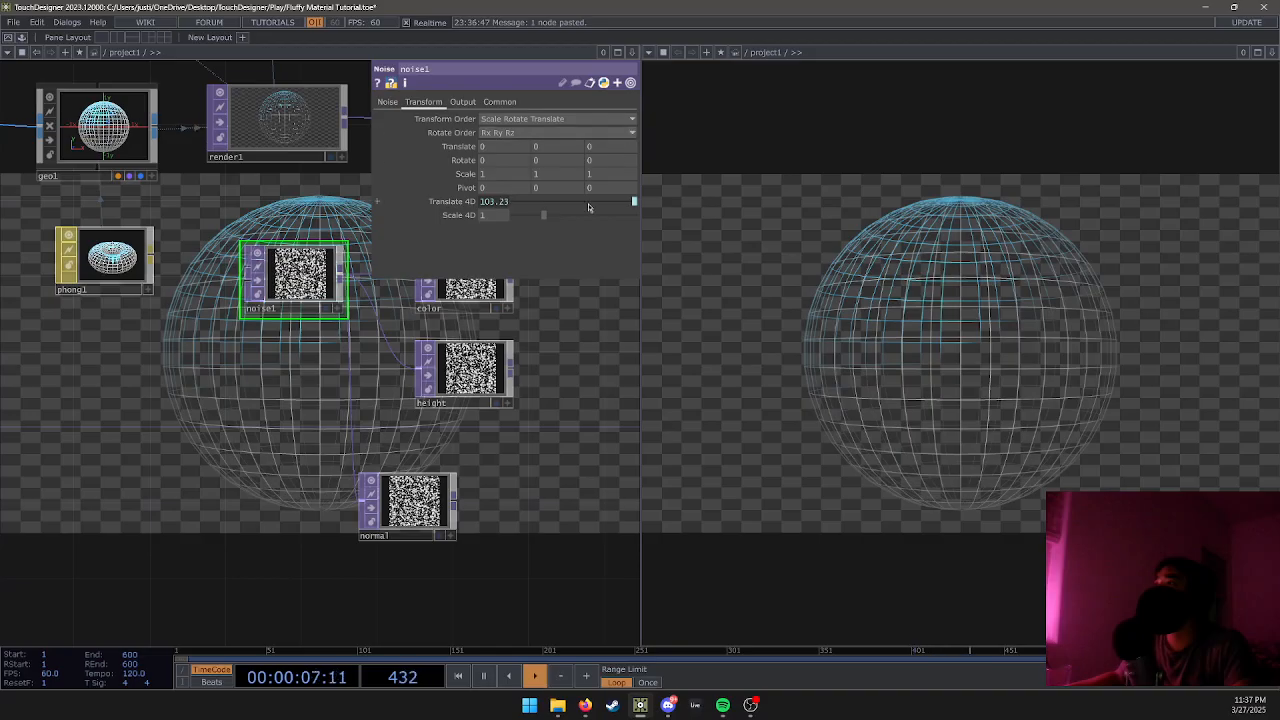
Turn off Backdrop TOPs in the network pane and widen that pane.
right_click(241, 406)
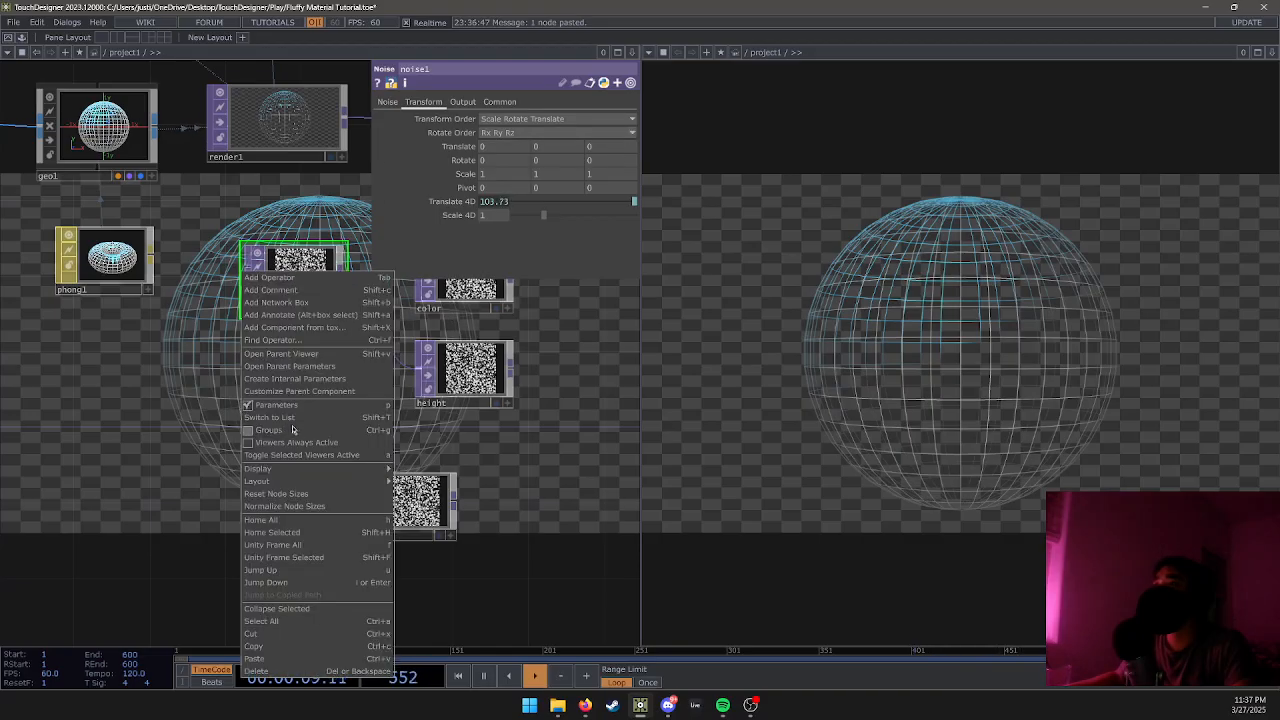
mouse_move(289, 471)
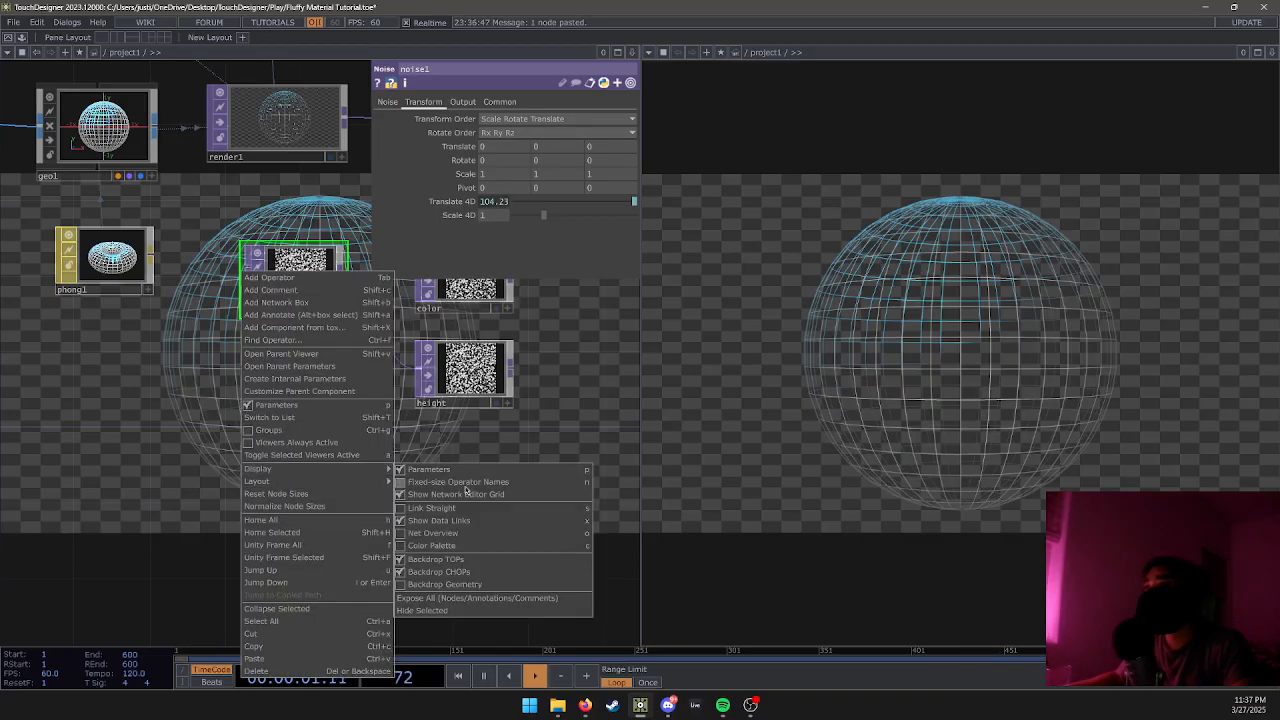
left_click(463, 566)
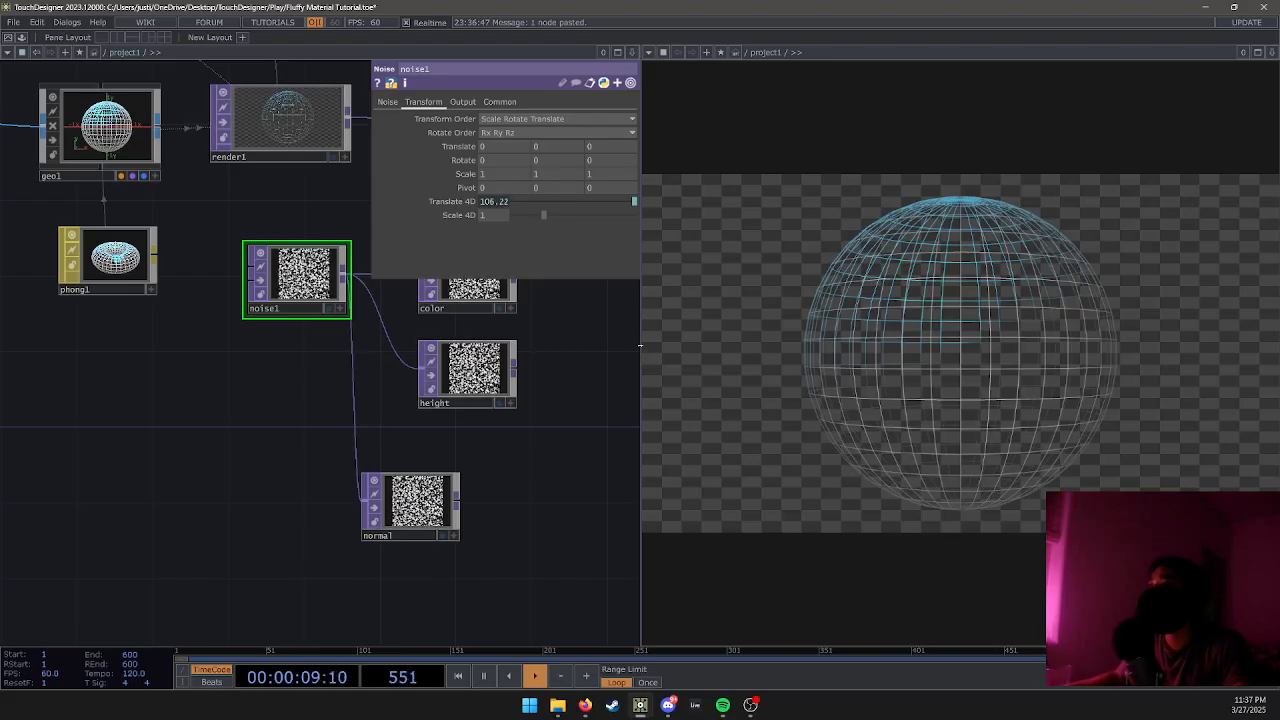
left_click_drag(640, 346, 804, 340)
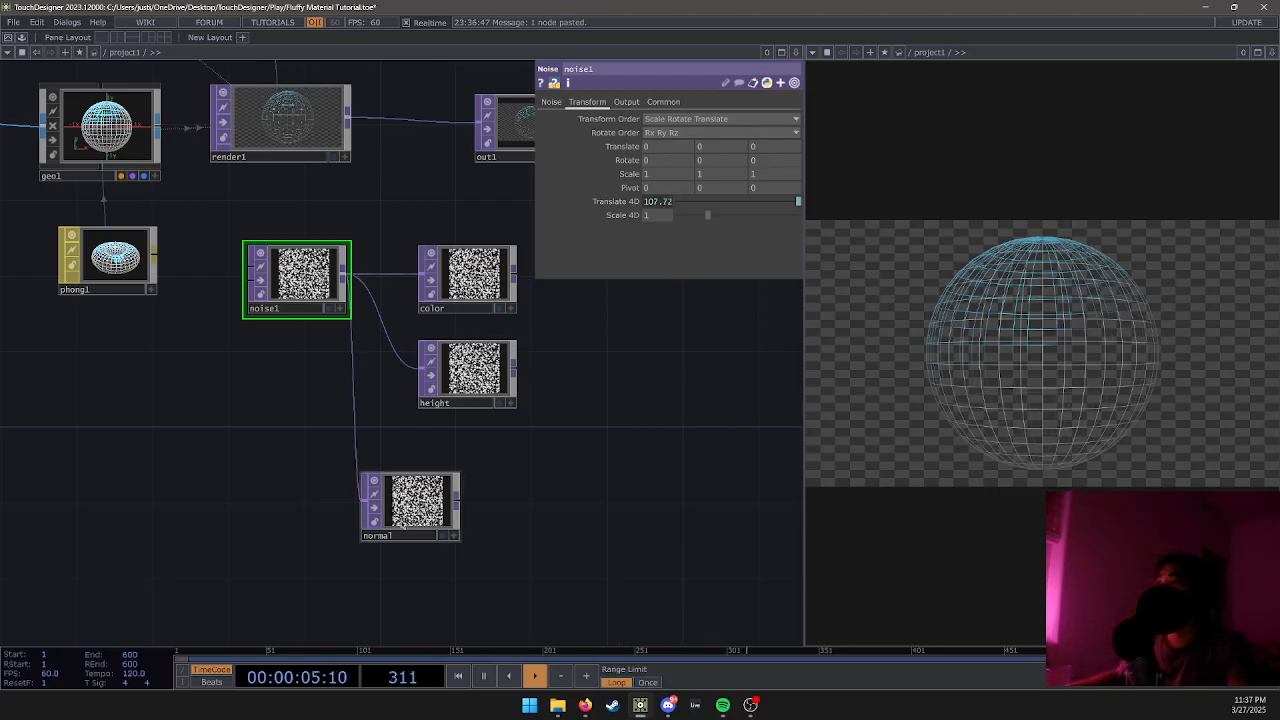
Insert a Normal Map TOP between noise1 and the normal null, and line both up in a row beneath height.
left_click_drag(403, 477, 403, 515)
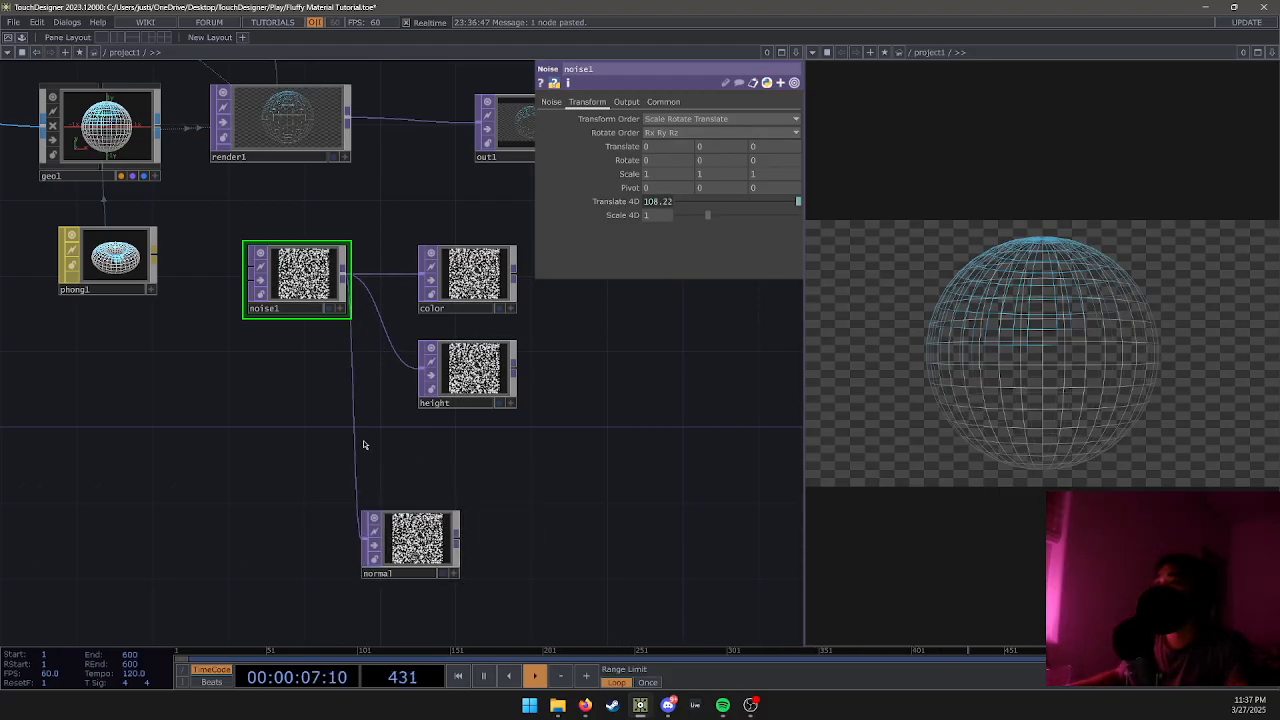
left_click(399, 428)
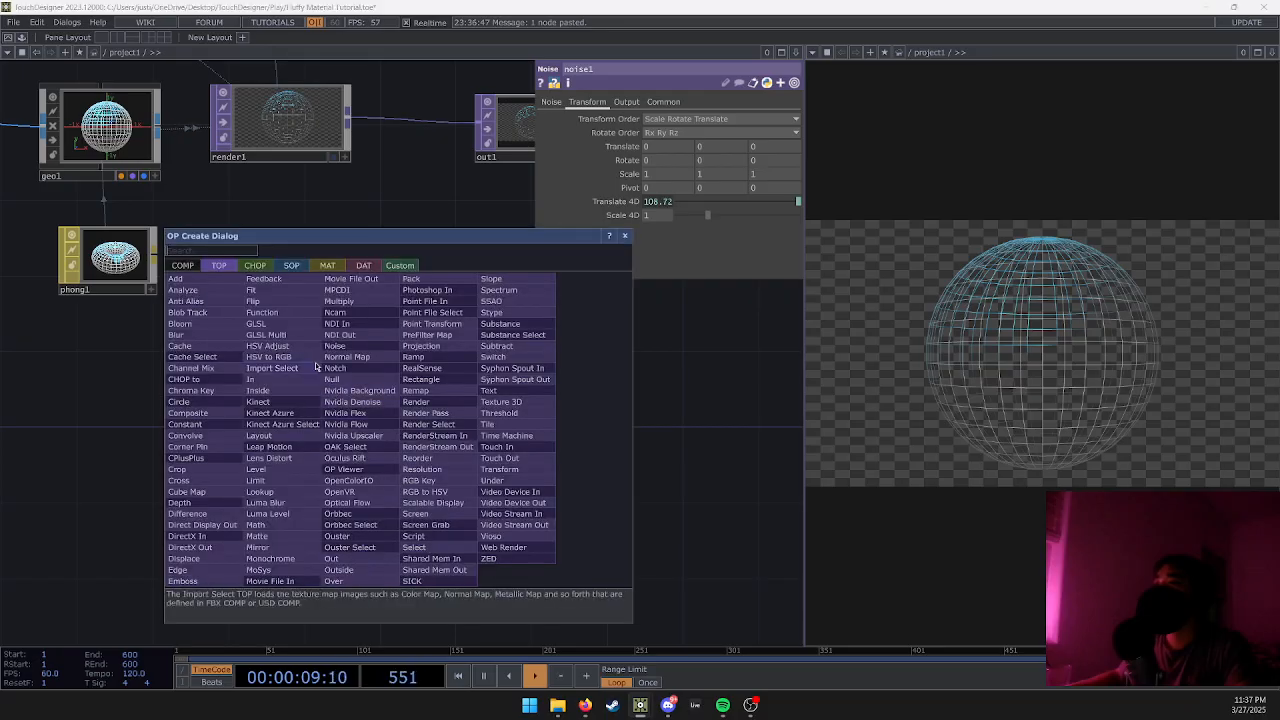
type("nor")
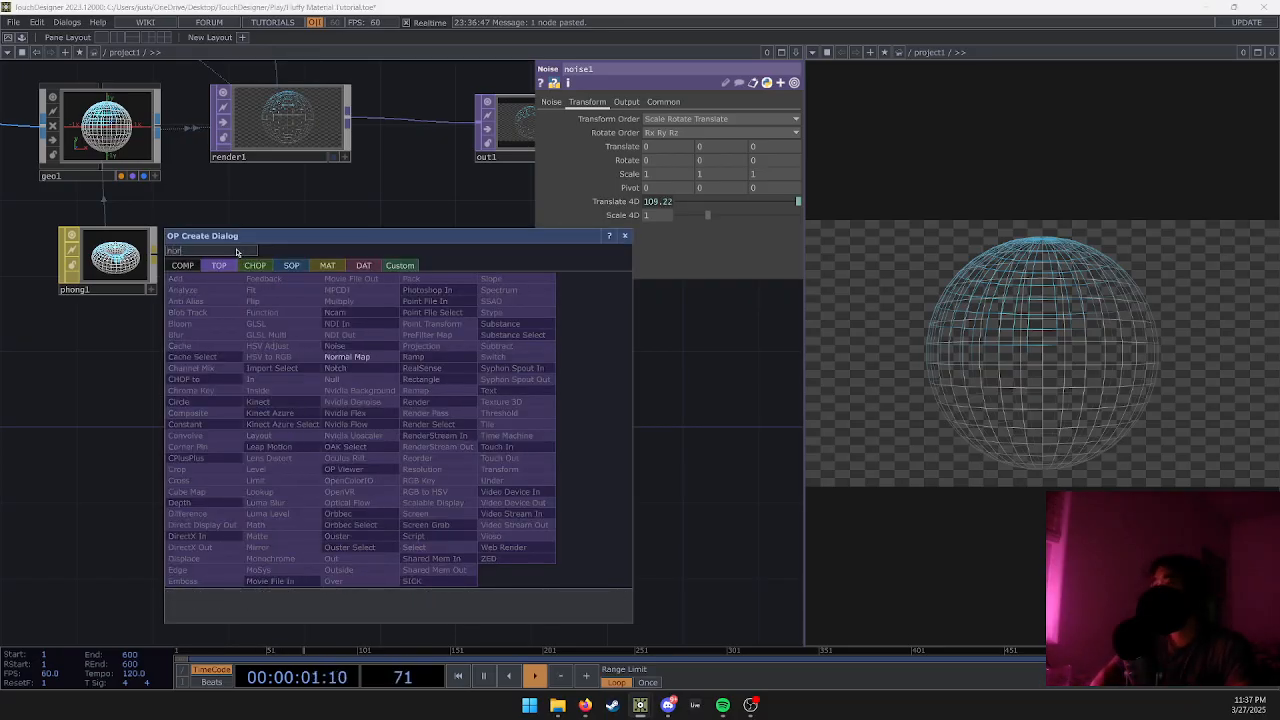
type("mal")
left_click(347, 357)
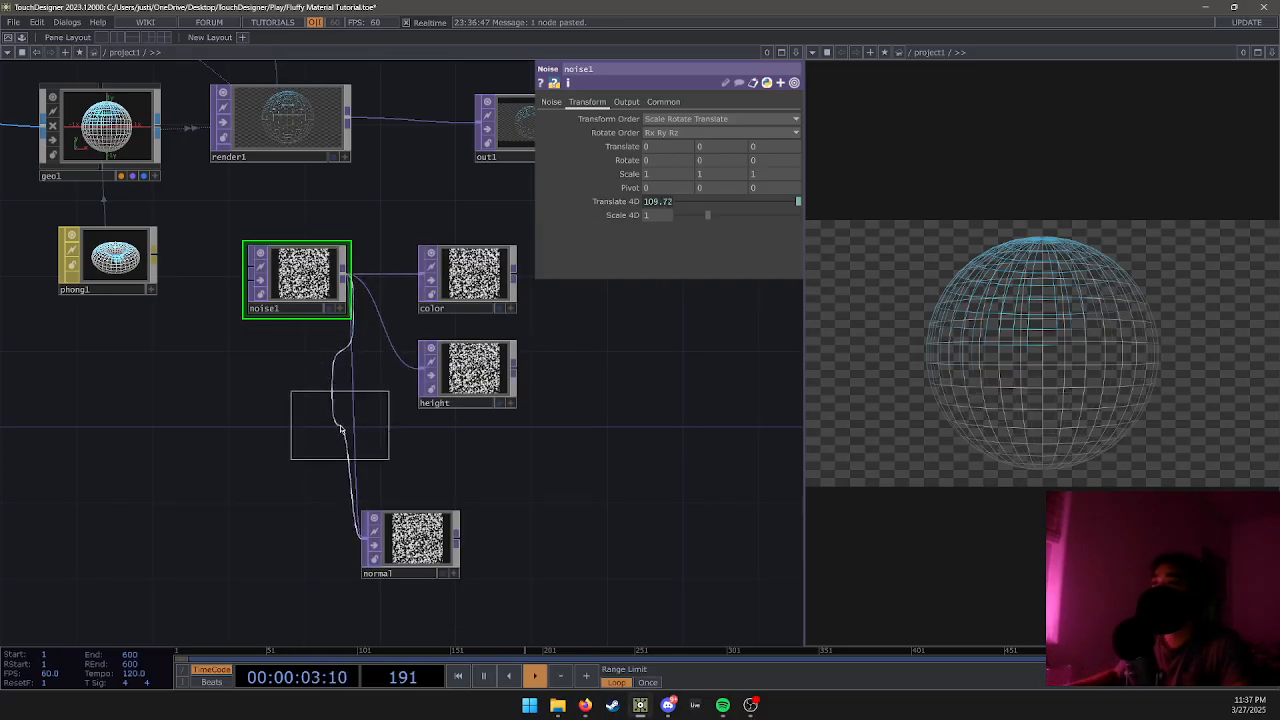
left_click(335, 428)
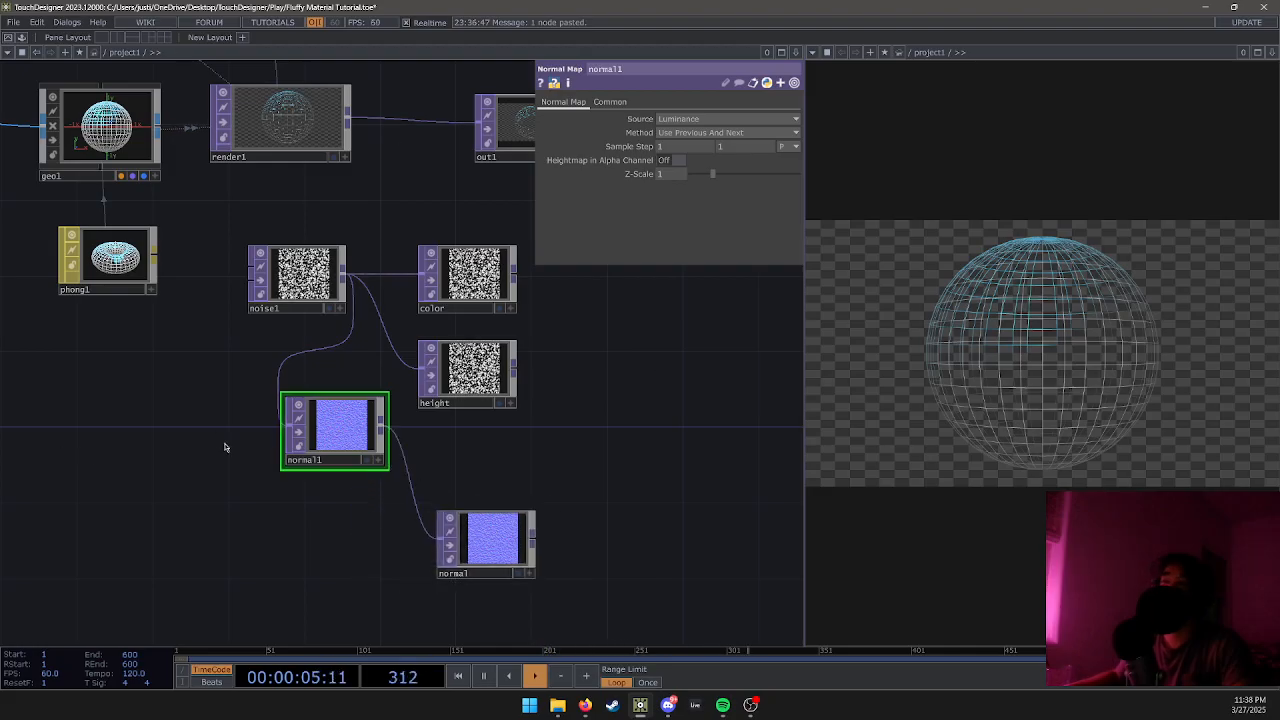
left_click_drag(322, 450, 435, 508)
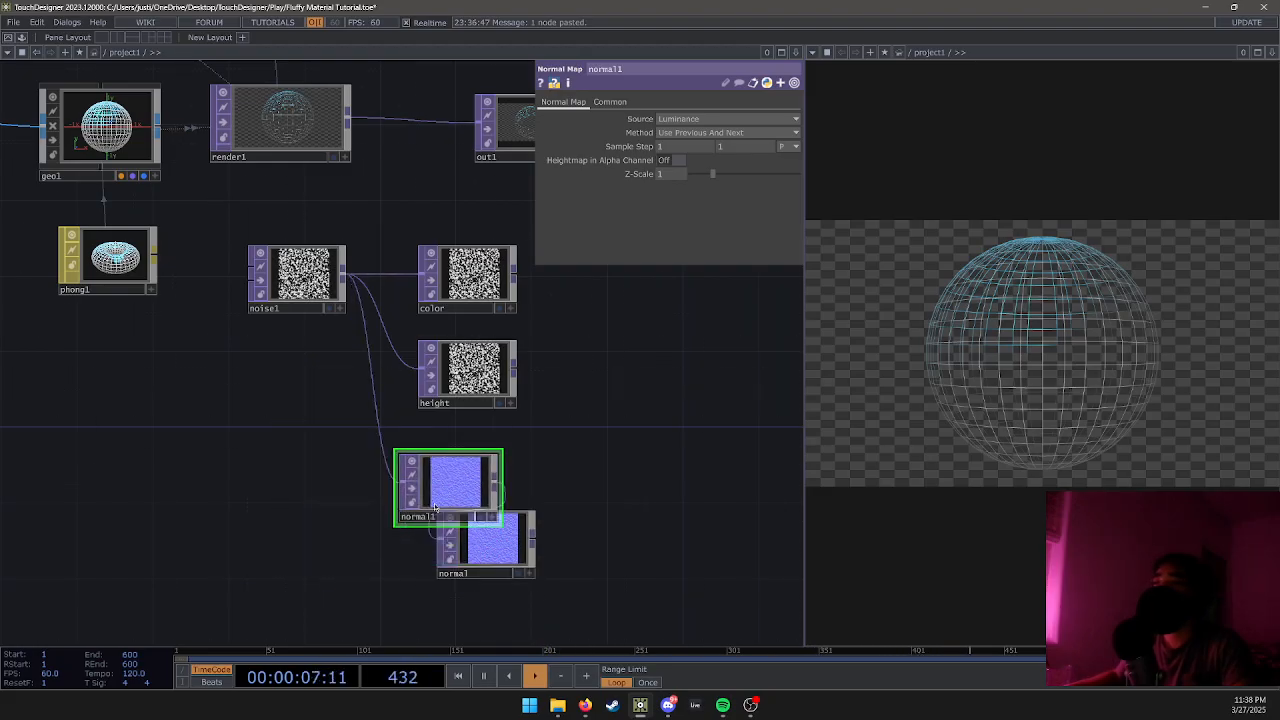
left_click_drag(471, 569, 600, 486)
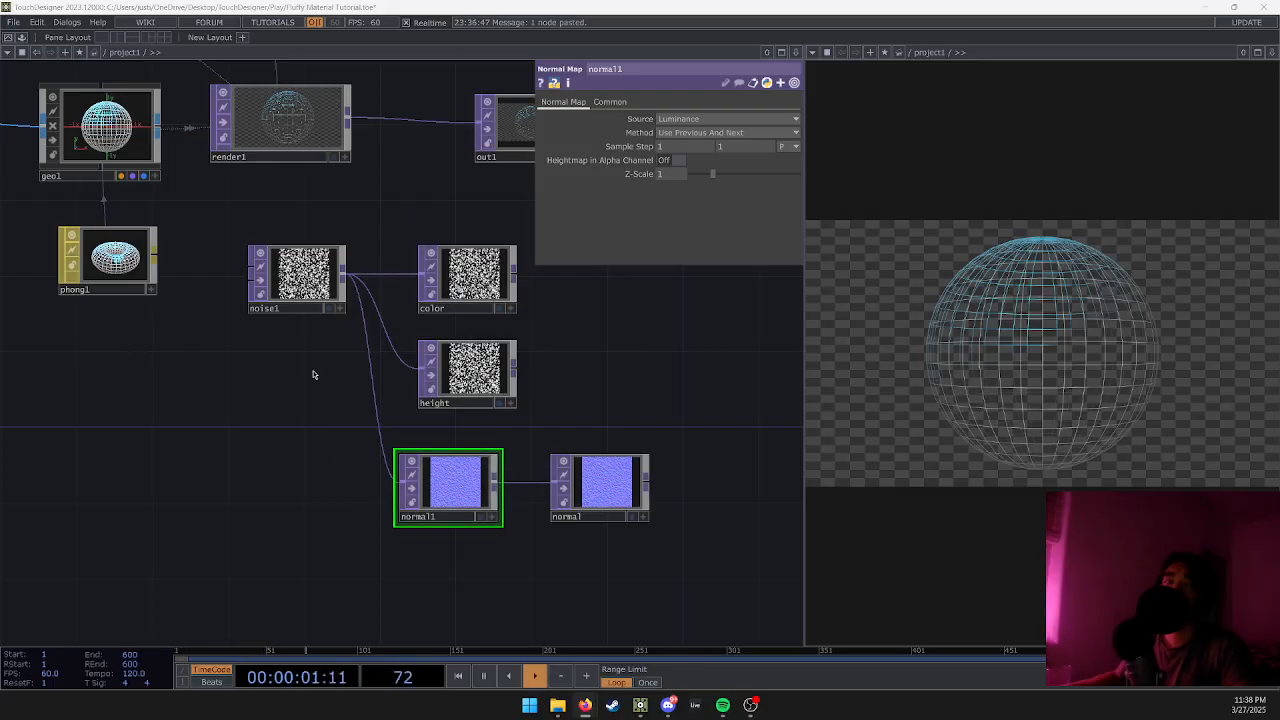
Set the Normal Map's Sample Step to 10 by 10 and inspect its texture up close.
scroll(425, 492, "up", 5)
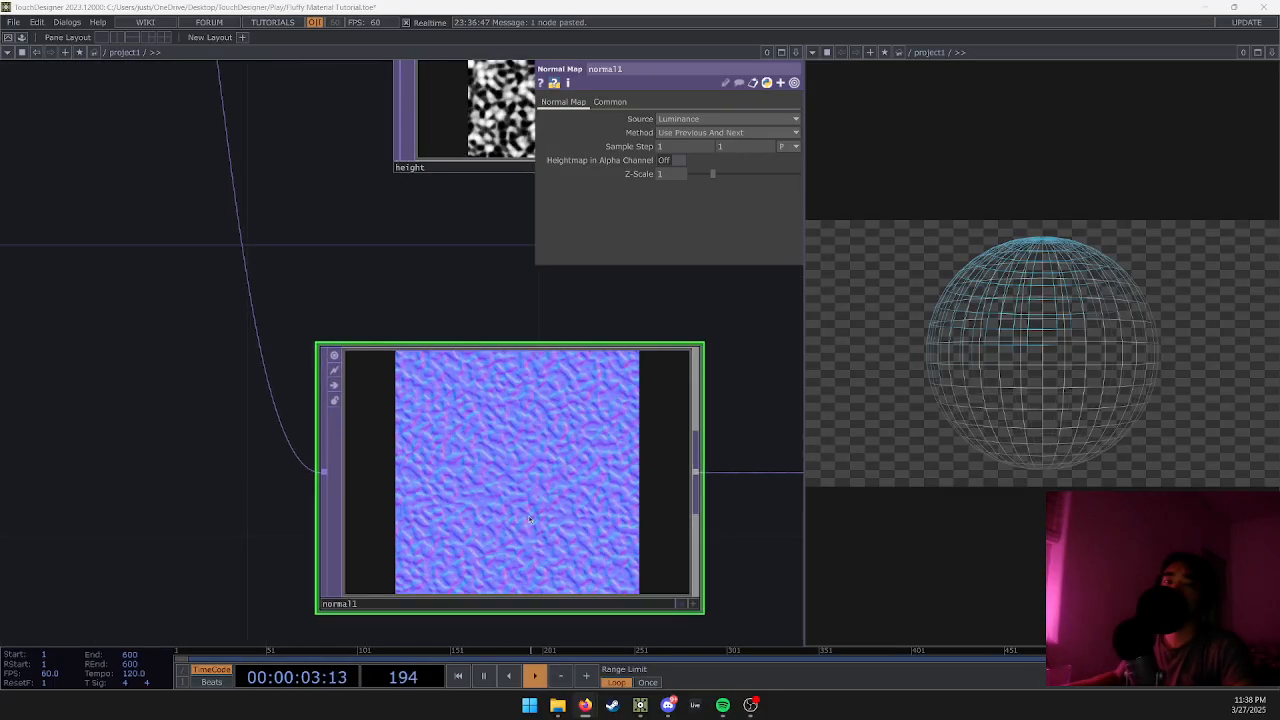
scroll(625, 510, "up", 3)
scroll(600, 500, "down", 3)
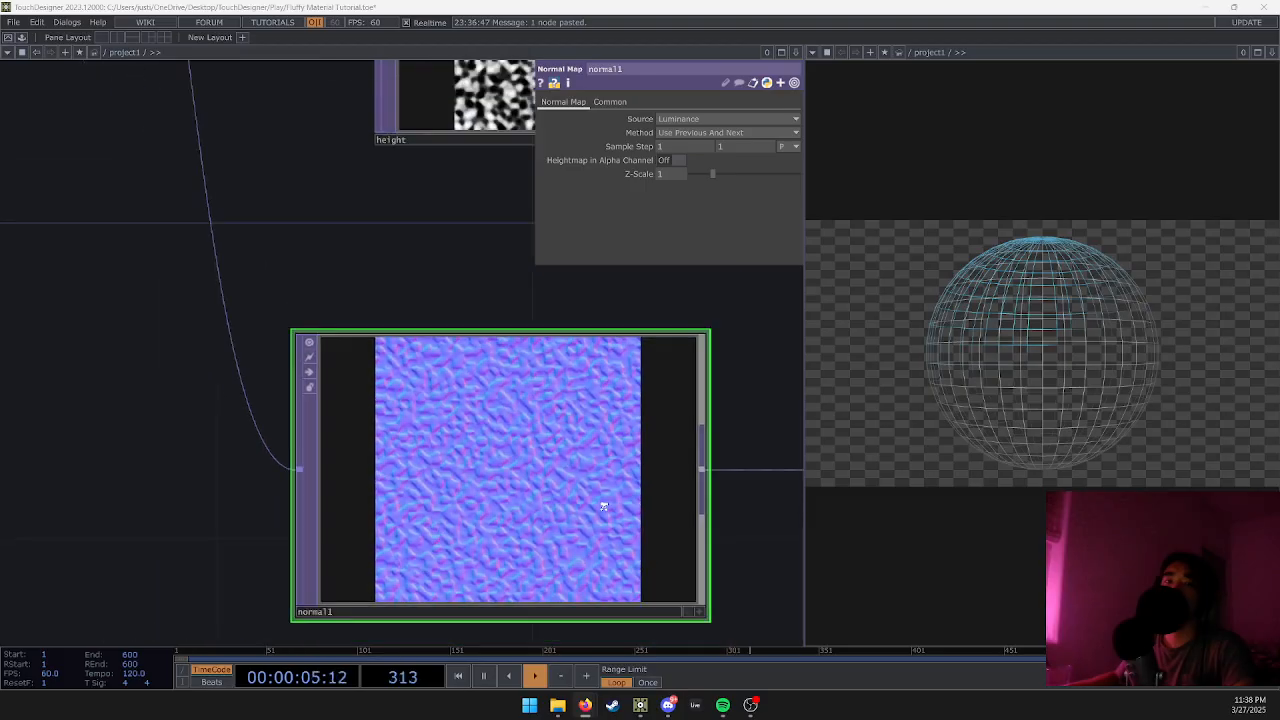
scroll(590, 485, "down", 3)
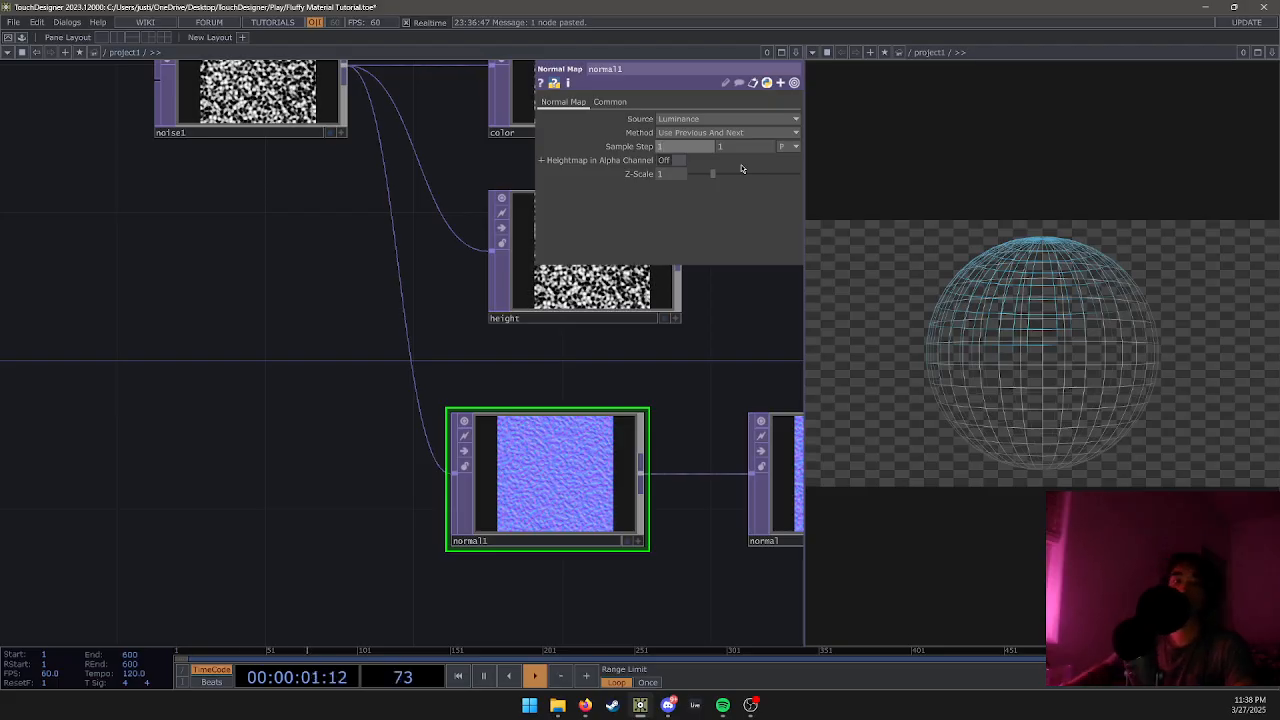
type("10")
key("Tab")
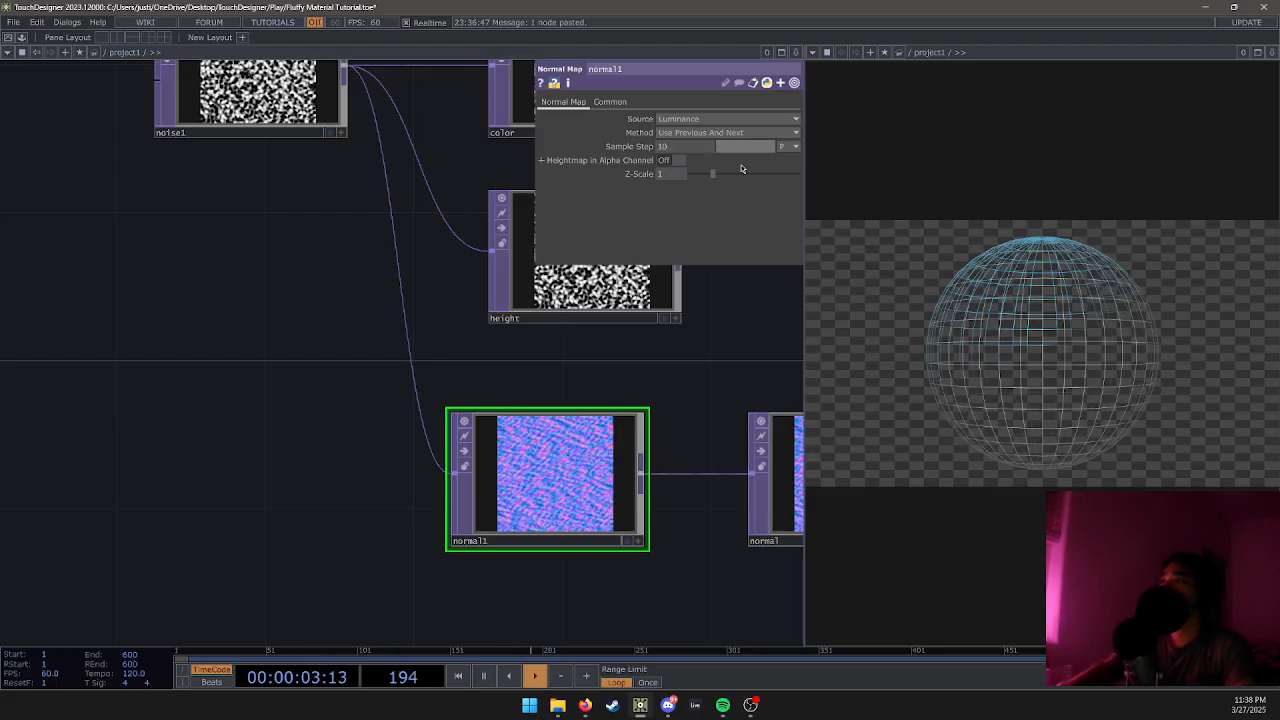
type("10")
scroll(552, 519, "up", 4)
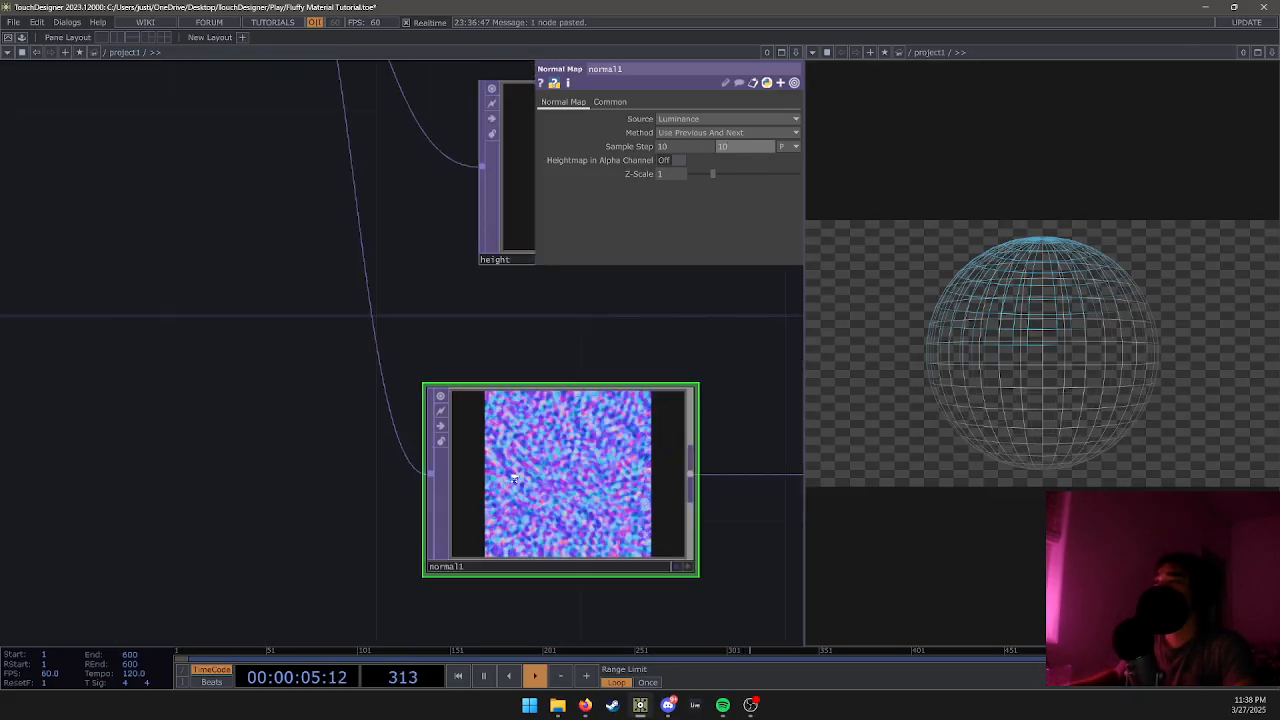
scroll(532, 523, "down", 4)
left_click_drag(550, 610, 459, 532)
scroll(536, 488, "up", 3)
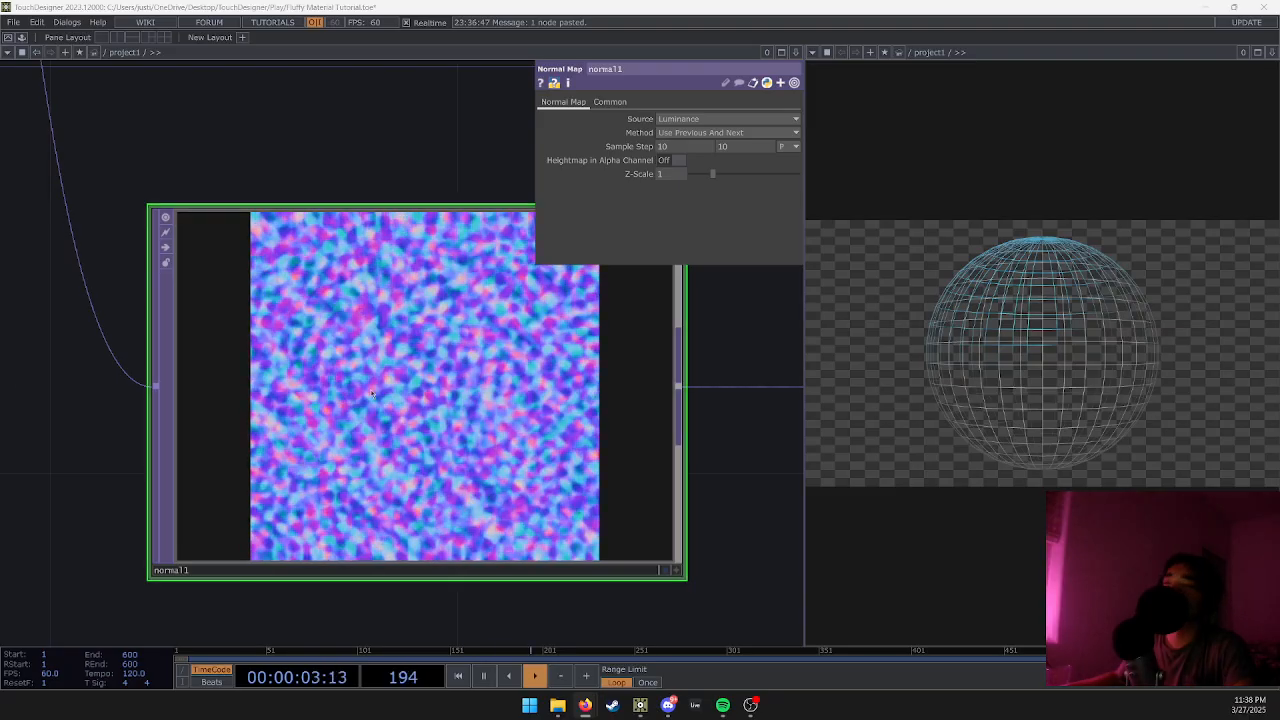
scroll(450, 419, "down", 3)
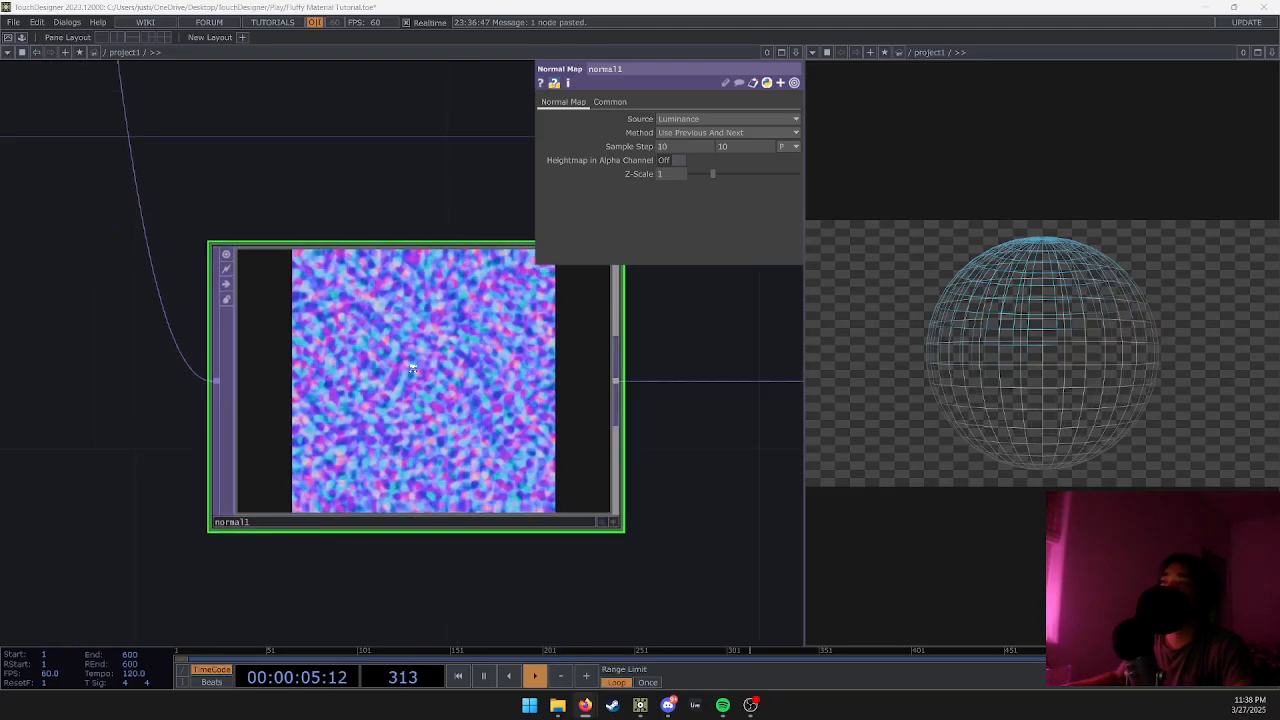
left_click_drag(449, 212, 385, 388)
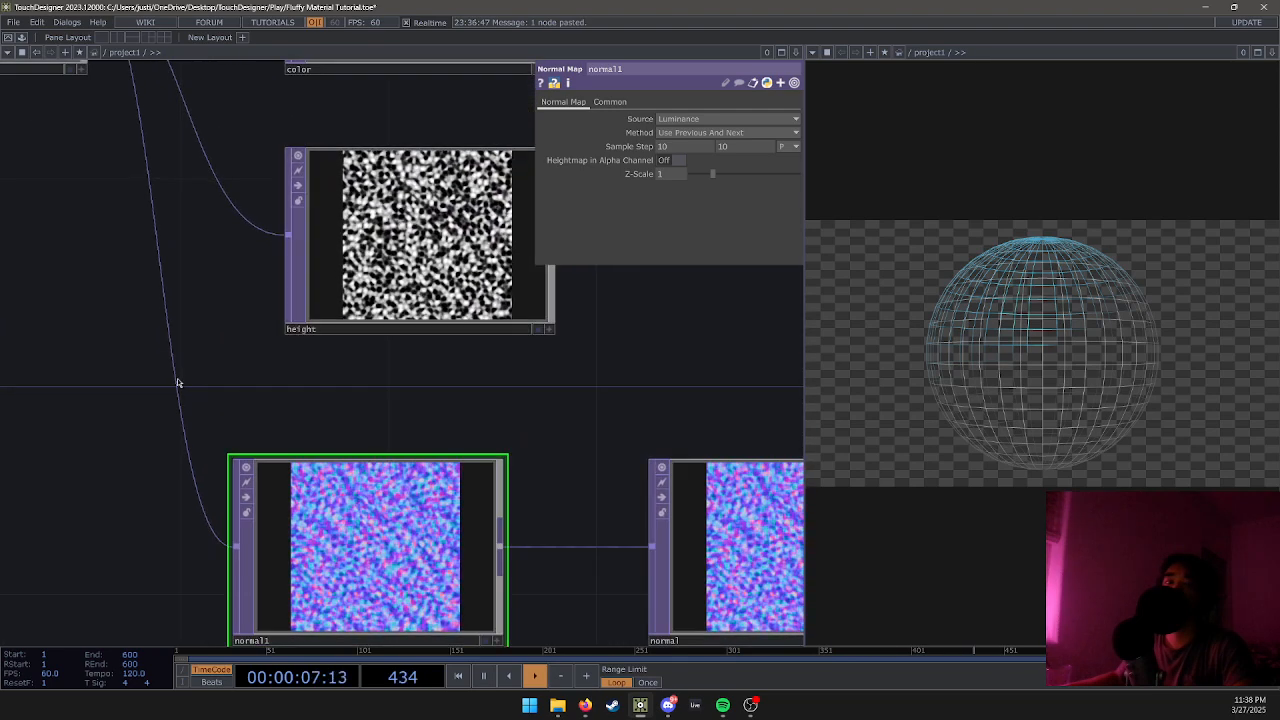
left_click(609, 101)
left_click(676, 119)
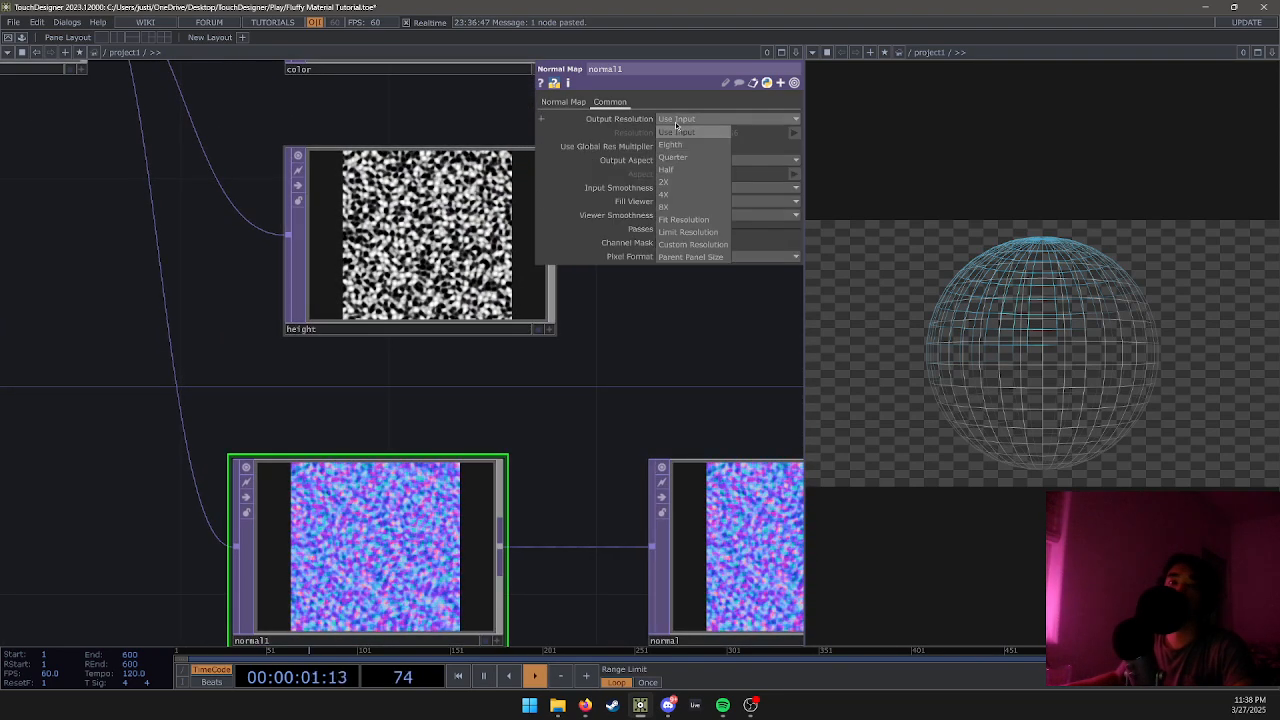
left_click(70, 330)
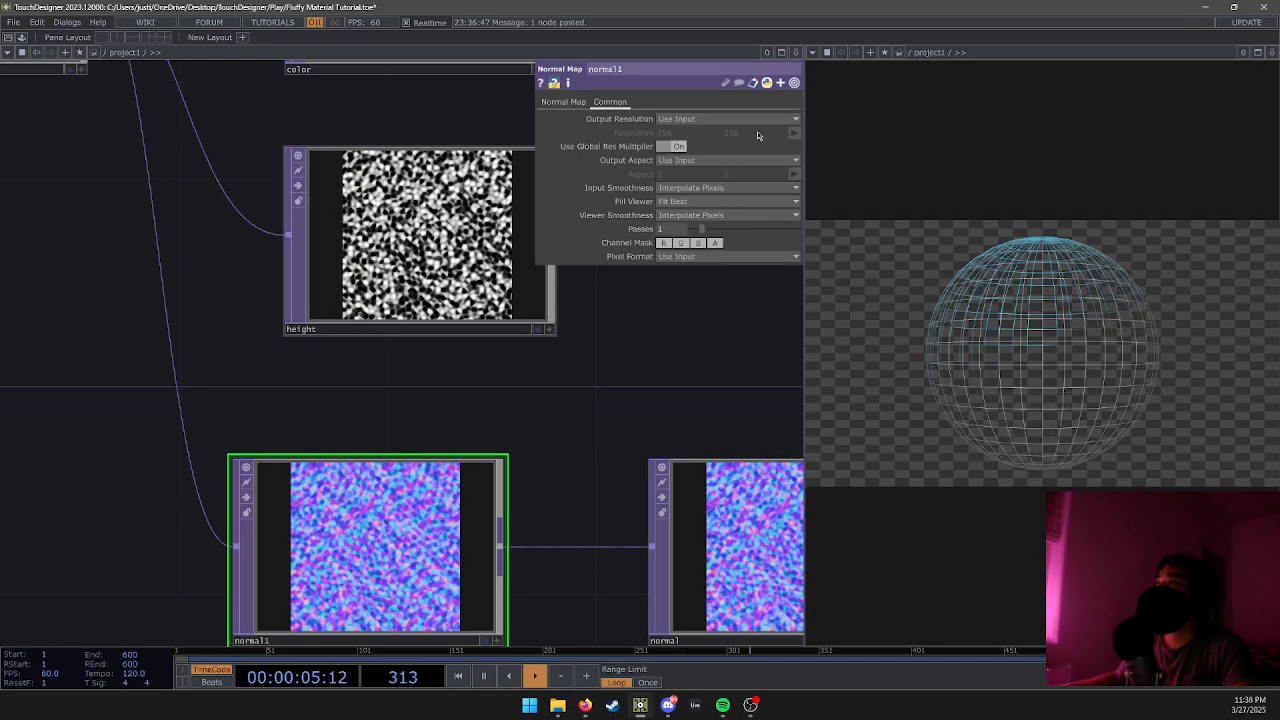
Set noise1's output resolution to 1024 by 1024.
scroll(375, 393, "down", 5)
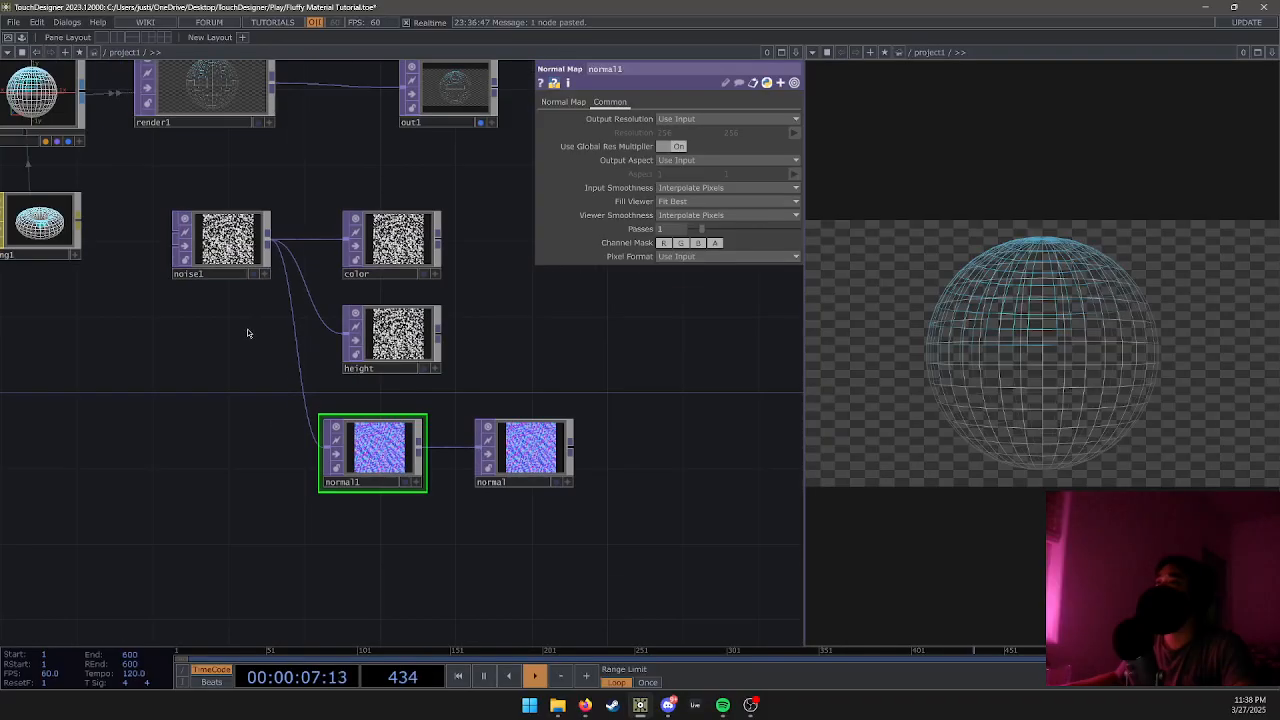
left_click(221, 240)
left_click(663, 101)
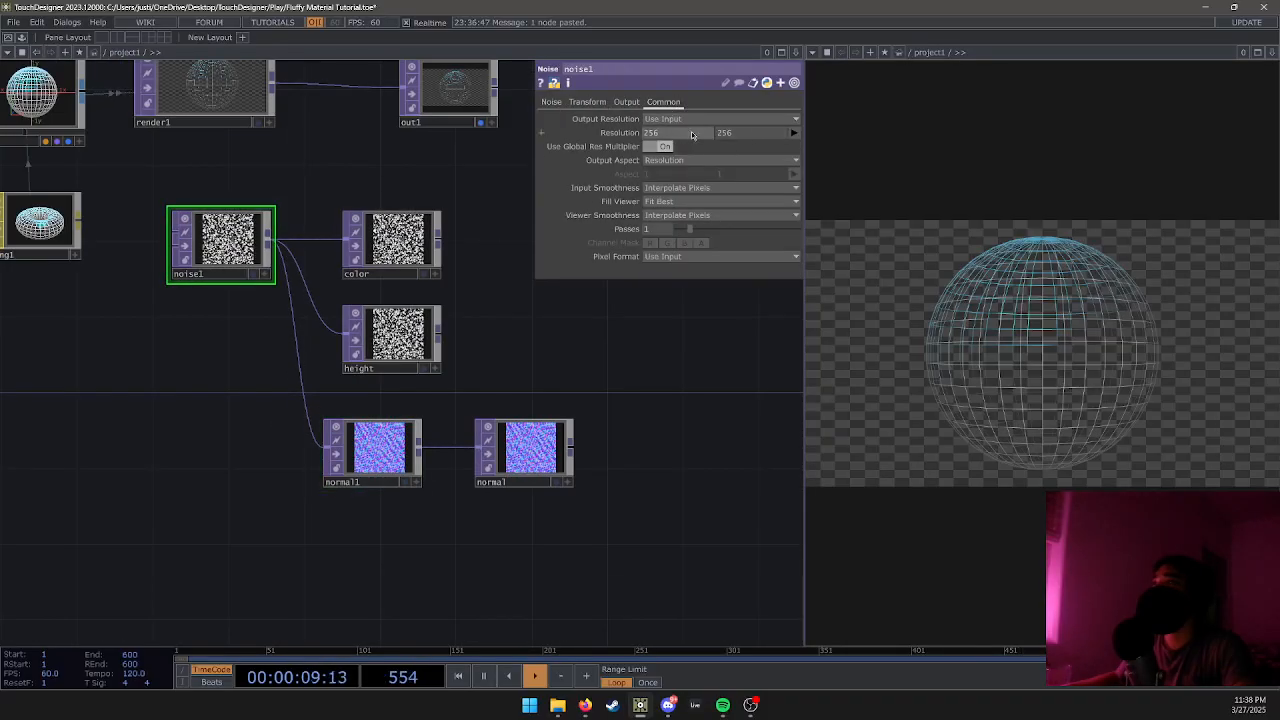
type("1024")
key("Tab")
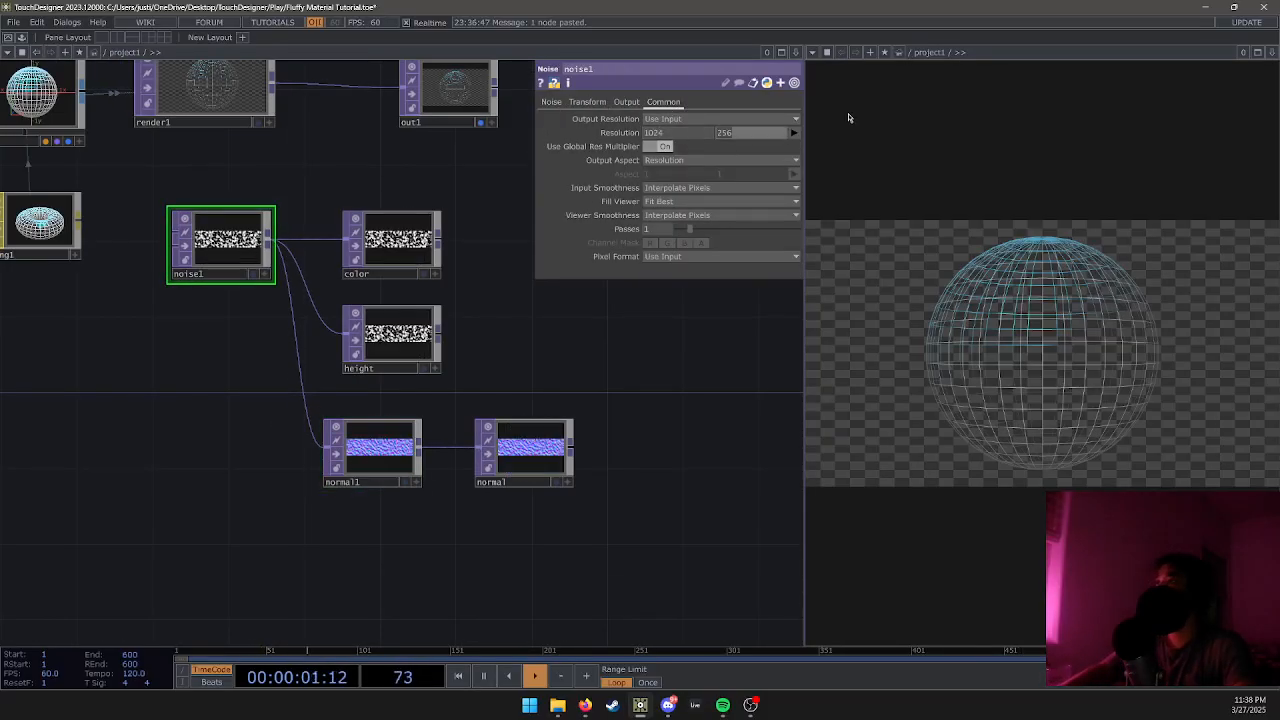
type("1024")
key("Tab")
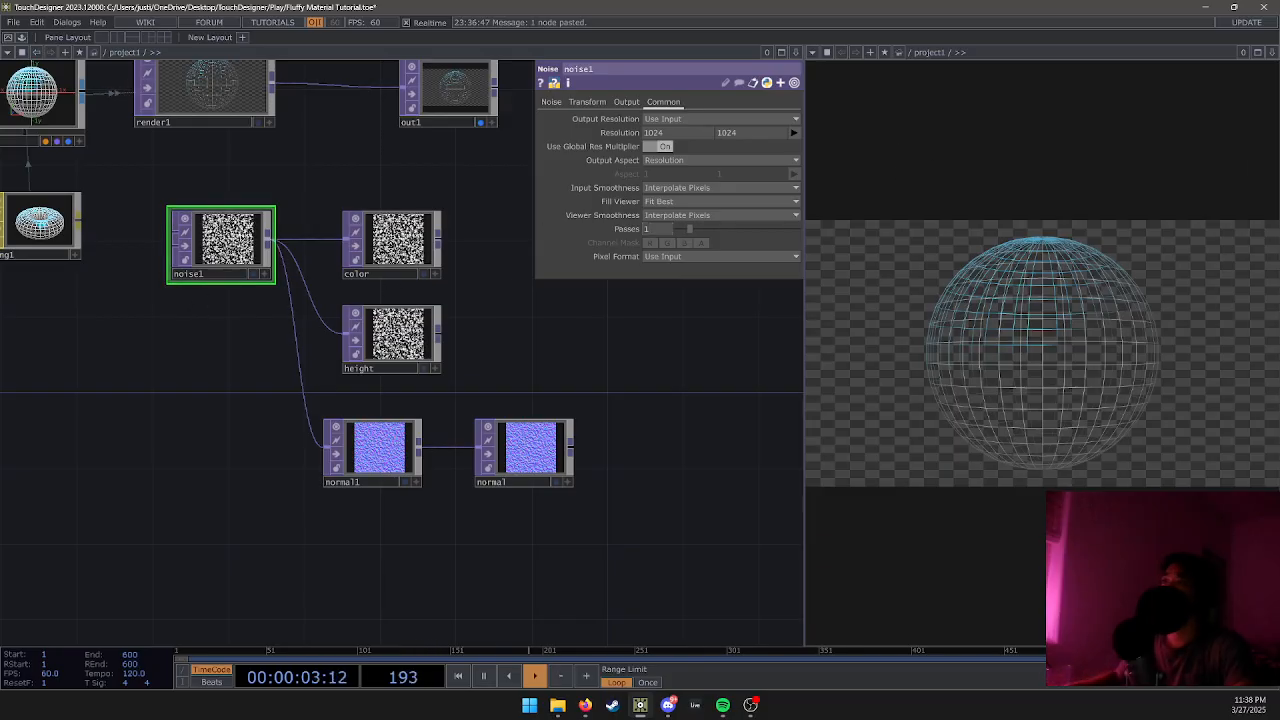
Raise noise1's Period to 0.56 and inspect the Normal Map texture up close.
left_click(586, 102)
left_click(549, 103)
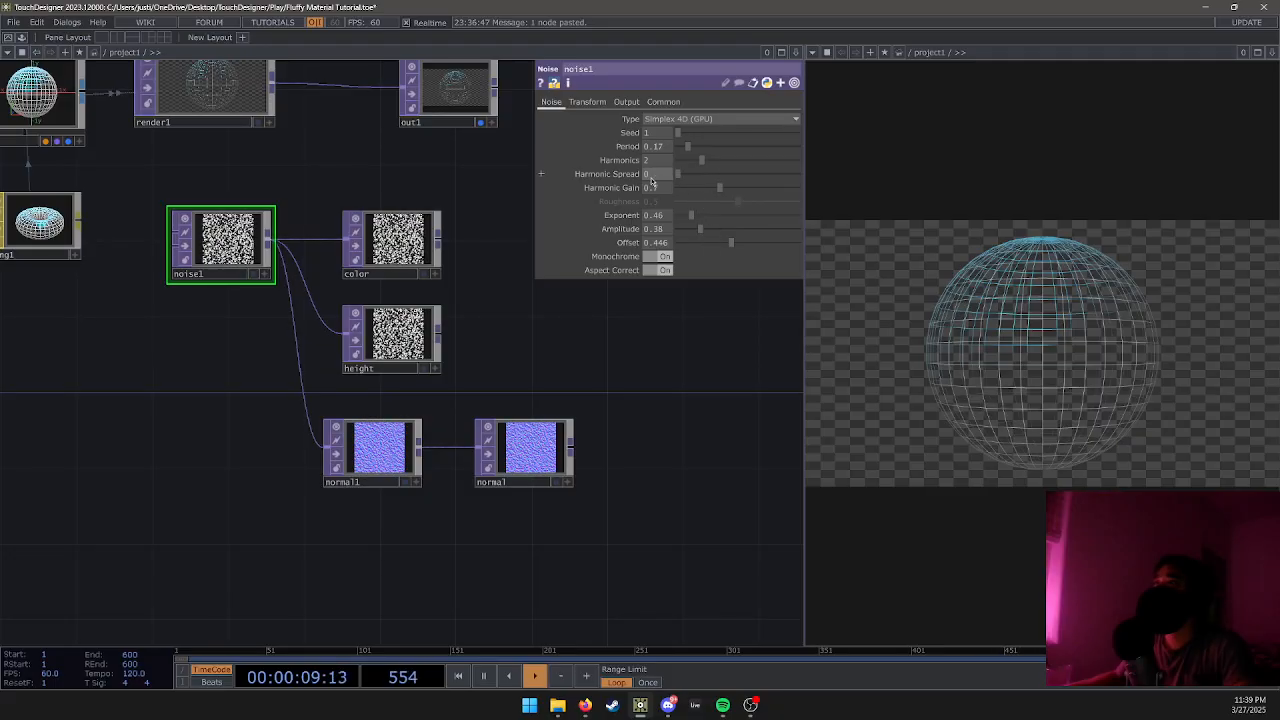
left_click_drag(685, 145, 723, 153)
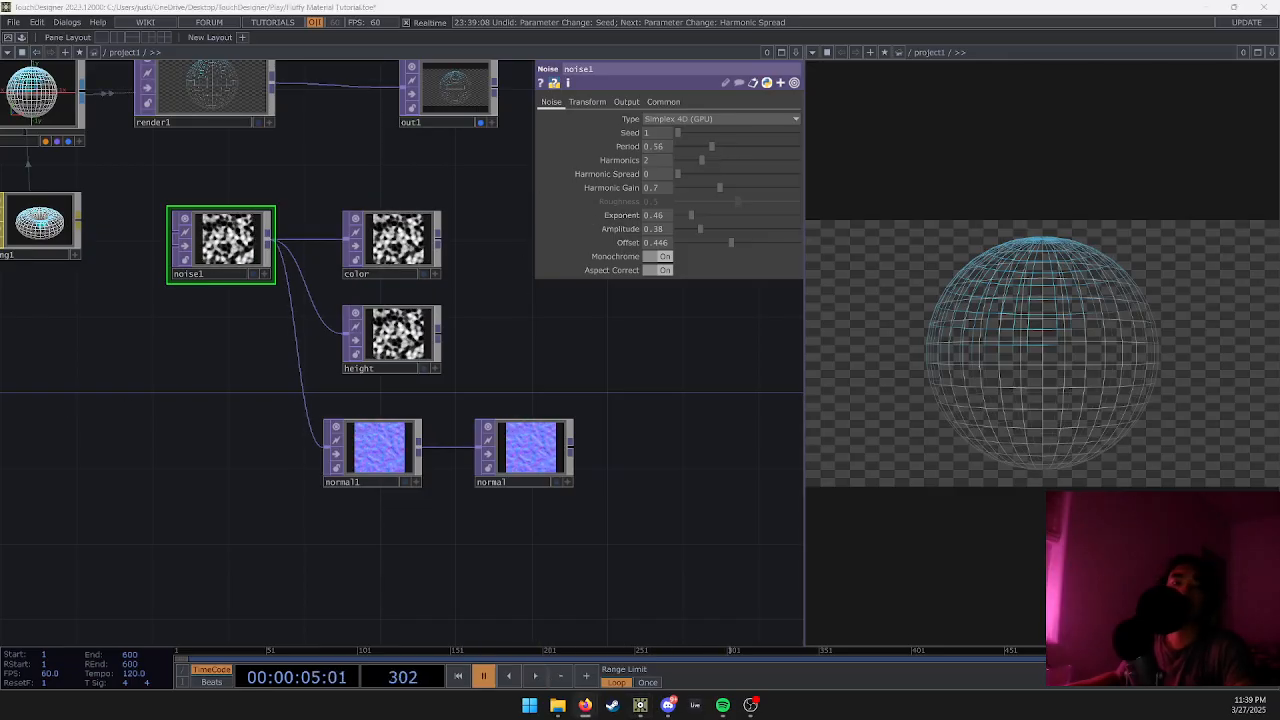
scroll(451, 475, "up", 3)
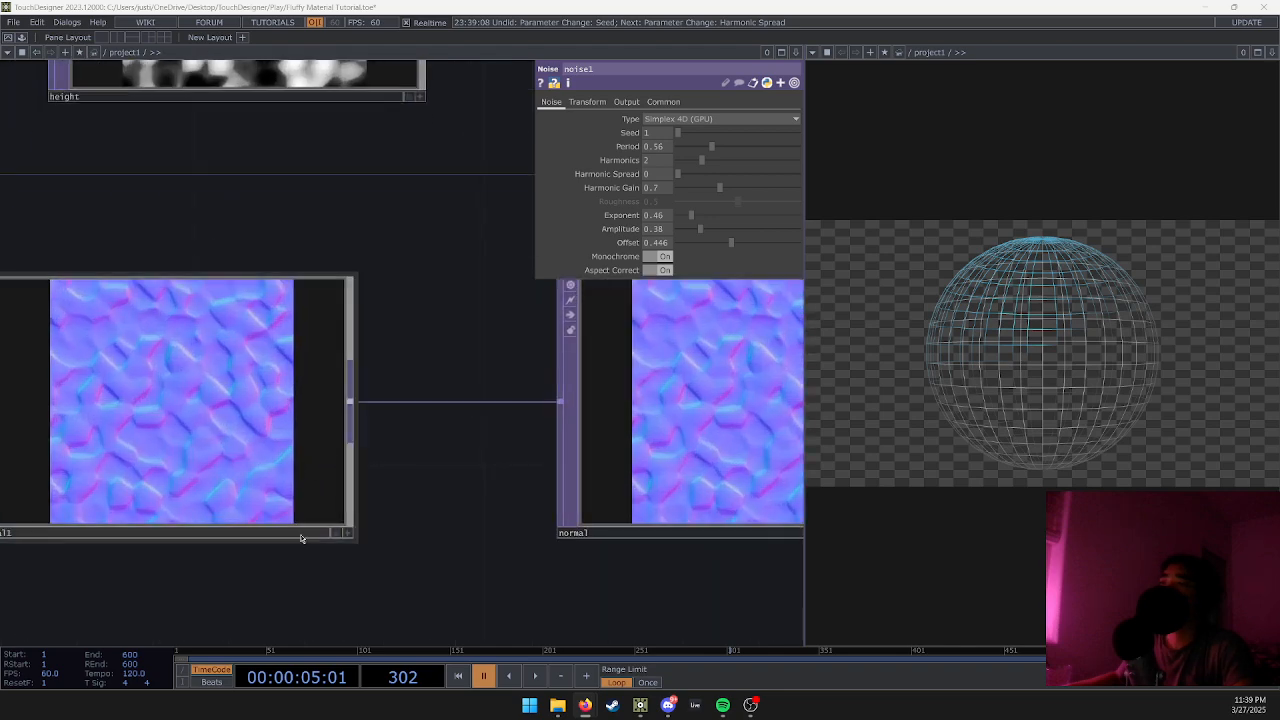
scroll(300, 531, "up", 1)
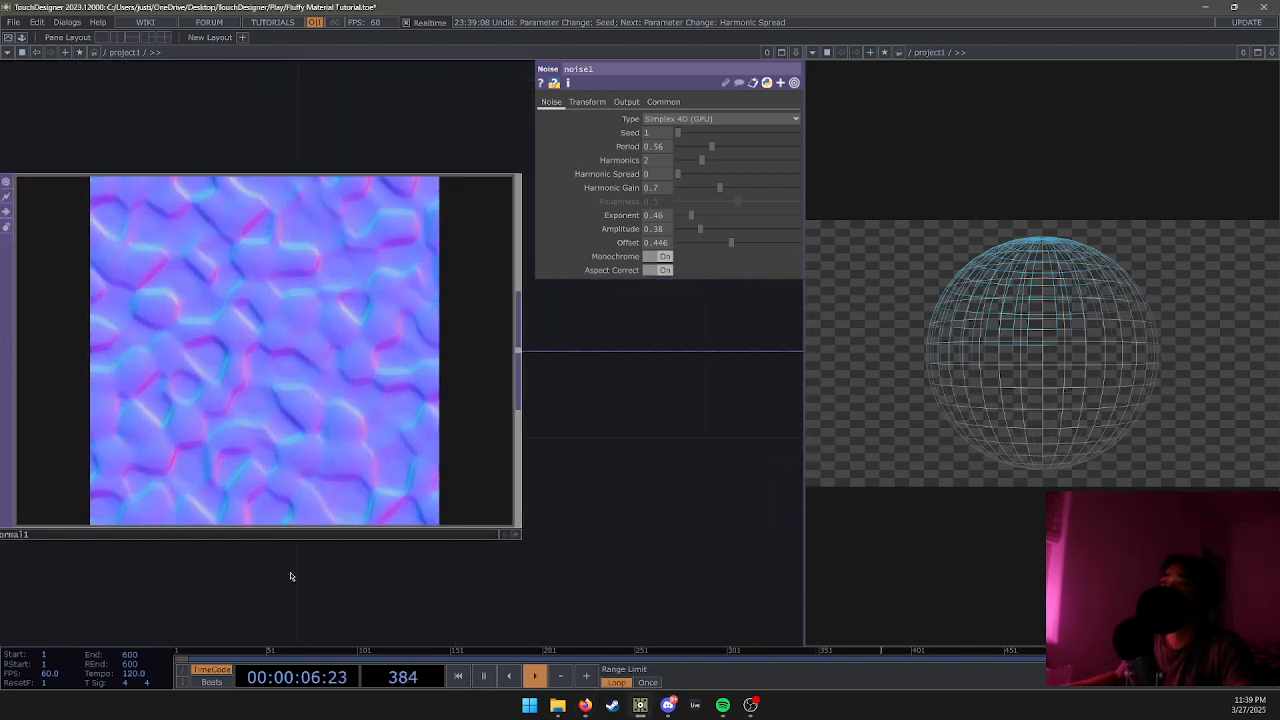
left_click_drag(300, 576, 360, 622)
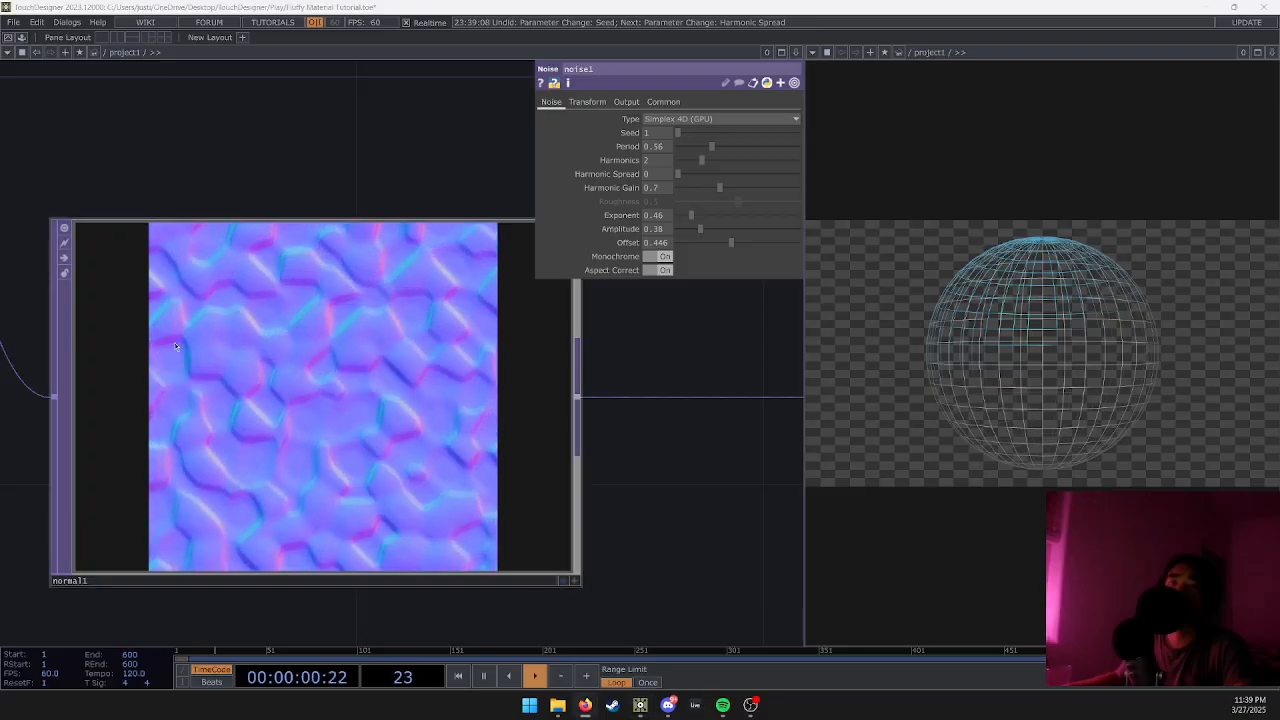
Move noise1 together with the color, height and normal map nodes as a group to the left of the Phong material.
scroll(660, 405, "down", 5)
scroll(675, 475, "down", 5)
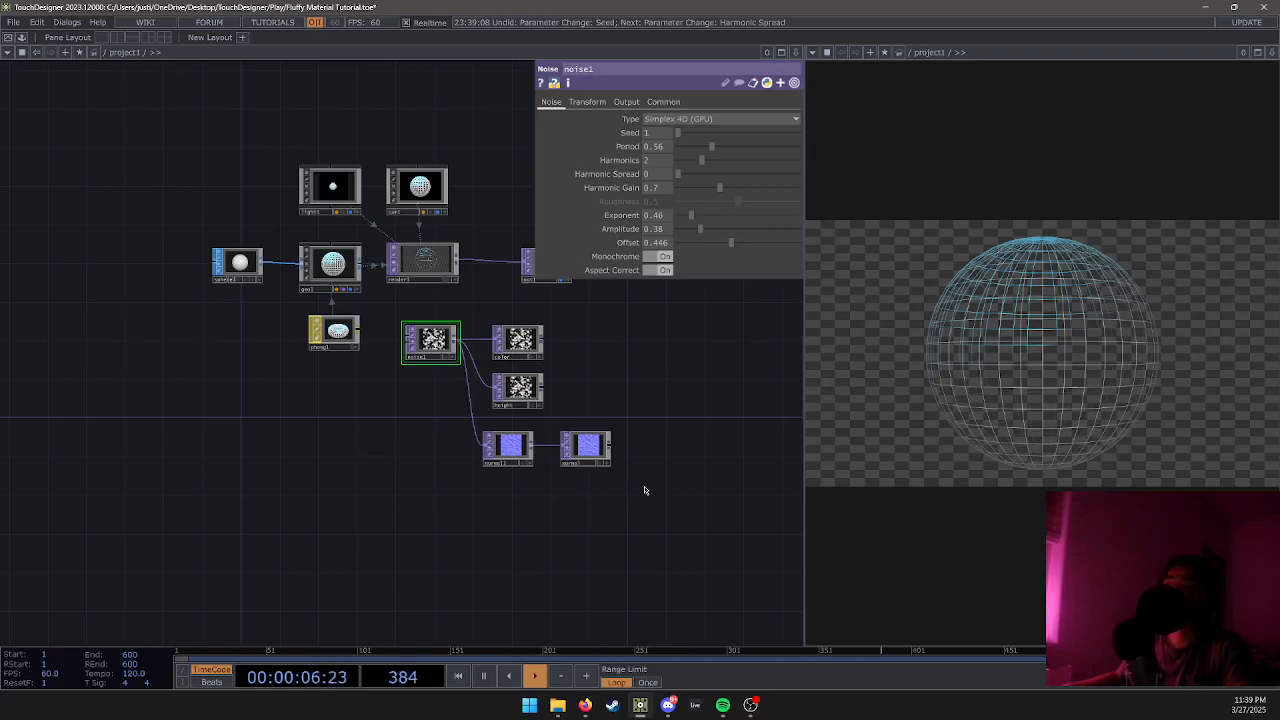
left_click_drag(644, 490, 573, 476)
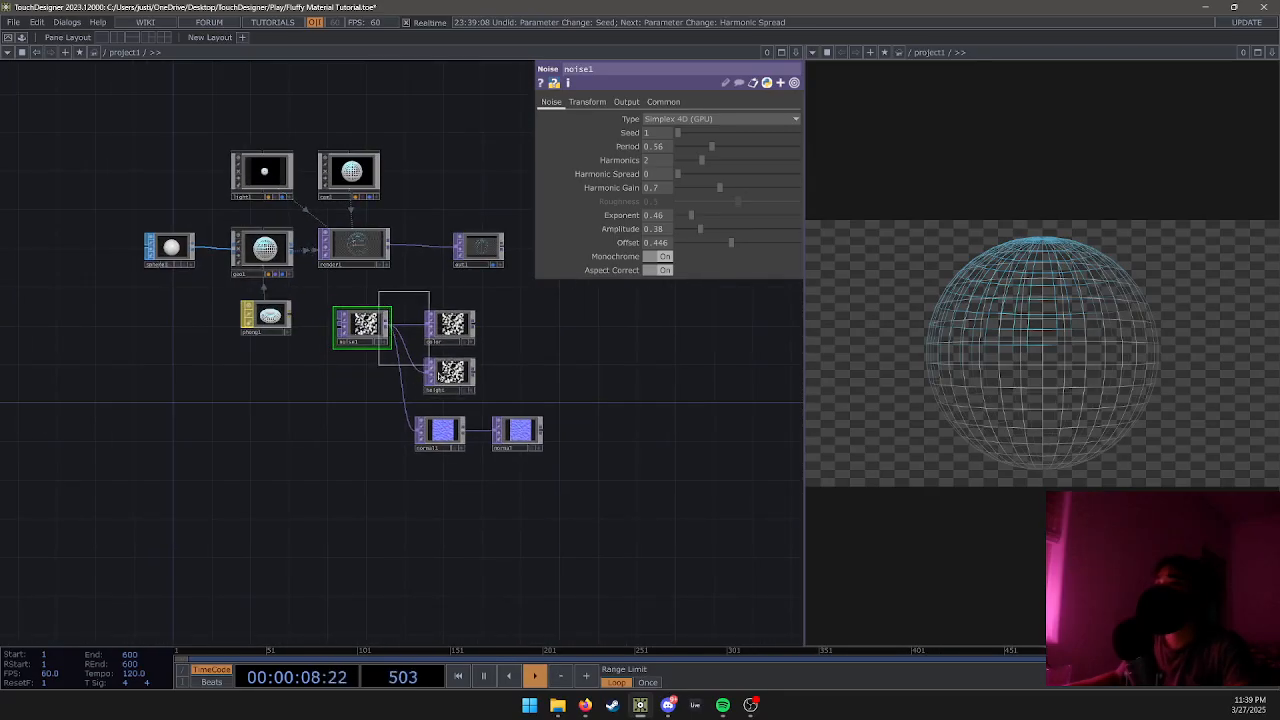
left_click_drag(438, 376, 567, 480)
left_click_drag(325, 296, 48, 344)
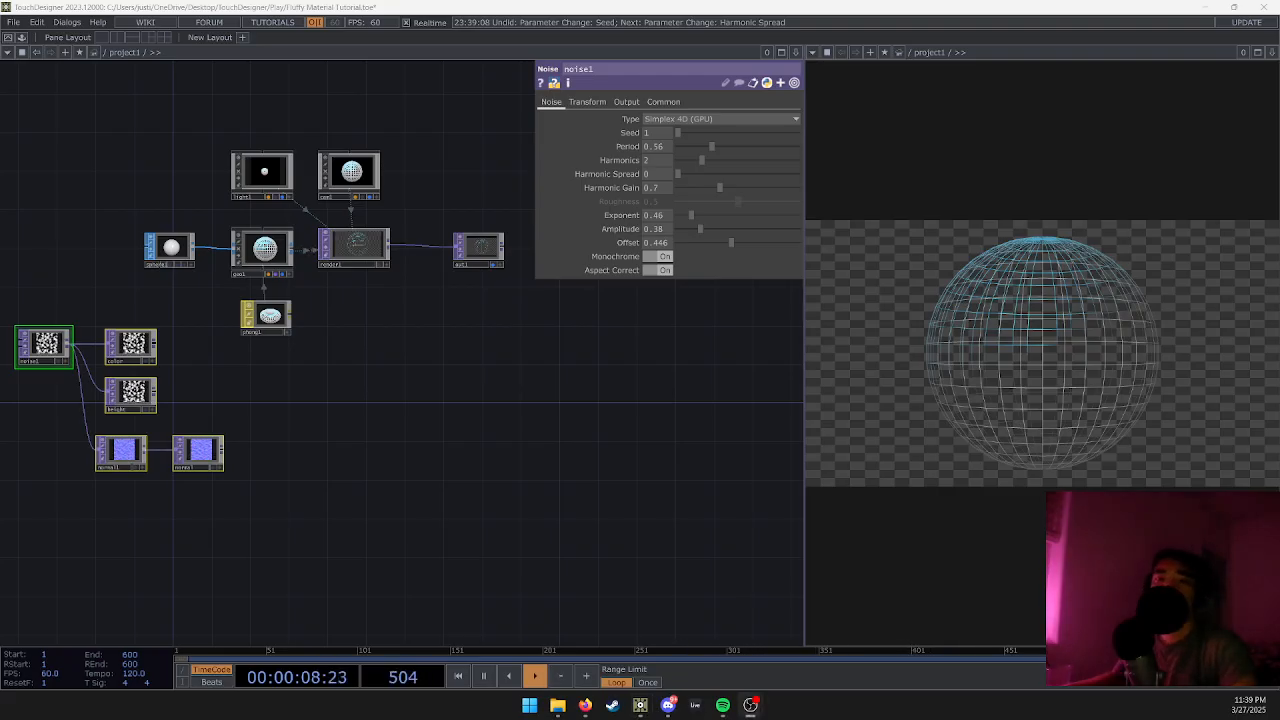
Assign the color null as phong1's Color Map and the normal null as its Normal Map.
left_click(148, 357)
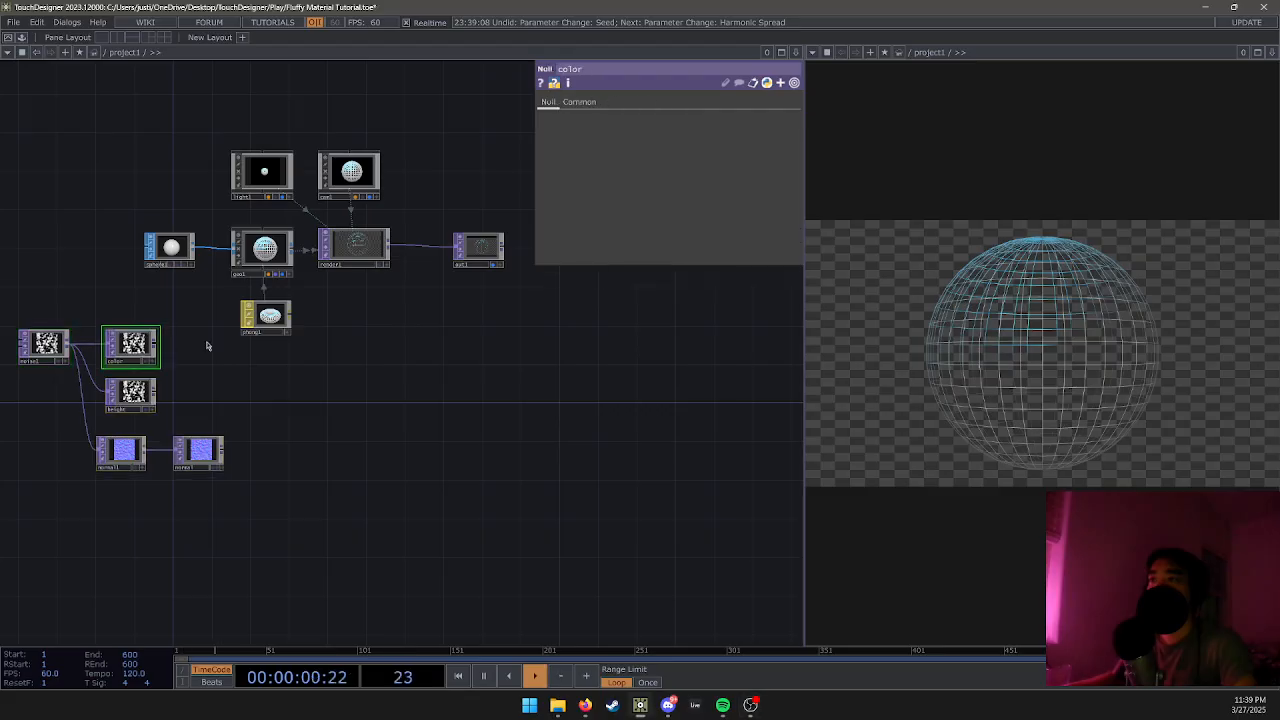
left_click(268, 318)
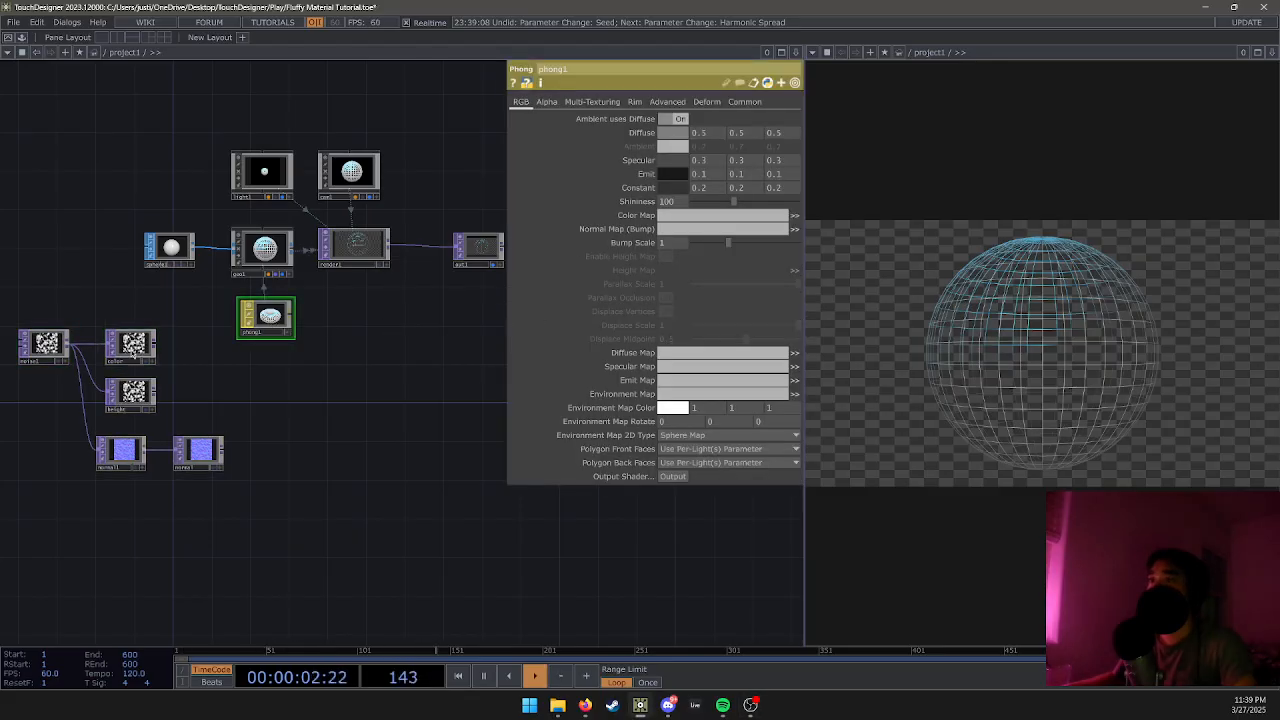
left_click_drag(680, 216, 680, 218)
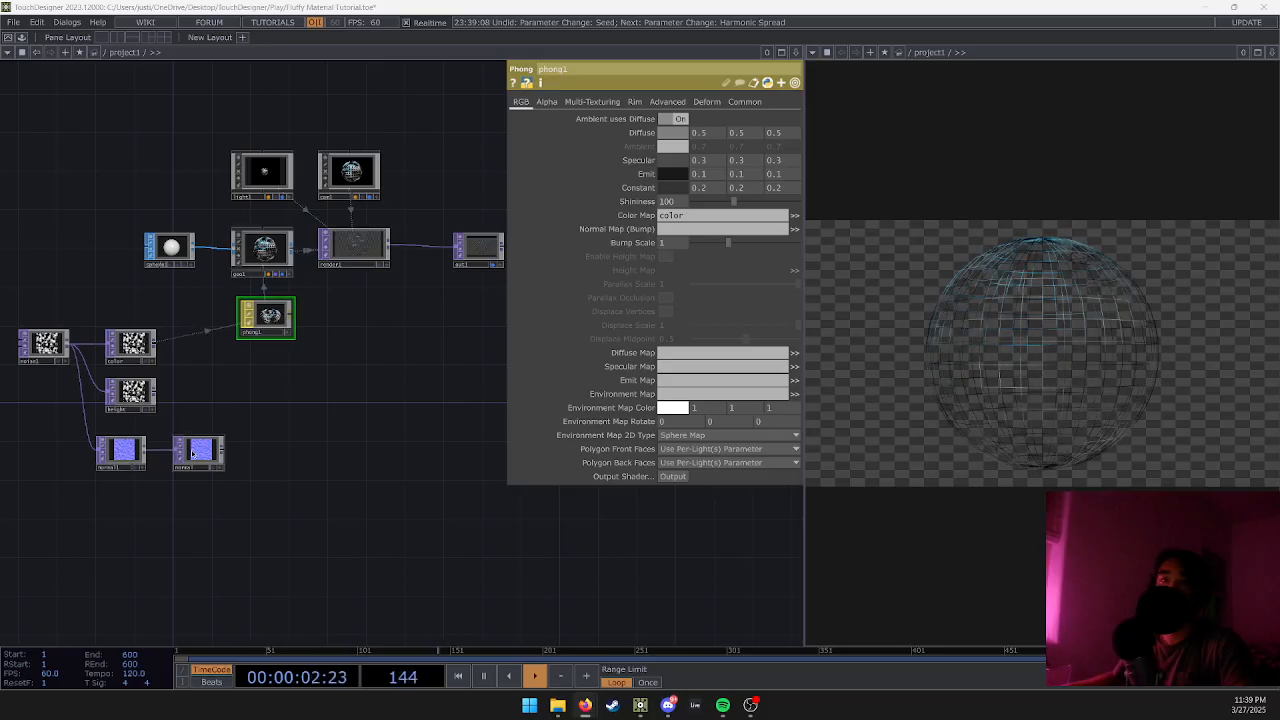
left_click_drag(193, 453, 548, 251)
left_click_drag(665, 229, 672, 229)
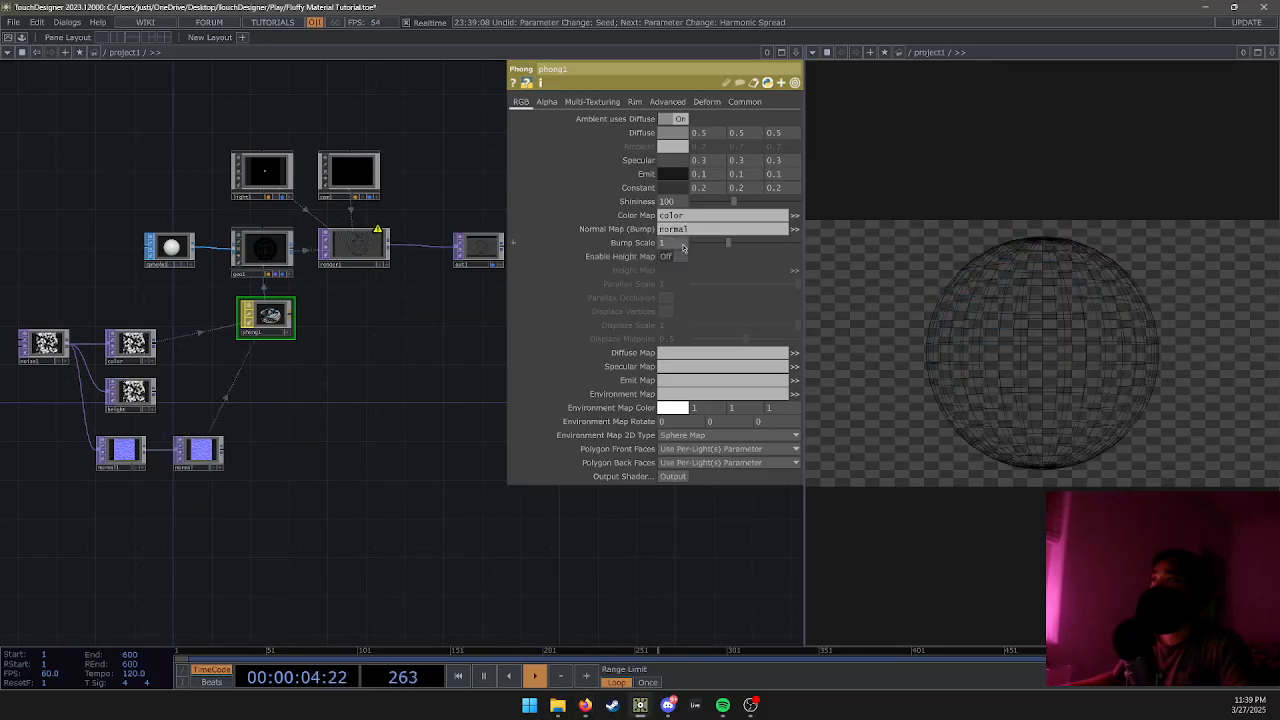
Enable phong1's height map with the height null as its source, and turn on Displace Vertices.
left_click(686, 258)
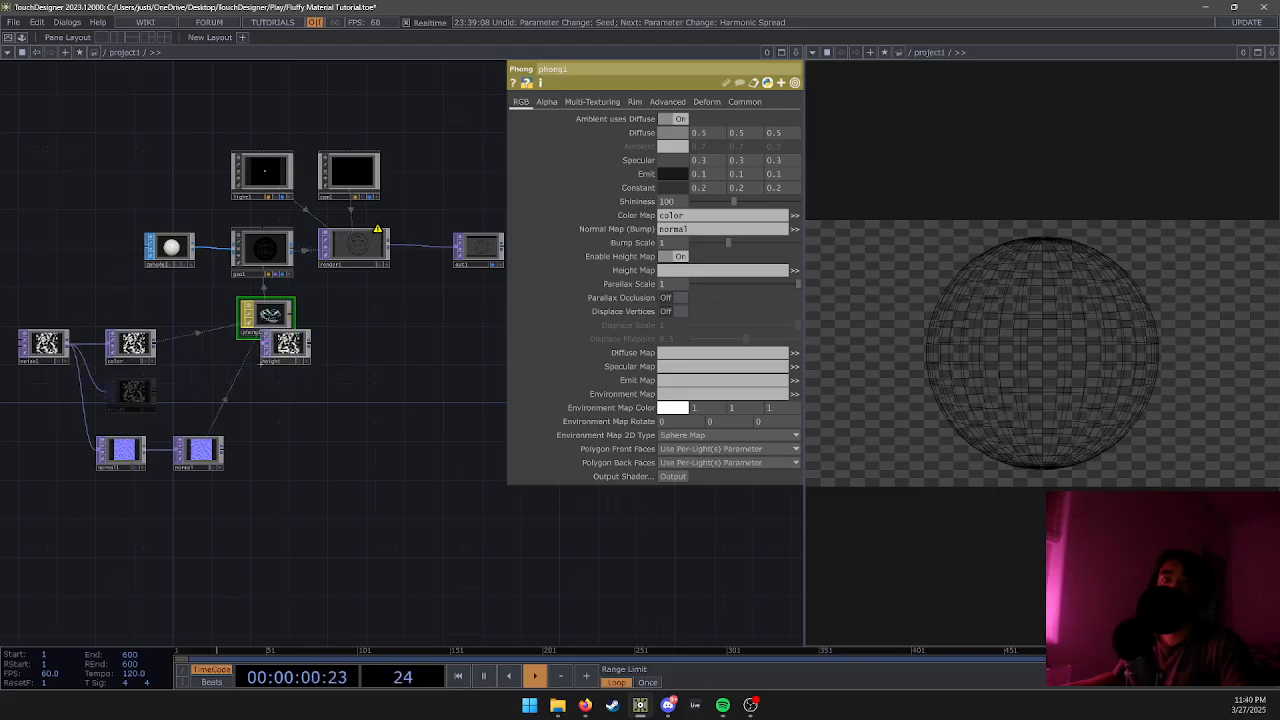
left_click_drag(284, 349, 526, 330)
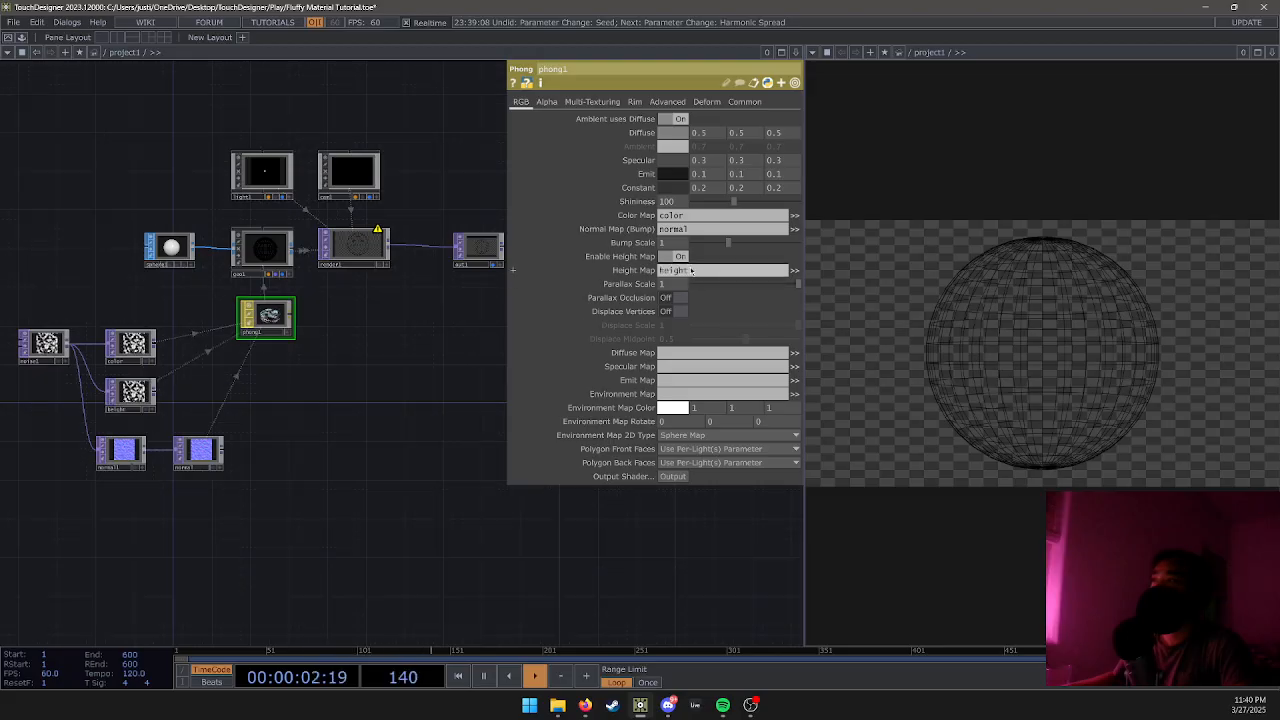
left_click(676, 311)
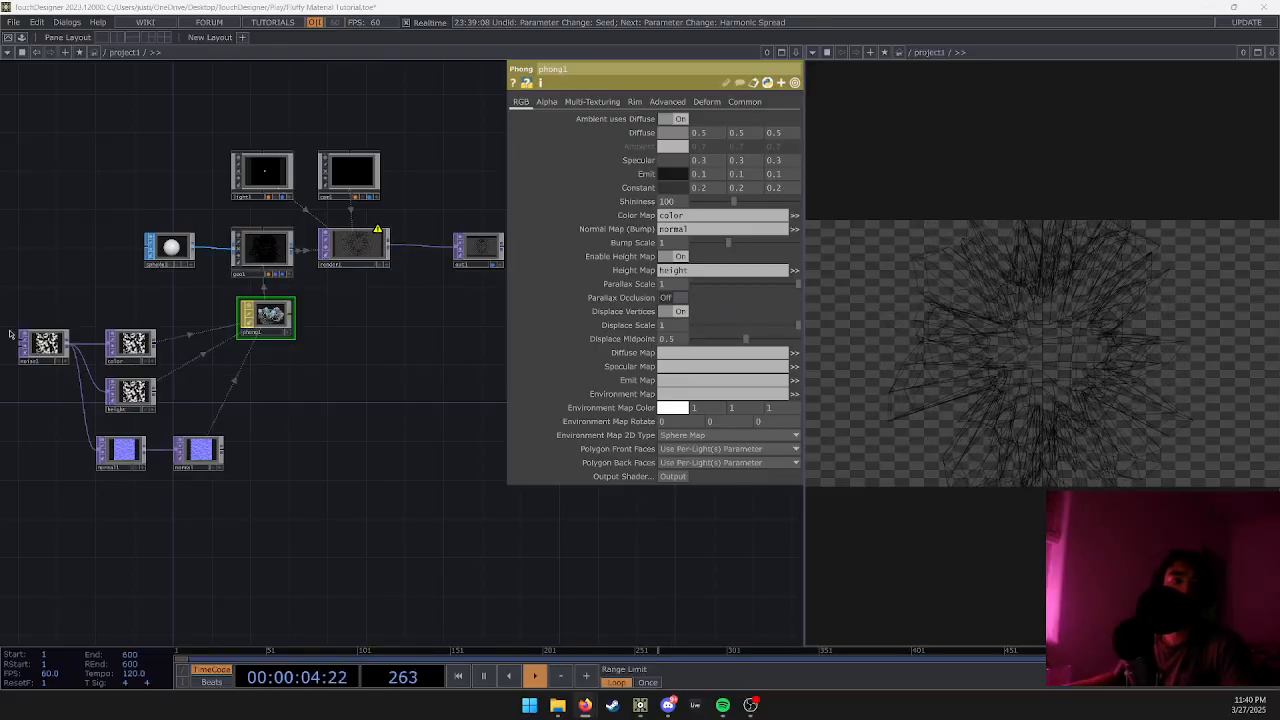
Move the sphere SOP farther from the geometry to make room and read the warning on render1.
left_click_drag(177, 253, 60, 262)
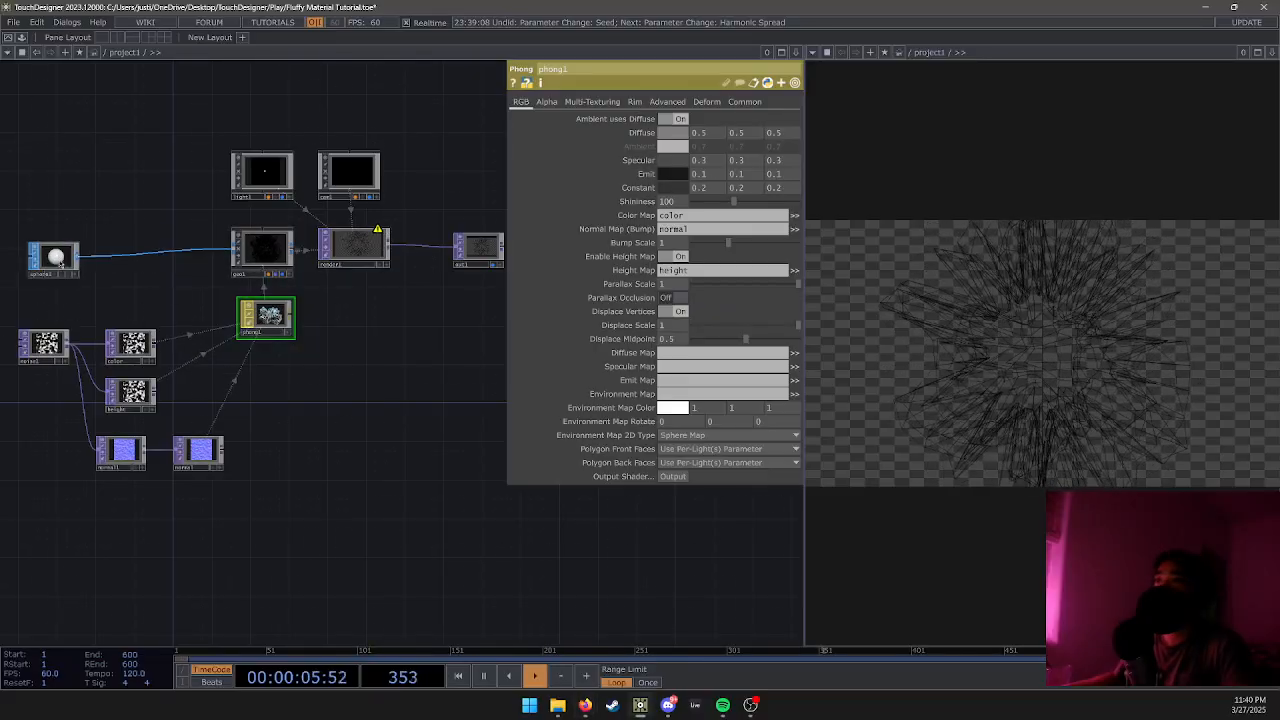
right_click(130, 257)
left_click(378, 298)
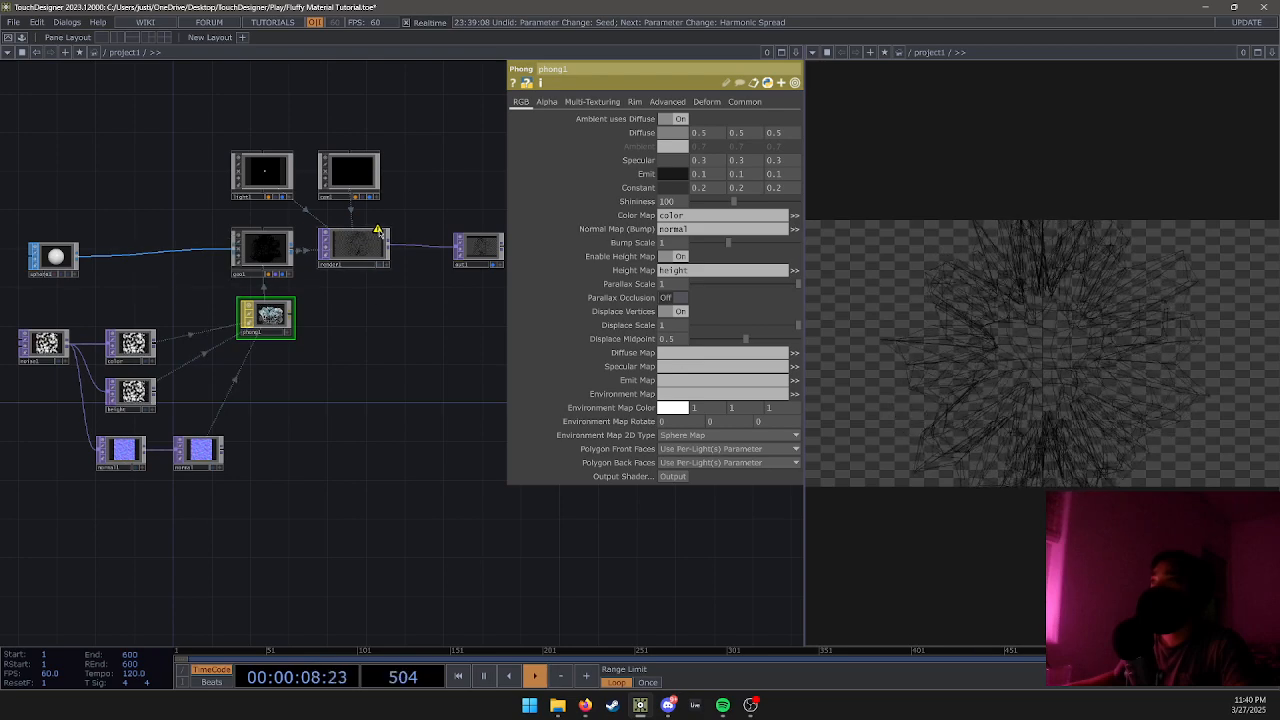
middle_click(378, 231)
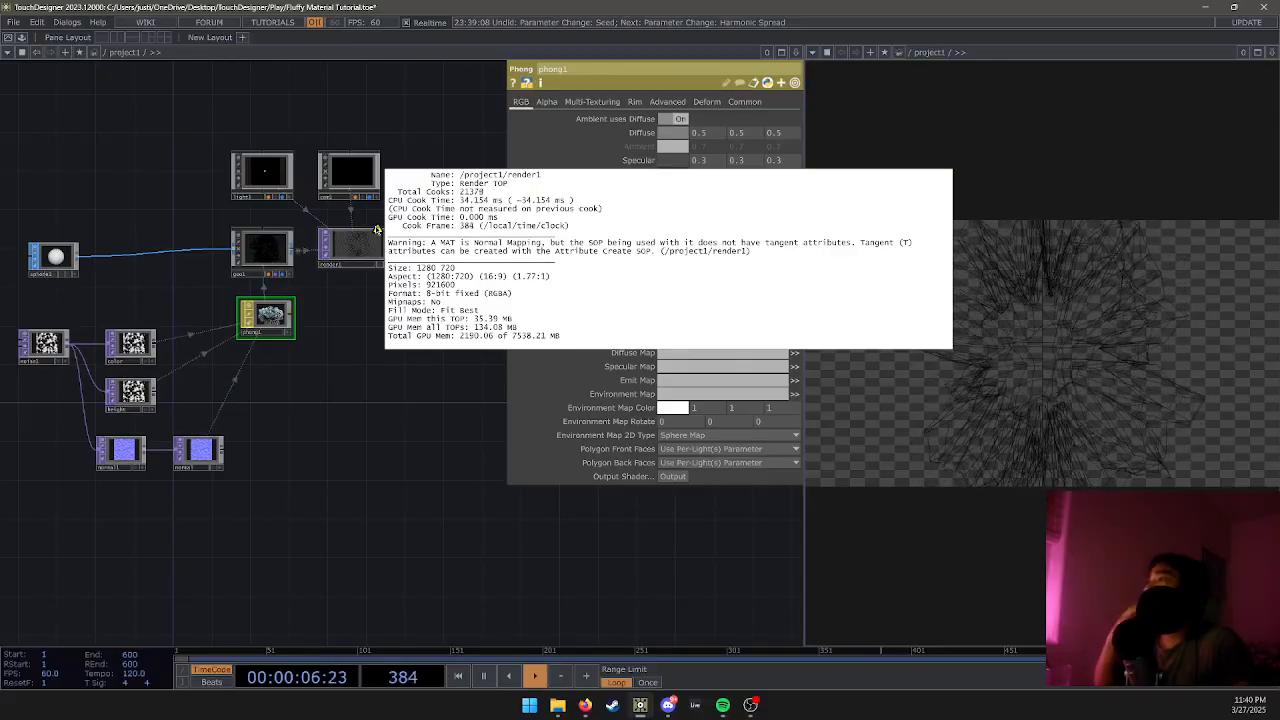
Insert an Attribute Create SOP between the sphere and geometry, with Compute Normals and Compute Tangents turned on.
right_click(160, 256)
left_click(173, 247)
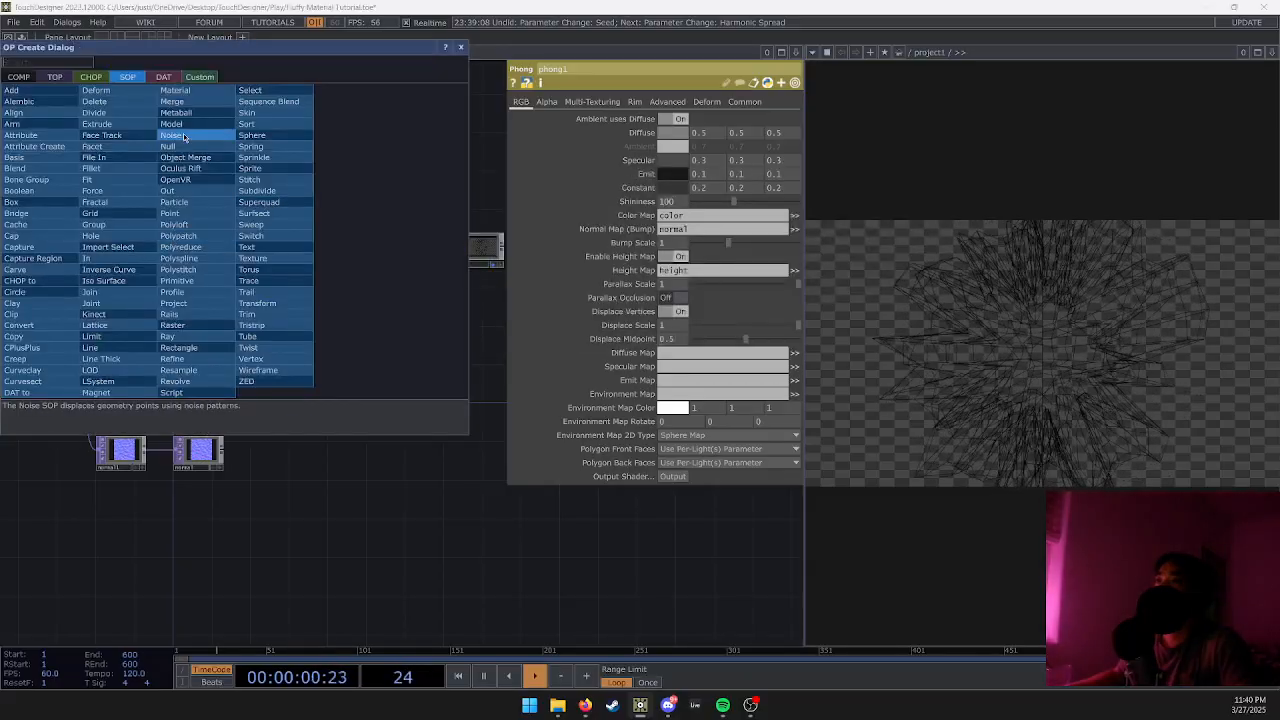
left_click(51, 146)
left_click(151, 260)
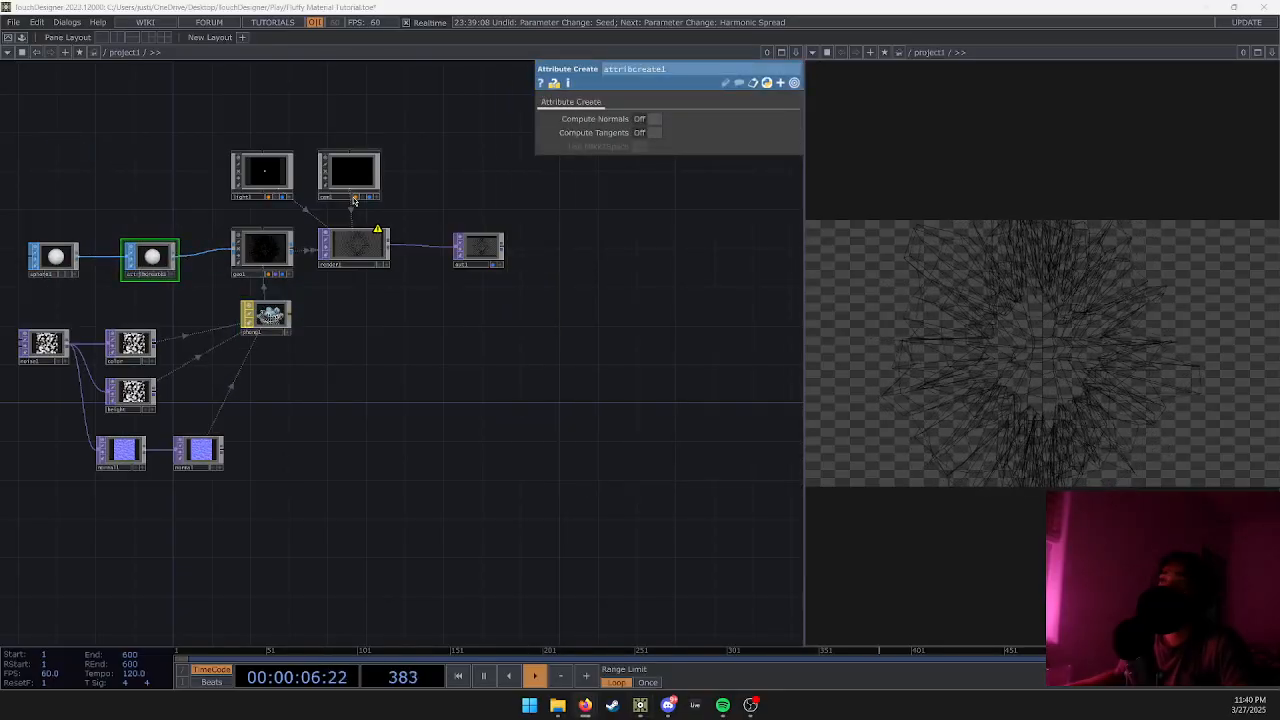
left_click(643, 121)
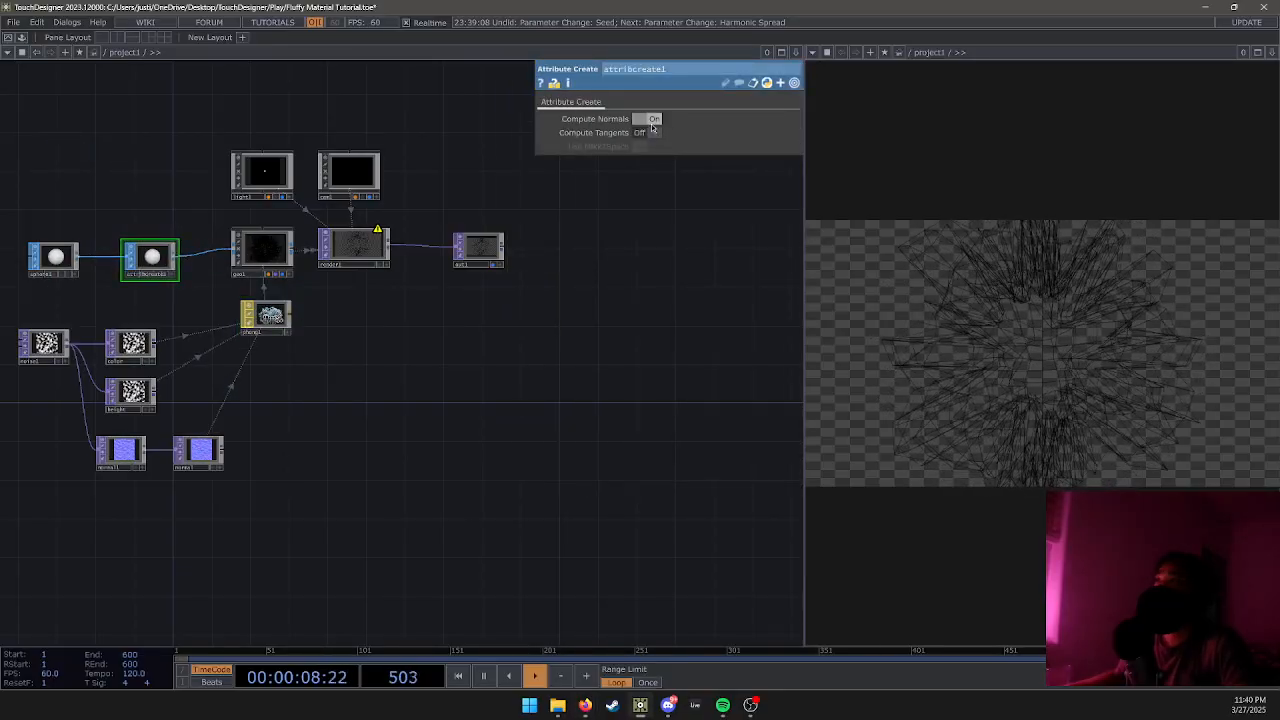
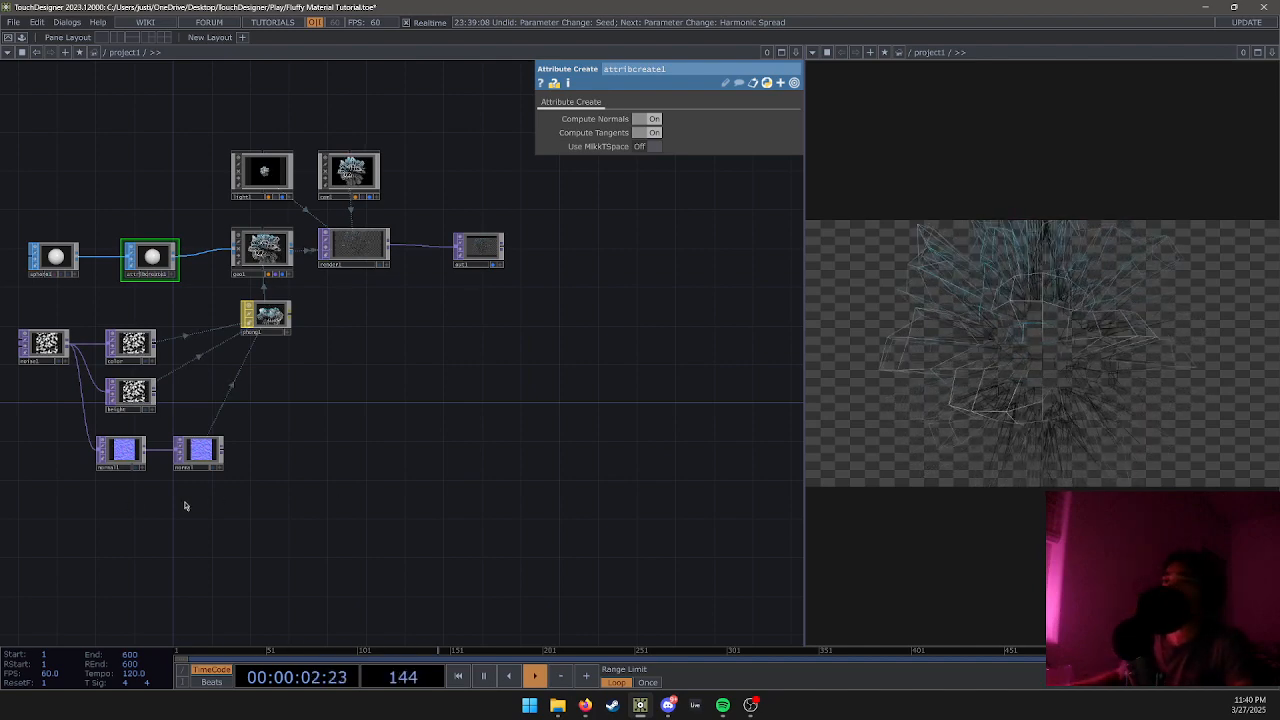
Examine the height texture against the displaced sphere, try other Amplitude and Offset values on noise1, and undo those changes.
left_click_drag(208, 507, 368, 518)
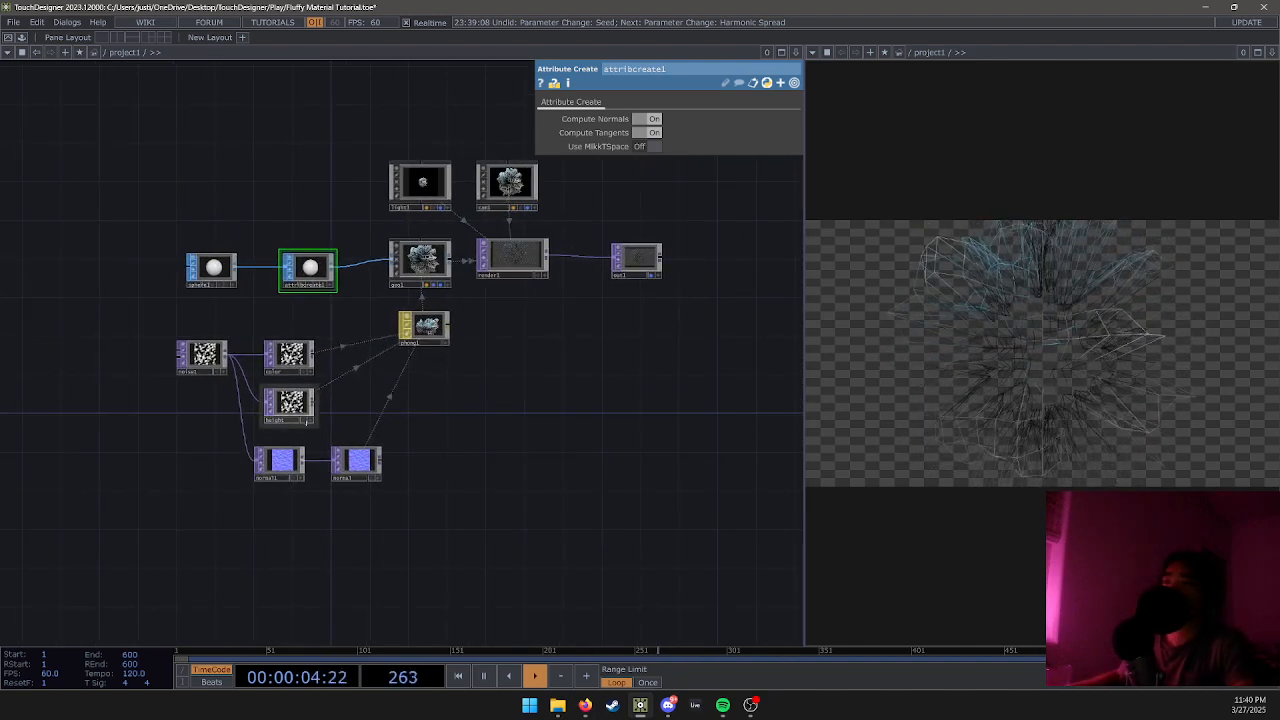
scroll(308, 421, "up", 6)
left_click(313, 406)
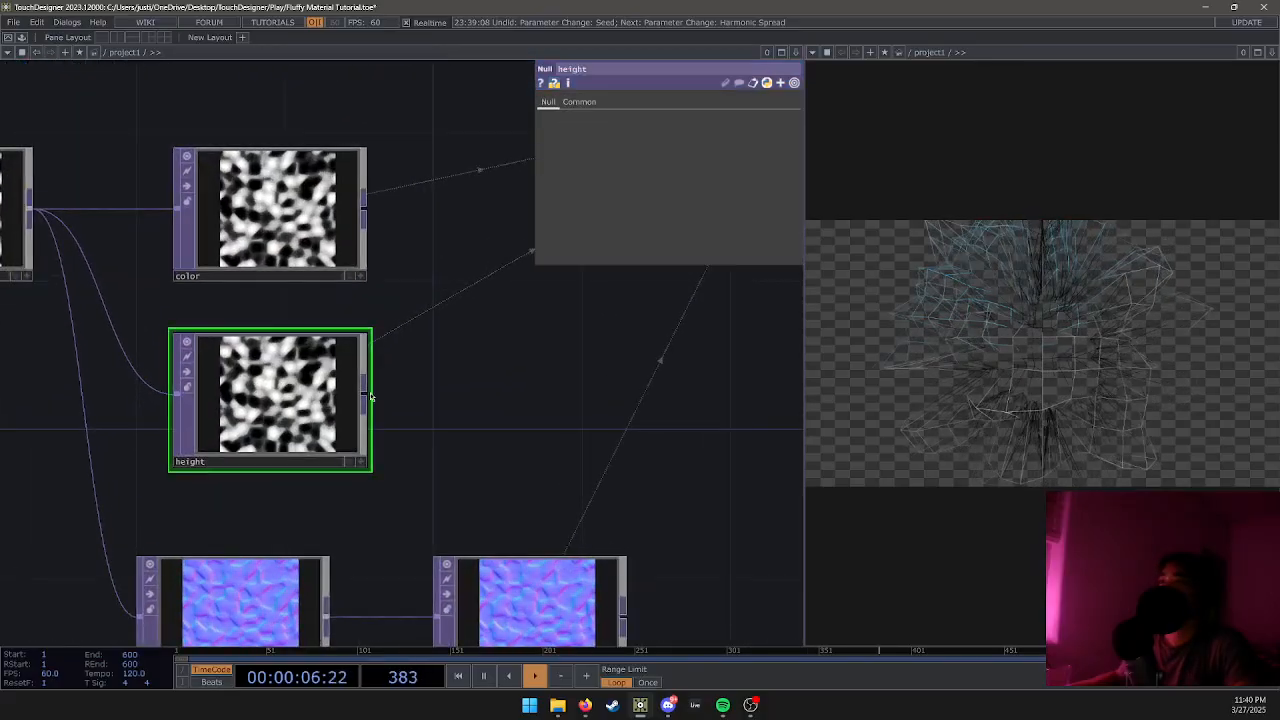
left_click_drag(39, 449, 225, 445)
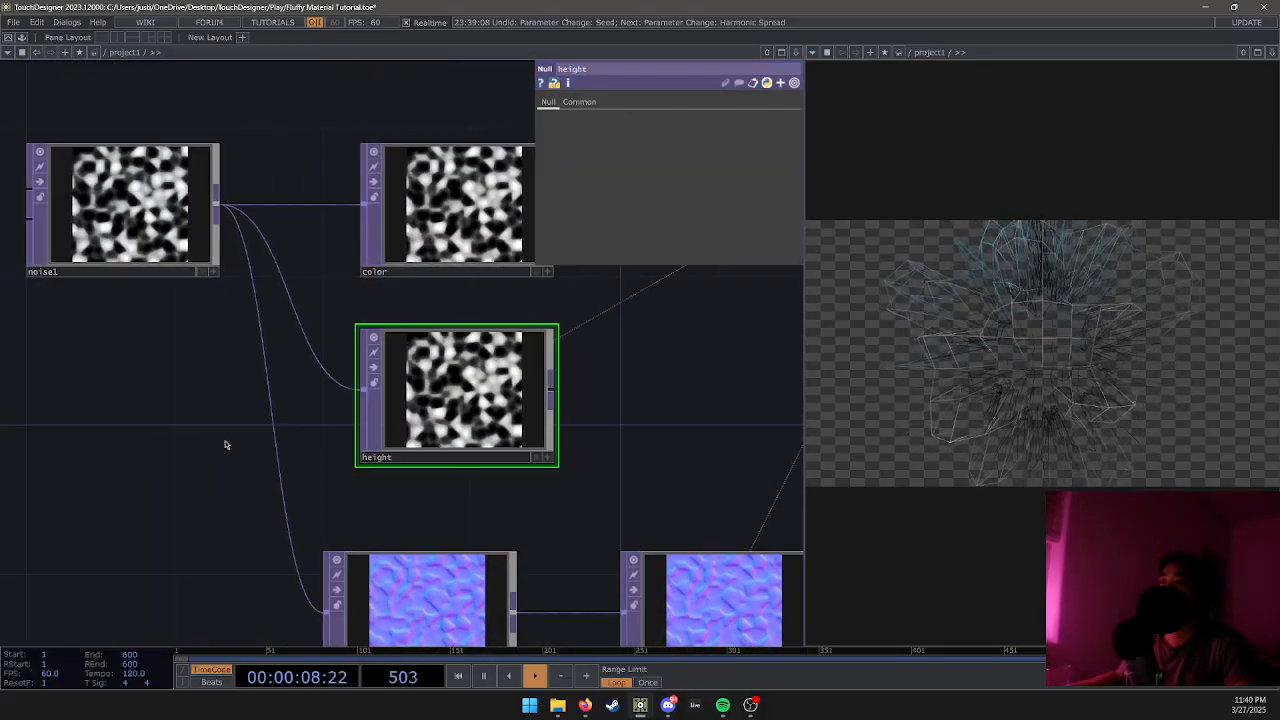
left_click_drag(149, 466, 179, 517)
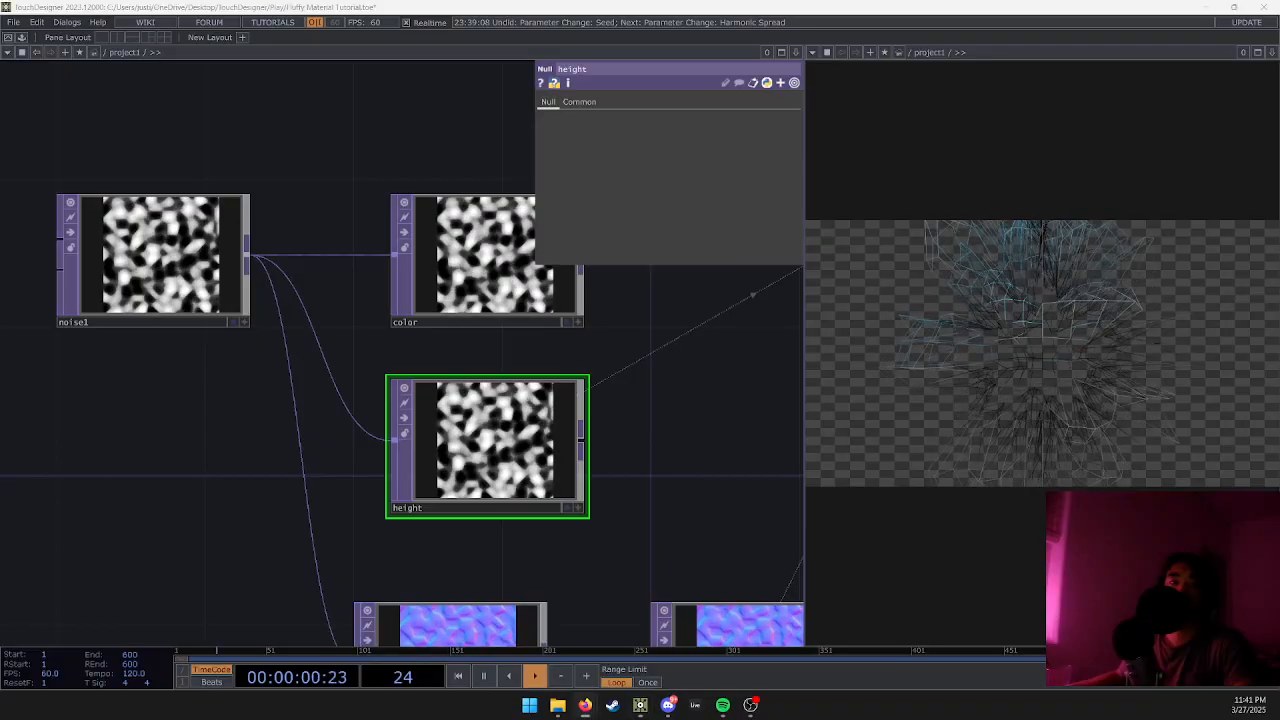
left_click(232, 296)
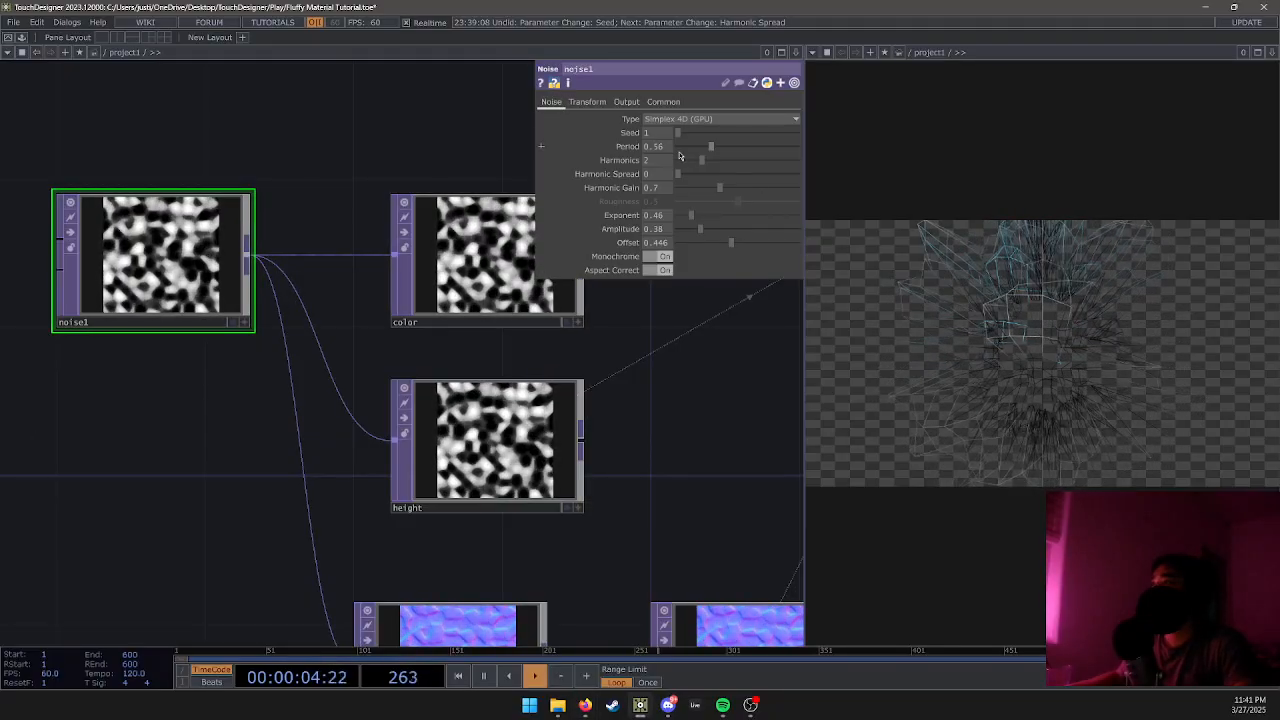
left_click_drag(711, 146, 719, 242)
key("ctrl+z")
key("ctrl+z")
key("ctrl+z")
key("ctrl+z")
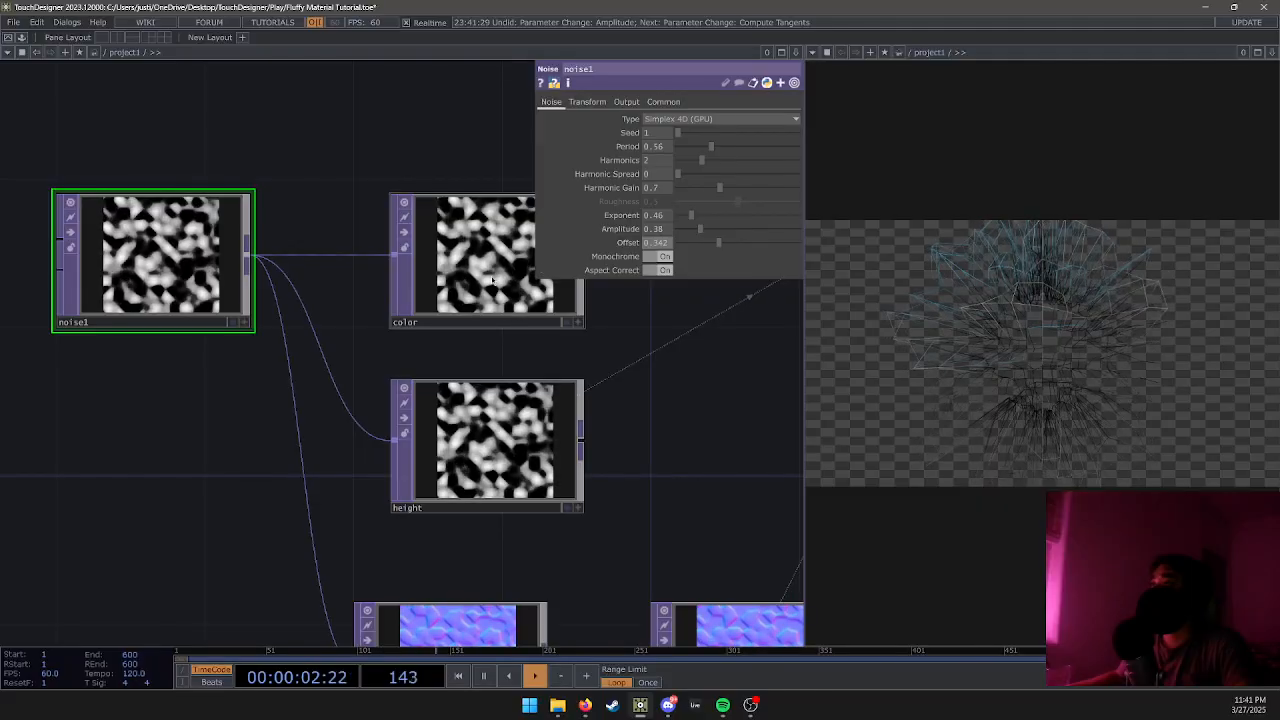
key("ctrl+z")
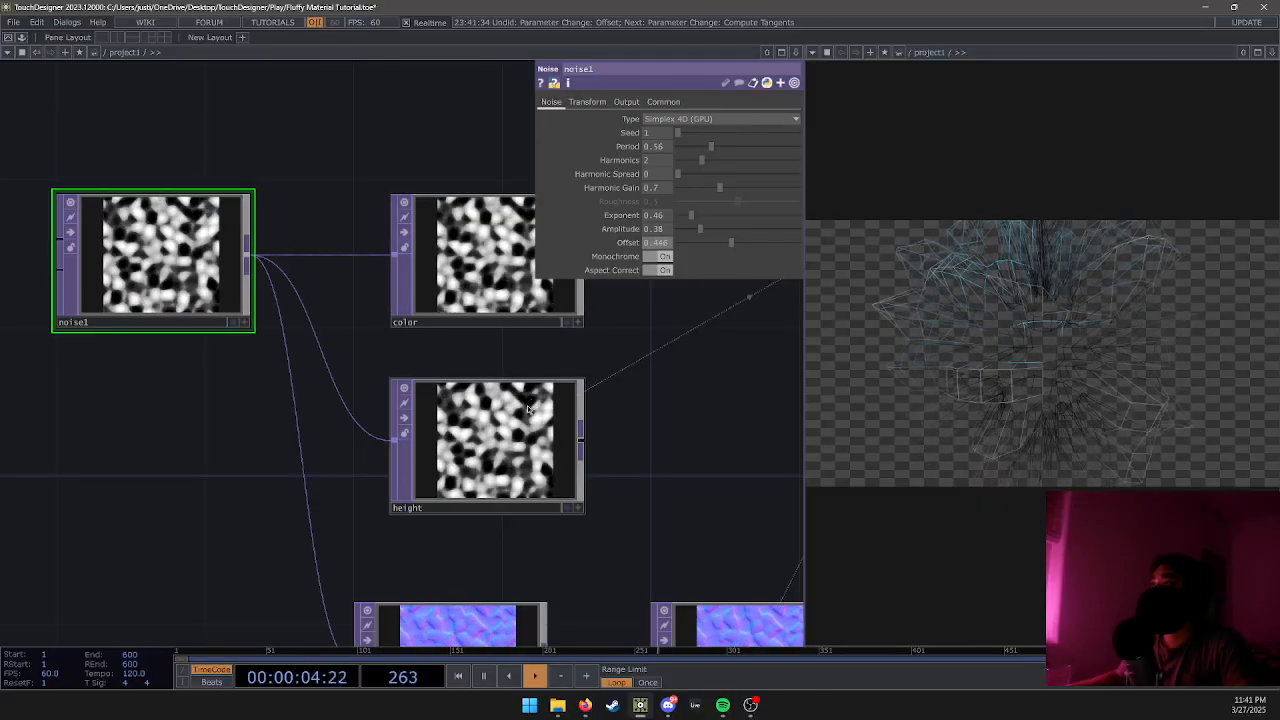
Examine the noise network and phong1's map and displacement parameters against the displaced sphere.
left_click_drag(639, 407, 505, 376)
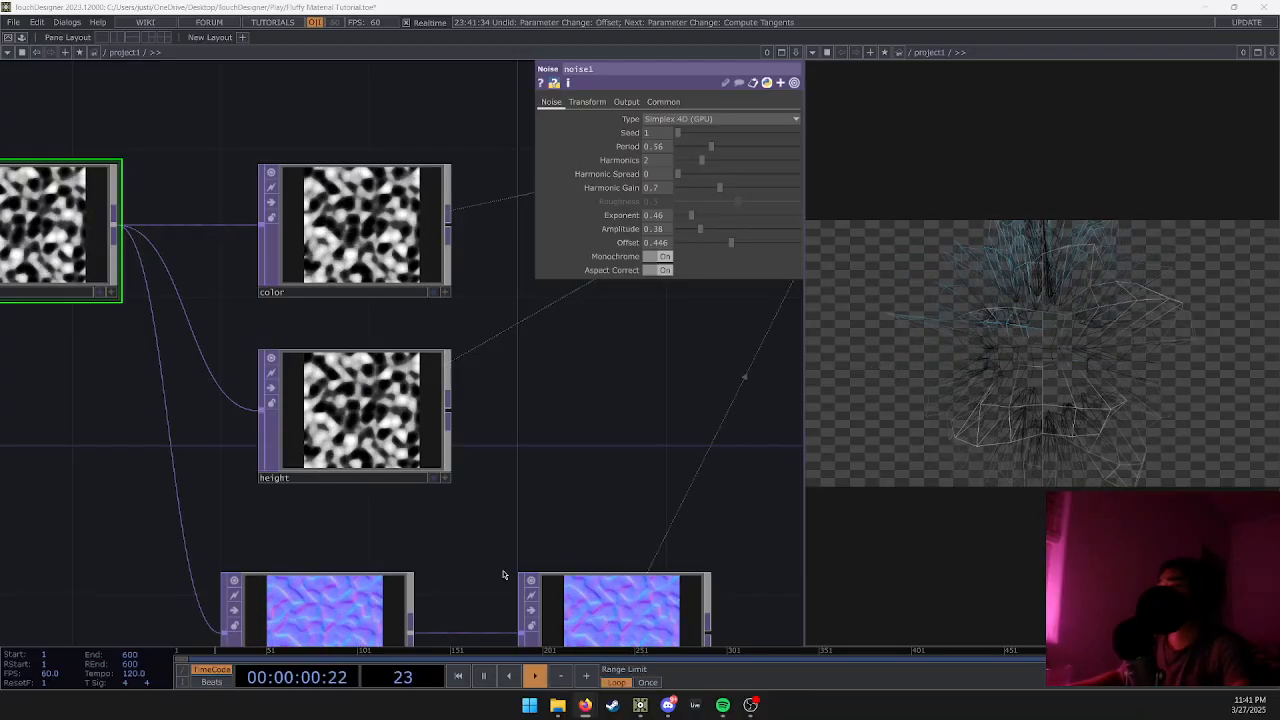
left_click_drag(682, 516, 477, 560)
scroll(484, 320, "up", 5)
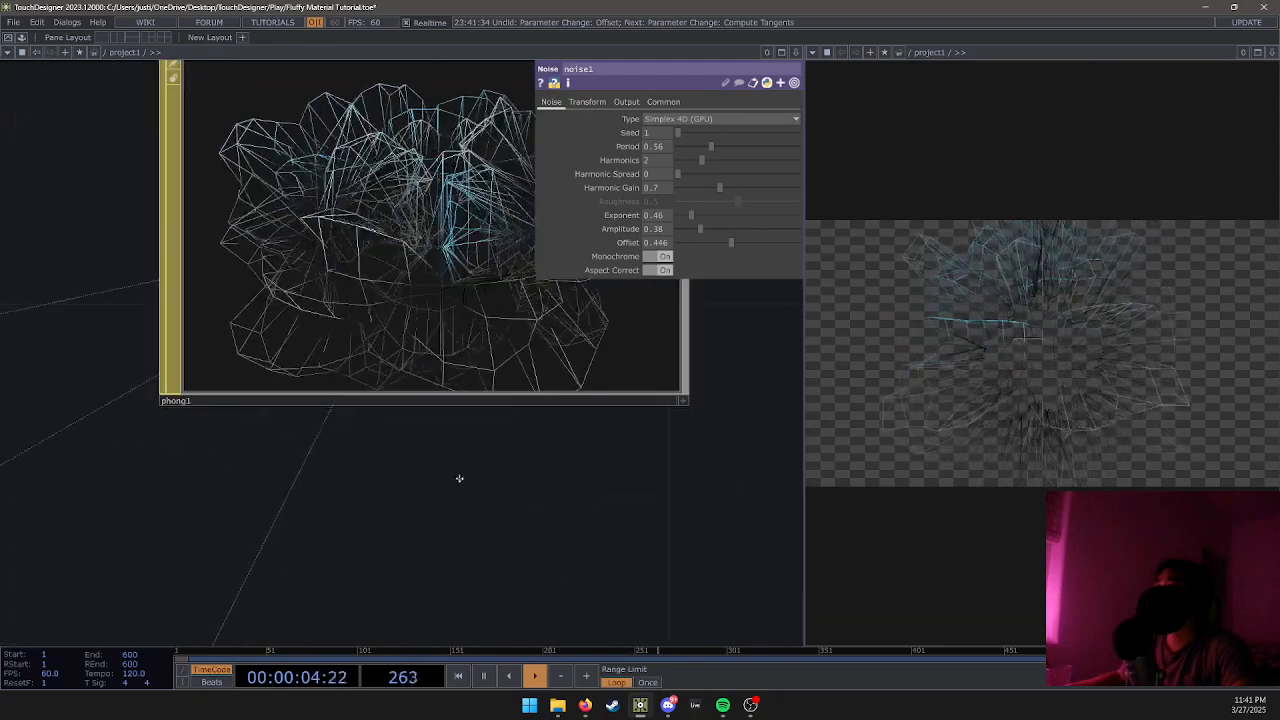
left_click_drag(449, 509, 423, 591)
scroll(423, 434, "down", 5)
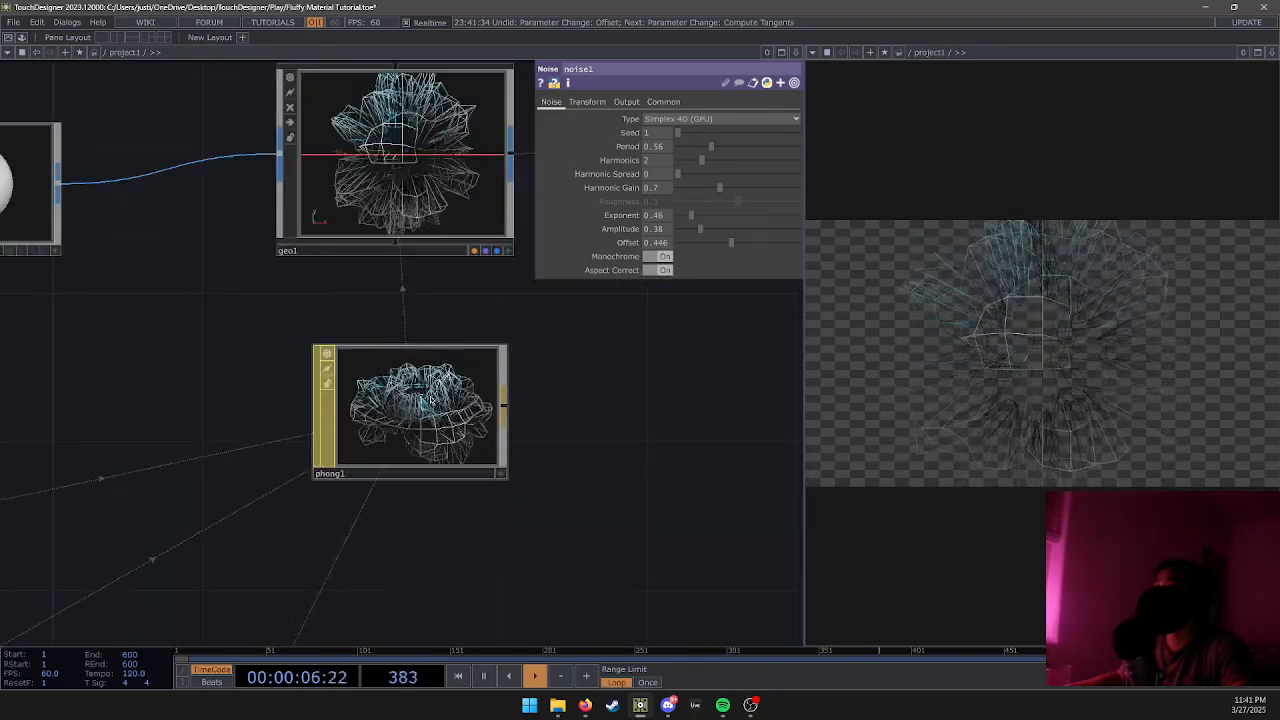
left_click(430, 398)
scroll(435, 408, "down", 3)
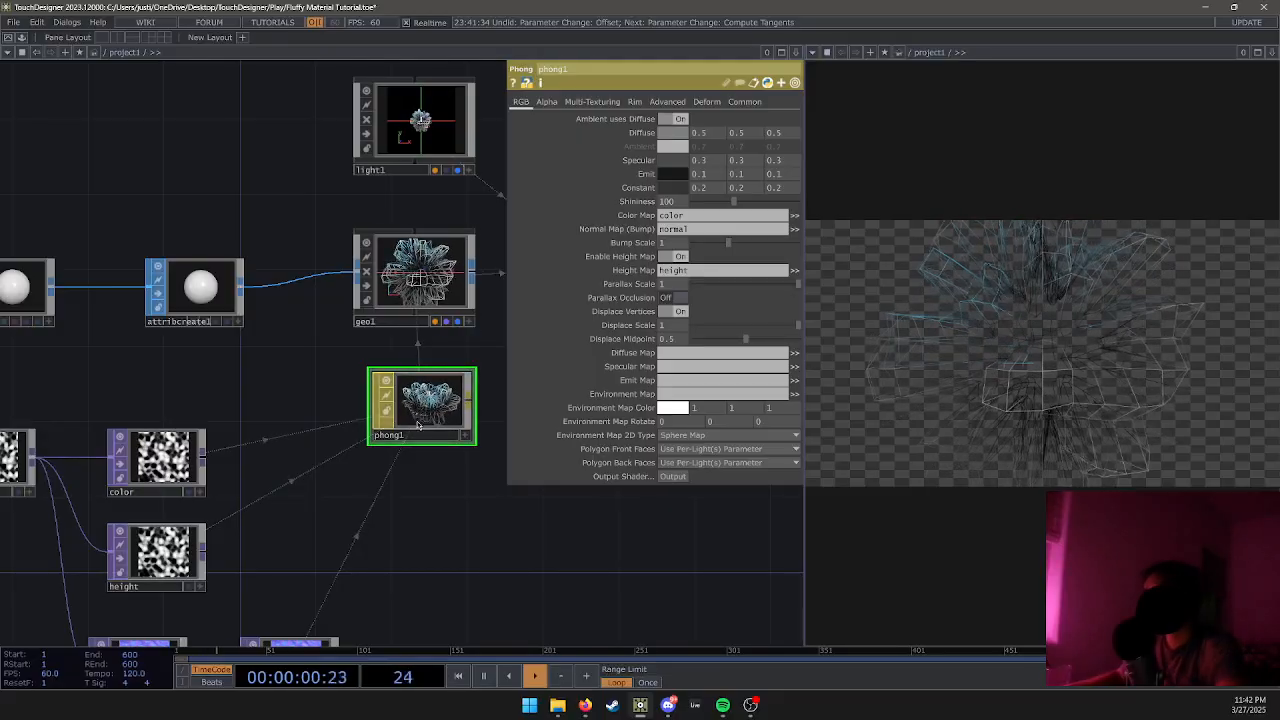
key("p")
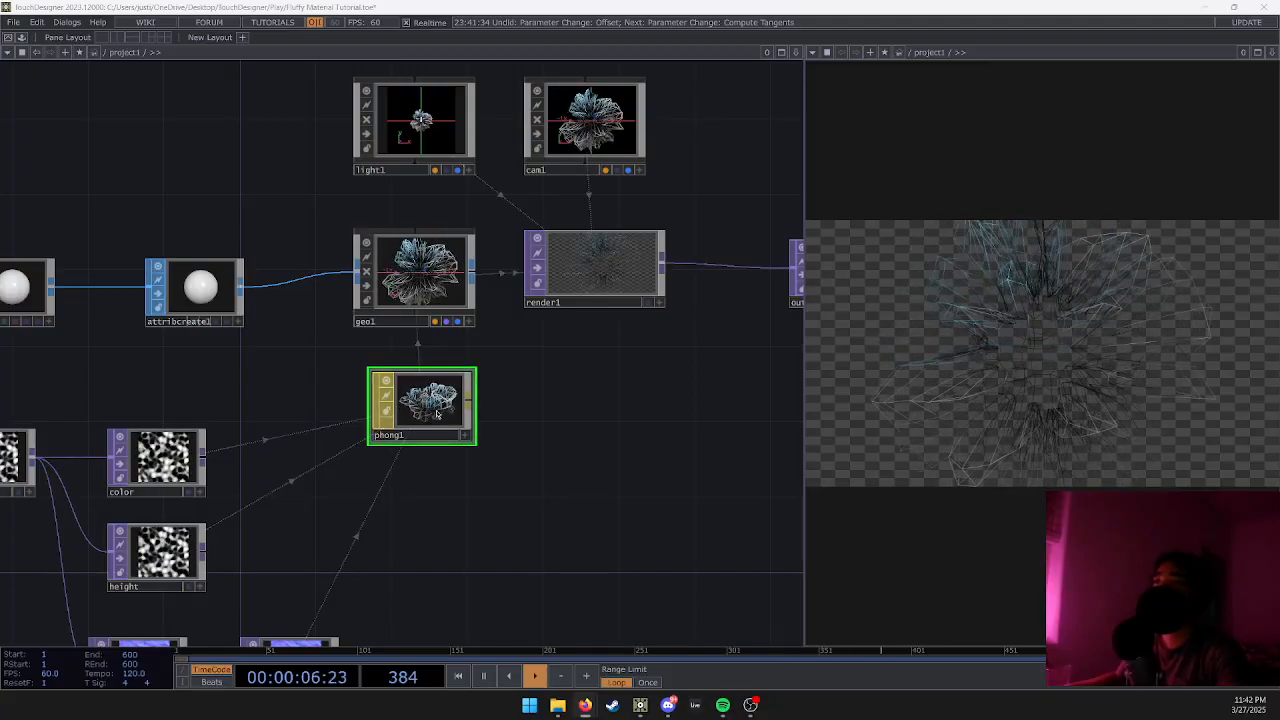
left_click(487, 407)
key("p")
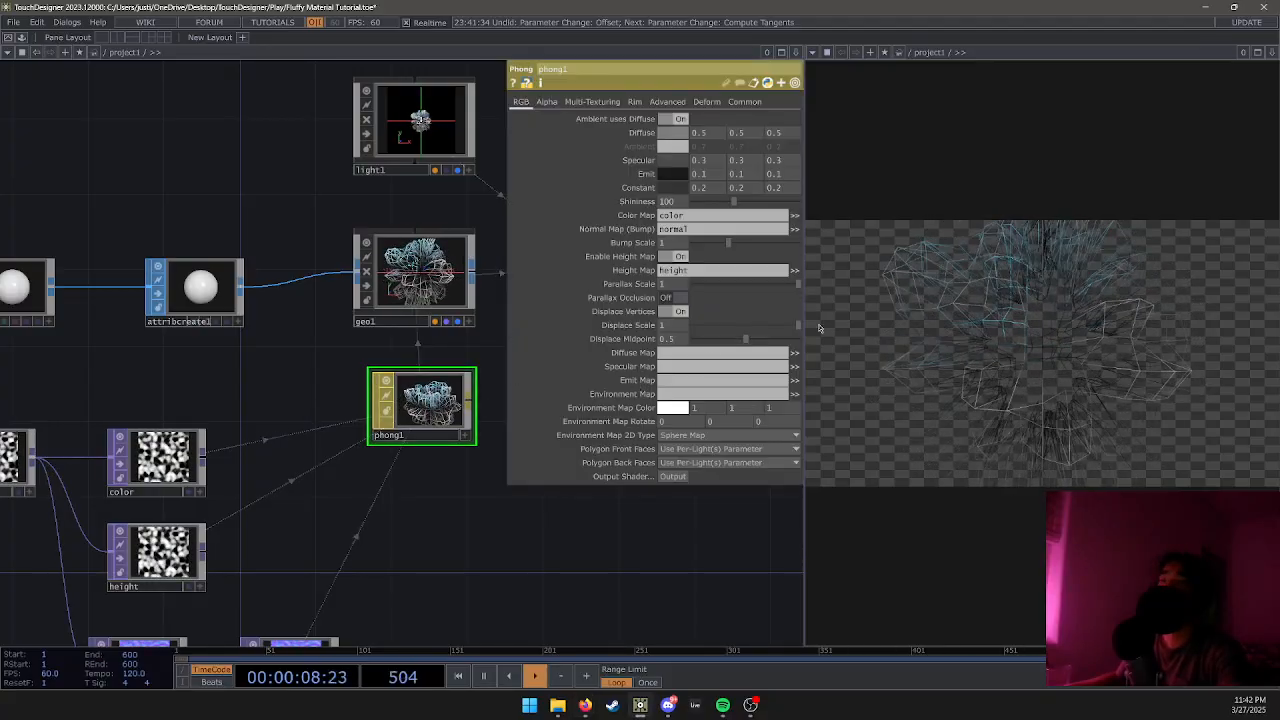
key("p")
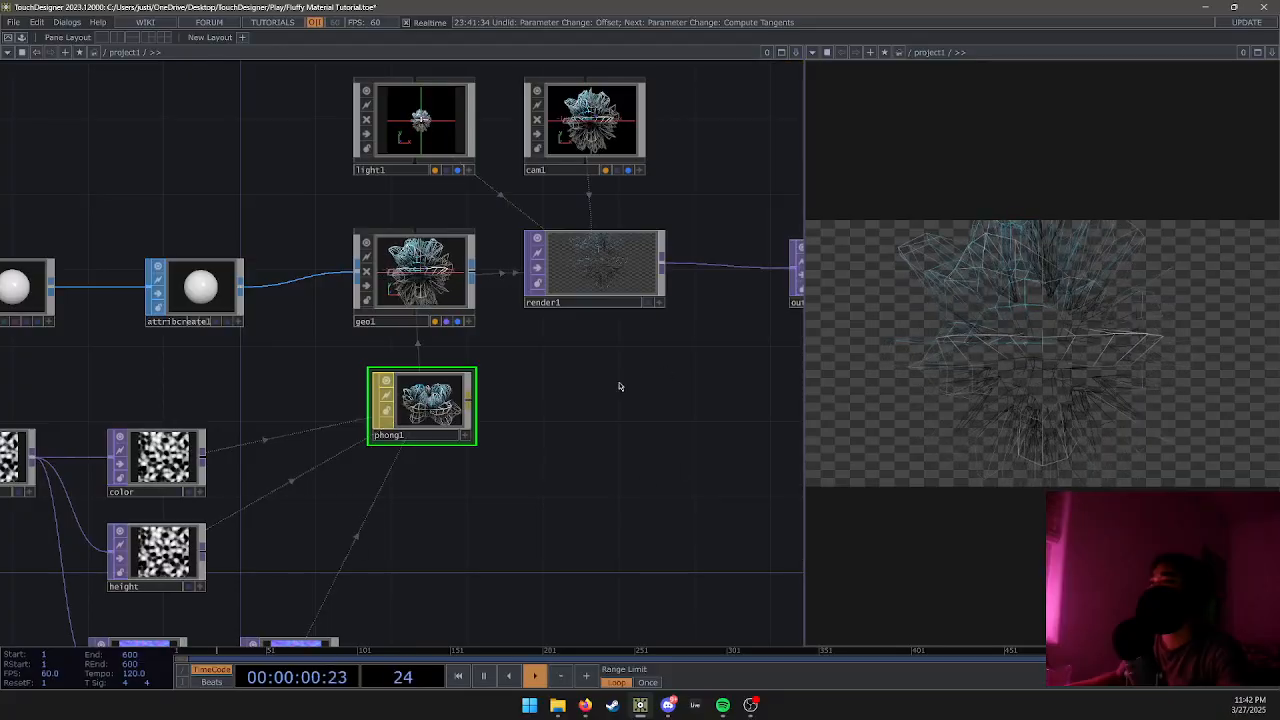
Review out1's common parameters and render1's render settings.
left_click_drag(739, 402, 503, 397)
left_click(600, 280)
key("p")
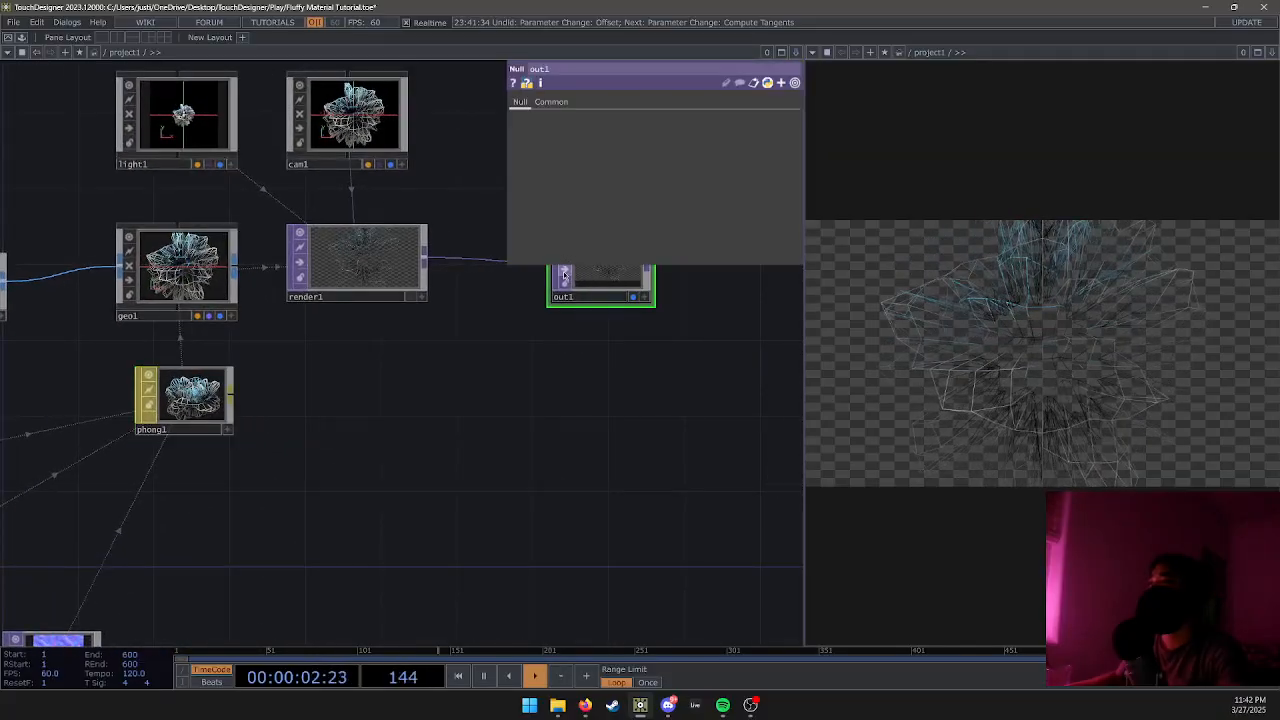
left_click(551, 101)
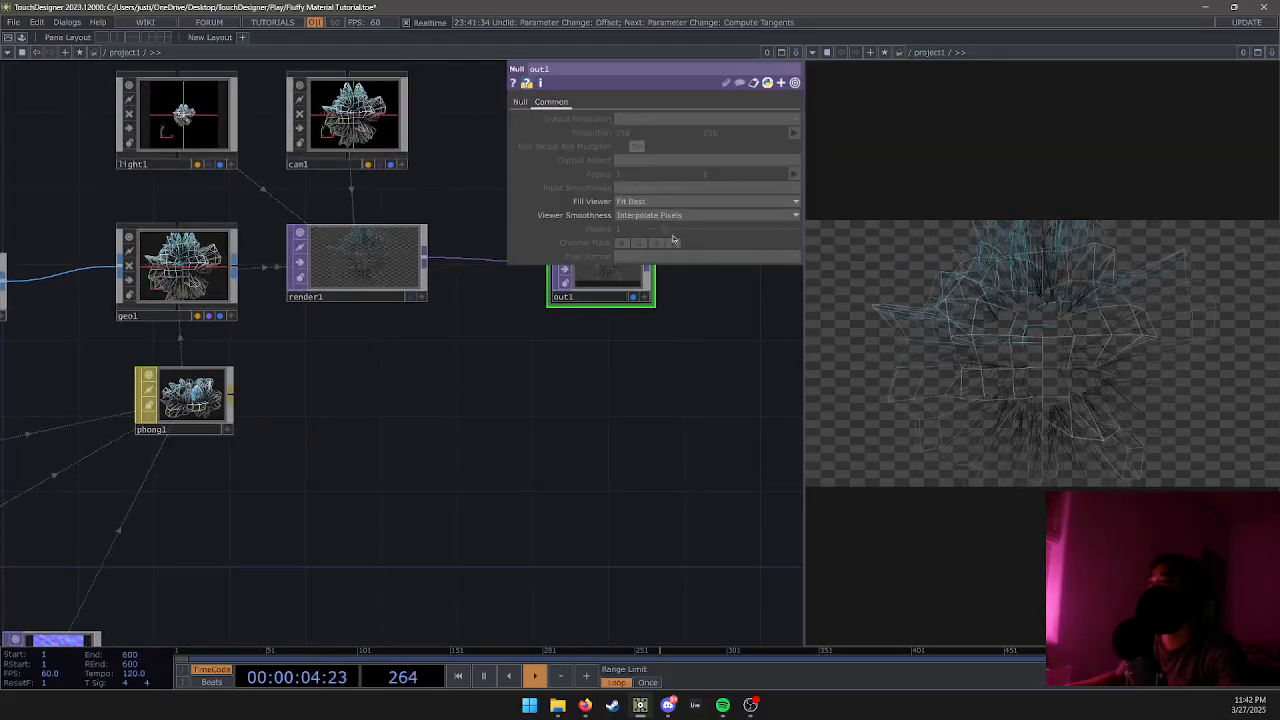
left_click(426, 252)
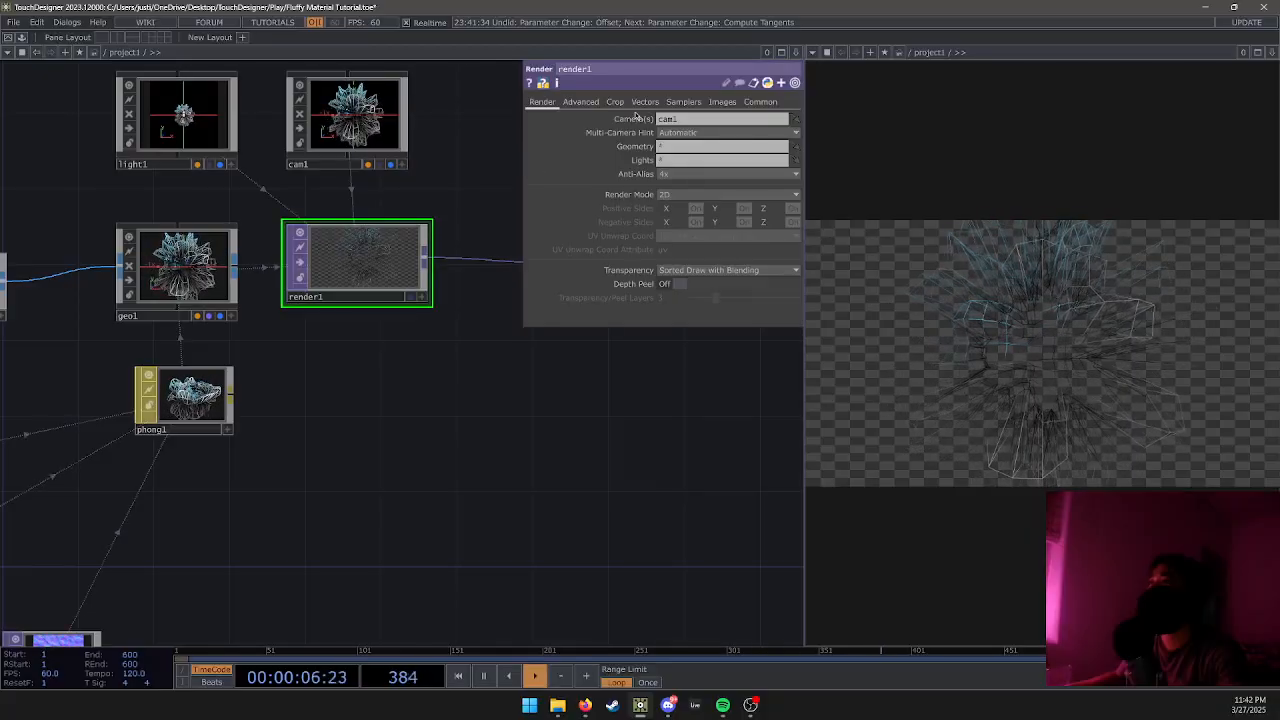
key("p")
Move out1 farther from render1 and insert a Constant TOP between them.
left_click_drag(594, 283, 688, 283)
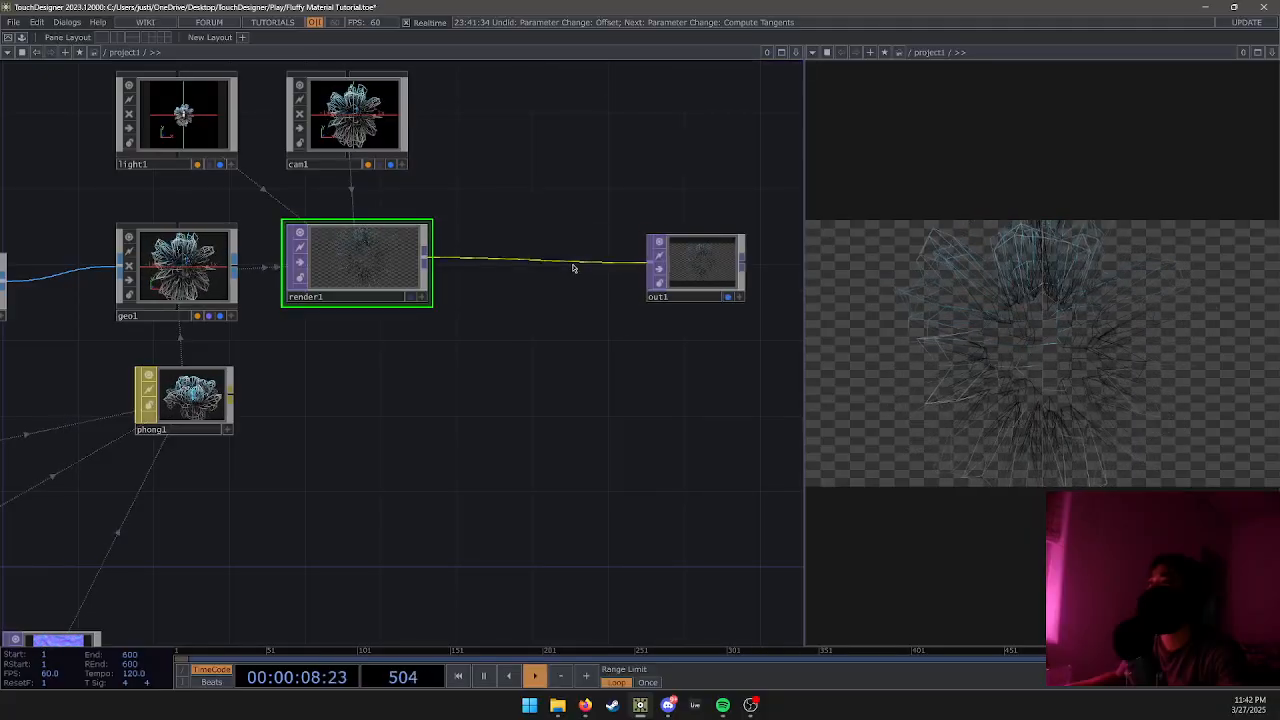
left_click_drag(556, 364, 443, 344)
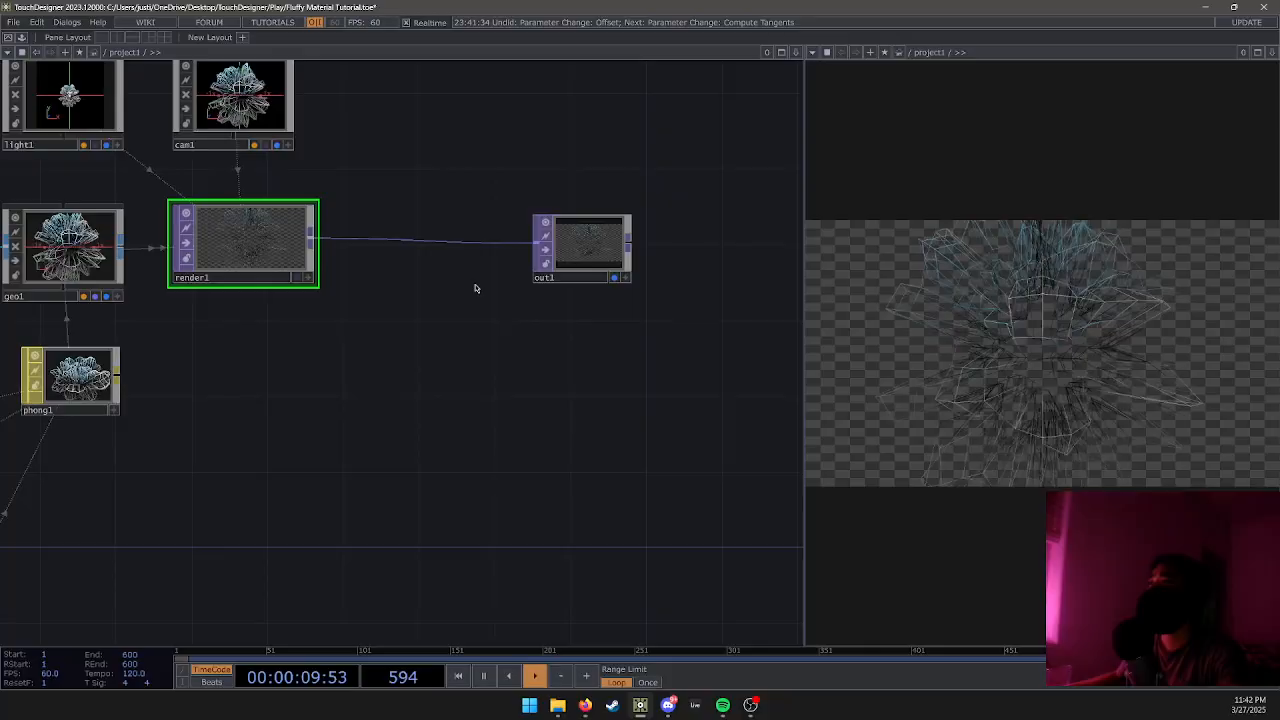
right_click(440, 242)
left_click(472, 228)
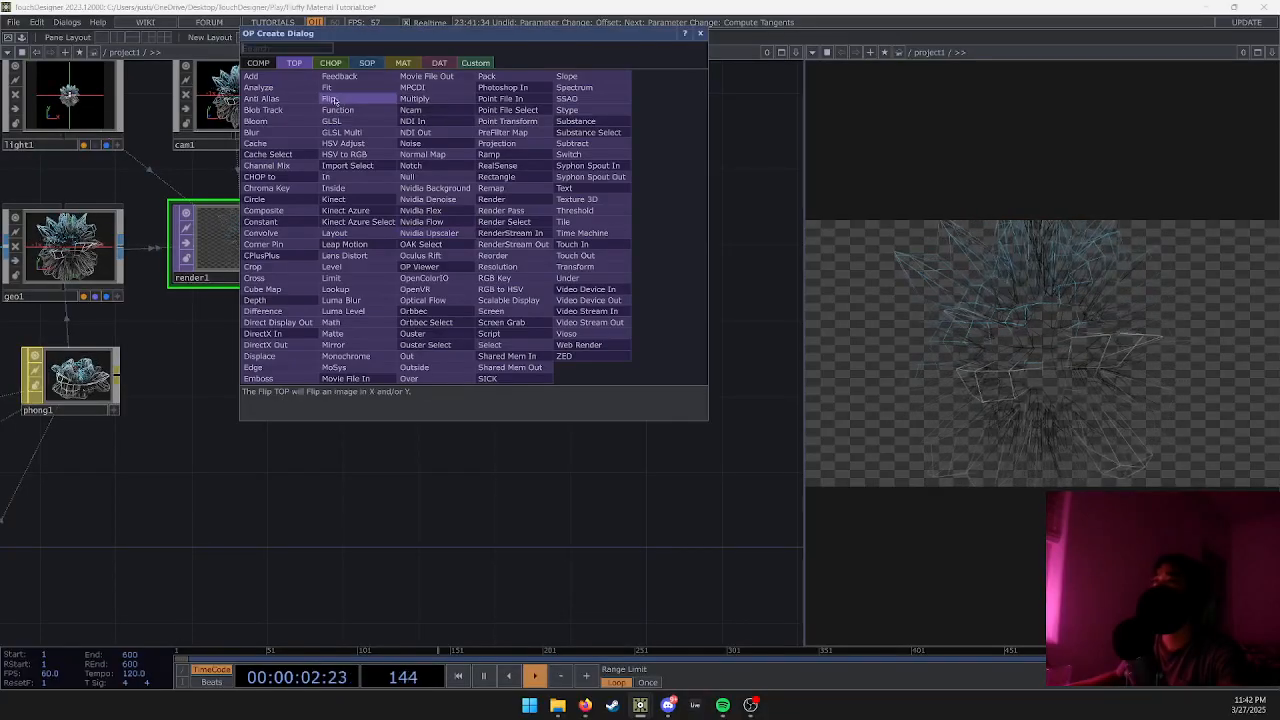
left_click(279, 222)
left_click(433, 378)
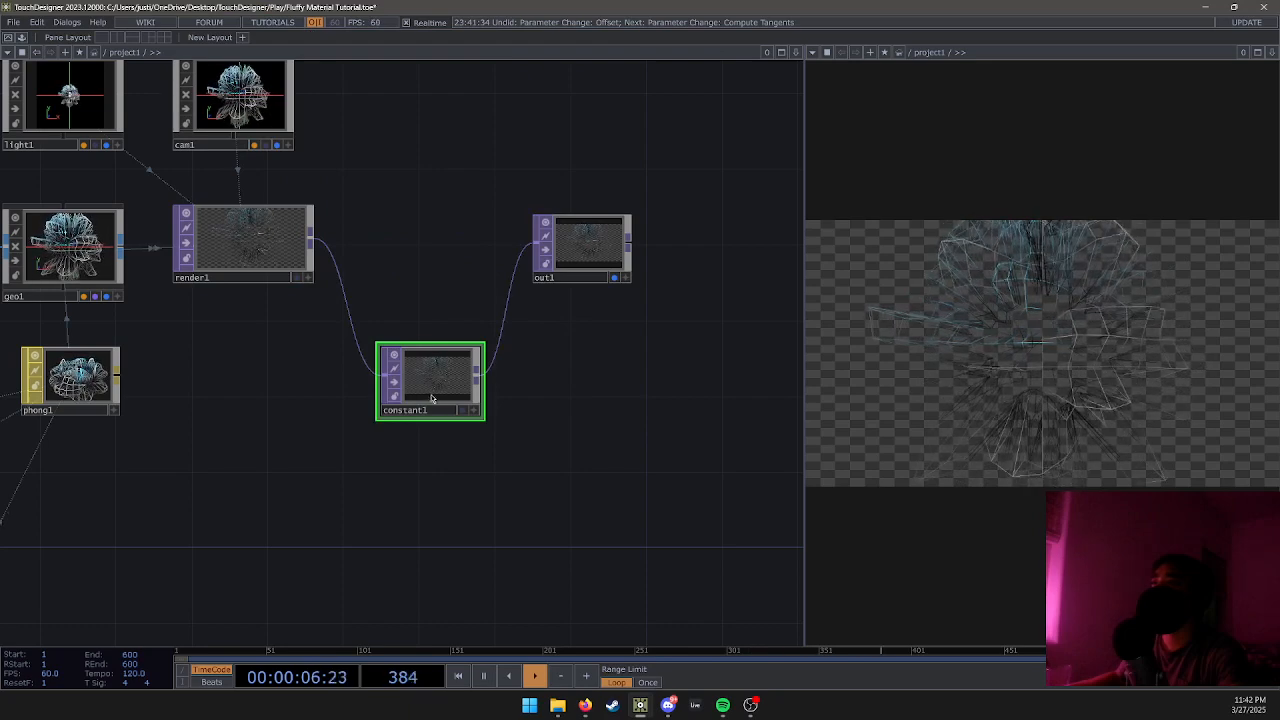
Set constant1's color to black.
right_click(445, 378)
left_click(432, 362)
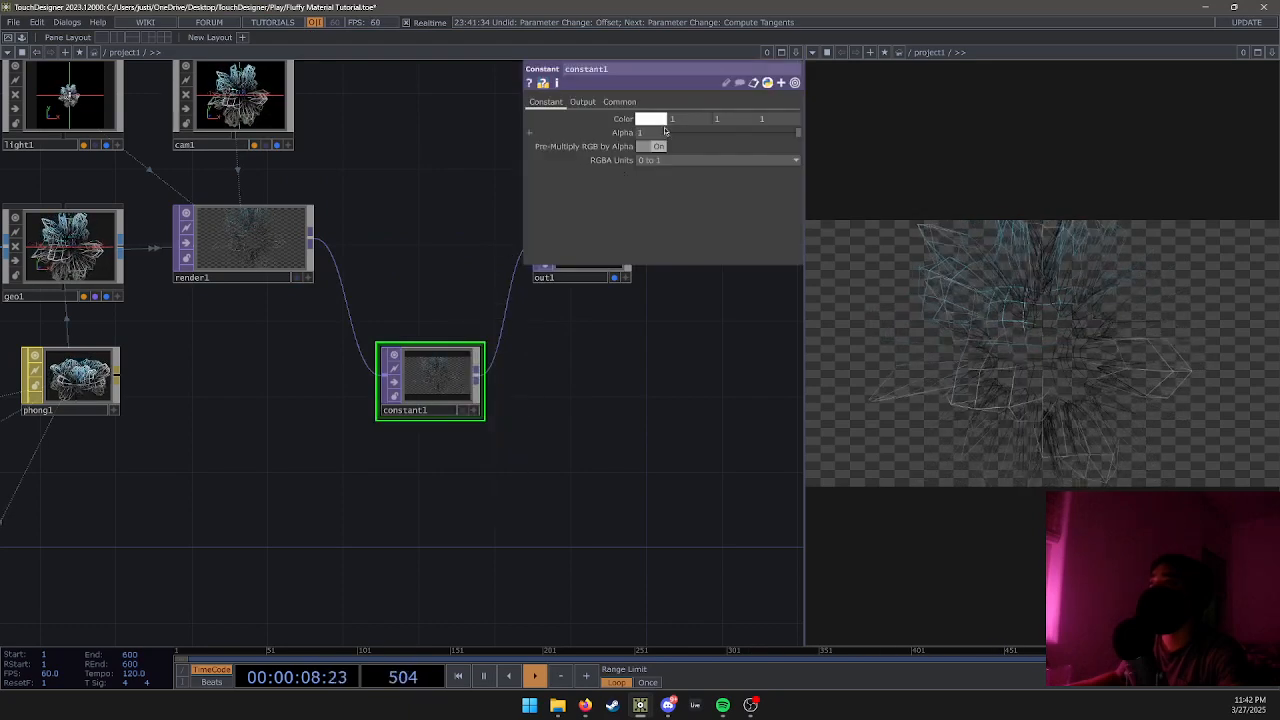
left_click(623, 119)
left_click(646, 120)
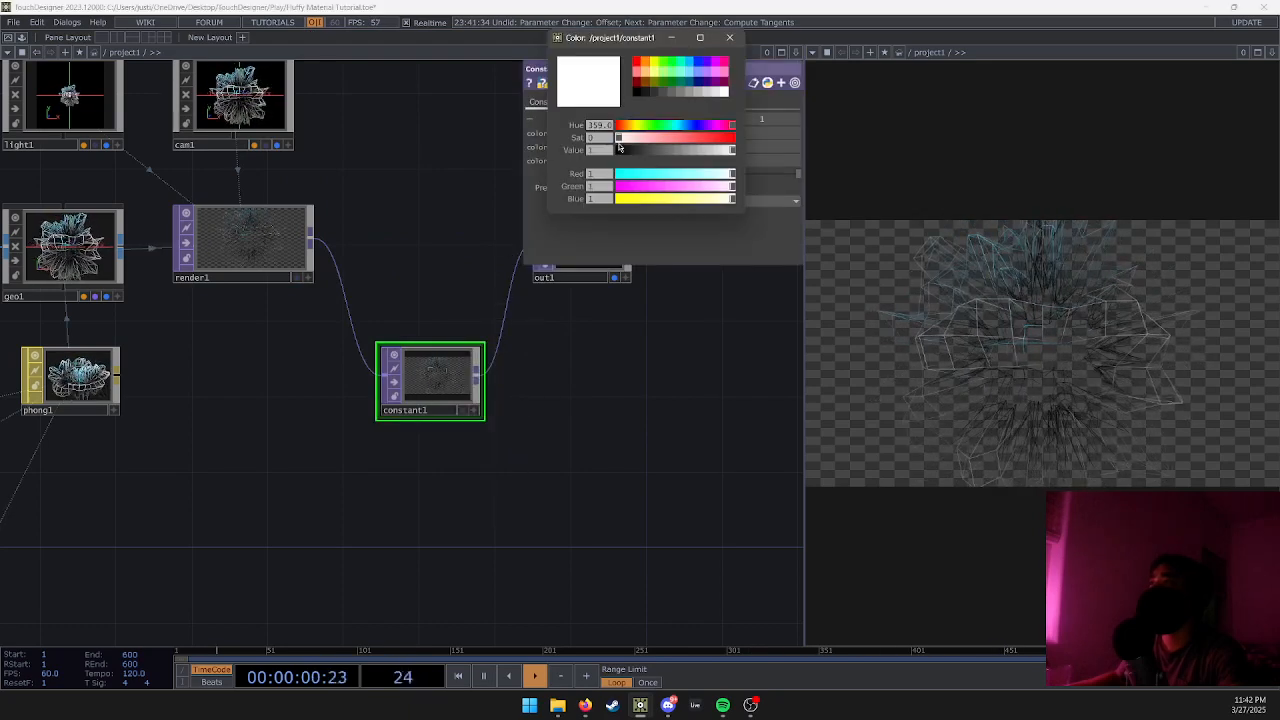
left_click_drag(619, 148, 623, 150)
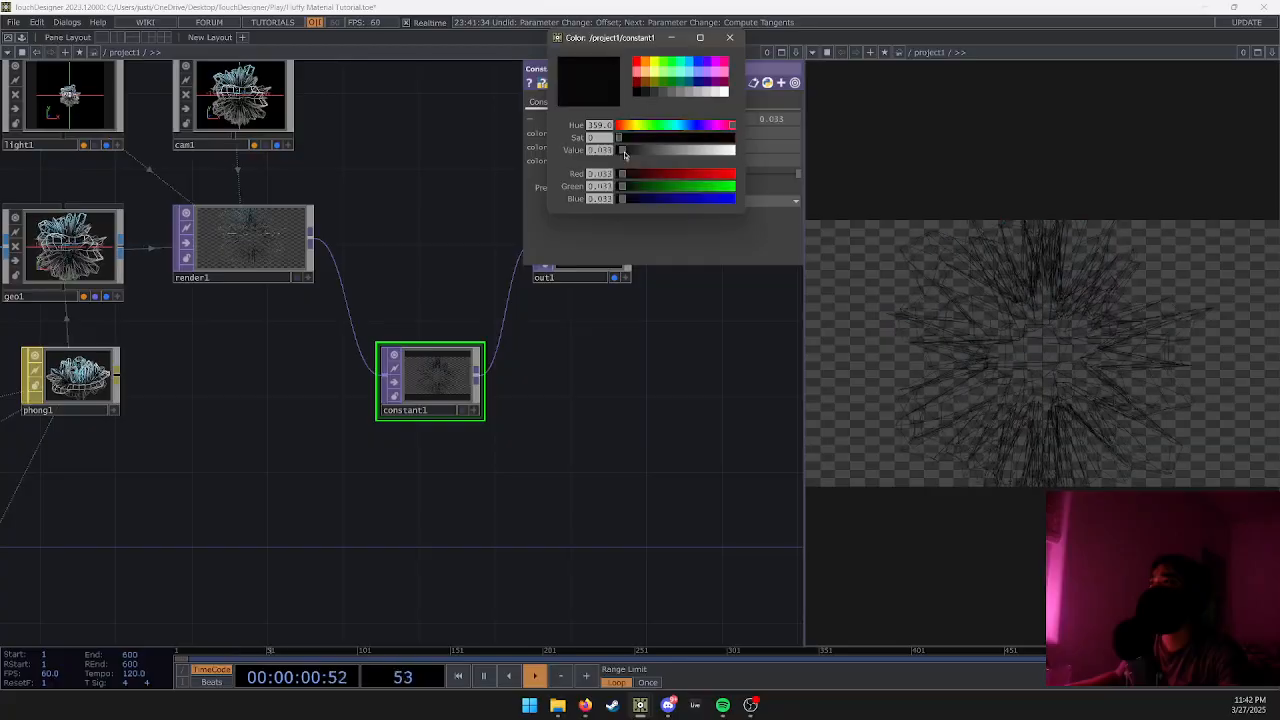
left_click(729, 38)
Take constant1 out of the chain by disconnecting both its wires, and connect render1 directly to out1 again.
left_click_drag(460, 373, 467, 456)
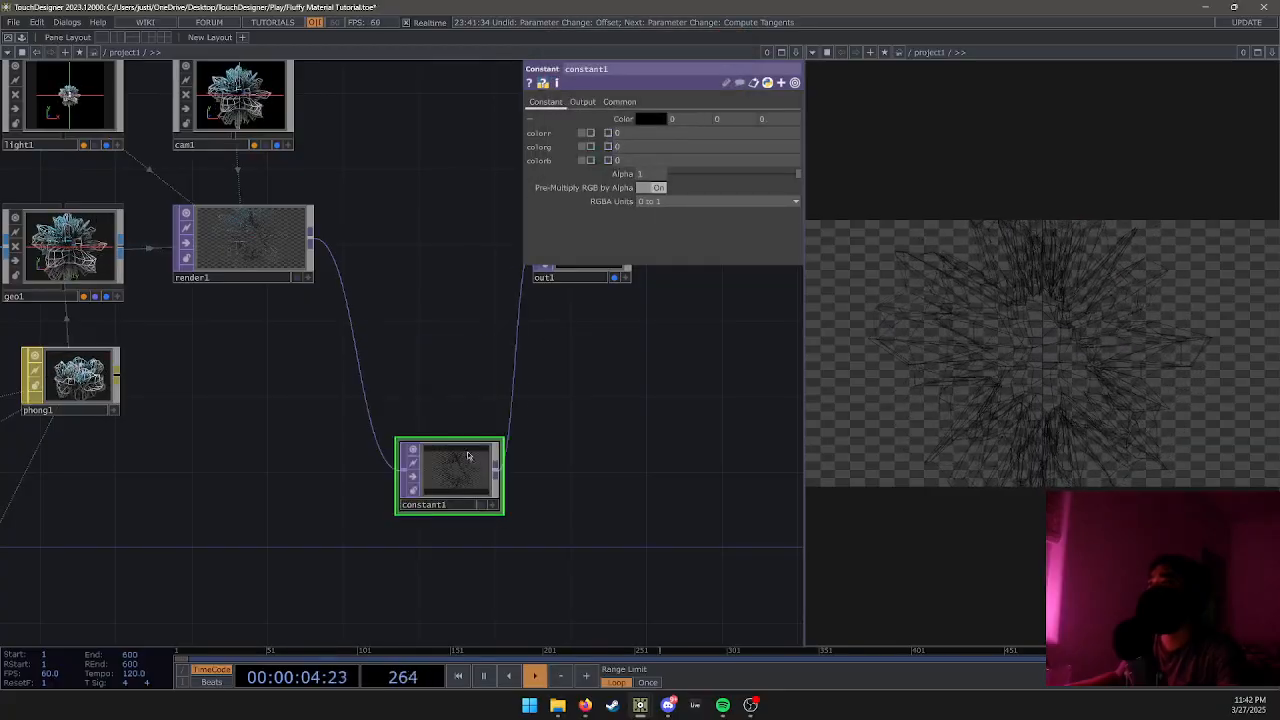
right_click(367, 408)
right_click(368, 408)
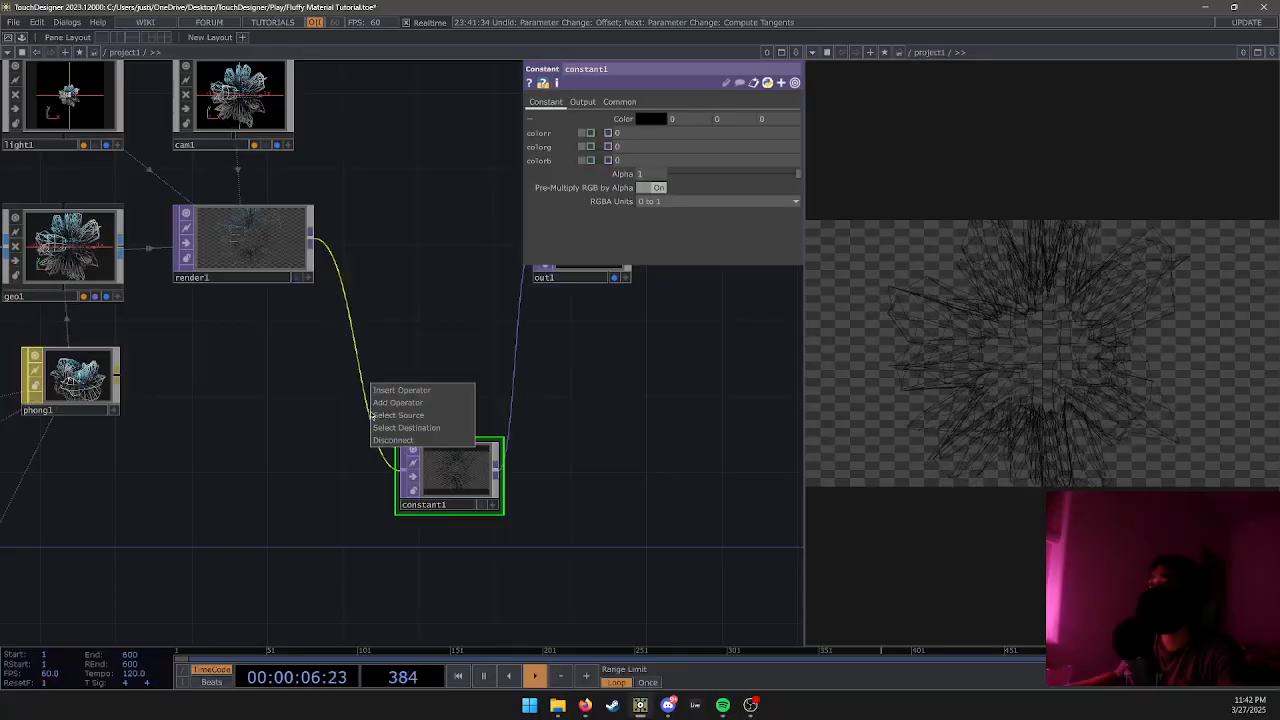
left_click(420, 440)
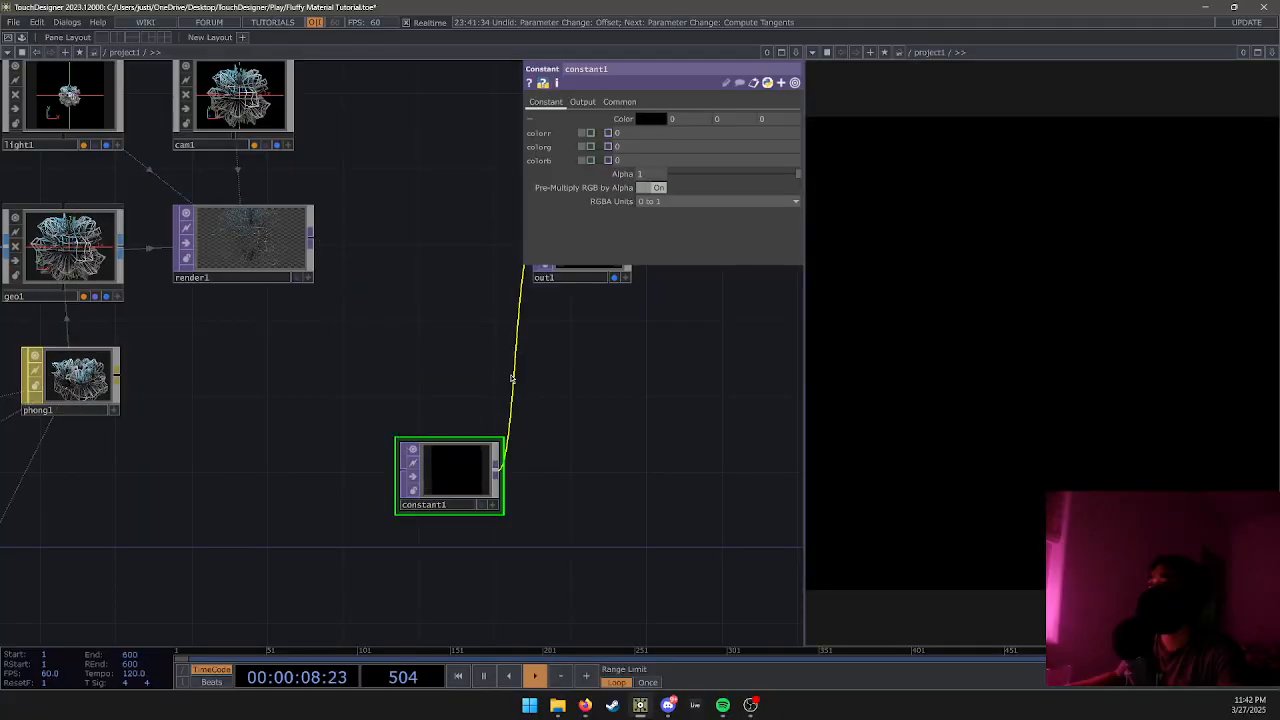
right_click(515, 355)
left_click(525, 411)
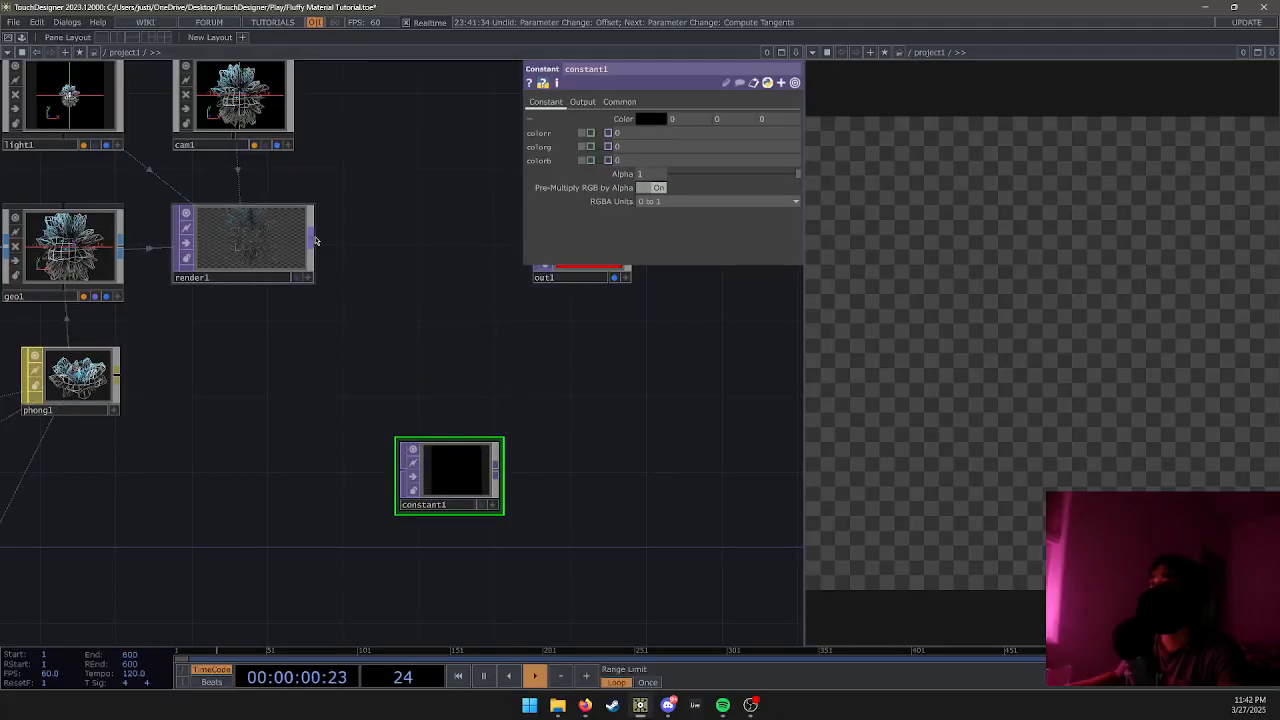
left_click_drag(310, 240, 534, 245)
Reposition the unconnected constant1 and add a Composite TOP between it and the render row.
left_click_drag(477, 317, 417, 404)
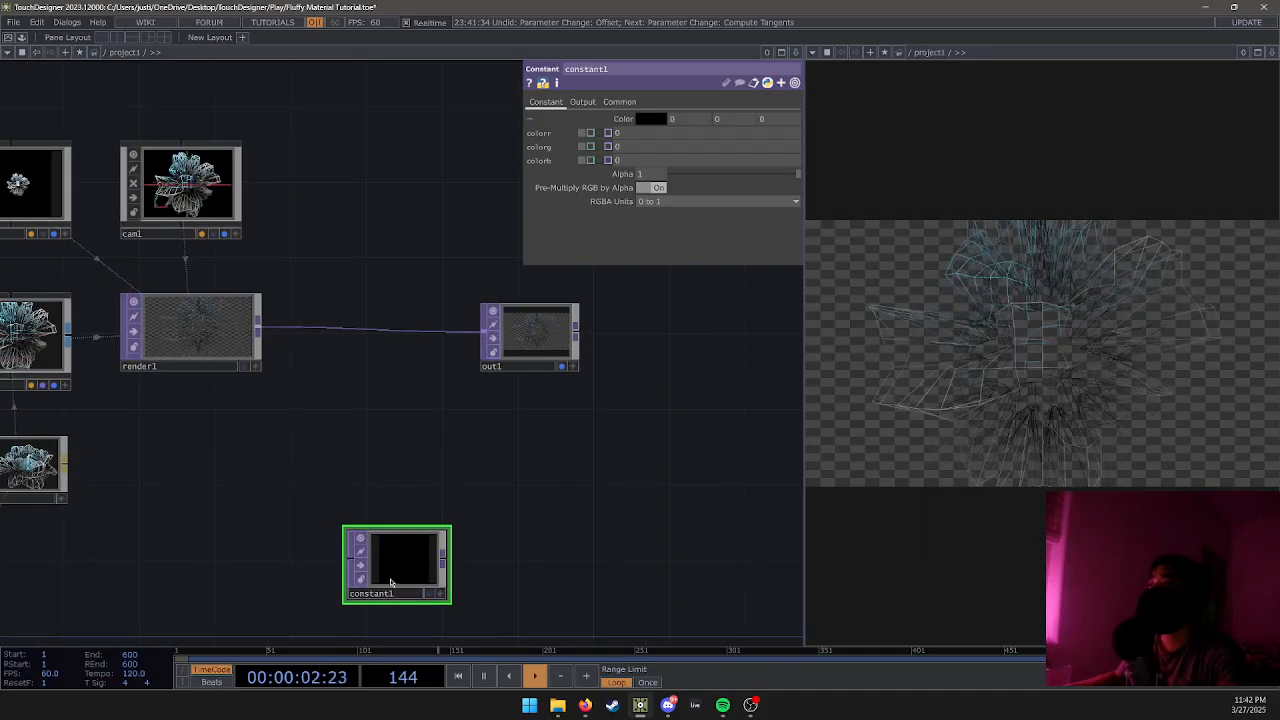
left_click_drag(398, 558, 285, 520)
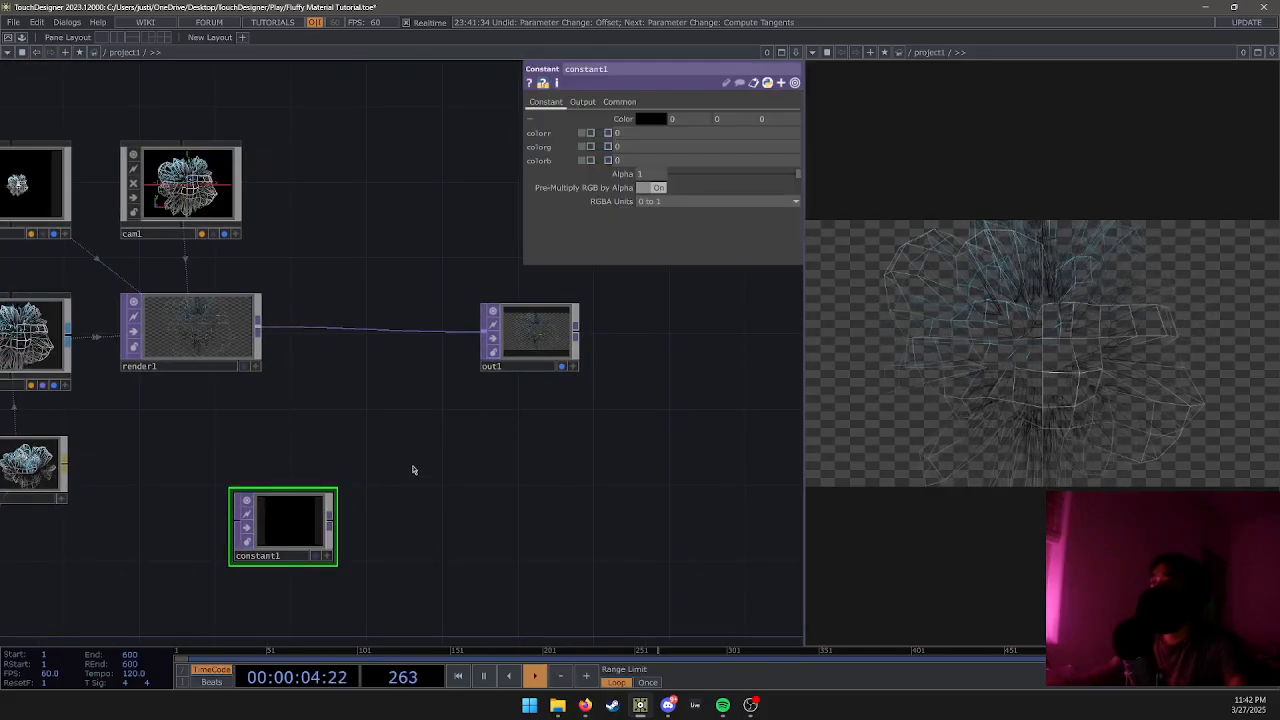
key("Tab")
type("comp")
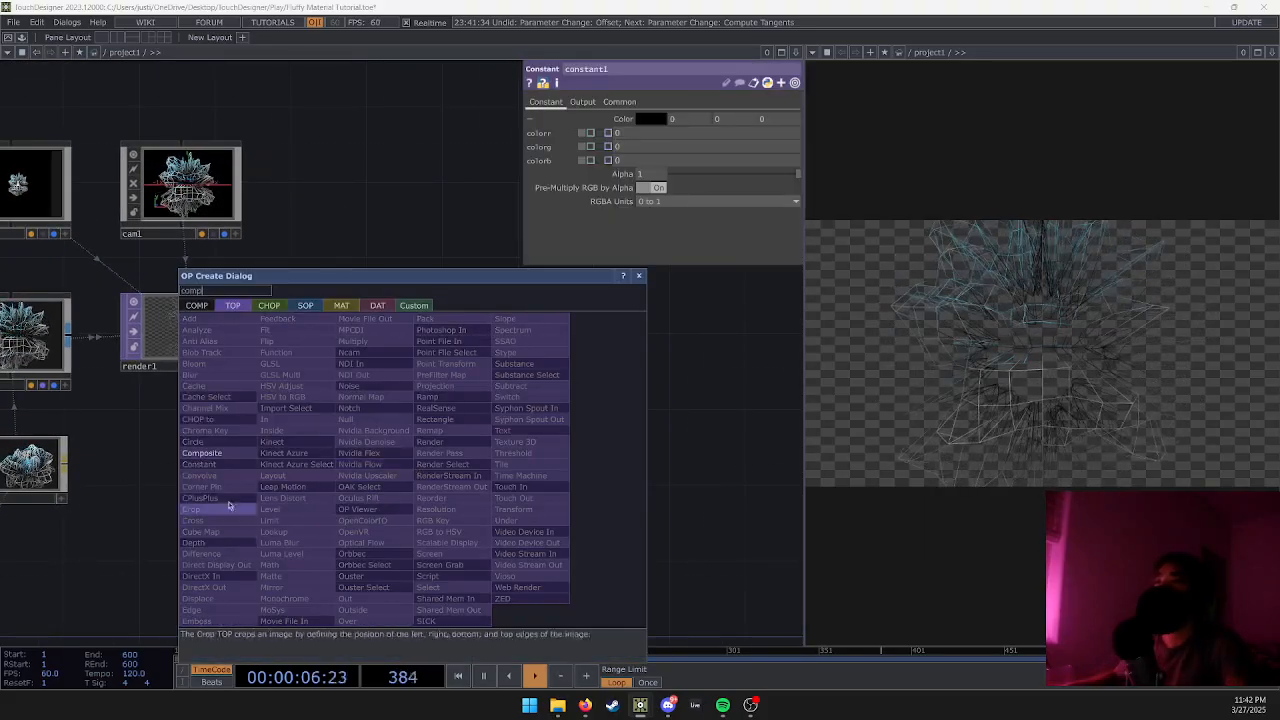
left_click(202, 453)
left_click(340, 432)
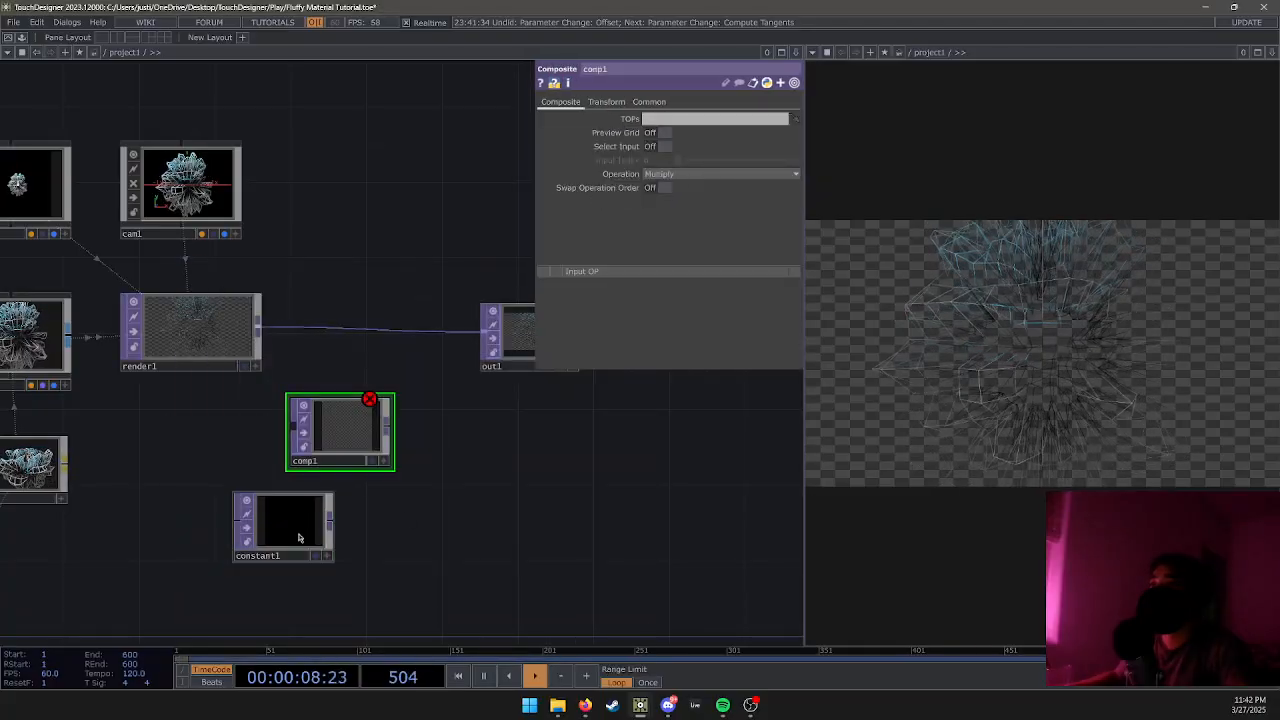
Rearrange constant1 and comp1, and wire out1 and constant1 into comp1 as its two inputs.
left_click_drag(285, 520, 361, 539)
left_click_drag(340, 430, 396, 430)
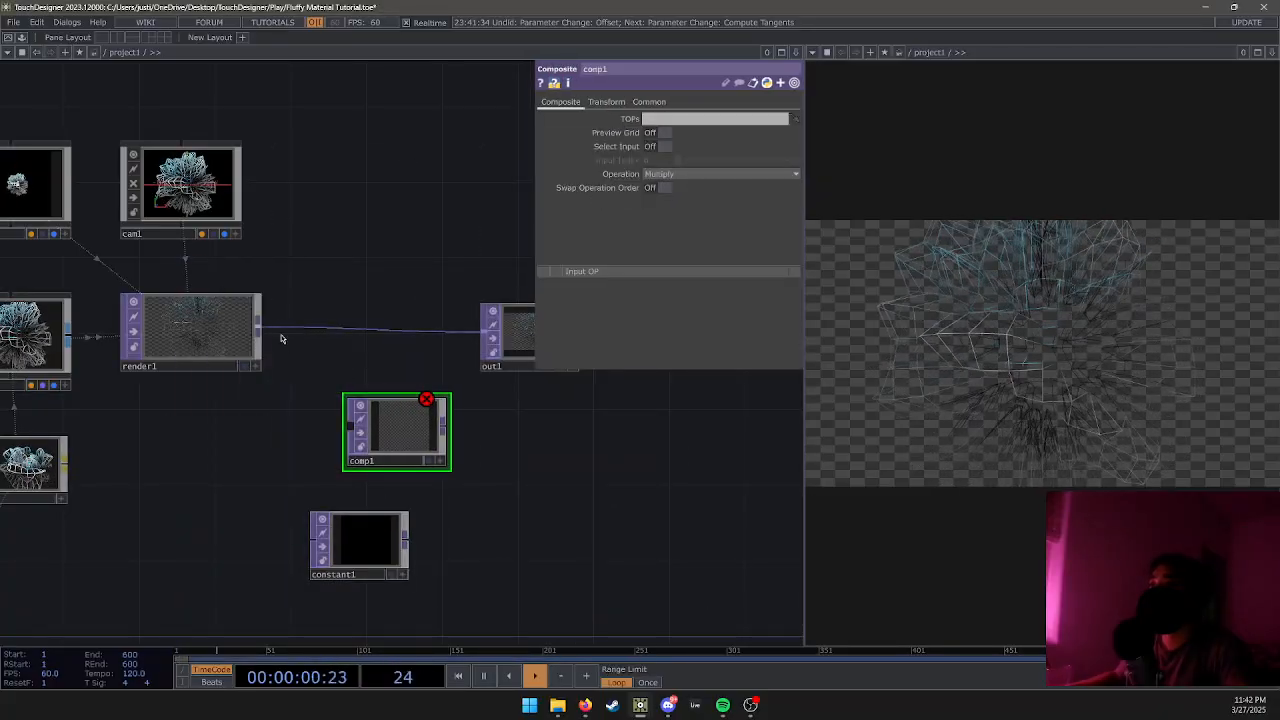
left_click_drag(490, 424, 397, 396)
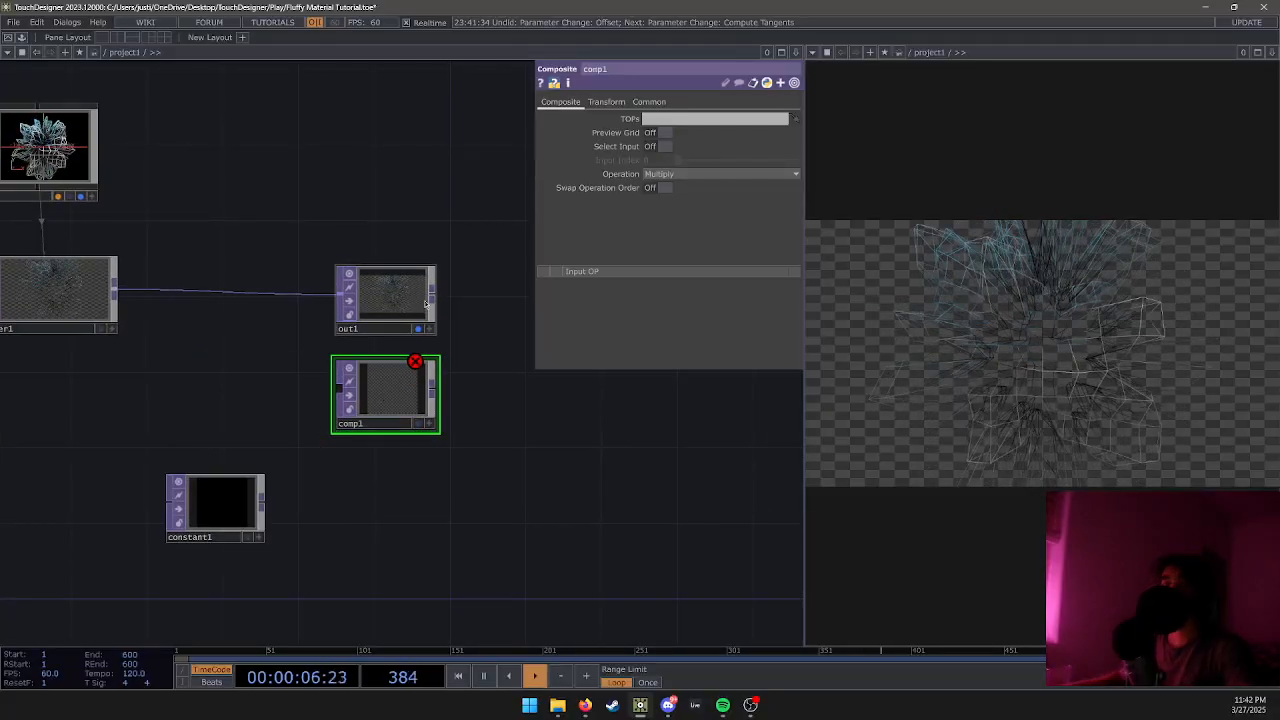
left_click_drag(440, 303, 338, 385)
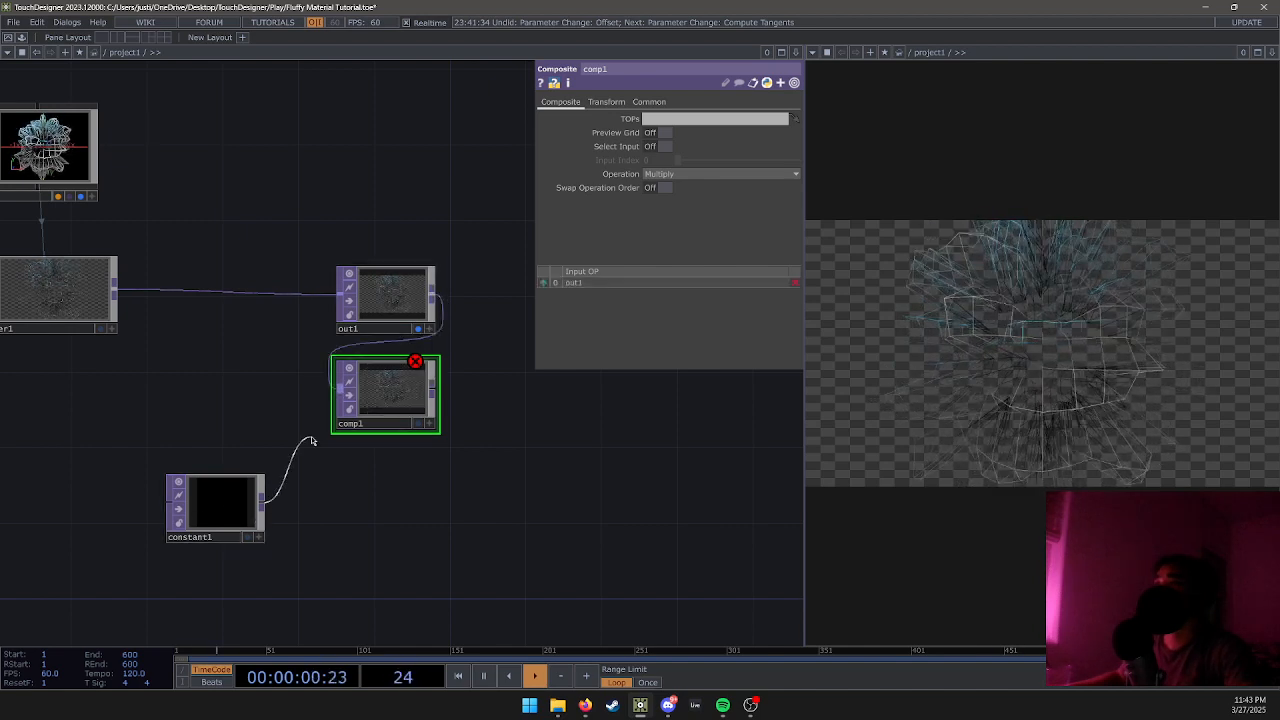
left_click_drag(312, 441, 340, 390)
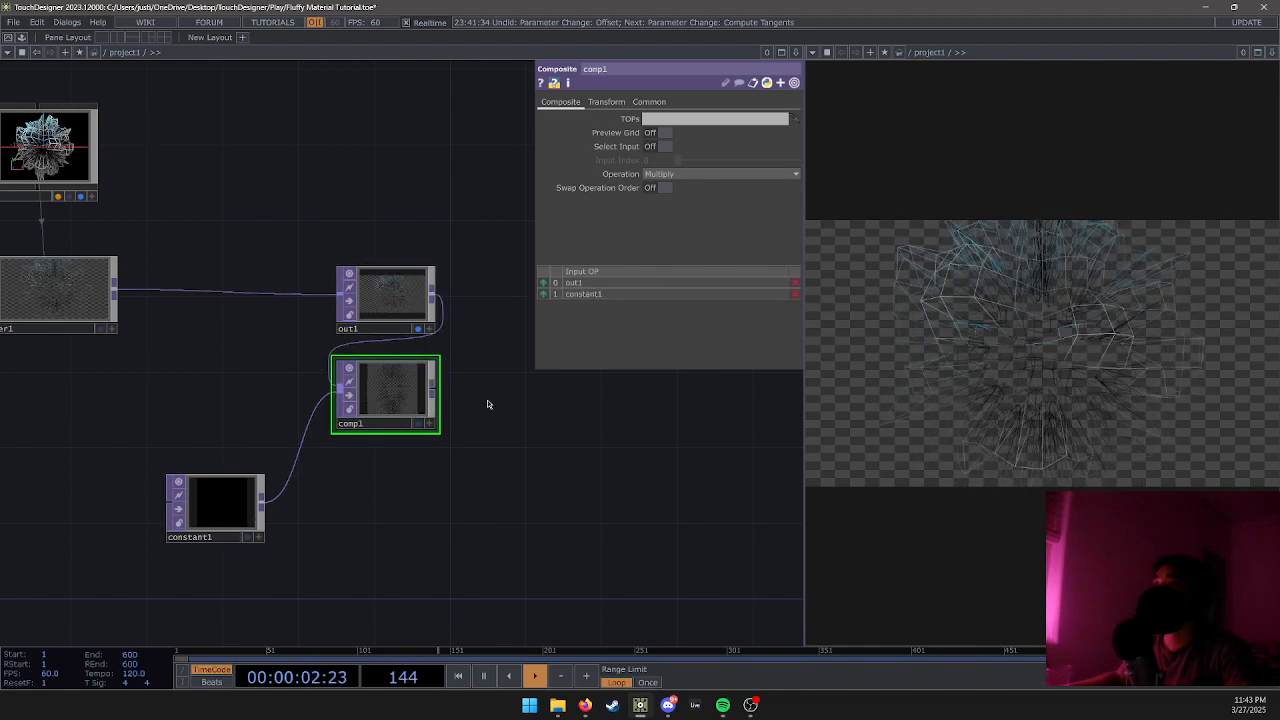
Delete constant1 and comp1 from the network.
left_click(218, 508)
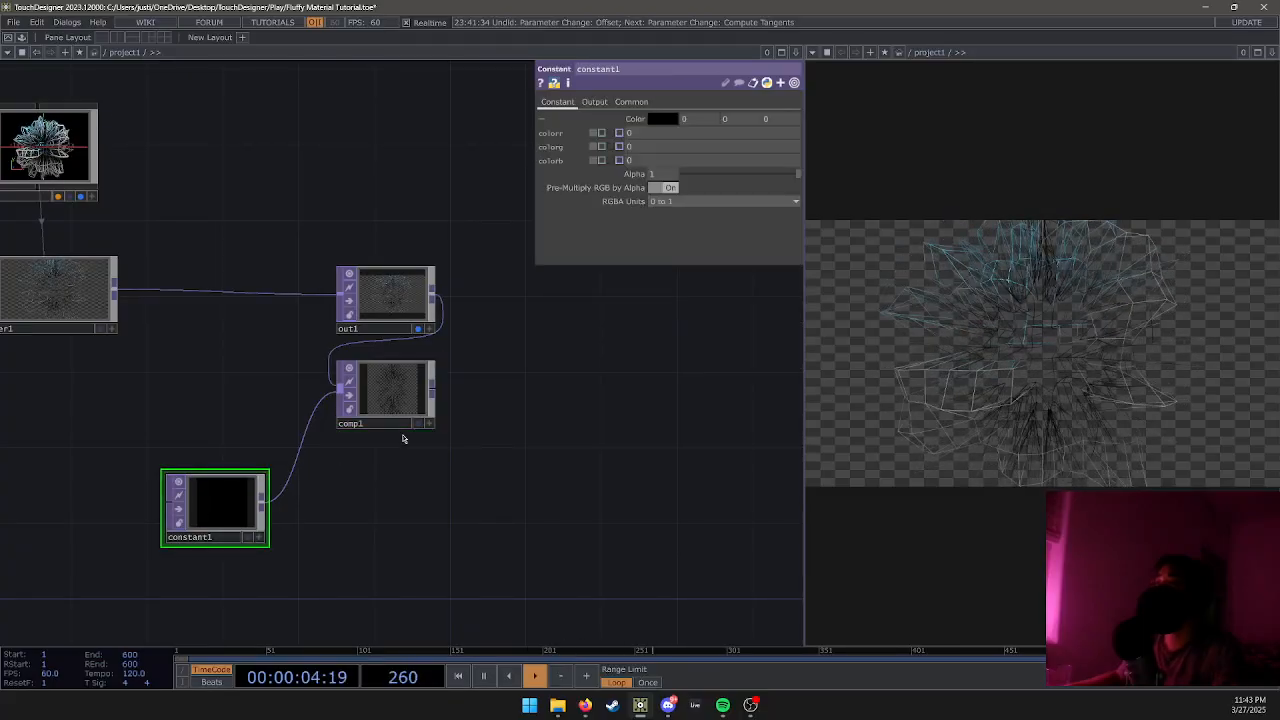
key("Delete")
left_click(388, 376)
key("Delete")
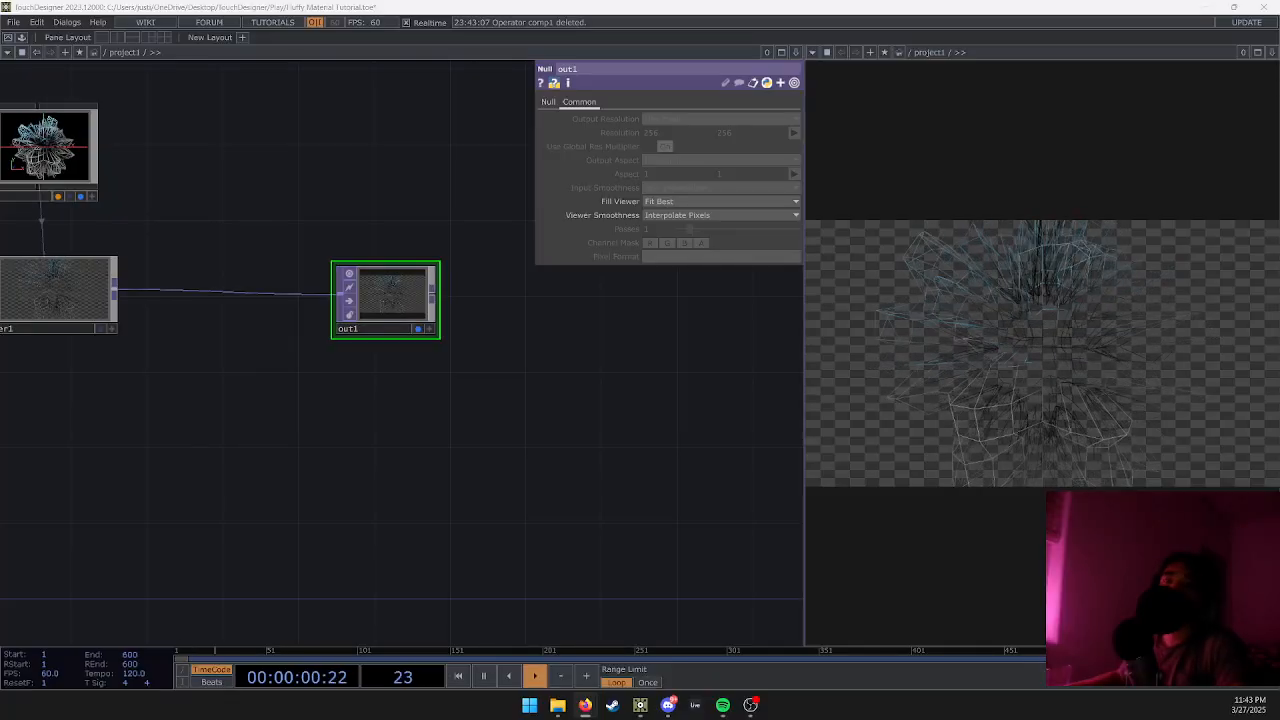
Set phong1's Displace Scale to 0.387, trying 0 along the way to compare the displacement.
left_click_drag(397, 392, 471, 389)
left_click_drag(234, 410, 534, 377)
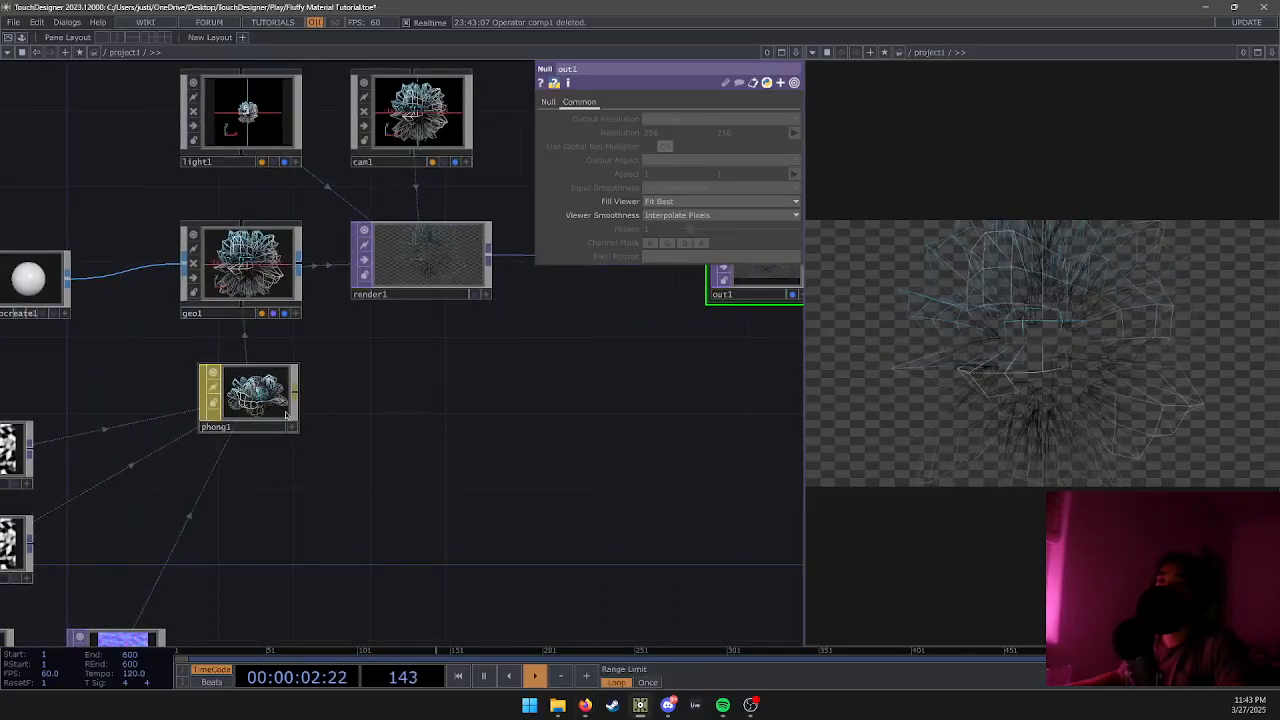
left_click(287, 400)
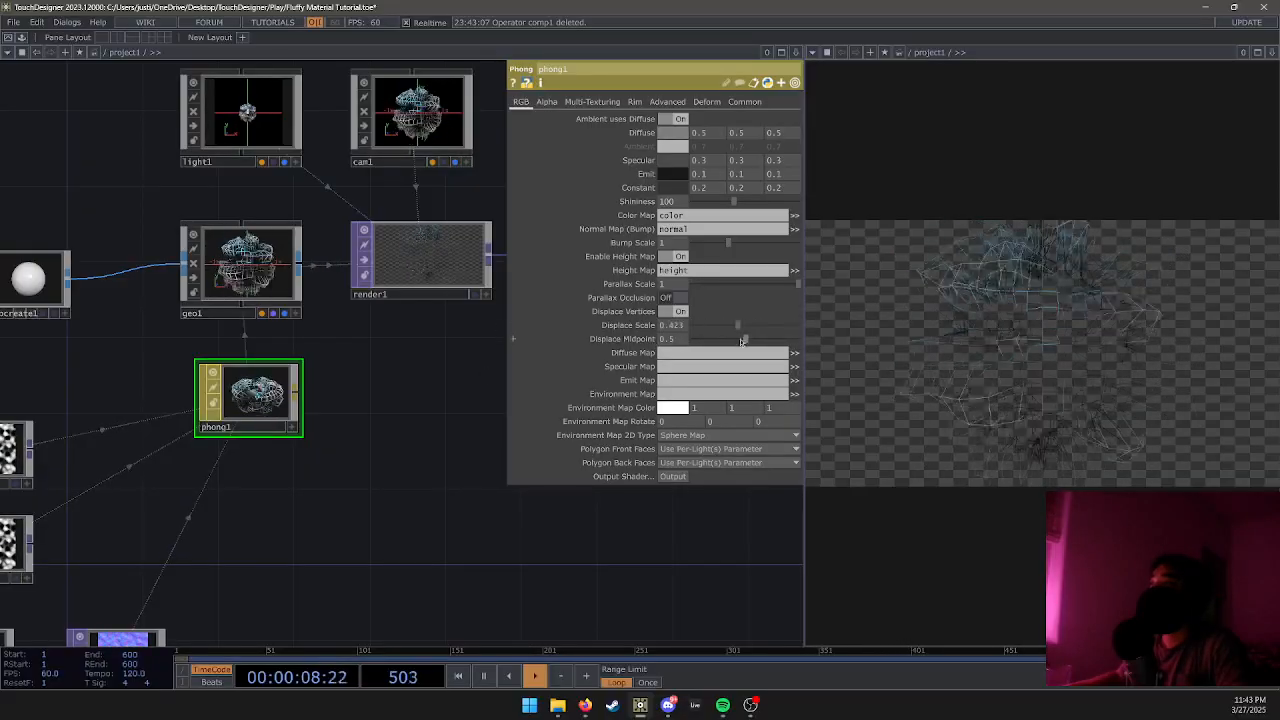
left_click_drag(777, 325, 689, 377)
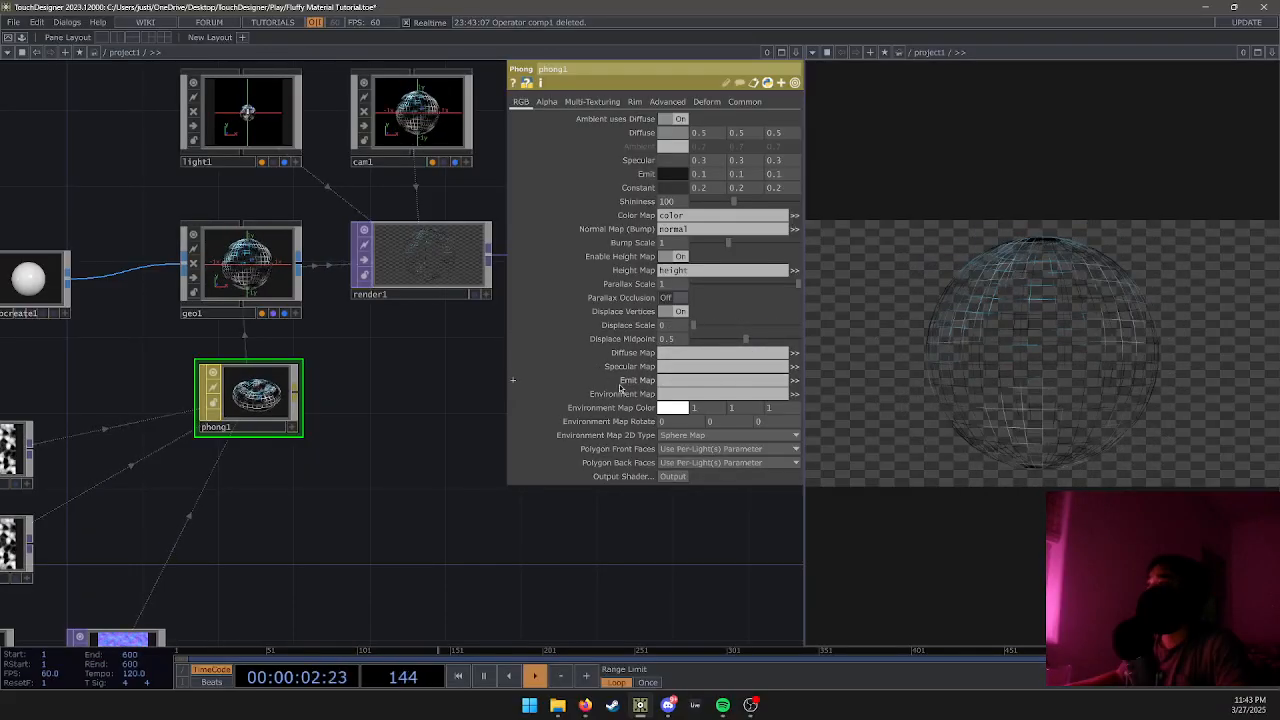
left_click_drag(589, 393, 629, 394)
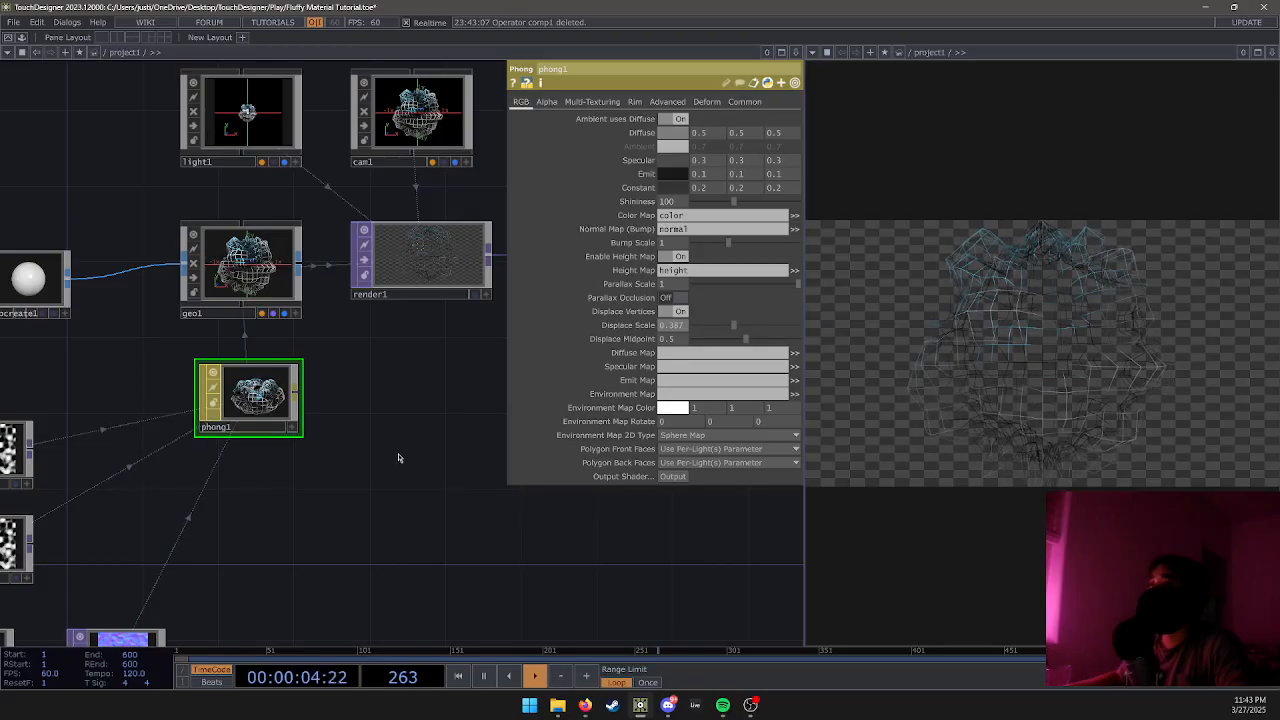
Try a different Amplitude on noise1 and undo the change.
left_click_drag(303, 485, 547, 392)
left_click_drag(400, 460, 355, 487)
left_click(130, 348)
mouse_move(703, 231)
left_mouse_down()
mouse_move(746, 229)
mouse_move(685, 238)
left_mouse_up()
key("ctrl+z")
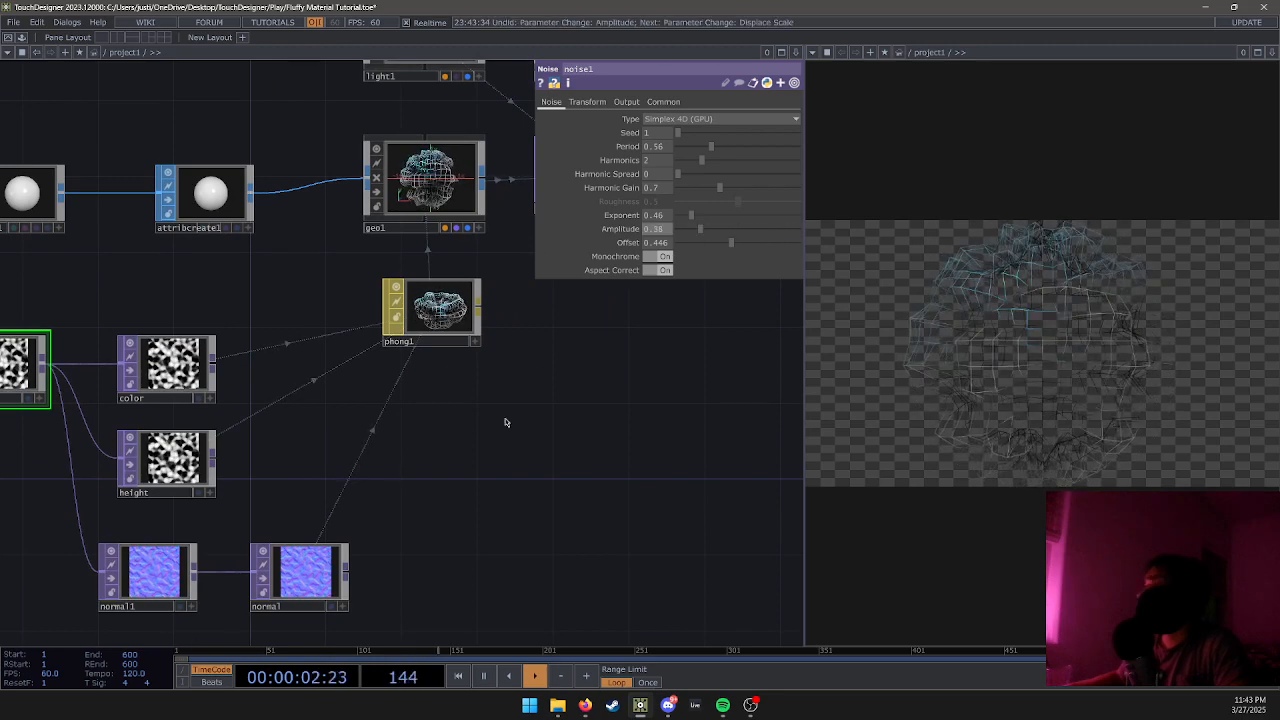
Step back through the recent Displace Scale changes and set phong1's Displace Scale to 0.375.
left_click(445, 315)
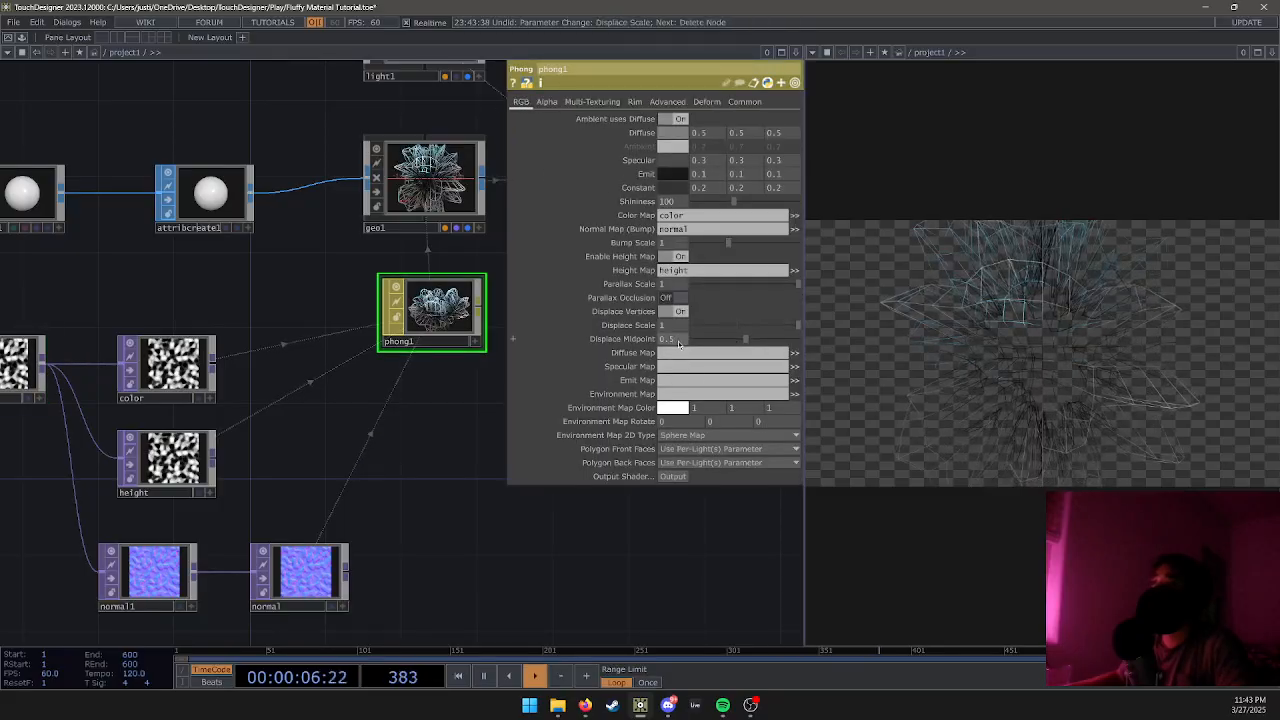
key("ctrl+z")
key("ctrl+z")
key("ctrl+y")
key("ctrl+y")
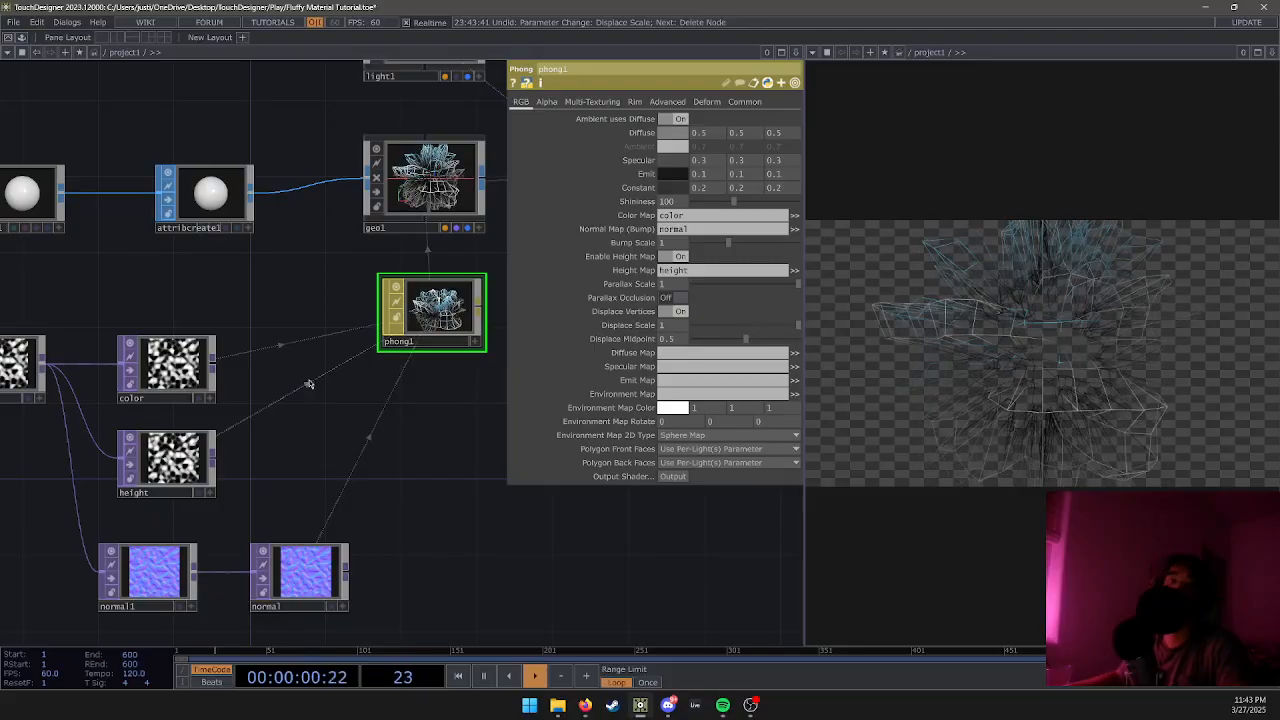
key("ctrl+z")
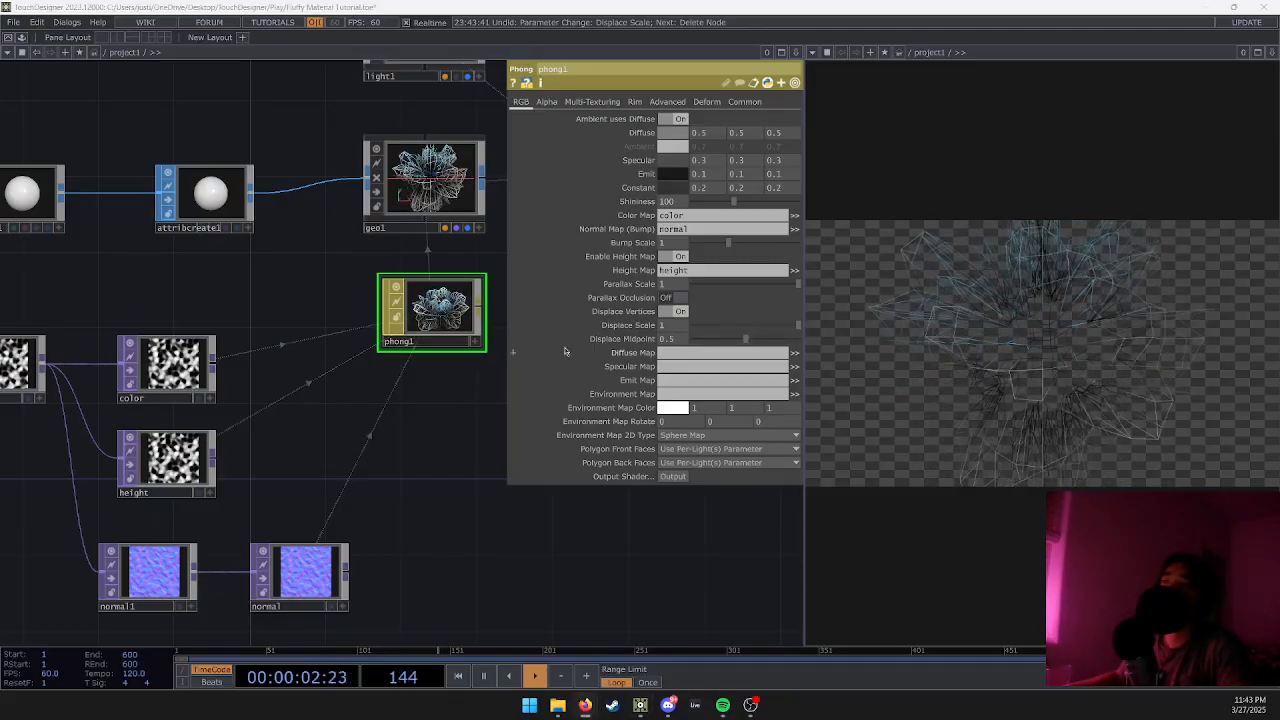
left_click(731, 326)
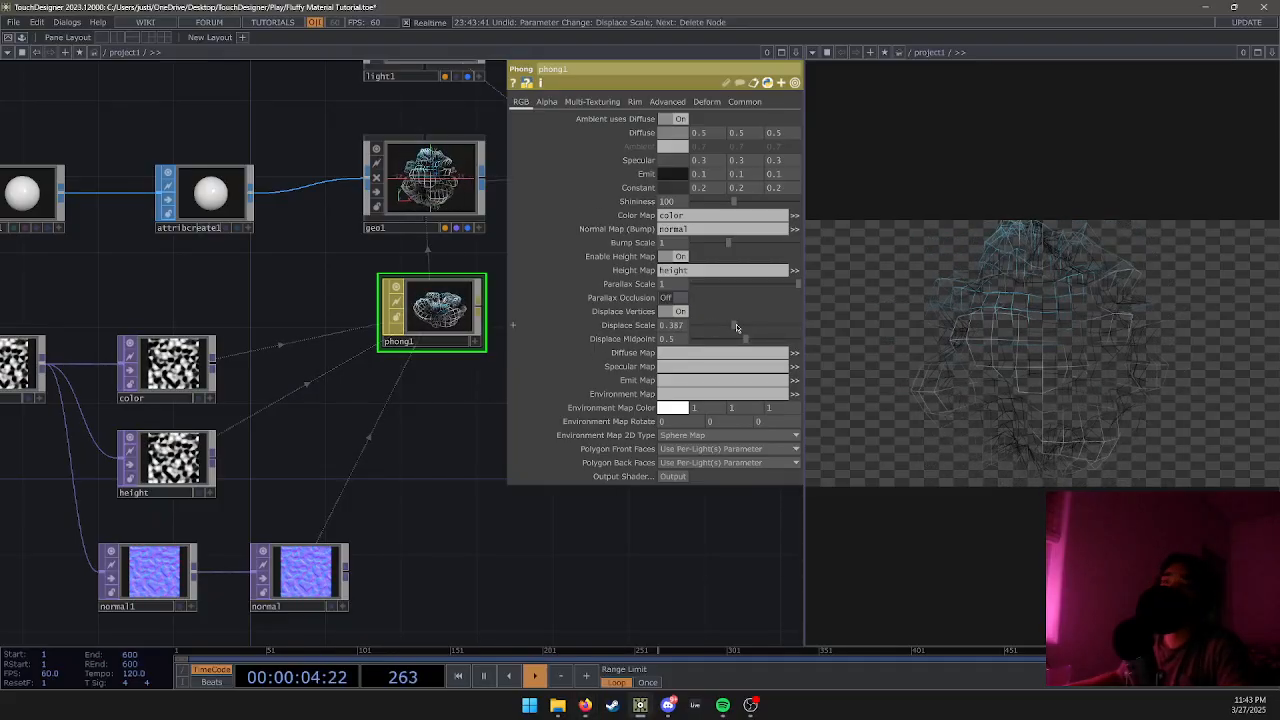
left_click(721, 331)
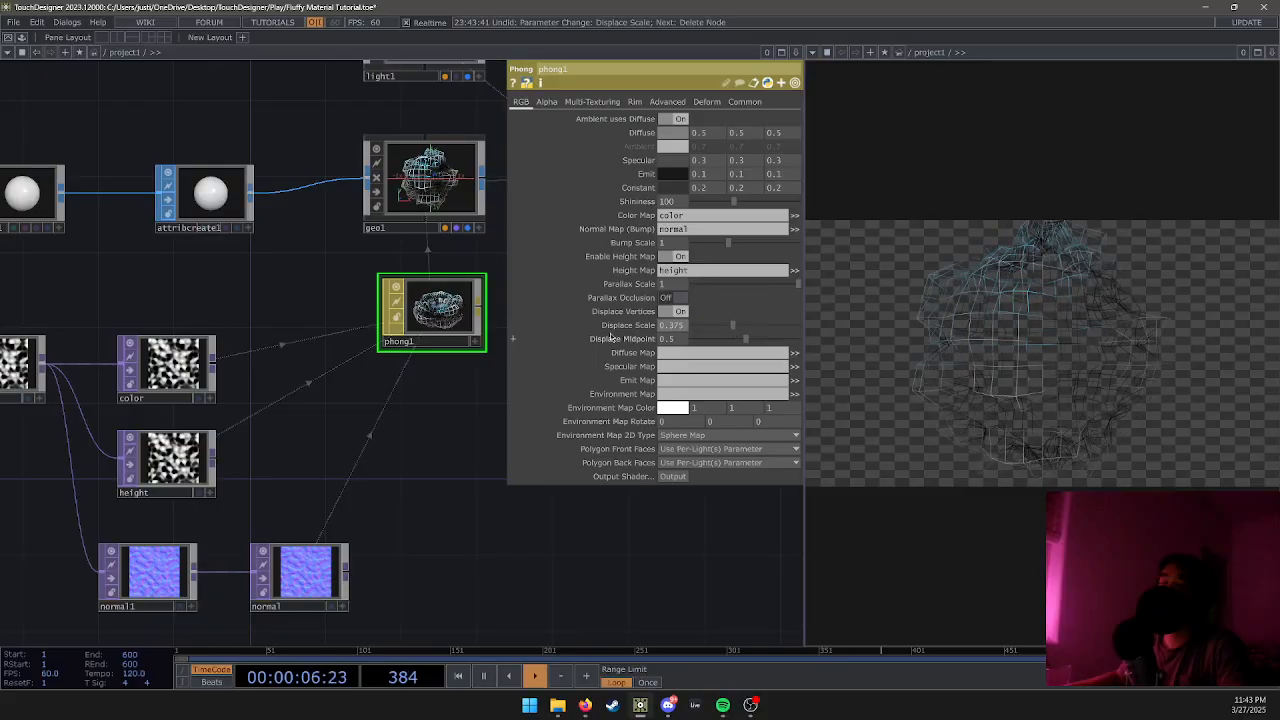
Insert a Fractal SOP into the connection between sphere1 and attribcreate1.
left_click_drag(24, 318, 279, 359)
left_click_drag(282, 245, 80, 248)
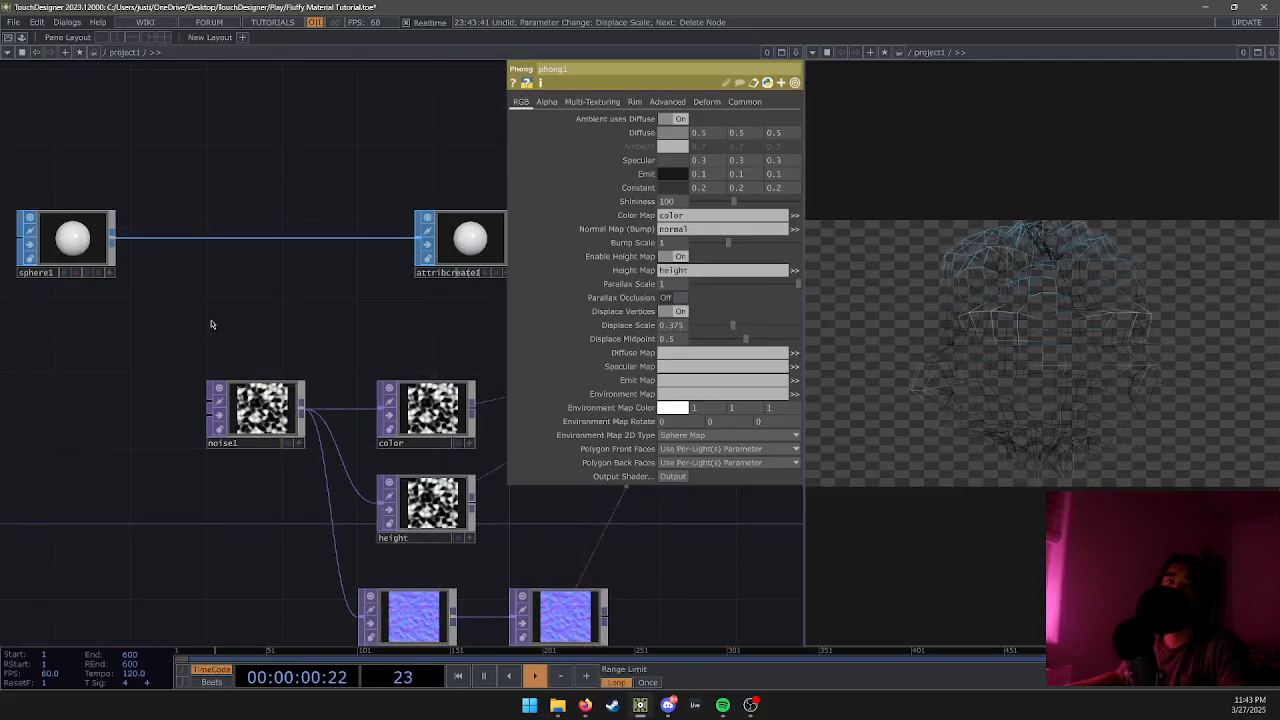
left_click_drag(204, 329, 179, 441)
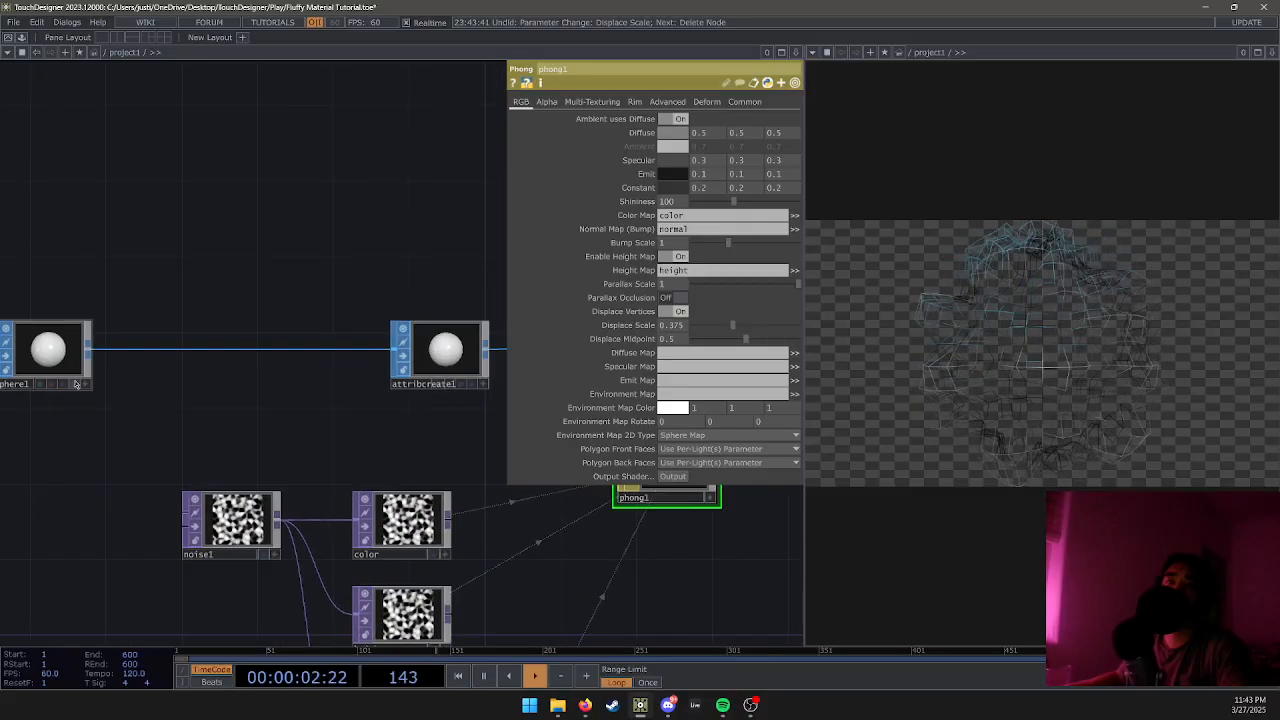
left_click_drag(116, 352, 180, 354)
right_click(181, 354)
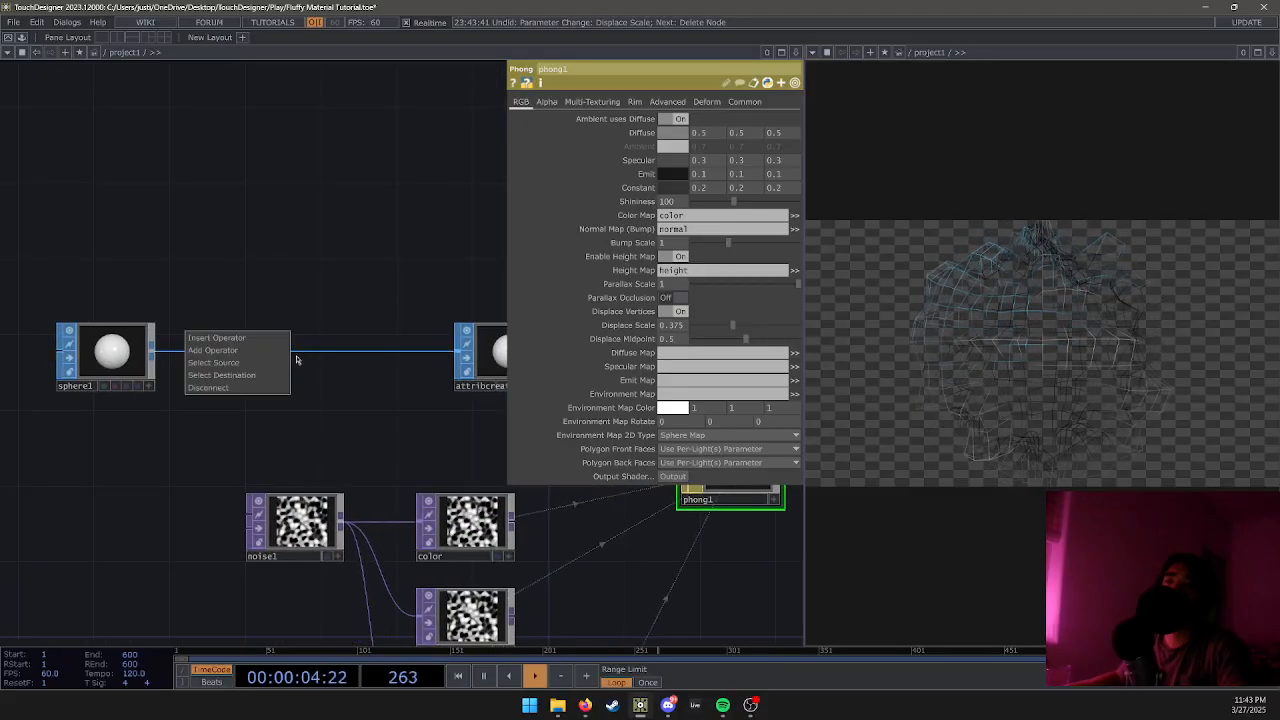
left_click(216, 338)
type("frac")
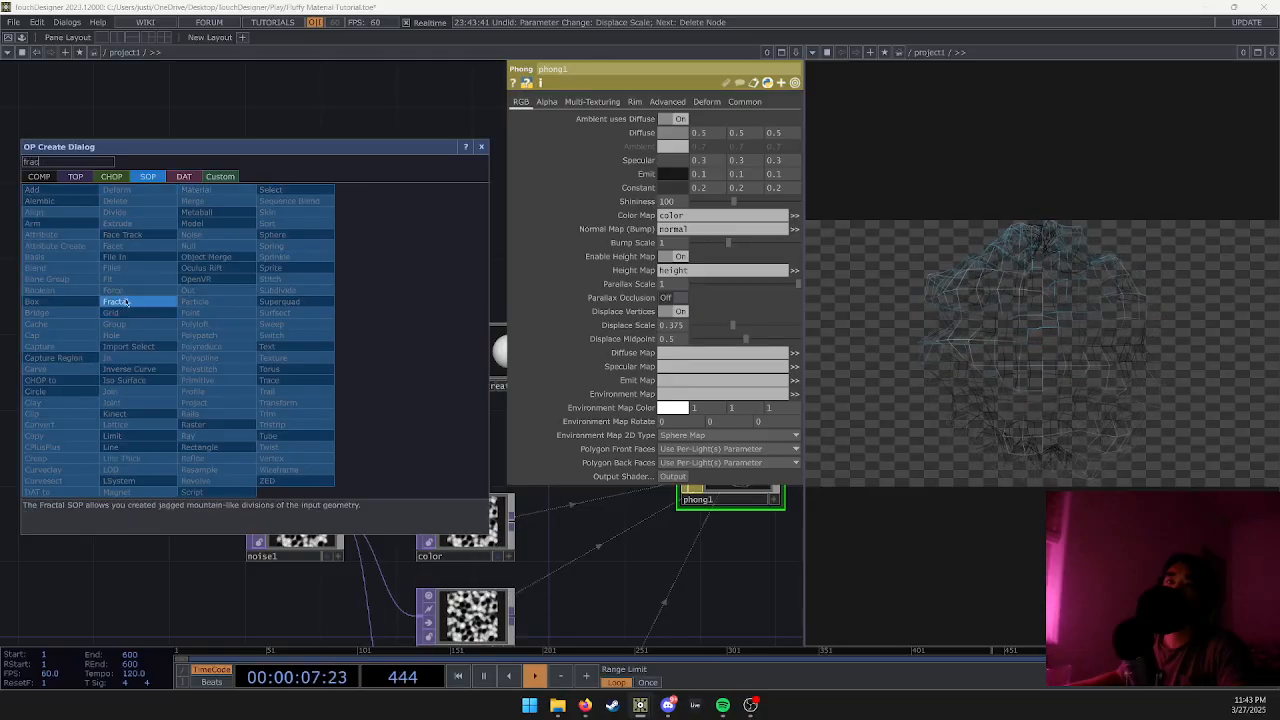
left_click(128, 302)
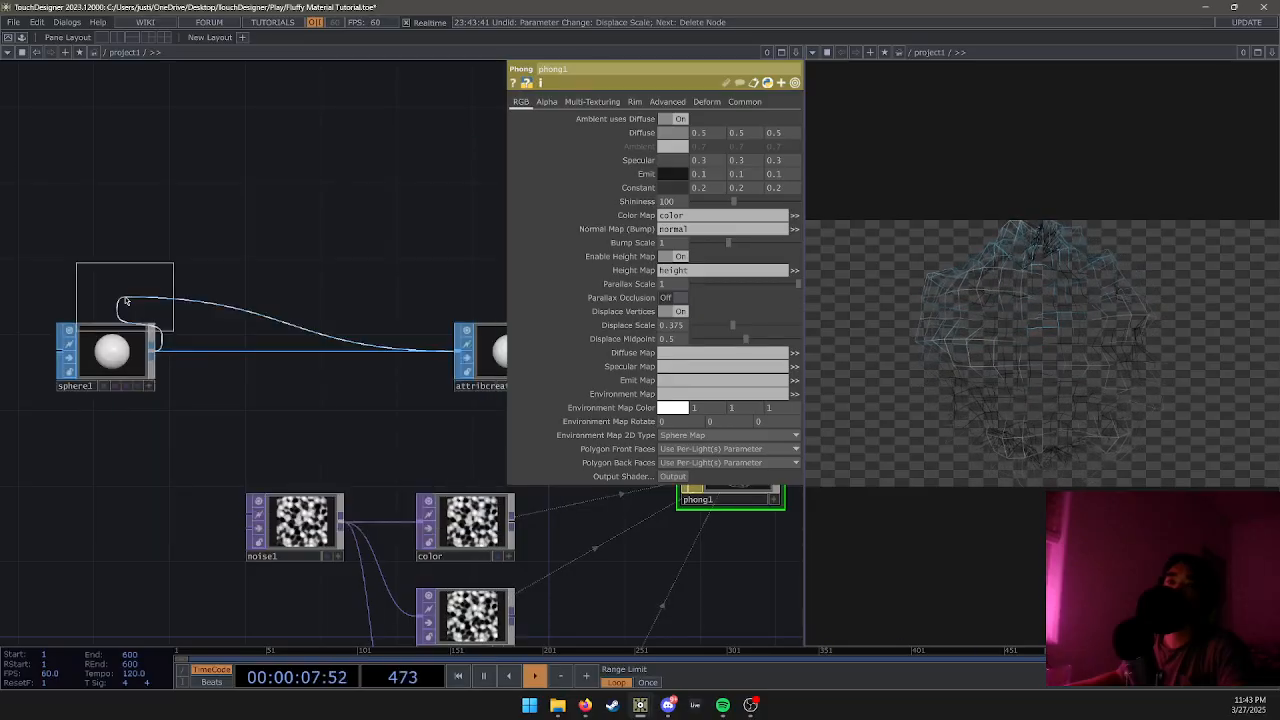
left_click(284, 351)
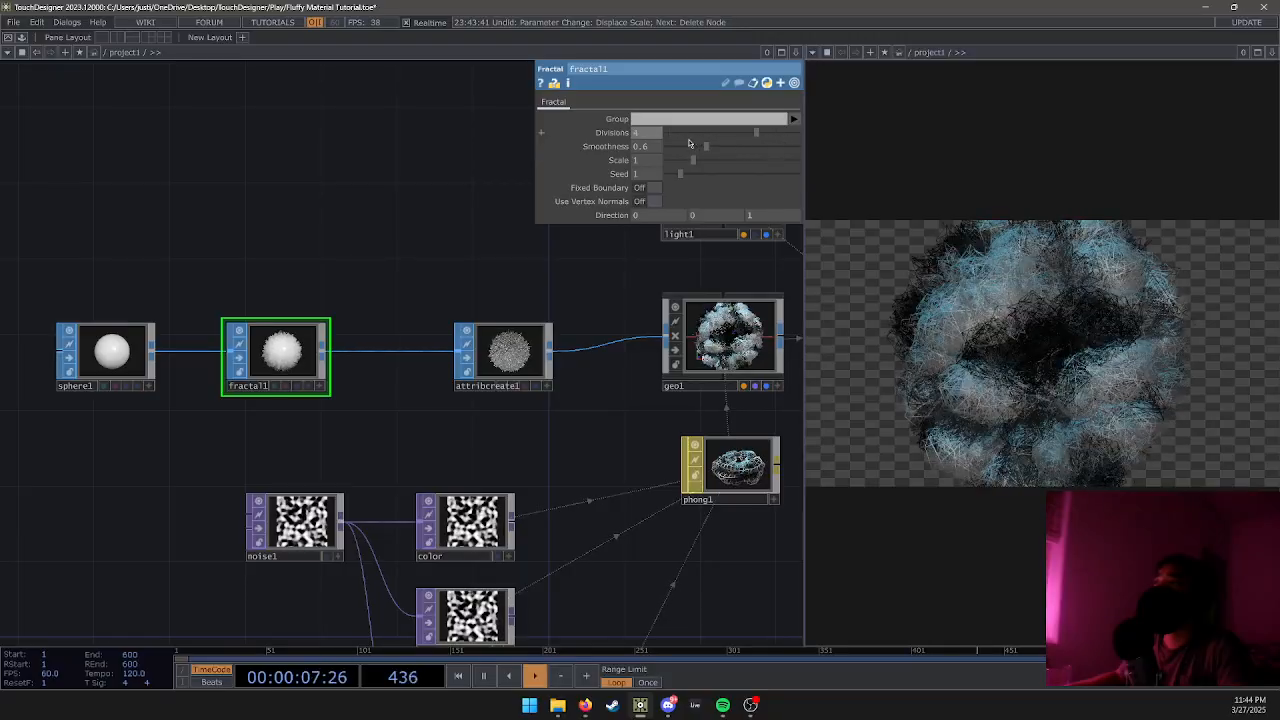
Set the Fractal SOP's Divisions to 1 and its Smoothness to 0.467.
left_click_drag(697, 135, 673, 135)
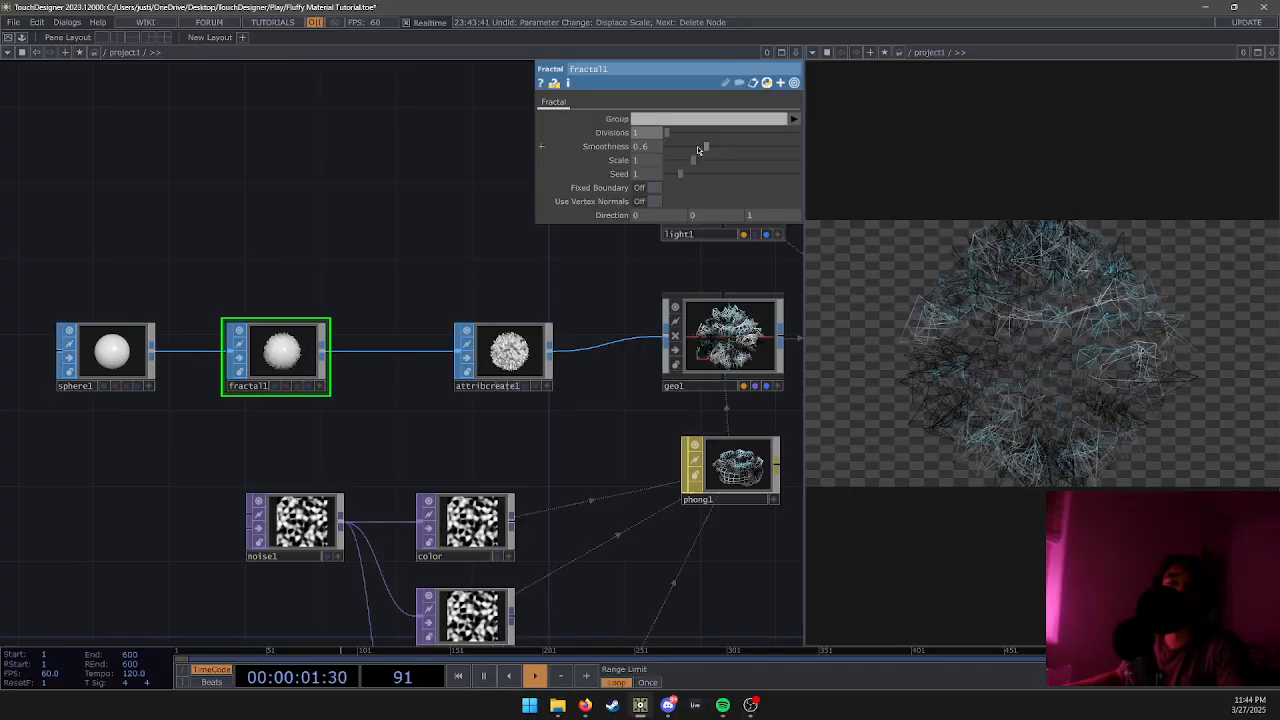
left_click_drag(699, 148, 701, 147)
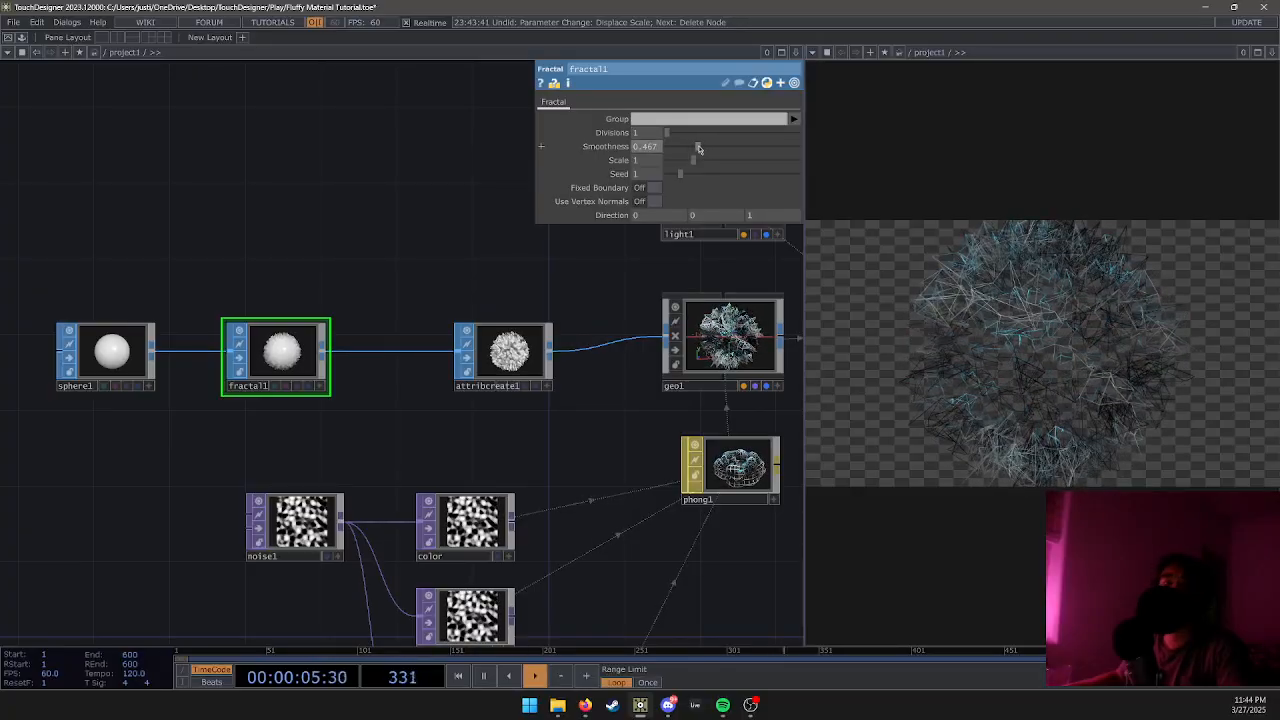
key("alt+Tab")
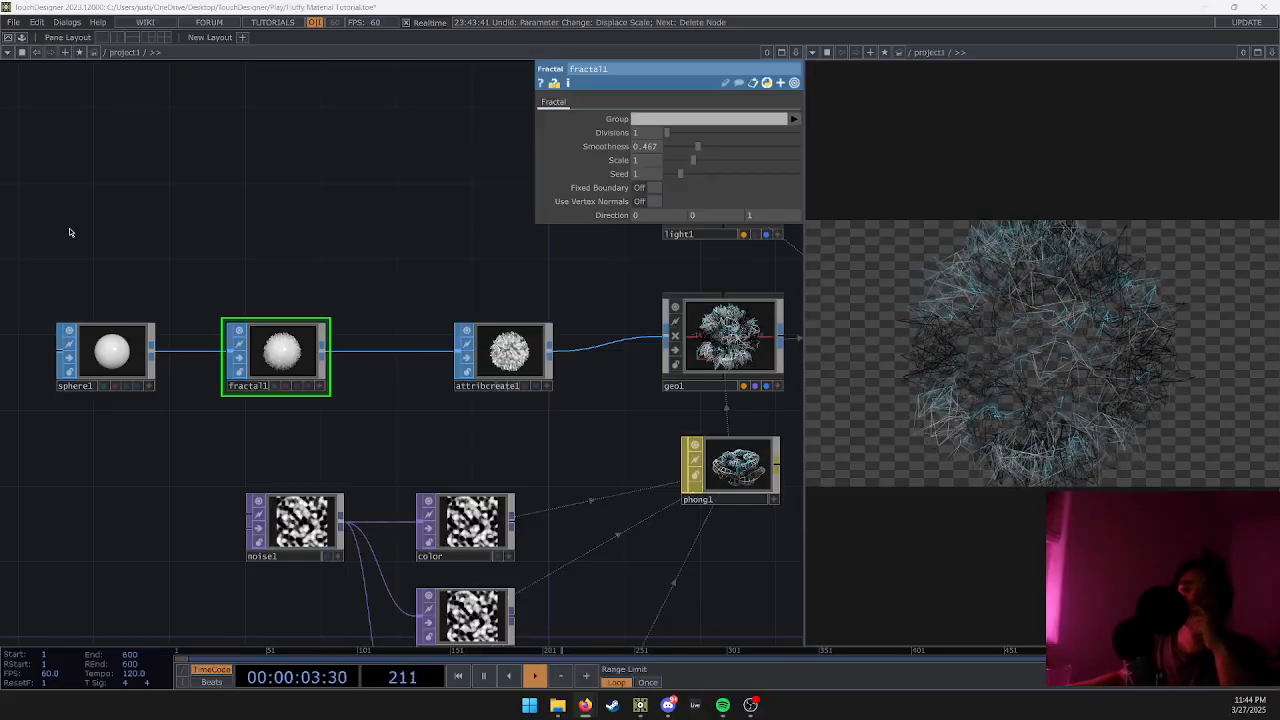
Try a Scale of 0 and a different Seed on the Fractal SOP, undoing both changes.
left_click_drag(677, 171, 613, 183)
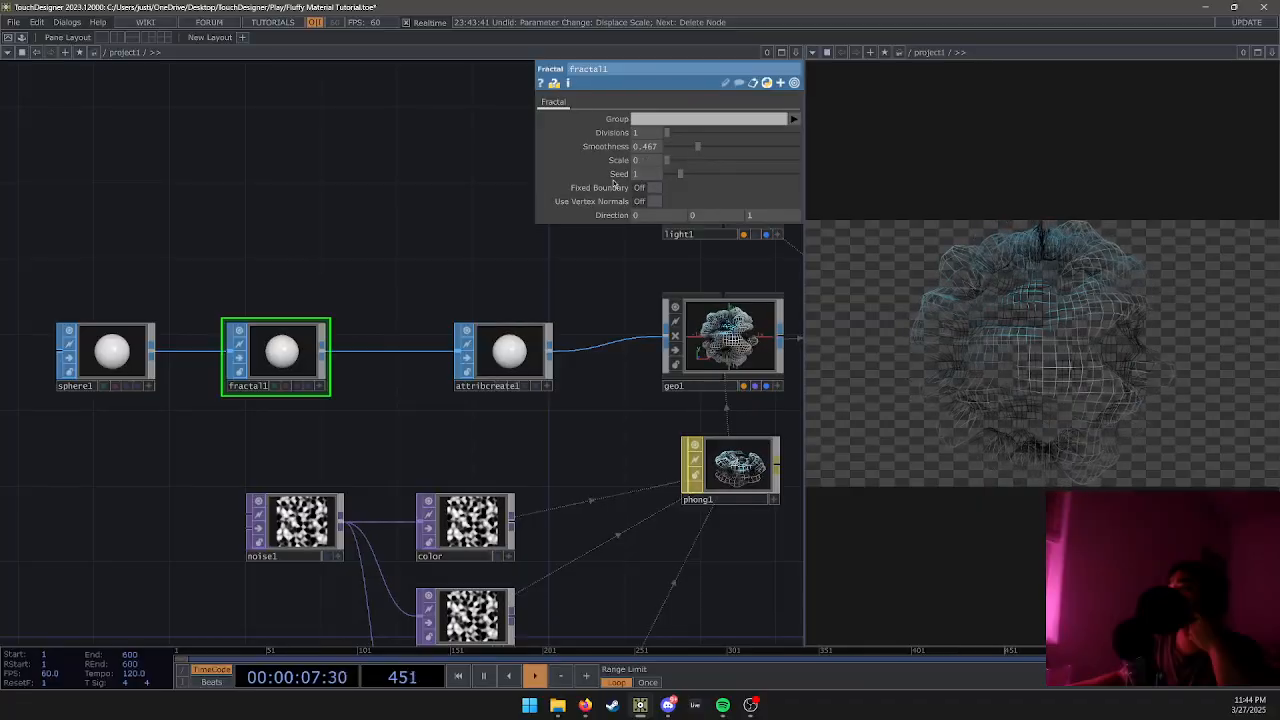
key("ctrl+z")
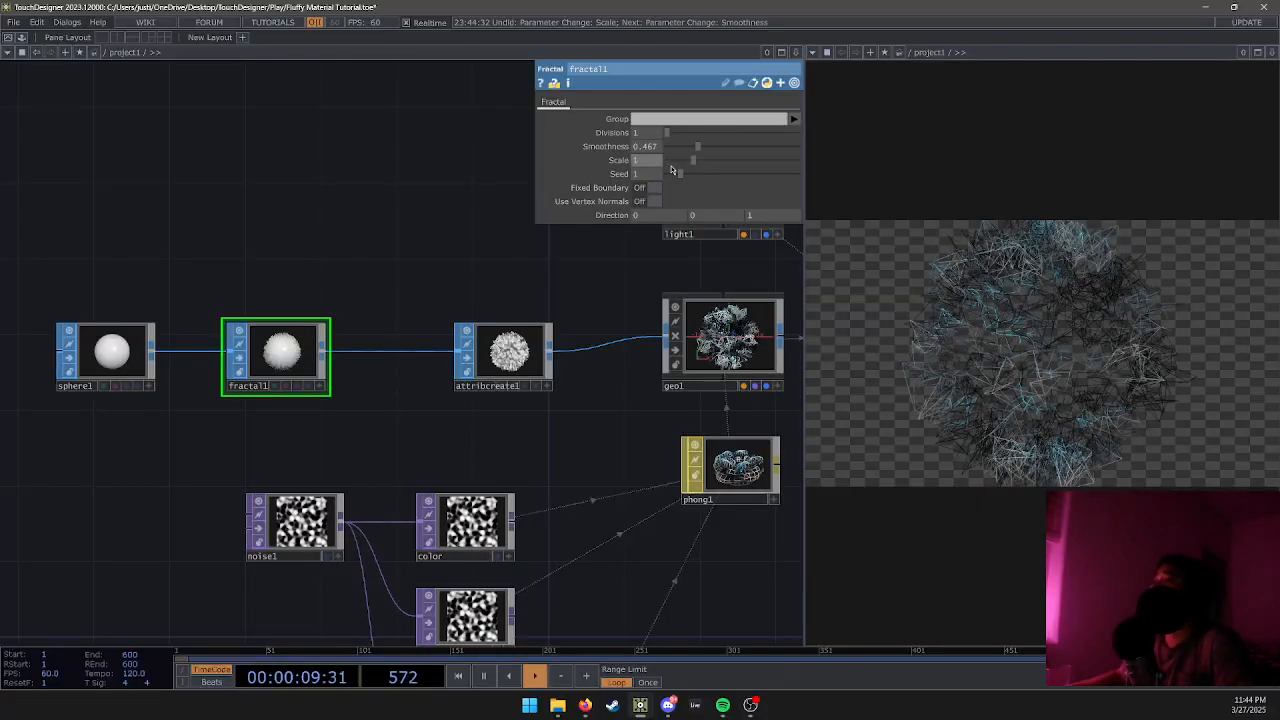
key("ctrl+z")
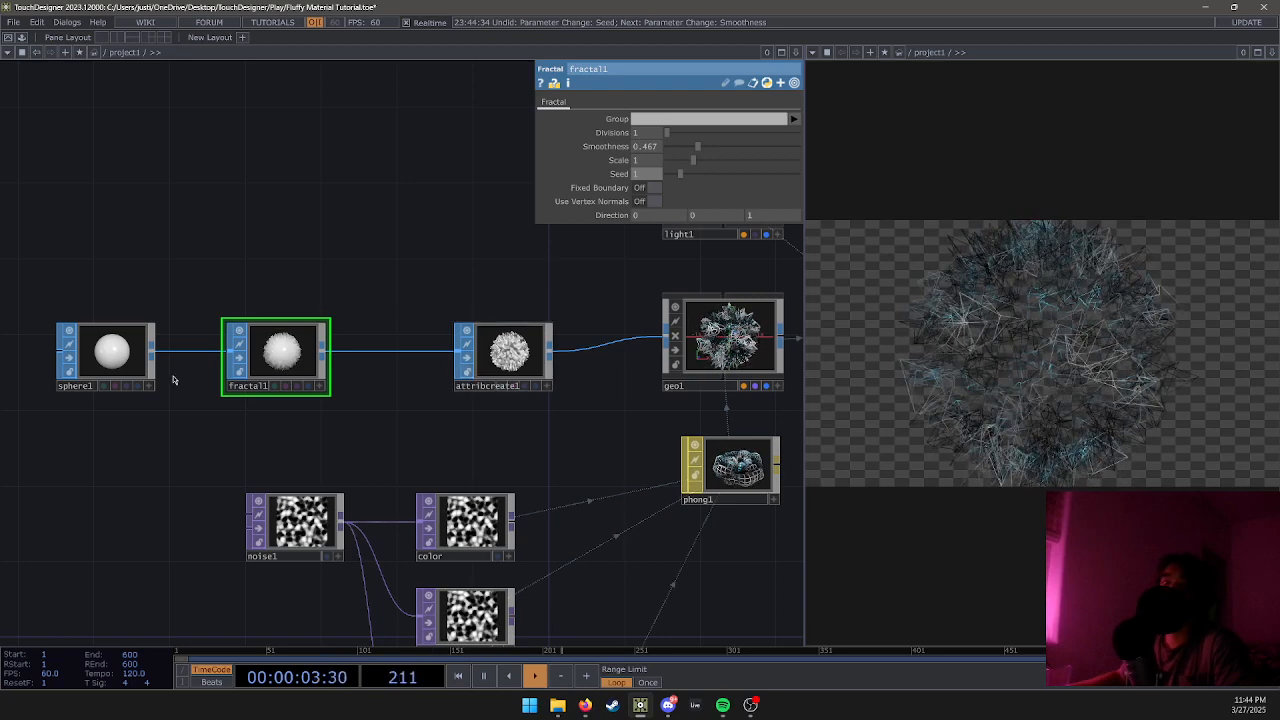
Raise the Rows and Columns of the sphere1 operator to 50 each.
left_click(95, 362)
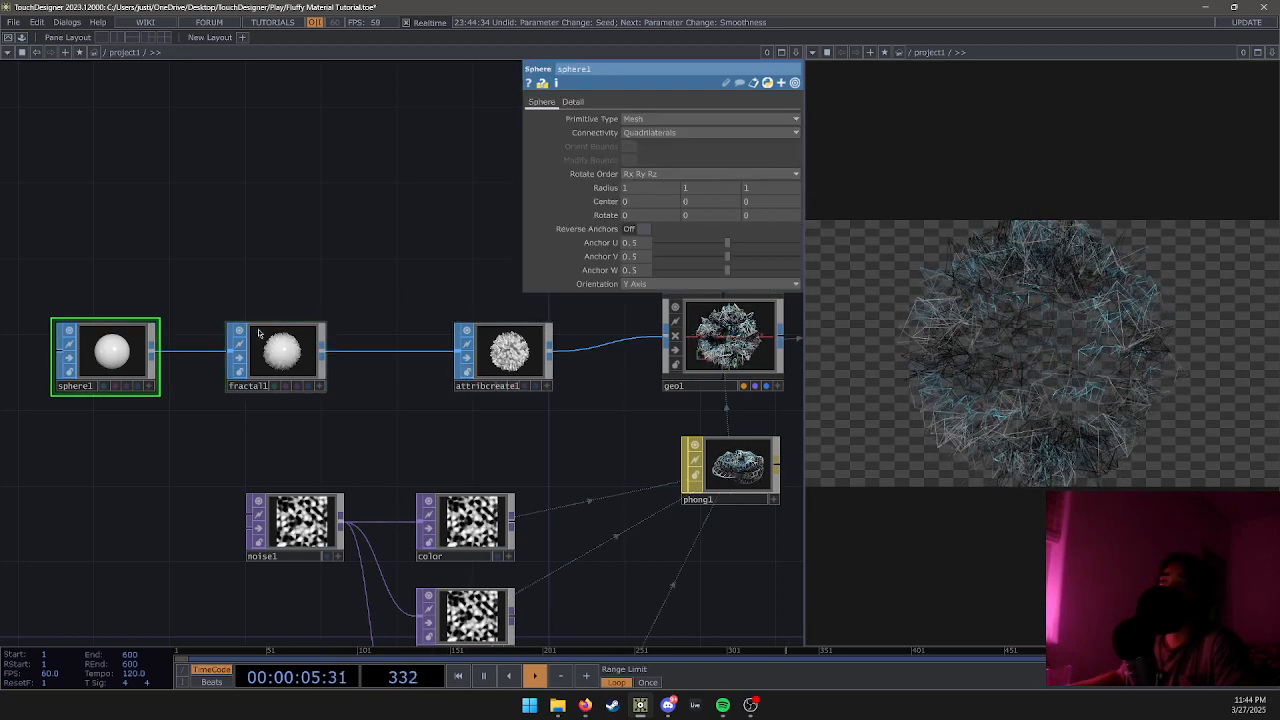
left_click(573, 102)
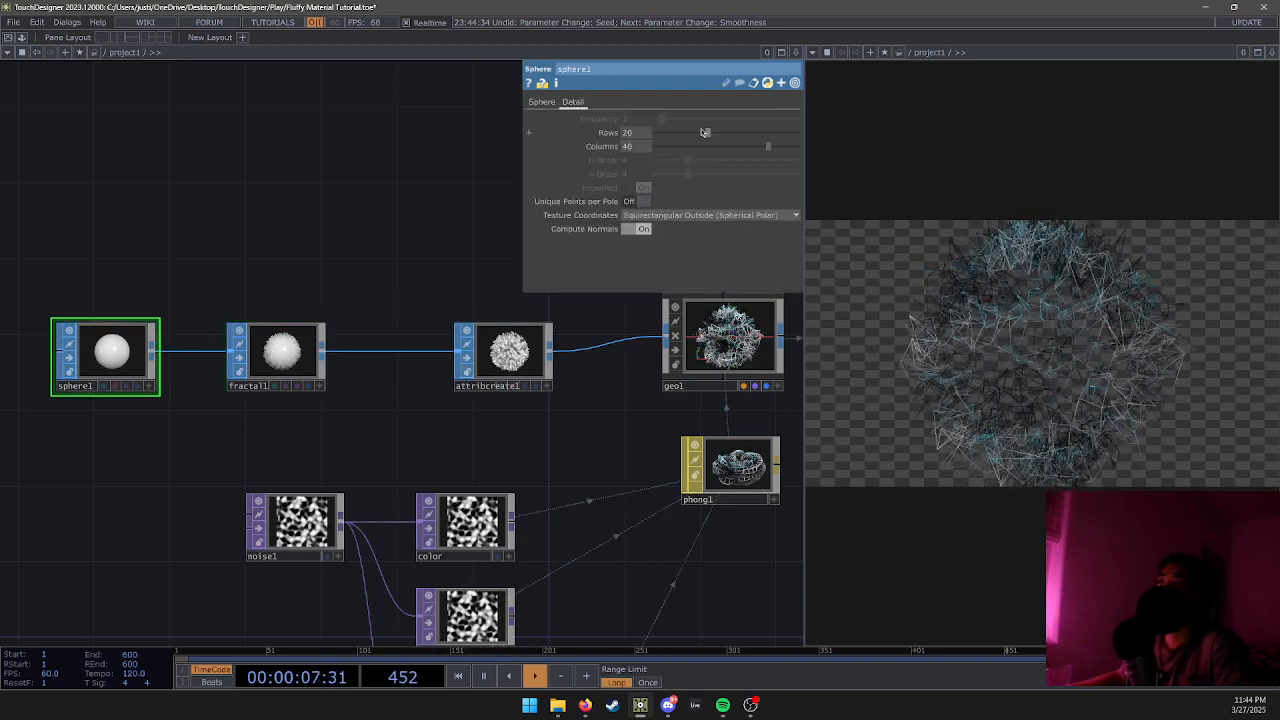
mouse_move(703, 135)
left_mouse_down()
mouse_move(650, 136)
mouse_move(715, 146)
left_mouse_up()
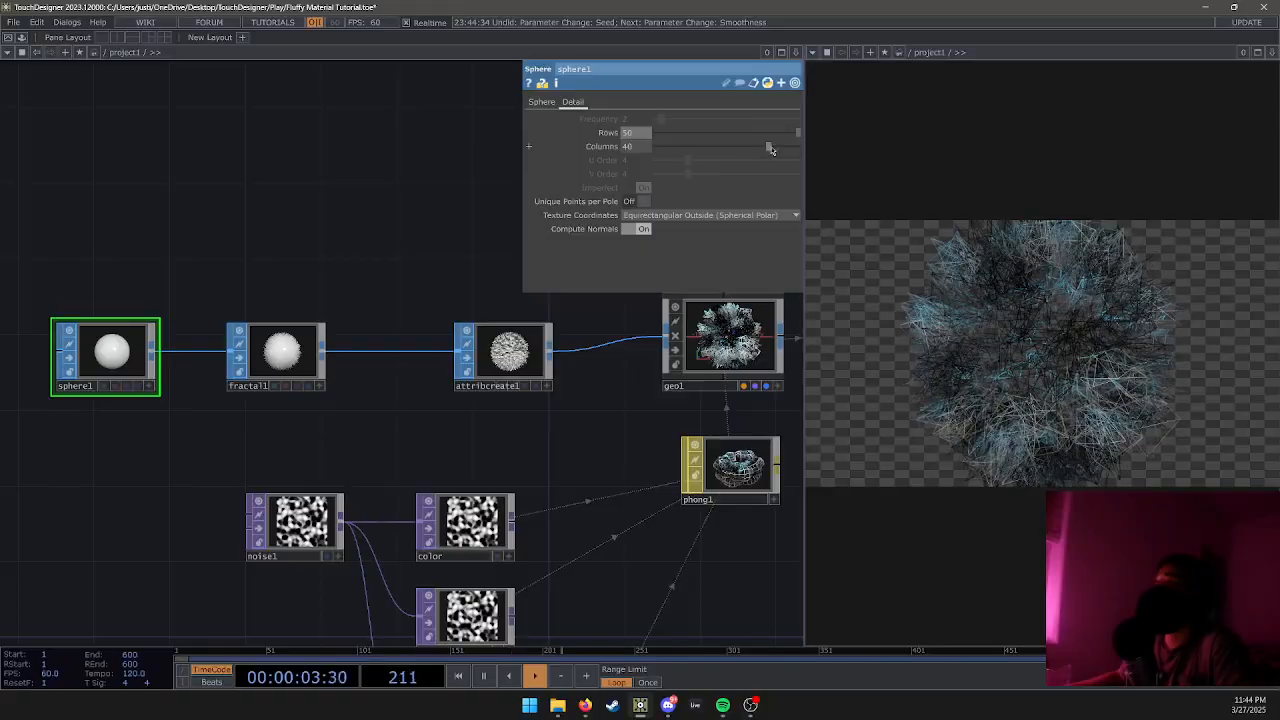
left_click_drag(771, 149, 693, 157)
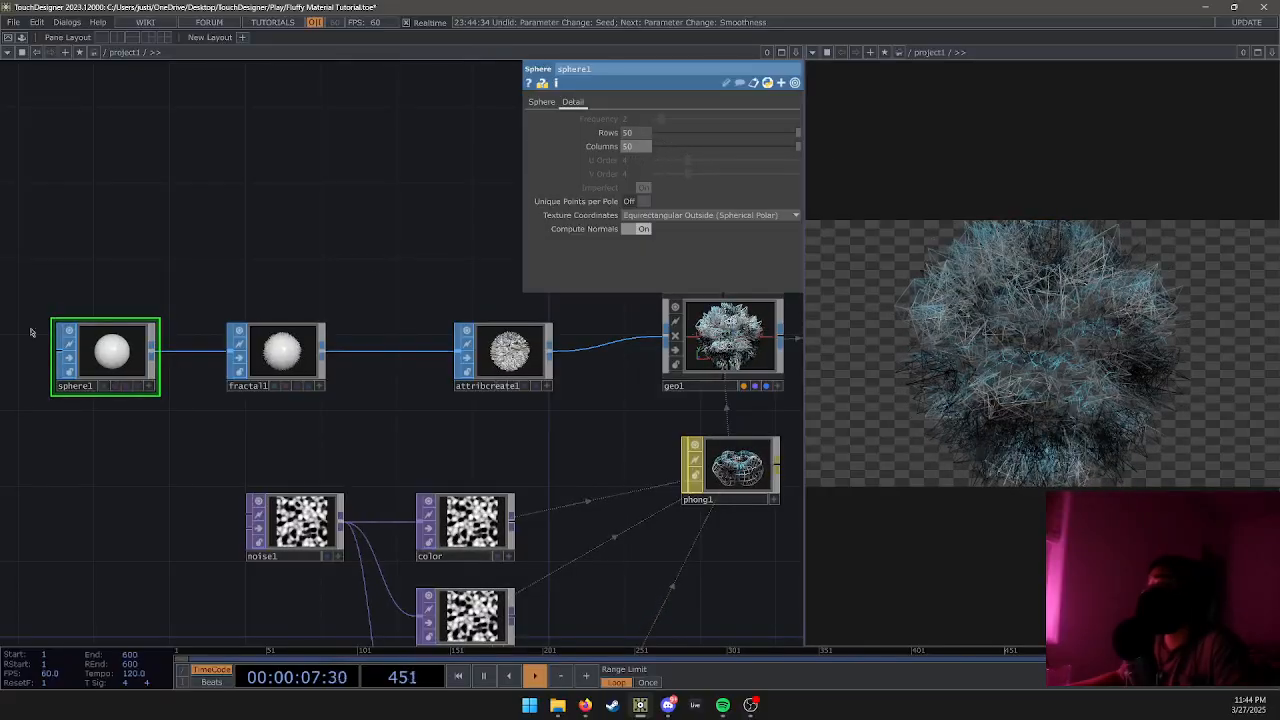
Set the Rows and Columns of sphere1 to 100 each, and widen the render preview pane.
key("alt+Tab")
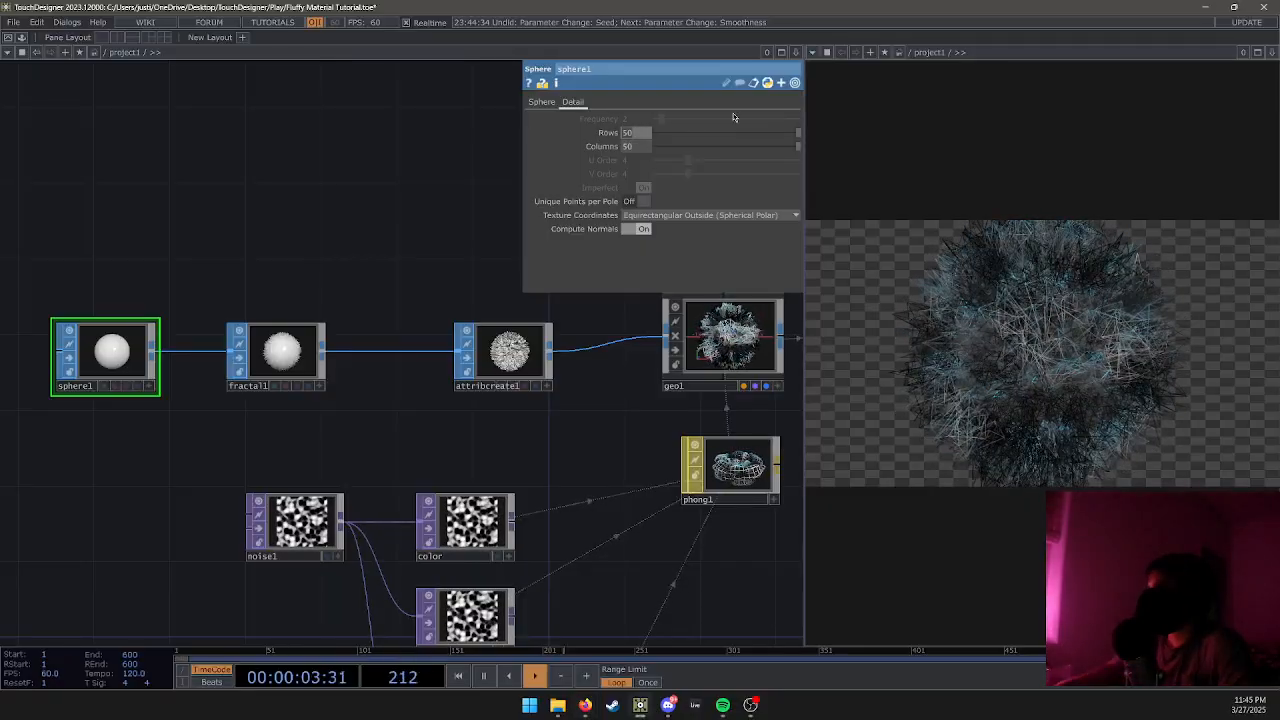
type("100")
key("Tab")
type("100")
key("Tab")
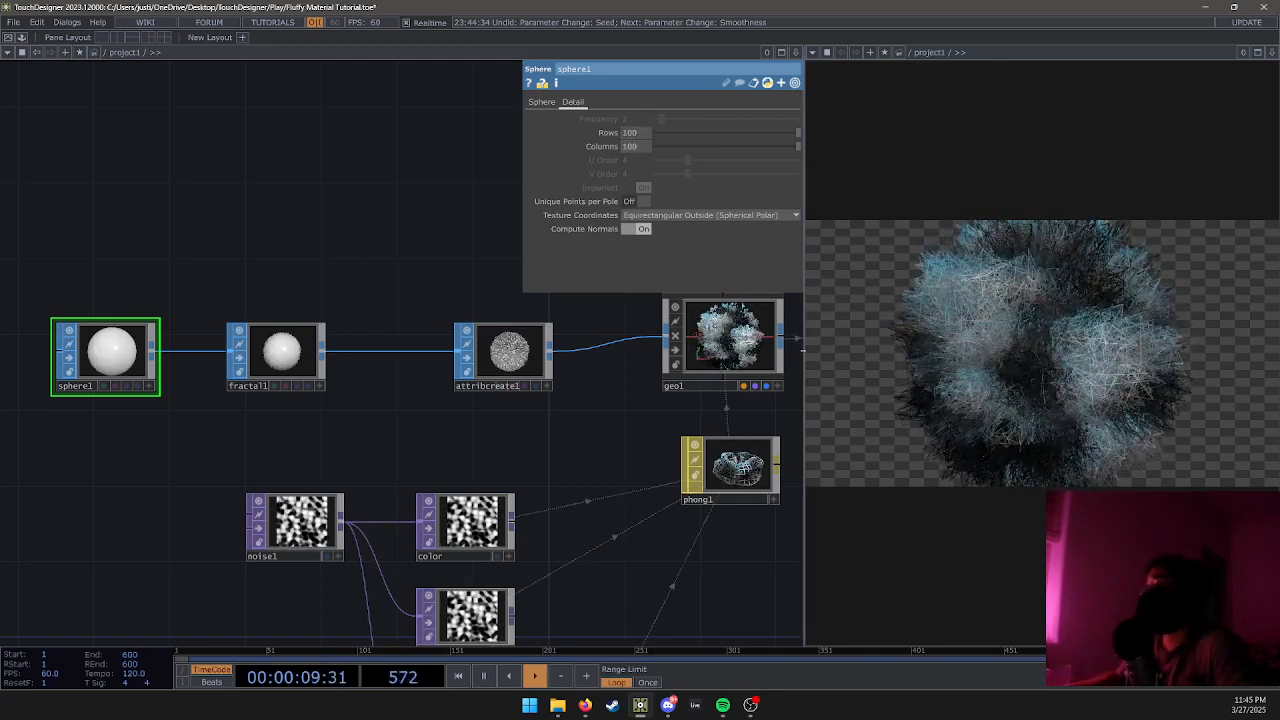
left_click_drag(802, 350, 751, 350)
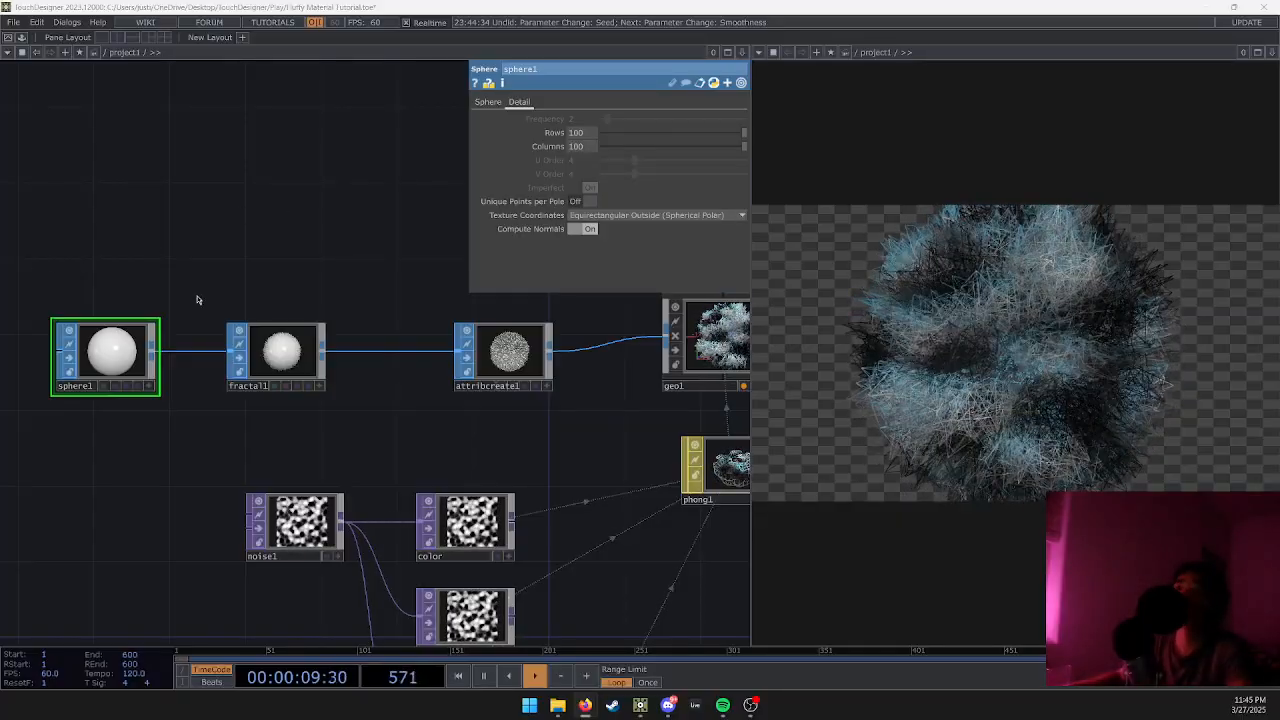
Try different Scale values on fractal1, settling on Scale 0.07 with Smoothness 0.1.
left_click(280, 352)
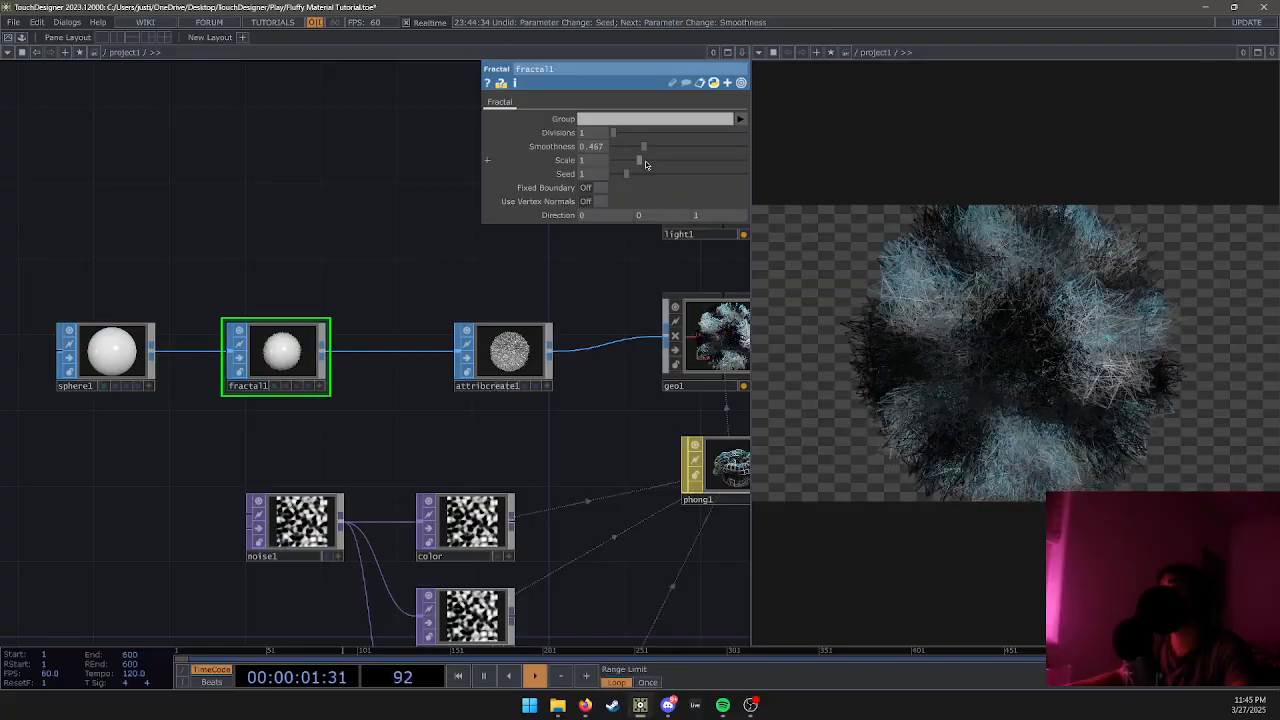
left_click_drag(639, 160, 590, 176)
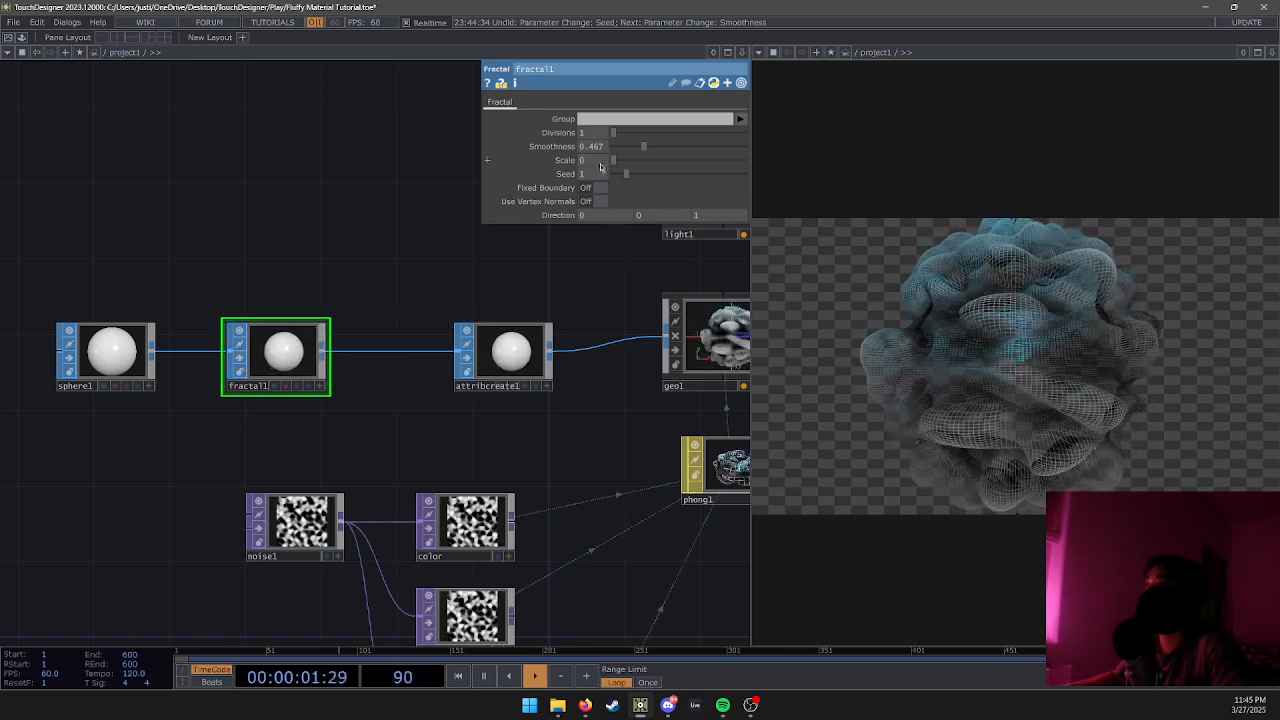
mouse_move(560, 165)
middle_mouse_down()
mouse_move(562, 183)
mouse_move(560, 141)
middle_mouse_up()
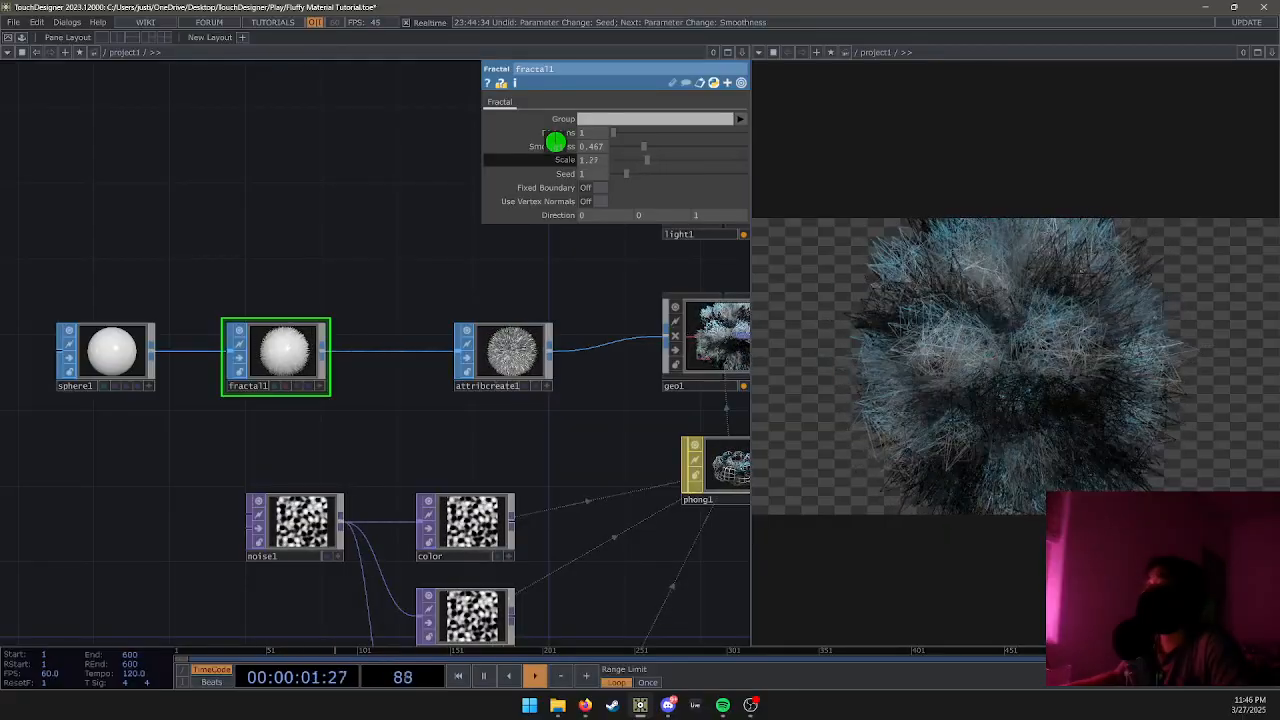
left_click_drag(556, 141, 556, 141)
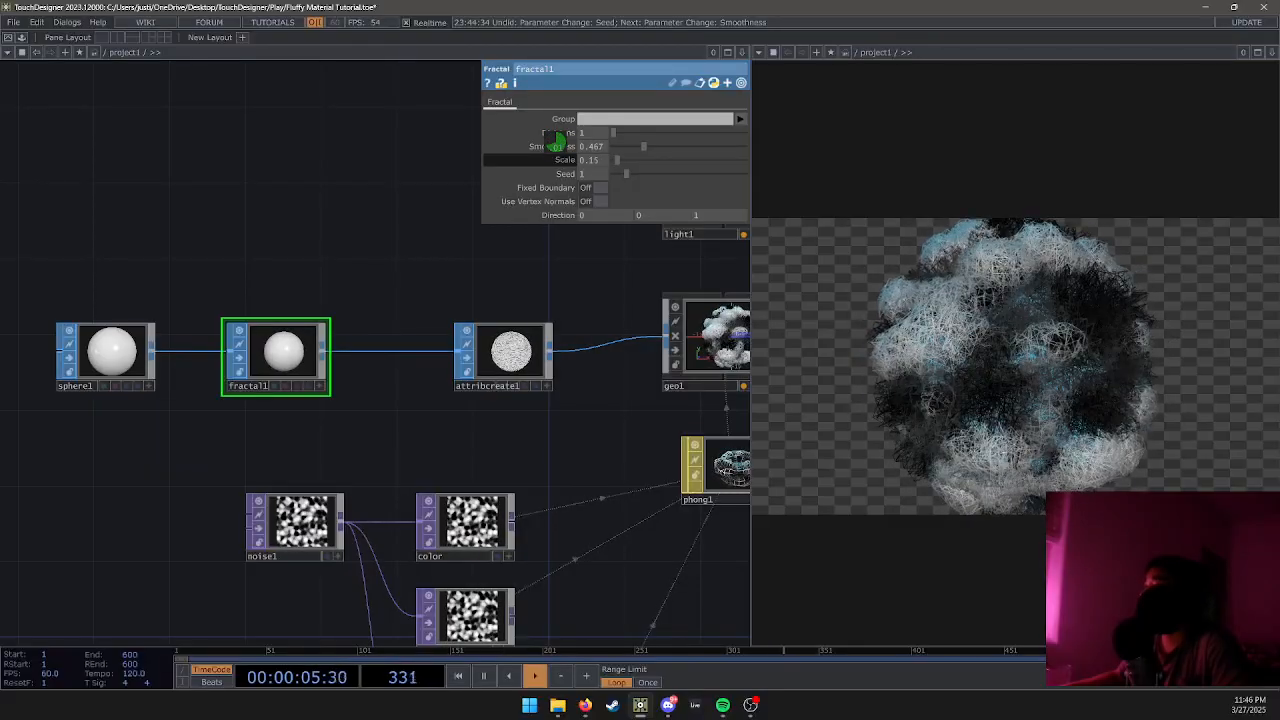
left_click_drag(556, 141, 556, 142)
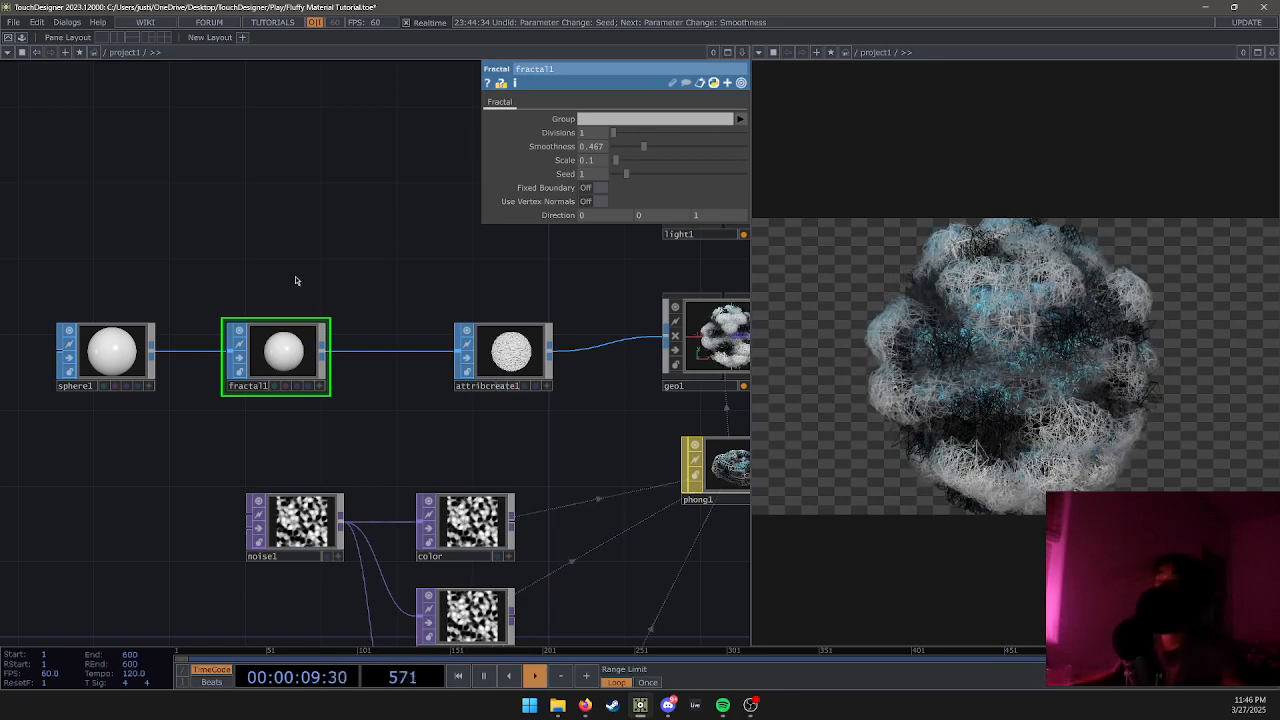
left_click(614, 162)
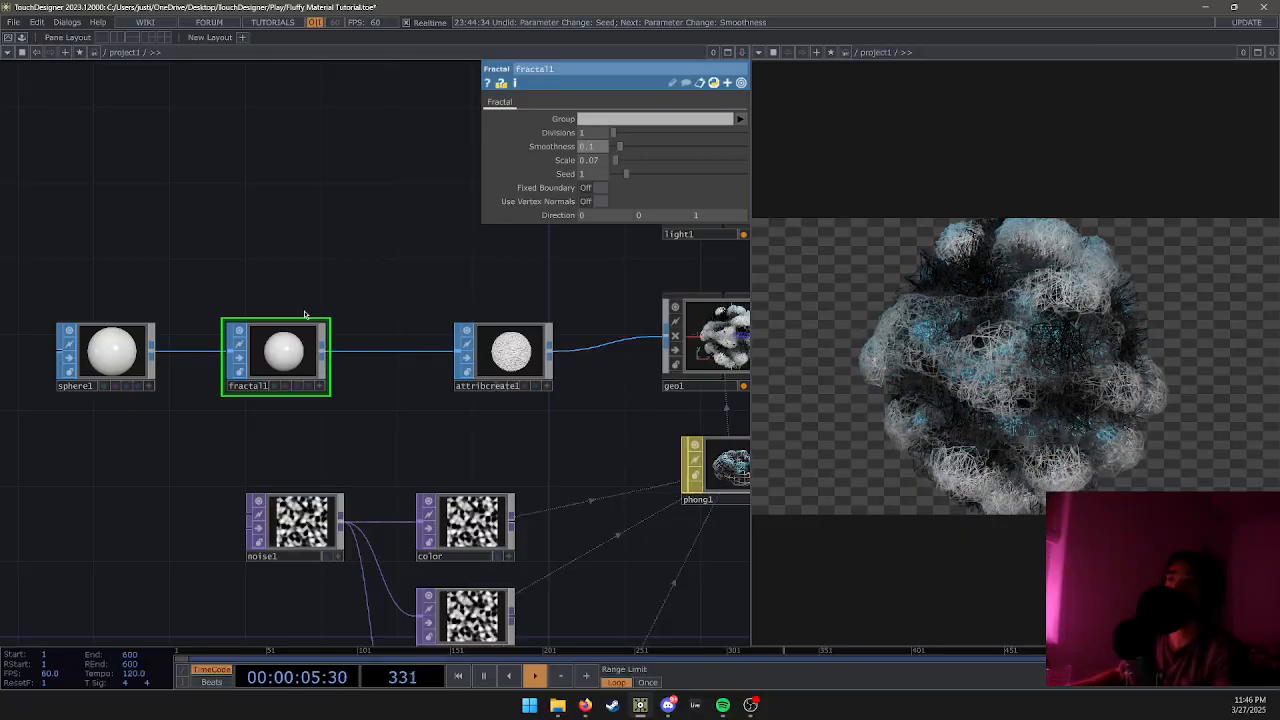
Move sphere1 and fractal1 away from attribcreate1 to make room for another operator between them.
left_click_drag(62, 367, 5, 367)
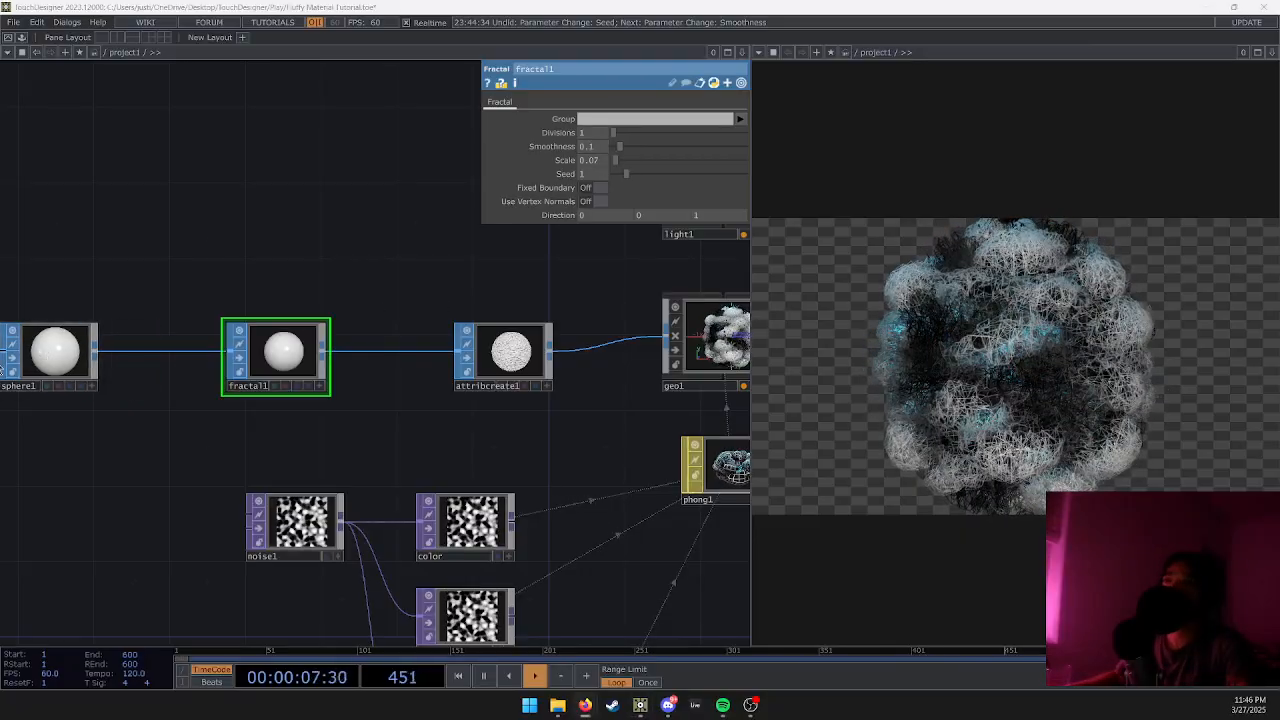
left_click_drag(264, 359, 207, 358)
mouse_move(48, 356)
left_mouse_down()
mouse_move(2, 355)
mouse_move(28, 356)
left_mouse_up()
left_click_drag(247, 368, 183, 362)
right_click(287, 360)
left_click(289, 357)
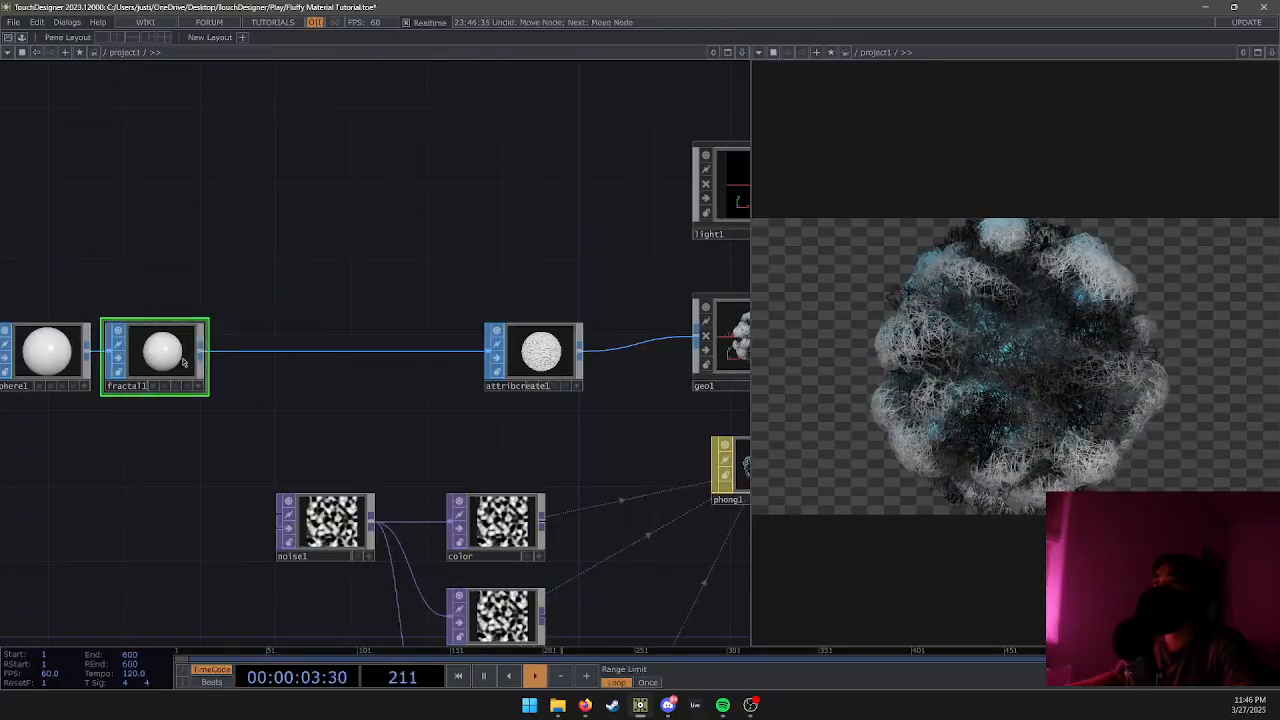
right_click(182, 362)
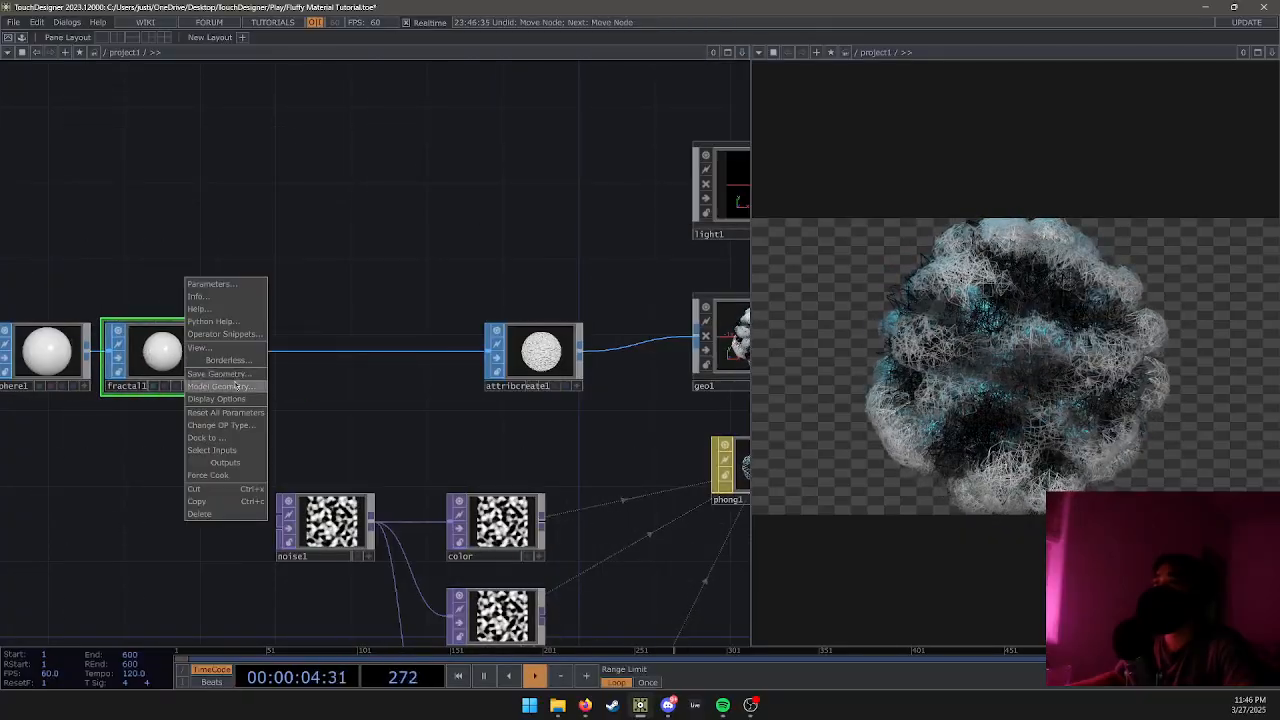
left_click(314, 400)
right_click(316, 400)
left_click(330, 397)
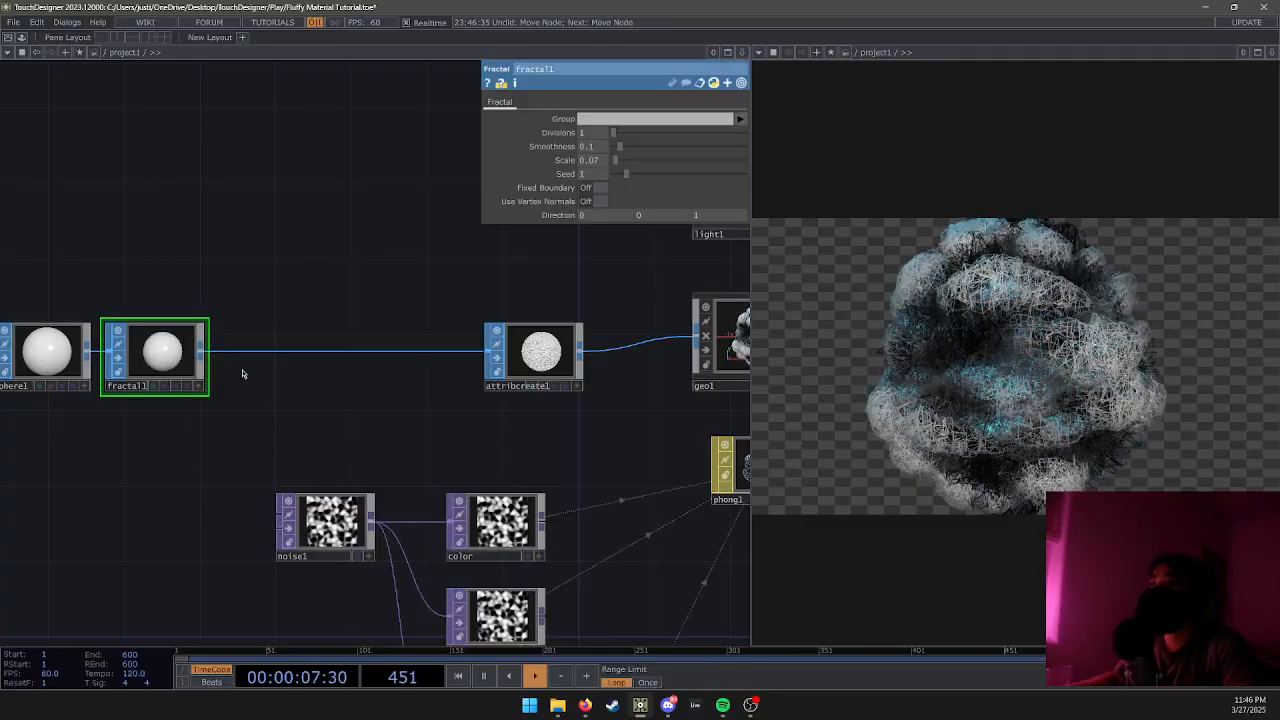
right_click(266, 351)
left_click(300, 342)
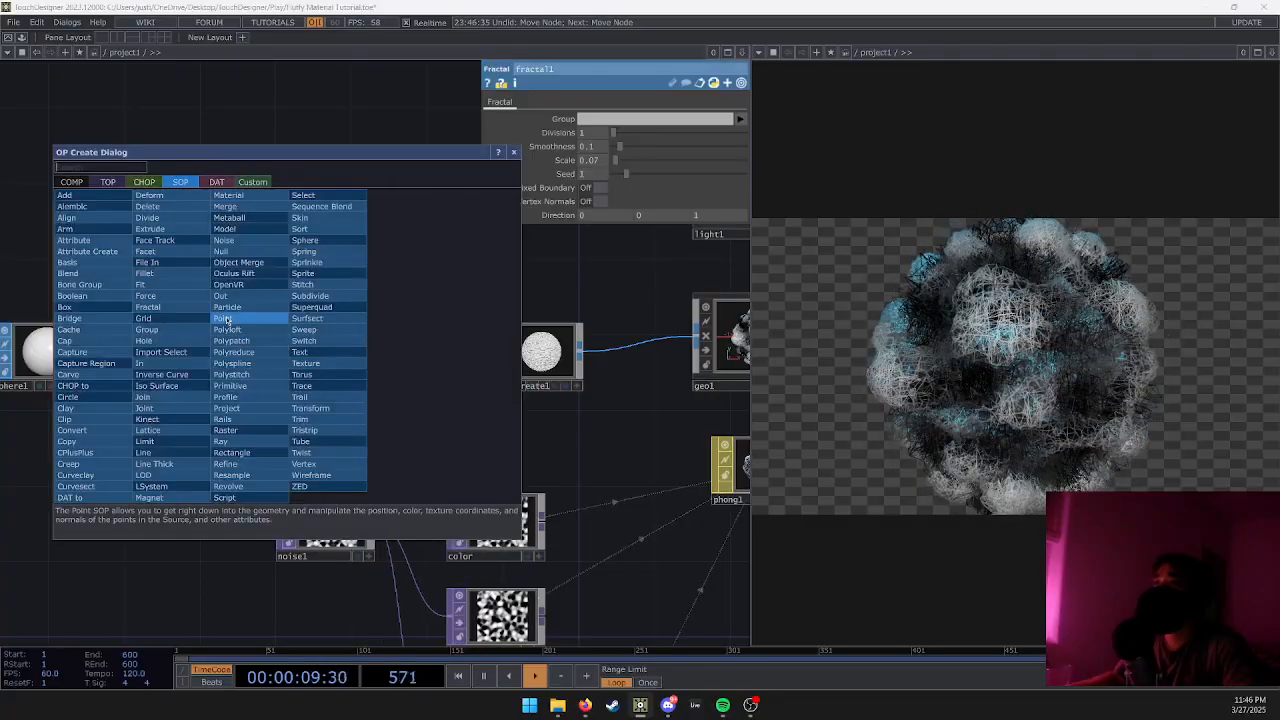
type("frac")
left_click(160, 308)
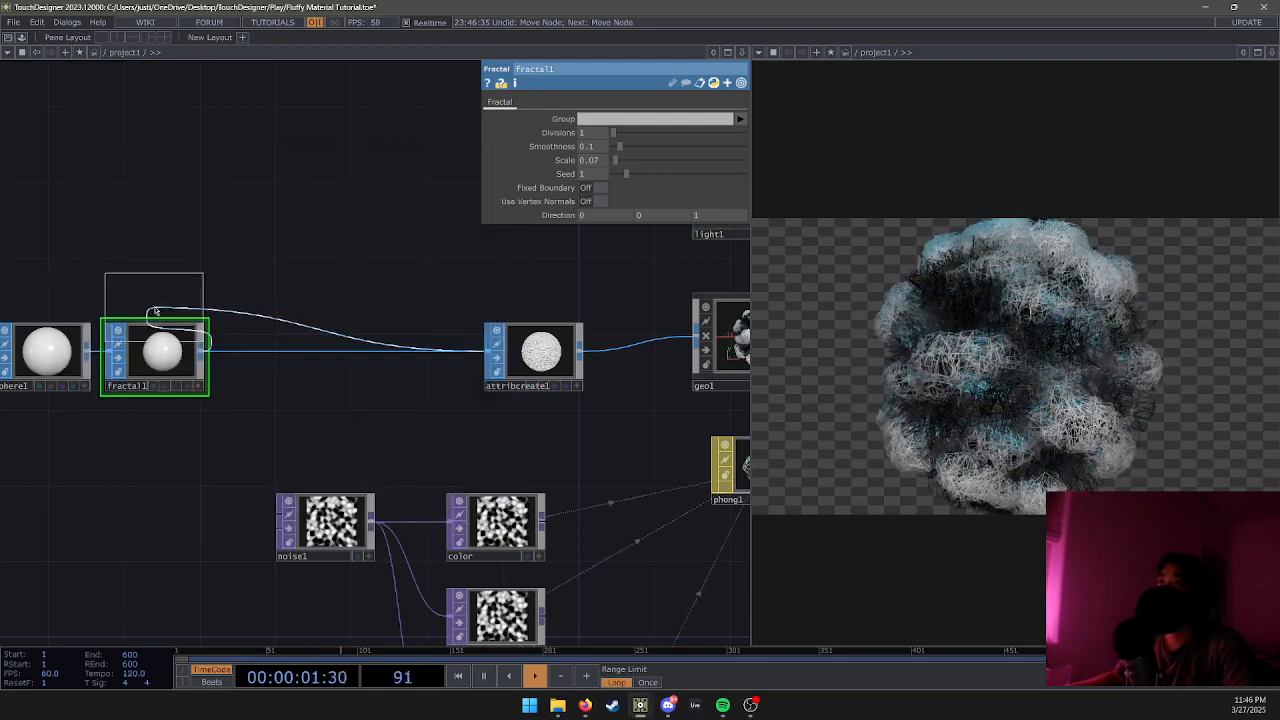
left_click(228, 336)
Insert a second Fractal SOP on the wire between fractal1 and attribcreate1.
right_click(246, 350)
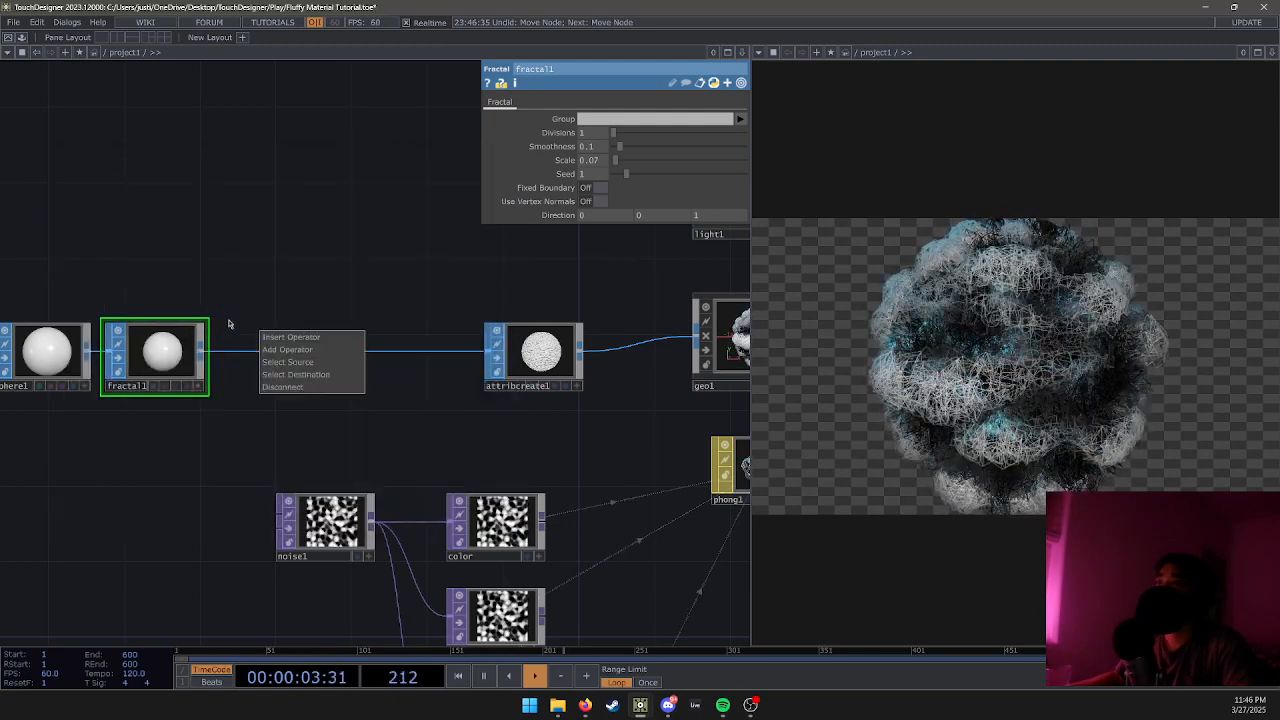
left_click(290, 337)
type("frac")
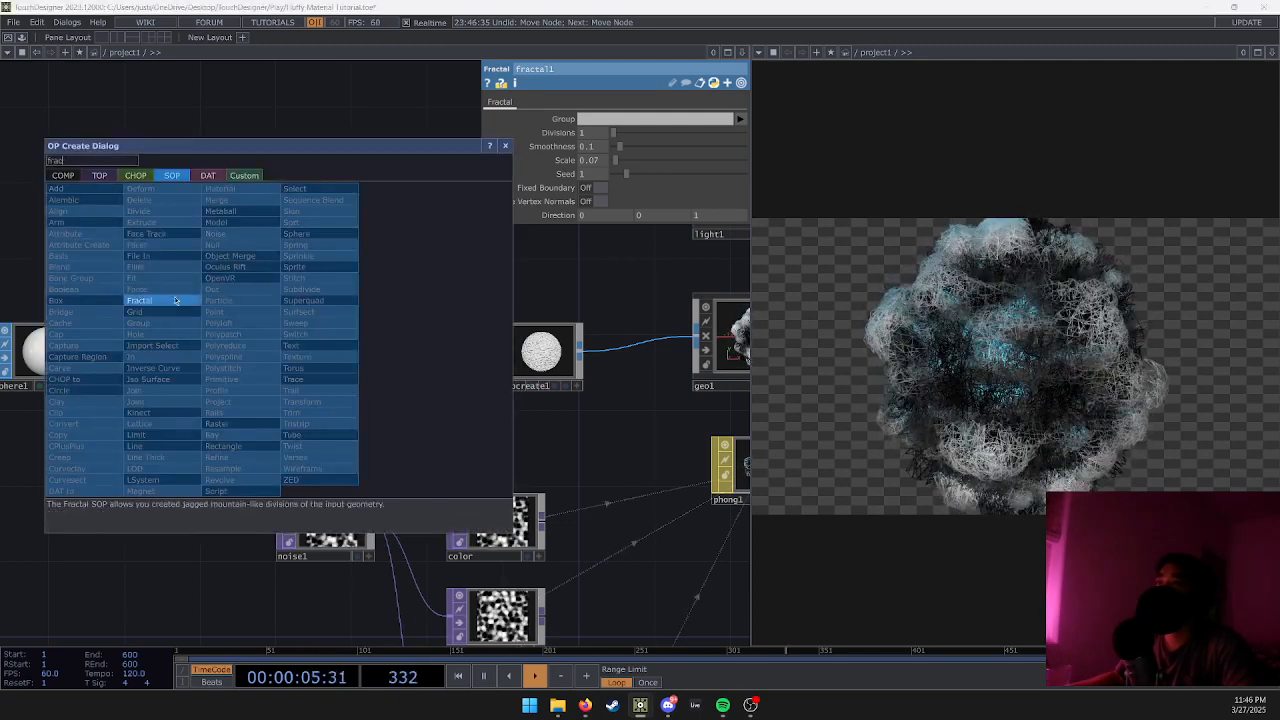
left_click(175, 300)
left_click(187, 406)
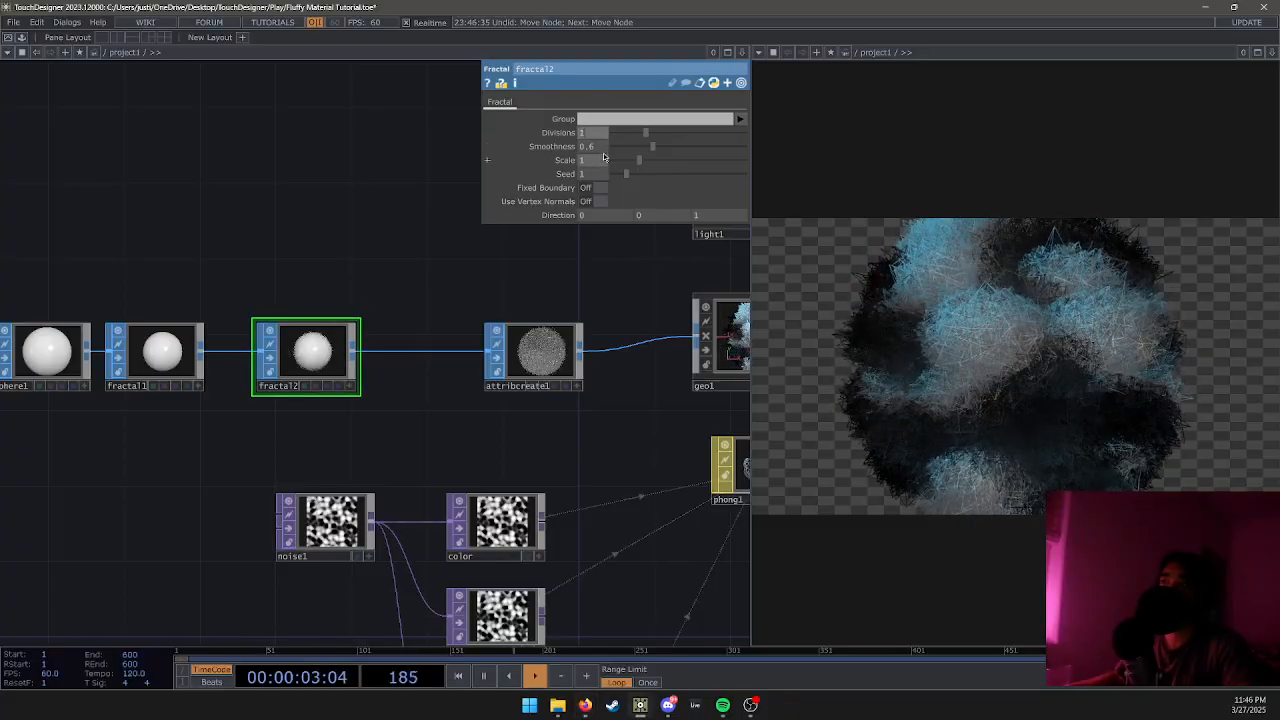
Set the second fractal's Divisions to 1, Smoothness to 0.11 and Scale to .02.
key("Tab")
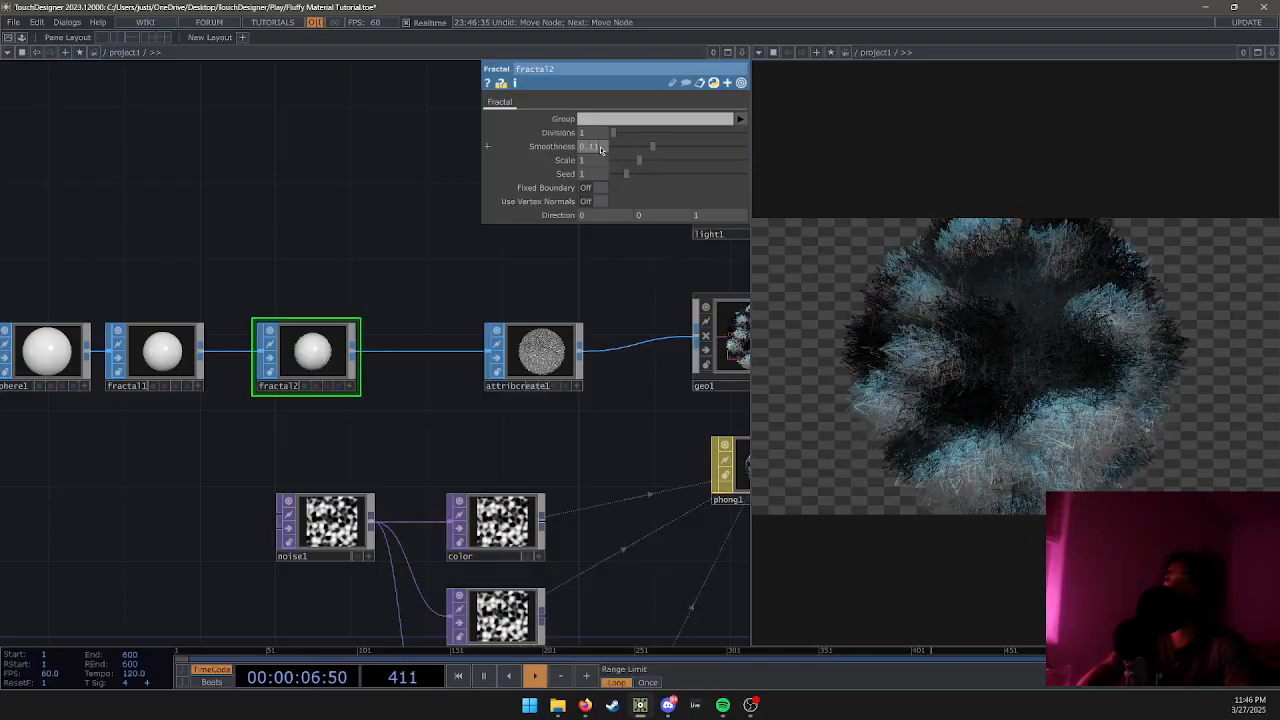
key("Tab")
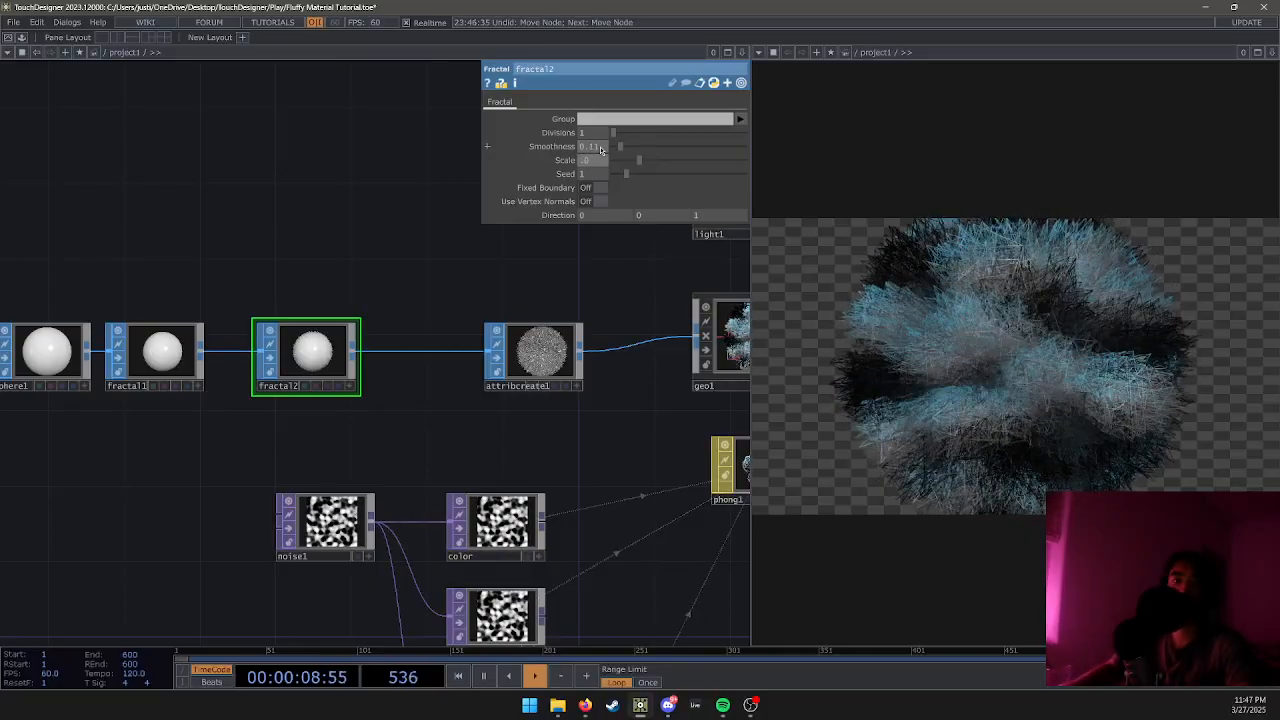
type(".02")
key("Tab")
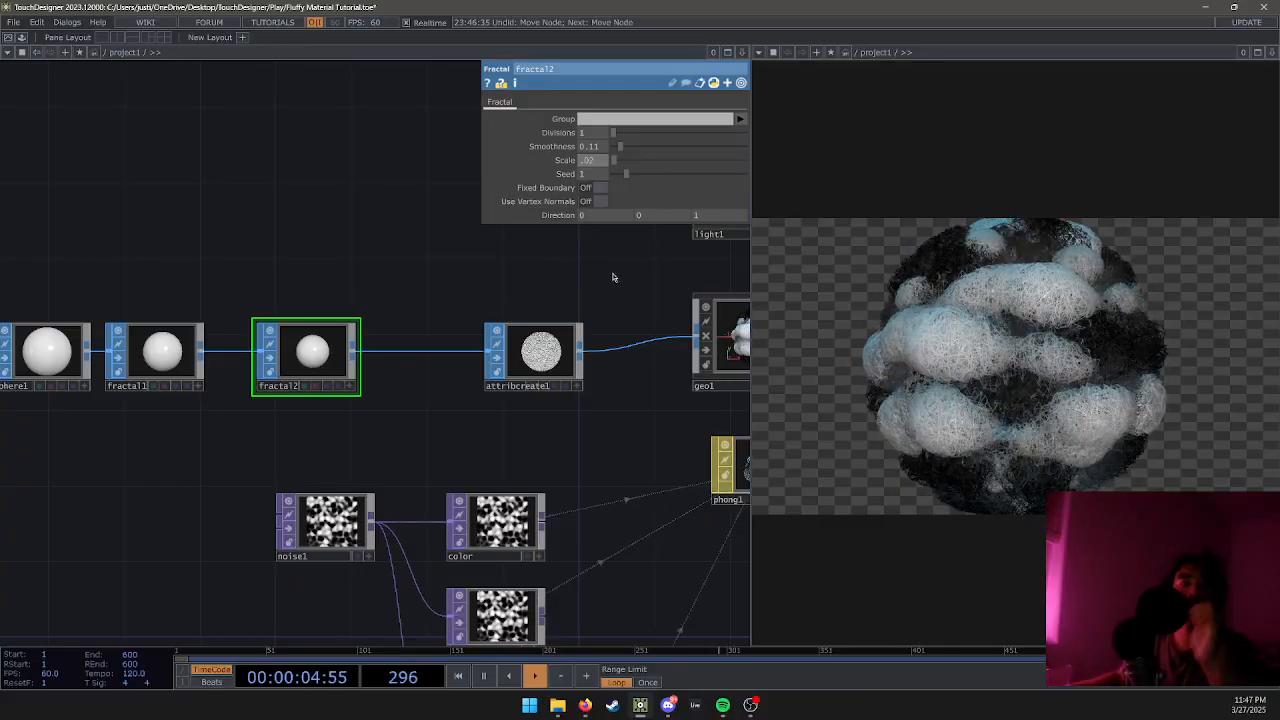
Inspect the Common parameters of the color Null feeding the phong material.
left_click_drag(617, 400, 271, 352)
left_click_drag(209, 405, 229, 362)
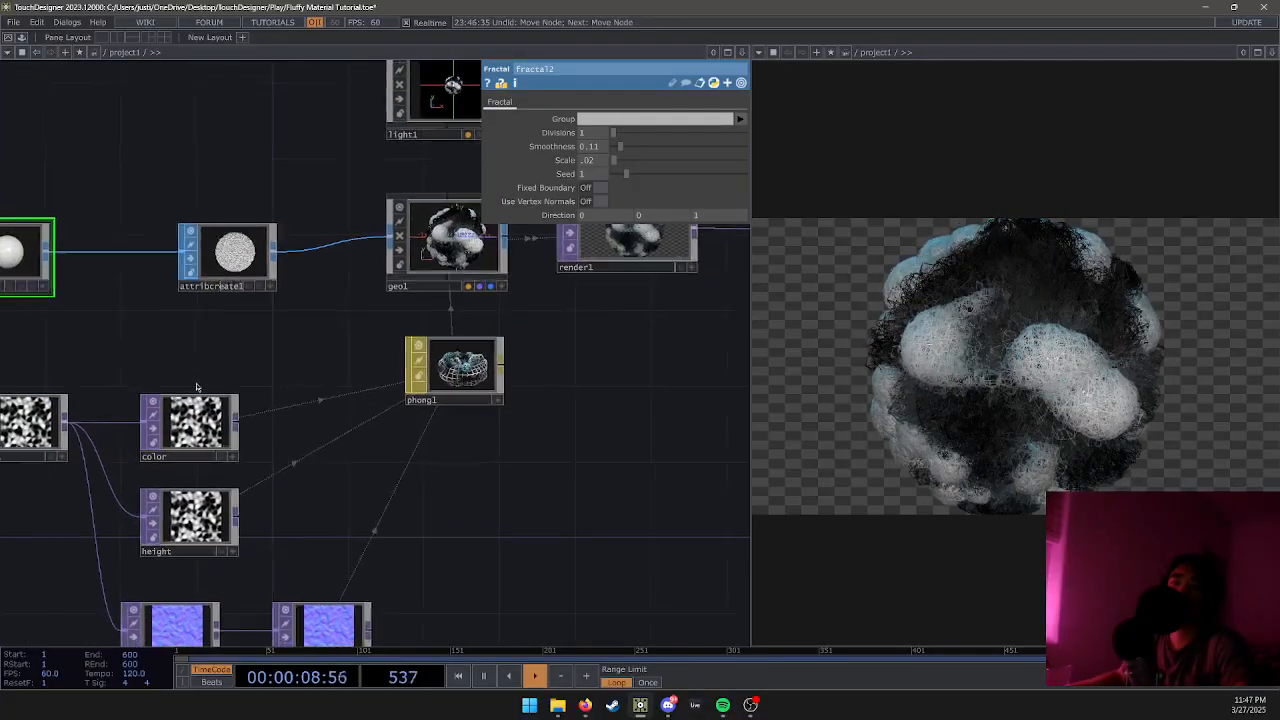
left_click(192, 415)
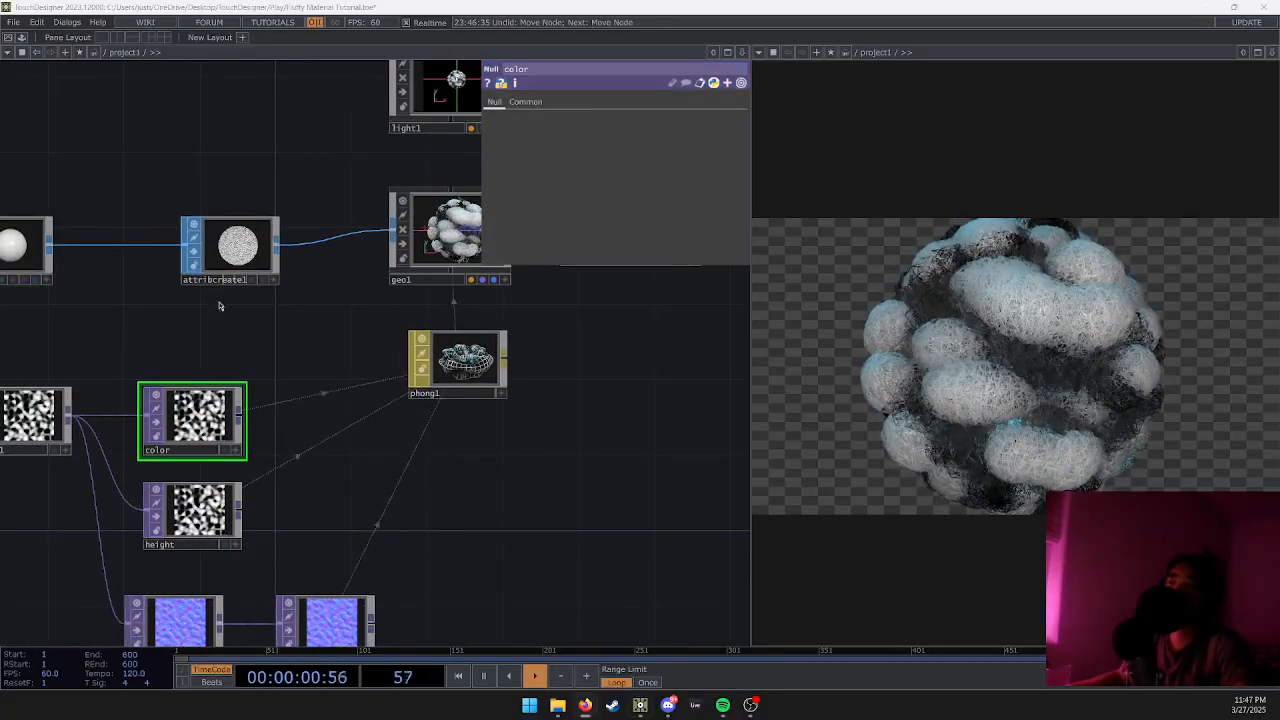
left_click(530, 103)
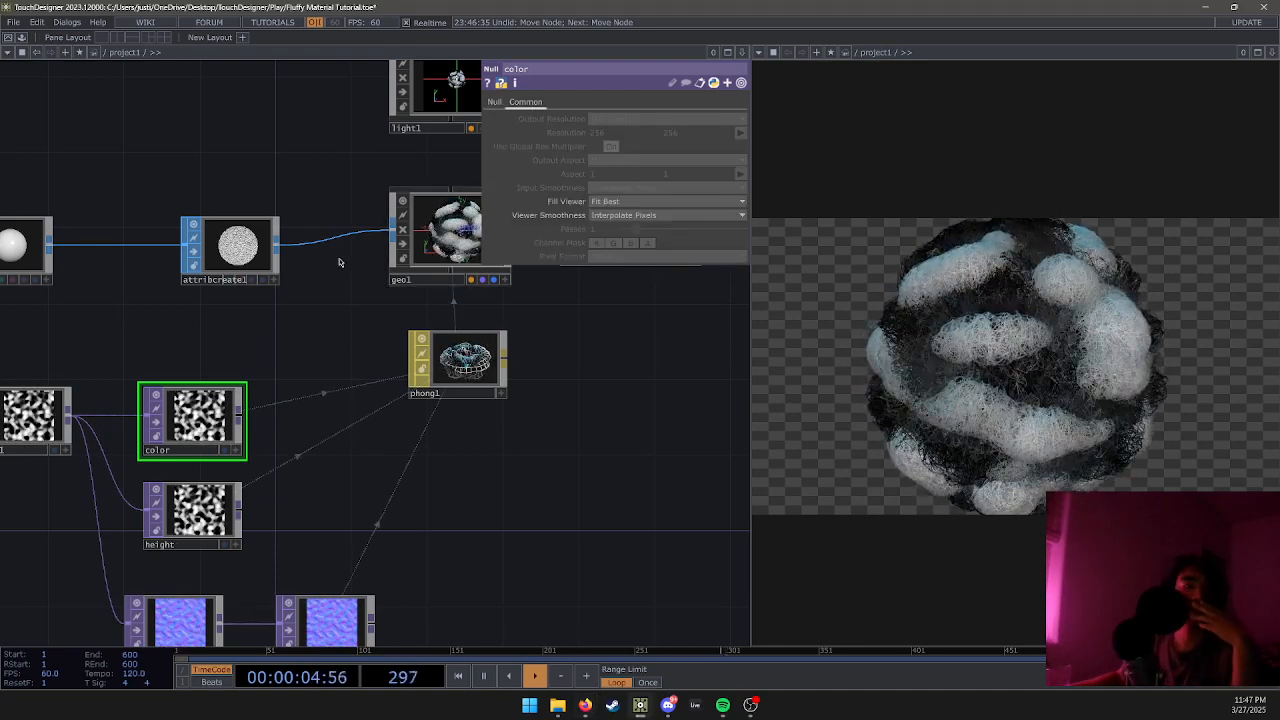
Try Monochrome switched off on noise1 to preview multicolored fluff, and restore the monochrome noise.
left_click_drag(347, 470, 439, 438)
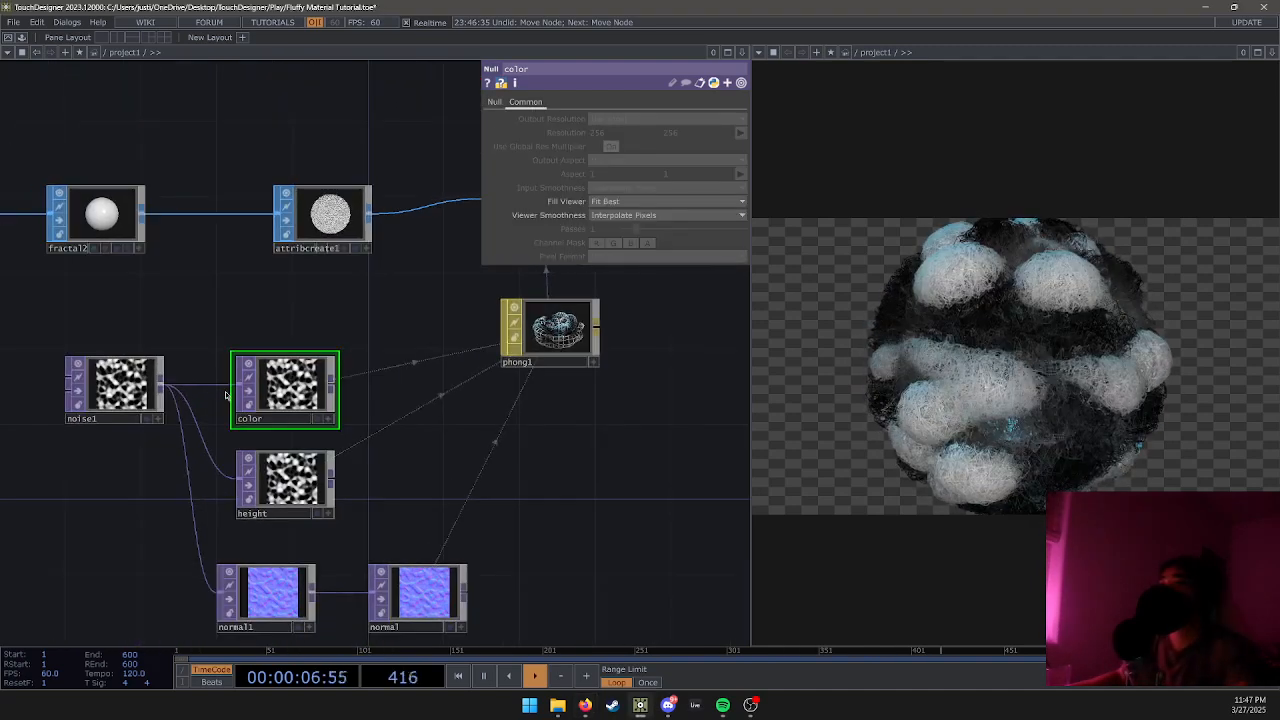
left_click(114, 386)
left_click(610, 257)
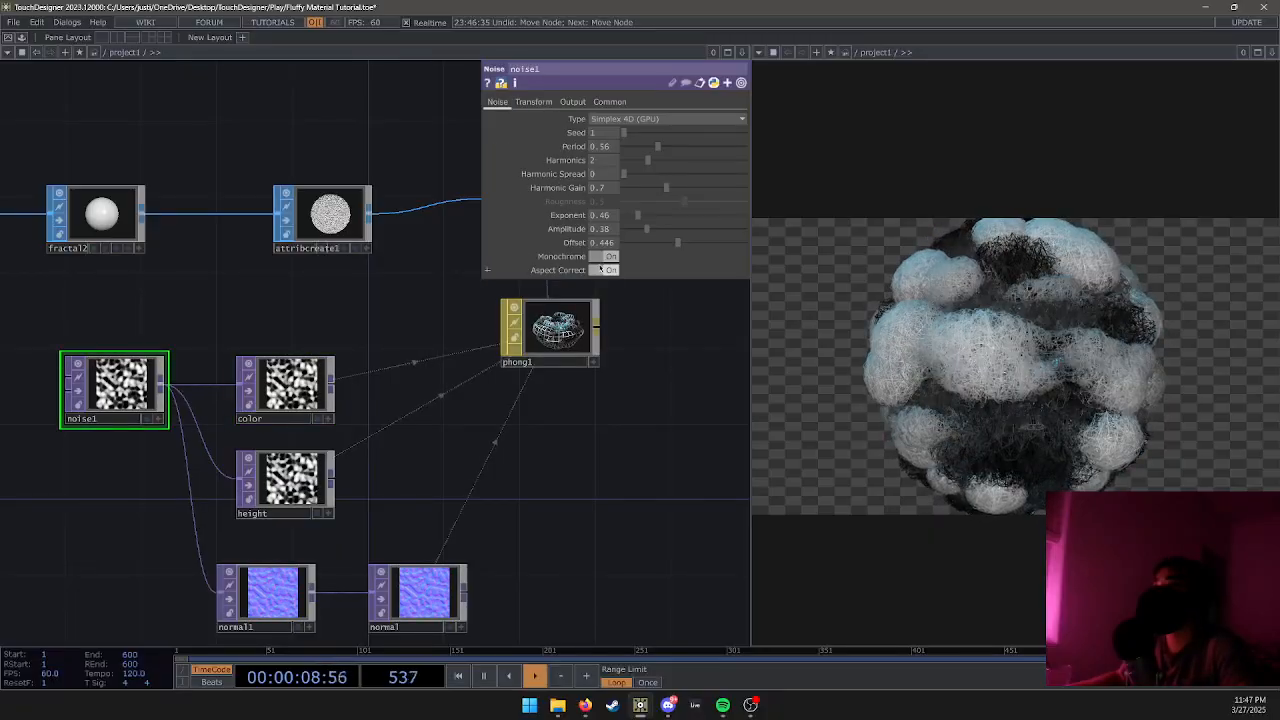
left_click(610, 257)
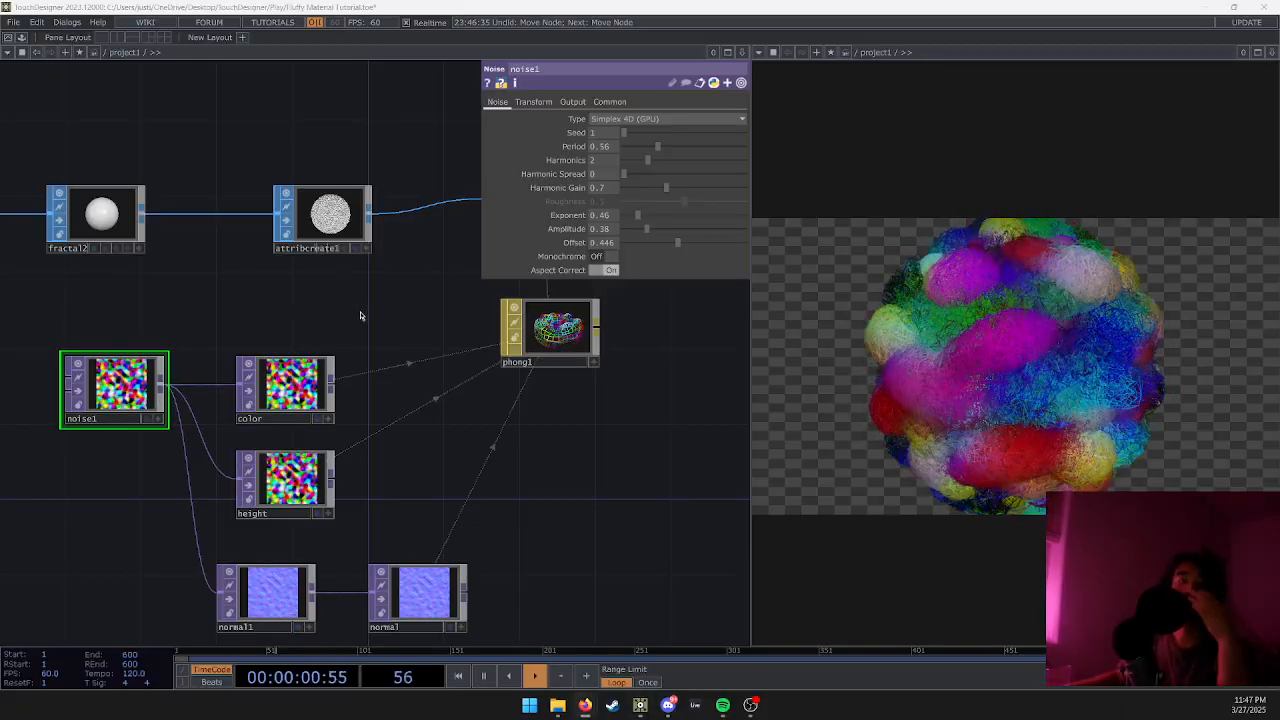
left_click(614, 257)
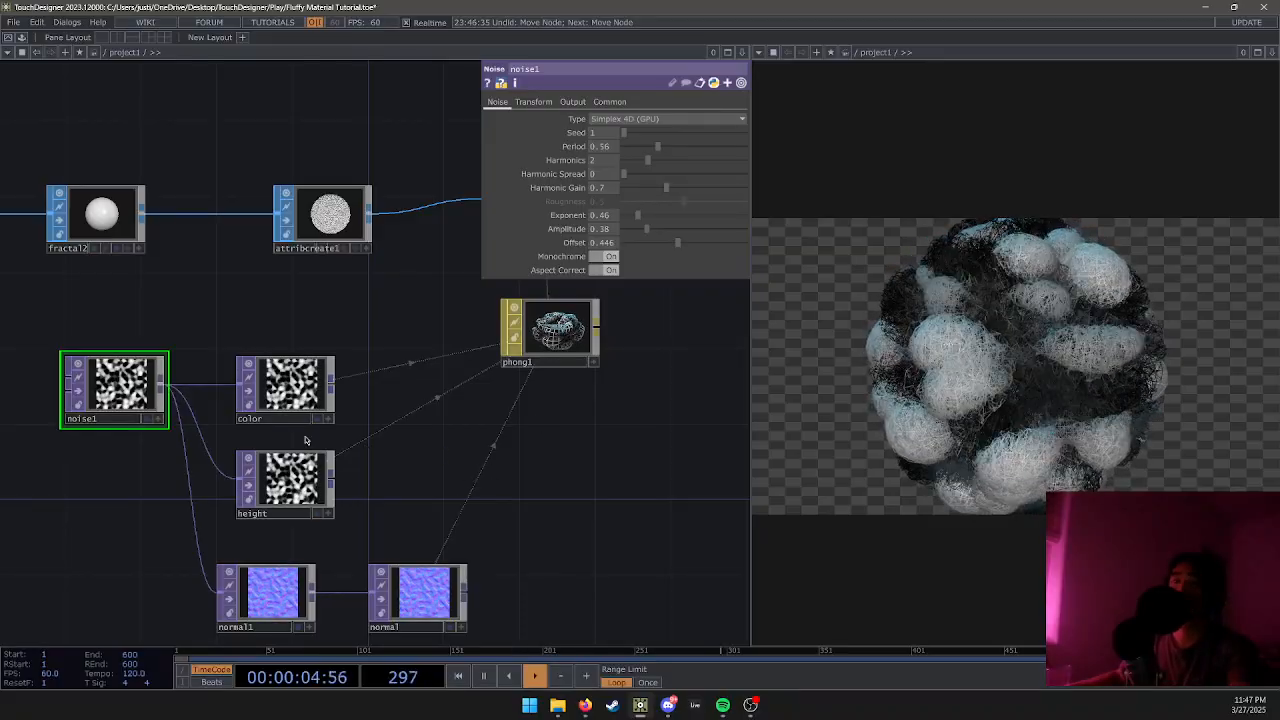
Copy light1 and paste two duplicates of it into the network above the original light and camera.
left_click_drag(463, 486, 313, 554)
left_click_drag(488, 456, 337, 509)
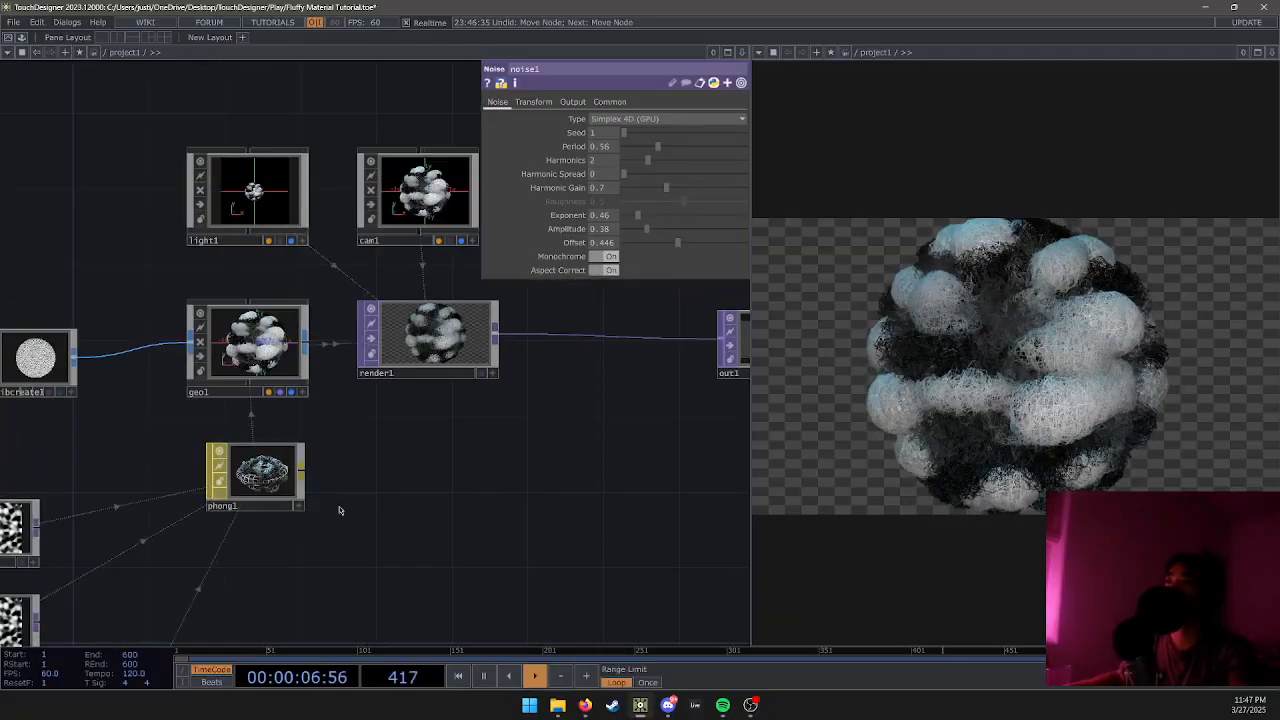
left_click_drag(415, 441, 335, 483)
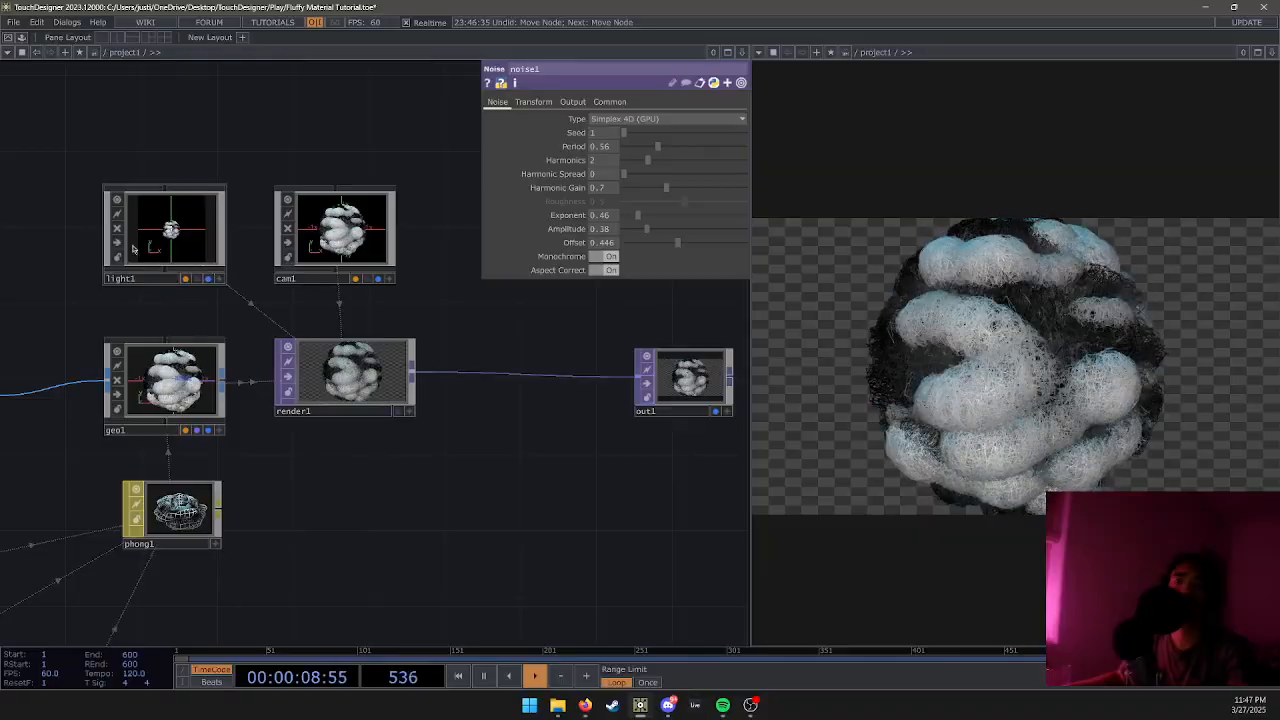
left_click(165, 240)
key("ctrl+c")
left_click_drag(172, 150, 104, 305)
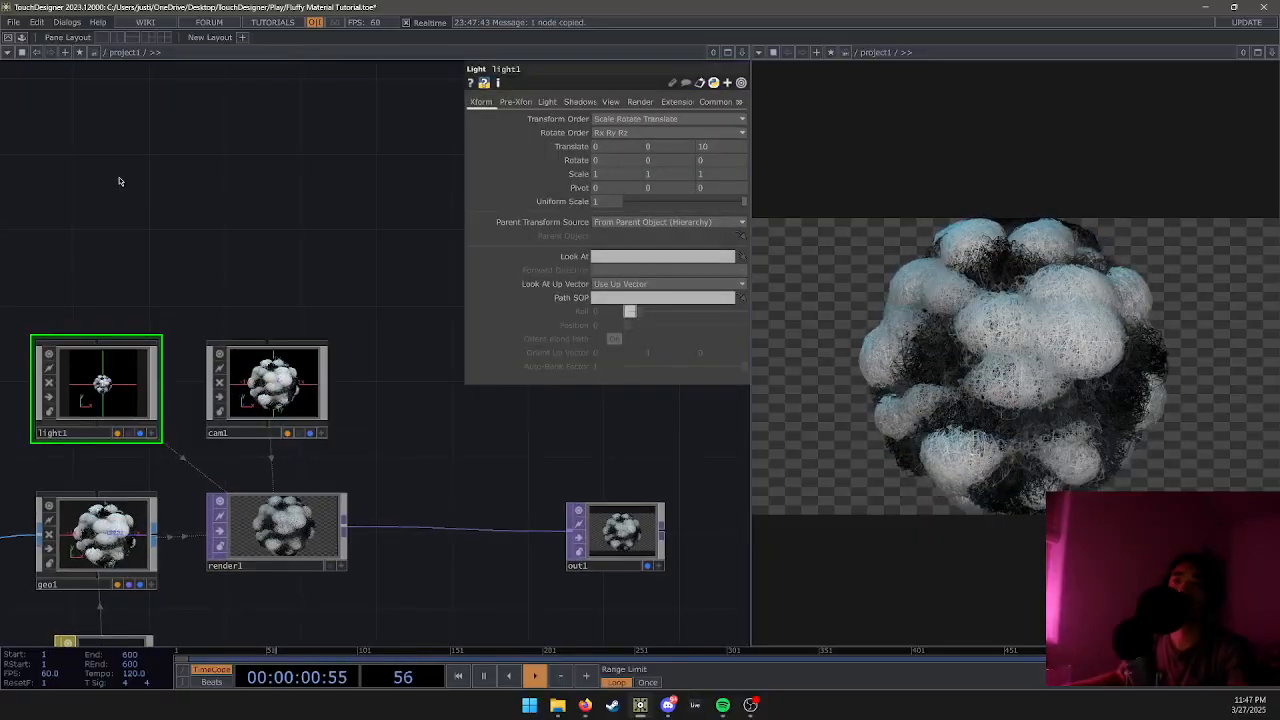
key("ctrl+v")
left_click_drag(174, 138, 117, 216)
key("ctrl+v")
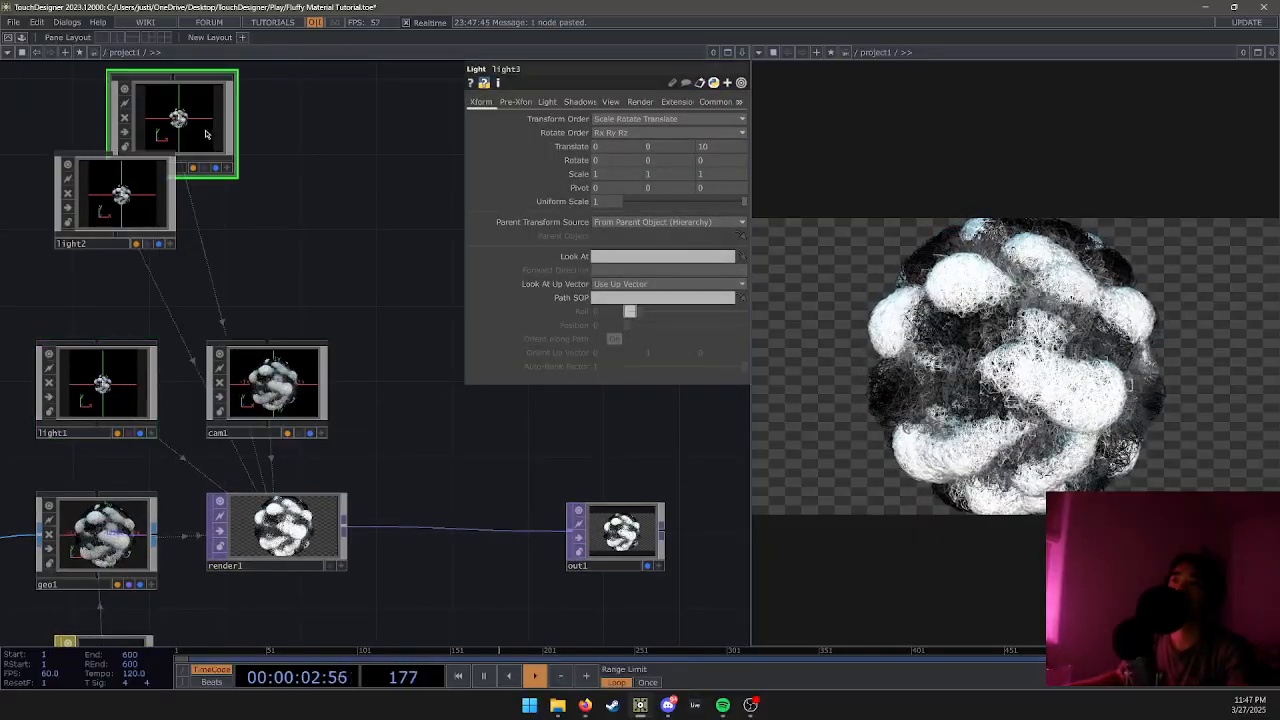
Arrange the three lights with light2 stacked directly above light1 and light3 beside light2, clear of the camera.
left_click_drag(172, 120, 288, 215)
left_click_drag(204, 285, 366, 267)
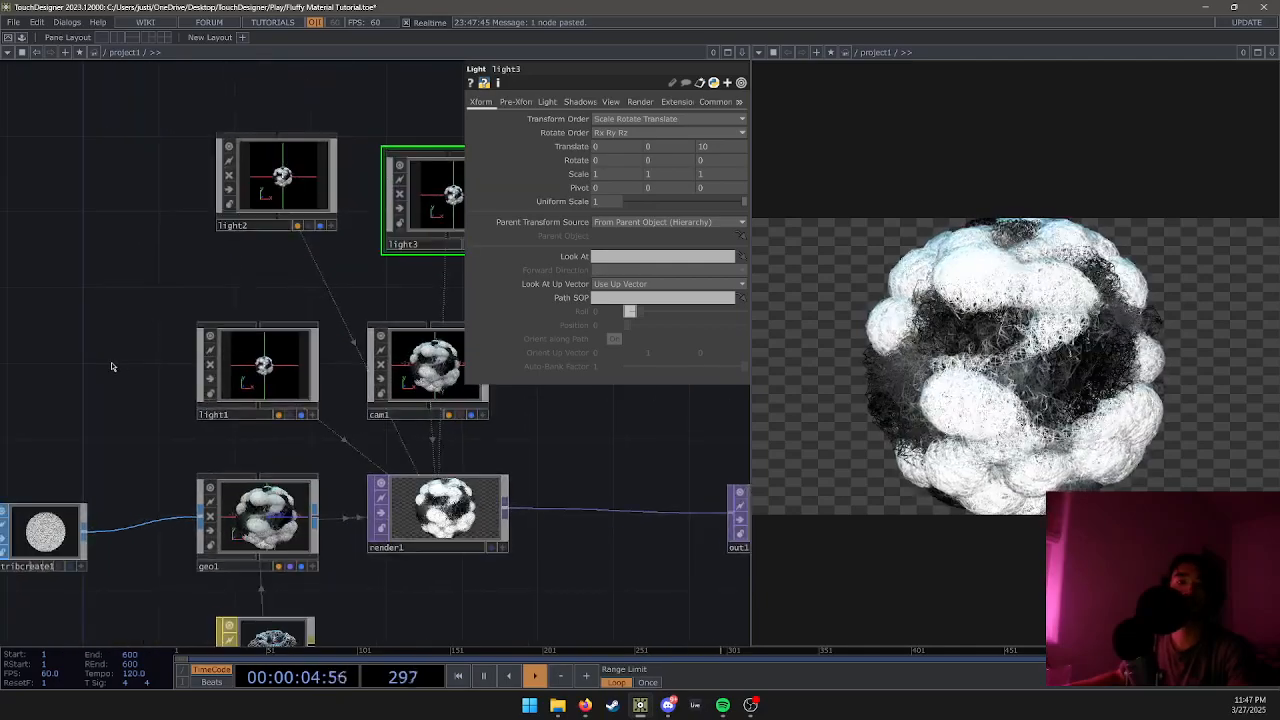
left_click_drag(271, 371, 157, 351)
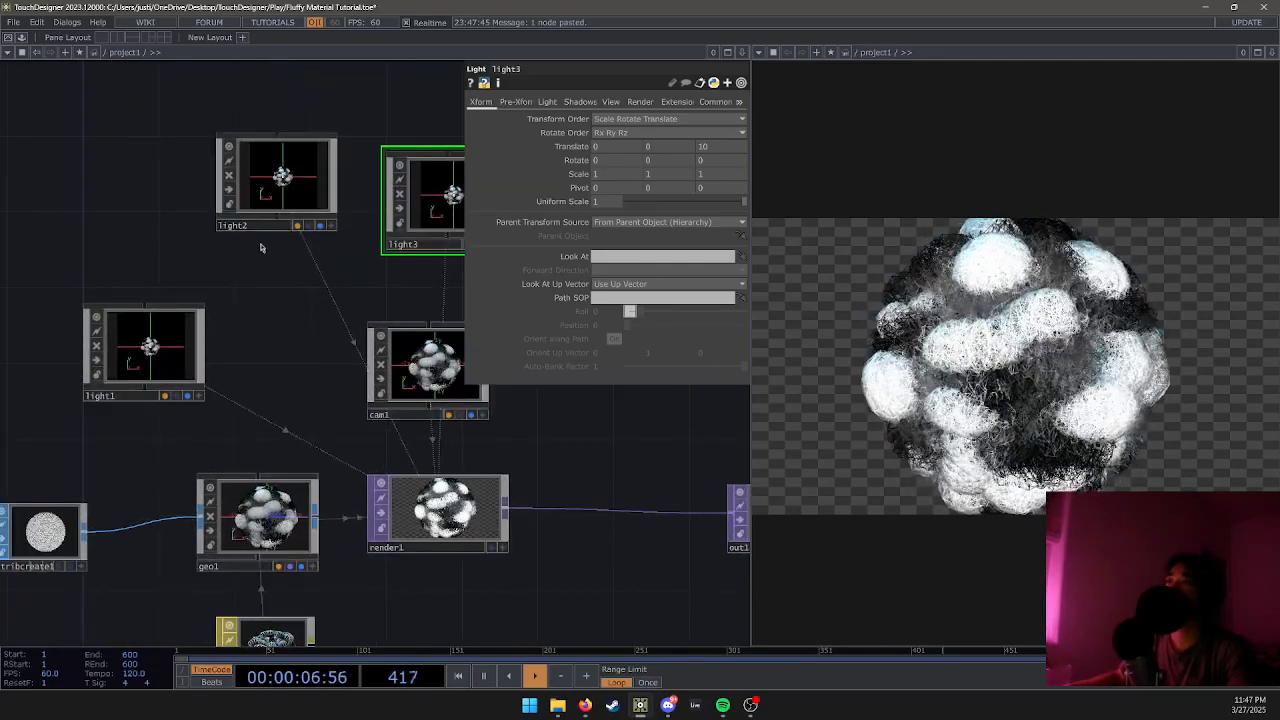
left_click_drag(280, 180, 148, 200)
left_click_drag(406, 193, 298, 199)
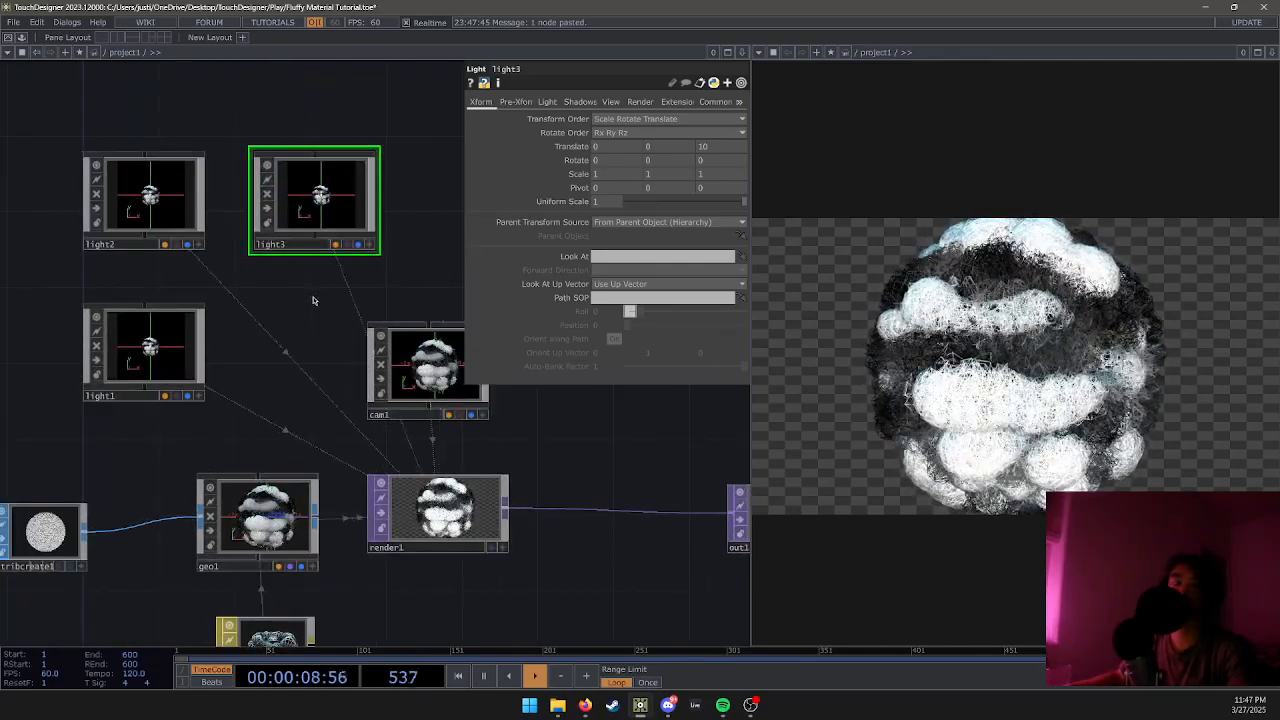
key("p")
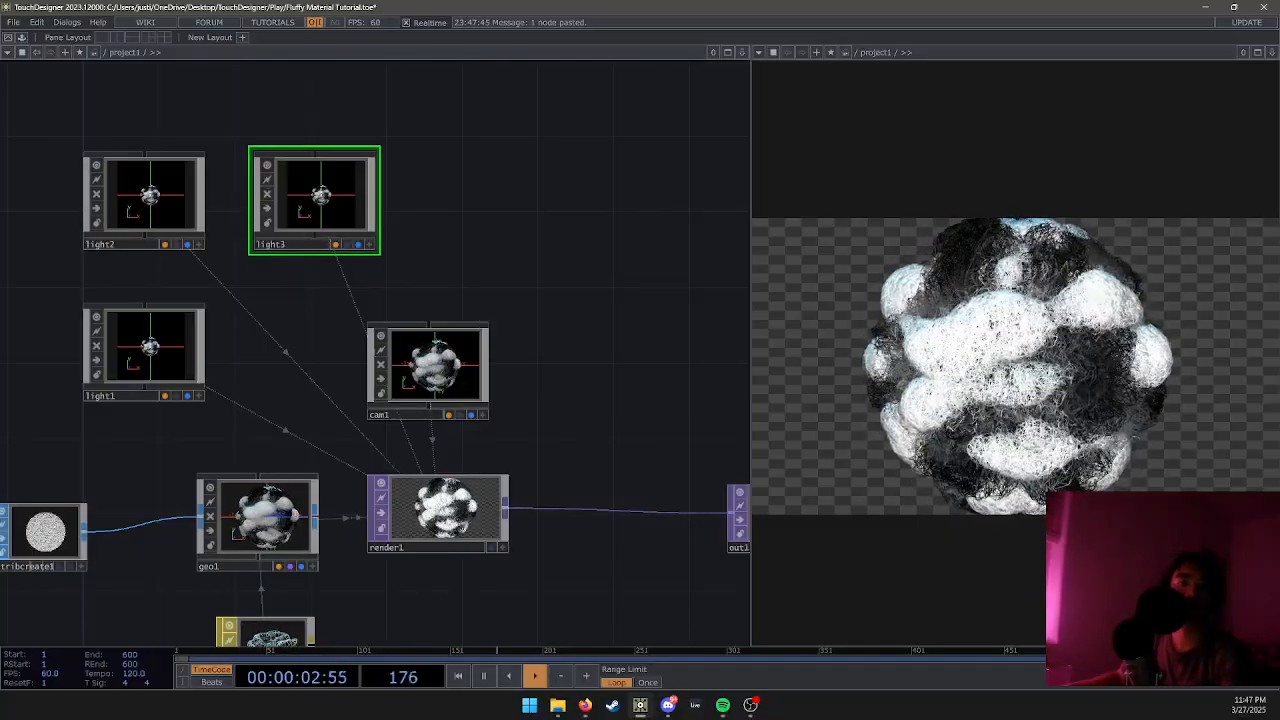
Set light2's Translate values to -5, 0, 0.
left_click(198, 176)
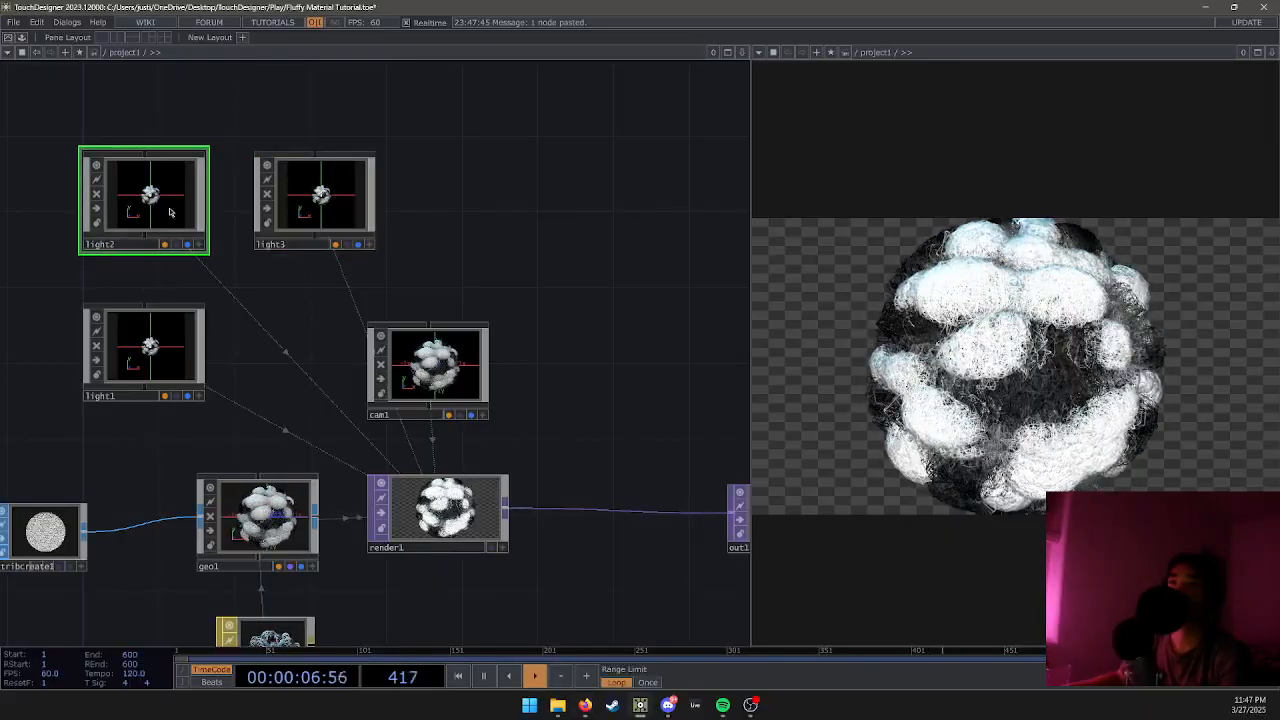
key("p")
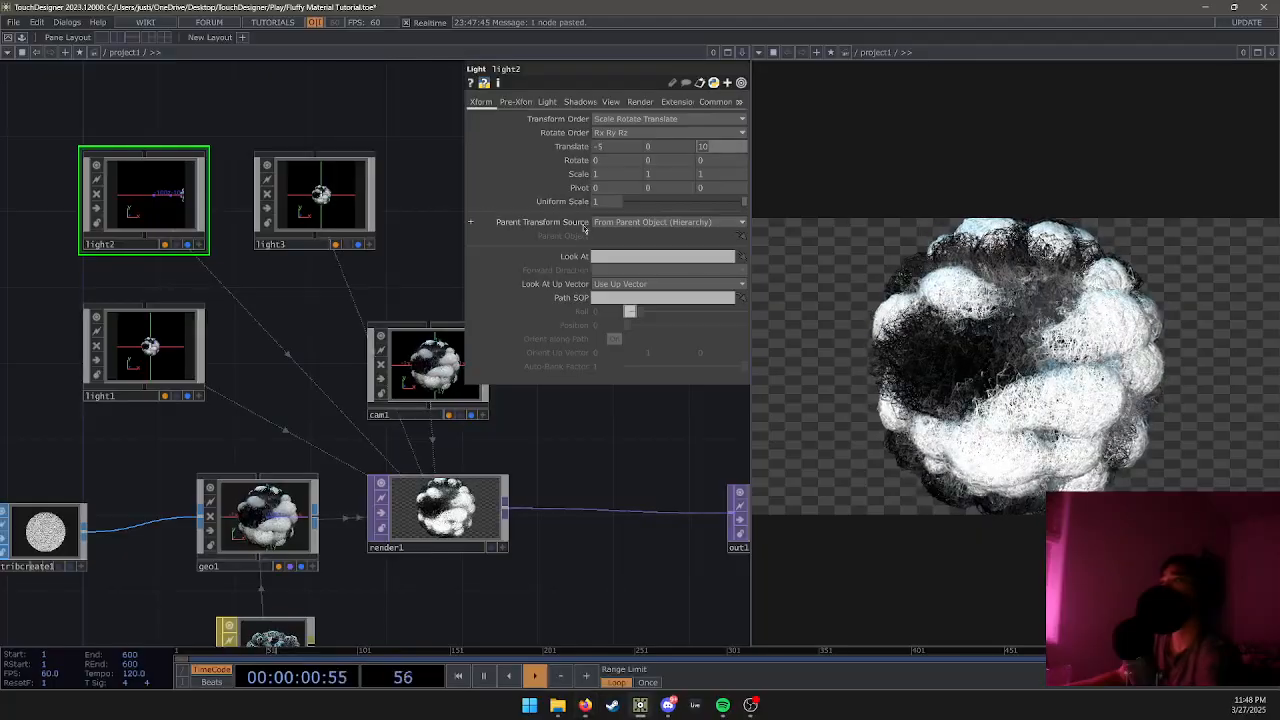
type("0")
key("Return")
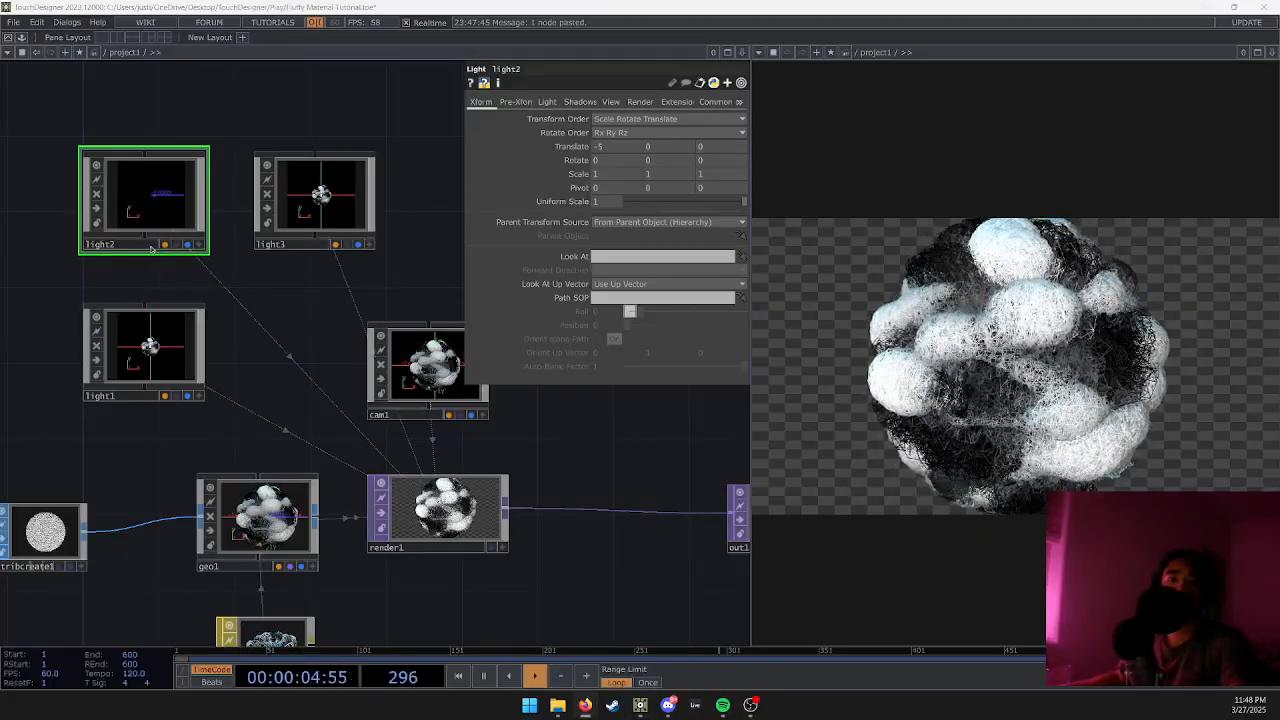
Set light3's Translate values to 5, 0, 0.
left_click(340, 210)
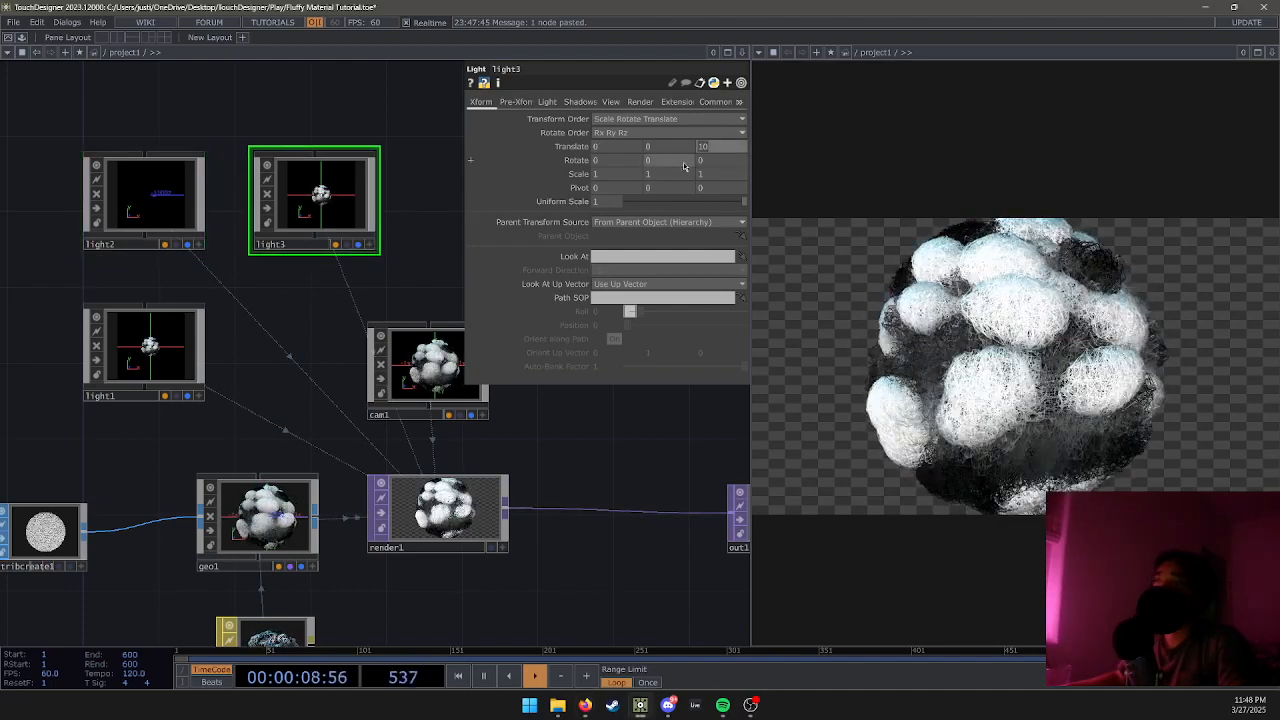
type("0")
left_click(625, 149)
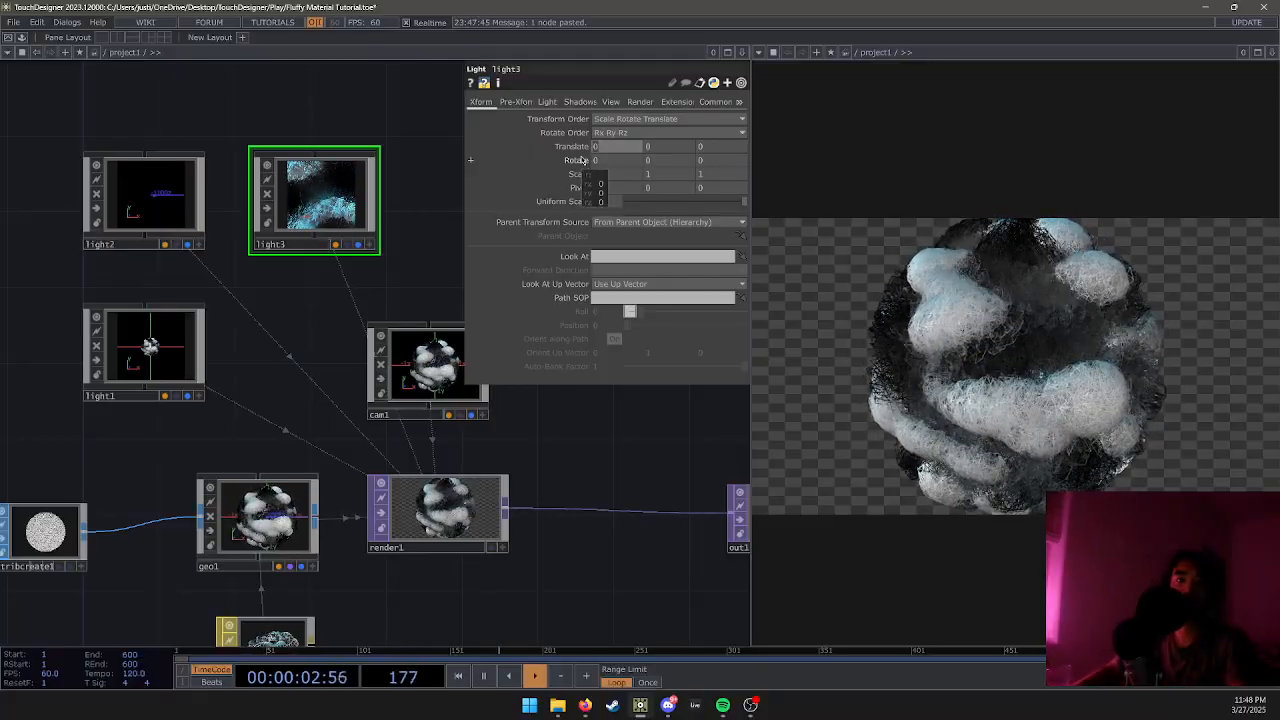
type("5")
key("Return")
Change light2's Light Color to pure red.
left_click(134, 210)
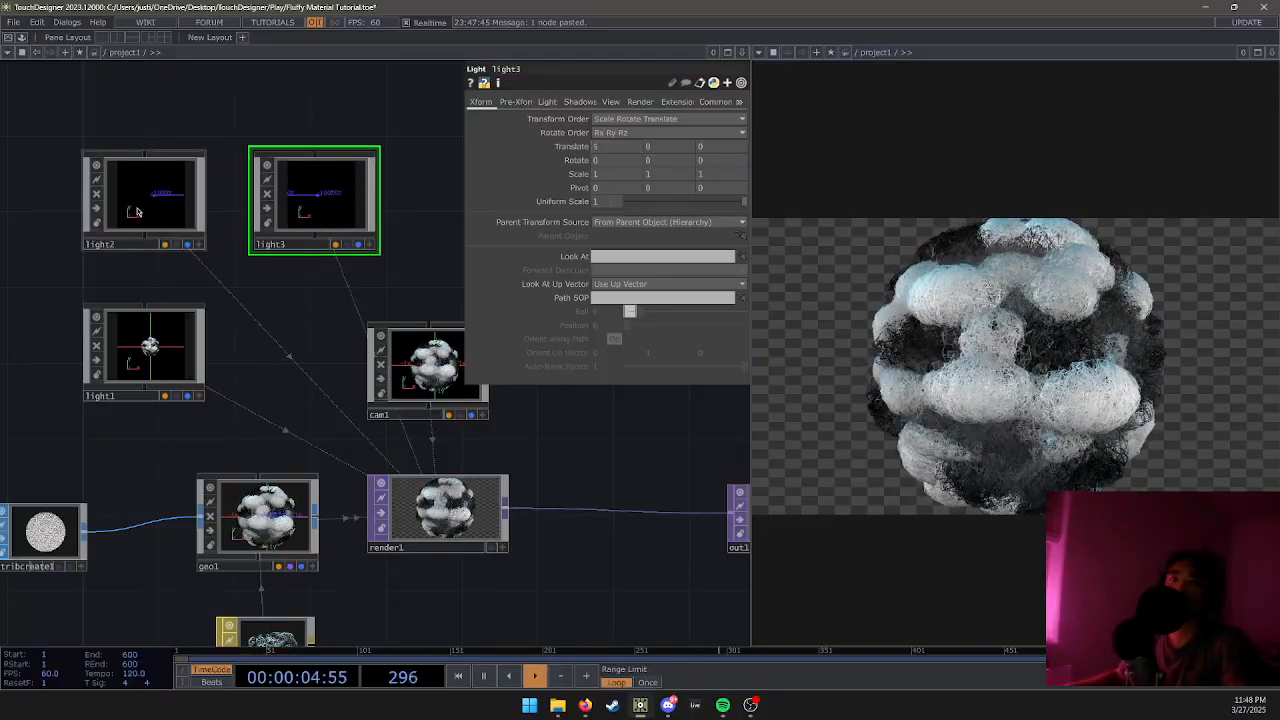
left_click(548, 102)
left_click(604, 119)
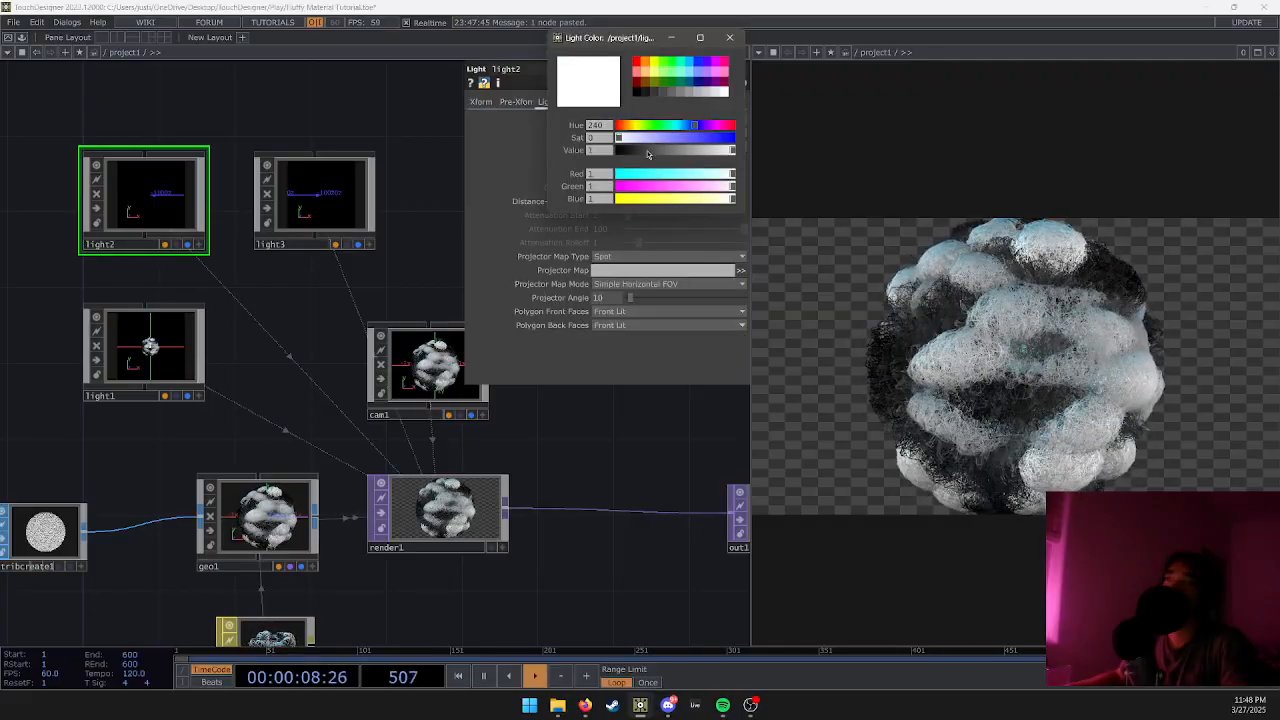
left_click(636, 60)
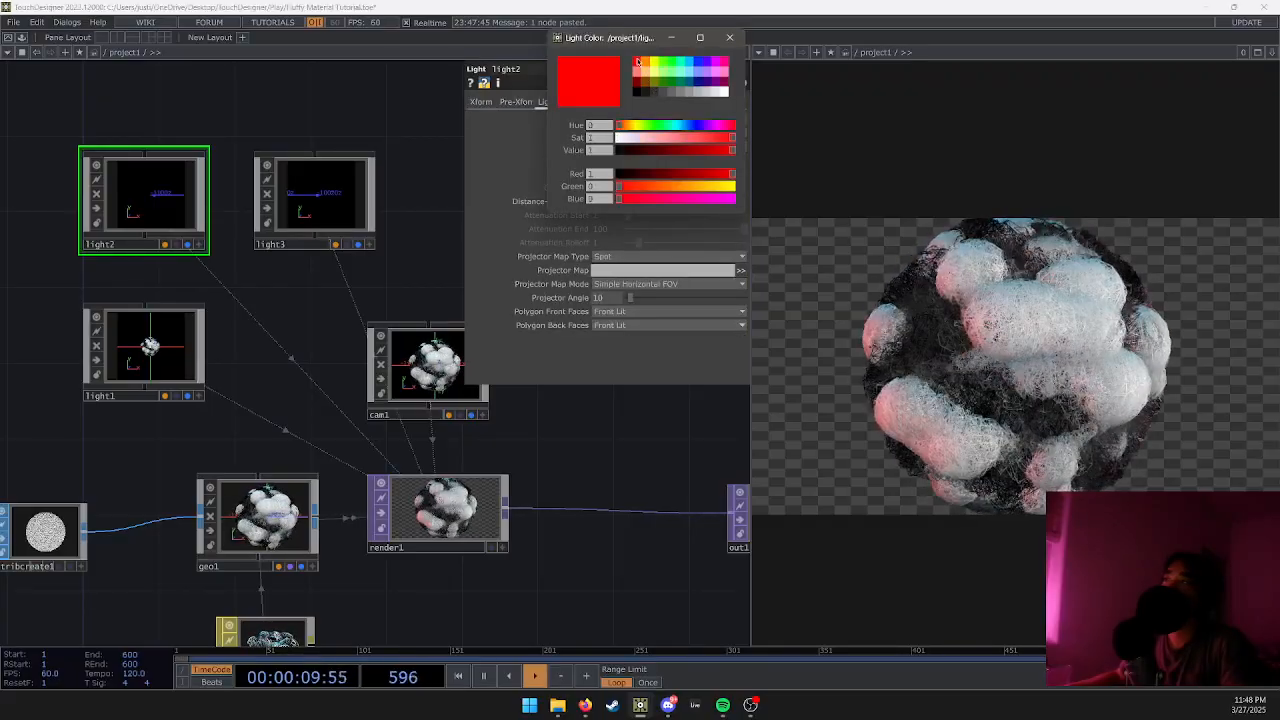
left_click(728, 38)
Change light3's Light Color to blue, with red 0, green about 0.184 and blue 1.
left_click(322, 192)
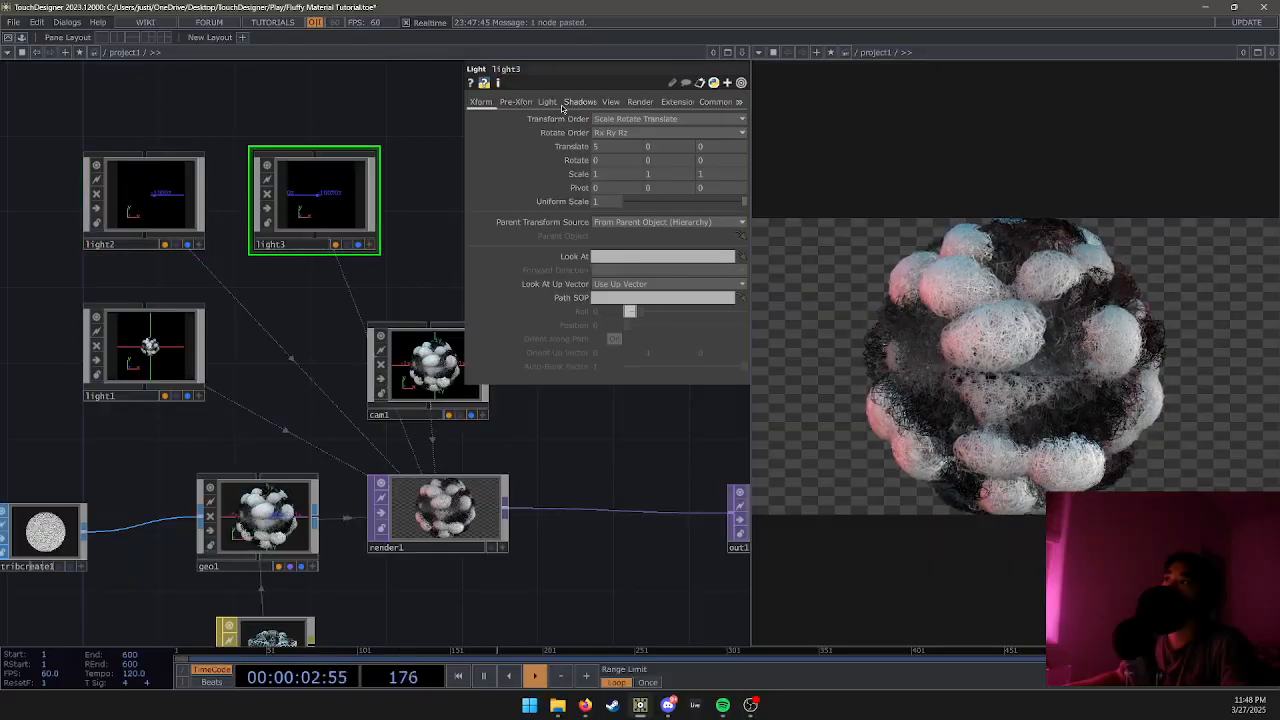
left_click(566, 102)
left_click(547, 102)
left_click(600, 122)
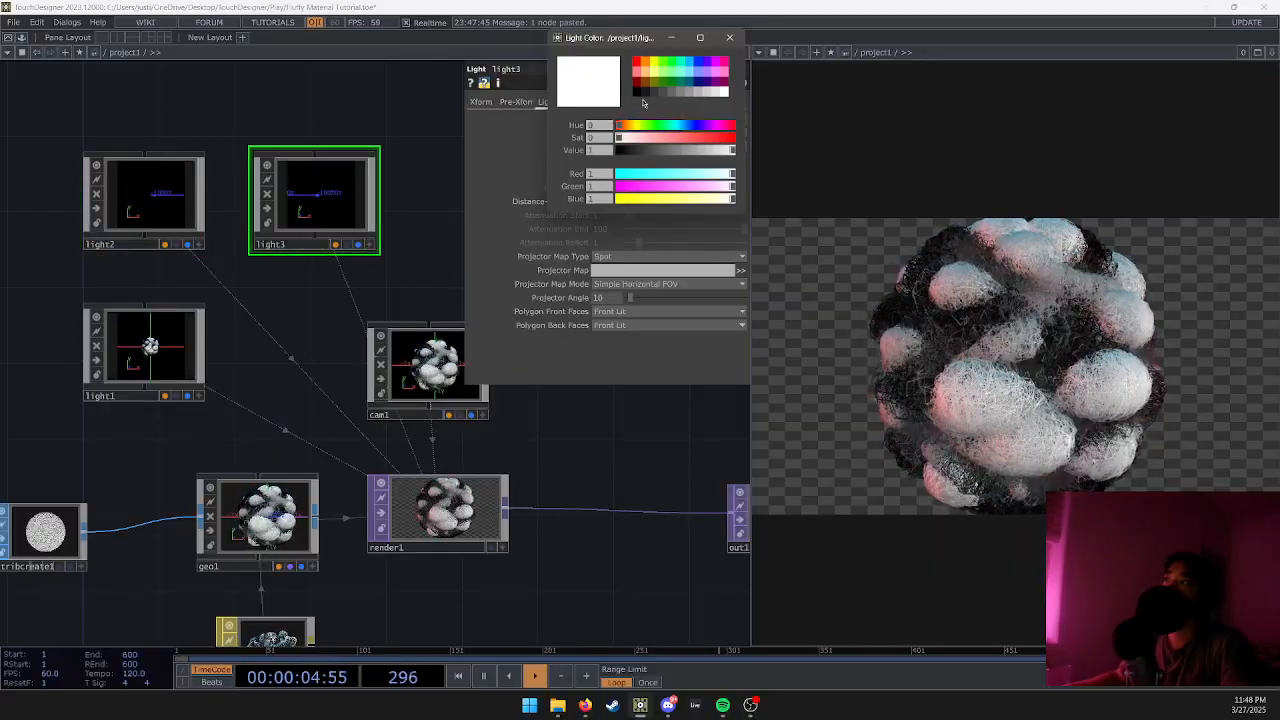
left_click(697, 63)
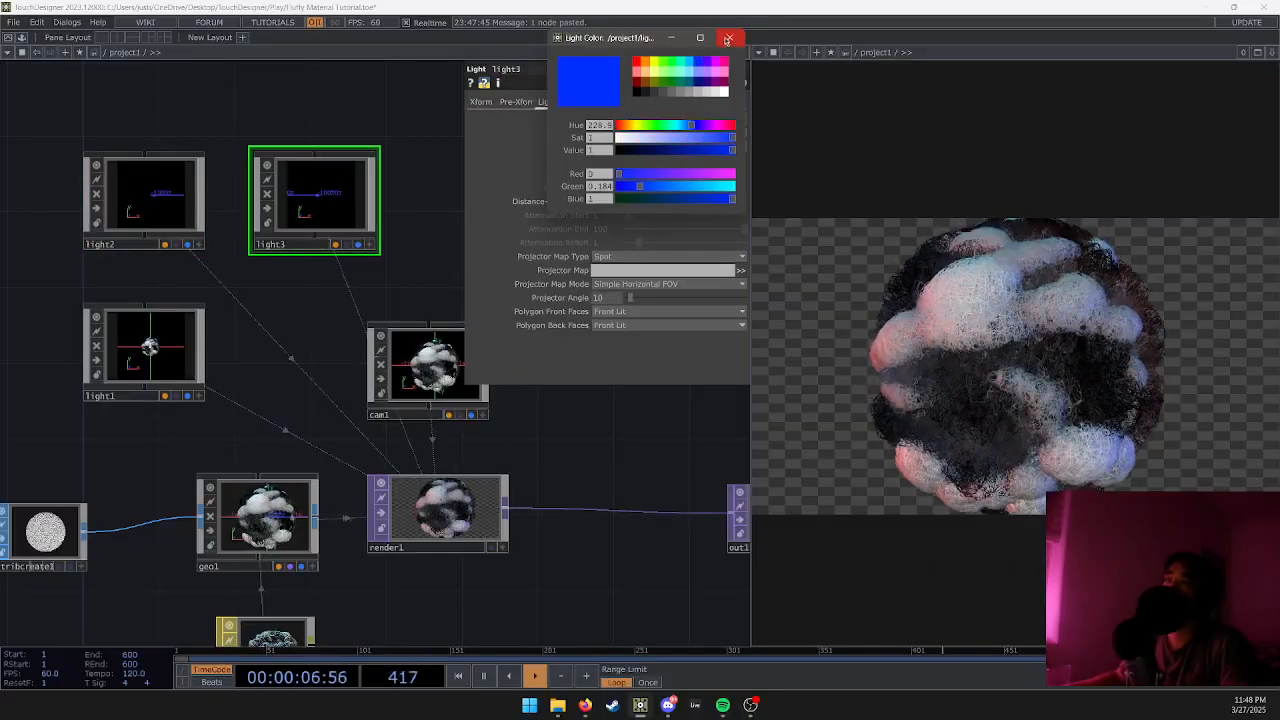
left_click(728, 38)
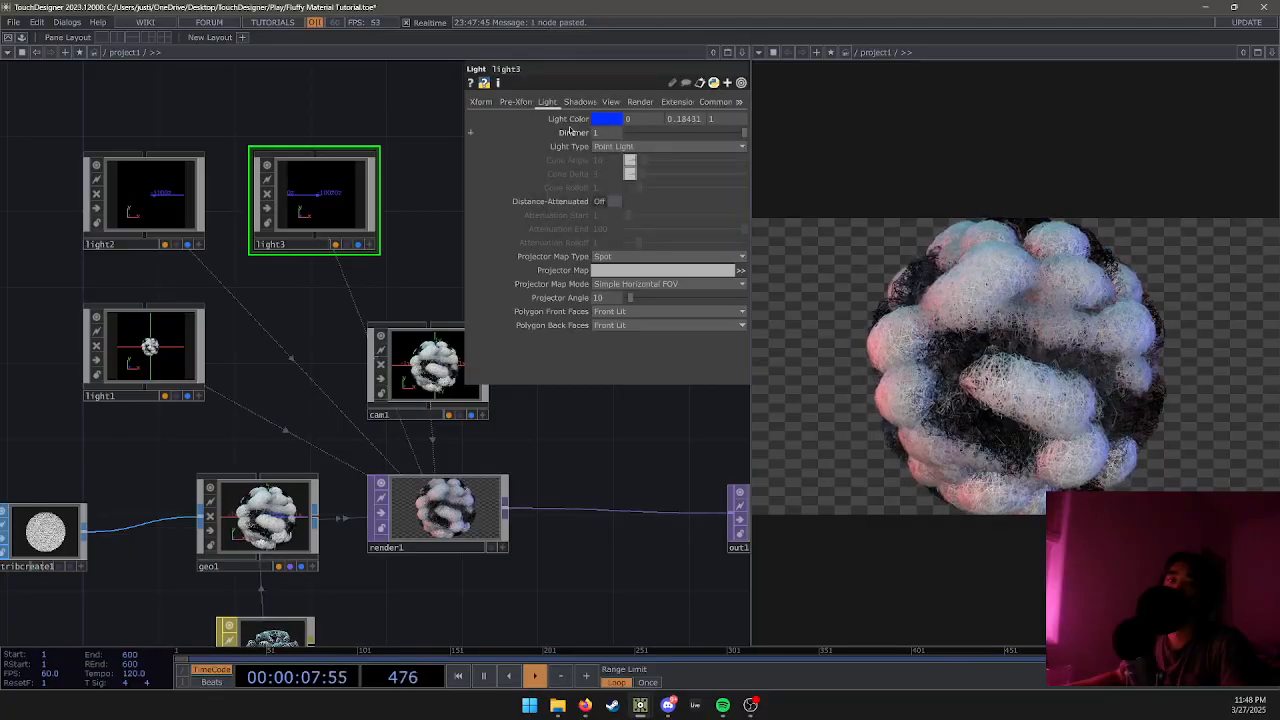
Change light1's Light Color to a dark purple with hue about 261.4, saturation 1 and value 0.5.
left_click(190, 322)
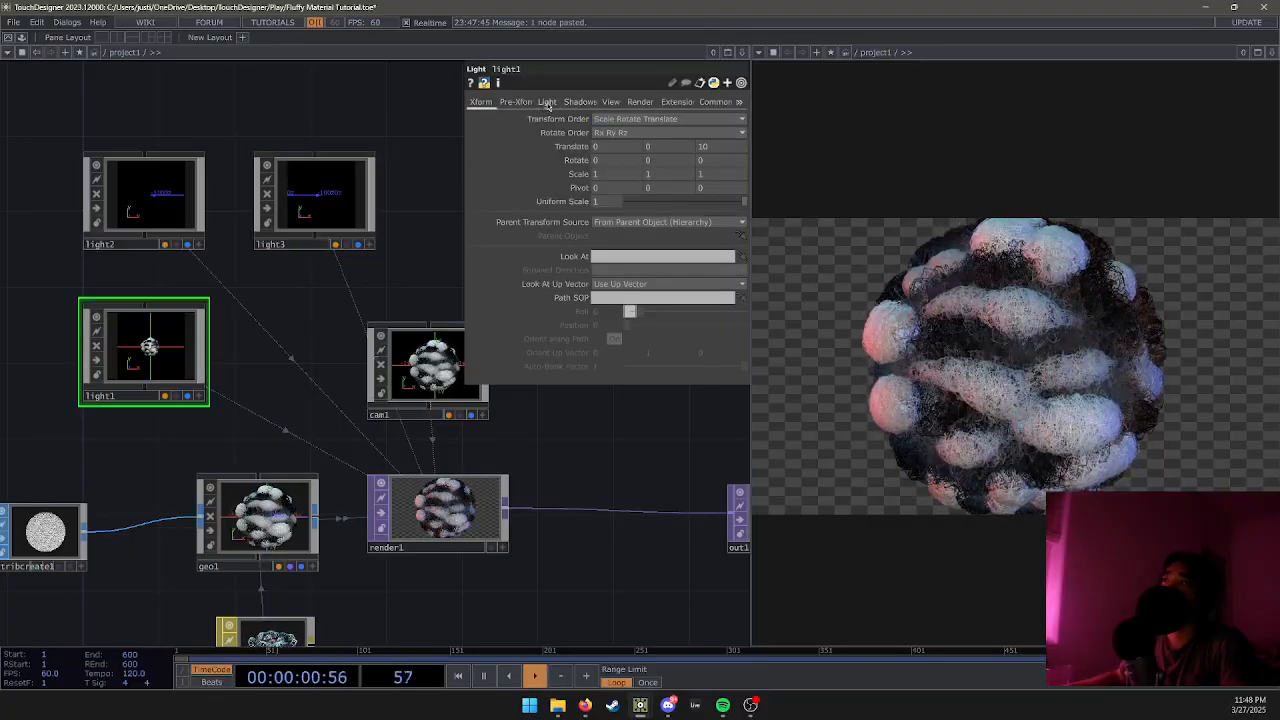
left_click(547, 102)
left_click(605, 119)
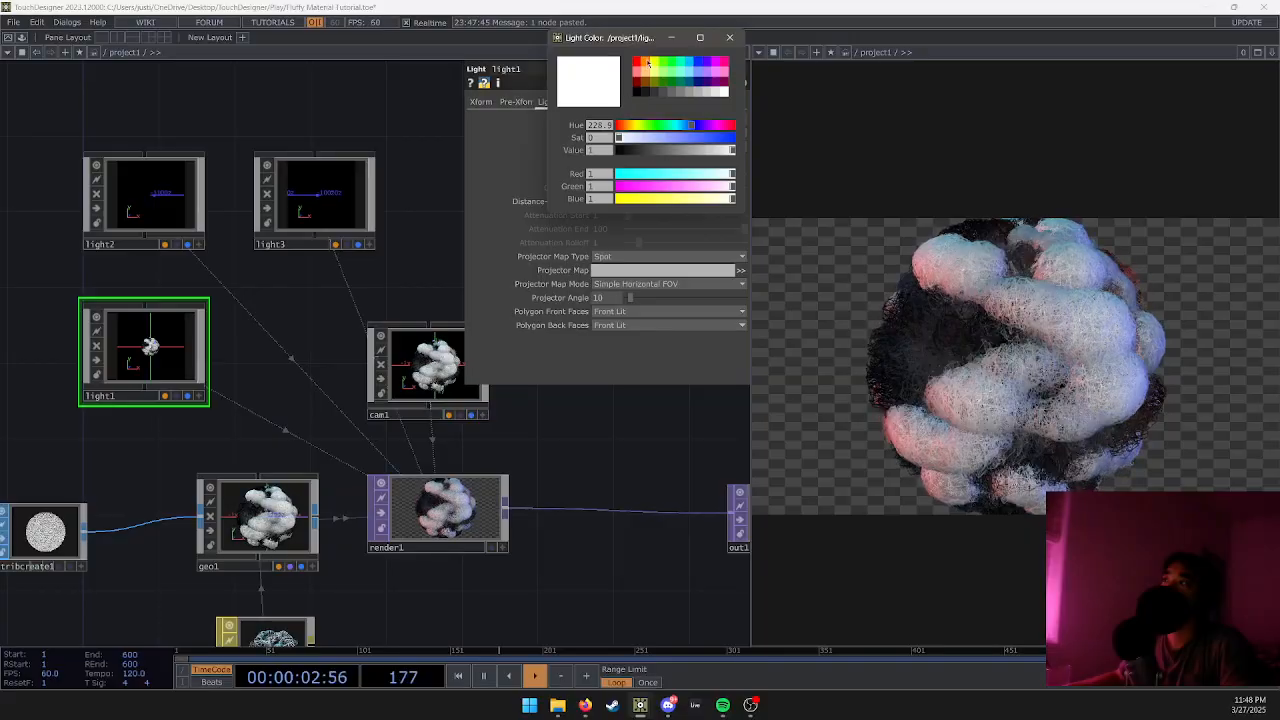
left_click_drag(648, 63, 707, 86)
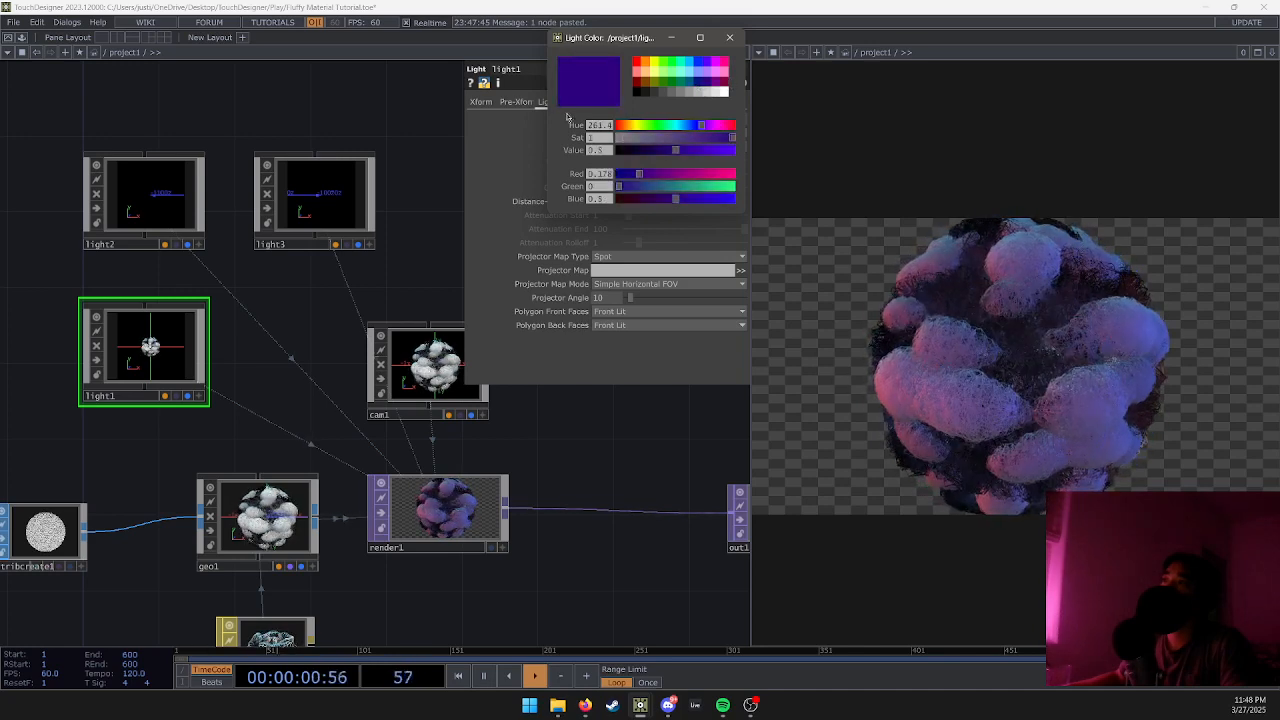
left_click(427, 260)
left_click(500, 202)
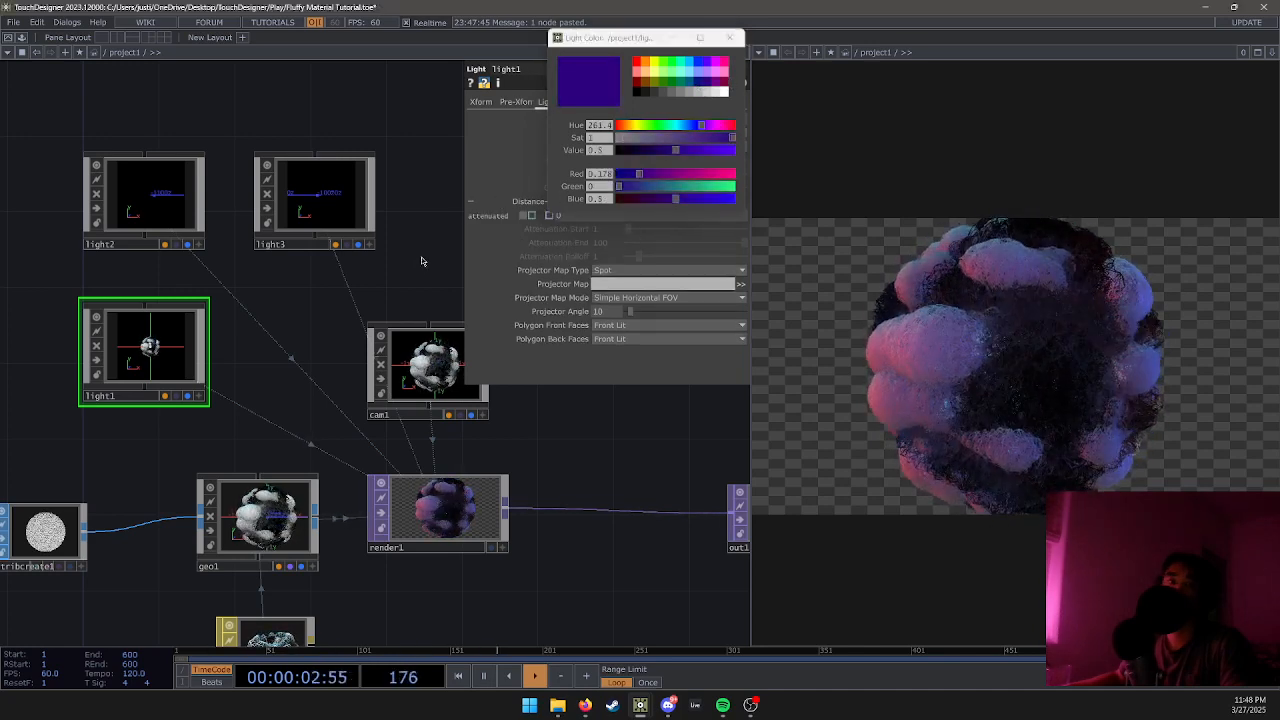
key("p")
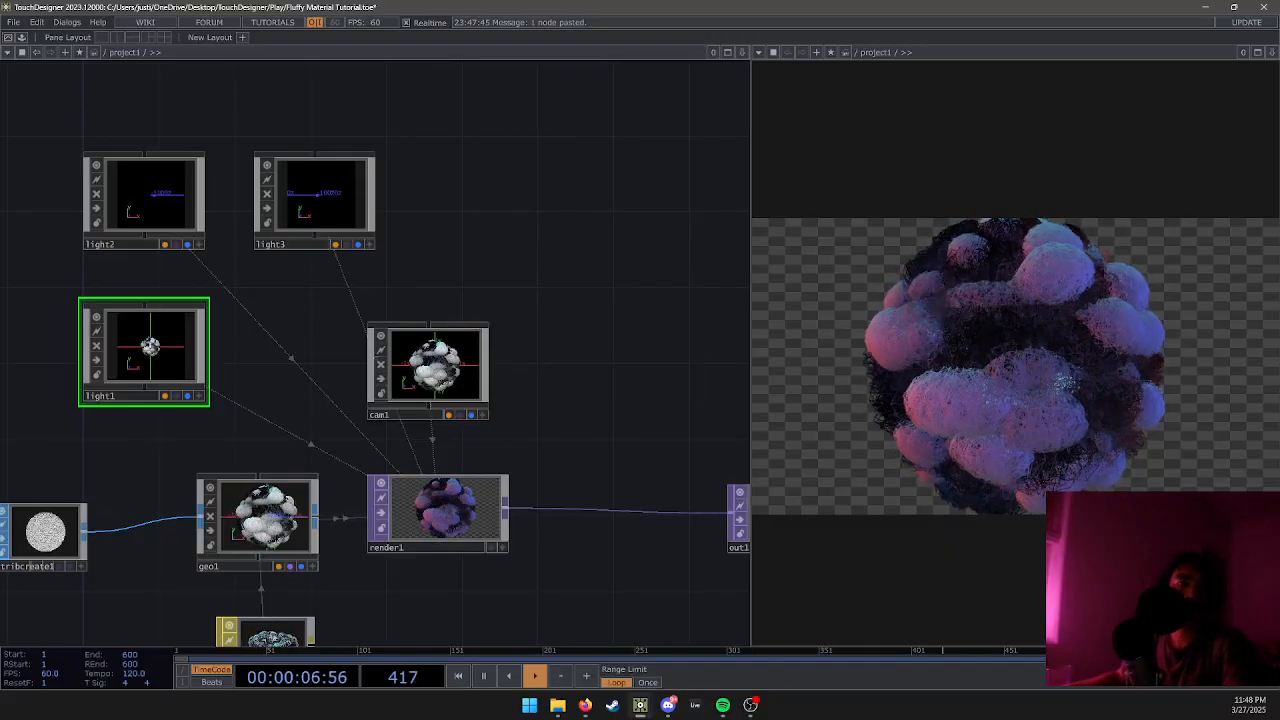
Move the out1 node farther away from render1 and slightly higher, leaving more room along their wire.
left_click_drag(531, 563, 293, 562)
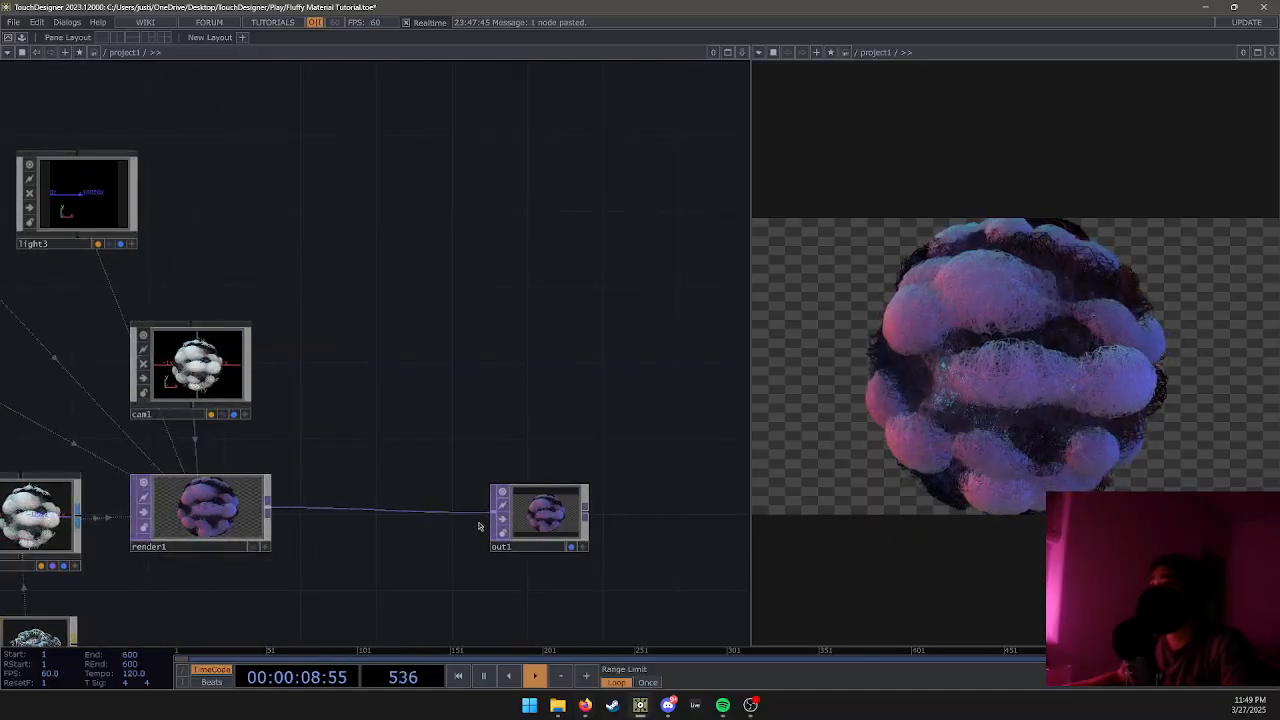
left_click_drag(541, 524, 651, 484)
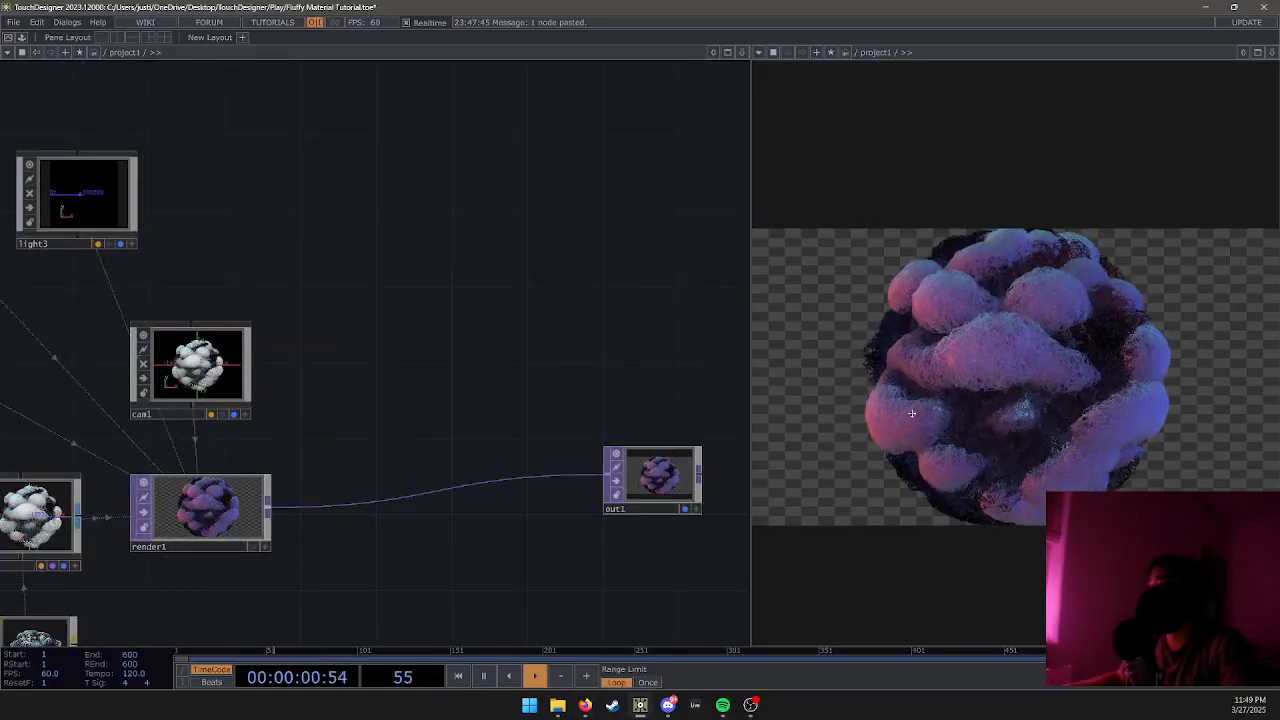
left_click_drag(530, 420, 633, 354)
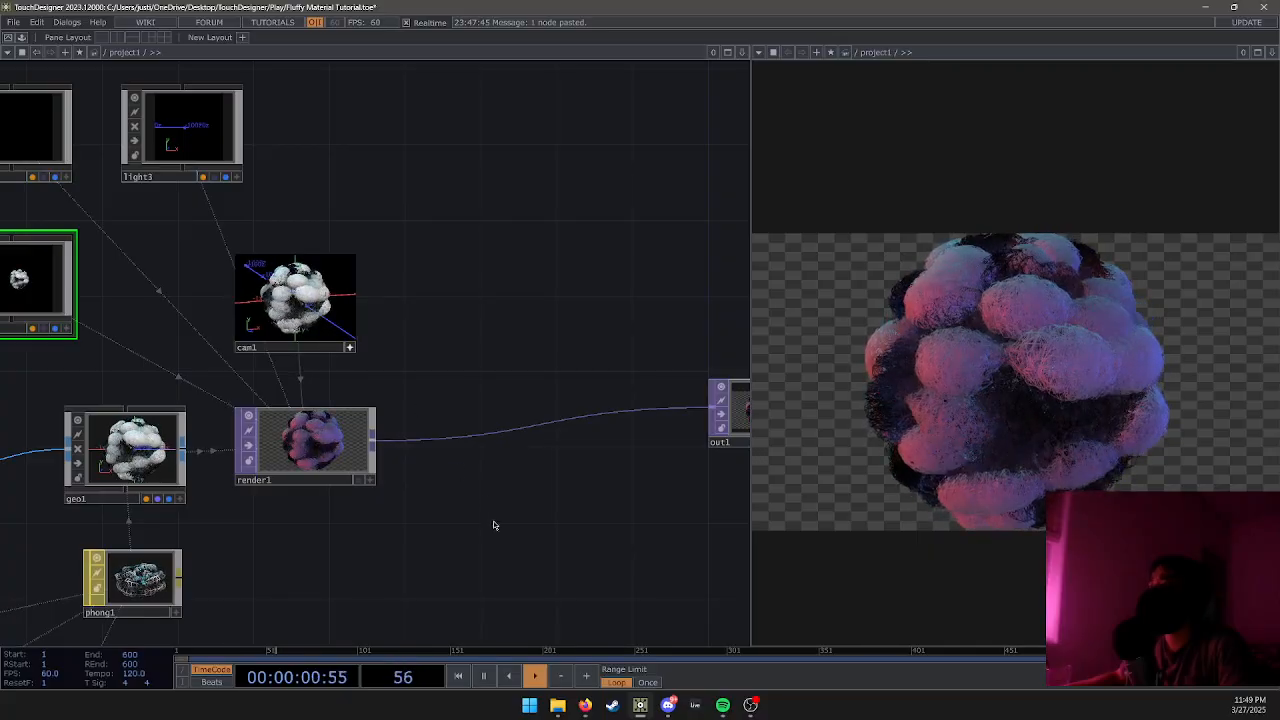
Experiment with fractal2's Smoothness, and reduce both its Smoothness and Scale to 0.
left_click_drag(408, 545, 527, 498)
left_click_drag(446, 491, 566, 565)
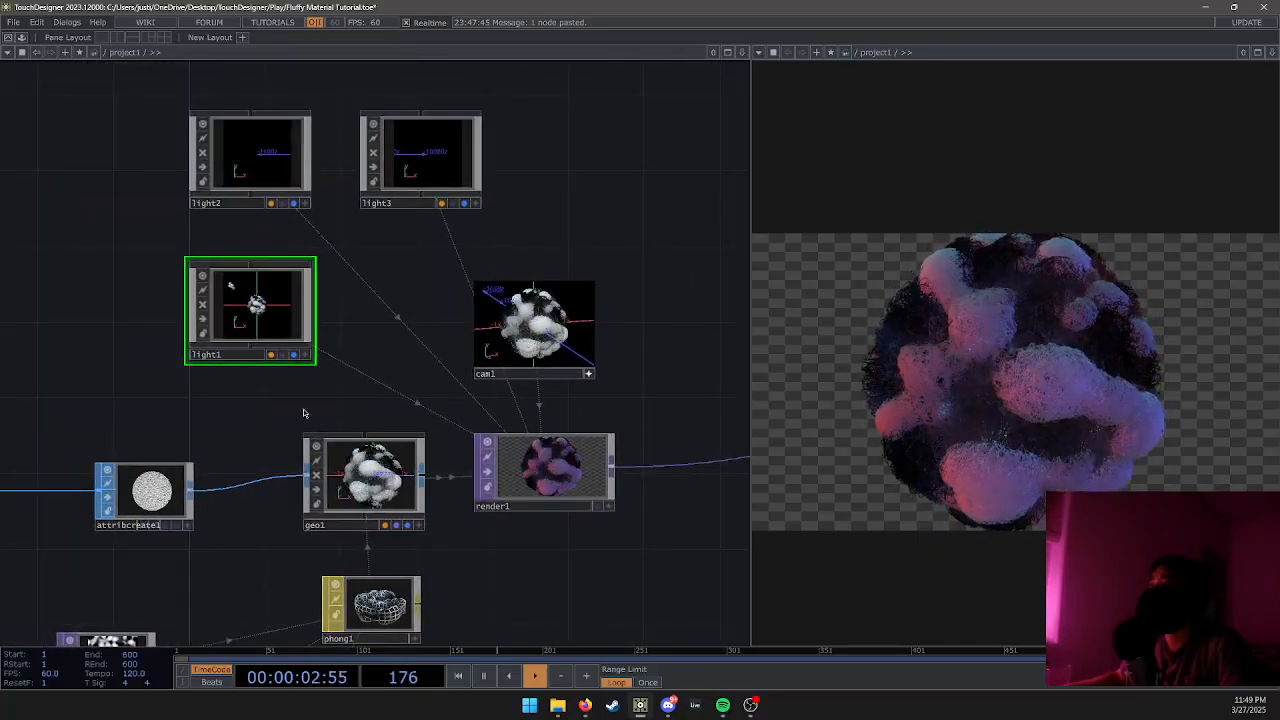
left_click_drag(72, 415, 146, 411)
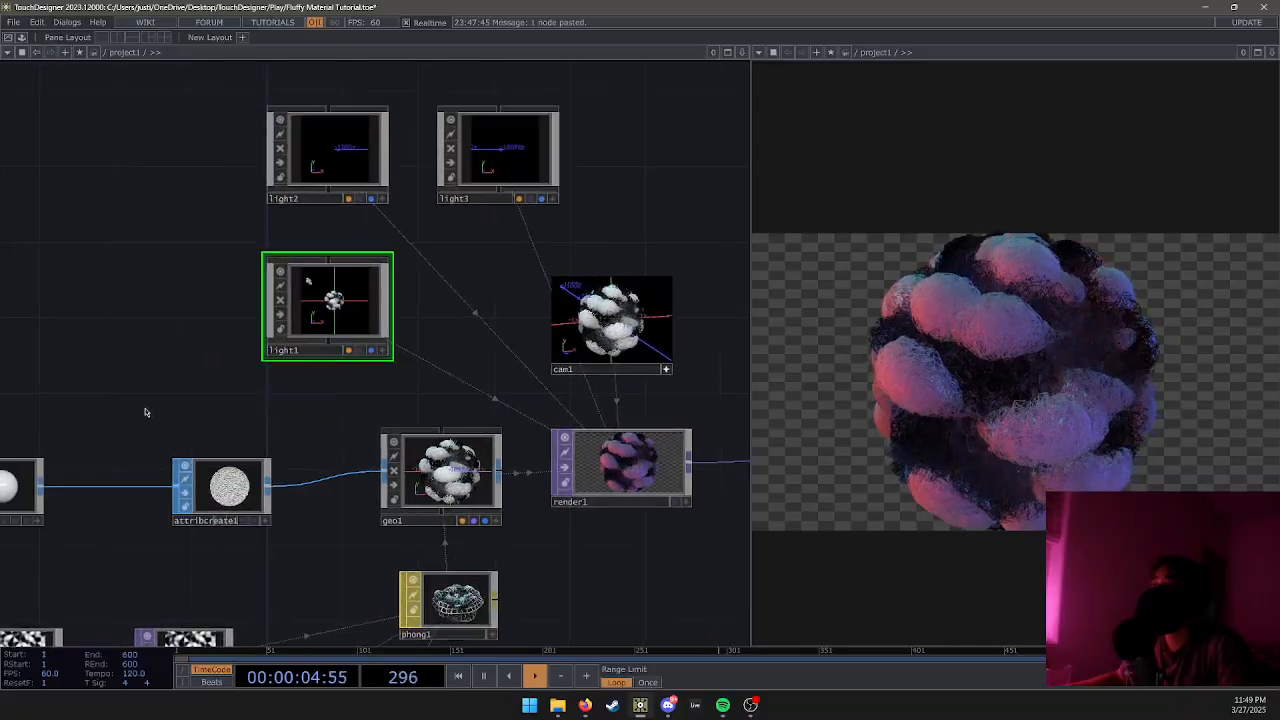
left_click_drag(94, 461, 385, 379)
left_click_drag(278, 386, 292, 388)
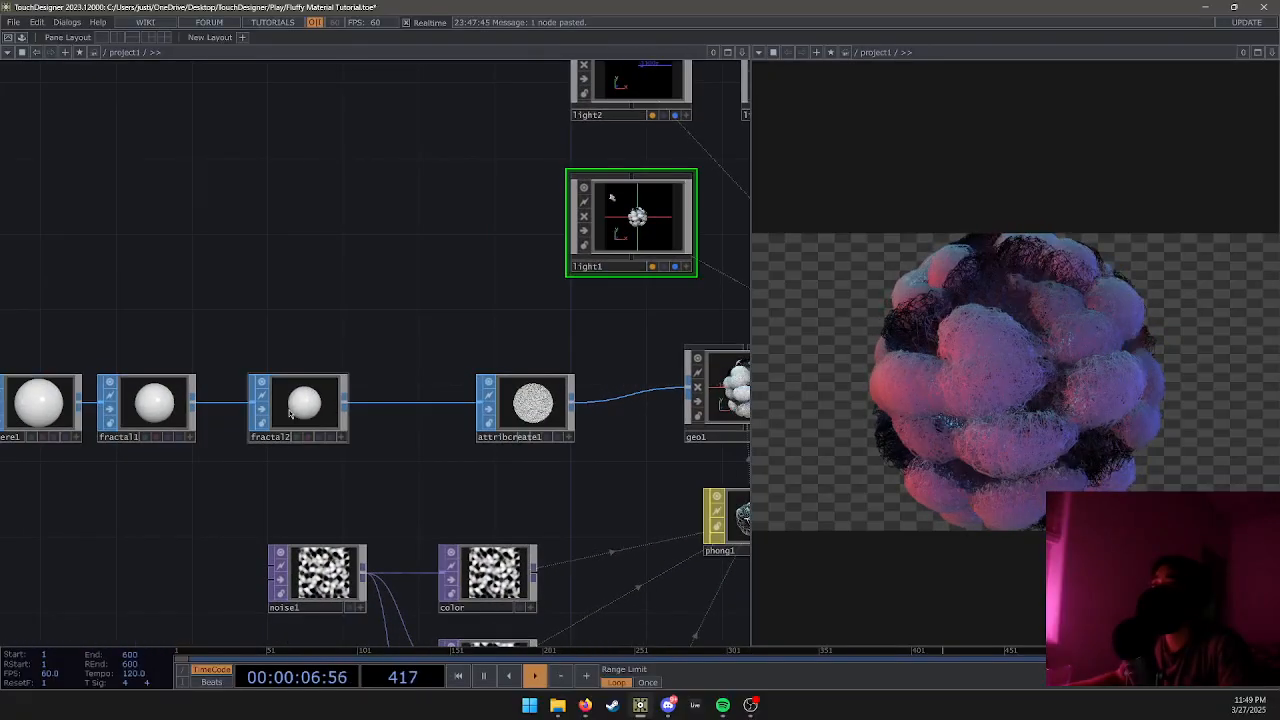
left_click(292, 392)
key("p")
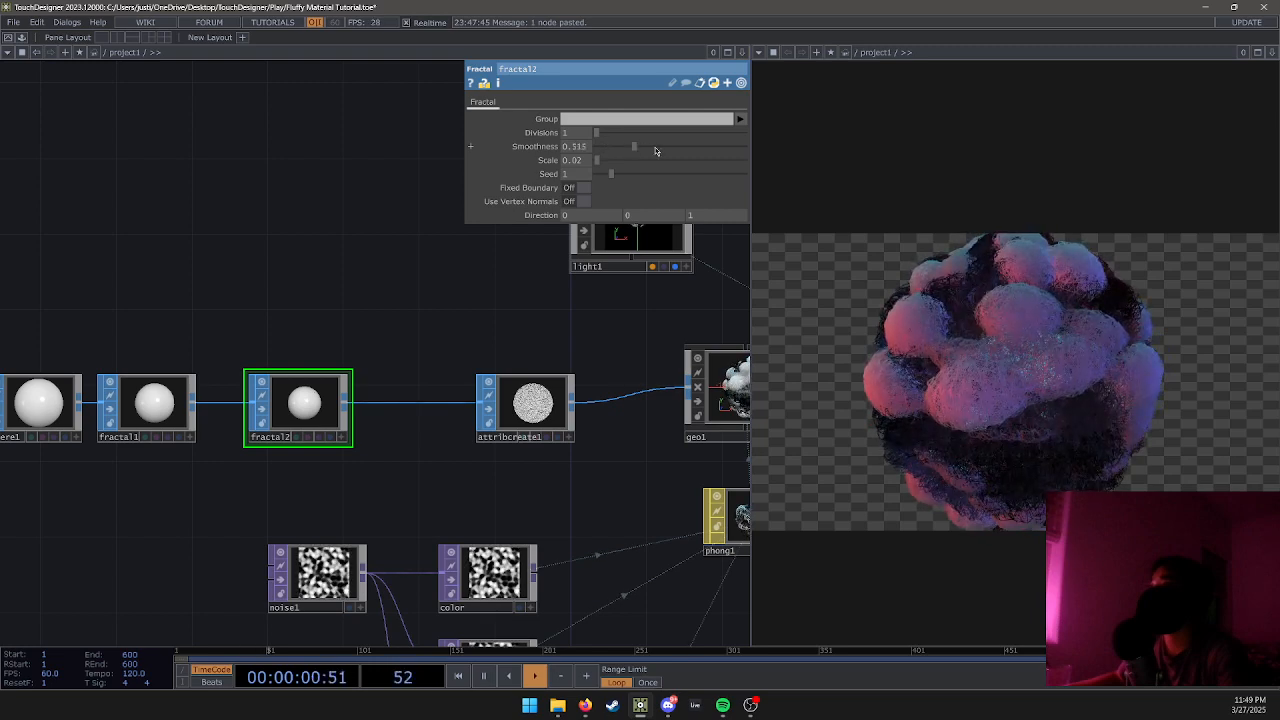
left_click_drag(704, 150, 701, 150)
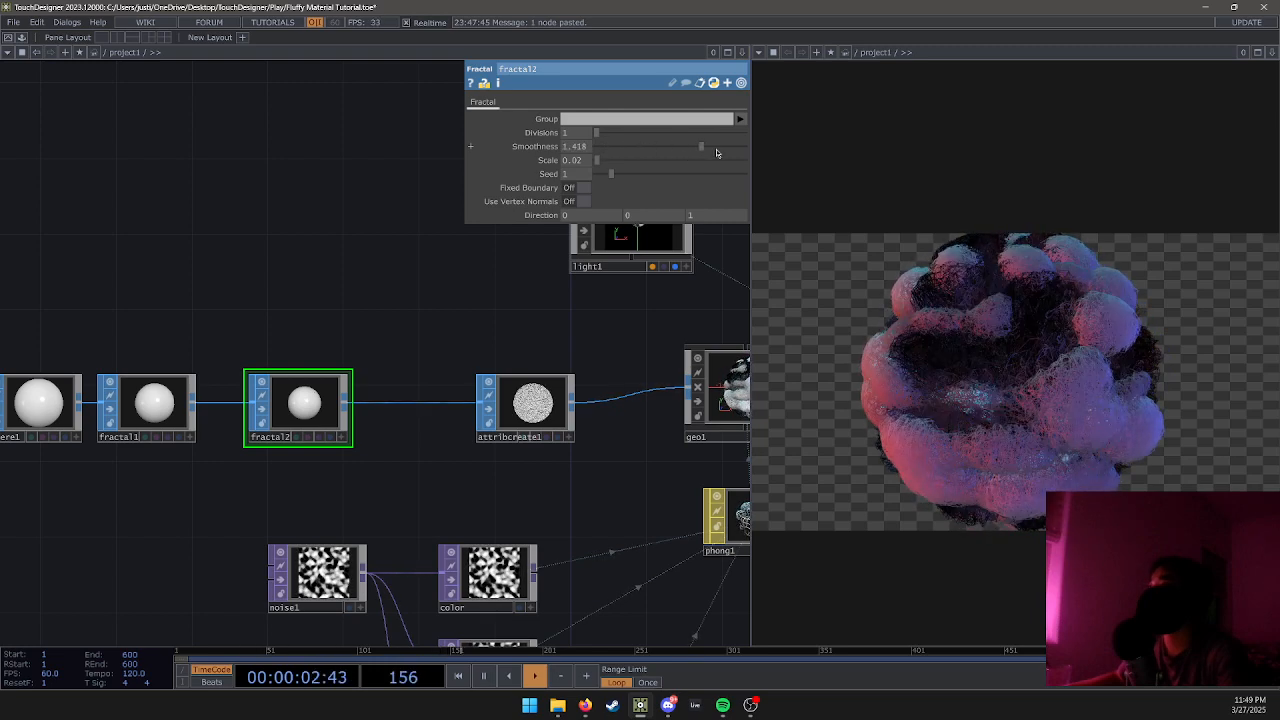
mouse_move(599, 162)
left_mouse_down()
mouse_move(746, 173)
mouse_move(610, 170)
mouse_move(641, 180)
mouse_move(598, 168)
left_mouse_up()
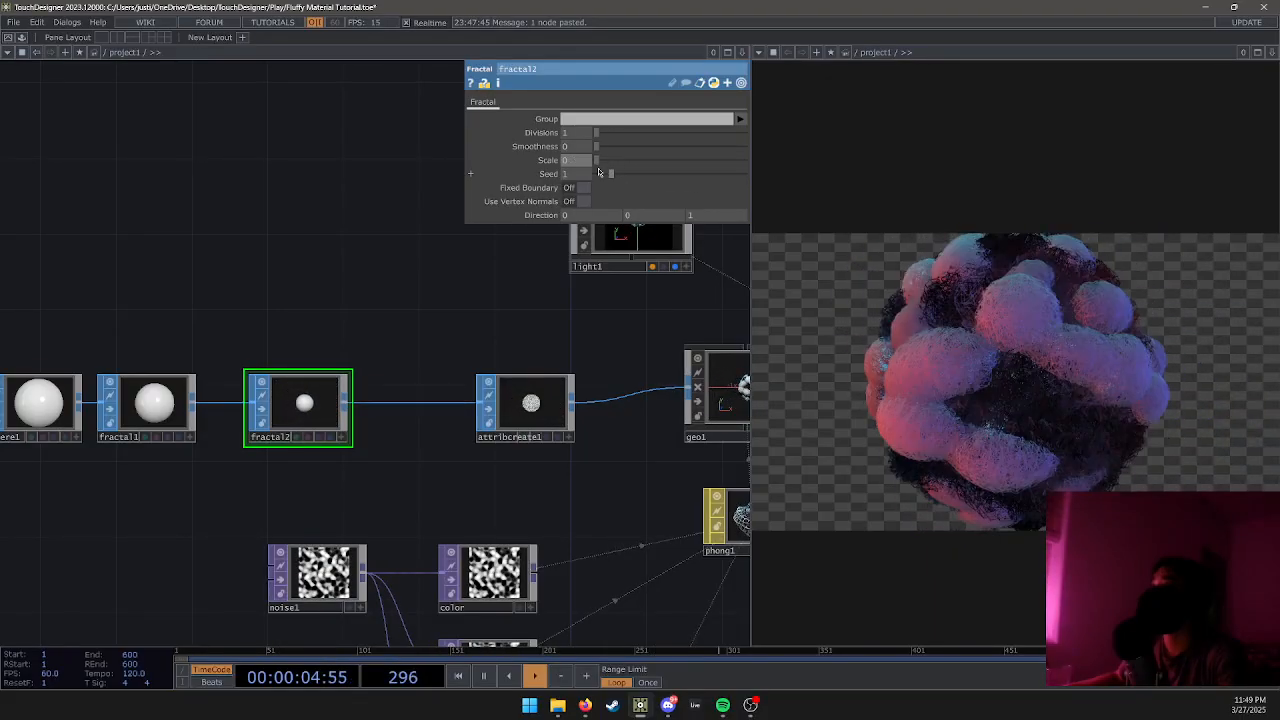
key("ctrl+z")
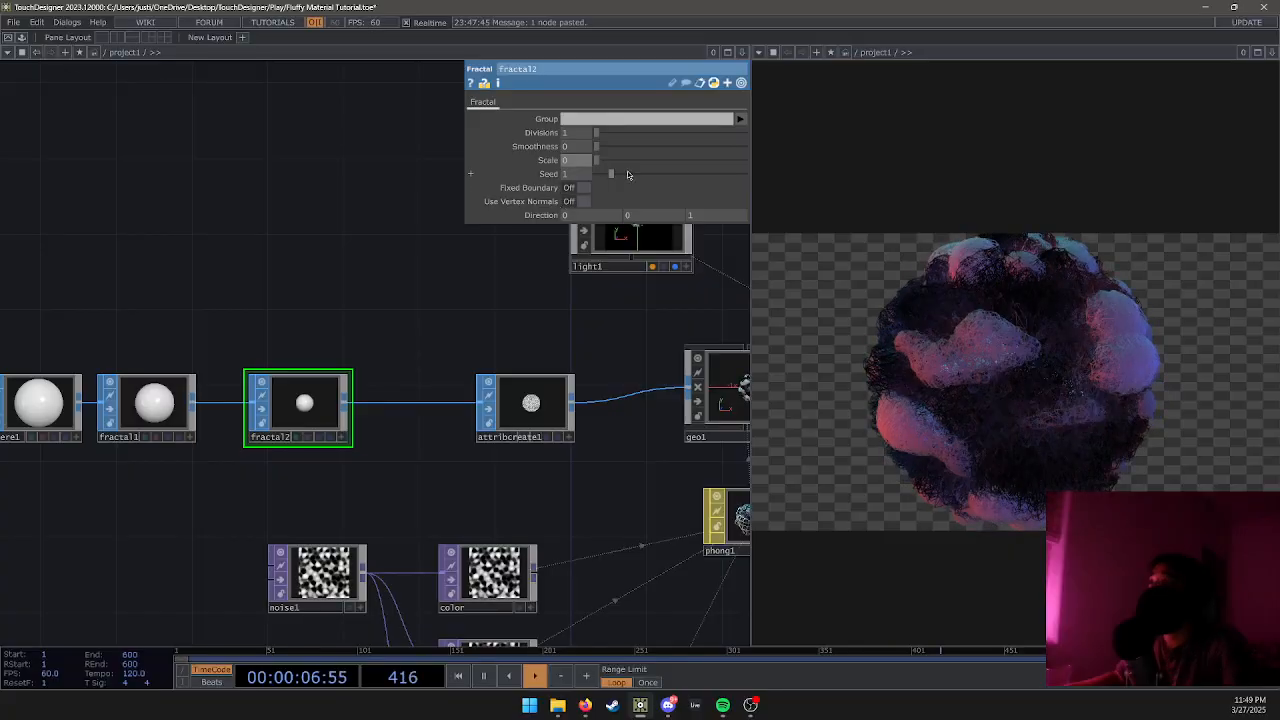
Undo the last Scale and Seed changes on fractal2.
key("ctrl+z")
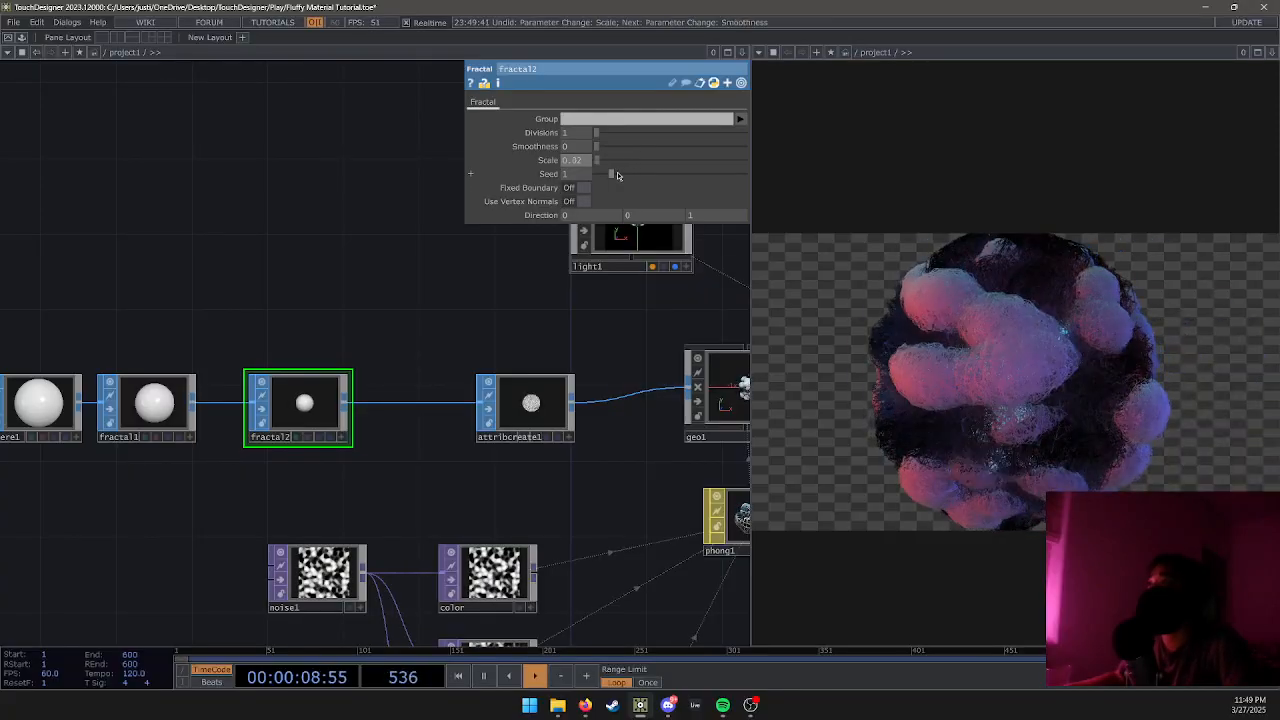
key("ctrl+z")
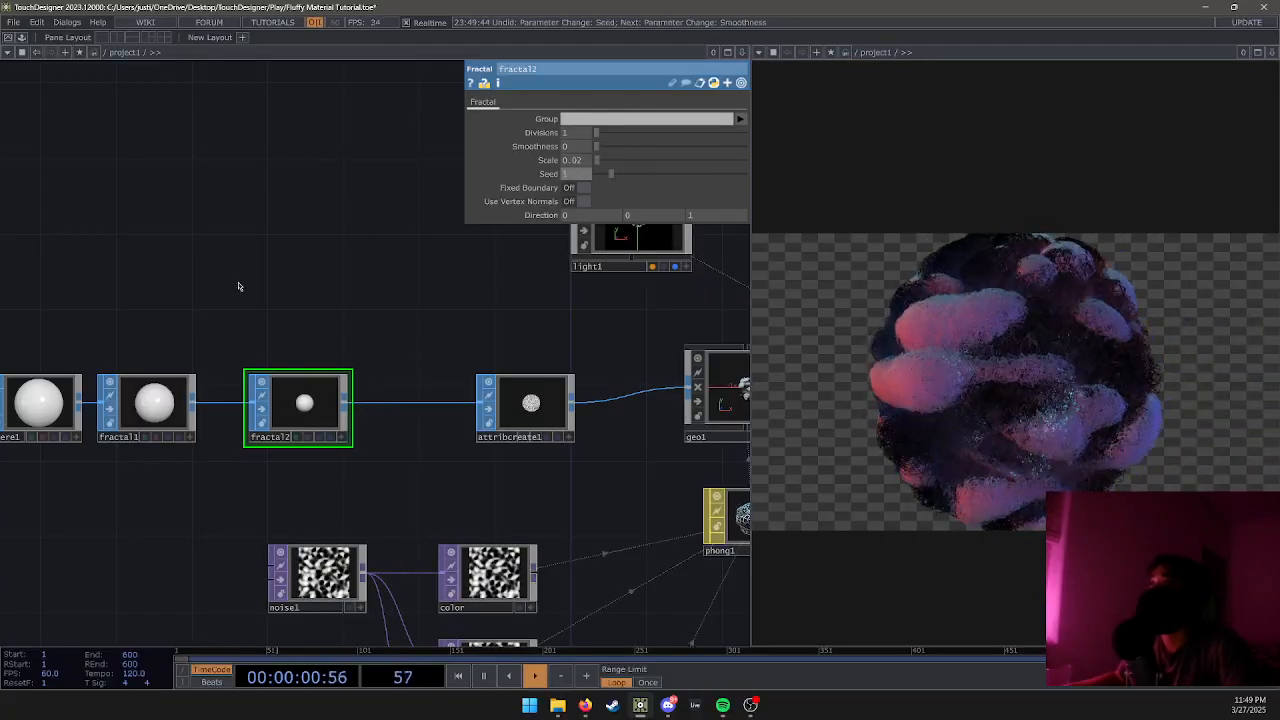
Try a Smoothness of about 1.879, a Scale of about 2.95 and 2 Divisions on fractal1, undoing each change.
left_click(134, 392)
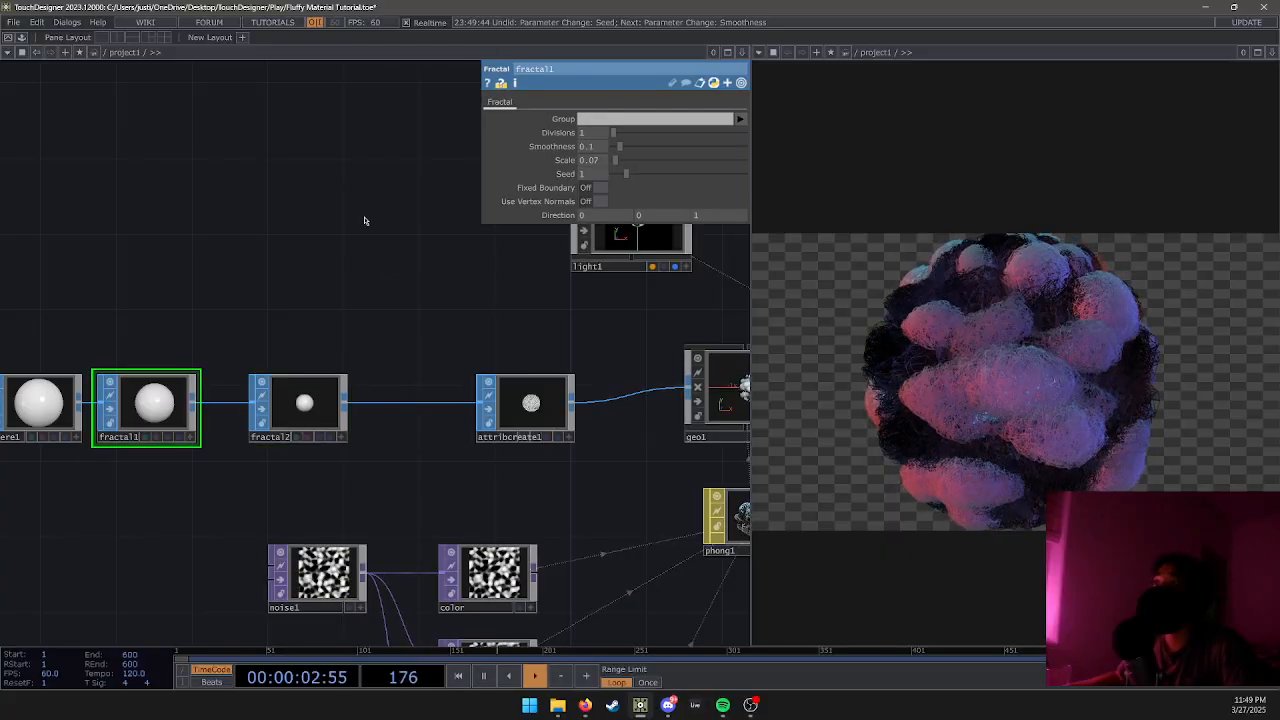
left_click_drag(628, 149, 733, 147)
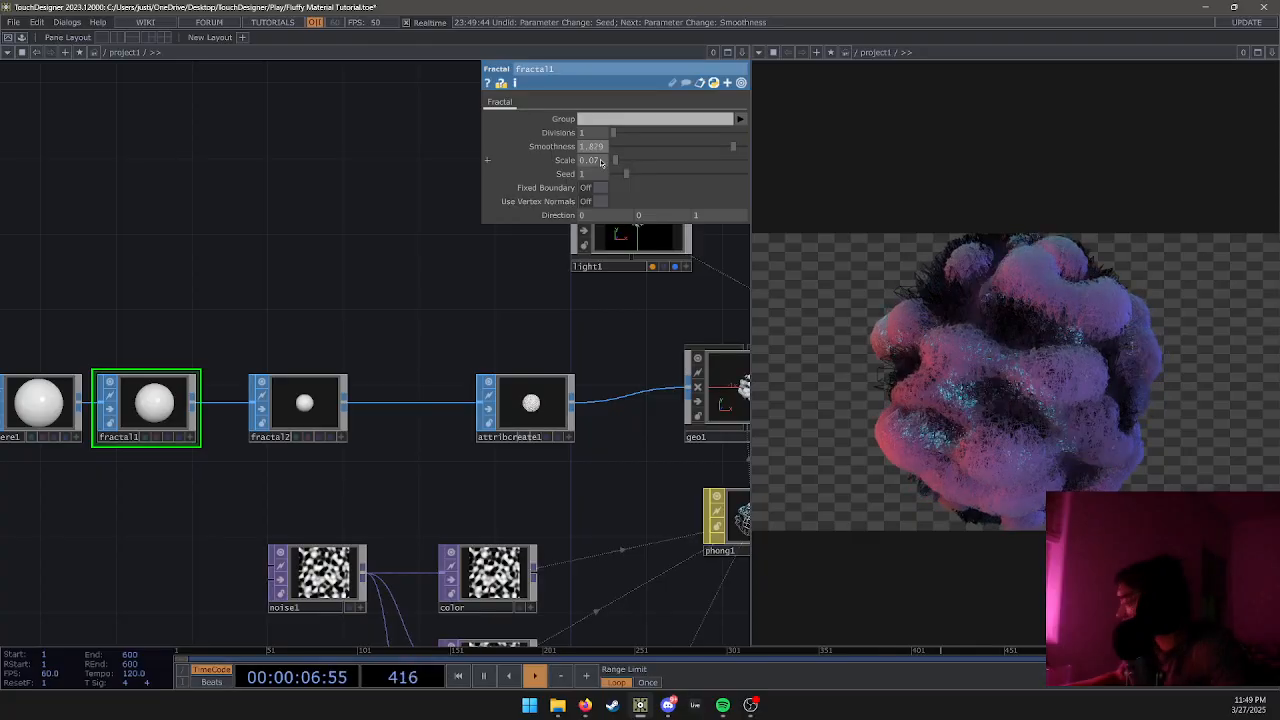
key("ctrl+z")
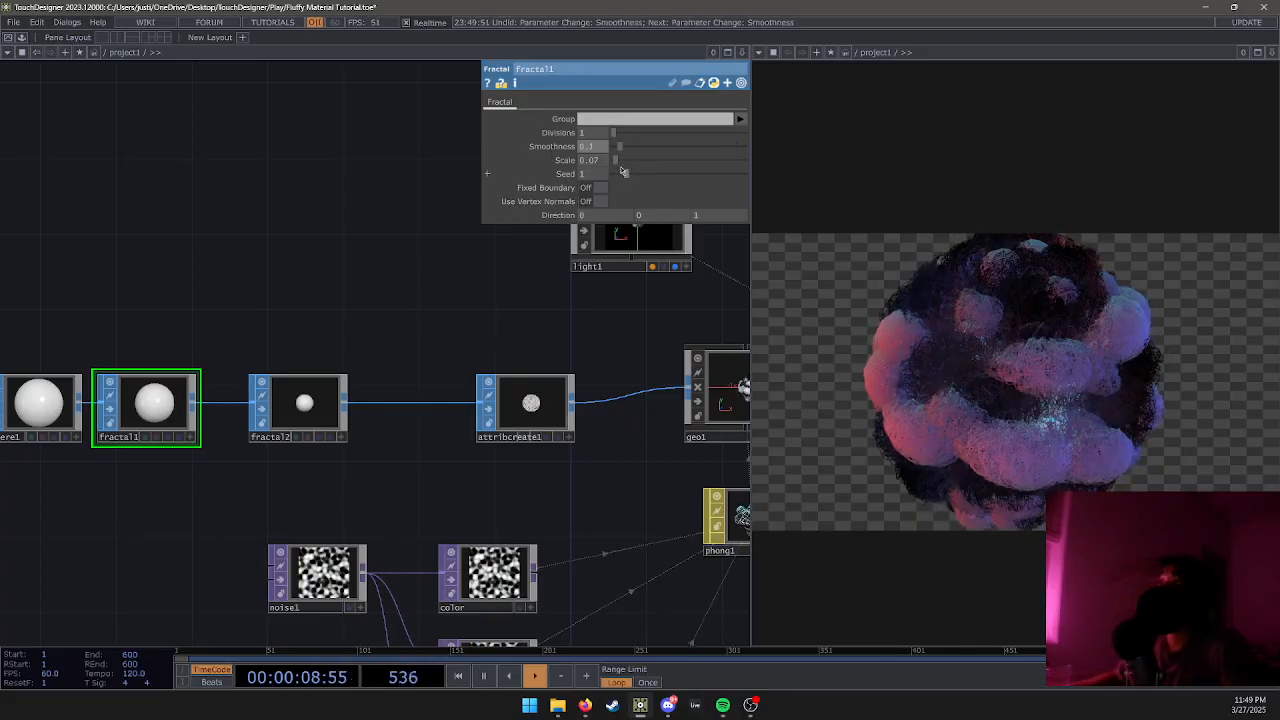
left_click_drag(617, 163, 669, 165)
left_click(669, 165)
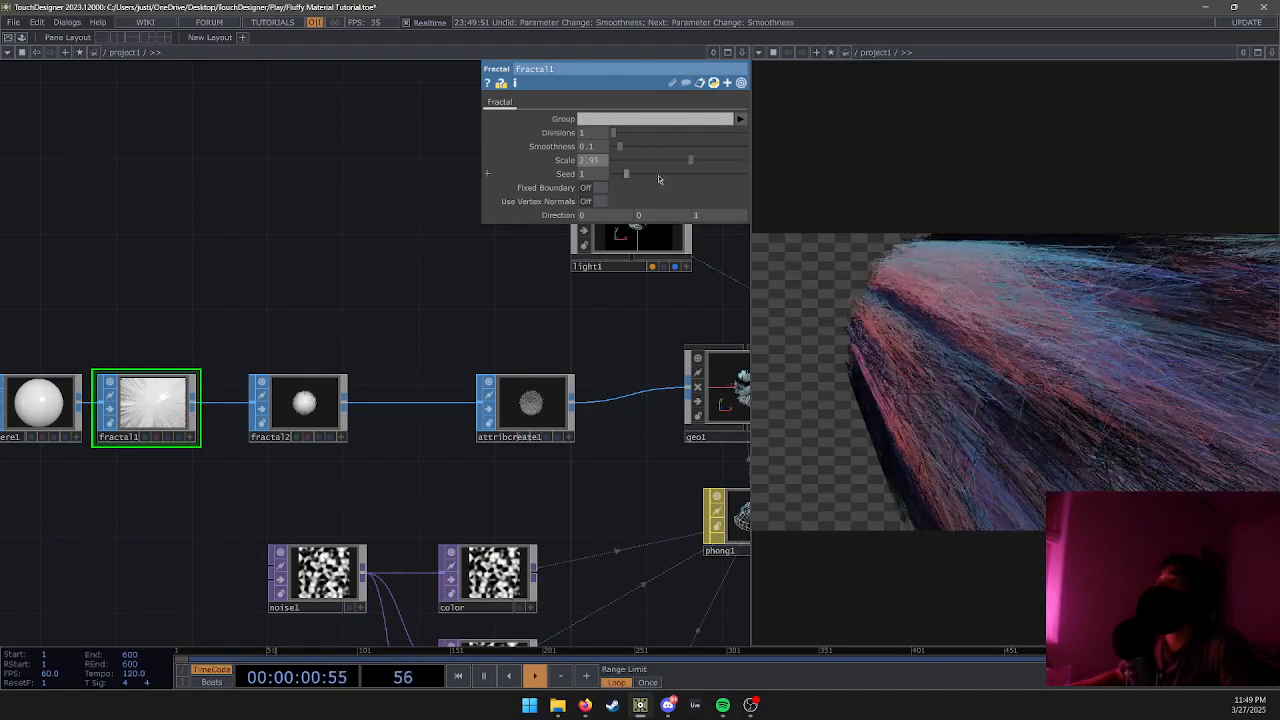
key("ctrl+z")
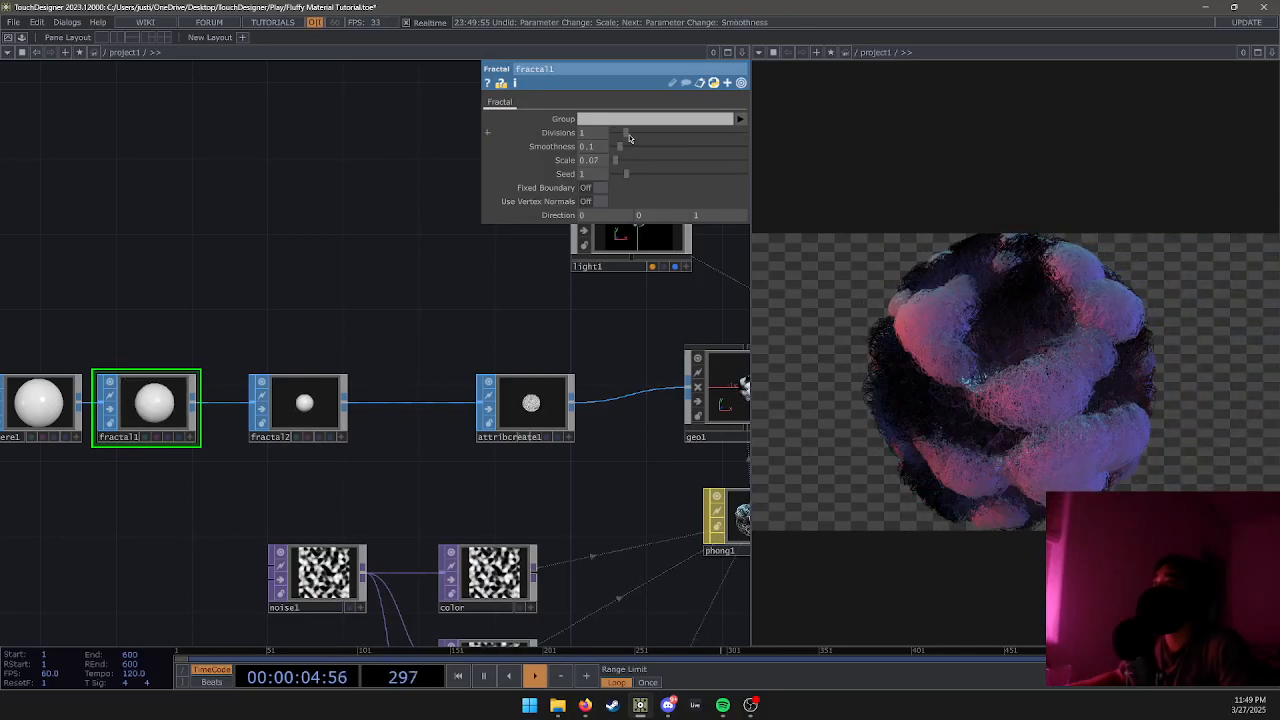
key("ctrl+z")
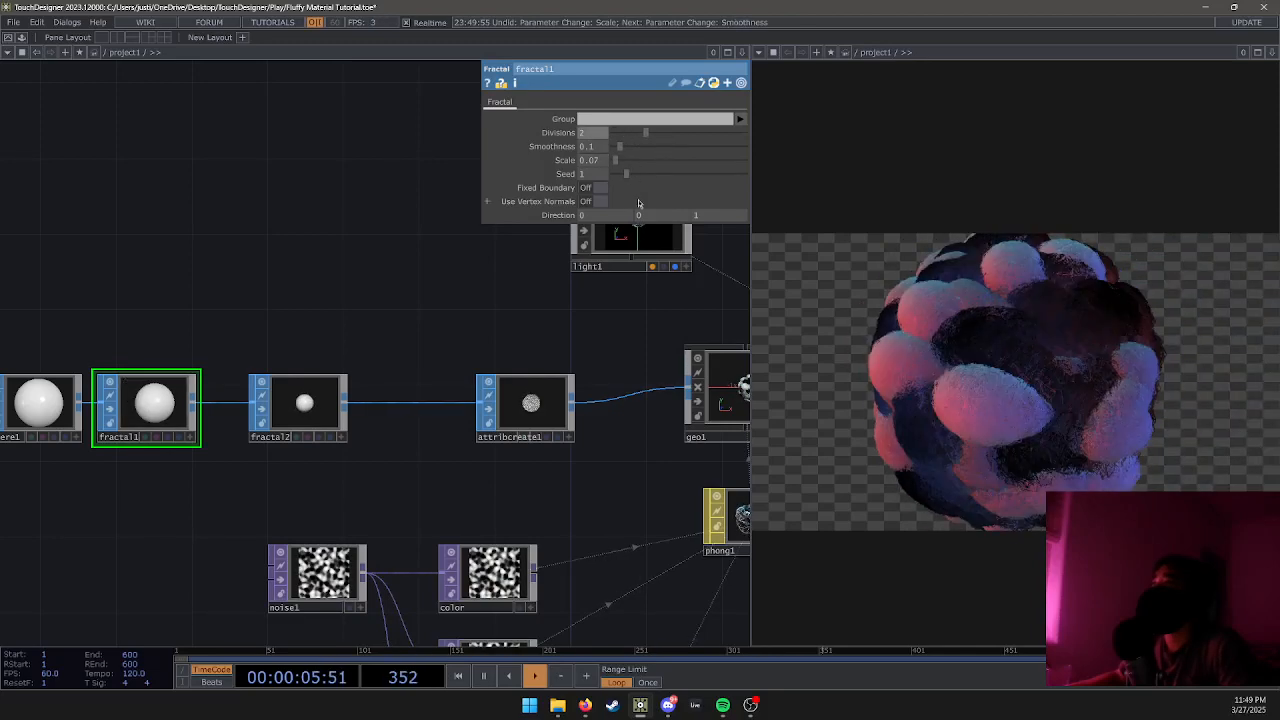
Reduce phong1's Displace Scale to about 0.083 and its Displace Midpoint to 0.
left_click_drag(555, 308, 389, 219)
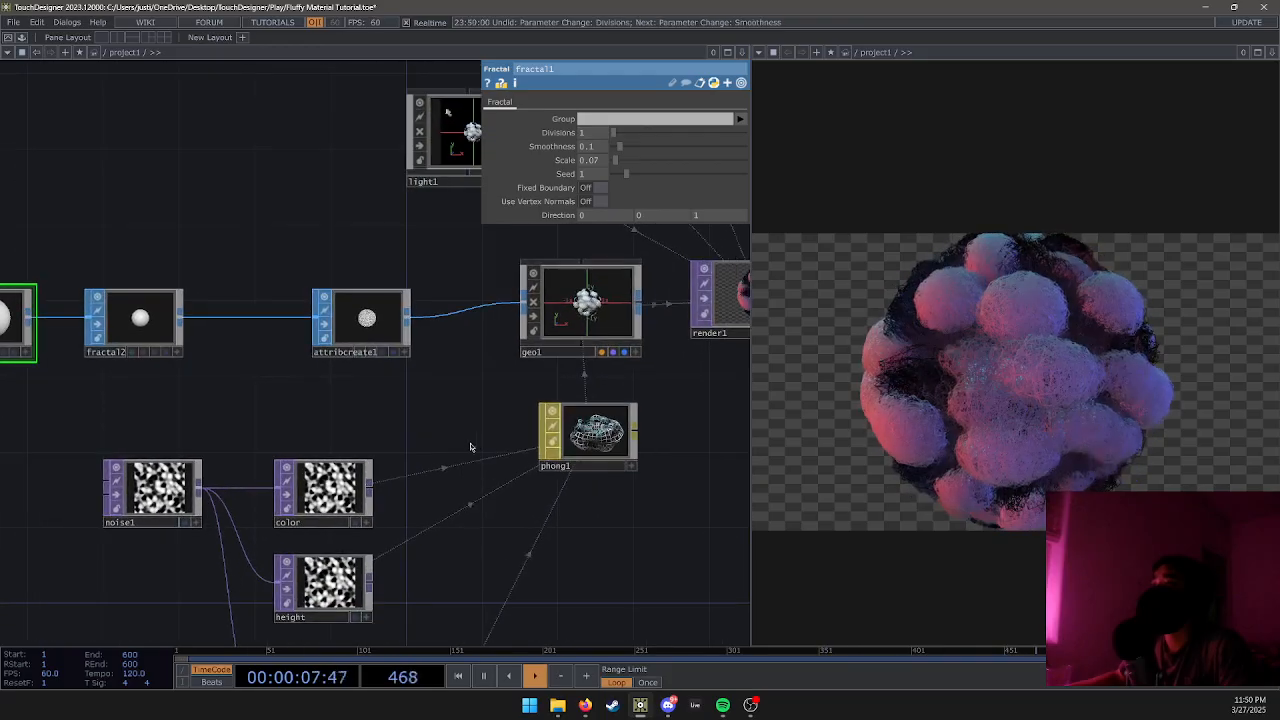
left_click_drag(611, 487, 530, 399)
left_click(515, 345)
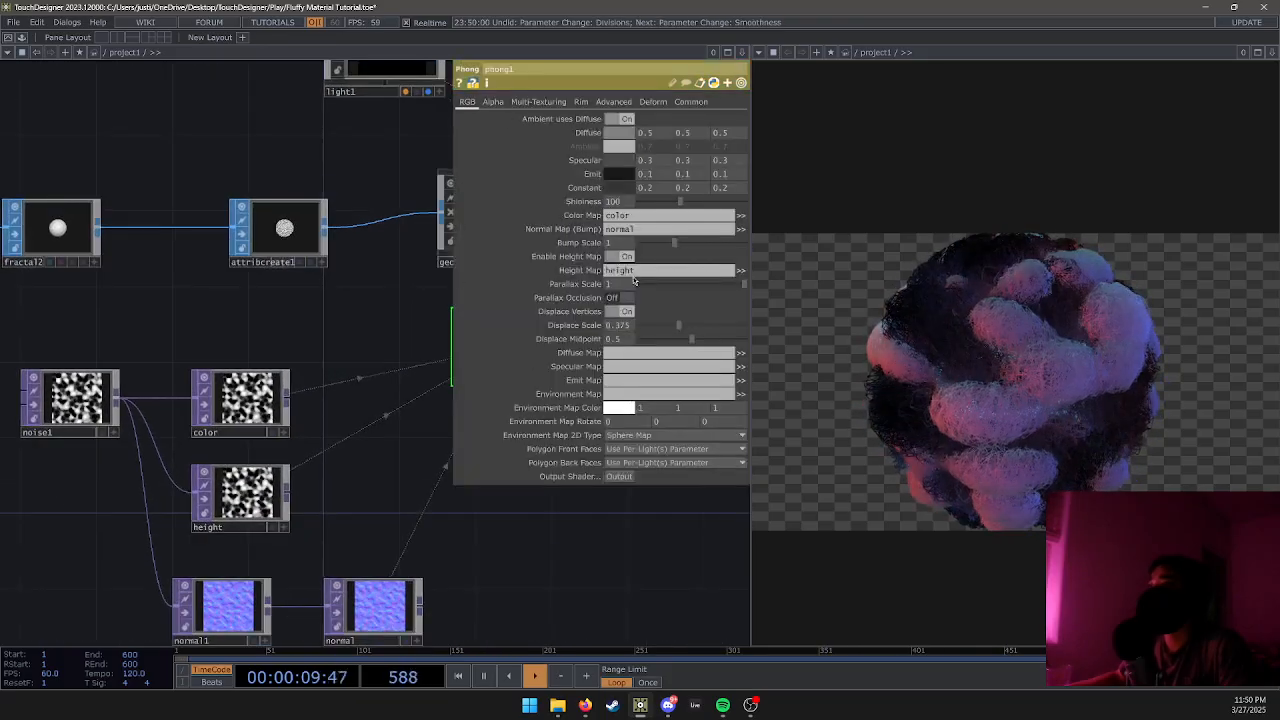
left_click_drag(676, 330, 640, 328)
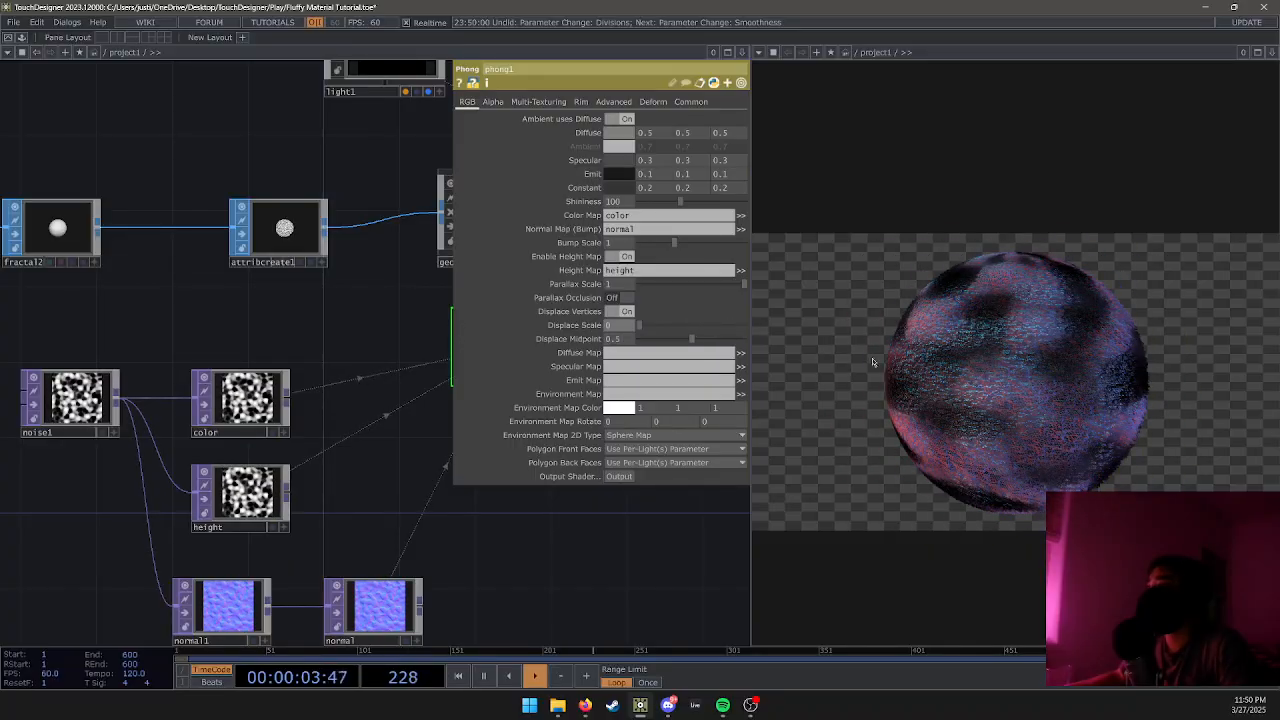
key("ctrl+z")
left_click_drag(680, 326, 638, 327)
left_click_drag(733, 349, 562, 340)
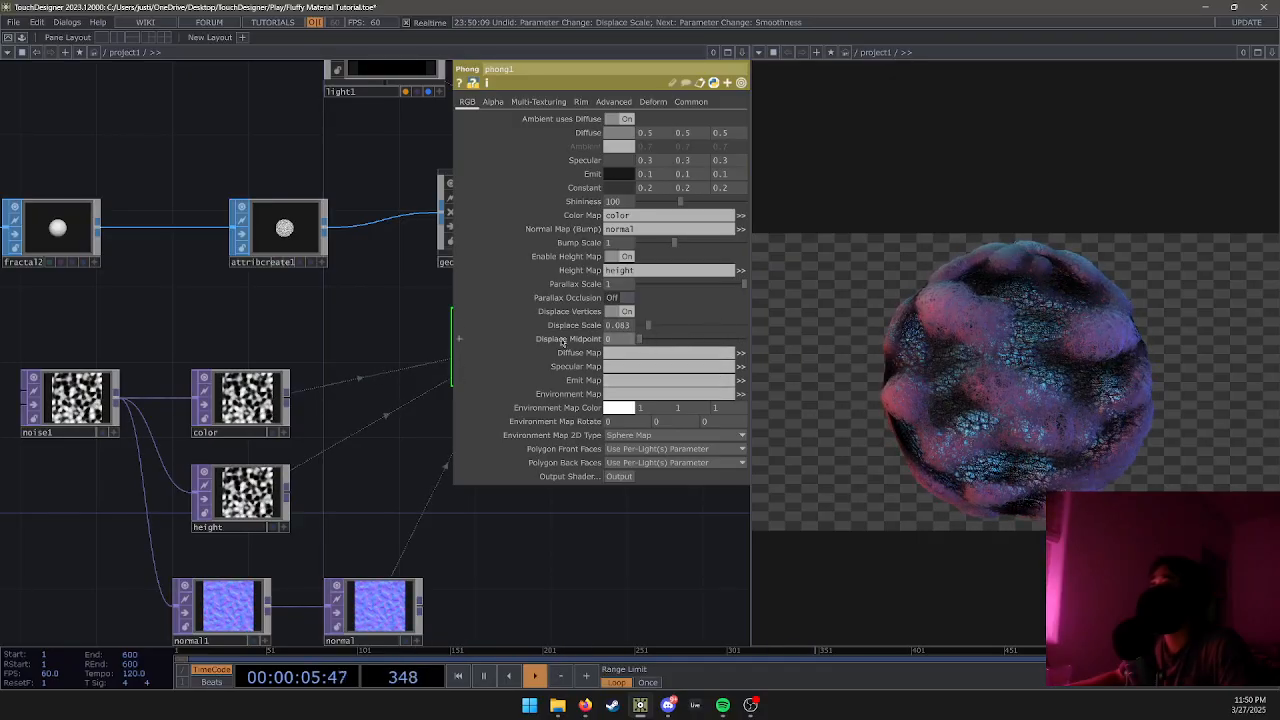
Try several Emit colors on phong1 and settle on a dark green with red about 0.182, green 0.5 and blue 0.
left_click(616, 174)
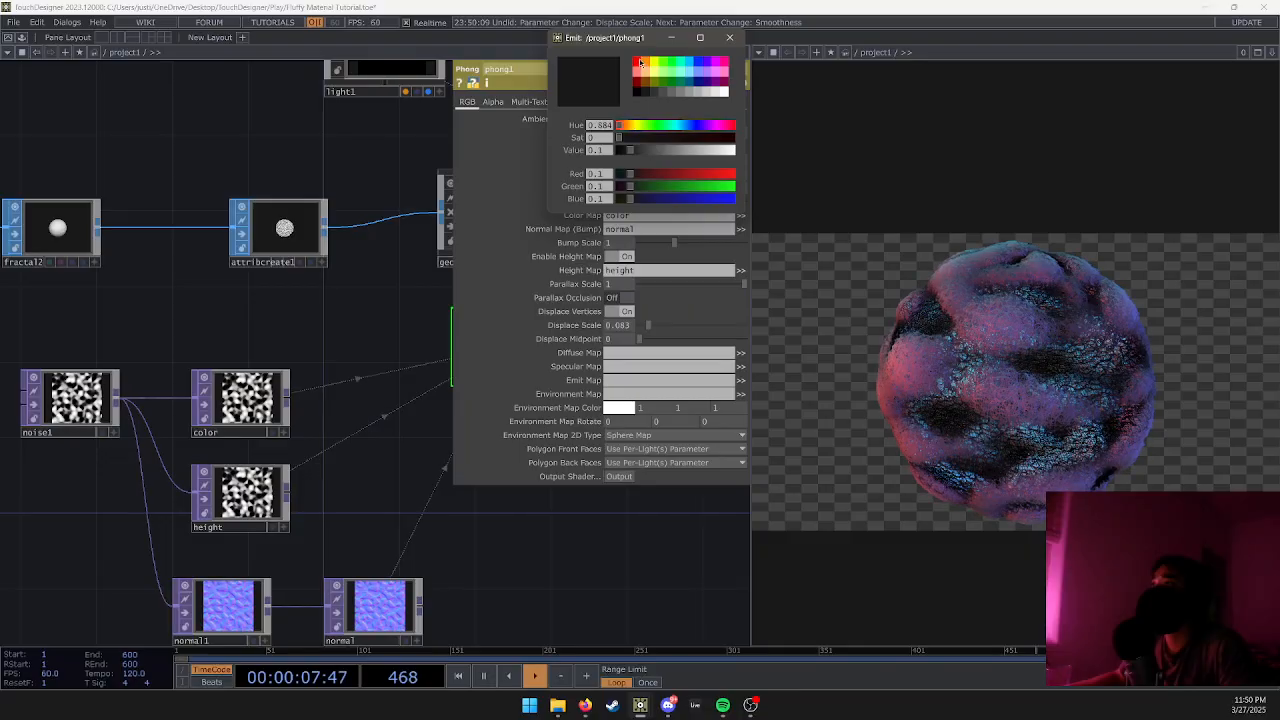
left_click(641, 63)
left_click(660, 80)
left_click(668, 93)
left_click(681, 82)
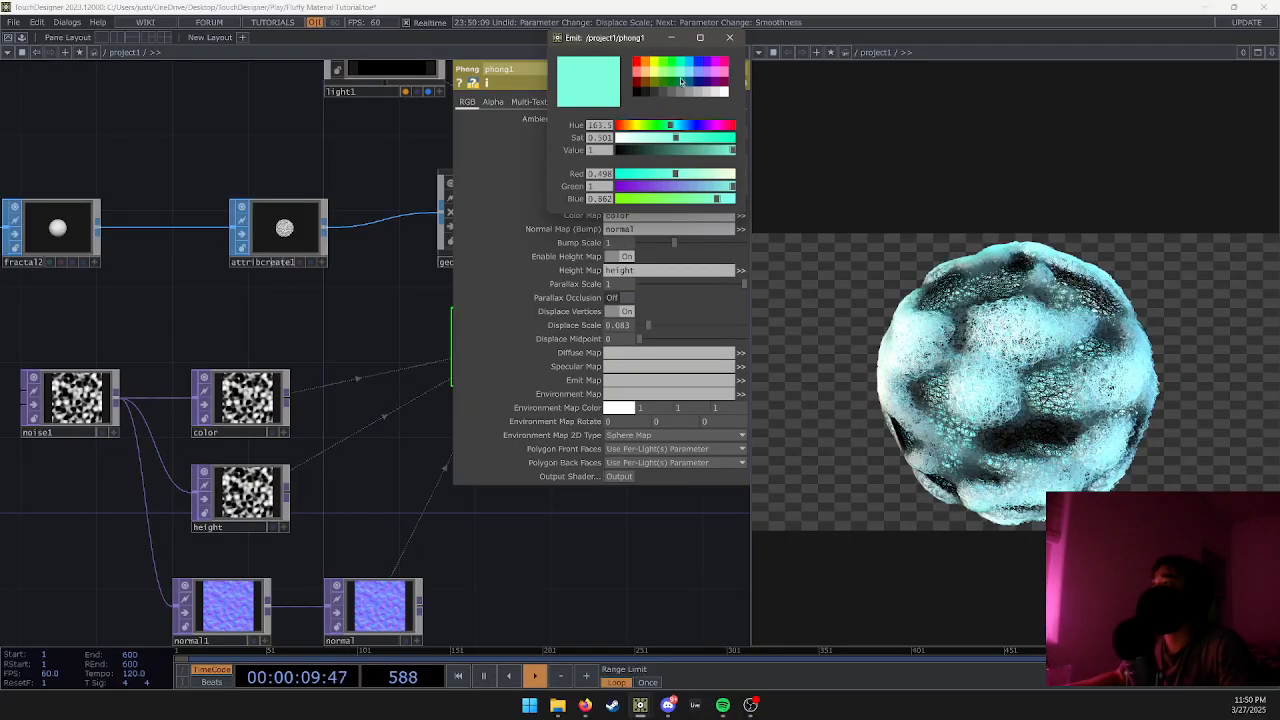
left_click(681, 92)
left_click(702, 91)
left_click(716, 76)
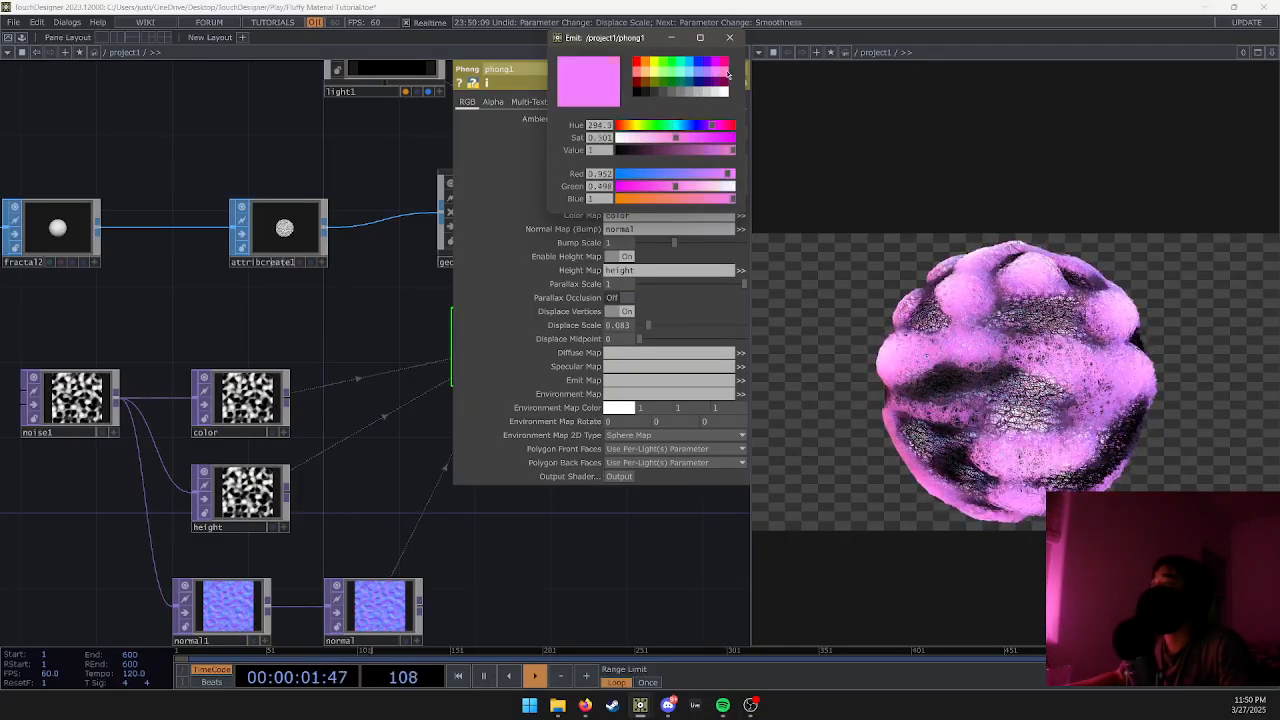
left_click(727, 87)
left_click(648, 93)
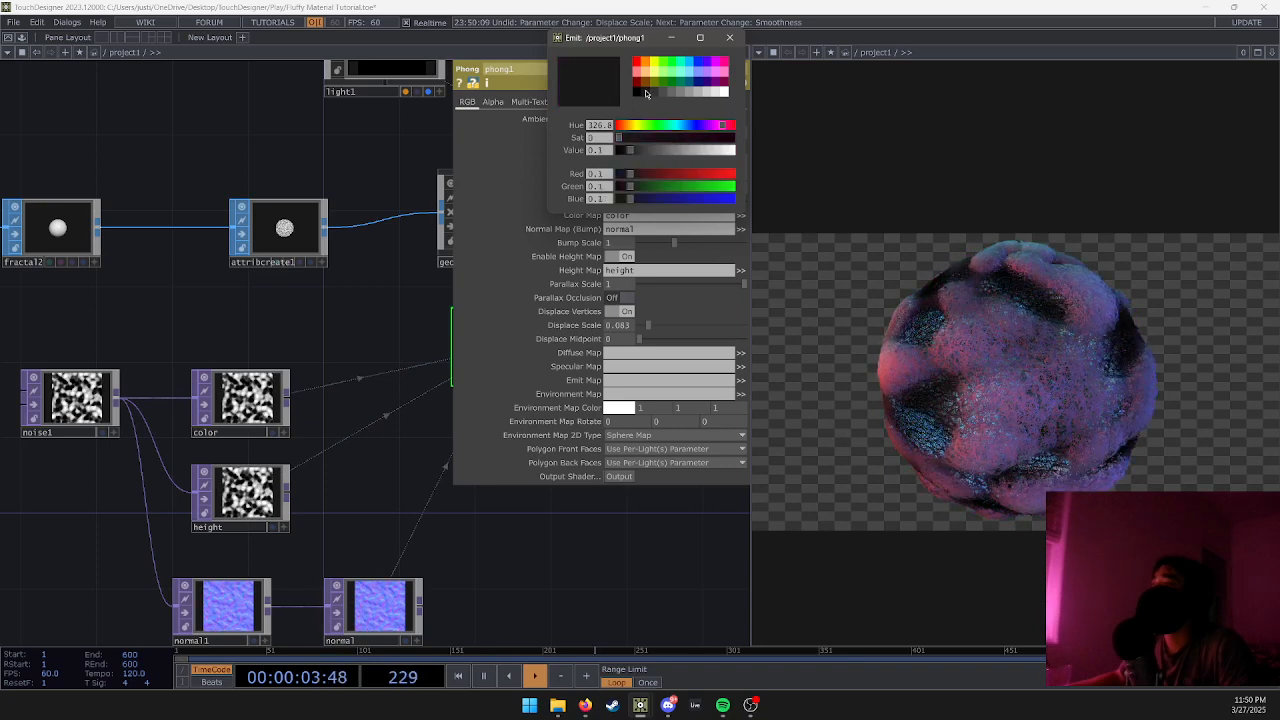
left_click(660, 85)
left_click(669, 82)
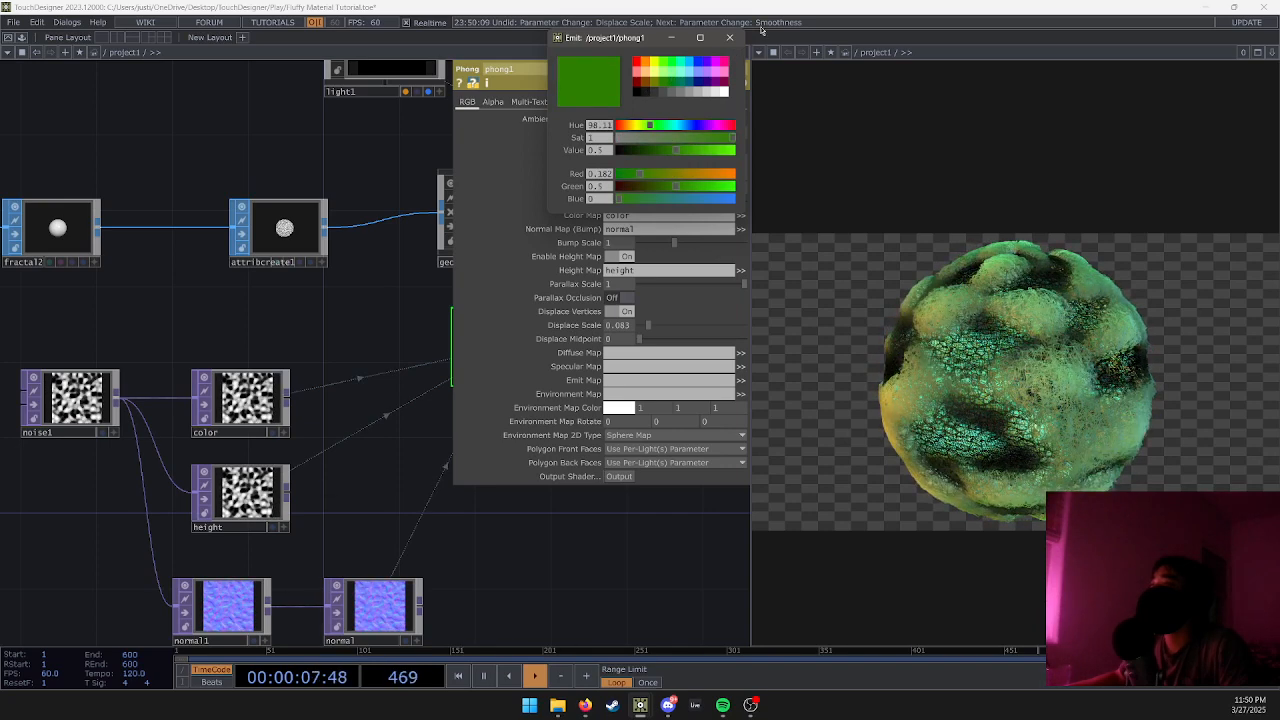
left_click(731, 38)
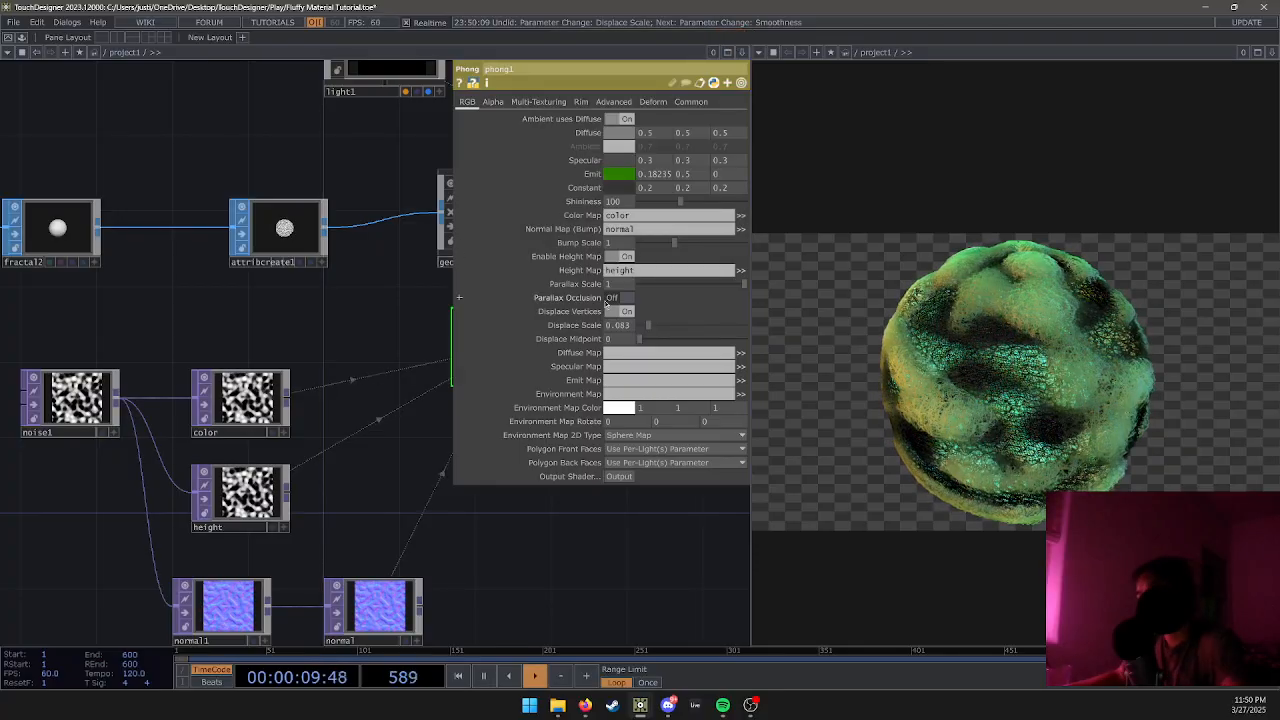
Insert a Level TOP into the wire between render1 and out1.
left_click_drag(563, 422, 410, 404)
left_click_drag(682, 293, 421, 430)
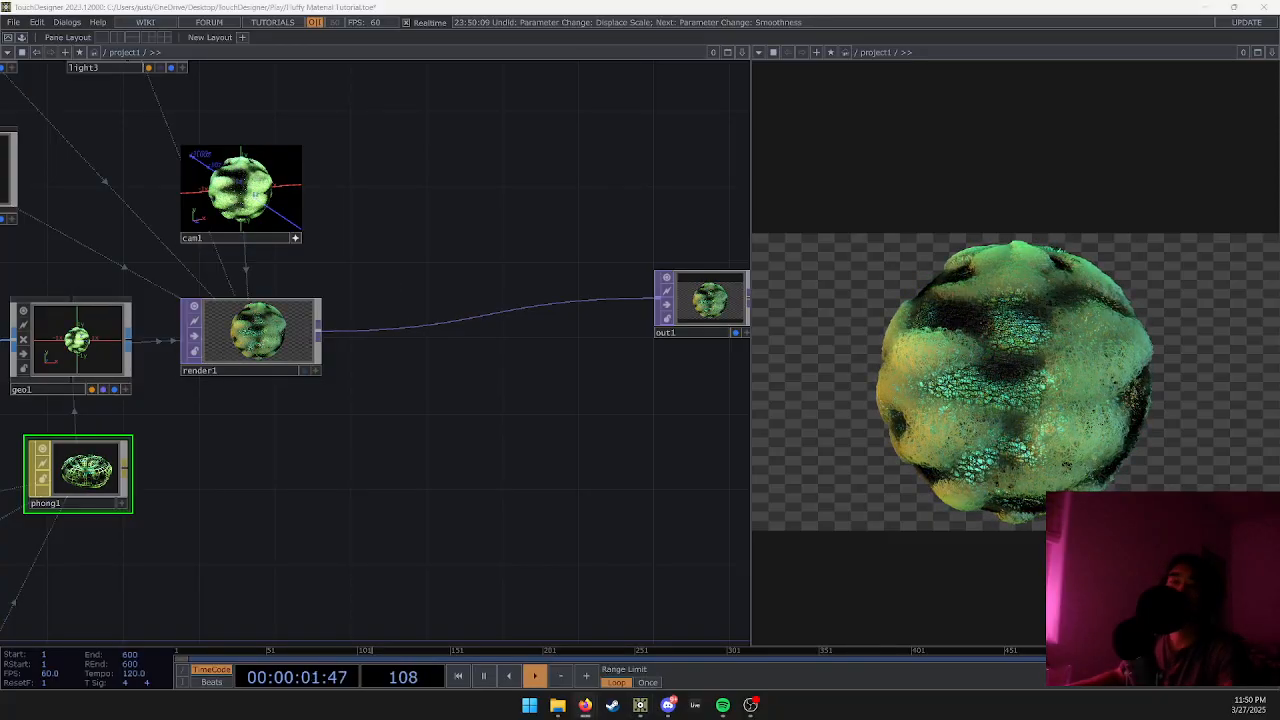
right_click(449, 318)
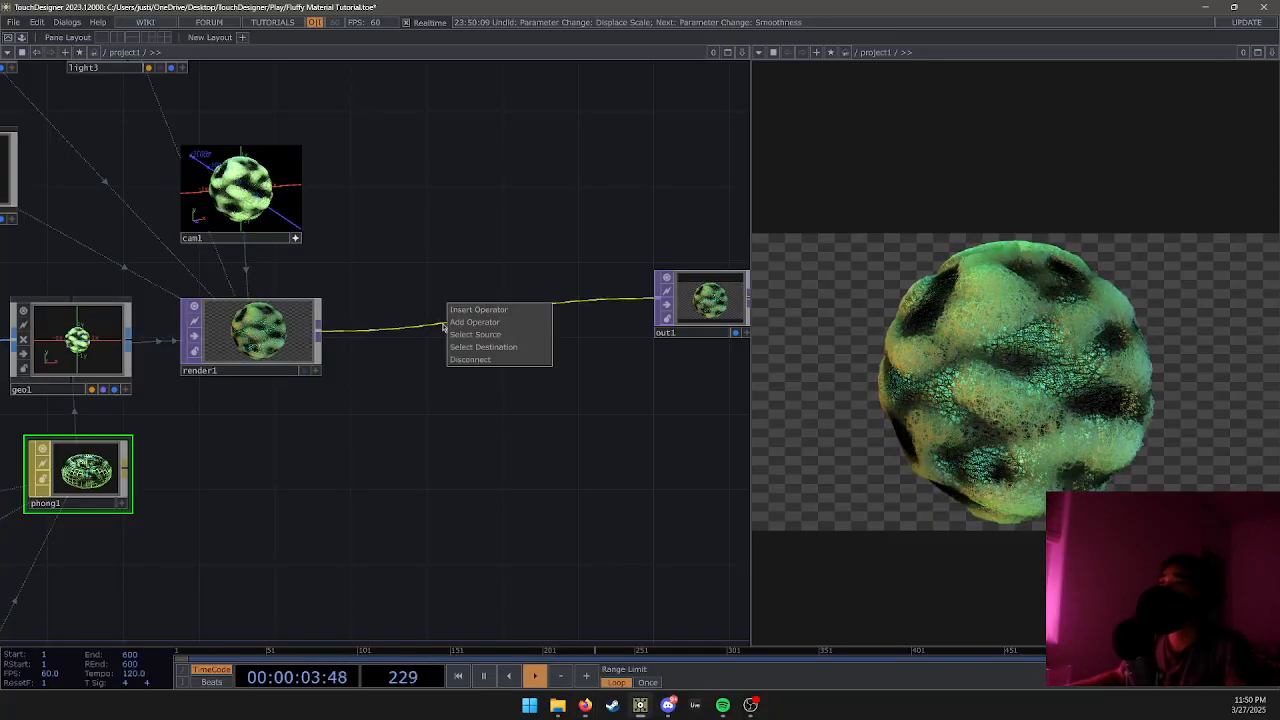
left_click(484, 311)
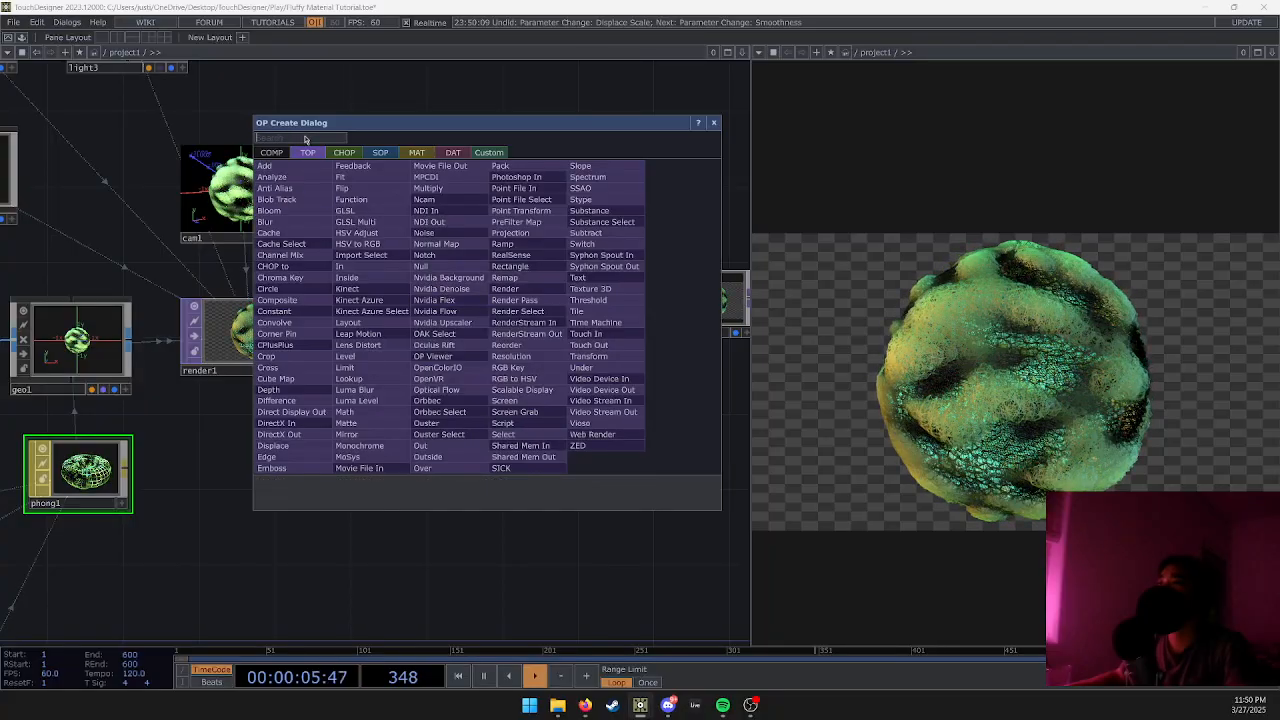
type("lev")
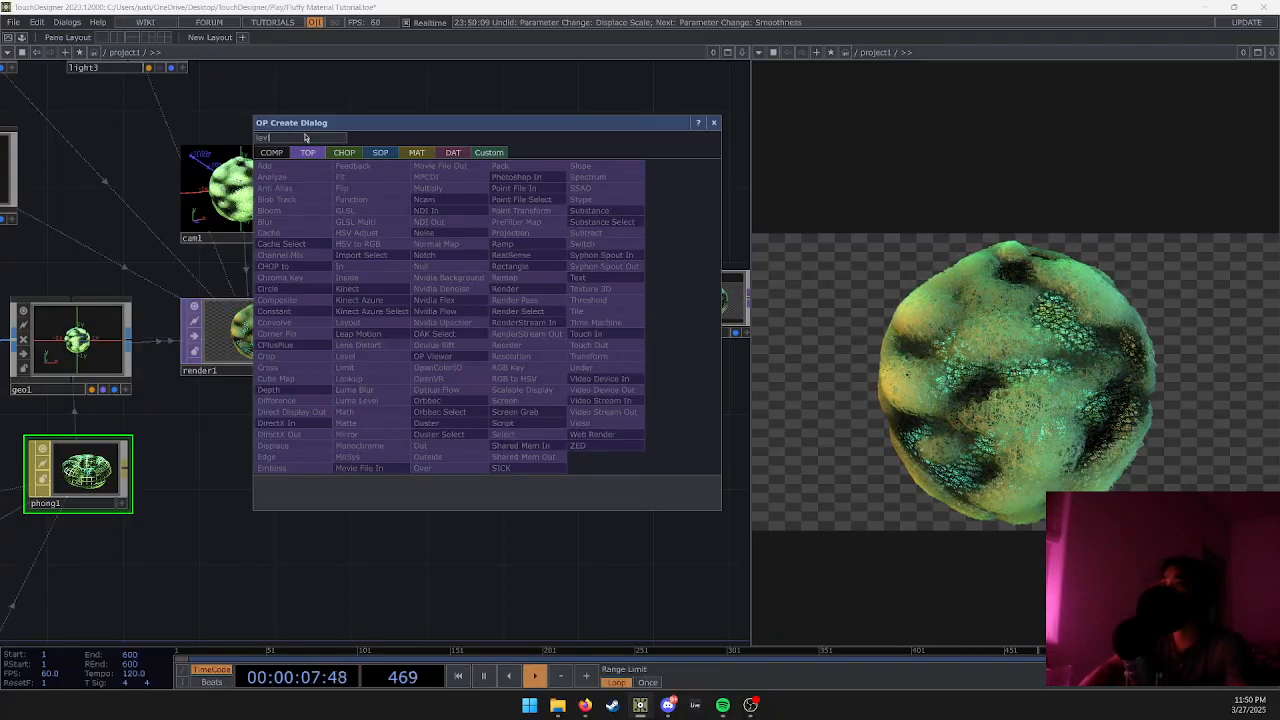
type("el")
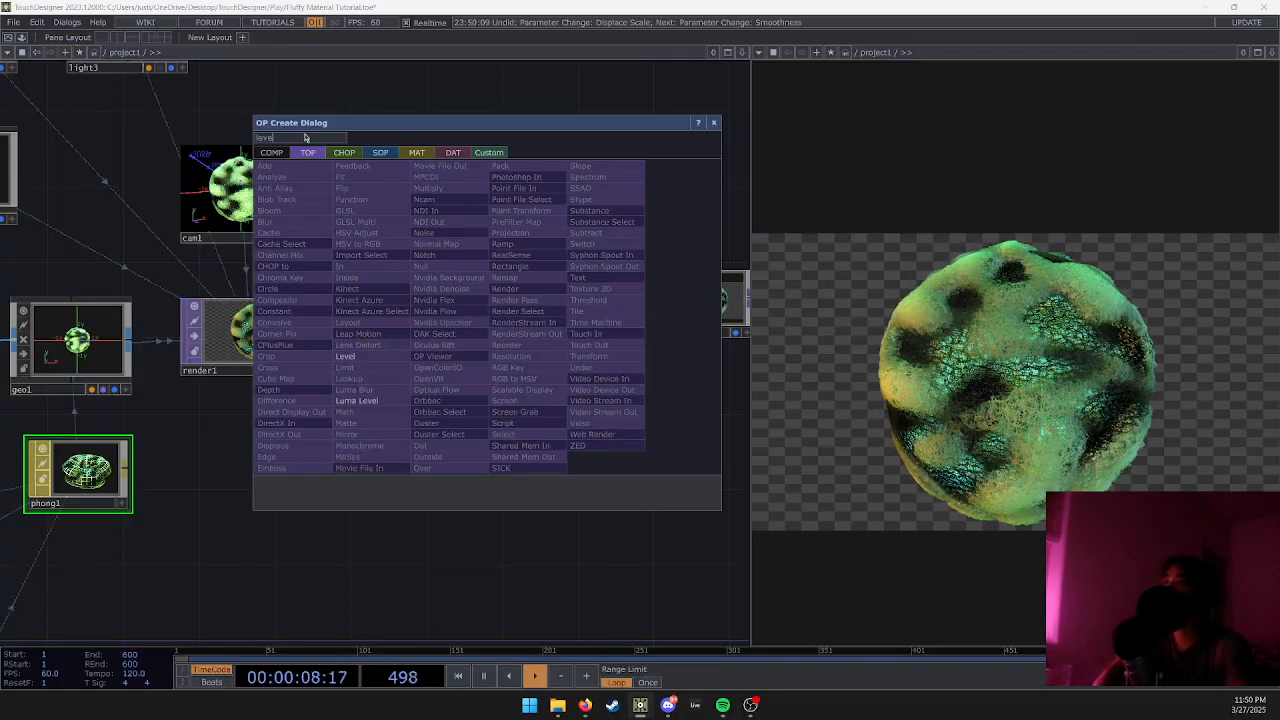
left_click(342, 357)
left_click(476, 322)
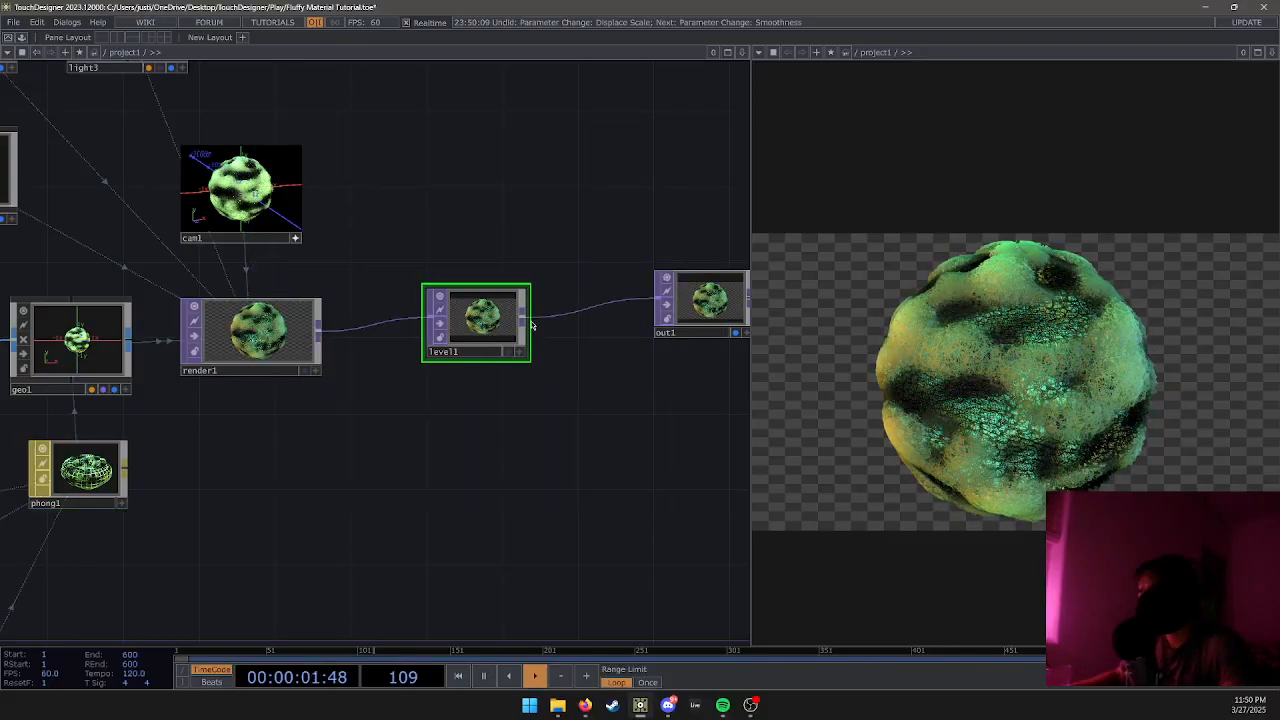
Try a brighter level1 and undo it, and set its Contrast to 1.83 and Gamma 1 to 0.81.
key("p")
left_click_drag(649, 160, 727, 162)
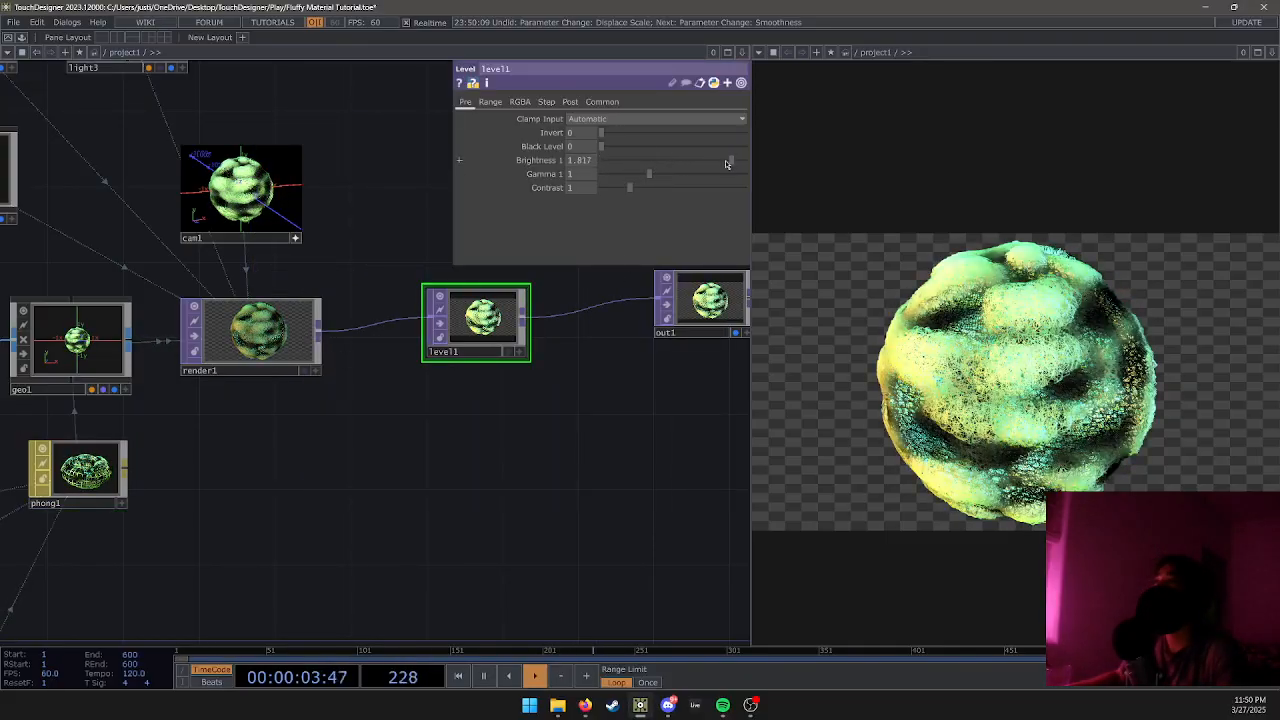
key("ctrl+z")
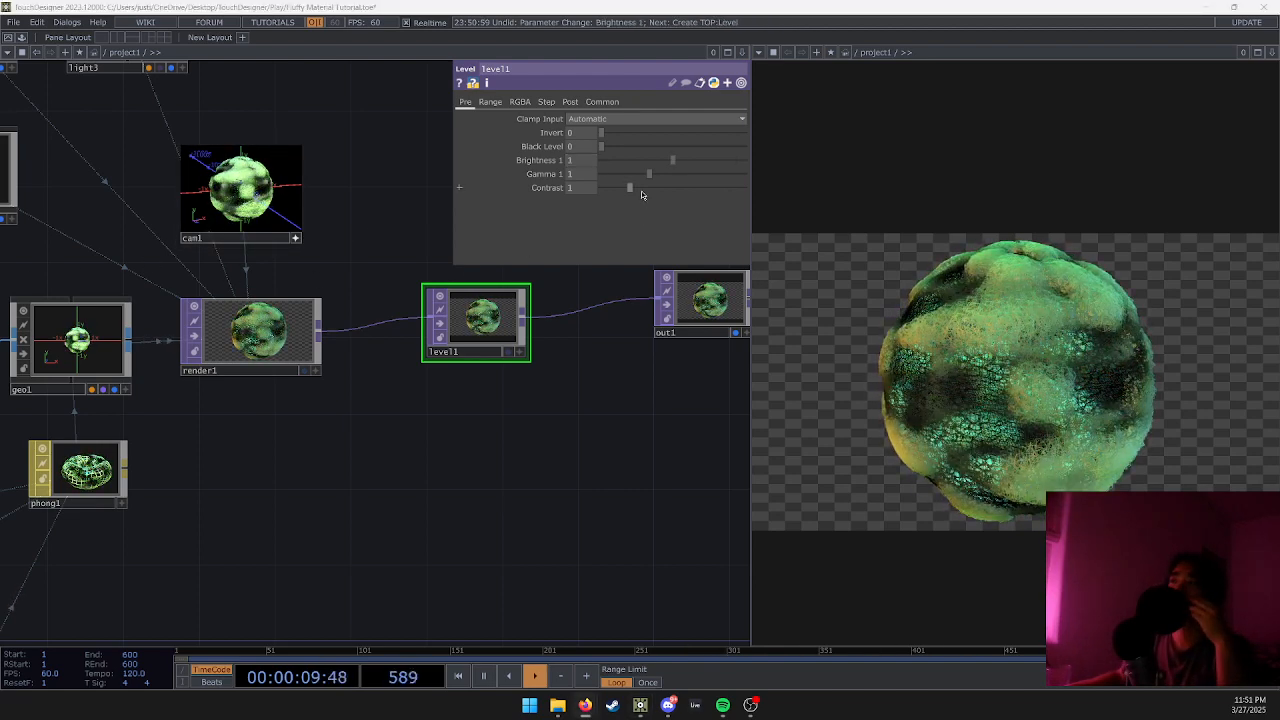
mouse_move(642, 192)
left_mouse_down()
mouse_move(678, 193)
mouse_move(661, 199)
left_mouse_up()
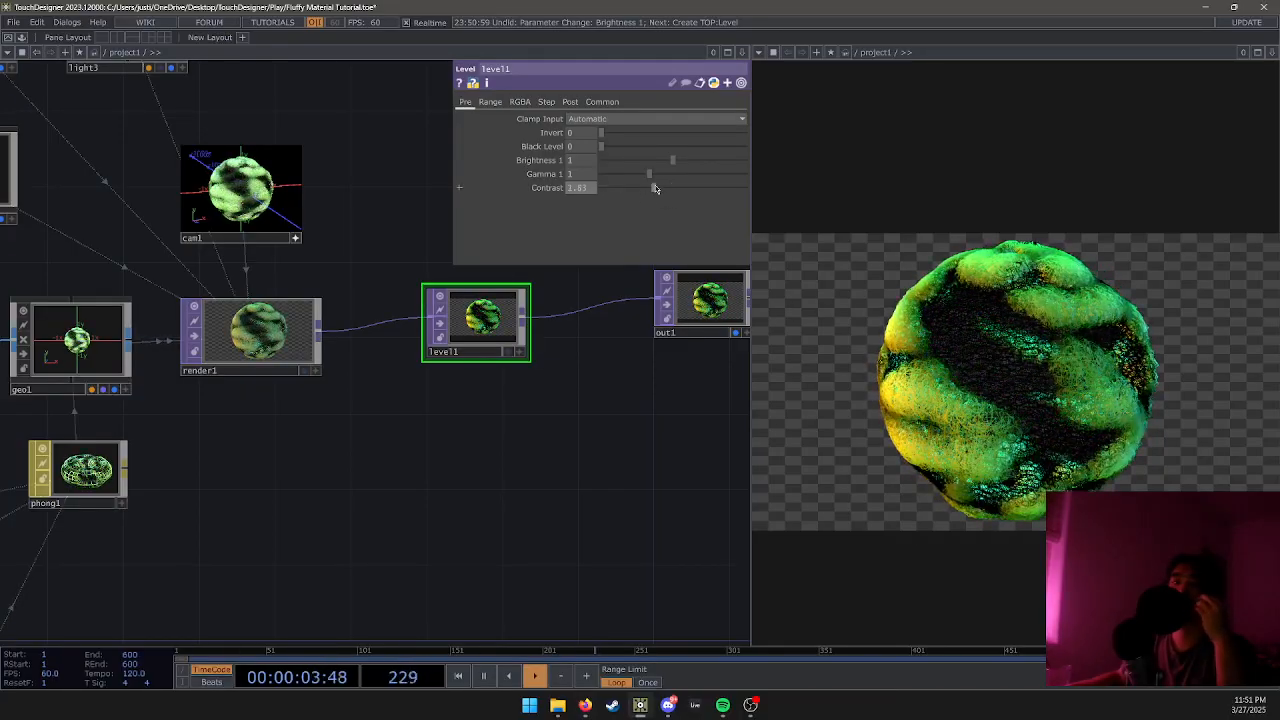
left_click_drag(649, 176, 641, 178)
key("alt+Tab")
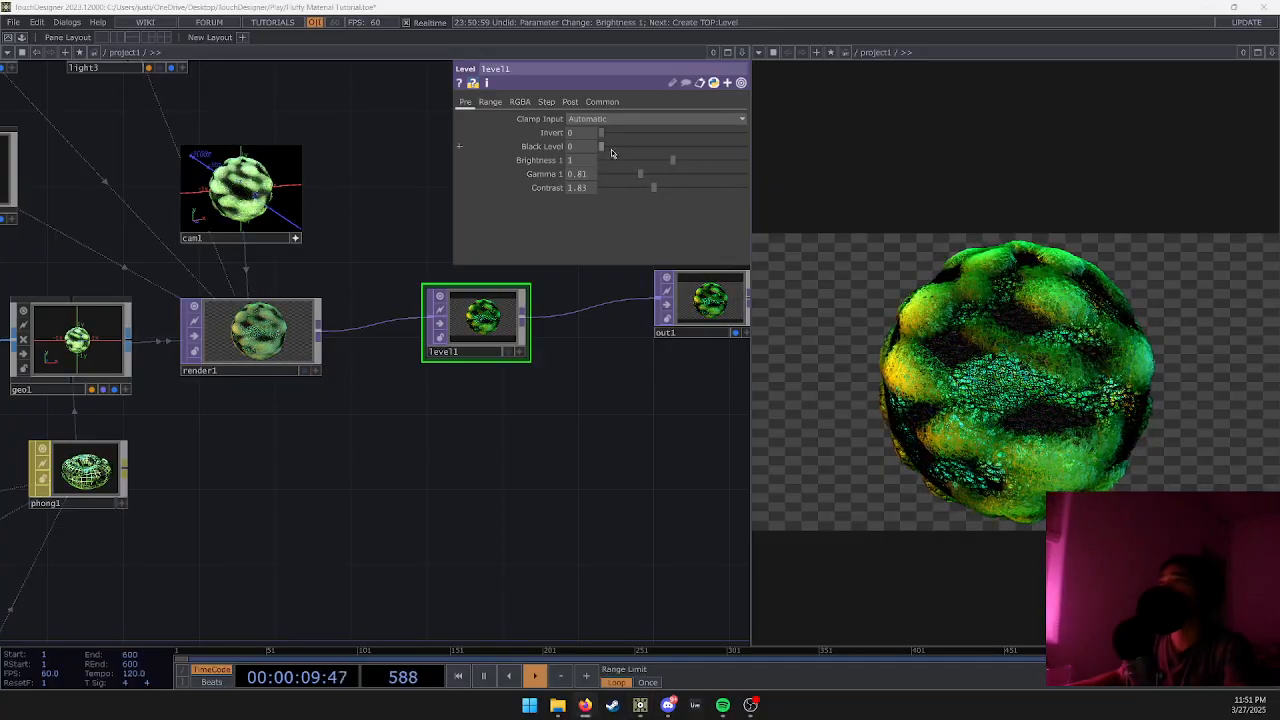
Try out level1's Black Level, return it to 0, and raise Invert to 1.
left_click_drag(612, 152, 676, 147)
left_click_drag(800, 147, 708, 132)
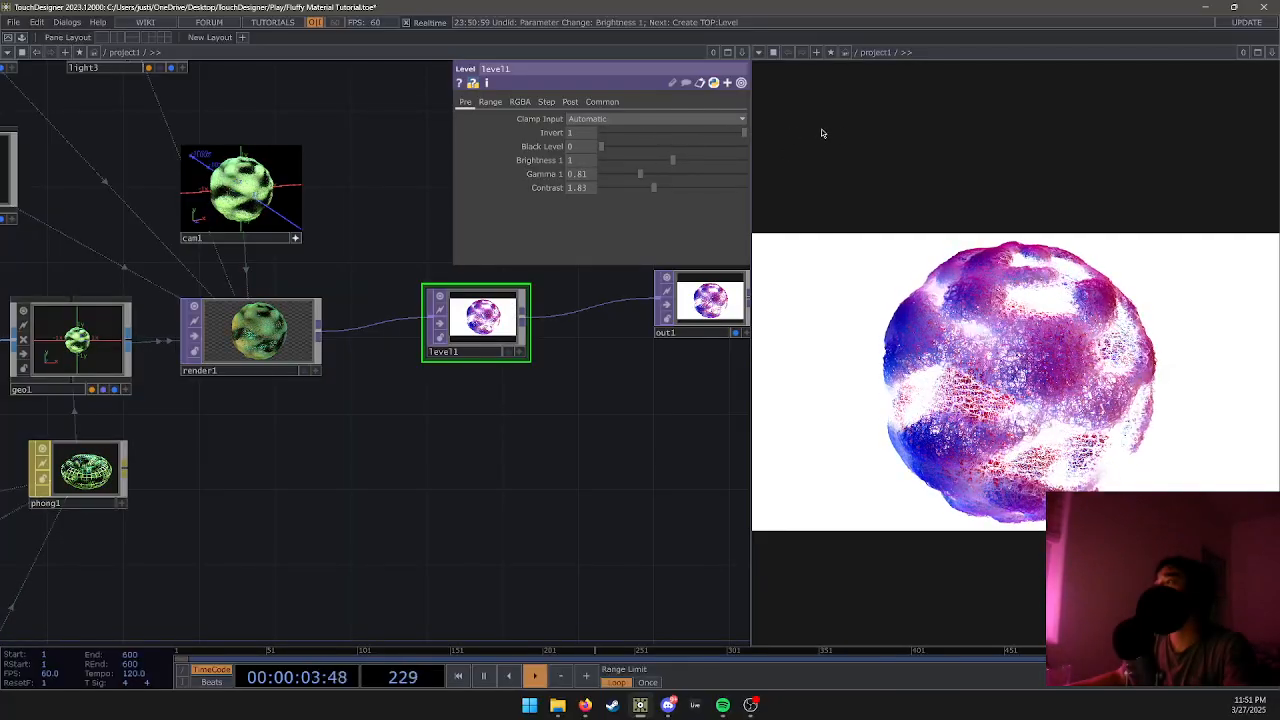
mouse_move(822, 133)
left_mouse_down()
mouse_move(657, 148)
mouse_move(800, 146)
mouse_move(782, 153)
left_mouse_up()
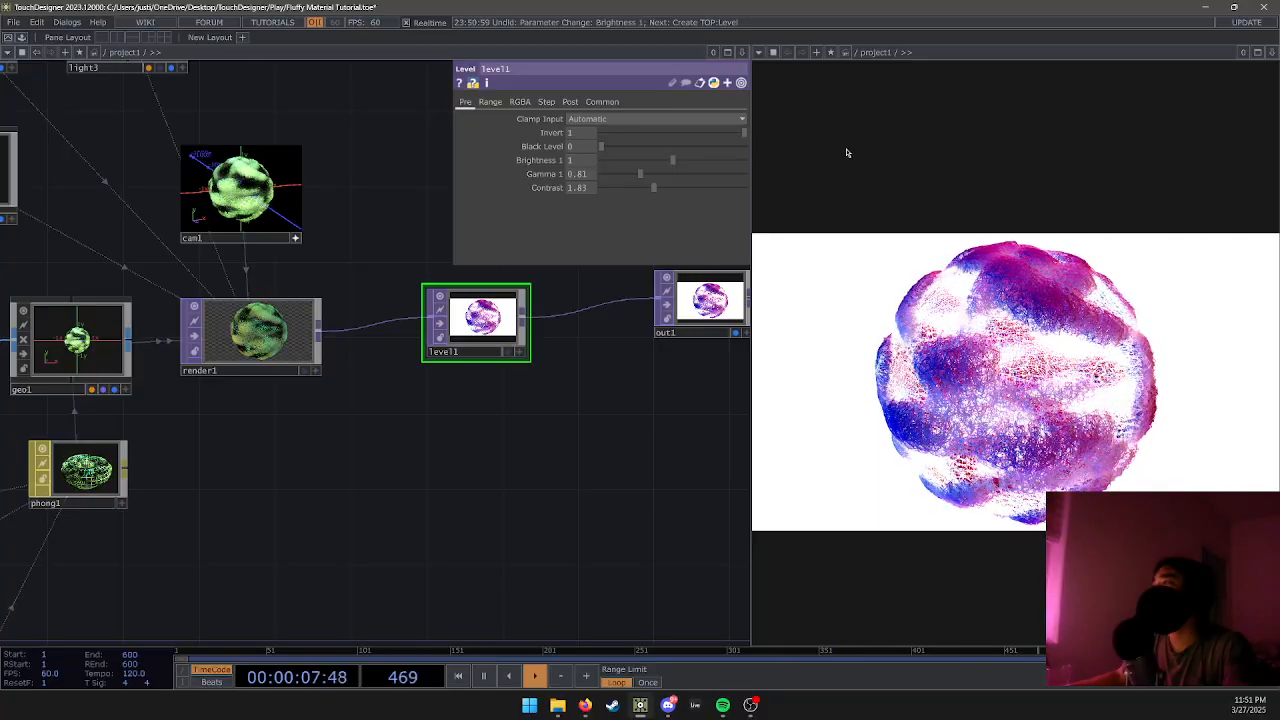
Raise level1's Contrast to 4.96 and lower Brightness 1 to 0.873.
mouse_move(667, 195)
left_mouse_down()
mouse_move(721, 161)
mouse_move(644, 171)
mouse_move(760, 174)
mouse_move(605, 193)
mouse_move(677, 196)
left_mouse_up()
key("ctrl+z")
mouse_move(776, 195)
left_mouse_down()
mouse_move(791, 195)
mouse_move(715, 197)
mouse_move(811, 196)
mouse_move(774, 211)
left_mouse_up()
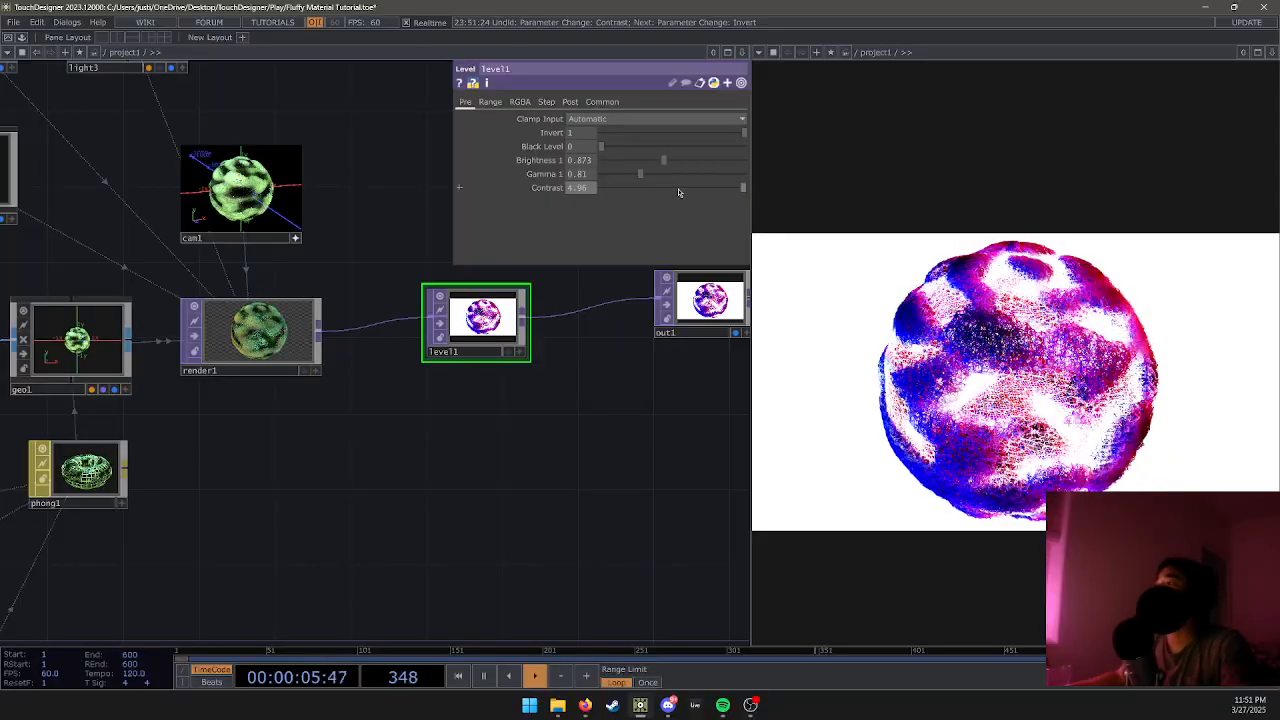
Try further Gamma 1 and Brightness 1 adjustments on level1 and undo both.
left_click_drag(649, 174, 727, 171)
key("ctrl+z")
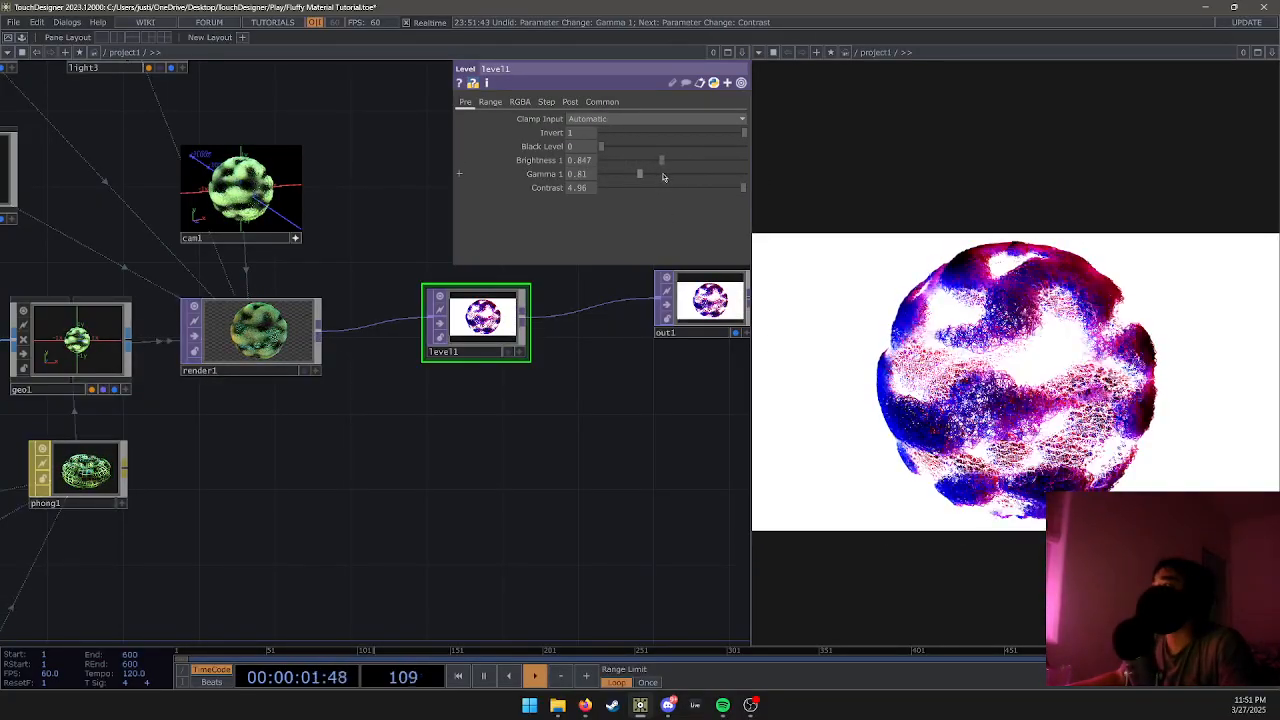
key("ctrl+z")
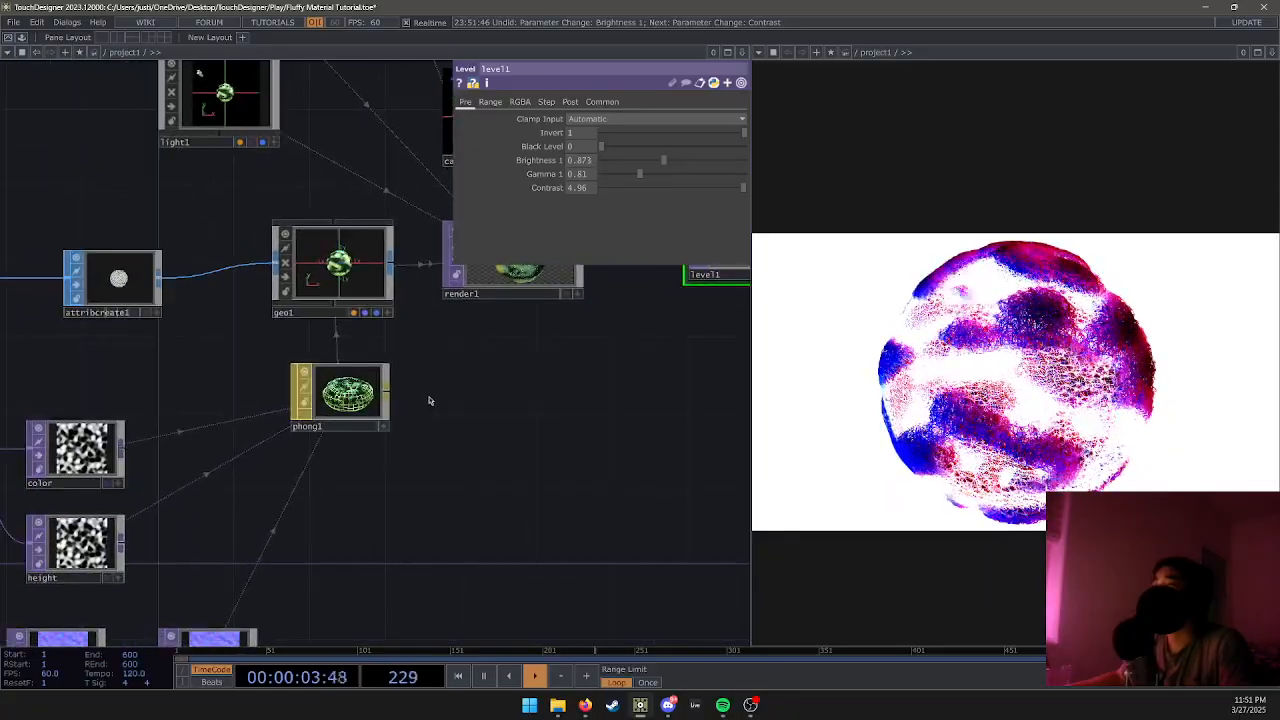
Try a larger Displace Scale on phong1, undo it, and reduce Parallax Scale to 0.
left_click(340, 398)
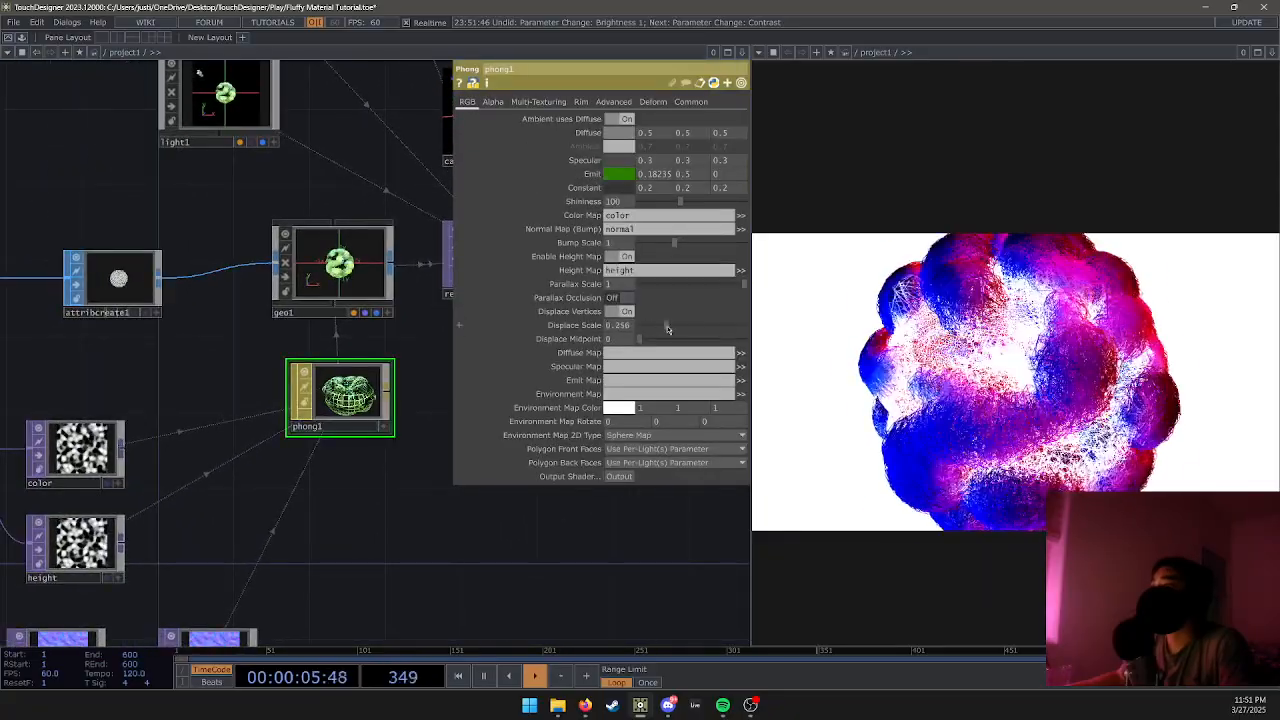
mouse_move(668, 330)
left_mouse_down()
mouse_move(634, 343)
mouse_move(648, 342)
left_mouse_up()
left_click_drag(658, 291, 639, 287)
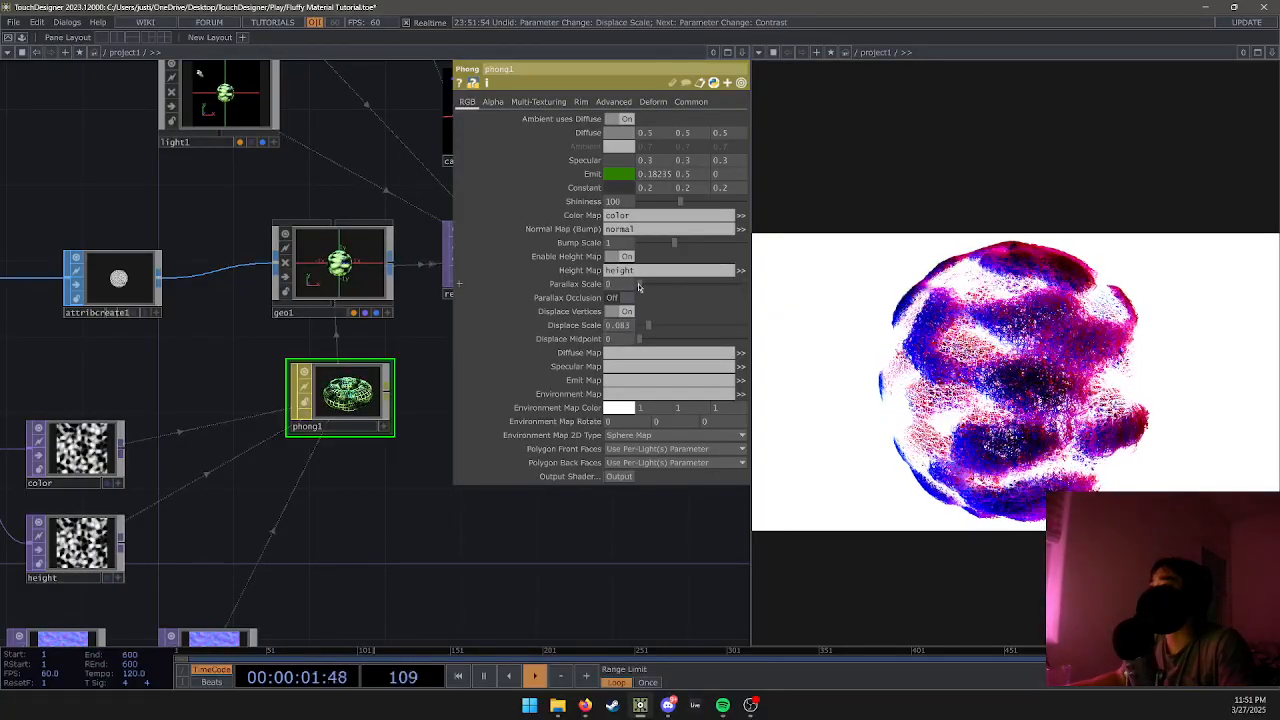
Undo the Parallax Scale change on phong1 and raise its Displace Midpoint to 0.589.
left_click_drag(641, 339, 719, 332)
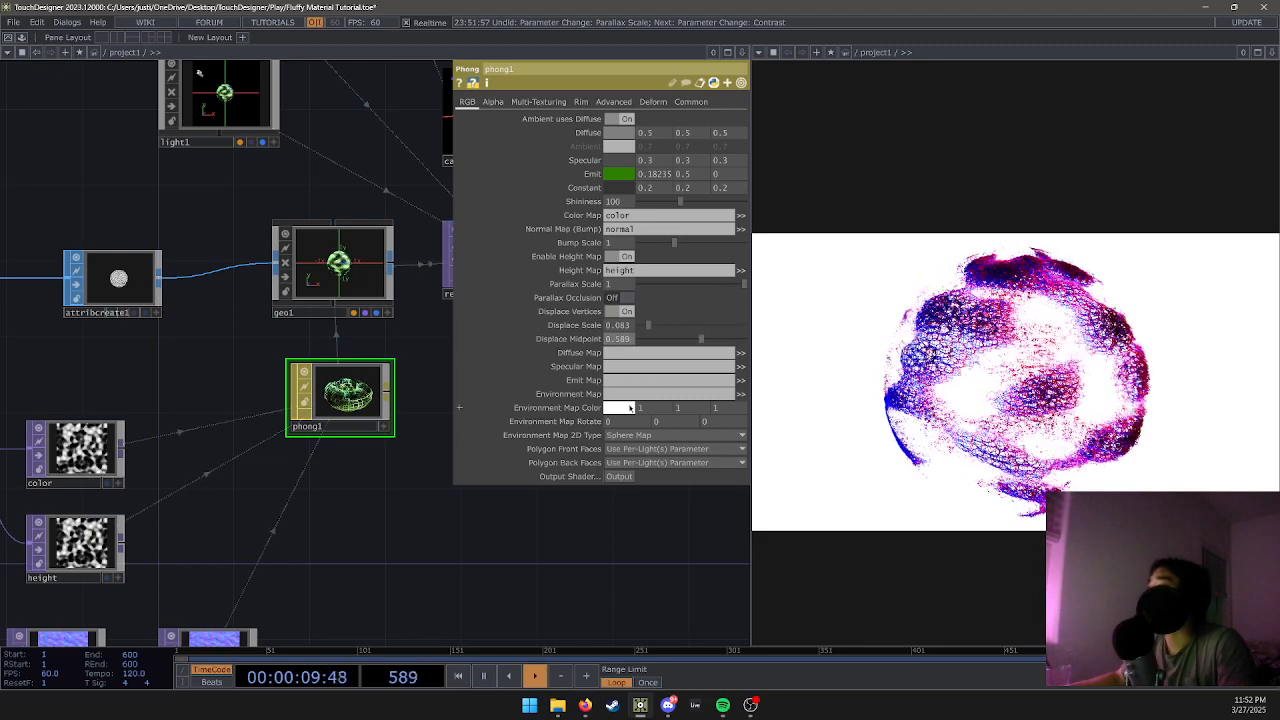
Look over the parameters of the normal, normal1 and height nodes.
left_click_drag(472, 516, 591, 393)
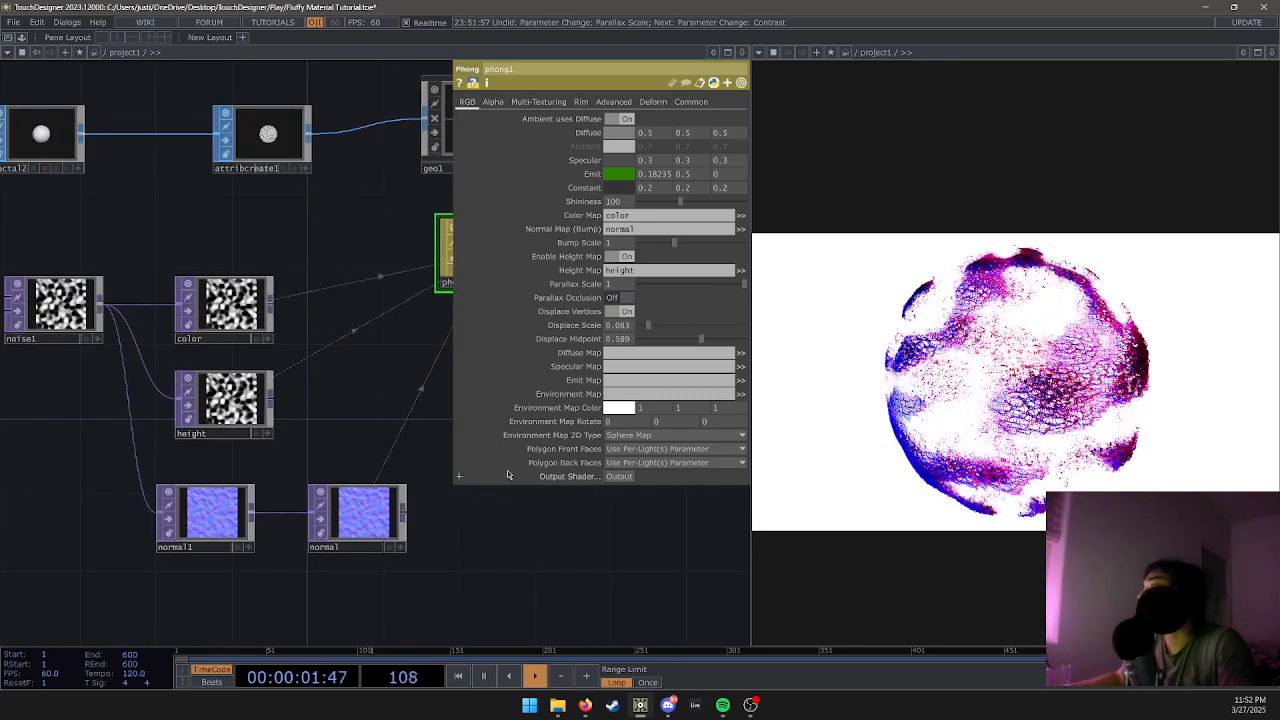
left_click(354, 510)
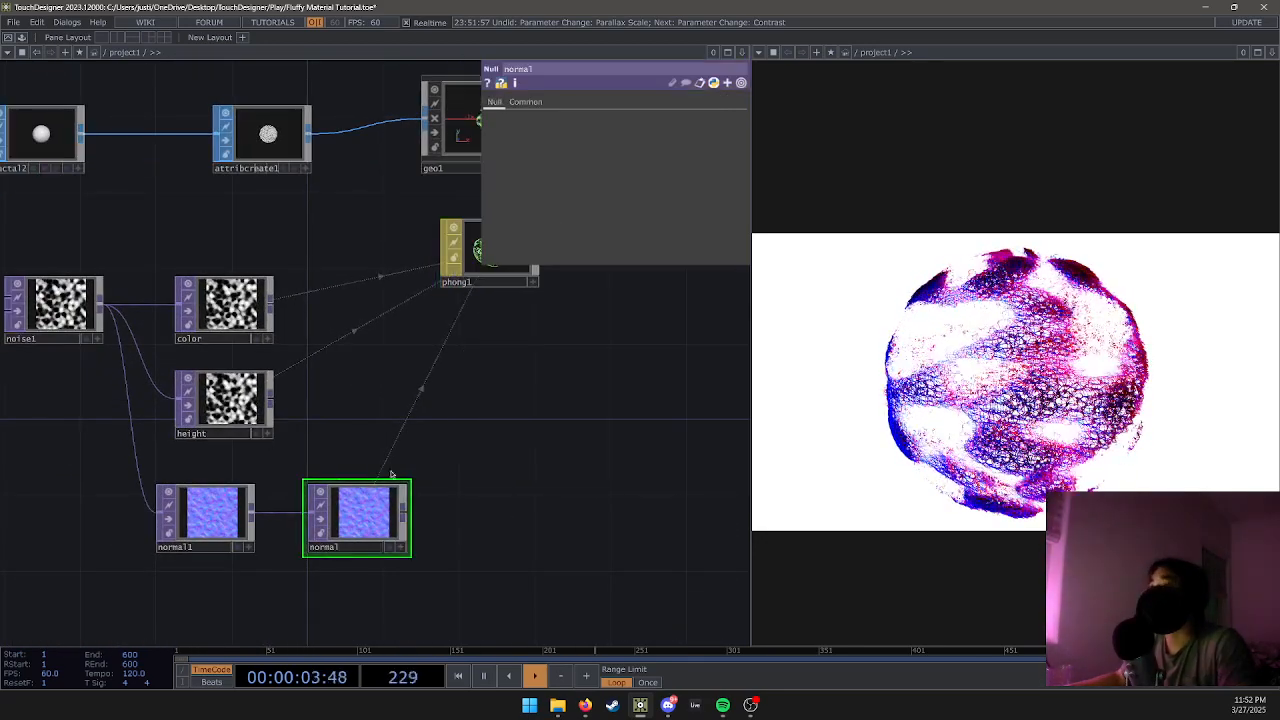
left_click(228, 500)
left_click(260, 405)
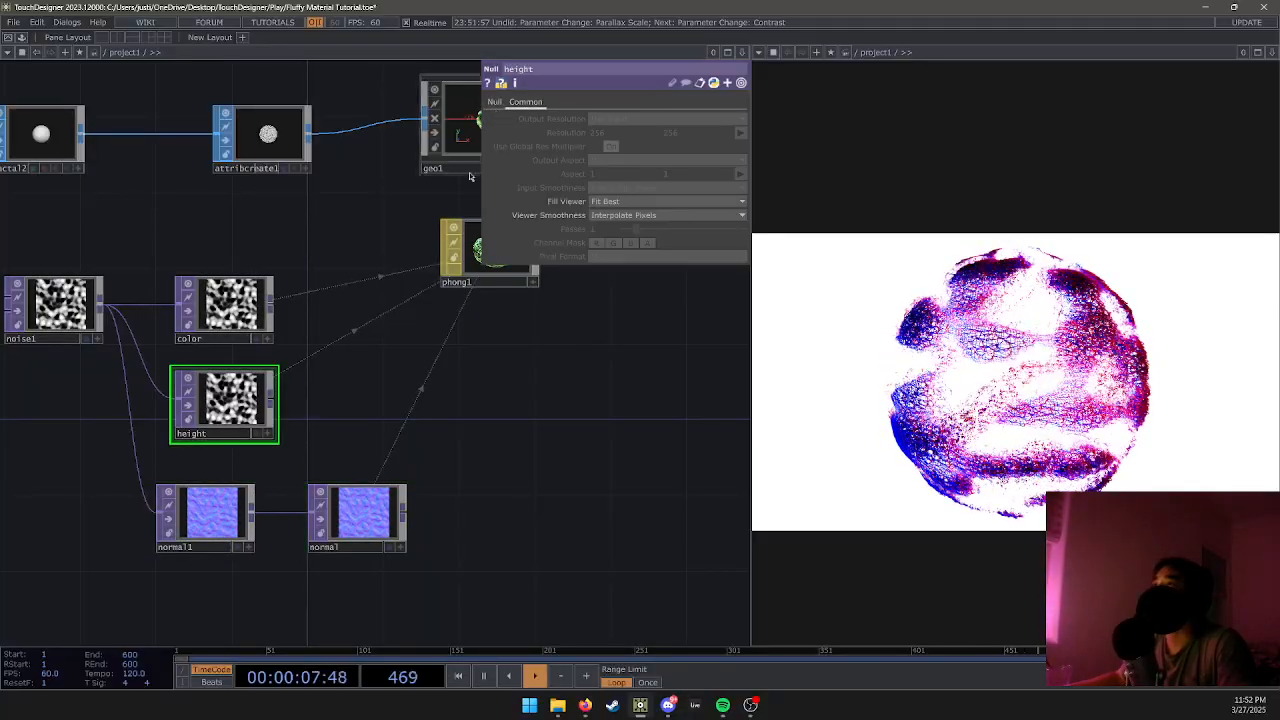
left_click_drag(397, 360, 349, 358)
left_click(425, 250)
left_click_drag(228, 388, 290, 386)
Try other Exponent, Amplitude and Offset values on noise1 and undo each change.
left_click(72, 303)
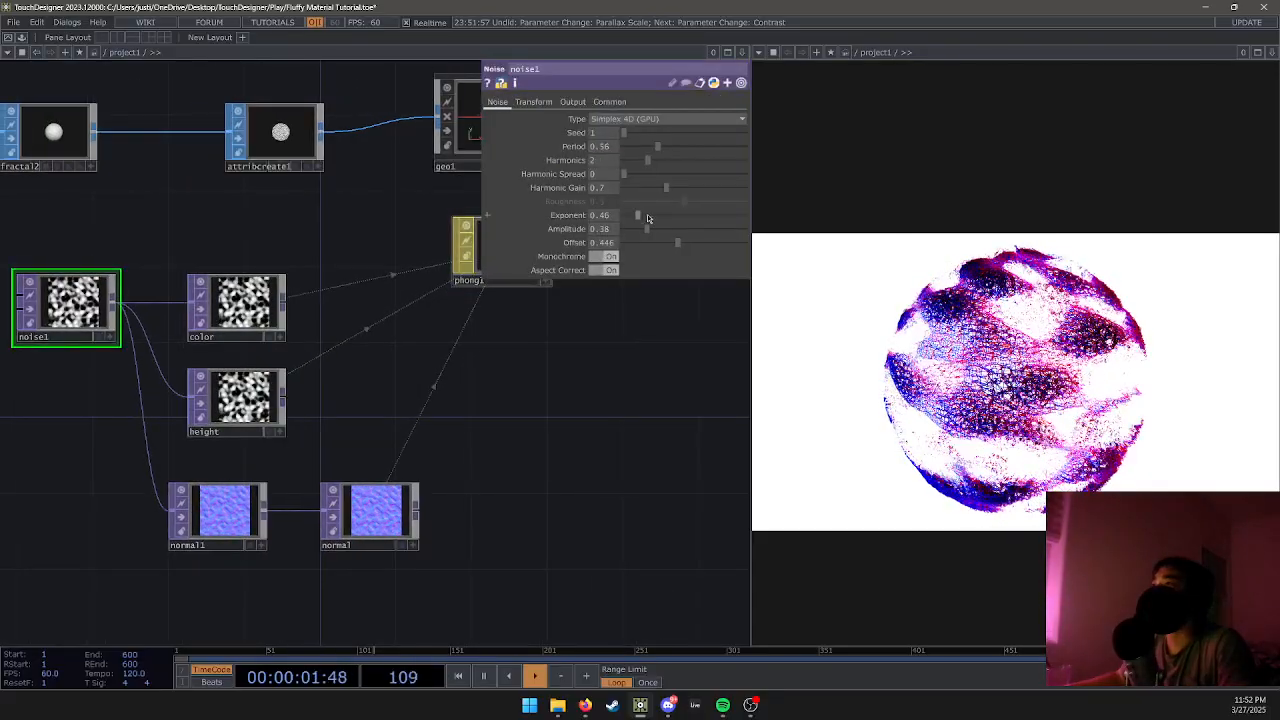
left_click_drag(642, 222, 709, 233)
key("ctrl+z")
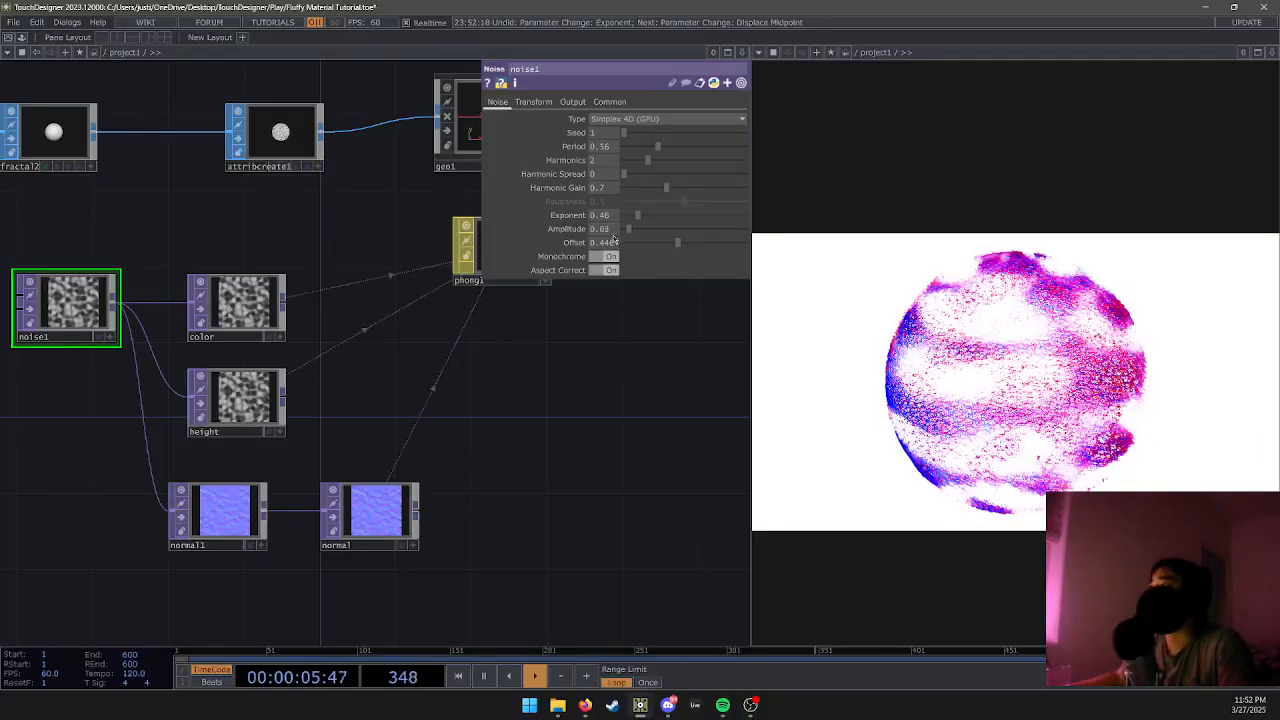
left_click_drag(614, 239, 698, 250)
key("ctrl+z")
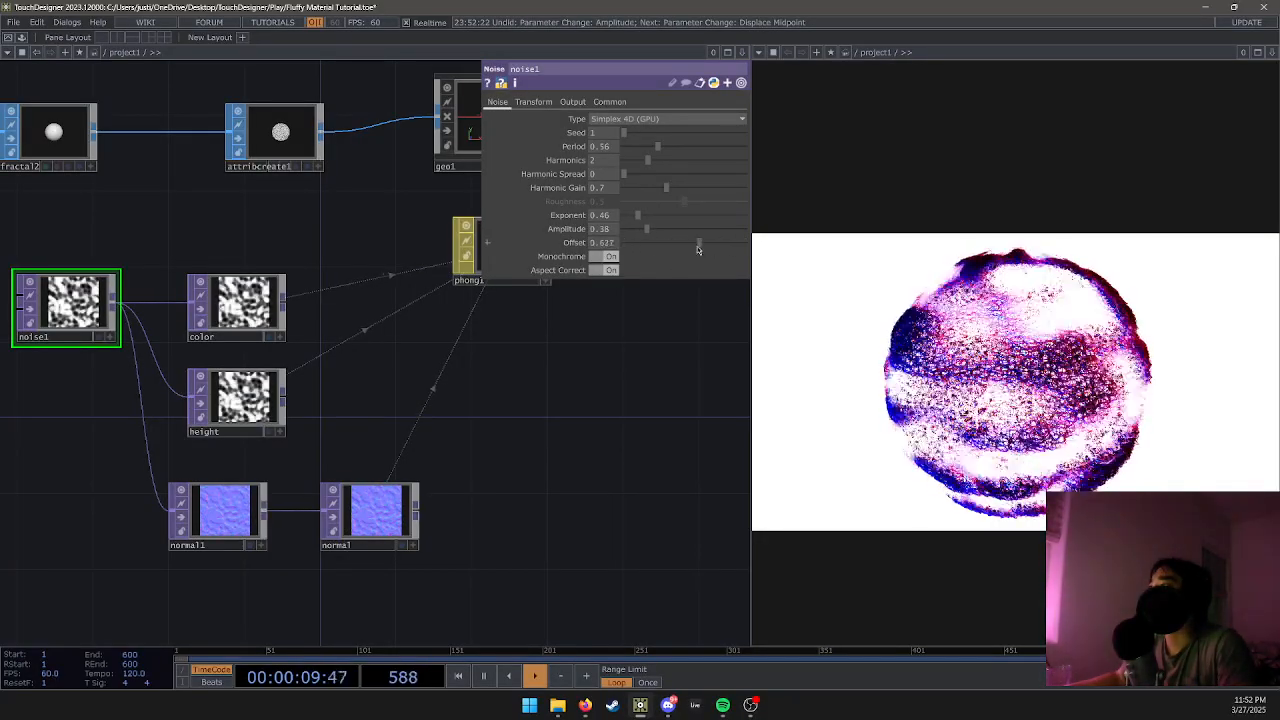
key("ctrl+z")
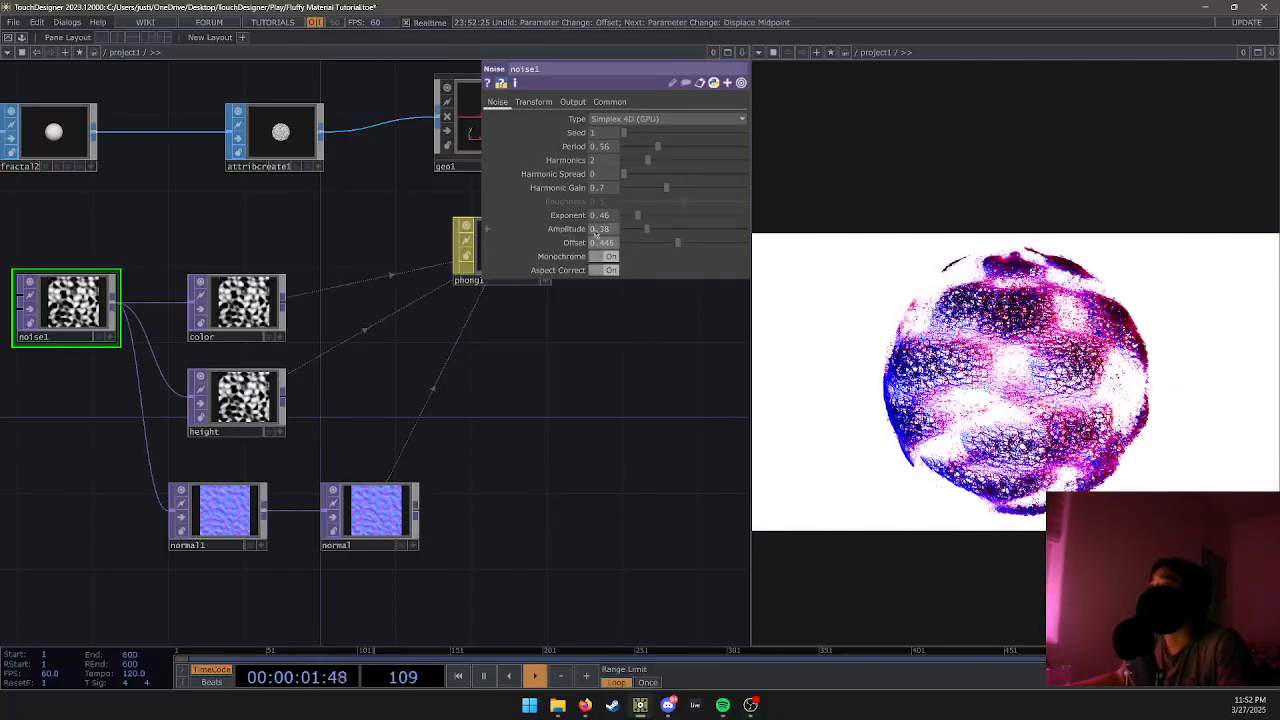
Set noise1's Period to 0.99, trying a lower Harmonic Gain and undoing it.
left_click_drag(657, 147, 623, 176)
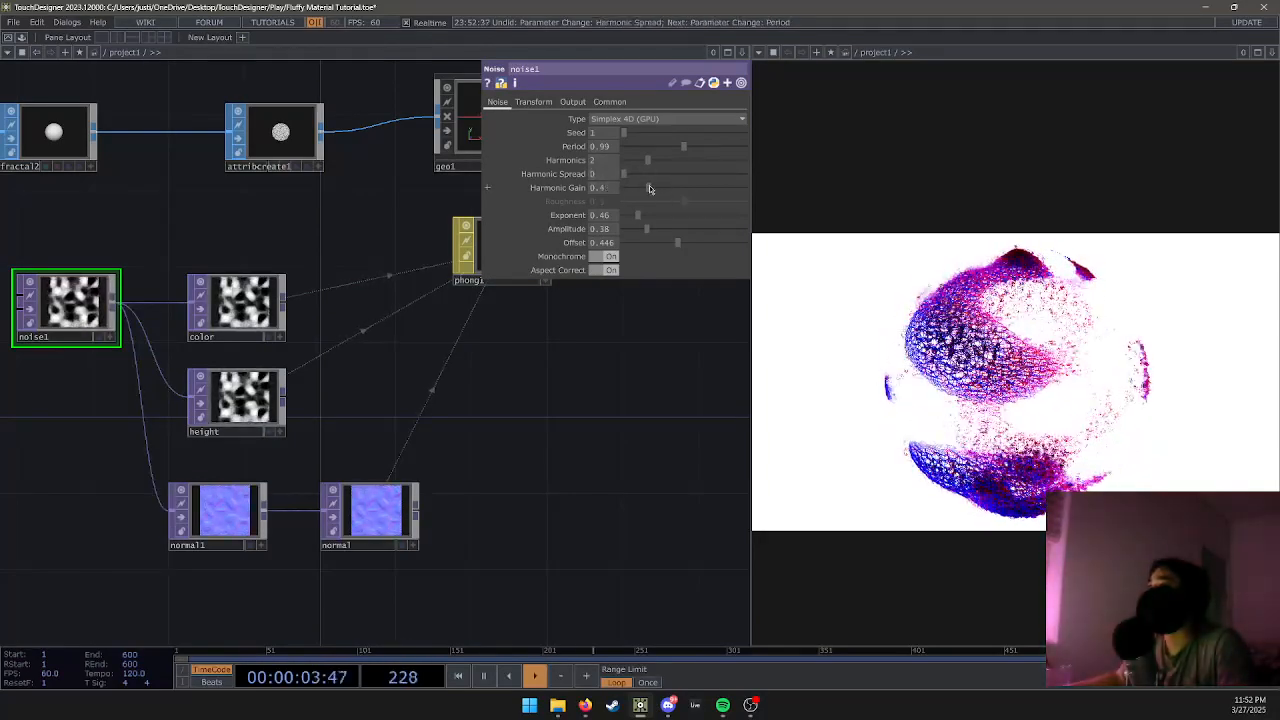
key("ctrl+z")
Try a lower Invert value on level1 and return it to 1.
left_click_drag(620, 387, 389, 426)
left_click_drag(495, 363, 369, 424)
left_click_drag(408, 373, 281, 432)
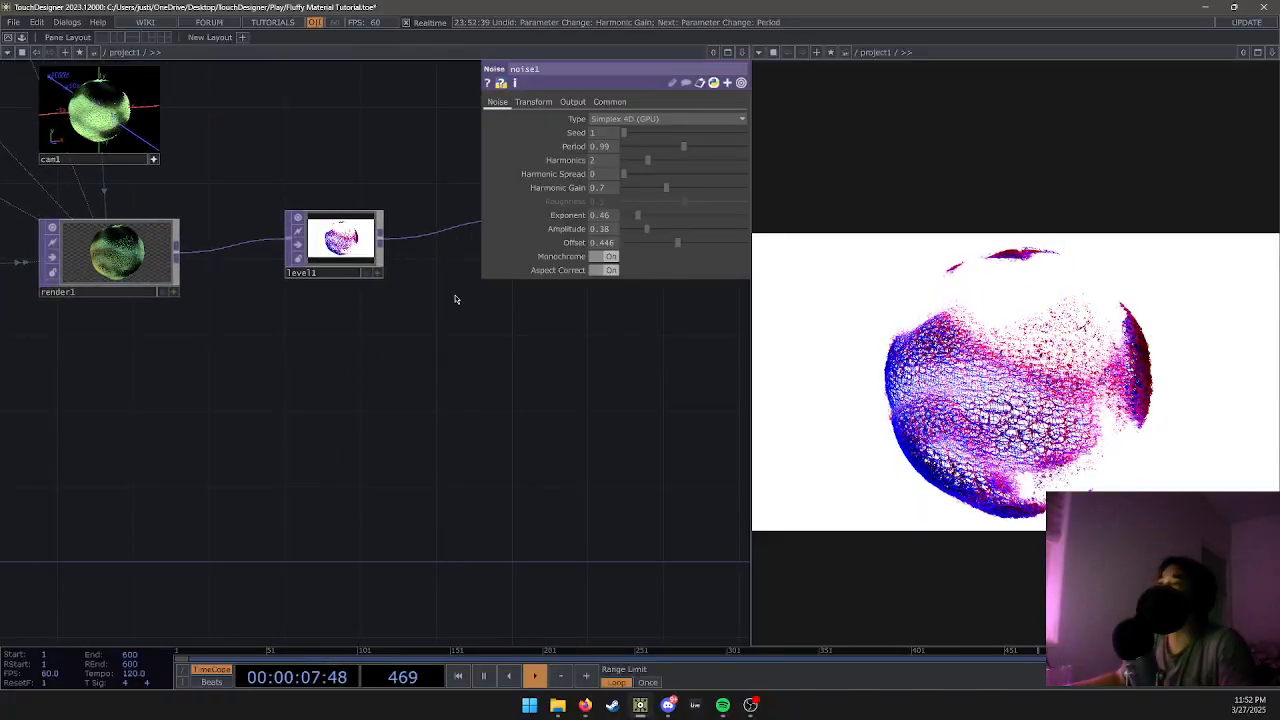
left_click(335, 245)
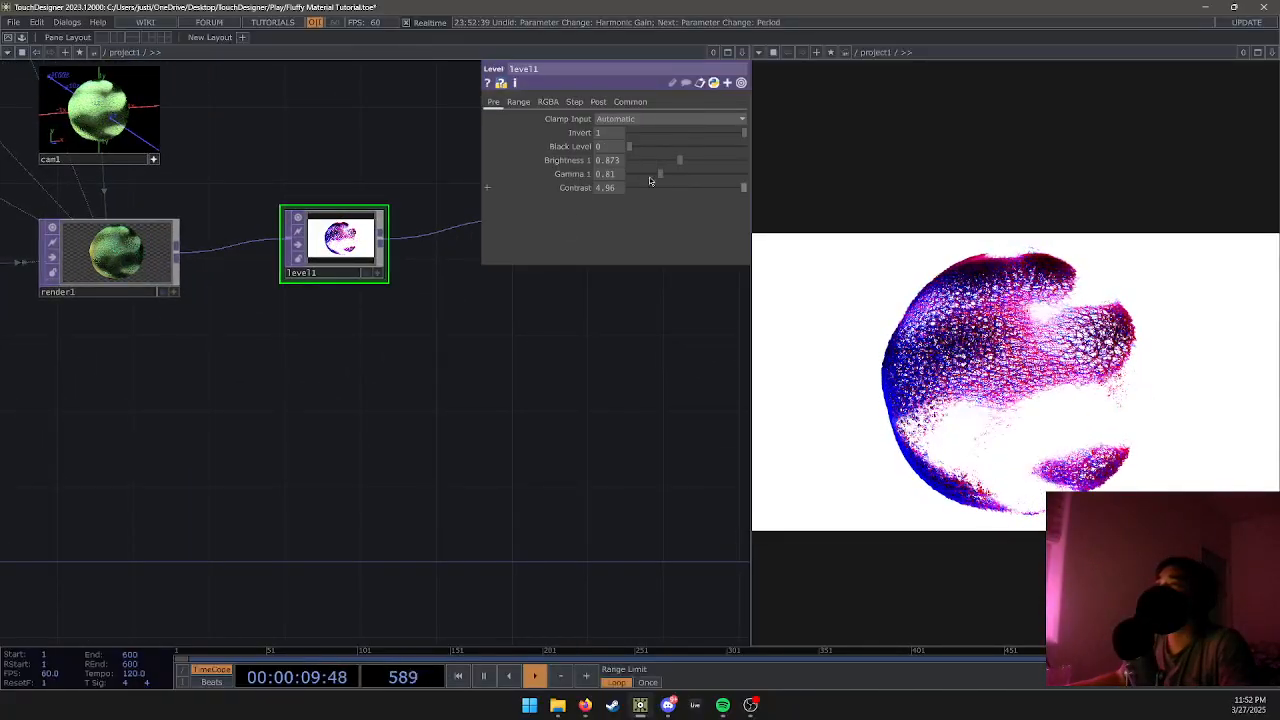
left_click_drag(660, 138, 771, 150)
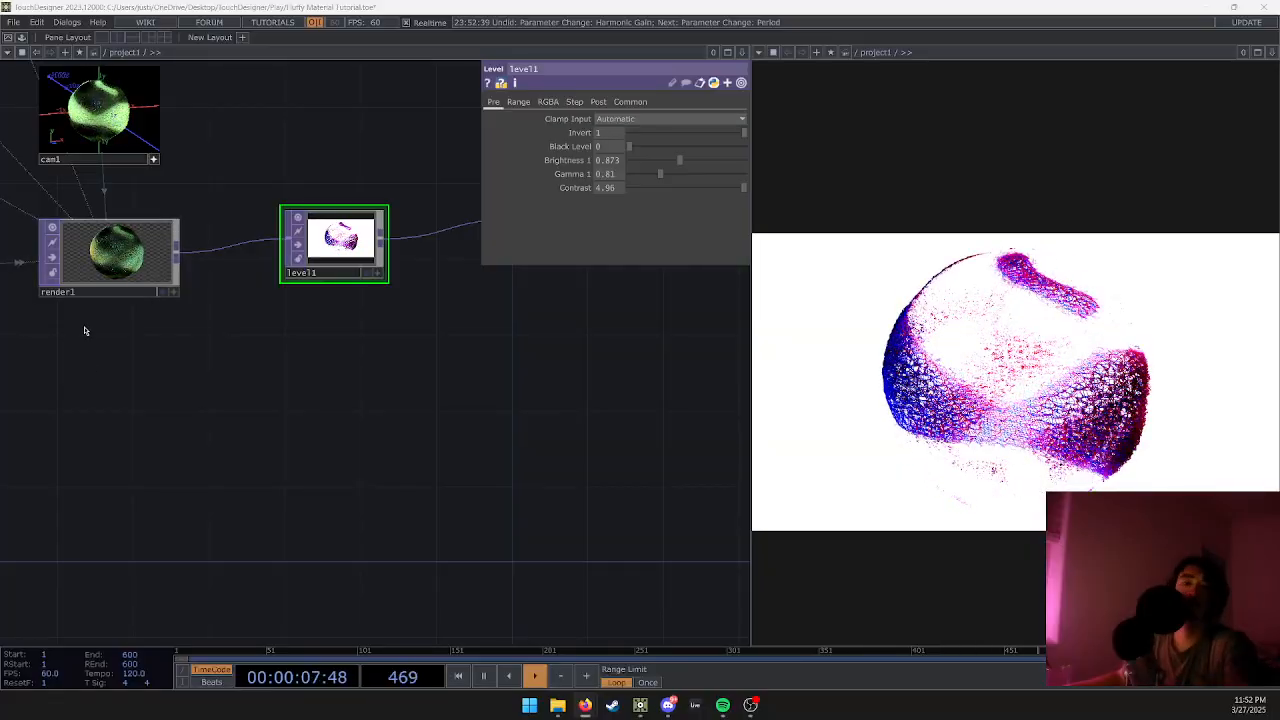
Drive geo1's Z rotation with the expression absTime.seconds.
left_click_drag(78, 336, 322, 355)
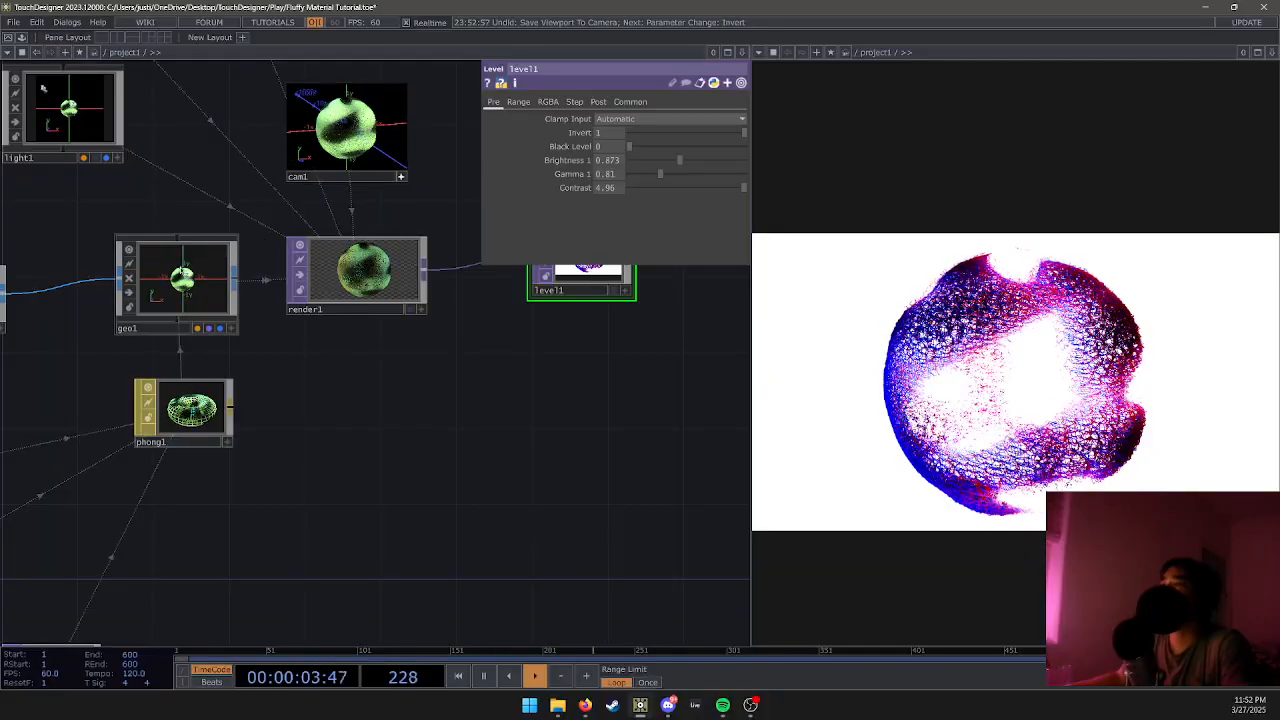
left_click(176, 284)
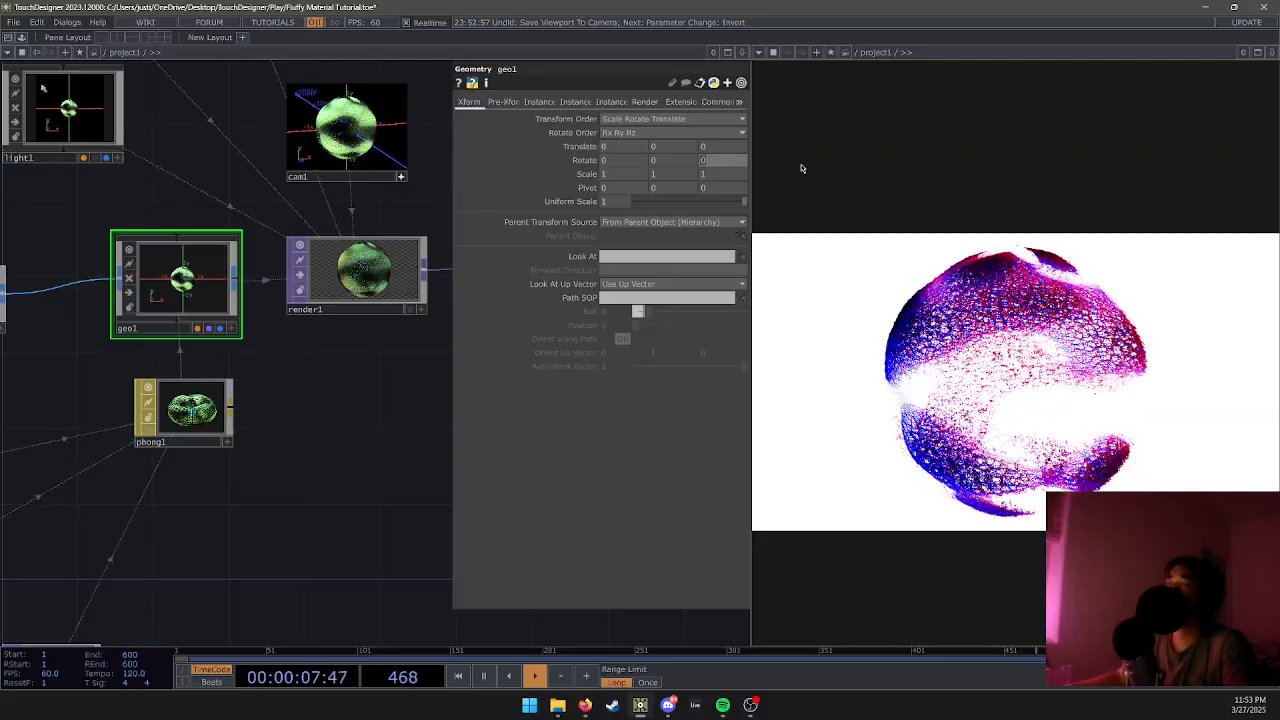
type("absTime")
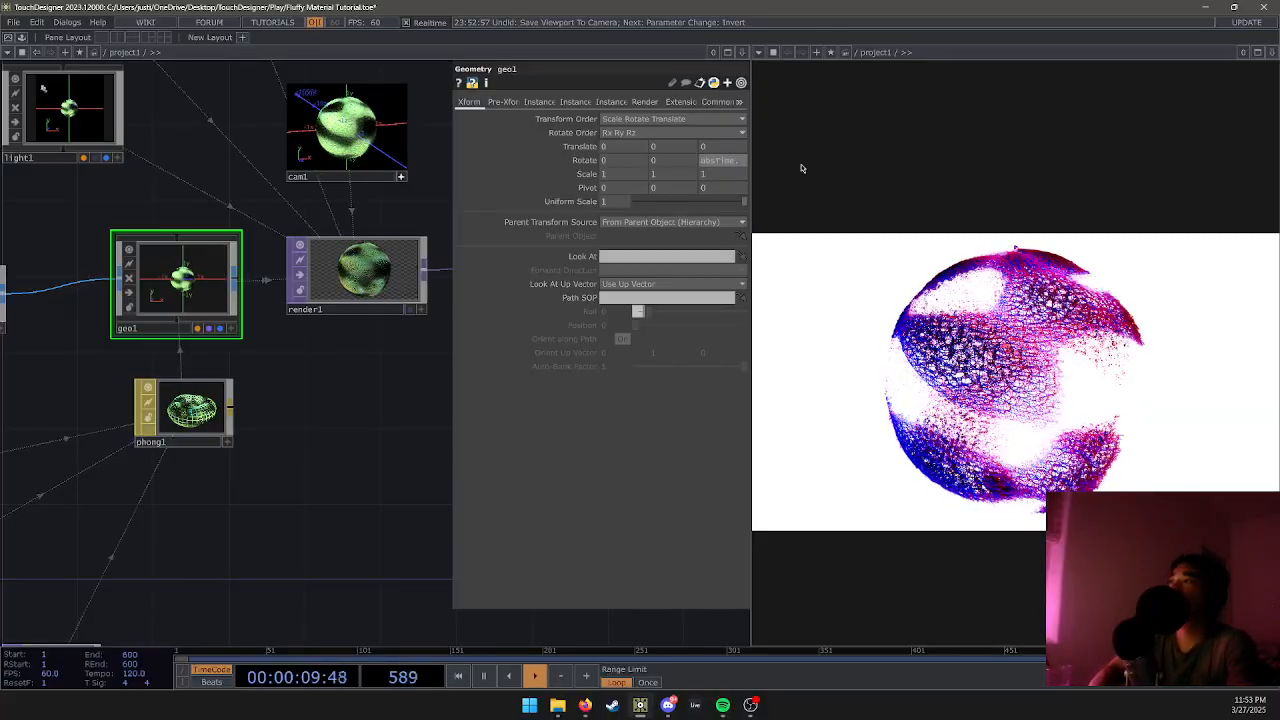
type(".se")
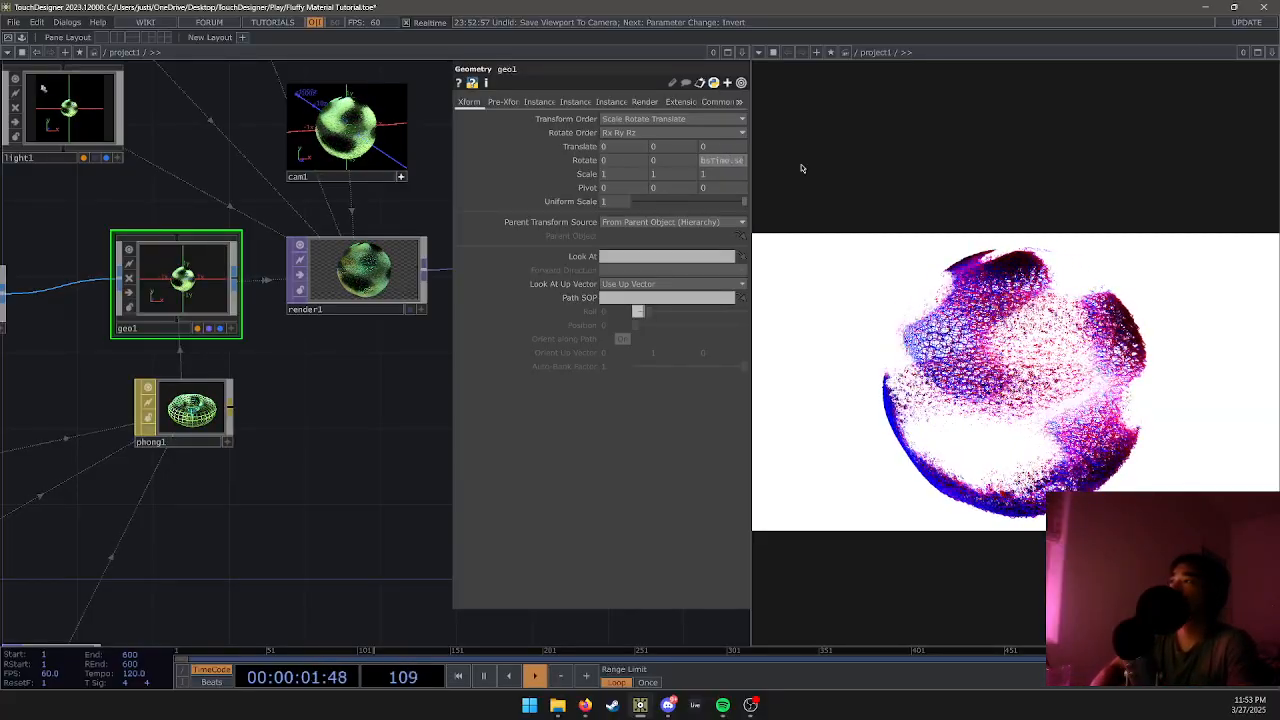
type("conds")
key("Return")
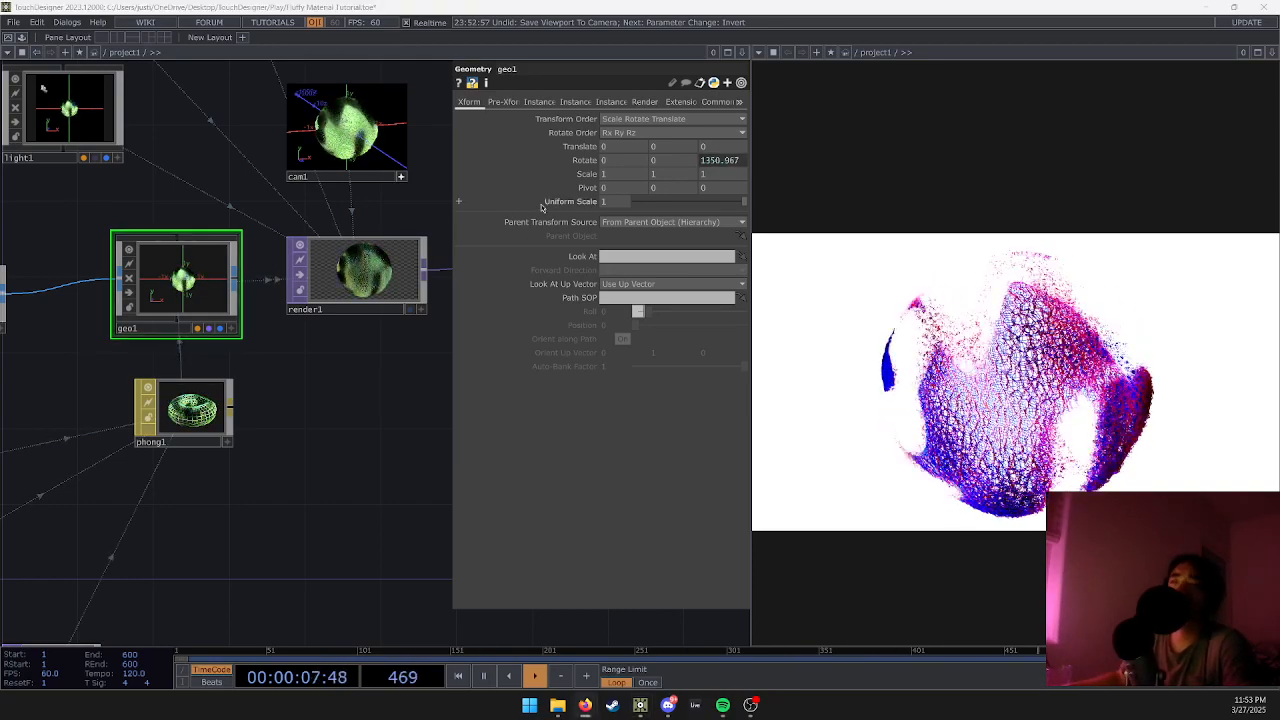
Try a multiplier of -5 on geo1's Z rotation expression, then extend it to absTime.seconds*-30.
left_click(718, 165)
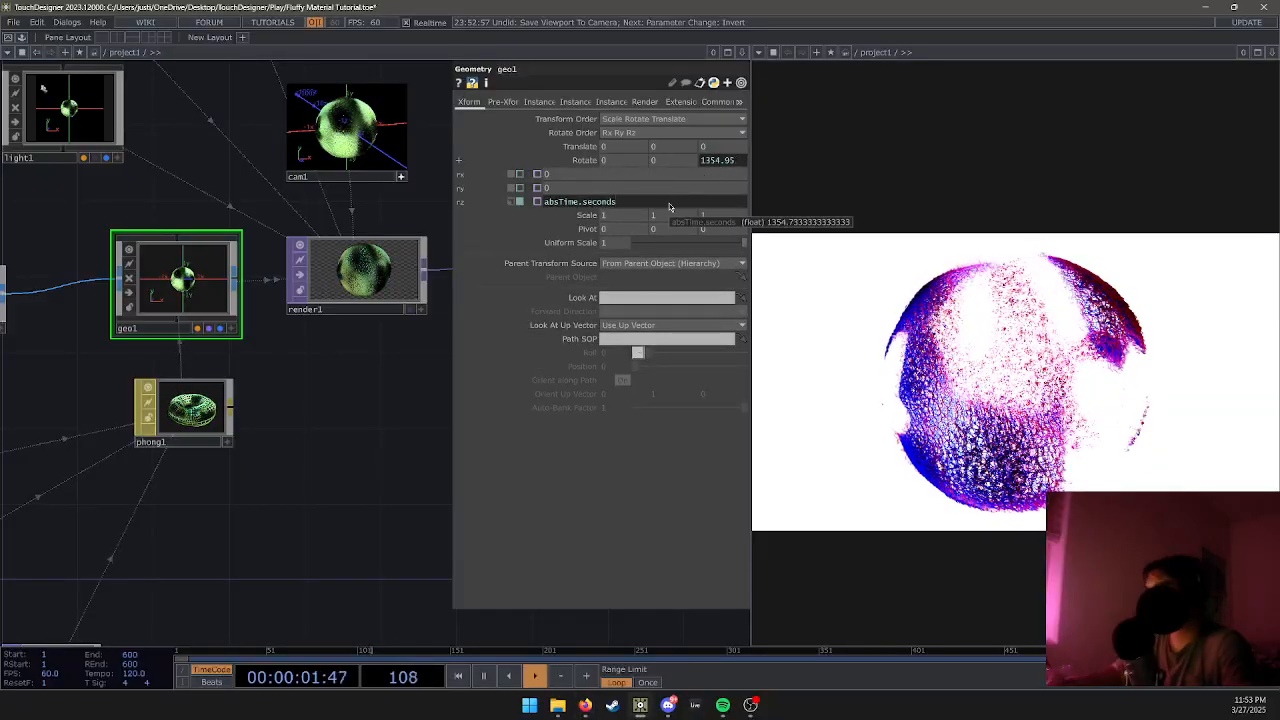
type("*")
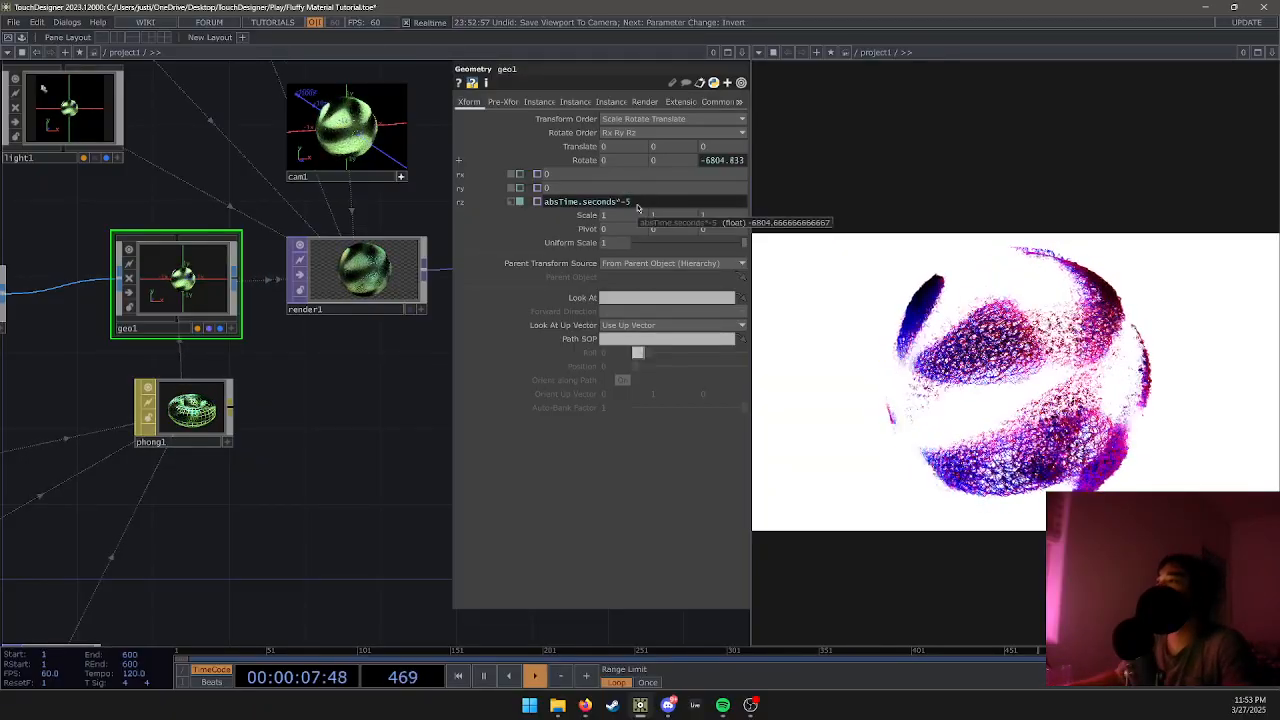
type("0")
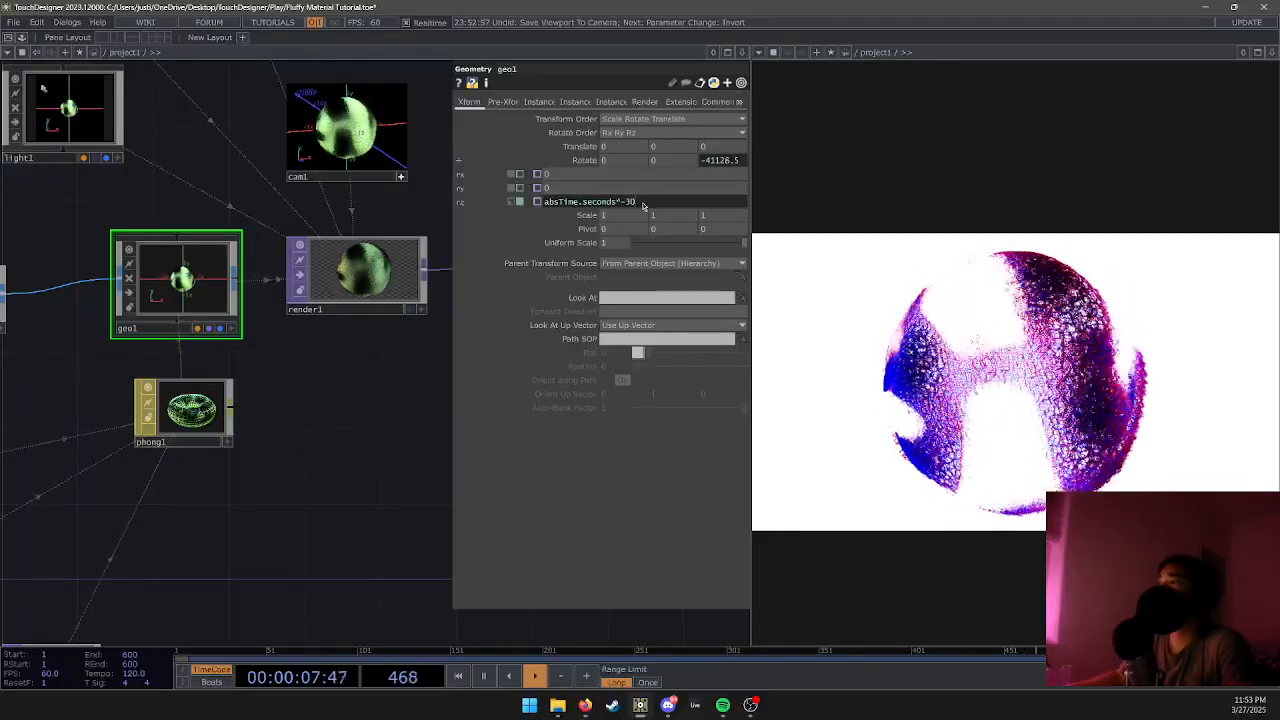
Copy the expression absTime.seconds*-30 from geo1's Z rotation into its X and Y rotation.
key("ctrl+a")
key("ctrl+c")
left_click(640, 189)
key("ctrl+v")
left_click(640, 176)
key("BackSpace")
key("ctrl+v")
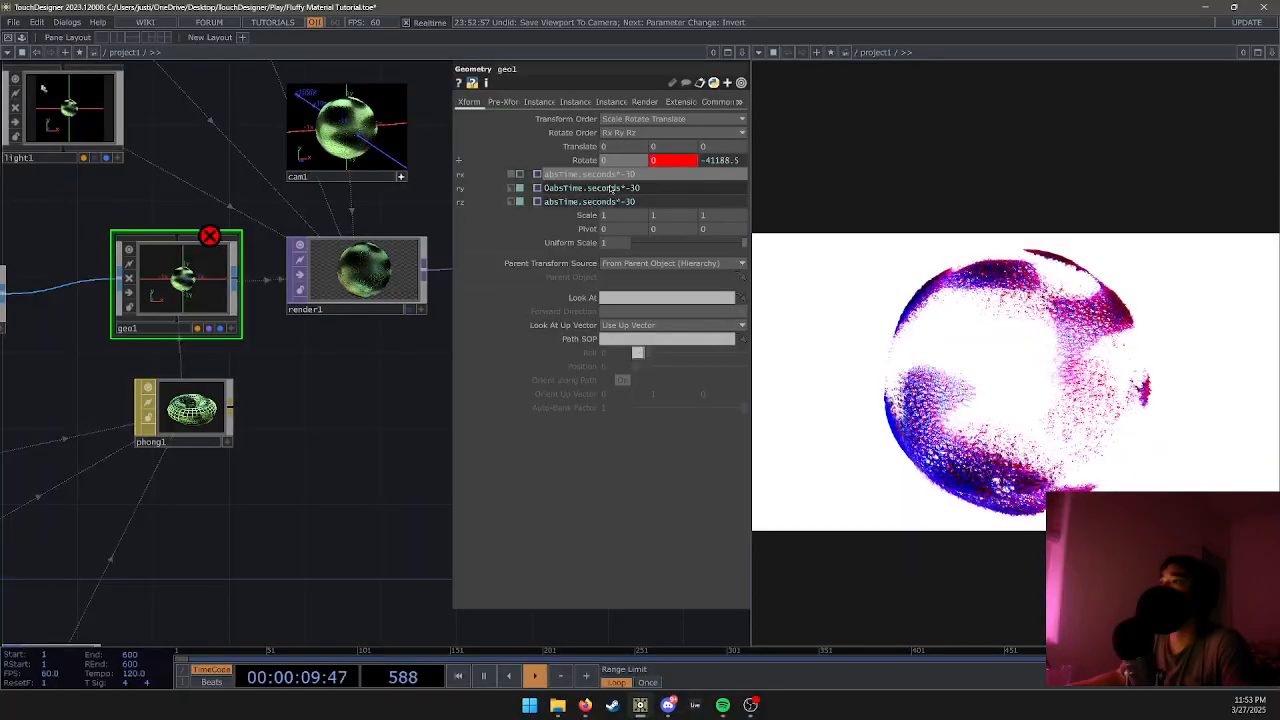
key("Return")
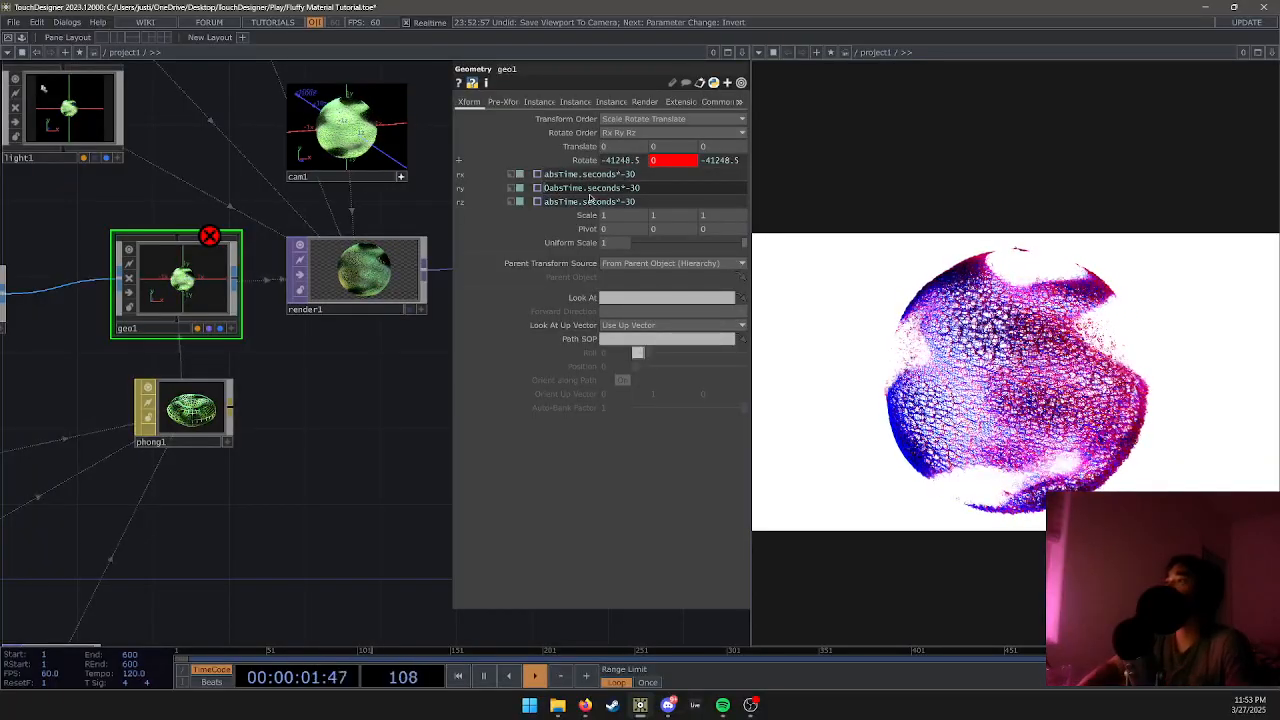
key("BackSpace")
key("Return")
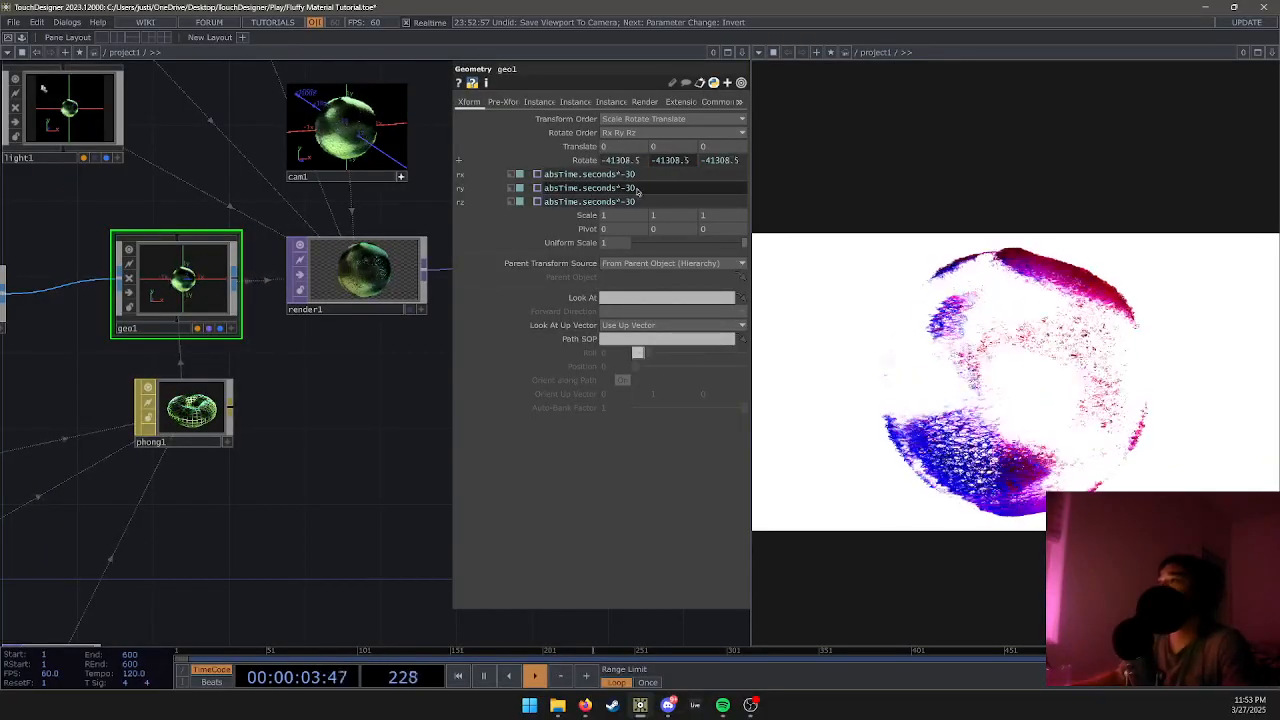
Change geo1's Y rotation expression to absTime.seconds*-35.
key("BackSpace")
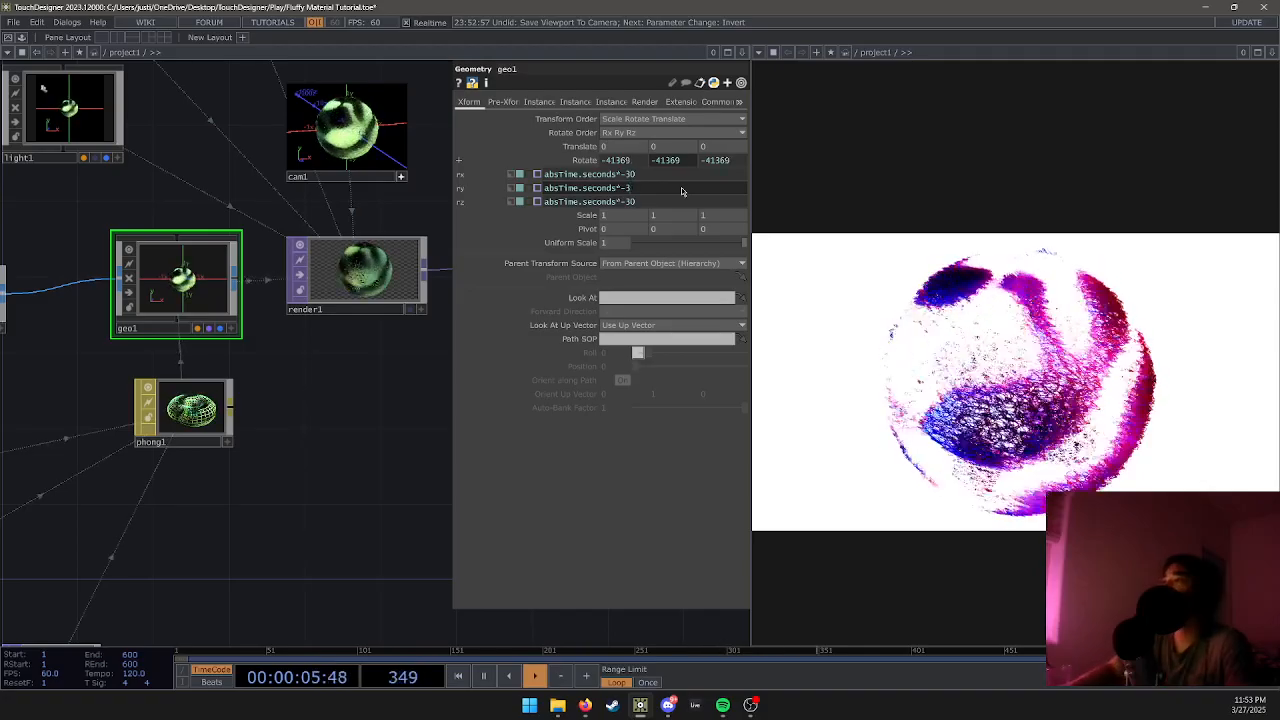
type("5")
key("Return")
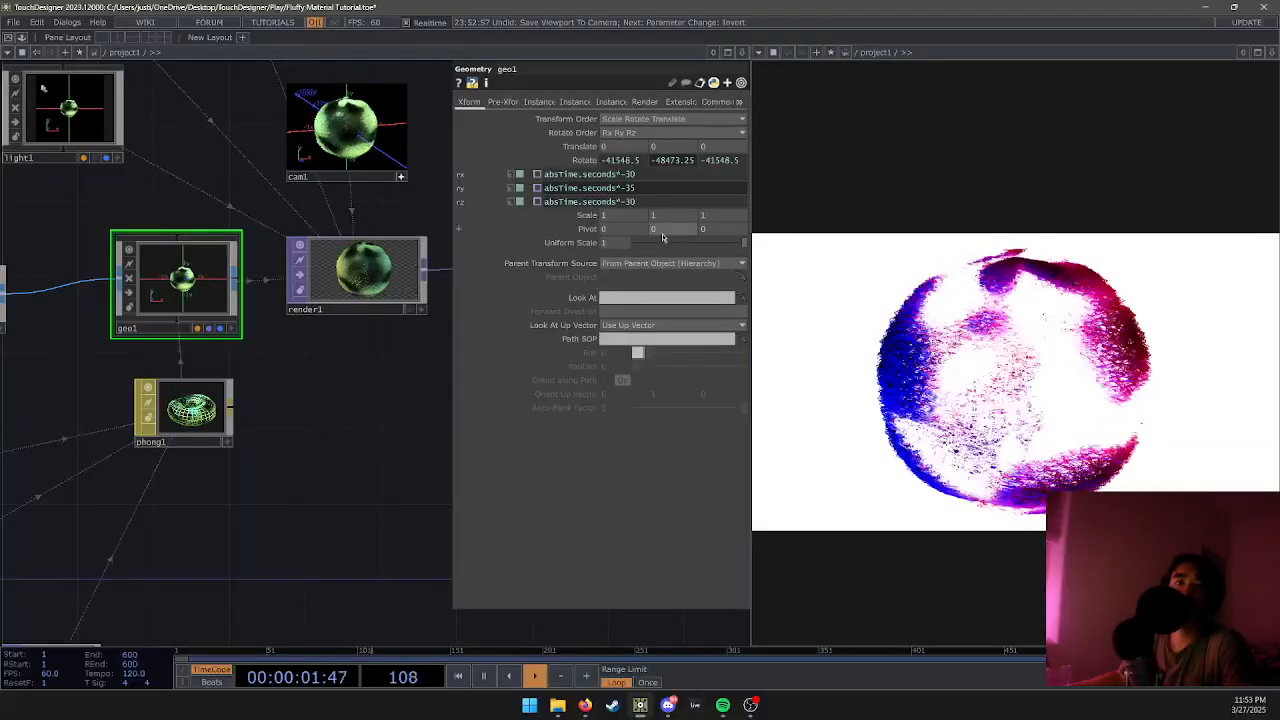
Try higher Seed and Harmonics values on noise1 and undo both changes.
left_click_drag(378, 354, 485, 338)
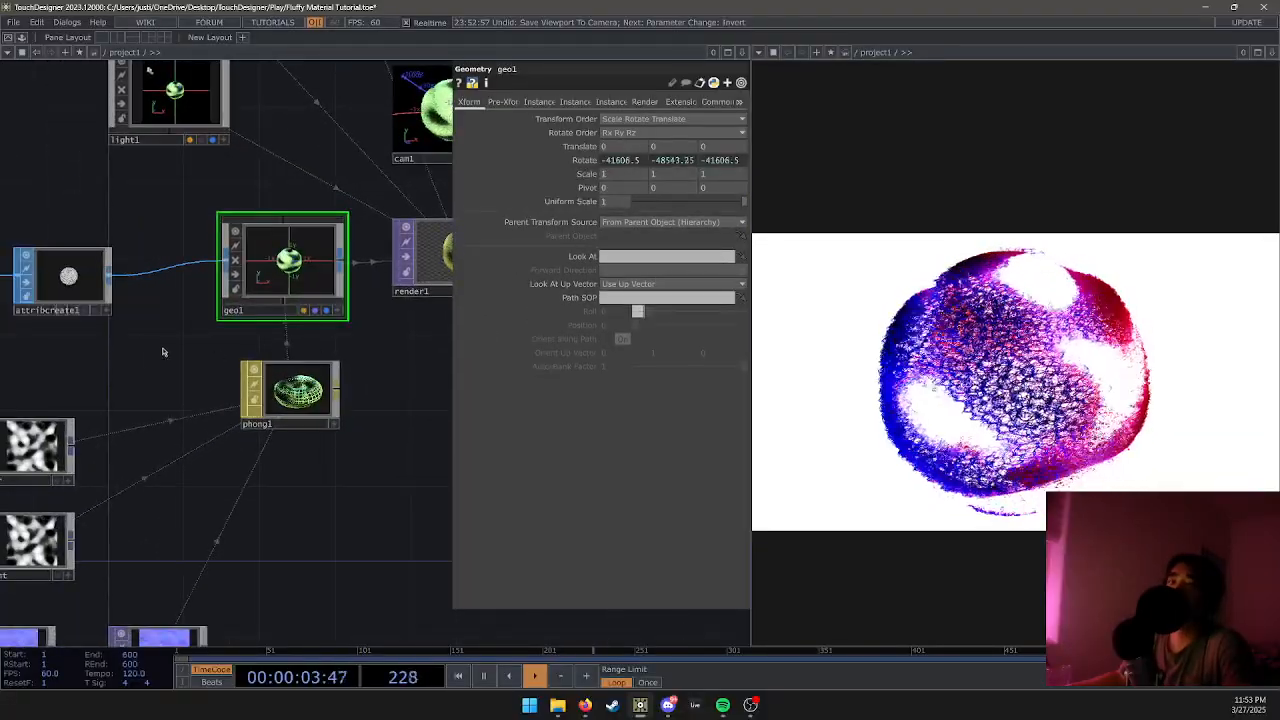
left_click_drag(182, 349, 414, 335)
left_click_drag(177, 383, 188, 303)
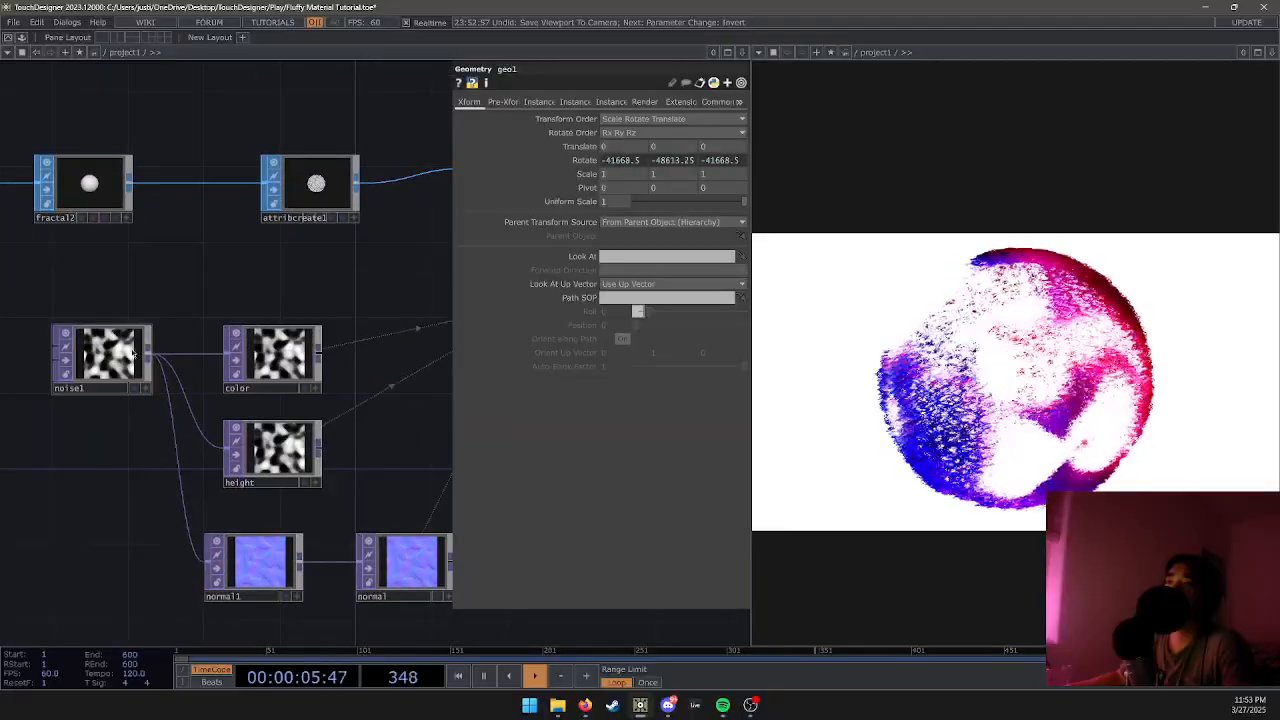
left_click(109, 354)
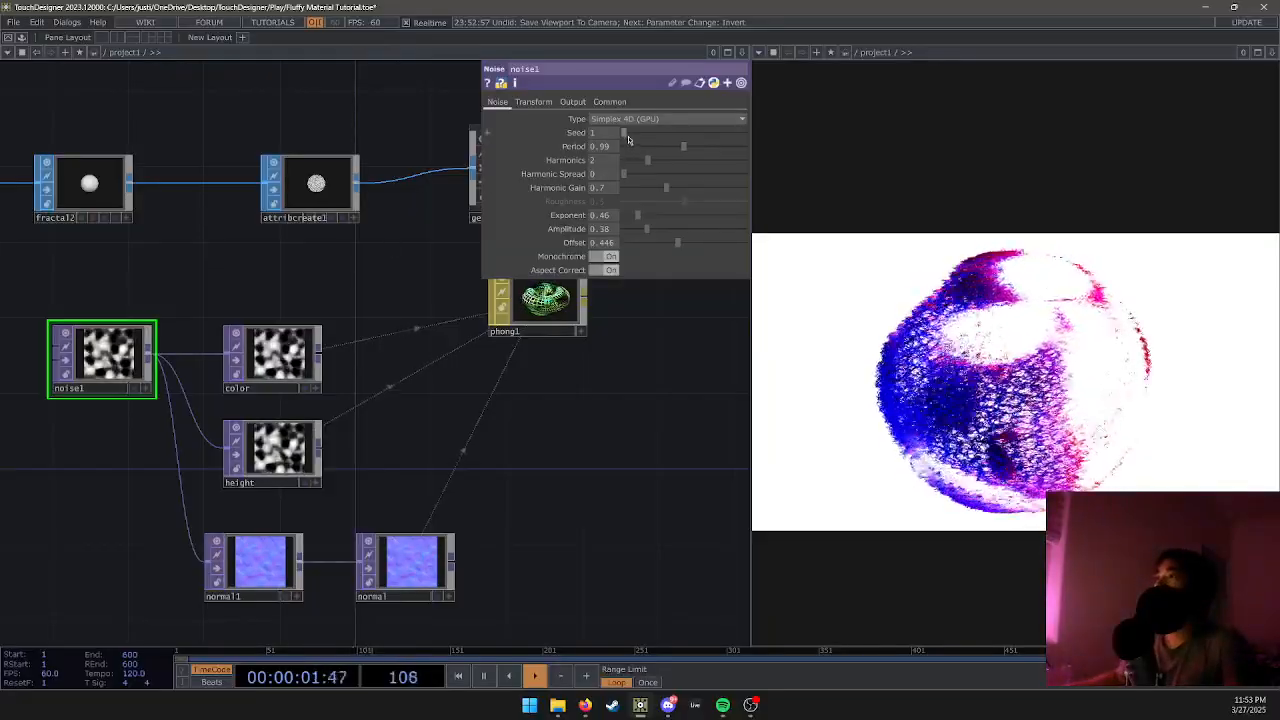
left_click_drag(625, 133, 658, 133)
key("ctrl+z")
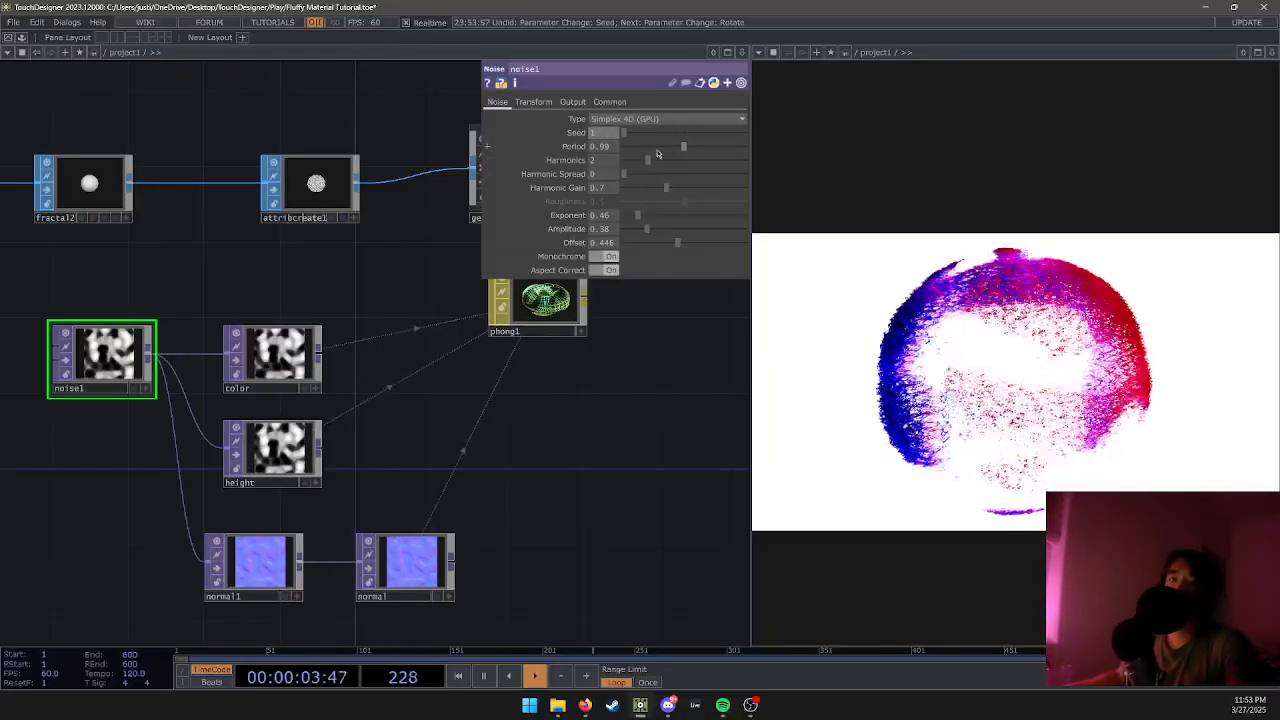
left_click_drag(647, 161, 693, 160)
key("ctrl+z")
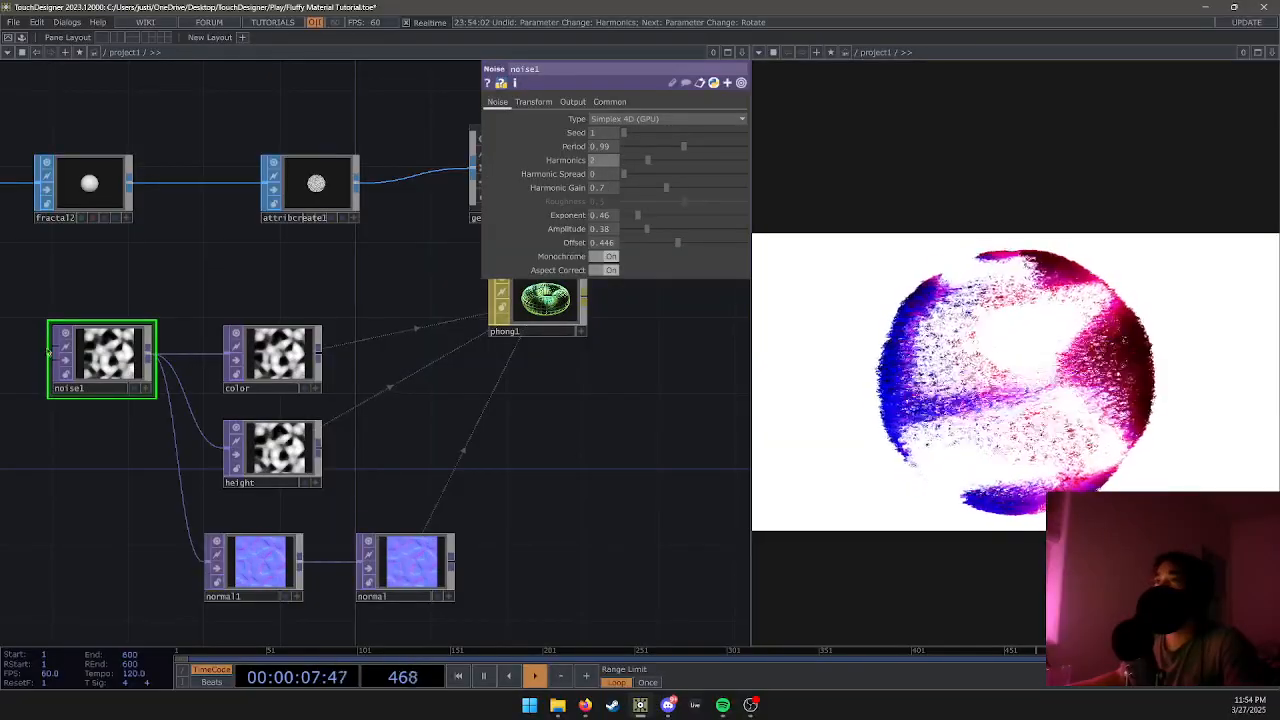
Try other Seed and Scale values on fractal1 and undo both changes.
left_click_drag(156, 444, 358, 385)
left_click_drag(241, 443, 319, 465)
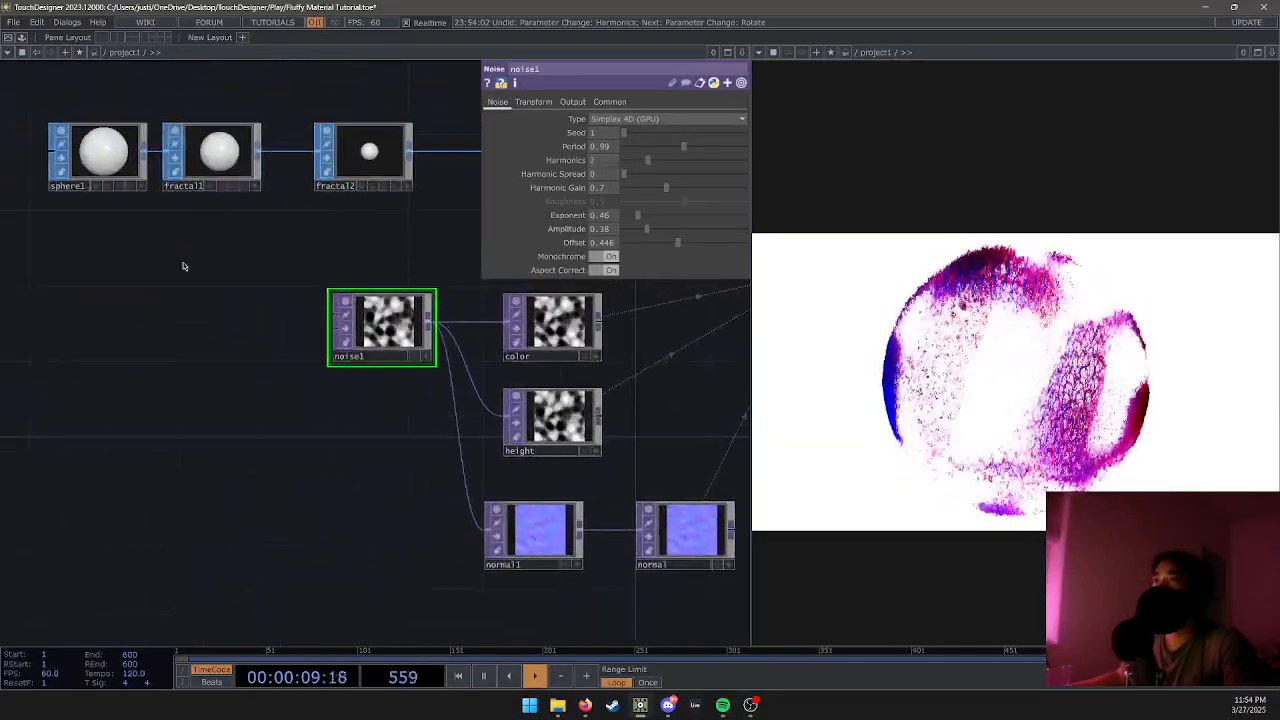
left_click(224, 163)
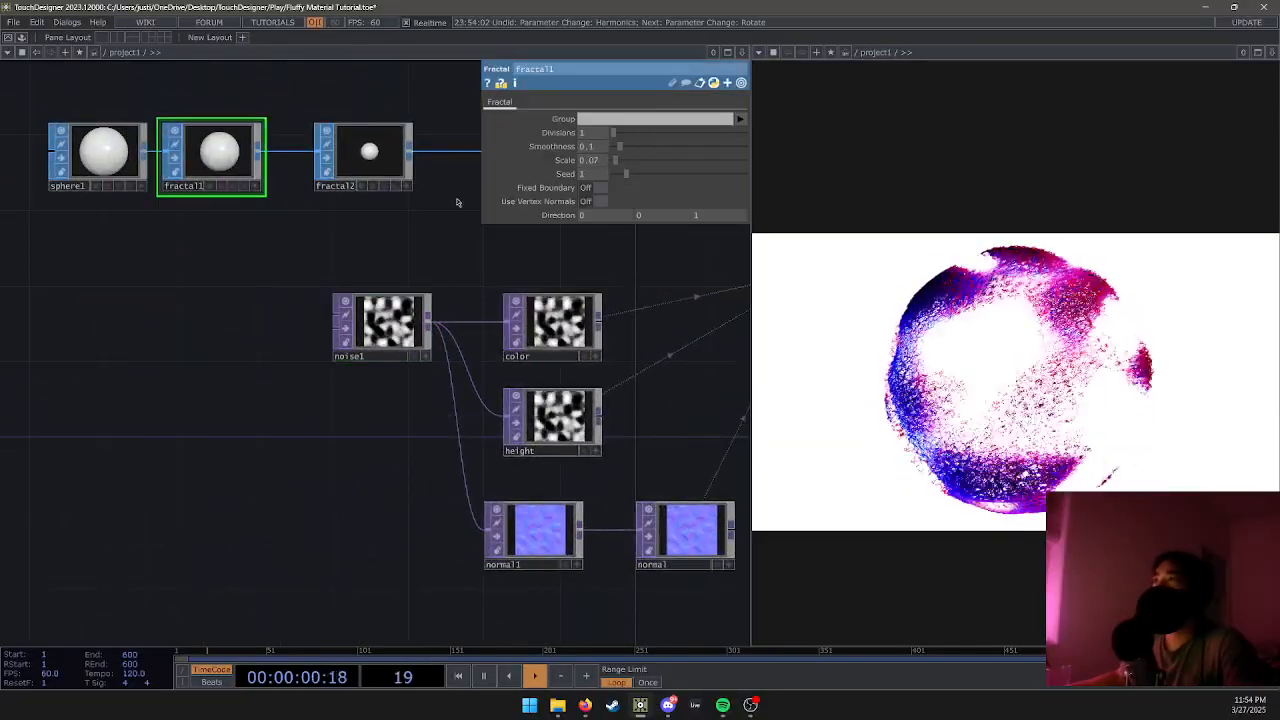
left_click(652, 176)
key("ctrl+z")
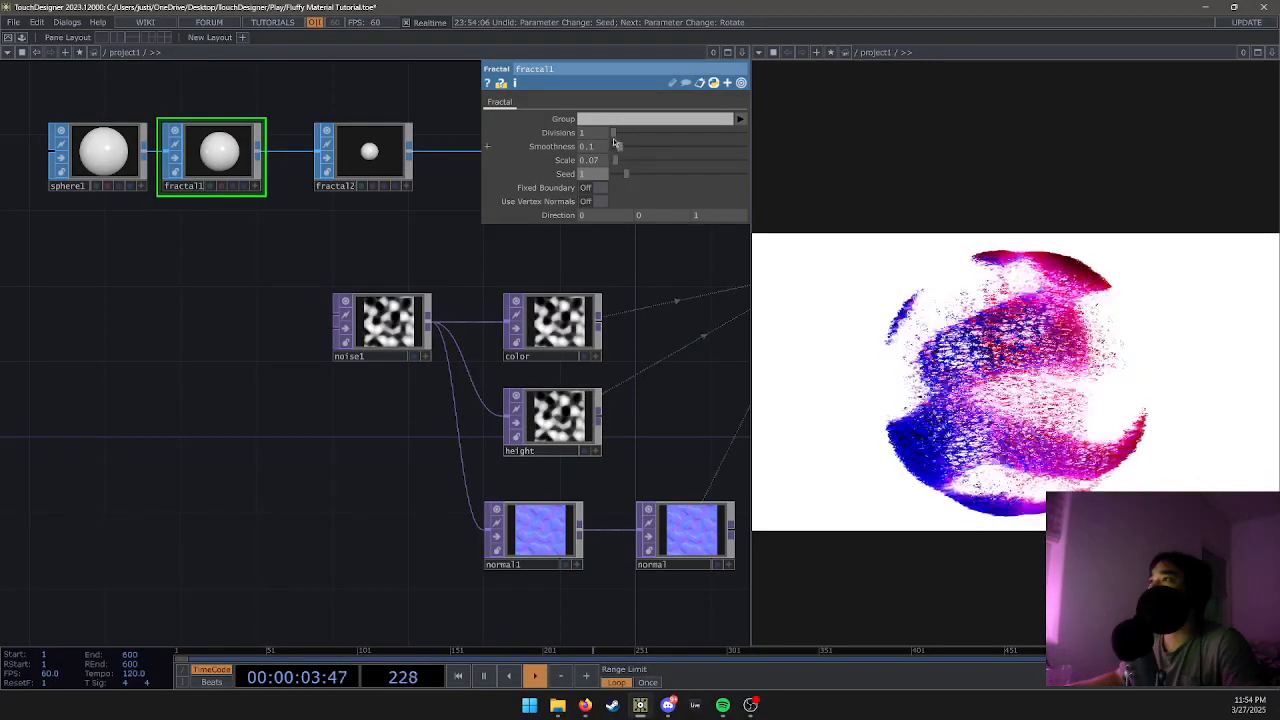
mouse_move(624, 161)
left_mouse_down()
mouse_move(657, 168)
mouse_move(615, 169)
mouse_move(688, 162)
mouse_move(551, 173)
left_mouse_up()
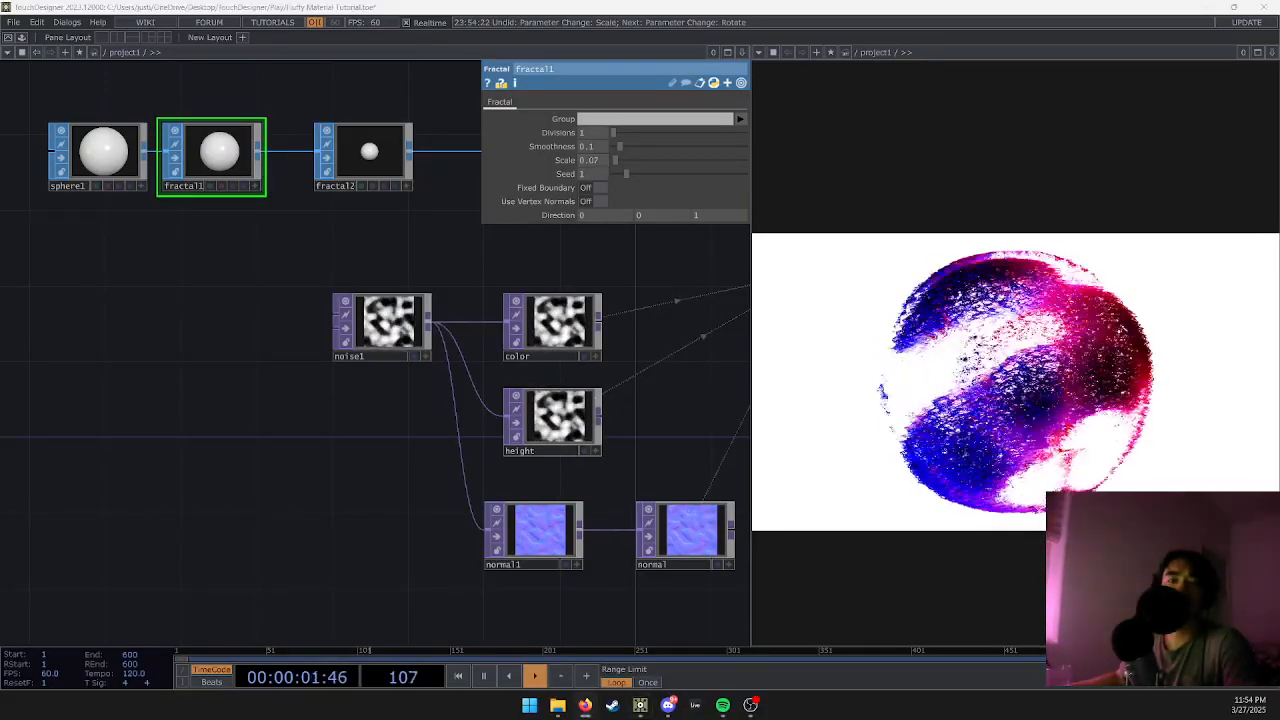
middle_click_drag(40, 377, 38, 440)
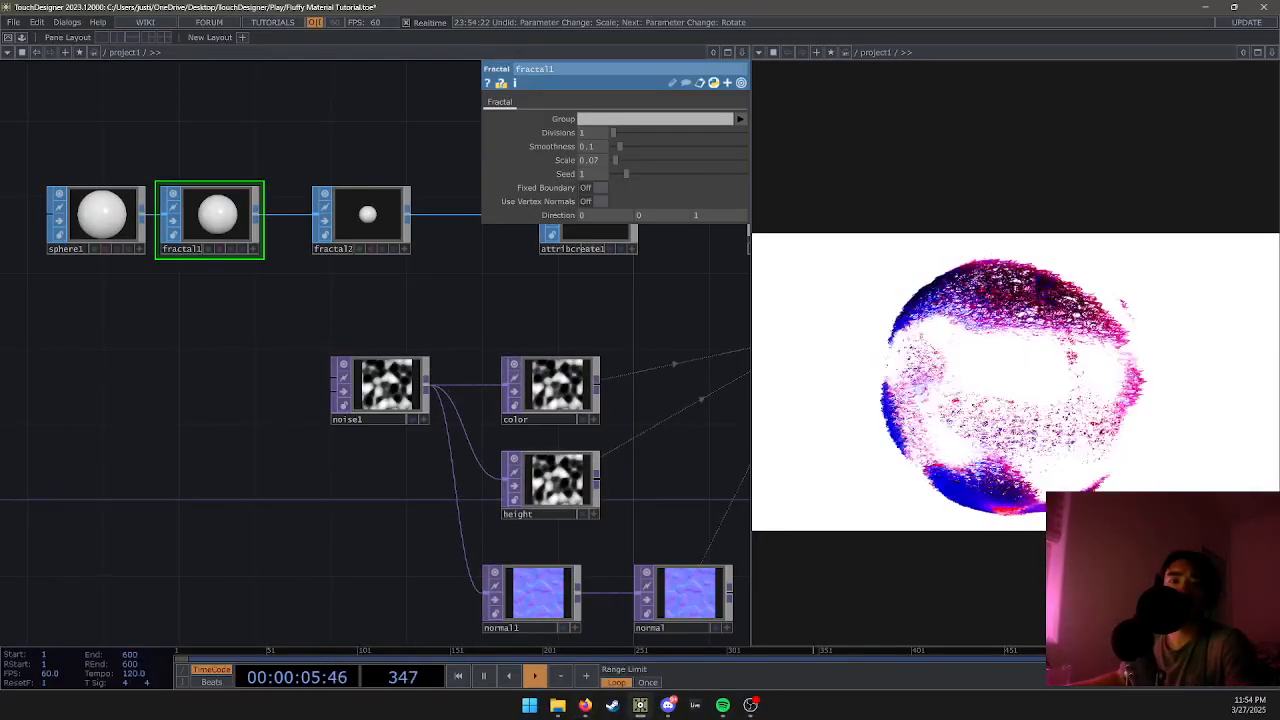
Save the project and undo the trial Divisions change on fractal1.
key("ctrl+s")
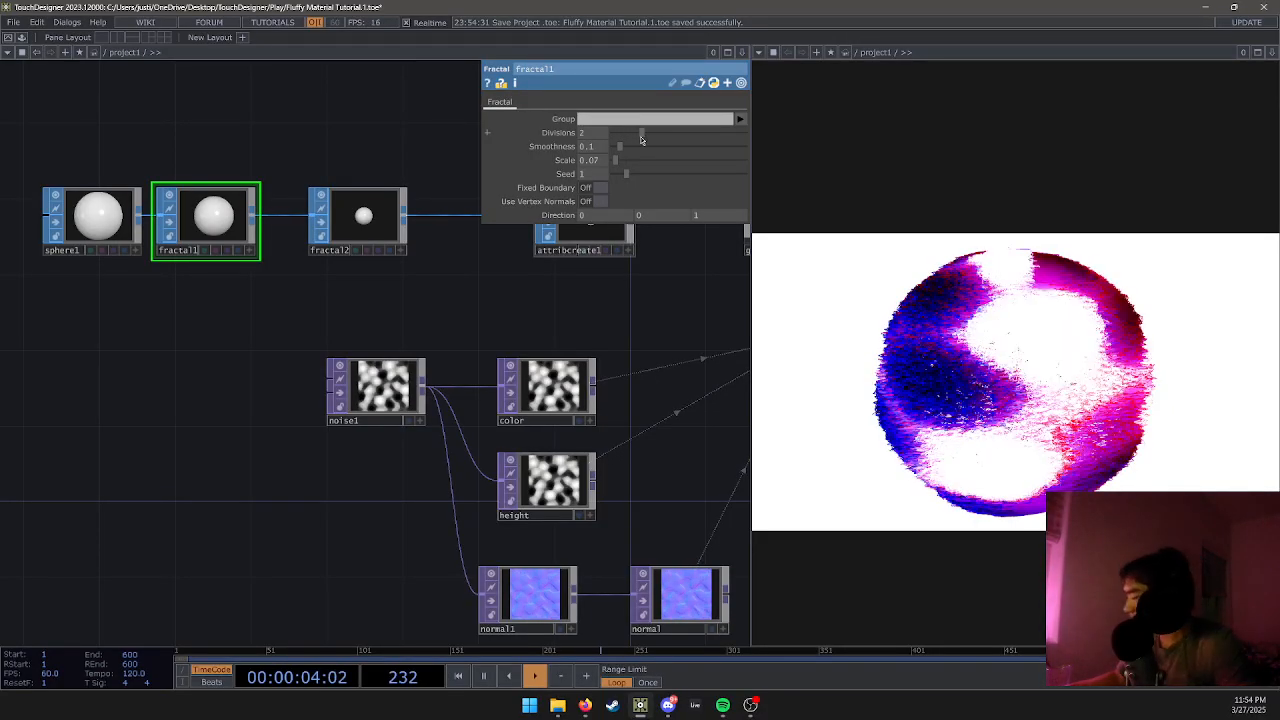
key("ctrl+z")
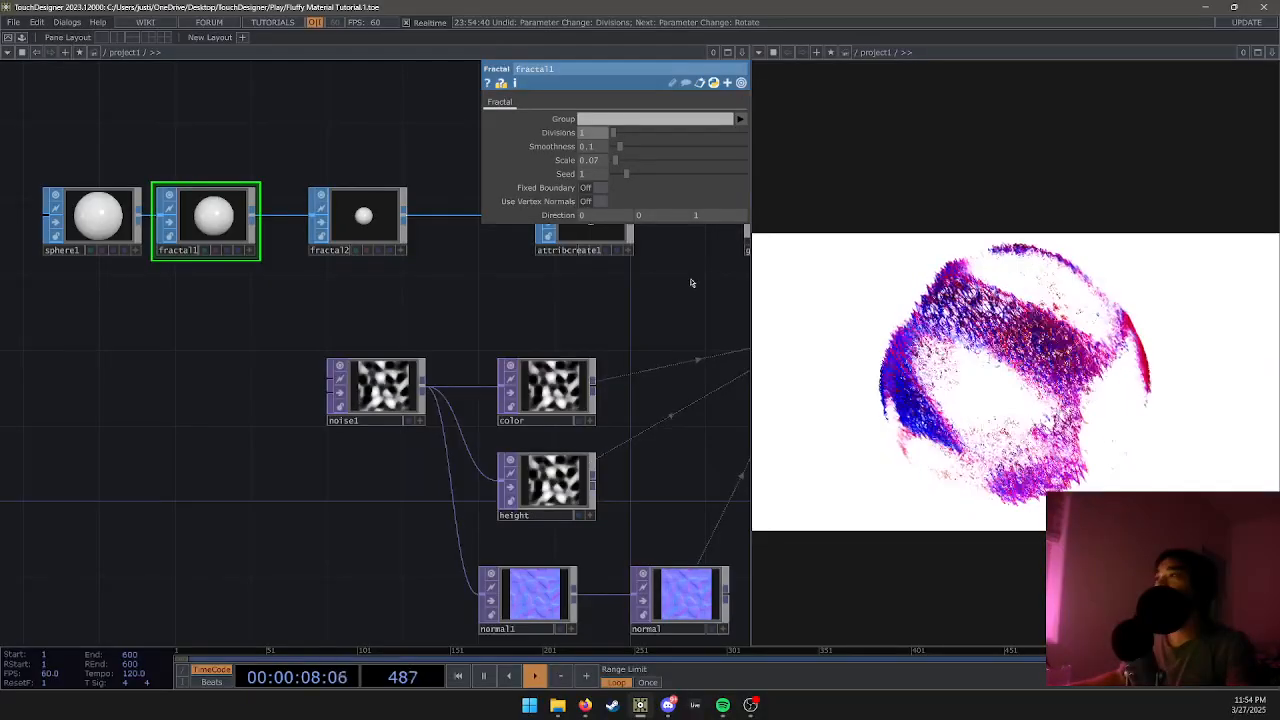
Add a Torus SOP and place it above and to the left of sphere1.
key("shift+h")
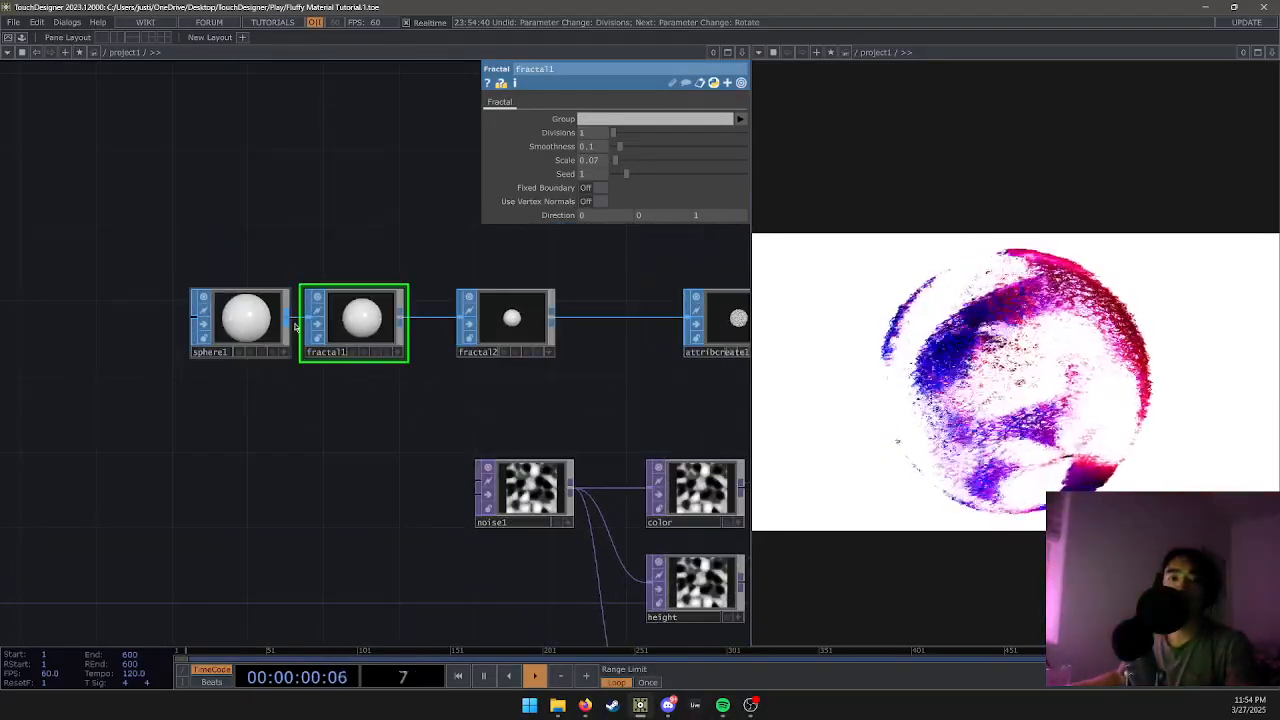
key("Tab")
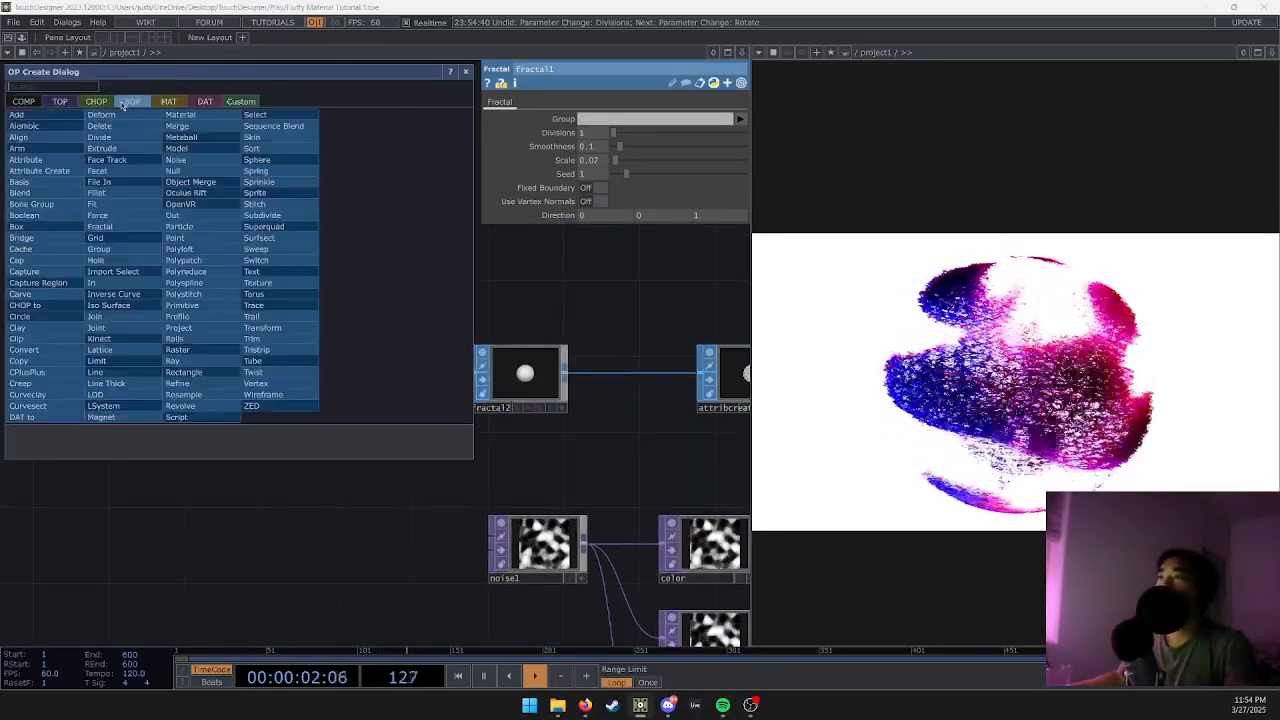
type("torus")
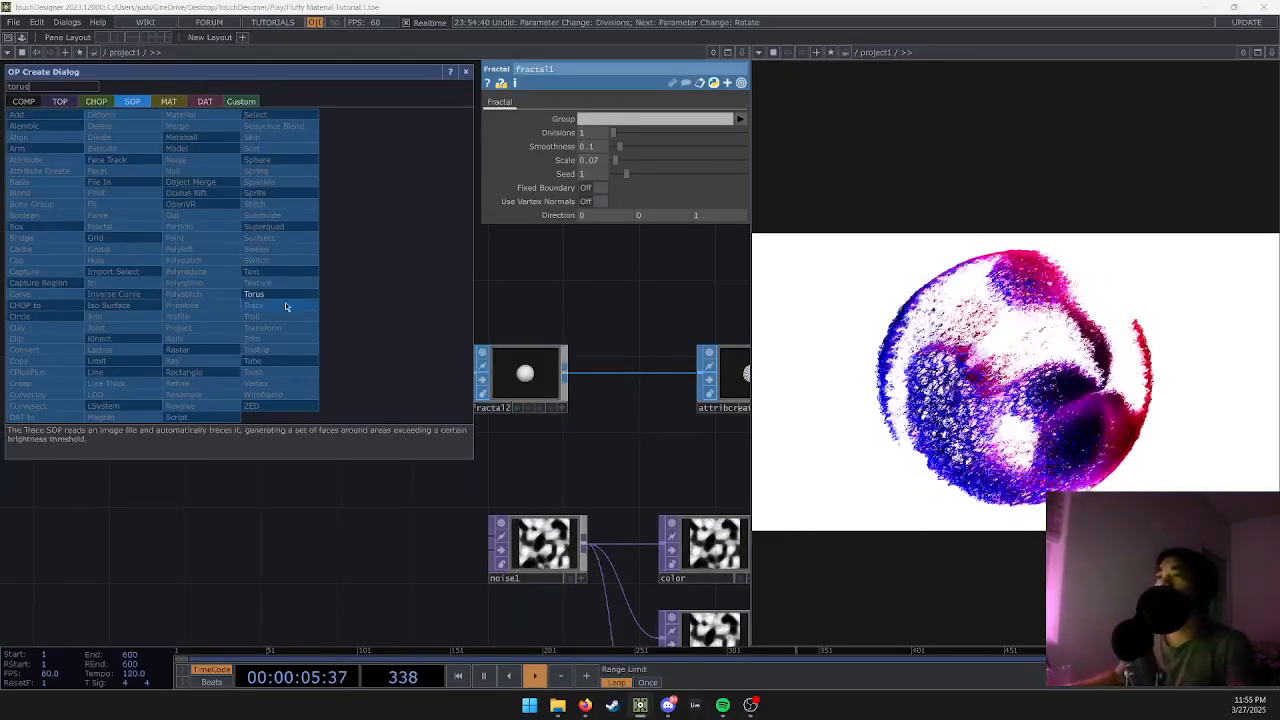
key("Return")
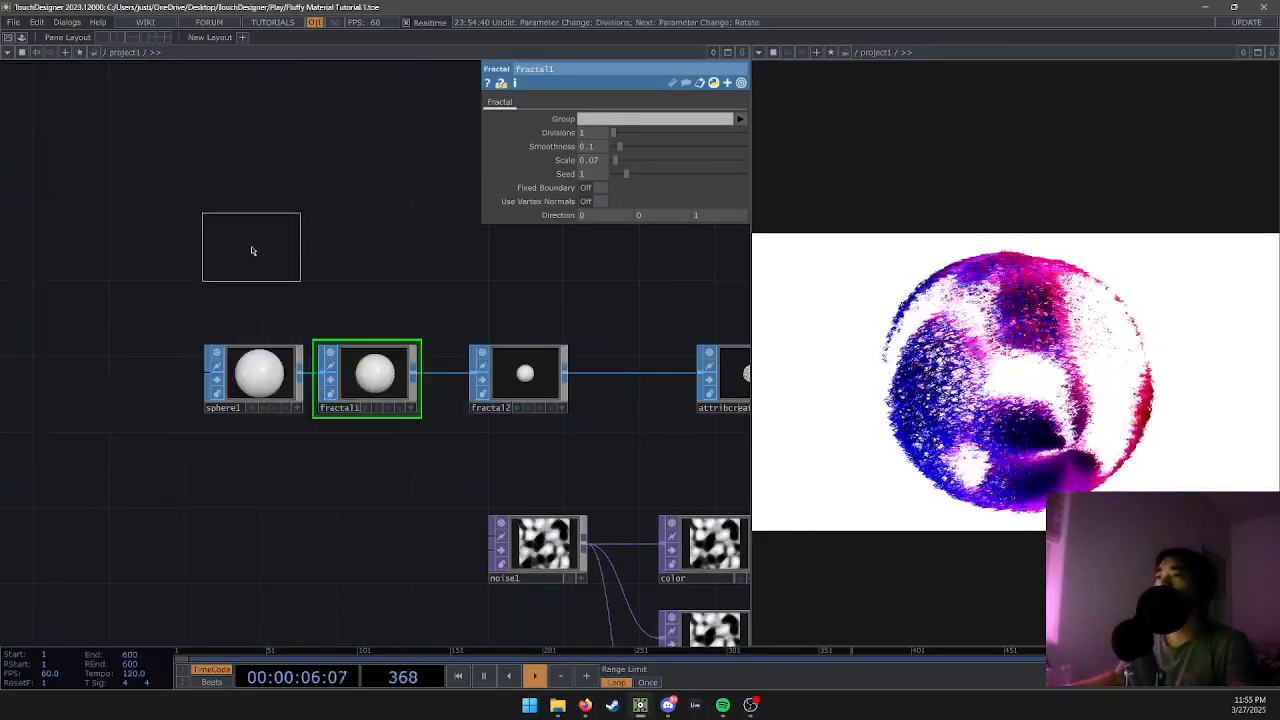
left_click(254, 248)
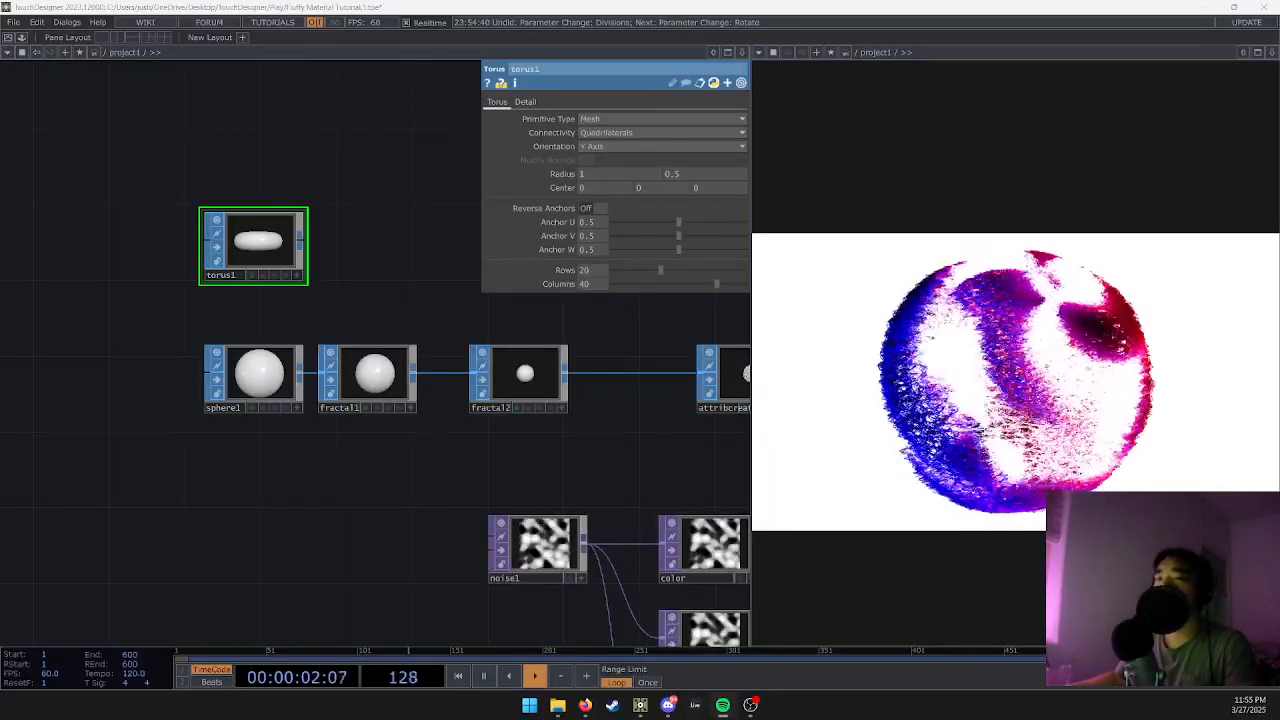
key("alt+Tab")
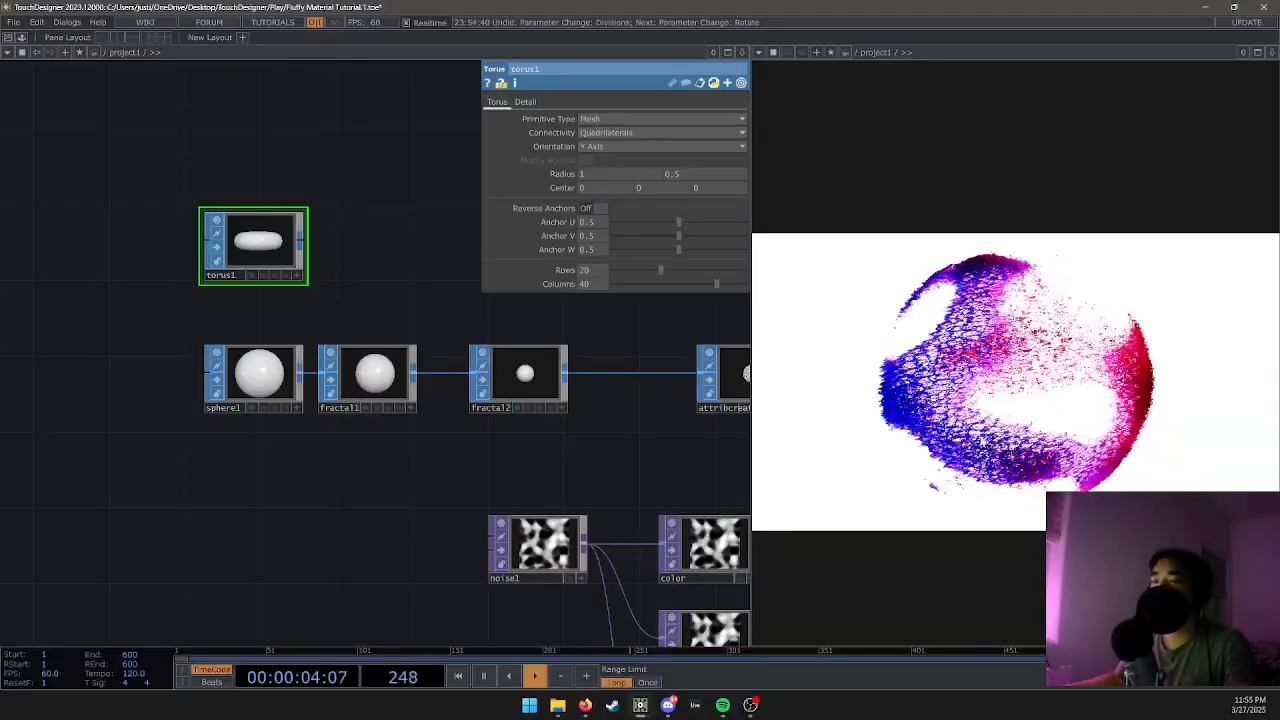
left_click_drag(258, 256, 182, 275)
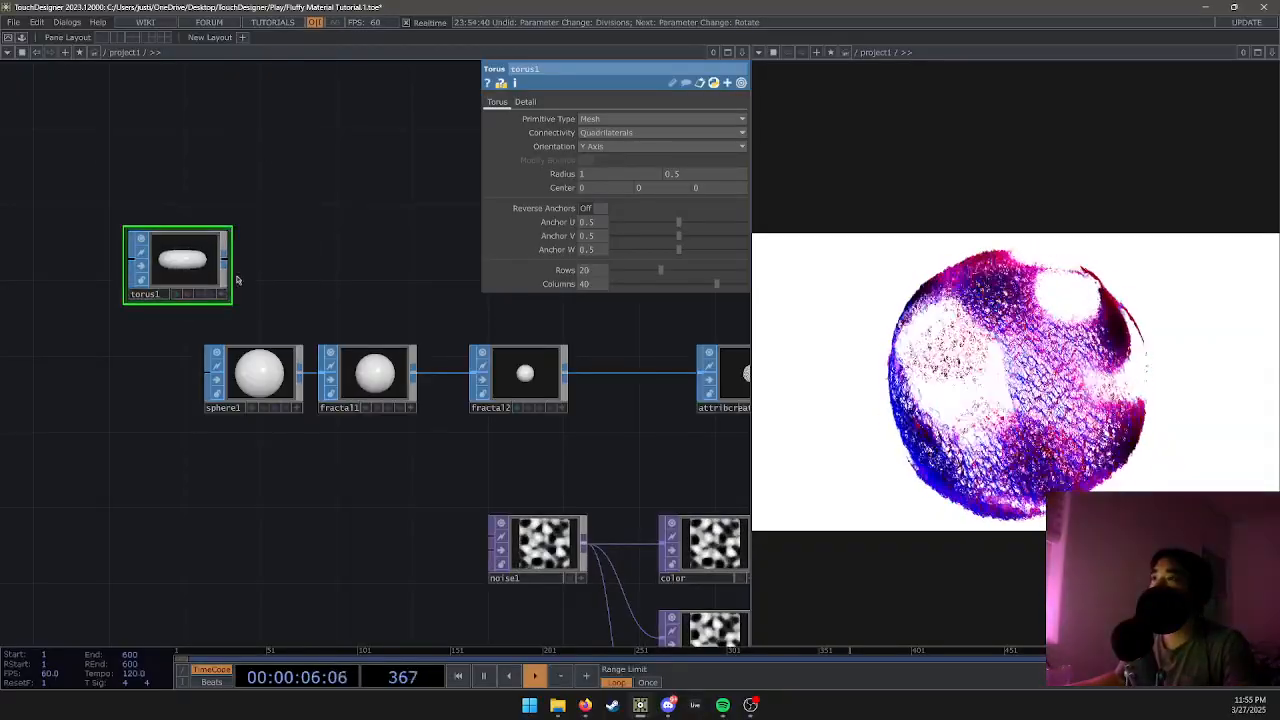
right_click(223, 265)
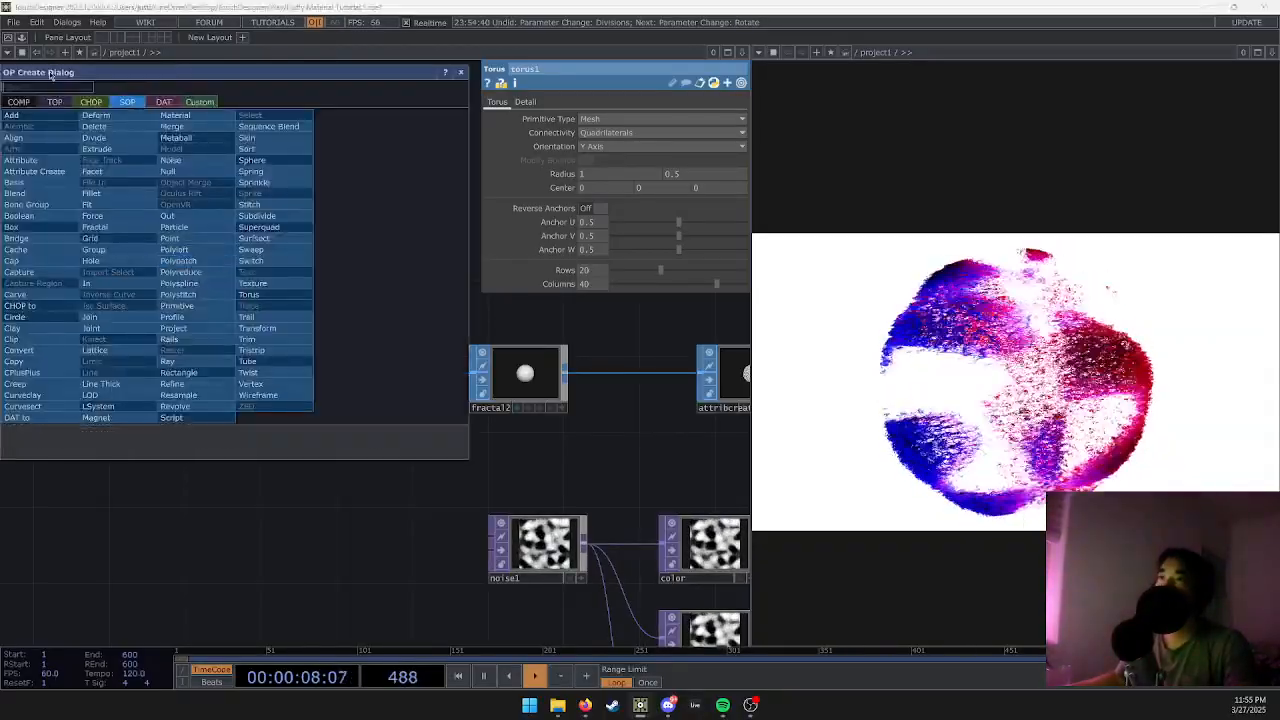
type("trans")
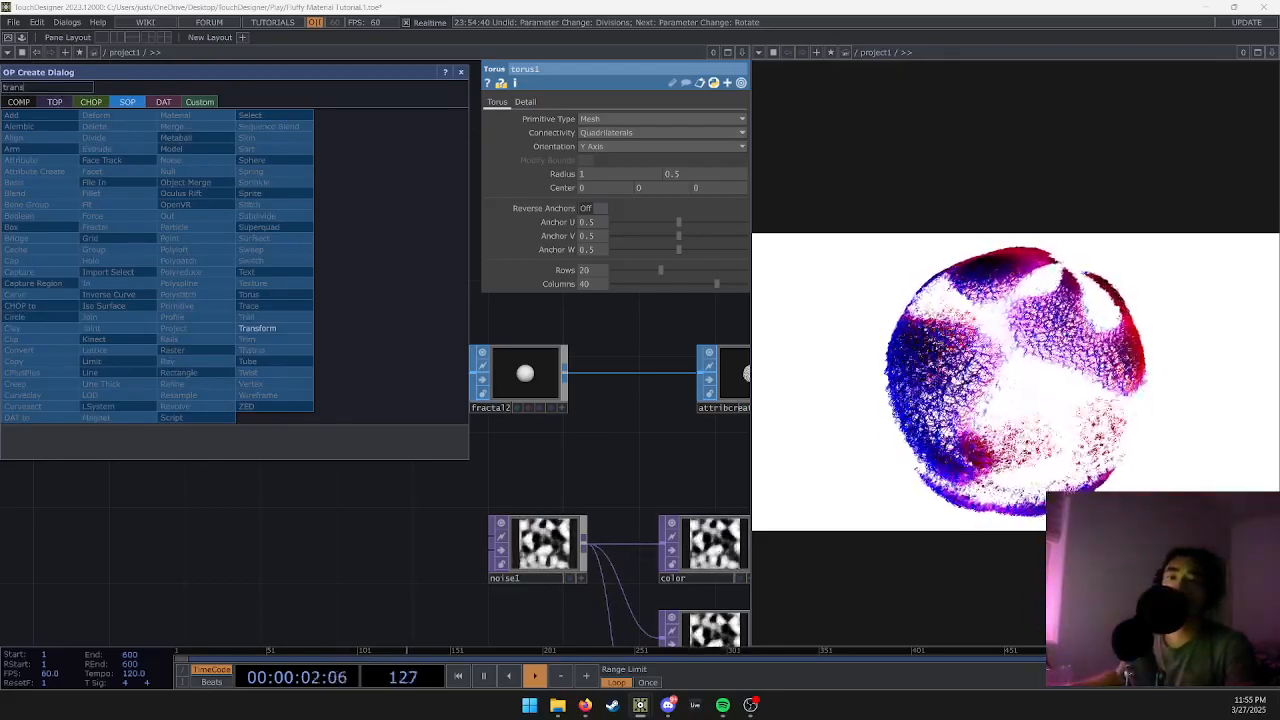
key("Return")
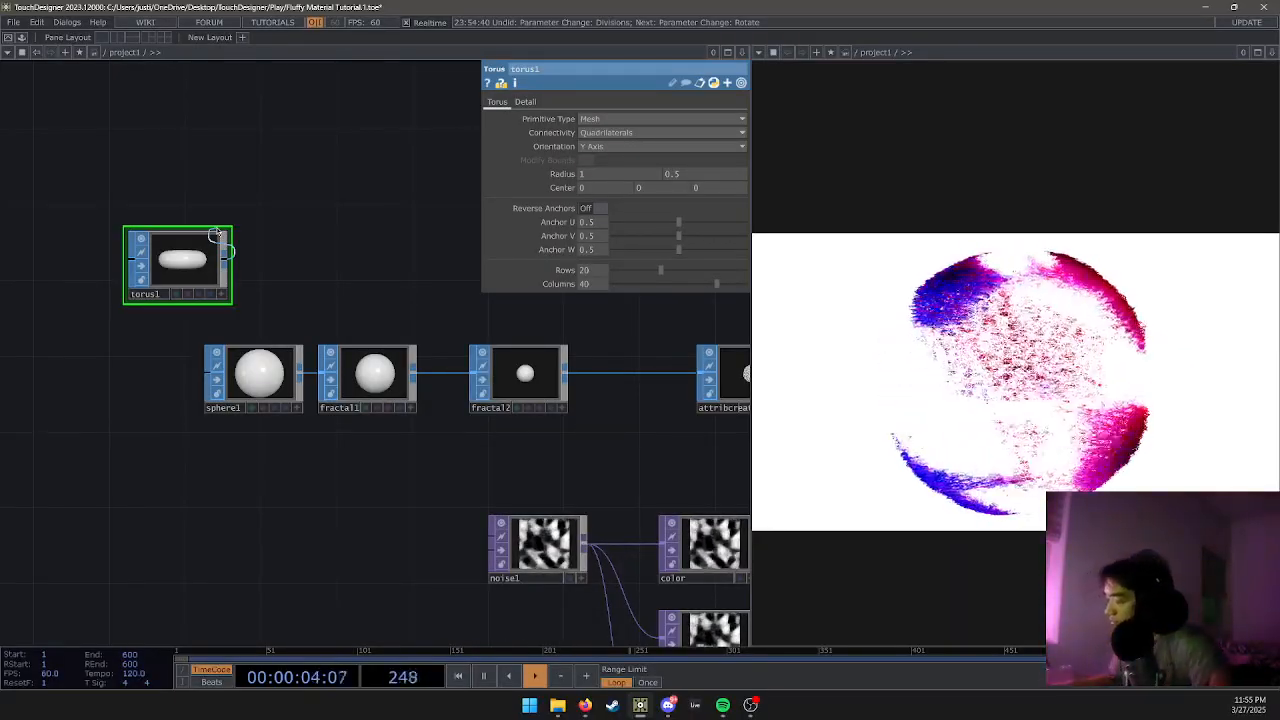
mouse_move(229, 255)
left_mouse_down()
mouse_move(482, 207)
mouse_move(308, 280)
left_mouse_up()
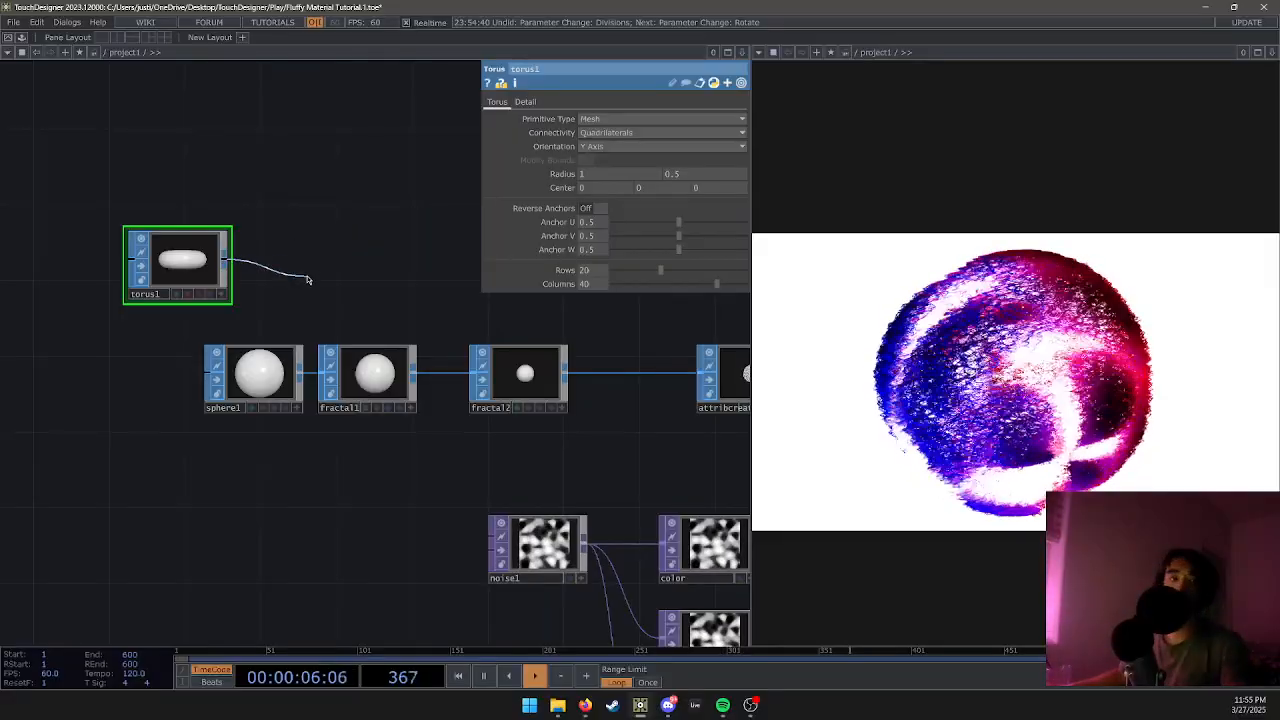
Add a Transform SOP connected to the output of torus1.
right_click(227, 261)
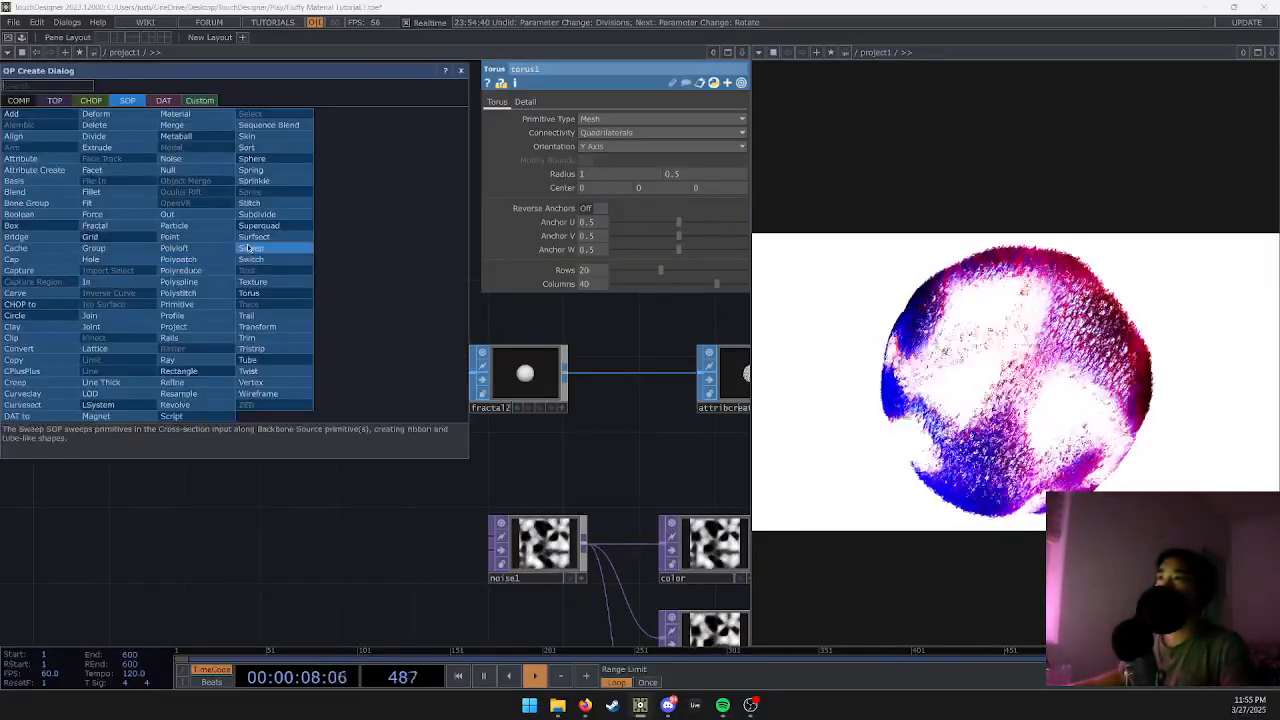
type("tra")
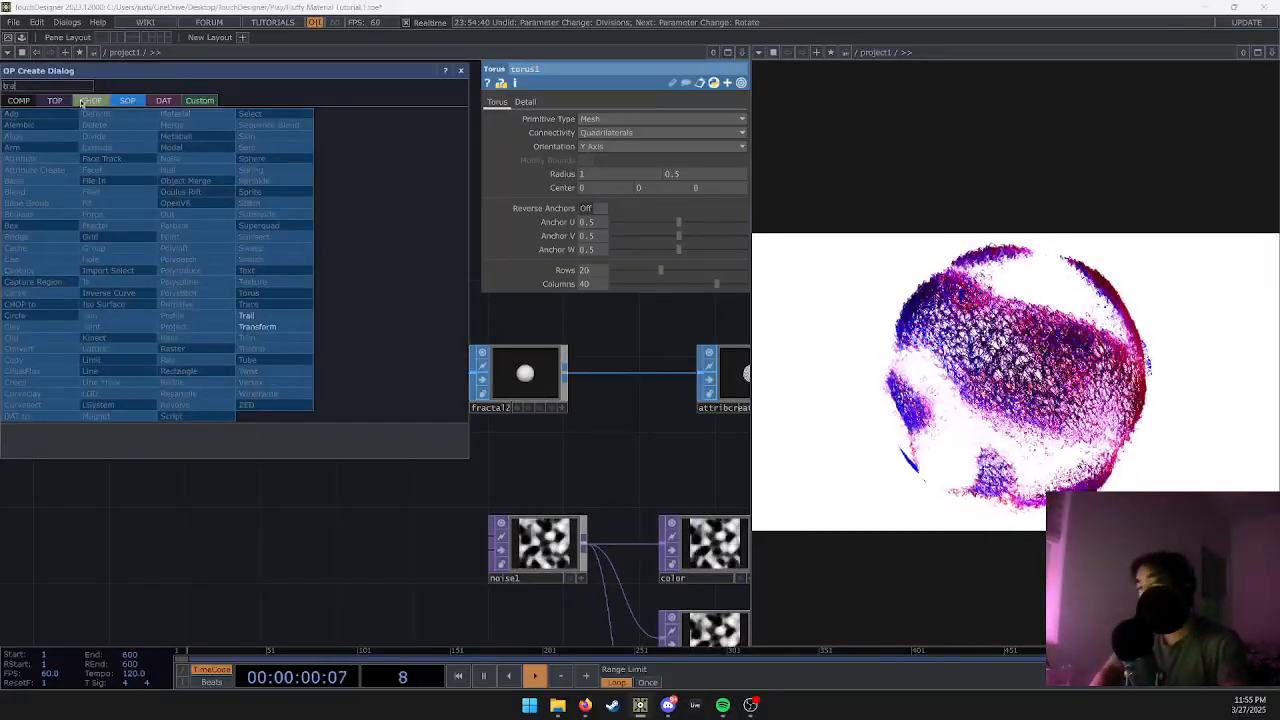
type("nsform")
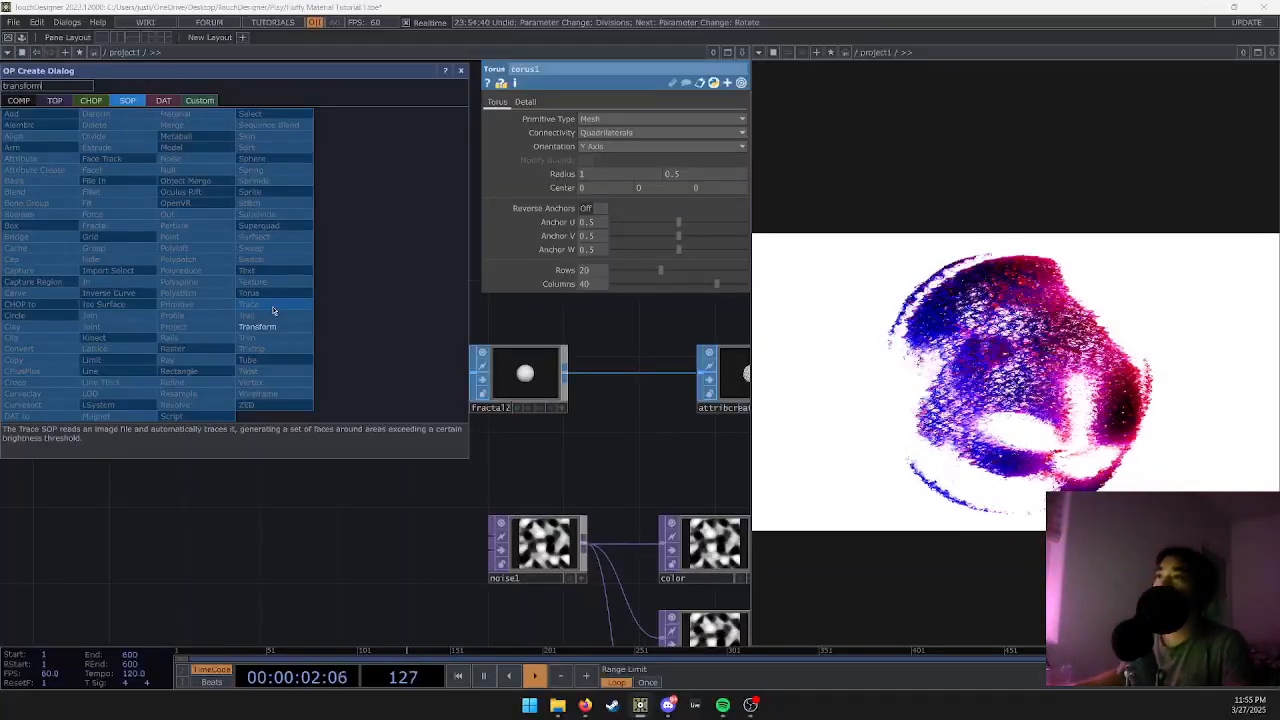
key("Return")
left_click(391, 300)
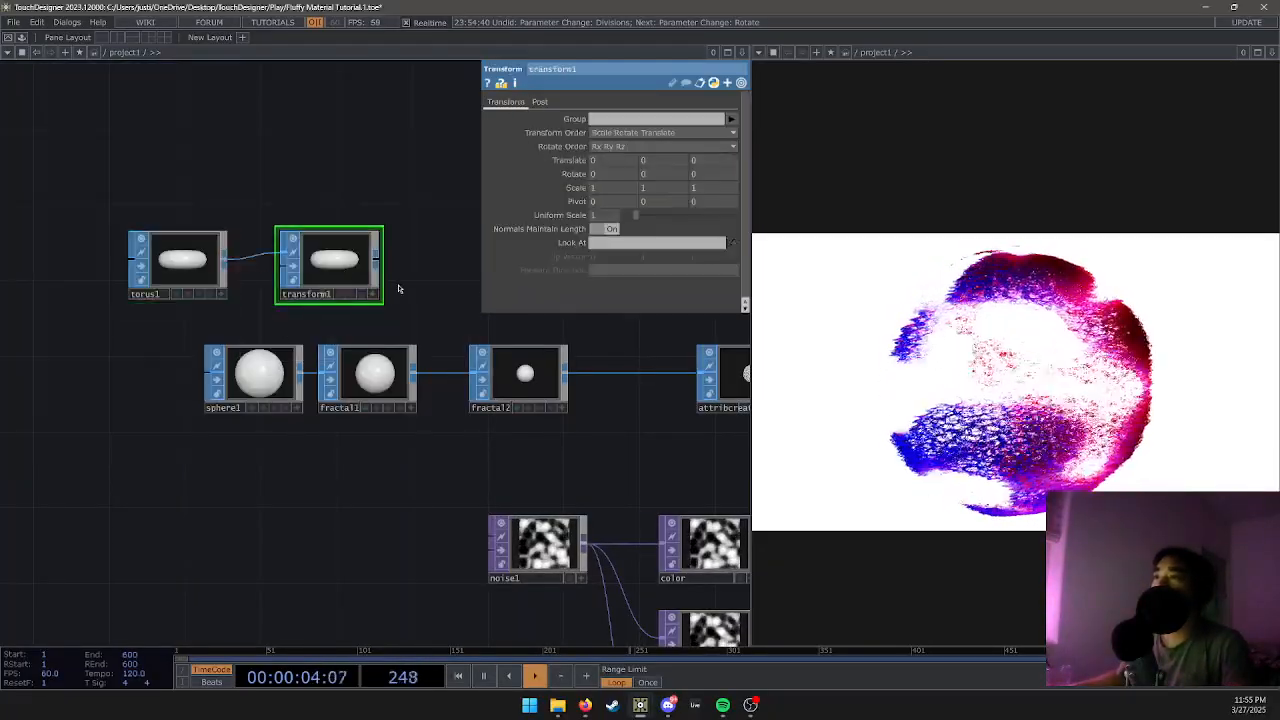
Line up torus1 and transform1 above the sphere chain and set transform1's X rotation to 90.
left_click_drag(400, 288, 331, 256)
left_click_drag(251, 264, 271, 245)
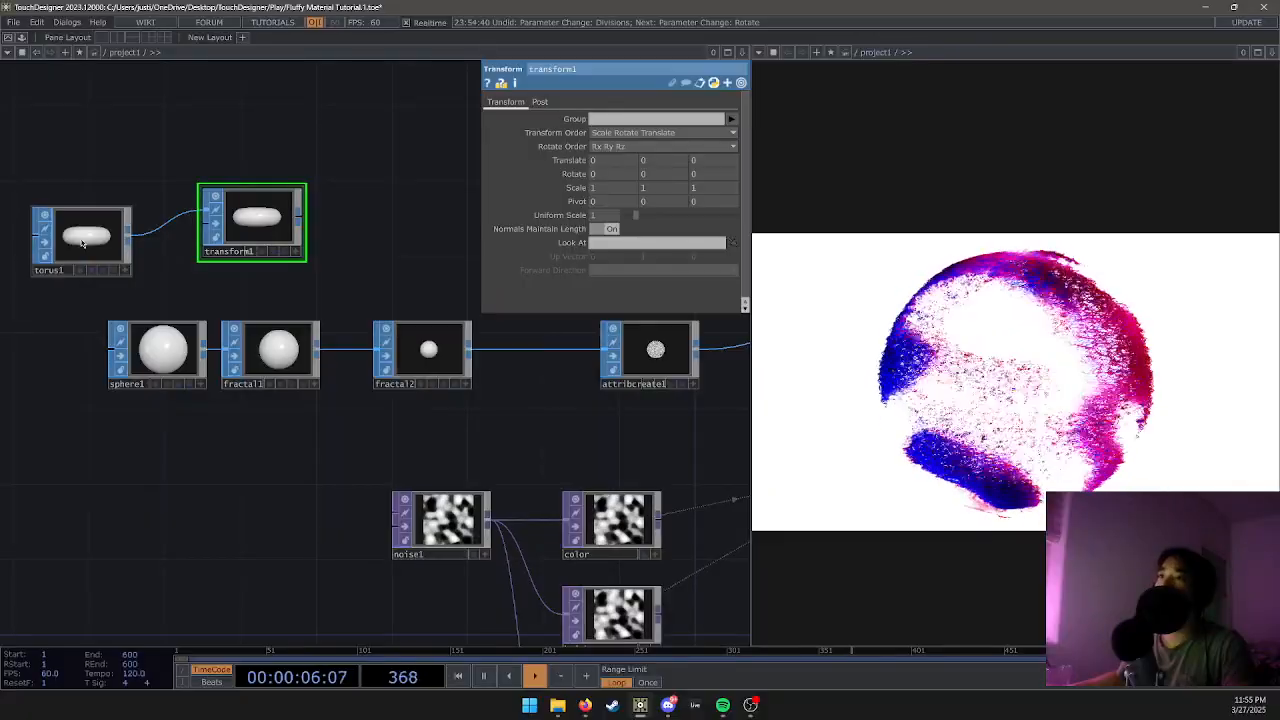
left_click_drag(84, 235, 104, 216)
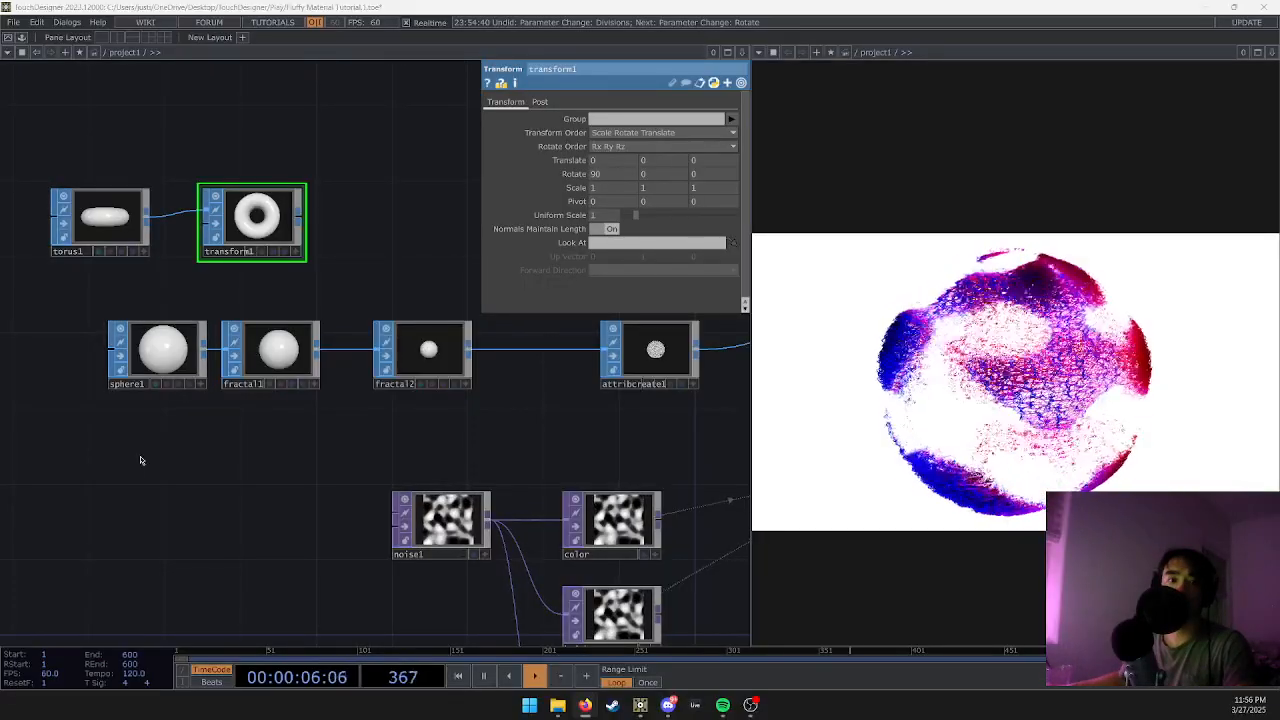
Move sphere1 away from fractal1 and insert a Switch SOP on the wire between them, placed beside transform1.
left_click_drag(189, 351, 57, 370)
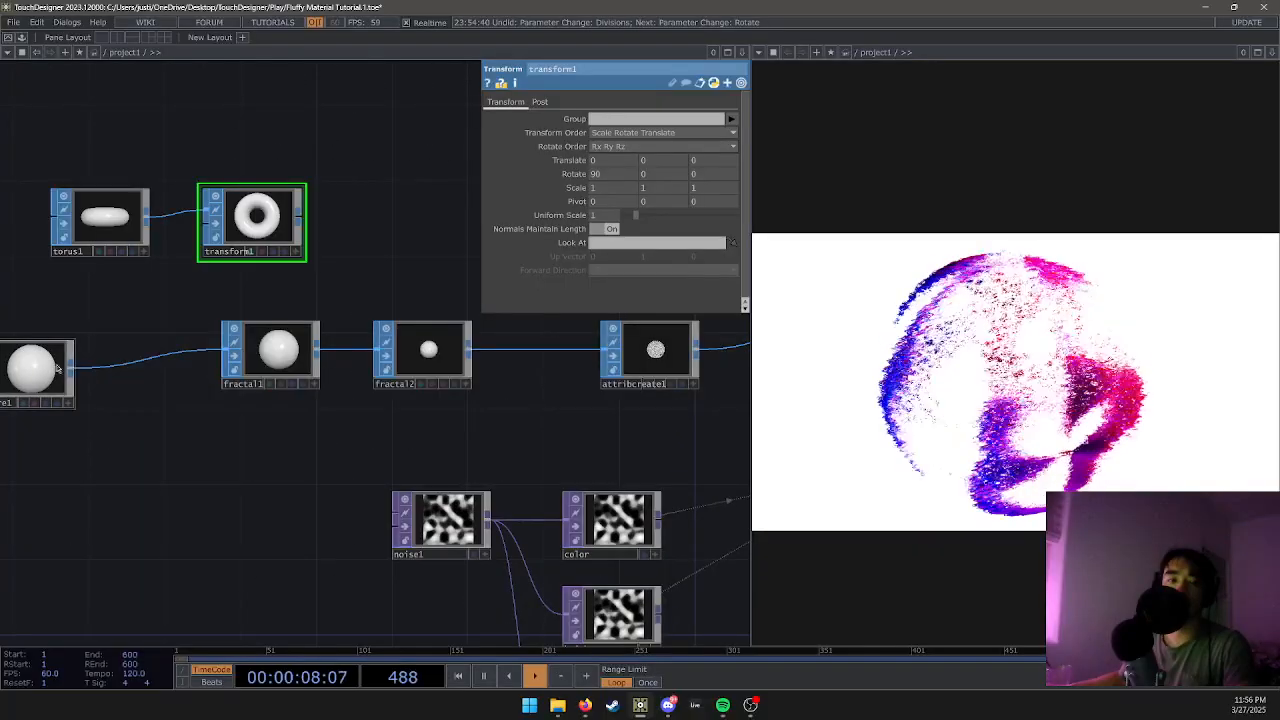
right_click(161, 362)
left_click(184, 345)
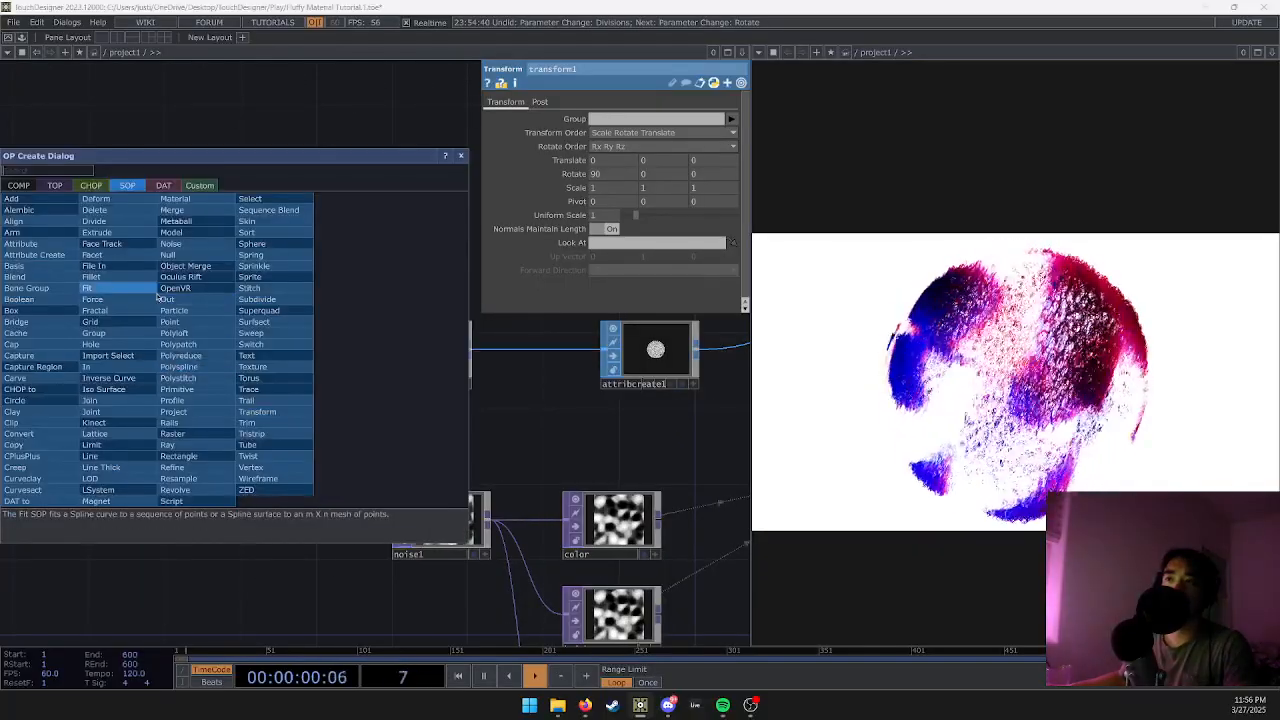
type("sw")
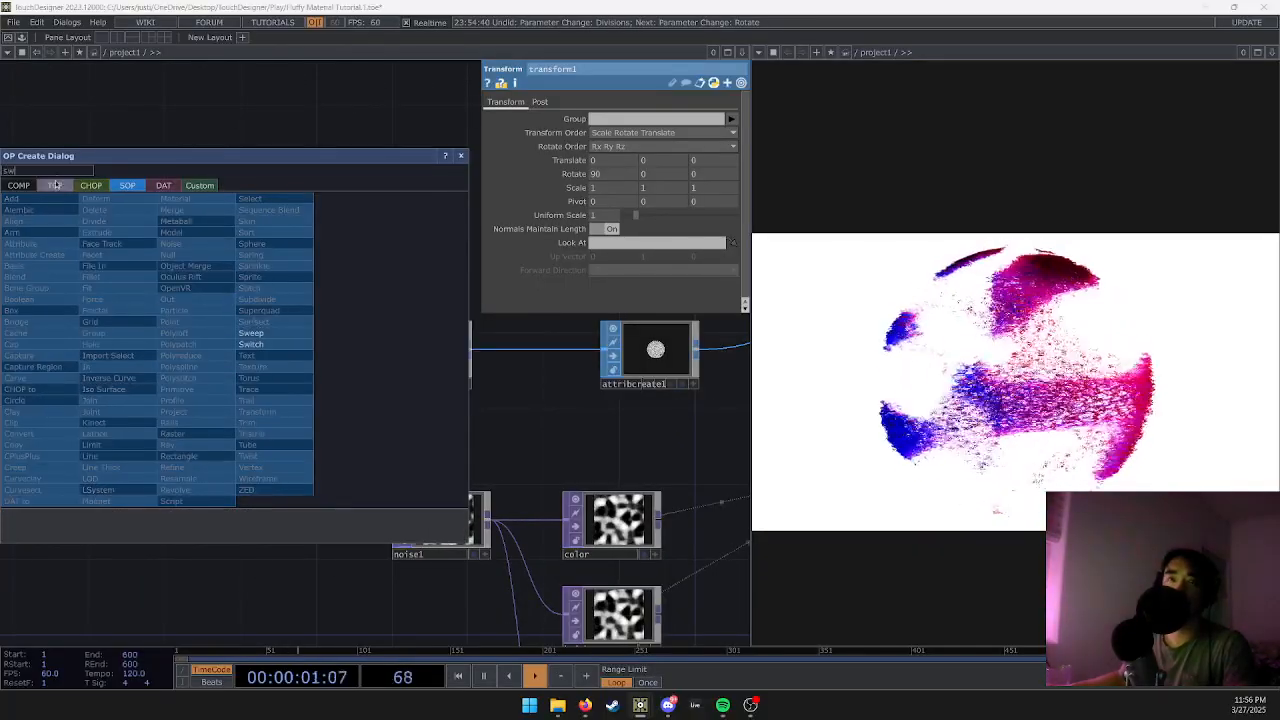
left_click(251, 344)
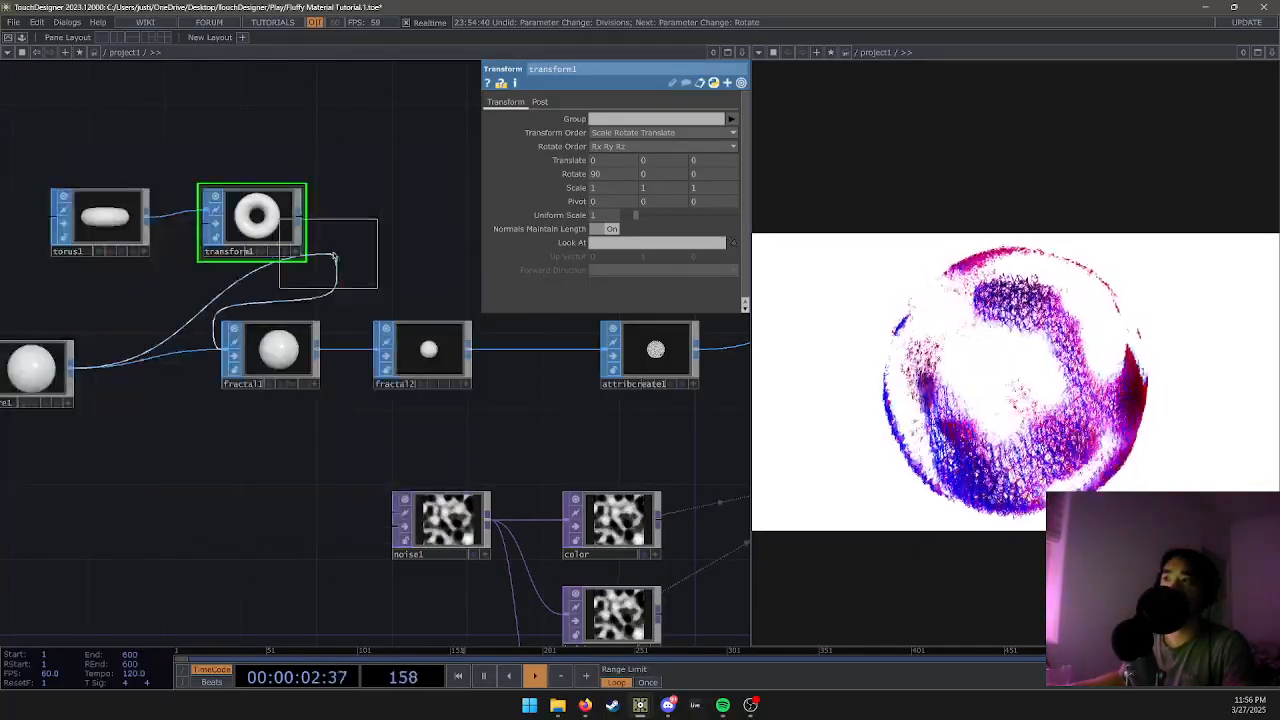
left_click(419, 206)
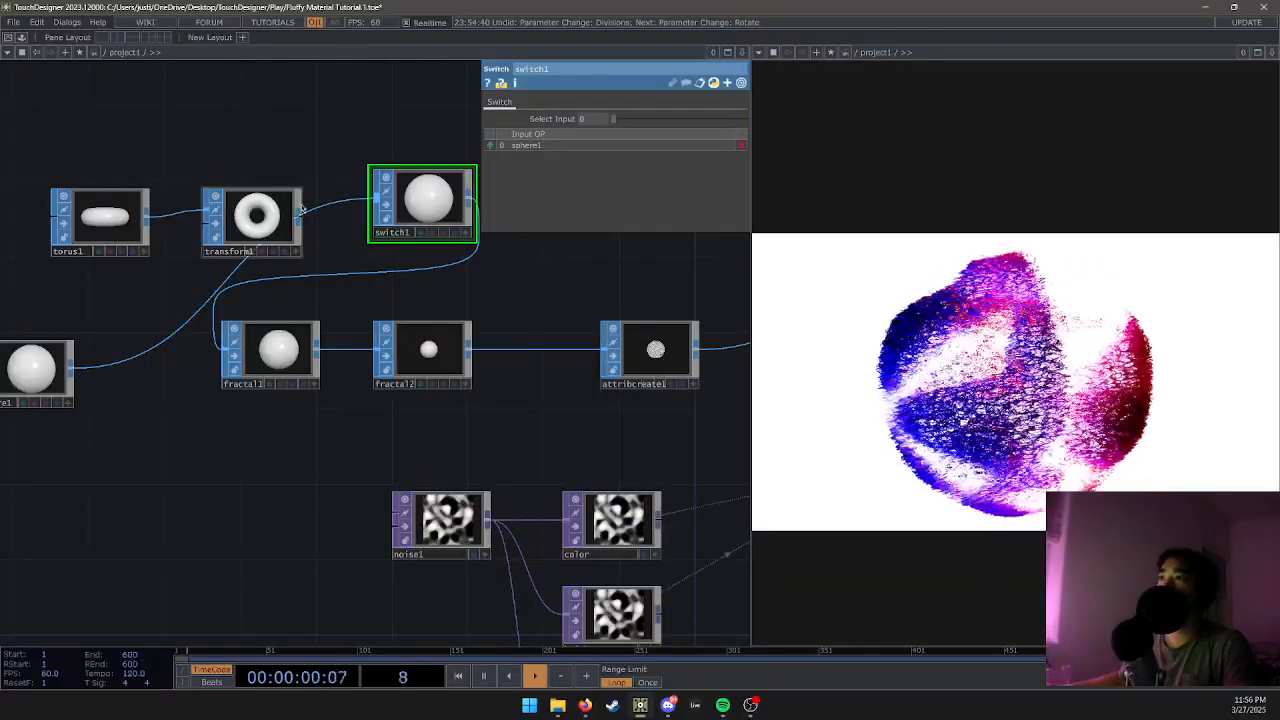
Connect transform1 to switch1 and move it ahead of sphere1 as input 0.
left_click_drag(352, 213, 375, 202)
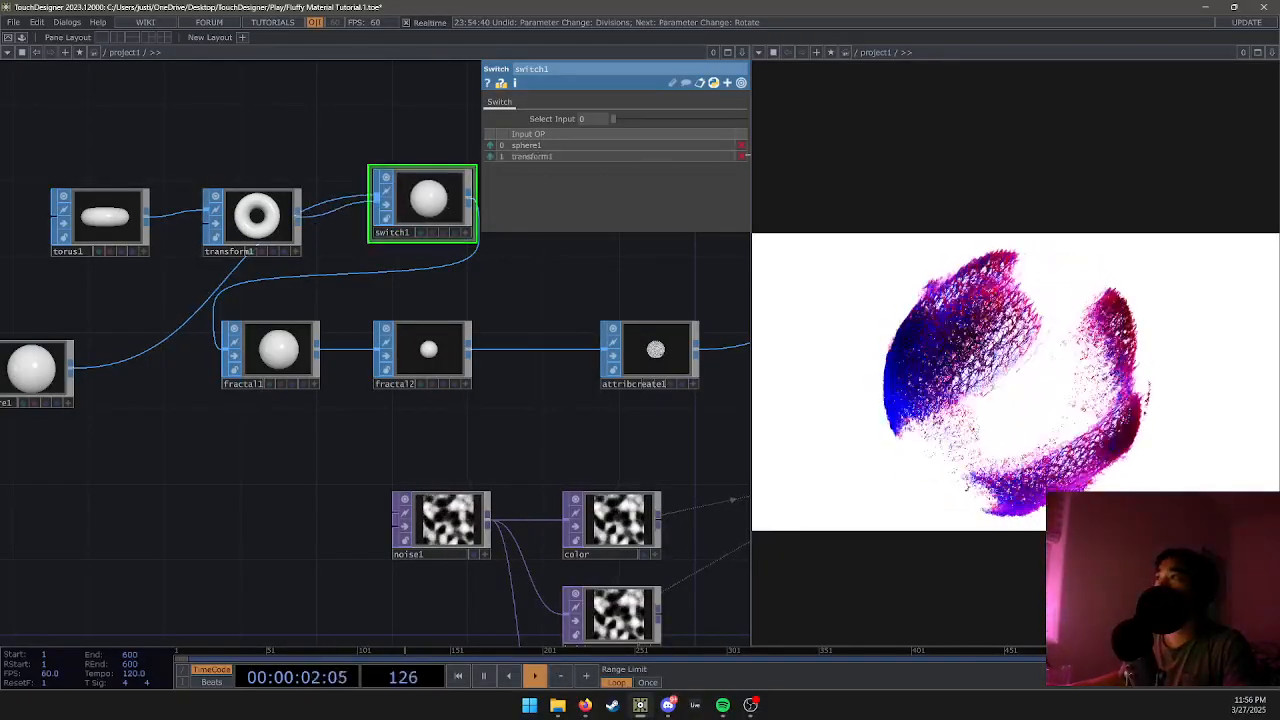
left_click_drag(490, 145, 492, 161)
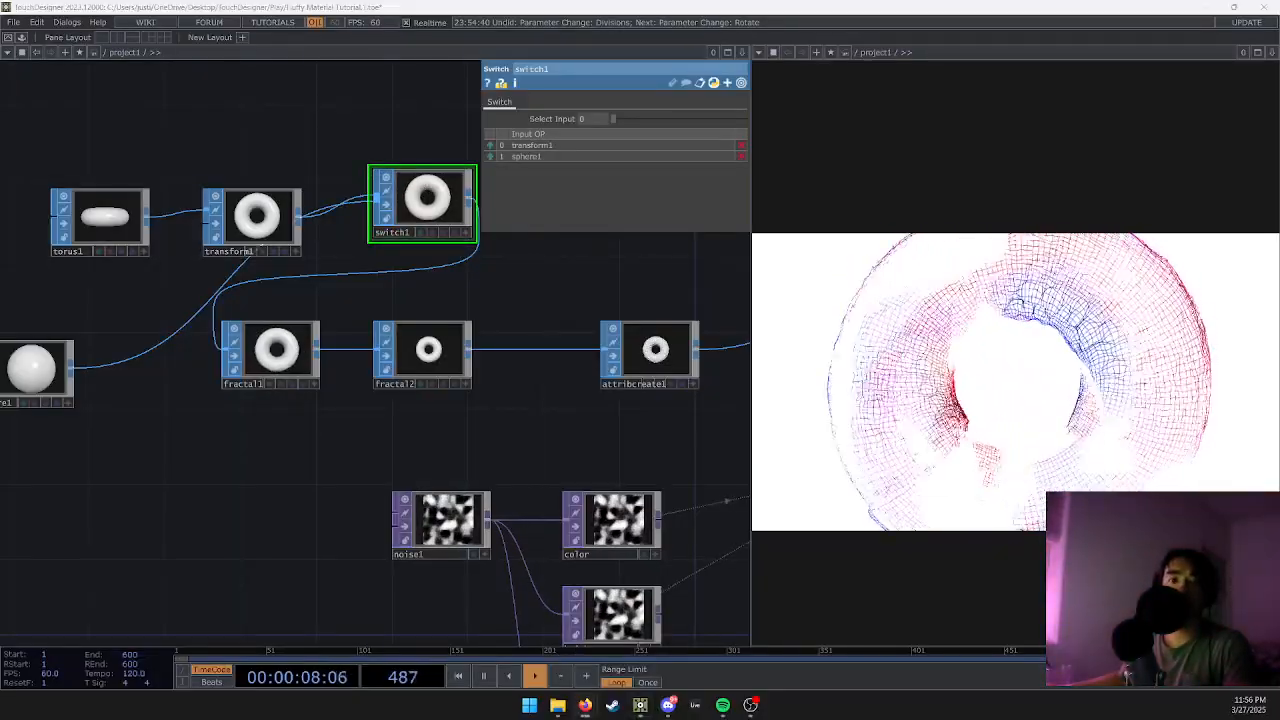
Rearrange the nodes so switch1 sits just before fractal1, with torus1 and transform1 side by side above sphere1.
left_click_drag(230, 215, 193, 158)
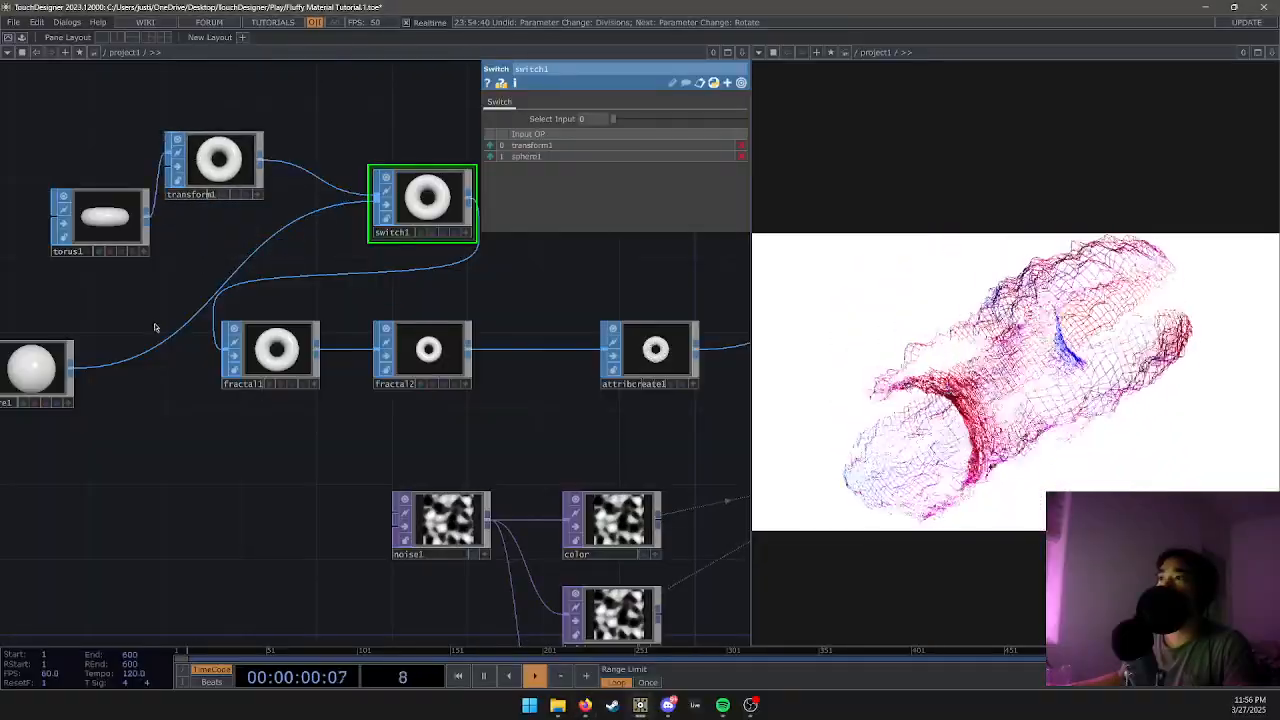
scroll(173, 422, "down", 3)
left_click_drag(134, 314, 80, 252)
left_click_drag(106, 395, 48, 356)
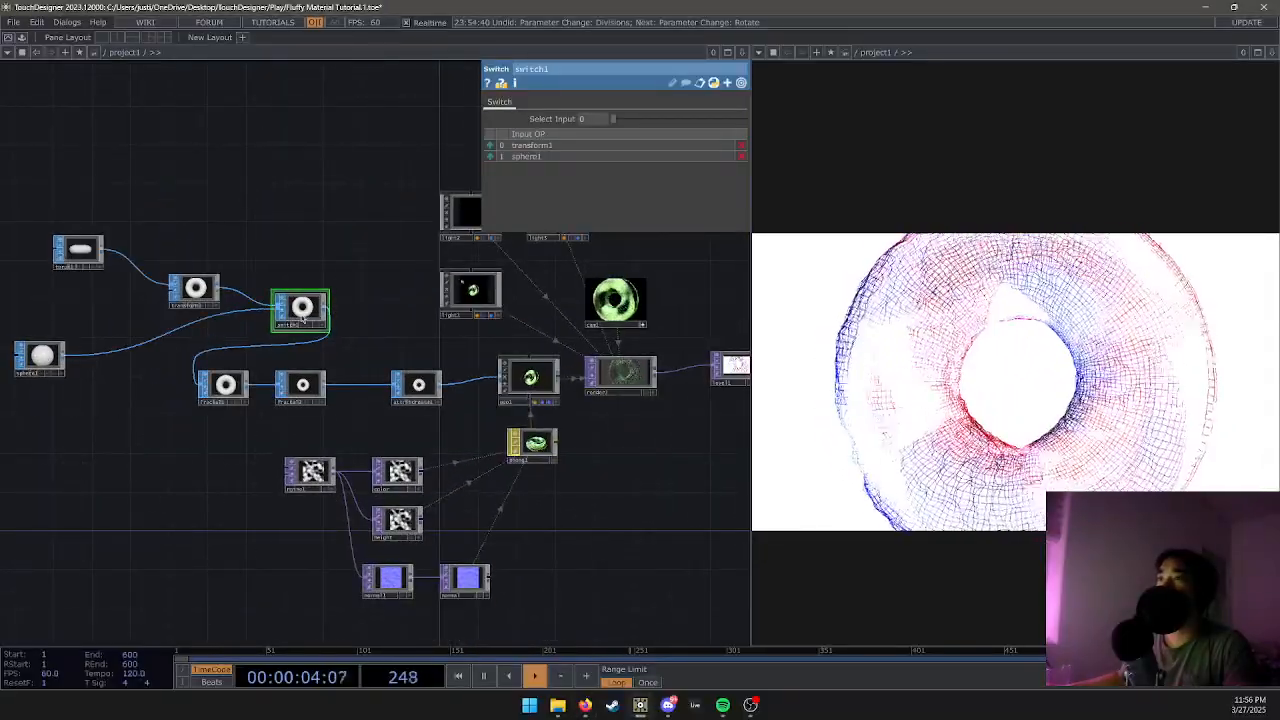
left_click_drag(297, 310, 145, 399)
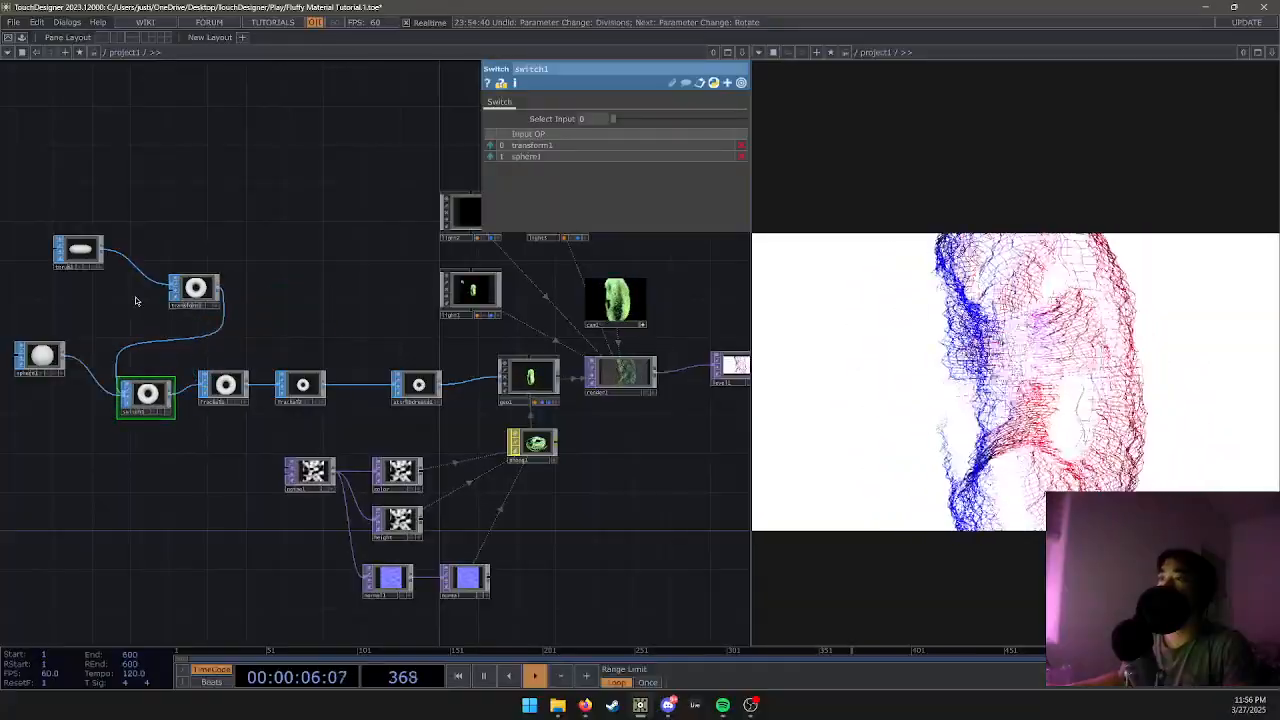
left_click_drag(181, 279, 148, 249)
left_click_drag(275, 323, 261, 363)
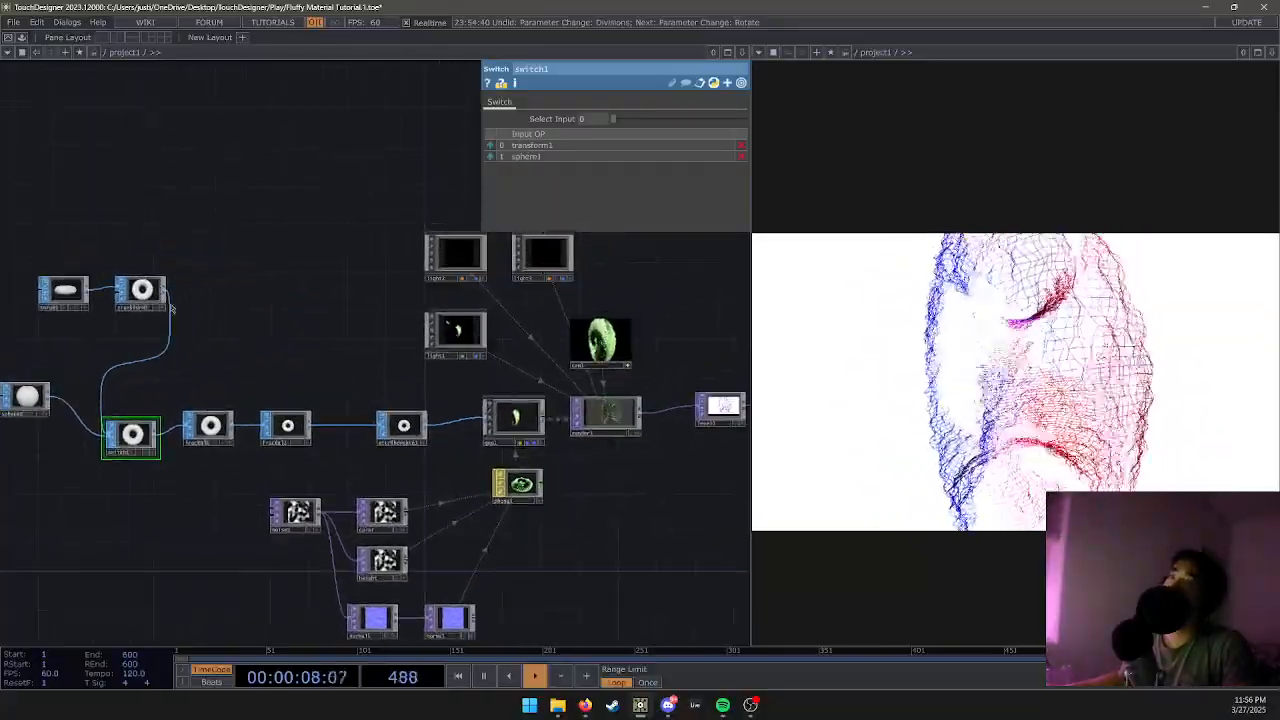
scroll(150, 292, "up", 4)
left_click(146, 310)
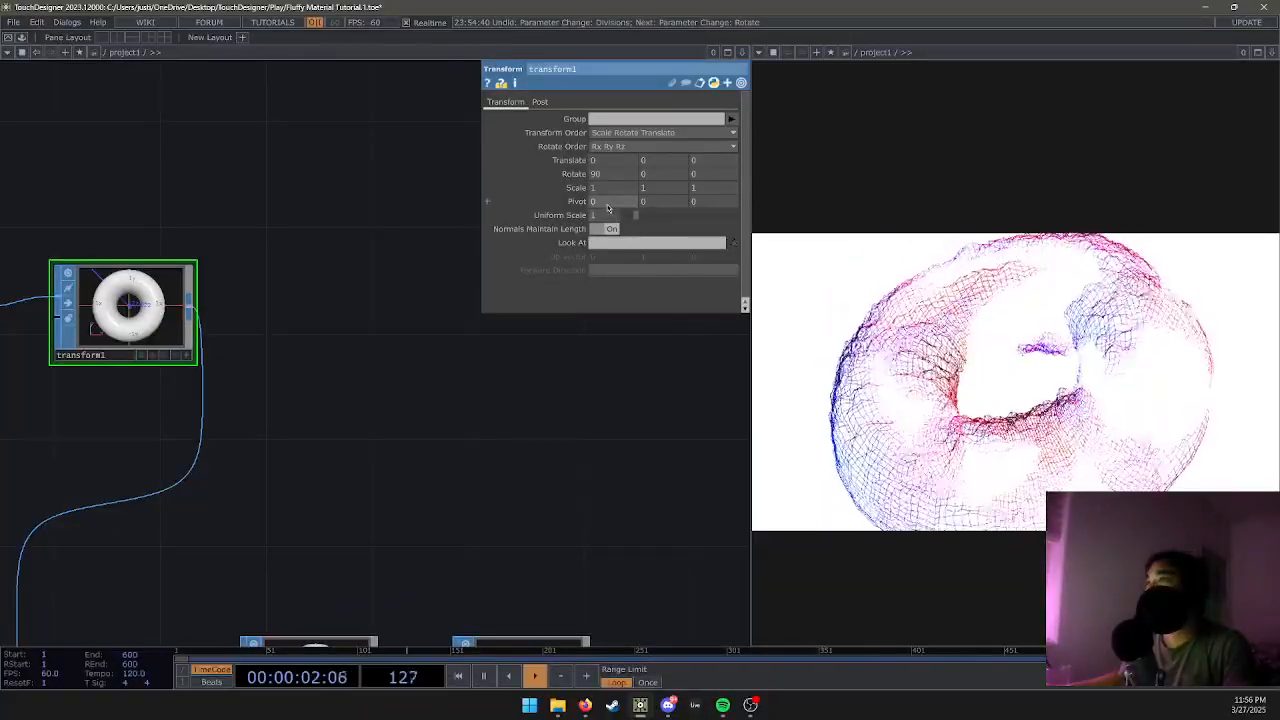
left_click(539, 102)
left_click(506, 103)
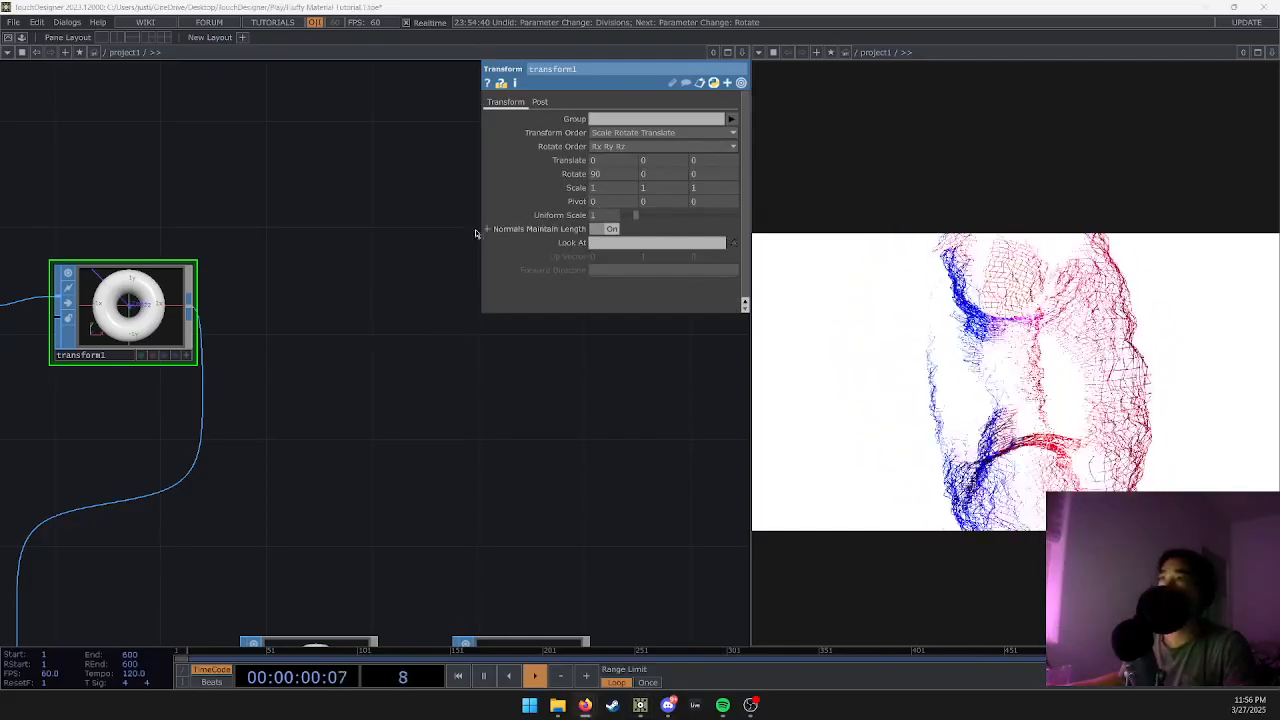
Set torus1's Columns to 50 and its Rows to 1.
scroll(276, 296, "down", 4)
left_click(86, 300)
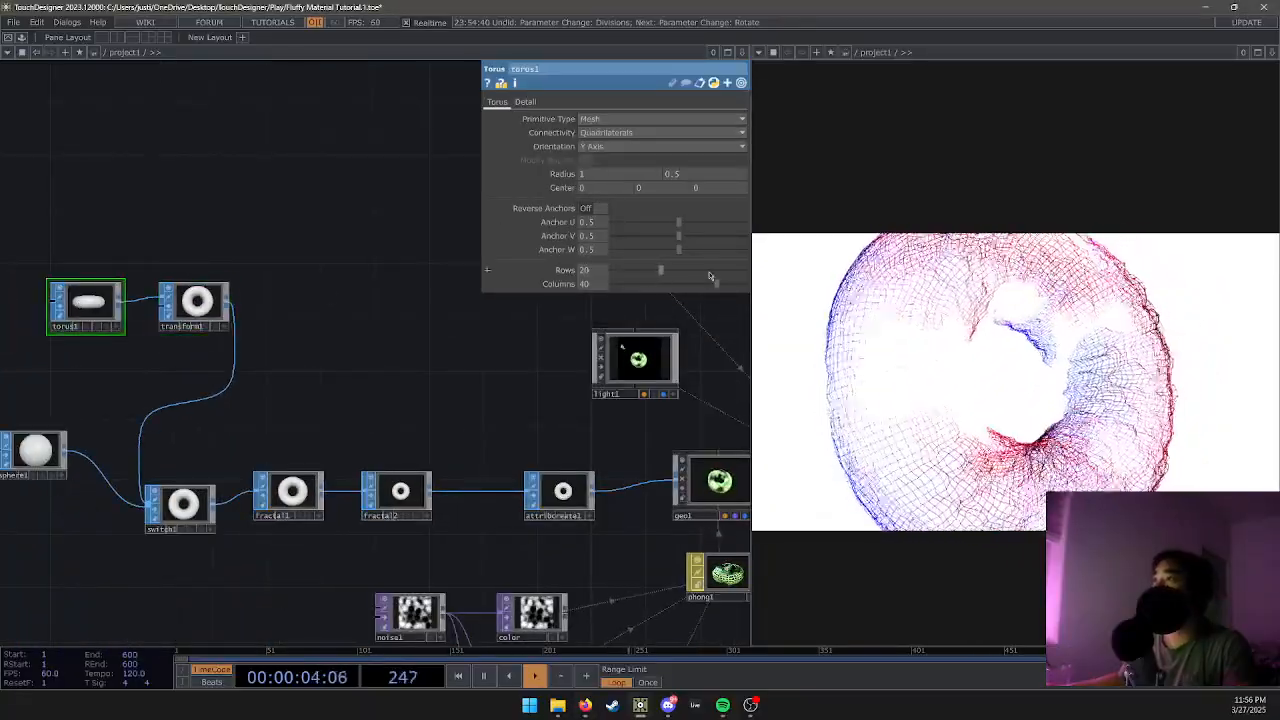
left_click_drag(719, 290, 783, 291)
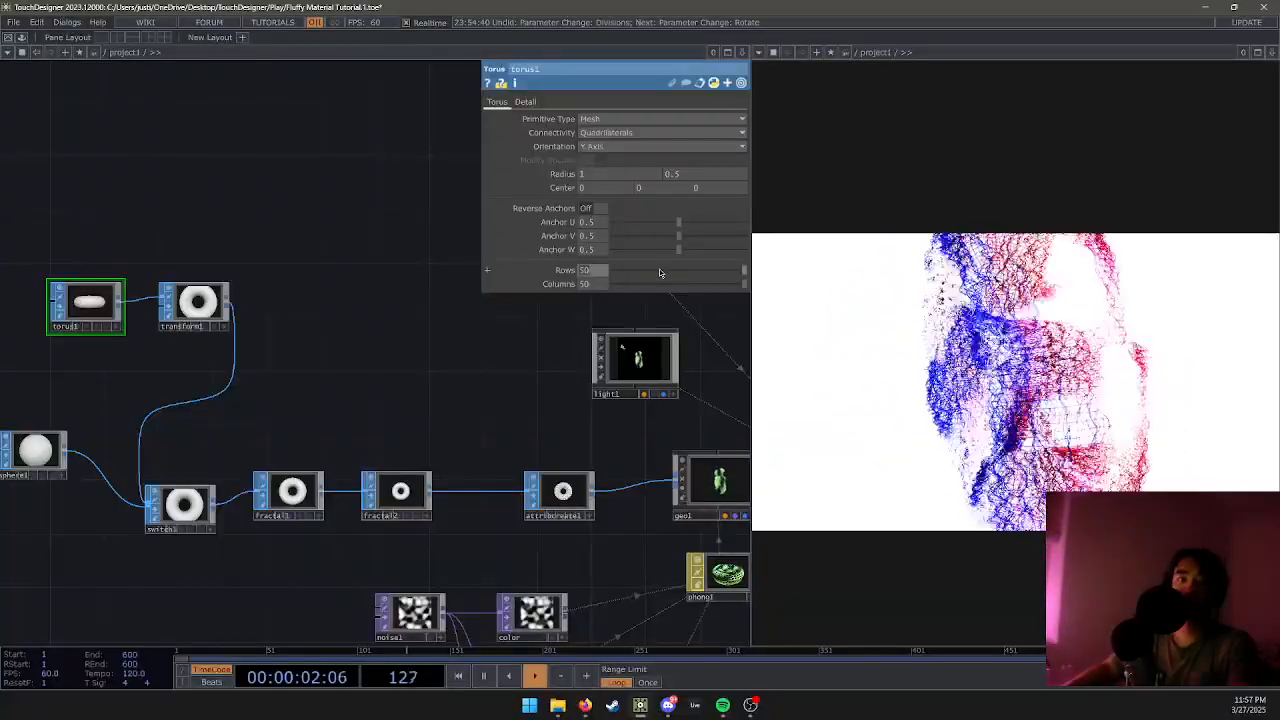
type("1")
key("Return")
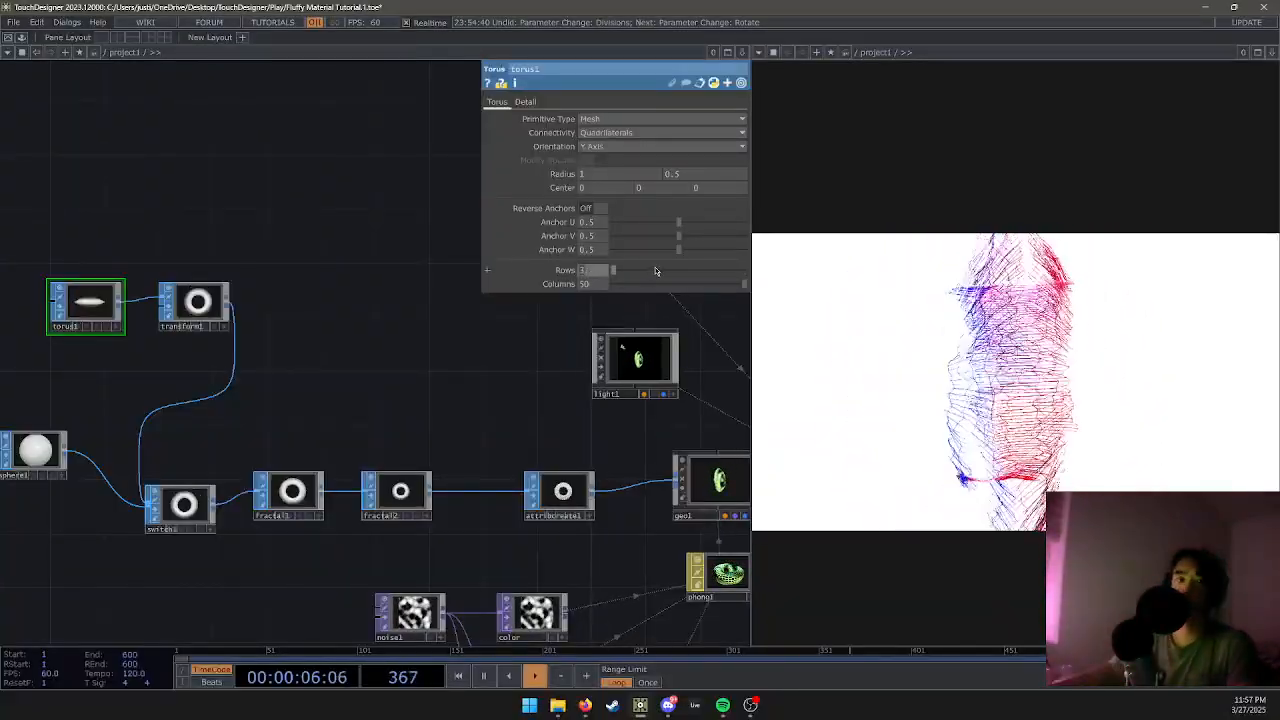
Set both the Rows and Columns of torus1 to 100.
key("Tab")
type("100")
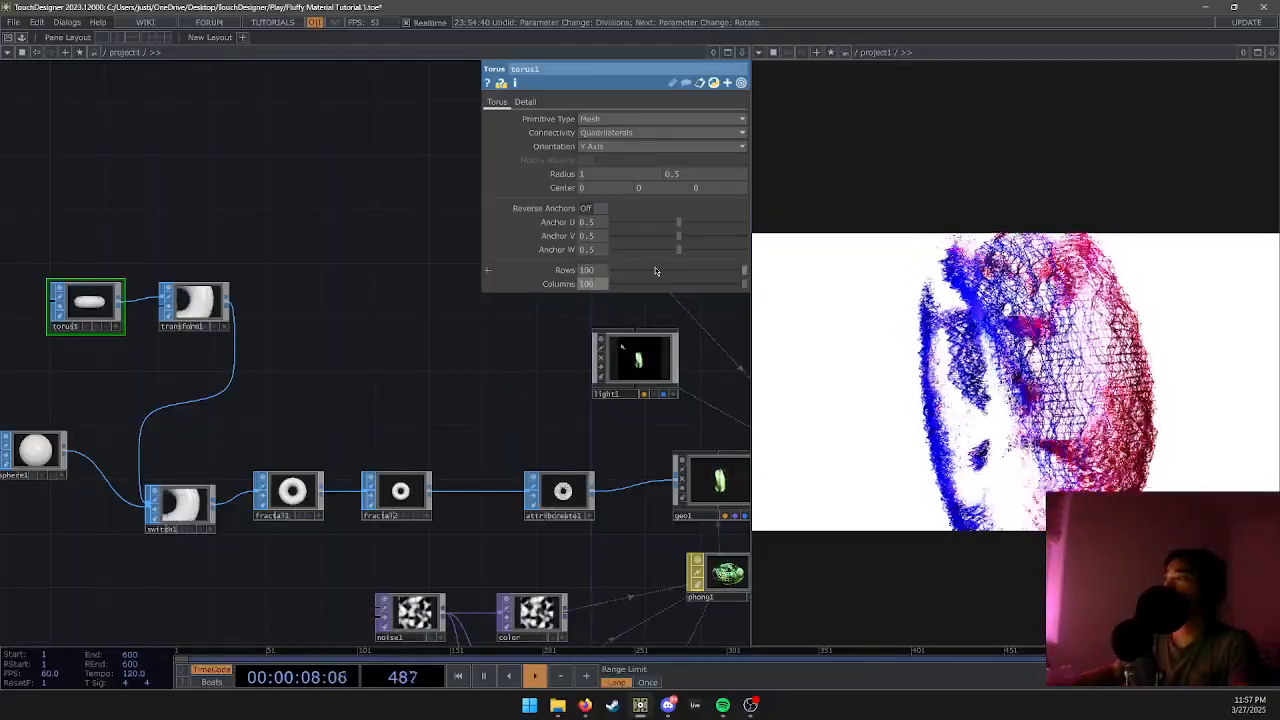
key("Return")
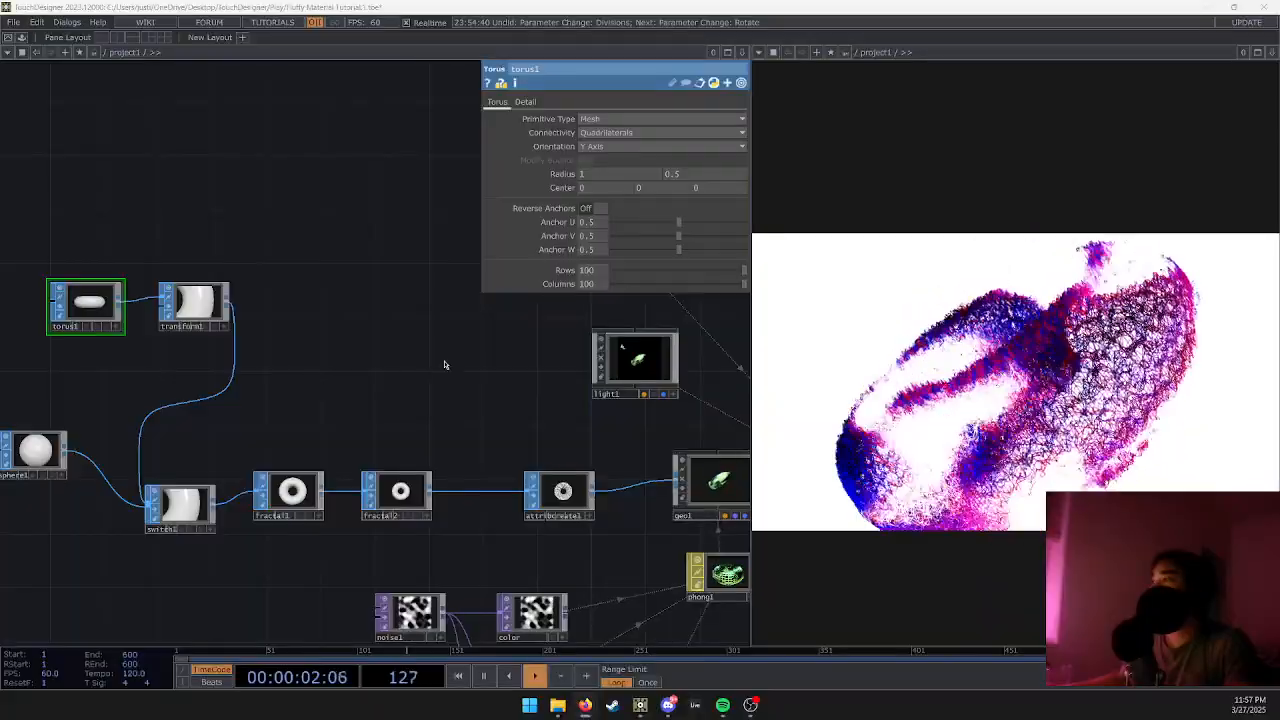
Set phong1's Displace Scale to about 0.345 and its Displace Midpoint to about 0.339.
scroll(429, 412, "down", 2)
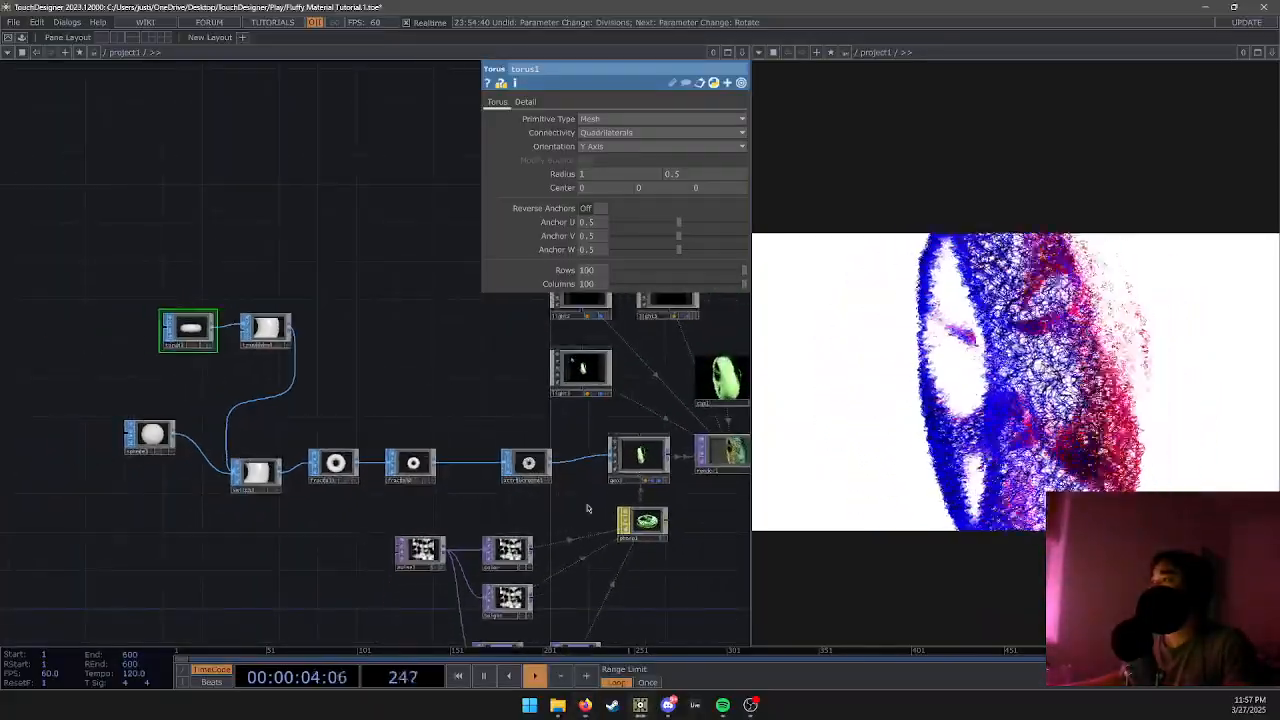
left_click_drag(609, 588, 532, 539)
left_click_drag(623, 498, 546, 506)
scroll(546, 503, "up", 2)
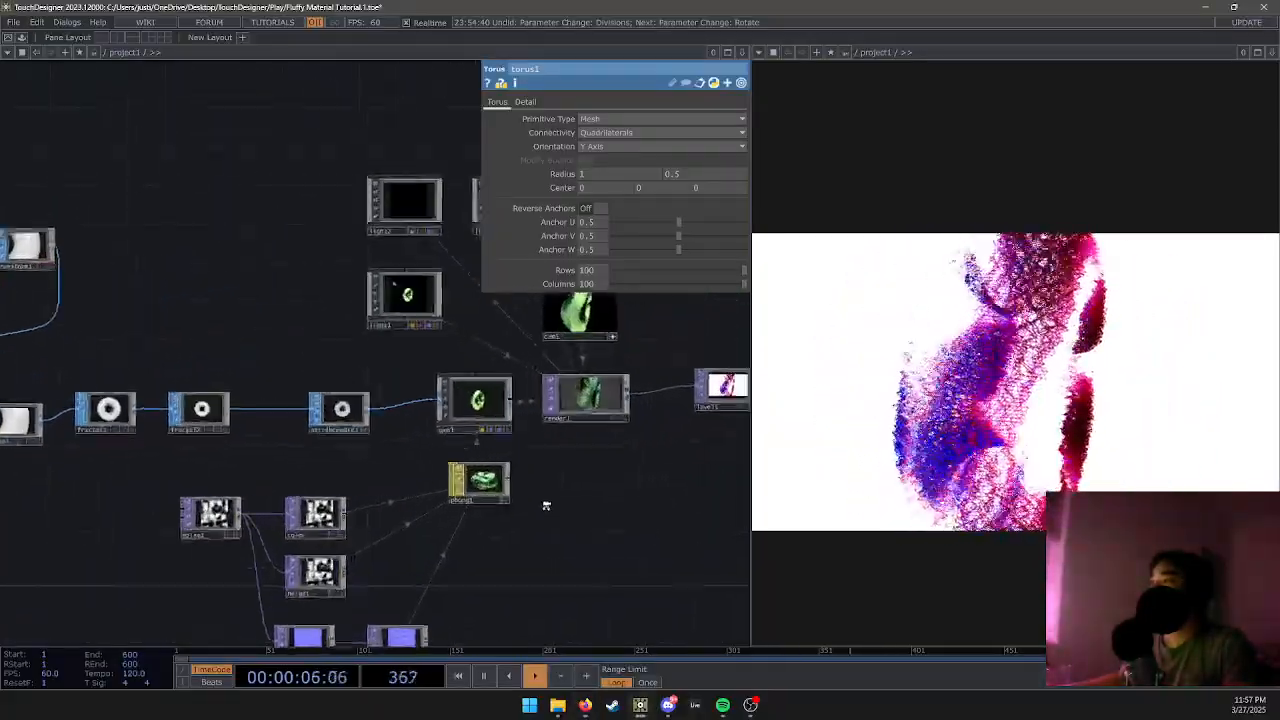
left_click(487, 483)
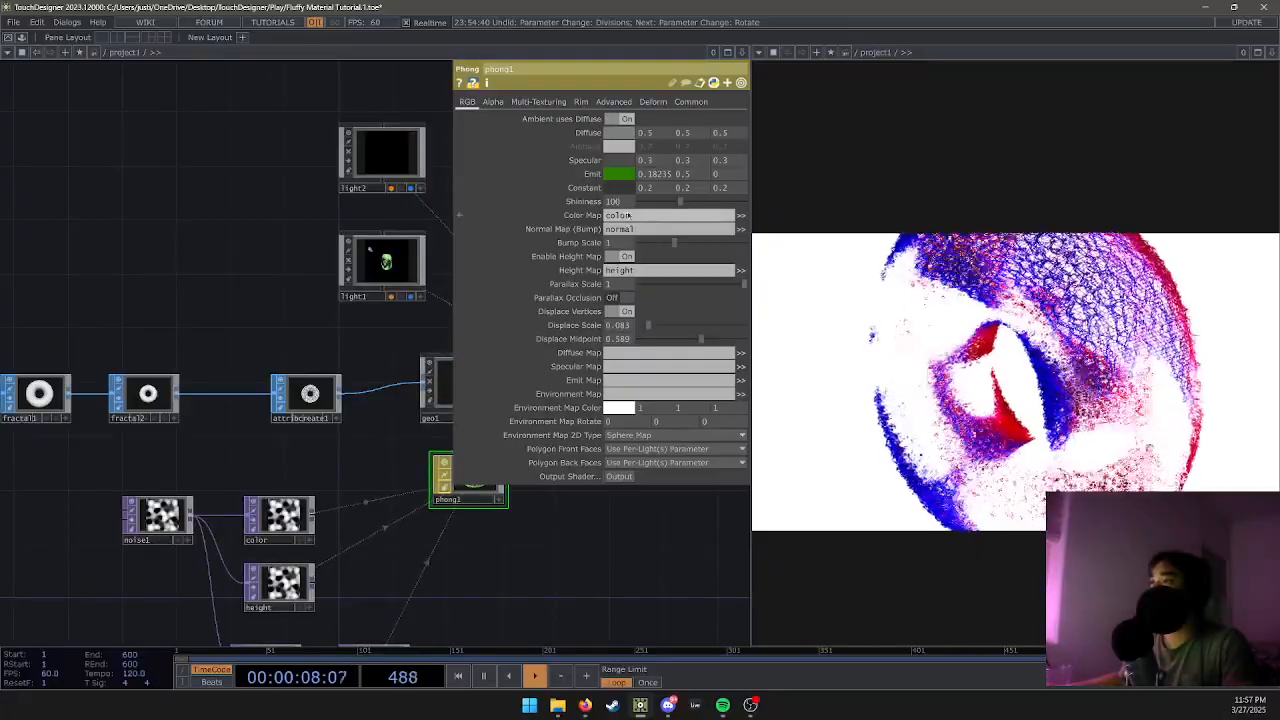
left_click(522, 103)
left_click(492, 103)
left_click(469, 104)
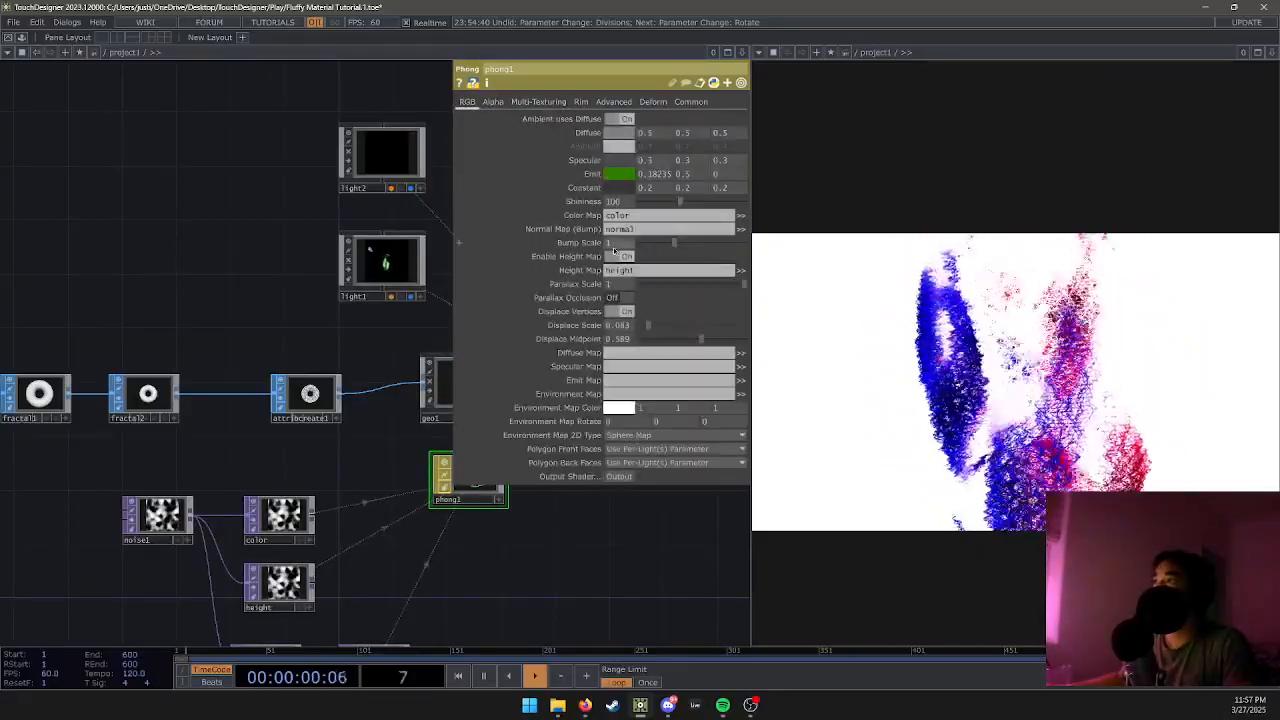
left_click_drag(648, 325, 676, 340)
Toggle the lock on level1 and unlock it again, discarding the locked changes.
left_click_drag(578, 573, 231, 608)
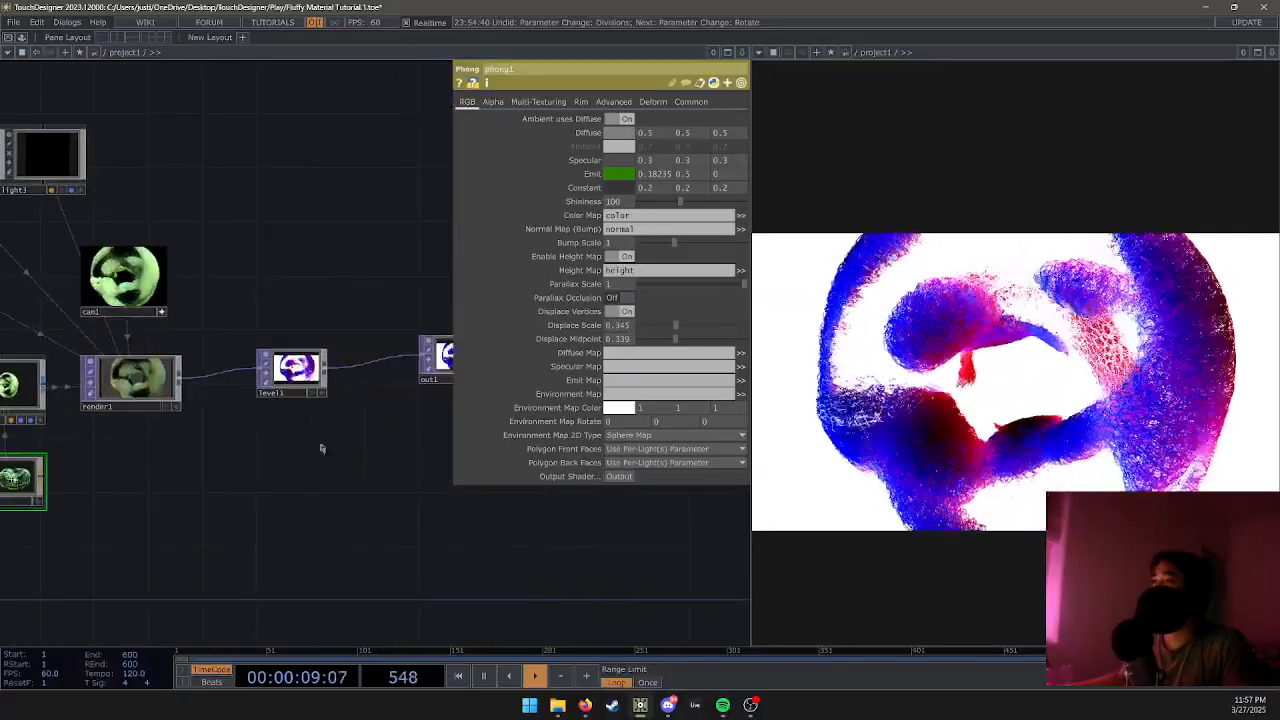
left_click(267, 377)
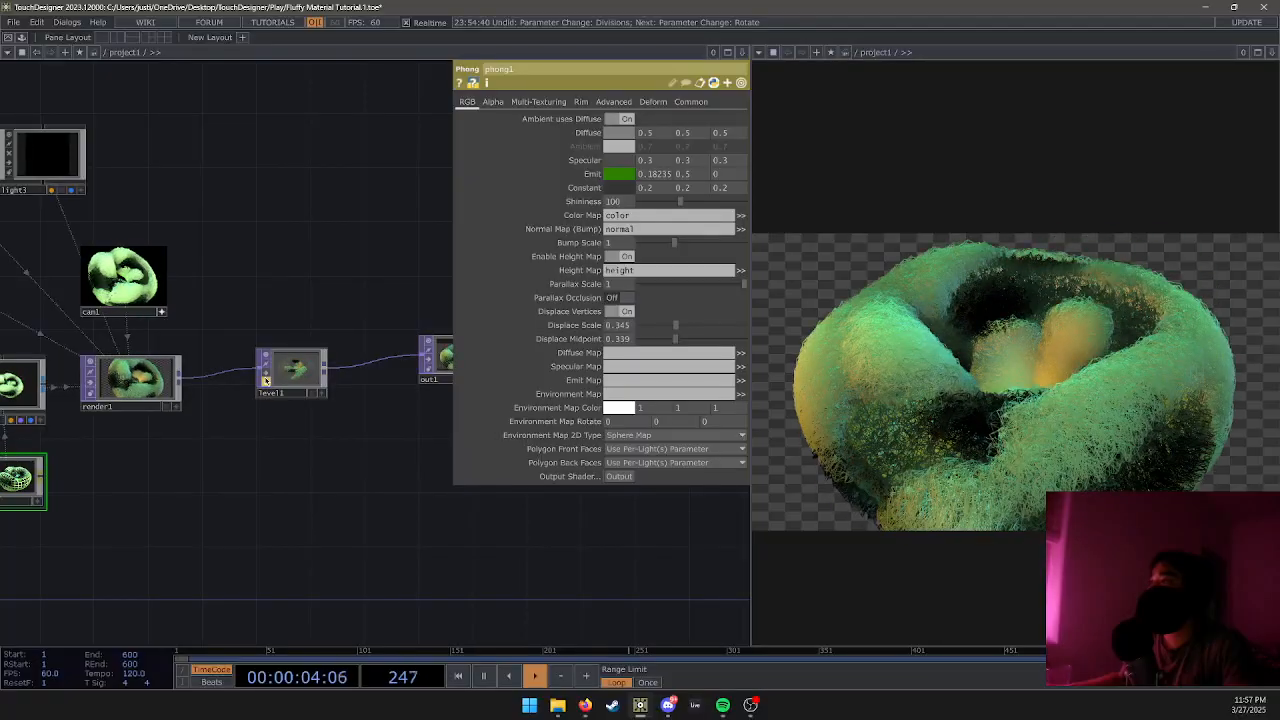
left_click(266, 380)
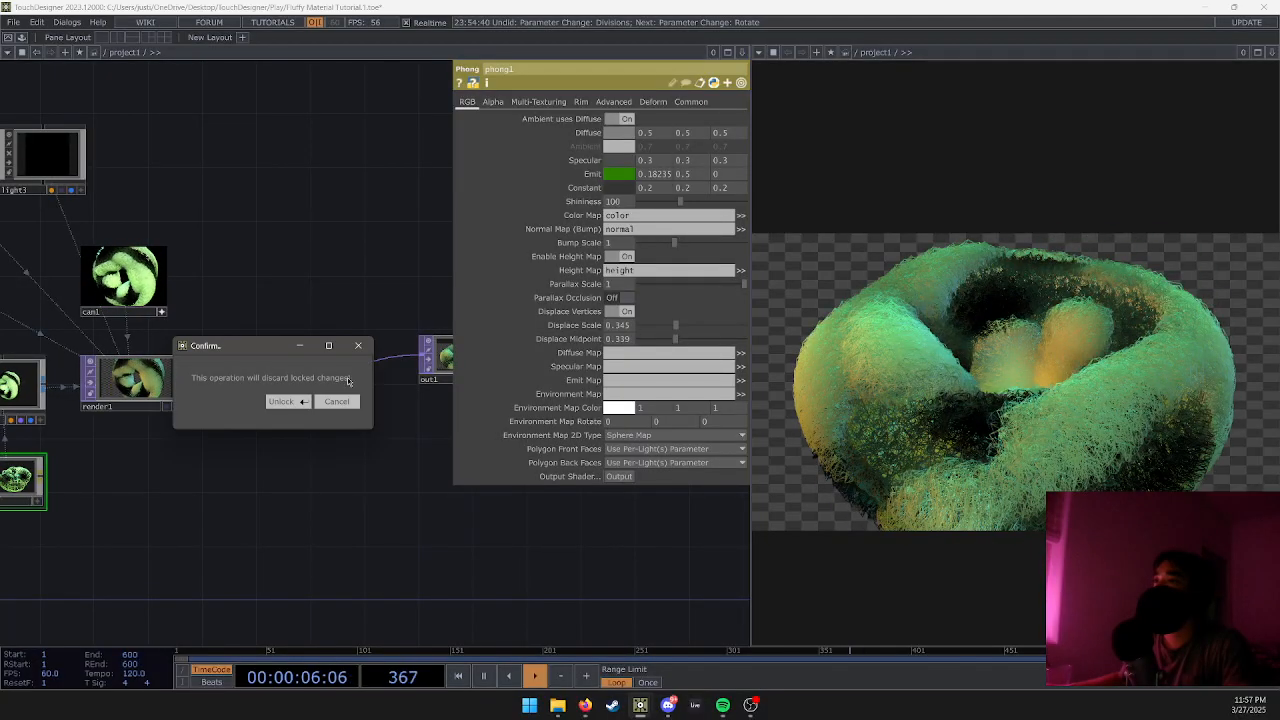
left_click(283, 401)
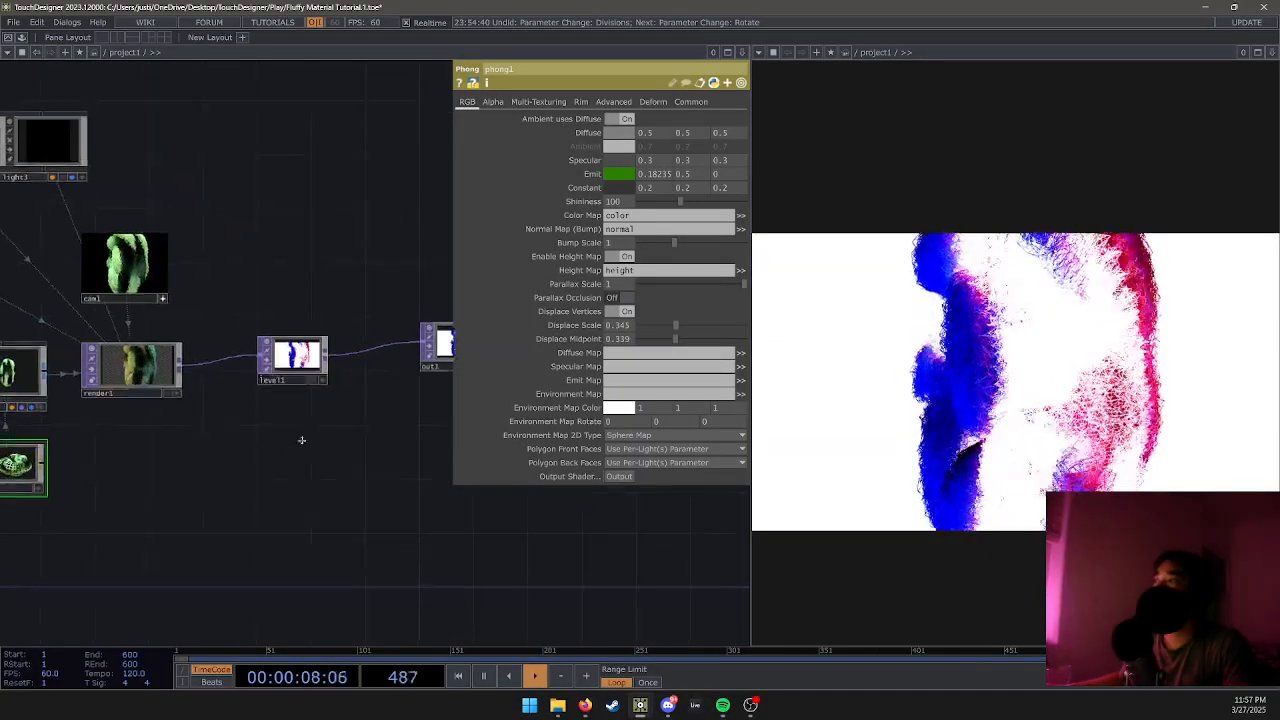
Readjust phong1's vertex displacement to a Displace Scale of about 0.149 and a Displace Midpoint of about 0.101.
left_click_drag(252, 468, 506, 433)
left_click_drag(280, 433, 308, 433)
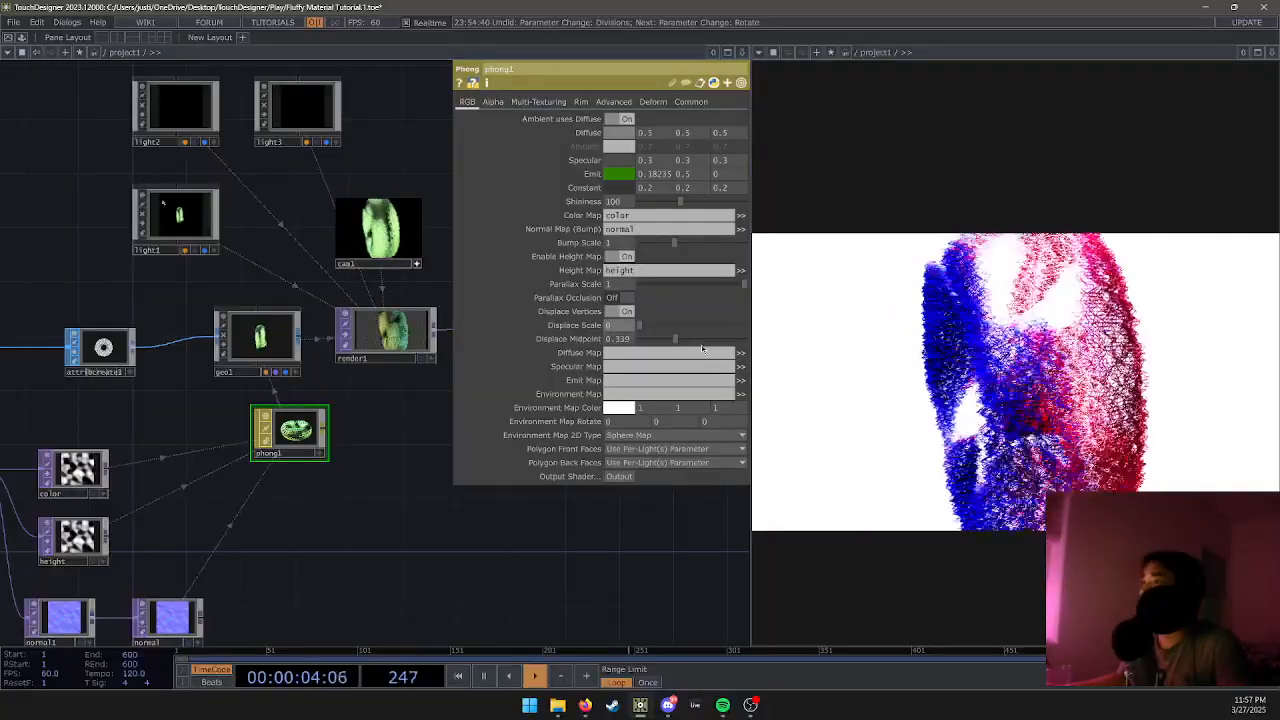
mouse_move(676, 340)
left_mouse_down()
mouse_move(650, 340)
mouse_move(646, 327)
mouse_move(662, 332)
left_mouse_up()
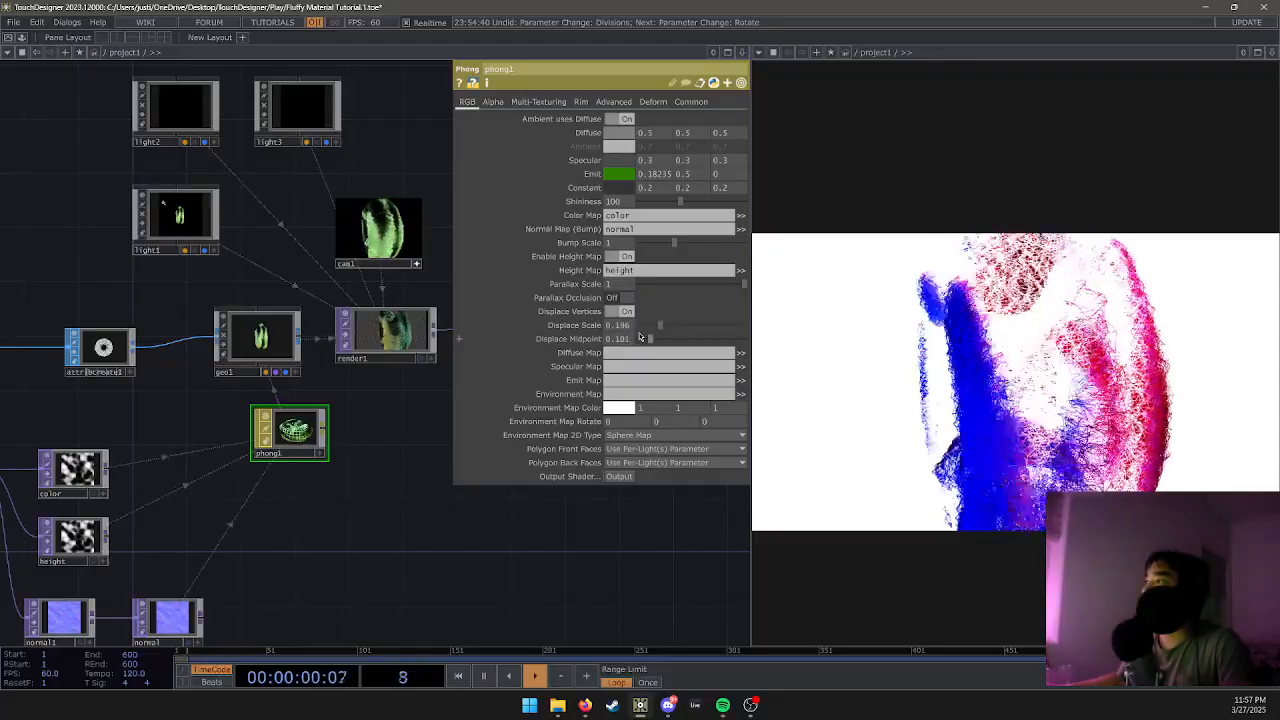
left_click_drag(611, 551, 617, 505)
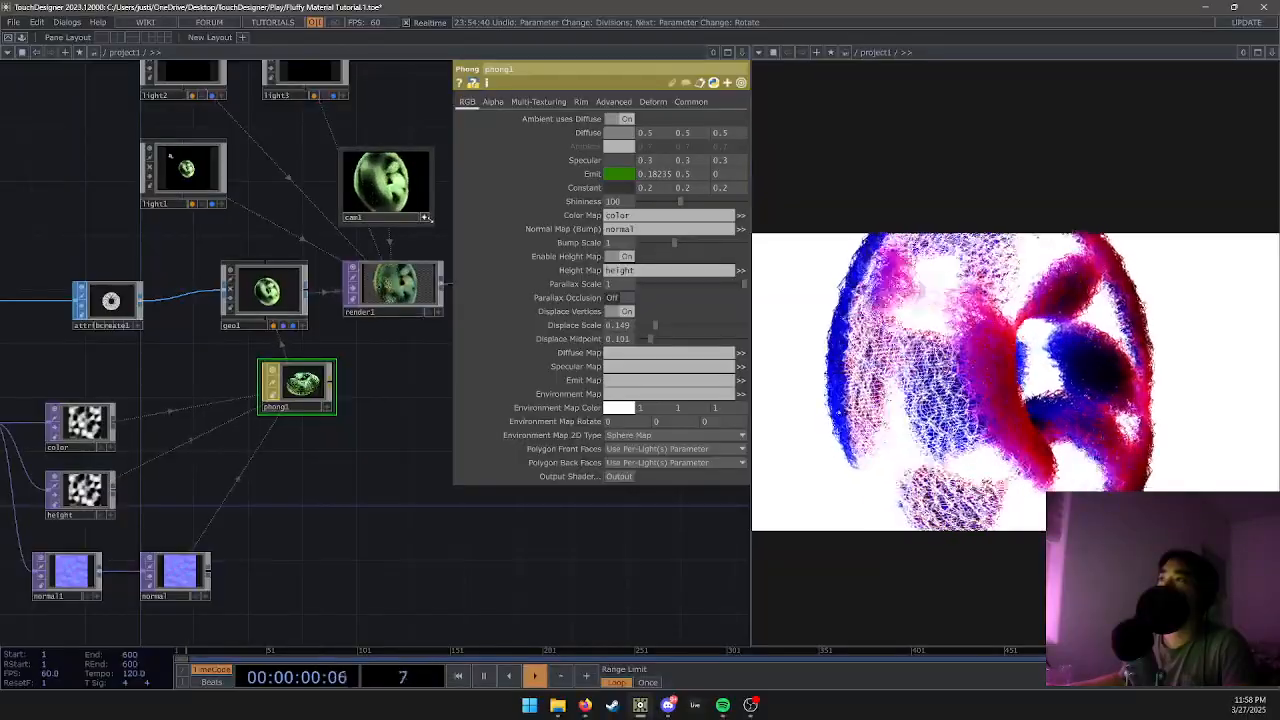
Try moving cam1 closer to the geometry with a Translate Z of 2.61945, and undo the change.
left_click(422, 216)
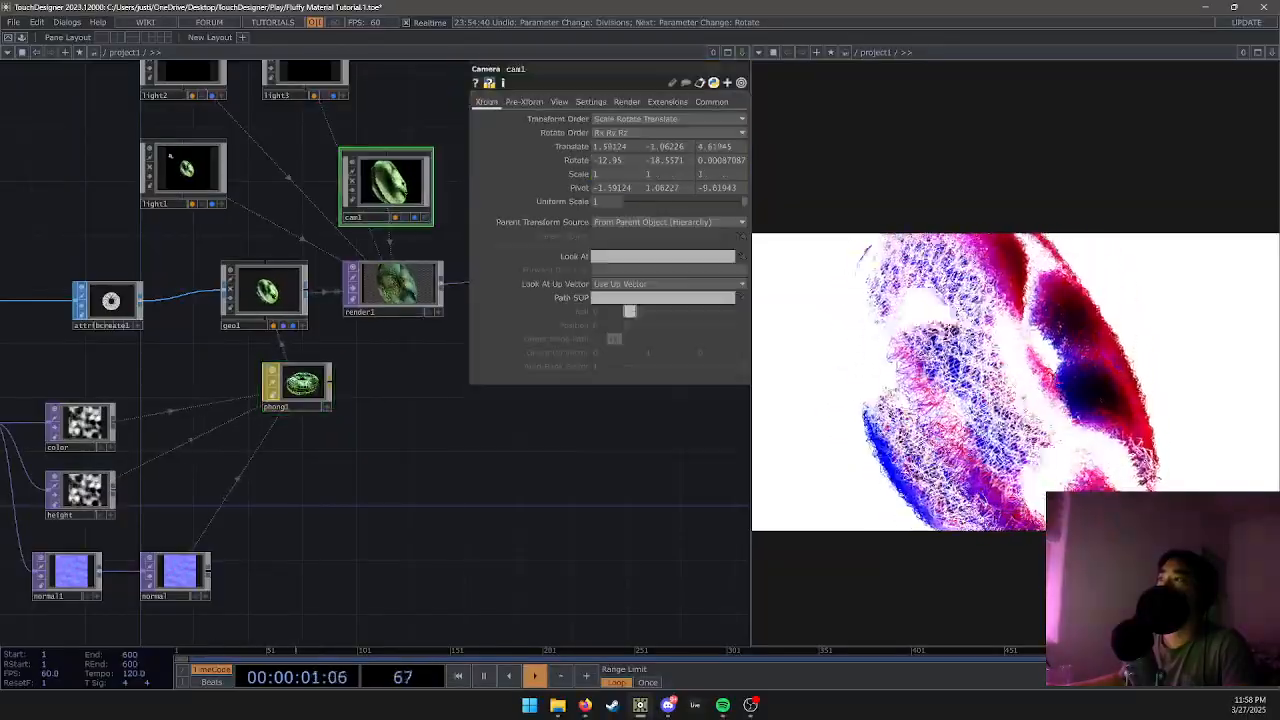
left_click(718, 124)
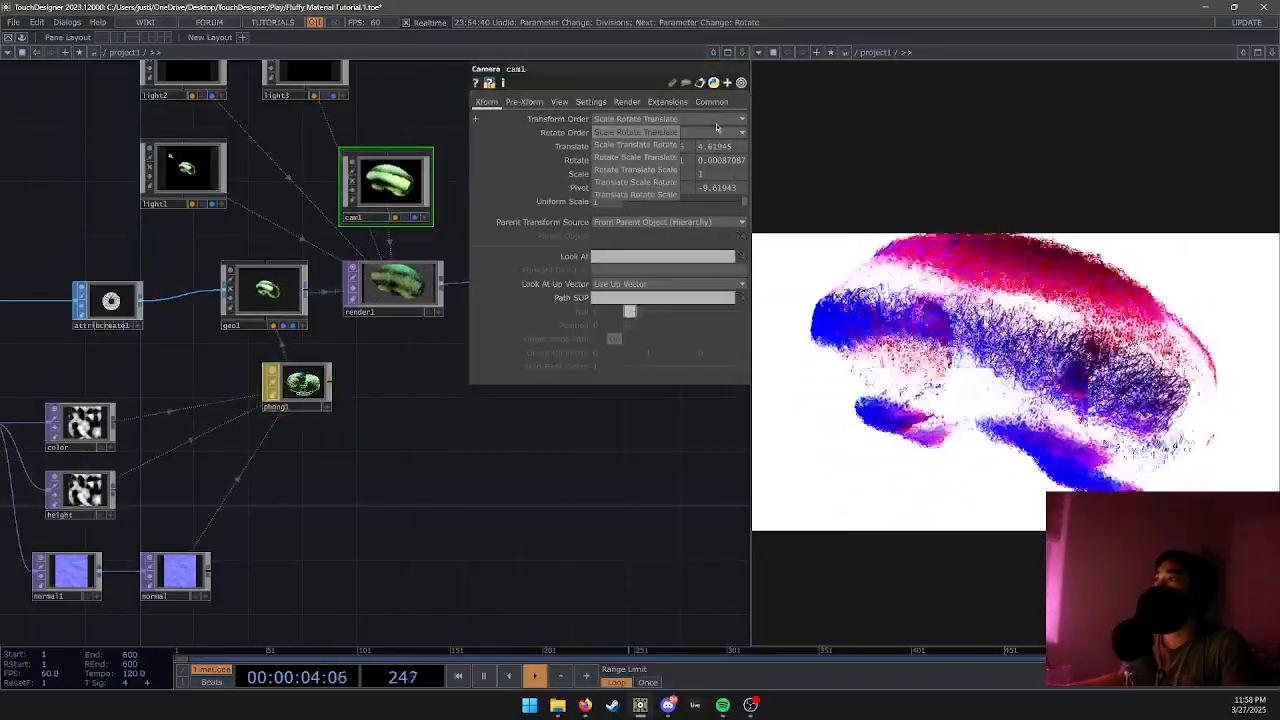
mouse_move(708, 146)
middle_mouse_down()
mouse_move(714, 125)
mouse_move(700, 125)
middle_mouse_up()
left_click(628, 136)
left_click(513, 149)
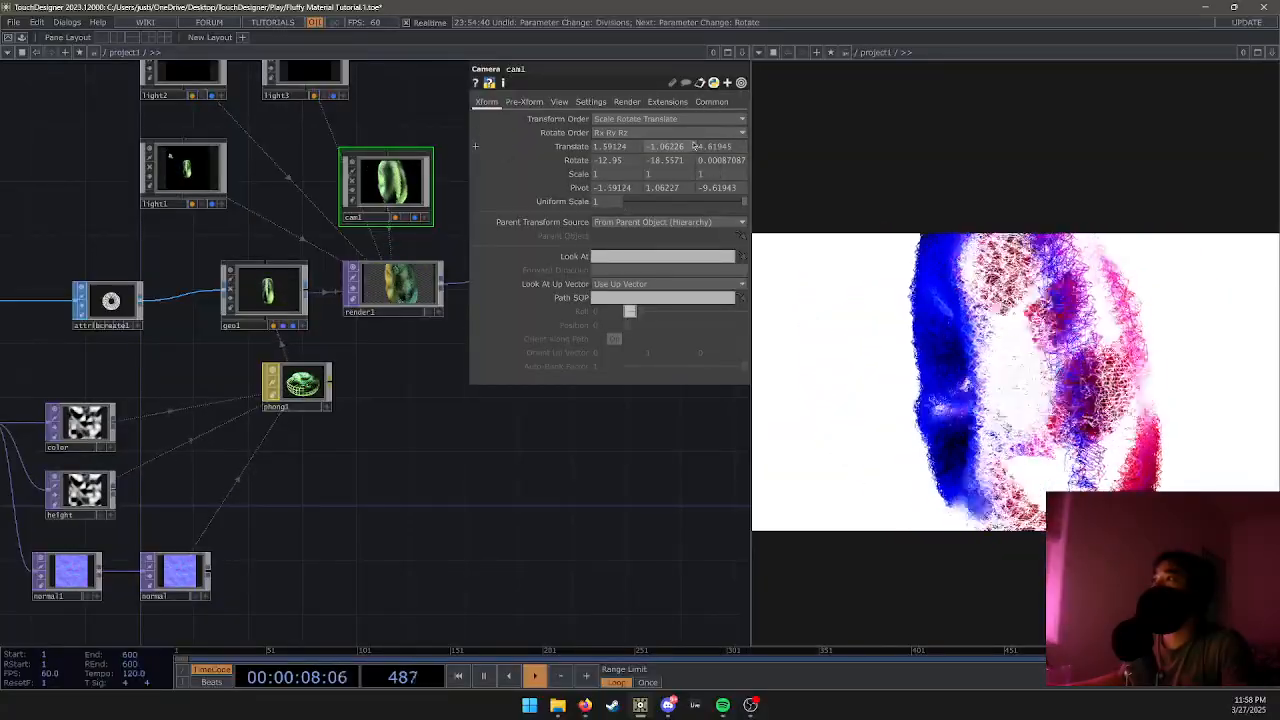
middle_click_drag(716, 134, 708, 161)
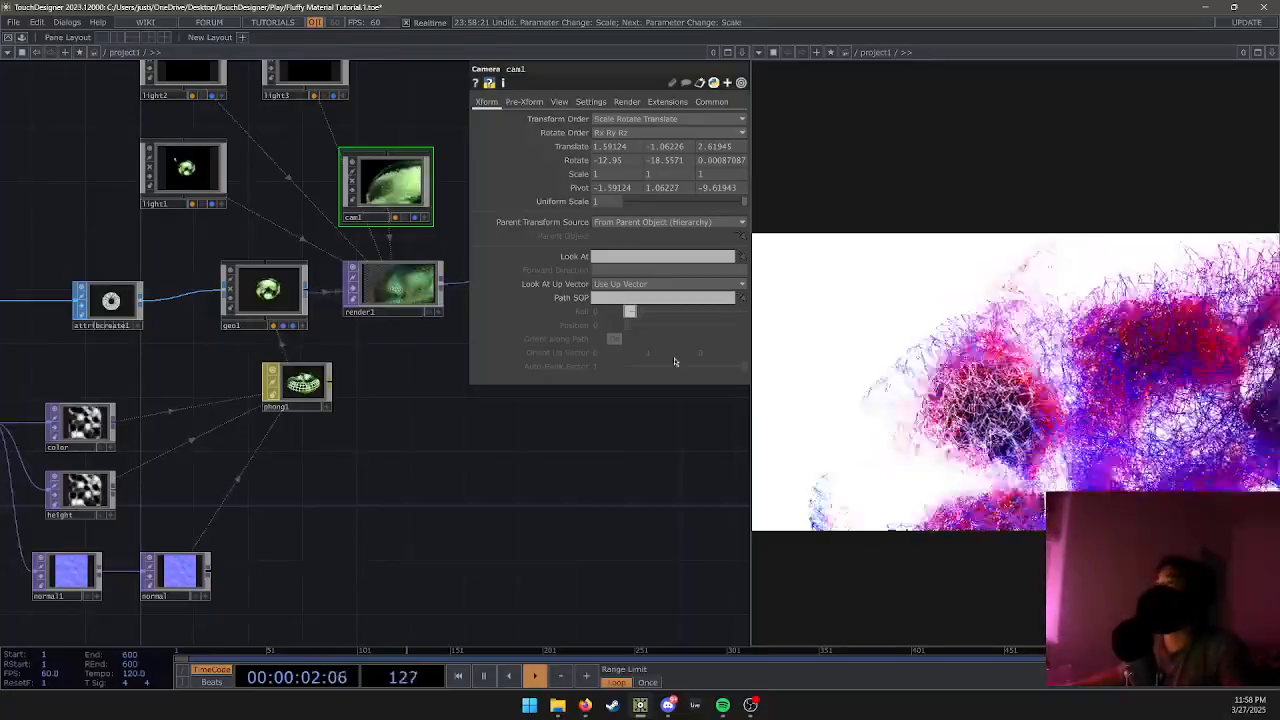
key("ctrl+z")
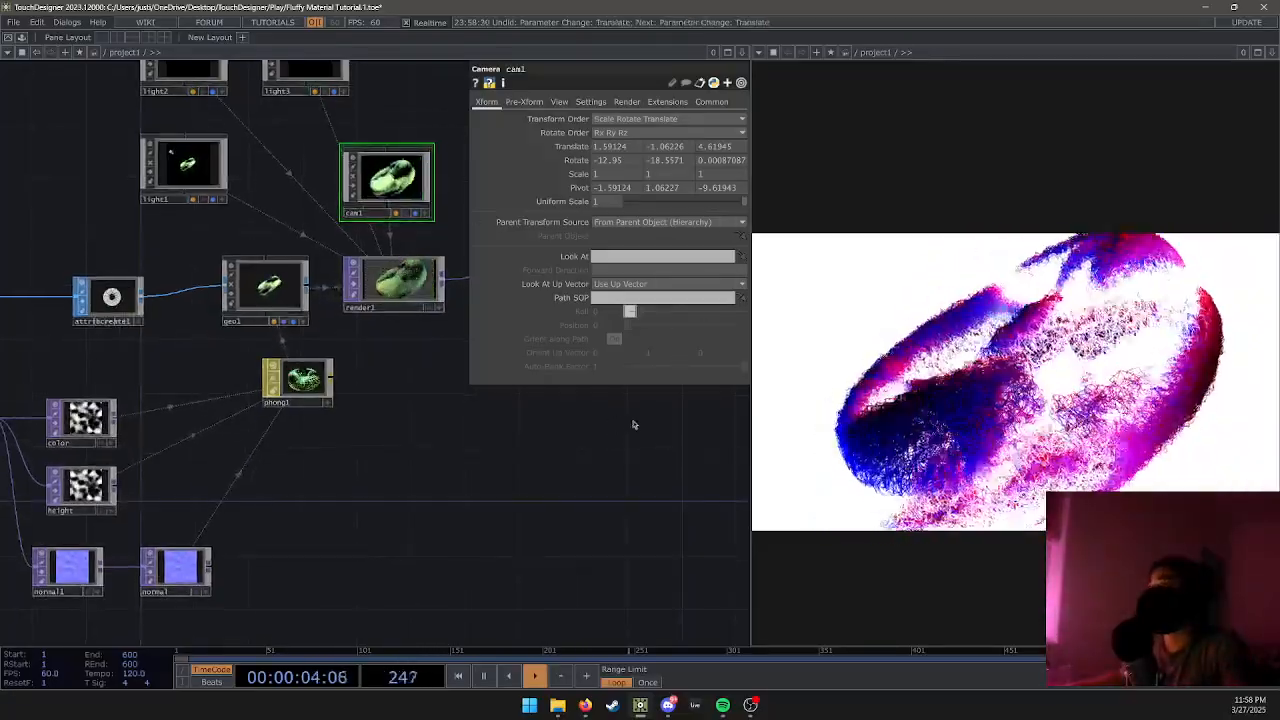
Reorder the inputs of switch1 so that sphere1 is input 0, ahead of transform1.
scroll(638, 398, "down", 3)
left_click_drag(602, 419, 600, 410)
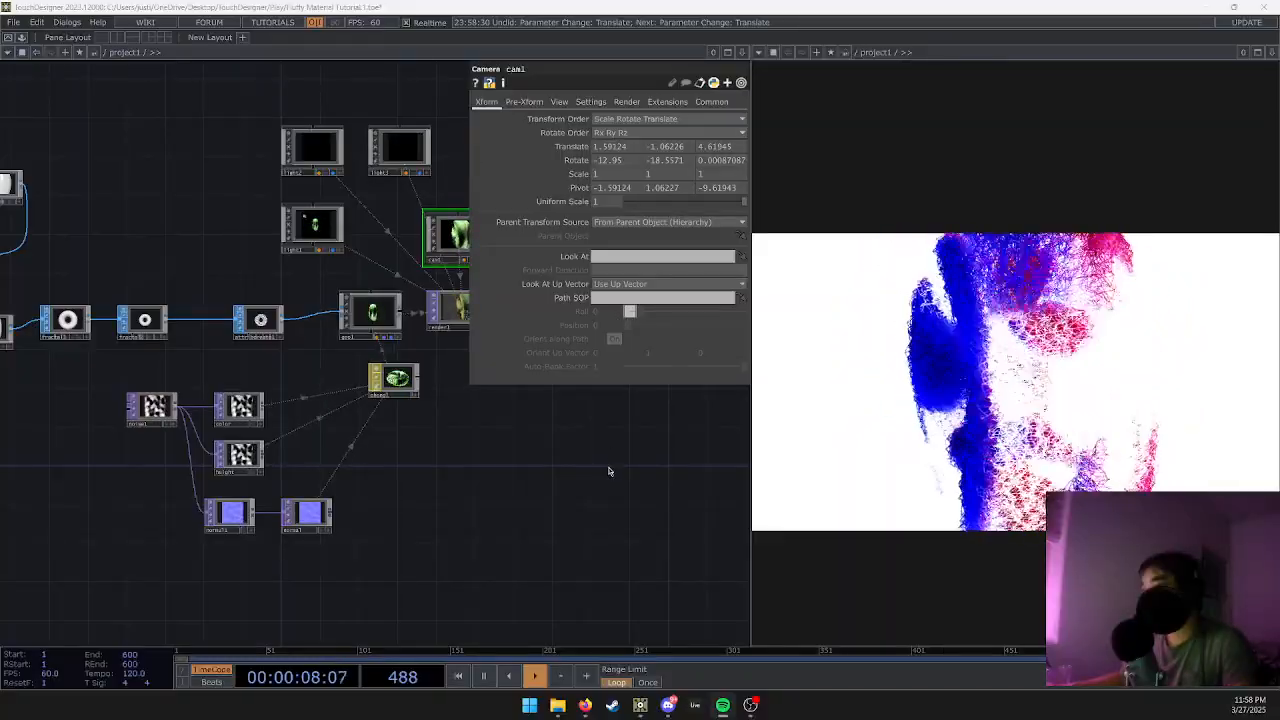
key("p")
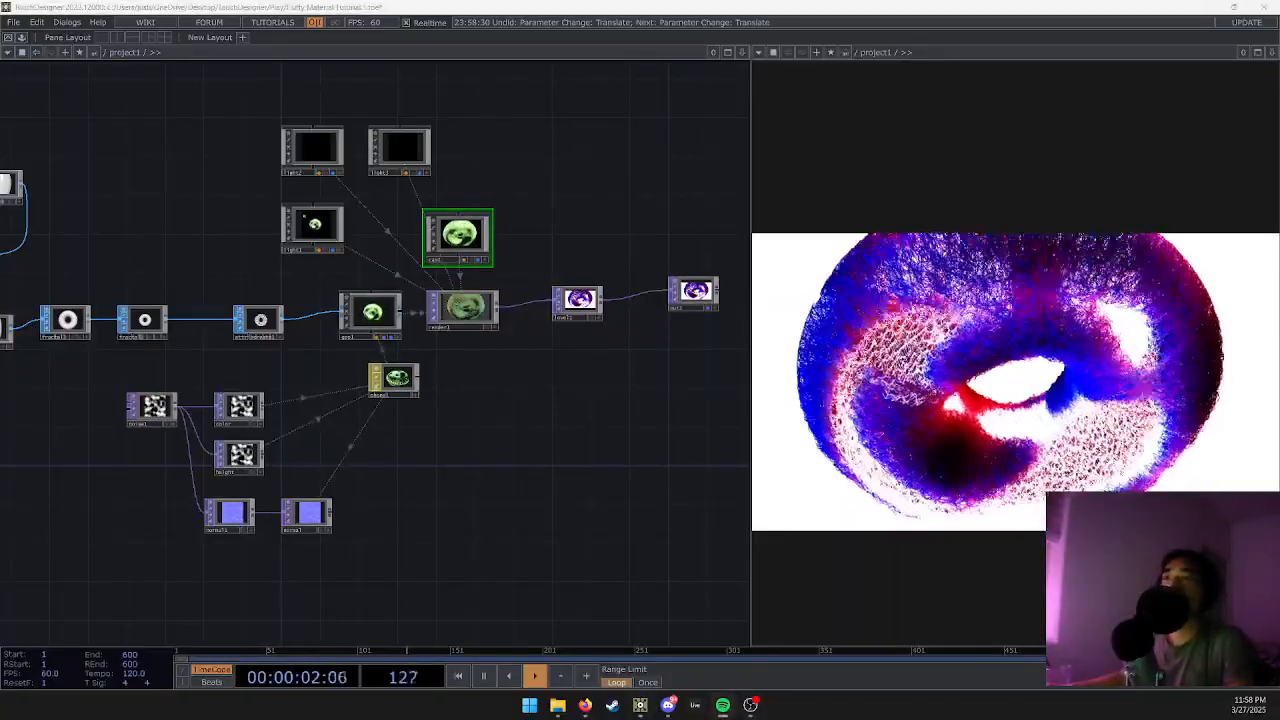
left_click_drag(235, 247, 474, 292)
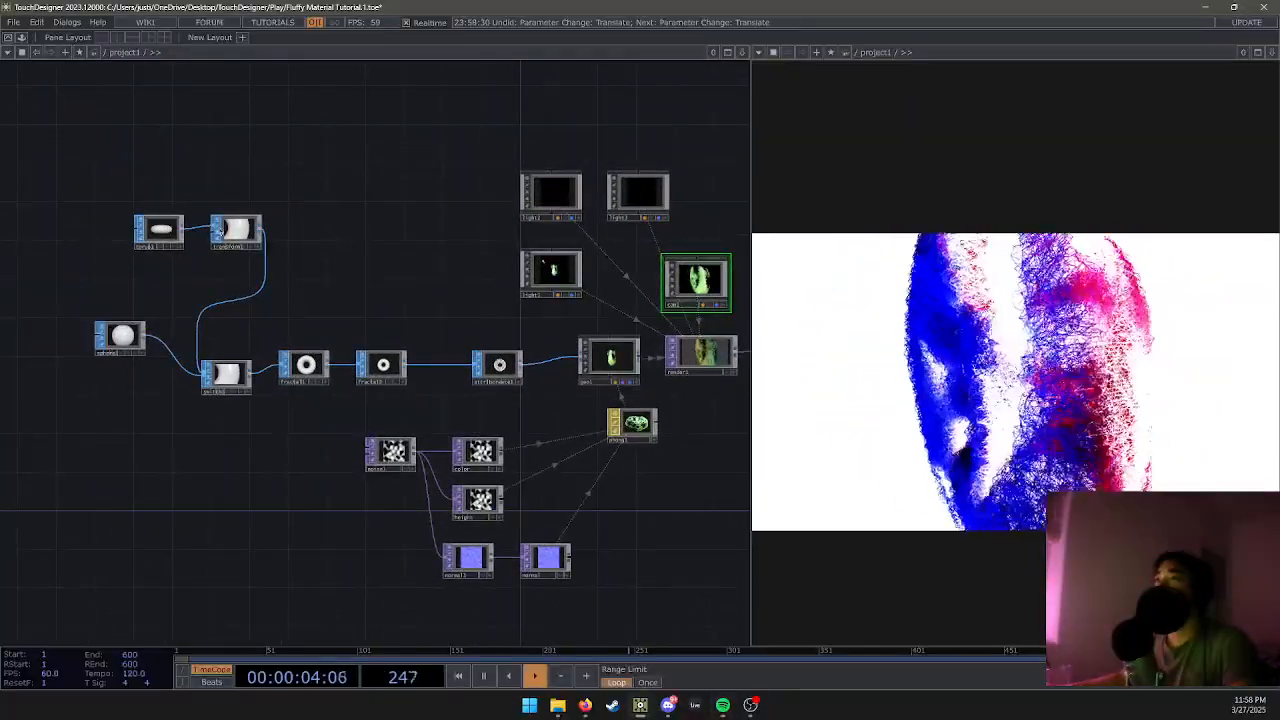
left_click(218, 232)
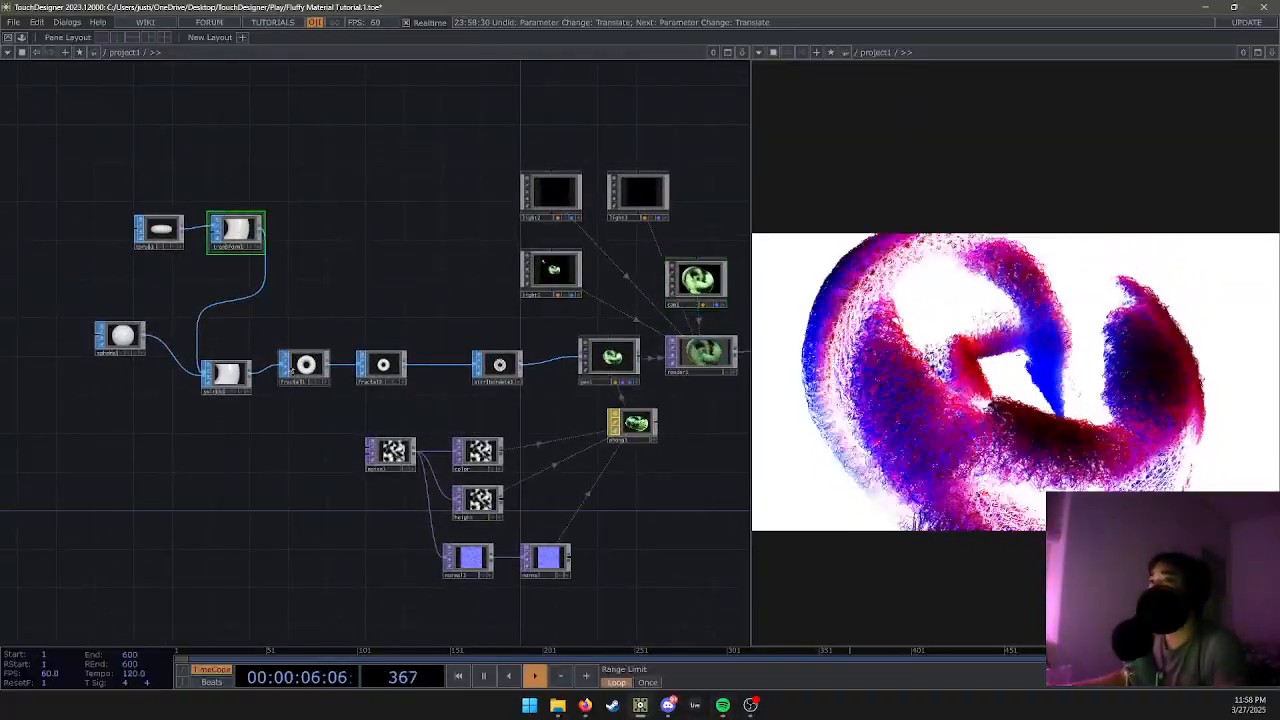
left_click(226, 374)
key("p")
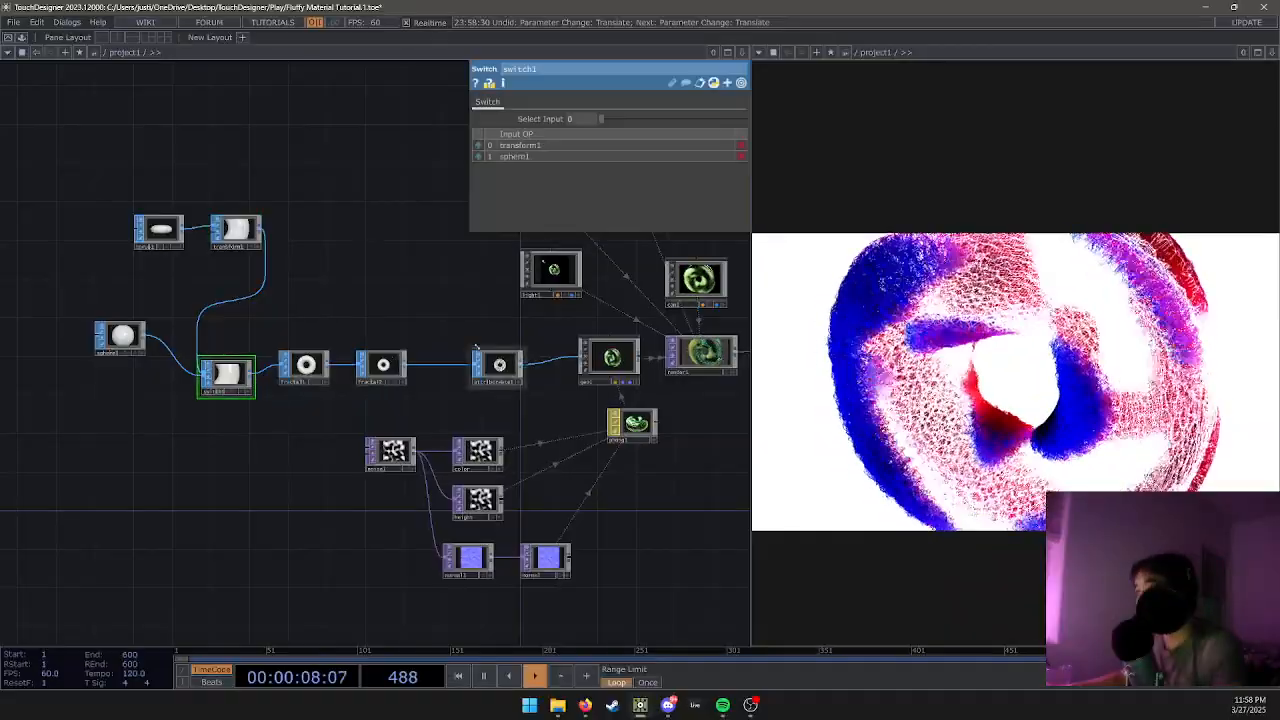
left_click(478, 156)
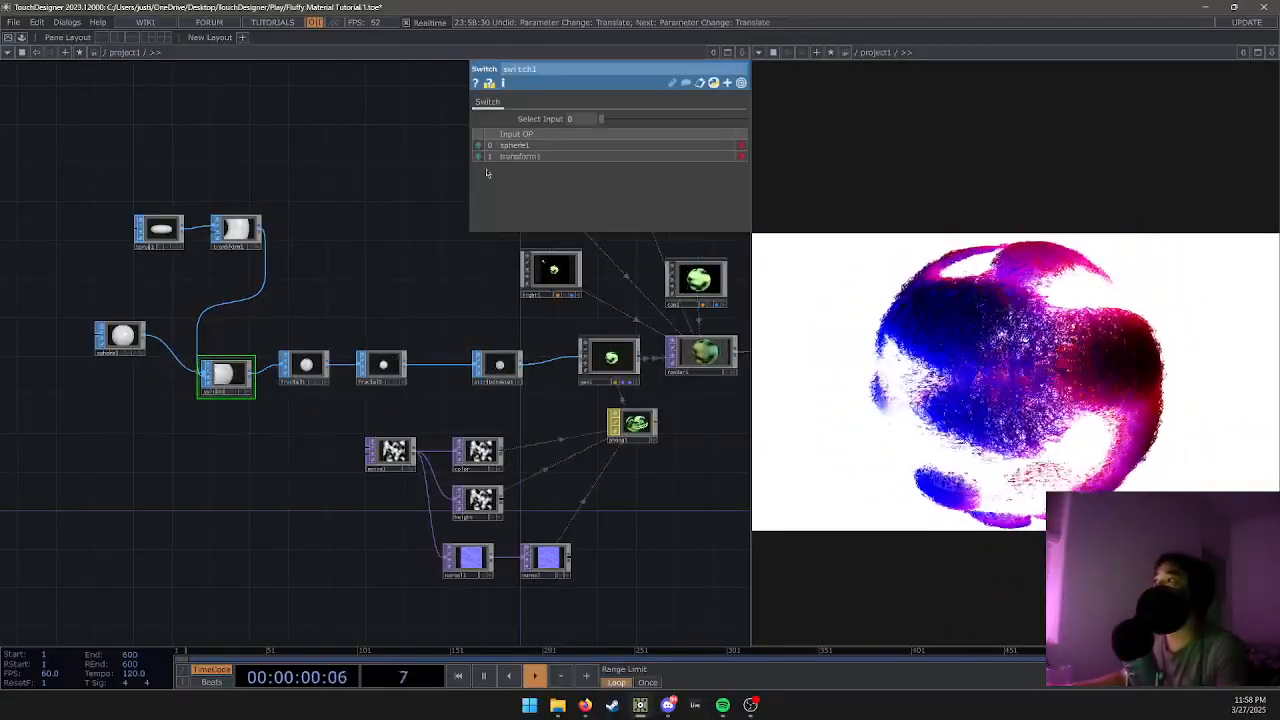
key("p")
Move out1 farther away from level1 to make room for another operator between them.
left_click_drag(708, 450, 338, 432)
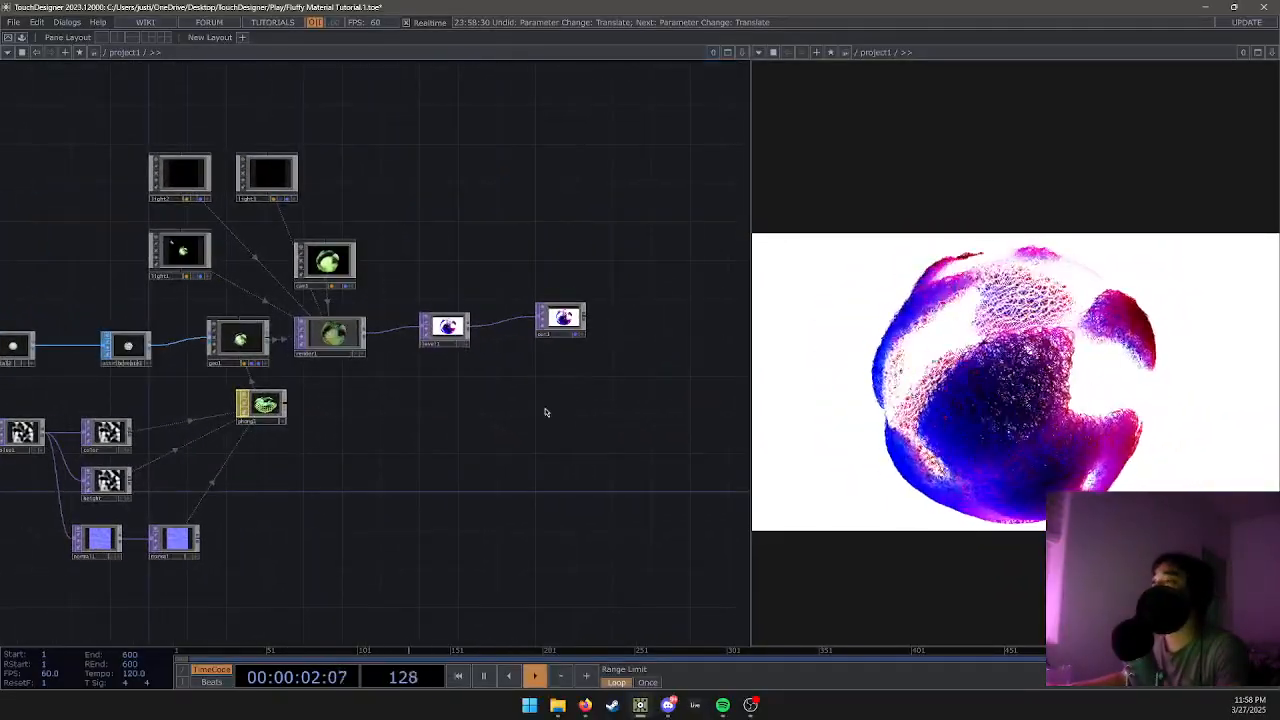
left_click_drag(398, 233, 359, 280)
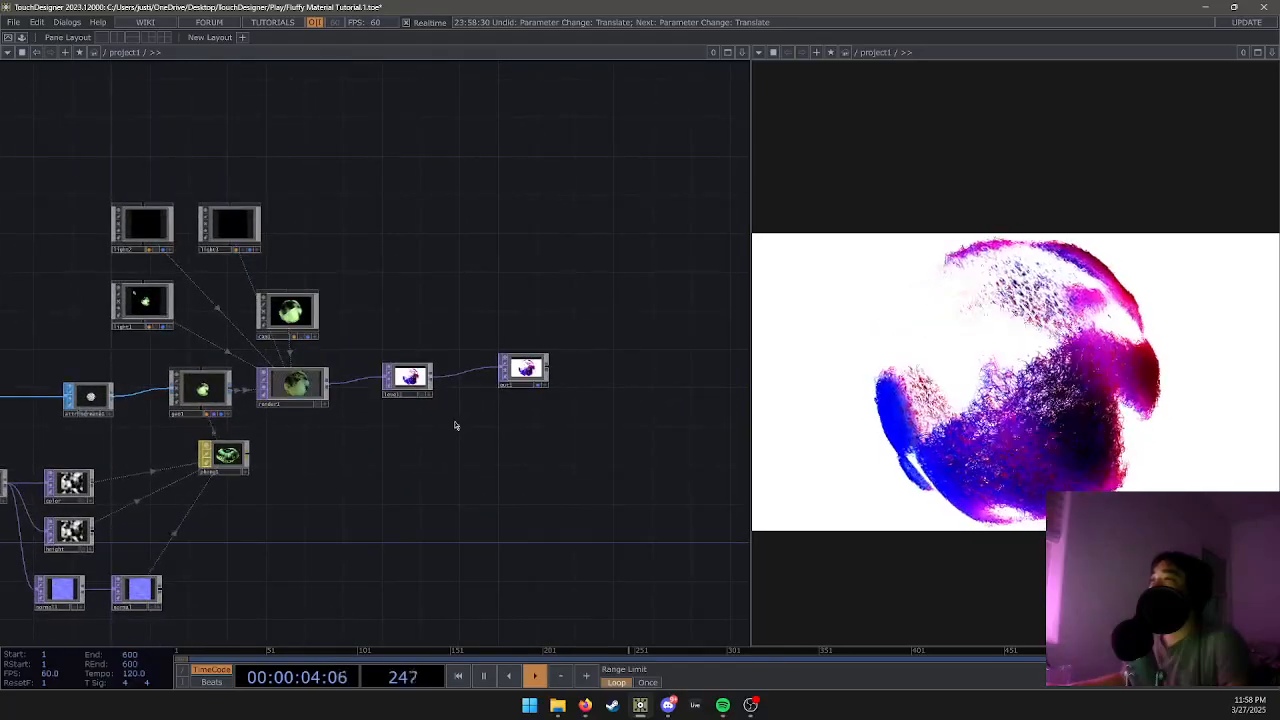
middle_click_drag(455, 420, 524, 399)
left_click_drag(524, 399, 330, 363)
right_click_drag(432, 362, 434, 363)
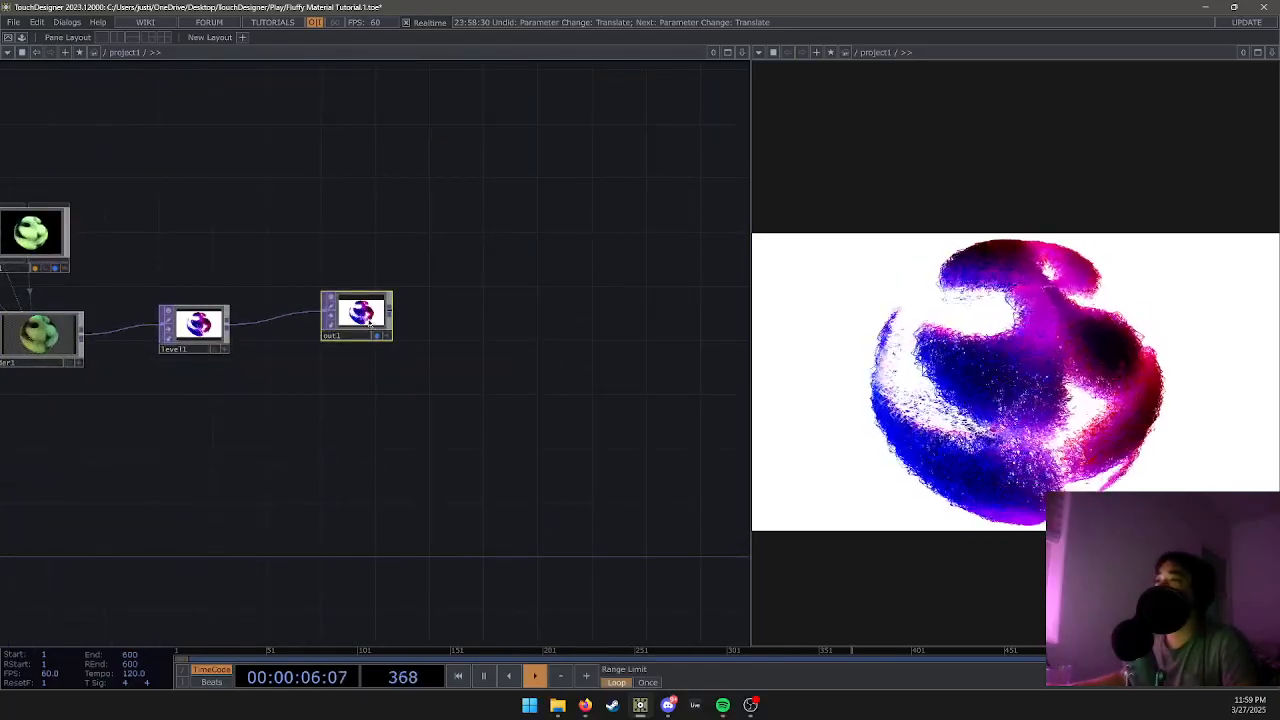
left_click_drag(356, 314, 532, 342)
Insert a Mirror TOP on the wire between level1 and out1, placing it below them.
left_click_drag(311, 370, 289, 371)
right_click(285, 333)
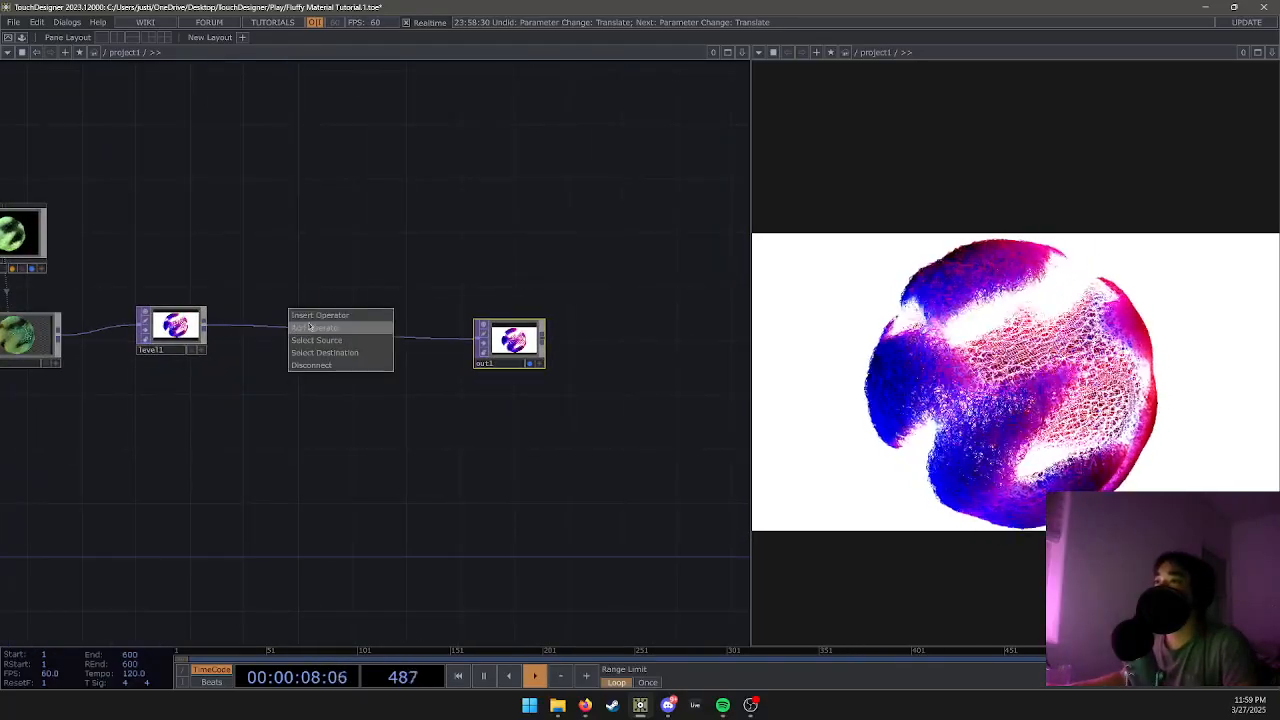
left_click(330, 320)
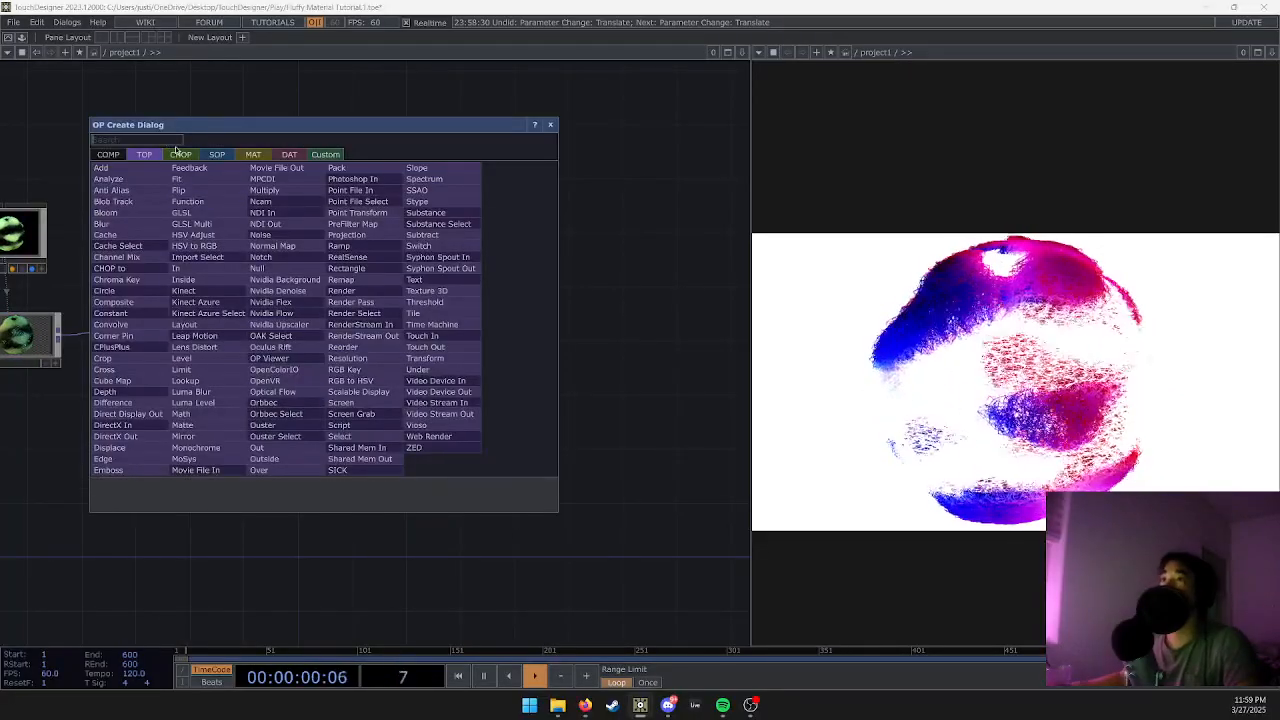
type("mirror")
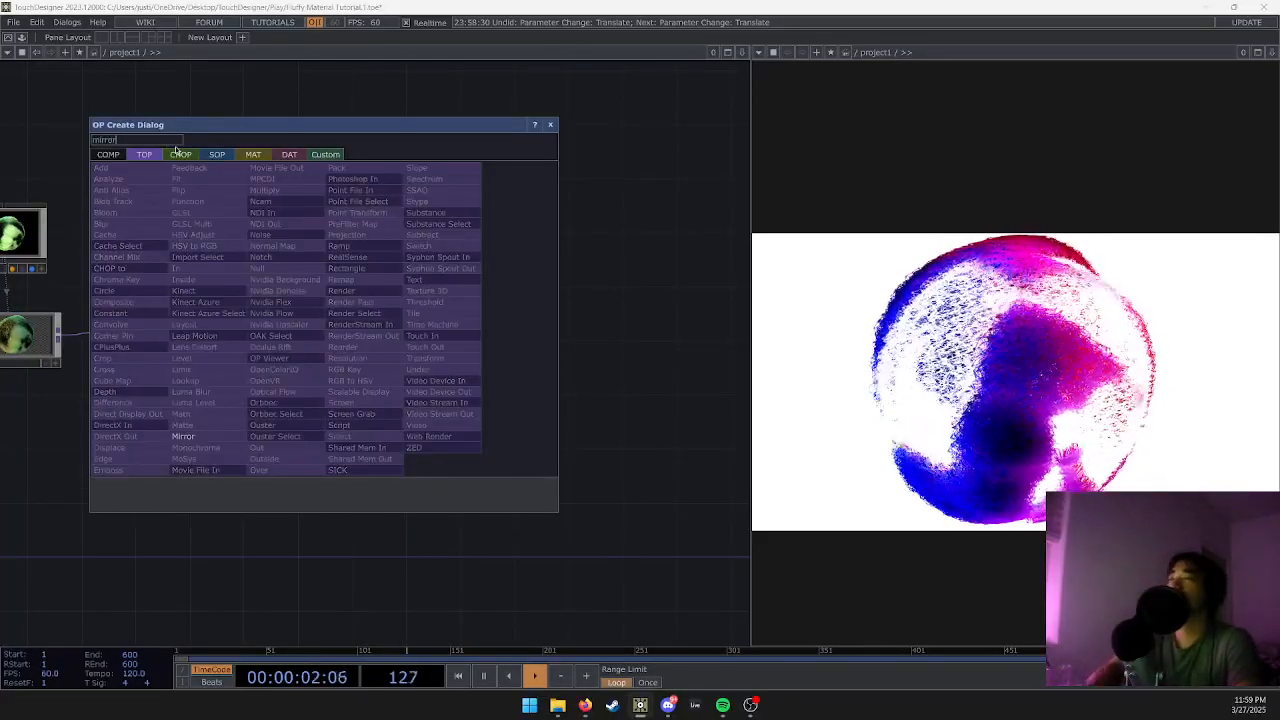
left_click(205, 437)
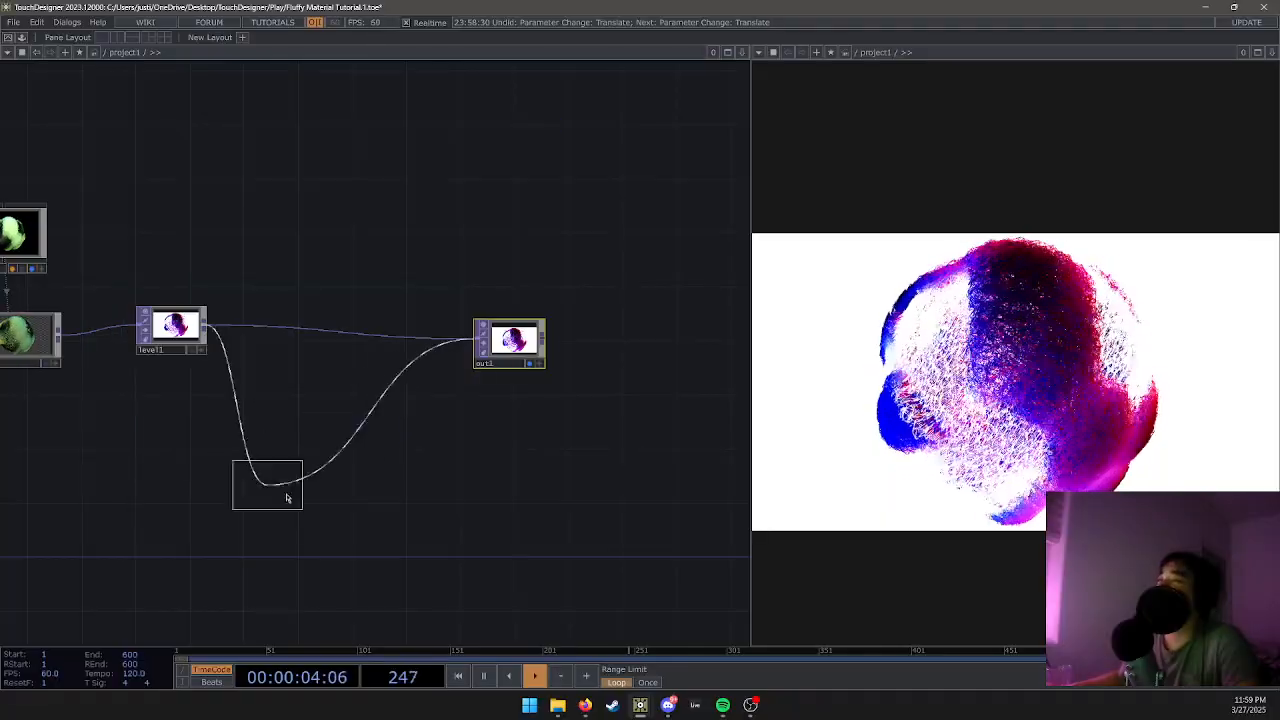
left_click(331, 494)
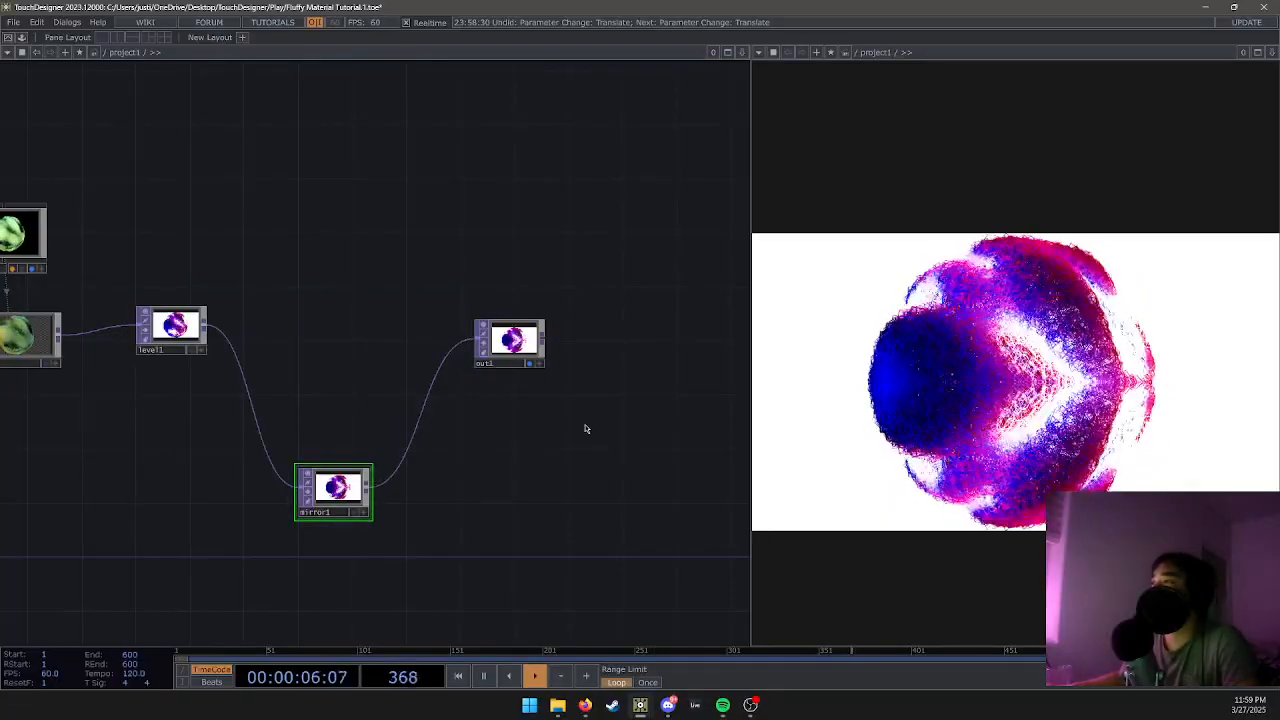
Set mirror1's Rotate to 150 and its Pivot to 1 and -2.1.
key("p")
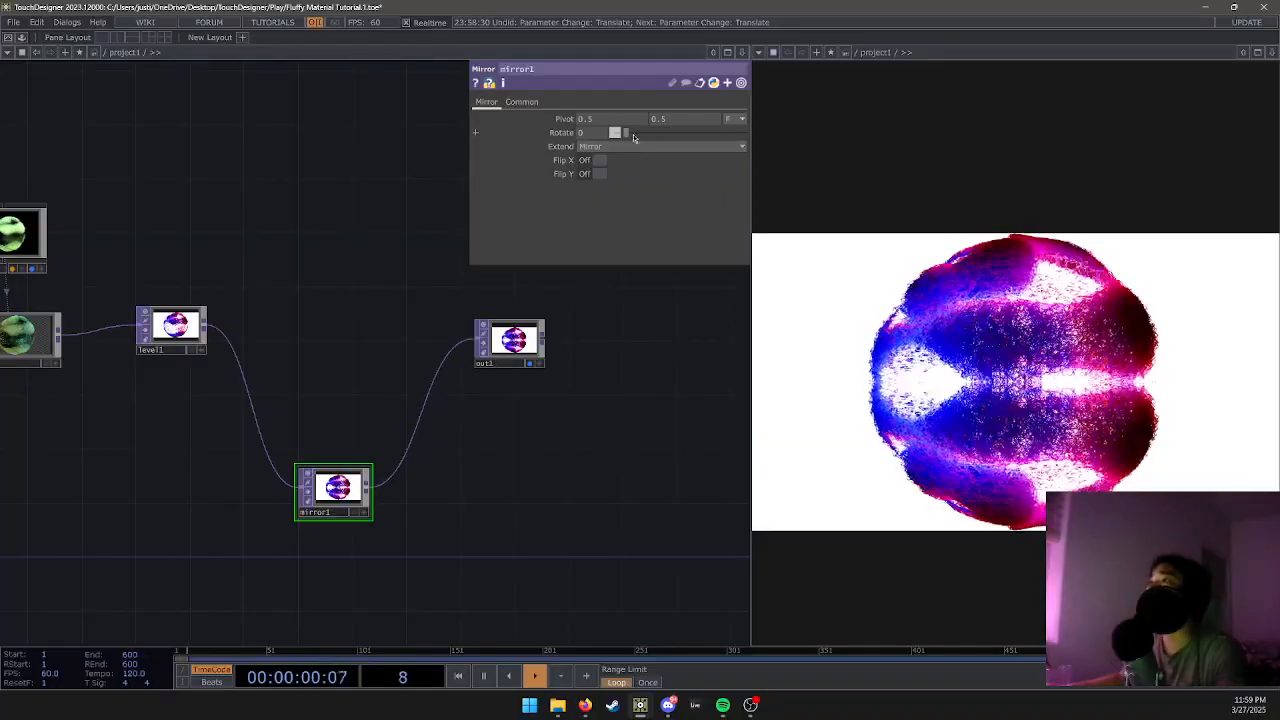
left_click_drag(633, 137, 674, 136)
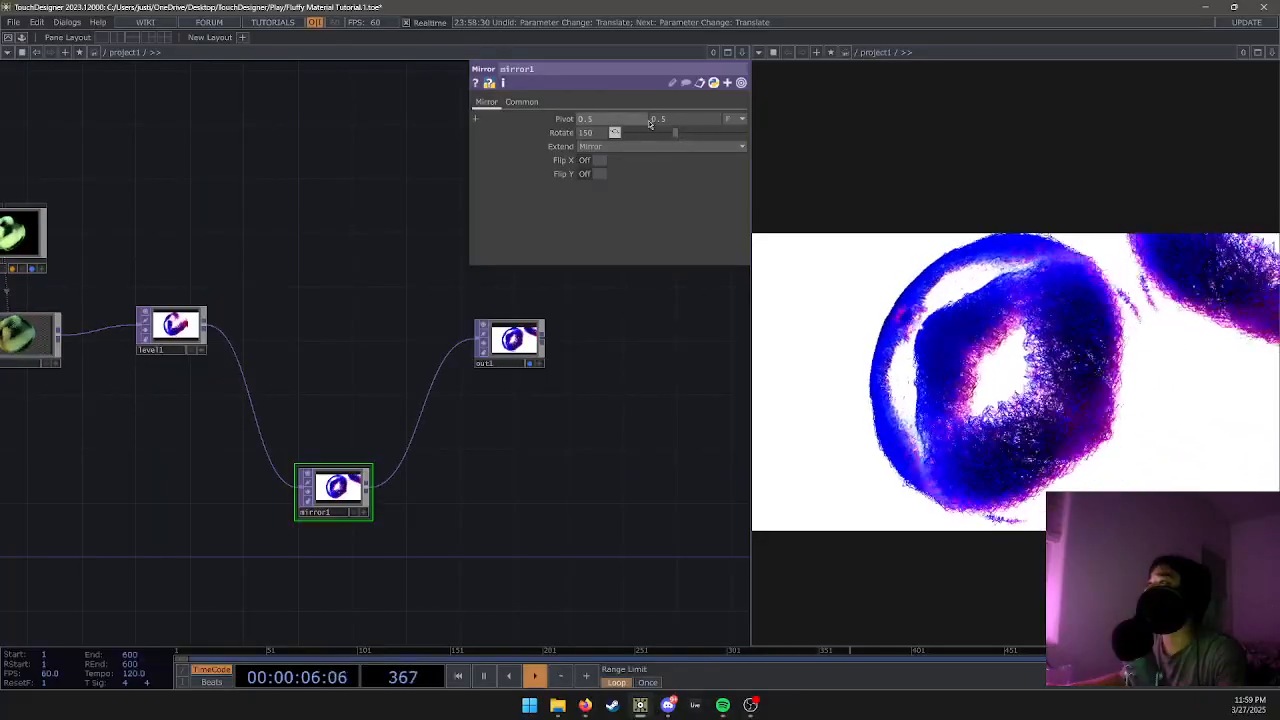
middle_click_drag(661, 120, 600, 101)
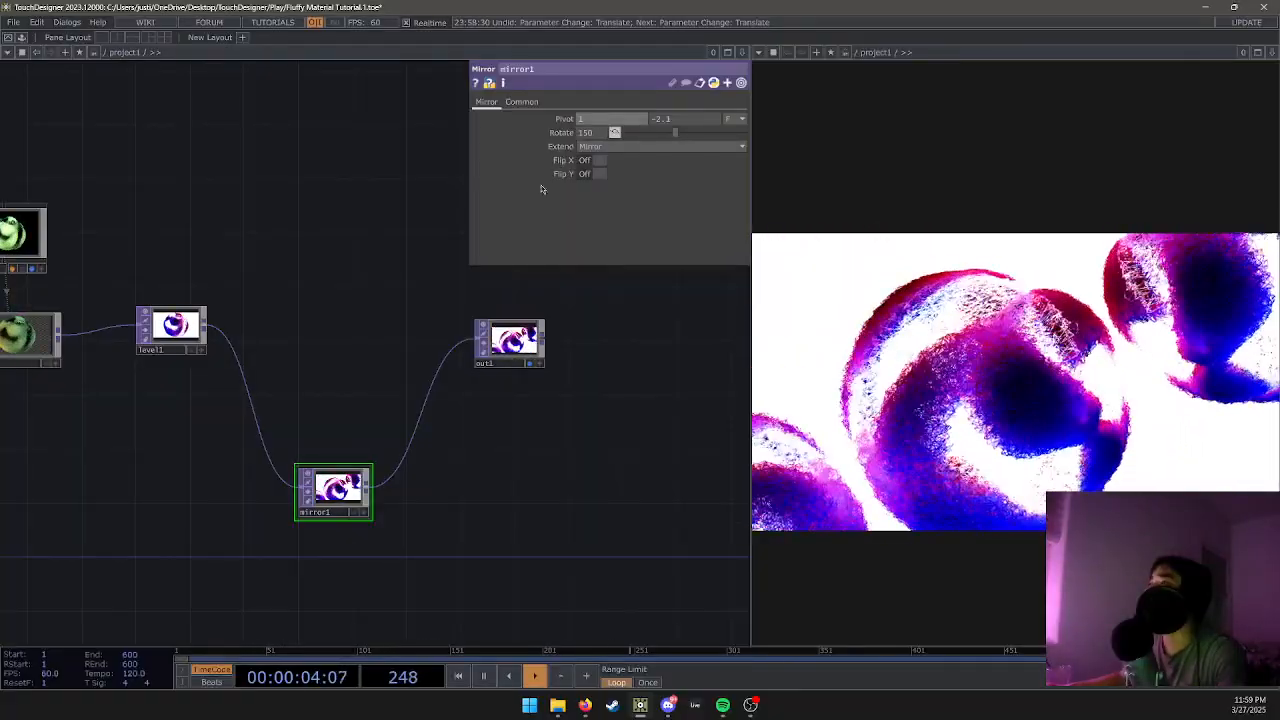
Insert a second Mirror TOP on the wire between mirror1 and out1, placing it below out1.
key("p")
right_click(416, 417)
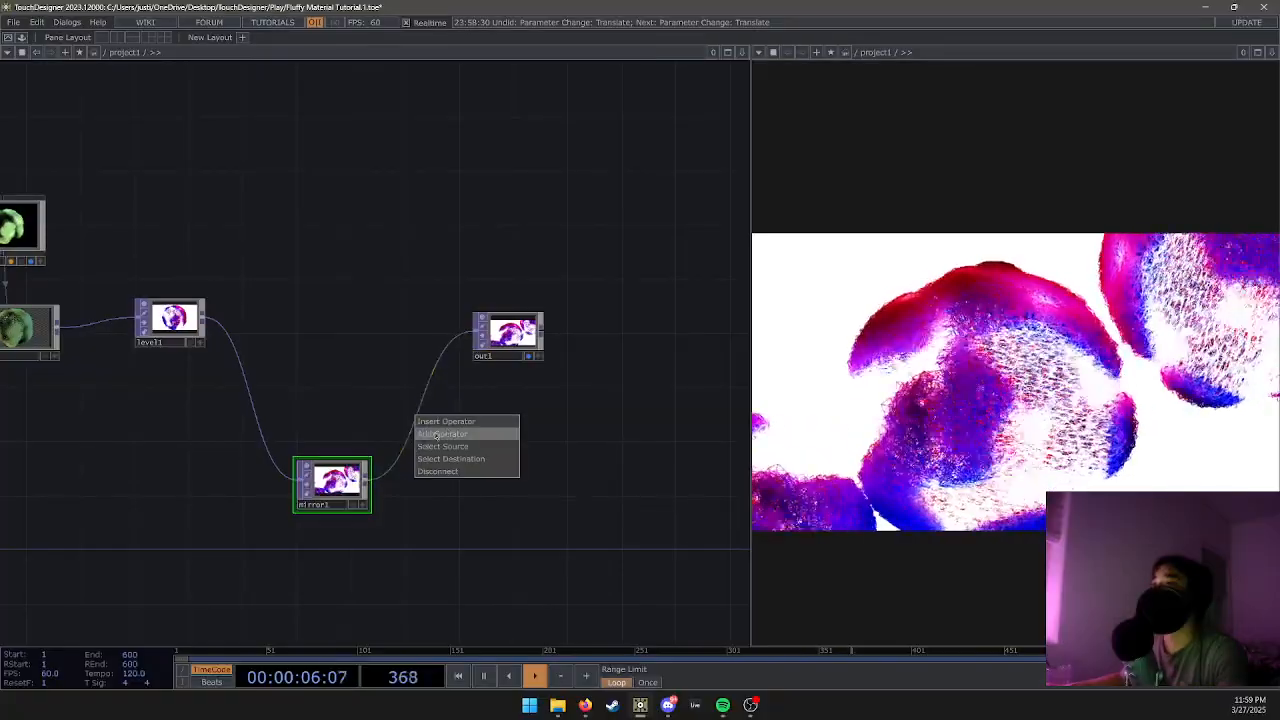
left_click(436, 434)
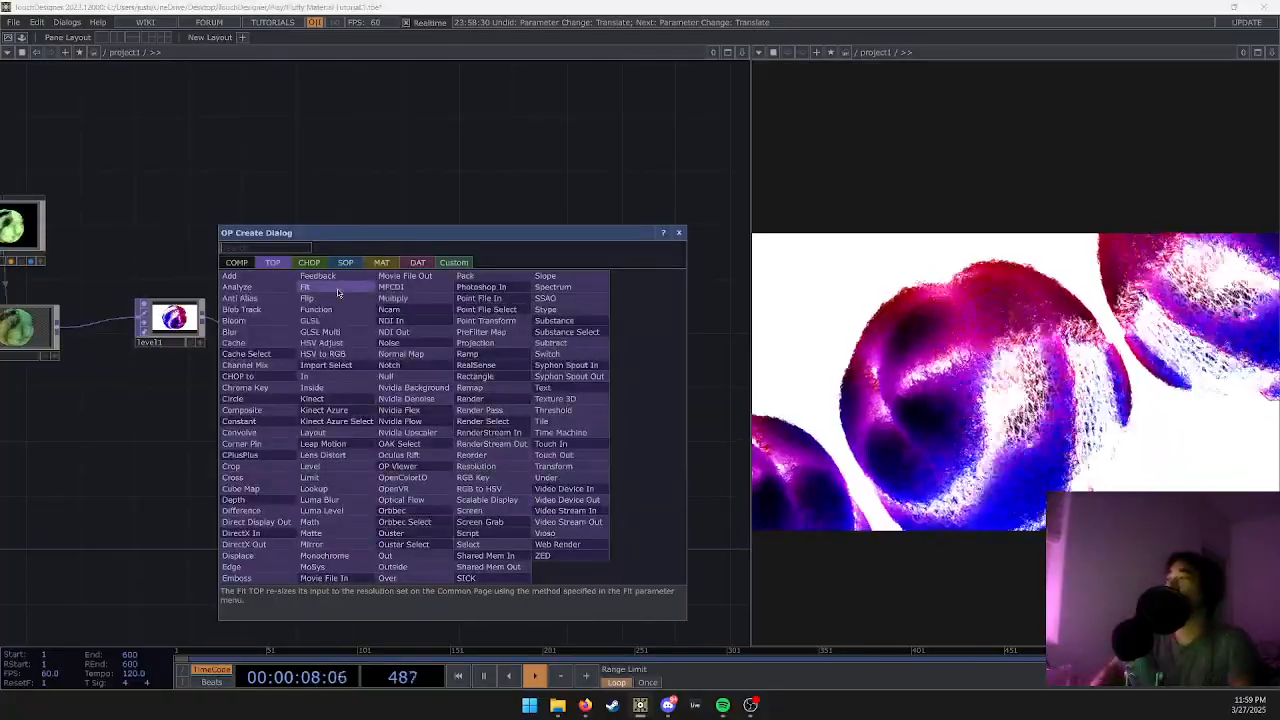
type("mirror")
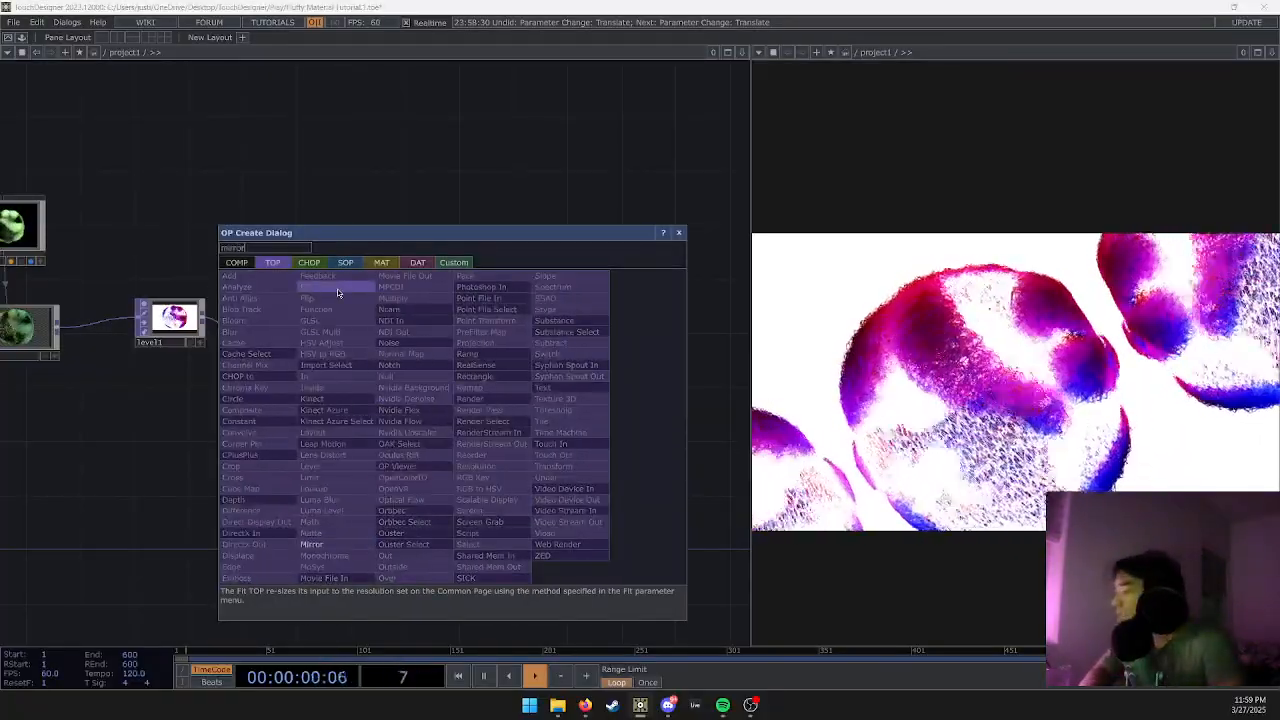
left_click(318, 544)
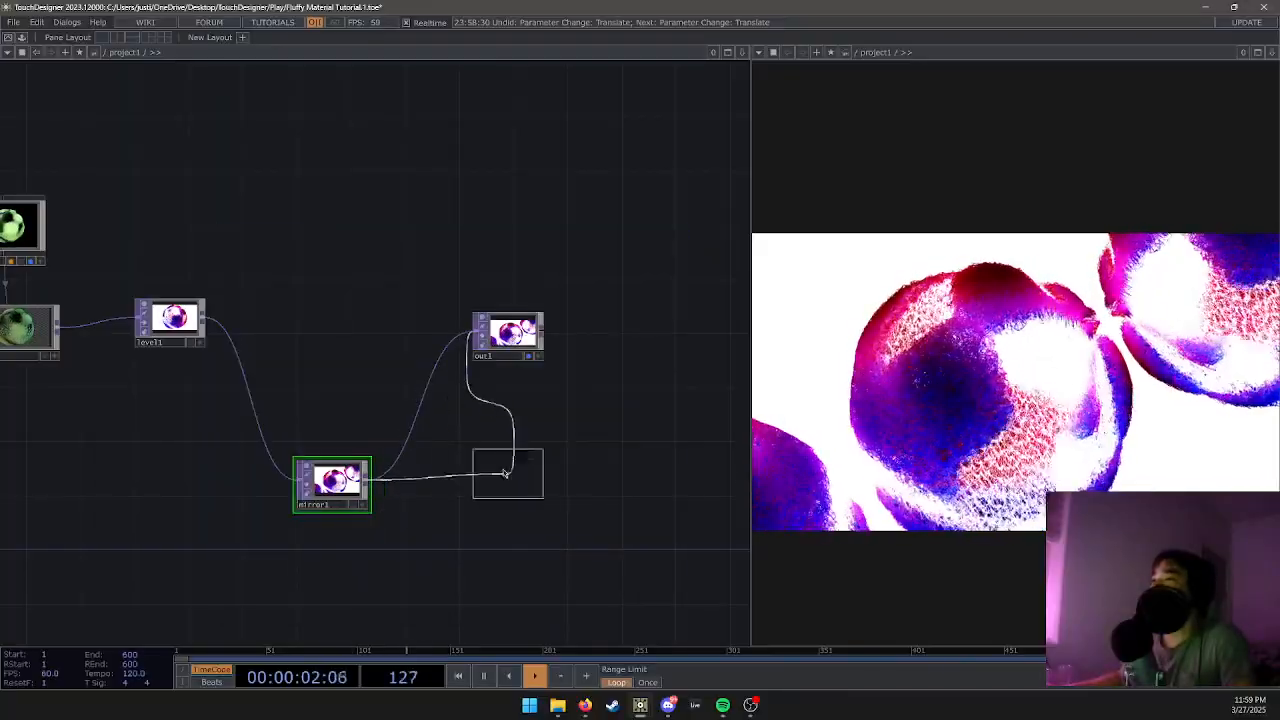
left_click(482, 458)
Line up mirror1 and mirror2 in a row after level1, and move out1 lower and farther along.
left_click_drag(333, 478, 251, 315)
left_click_drag(494, 454, 372, 318)
left_click_drag(510, 330, 550, 425)
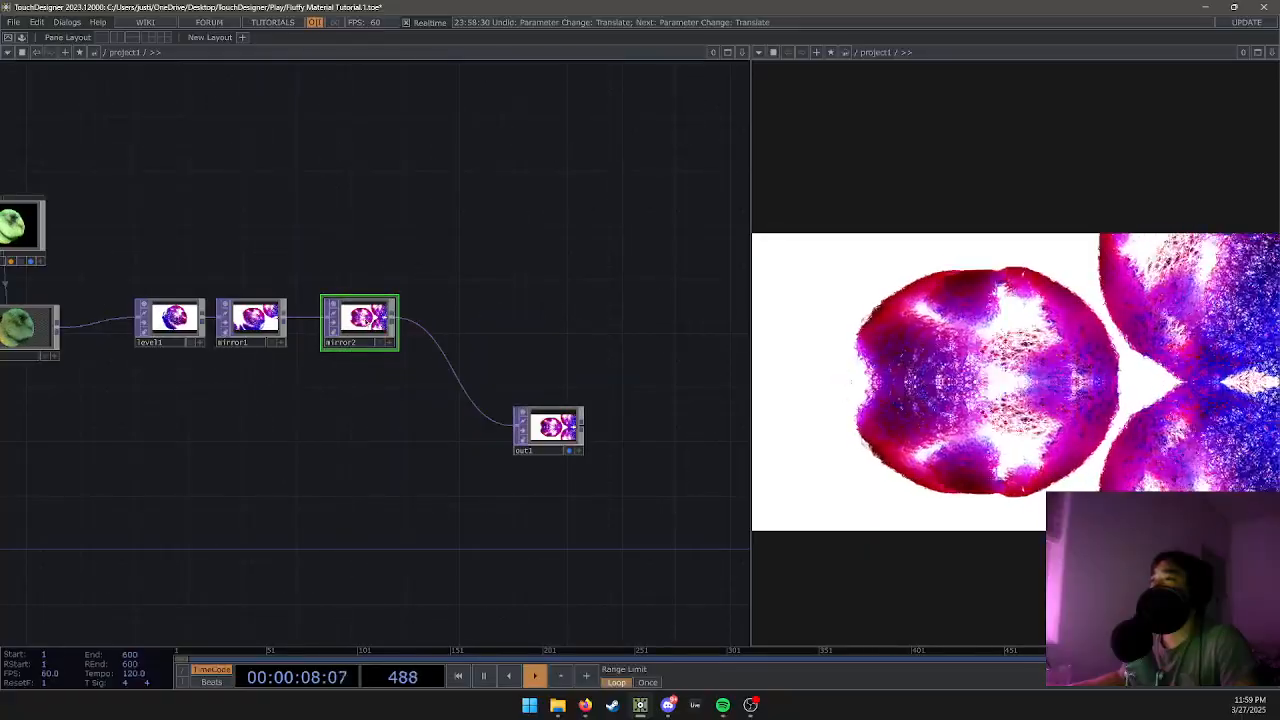
Set mirror2's Rotate to 225 and its second Pivot value to 1.3.
key("p")
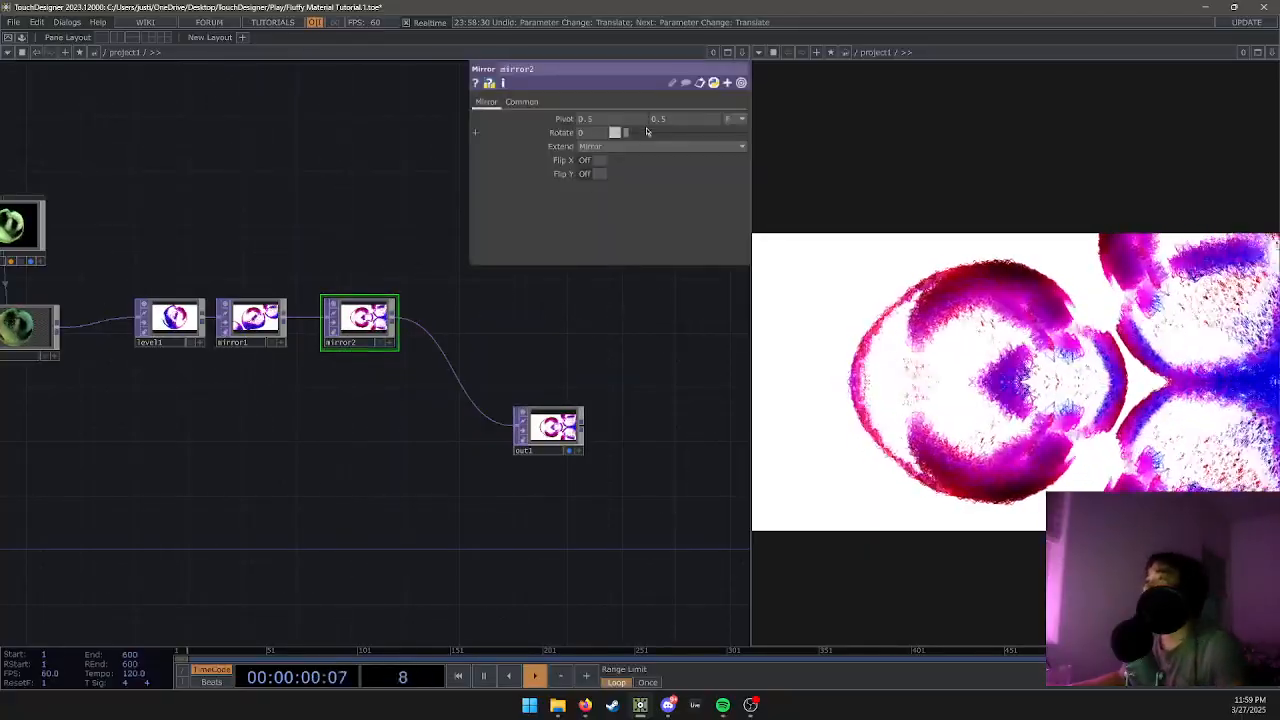
left_click_drag(660, 140, 693, 152)
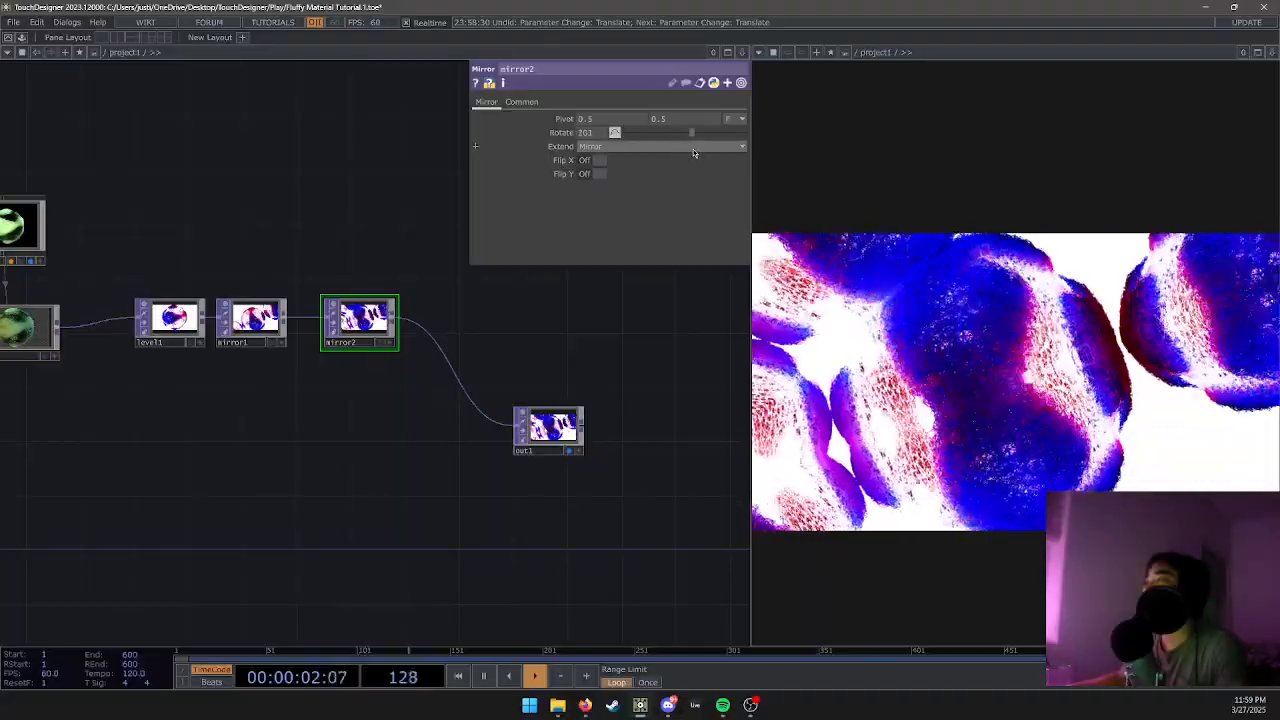
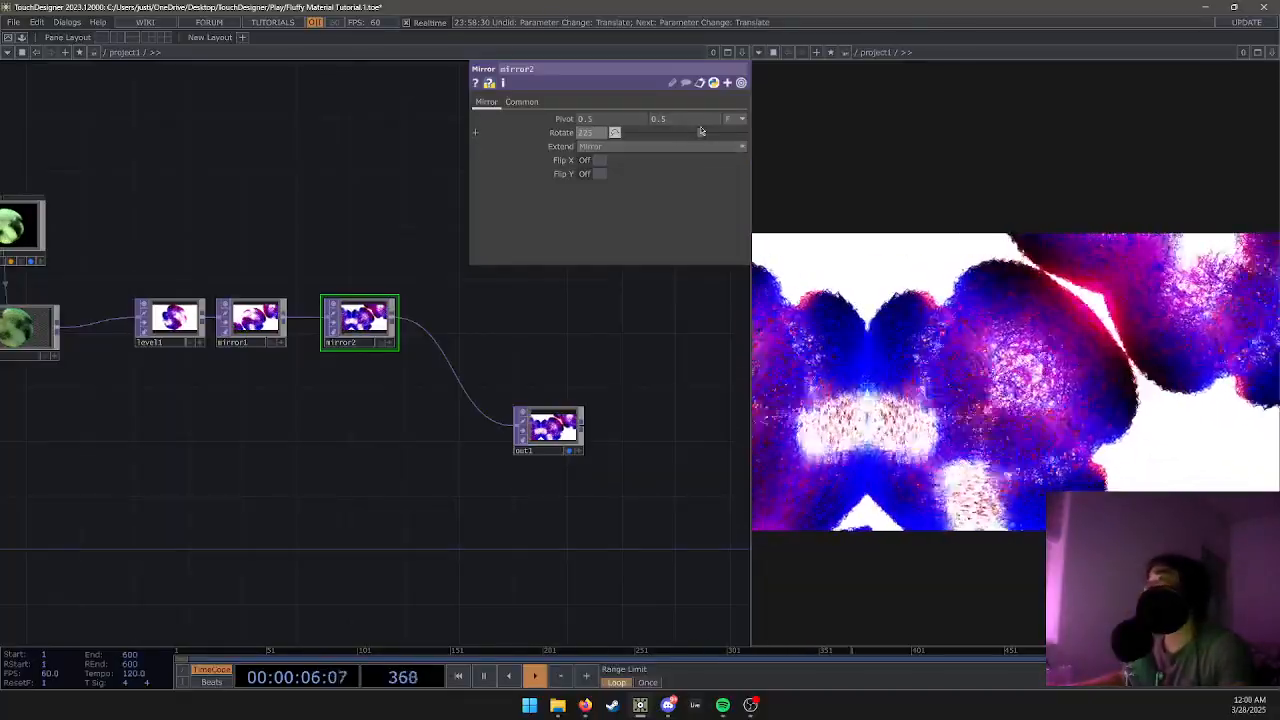
middle_click_drag(689, 118, 695, 101)
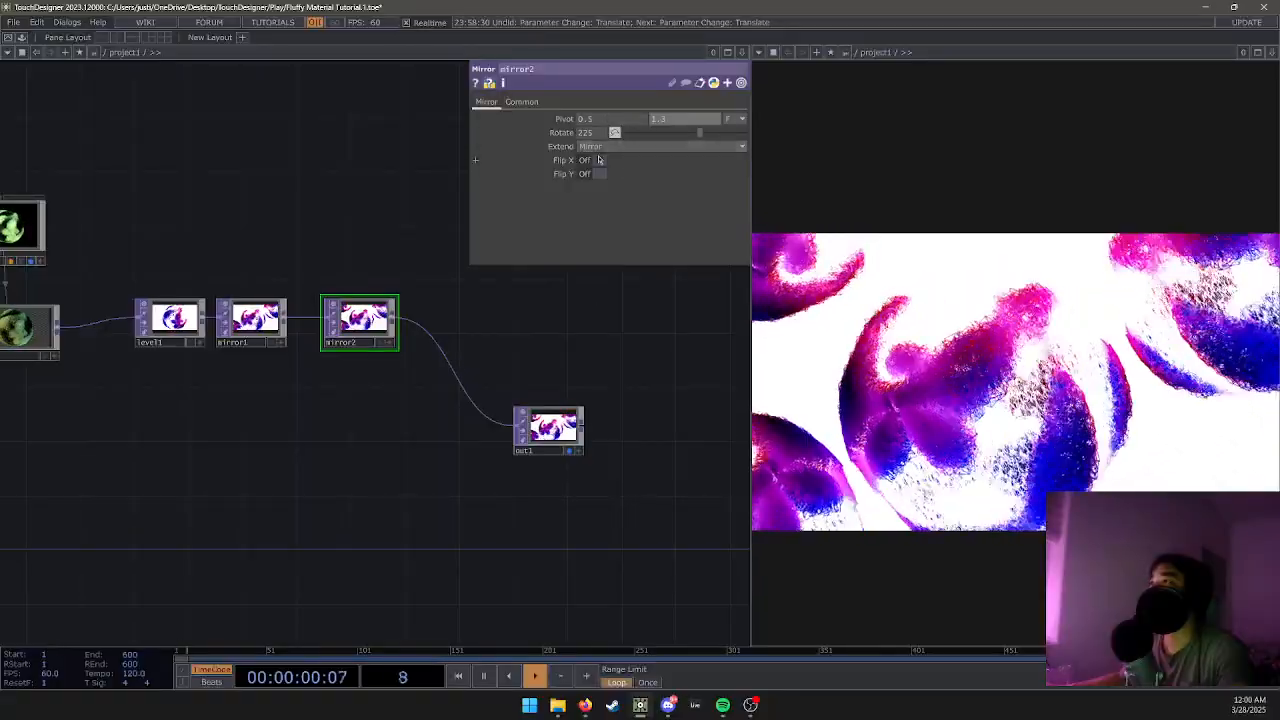
Try the Flip Y option on mirror2, leaving both flip options off.
left_click(626, 147)
left_click(610, 148)
left_click(610, 148)
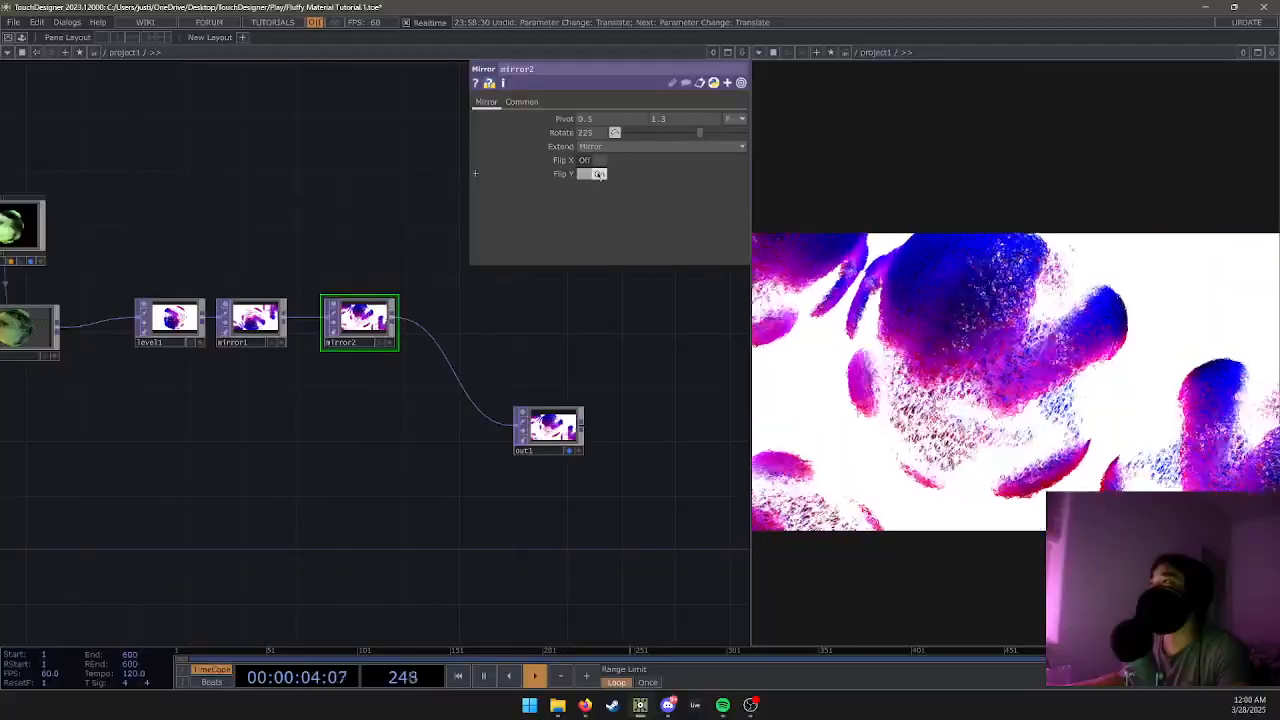
Insert a Tile TOP on the wire between mirror2 and out1, placing it below mirror2.
left_click_drag(380, 394, 472, 368)
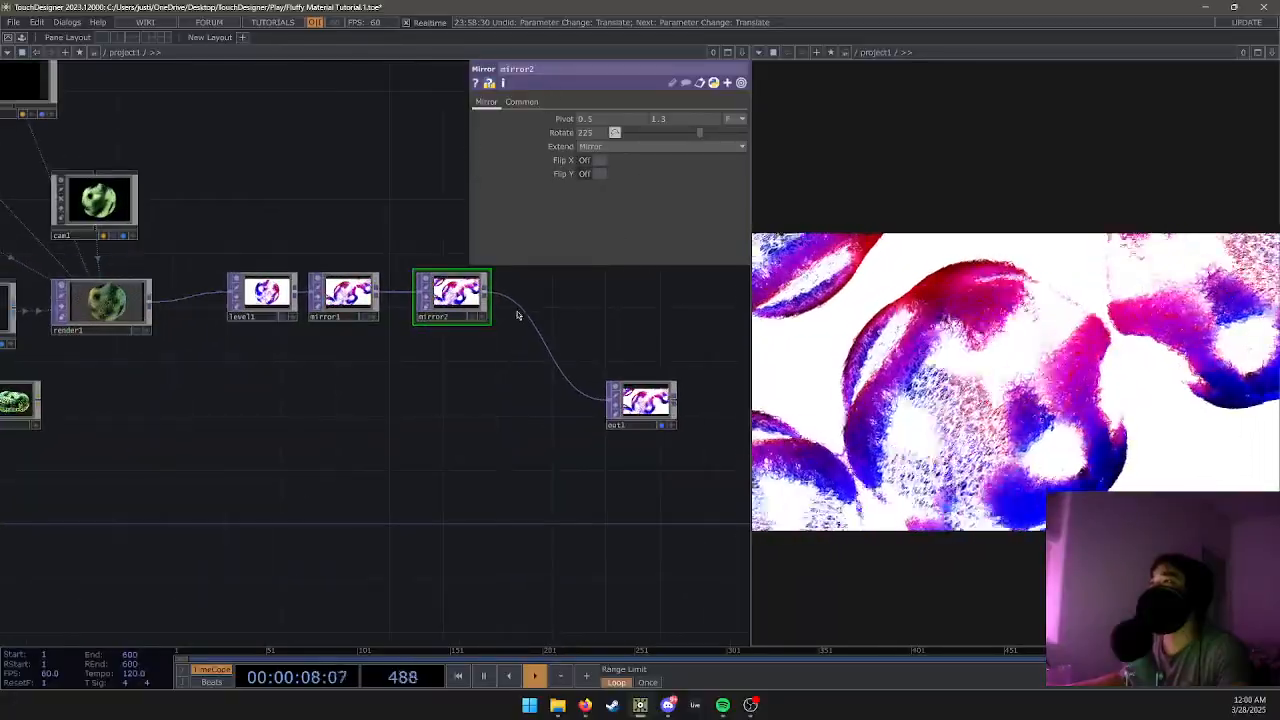
right_click(520, 311)
left_click(556, 295)
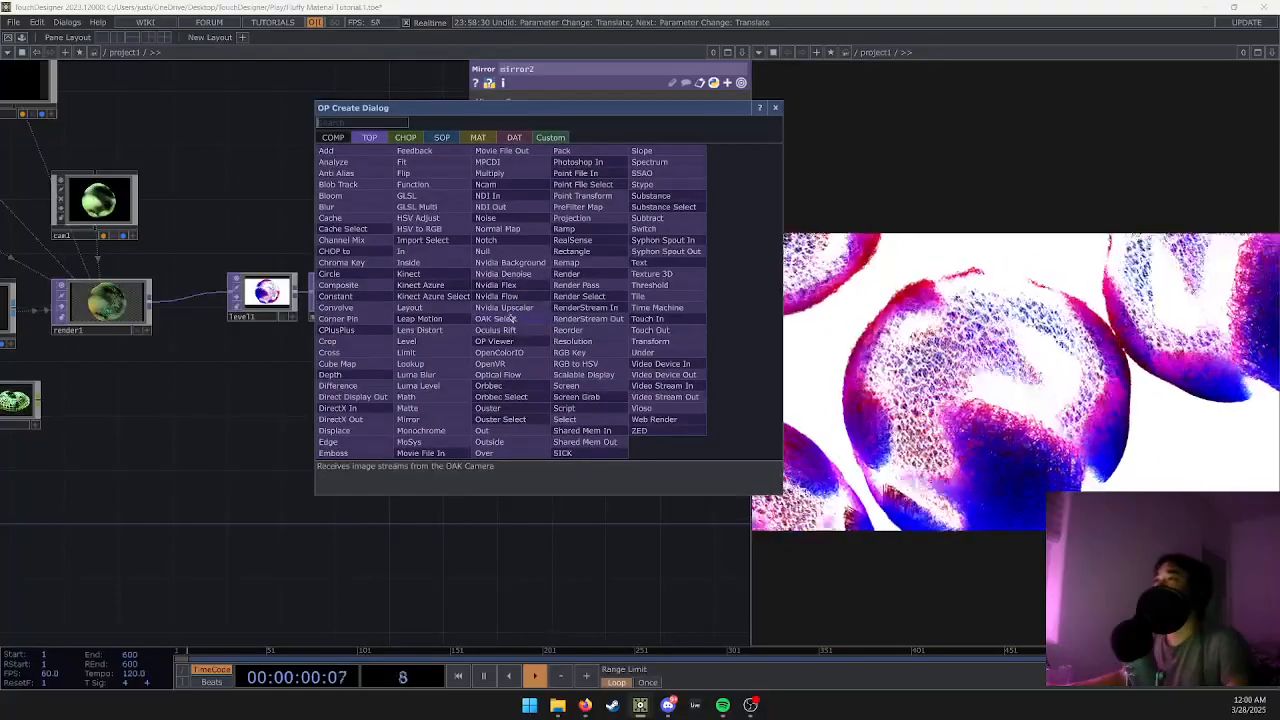
left_click(392, 122)
type("tile")
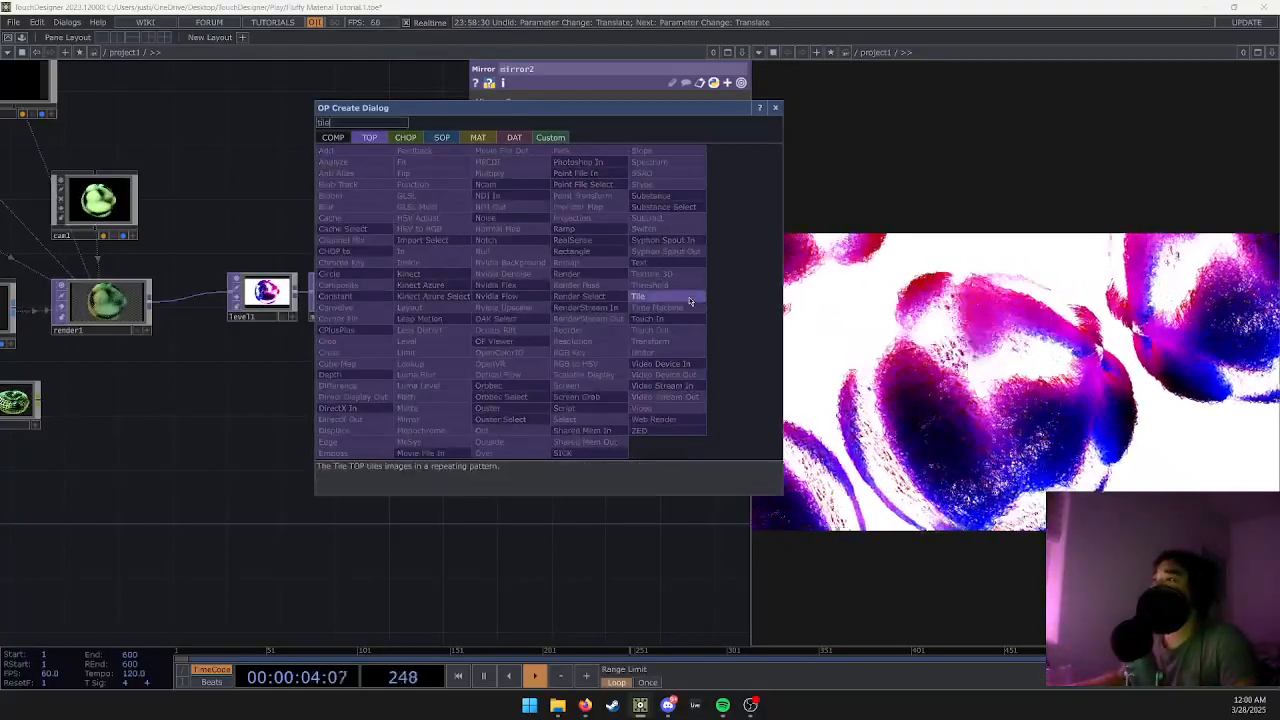
left_click(689, 297)
left_click(422, 432)
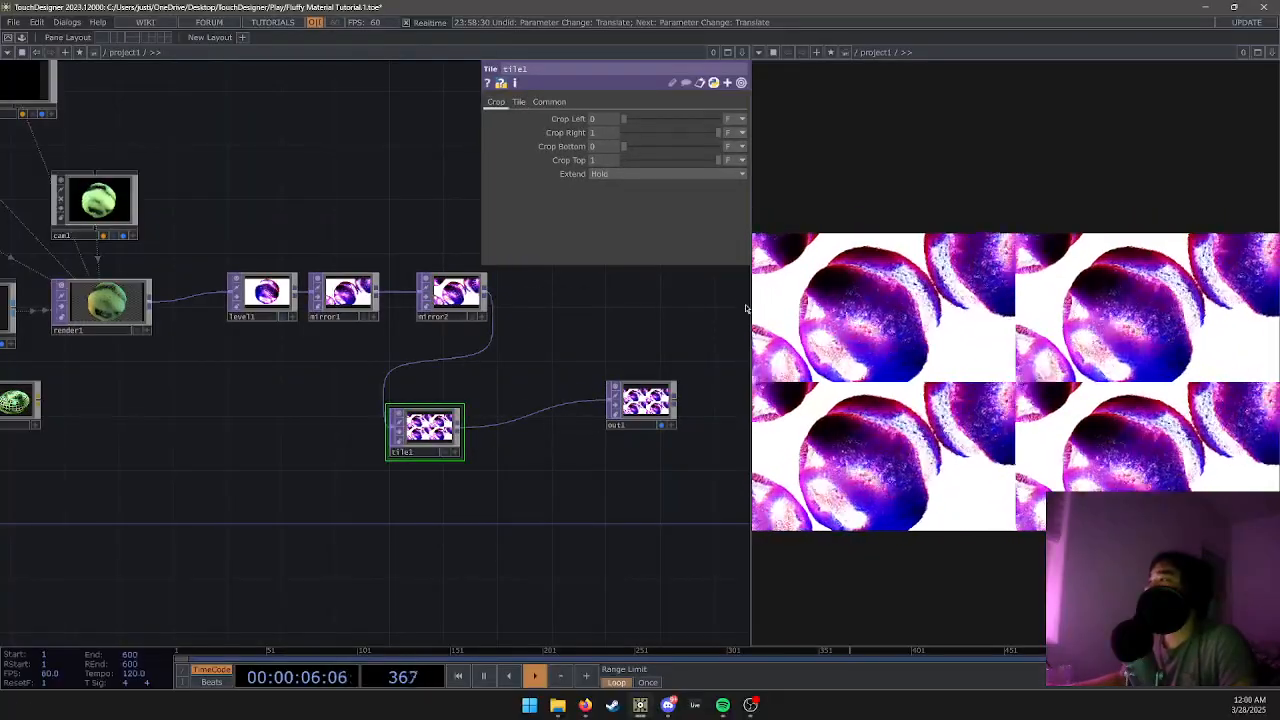
Set tile1's Repeat X and Repeat Y to 1.
left_click_drag(624, 118, 636, 145)
left_click(519, 101)
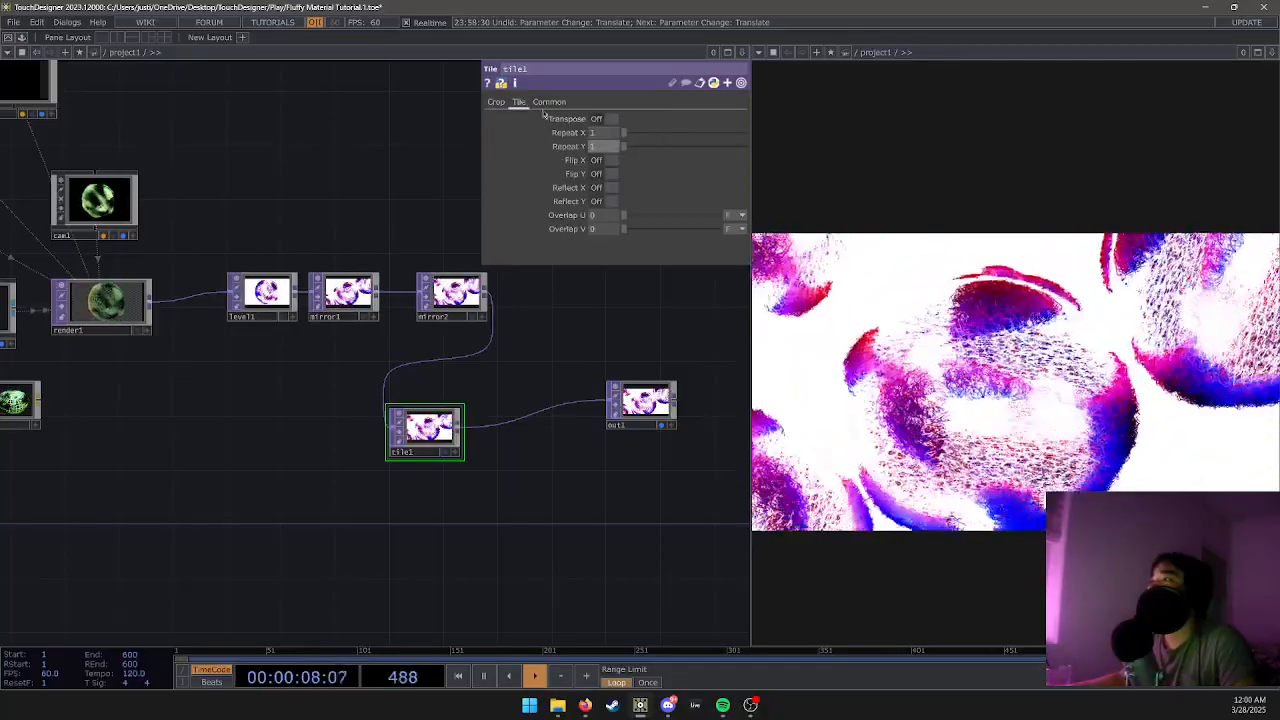
Try different Crop Left and Crop Right values on tile1, and restore them to 0 and 1.
left_click(505, 104)
left_click_drag(623, 119, 762, 124)
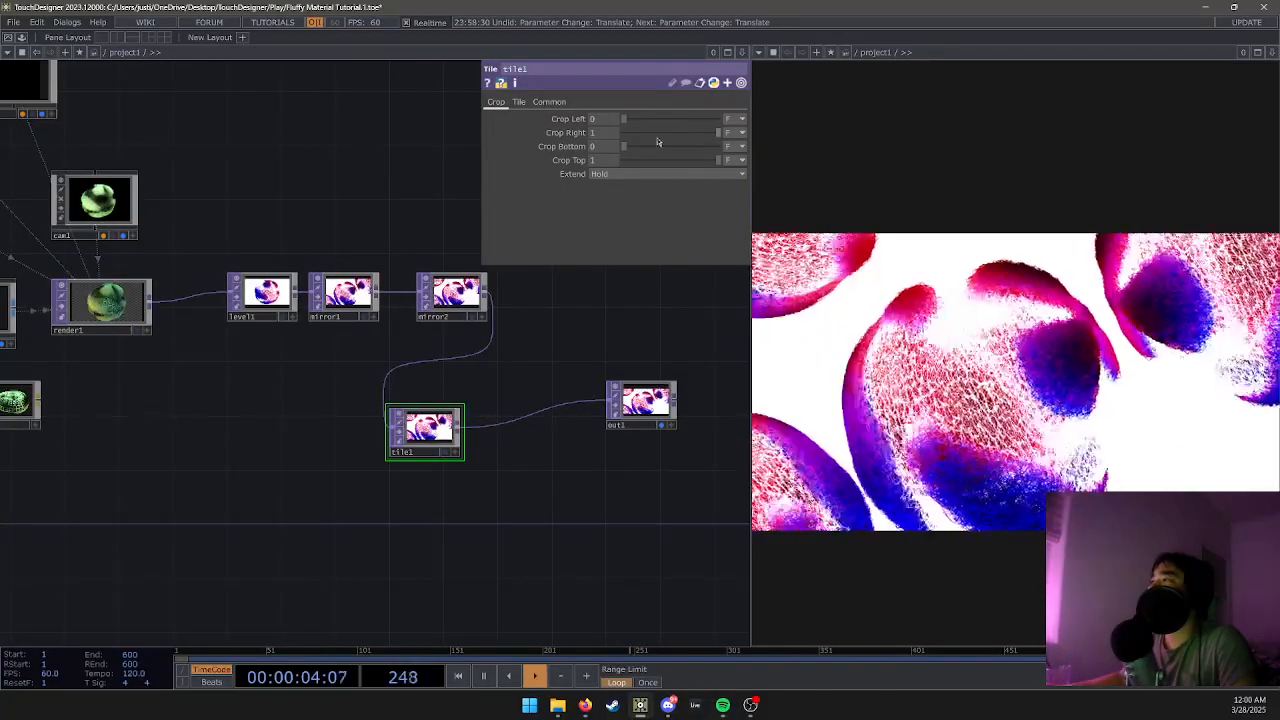
left_click_drag(719, 132, 618, 132)
key("ctrl+z")
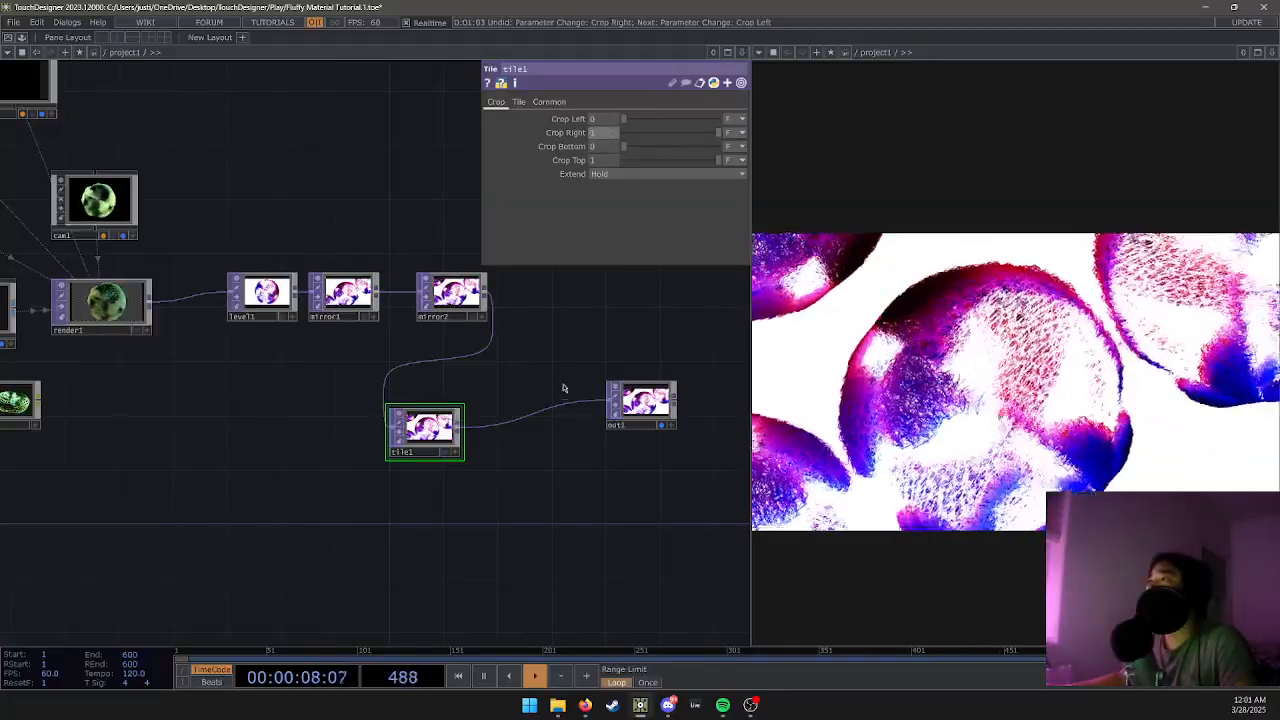
Add an LFO CHOP in the empty space below tile1.
left_click_drag(400, 498, 486, 470)
key("Tab")
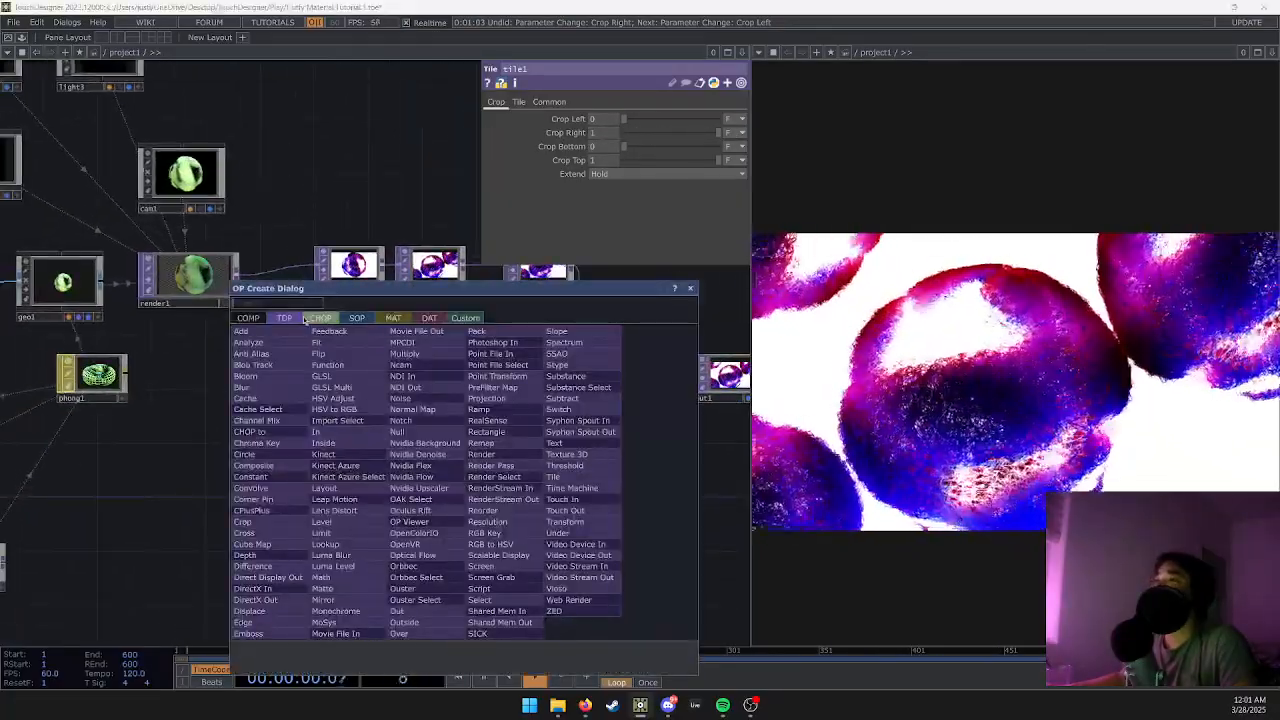
left_click(318, 317)
type("lfo")
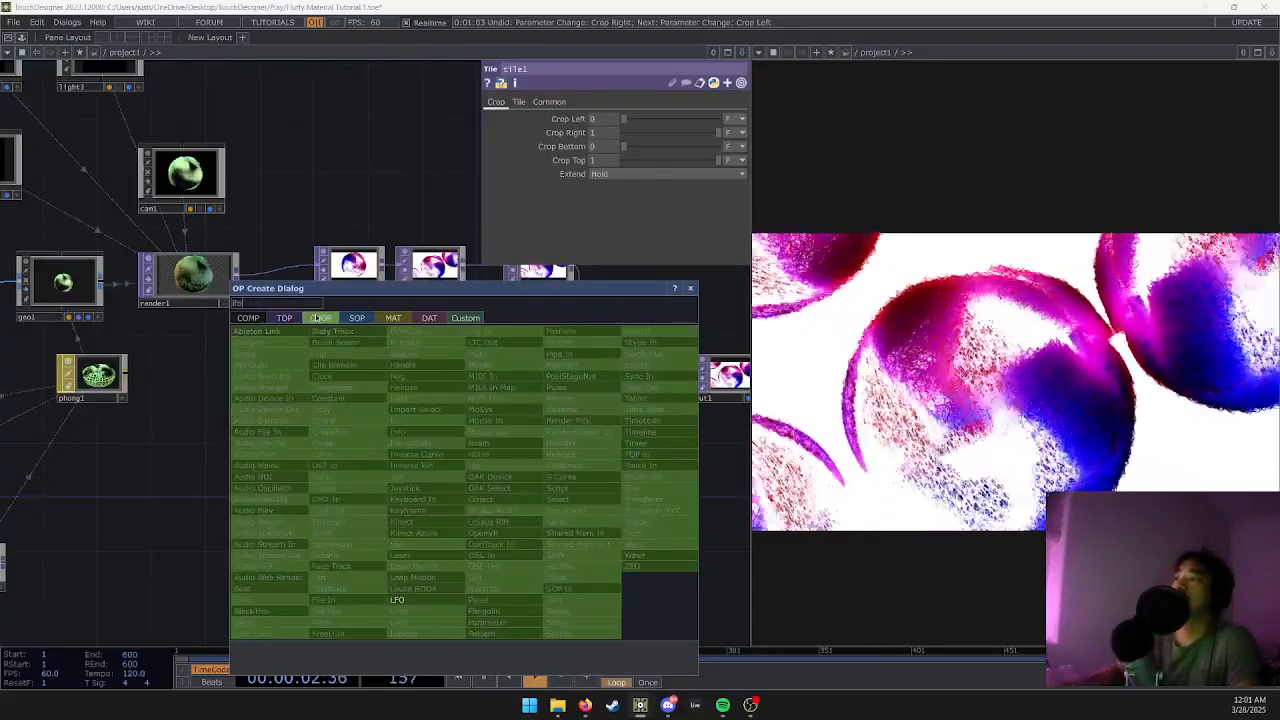
left_click(420, 599)
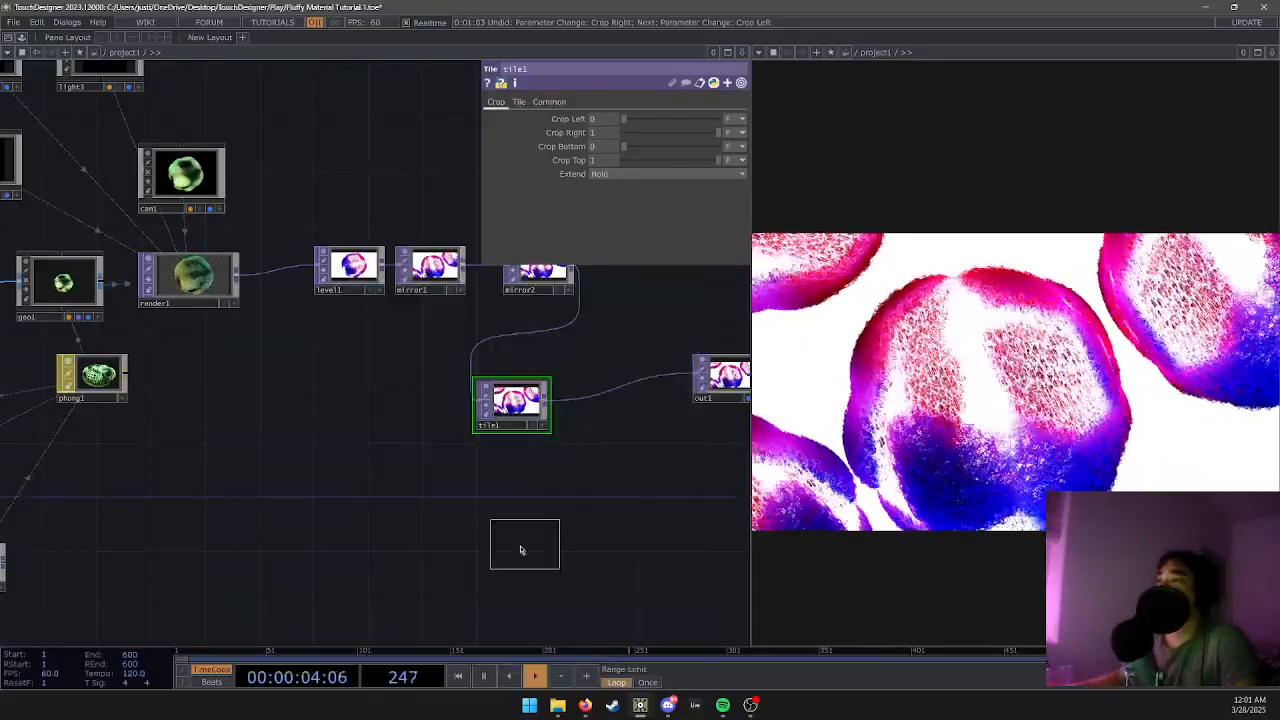
left_click(424, 520)
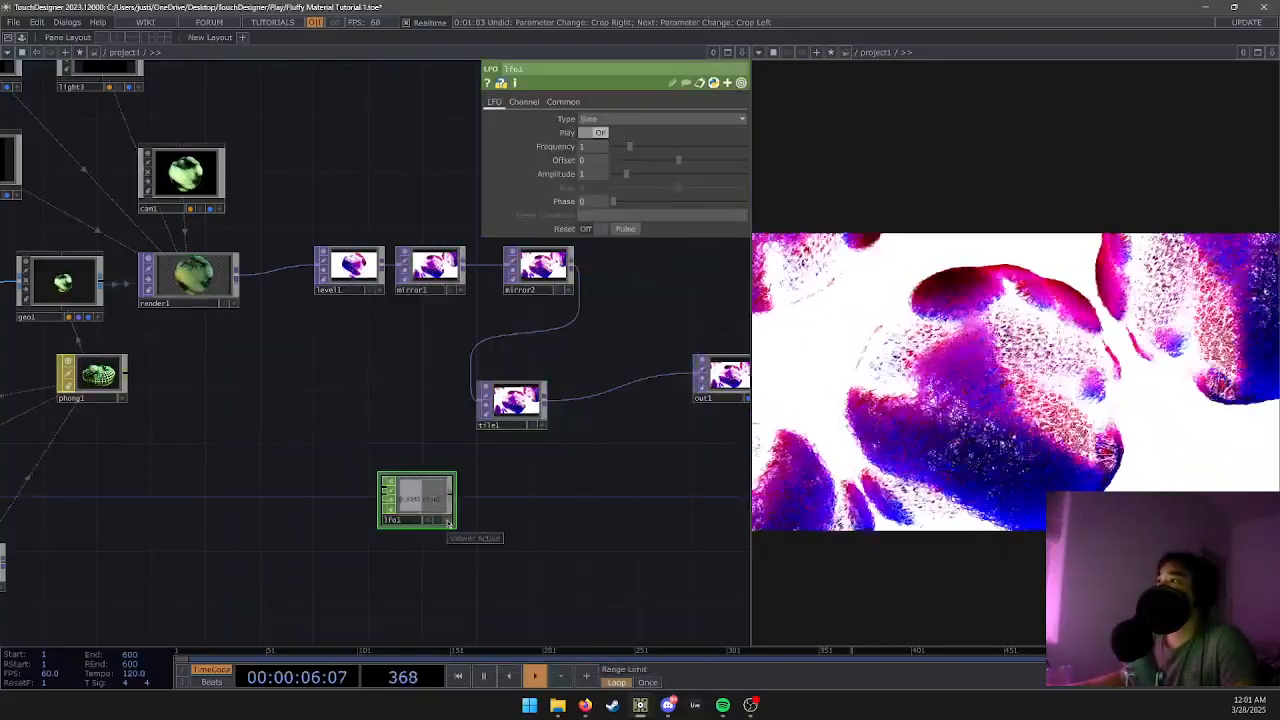
Link lfo1's chan1 channel to tile1's Crop Left and Crop Right parameters as CHOP references.
left_click(448, 521)
left_click(512, 402)
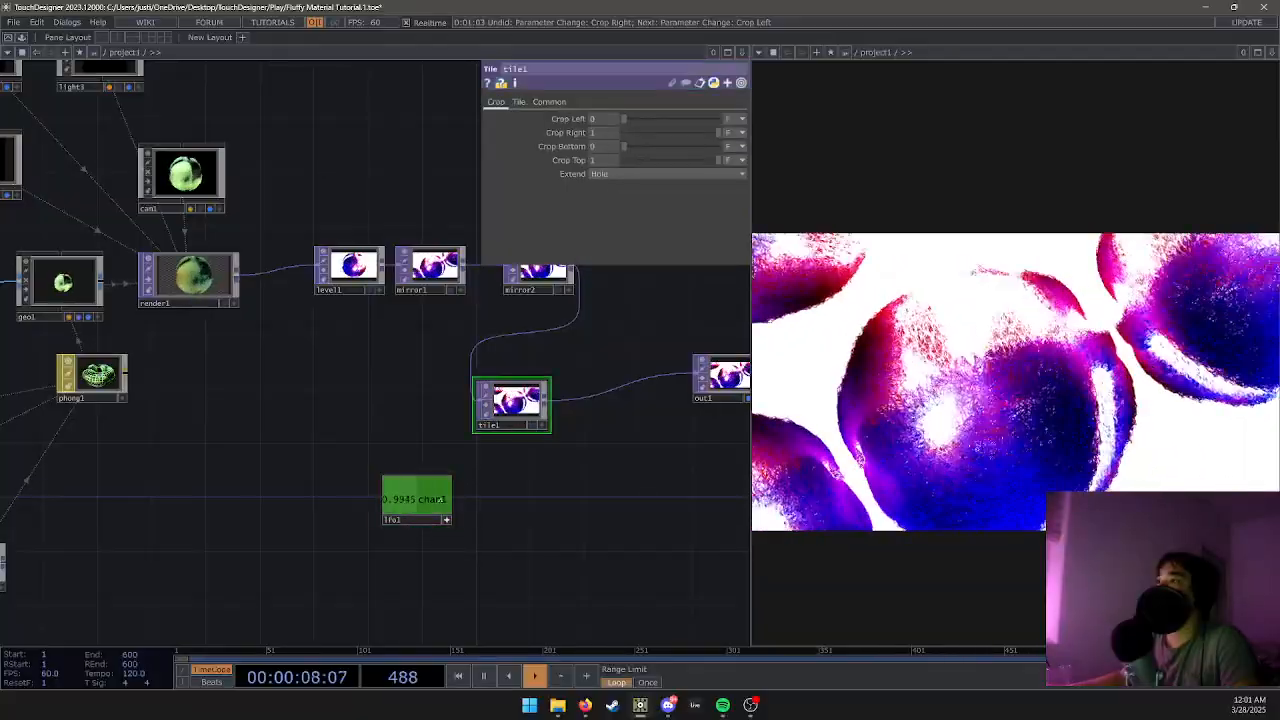
left_click_drag(440, 499, 428, 497)
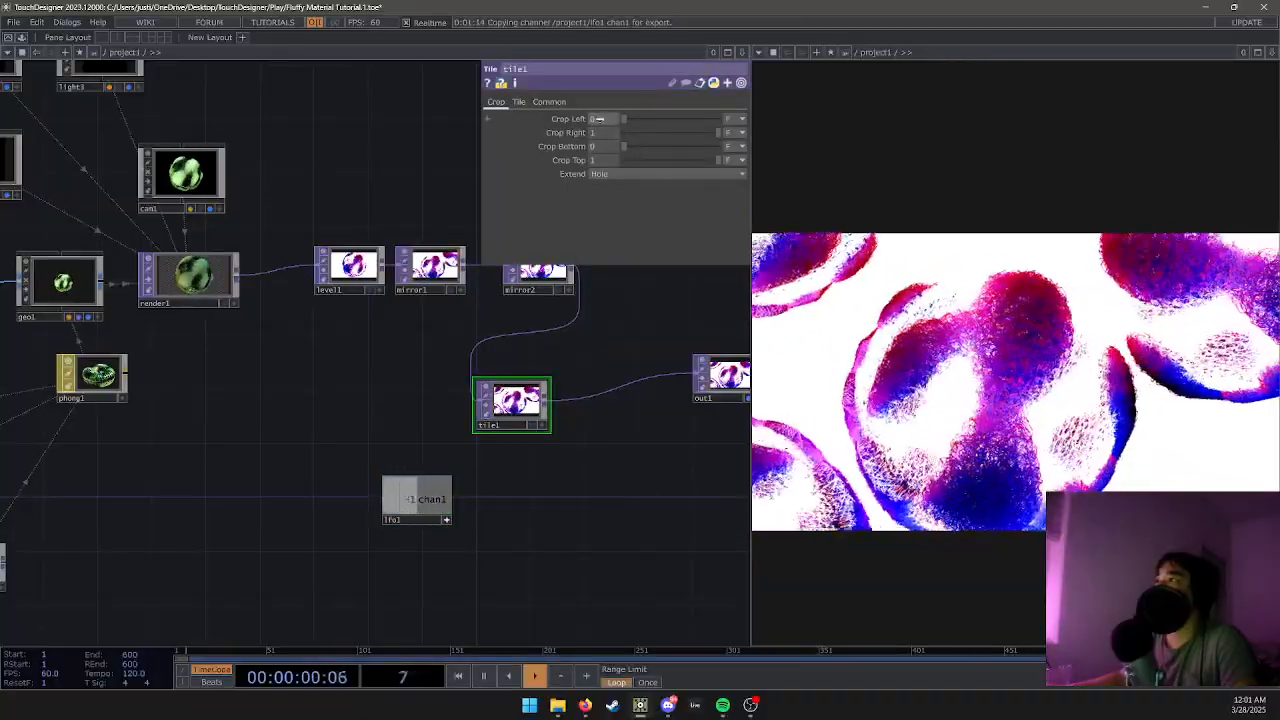
left_click_drag(597, 118, 602, 119)
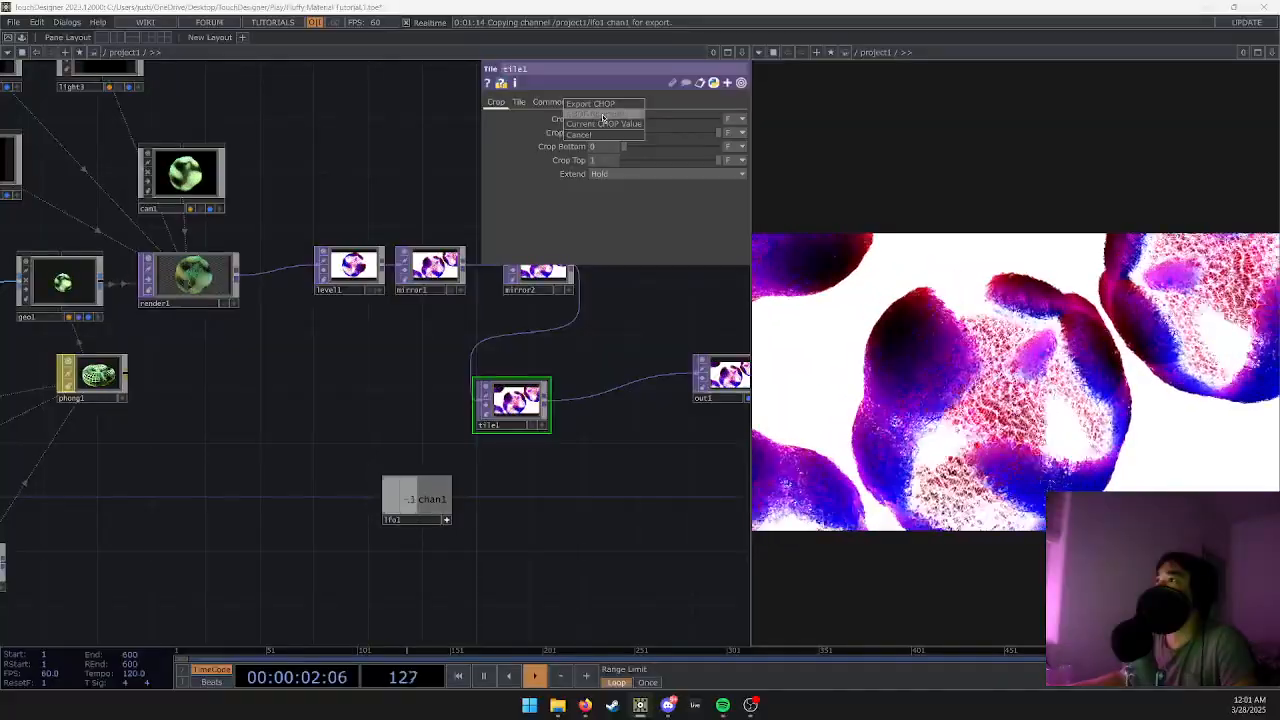
left_click(602, 117)
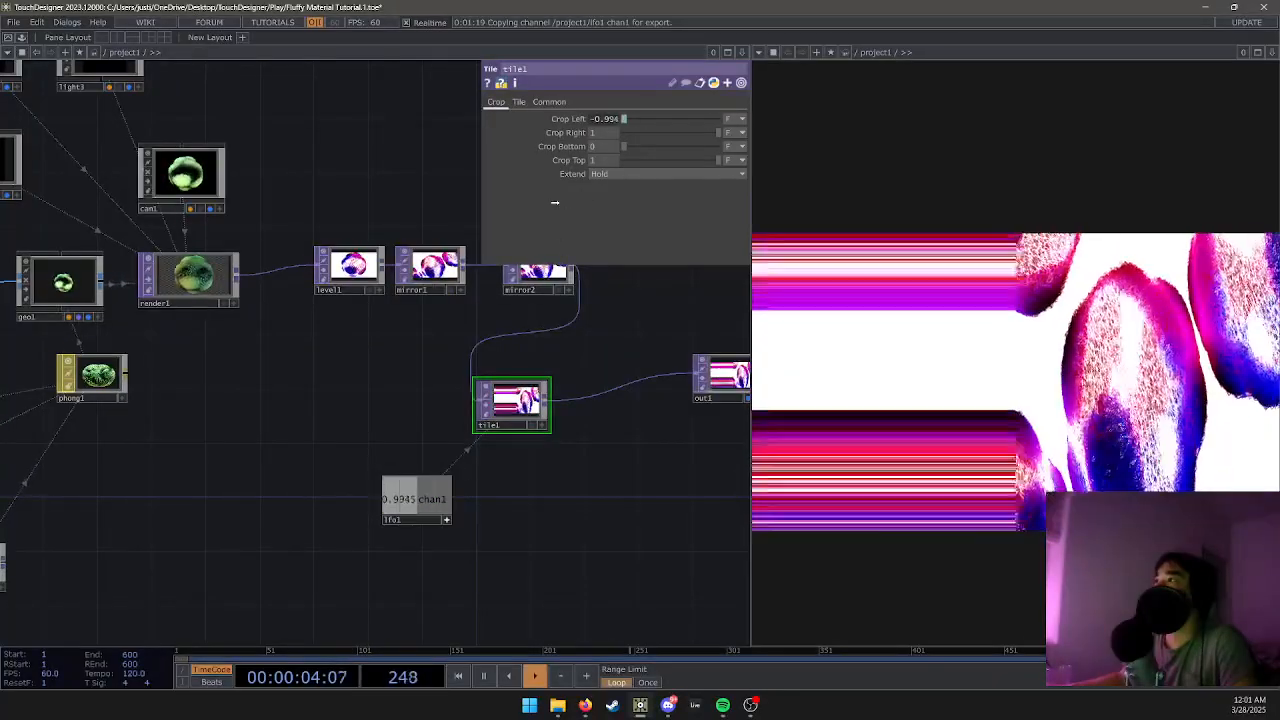
left_click_drag(595, 132, 597, 132)
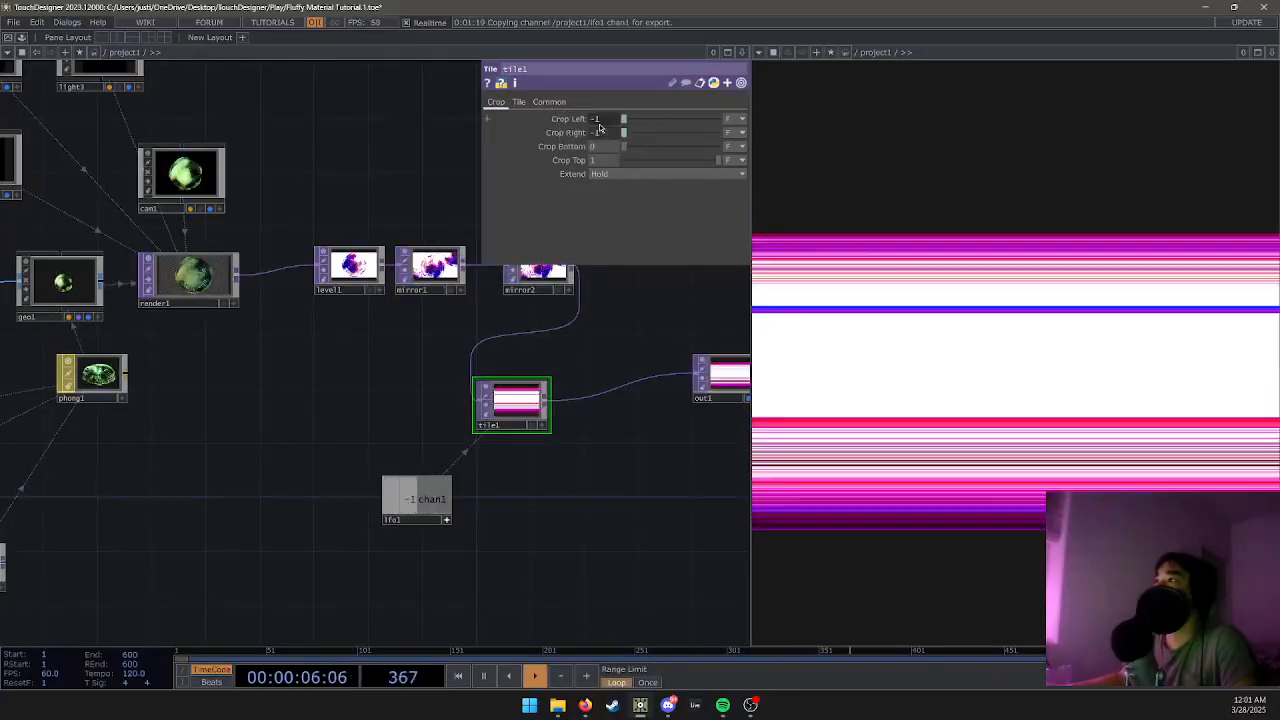
left_click(598, 133)
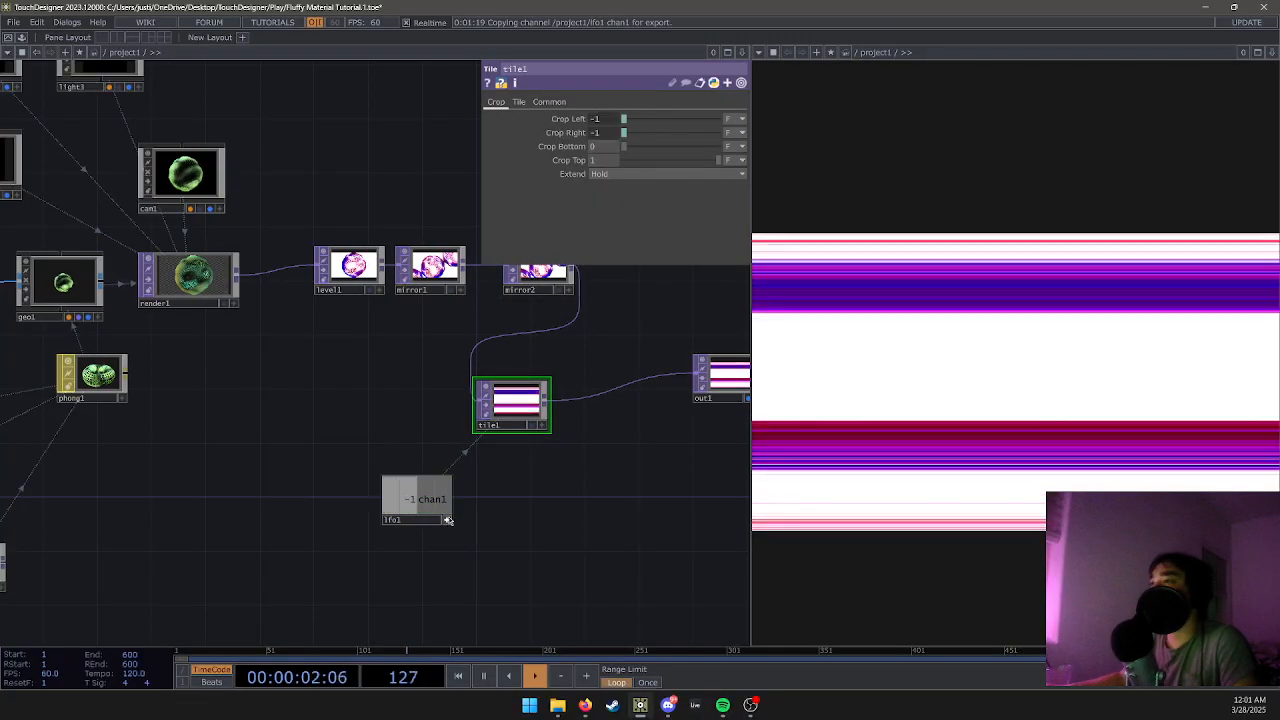
Try the Ramp and Square wave types on lfo1, and set its Type back to Sine.
left_click(435, 498)
key("p")
key("p")
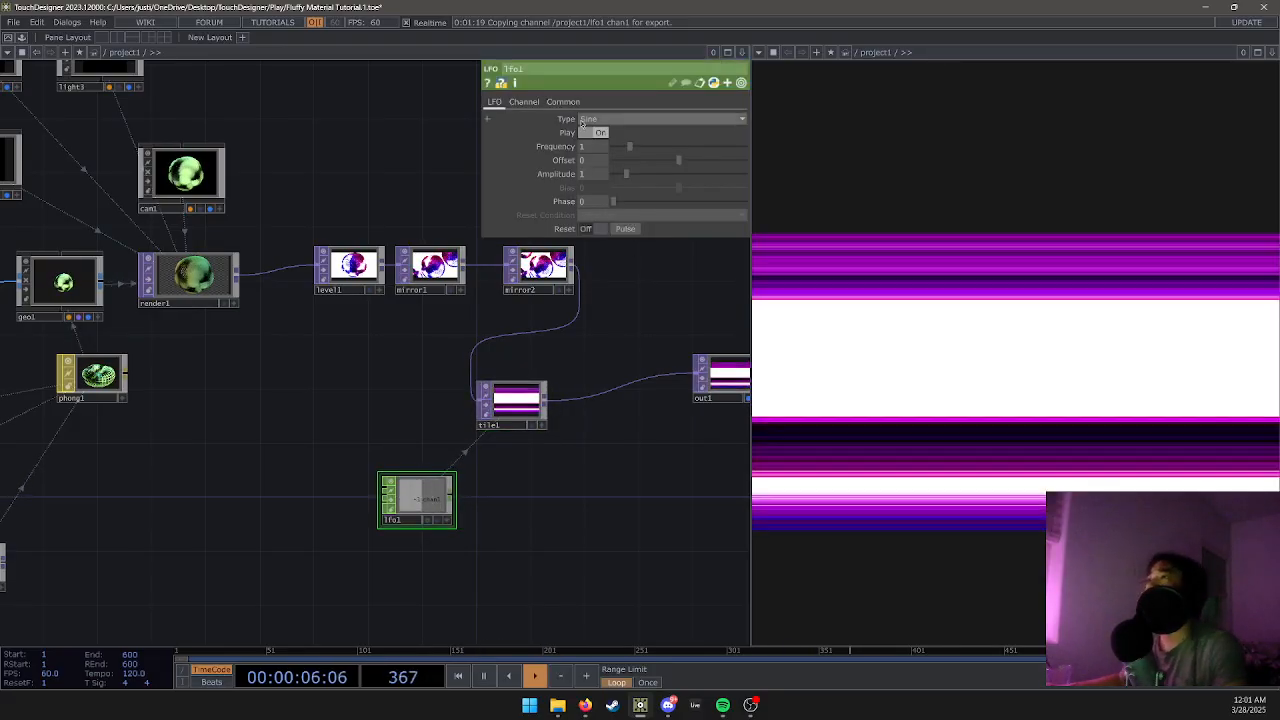
left_click(597, 119)
left_click(591, 170)
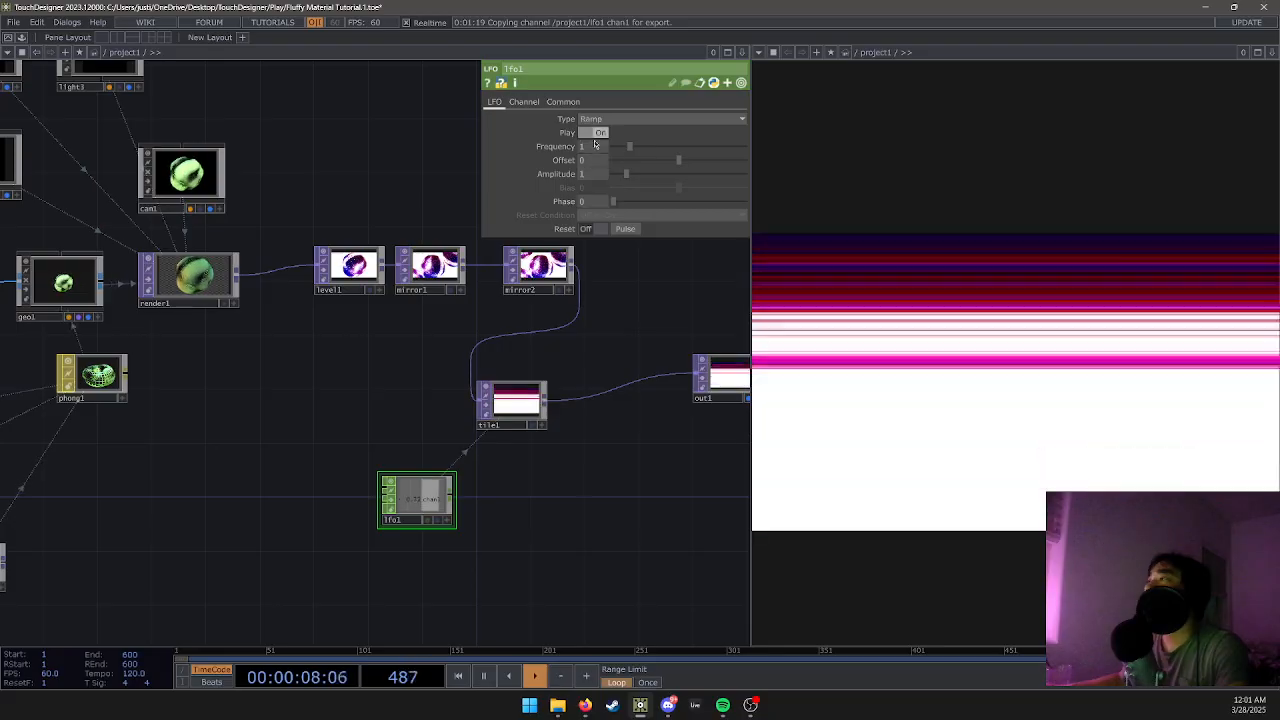
left_click(604, 118)
left_click(600, 185)
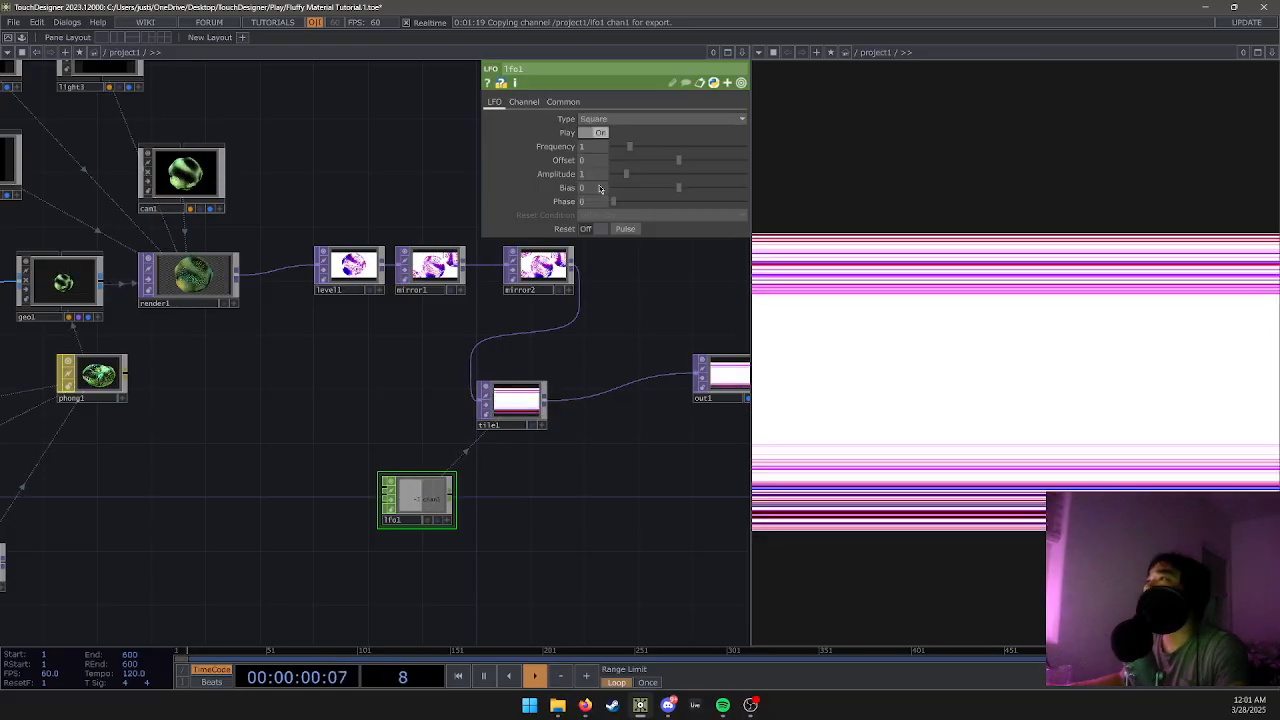
left_click(604, 118)
left_click(603, 130)
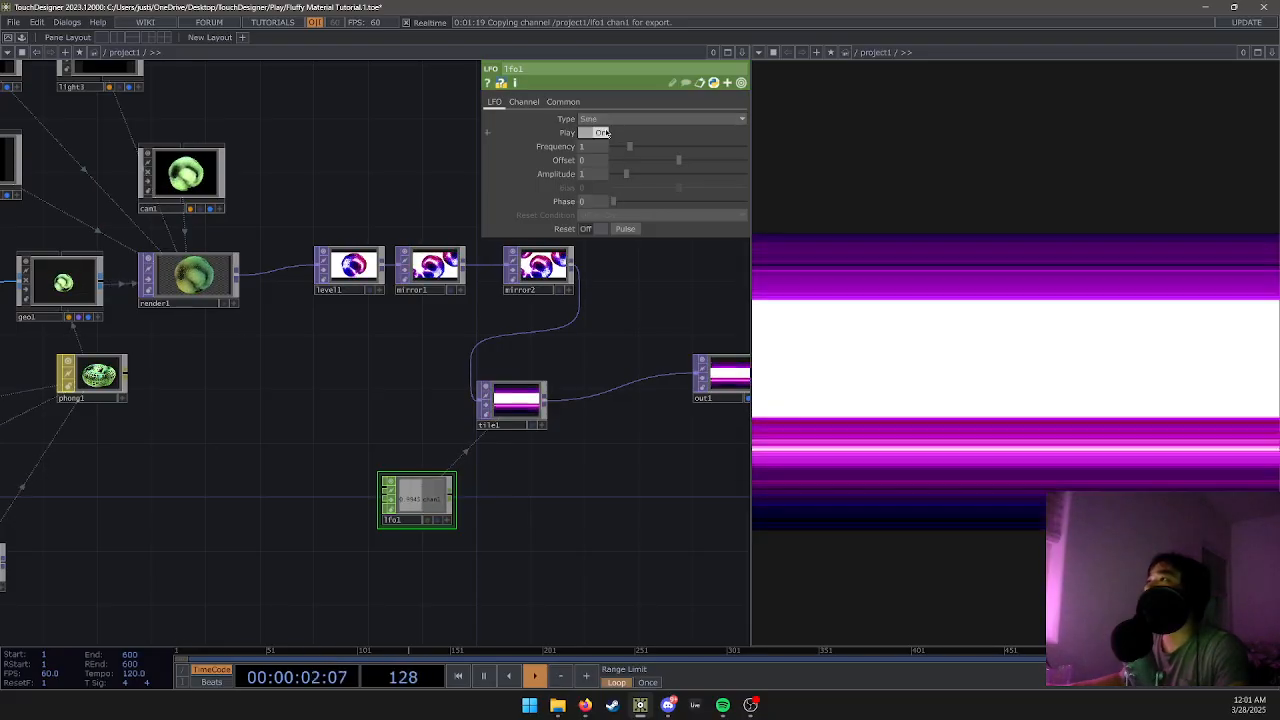
Move lfo1 farther away from tile1, and add a Math CHOP connected to lfo1's output.
left_click_drag(452, 500, 357, 503)
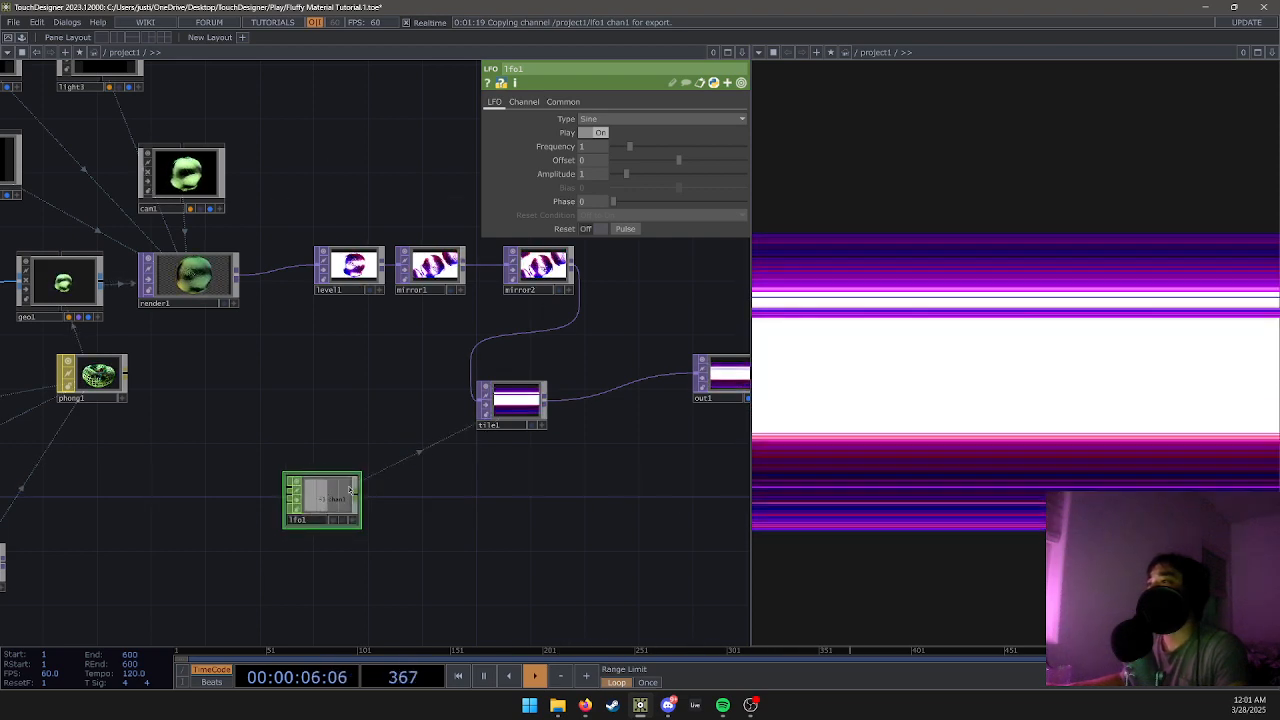
left_click(508, 402)
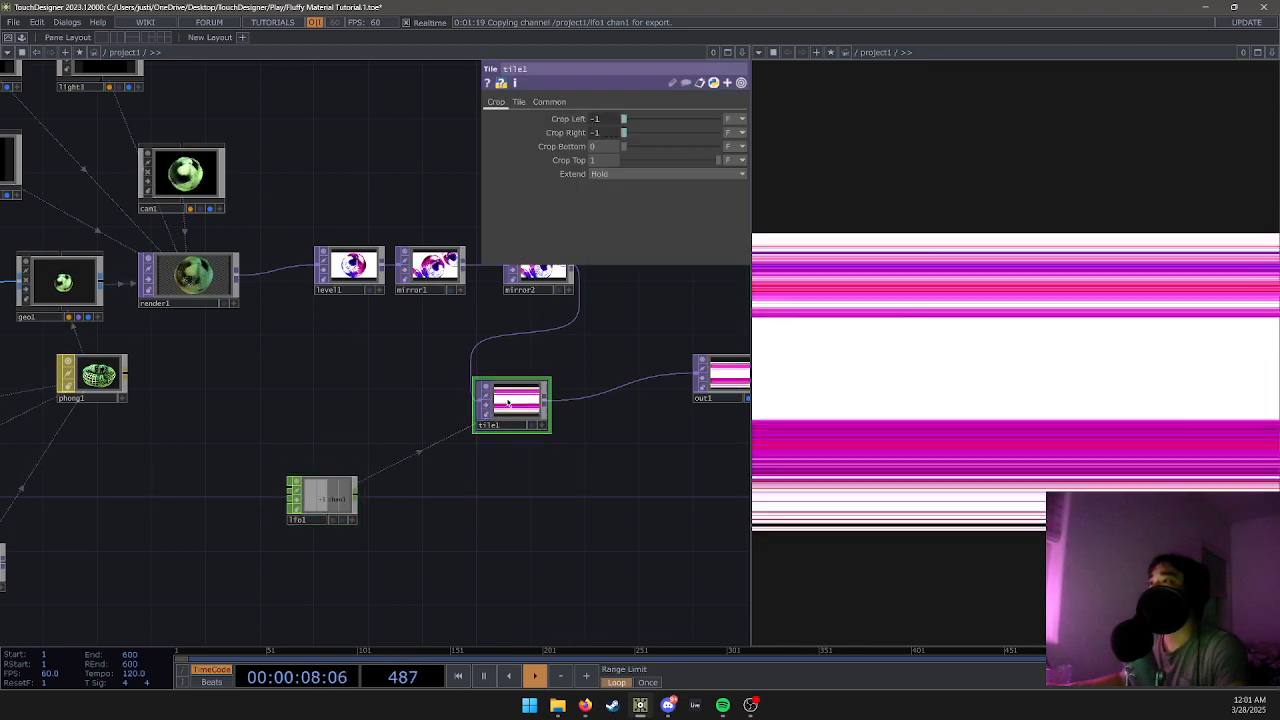
right_click(360, 498)
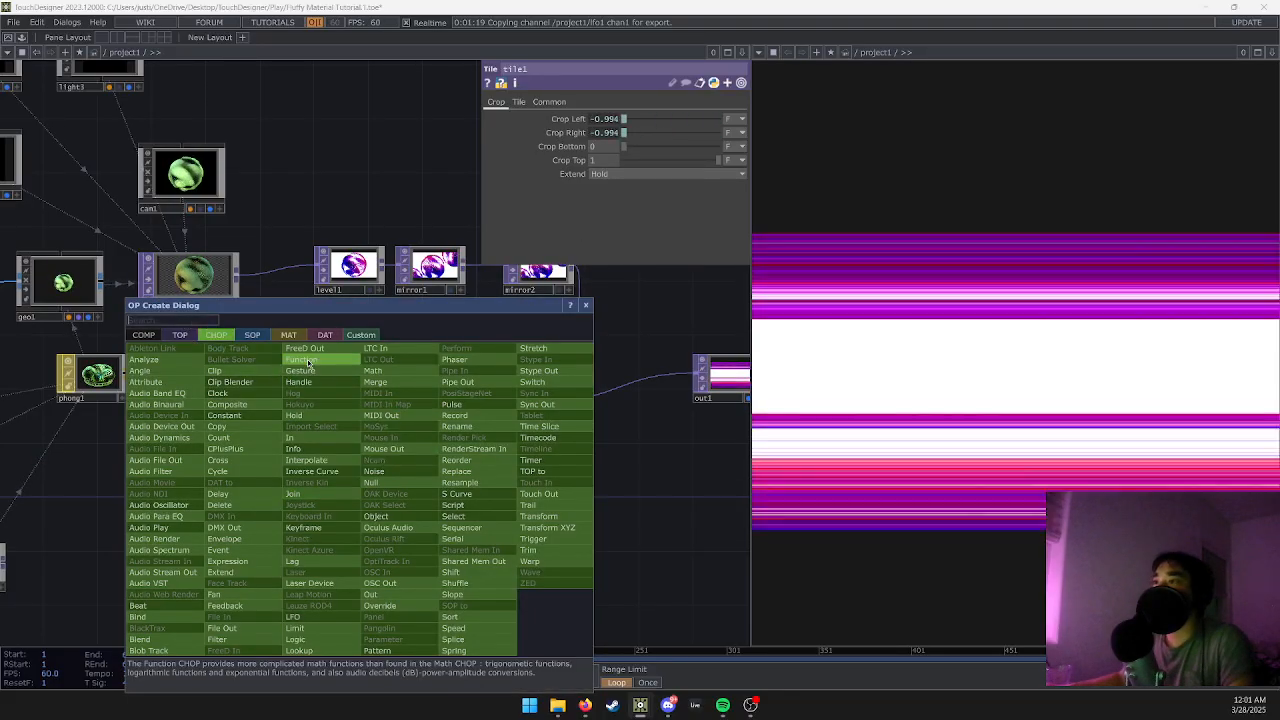
left_click(390, 376)
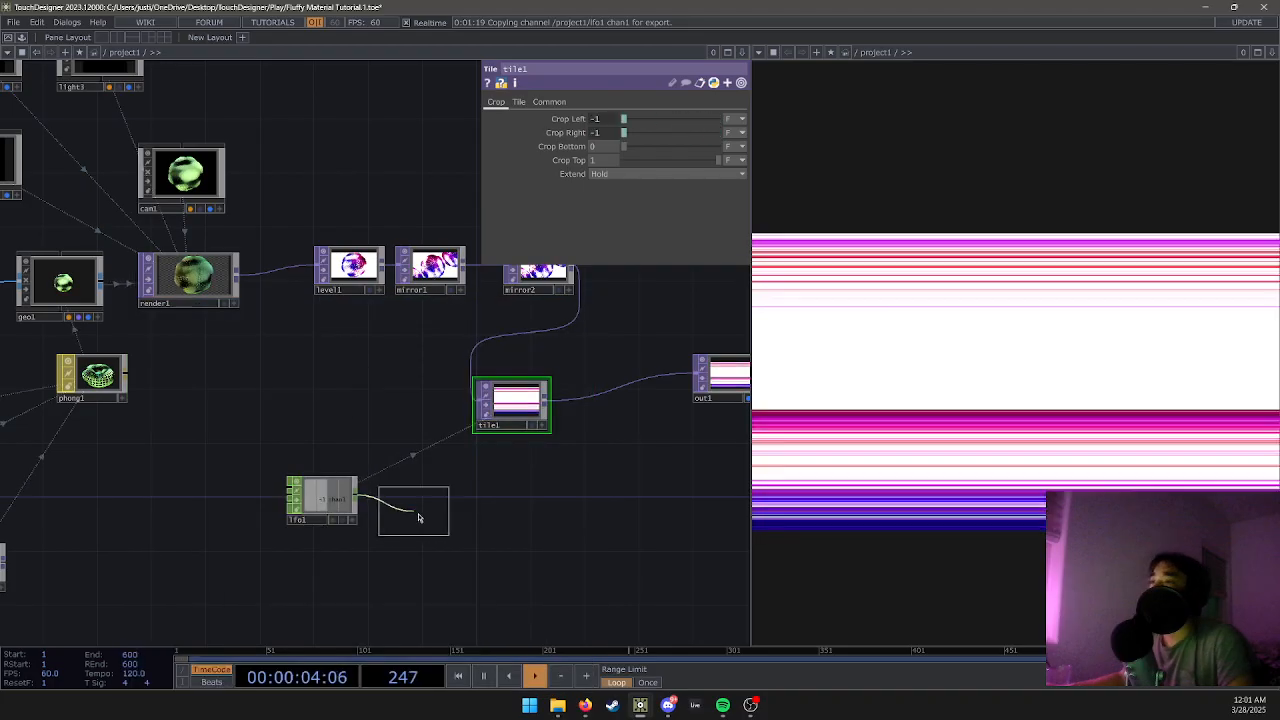
left_click(428, 493)
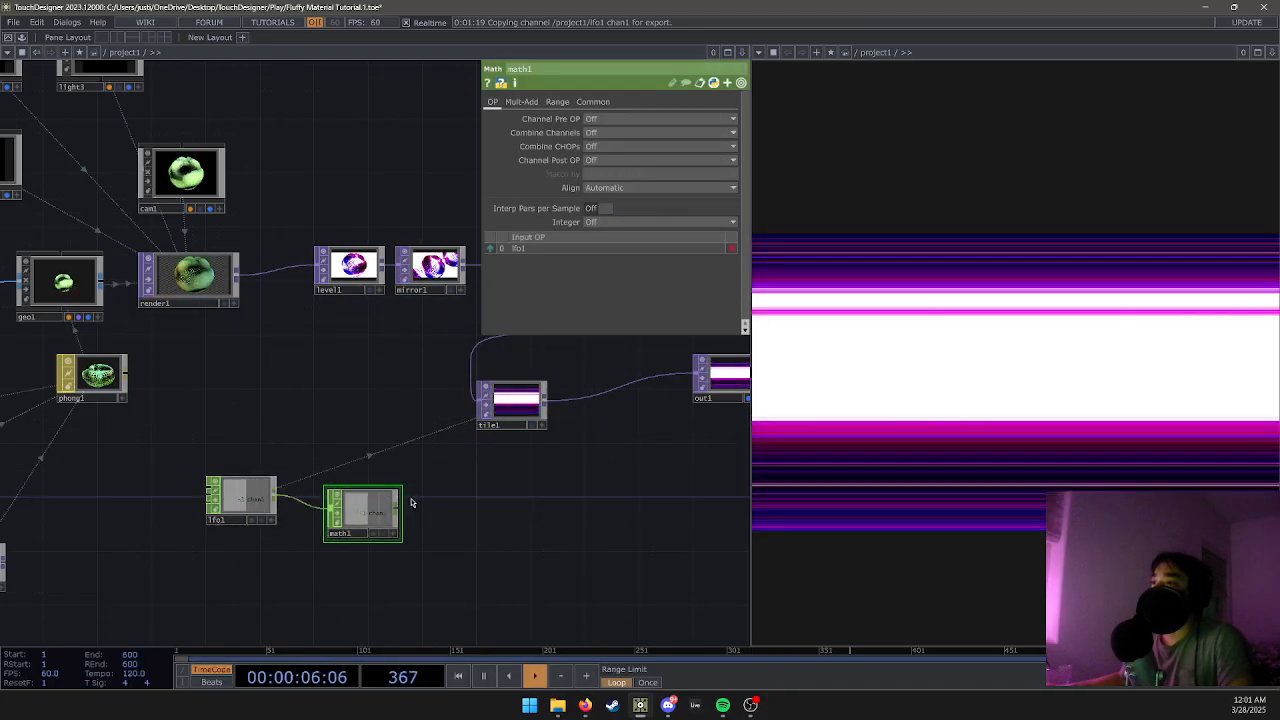
Add a Null CHOP connected to math1's output.
right_click(395, 513)
left_click(420, 490)
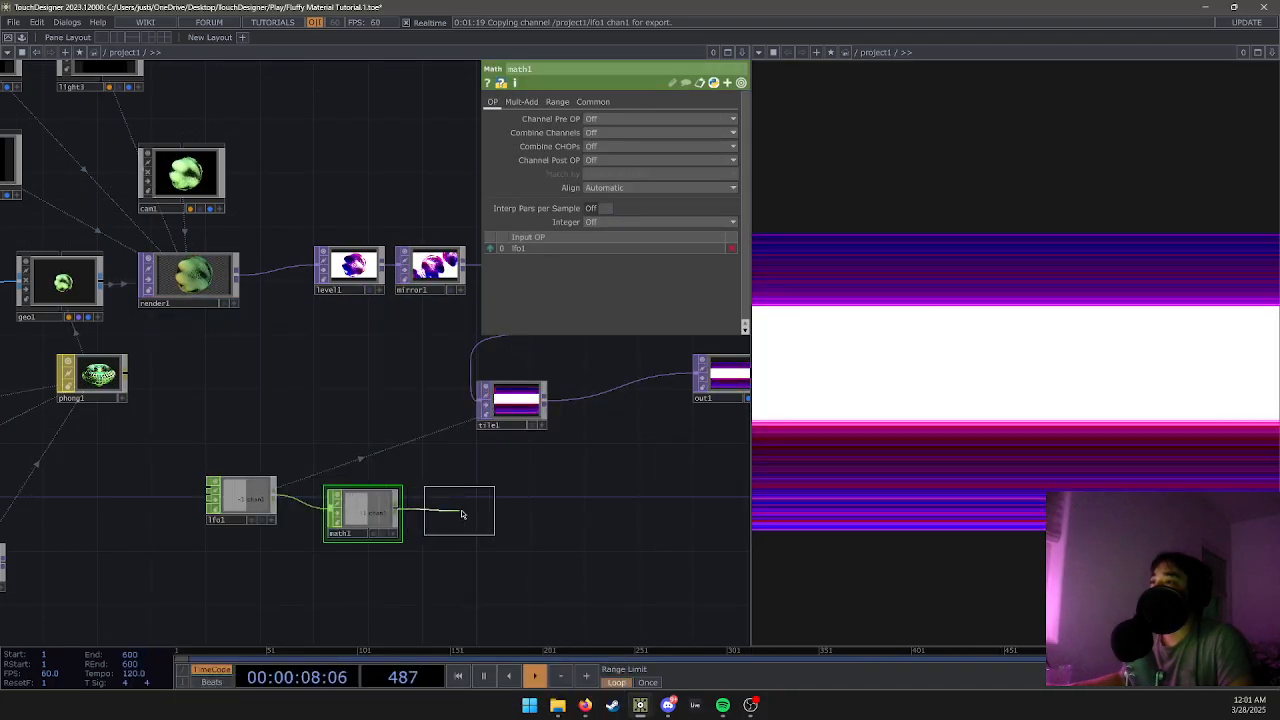
left_click(457, 513)
Link null1's chan1 channel to tile1's Crop Left and Crop Right parameters as CHOP references.
left_click(520, 420)
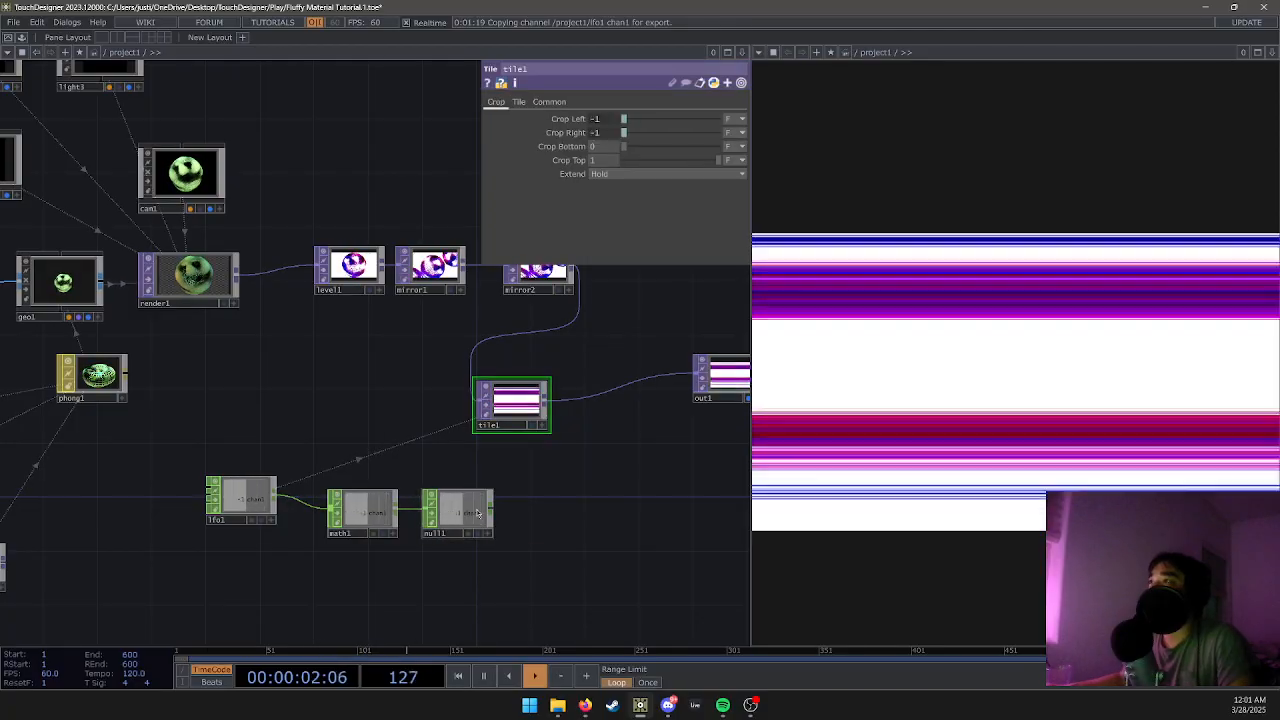
left_click_drag(477, 513, 634, 182)
left_click_drag(595, 121, 601, 122)
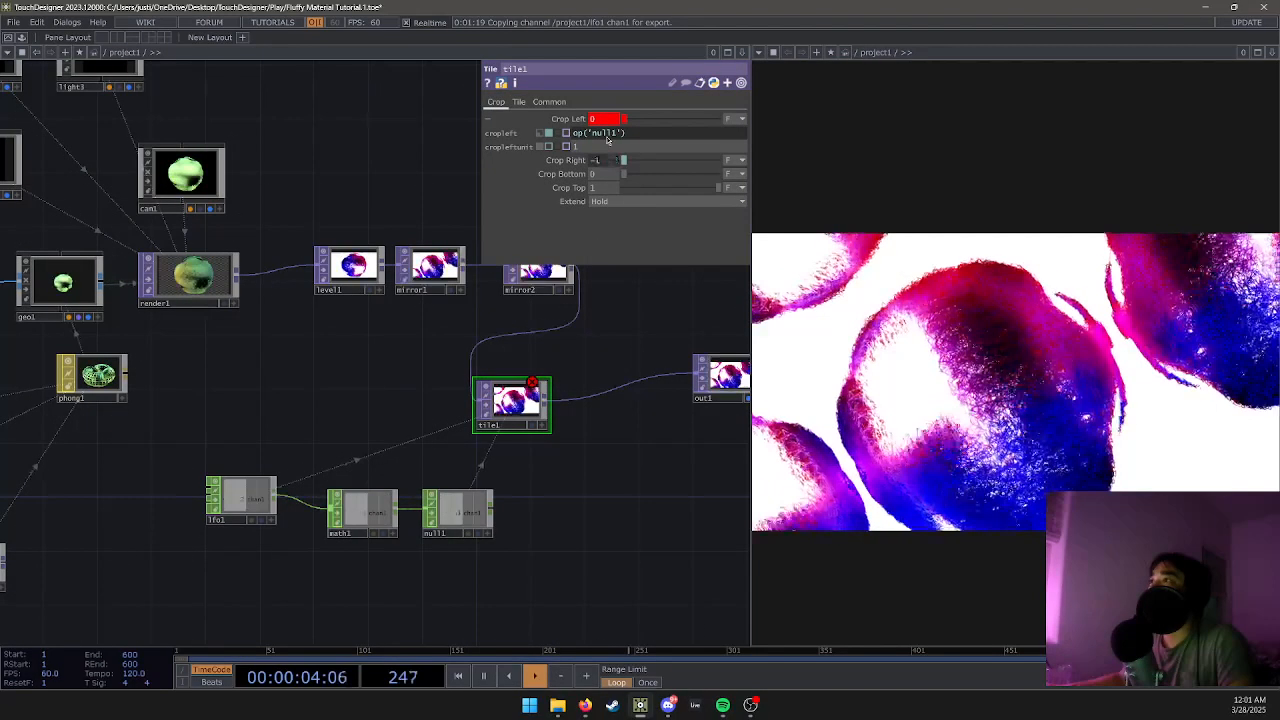
left_click_drag(472, 512, 539, 380)
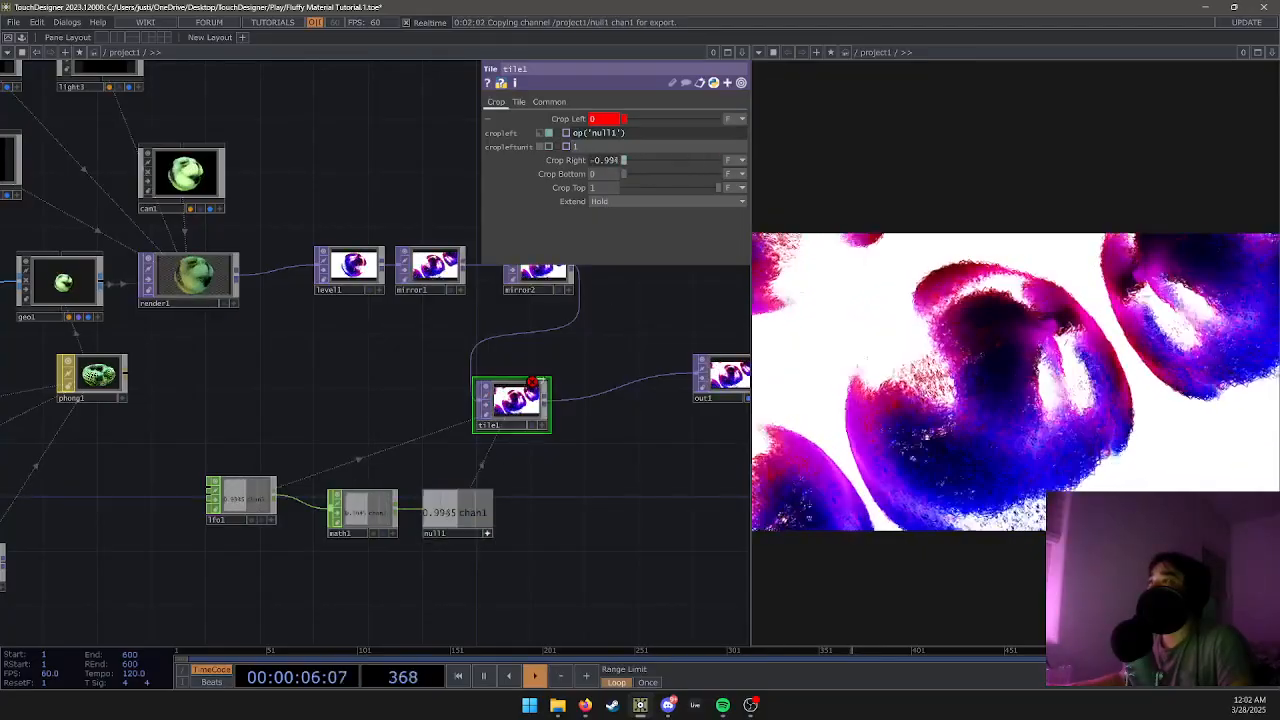
left_click_drag(594, 134, 600, 124)
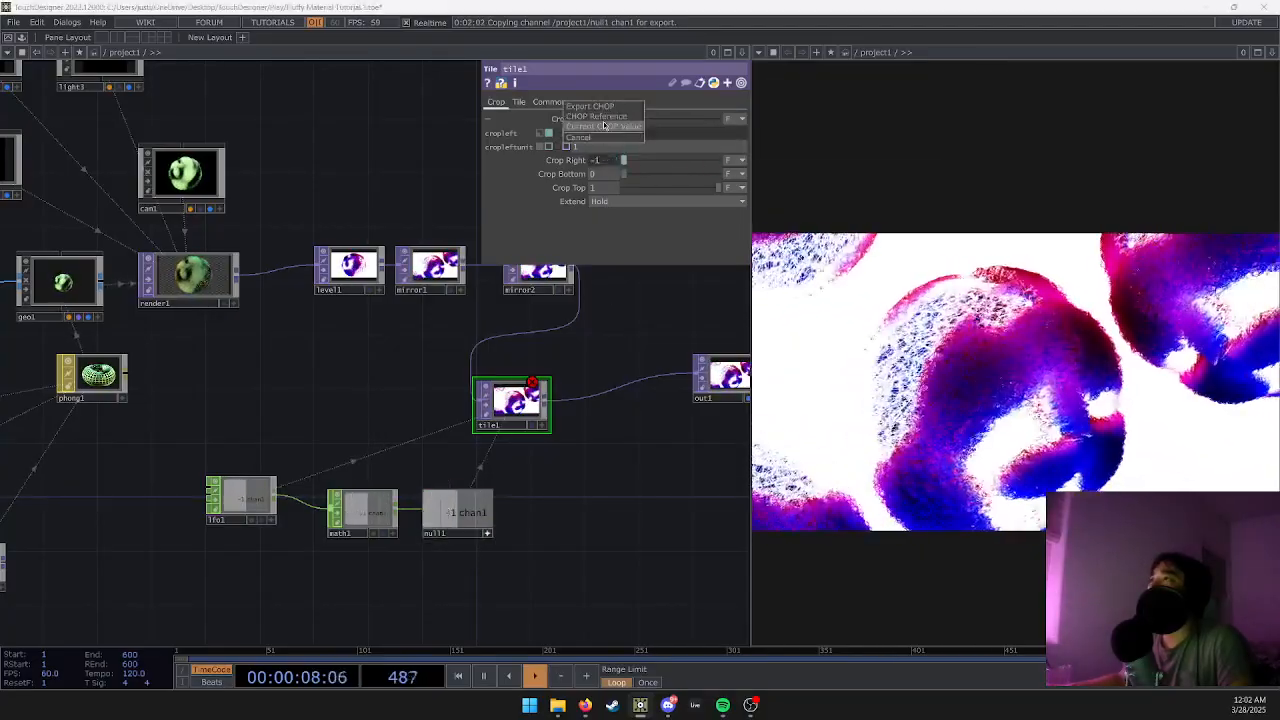
left_click(601, 116)
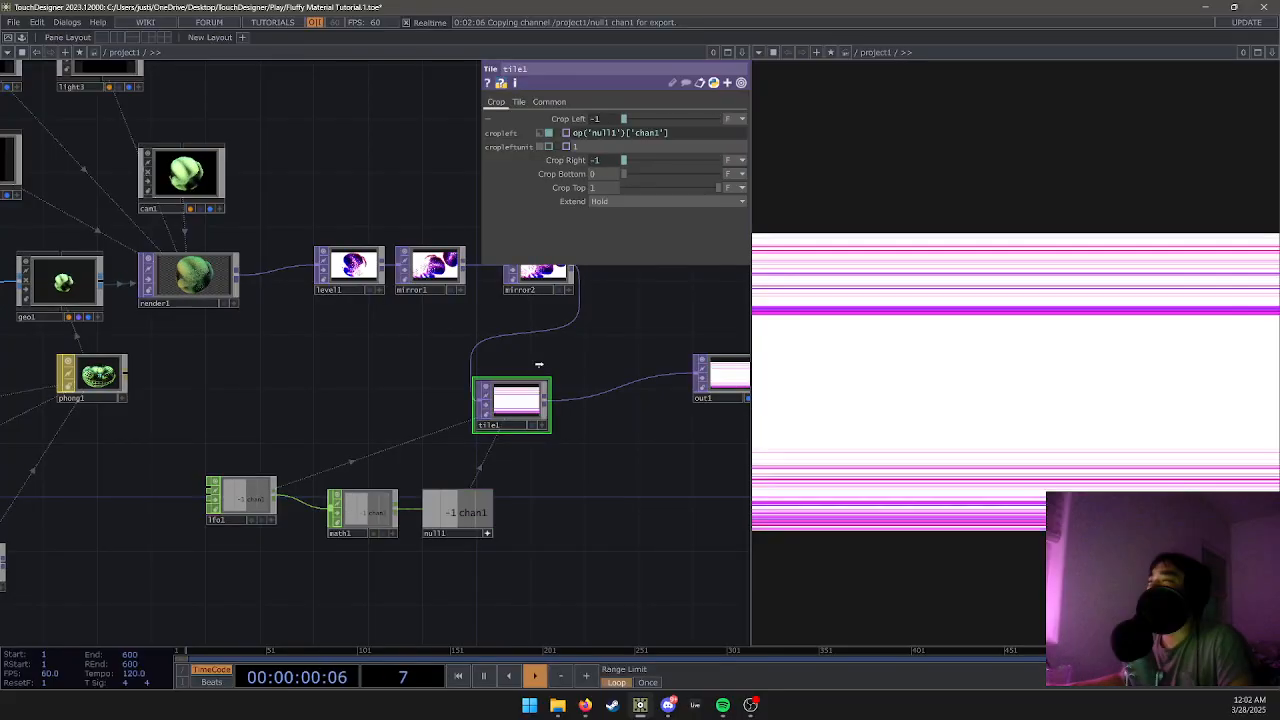
left_click_drag(596, 161, 598, 161)
left_click(600, 156)
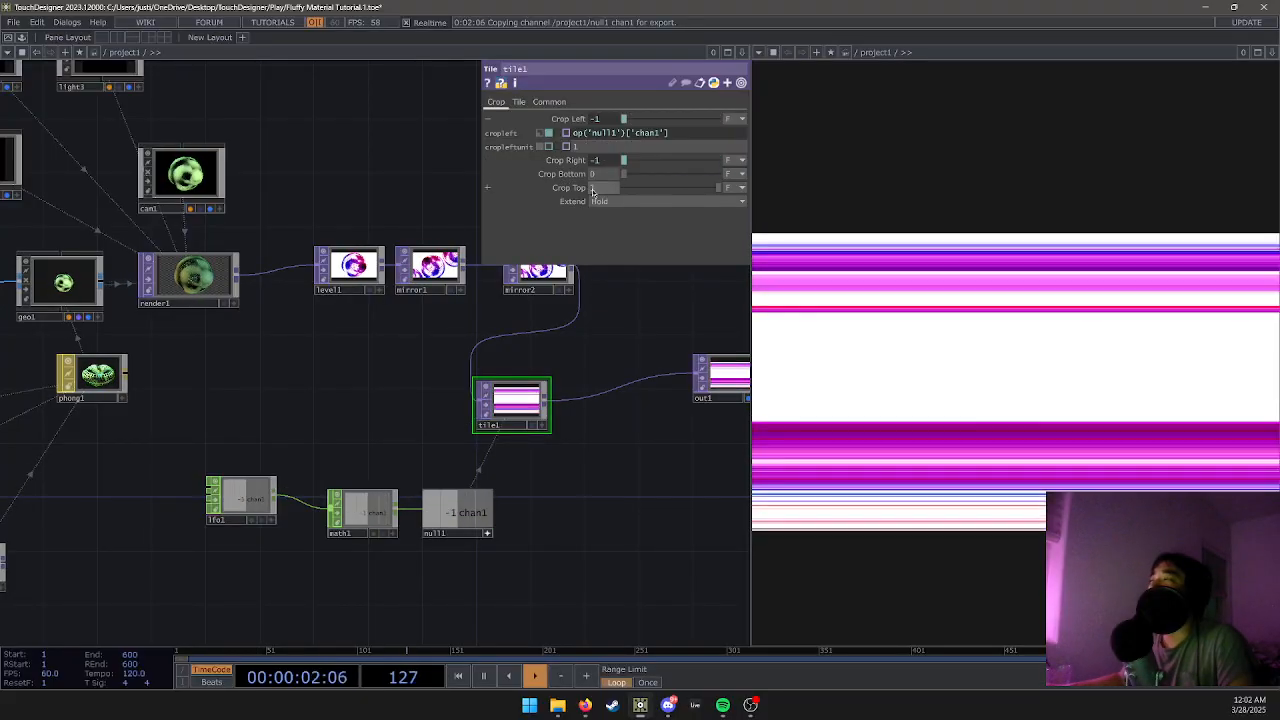
Lower lfo1's Frequency to 0.15.
left_click(368, 515)
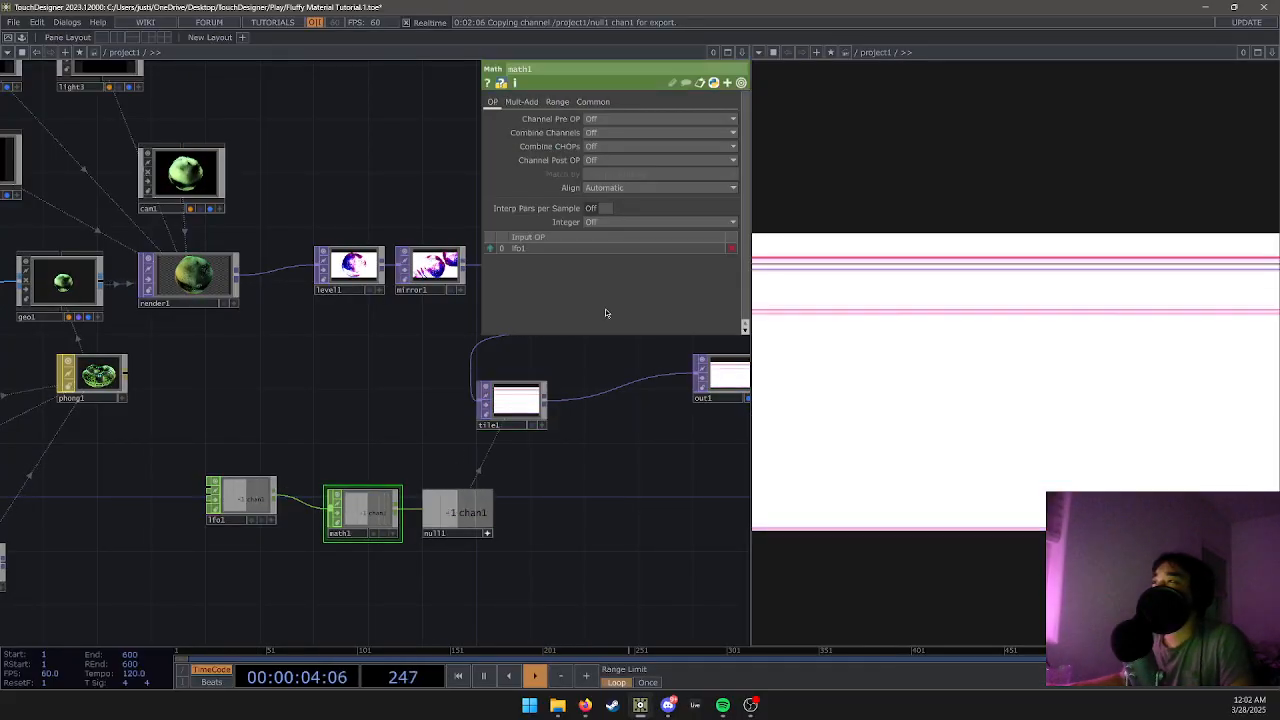
left_click(239, 495)
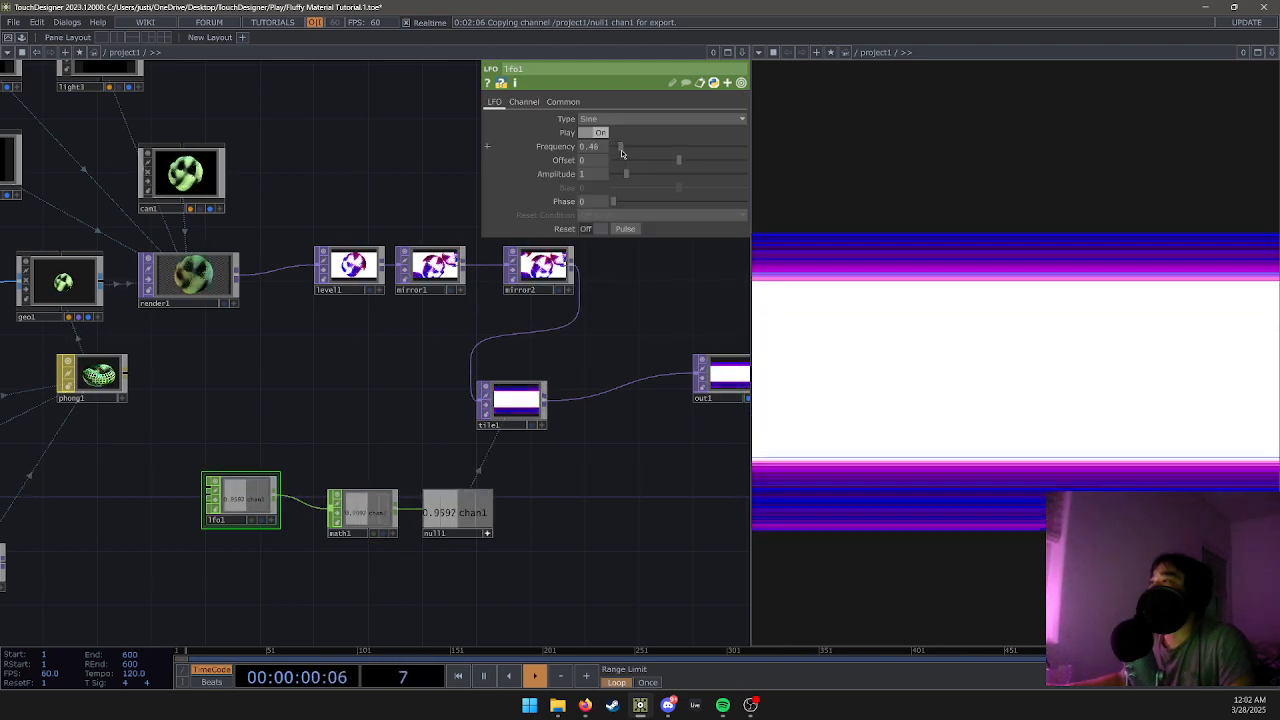
left_click_drag(621, 150, 617, 158)
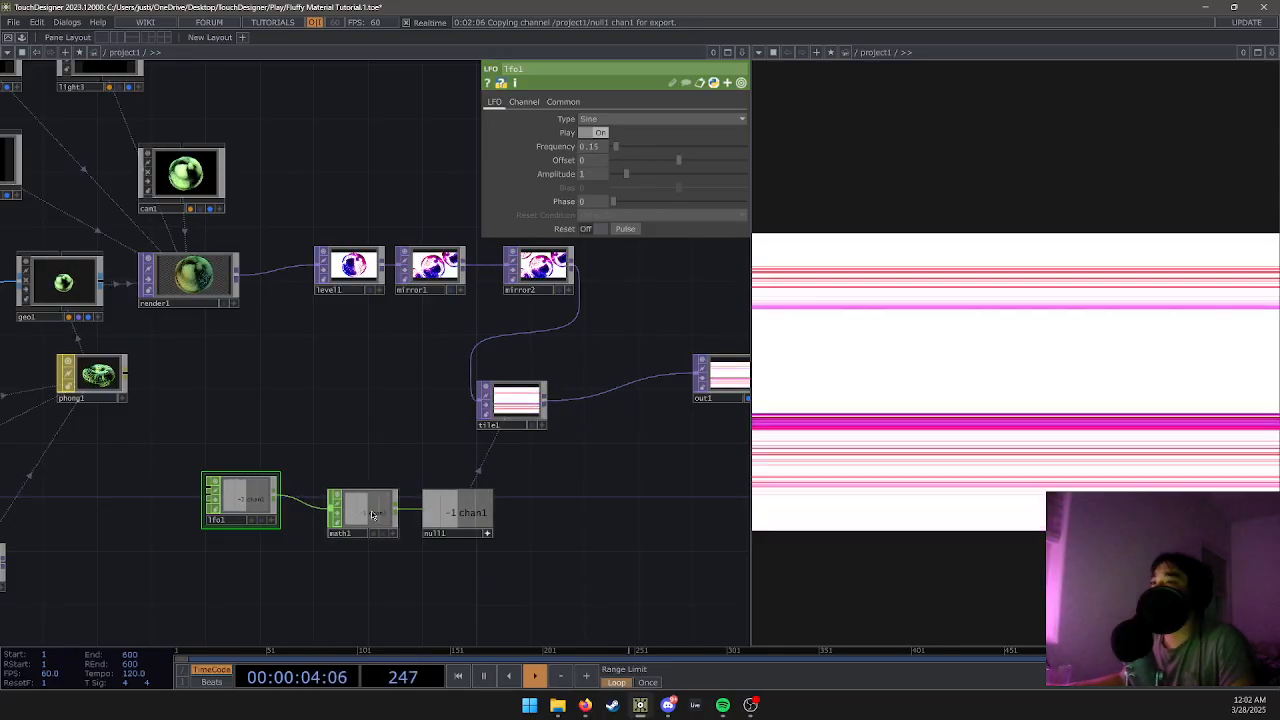
Set math1's From Range to -1 and 1.
left_click(372, 515)
left_click(521, 101)
left_click(557, 101)
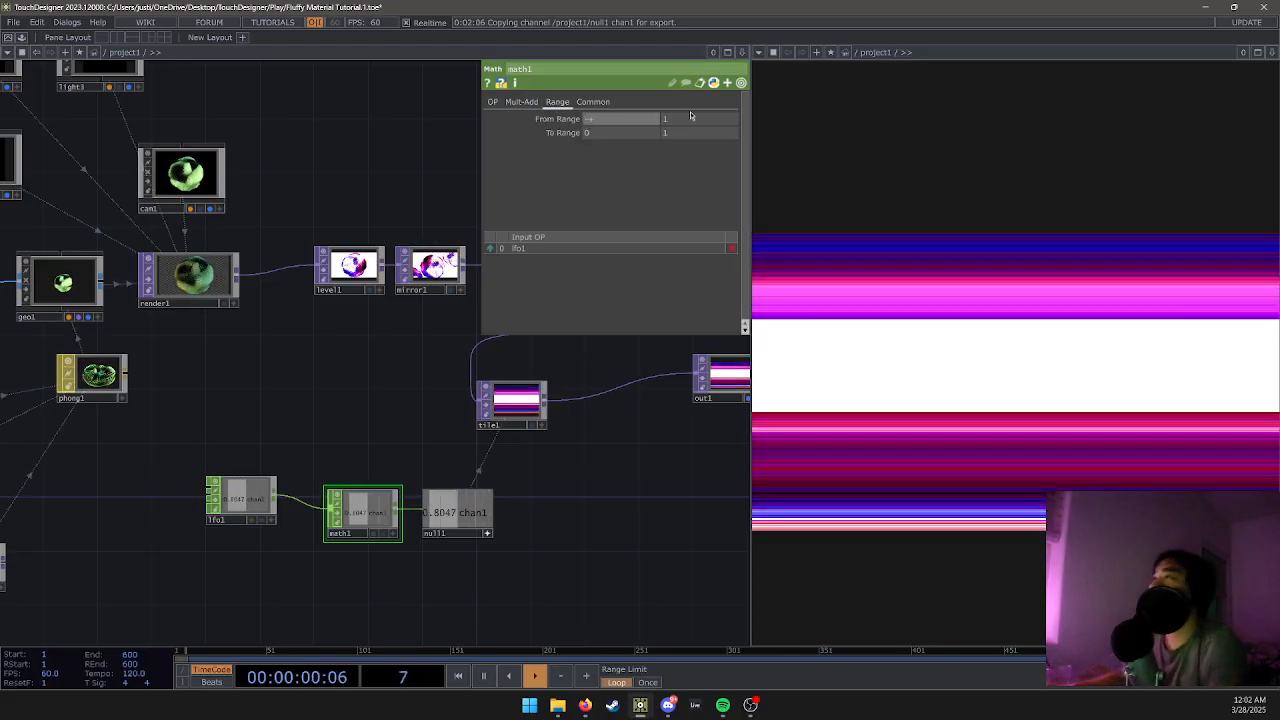
type("1")
key("Return")
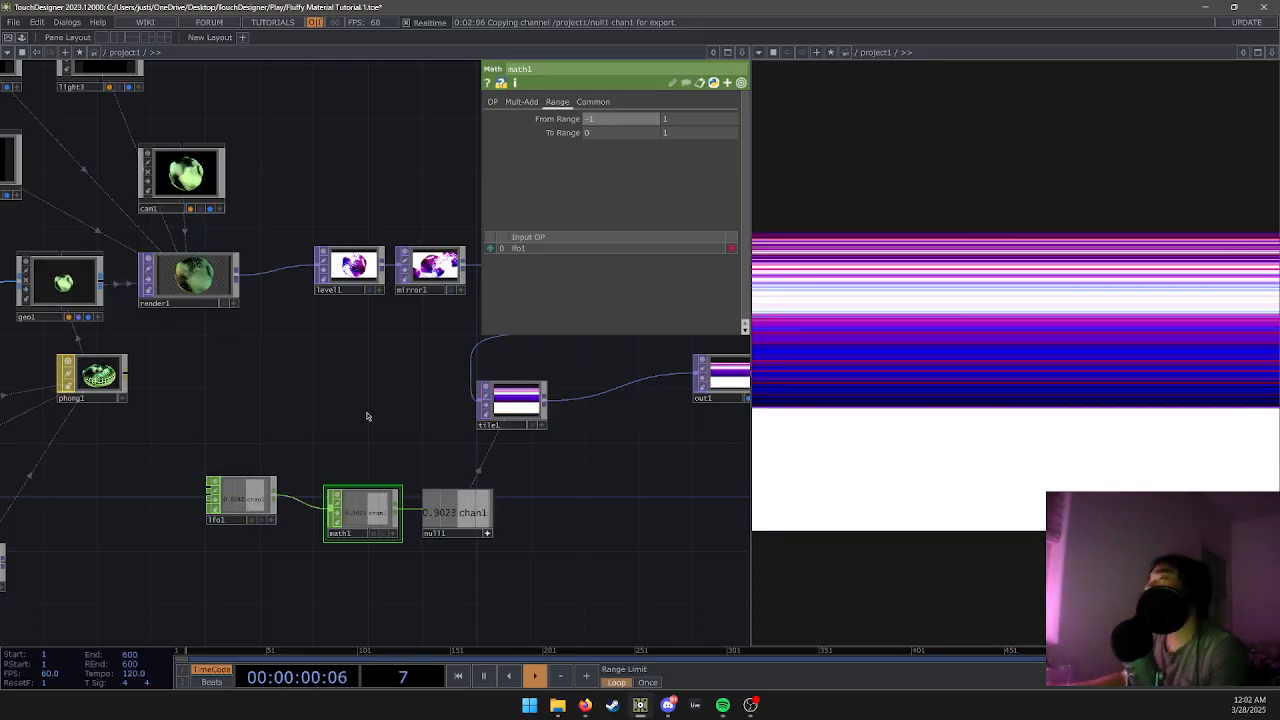
Check math1's Mult-Add settings, and try Frequency values of 0.001 and 0 on lfo1.
left_click(520, 102)
left_click(521, 102)
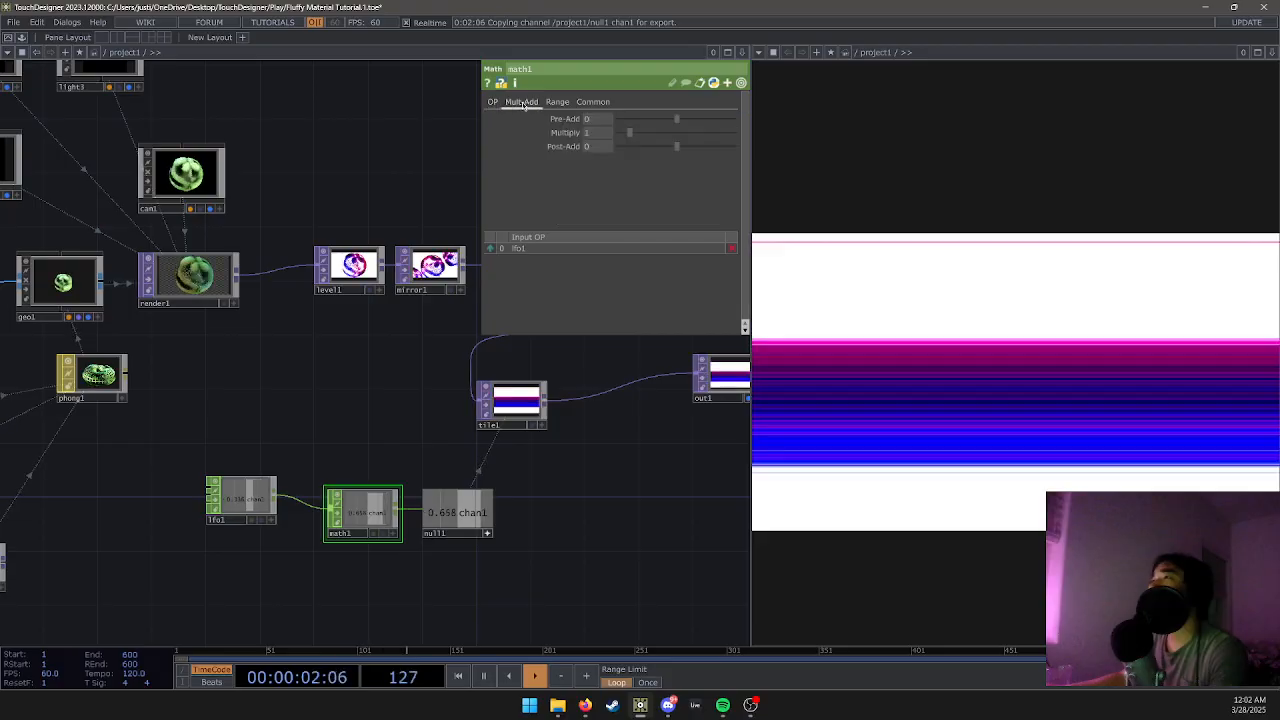
left_click(247, 497)
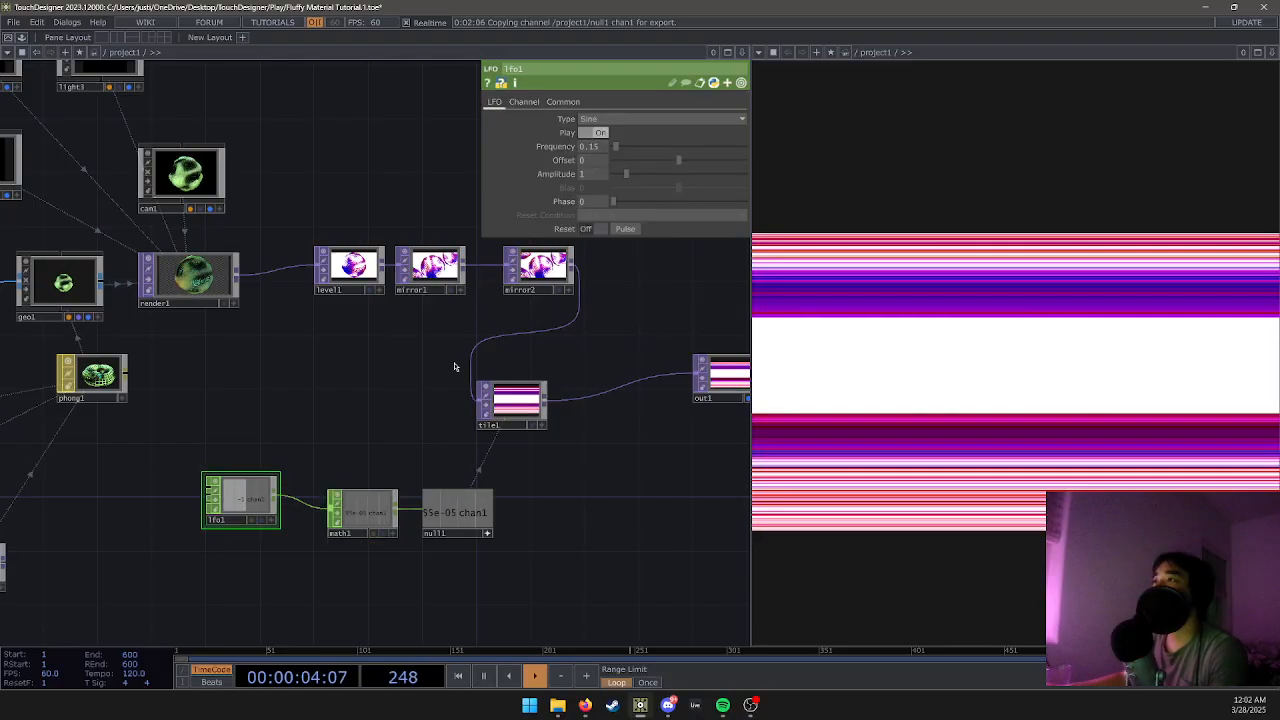
left_click(597, 151)
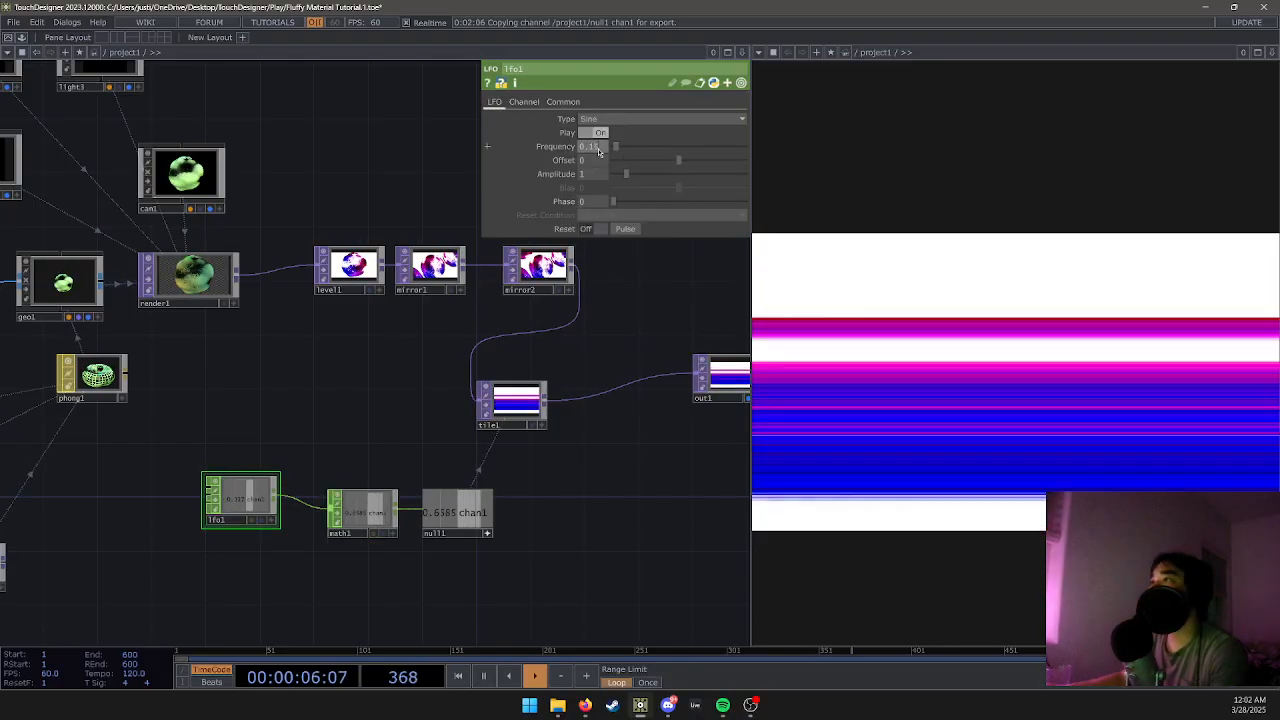
key("BackSpace")
key("BackSpace")
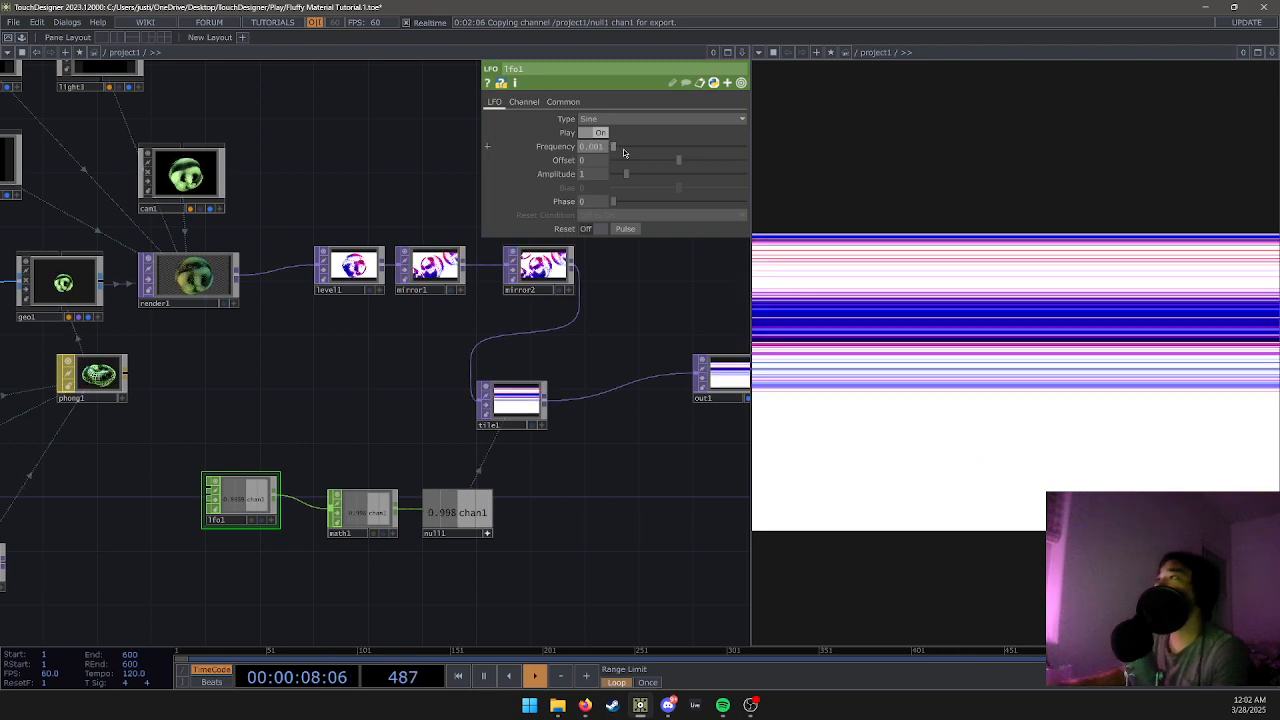
left_click_drag(663, 151, 582, 161)
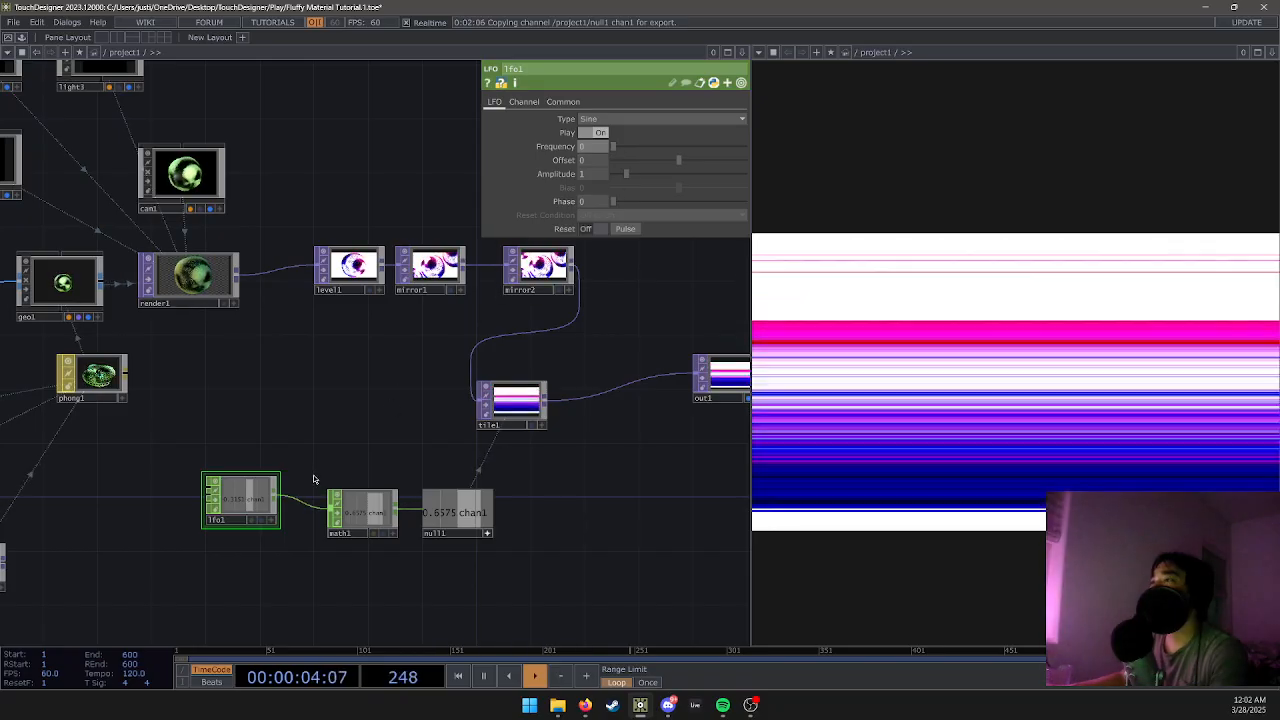
Try manual crop values on tile1 in place of the references, moving Crop Left to 1 and back toward 0.
left_click(515, 400)
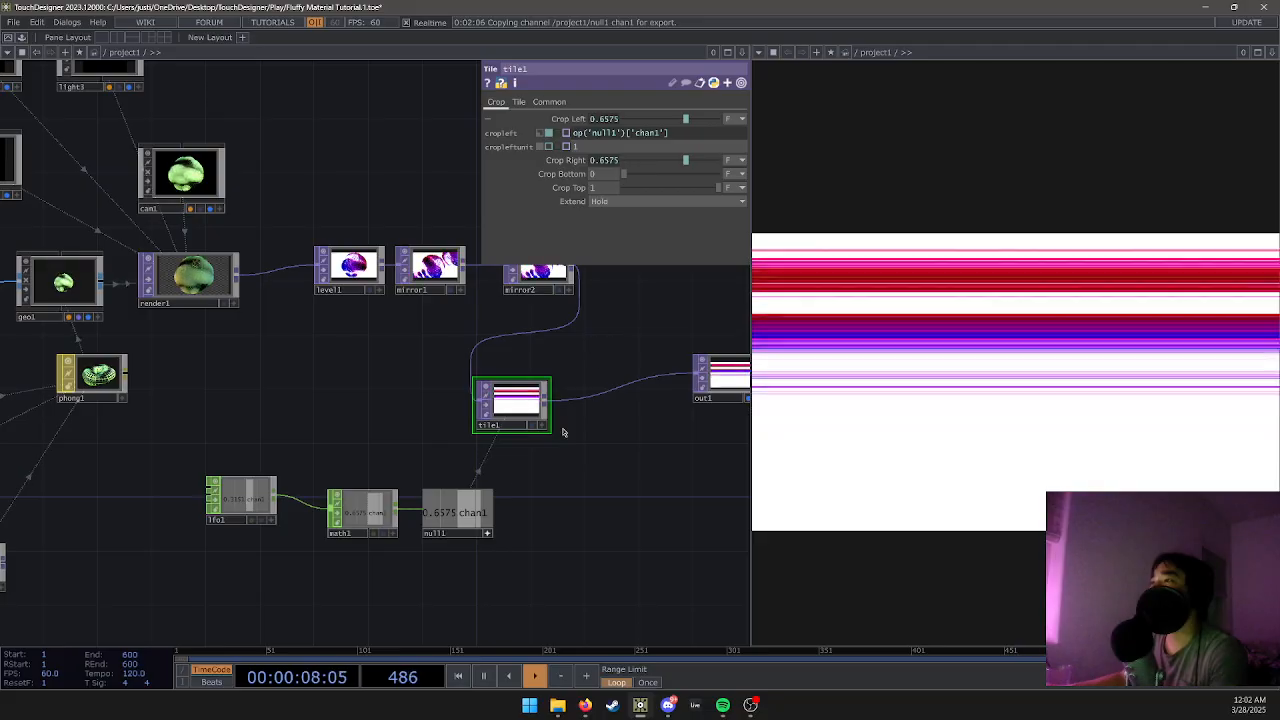
left_click(257, 497)
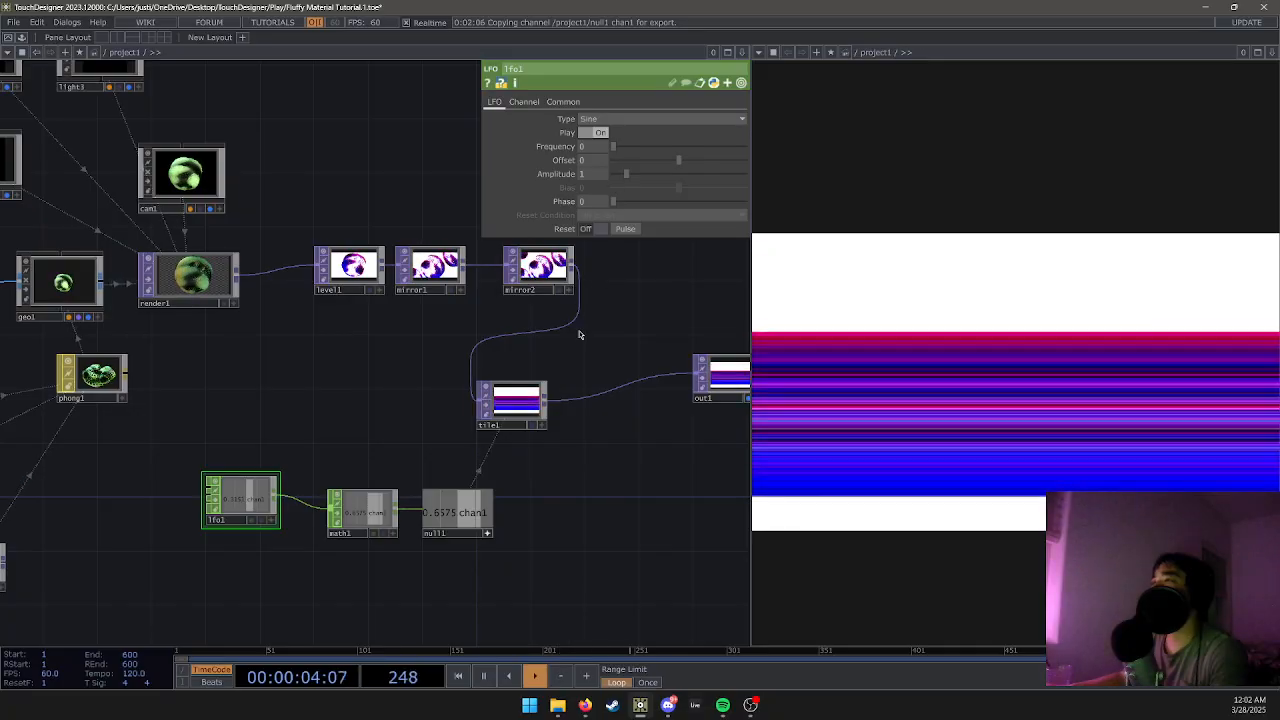
left_click(503, 413)
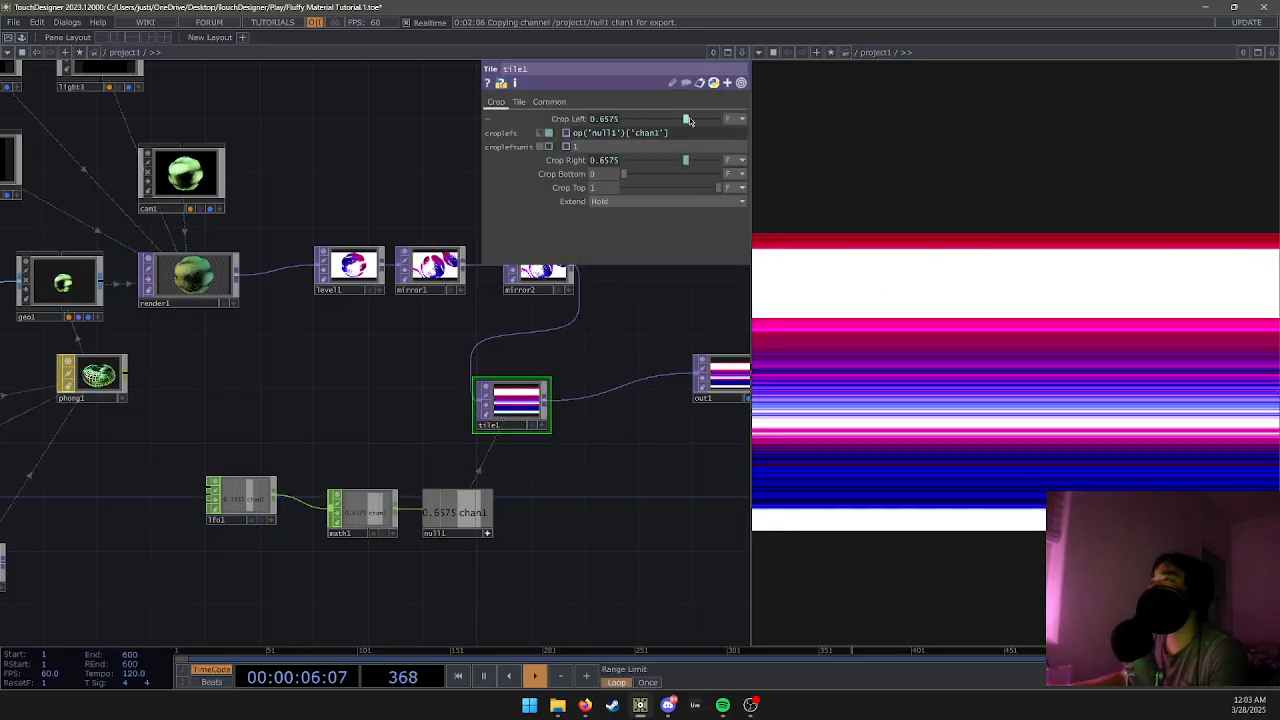
left_click_drag(688, 119, 752, 131)
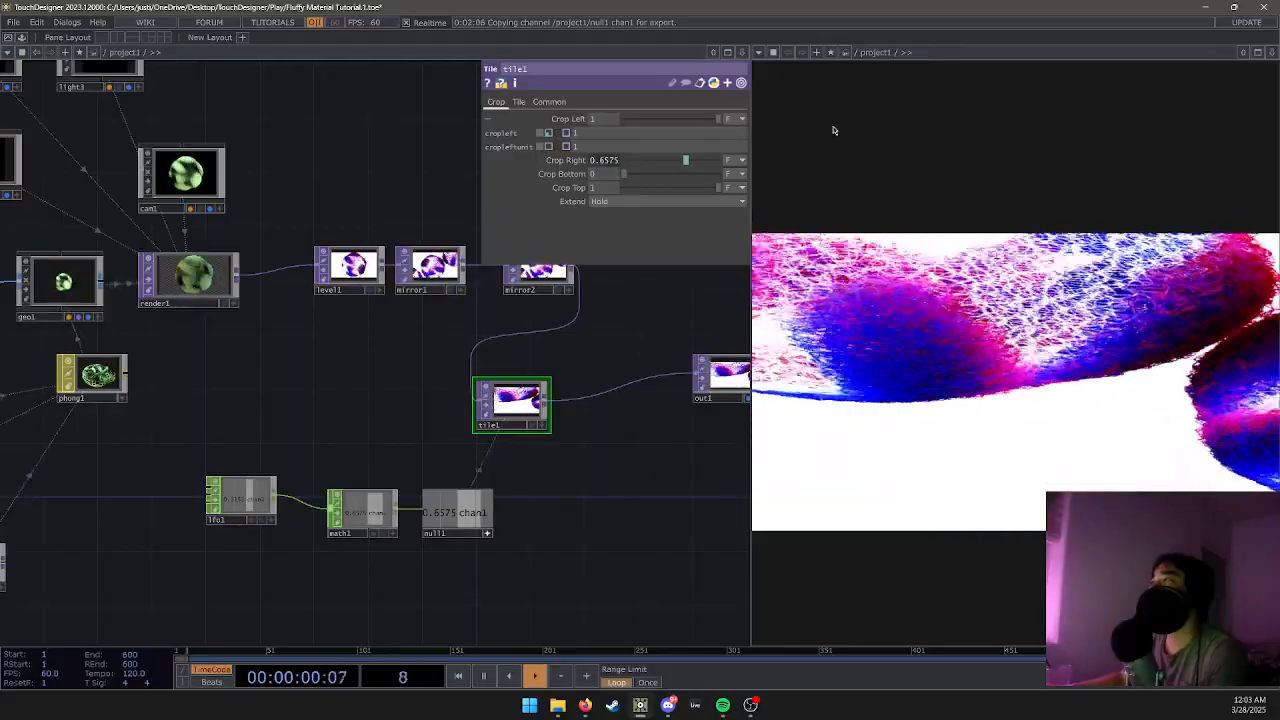
mouse_move(833, 130)
left_mouse_down()
mouse_move(576, 133)
mouse_move(666, 140)
mouse_move(617, 125)
left_mouse_up()
Undo the manual crop values and the recent lfo1 Frequency, math1 From Range, and Crop Right changes, and redo tile1's Crop Left reference.
key("ctrl+z")
key("ctrl+z")
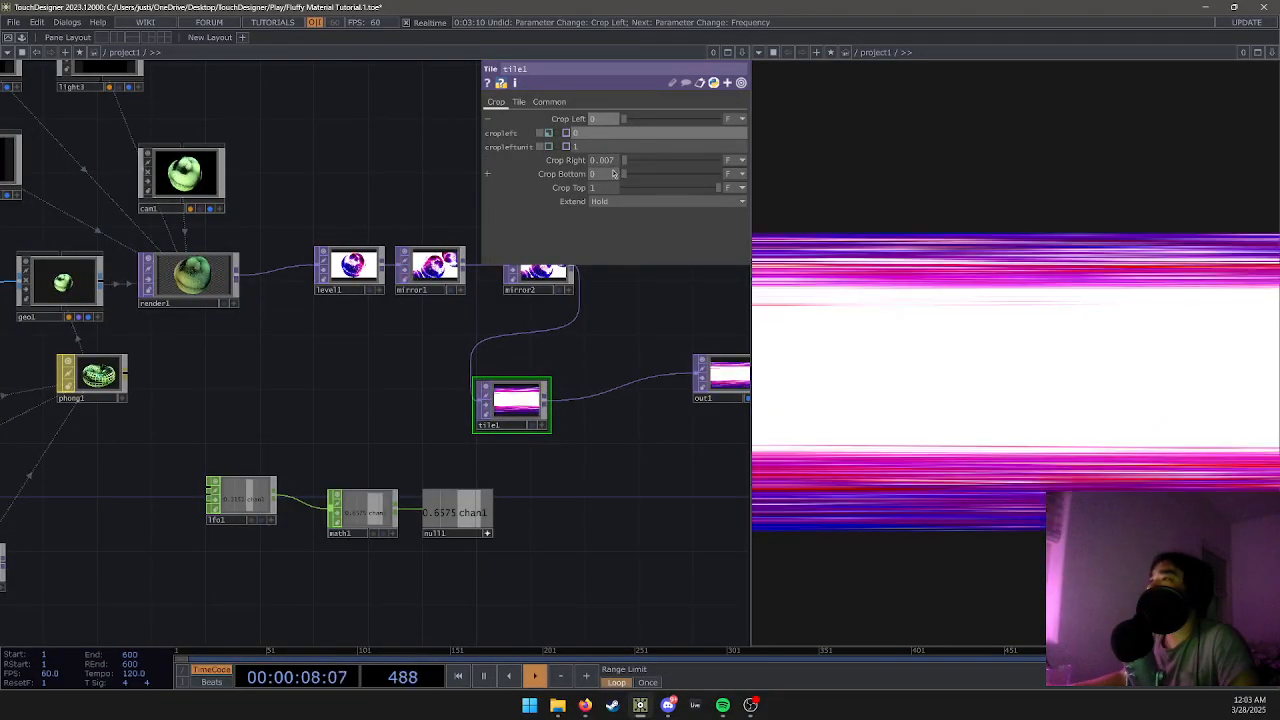
key("ctrl+z")
key("ctrl+z")
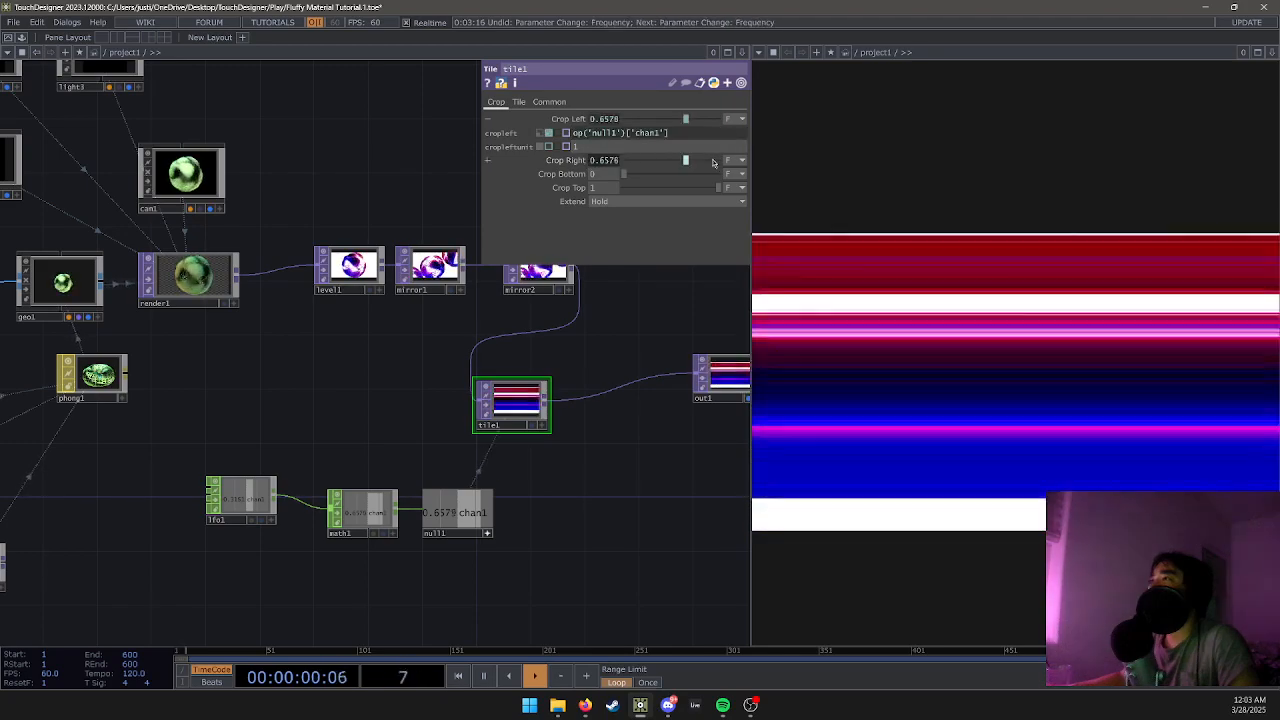
key("ctrl+z")
key("ctrl+y")
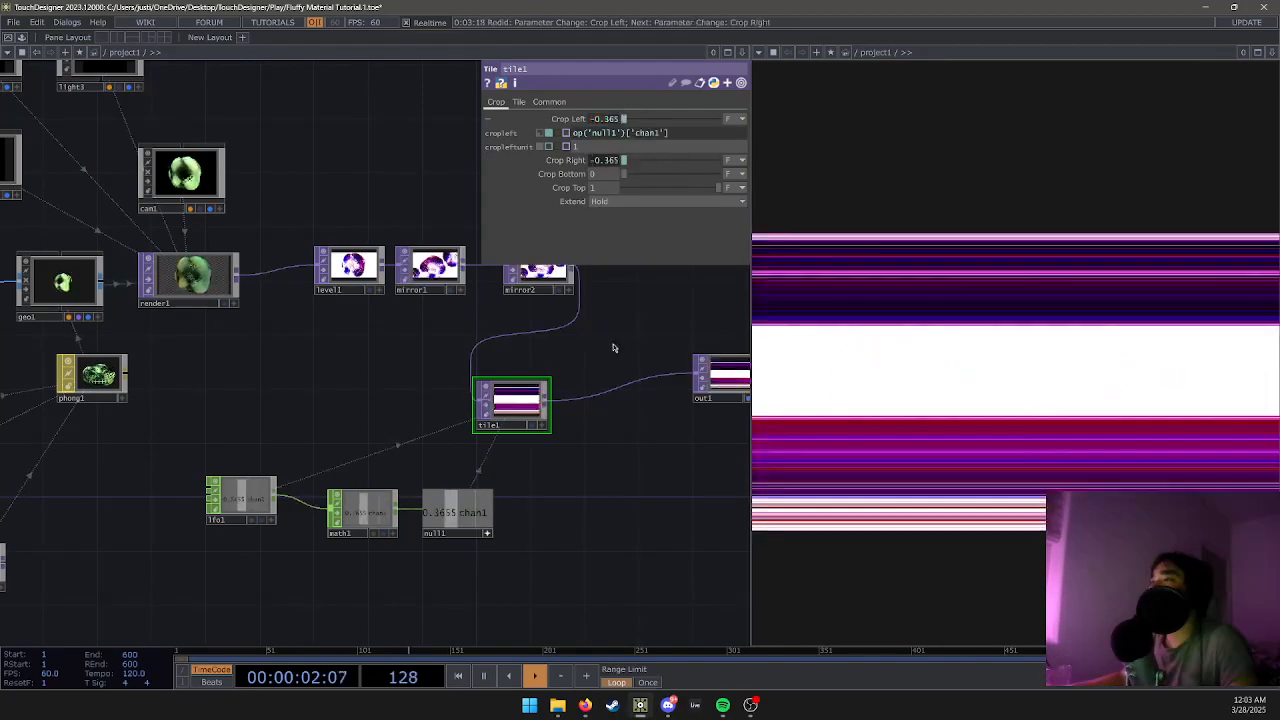
Try deleting lfo1, math1, null1, and tile1 from the network, and undo the deletion.
left_click_drag(523, 600, 207, 472)
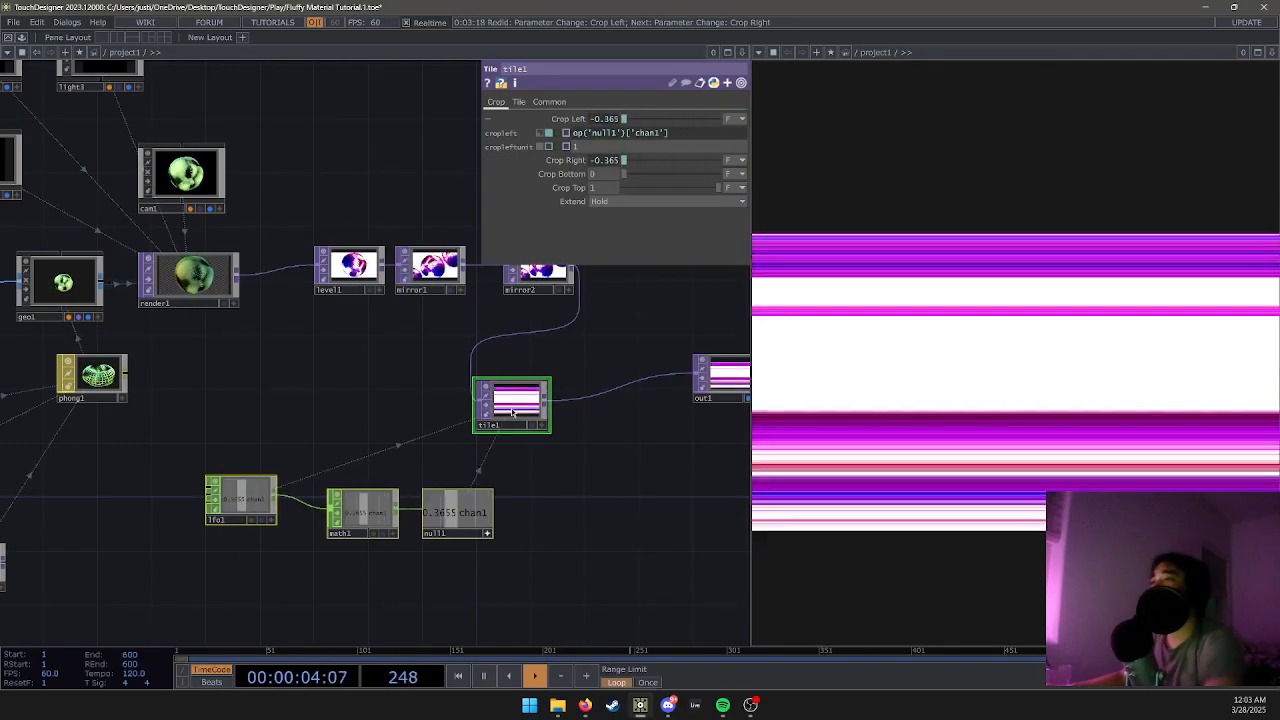
key("Delete")
key("ctrl+z")
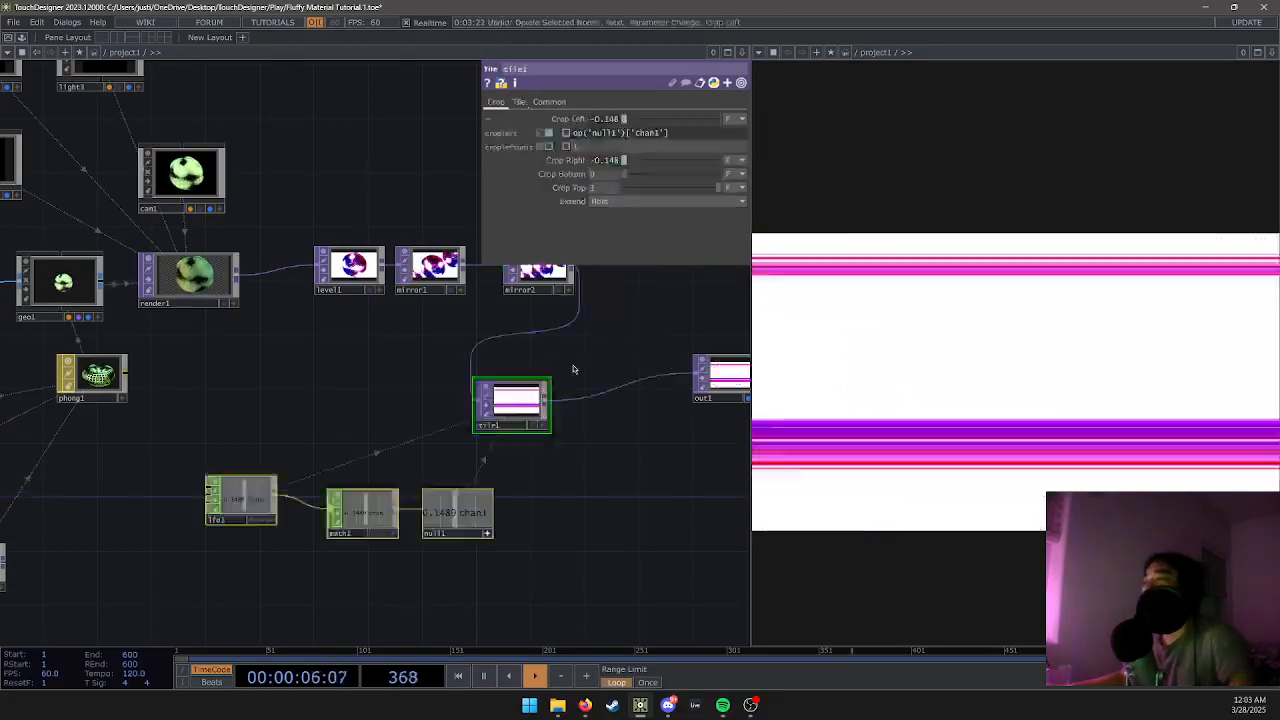
left_click_drag(494, 596, 421, 519)
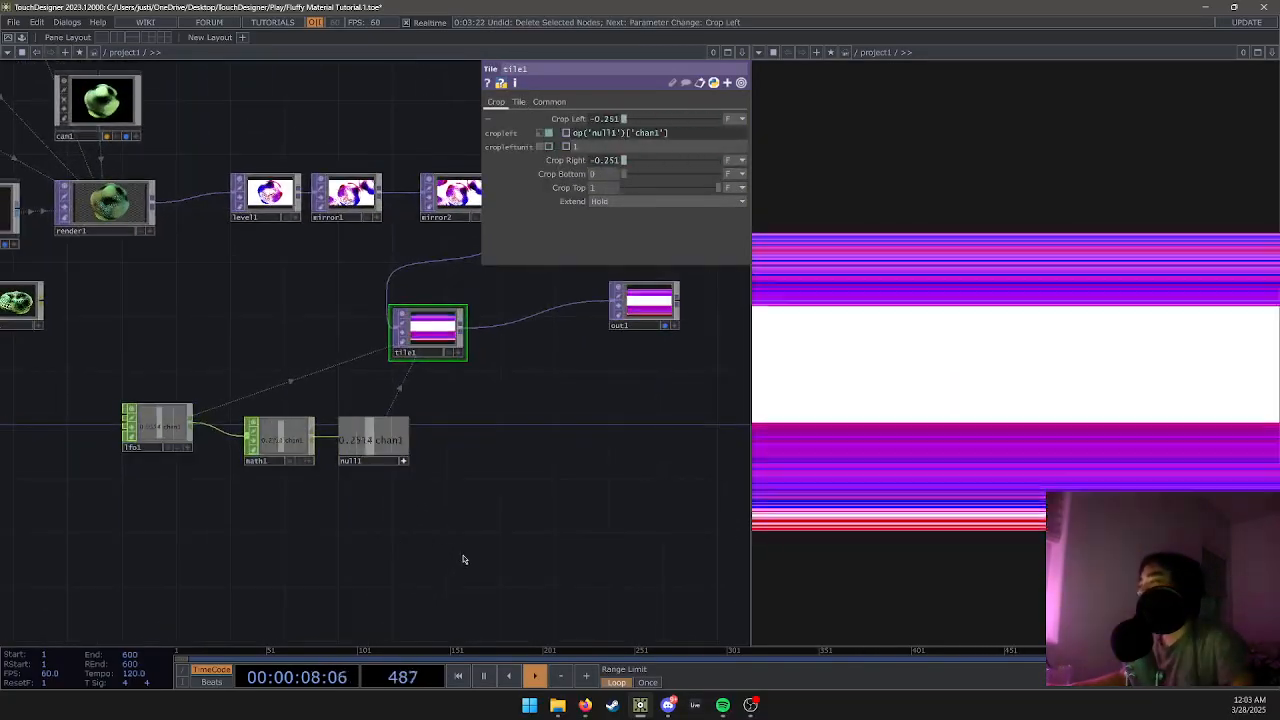
right_click_drag(463, 557, 146, 418)
key("Delete")
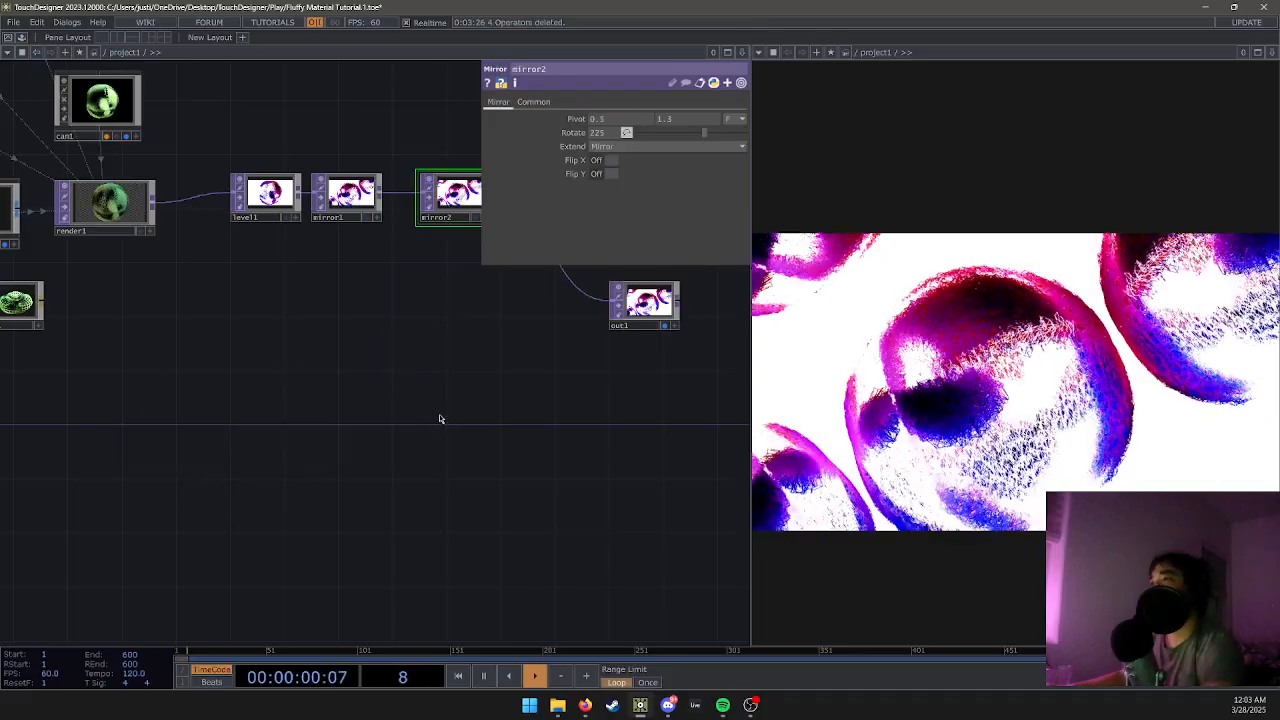
key("ctrl+z")
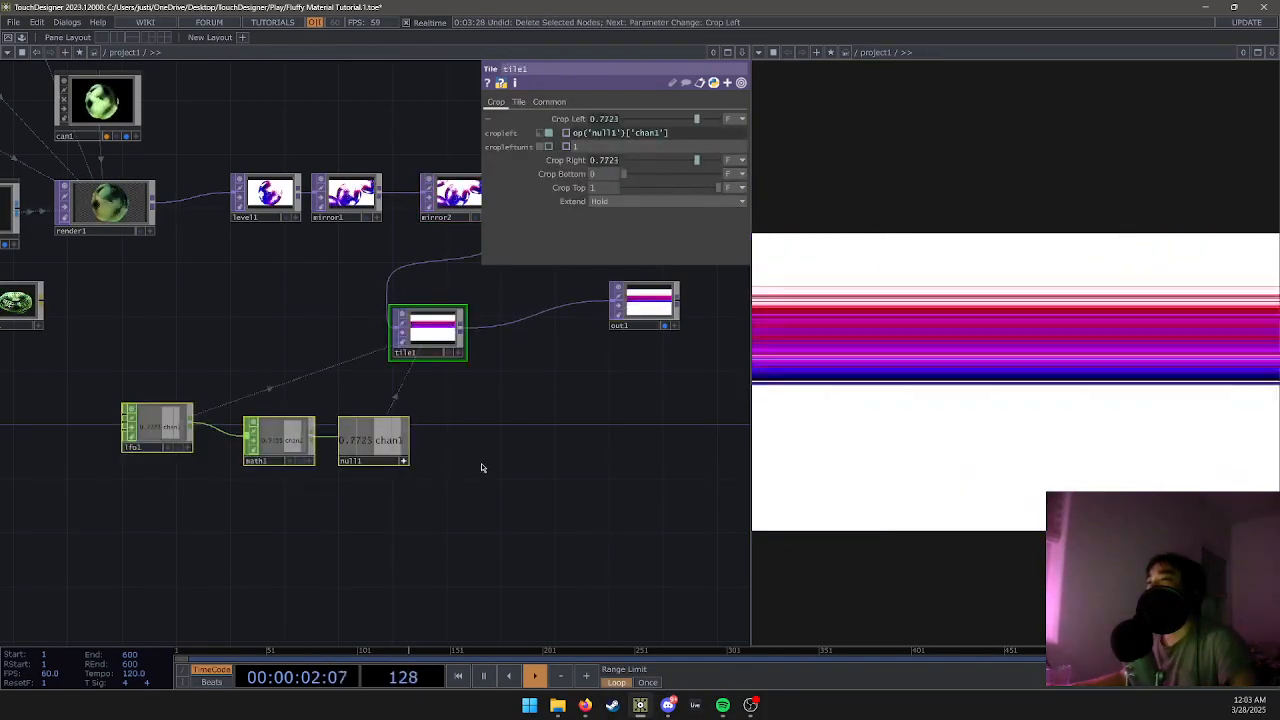
Delete the lfo1, math1, and null1 CHOPs from the network.
left_click(285, 430)
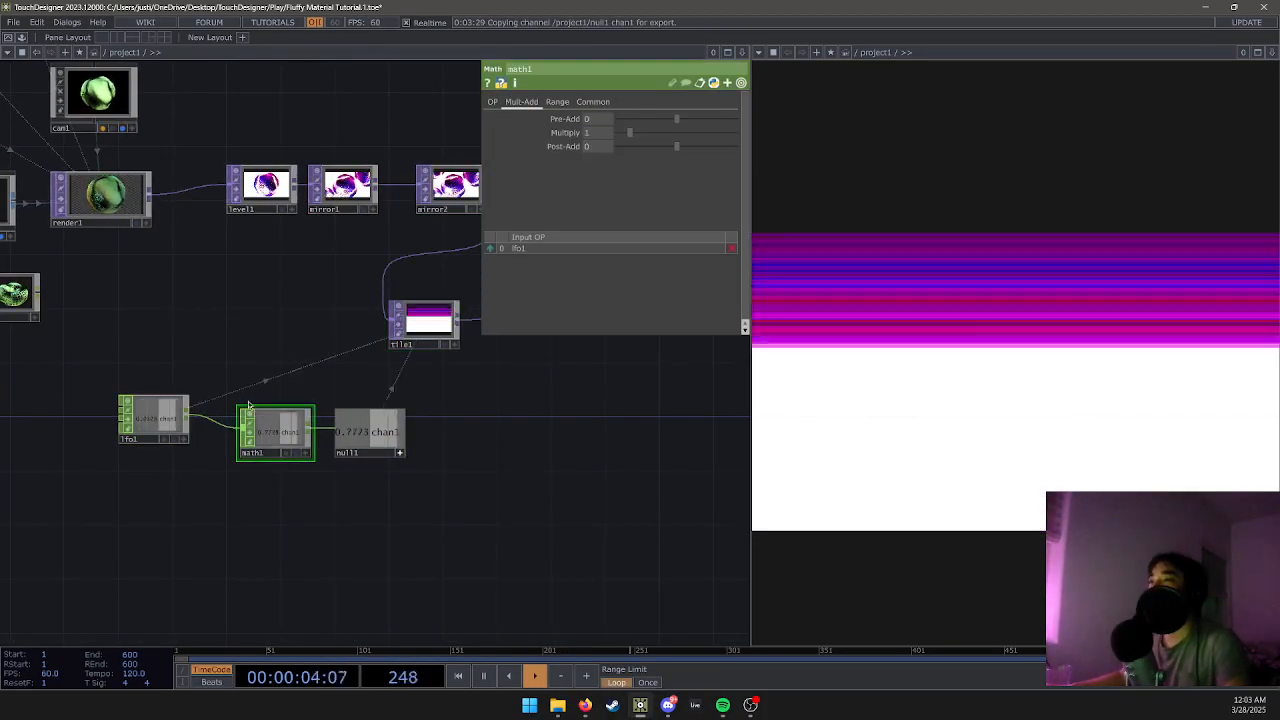
left_click_drag(100, 420, 210, 455)
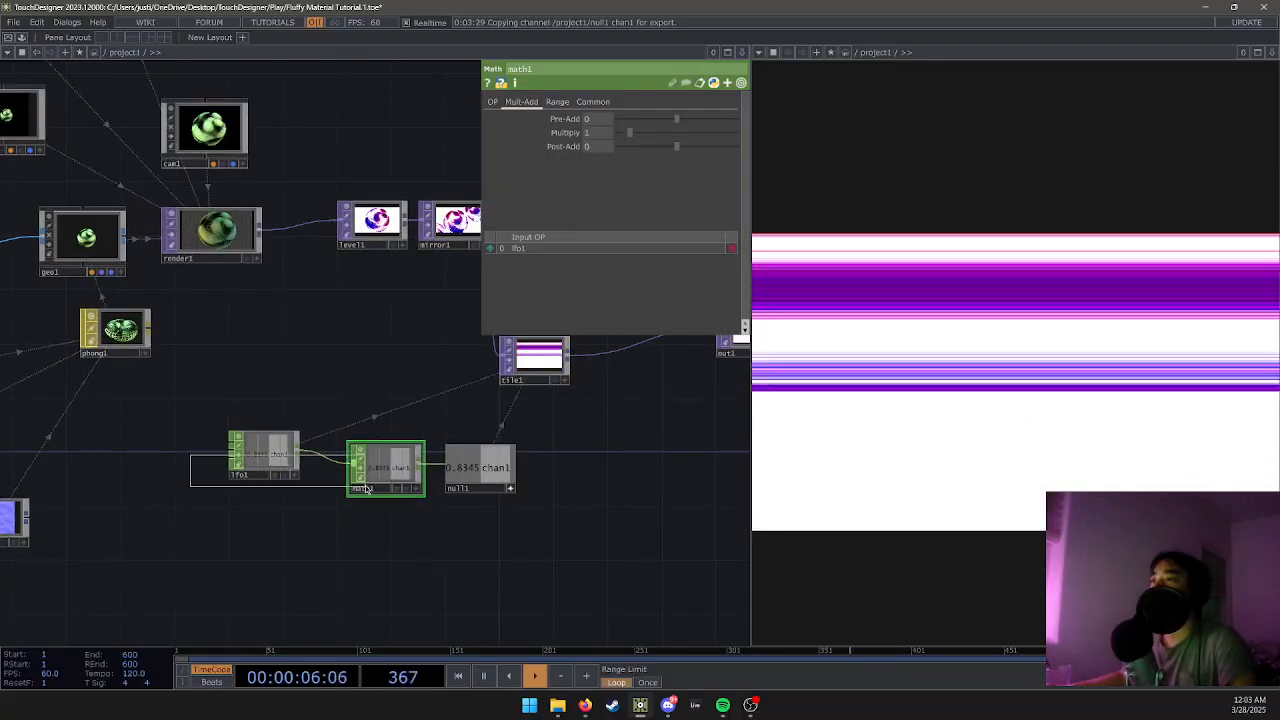
key("Delete")
Clear the null1 references from tile1's crop parameters, setting Crop Left to 0 and Crop Right to 1.
left_click_drag(523, 438, 346, 443)
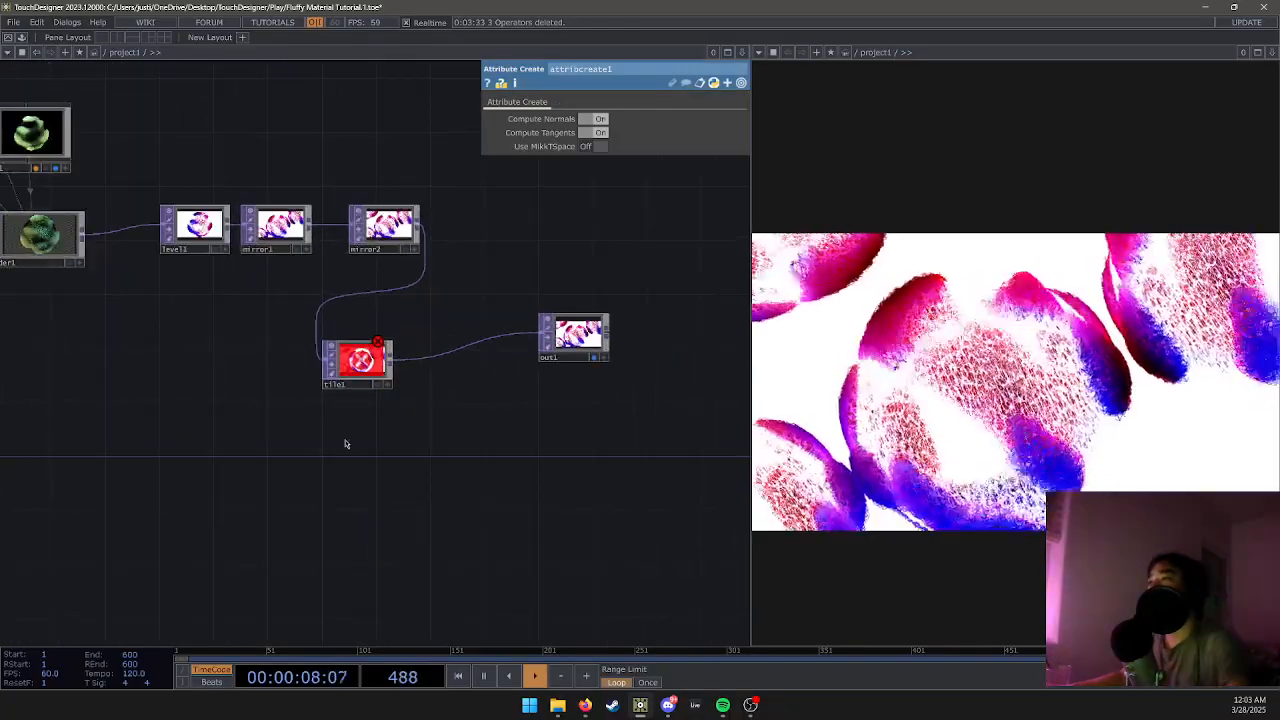
left_click(369, 376)
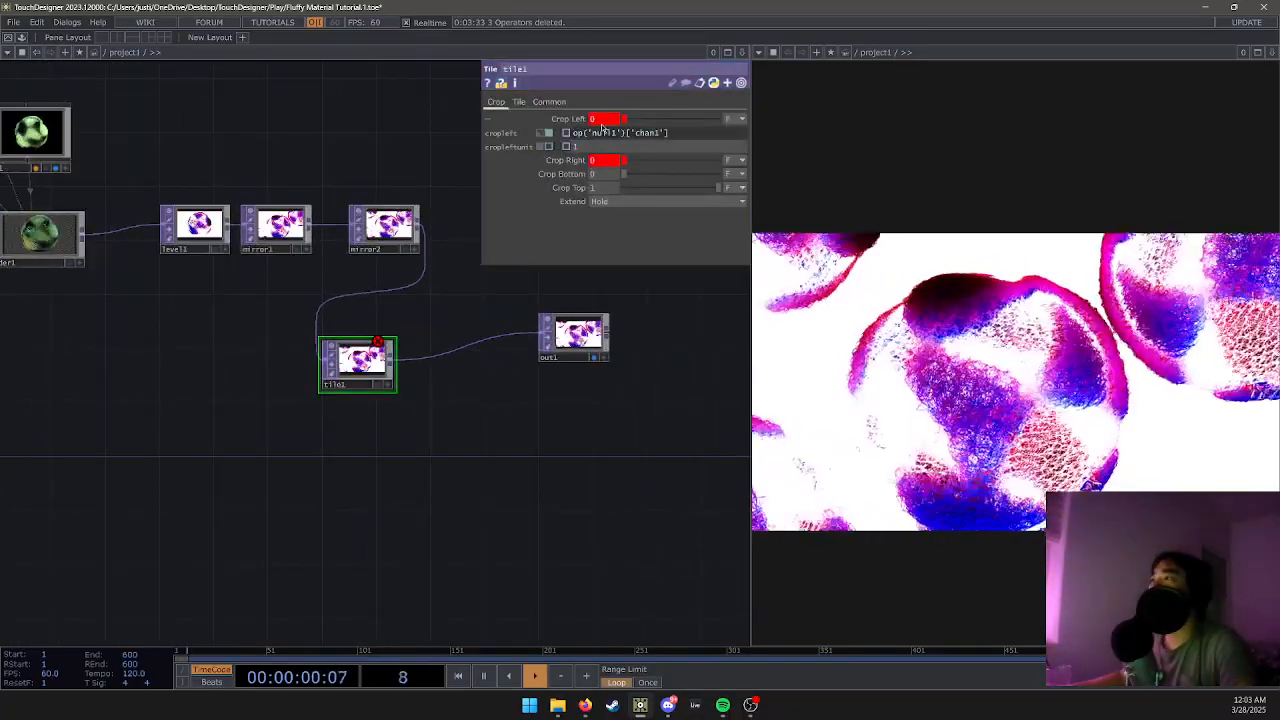
left_click(662, 133)
key("BackSpace")
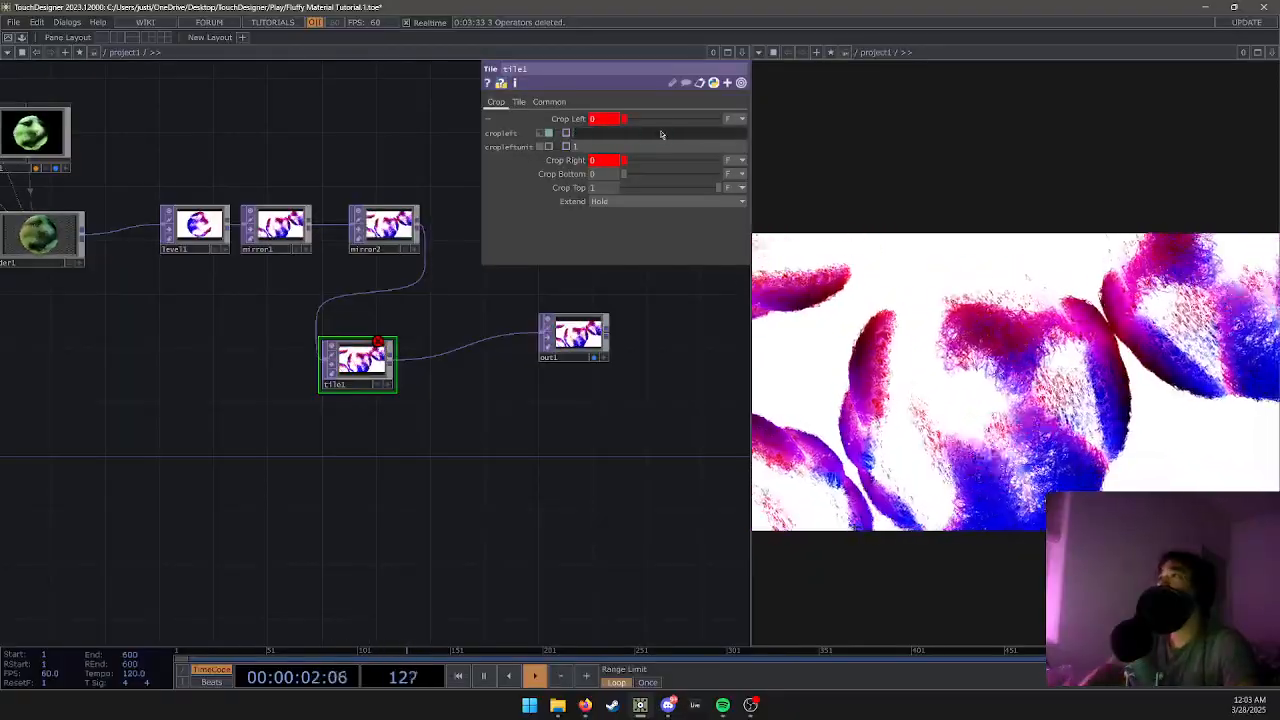
key("Return")
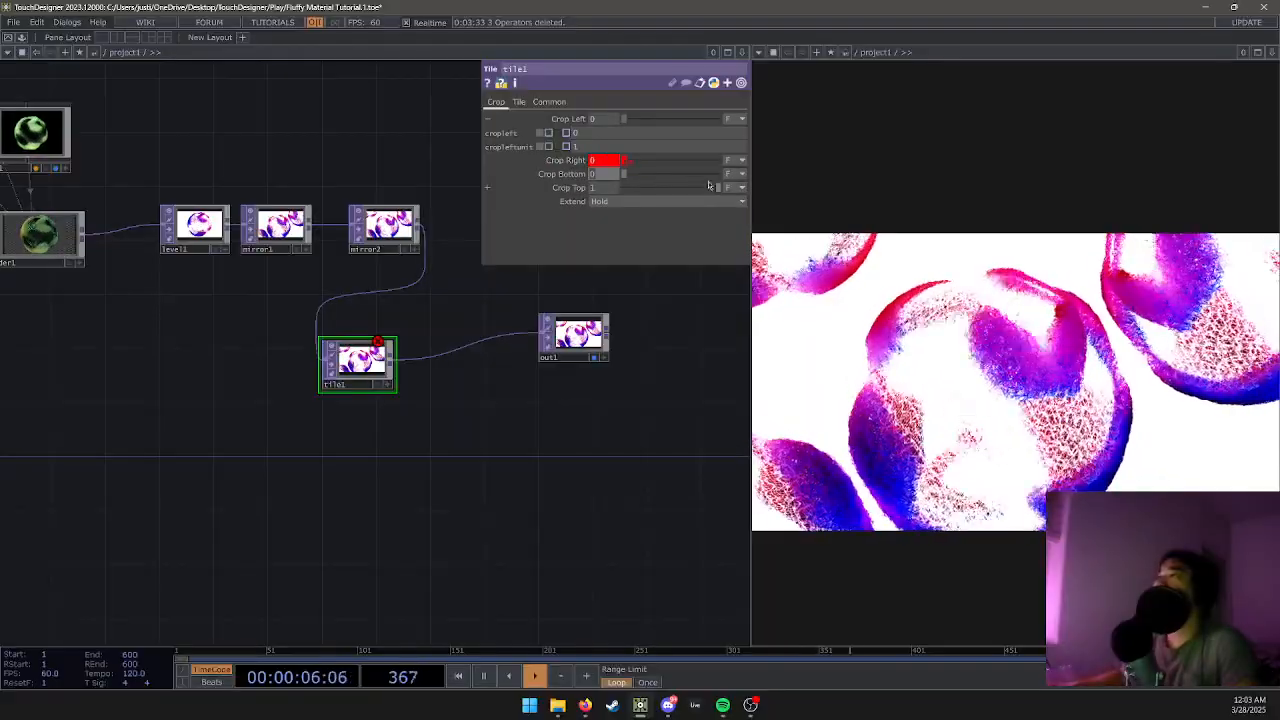
mouse_move(675, 165)
left_mouse_down()
mouse_move(614, 163)
mouse_move(762, 174)
left_mouse_up()
mouse_move(679, 120)
left_mouse_down()
mouse_move(781, 133)
mouse_move(615, 128)
left_mouse_up()
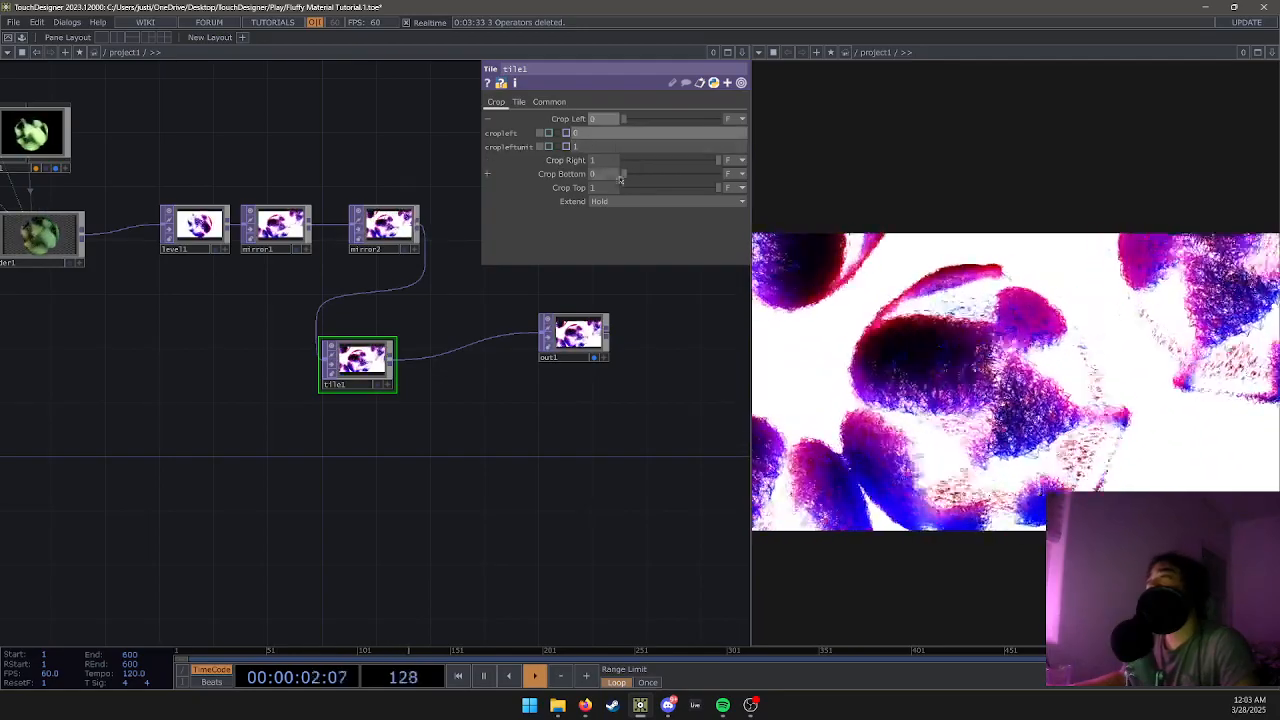
Try raising tile1's Crop Bottom to about 0.358, check the Extend options, and undo the Crop Bottom change.
mouse_move(621, 178)
left_mouse_down()
mouse_move(730, 175)
mouse_move(677, 174)
mouse_move(731, 189)
mouse_move(663, 188)
left_mouse_up()
key("ctrl+z")
key("ctrl+z")
key("ctrl+z")
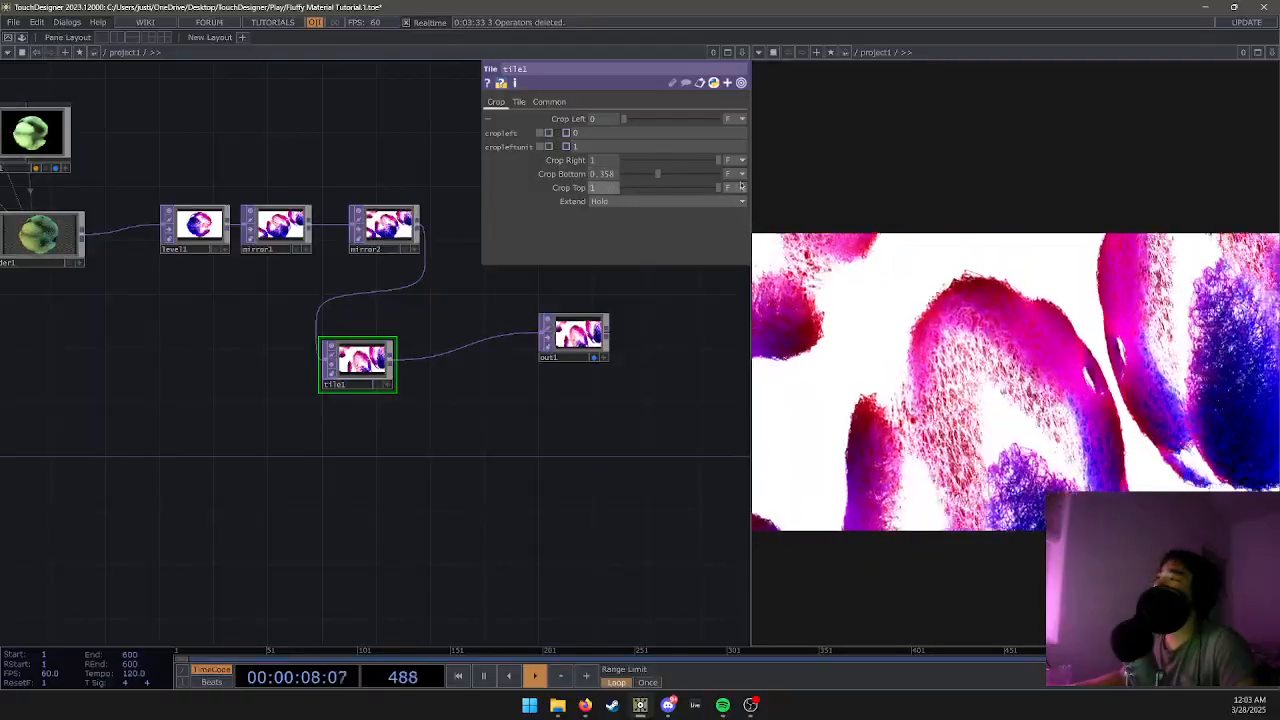
left_click(609, 201)
left_click(612, 213)
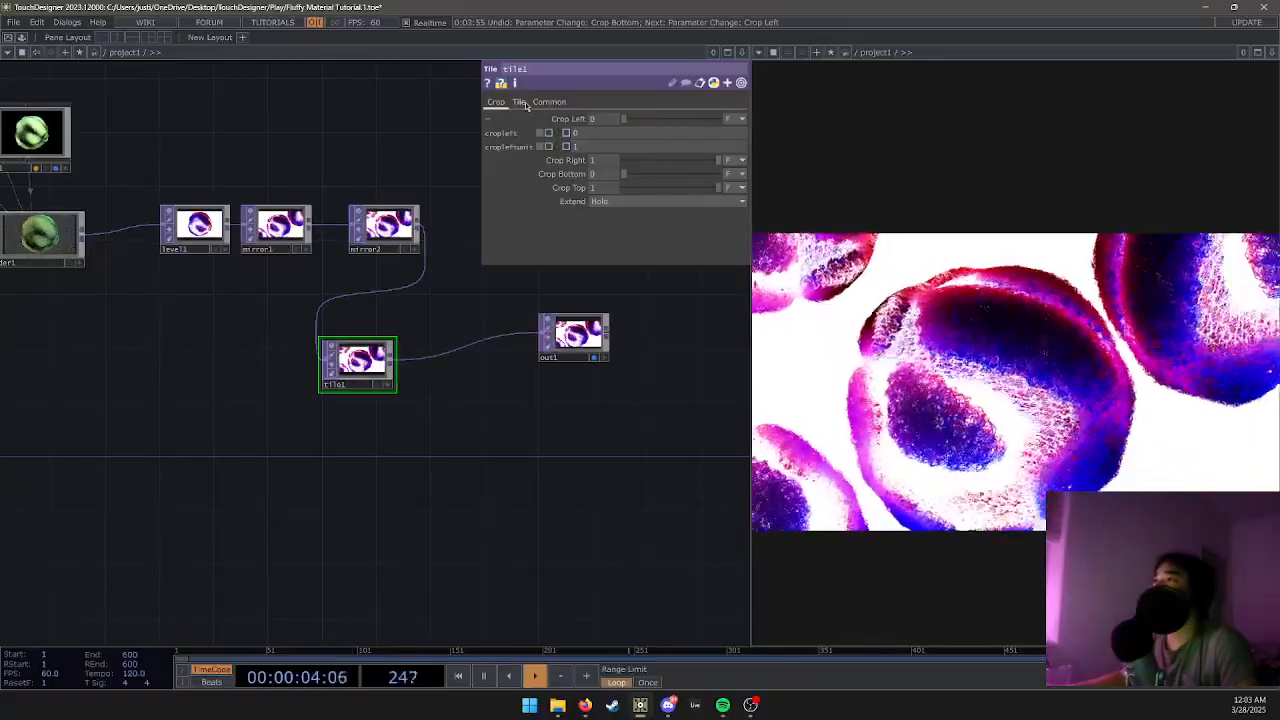
Set tile1's Repeat X and Repeat Y to 2, and turn on Flip X, Reflect X, and Reflect Y.
left_click(519, 101)
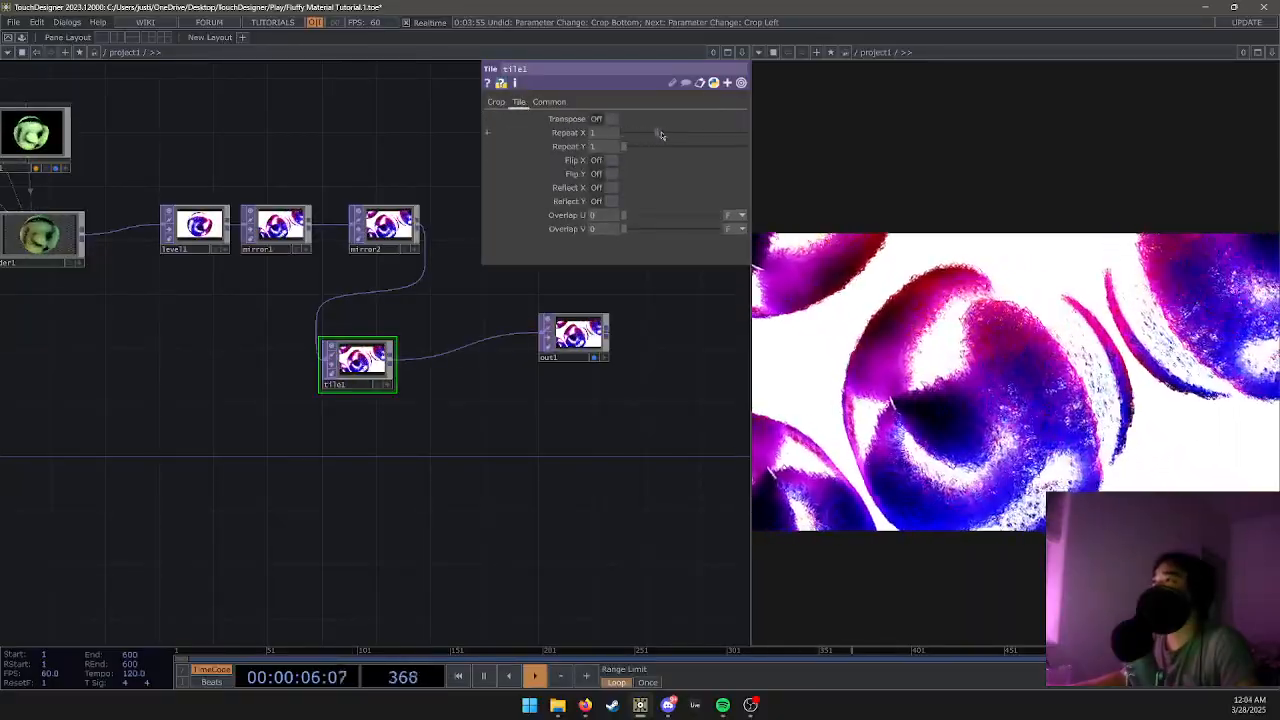
type("2")
key("Tab")
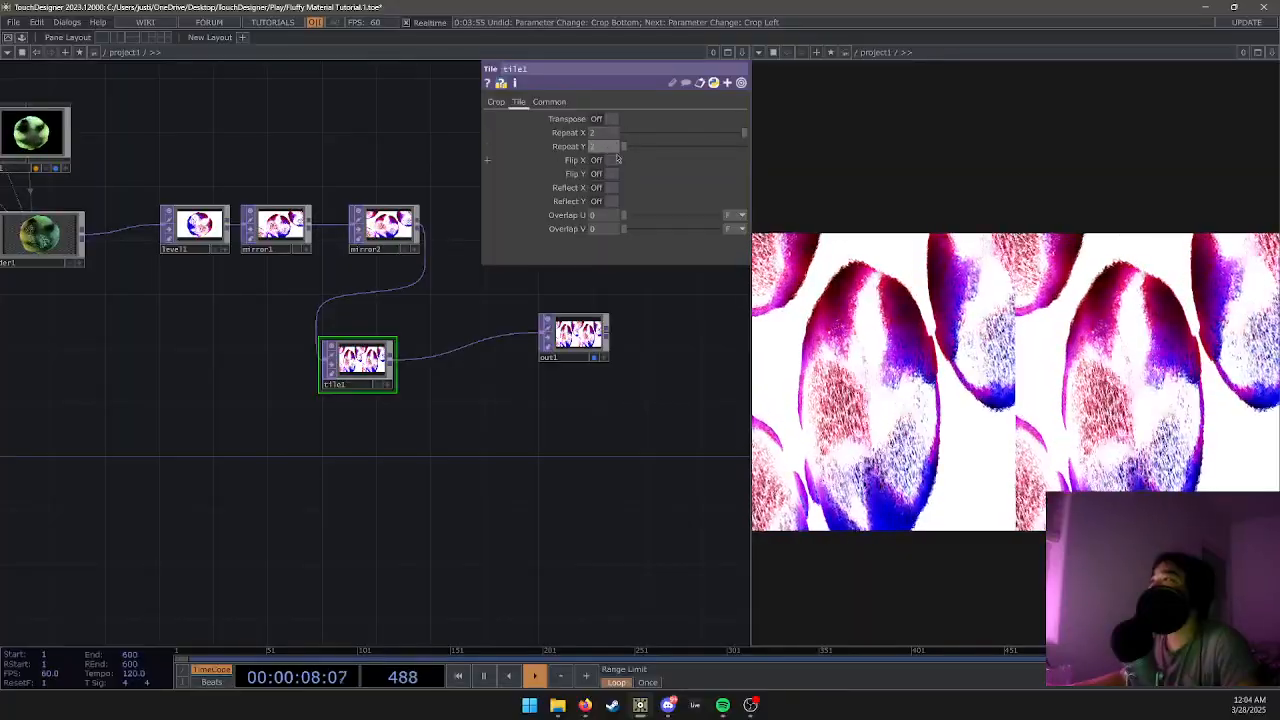
type("2")
key("Return")
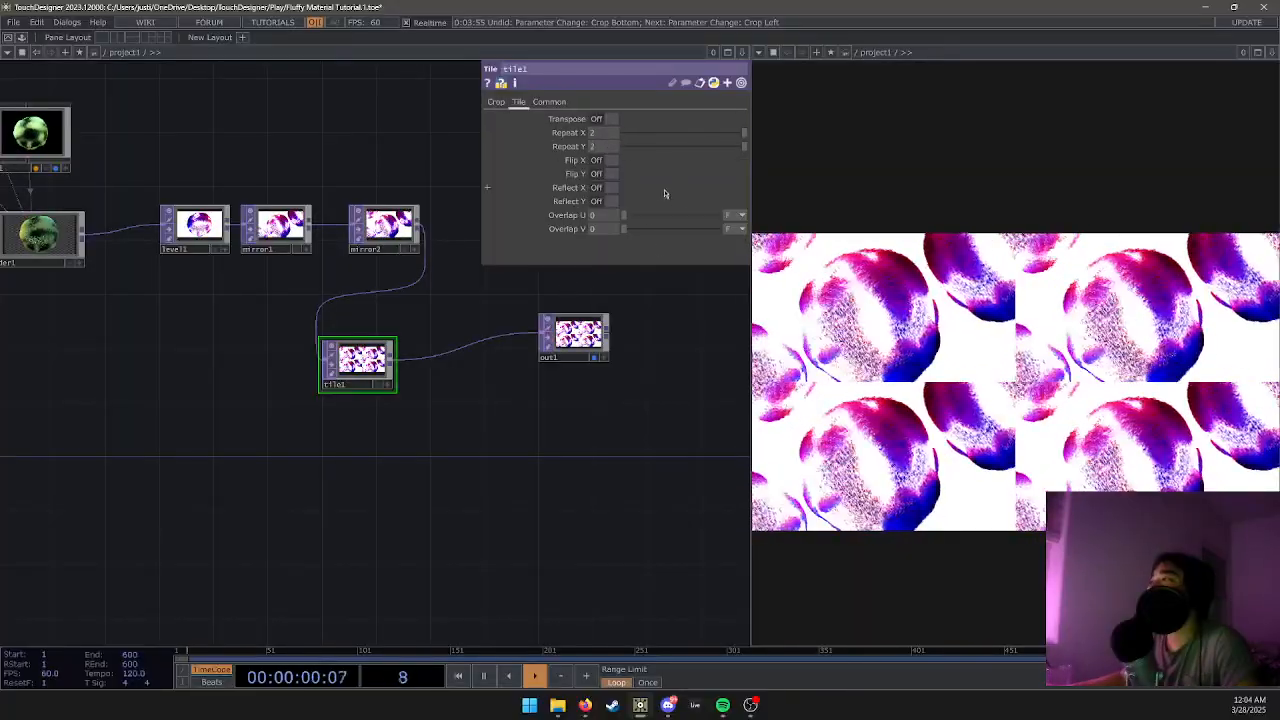
left_click(611, 201)
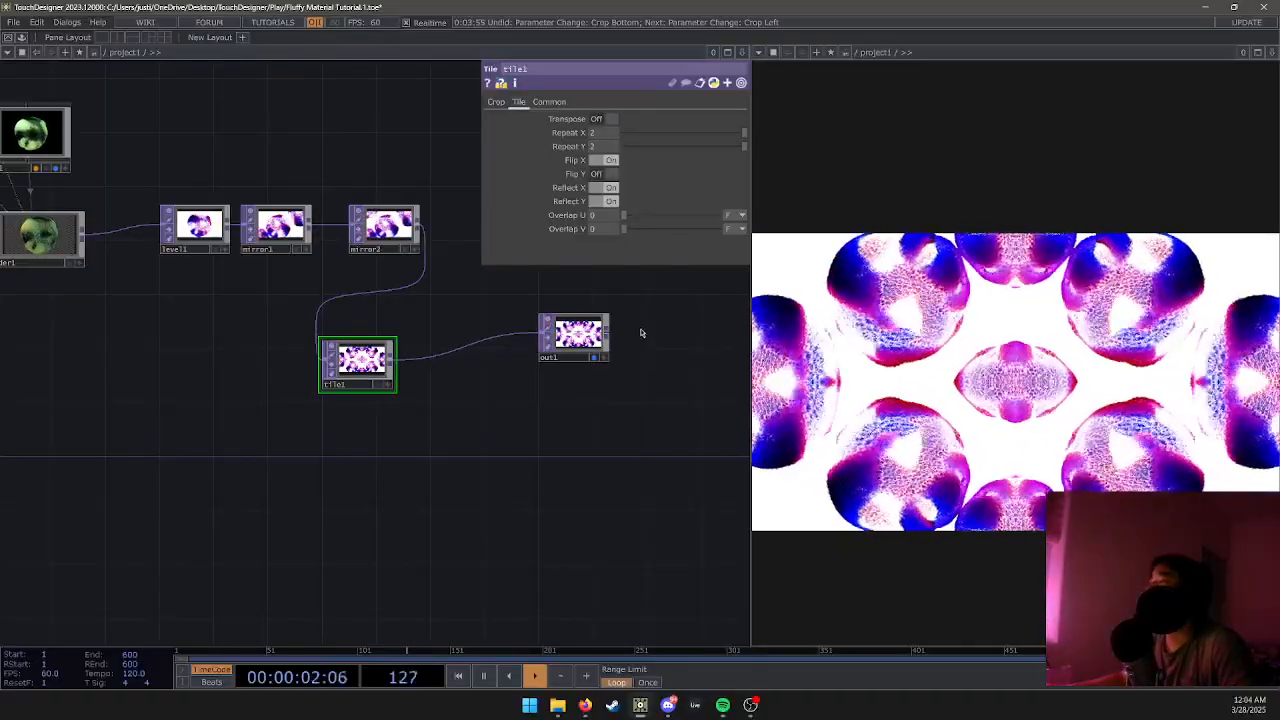
Insert a Mirror TOP on the connection between tile1 and out1.
right_click(460, 353)
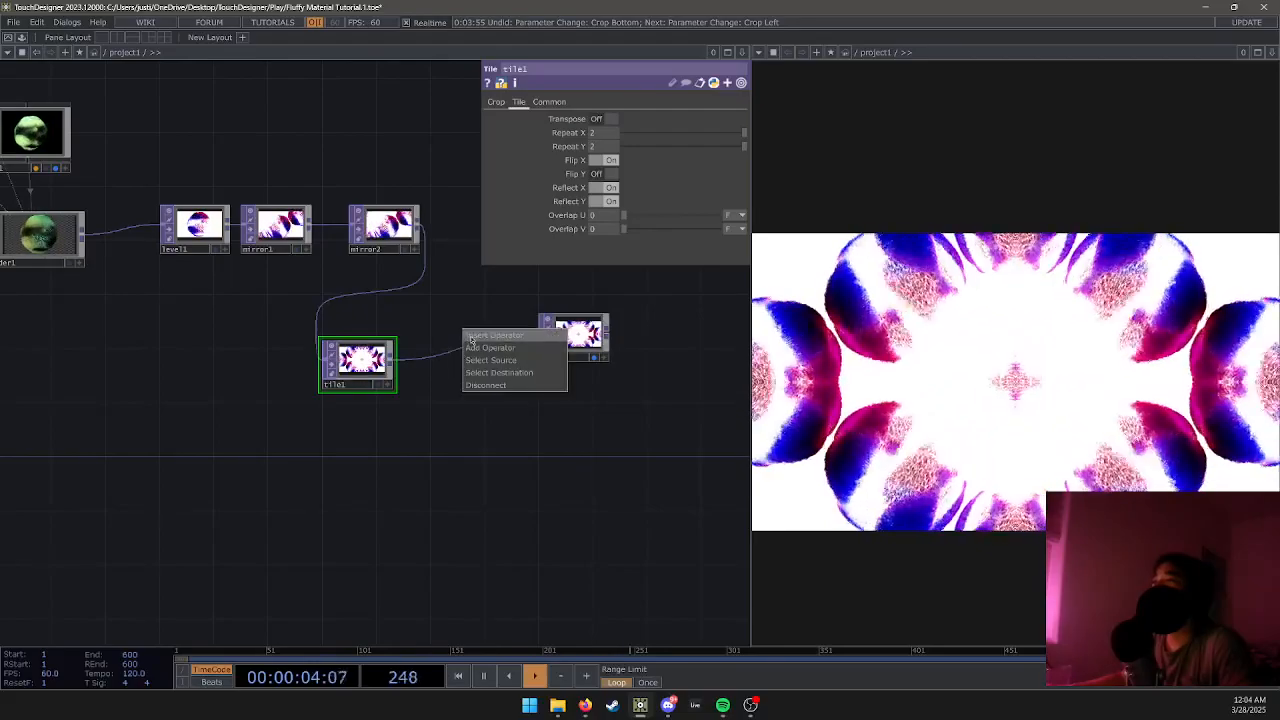
left_click(490, 340)
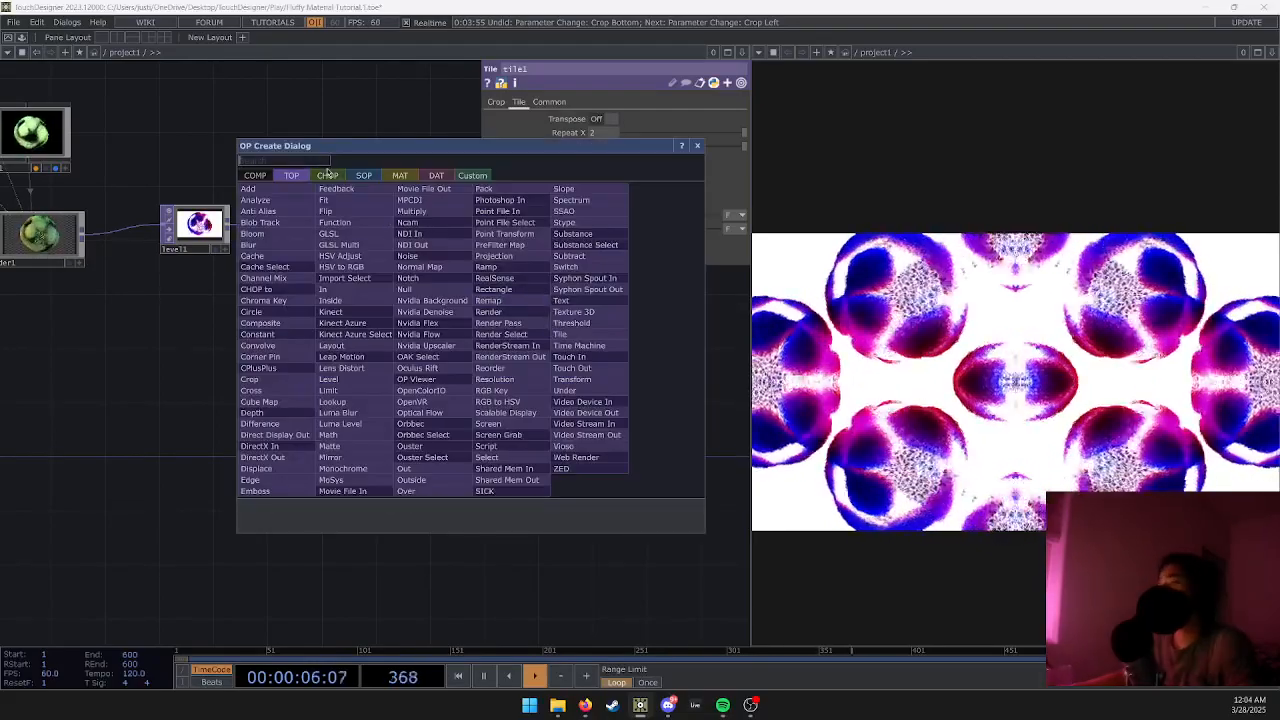
type("mirror")
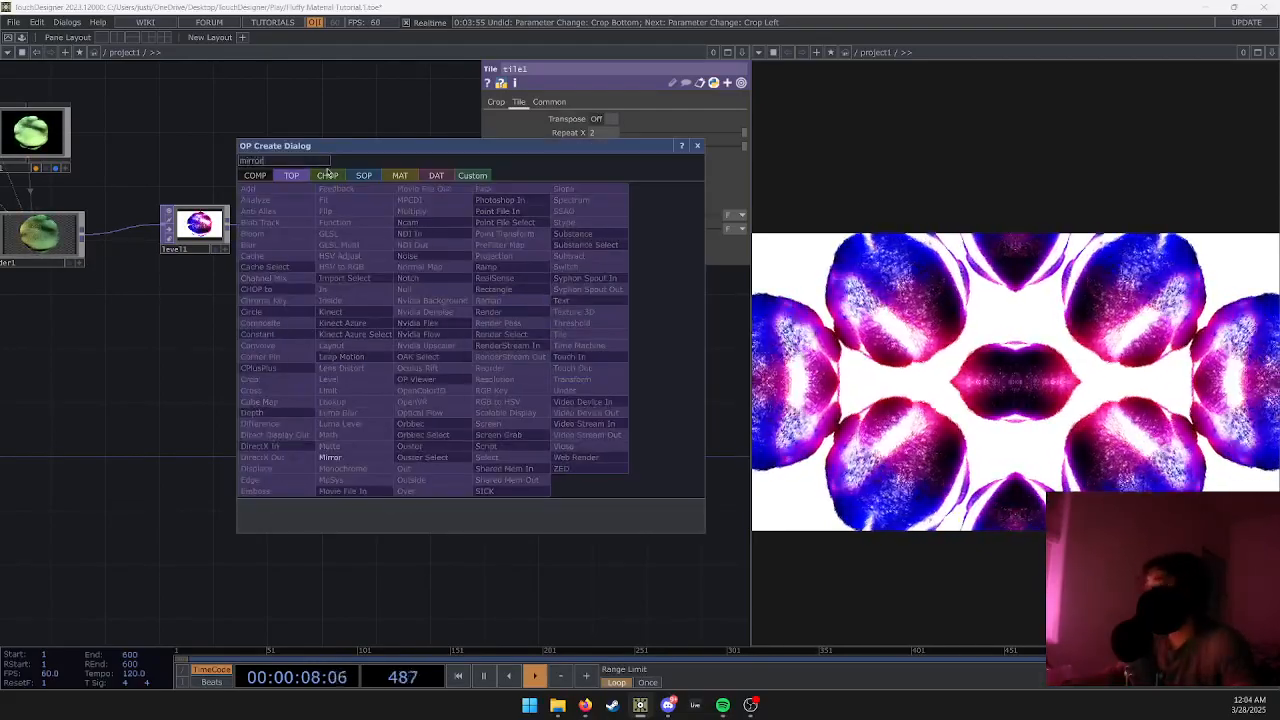
left_click(330, 457)
left_click(421, 462)
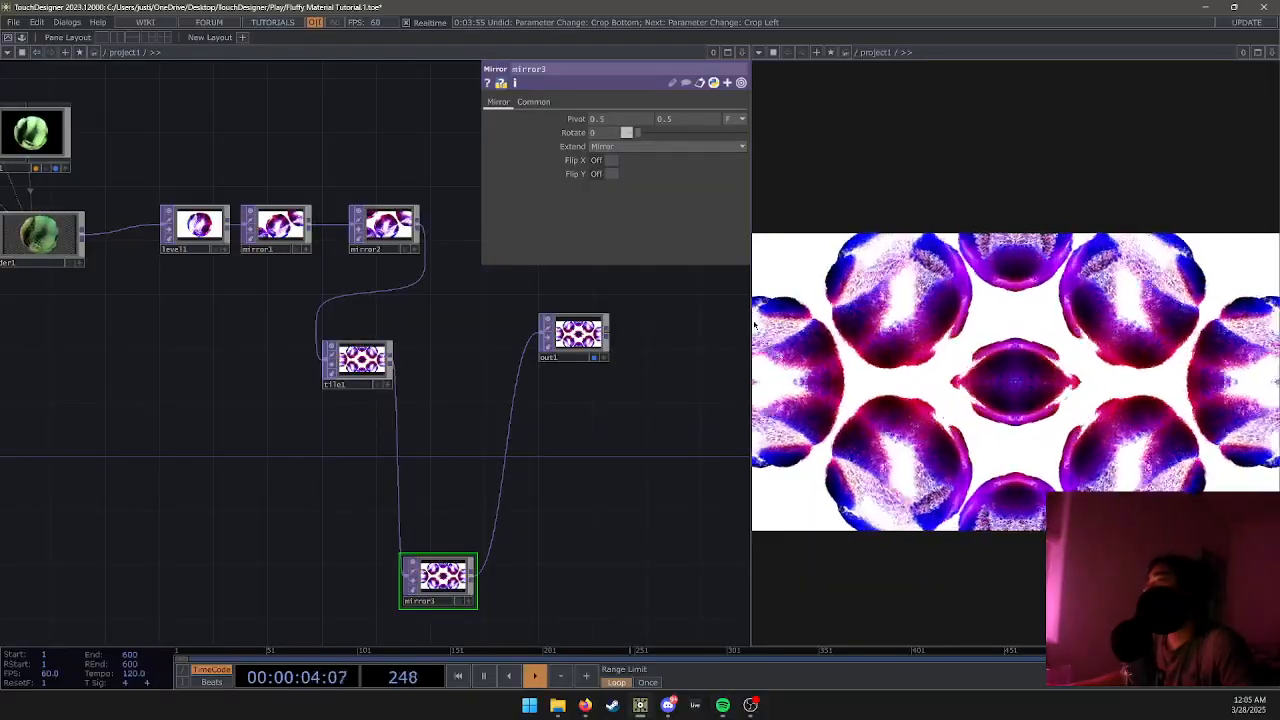
Start inserting an operator between mirror3 and out1, searching for "blo" and "invert", and clear the search.
left_click_drag(669, 466, 564, 462)
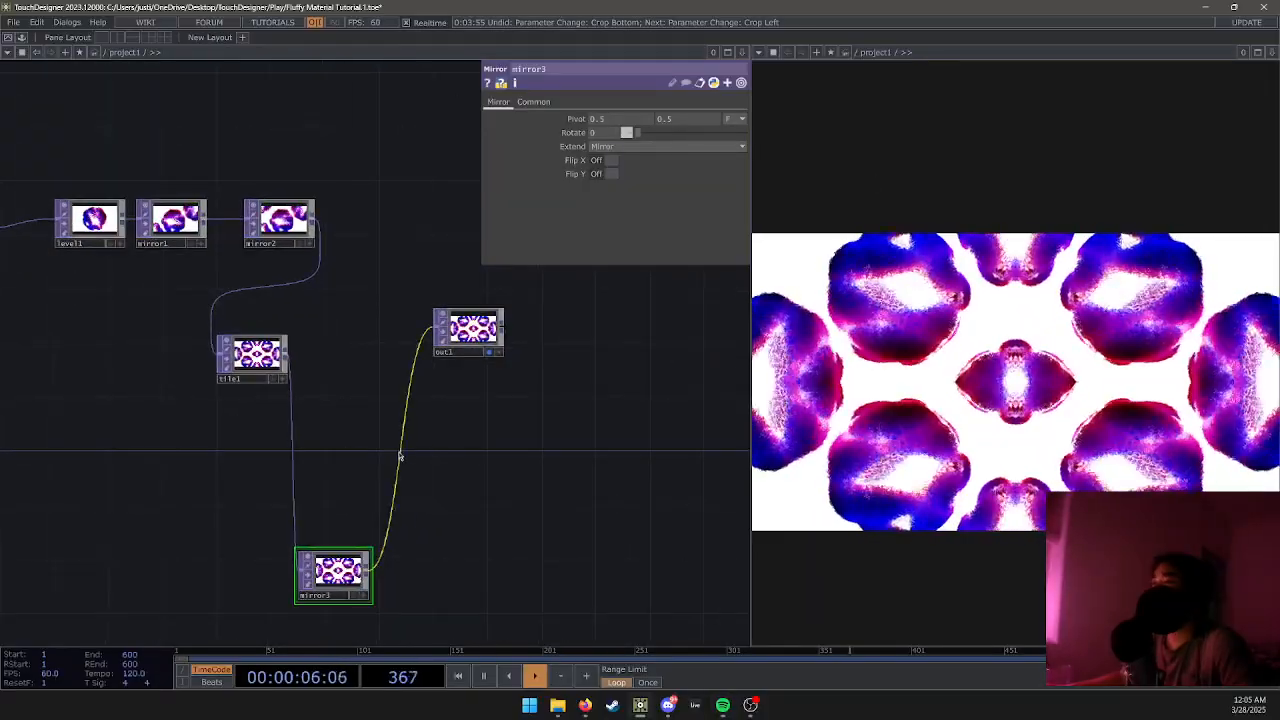
right_click(400, 457)
left_click(425, 441)
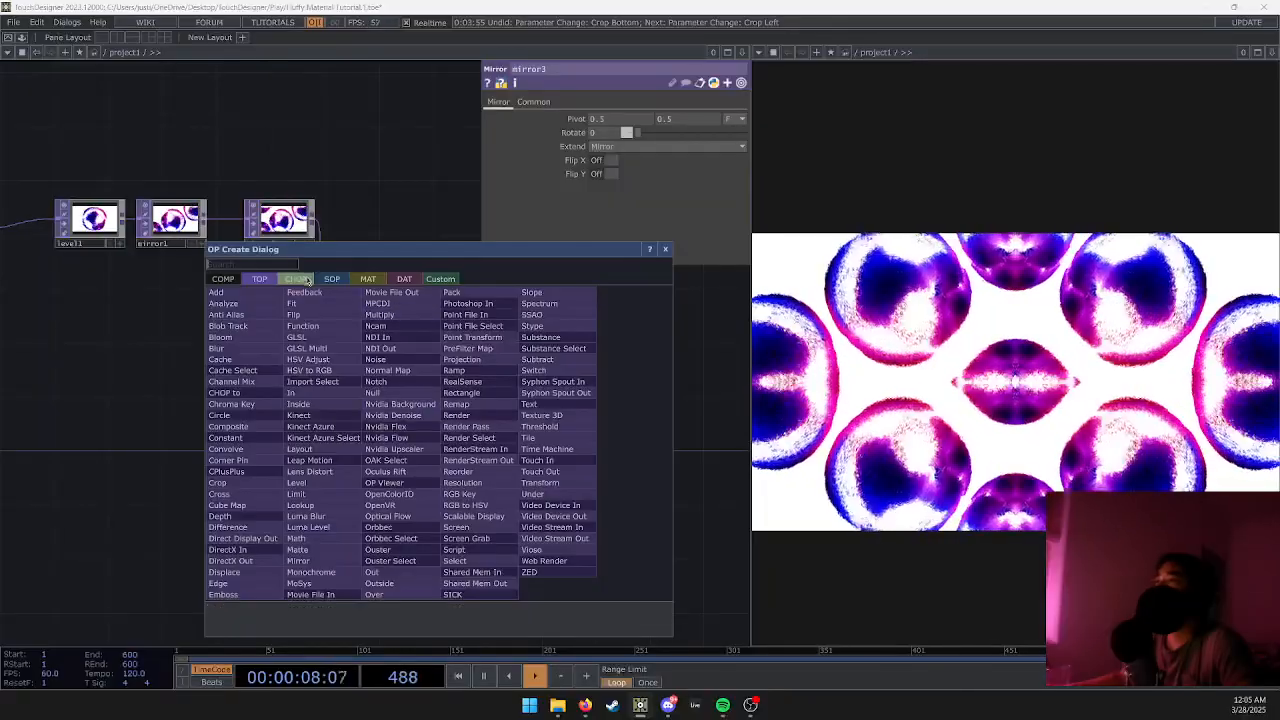
type("blo")
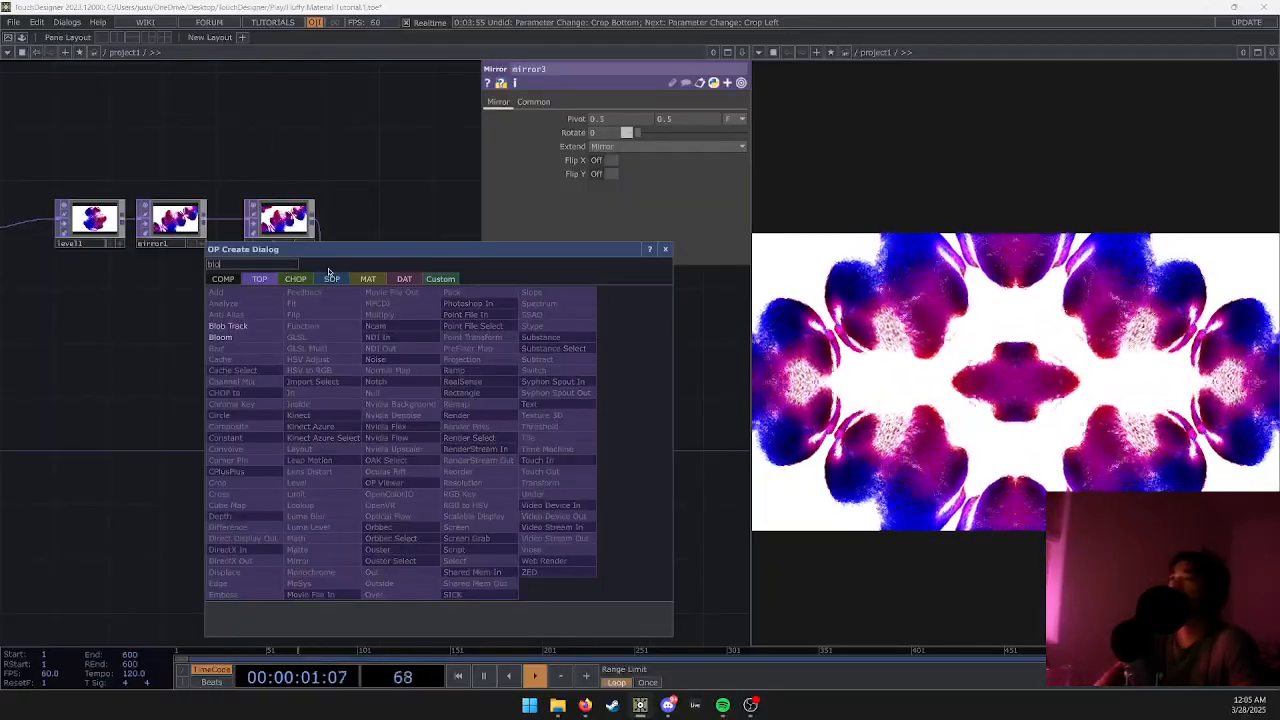
key("BackSpace")
type("inver")
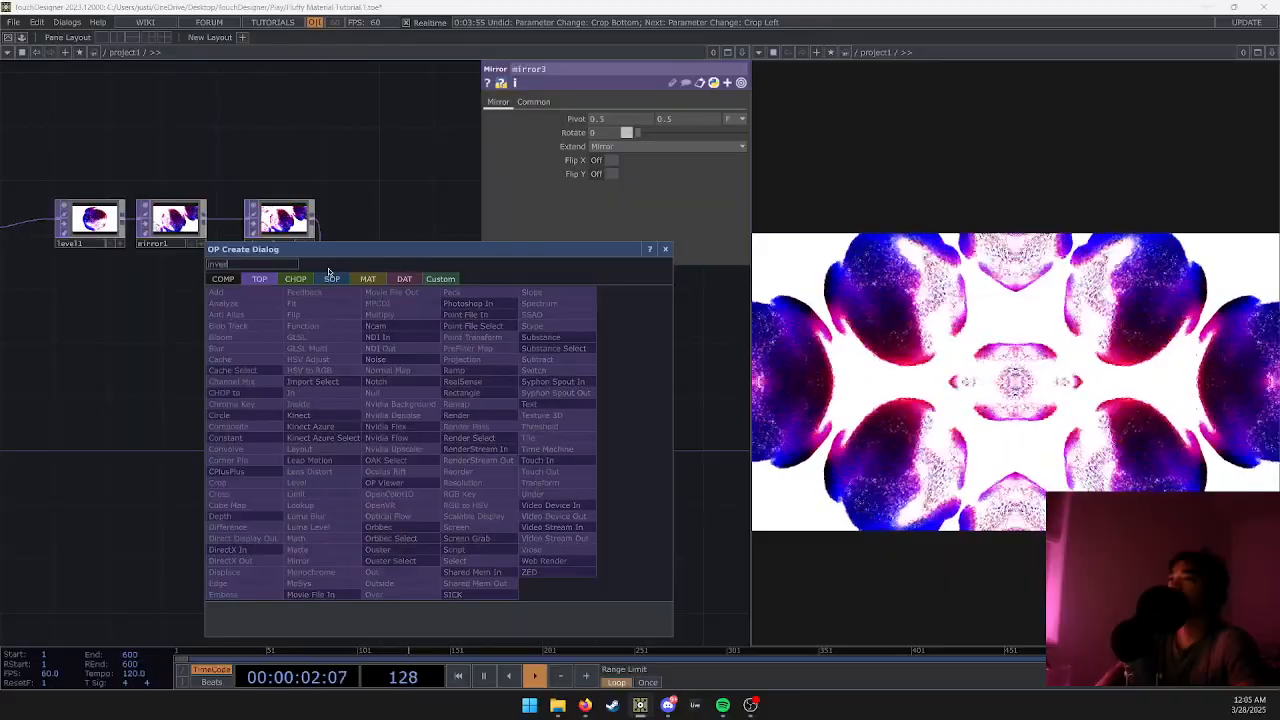
type("t")
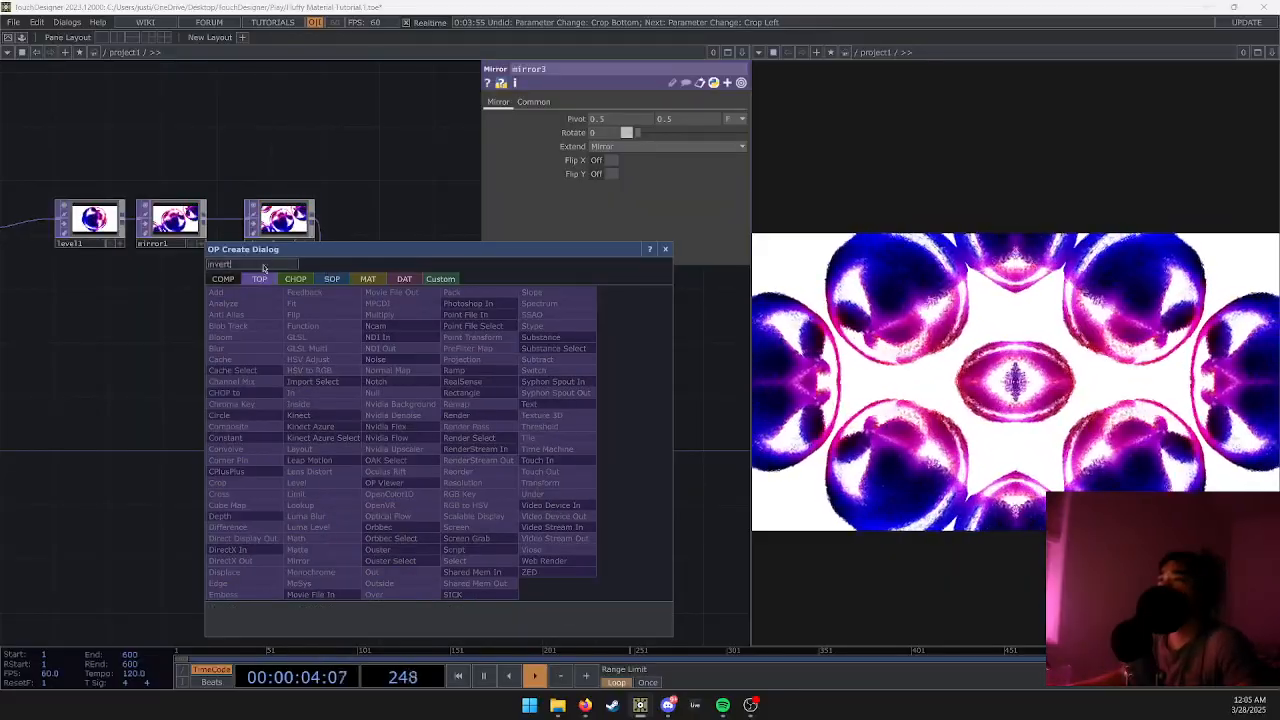
key("BackSpace")
key("BackSpace")
key("BackSpace")
key("BackSpace")
key("BackSpace")
key("BackSpace")
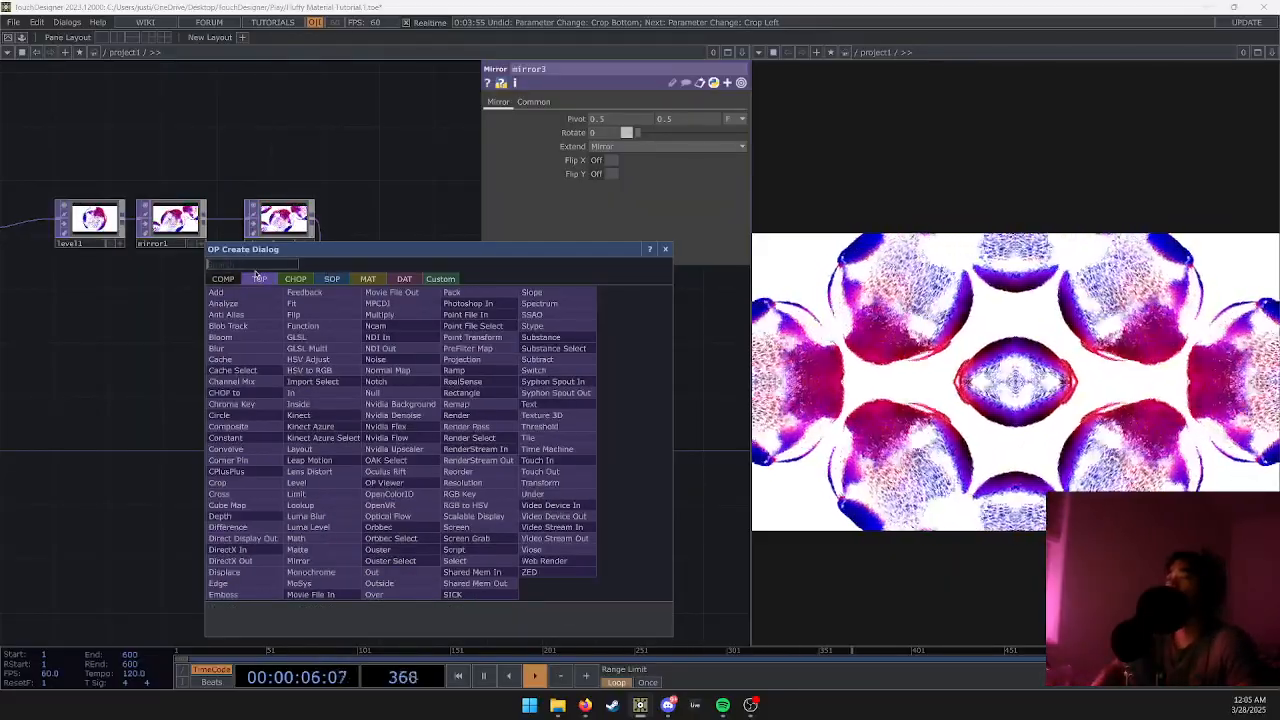
Try a Level TOP between mirror3 and out1 with different Pre adjustments, undo the adjustments, and delete the operator.
type("level")
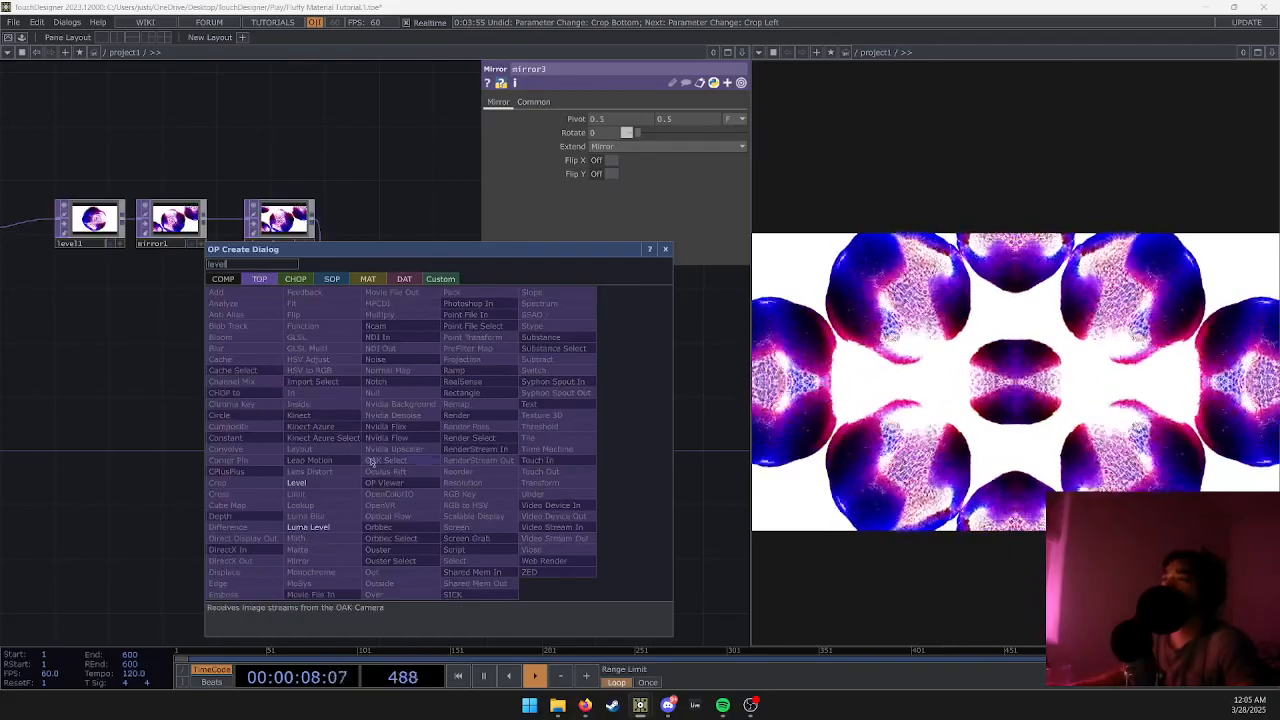
left_click(296, 482)
left_click(434, 468)
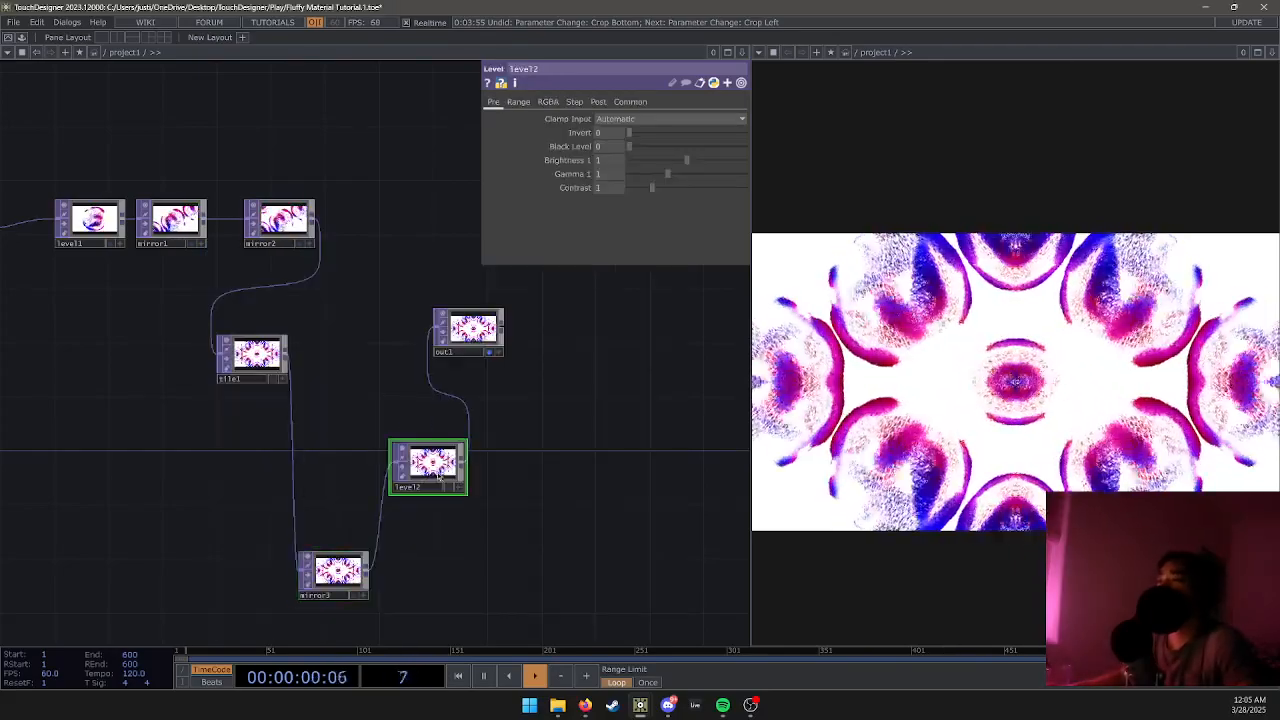
left_click_drag(673, 132, 794, 182)
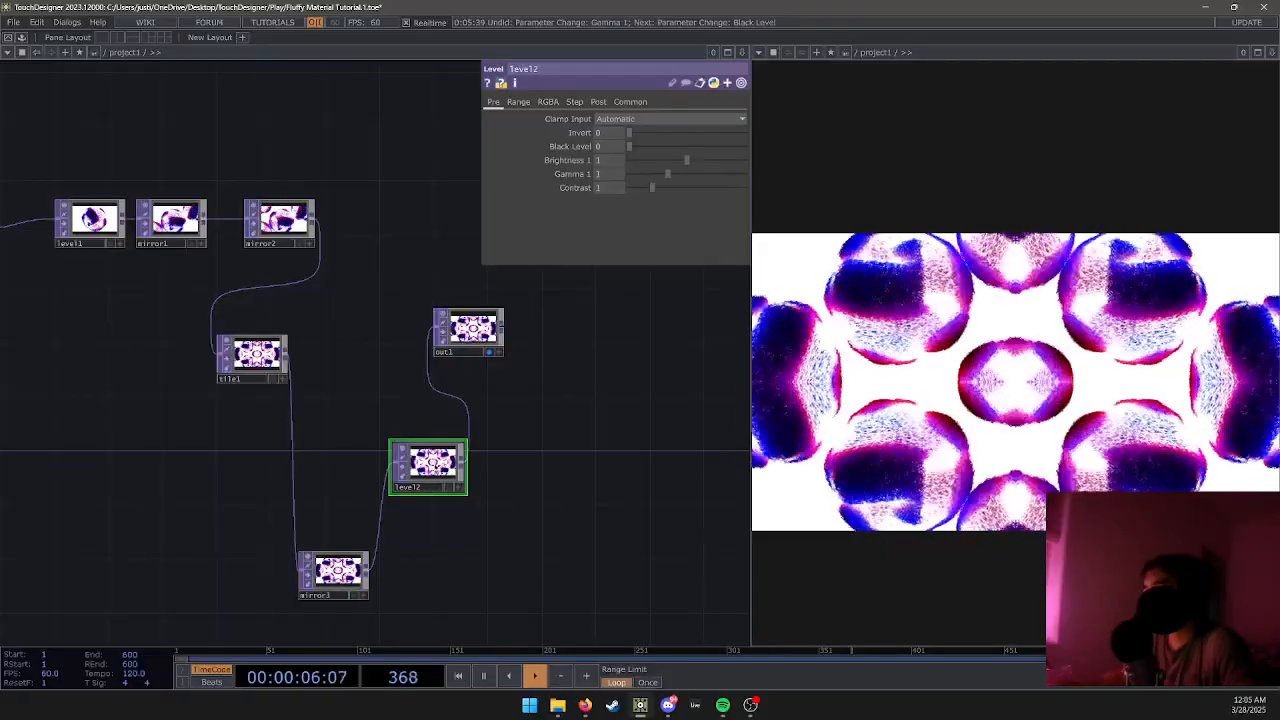
key("Delete")
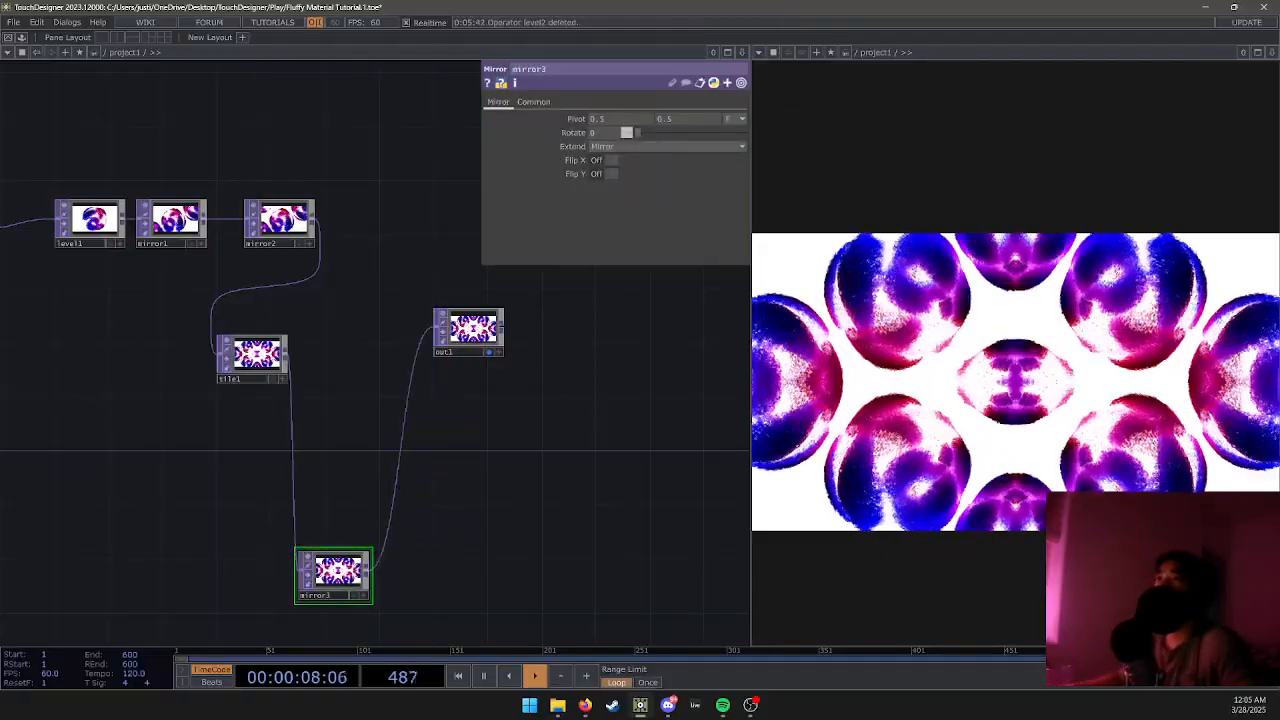
Show the component palette and save the project.
left_click(8, 52)
left_click(21, 38)
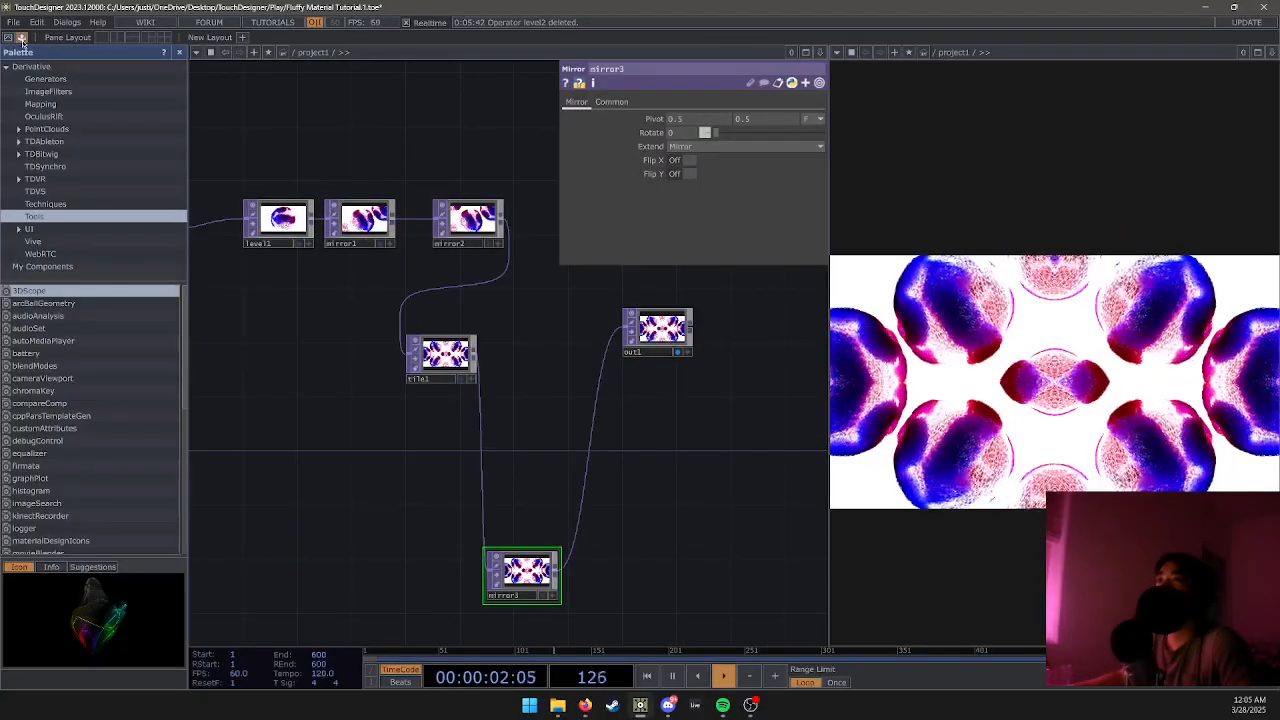
key("ctrl+s")
Add the bloom component from the ImageFilters collection and wire it between mirror3 and out1.
scroll(110, 346, "down", 5)
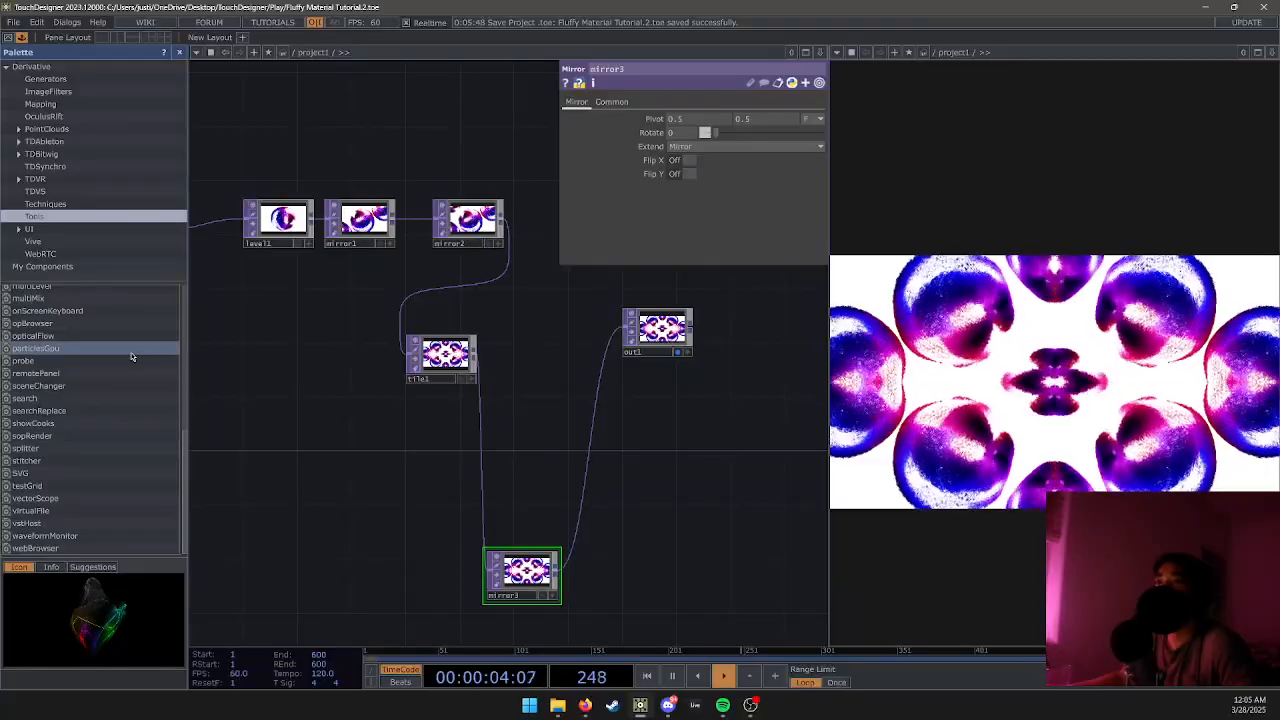
scroll(115, 347, "up", 5)
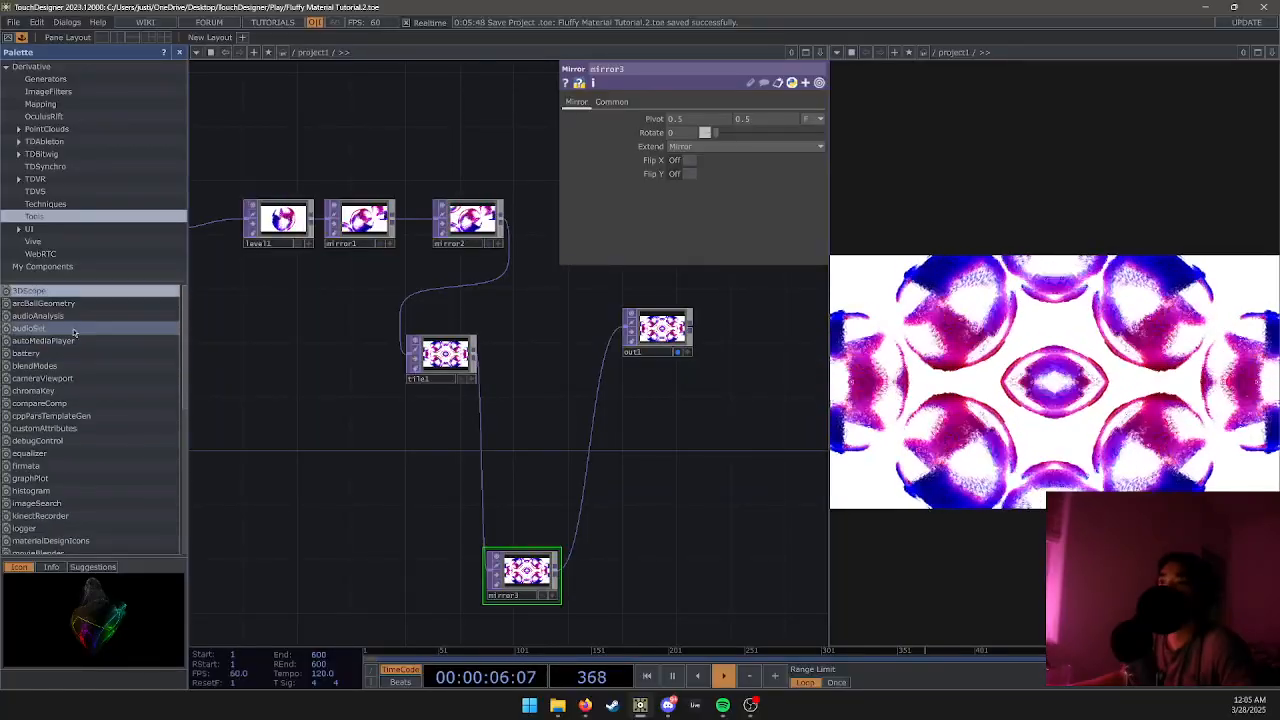
left_click(48, 91)
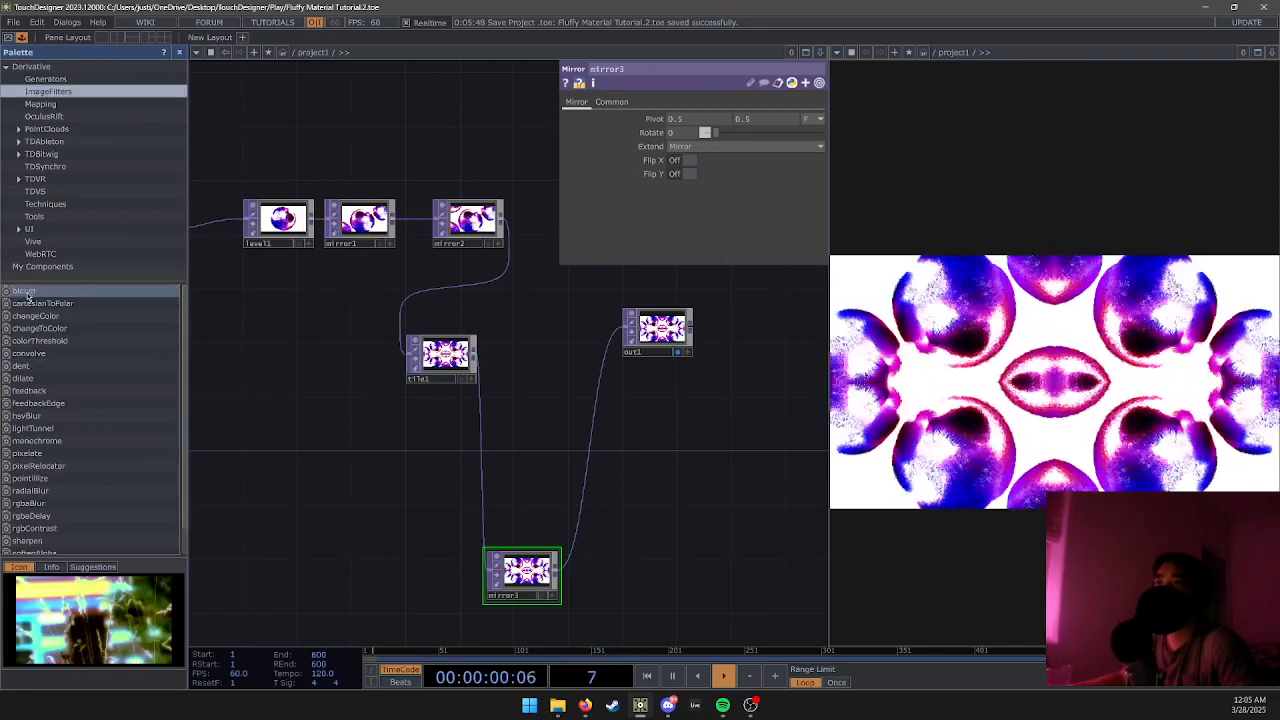
left_click(608, 445)
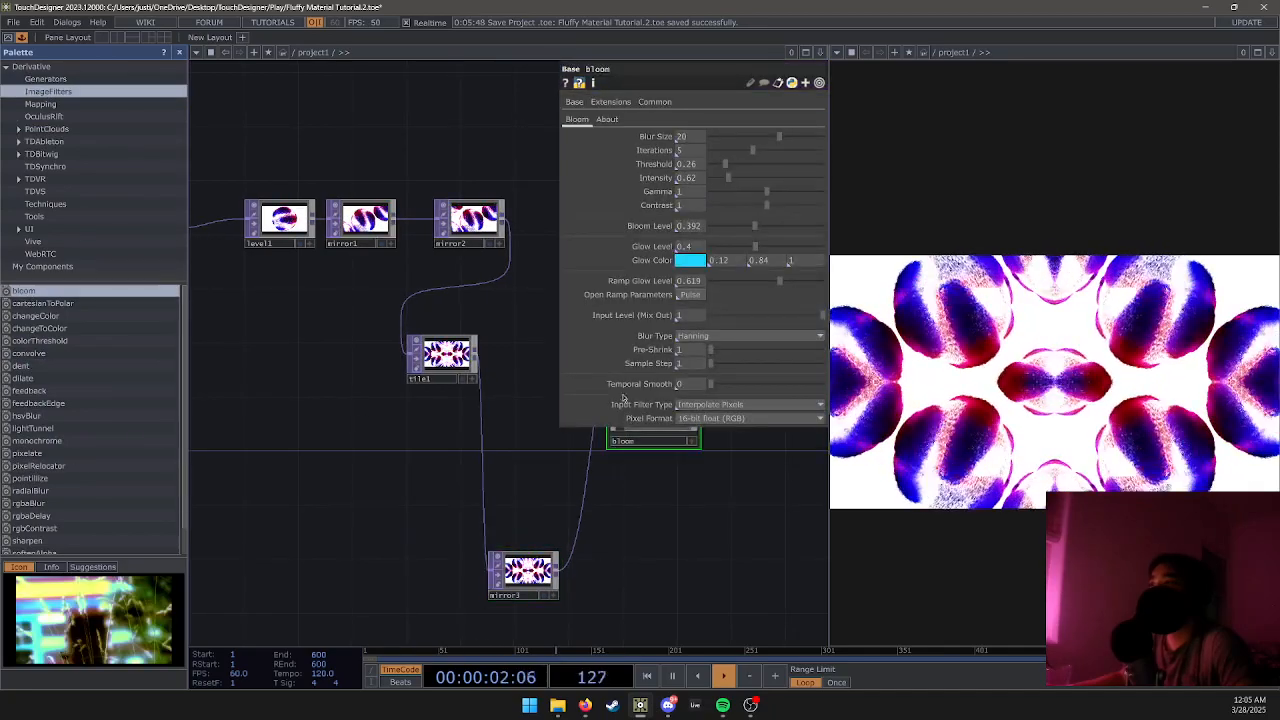
left_click_drag(566, 505, 381, 418)
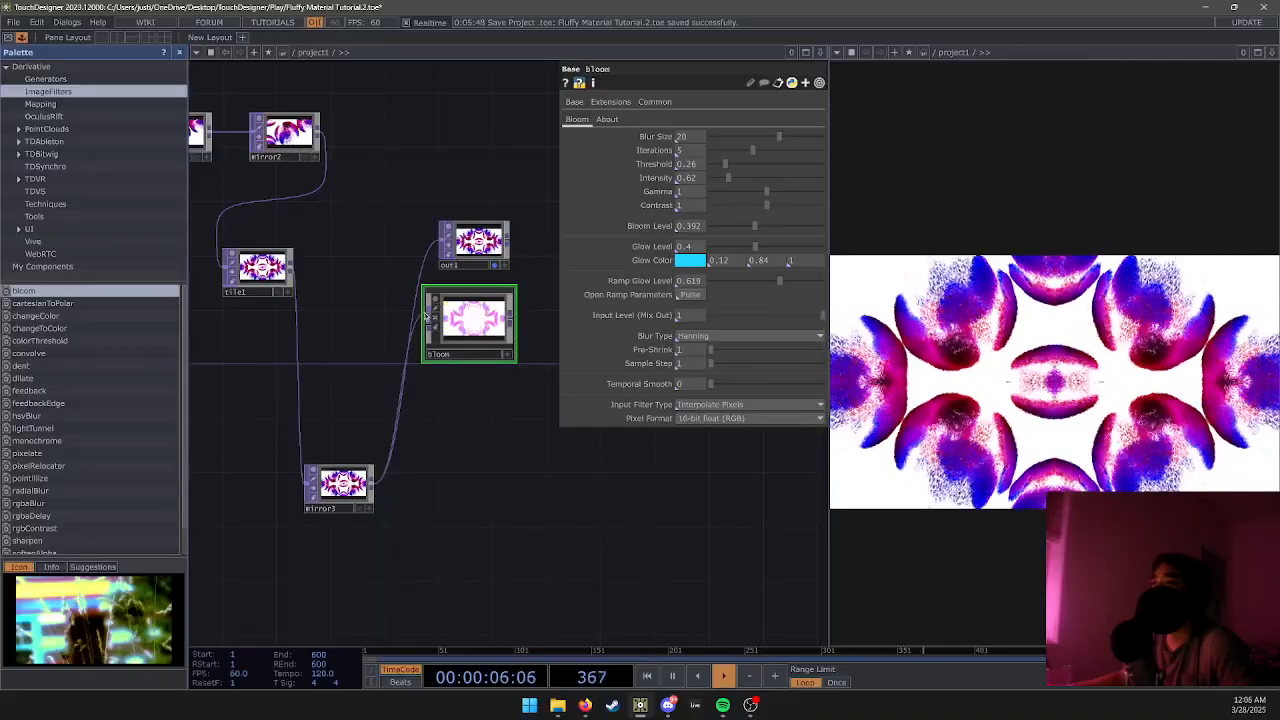
left_click_drag(515, 322, 419, 354)
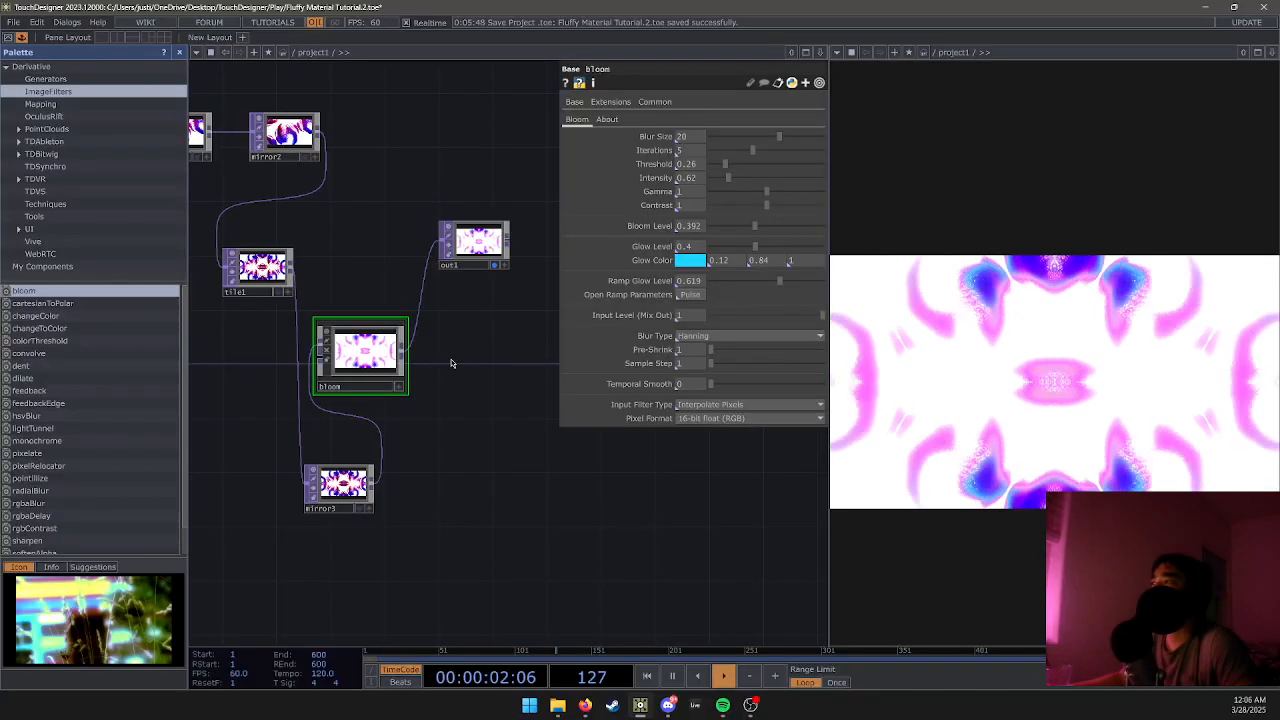
Set bloom's Glow Level and Bloom Level to 0, try a lower Input Level (Mix Out), and undo that last change.
left_click_drag(731, 247, 700, 236)
left_click_drag(820, 315, 753, 315)
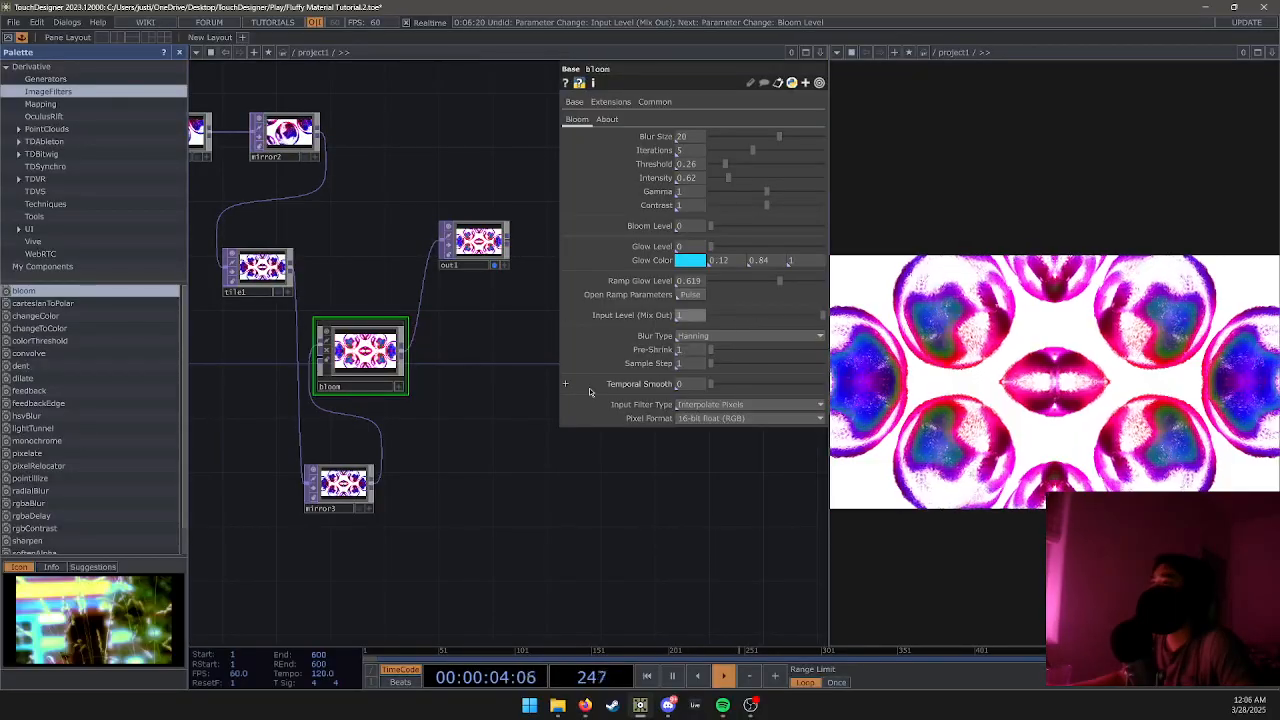
Add an LFO CHOP in the empty space beside the bloom component, below out1.
key("ctrl+z")
key("Tab")
left_click(329, 257)
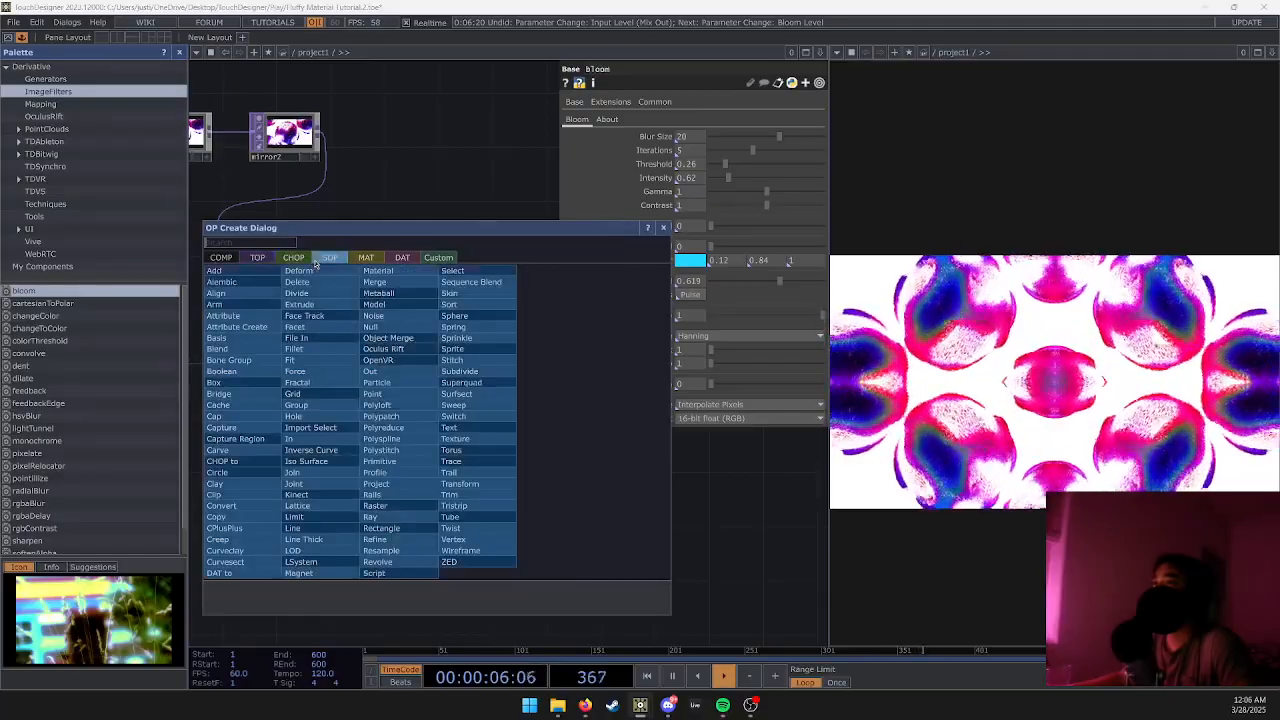
left_click(293, 257)
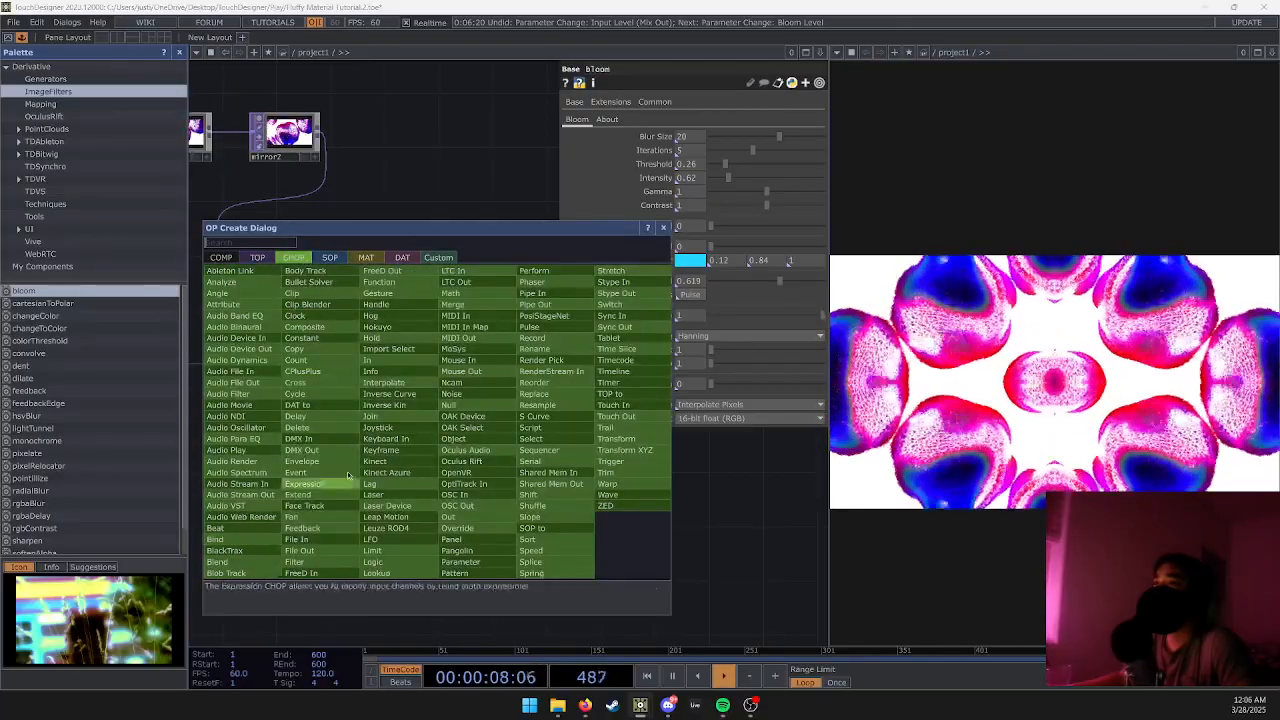
left_click(371, 539)
left_click(491, 380)
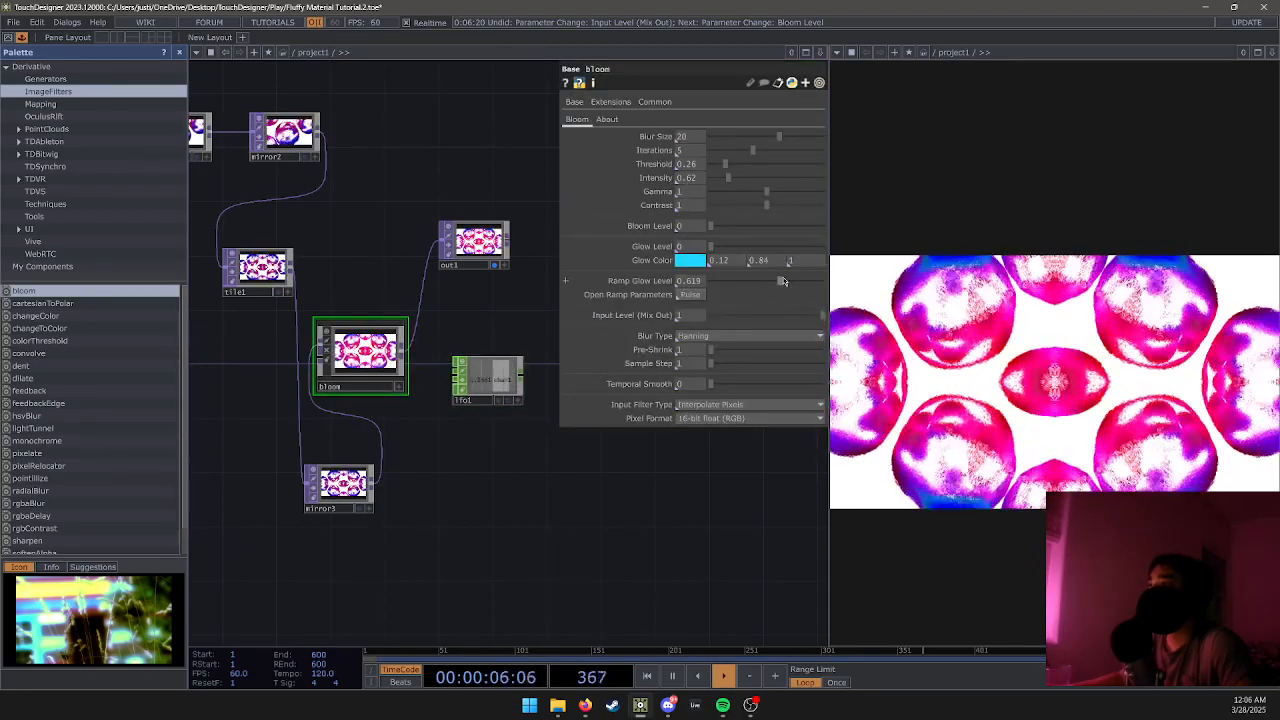
Try a different Ramp Glow Level on bloom, undo it, and try Input Level (Mix Out) at 0.626.
left_click_drag(781, 281, 864, 284)
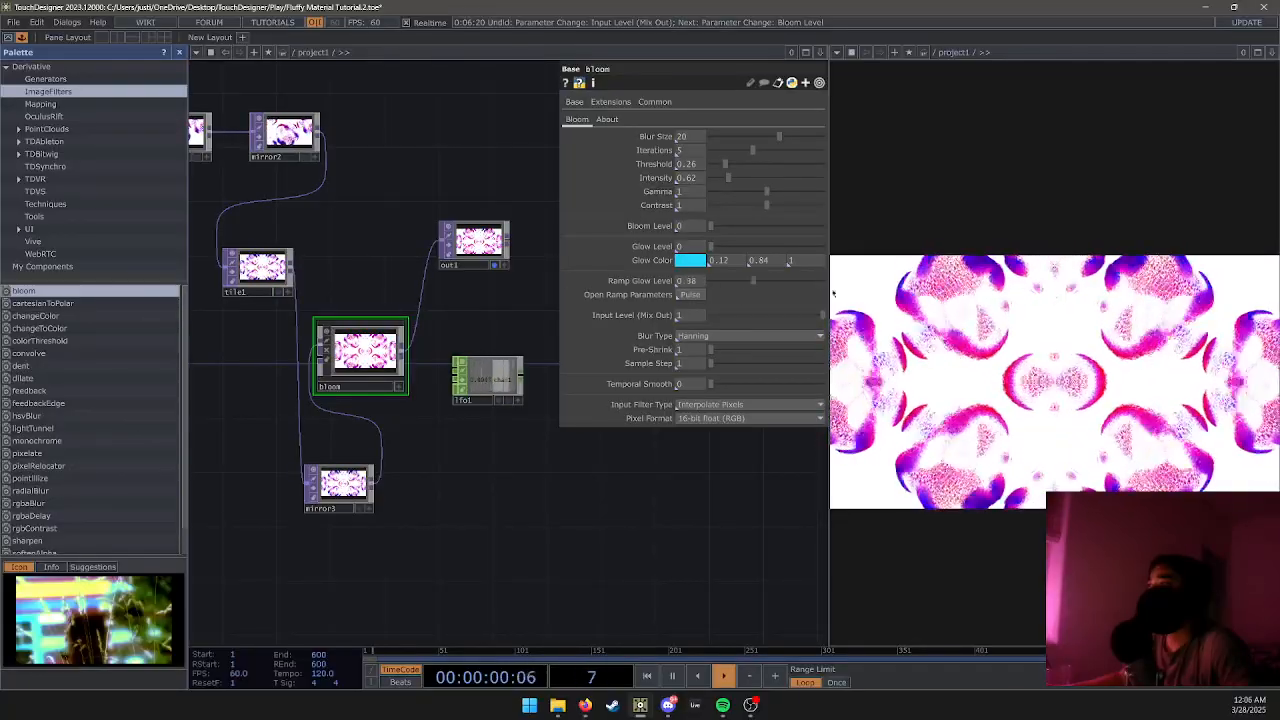
key("ctrl+z")
key("ctrl+z")
key("ctrl+z")
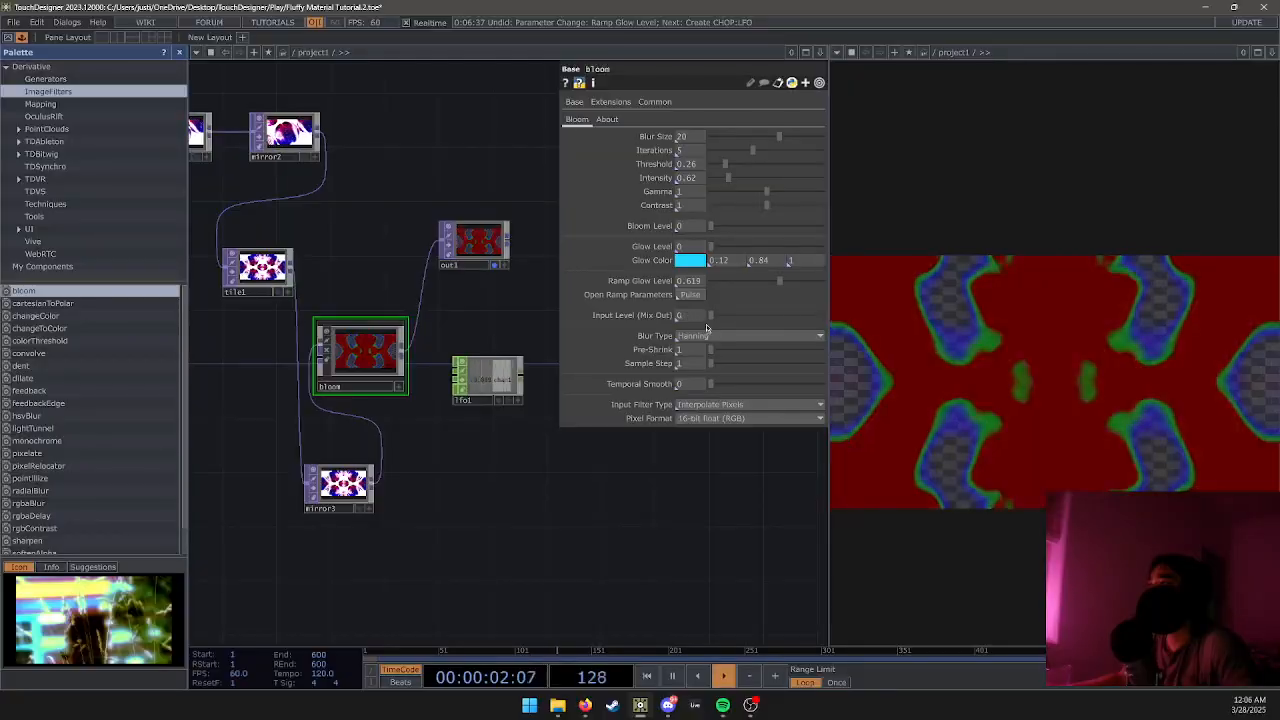
left_click_drag(759, 323, 793, 319)
left_click(489, 374)
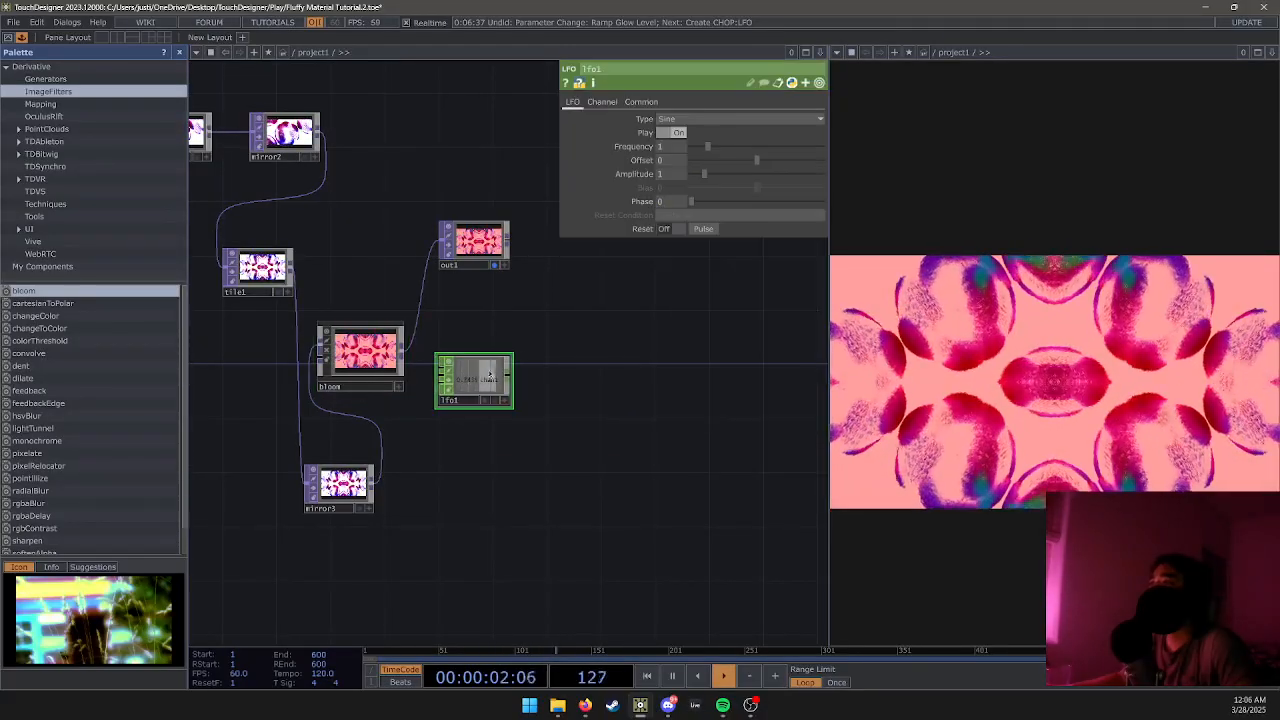
left_click_drag(568, 386, 567, 381)
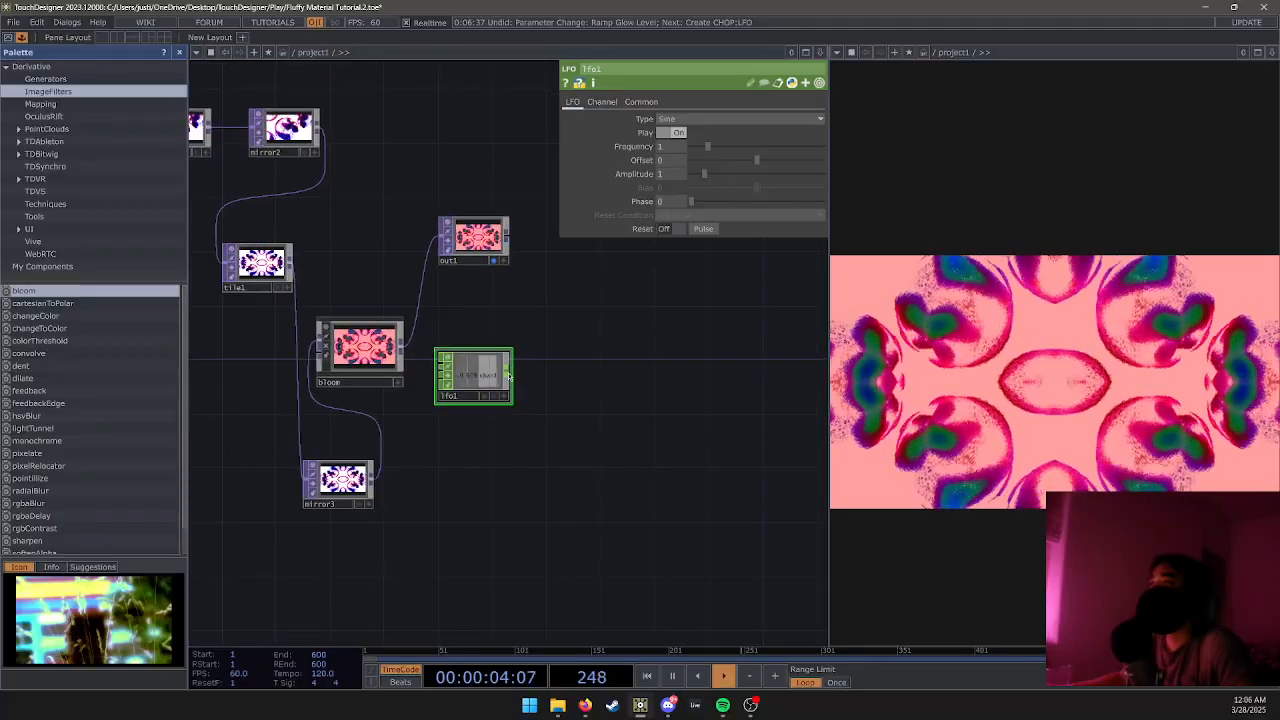
right_click(510, 375)
key("Escape")
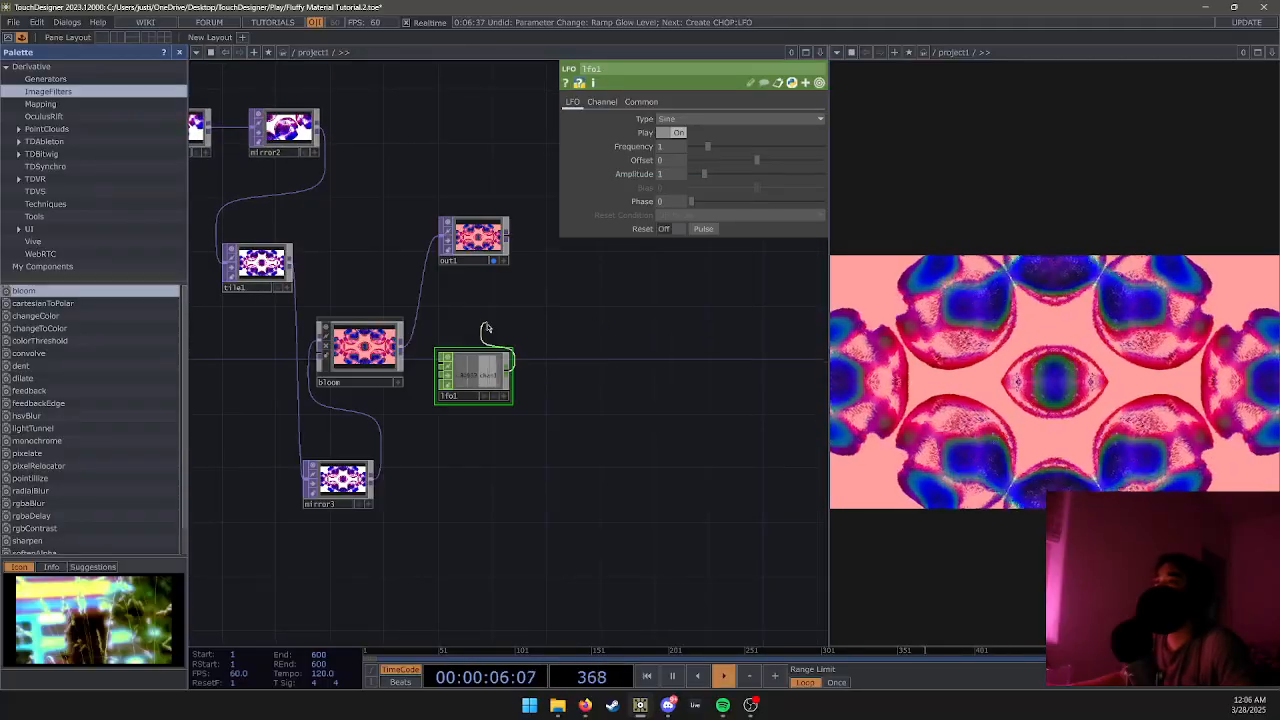
Rearrange tile1, mirror3, bloom and out1 into a row beneath the other mirrors, with lfo1 below bloom.
left_click_drag(250, 270, 413, 149)
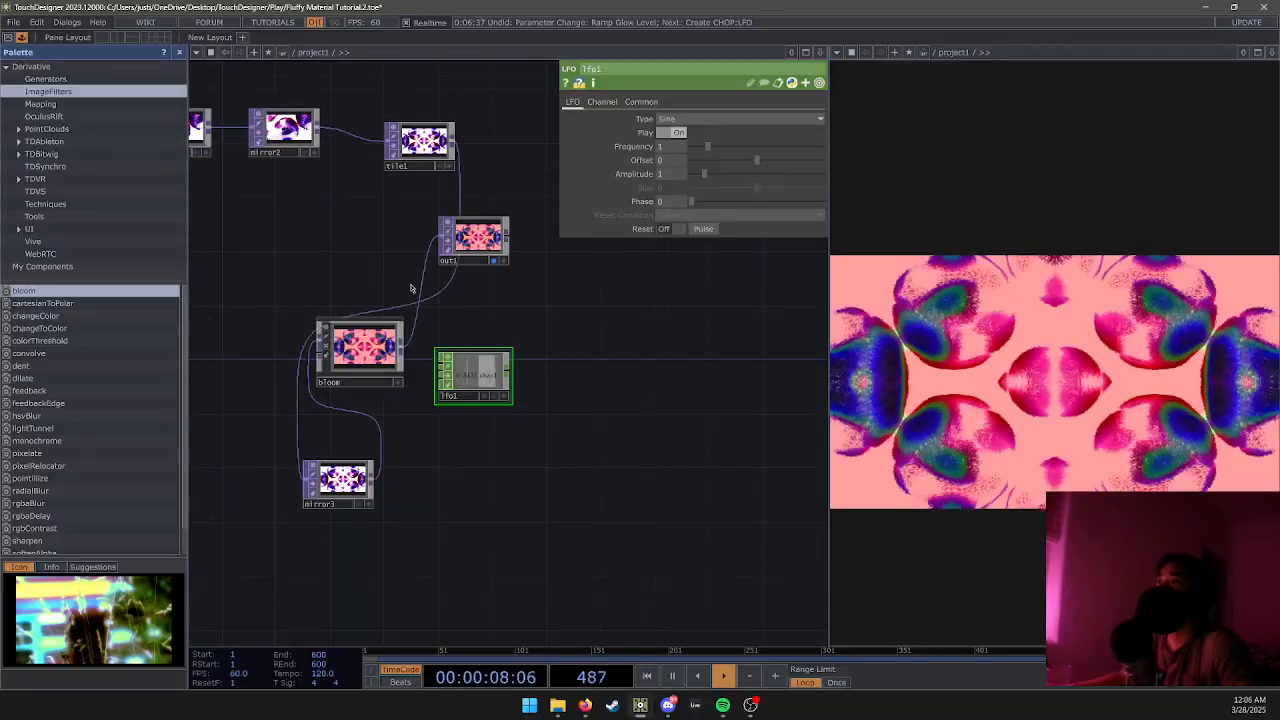
left_click_drag(453, 253, 616, 252)
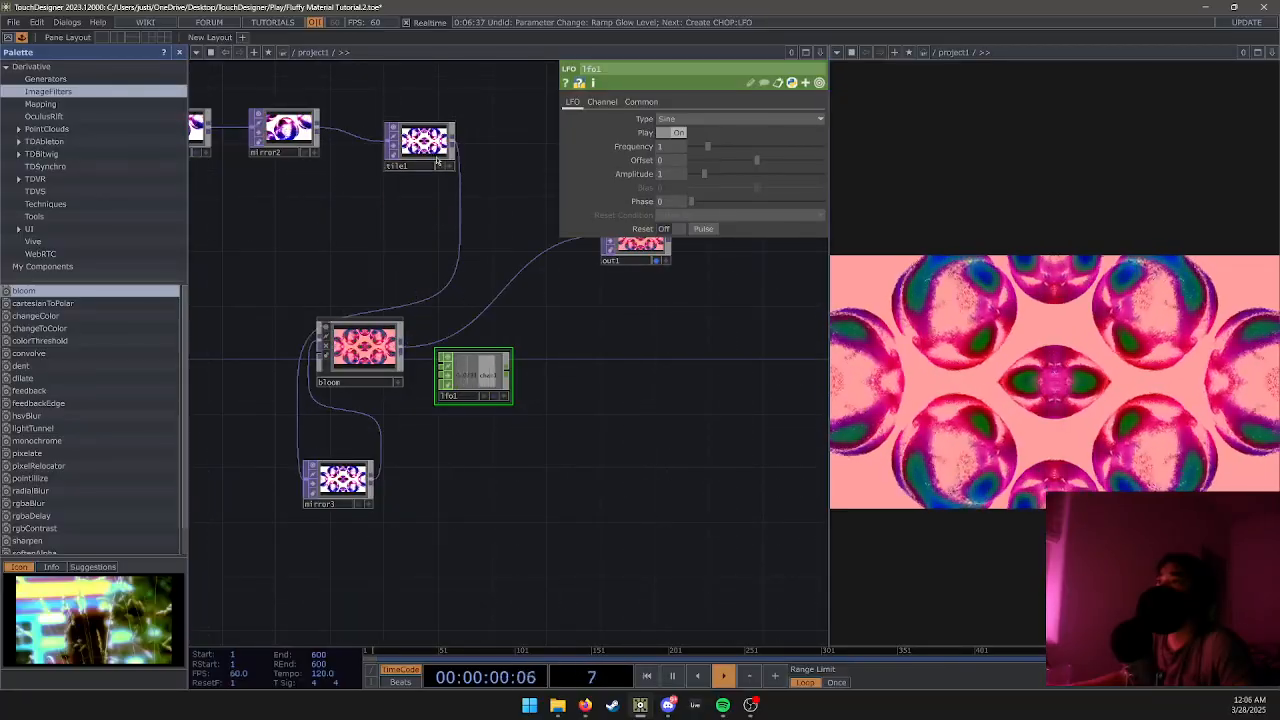
scroll(263, 259, "down", 3)
scroll(250, 275, "down", 1)
scroll(343, 251, "up", 4)
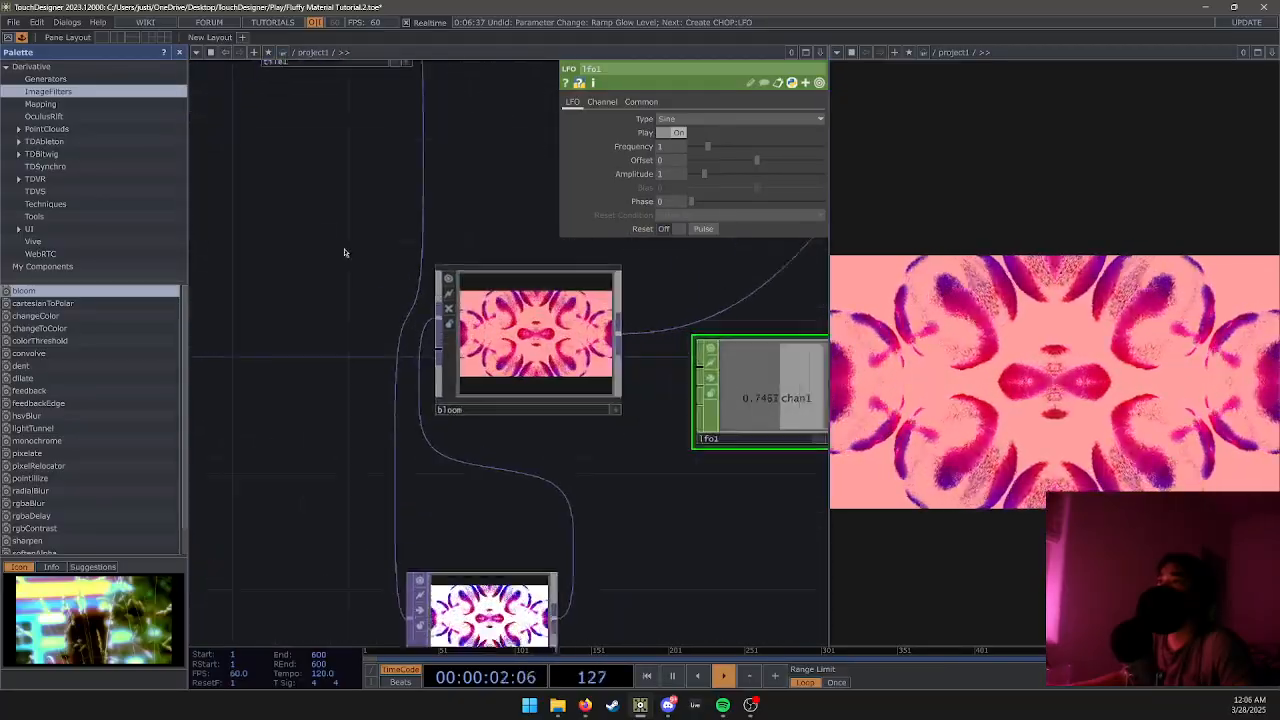
scroll(246, 251, "down", 5)
scroll(229, 250, "up", 5)
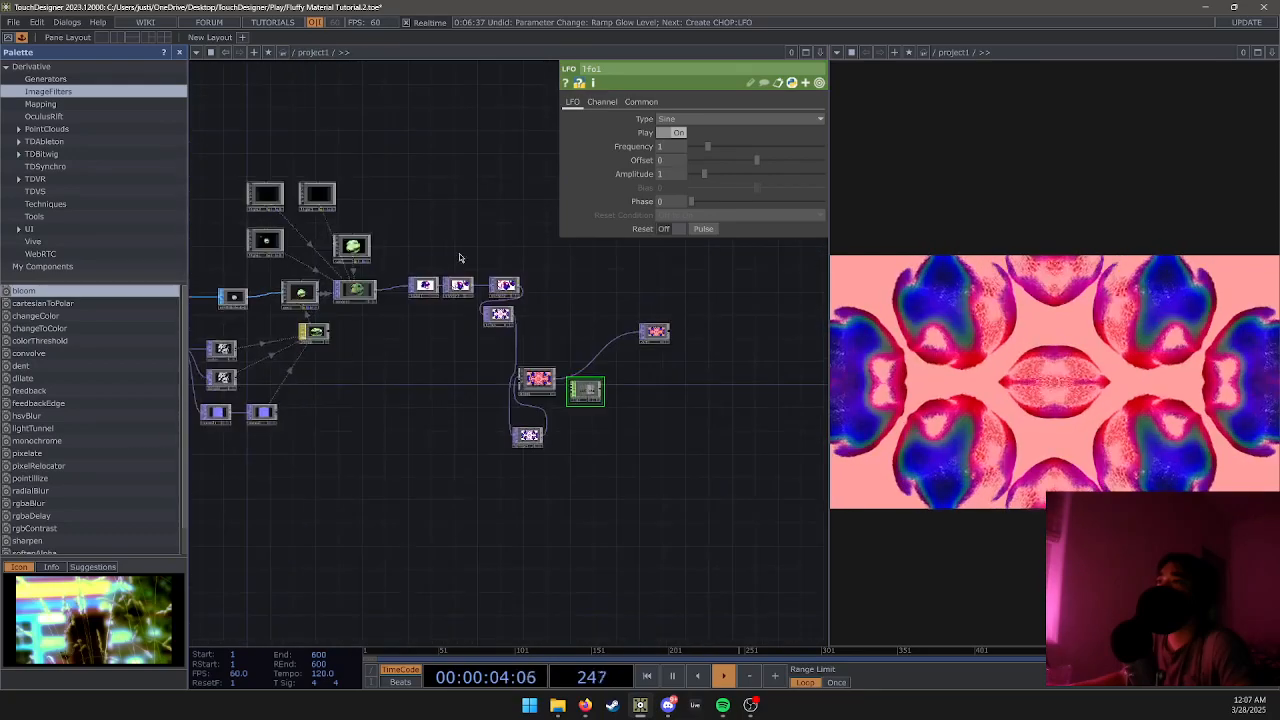
scroll(493, 341, "up", 2)
left_click_drag(515, 320, 420, 330)
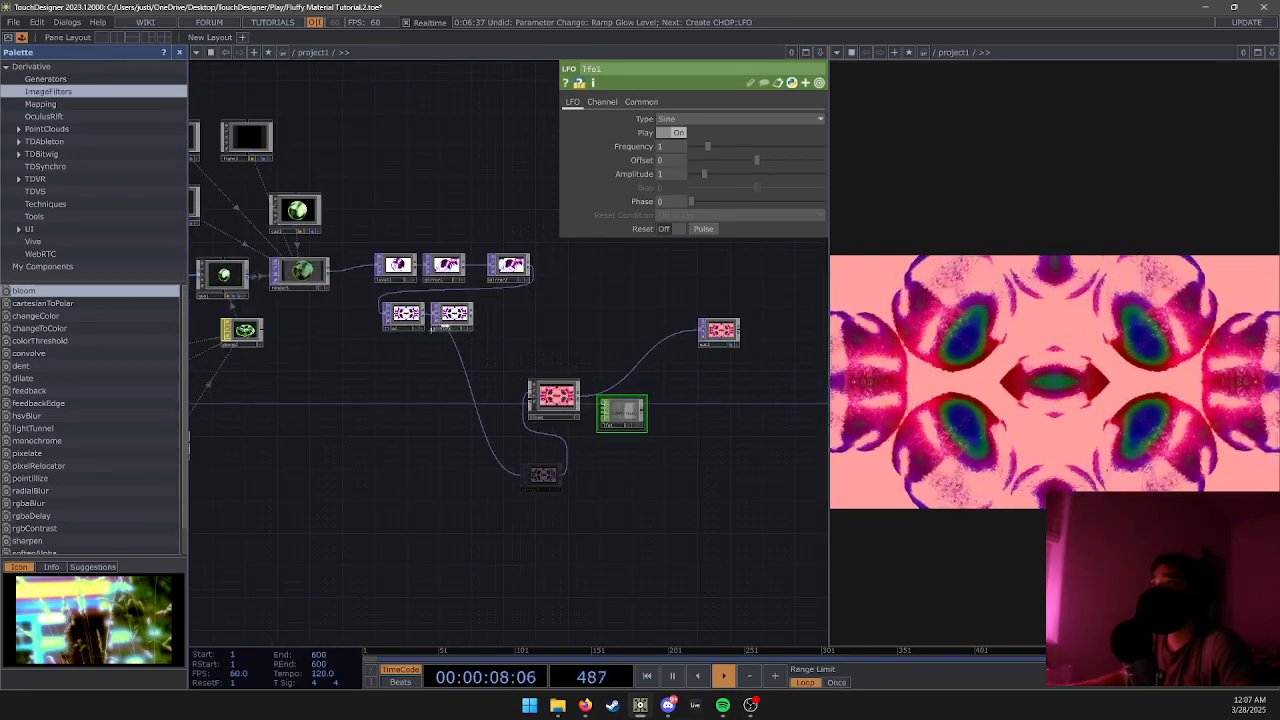
left_click_drag(553, 418, 511, 344)
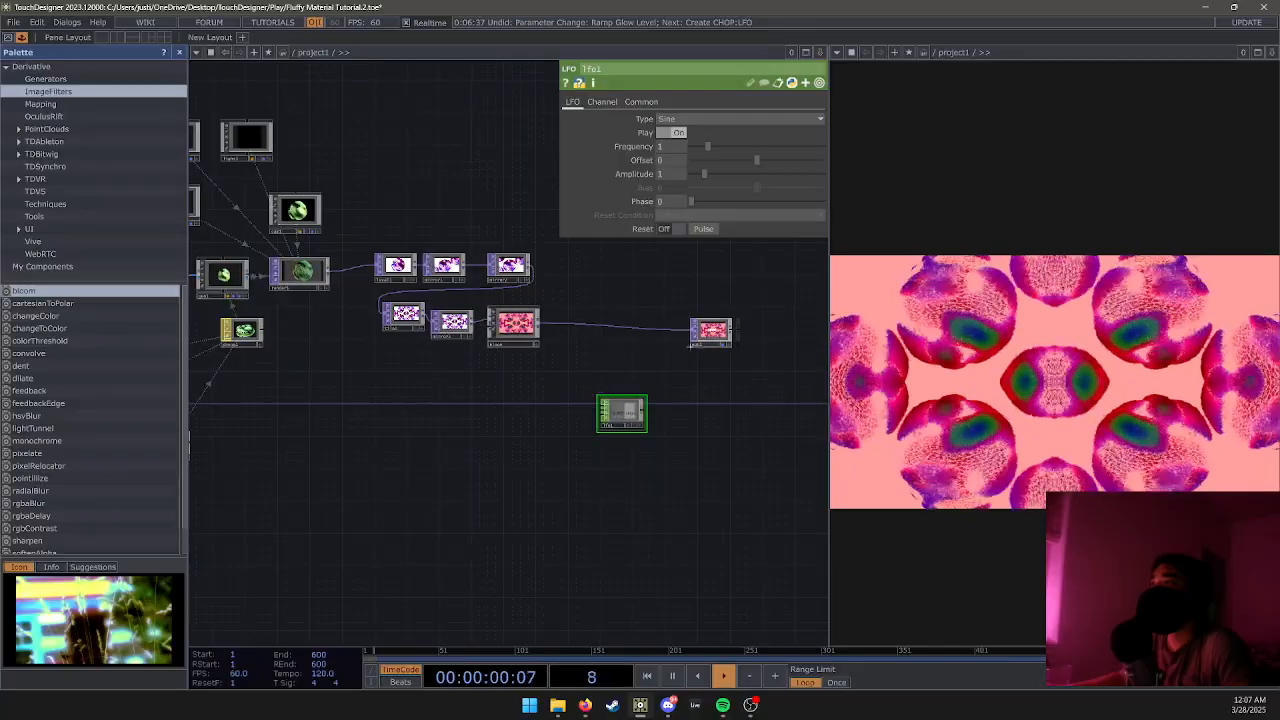
left_click_drag(640, 425, 519, 389)
scroll(571, 394, "up", 5)
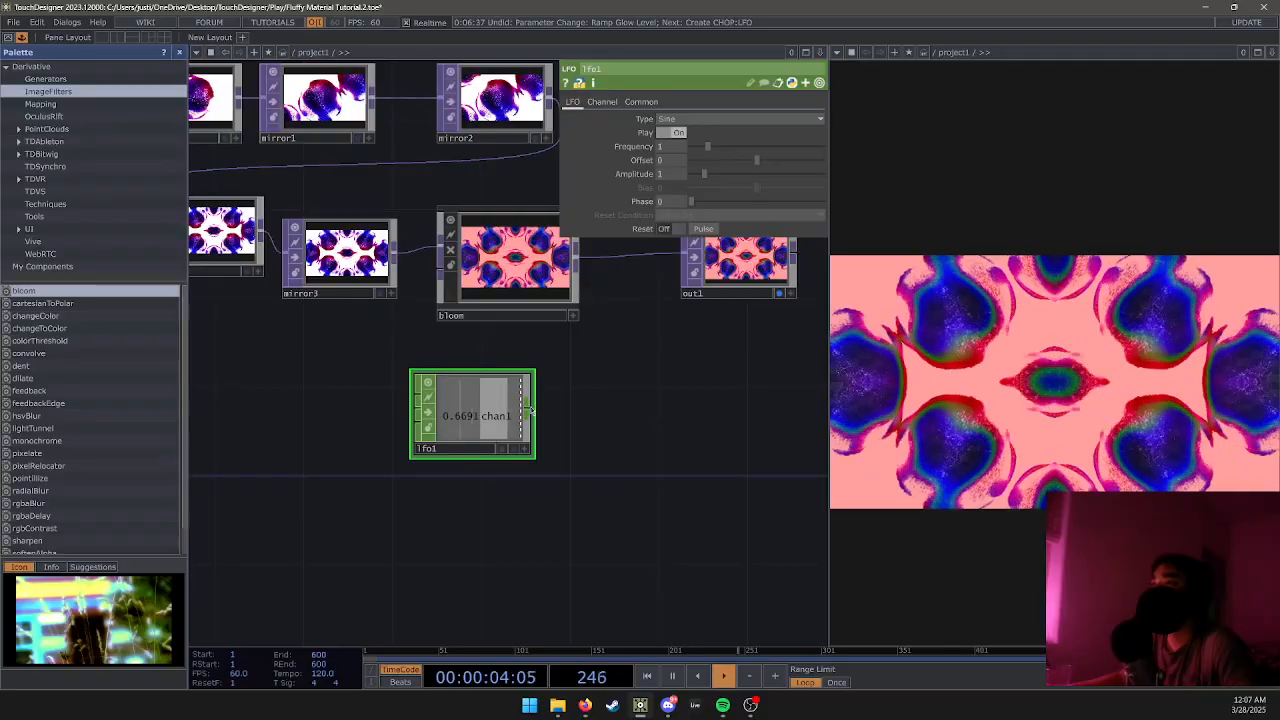
Add a Math CHOP fed by lfo1 and place it beside the LFO.
key("Tab")
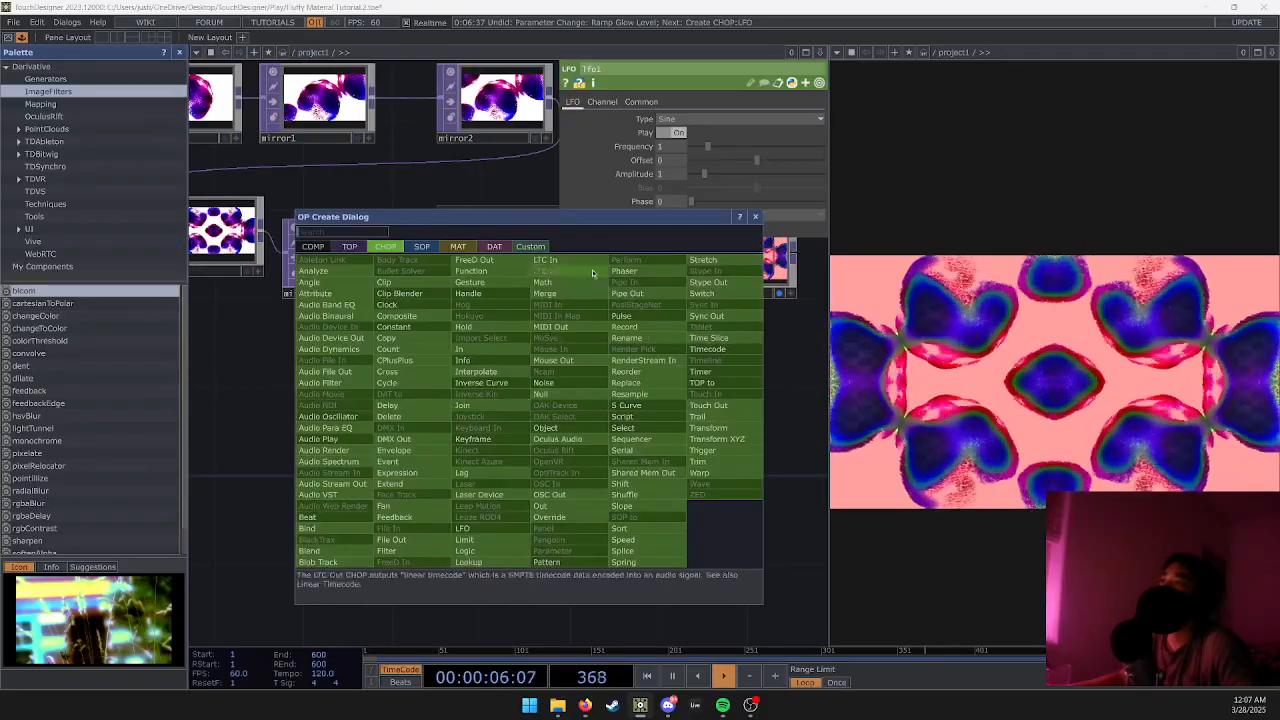
left_click(543, 282)
left_click(649, 416)
left_click_drag(531, 474, 417, 470)
Remap math1 from the range -1 to 1 to the range 0.5 to 0.75.
left_click(635, 101)
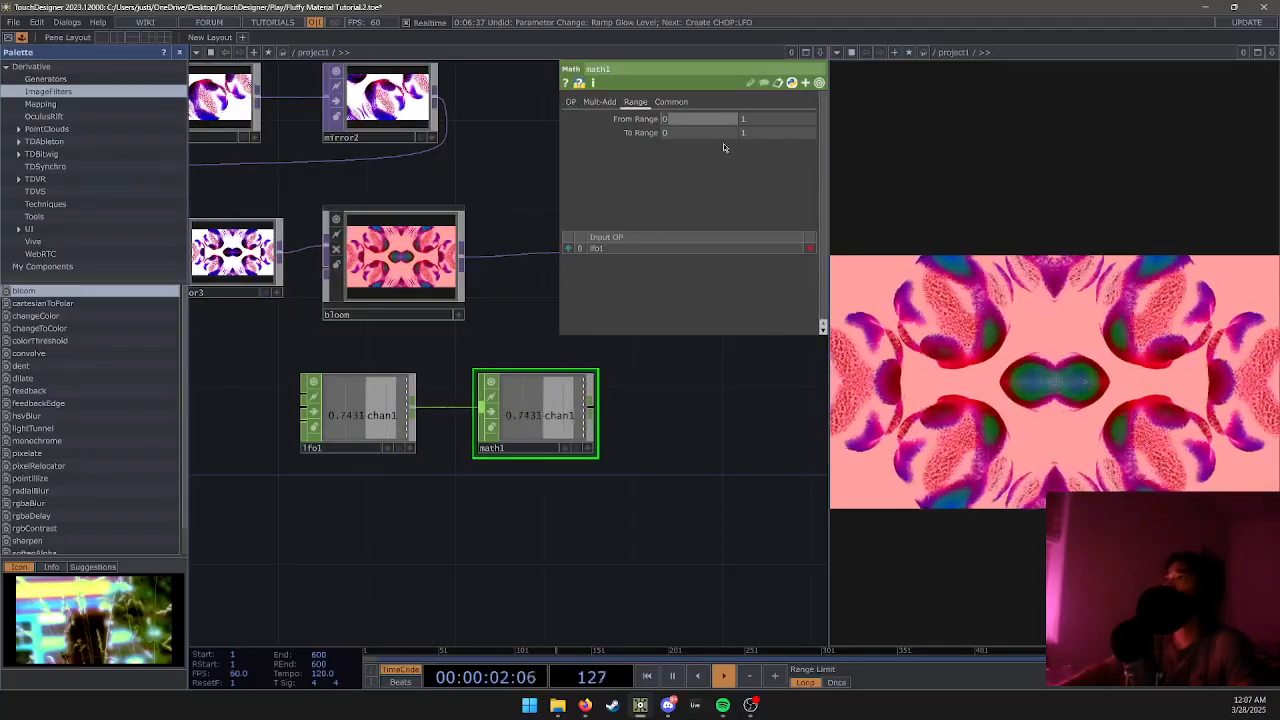
type("-1")
key("Tab")
key("Tab")
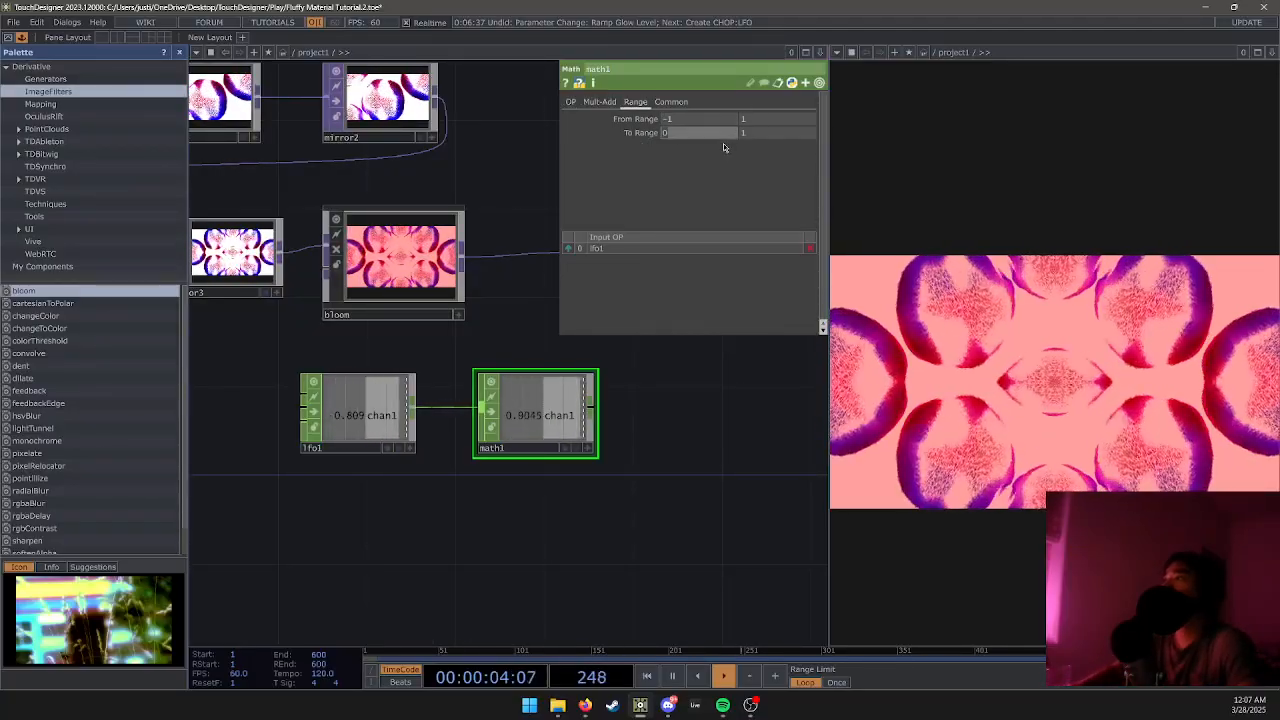
type(".5")
key("Tab")
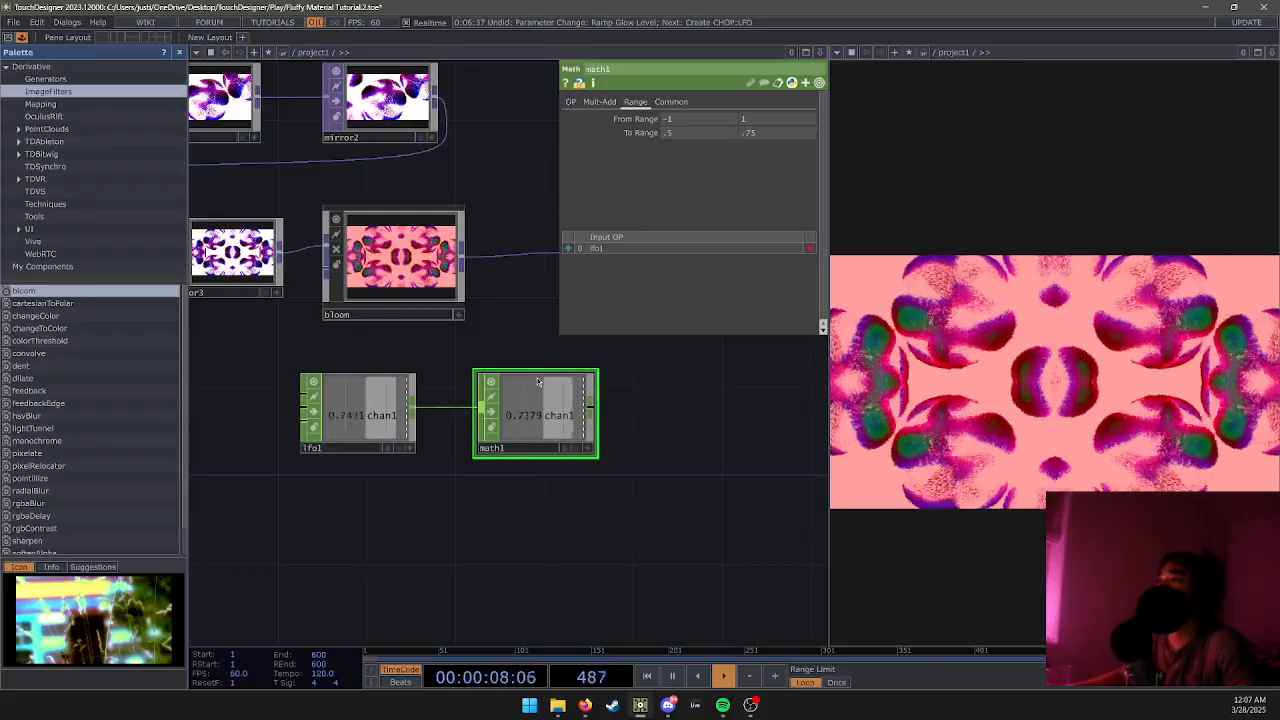
Export math1's channel to bloom's Input Level (Mix Out) and set its Ramp Glow Level to 0.
left_click(428, 291)
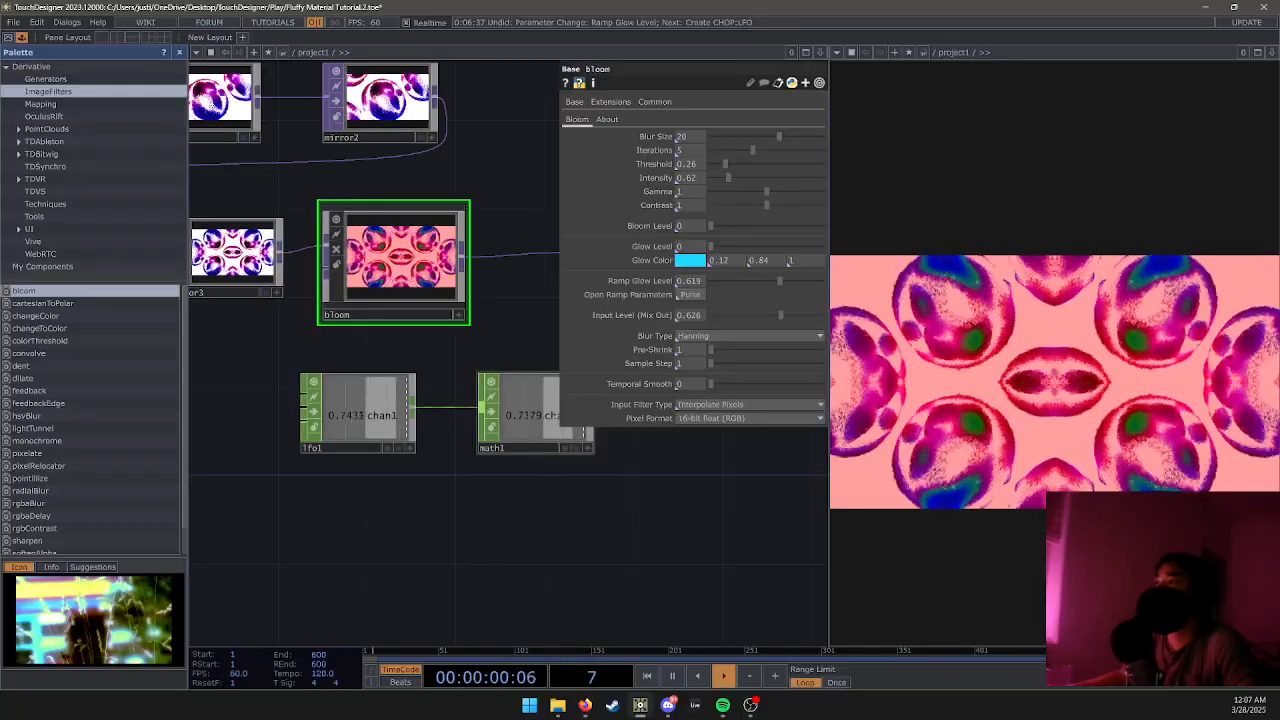
left_click_drag(687, 318, 693, 315)
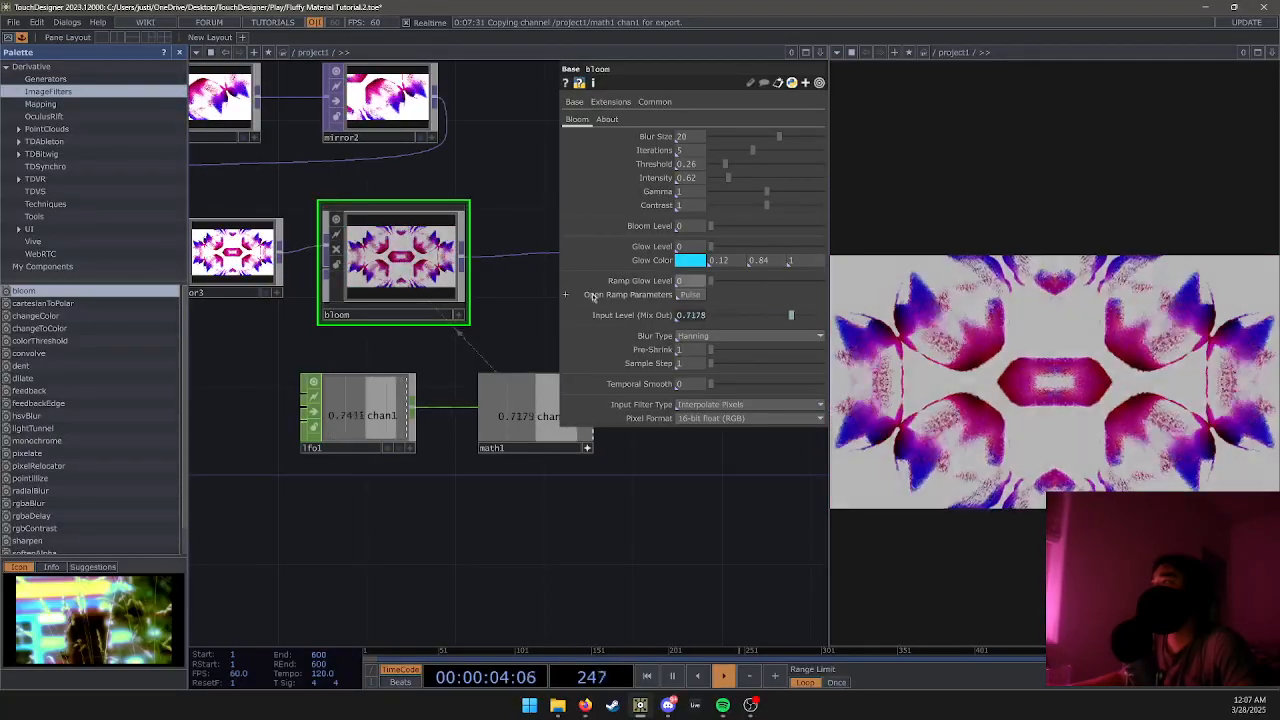
Add a second LFO CHOP directly below lfo1.
left_click_drag(317, 520, 406, 520)
key("Tab")
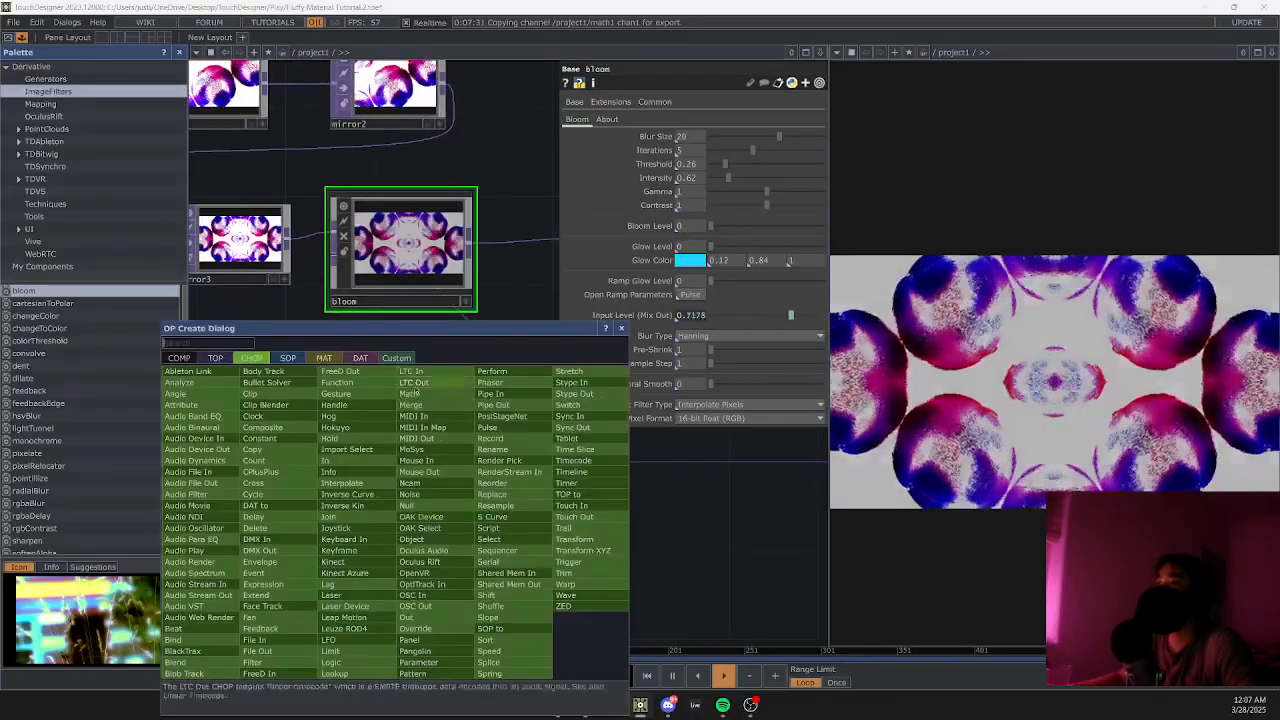
left_click(328, 639)
left_click(362, 522)
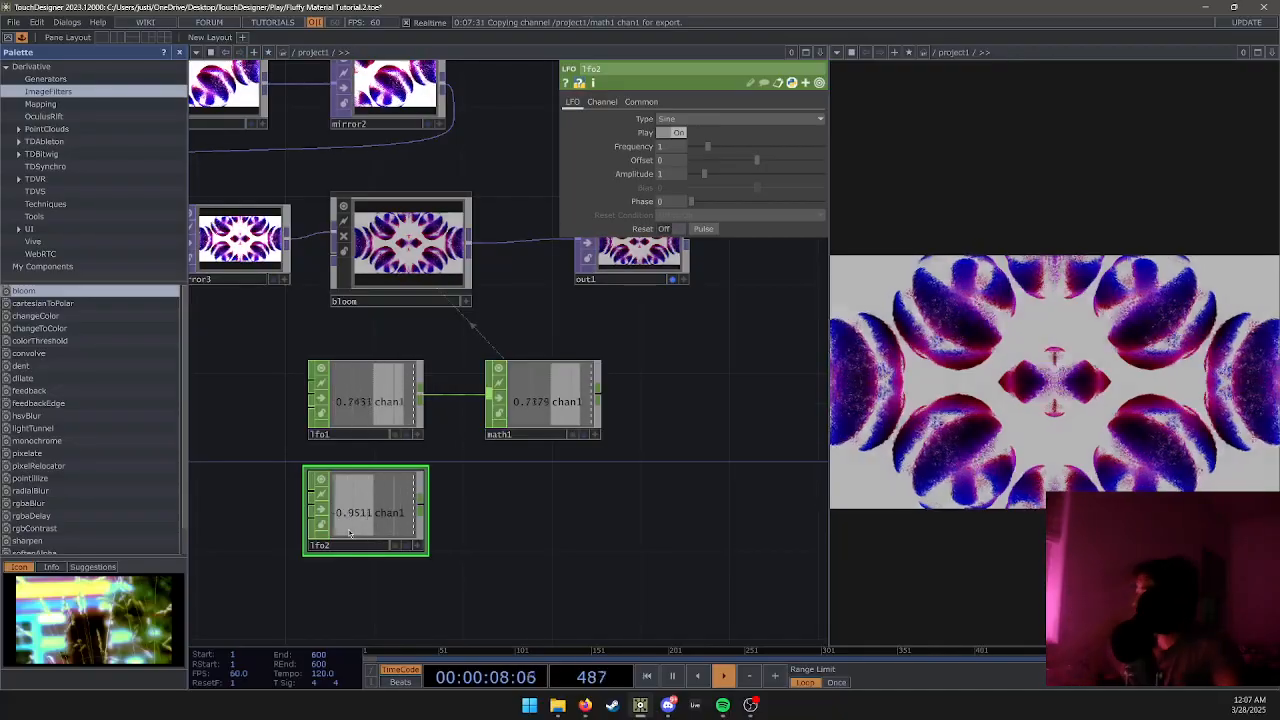
Chain a Math CHOP and a Null CHOP after lfo2.
left_click_drag(489, 531, 350, 500)
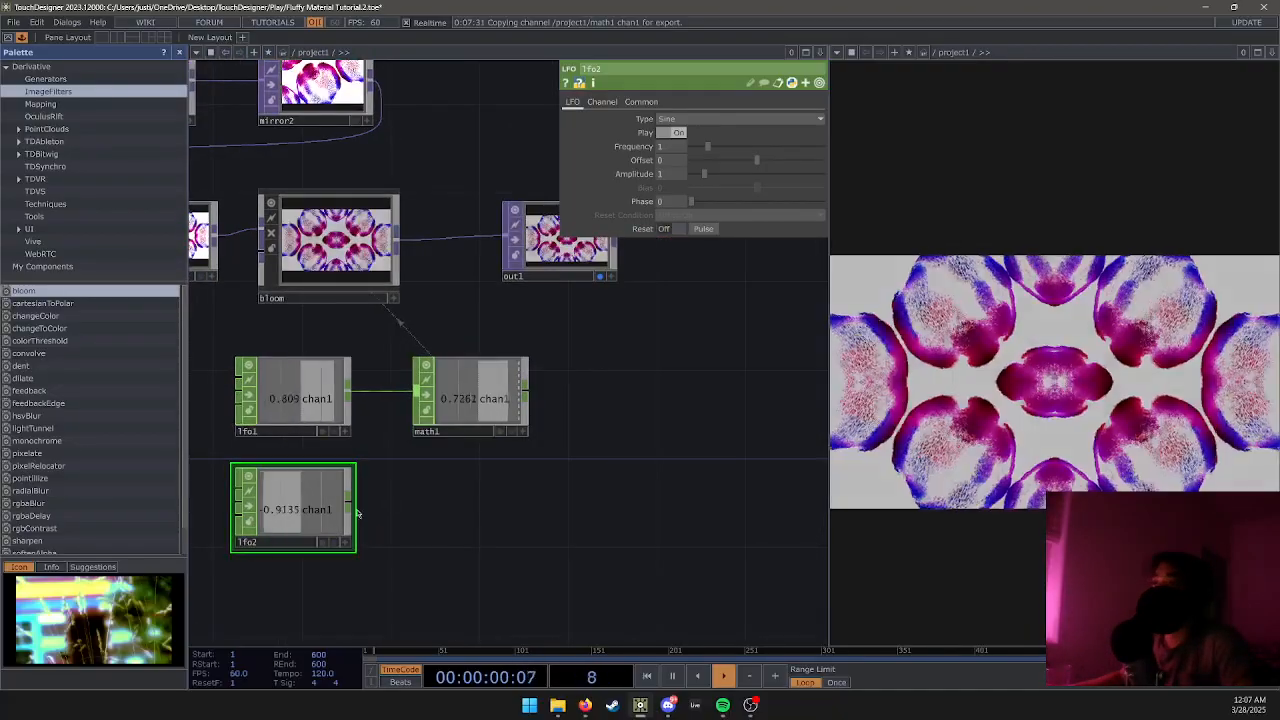
key("p")
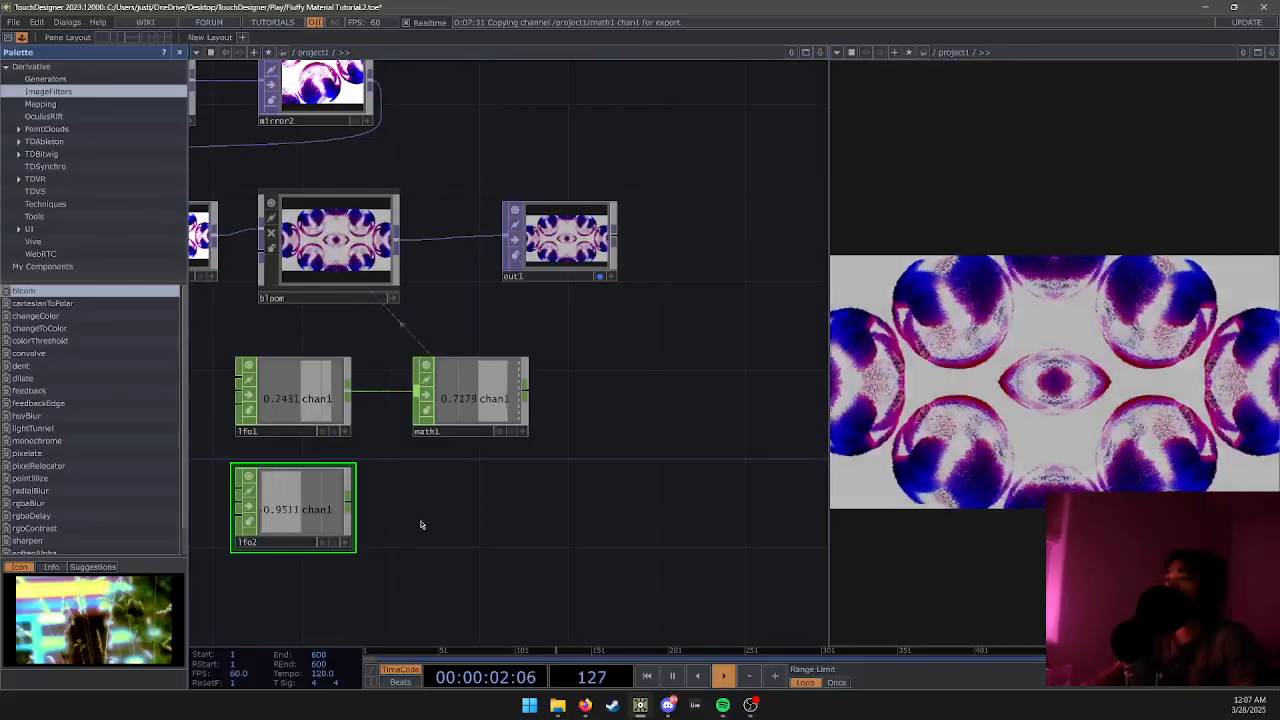
right_click(352, 512)
left_click(360, 380)
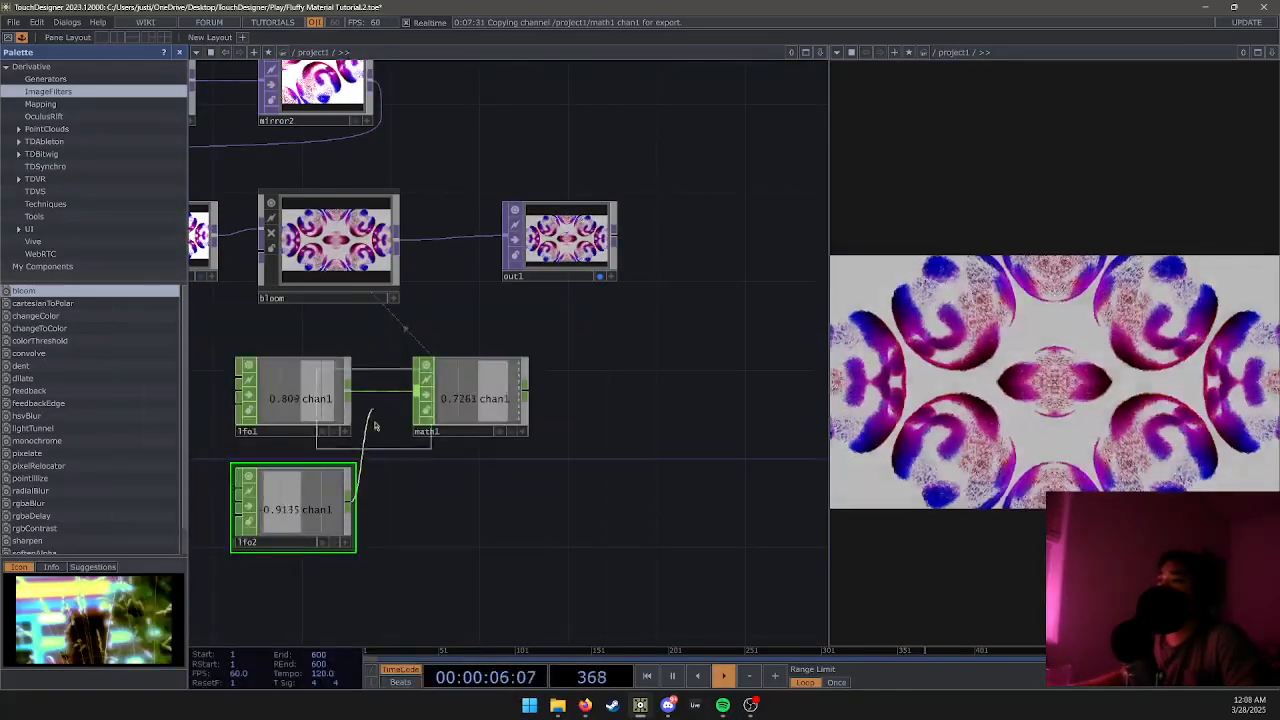
right_click(502, 504)
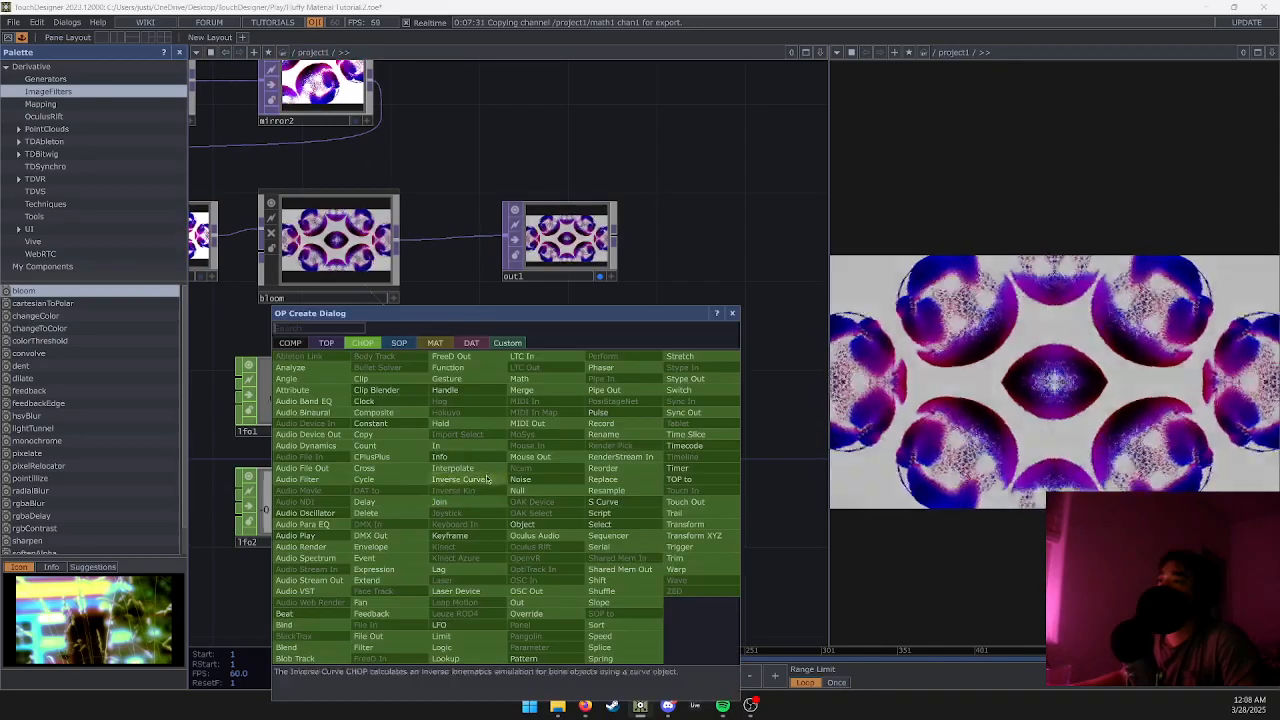
left_click(517, 490)
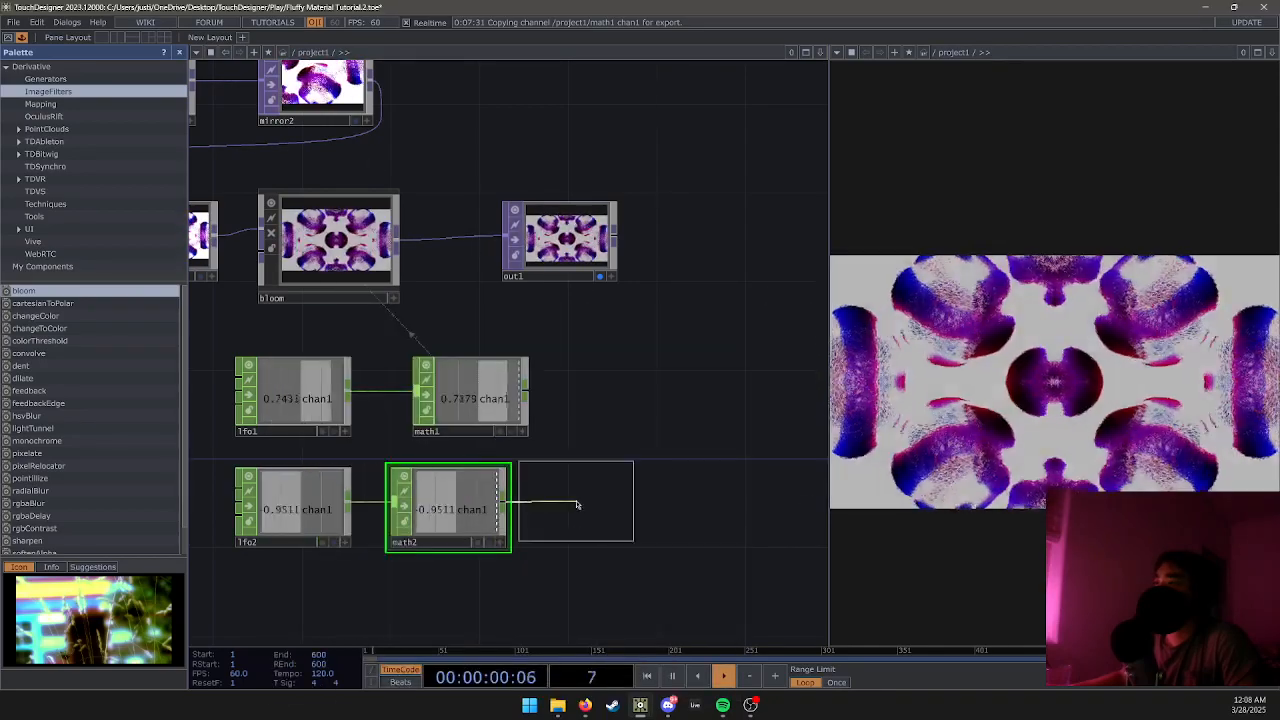
left_click(552, 505)
Set math2's From Range minimum to -1 and lfo2's Frequency to 0.34.
left_click(448, 500)
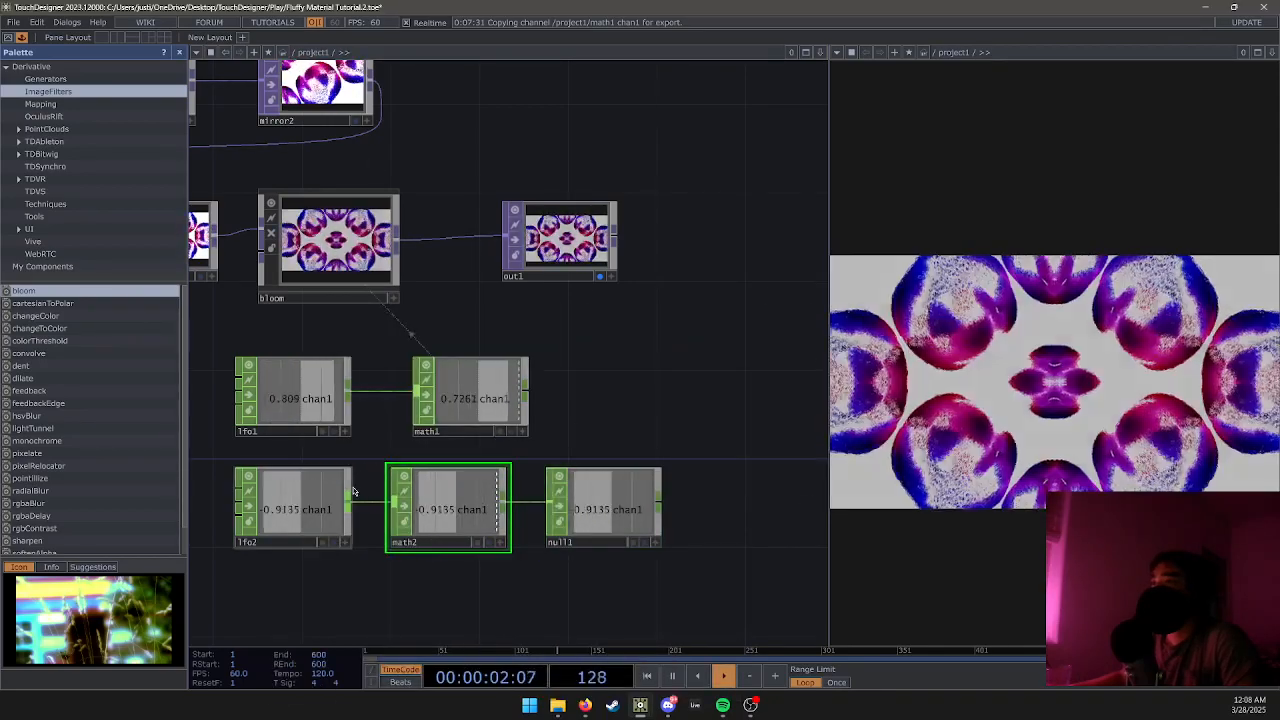
key("p")
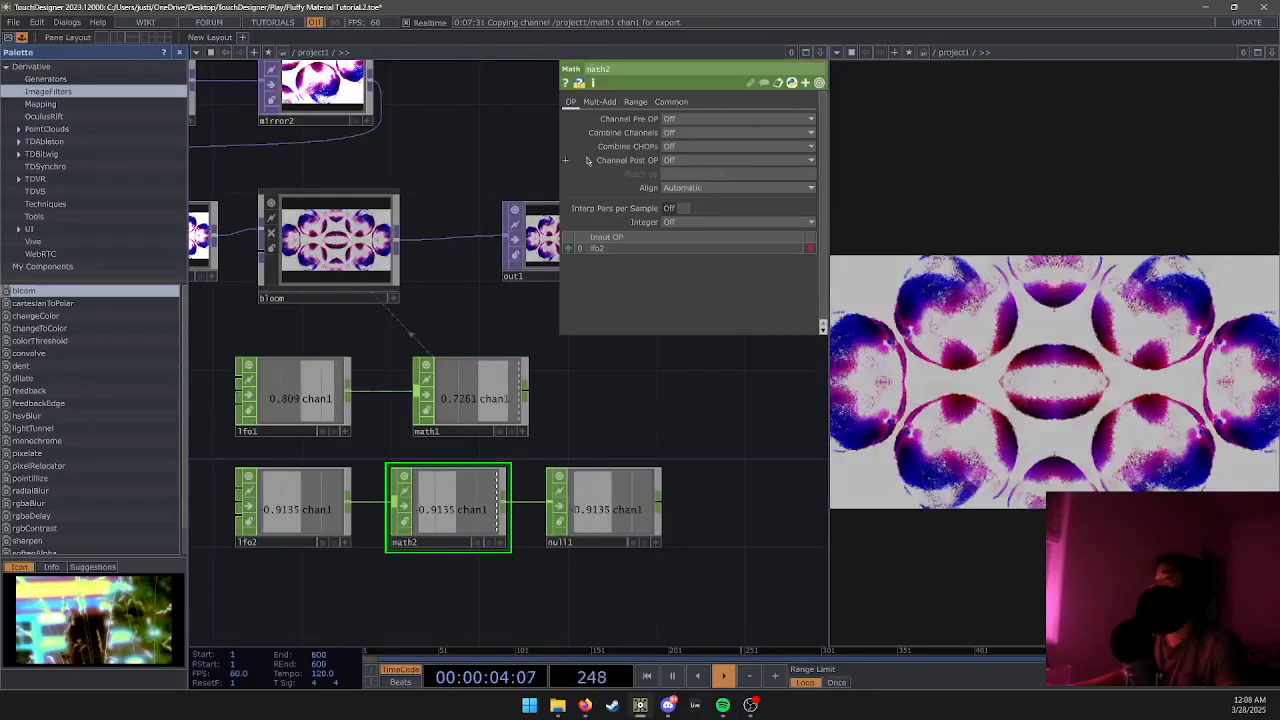
left_click(600, 102)
left_click(636, 102)
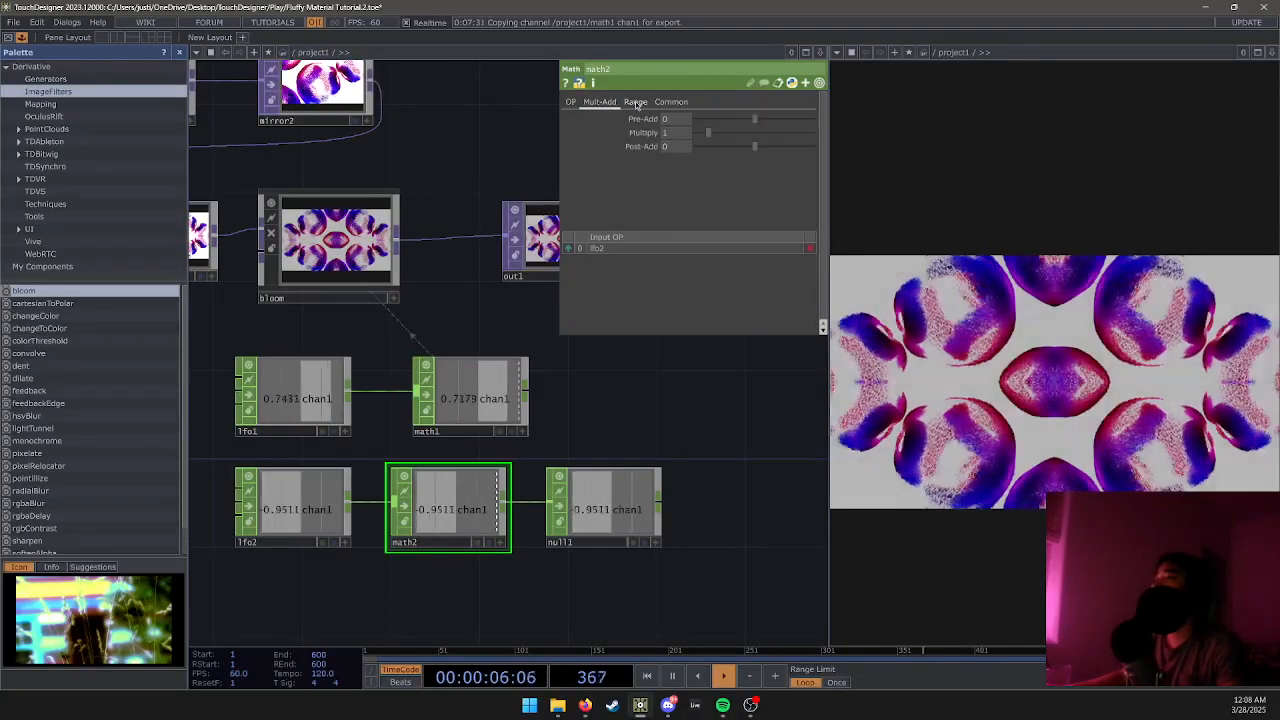
middle_click_drag(689, 124, 599, 168)
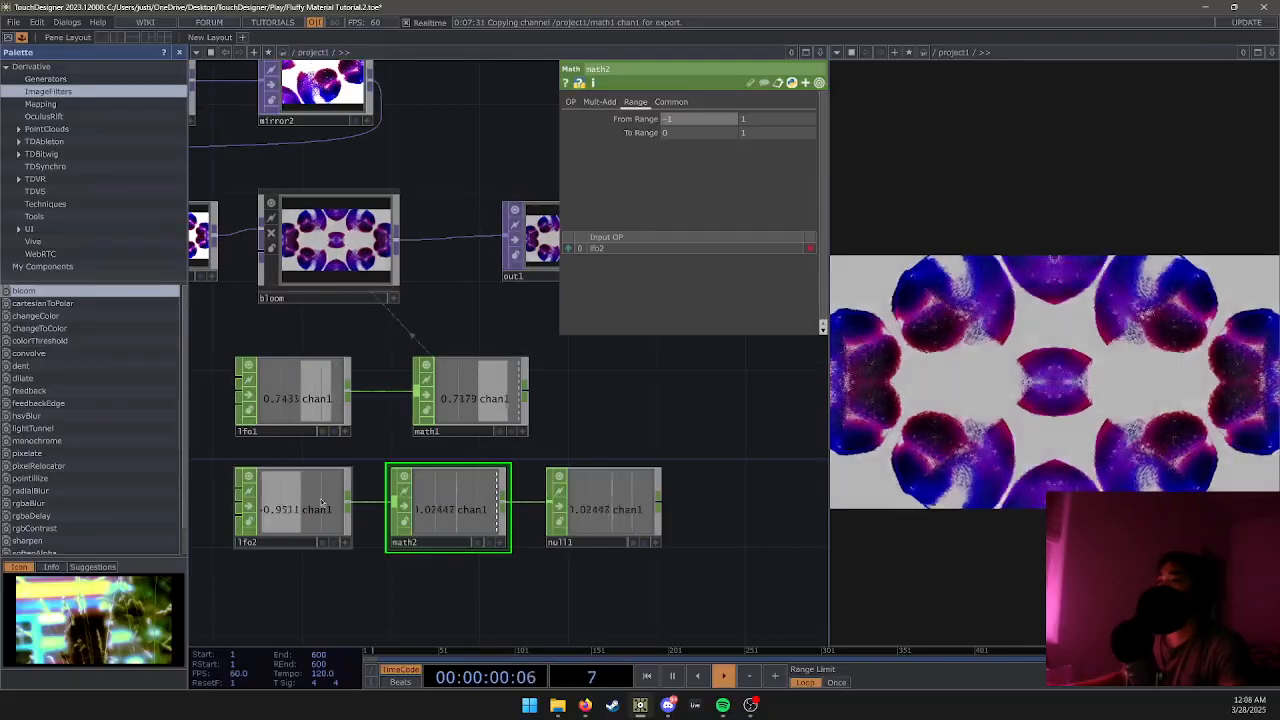
left_click(293, 505)
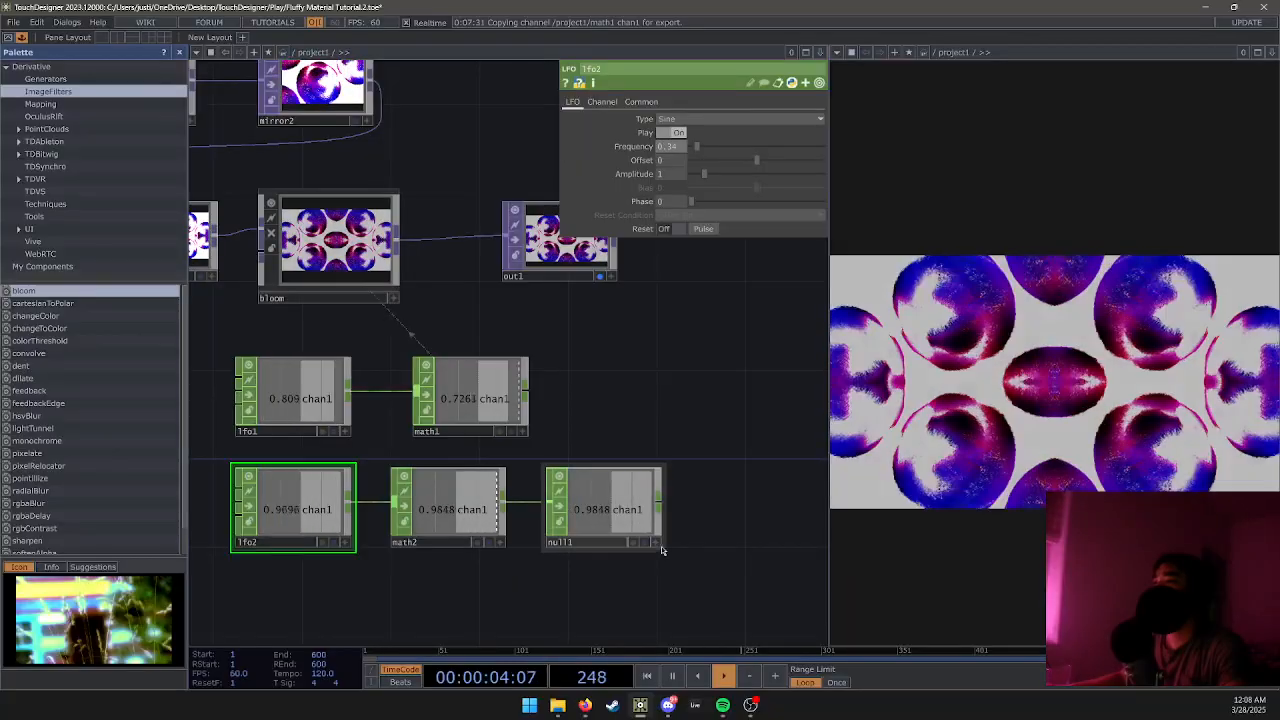
Drive bloom's Ramp Glow Level with null1's channel through a CHOP reference.
left_click(656, 542)
left_click(549, 270)
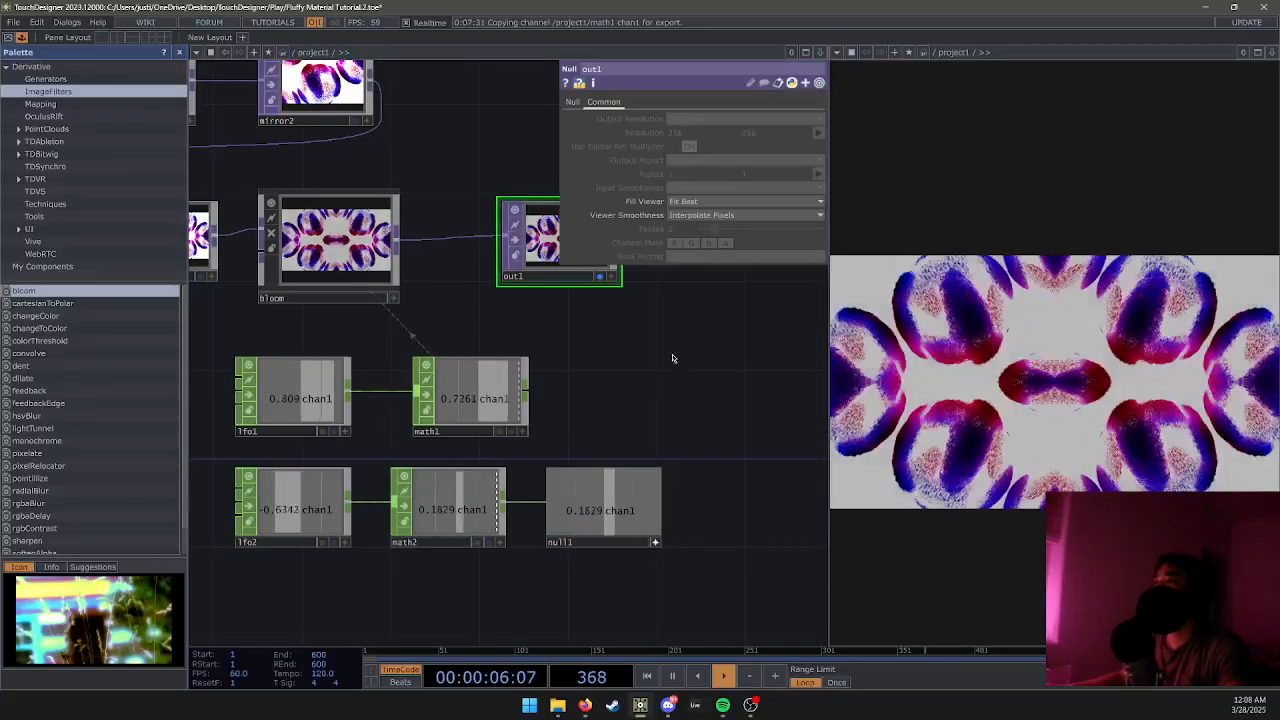
left_click(370, 242)
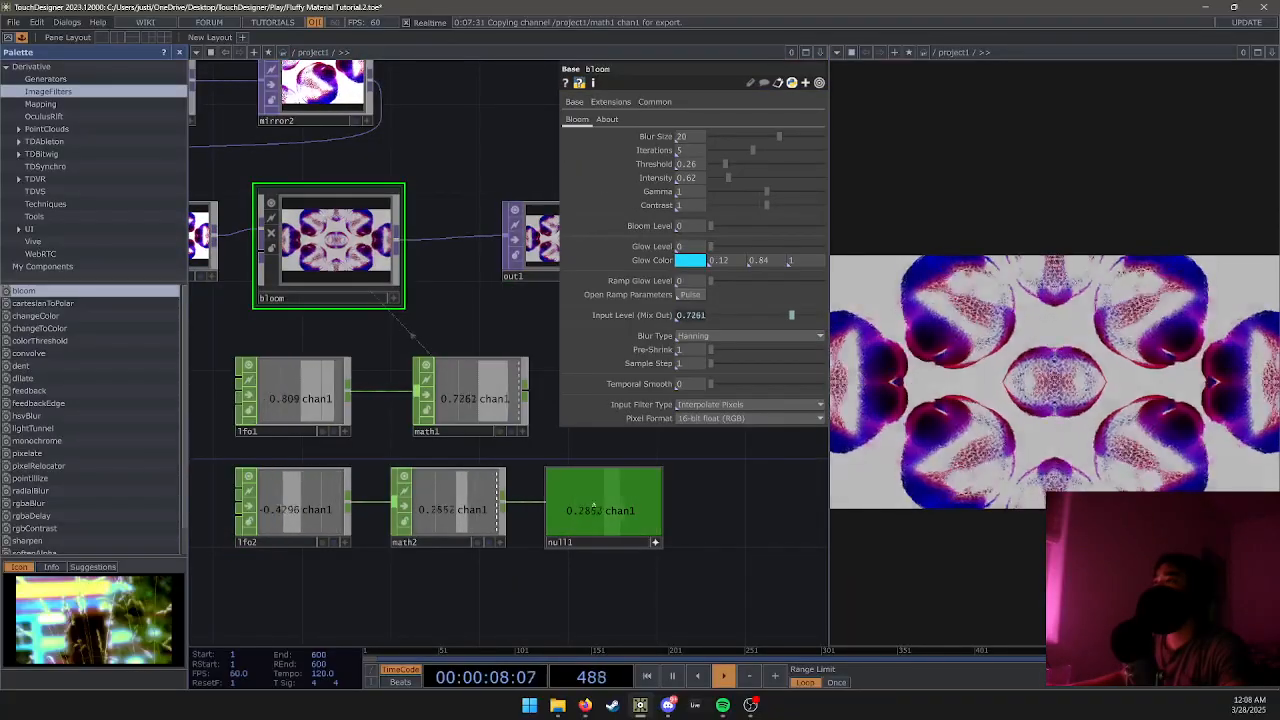
left_click_drag(686, 285, 690, 283)
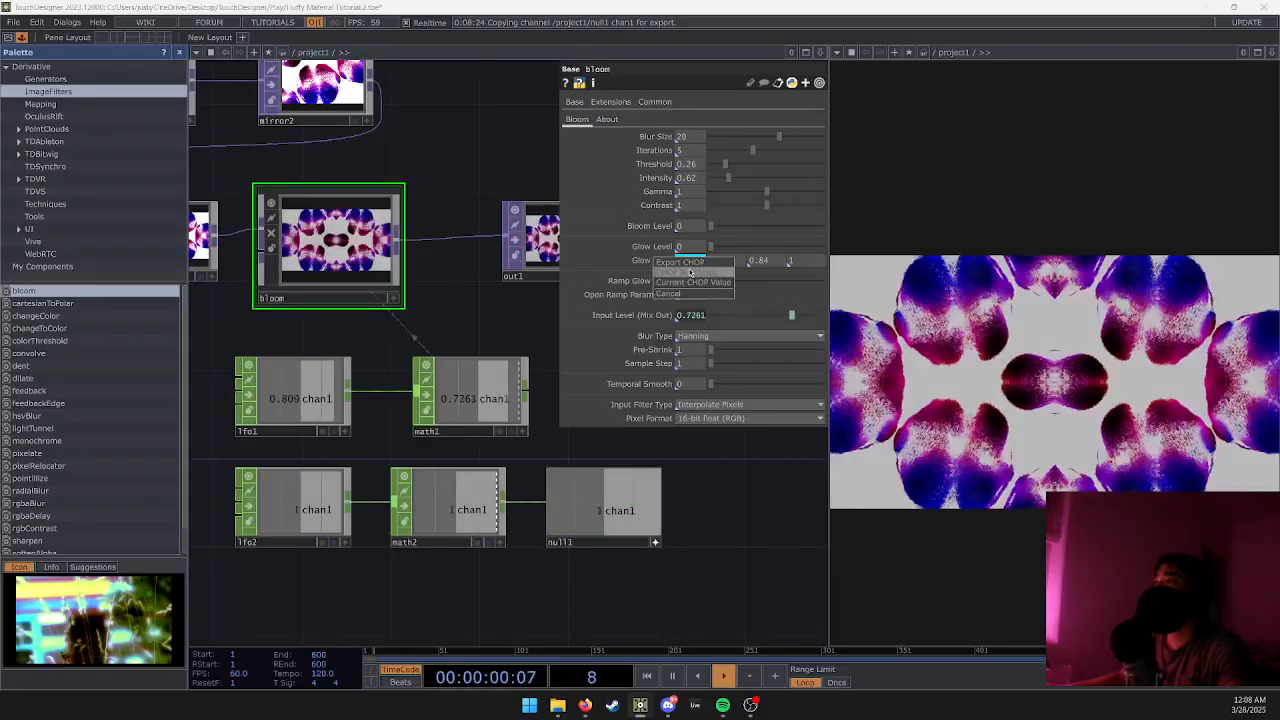
left_click(690, 272)
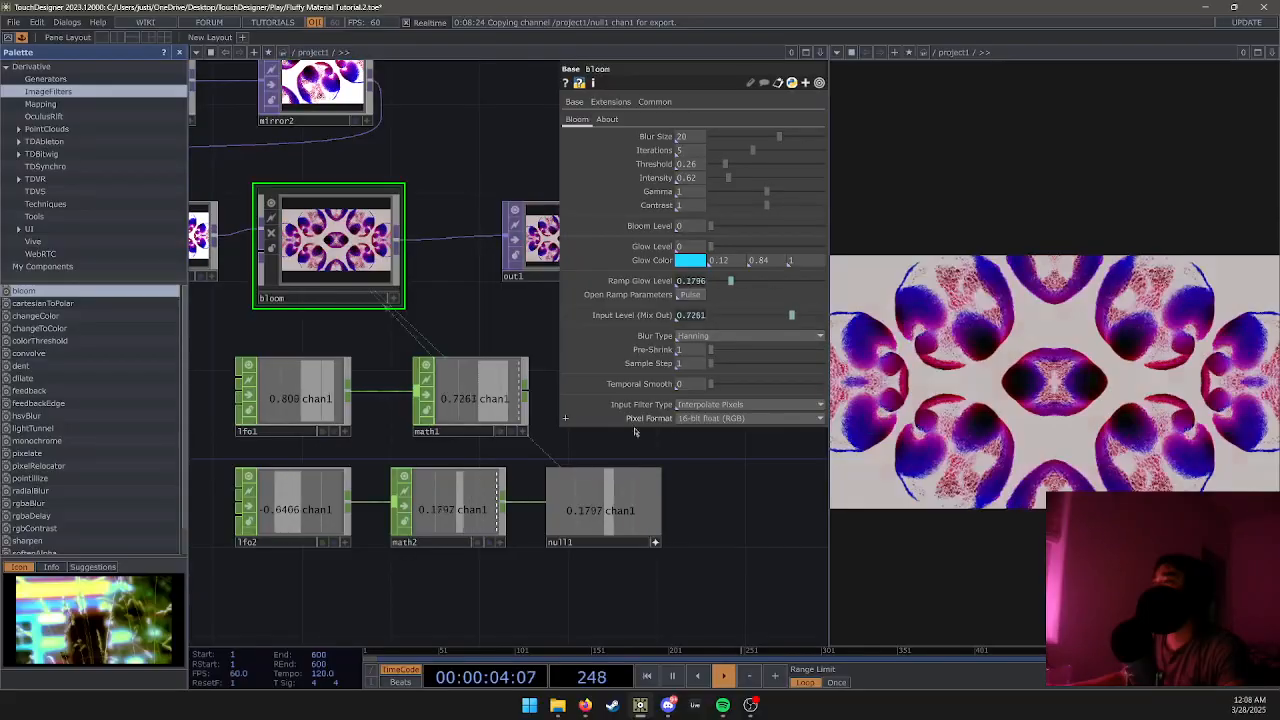
Lower lfo2's Frequency to about 0.1.
left_click(277, 525)
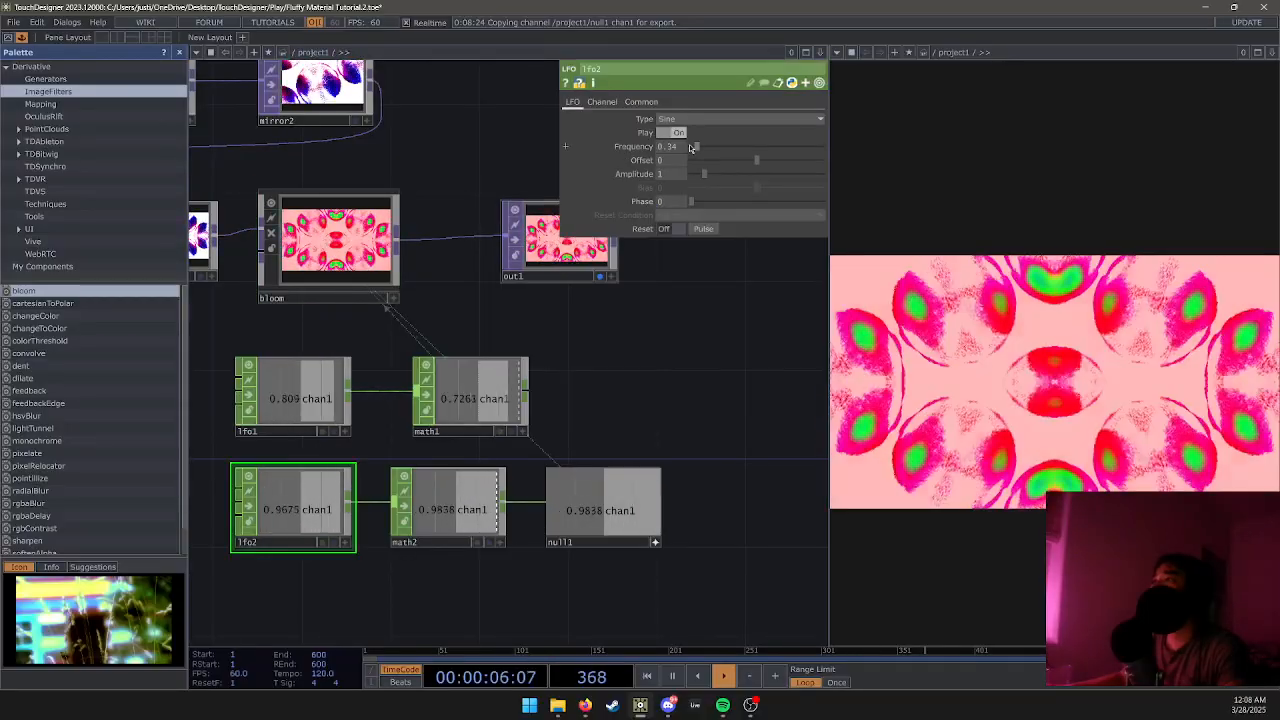
left_click_drag(690, 147, 644, 148)
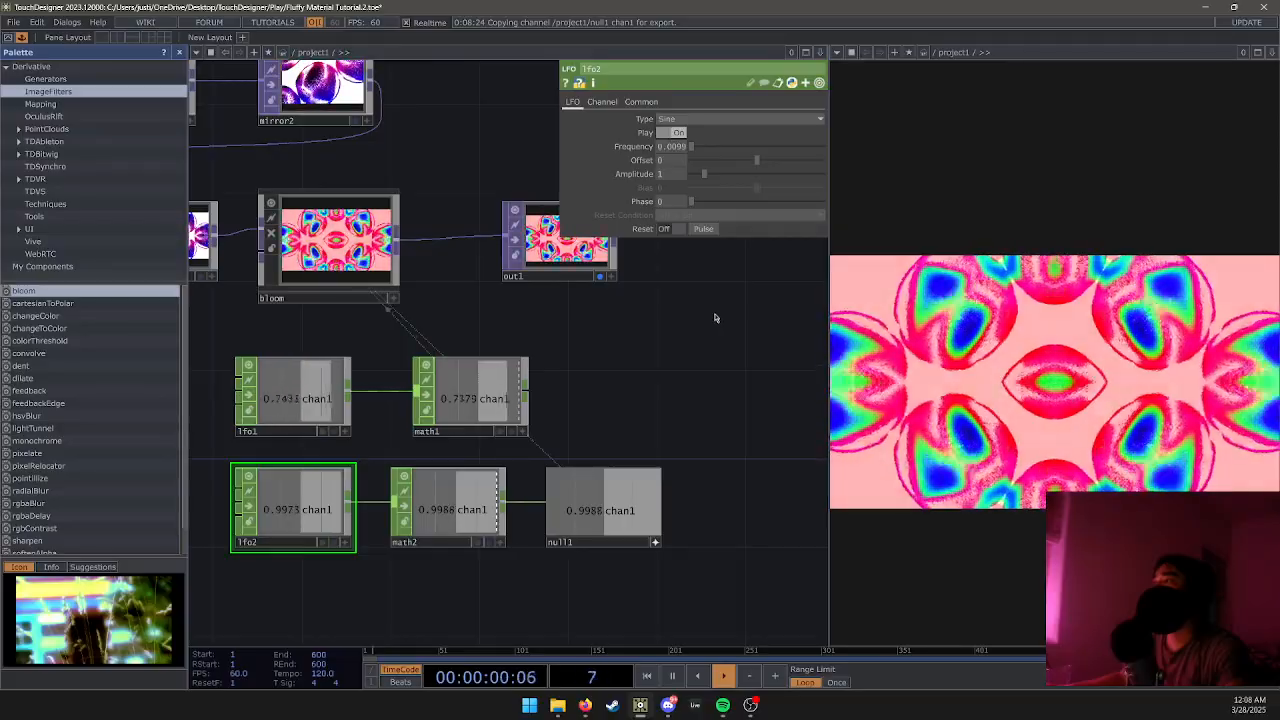
key("p")
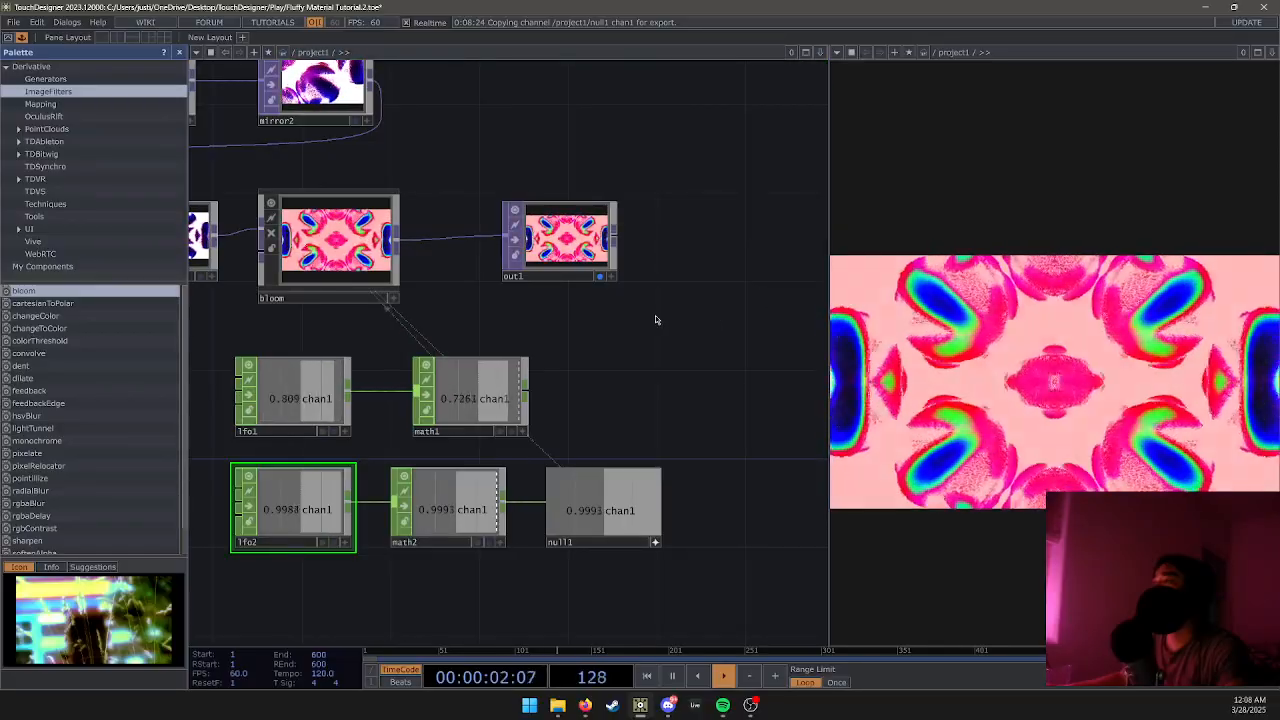
middle_click_drag(595, 316, 566, 346)
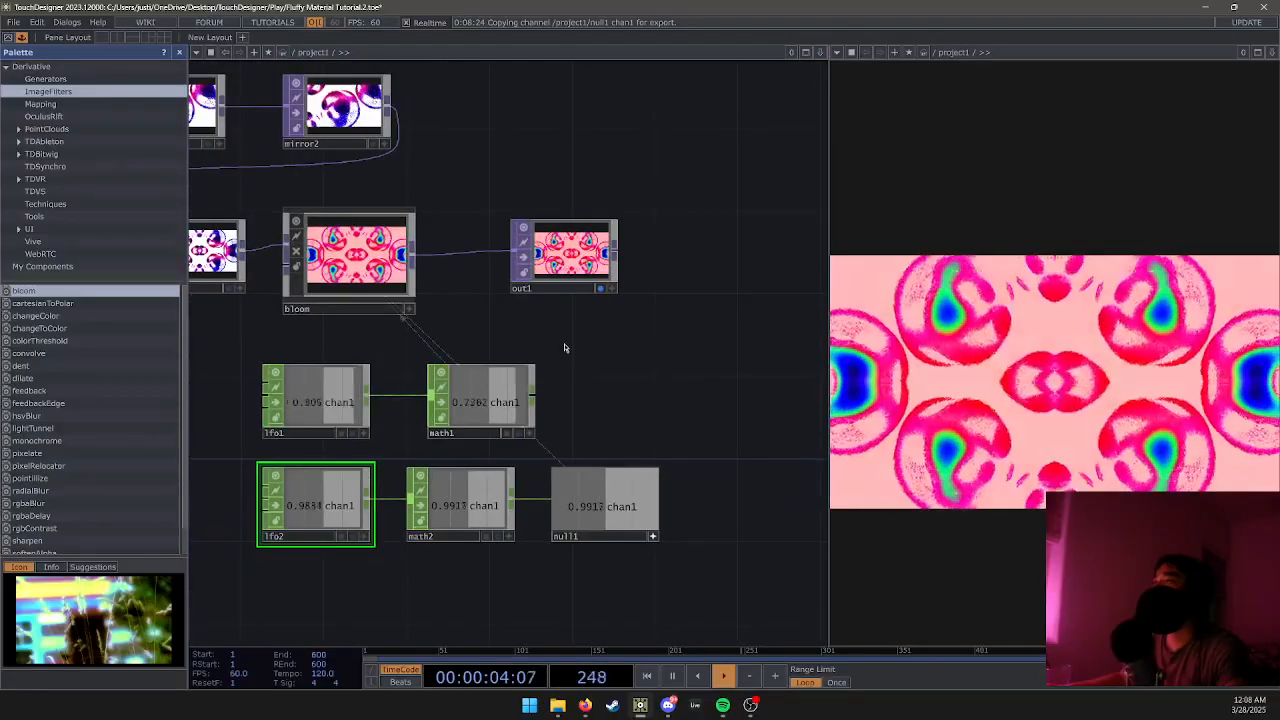
key("p")
key("p")
left_click_drag(420, 330, 623, 340)
left_click_drag(532, 357, 626, 351)
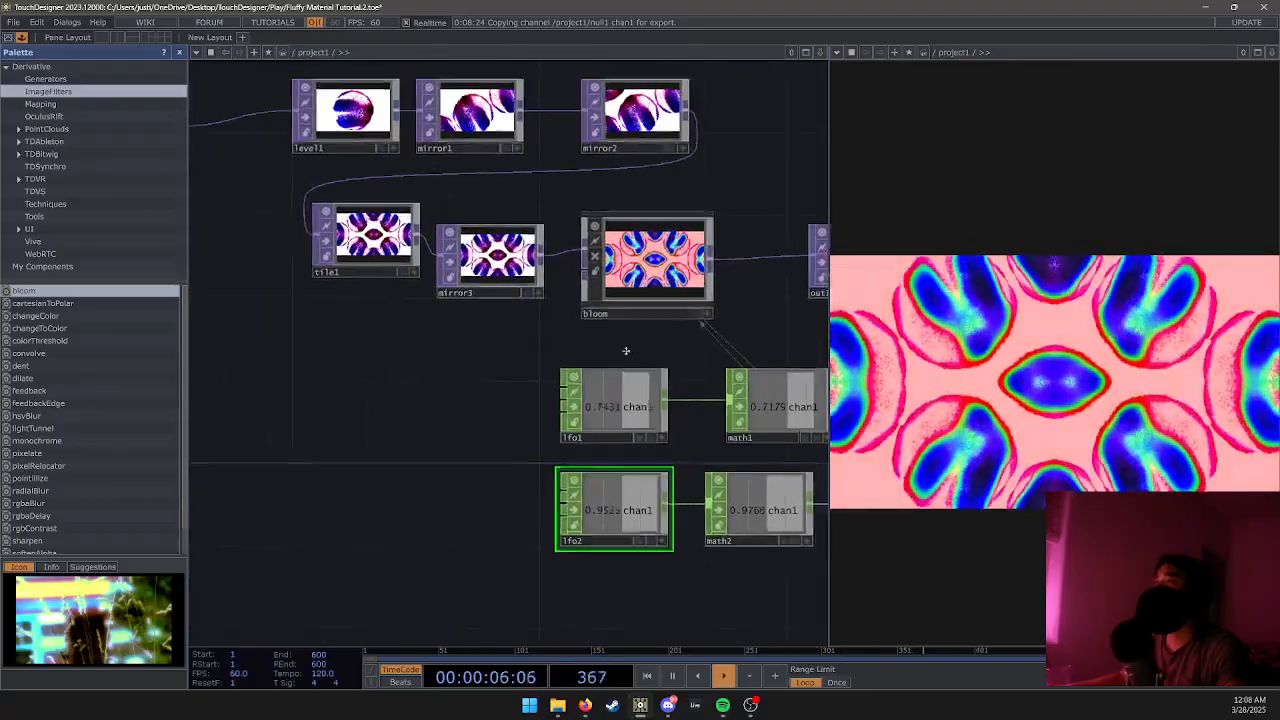
Try to change the camera angle by orbiting the active cam1 viewport, and undo the camera change.
left_click_drag(405, 379, 593, 402)
left_click_drag(406, 301, 571, 369)
left_click_drag(404, 349, 537, 459)
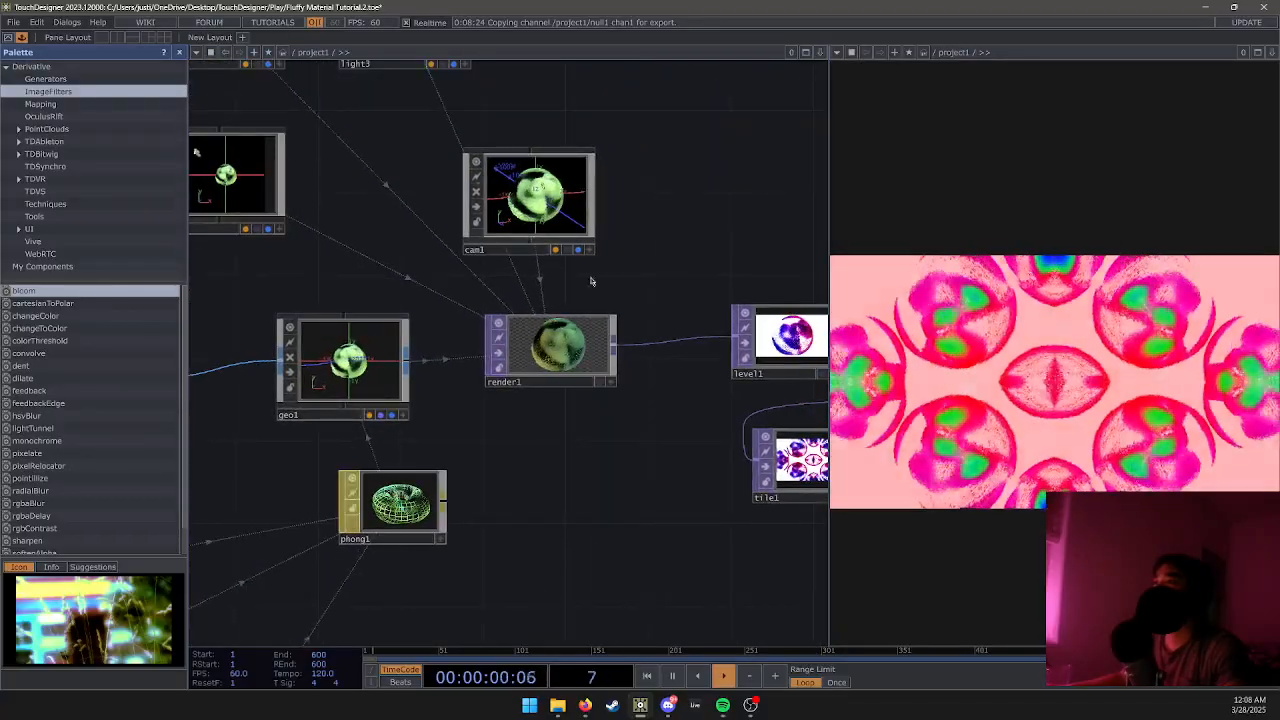
left_click(590, 251)
mouse_move(551, 224)
left_mouse_down()
mouse_move(564, 208)
mouse_move(548, 204)
left_mouse_up()
key("ctrl+z")
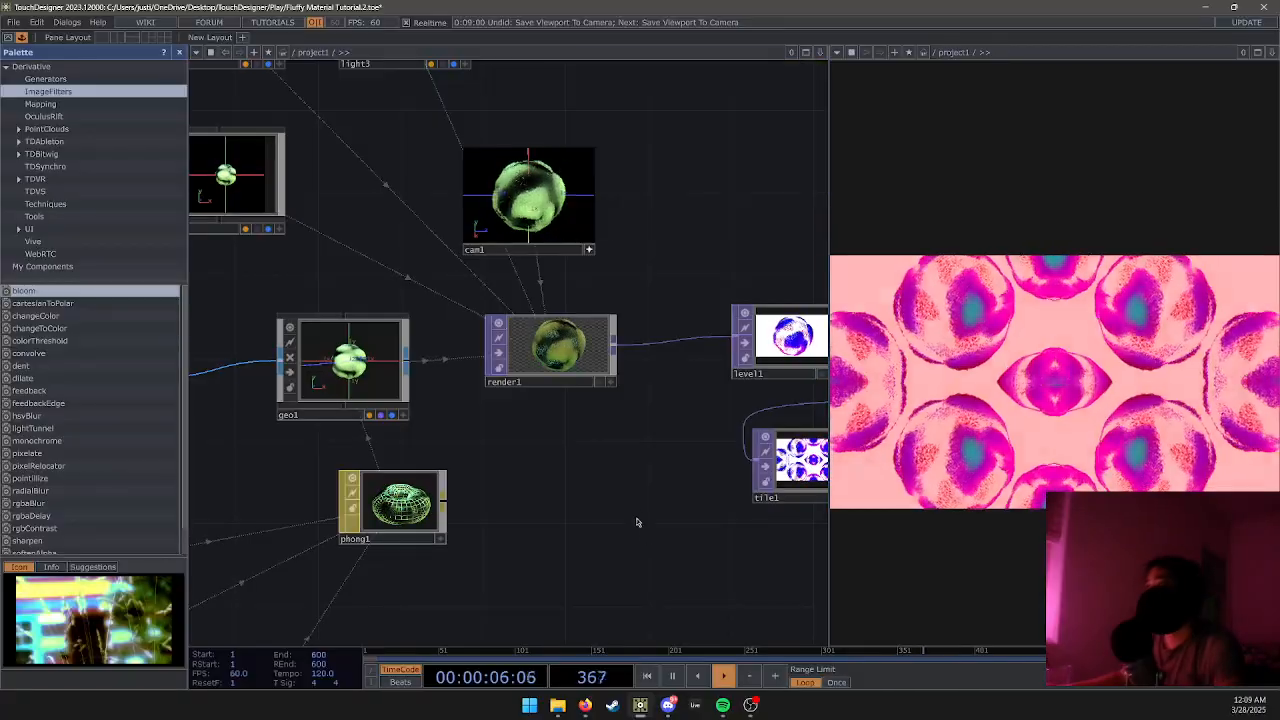
scroll(625, 520, "down", 6)
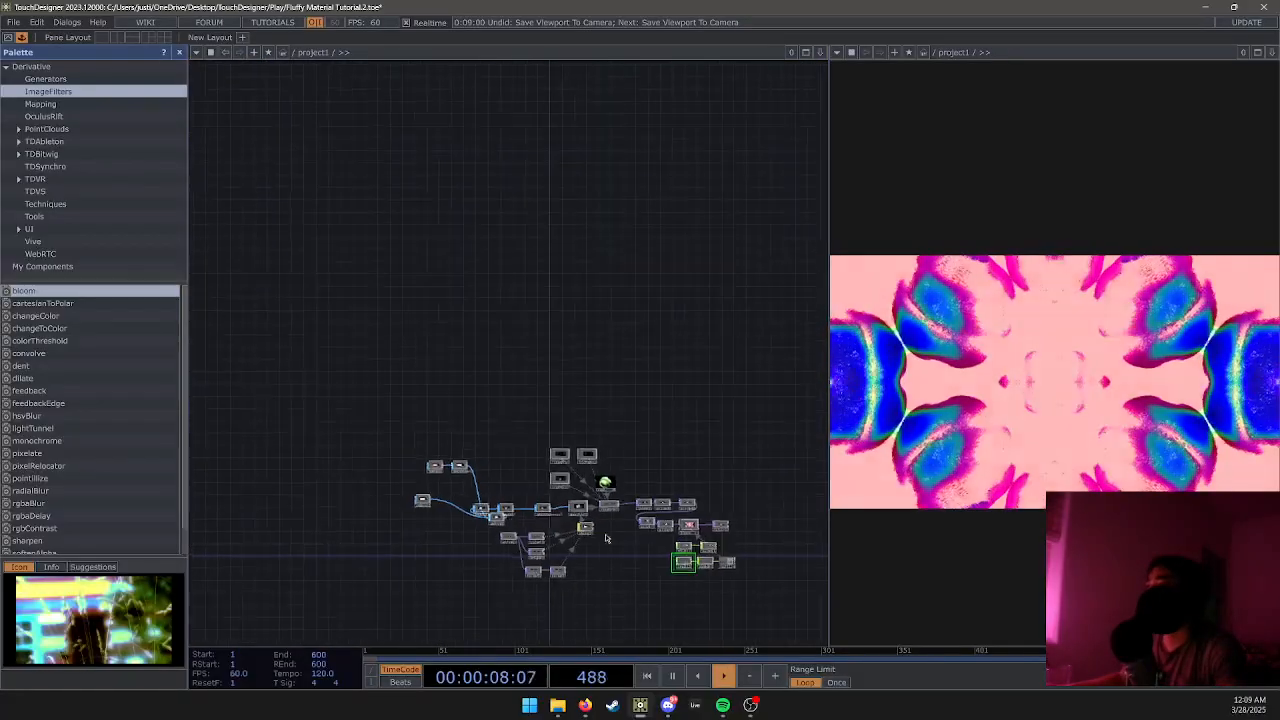
scroll(740, 520, "up", 6)
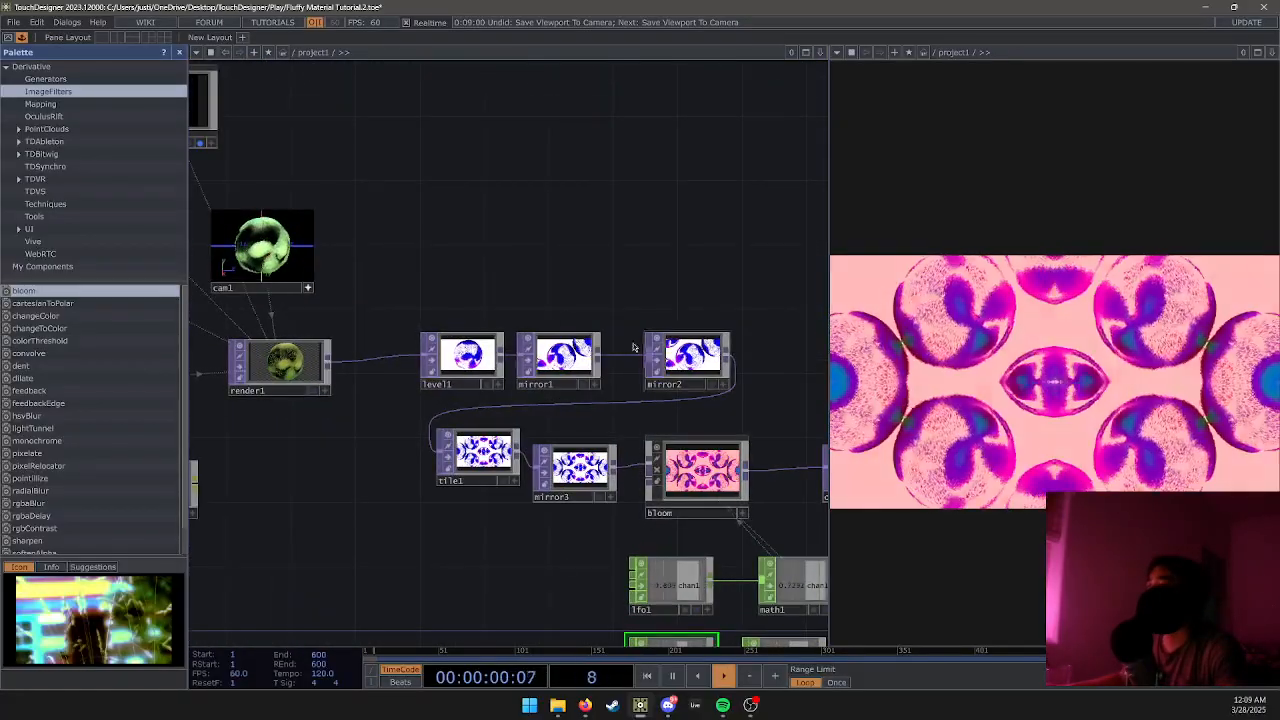
key("Tab")
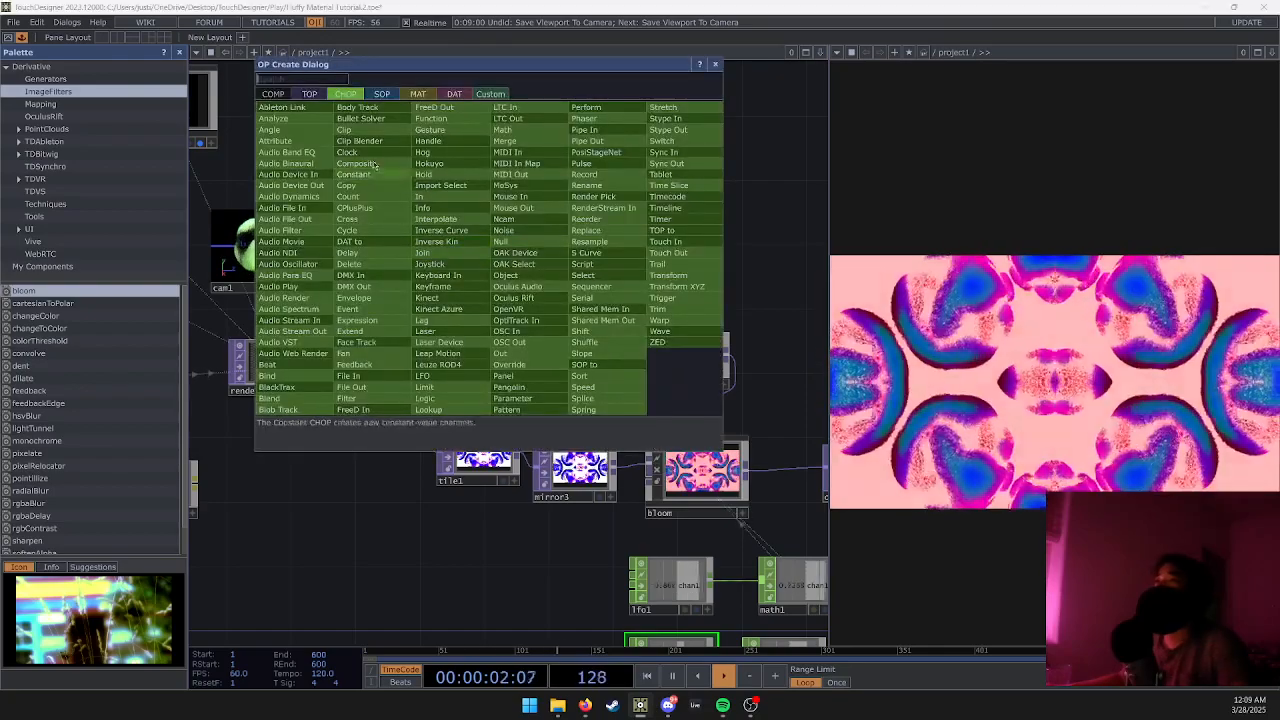
left_click(382, 93)
left_click(356, 459)
Move the switch1 node out from under fractal1 so it sits between the sphere and fractal1 in the network.
scroll(355, 459, "down", 5)
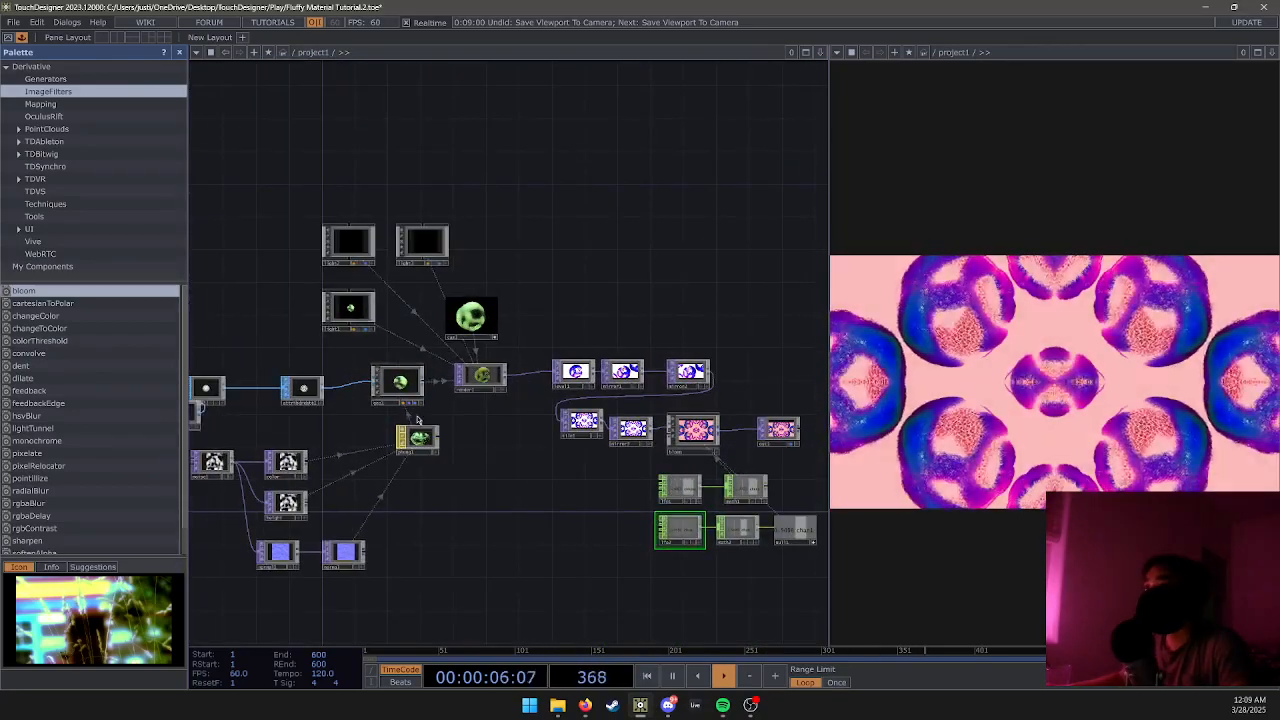
left_click_drag(362, 411, 448, 414)
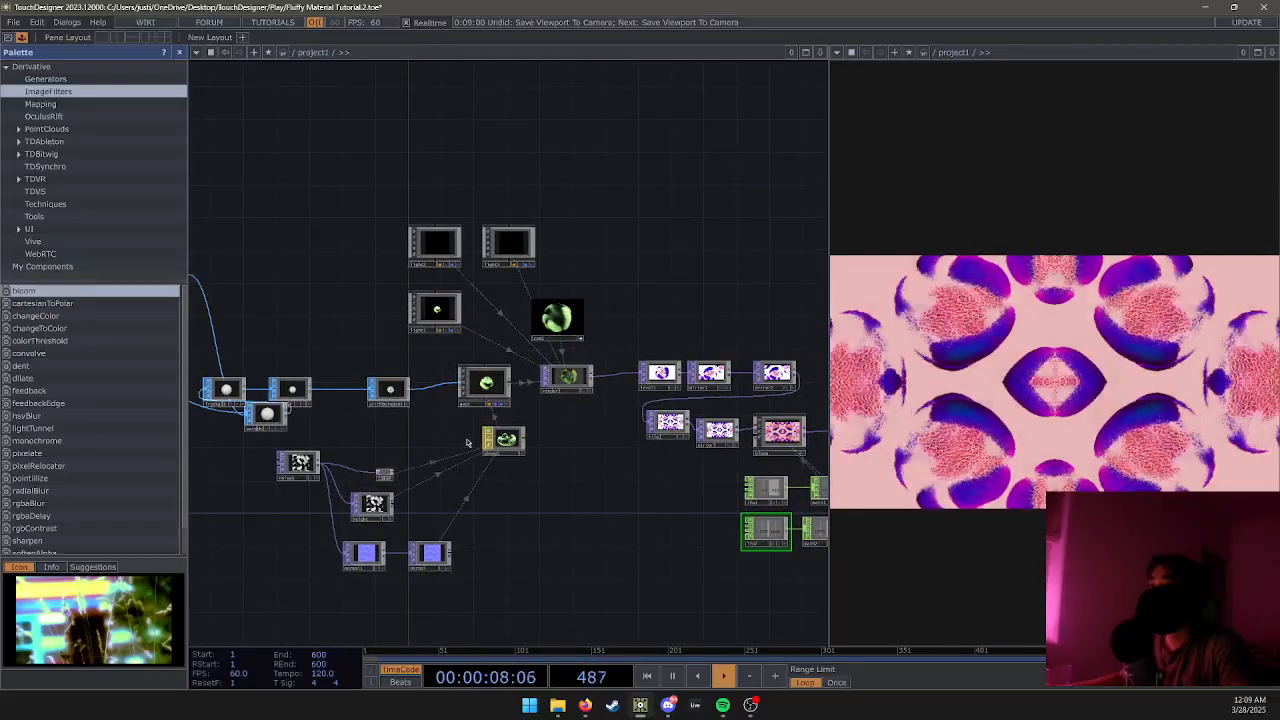
left_click_drag(315, 332, 510, 389)
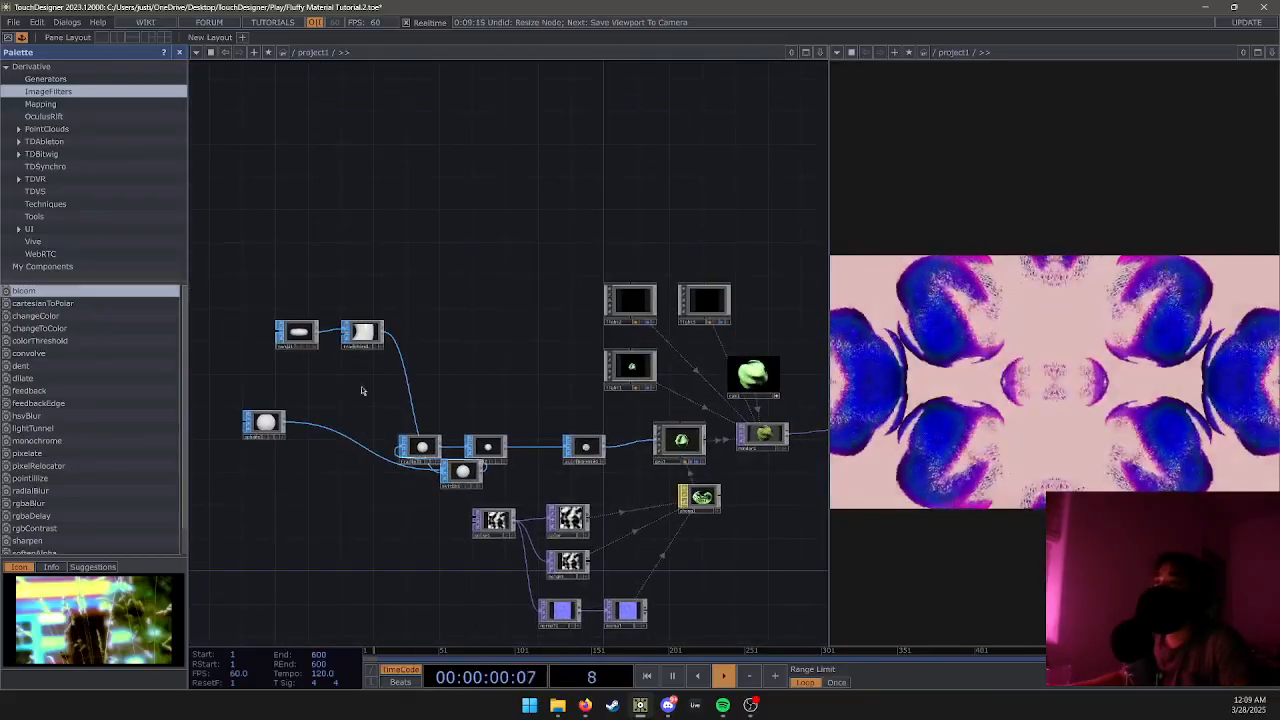
left_click_drag(349, 424, 358, 448)
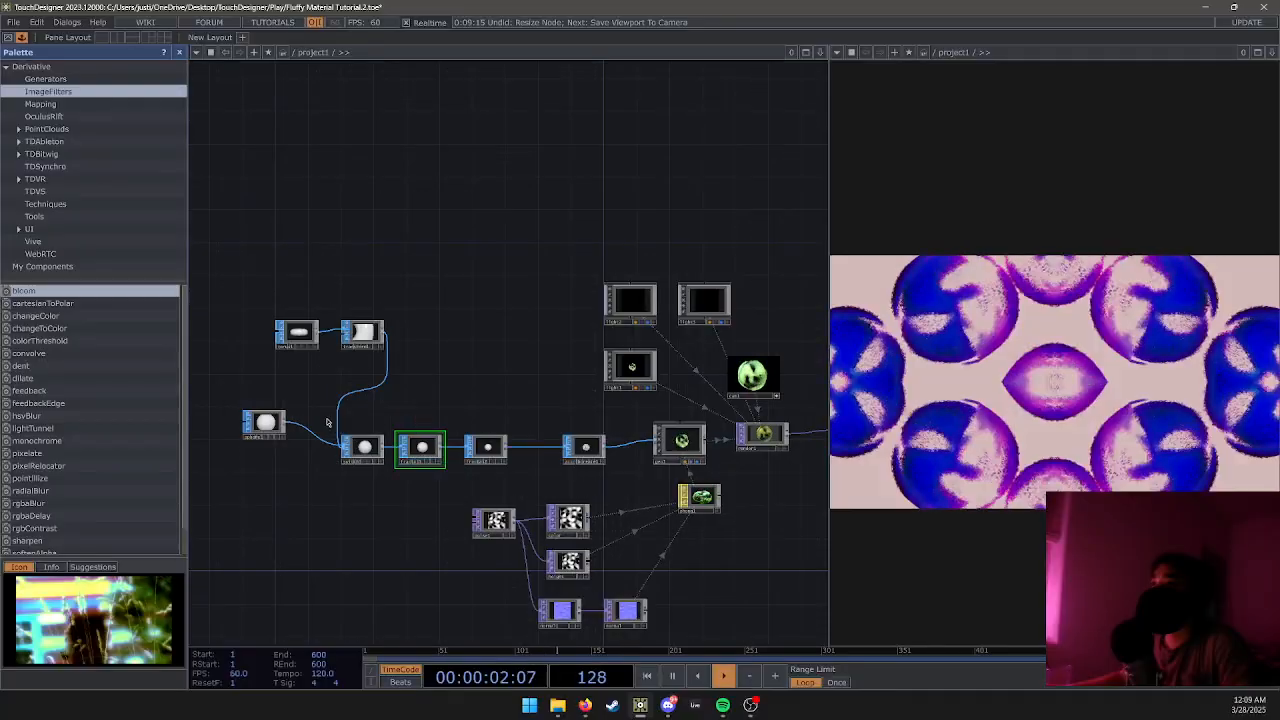
Reorder the inputs of switch1 so transform1 comes first and sphere1 second, and widen the output preview pane.
left_click(360, 446)
key("p")
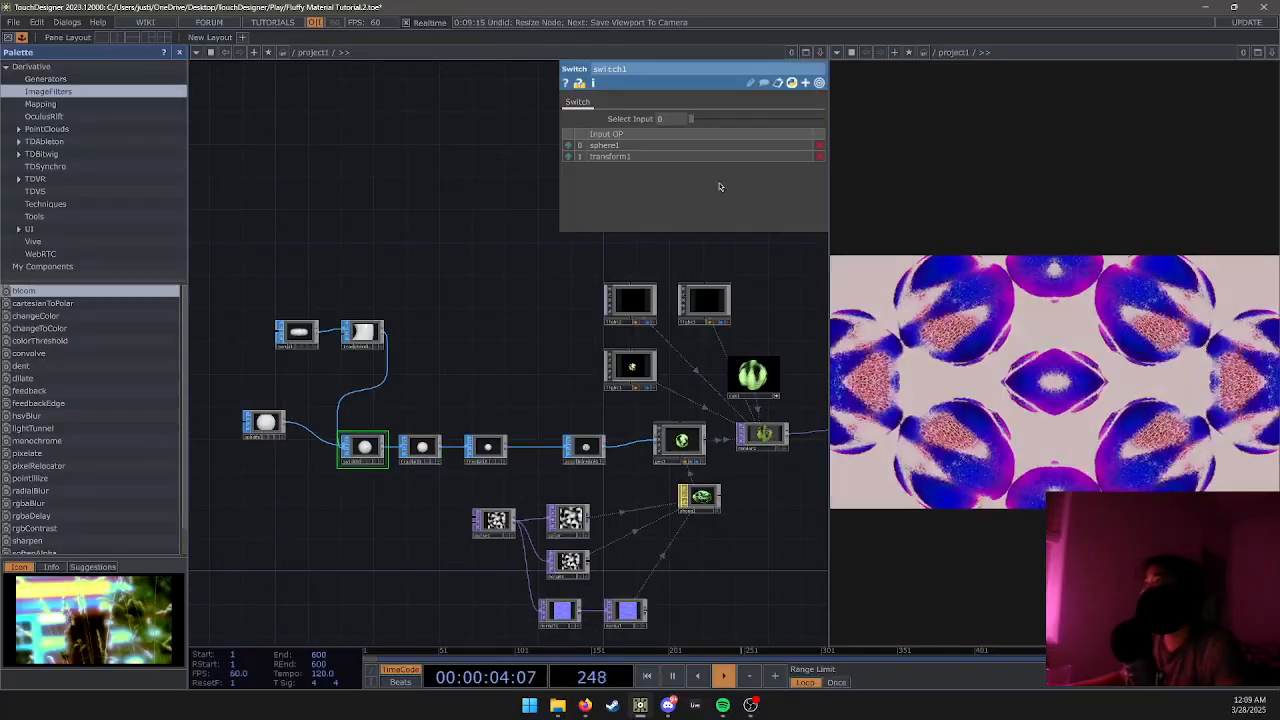
left_click(566, 157)
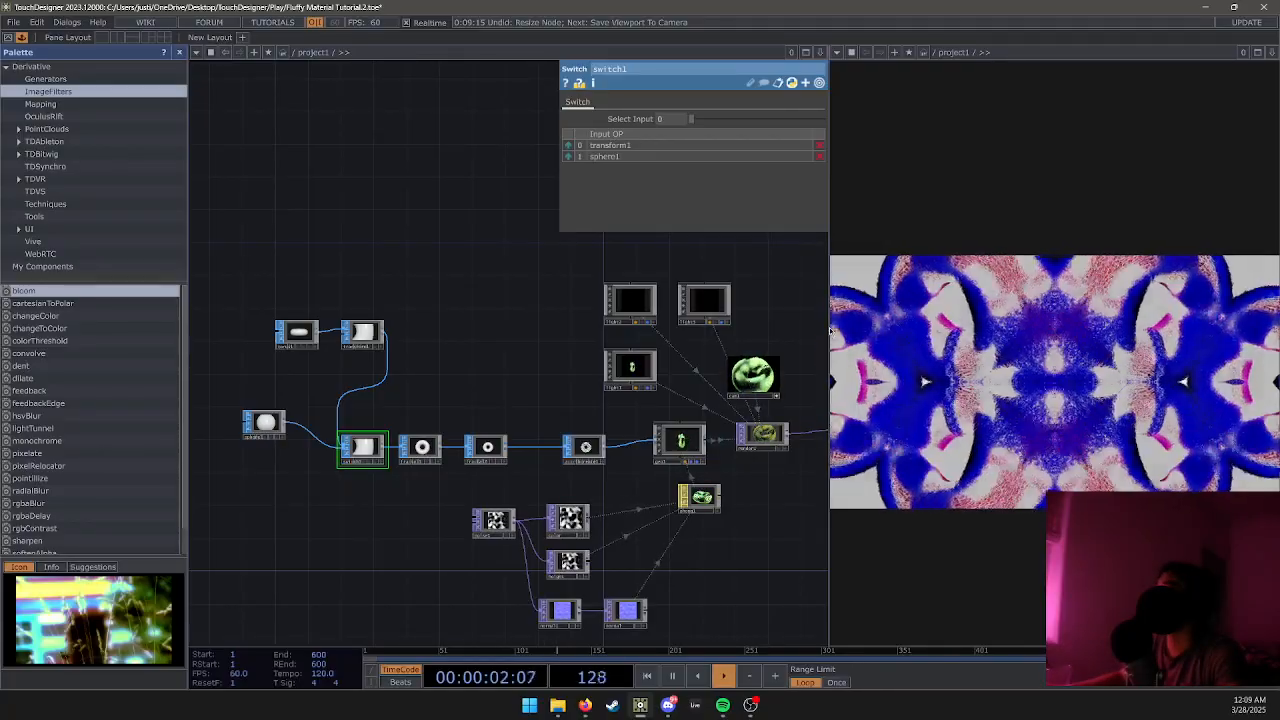
left_click_drag(830, 337, 748, 330)
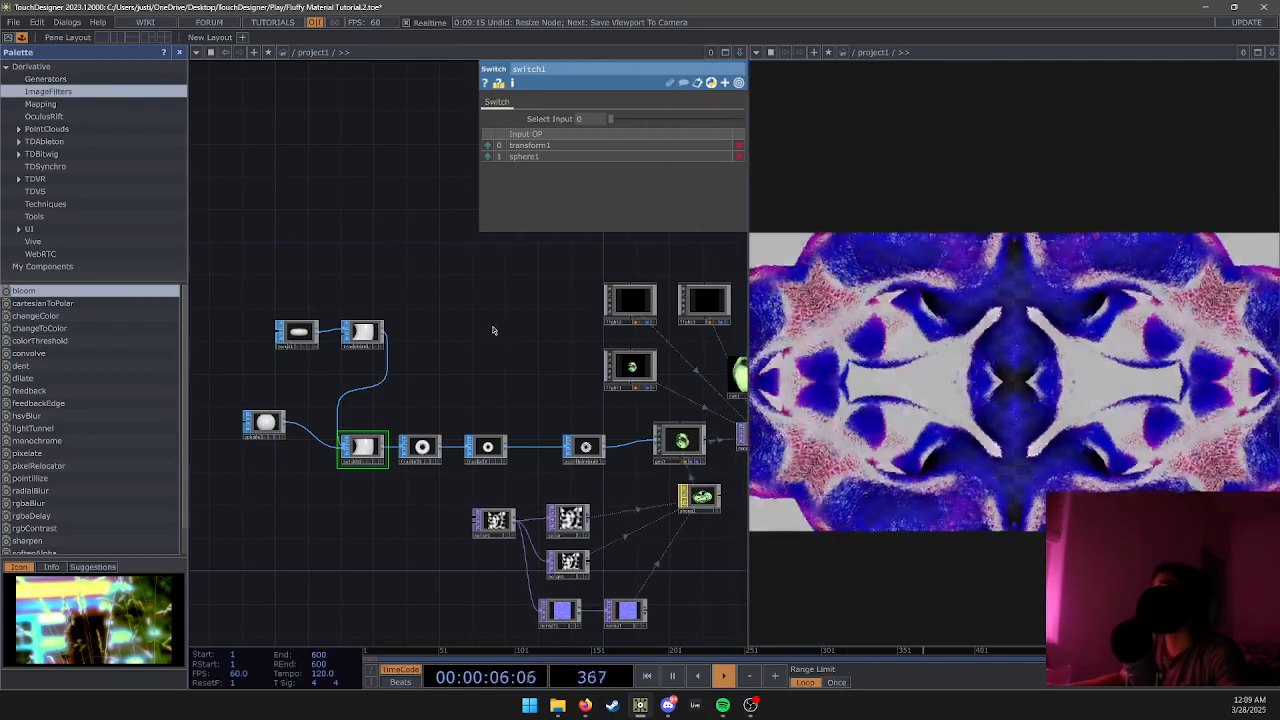
Examine the parameters of transform1 and of the cam1 camera.
left_click(364, 336)
left_click_drag(494, 375, 353, 340)
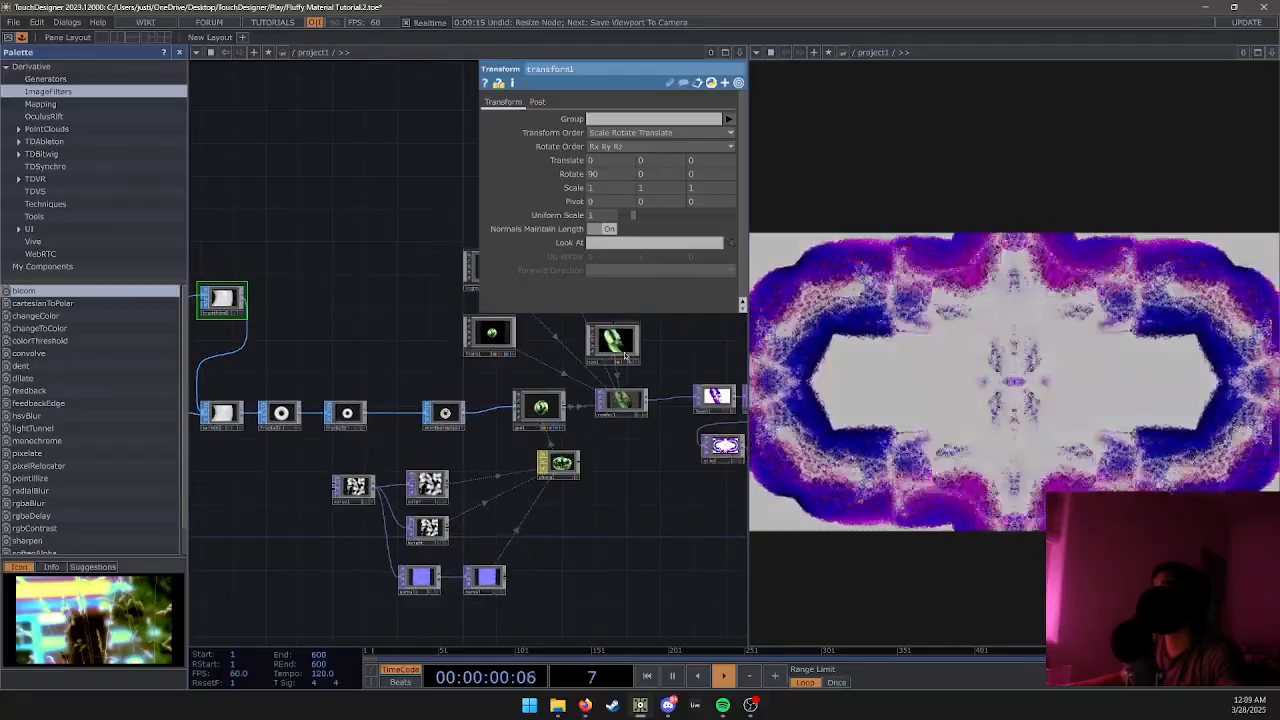
left_click(625, 350)
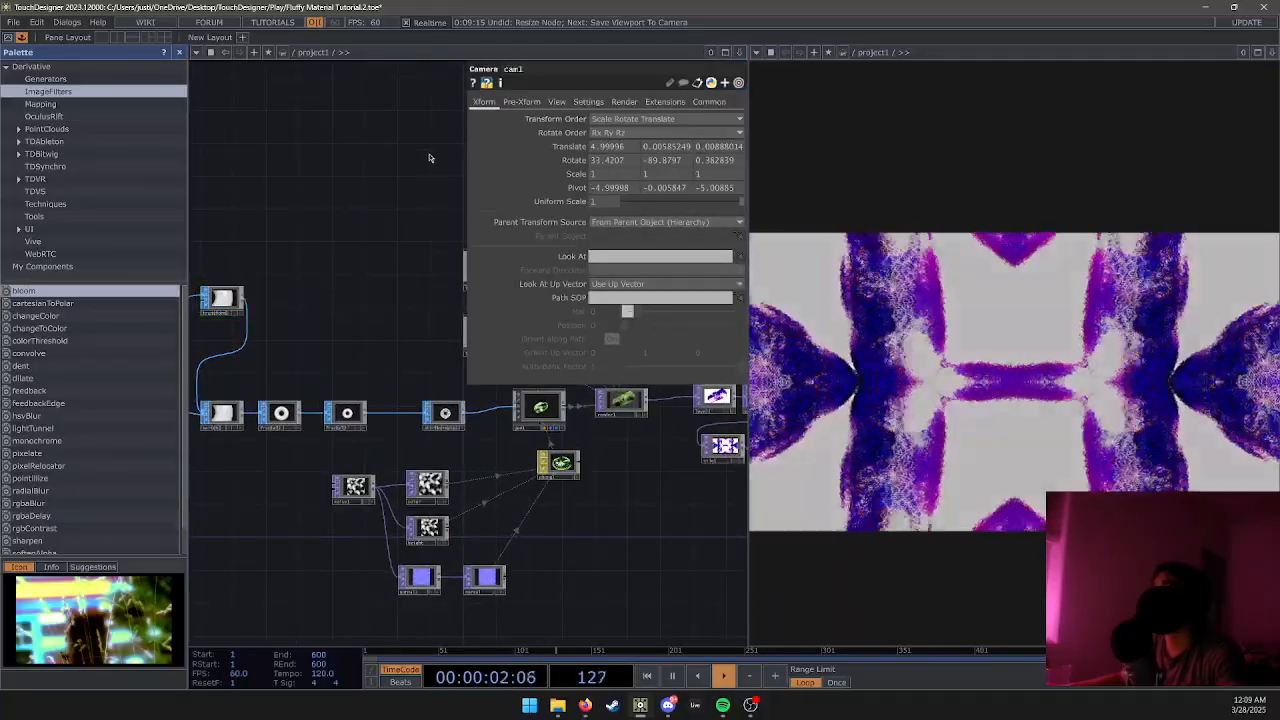
left_click_drag(346, 151, 256, 151)
key("p")
scroll(491, 337, "up", 2)
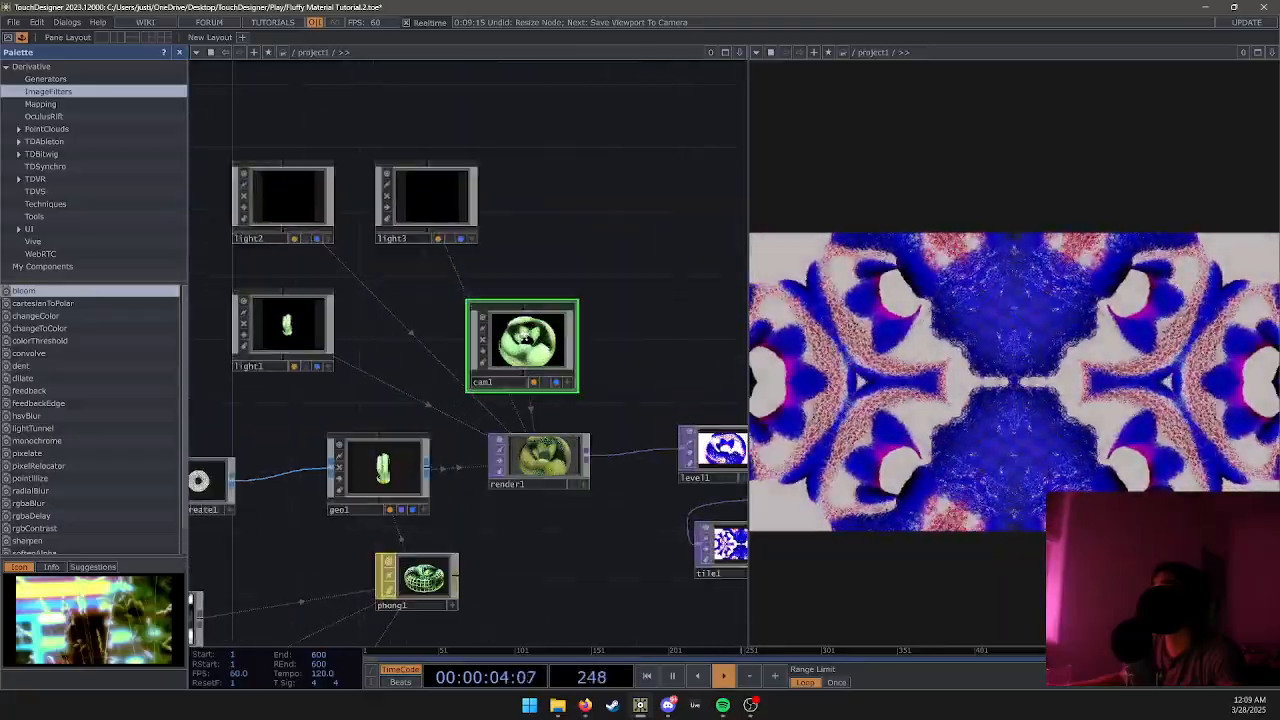
Look over the node network and examine the Advanced parameters of render1.
scroll(491, 337, "down", 4)
left_click_drag(315, 325, 429, 338)
scroll(292, 309, "up", 4)
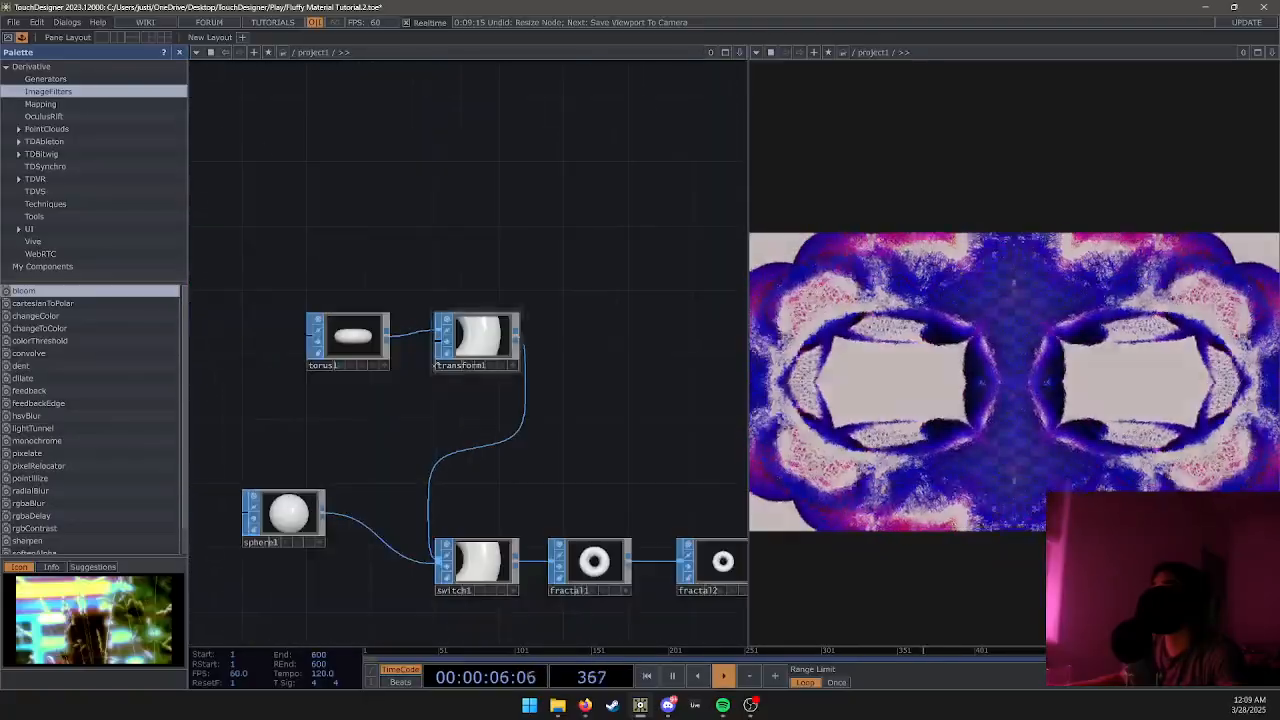
left_click_drag(569, 418, 406, 385)
scroll(406, 385, "down", 5)
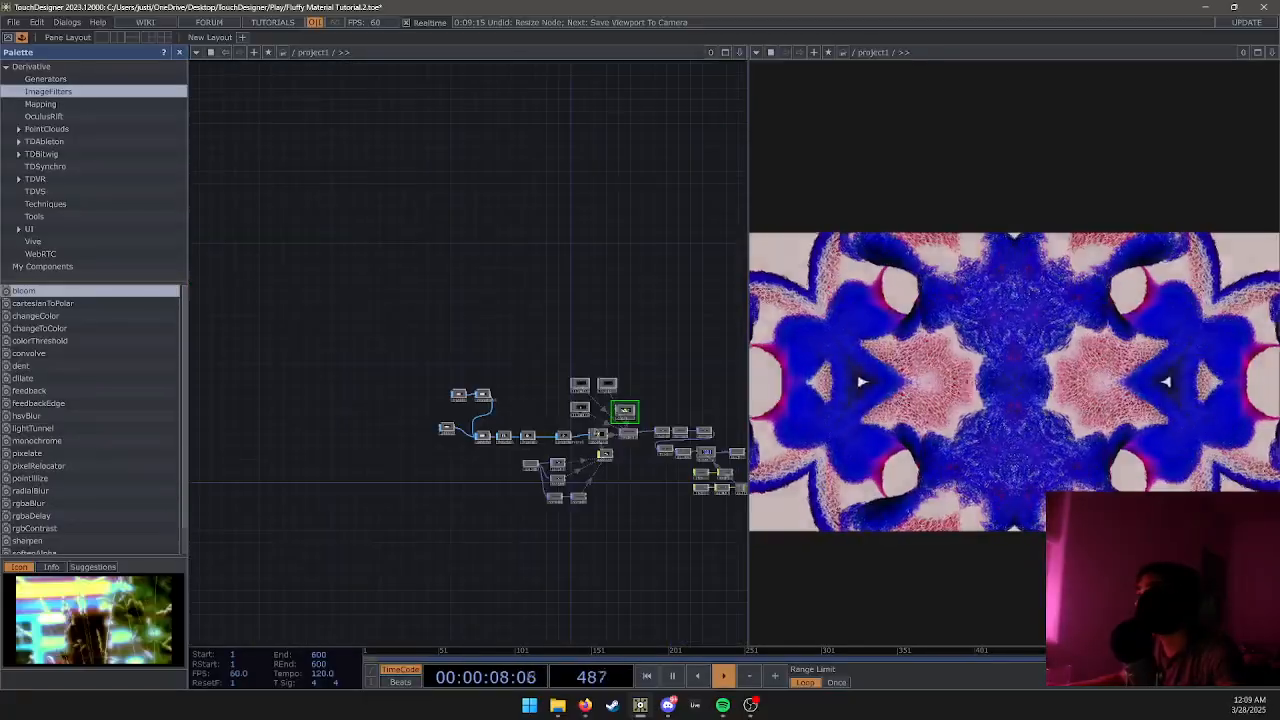
scroll(611, 440, "up", 6)
left_click_drag(645, 491, 508, 465)
left_click(594, 390)
key("p")
left_click(521, 102)
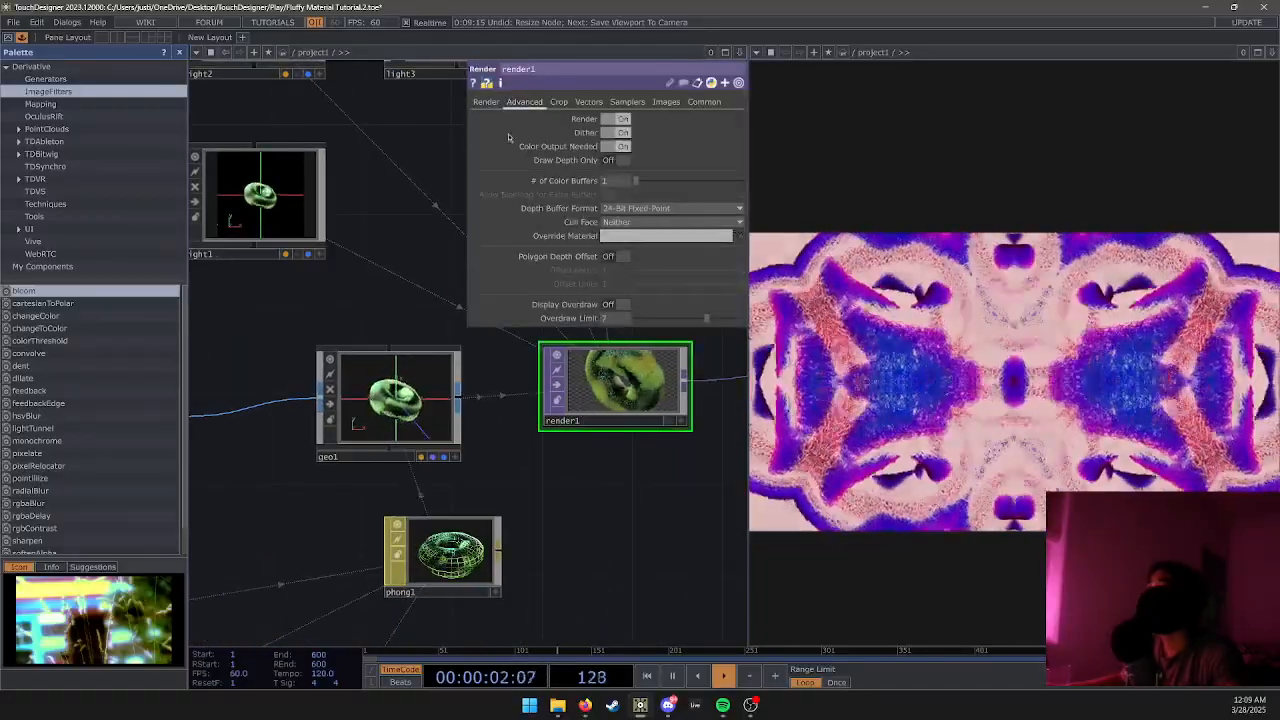
key("p")
Examine the rotation expressions on the Xform parameters of geo1.
left_click(412, 368)
key("p")
left_click(616, 160)
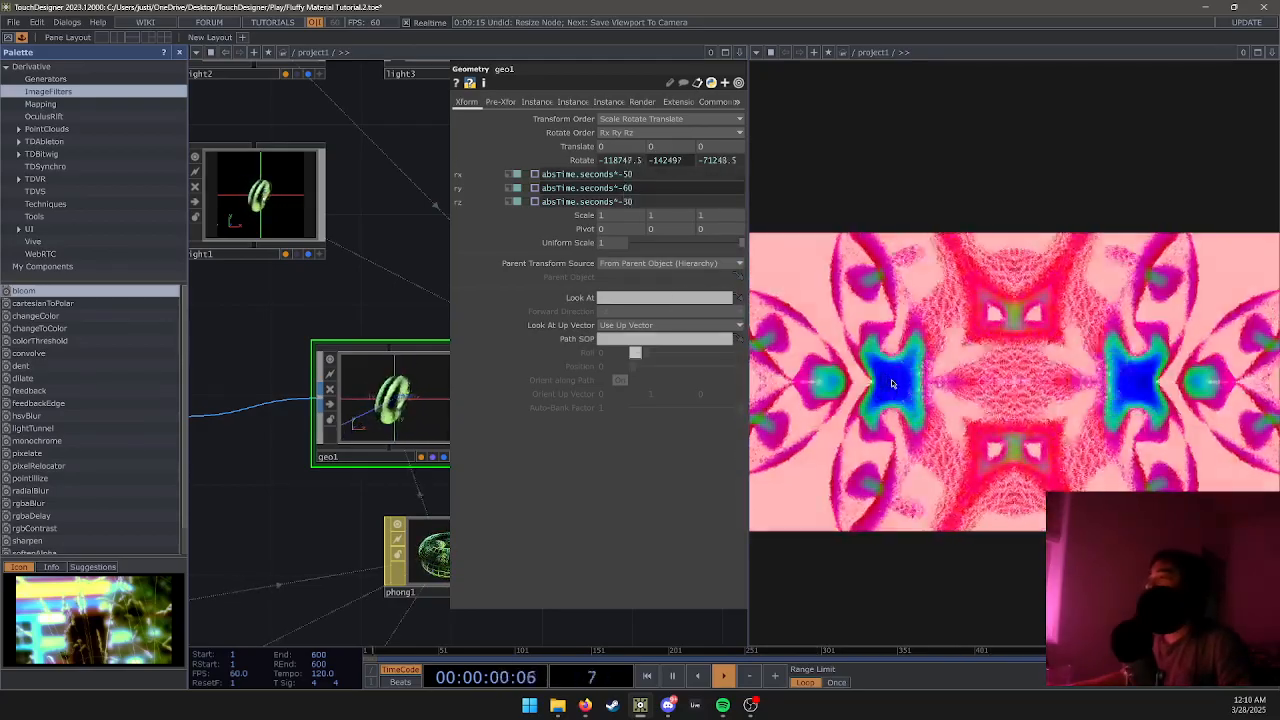
Hide the parameter display of geo1 and save the project.
scroll(422, 458, "down", 5)
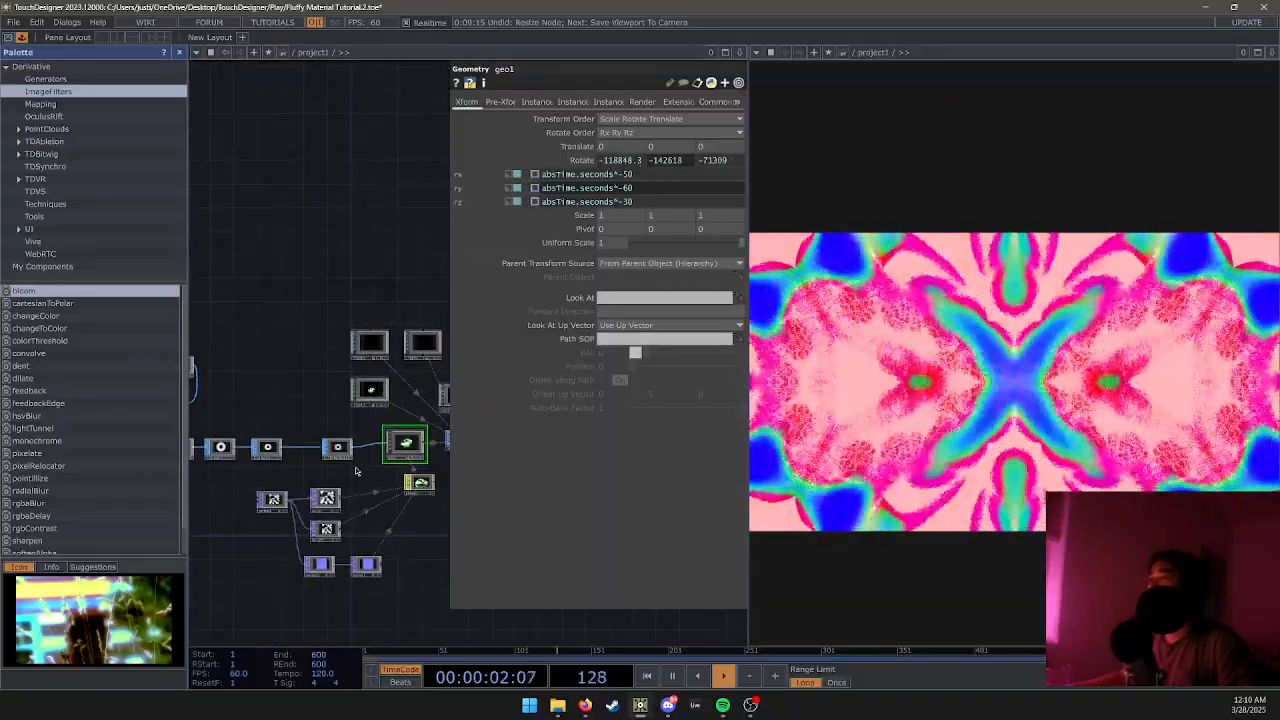
key("p")
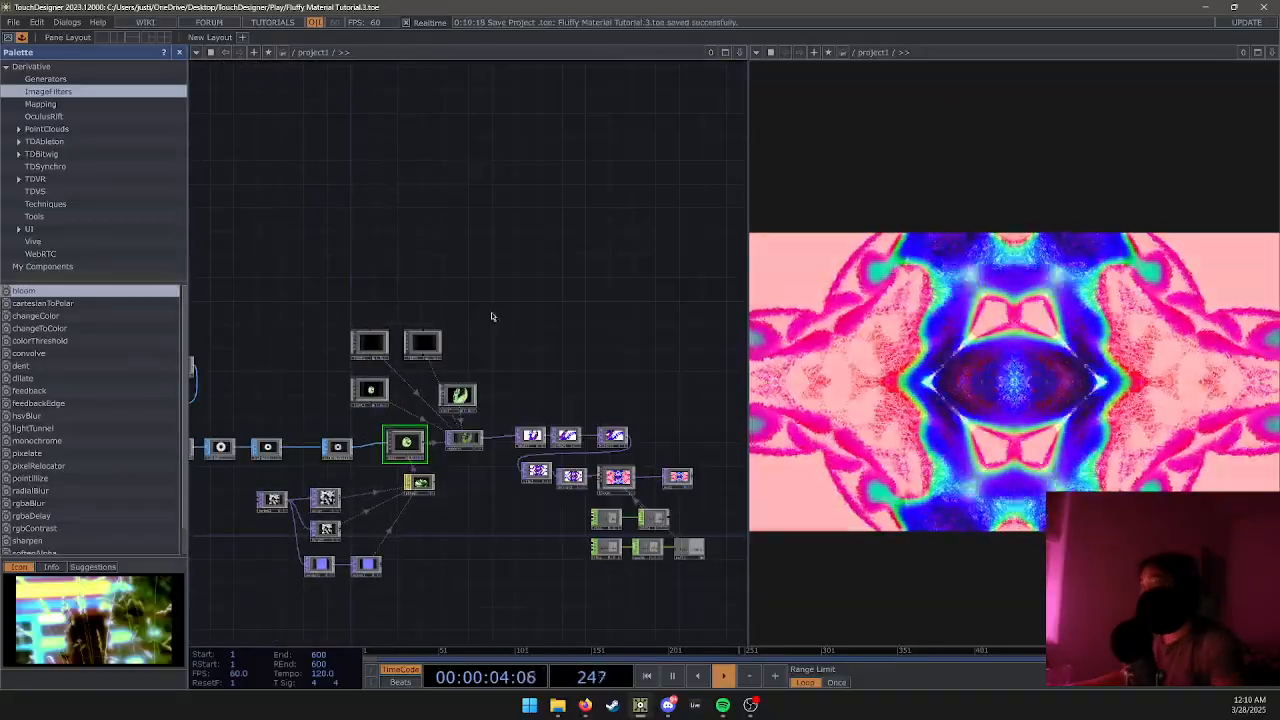
Set the Scale of fractal2 to 1.72.
scroll(406, 514, "up", 5)
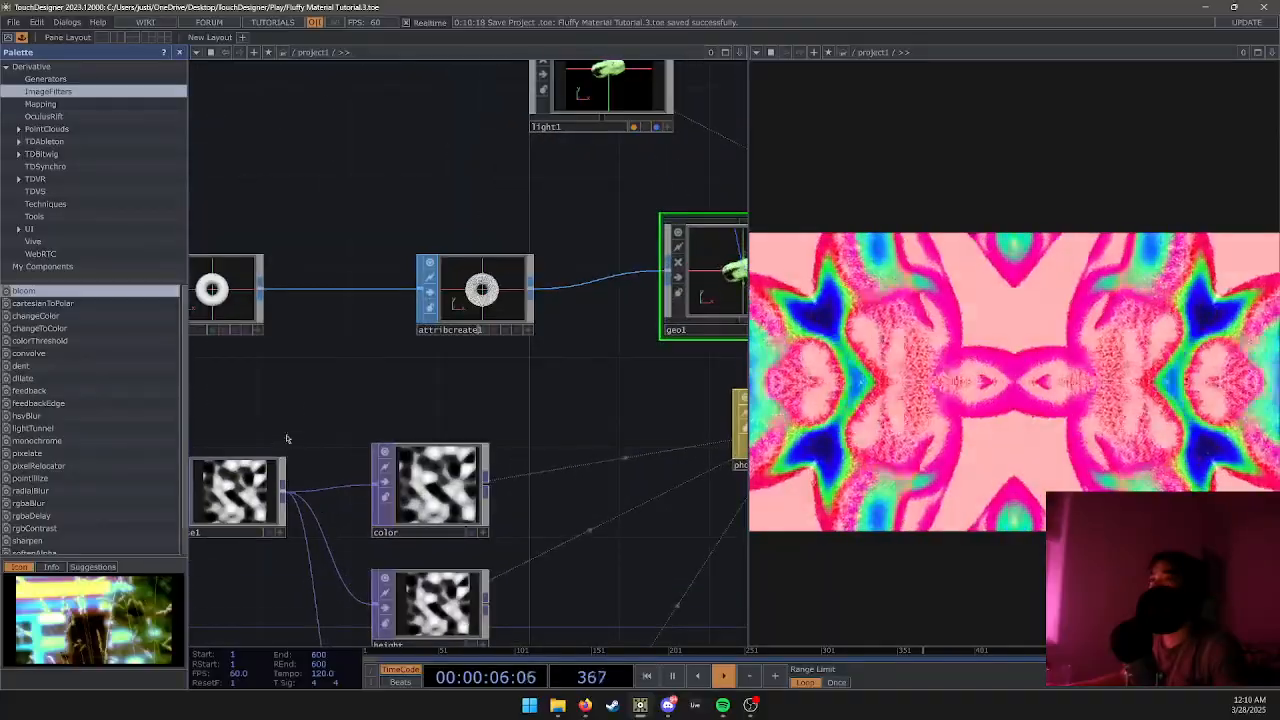
left_click(341, 288)
key("p")
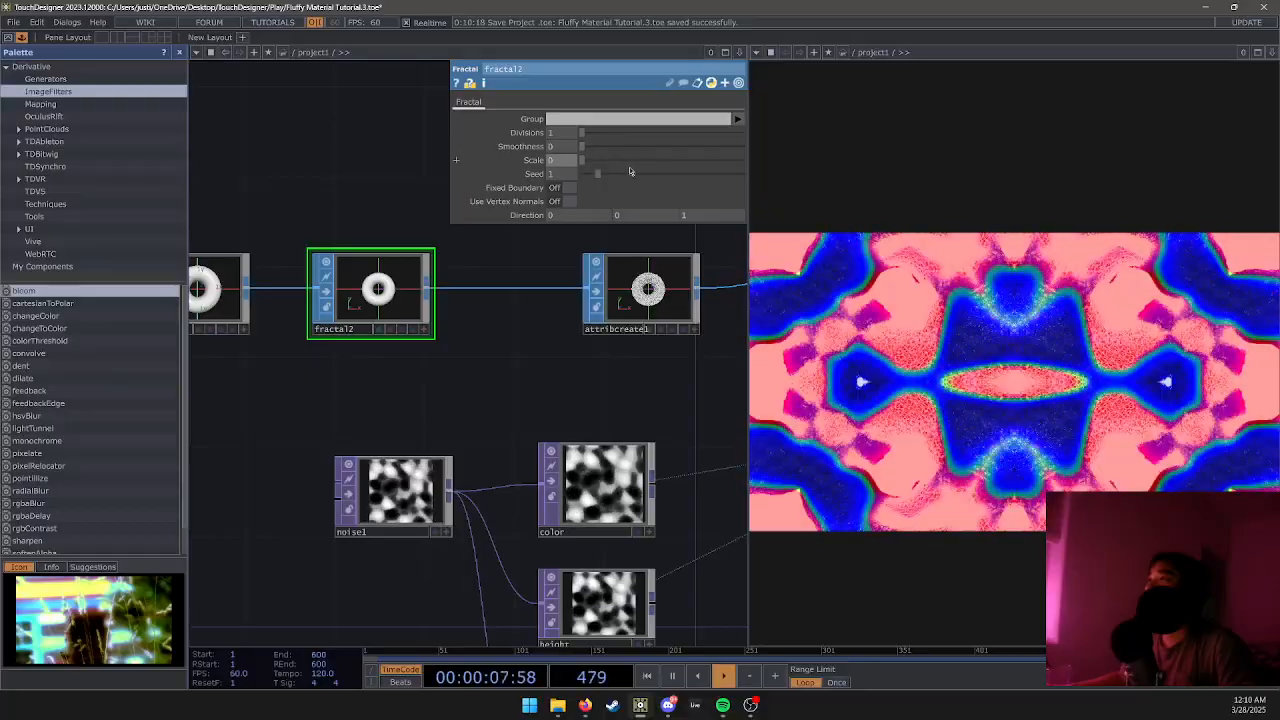
left_click_drag(719, 169, 731, 164)
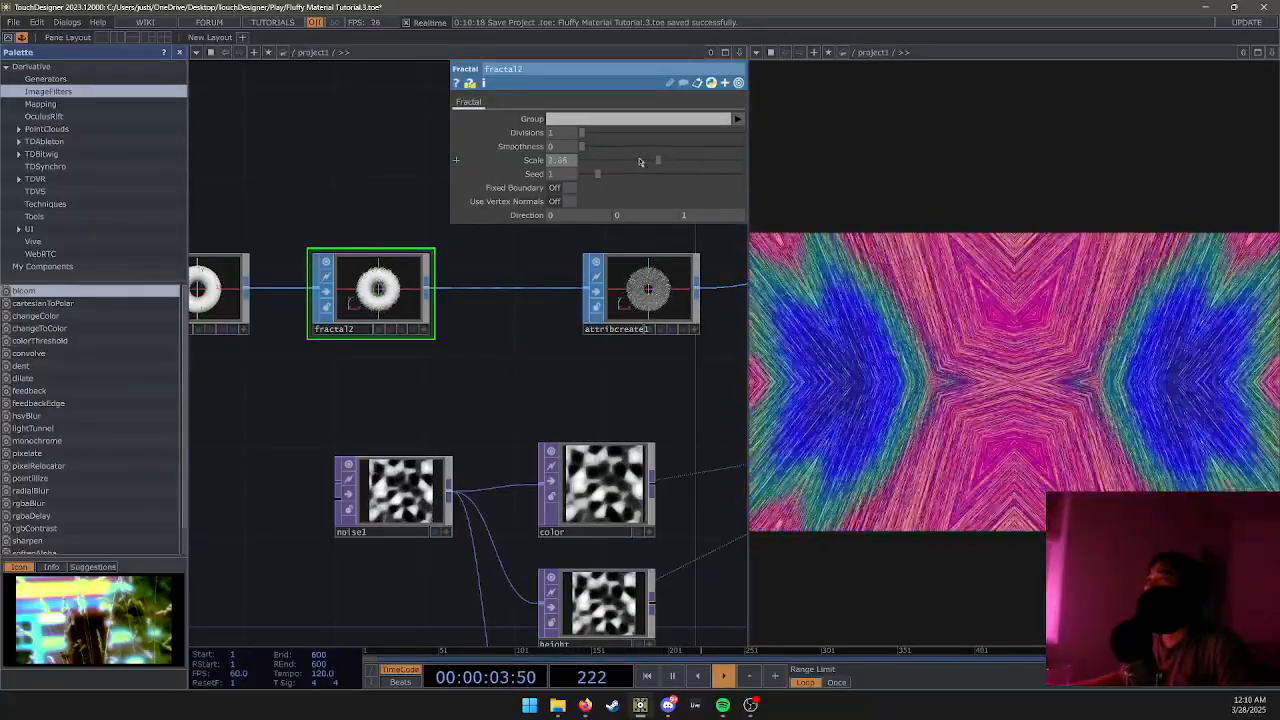
left_click_drag(640, 161, 638, 157)
Narrow the output preview pane and turn on Backdrop TOPs for the network editor.
scroll(583, 367, "down", 3)
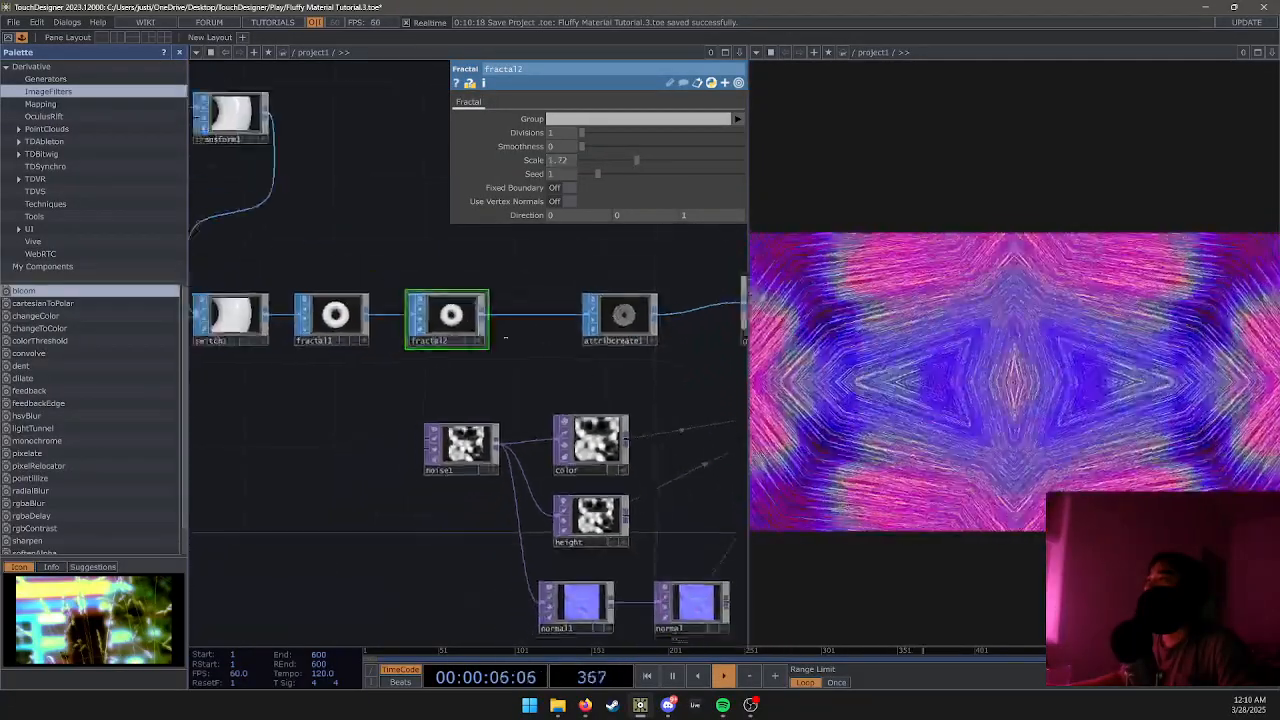
scroll(651, 363, "down", 5)
left_click_drag(573, 480, 412, 461)
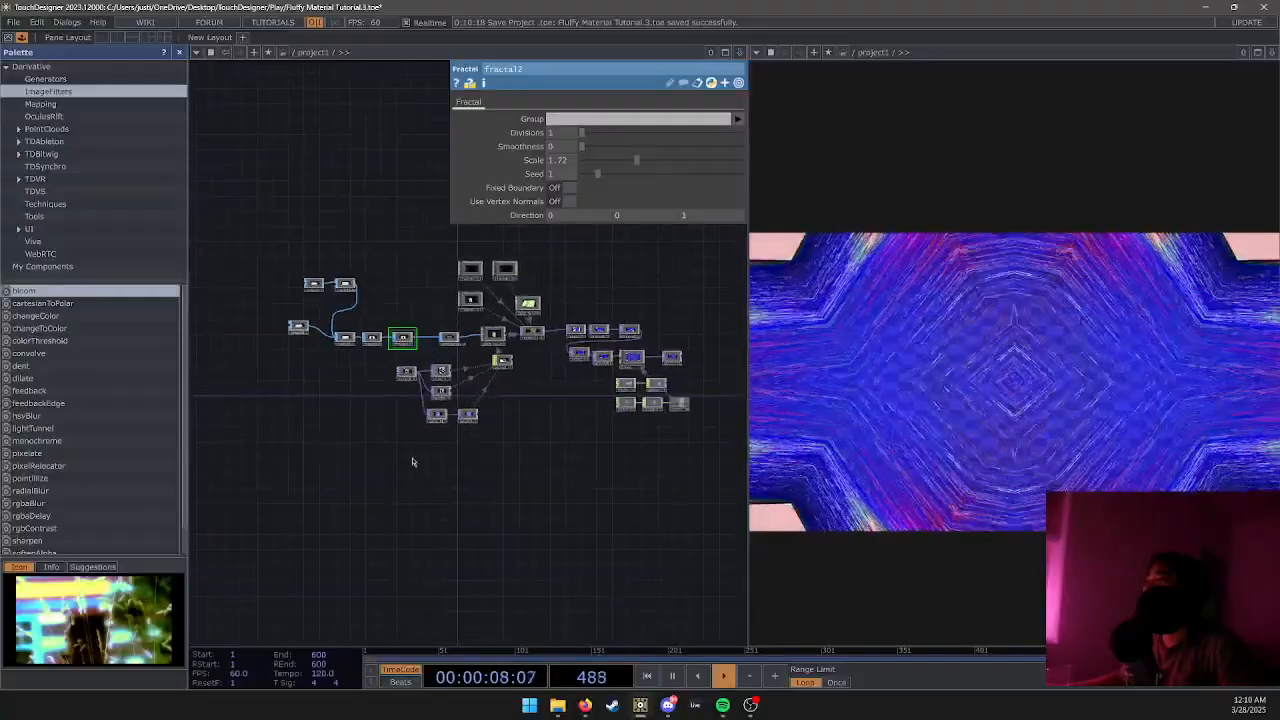
left_click_drag(588, 481, 457, 471)
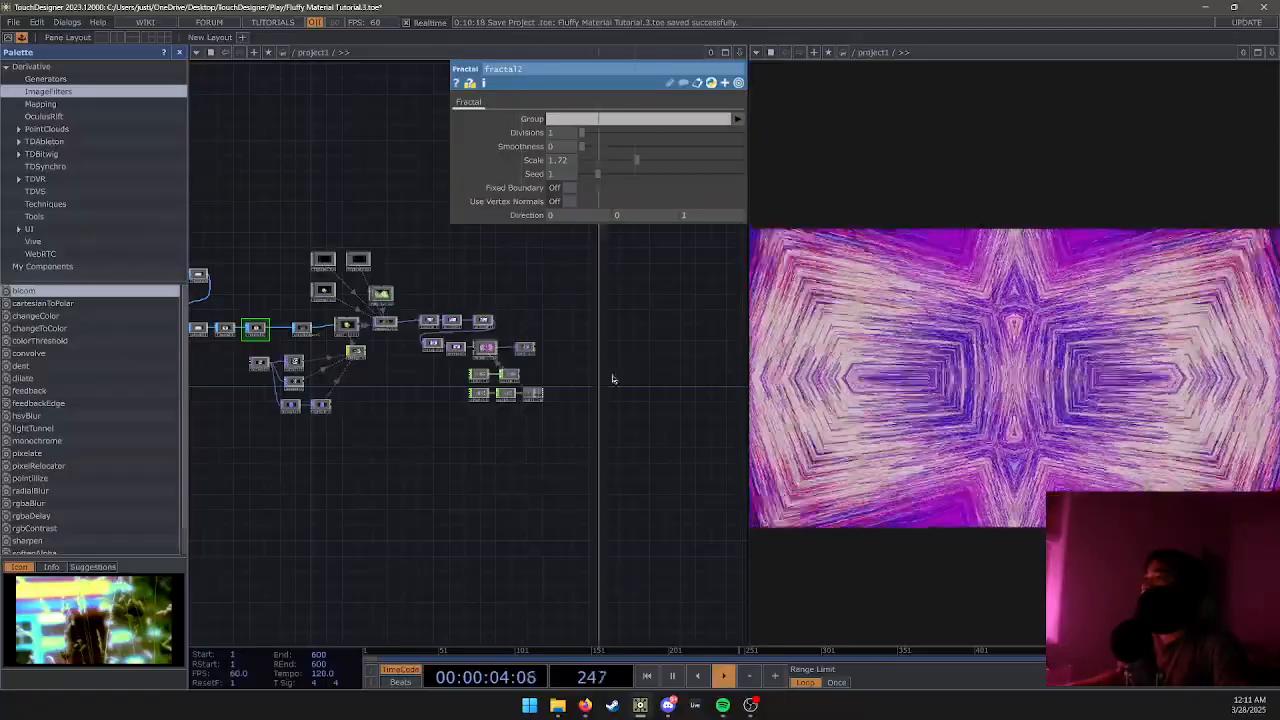
left_click_drag(789, 385, 836, 386)
right_click(685, 428)
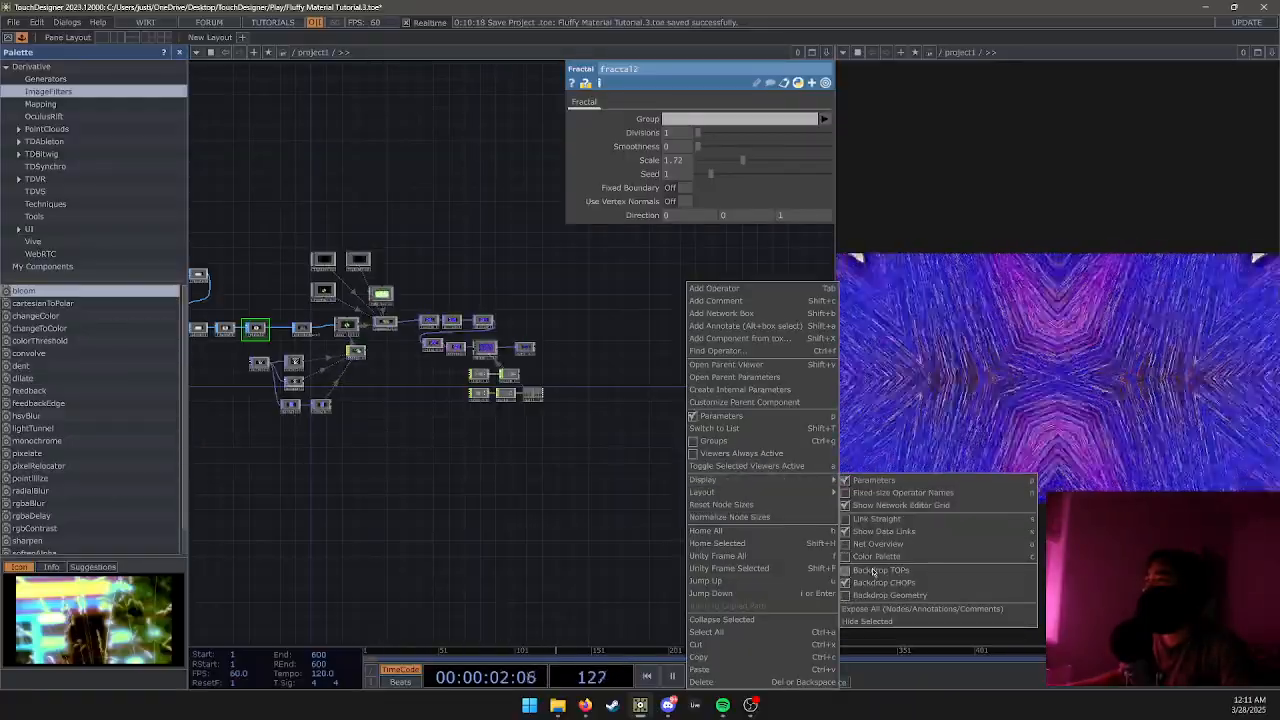
left_click(875, 570)
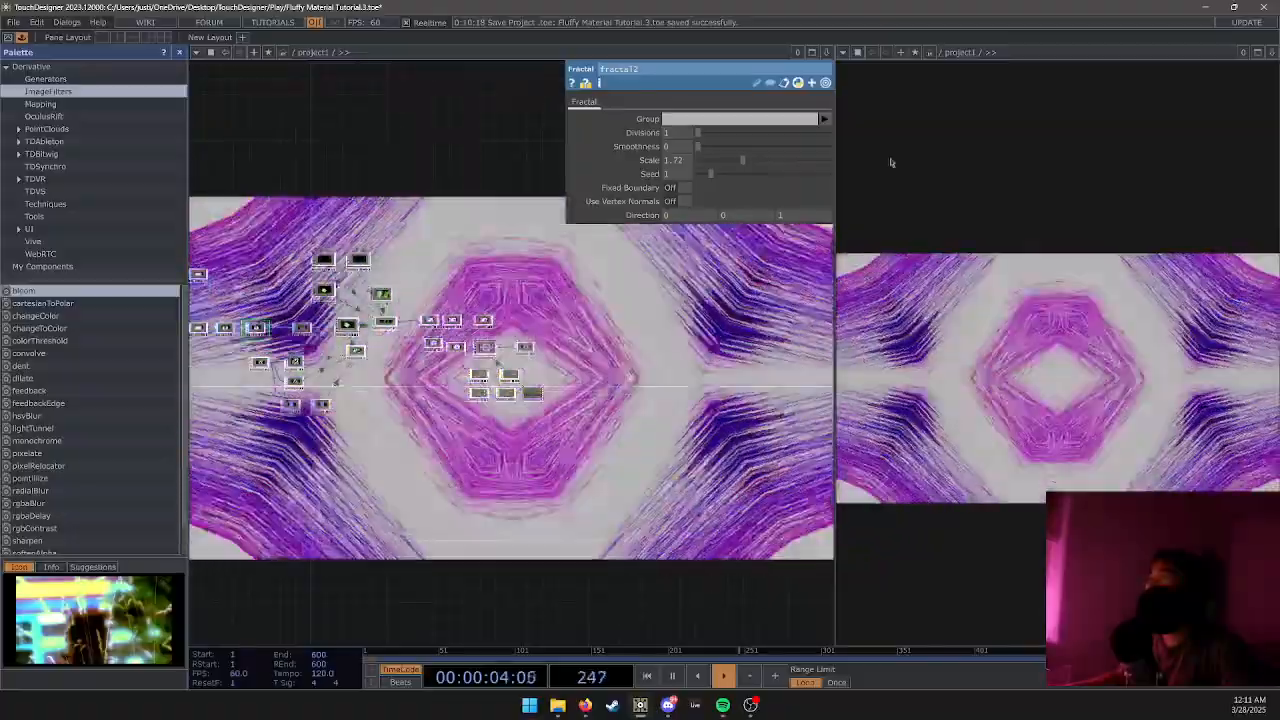
View the output in a separate maximized window and close that window.
left_click(857, 52)
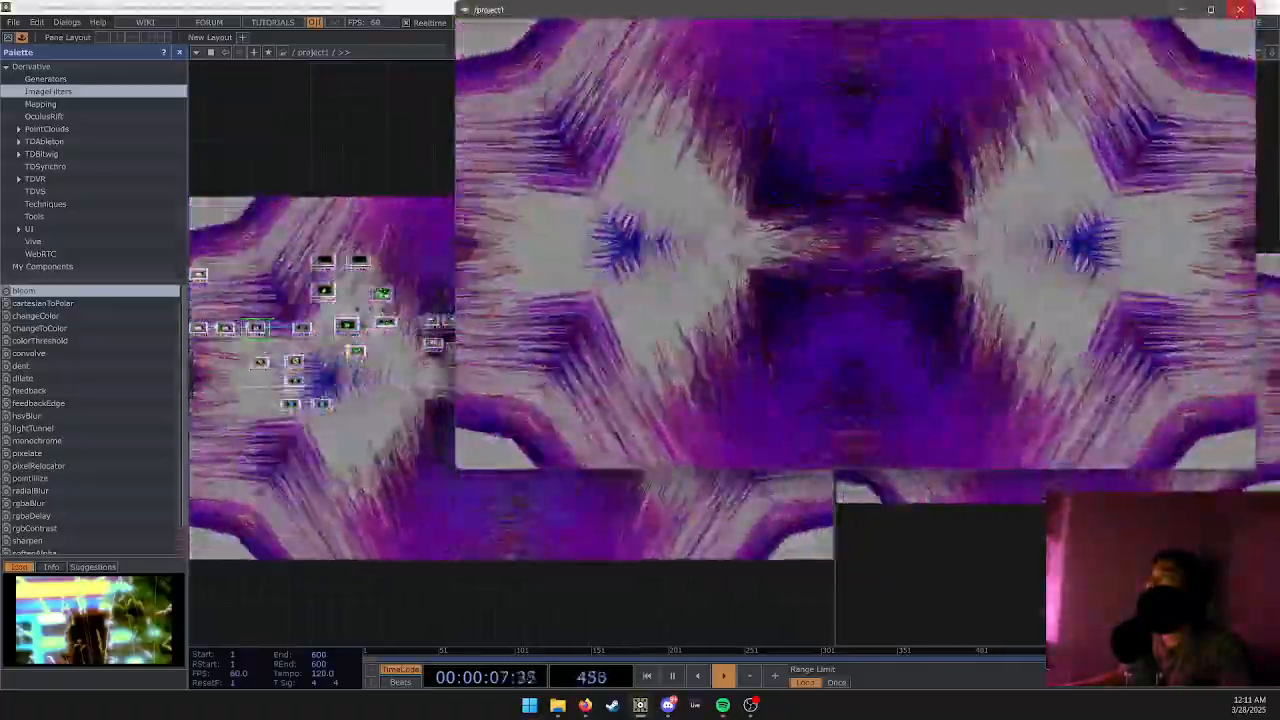
left_click_drag(1127, 16, 1011, 35)
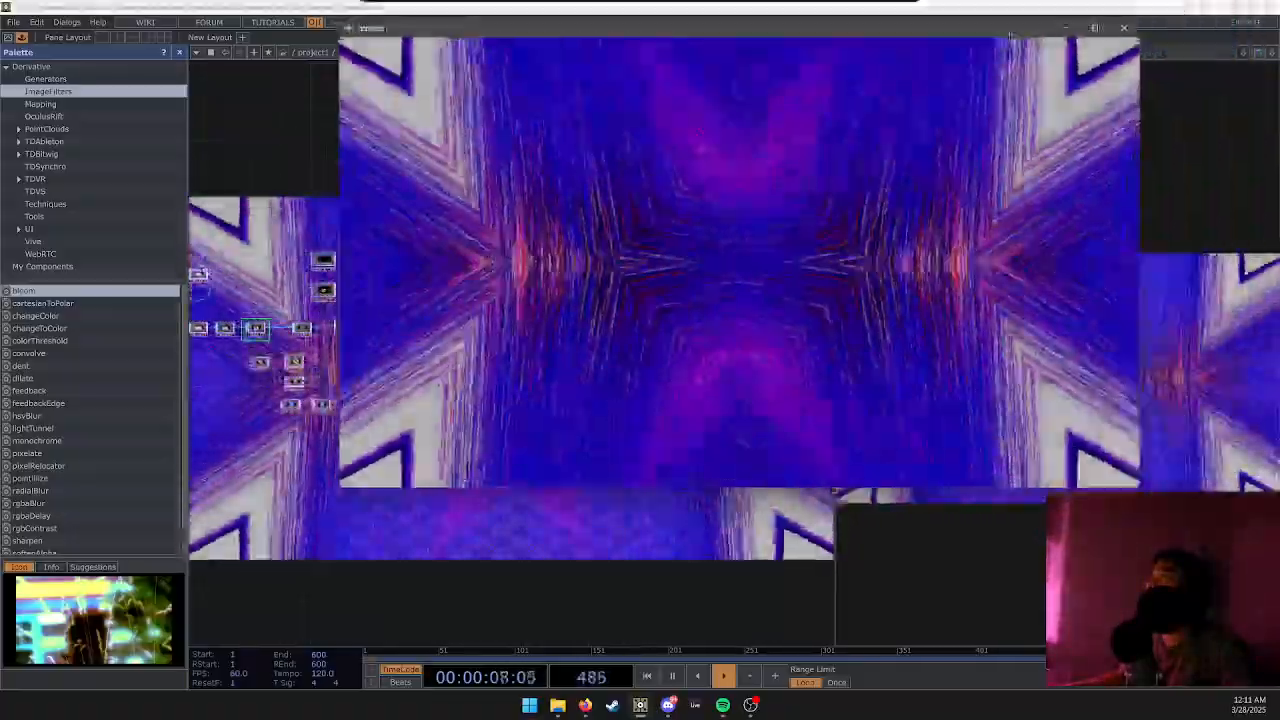
left_click(1093, 29)
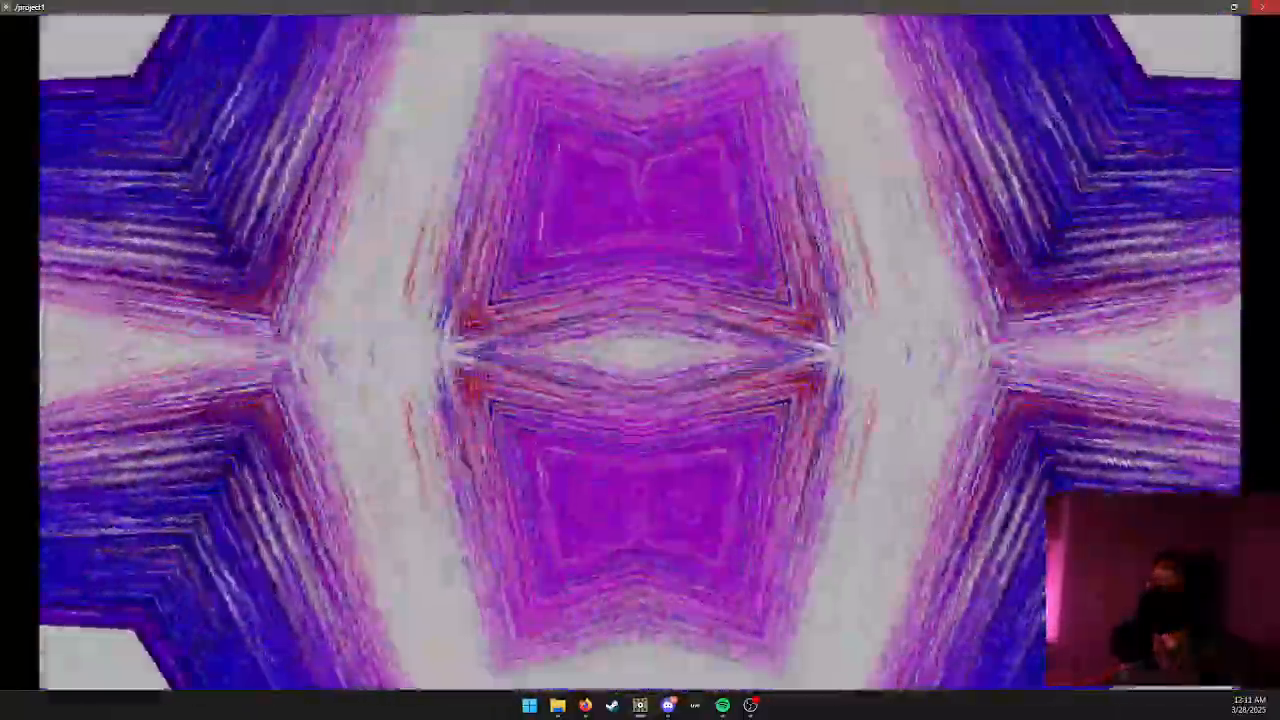
left_click(1262, 7)
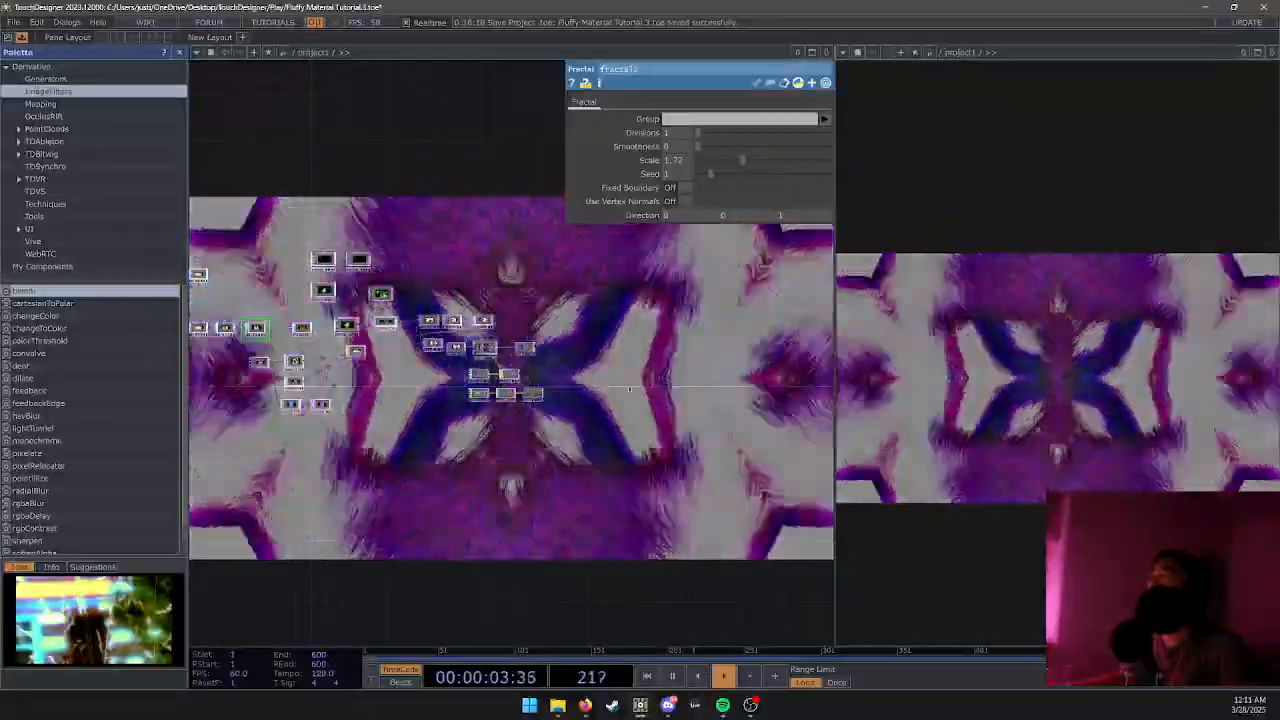
Turn off Backdrop TOPs for the network editor.
right_click(672, 390)
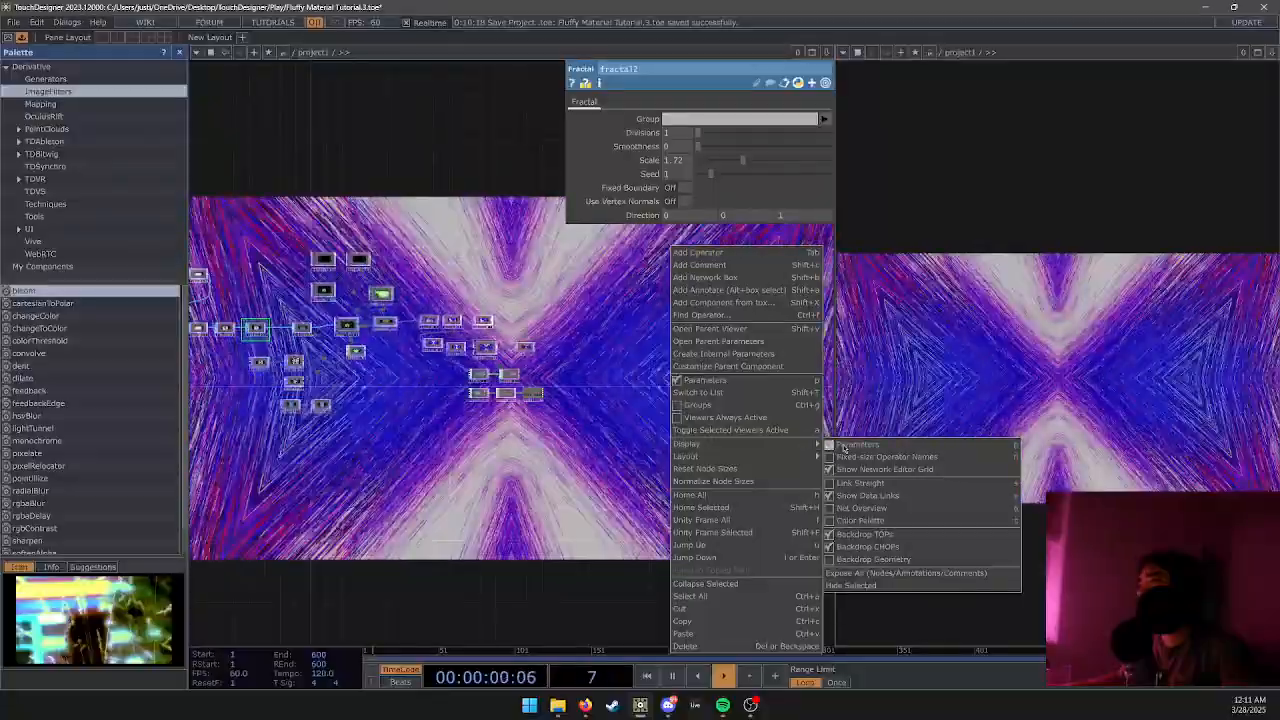
left_click(858, 537)
scroll(557, 509, "up", 8)
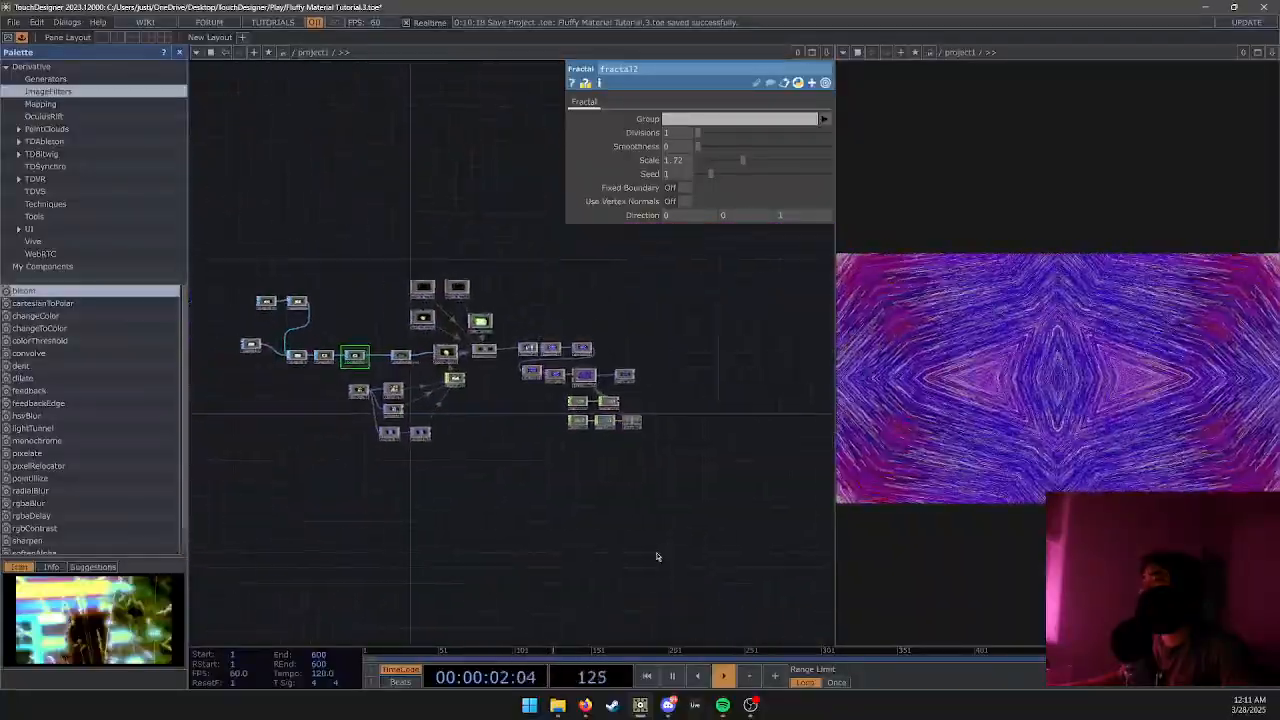
Try a Scale of 0 on fractal2, then undo the recent Scale changes until the value is 0.02.
scroll(535, 508, "up", 5)
scroll(511, 401, "down", 8)
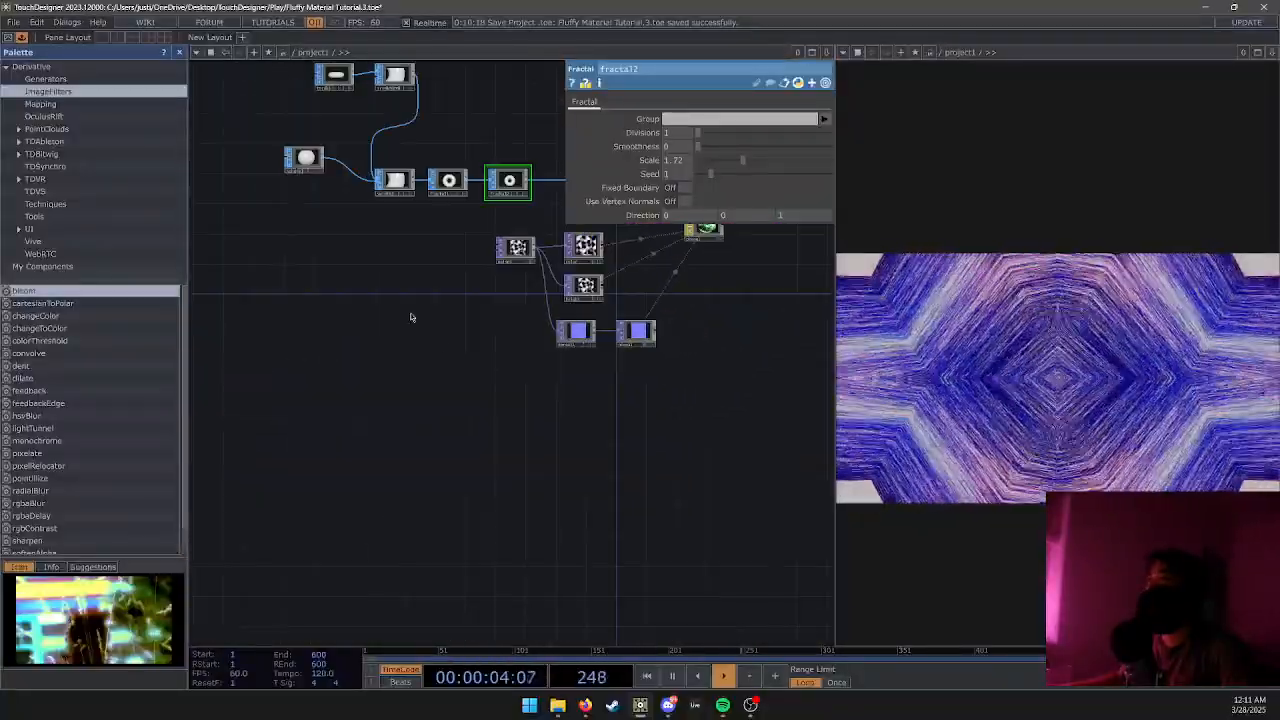
left_click_drag(411, 317, 473, 431)
left_click_drag(712, 160, 692, 160)
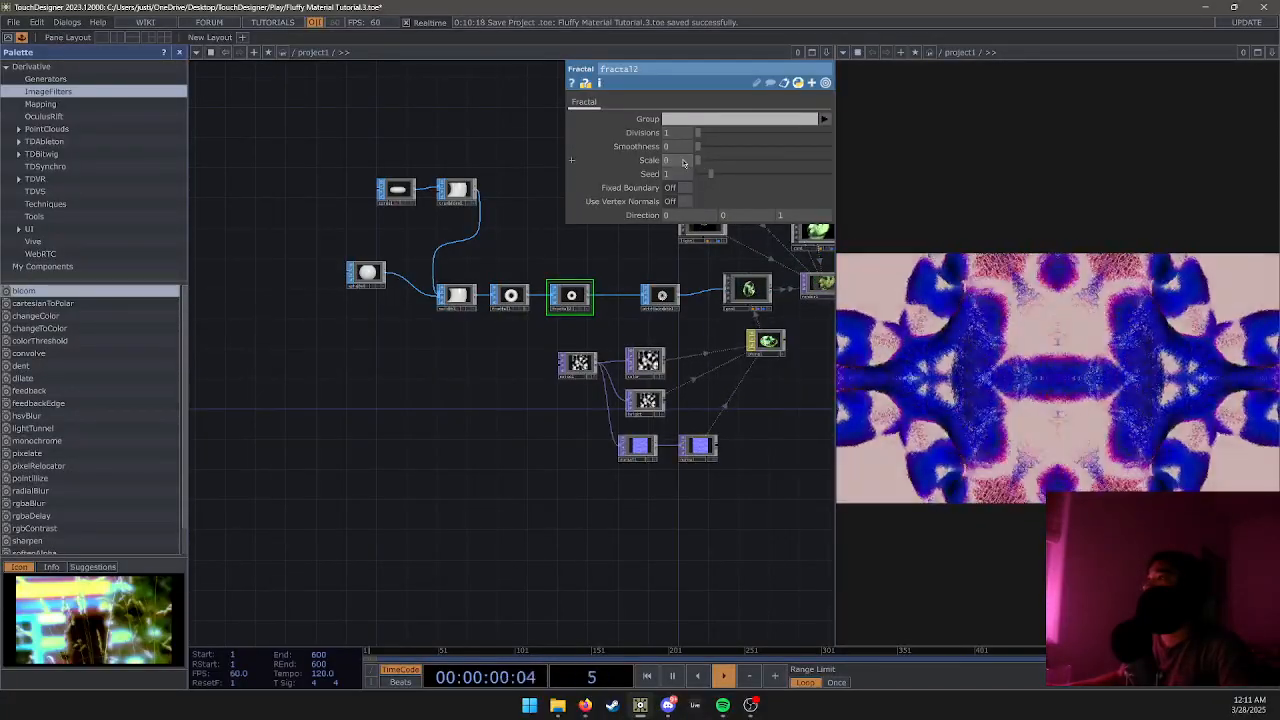
key("ctrl+z")
key("ctrl+z")
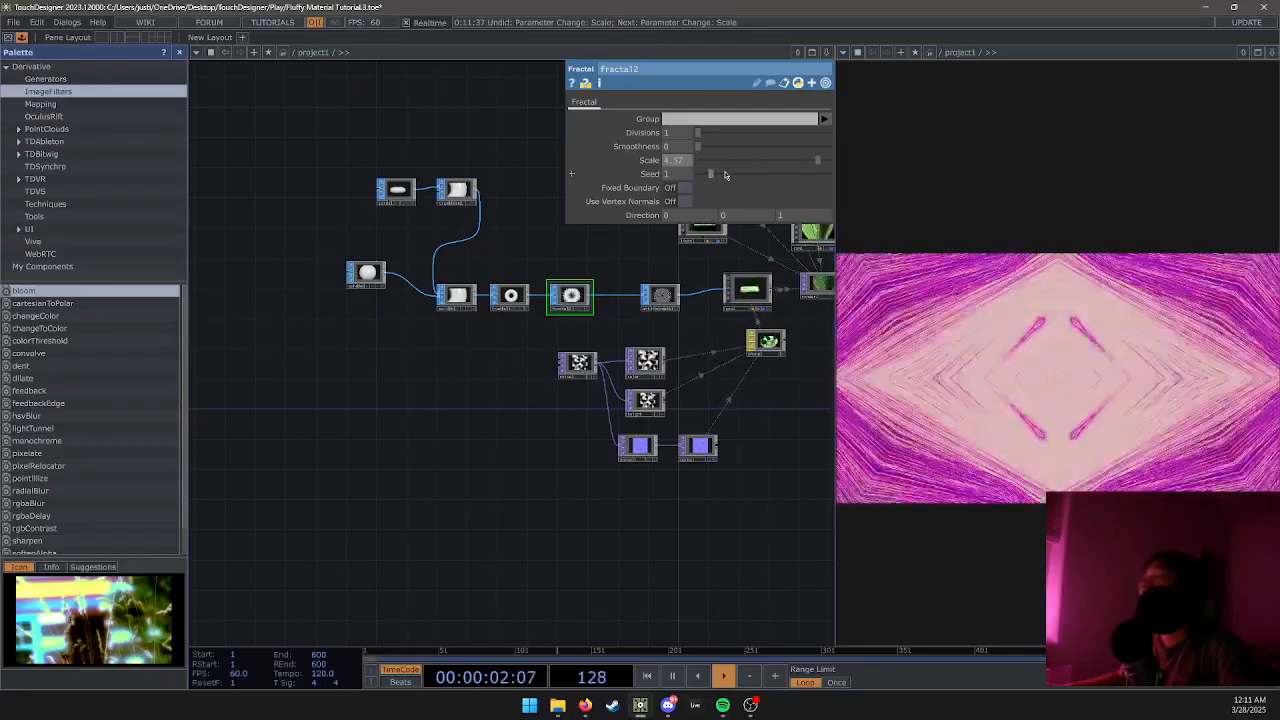
key("ctrl+z")
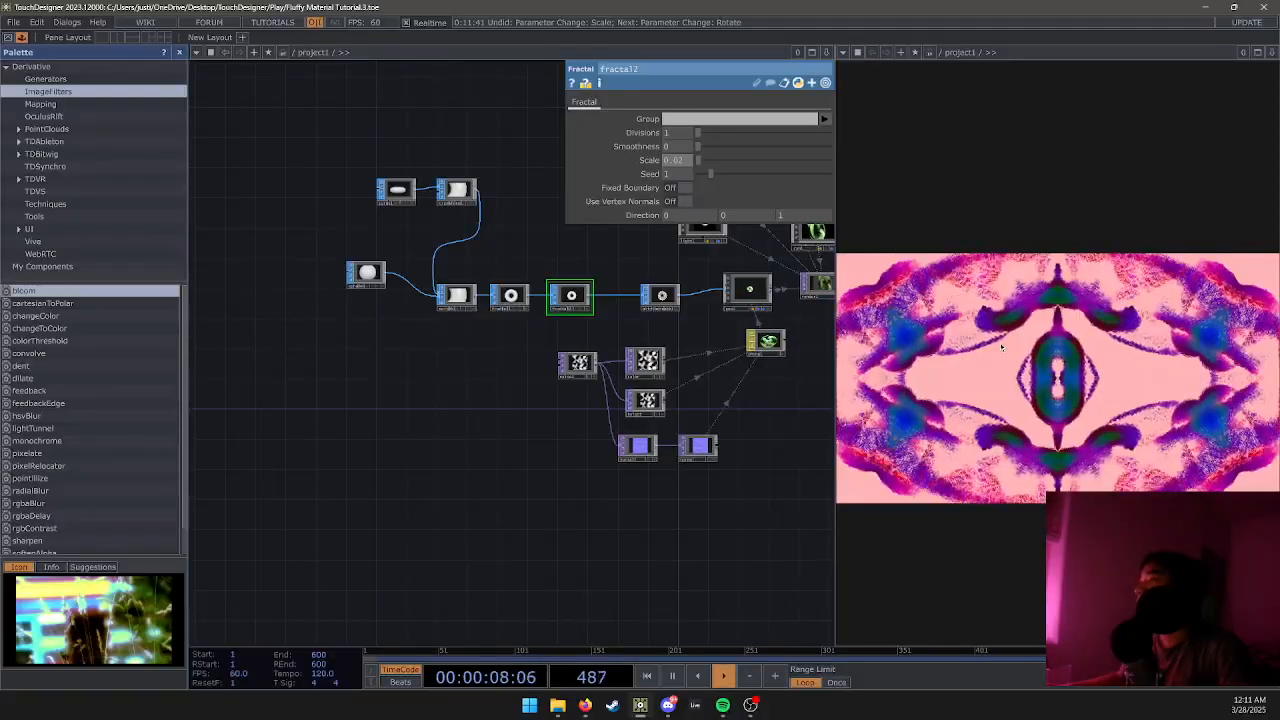
Try a different Rotate value on mirror3 in the post-processing chain and undo the rotation.
left_click_drag(791, 523, 400, 492)
scroll(650, 388, "up", 3)
scroll(650, 388, "up", 5)
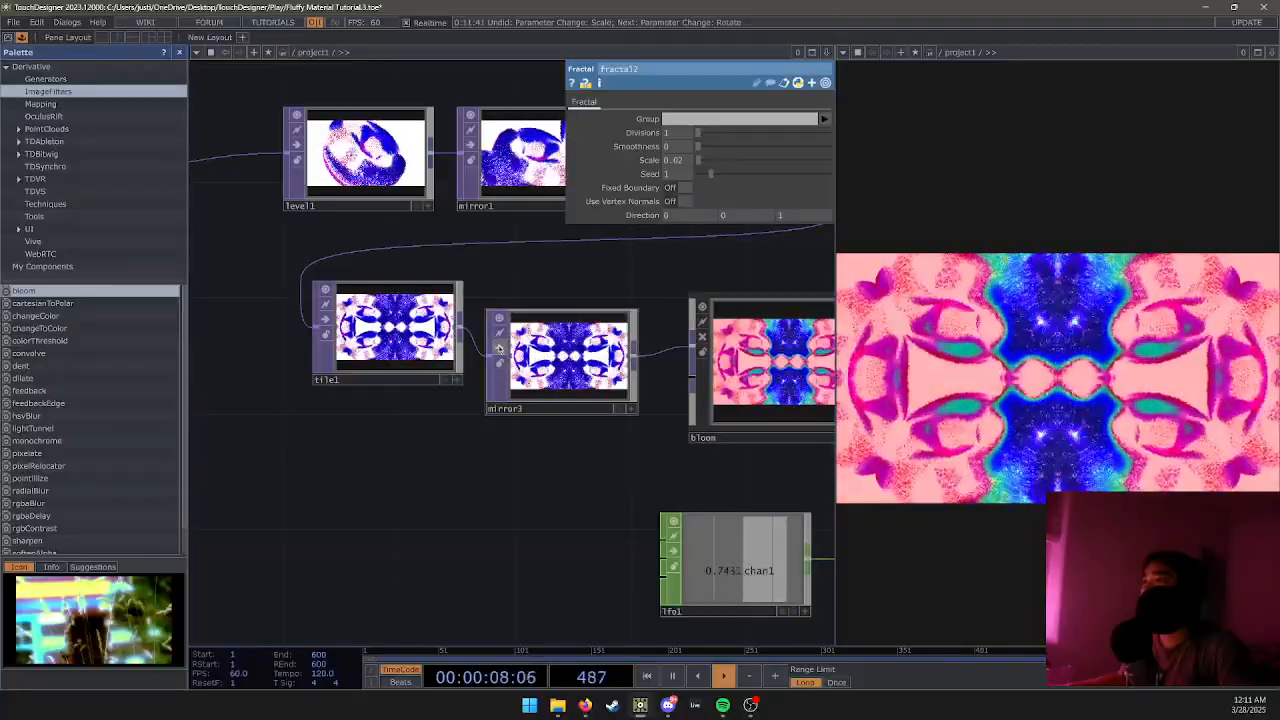
left_click(530, 340)
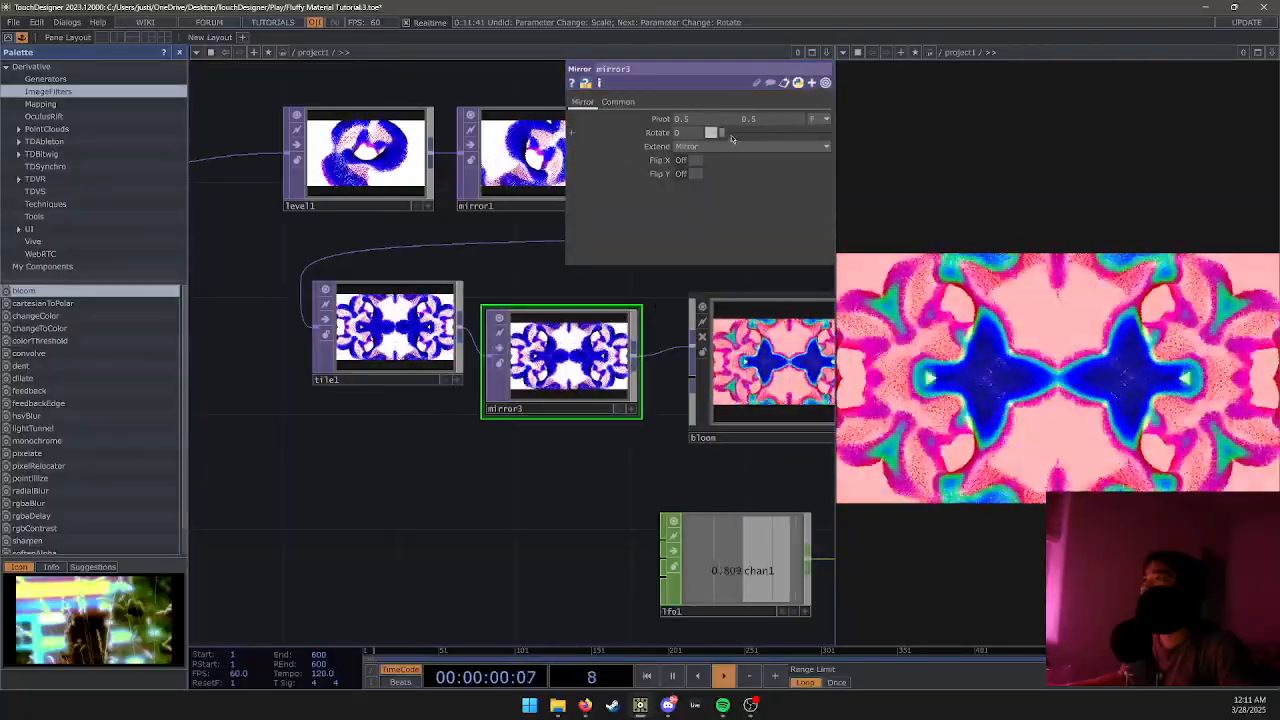
left_click_drag(710, 132, 792, 140)
key("ctrl+z")
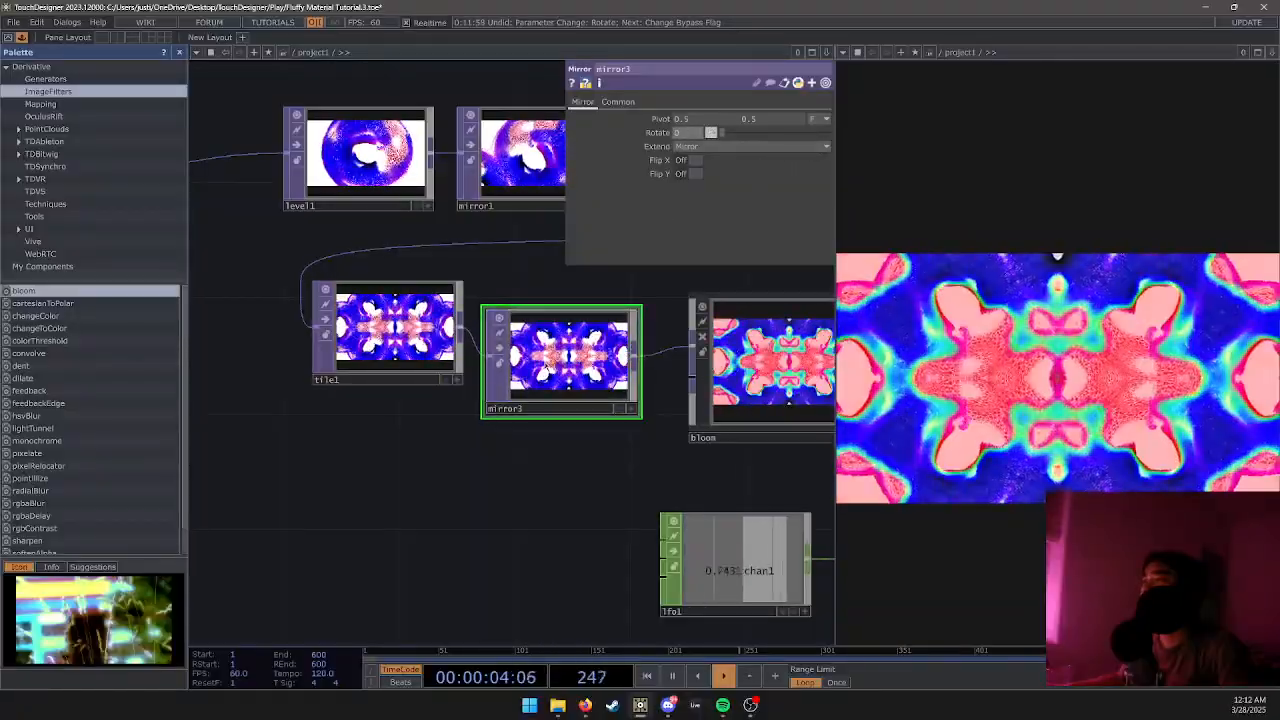
Try changing mirror3's pivot and rotation, undo both changes, and bypass mirror3.
scroll(590, 370, "up", 2)
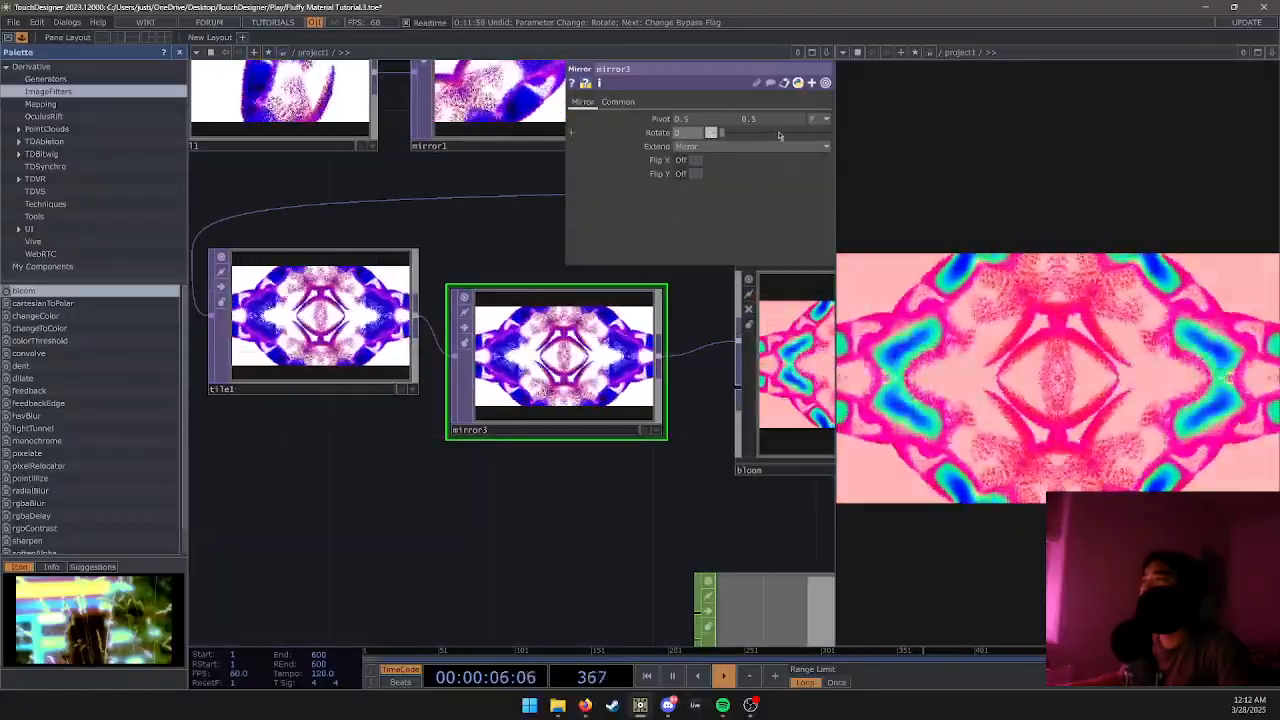
middle_click(770, 121)
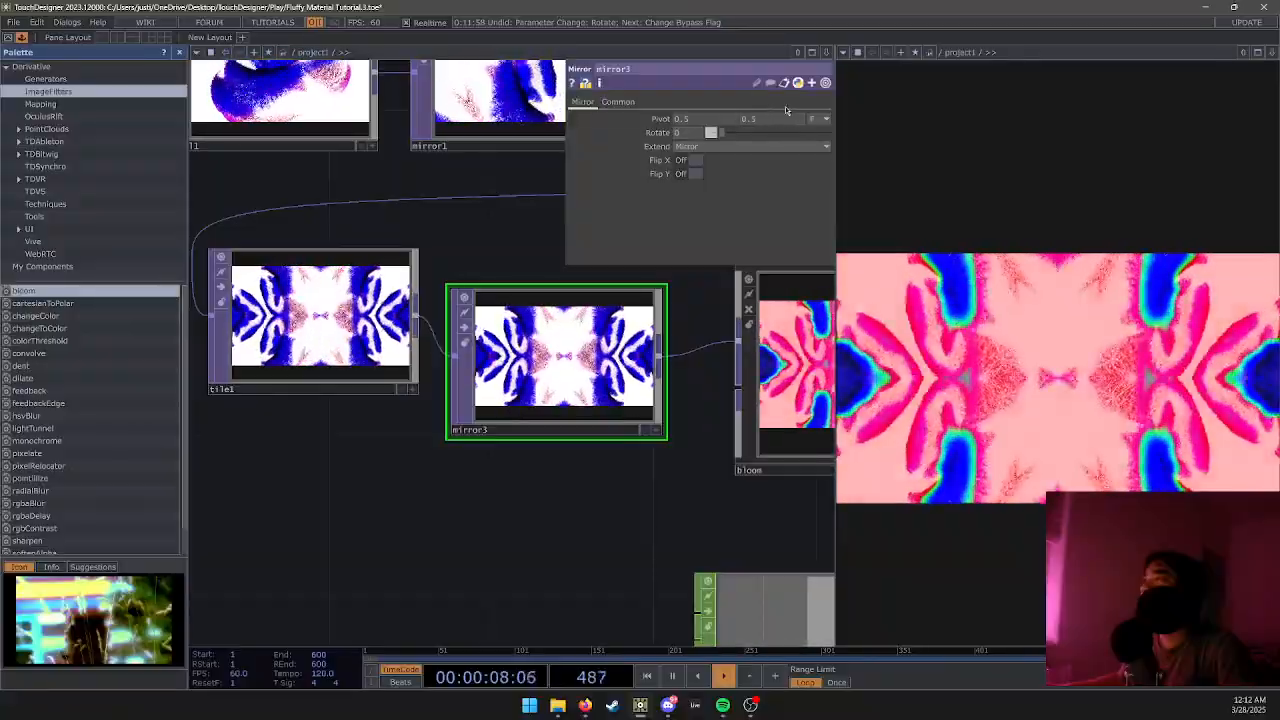
mouse_move(770, 121)
middle_mouse_down()
mouse_move(738, 121)
mouse_move(771, 126)
middle_mouse_up()
key("ctrl+z")
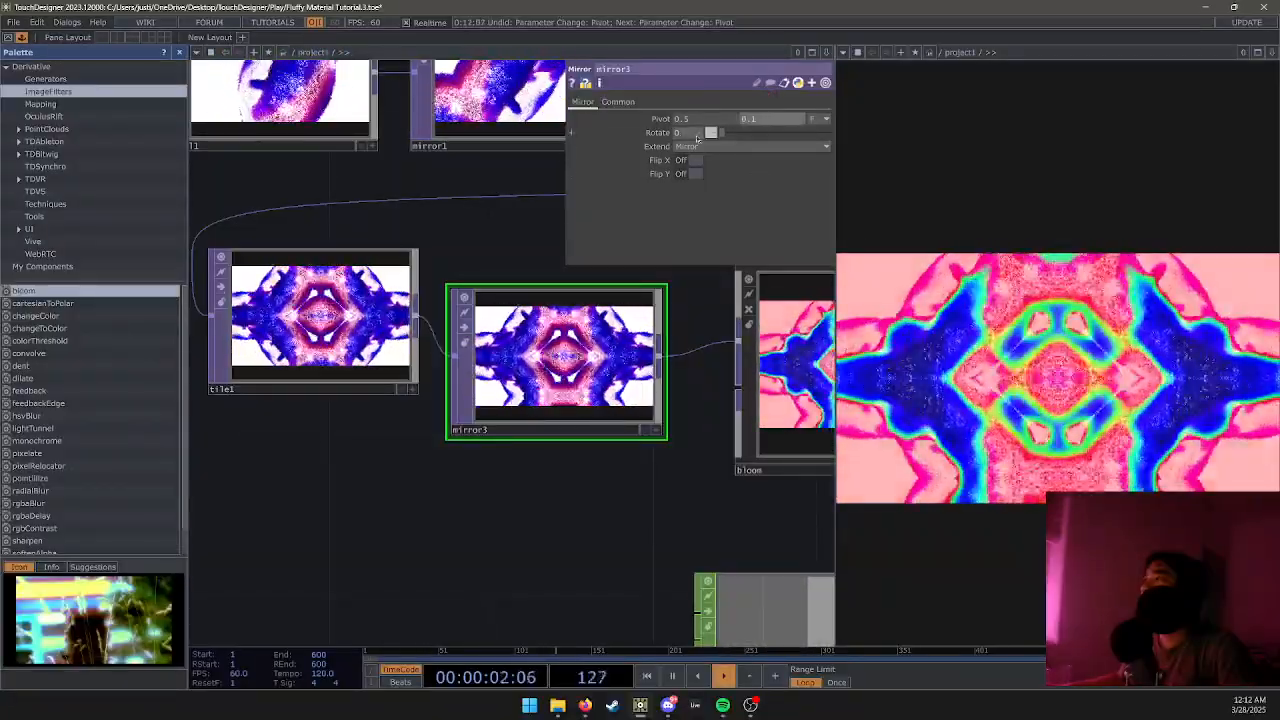
left_click_drag(723, 133, 774, 133)
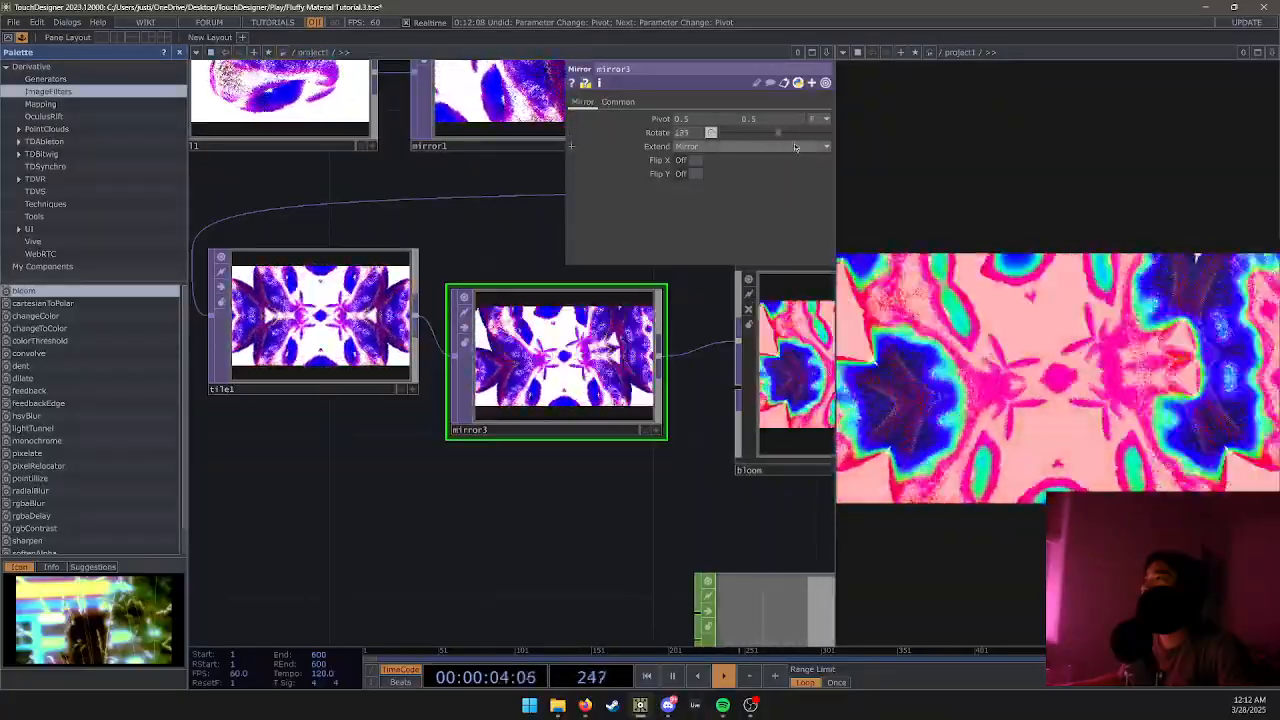
key("ctrl+z")
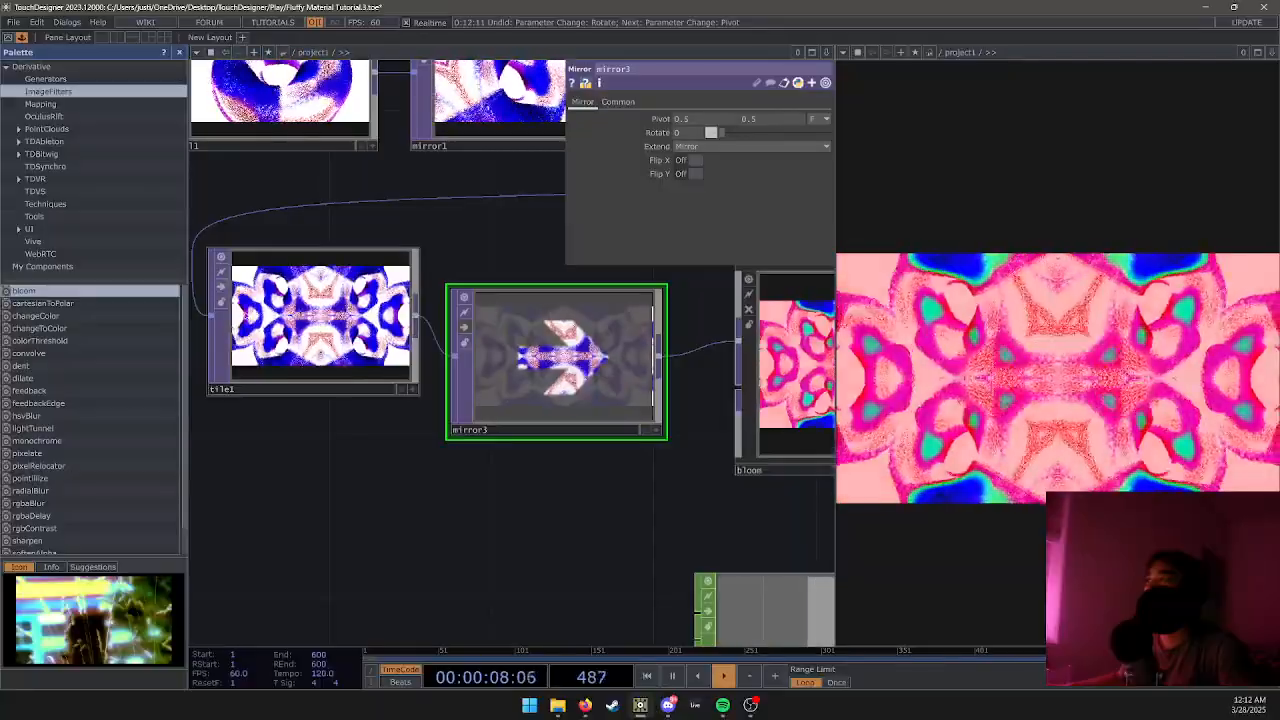
Examine the custom parameters of the bloom component, then hide the parameter display.
scroll(410, 350, "down", 5)
scroll(535, 342, "up", 3)
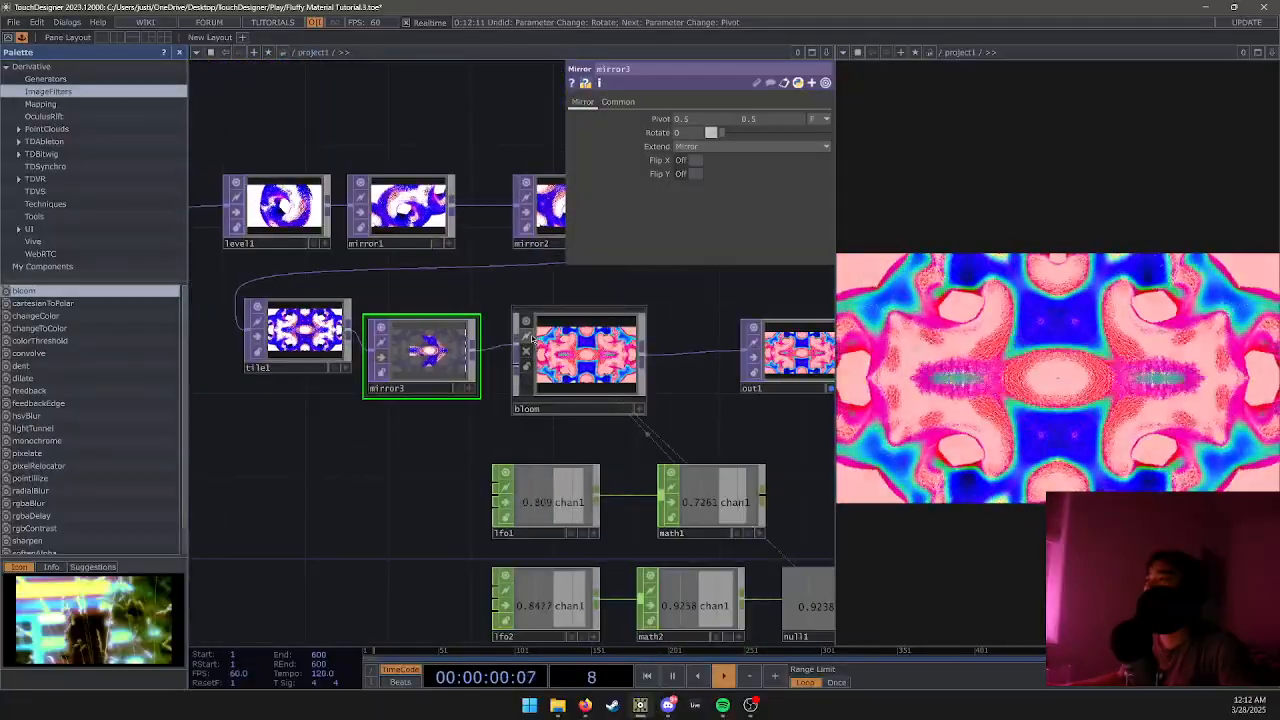
left_click(575, 353)
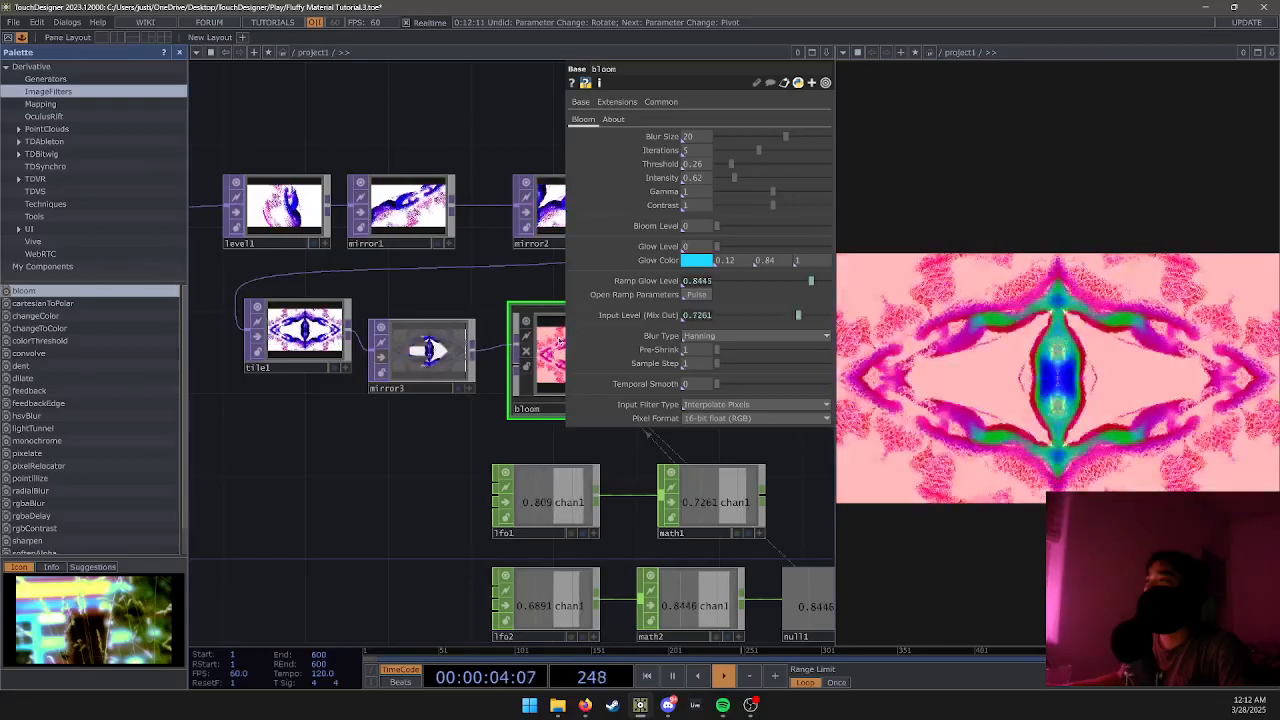
key("p")
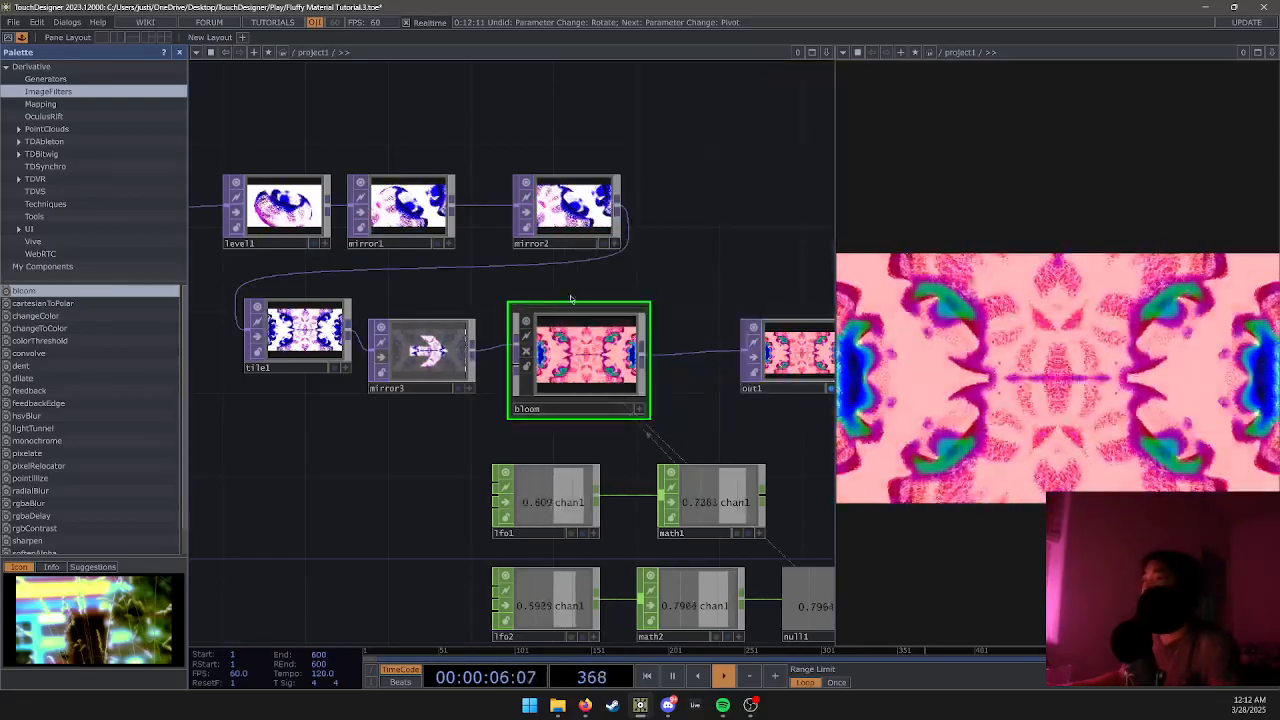
Look through the bloom component's internal network, temporarily bypass addLookupMix, and return to the project level.
scroll(568, 354, "up", 8)
scroll(460, 273, "up", 3)
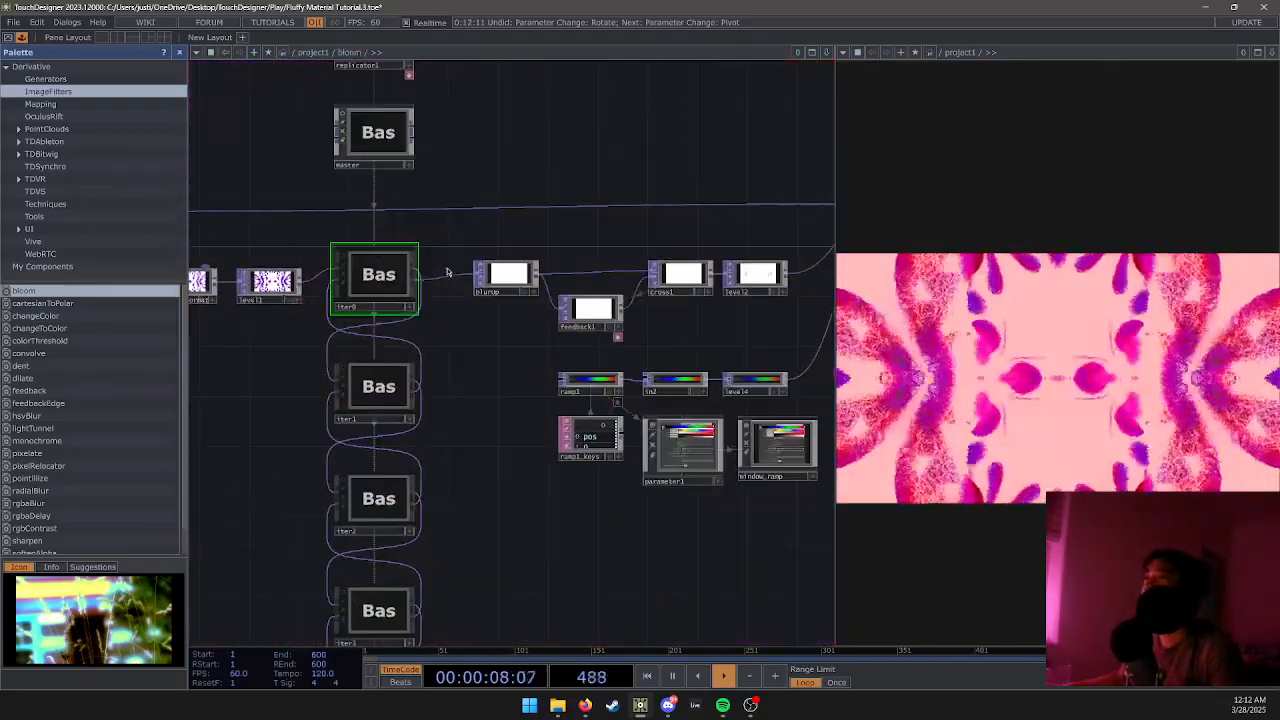
scroll(643, 280, "down", 5)
scroll(682, 289, "up", 8)
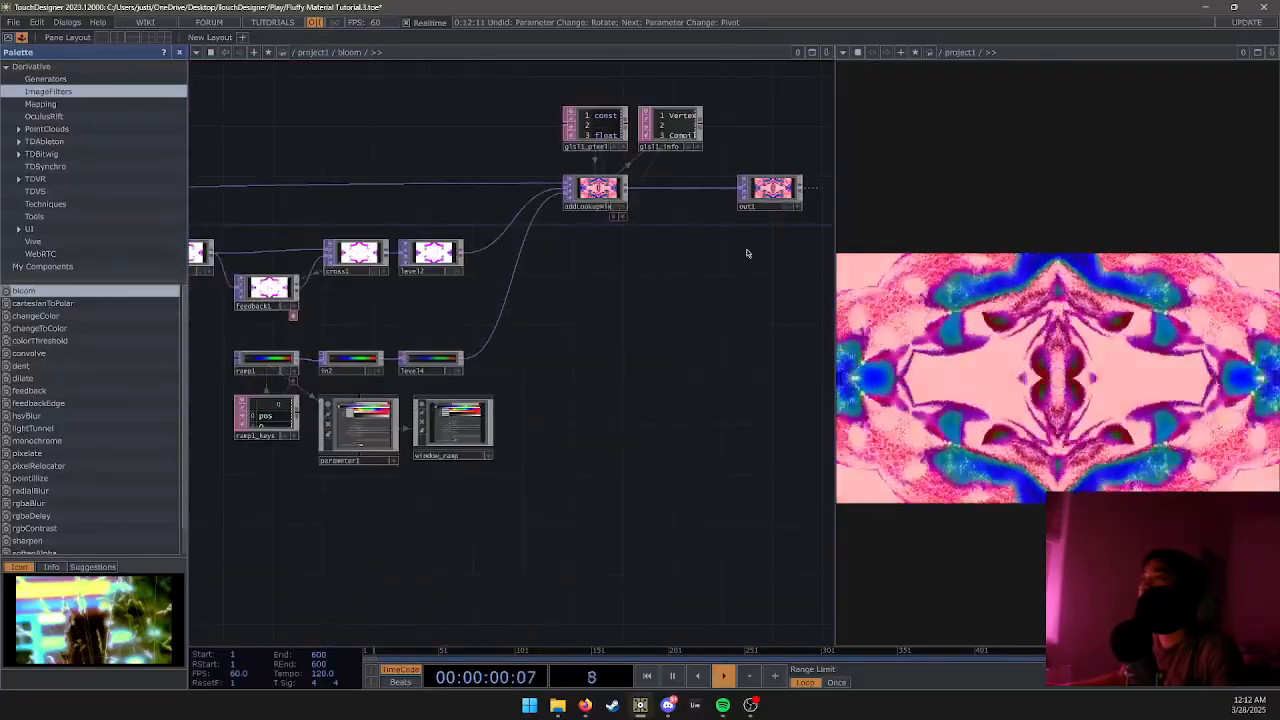
scroll(682, 289, "up", 3)
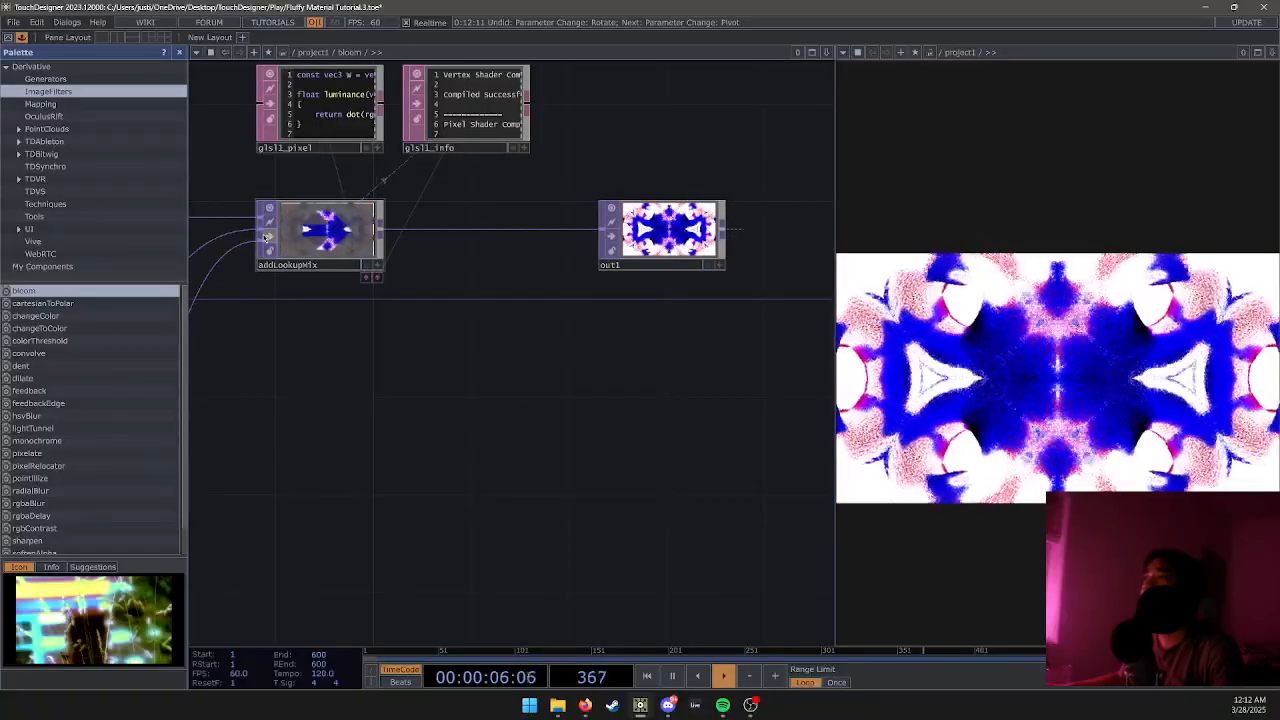
scroll(432, 289, "down", 3)
scroll(424, 281, "up", 10)
scroll(463, 250, "down", 6)
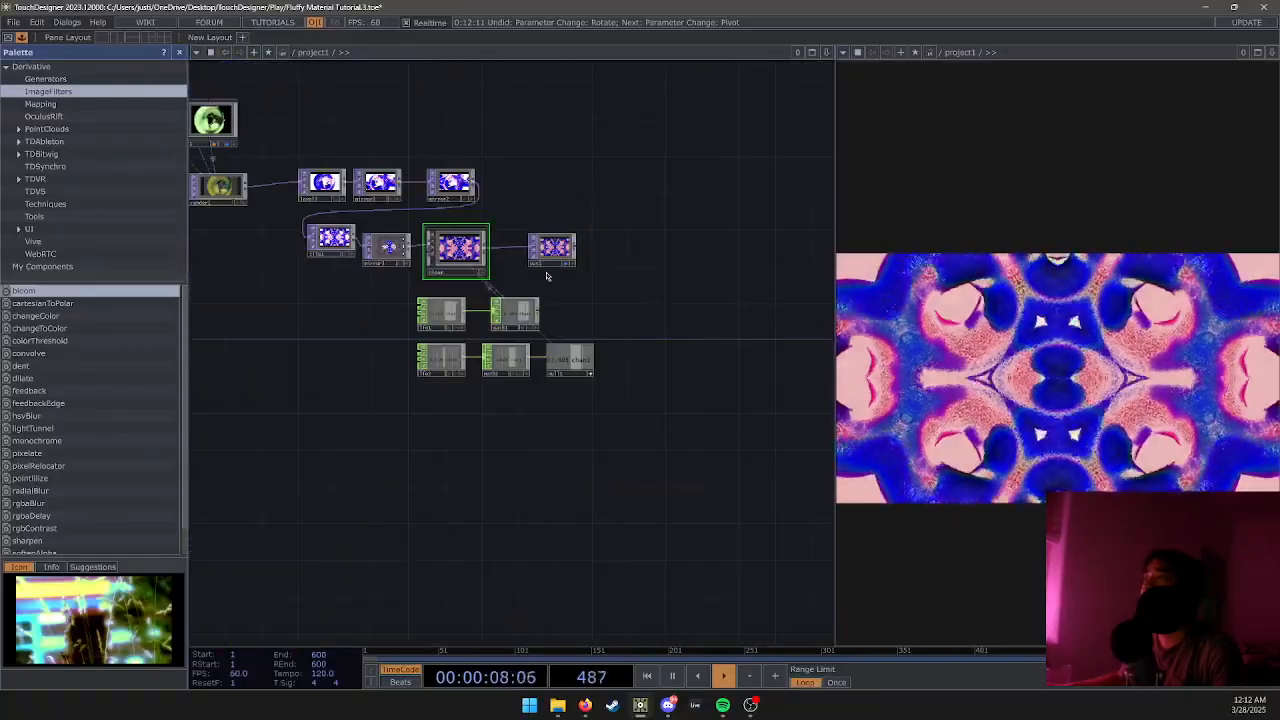
Show the bloom component's parameters beside the LFO chains and deactivate the interactive viewer of null1.
scroll(535, 272, "up", 4)
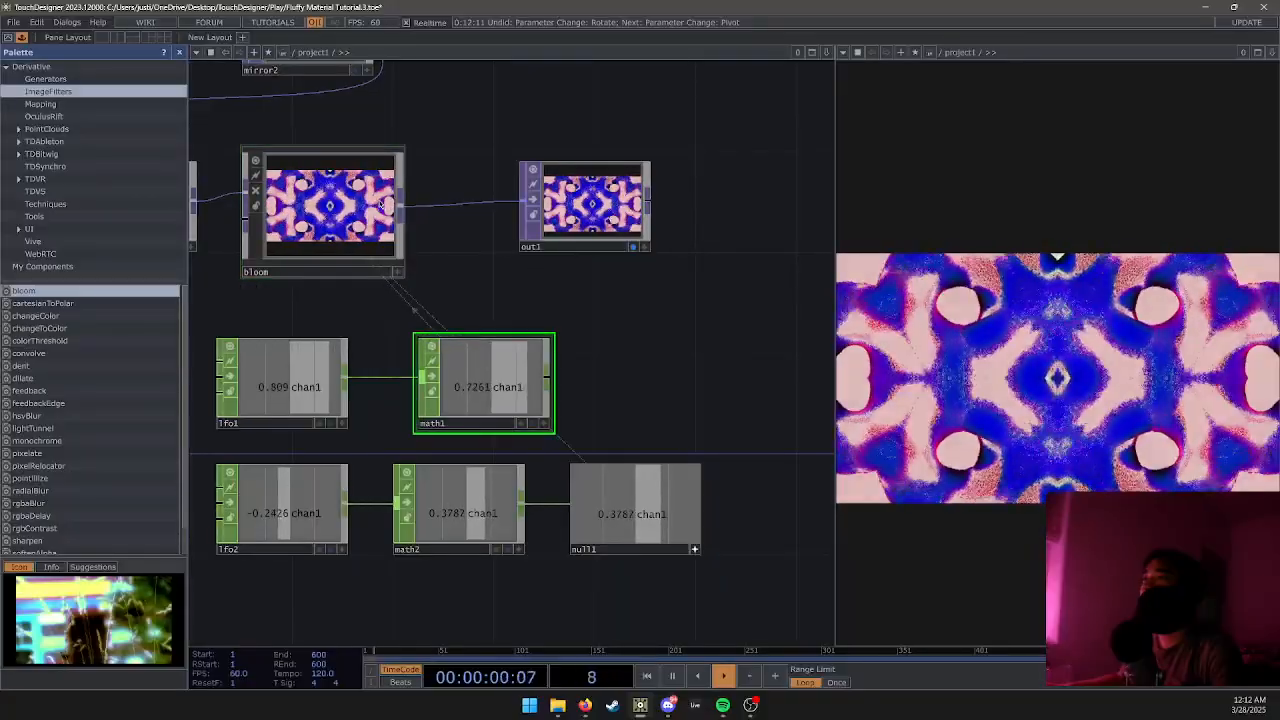
key("p")
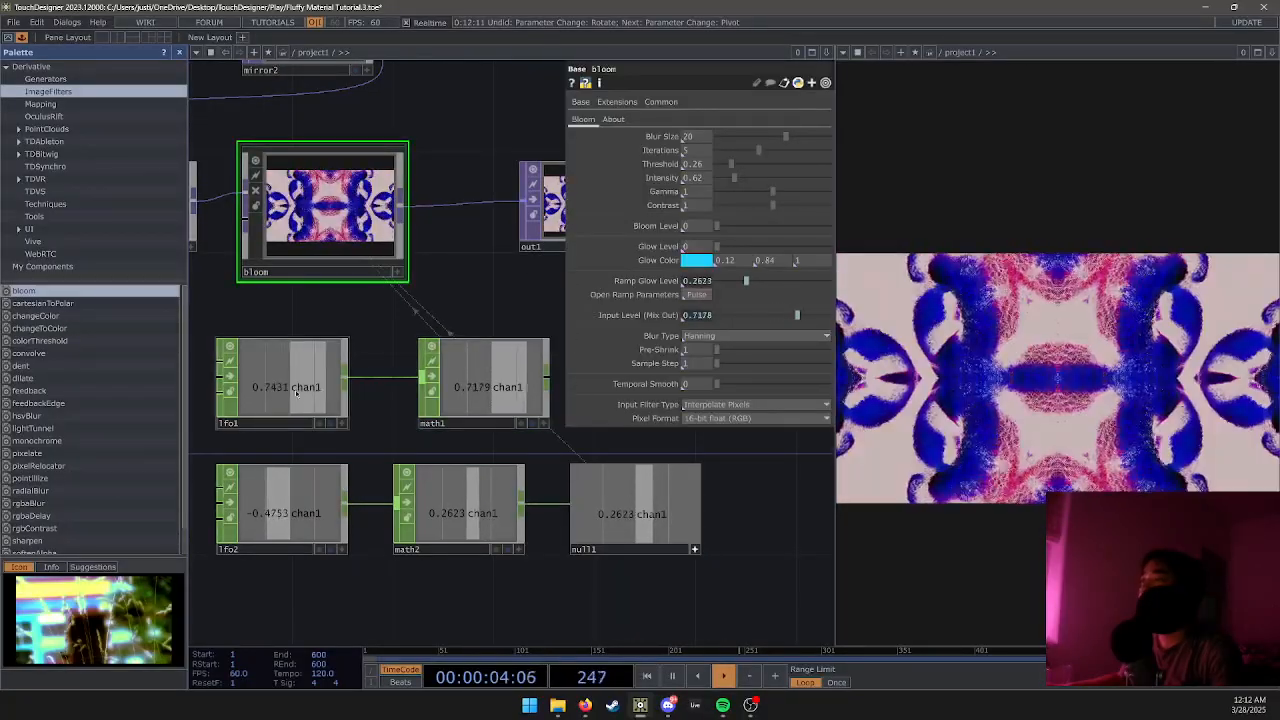
left_click(598, 513)
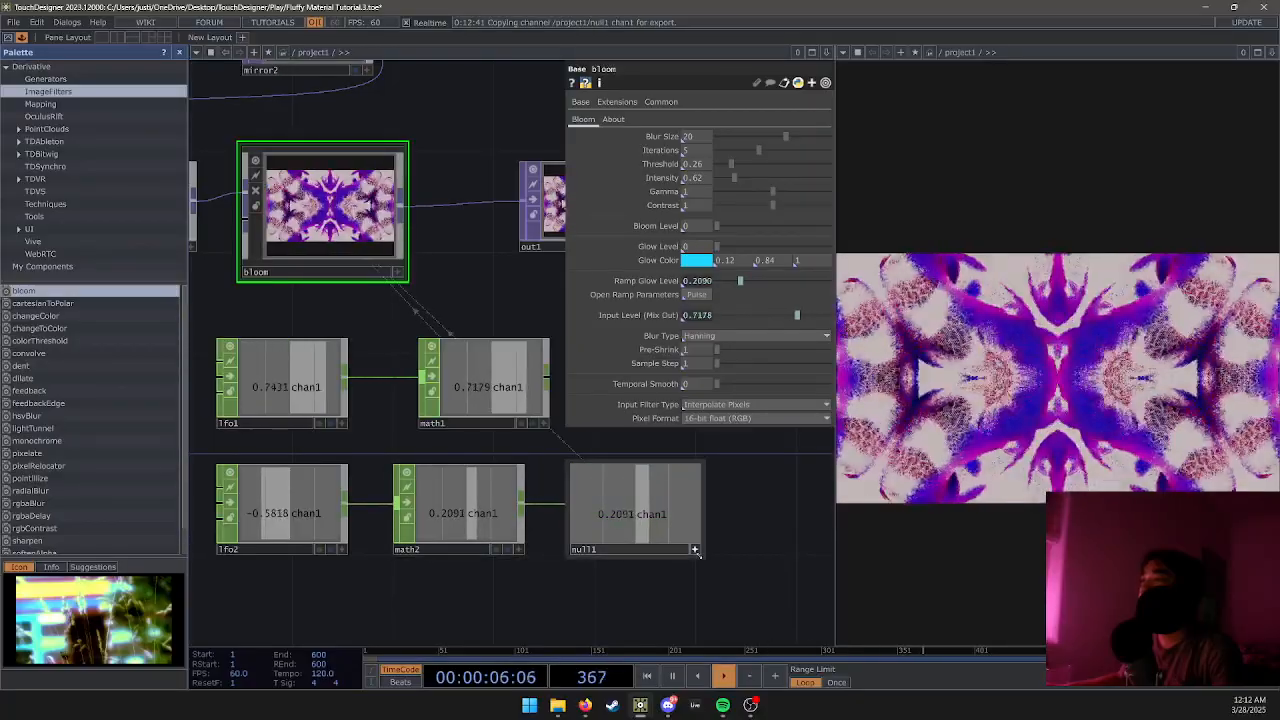
left_click(695, 550)
Set the lower To Range value of math1 to 0.6 and hide its parameters.
left_click(502, 376)
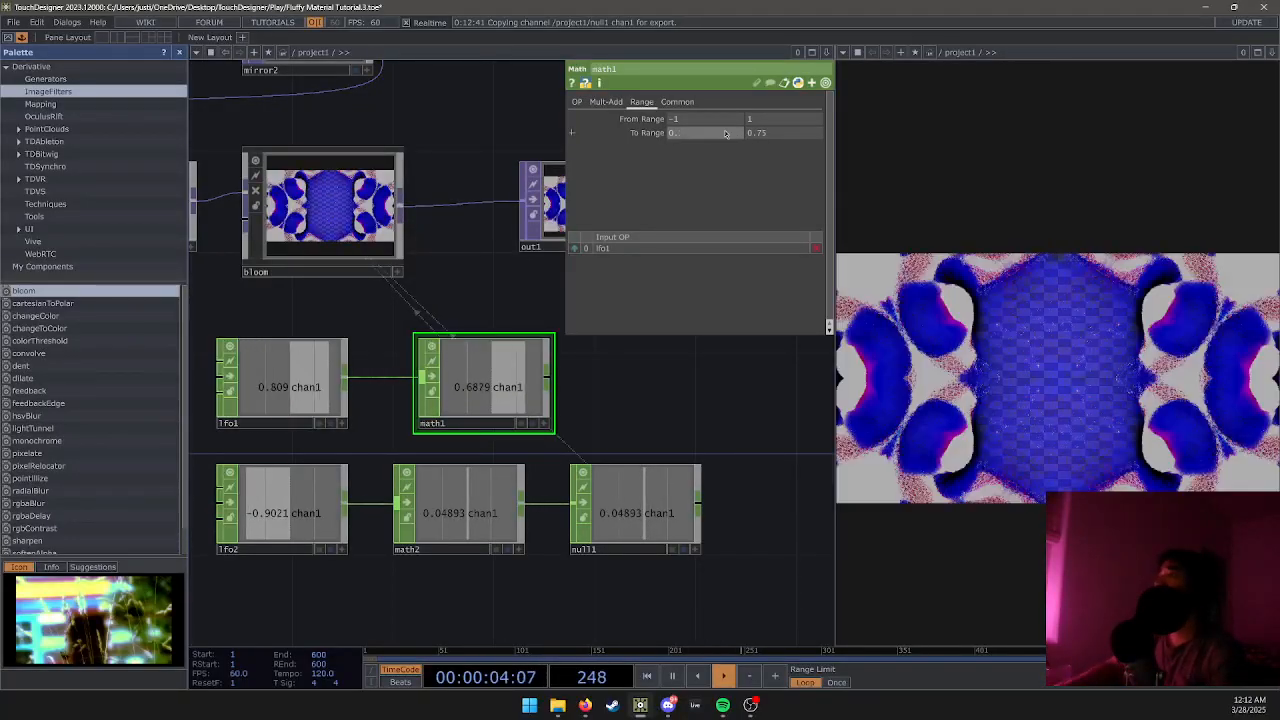
key("BackSpace")
type("6")
key("Return")
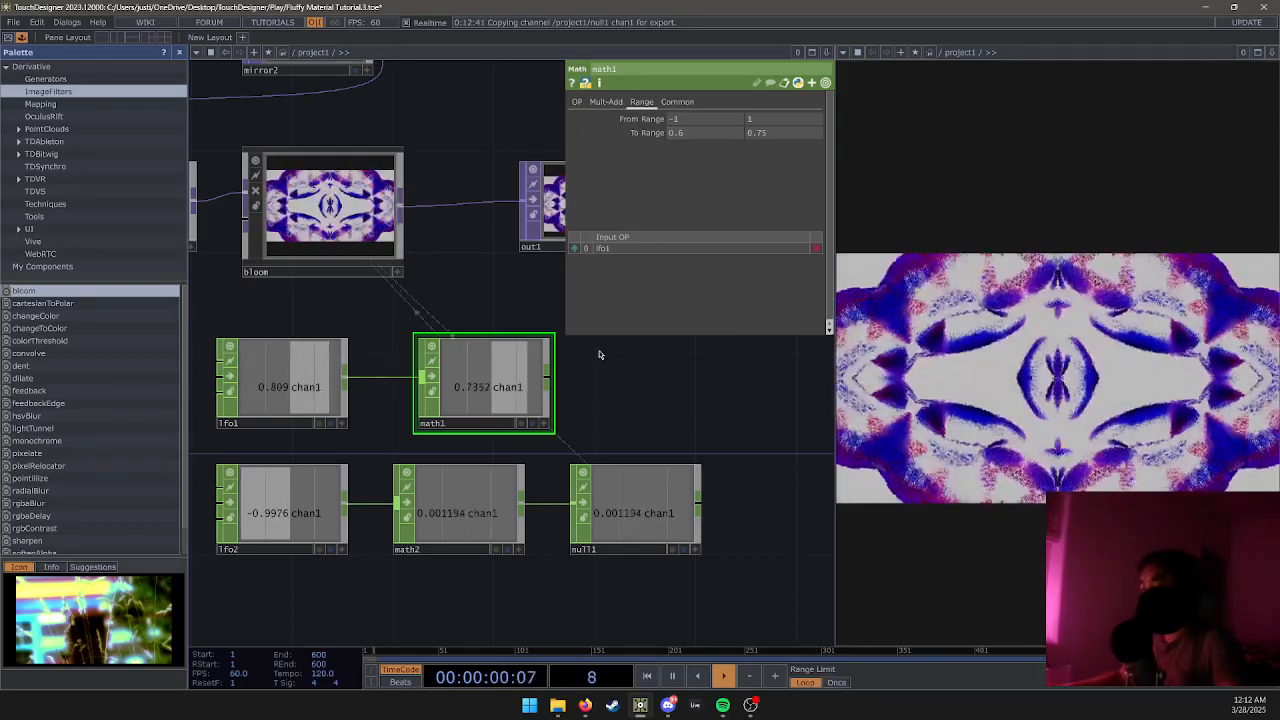
key("p")
Try a higher Brightness 1 value on level1 and undo the brightness change.
scroll(597, 354, "down", 6)
scroll(449, 332, "up", 8)
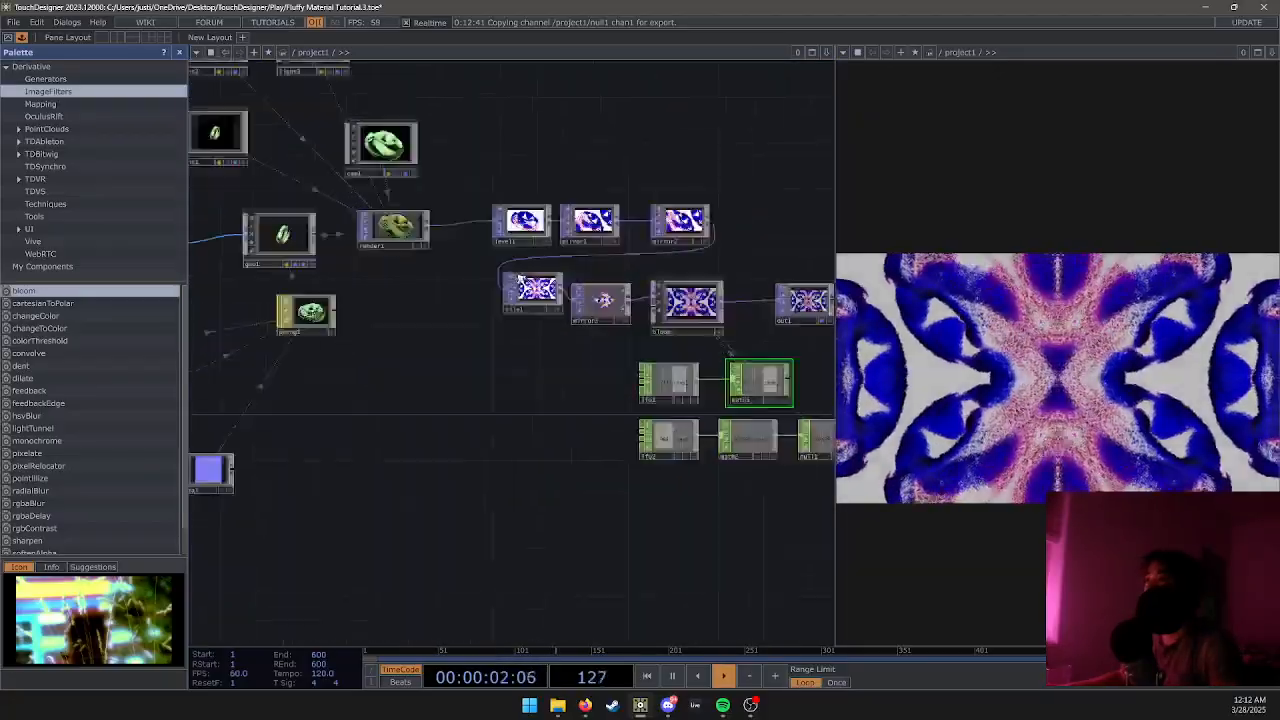
scroll(536, 208, "down", 3)
left_click(535, 145)
key("p")
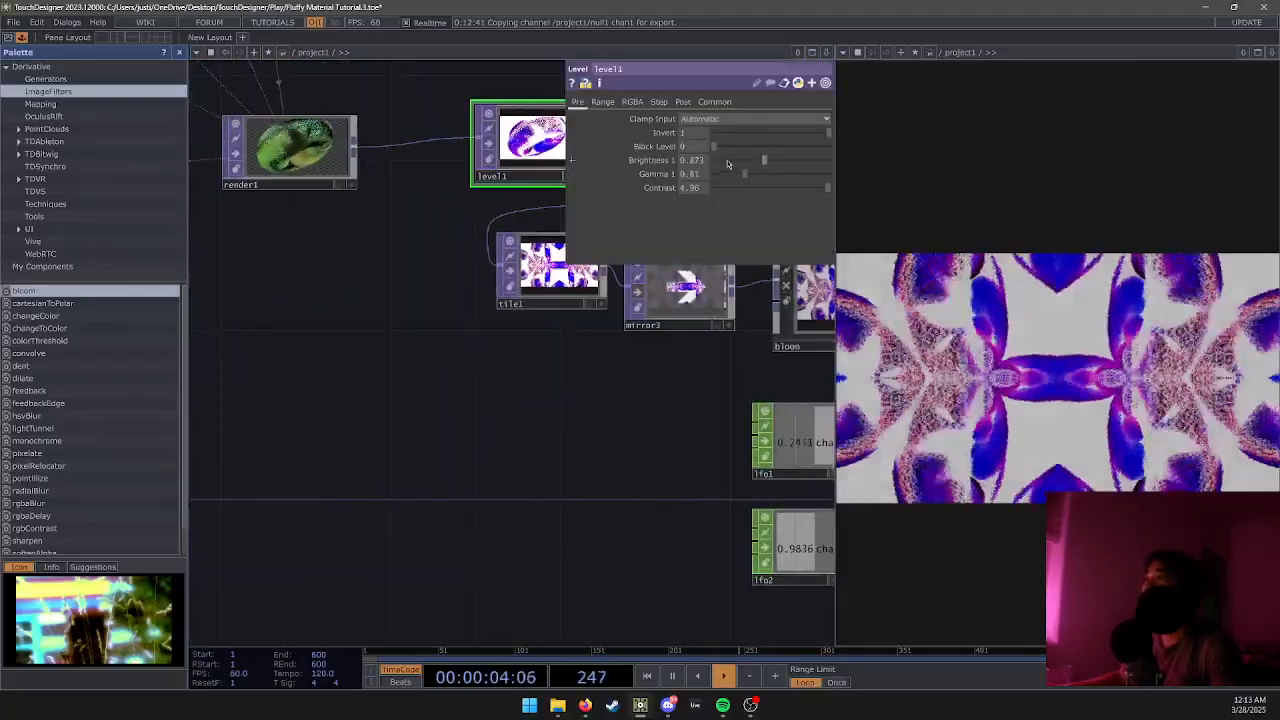
left_click_drag(763, 160, 835, 161)
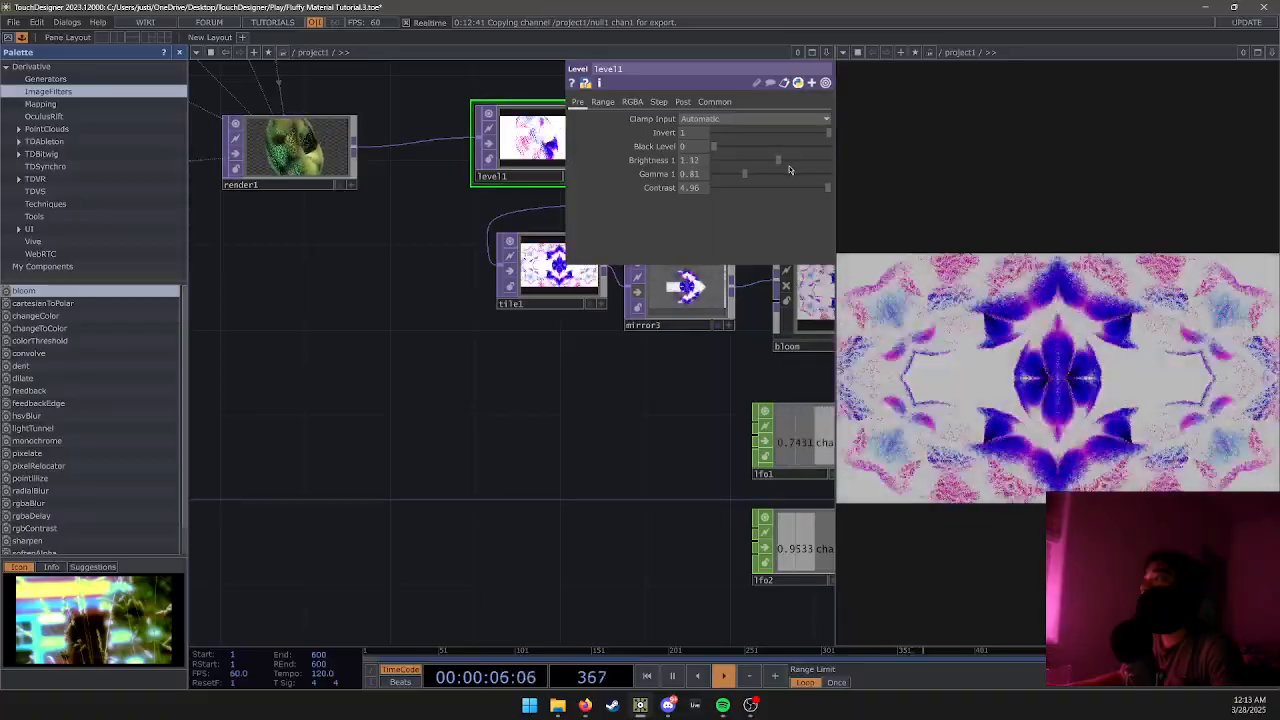
key("ctrl+z")
Try a Gamma 1 of 0.55 and a Contrast of 5 on level1, then undo both changes.
mouse_move(746, 173)
left_mouse_down()
mouse_move(775, 178)
mouse_move(714, 187)
mouse_move(778, 189)
mouse_move(732, 194)
left_mouse_up()
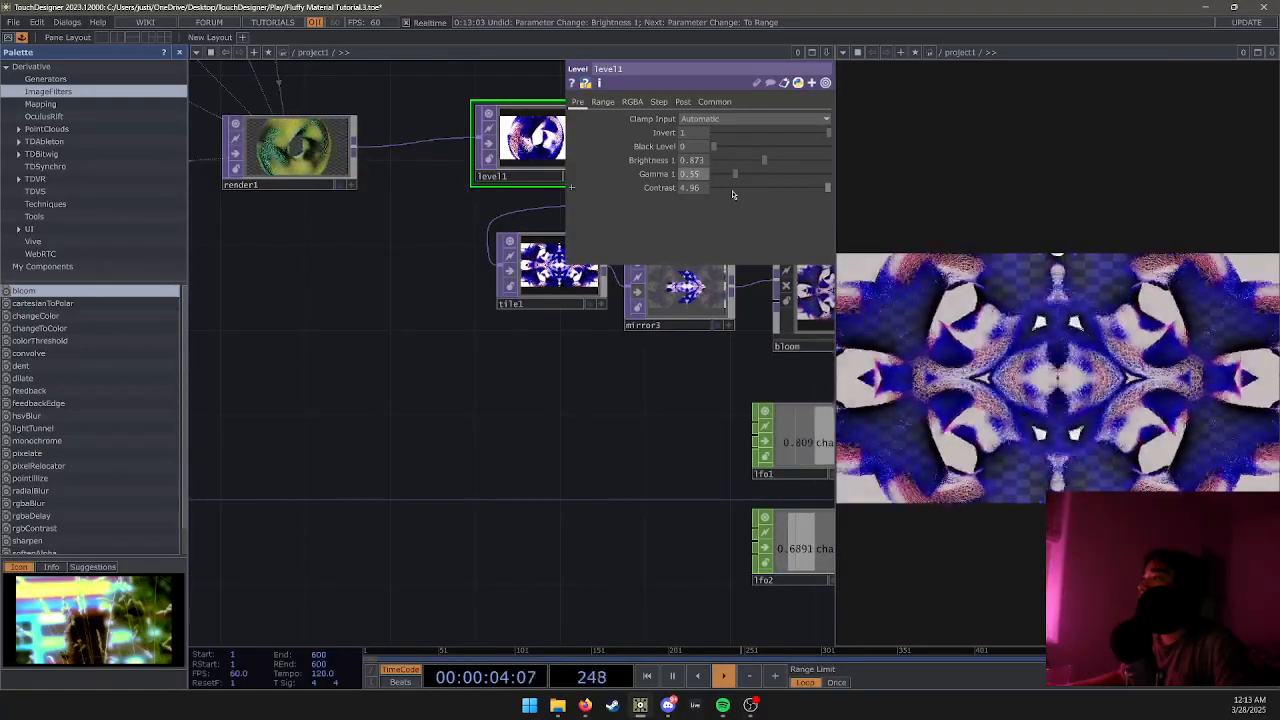
left_click_drag(754, 189, 831, 194)
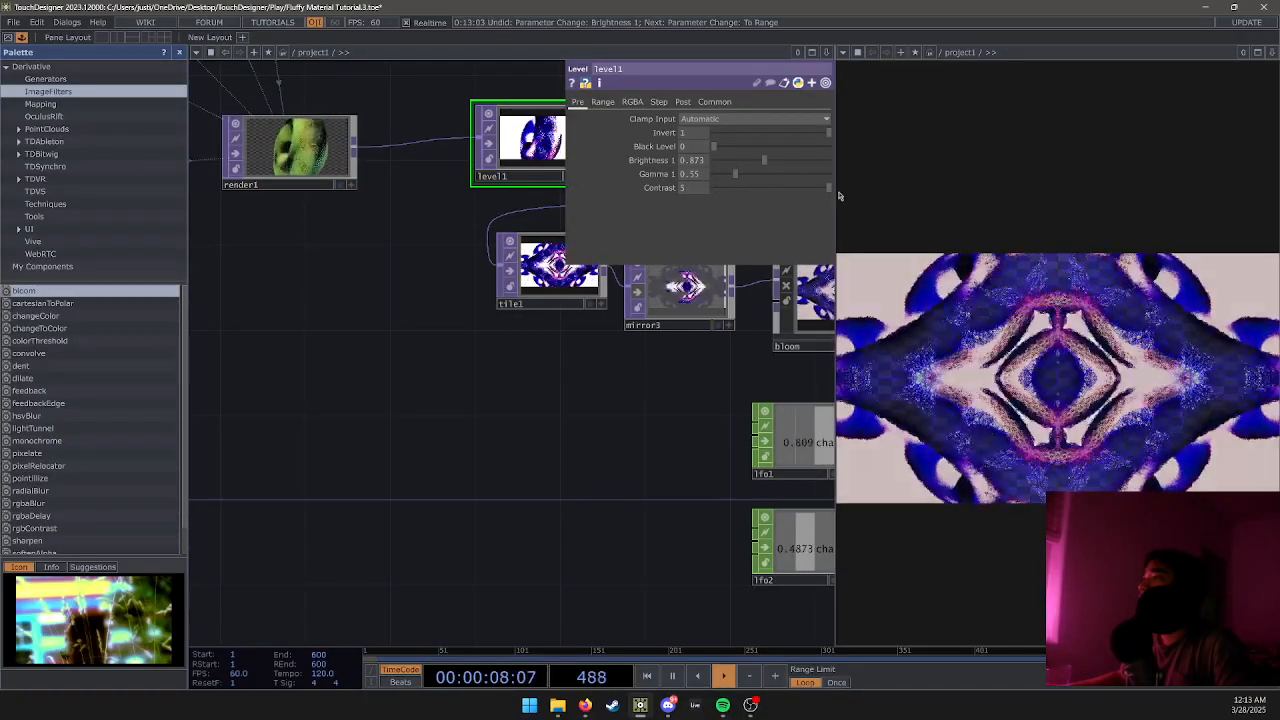
key("ctrl+z")
key("ctrl+z")
key("ctrl+z")
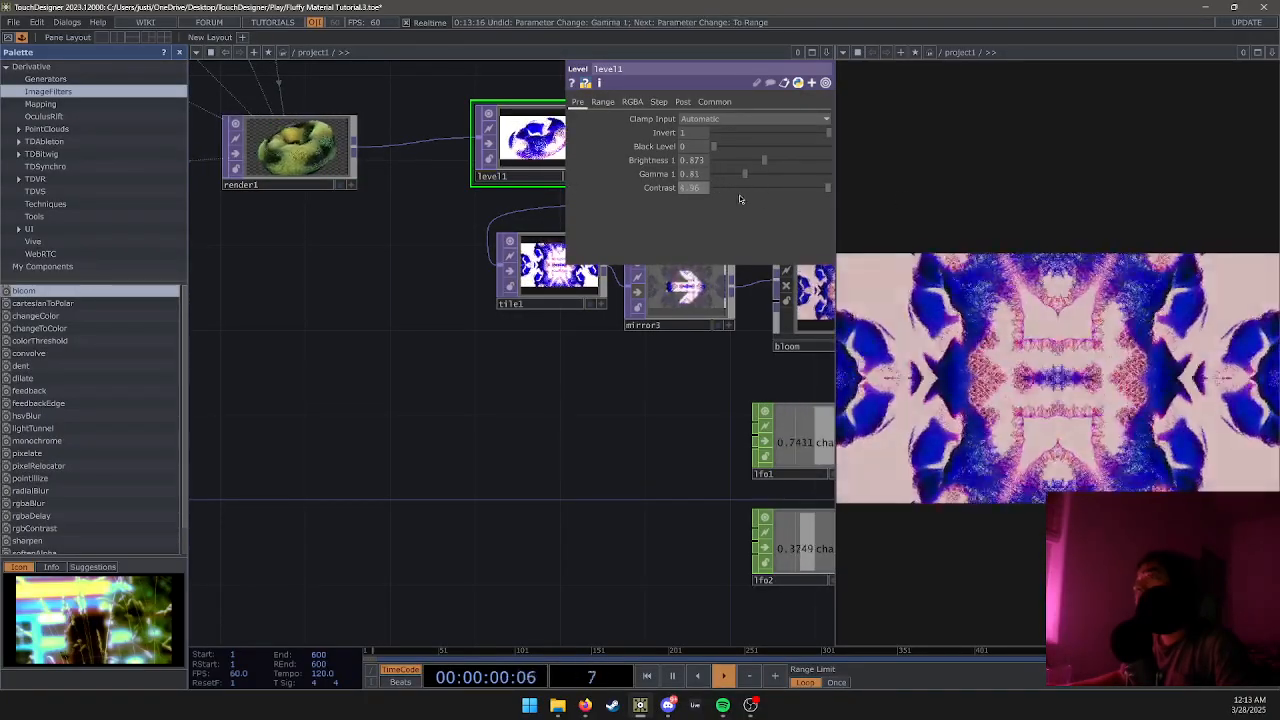
key("ctrl+y")
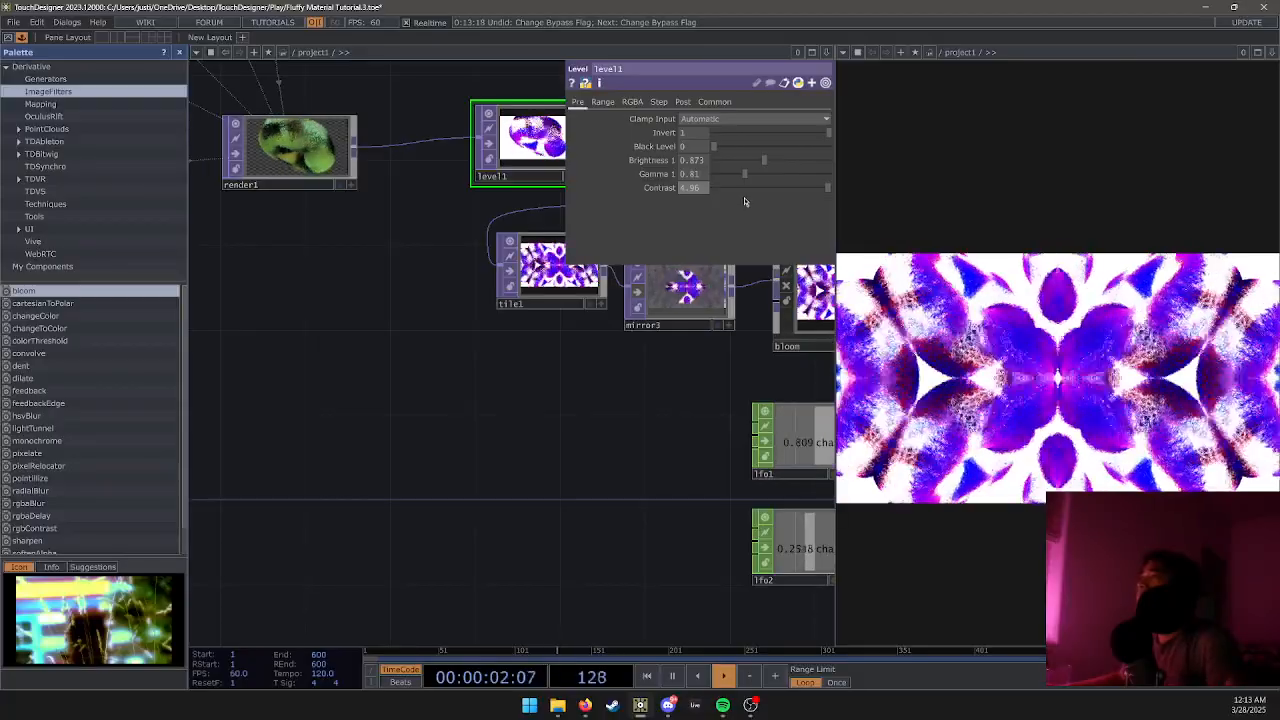
key("ctrl+z")
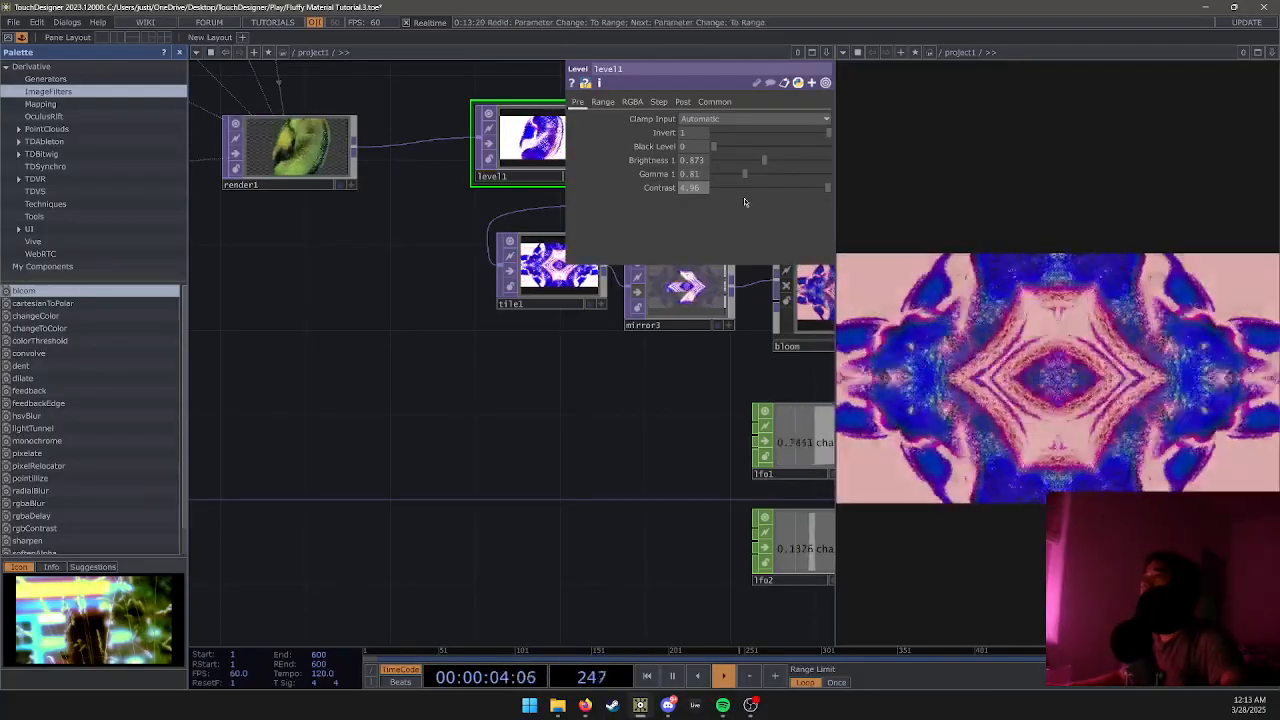
Try an Invert value of 0 on level1 and undo the invert change.
left_click(737, 134)
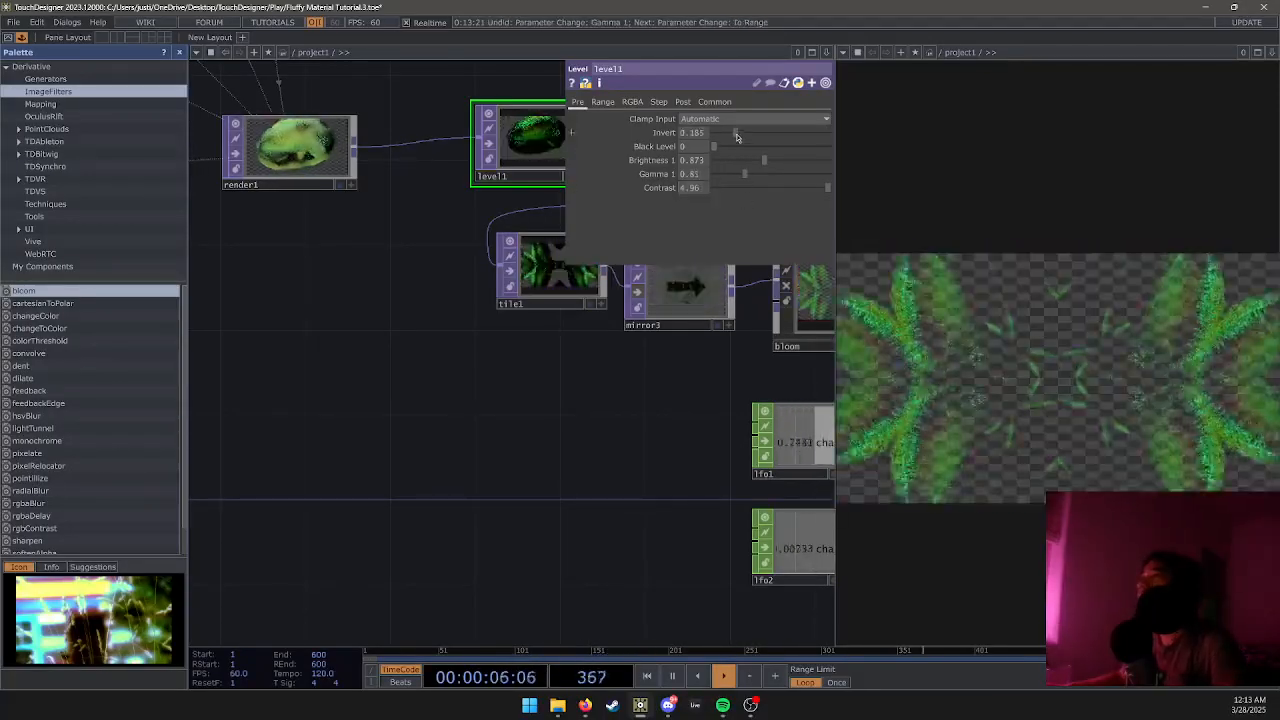
mouse_move(711, 138)
left_mouse_down()
mouse_move(780, 151)
mouse_move(691, 146)
left_mouse_up()
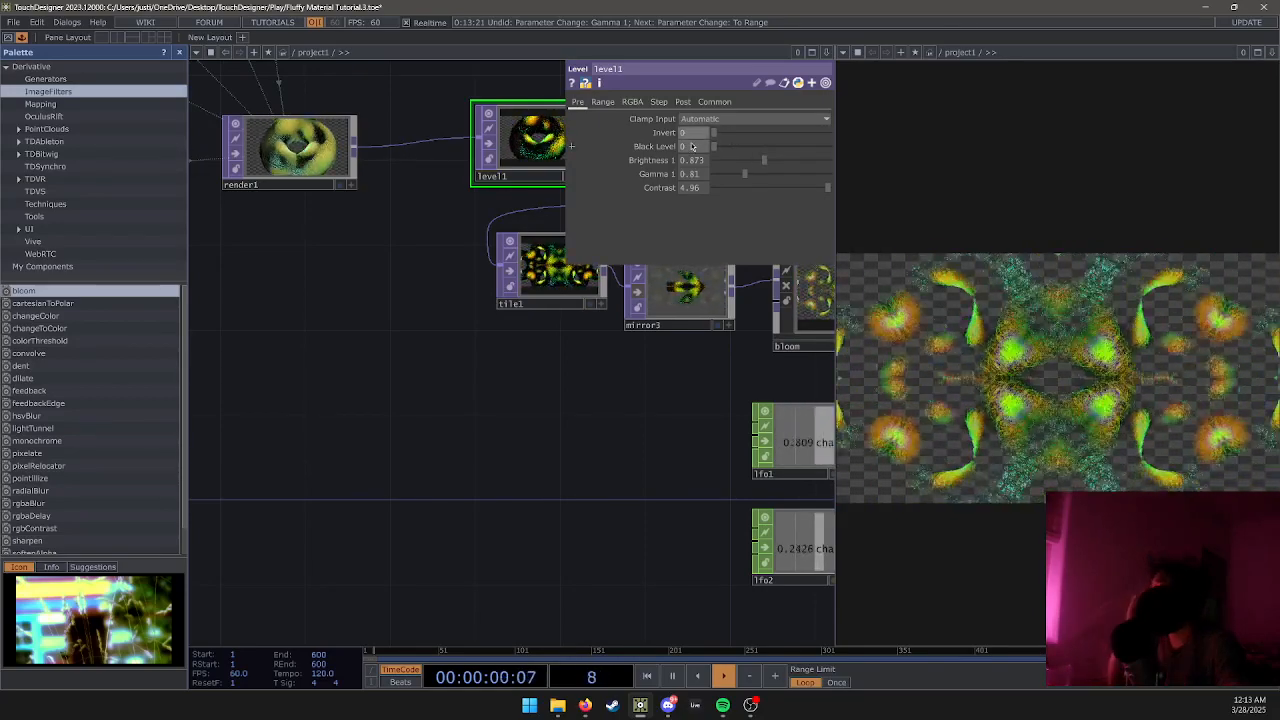
key("ctrl+z")
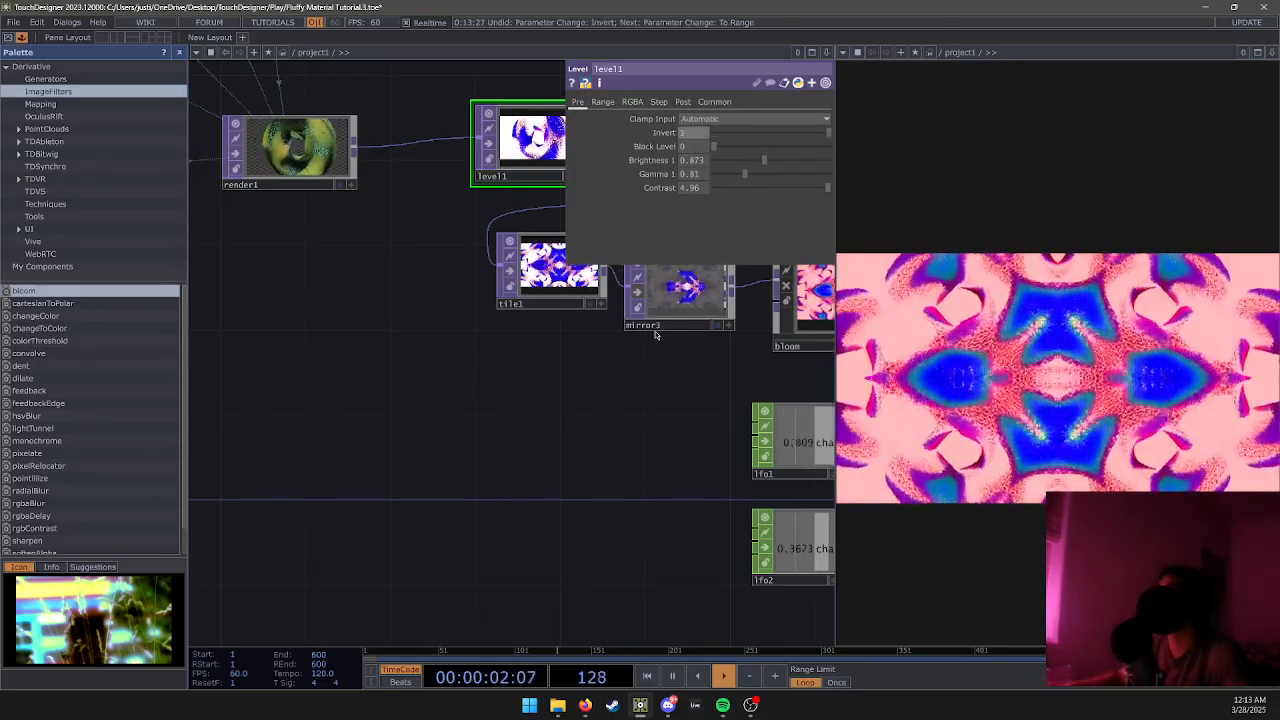
Hide the floating parameters of level1.
key("p")
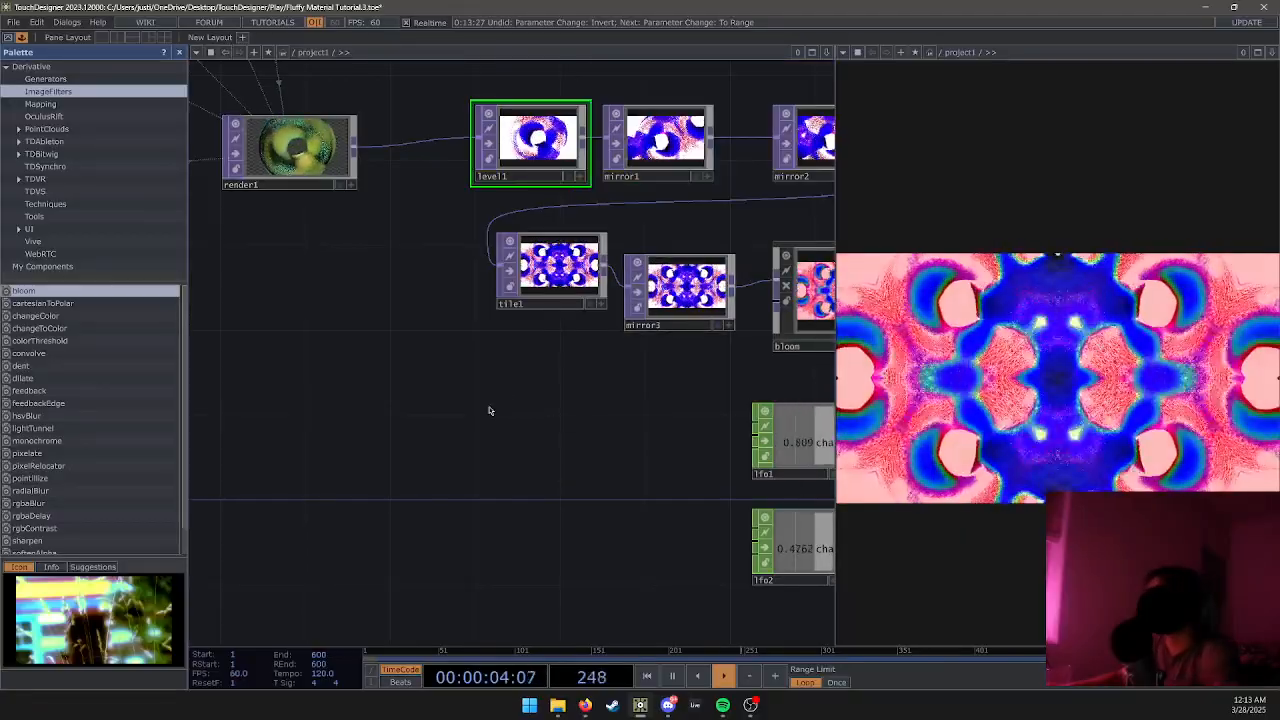
left_click_drag(489, 386, 559, 438)
left_click_drag(415, 360, 385, 358)
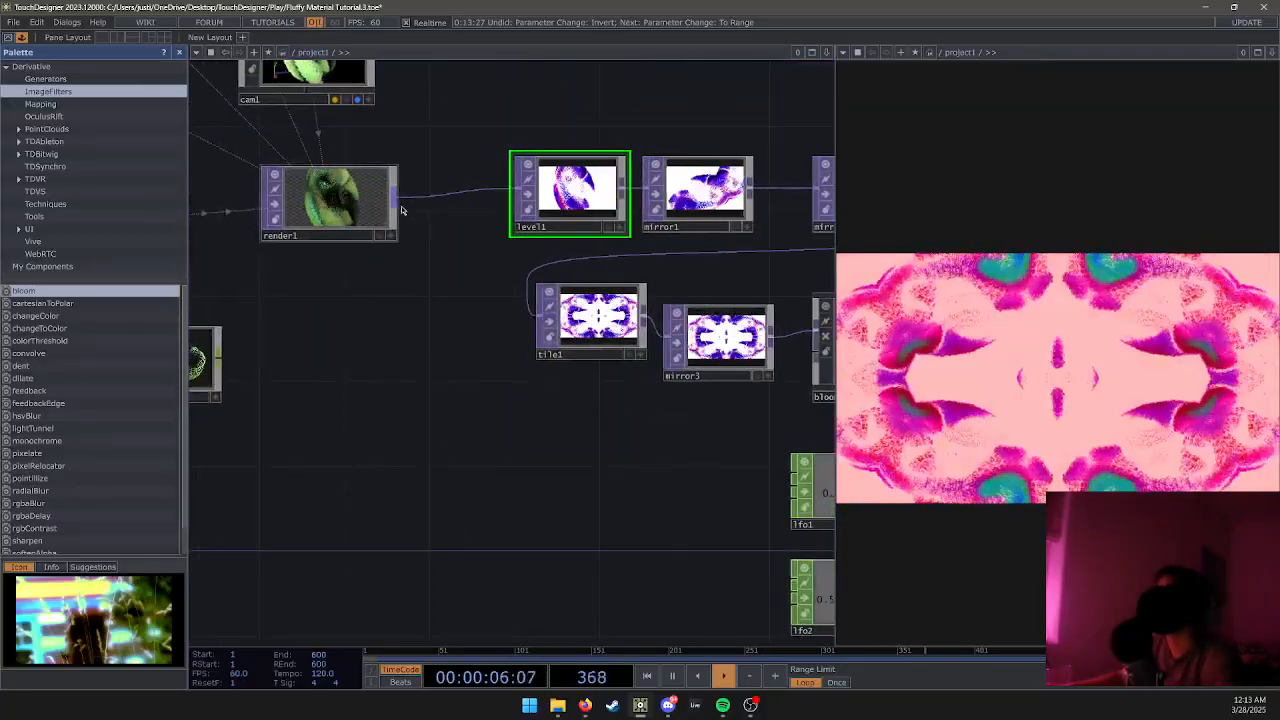
Try inserting a Level TOP between render1 and level1, and undo the insertion.
right_click(397, 204)
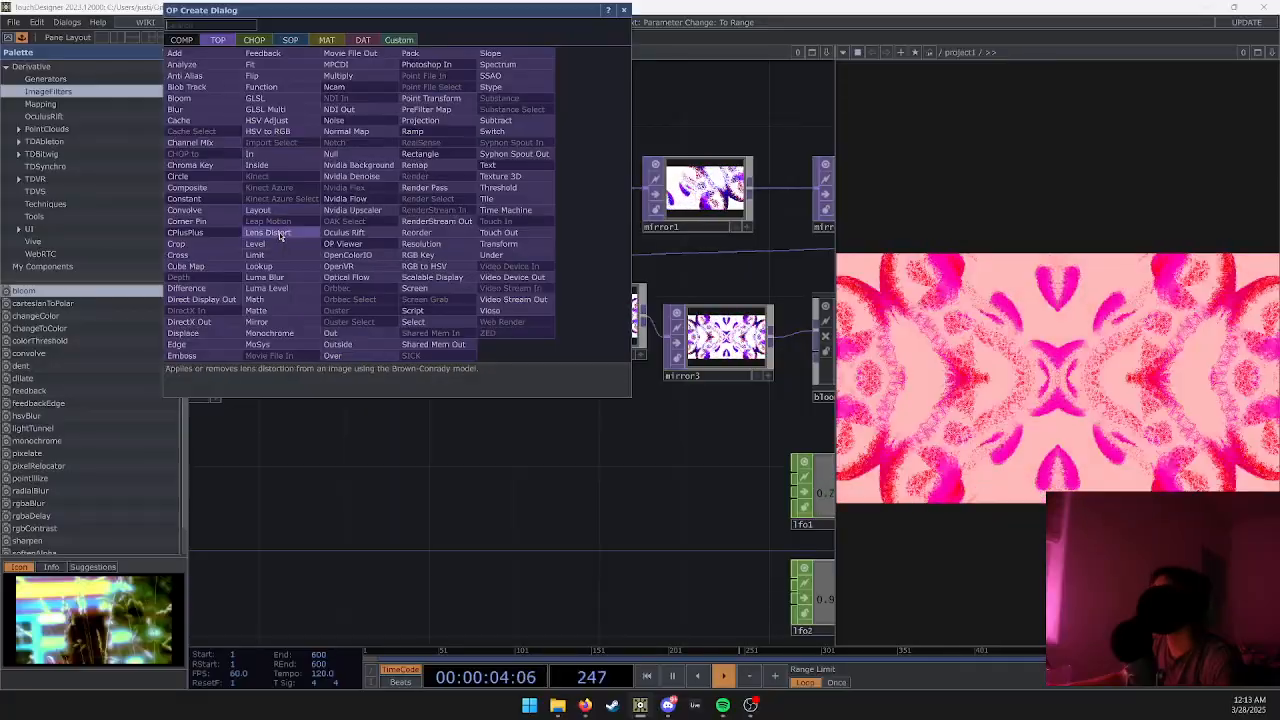
left_click(256, 243)
left_click(421, 510)
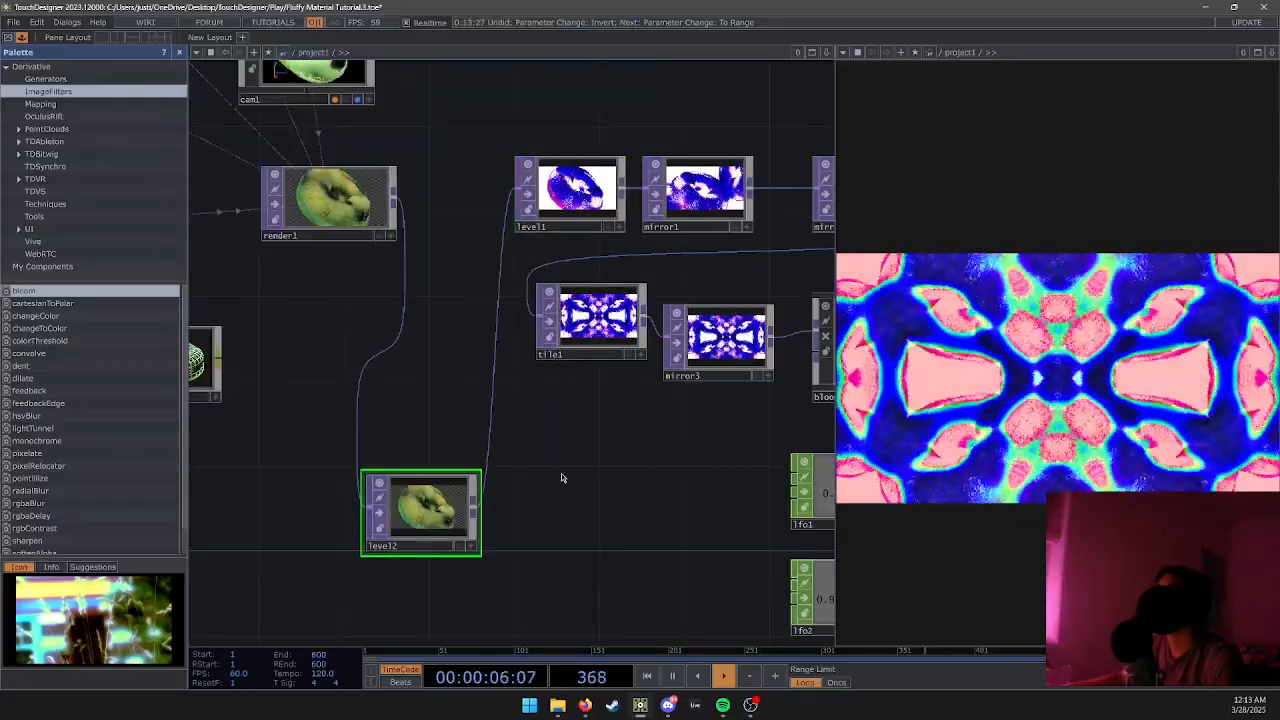
key("ctrl+z")
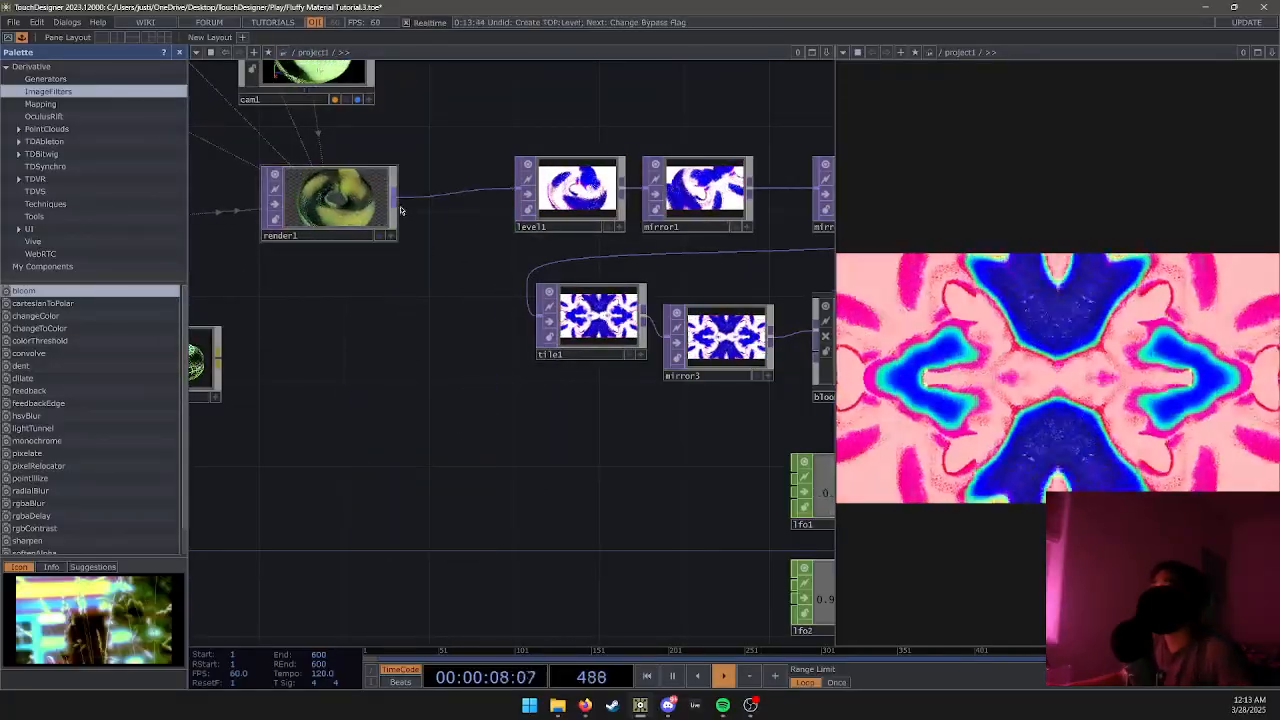
Add a separate Level TOP below render1 and wire render1's output into it.
key("Tab")
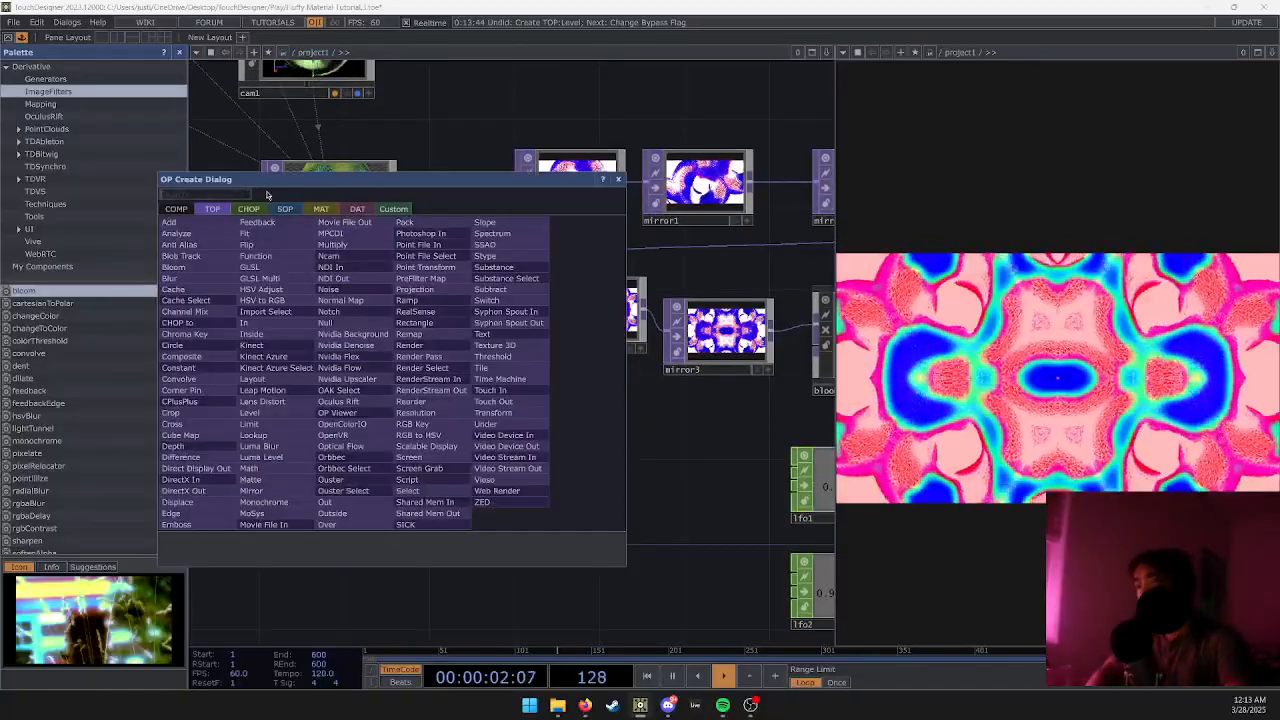
type("level")
left_click(250, 412)
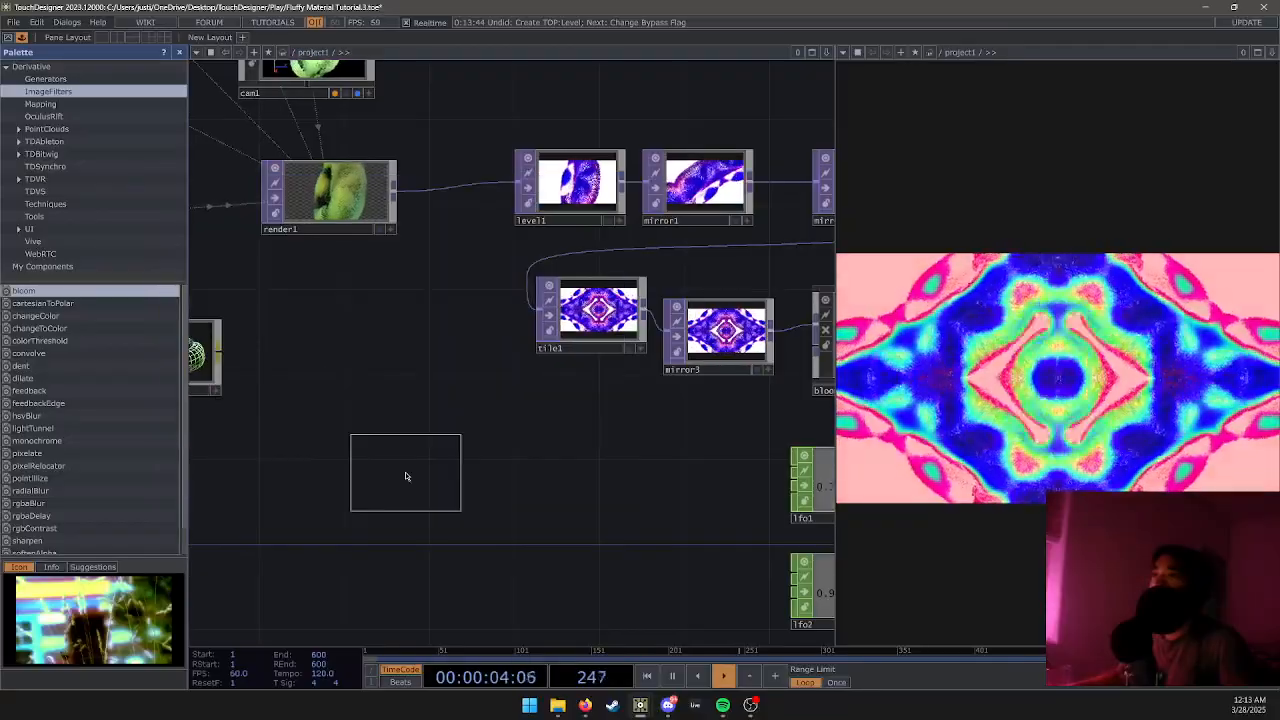
left_click(415, 482)
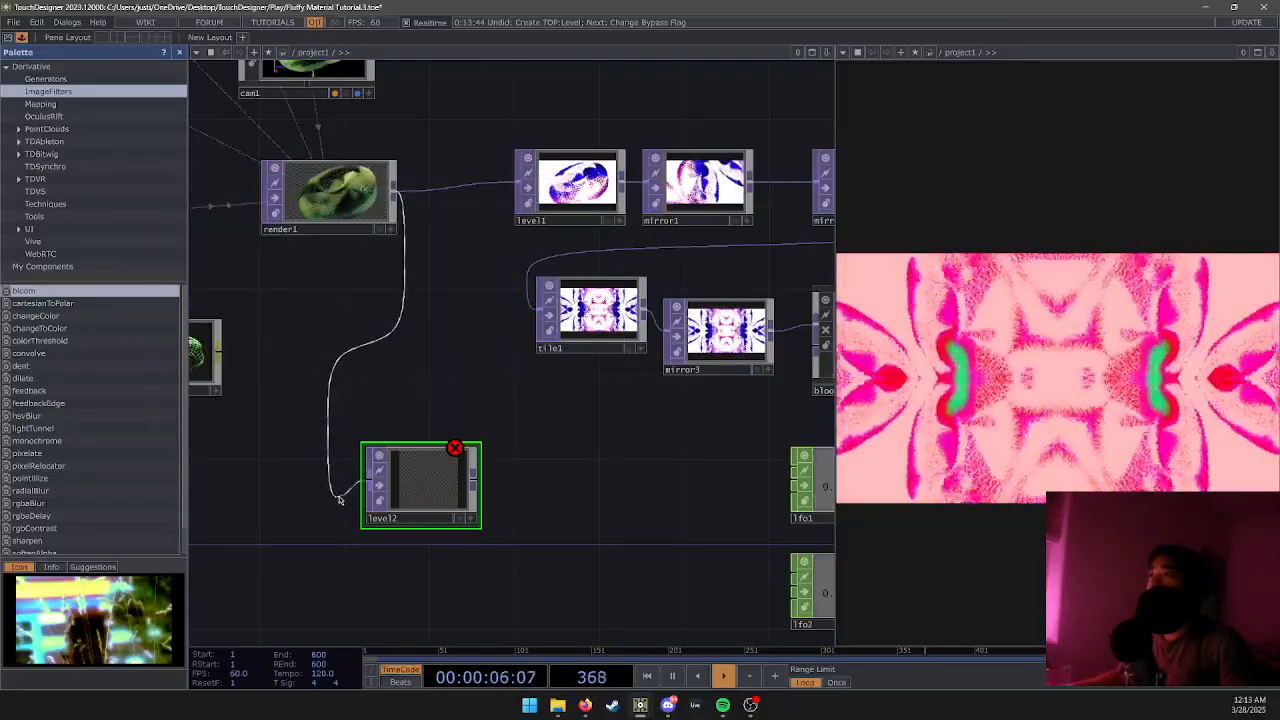
left_click(365, 484)
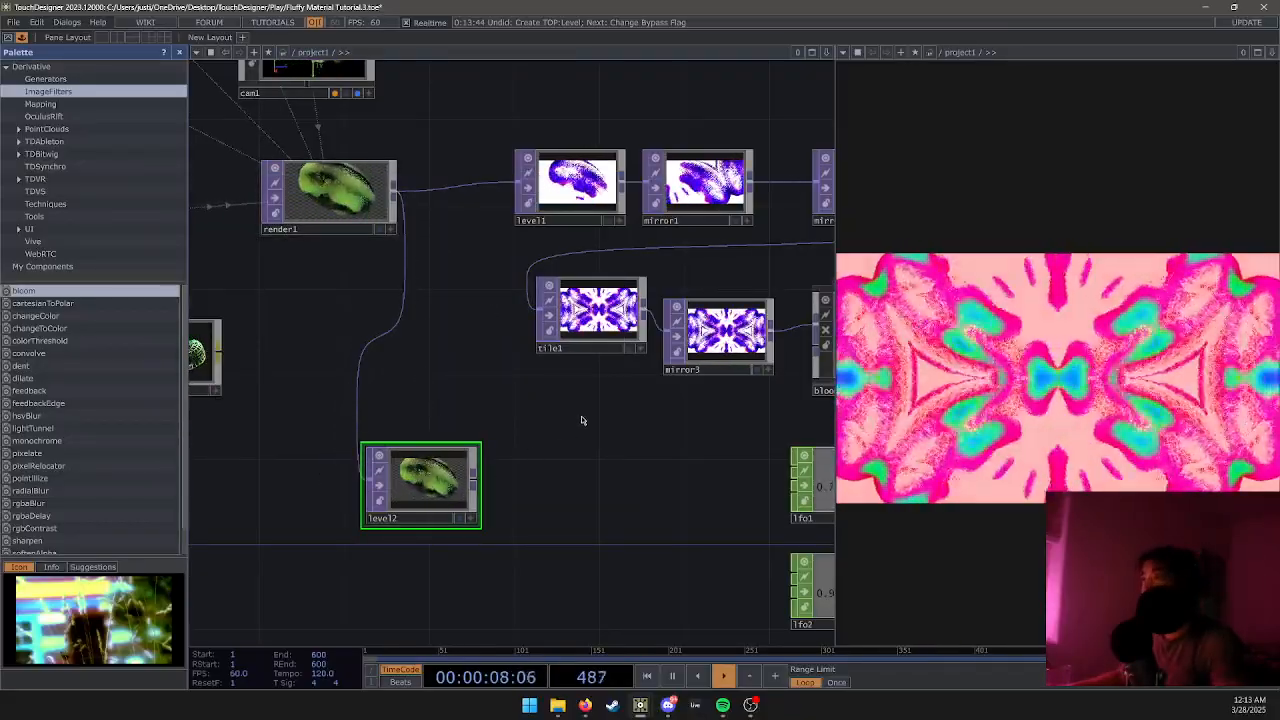
Duplicate the whole chain from level1 to out1, including its LFO, Math and Null CHOPs, below the original.
left_click_drag(568, 424, 431, 371)
scroll(431, 373, "down", 3)
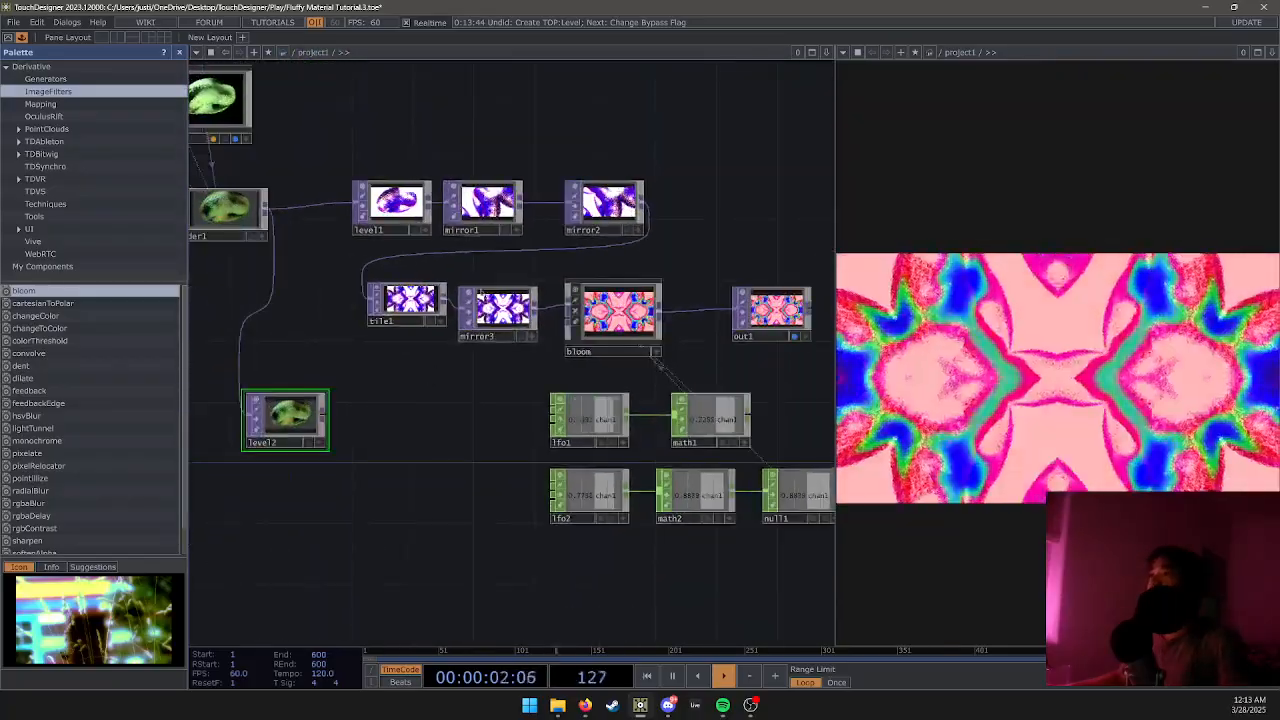
left_click(483, 203)
left_click_drag(504, 393, 376, 310)
scroll(376, 310, "down", 3)
left_click_drag(339, 227, 572, 441)
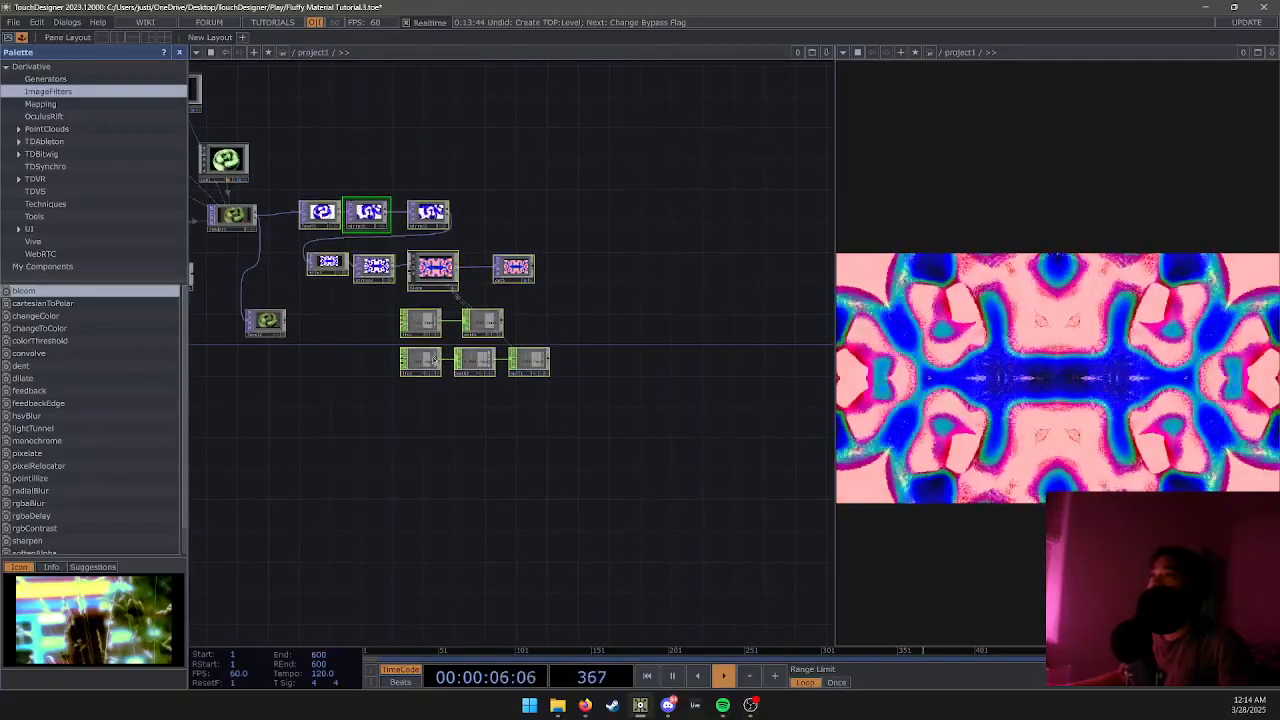
key("ctrl+v")
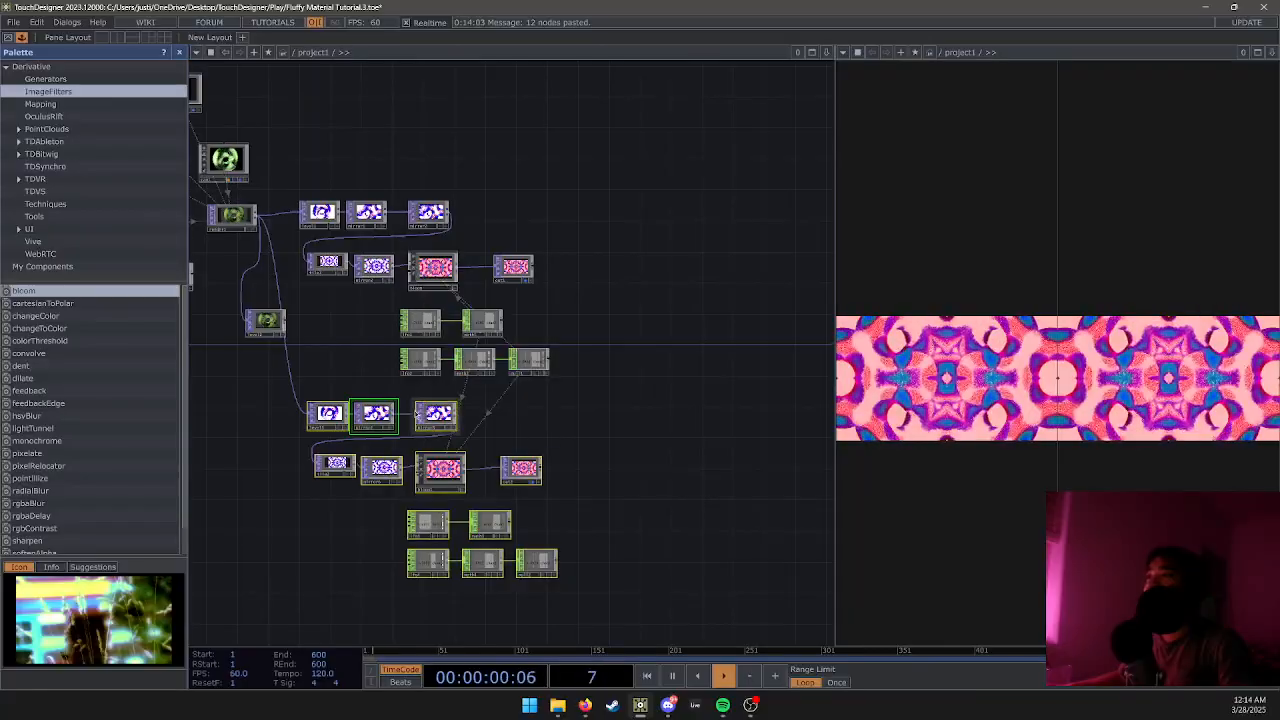
Align the duplicated chain beneath render1 and delete the unused level2 operator.
left_click(374, 420)
left_click(272, 324)
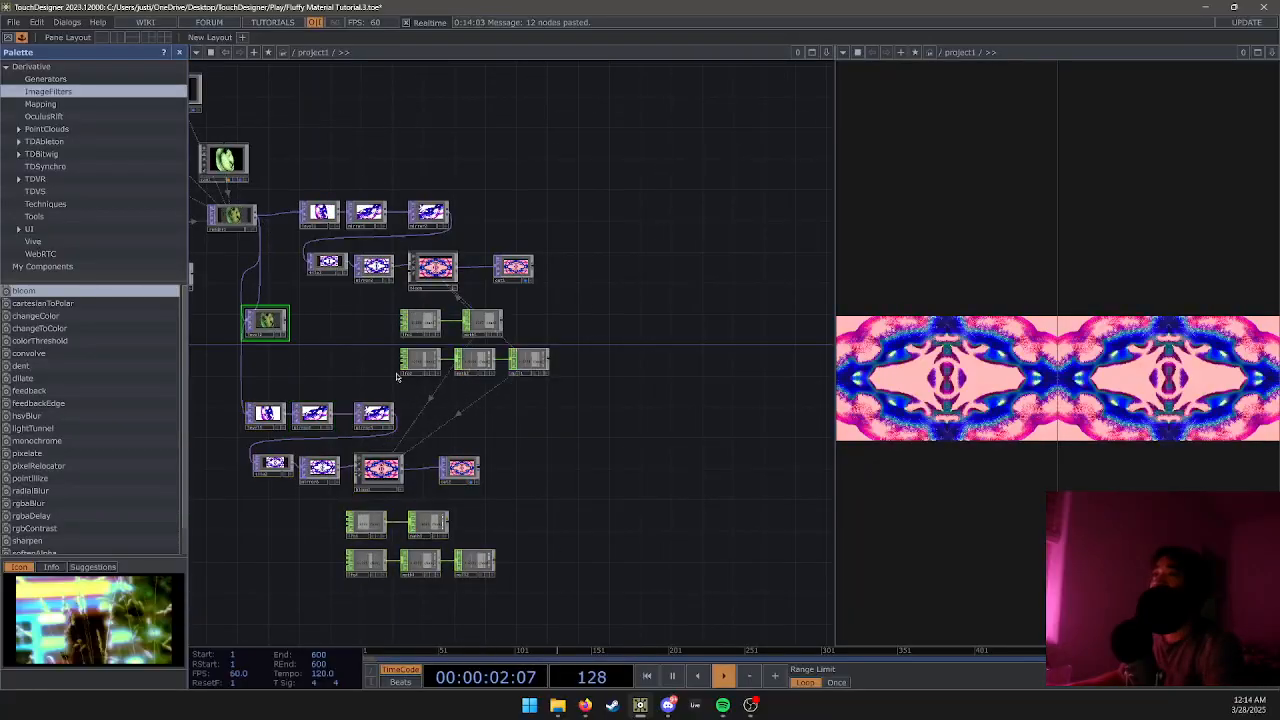
key("Delete")
Move out1 down beside the duplicated chain and delete the duplicate output out2.
scroll(566, 371, "up", 2)
left_click_drag(510, 228, 629, 466)
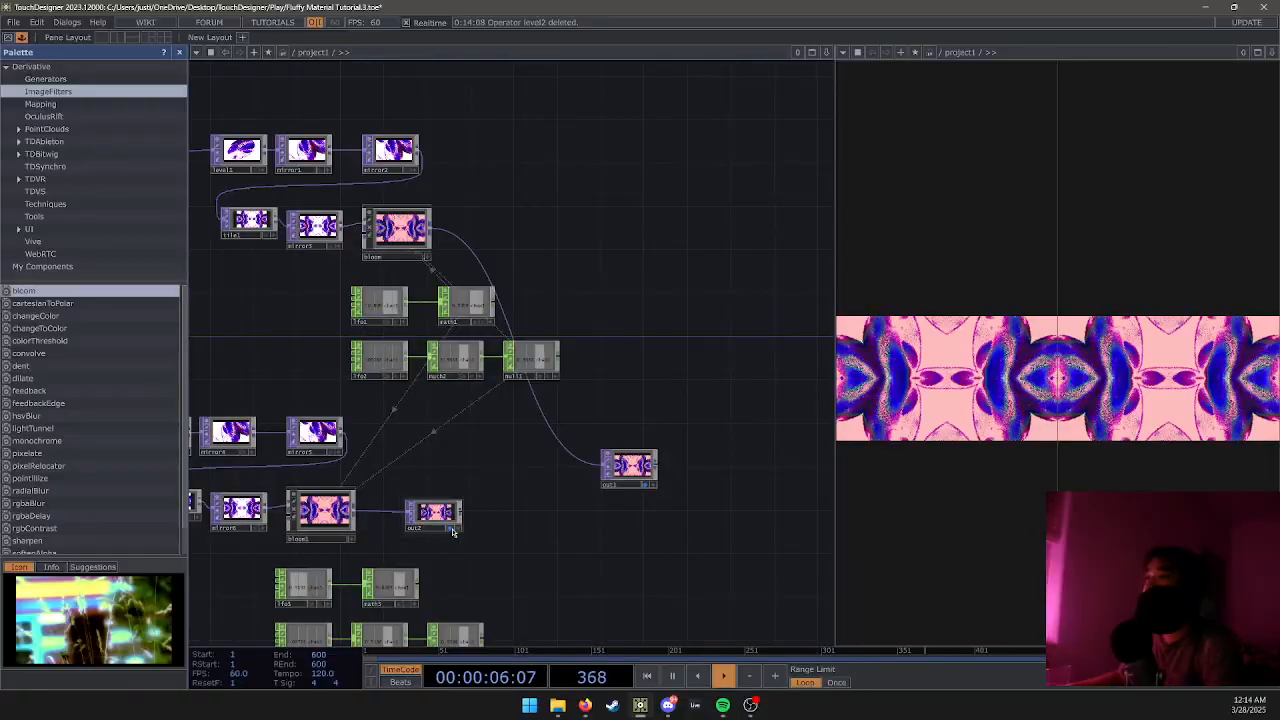
left_click(452, 520)
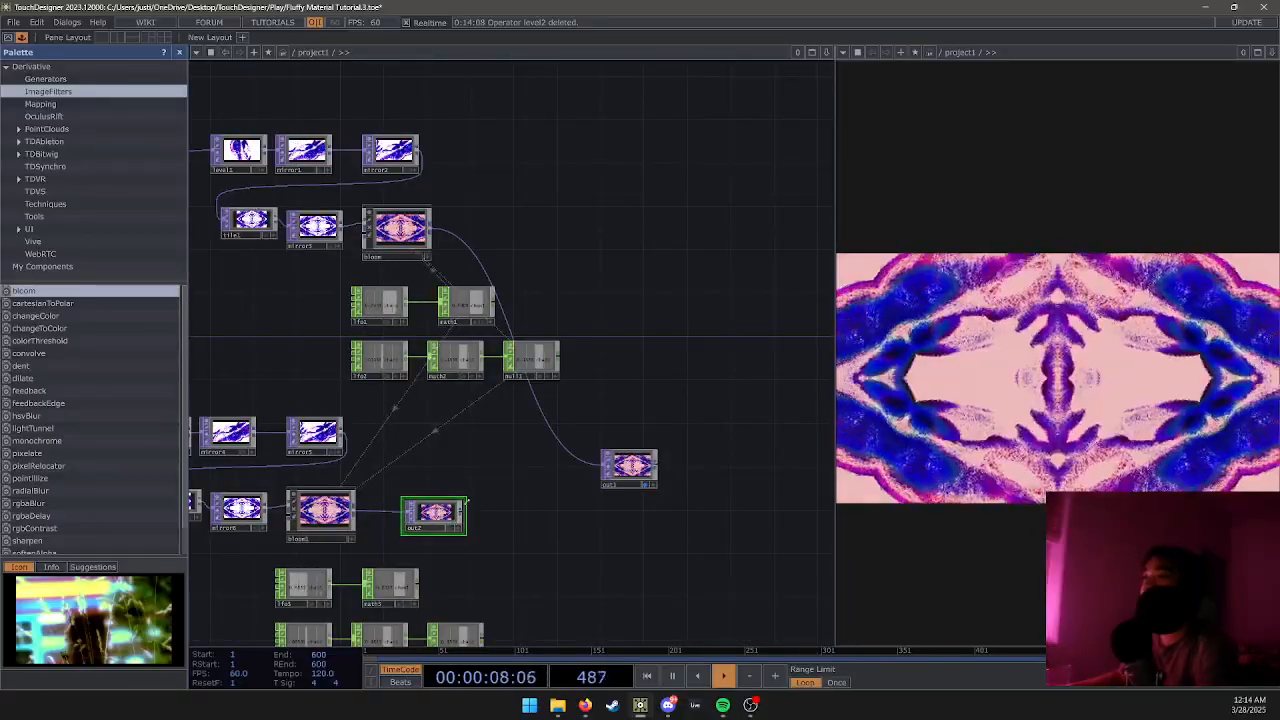
key("Delete")
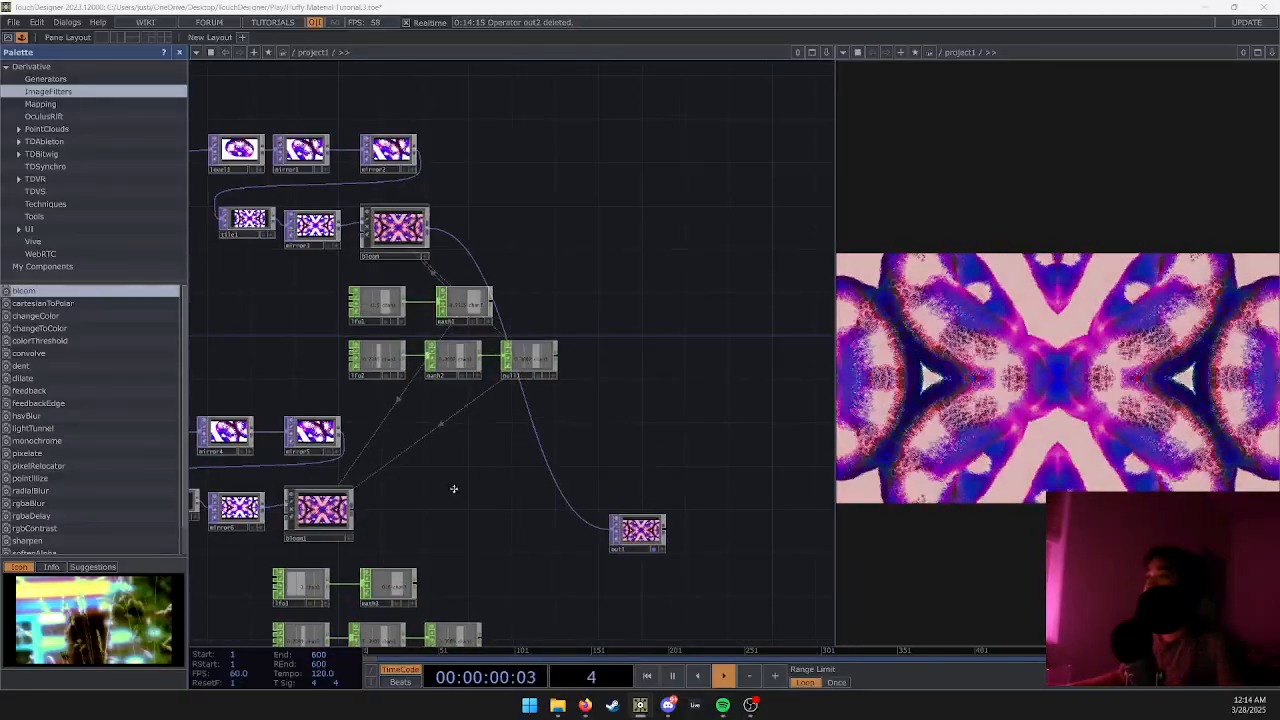
Add a Composite TOP fed by bloom and bloom1 and place it before out1.
key("Tab")
type("c")
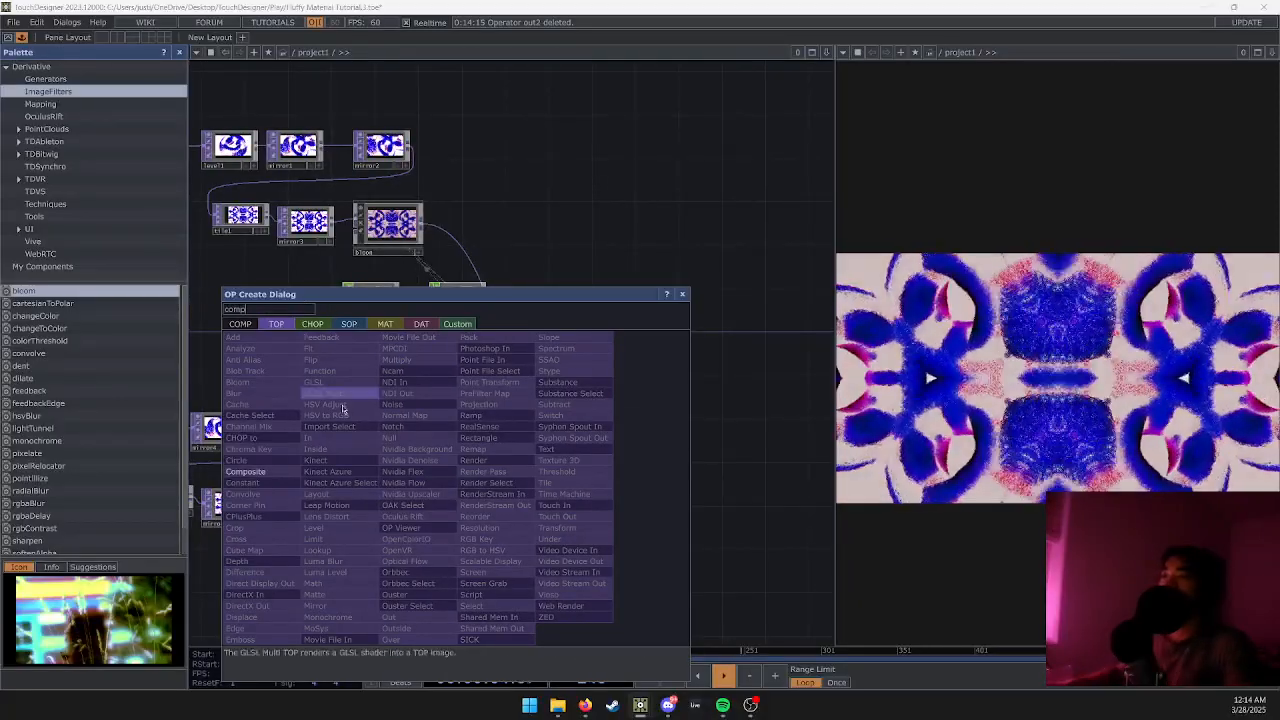
left_click(243, 476)
left_click(490, 528)
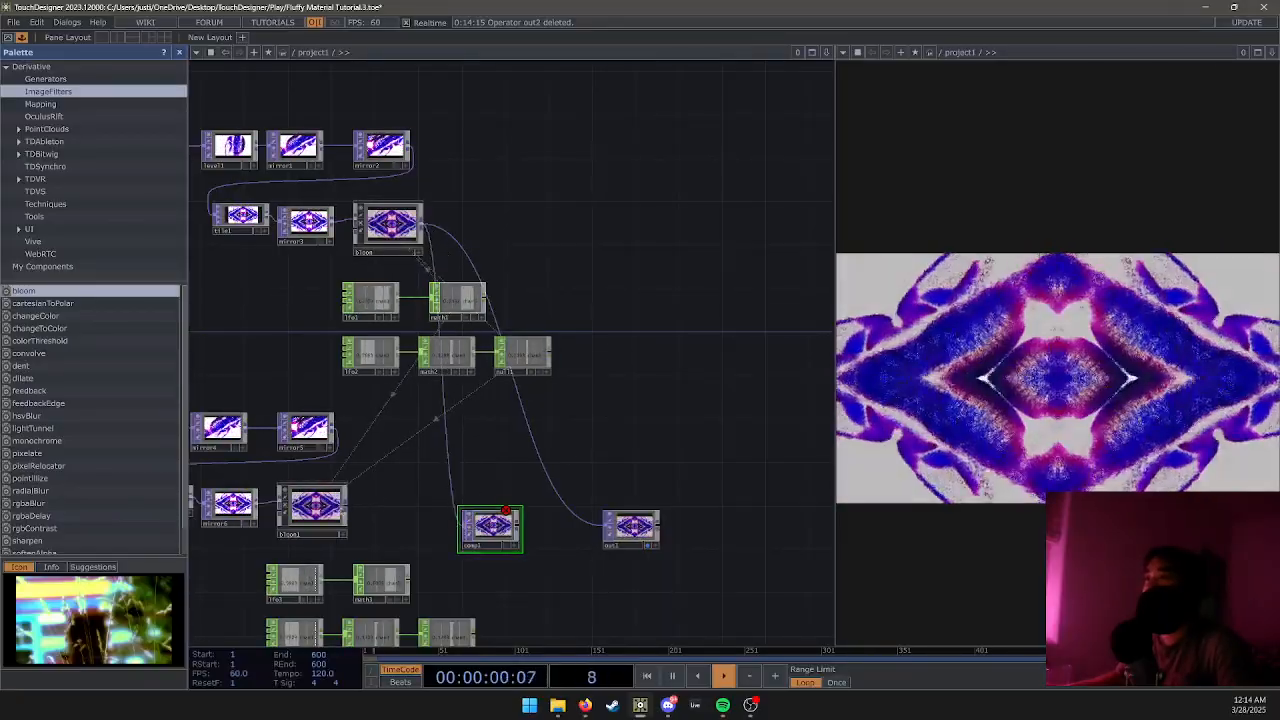
left_click_drag(359, 509, 546, 527)
Set Invert on level3 to about 0.109 and display comp1 in the background viewer.
left_click(305, 410)
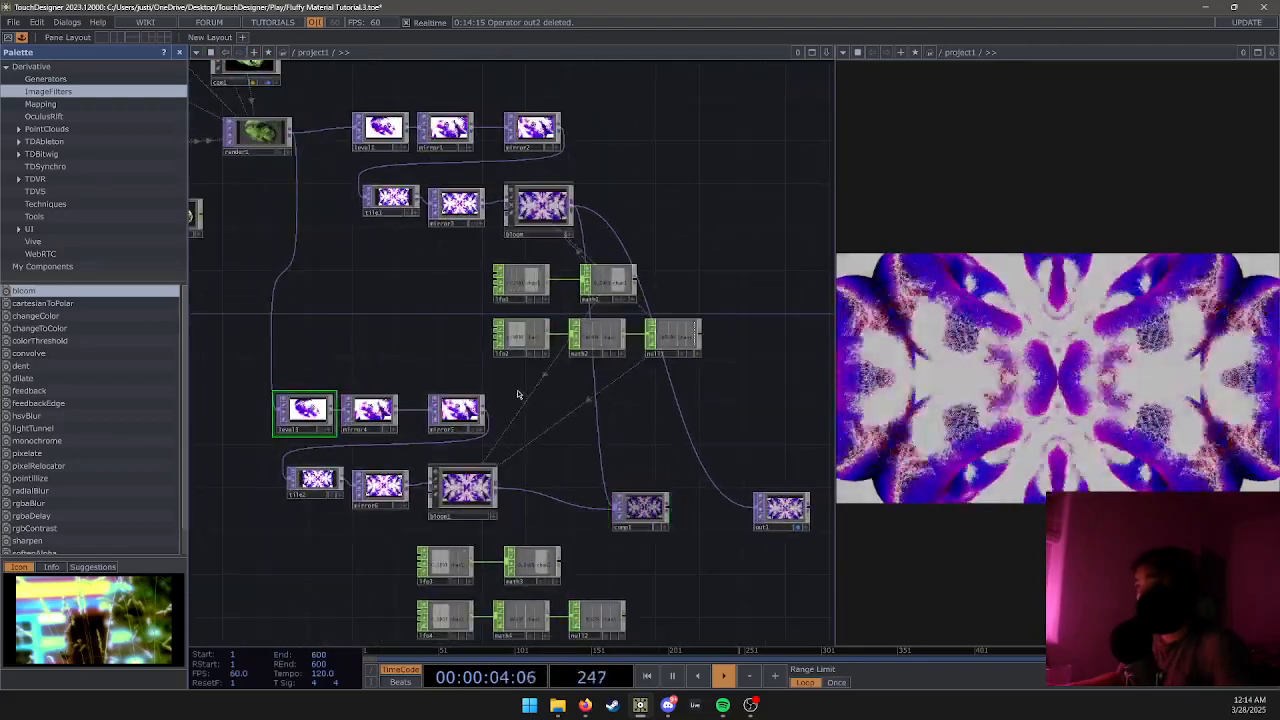
key("p")
left_click_drag(741, 133, 700, 139)
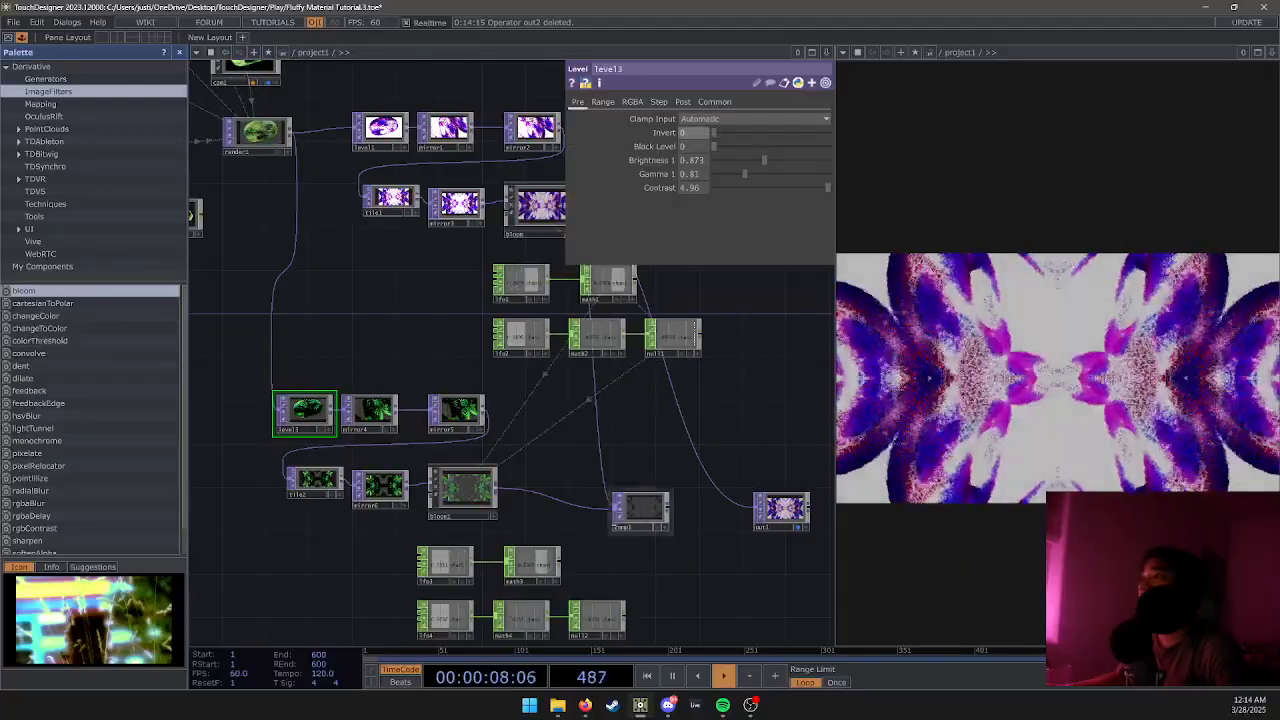
scroll(640, 510, "up", 5)
left_click_drag(536, 526, 444, 497)
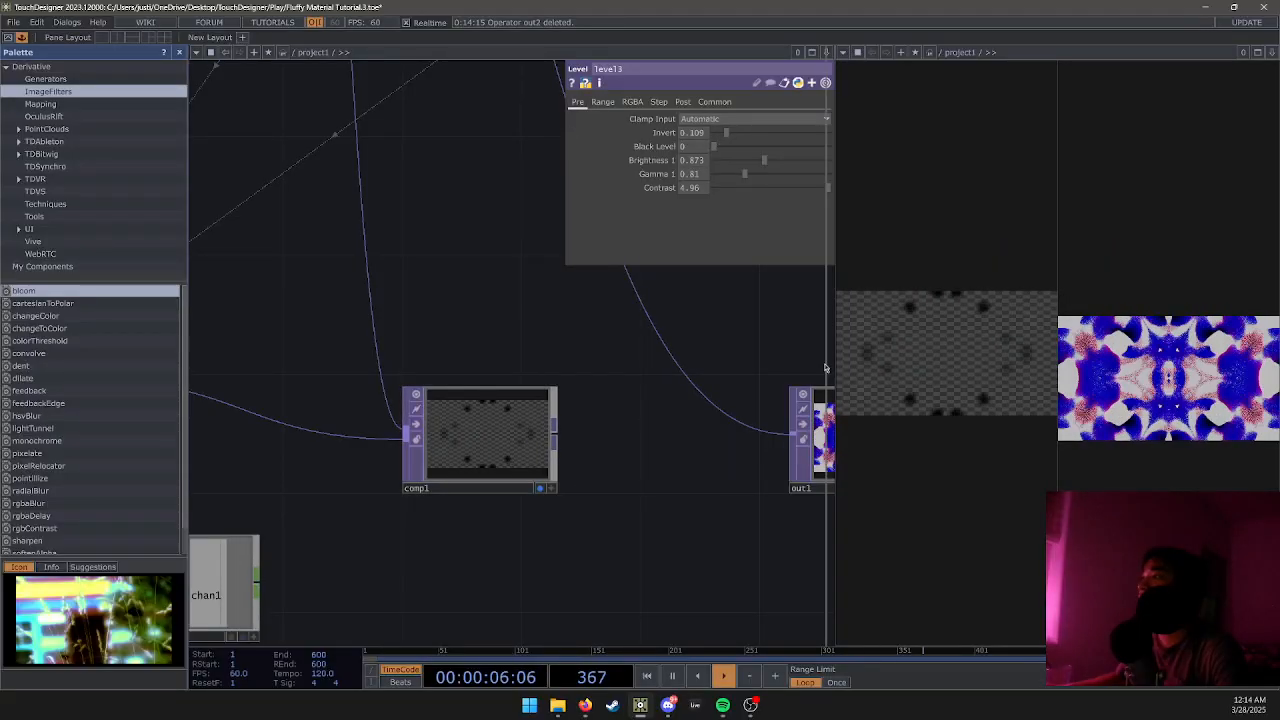
Widen the viewer pane and set level3's Brightness 1 to 2, Gamma 1 to 0.7 and Contrast to 5.
left_click_drag(745, 371, 723, 365)
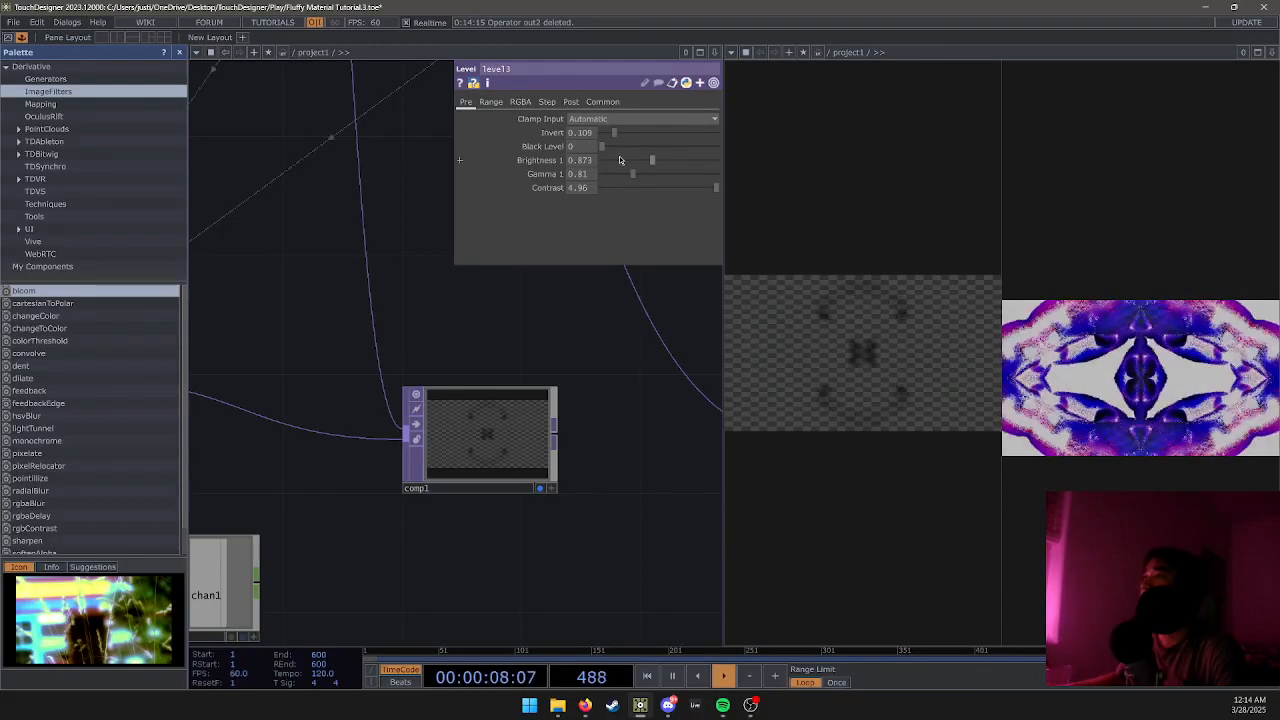
left_click_drag(620, 160, 726, 163)
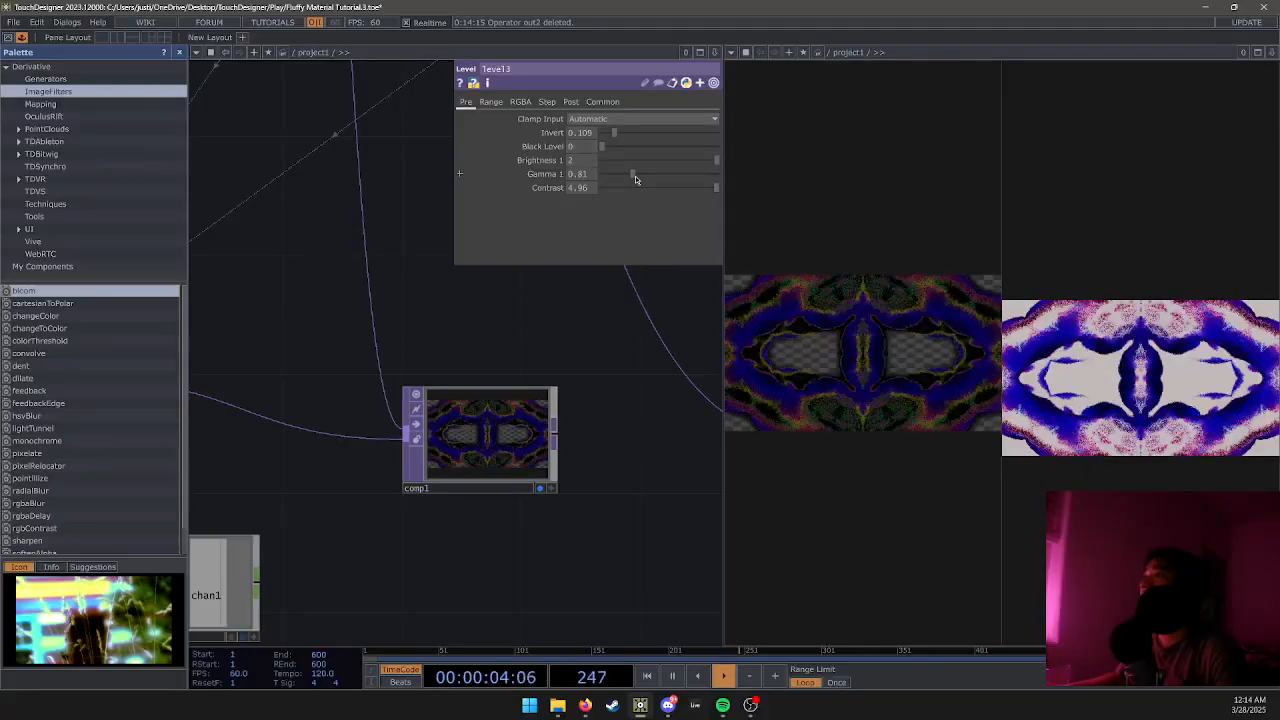
left_click_drag(635, 176, 708, 198)
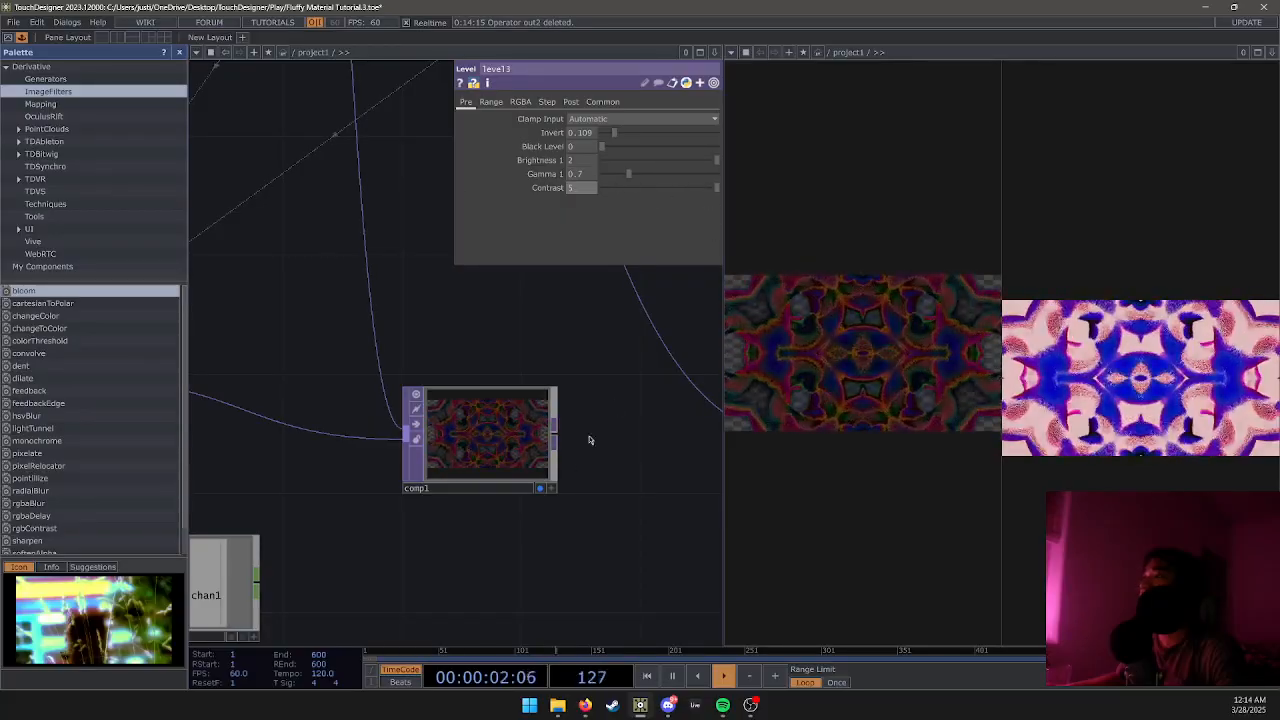
Turn off comp1's background display, connect comp1 to out1 and line out1 up beside it.
scroll(537, 480, "down", 5)
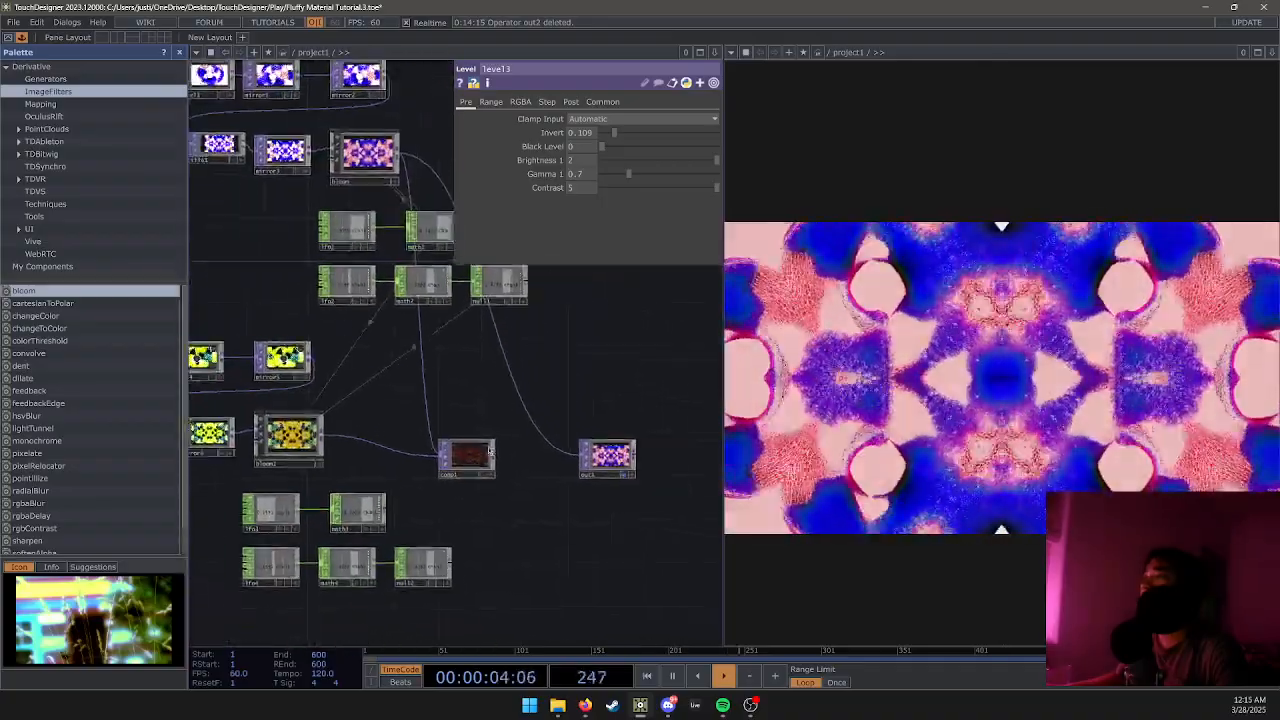
scroll(601, 456, "up", 4)
left_click_drag(601, 456, 584, 367)
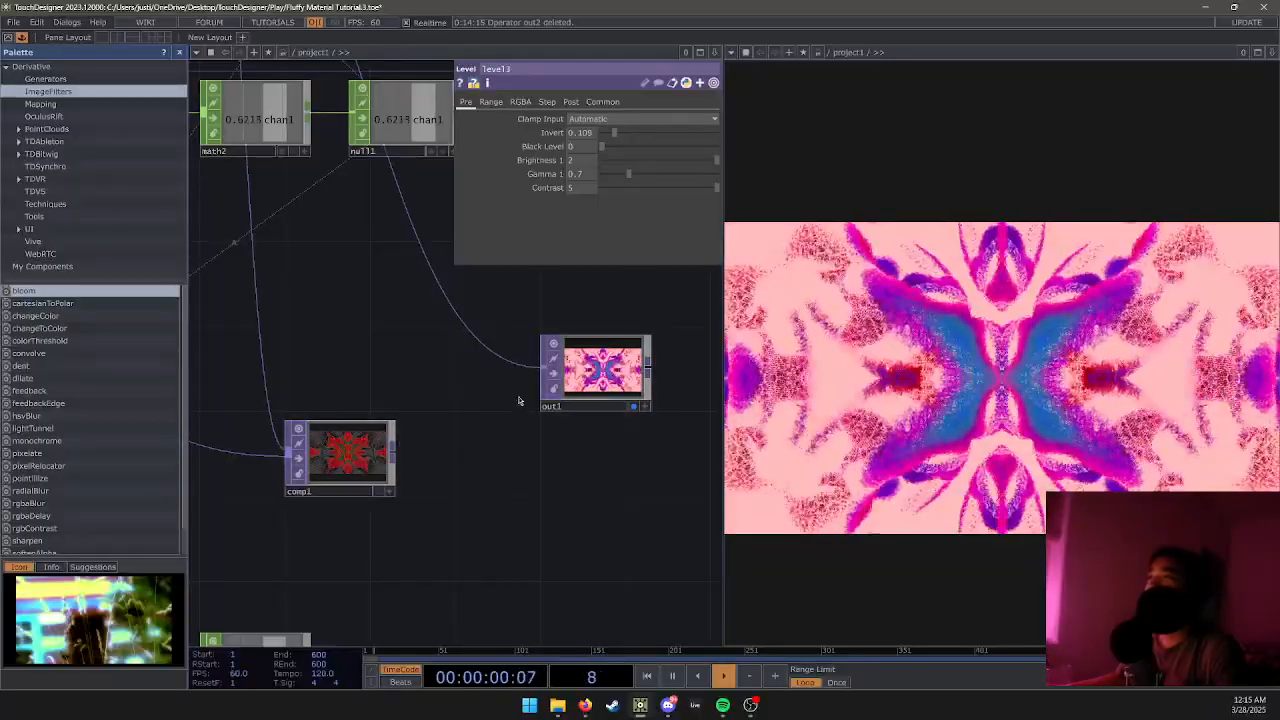
left_click_drag(393, 452, 543, 368)
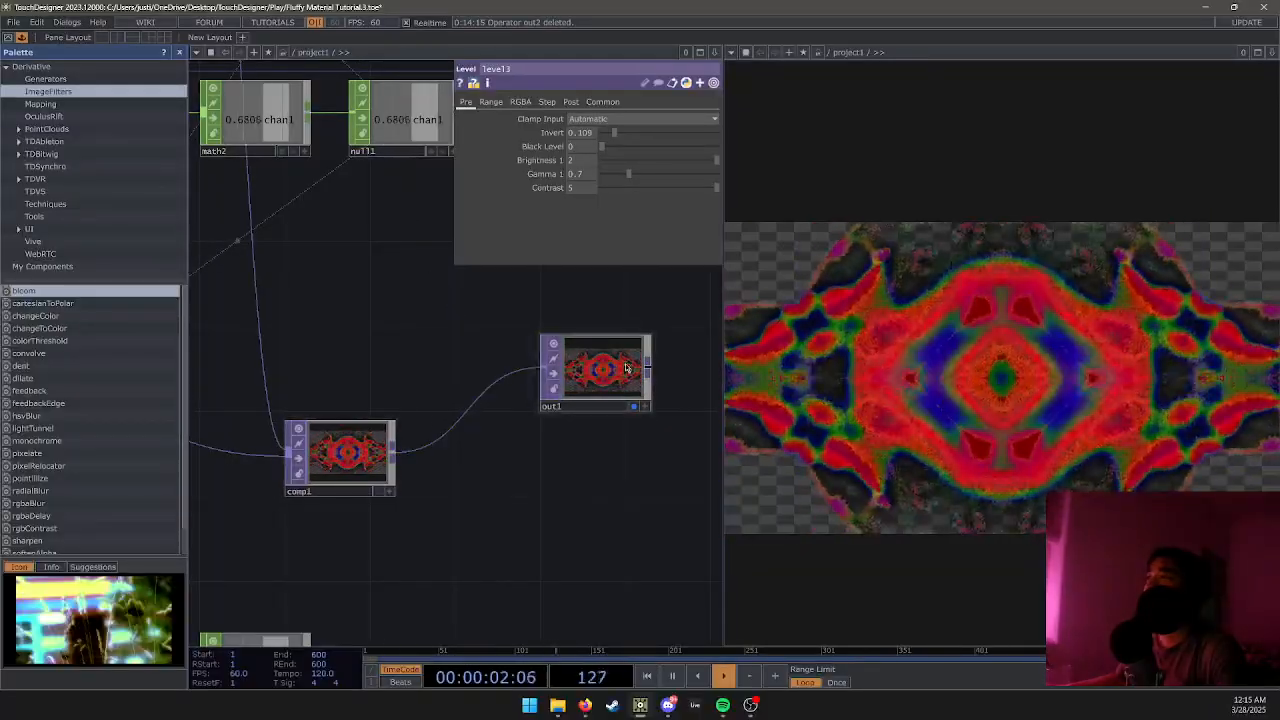
left_click_drag(626, 368, 583, 455)
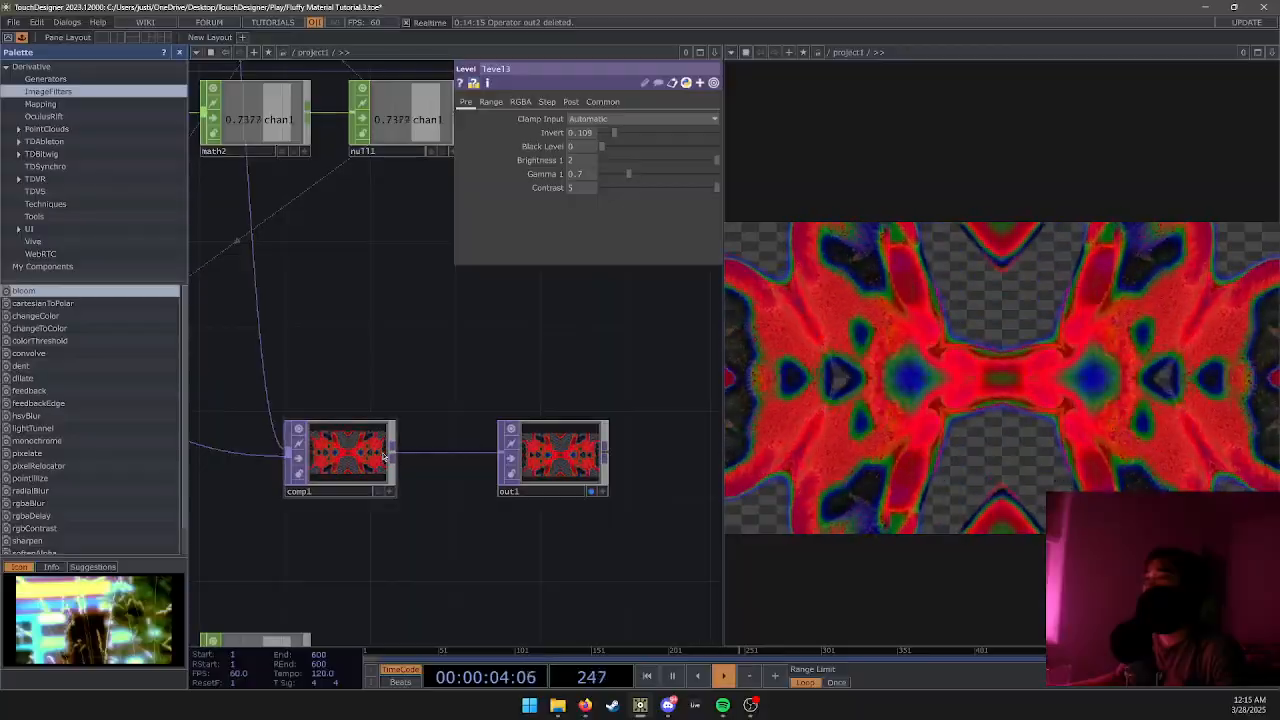
Try Luminance Difference, Average and Atop as the composite operation of comp1.
left_click(384, 457)
left_click(590, 174)
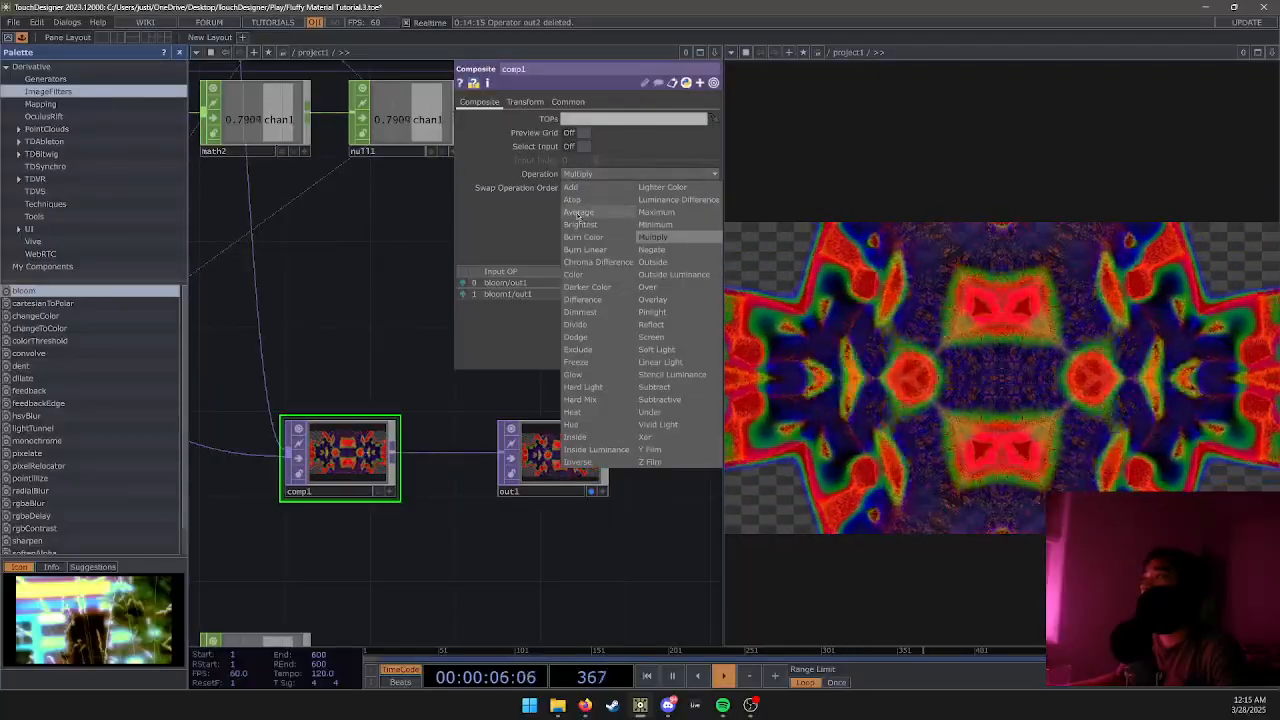
left_click(600, 187)
left_click(600, 175)
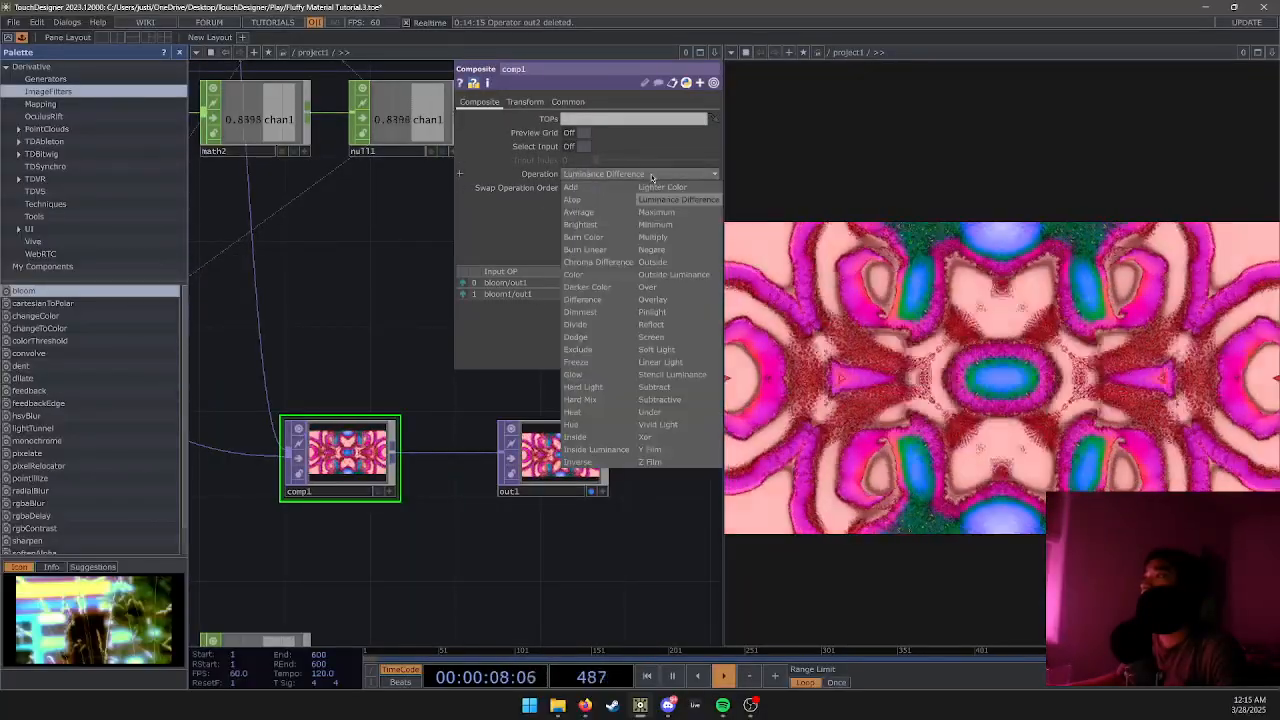
left_click(600, 187)
left_click(602, 176)
left_click(597, 211)
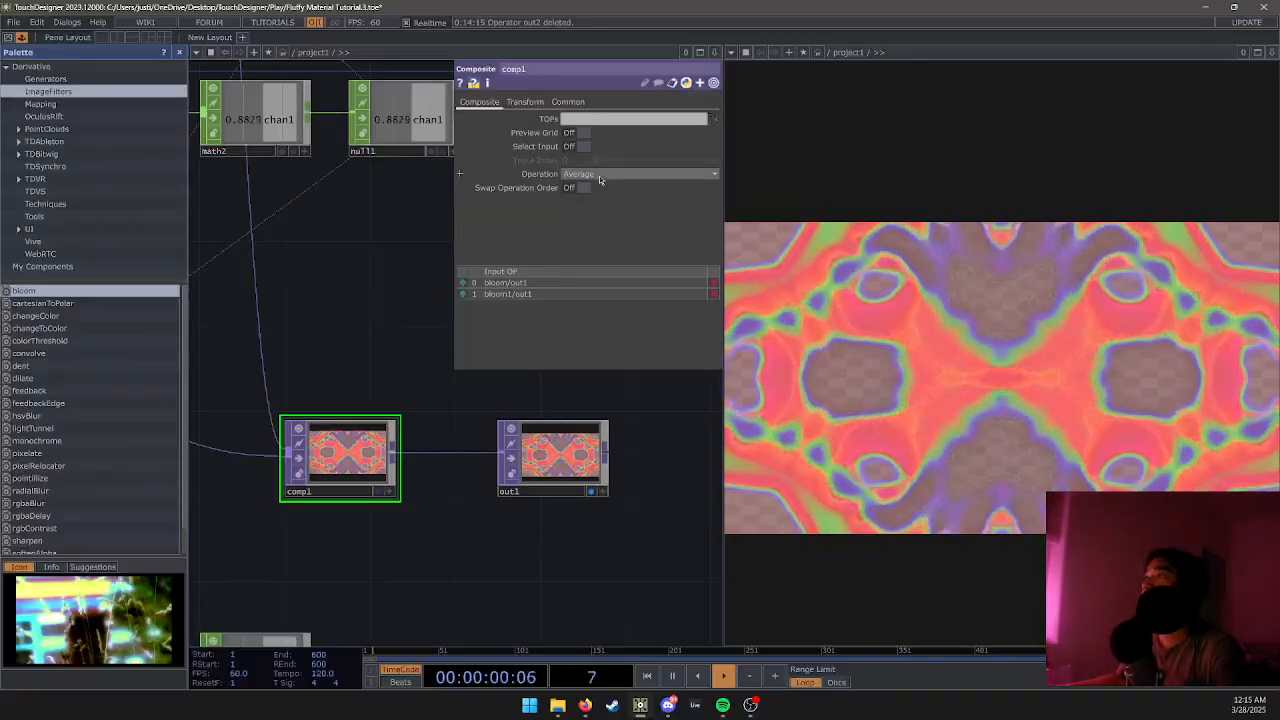
left_click(600, 176)
left_click(600, 200)
Try Burn Color and Brightest on comp1 and settle on Chroma Difference as its operation.
left_click(606, 176)
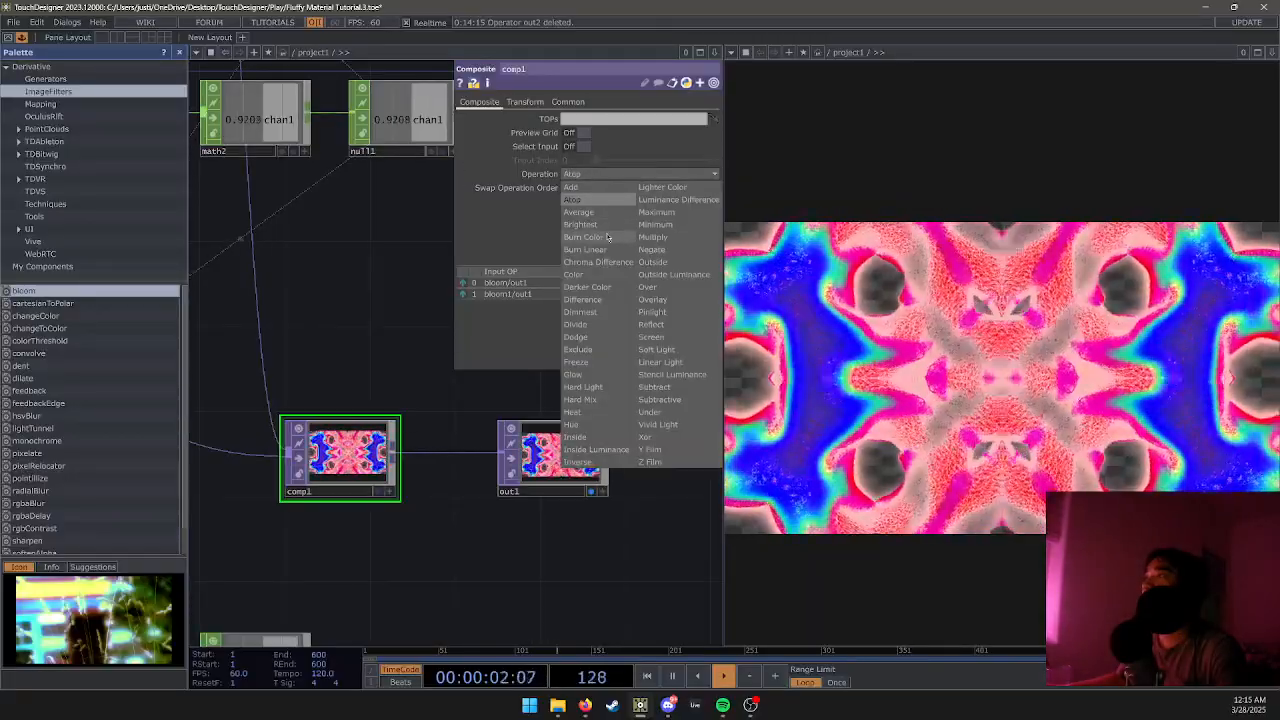
left_click(607, 237)
left_click(607, 176)
left_click(603, 225)
left_click(617, 175)
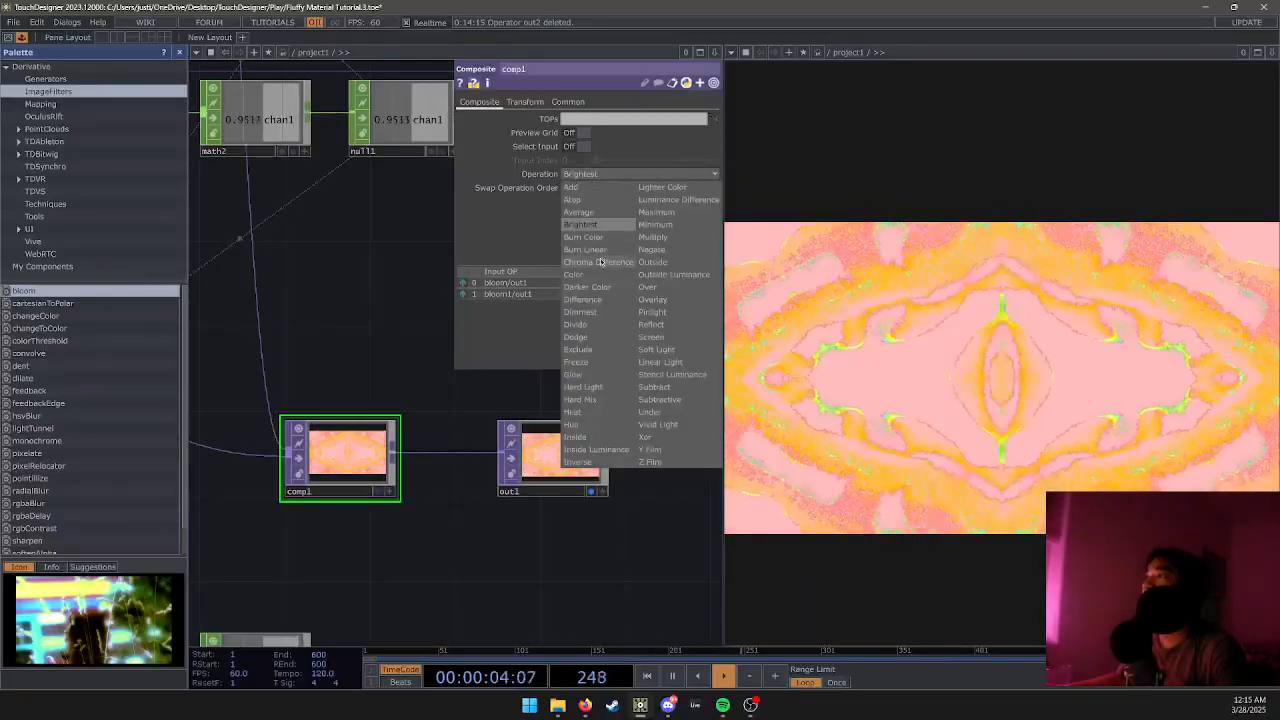
left_click(601, 262)
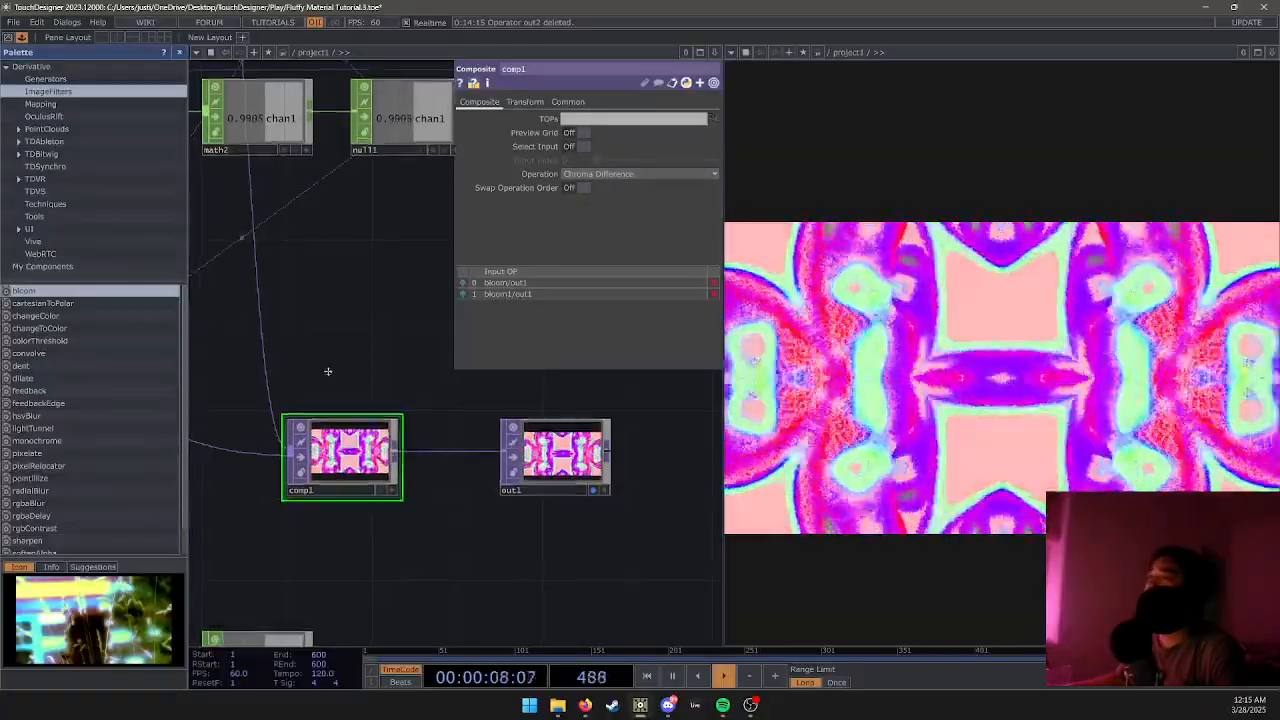
Delete bloom1 and wire mirror6 directly into comp1.
scroll(335, 400, "down", 5)
left_click(363, 390)
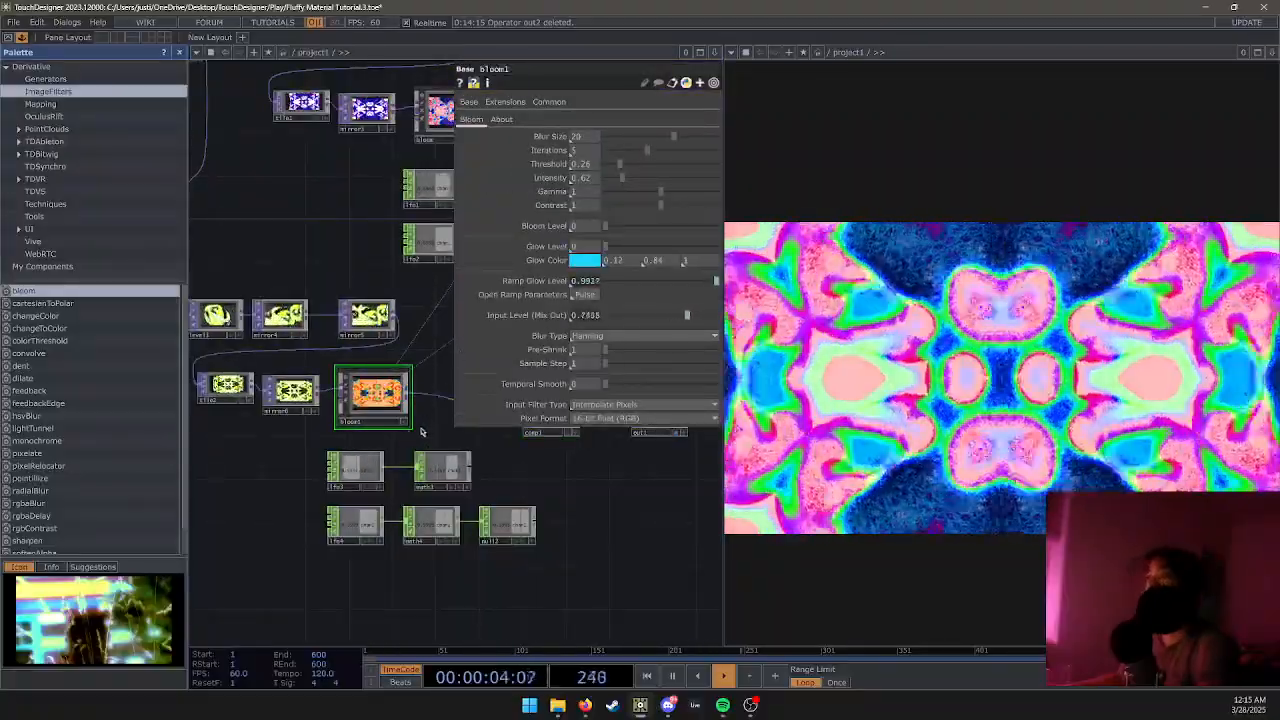
left_click_drag(424, 432, 388, 422)
key("Delete")
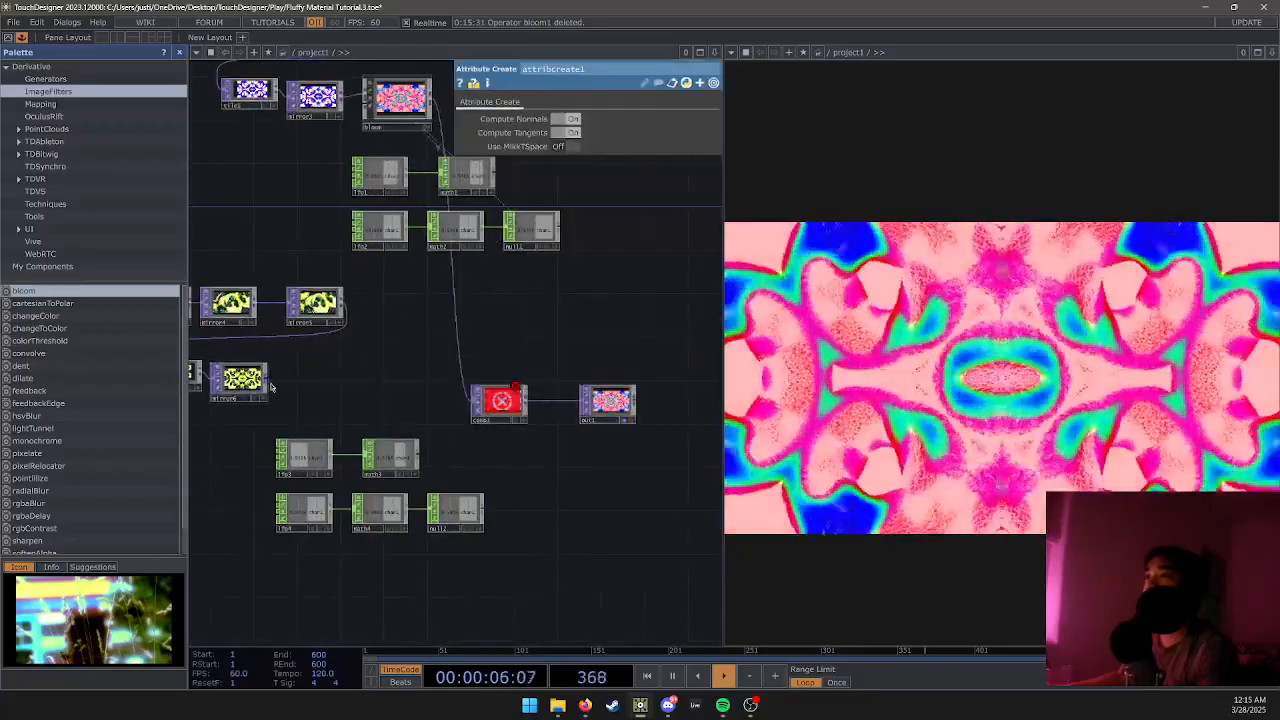
left_click_drag(268, 381, 460, 408)
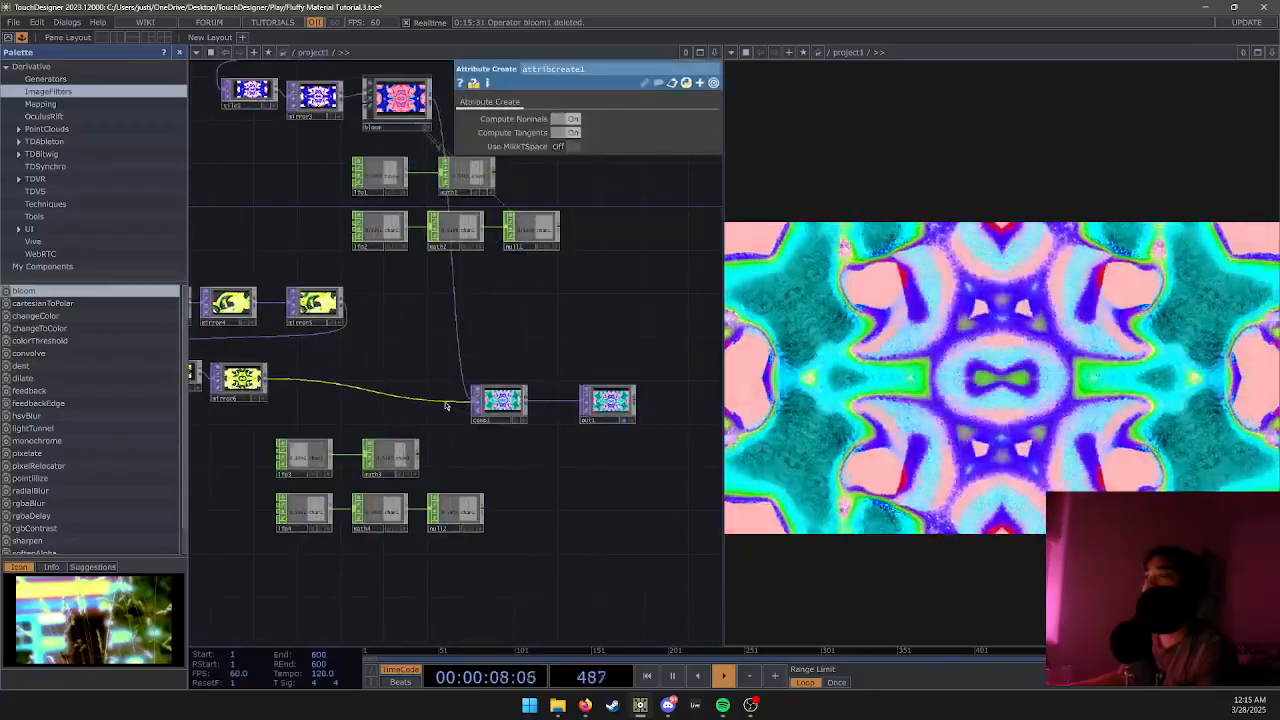
Try Color as the composite operation of comp1 and settle on Darker Color.
left_click(257, 381)
scroll(258, 381, "up", 5)
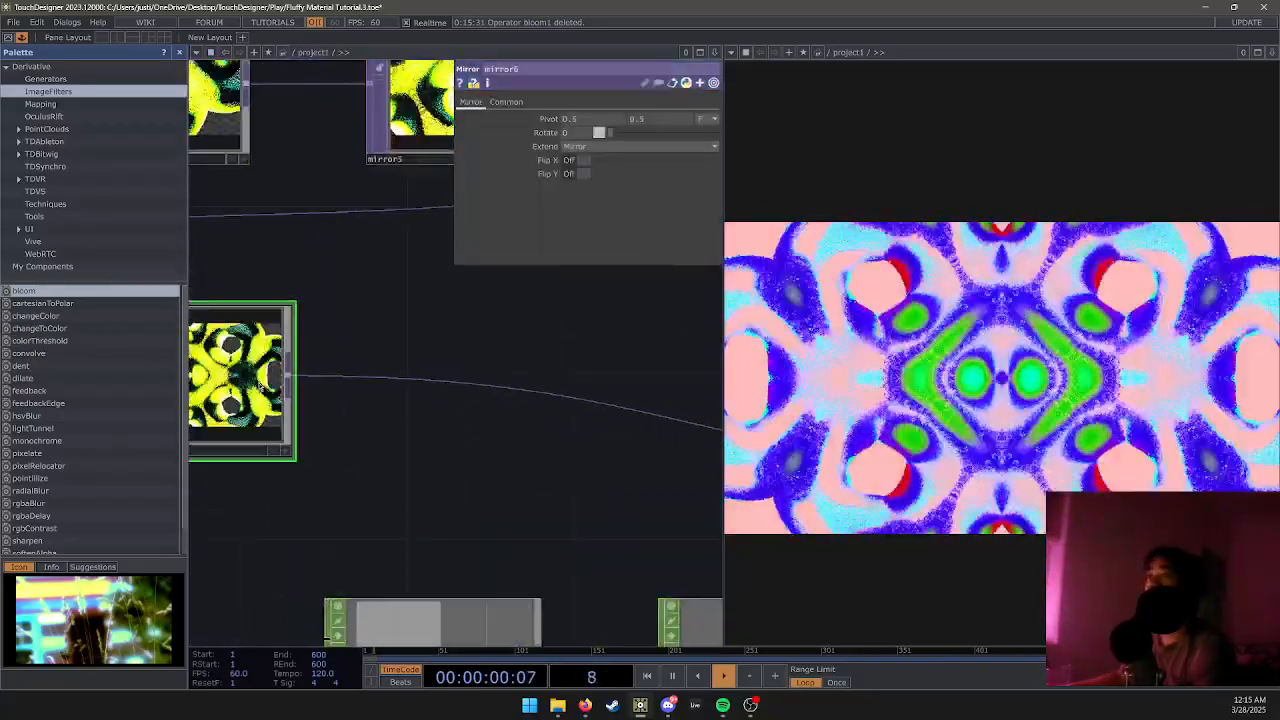
scroll(402, 442, "down", 4)
left_click_drag(456, 452, 271, 427)
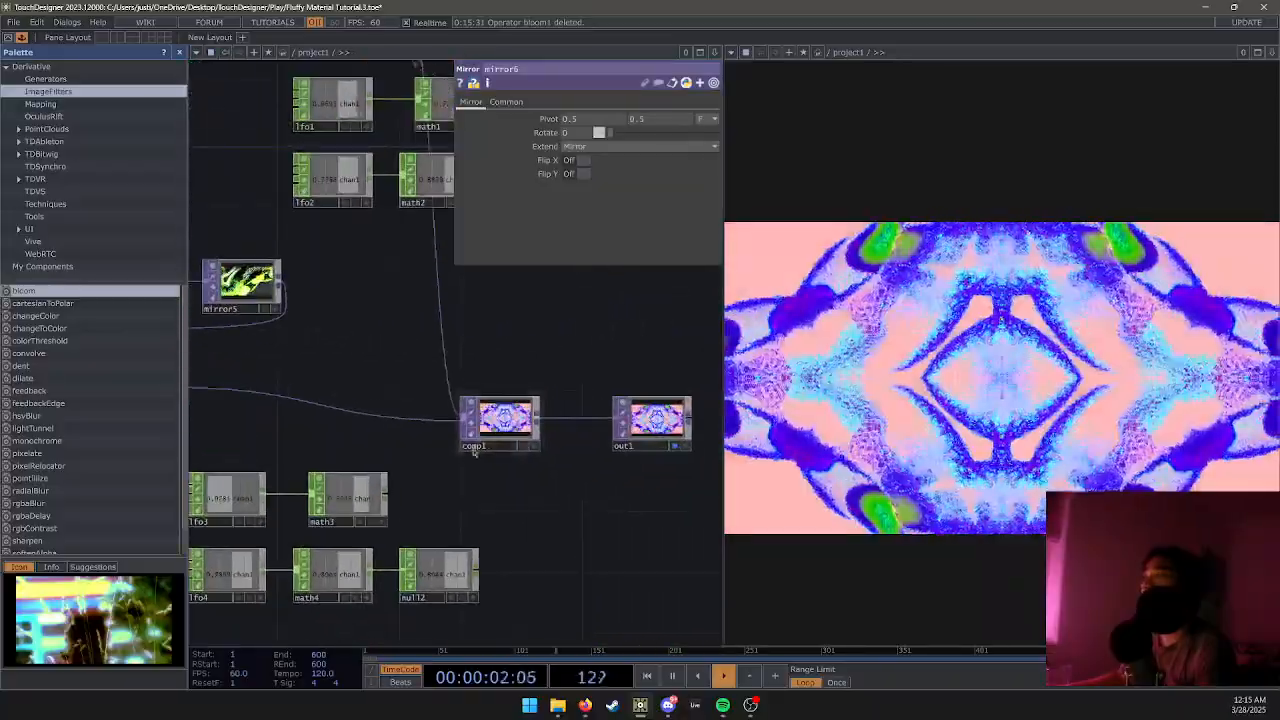
left_click(482, 428)
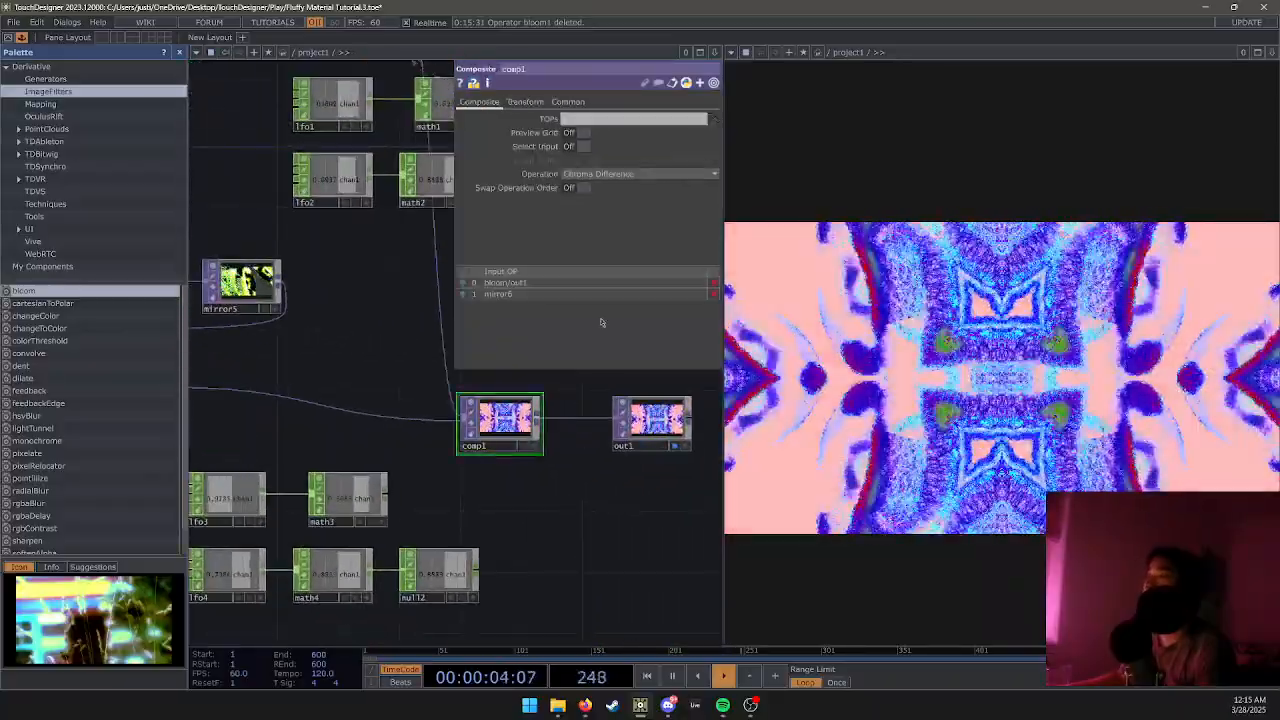
left_click(627, 175)
left_click(595, 275)
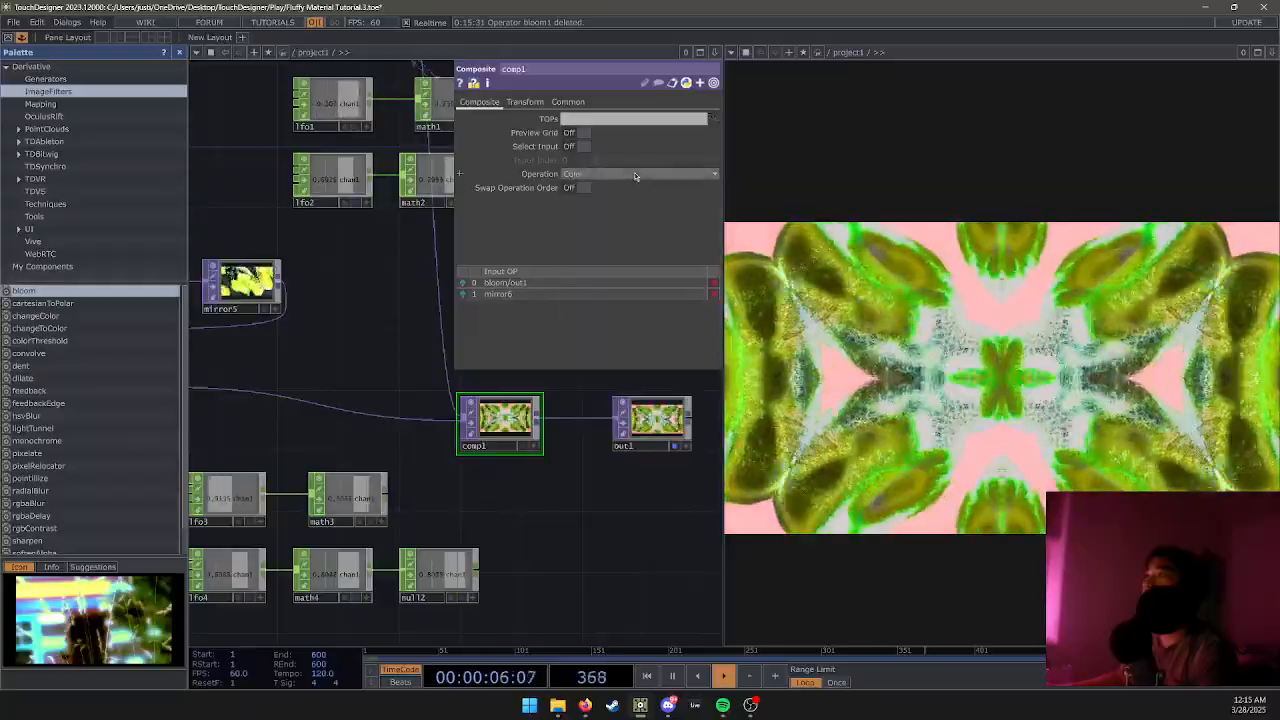
left_click(635, 175)
left_click(602, 296)
left_click(630, 175)
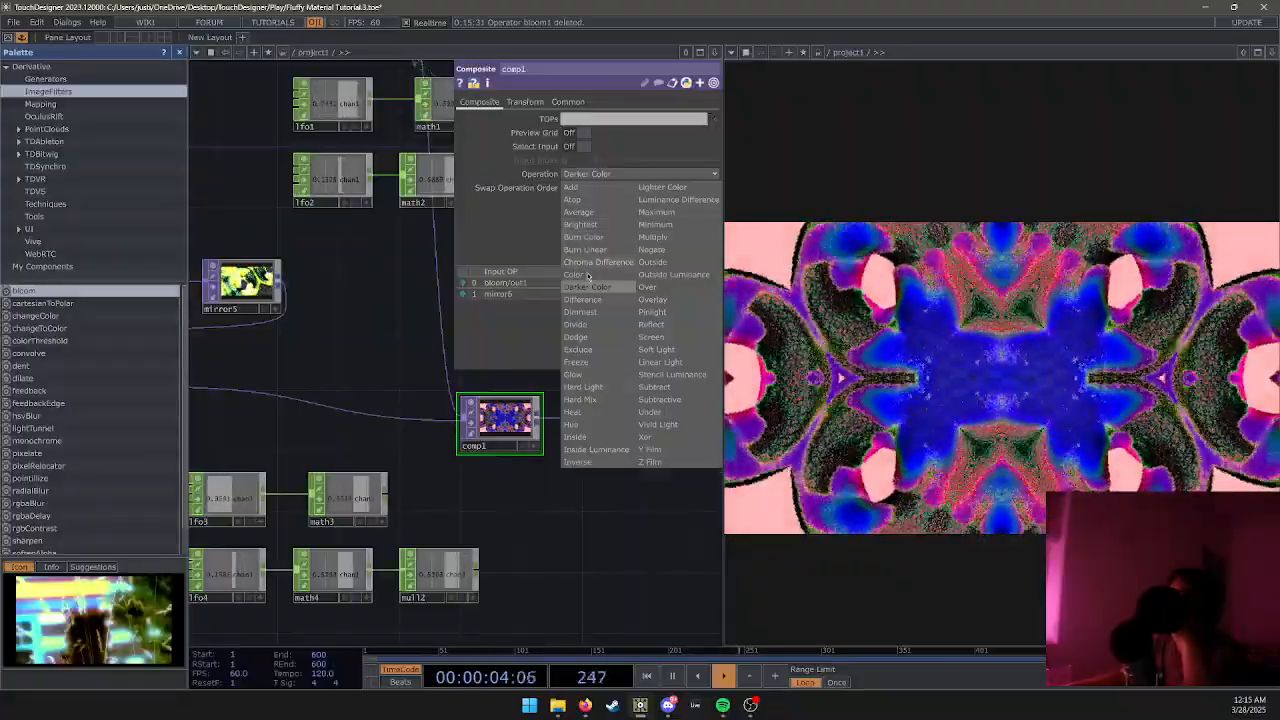
left_click(592, 555)
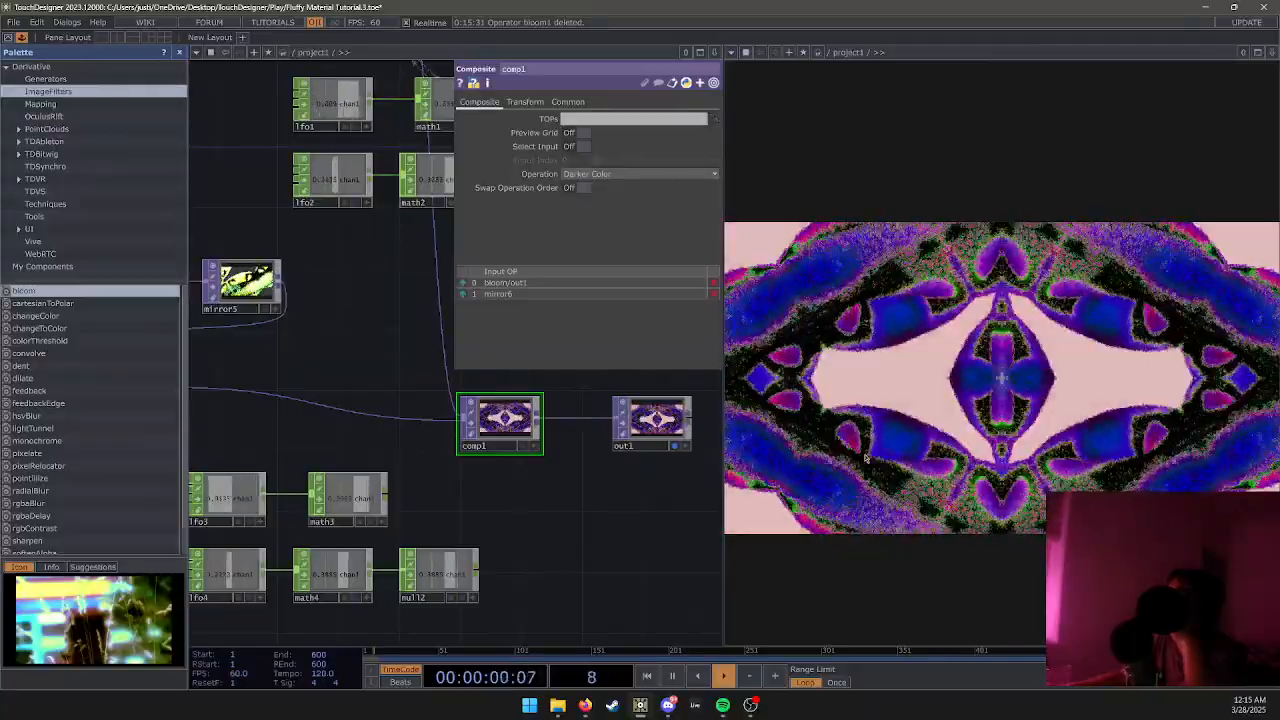
Try putting sphere1 first in the input order of switch1 at the start of the network, and restore transform1 as its first input.
scroll(651, 486, "down", 6)
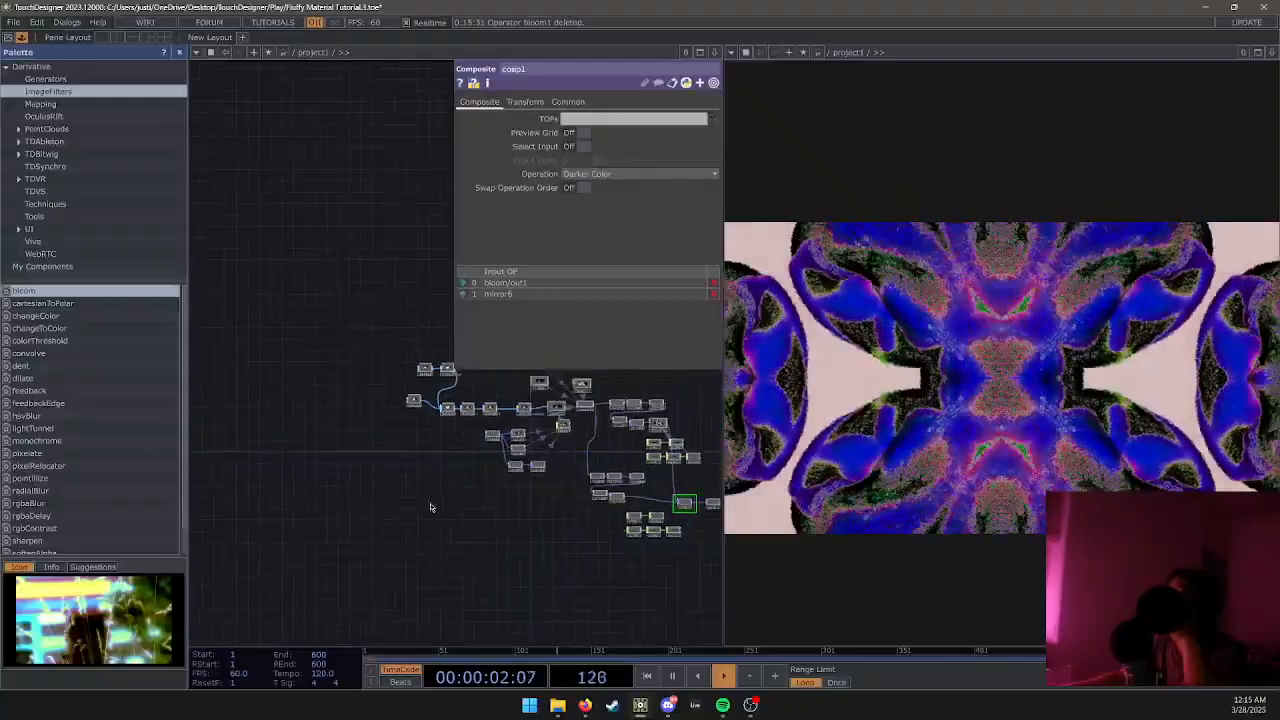
scroll(420, 394, "up", 6)
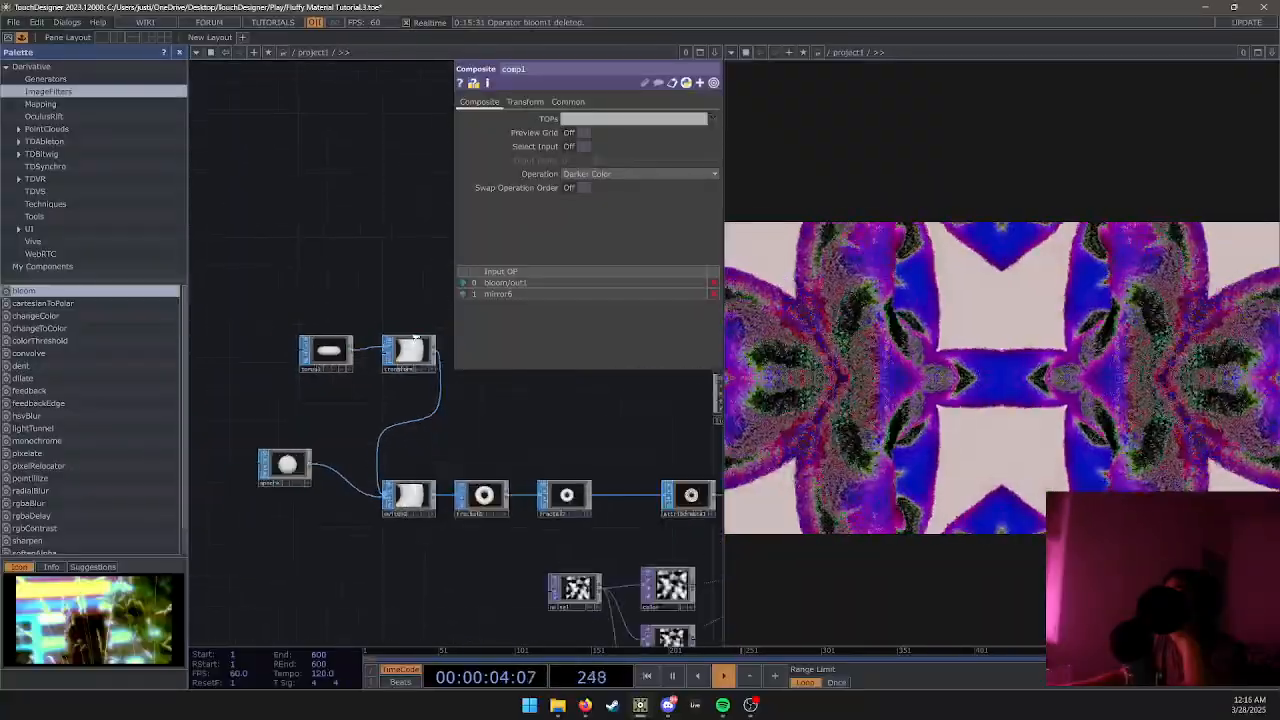
scroll(410, 348, "up", 5)
left_click(402, 362)
scroll(459, 461, "down", 6)
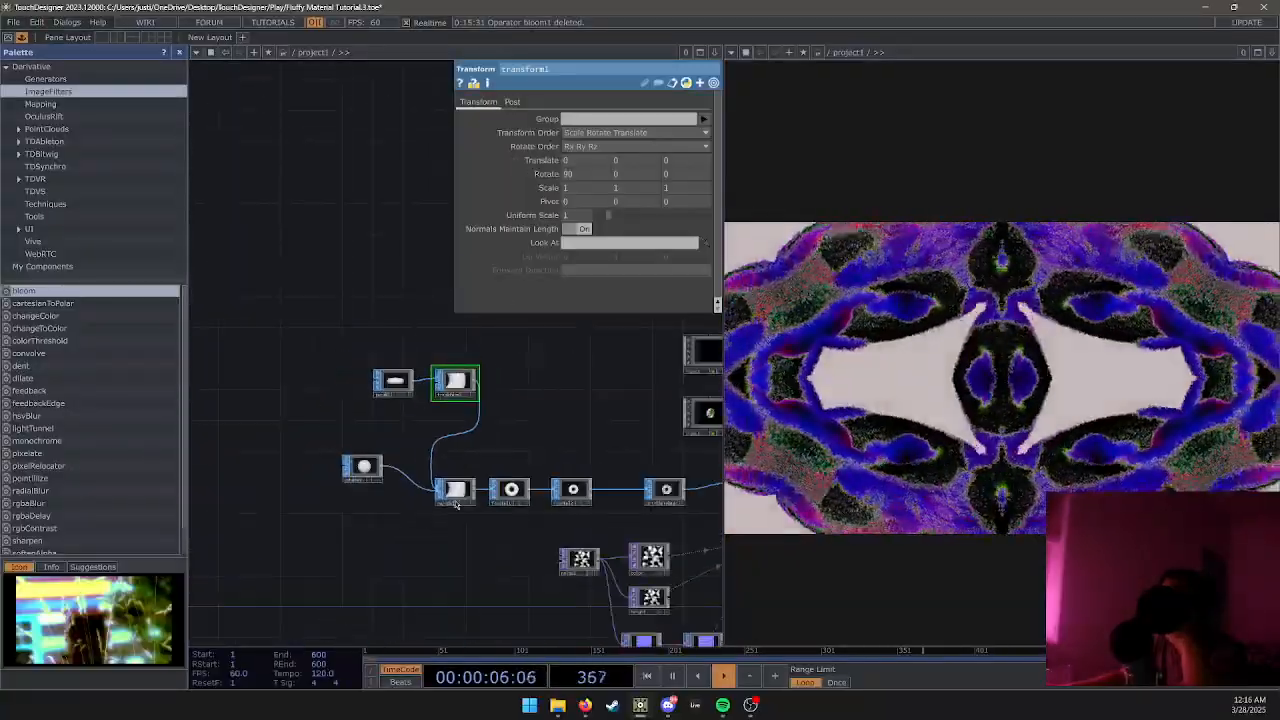
left_click(455, 500)
scroll(453, 505, "up", 6)
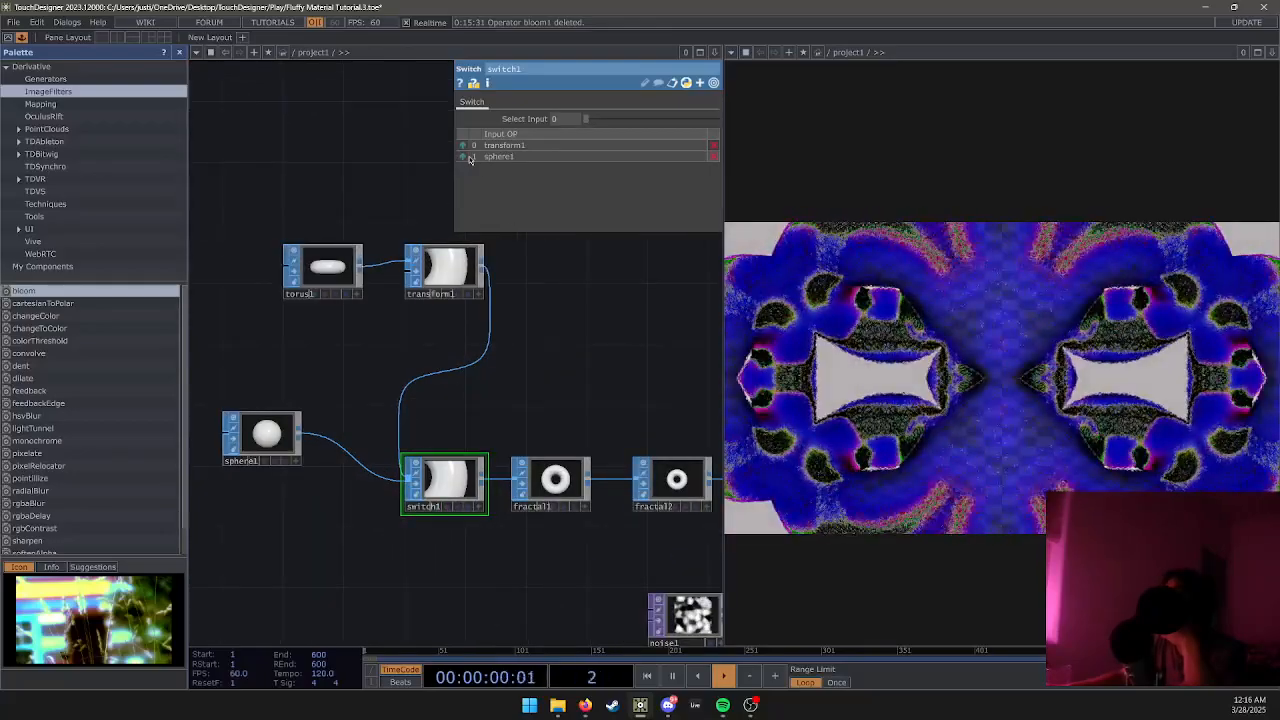
left_click_drag(470, 160, 468, 158)
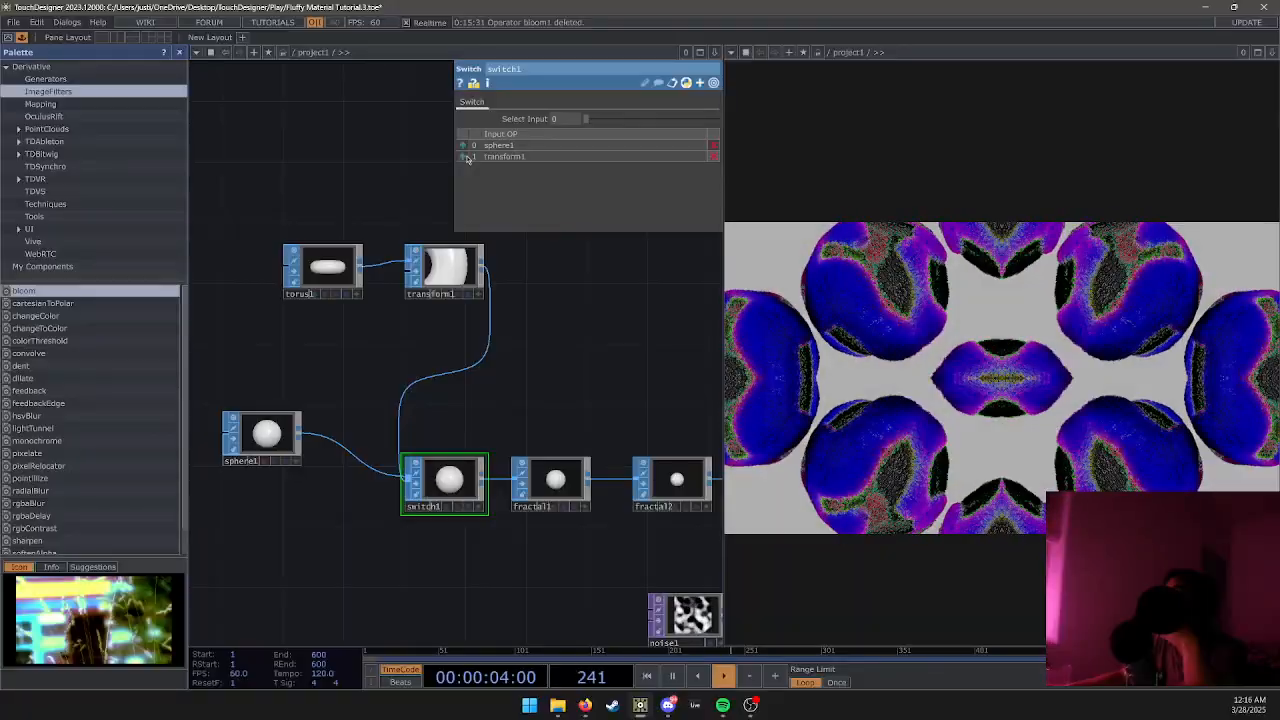
left_click_drag(467, 159, 467, 146)
Try an X rotation of 180 on transform1, undo it and set the X rotation to 270.
left_click(460, 268)
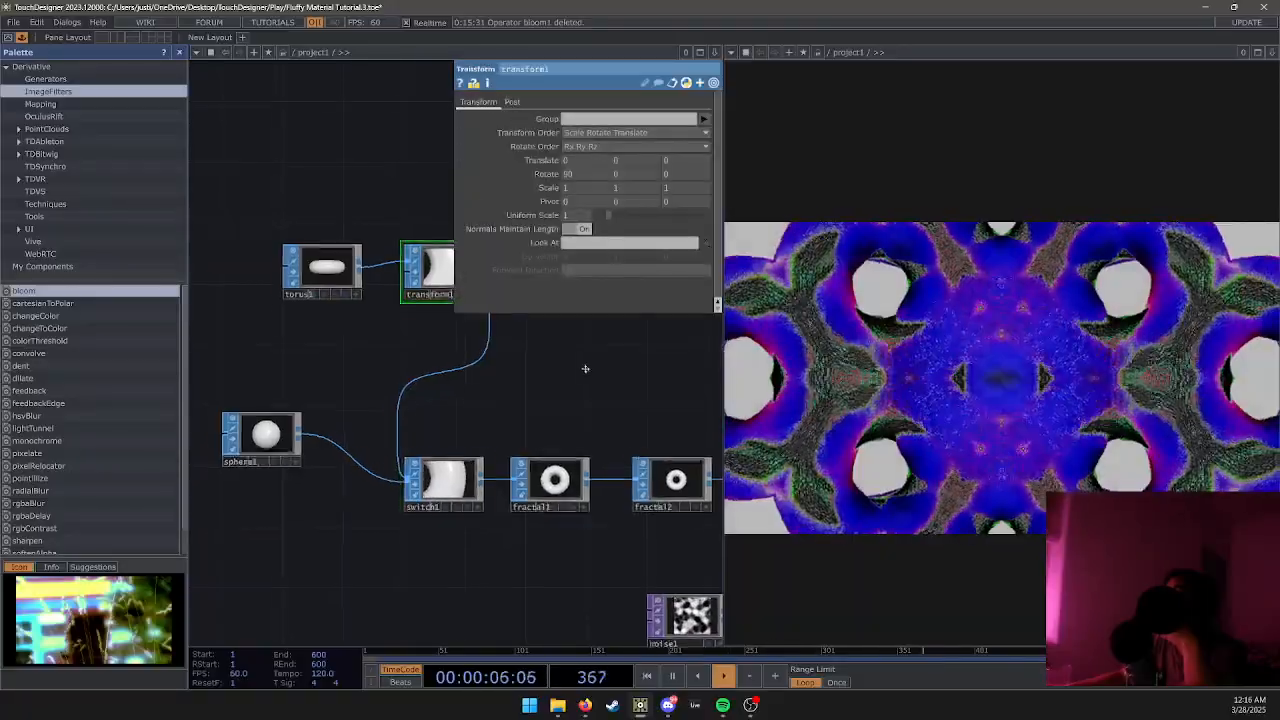
left_click_drag(586, 366, 453, 356)
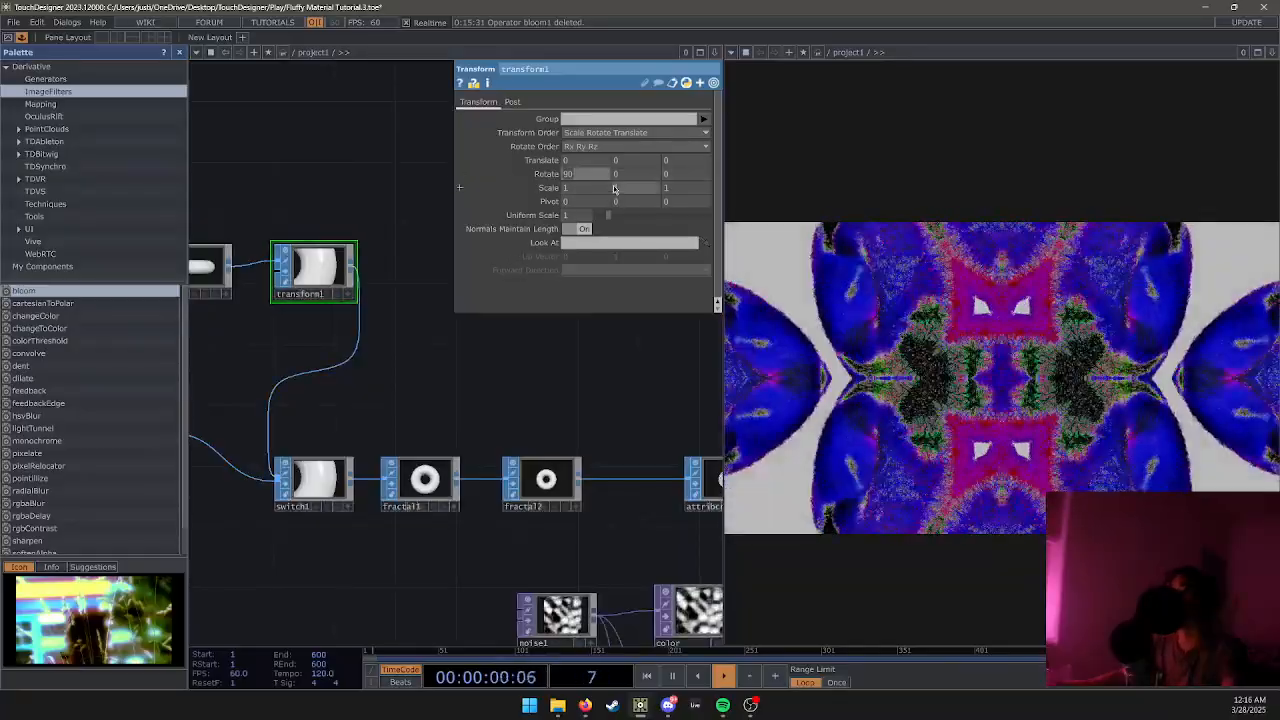
key("ctrl+a")
type("180")
key("Return")
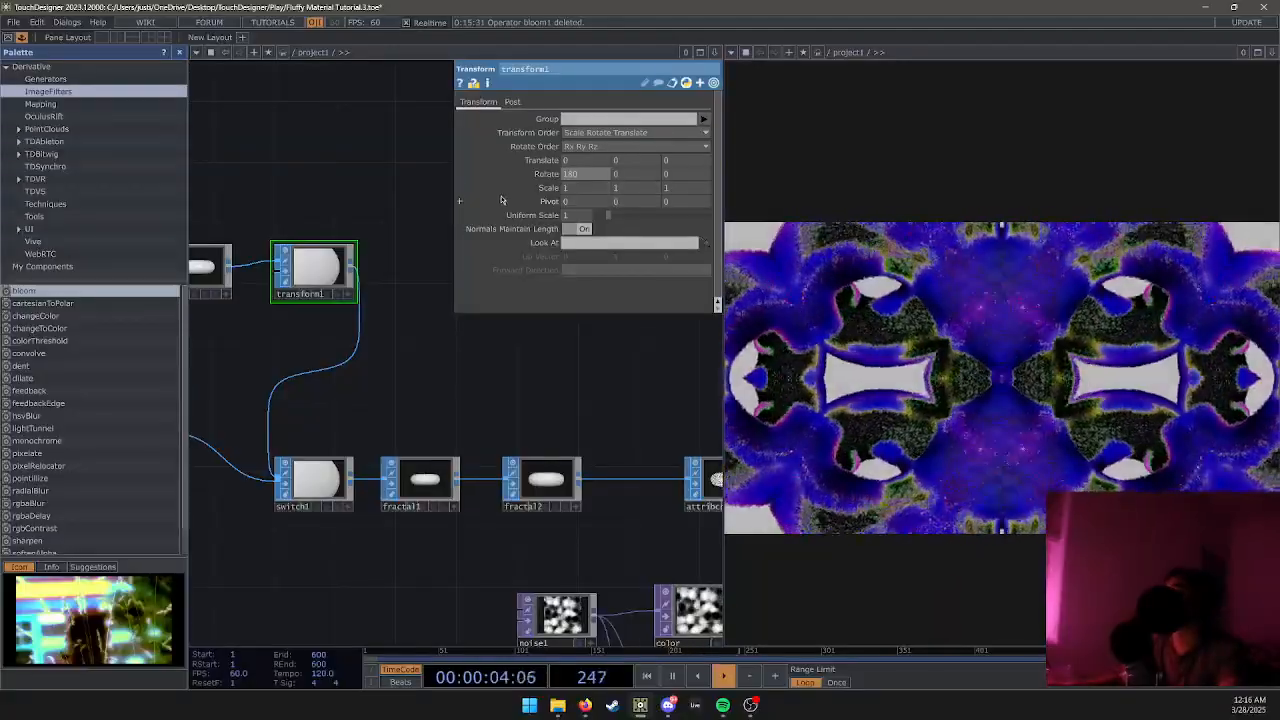
key("ctrl+z")
left_click(574, 180)
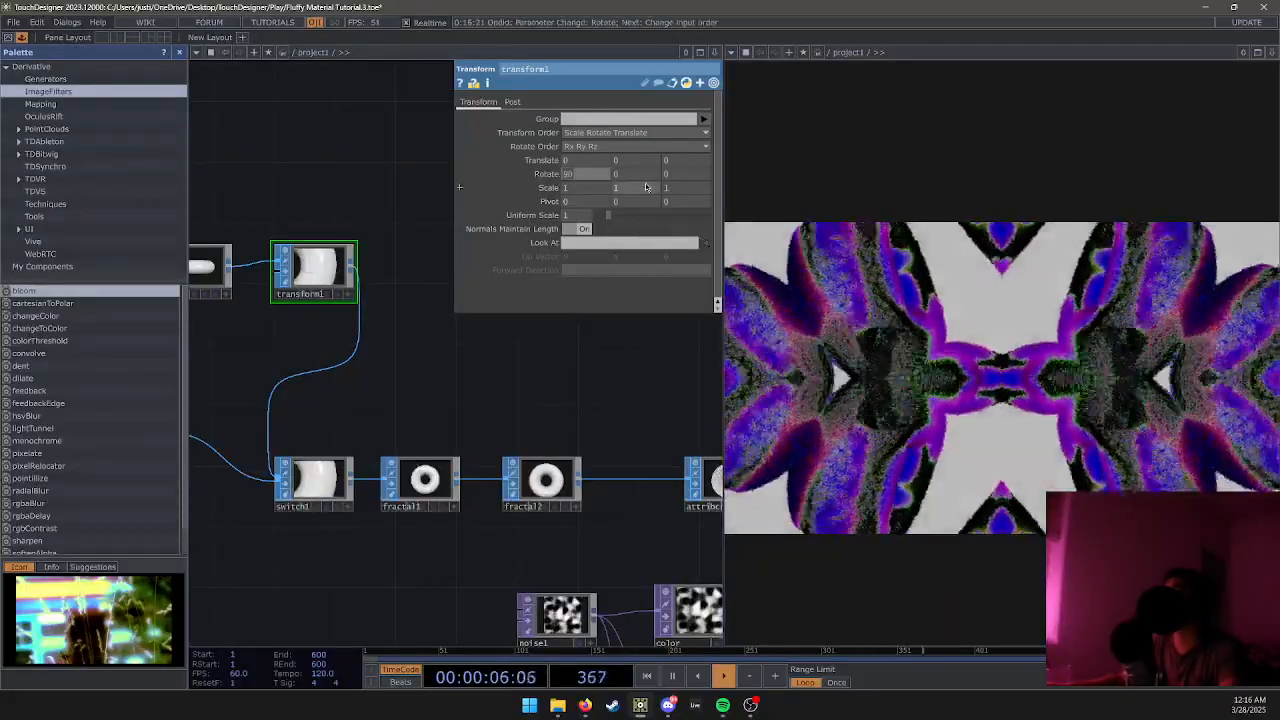
type("270")
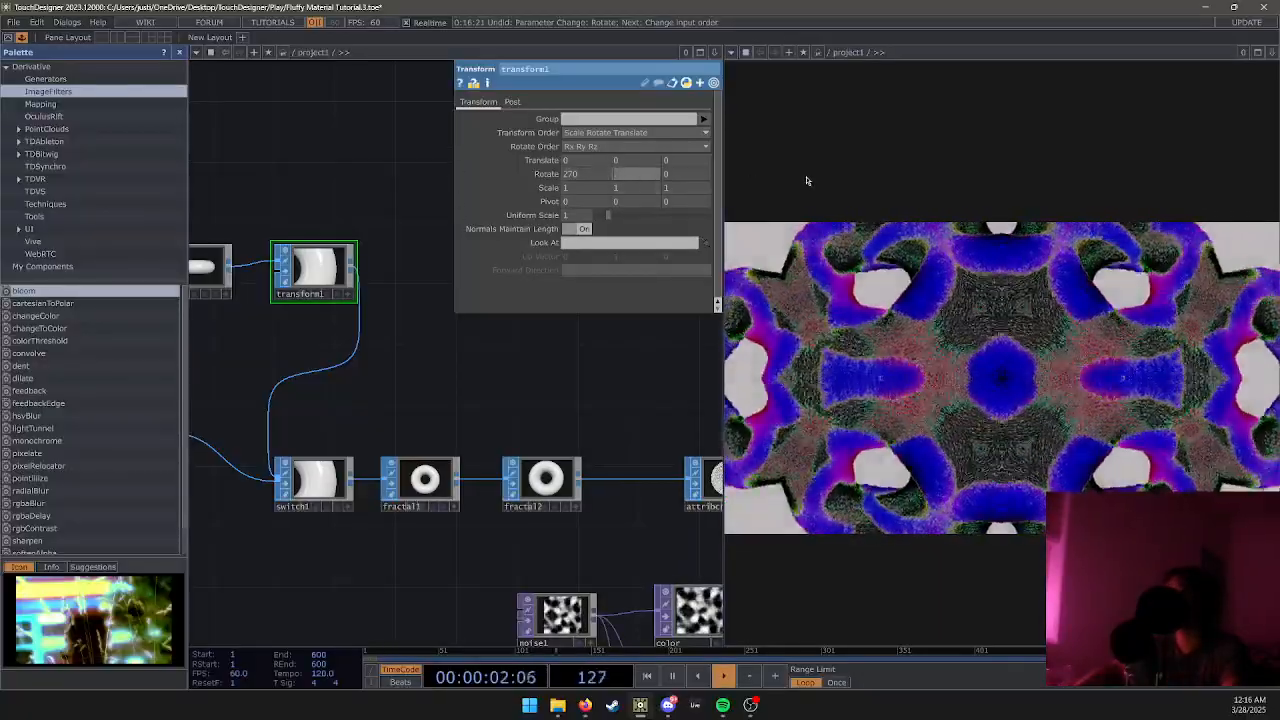
Try a Y rotation of 90 on transform1 and undo it.
type("90")
key("Return")
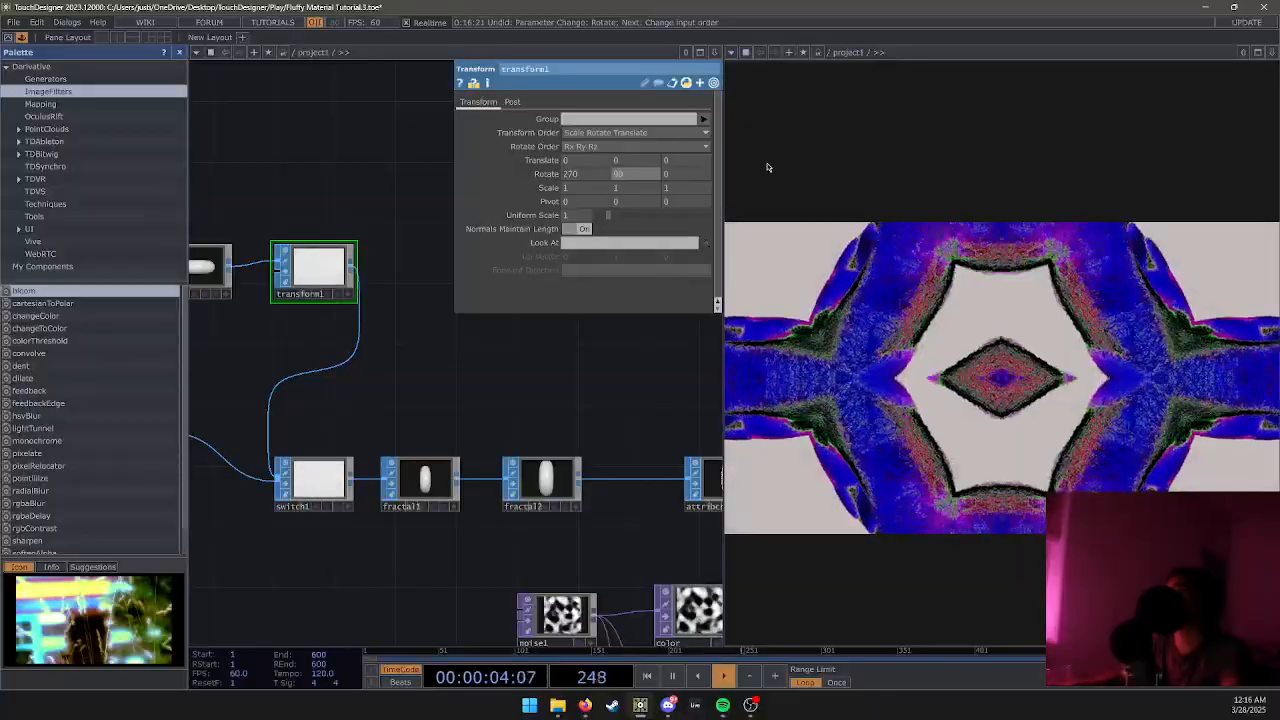
key("ctrl+z")
Try a Z rotation of 90 and an animated Z rotation on transform1, undoing both.
left_click(678, 176)
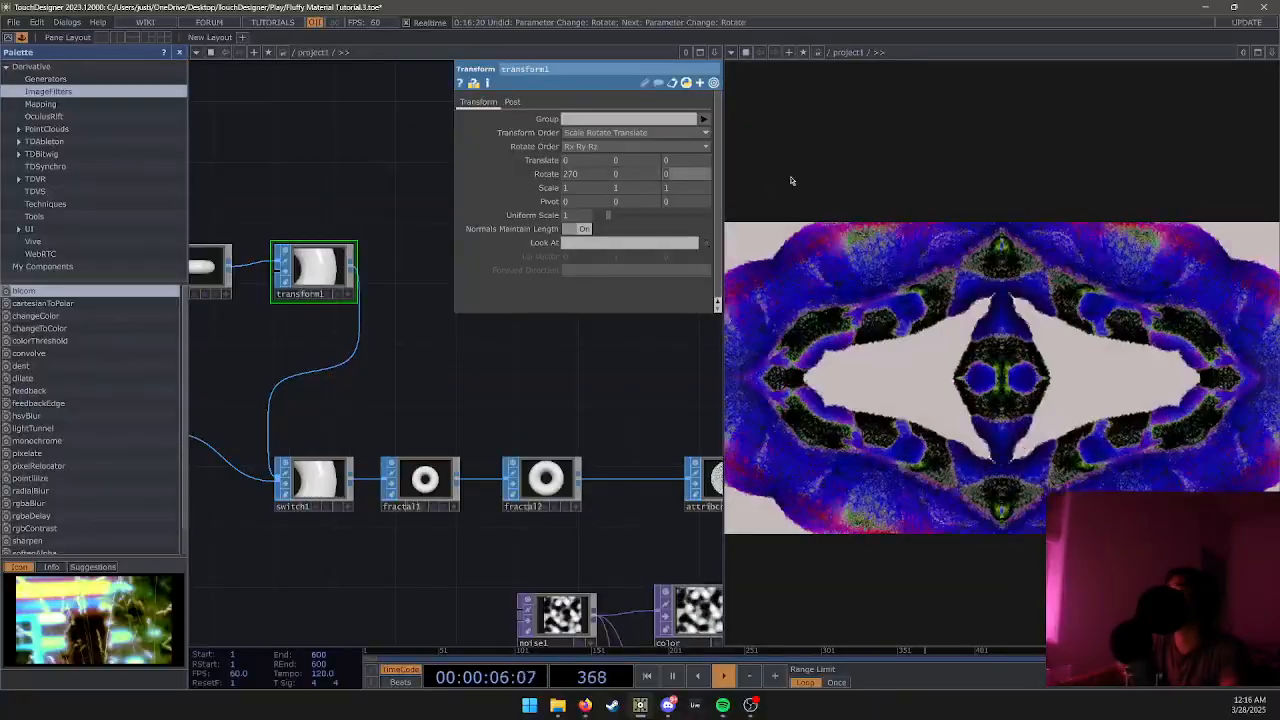
type("90")
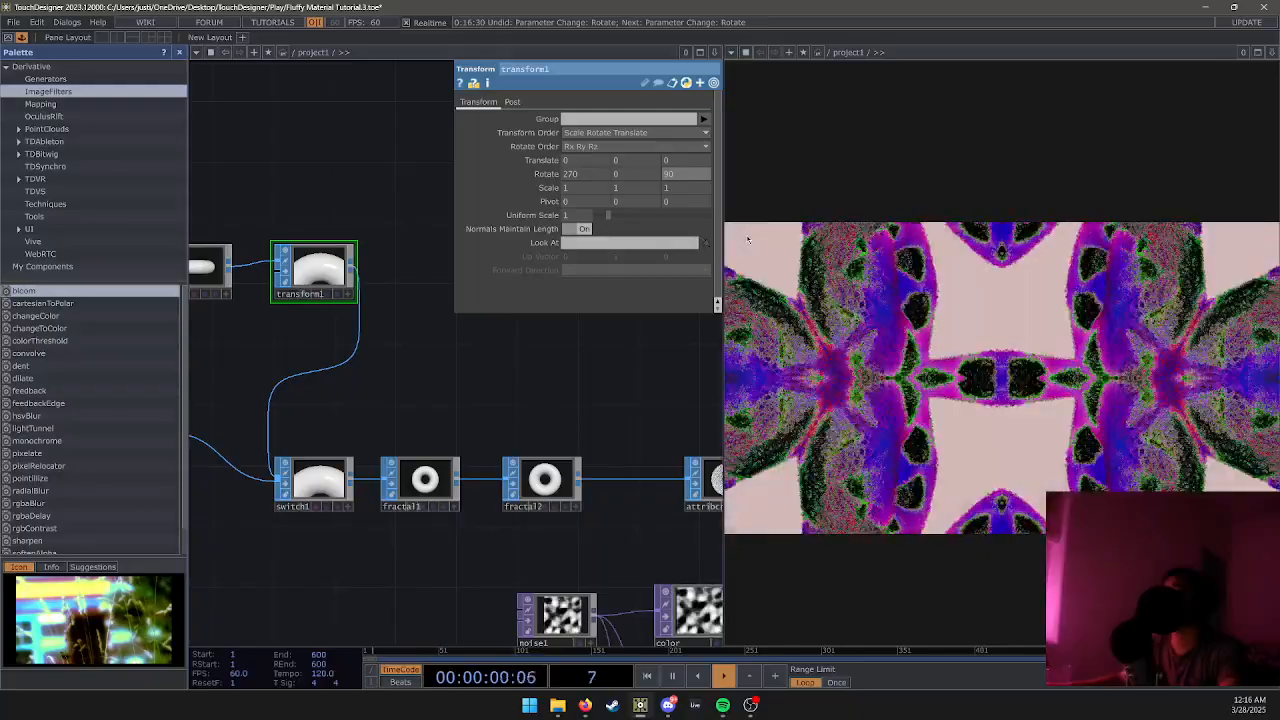
key("ctrl+z")
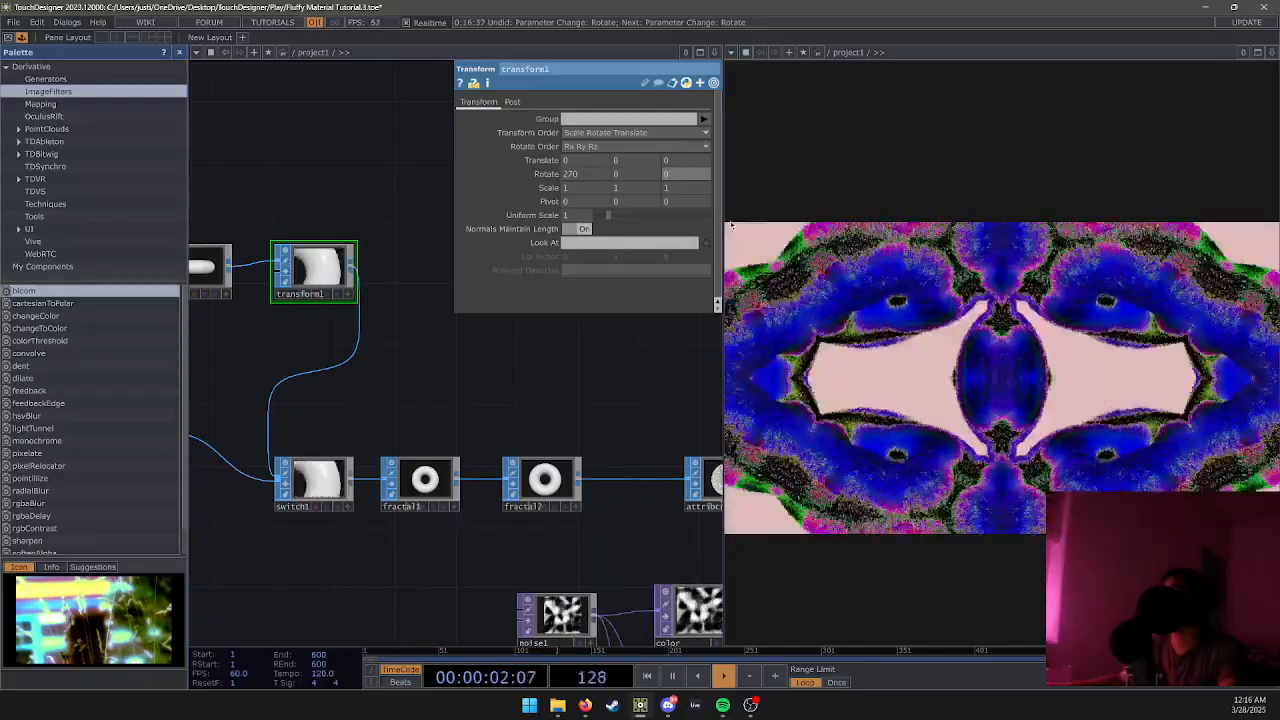
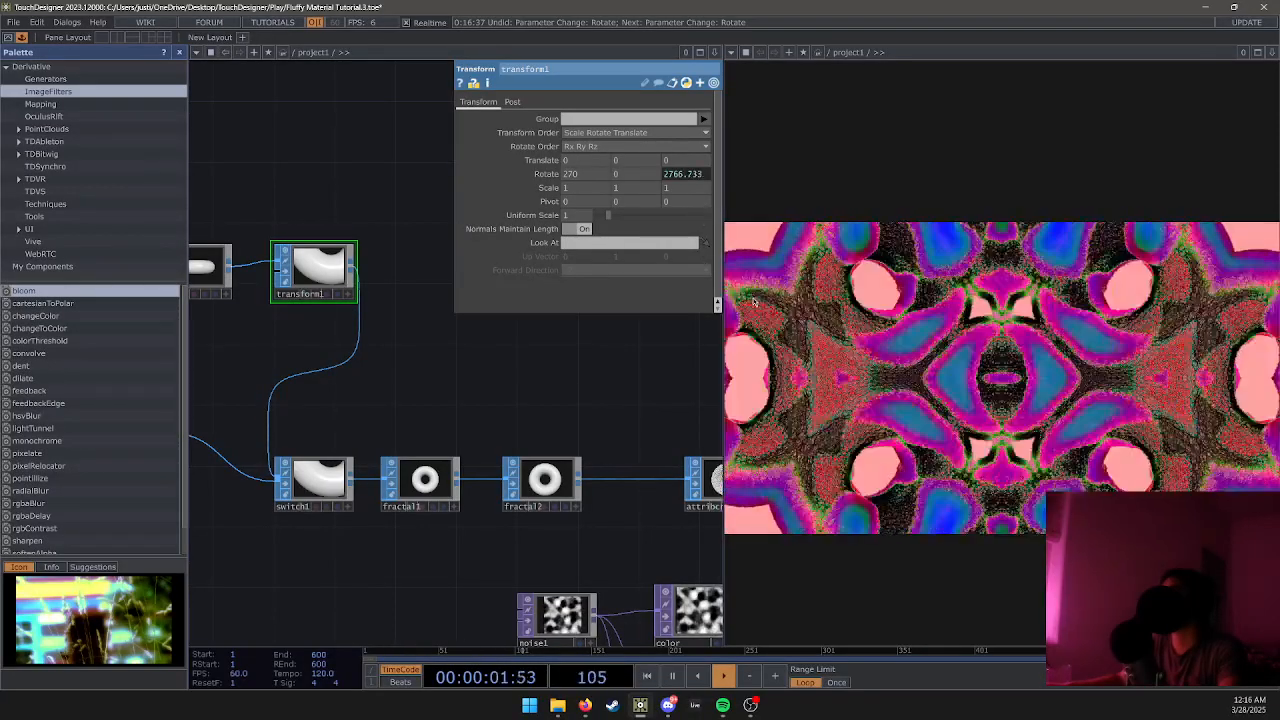
key("ctrl+z")
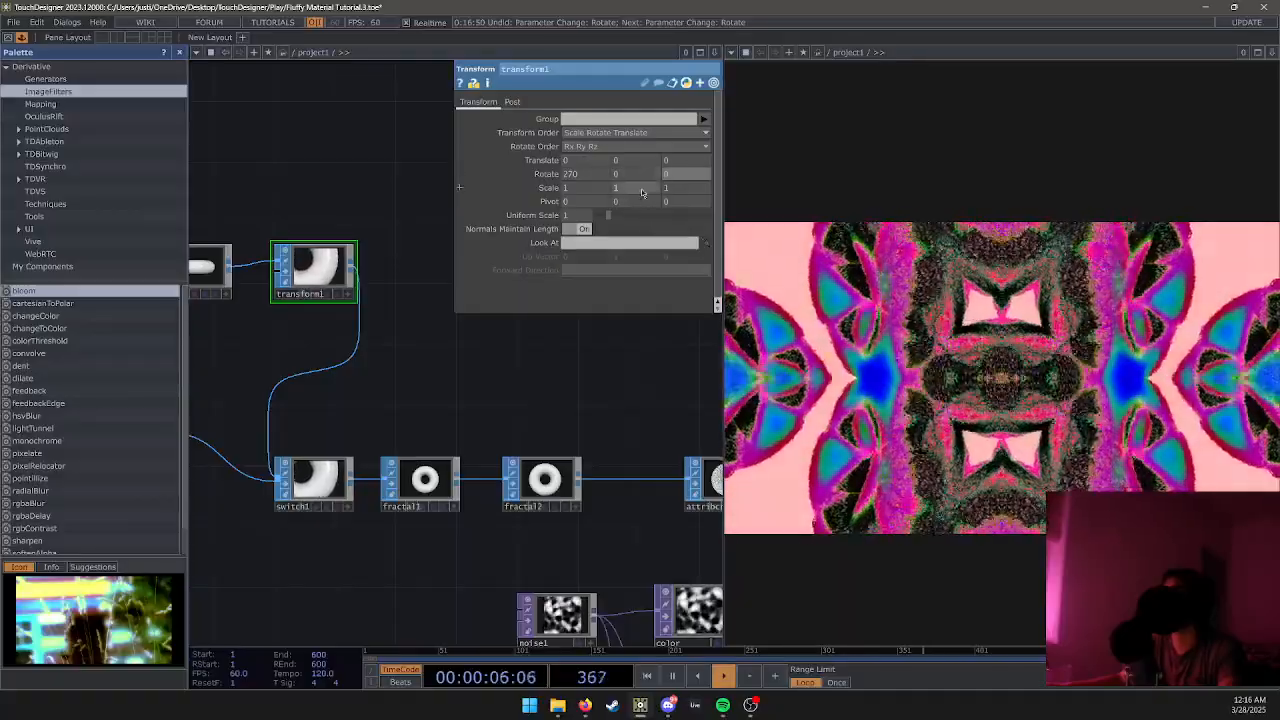
Save the project, try a pivot of 0.7 on all three axes of transform1, undo it and save again.
key("ctrl+s")
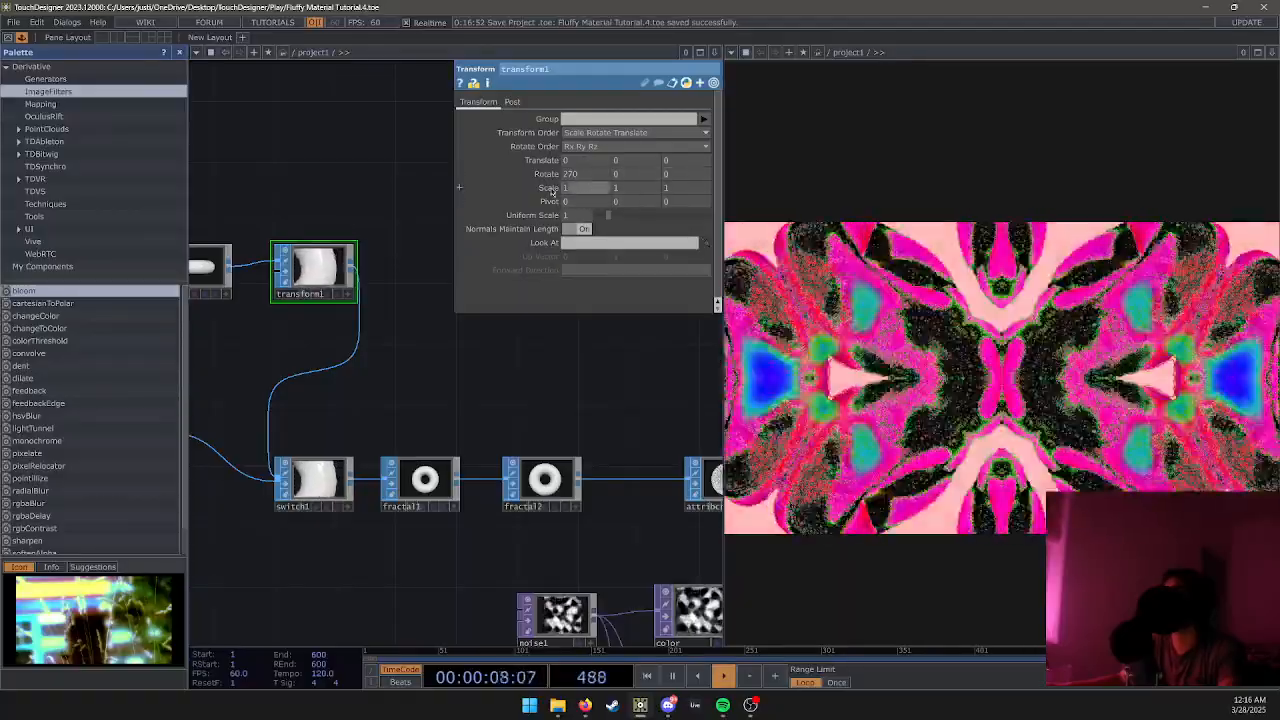
mouse_move(536, 200)
middle_mouse_down()
mouse_move(542, 178)
mouse_move(534, 214)
middle_mouse_up()
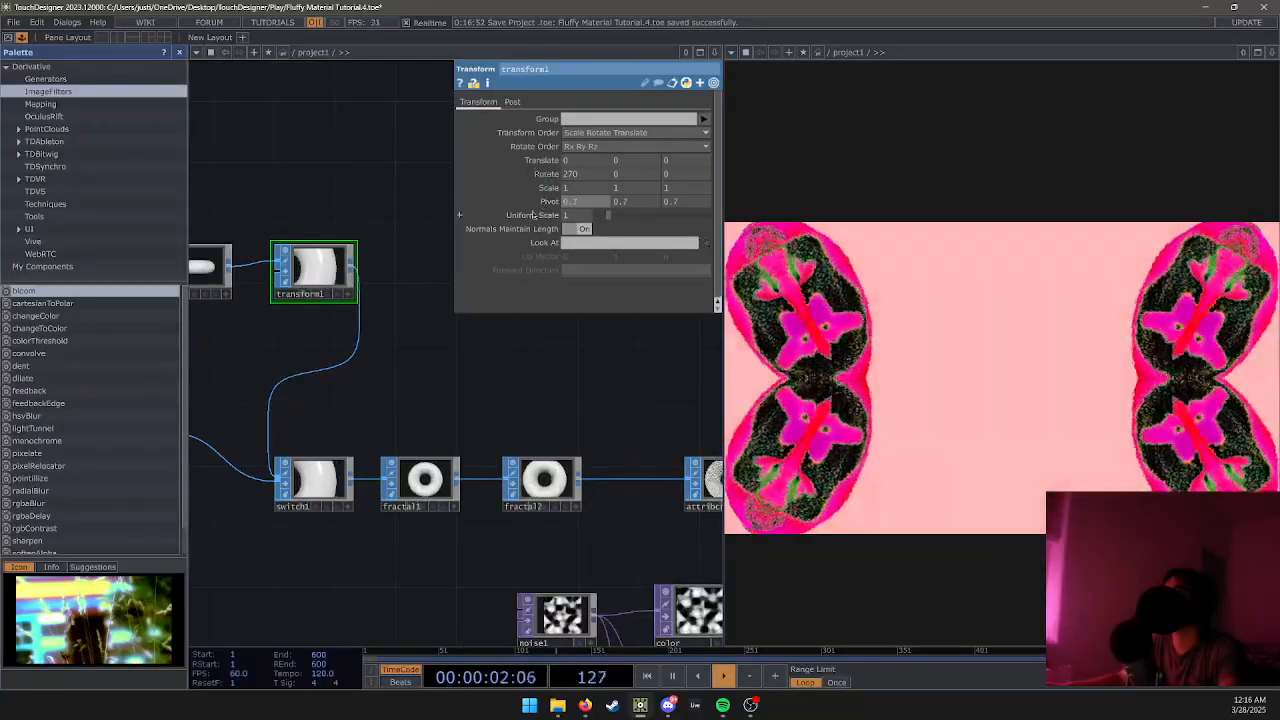
key("ctrl+z")
left_click_drag(418, 307, 373, 266)
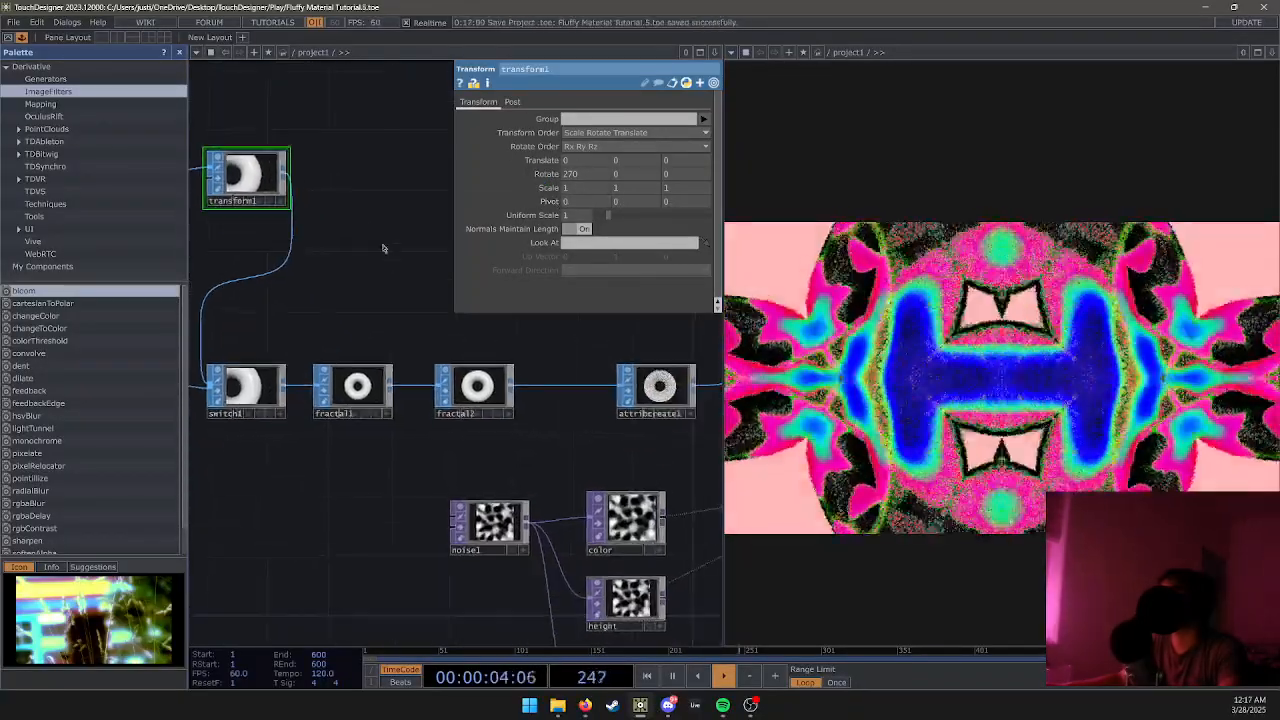
key("ctrl+s")
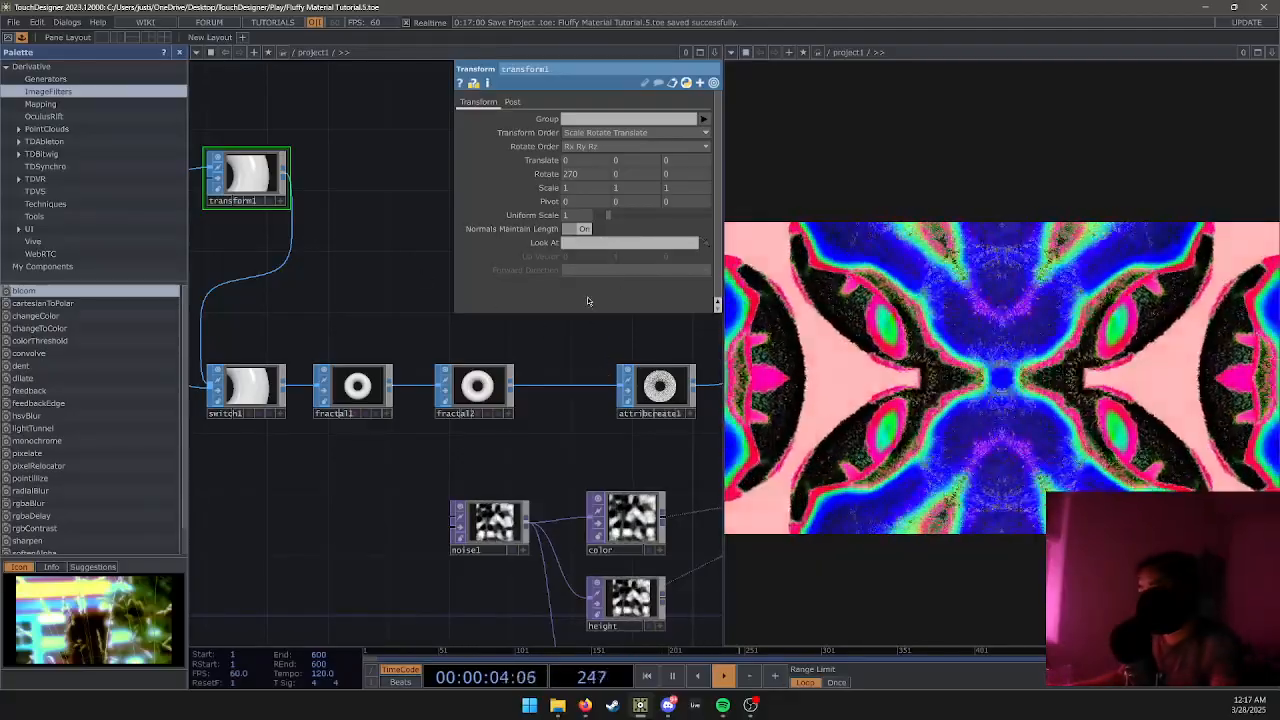
key("p")
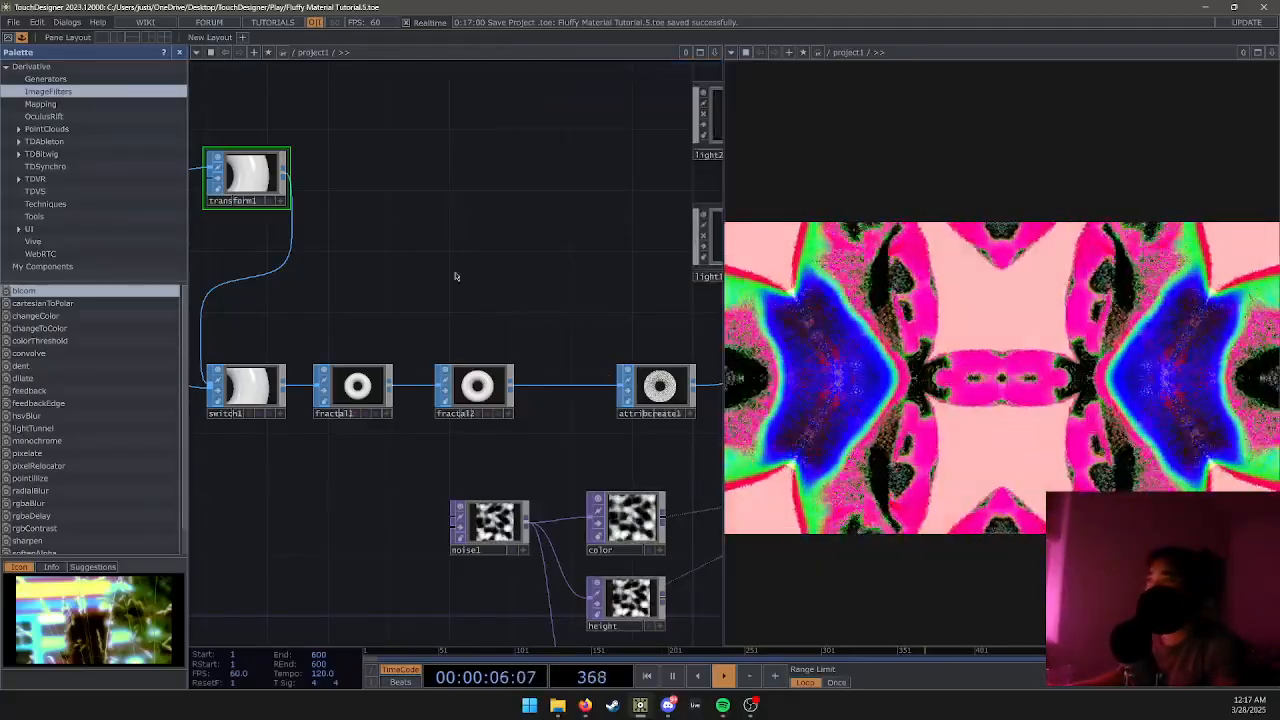
left_click_drag(437, 253, 592, 317)
key("p")
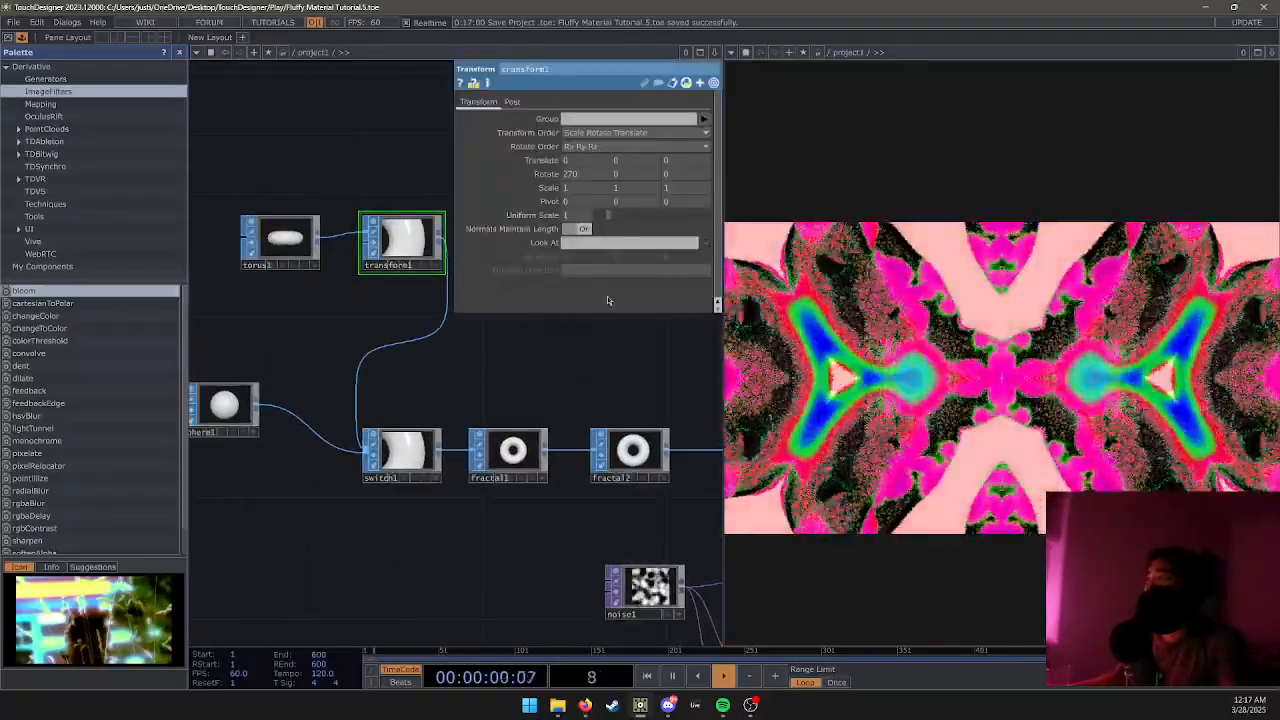
key("p")
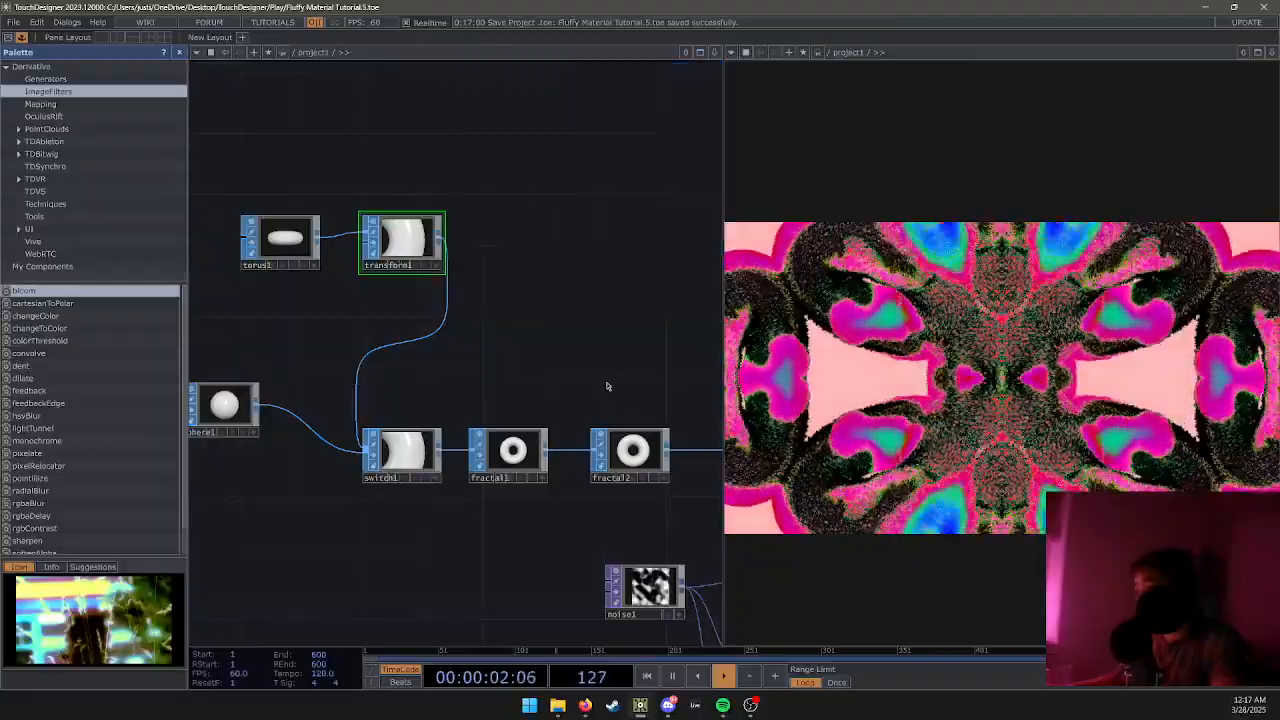
left_click_drag(663, 291, 549, 275)
scroll(506, 383, "down", 5)
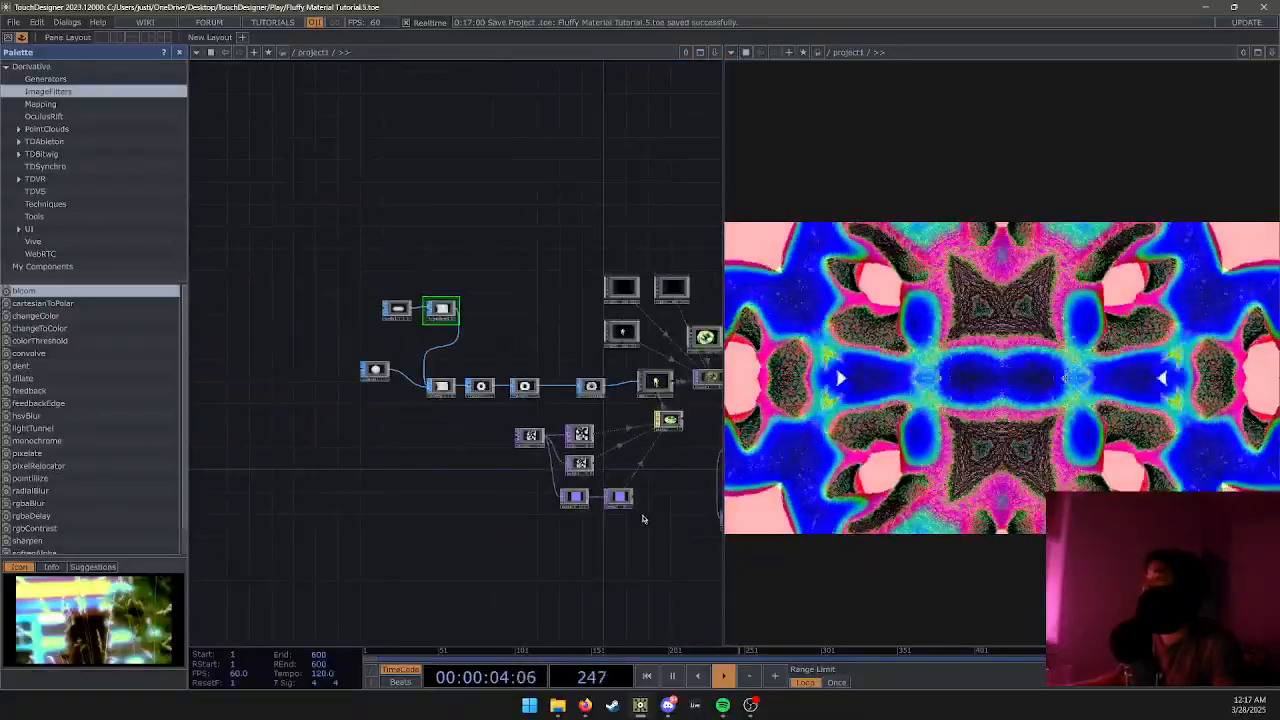
Undo the X rotation change on transform1 and the input order change on switch1.
key("ctrl+z")
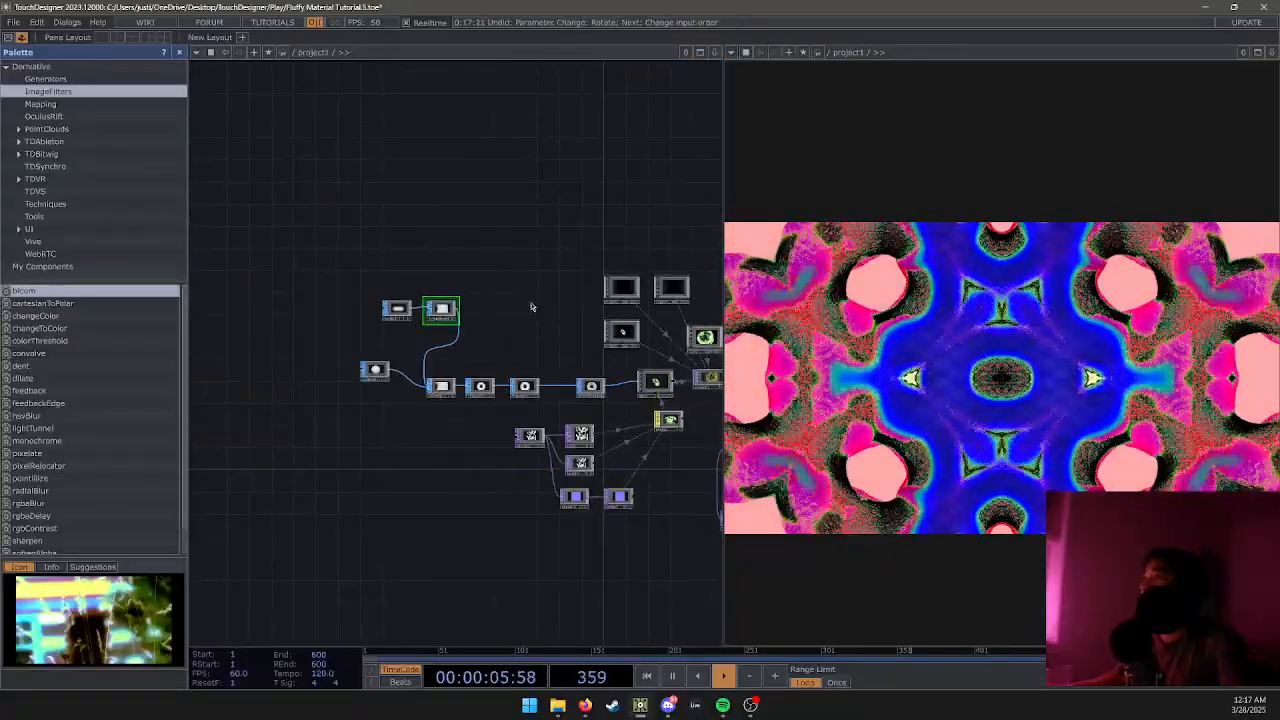
key("ctrl+z")
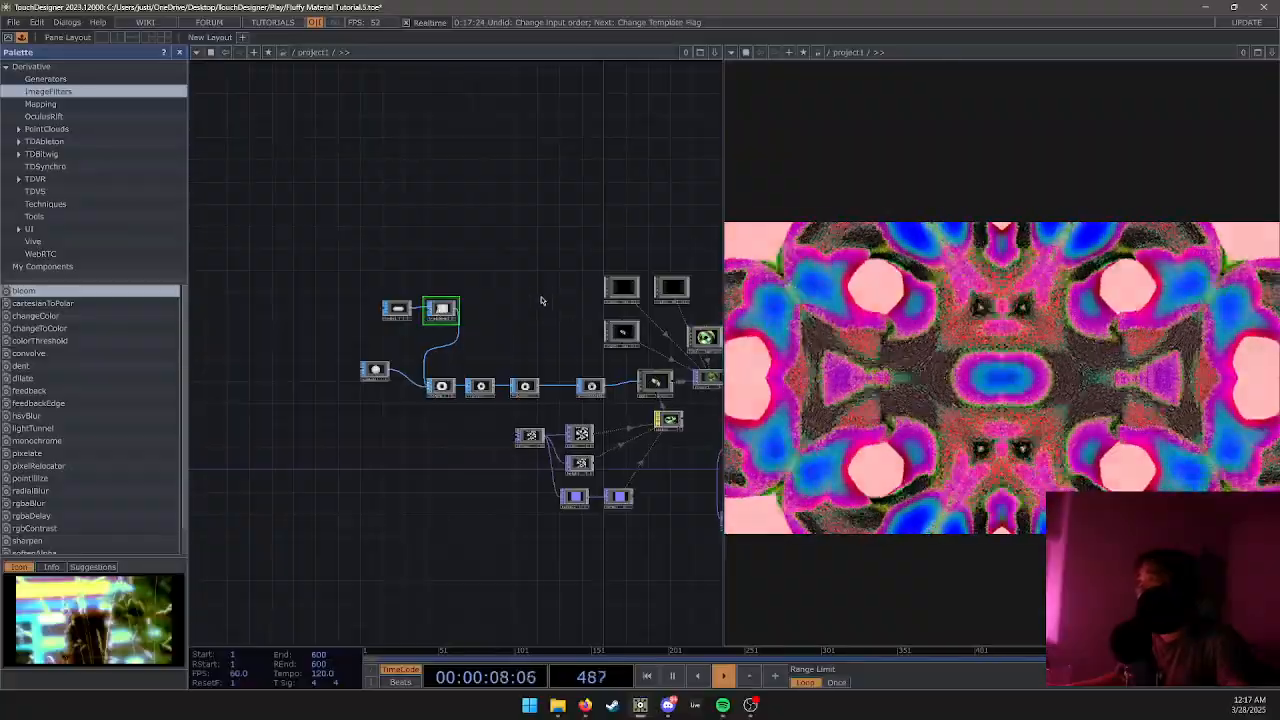
Try a higher smoothness and 2 divisions on fractal1, returning them to 0.1 and 1.
scroll(434, 310, "up", 5)
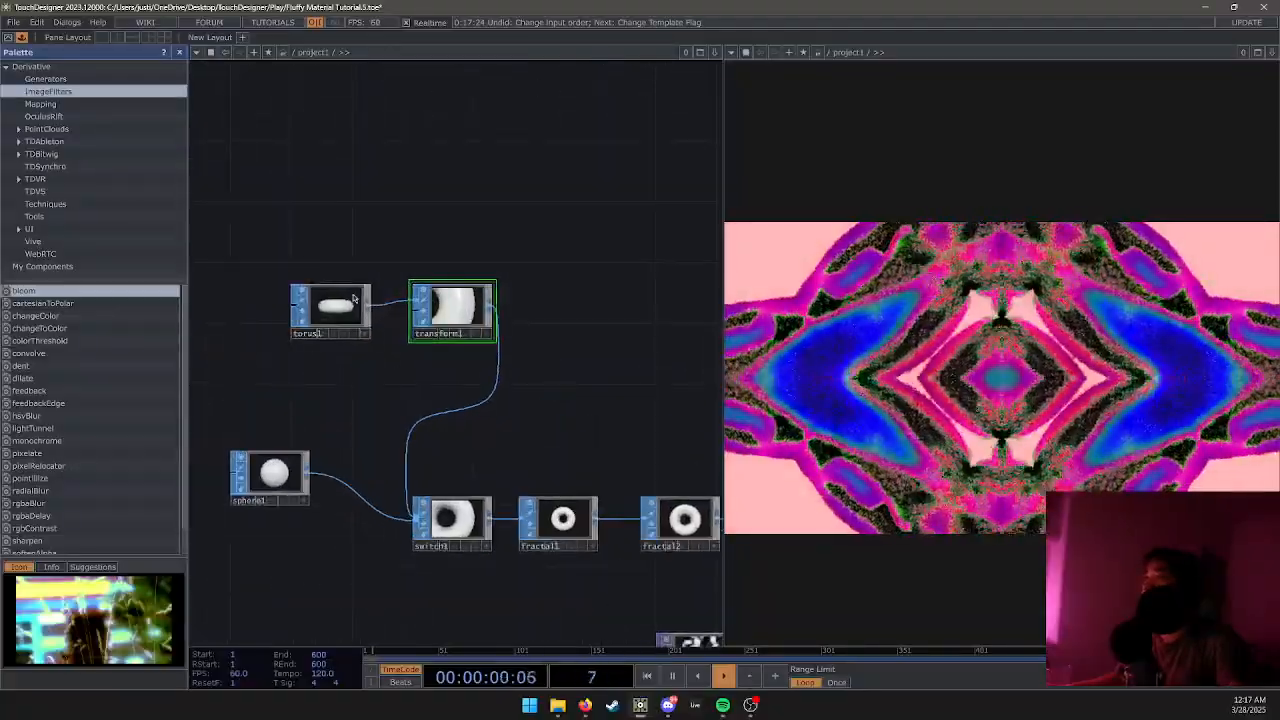
left_click(353, 298)
left_click_drag(580, 408, 400, 352)
left_click(386, 467)
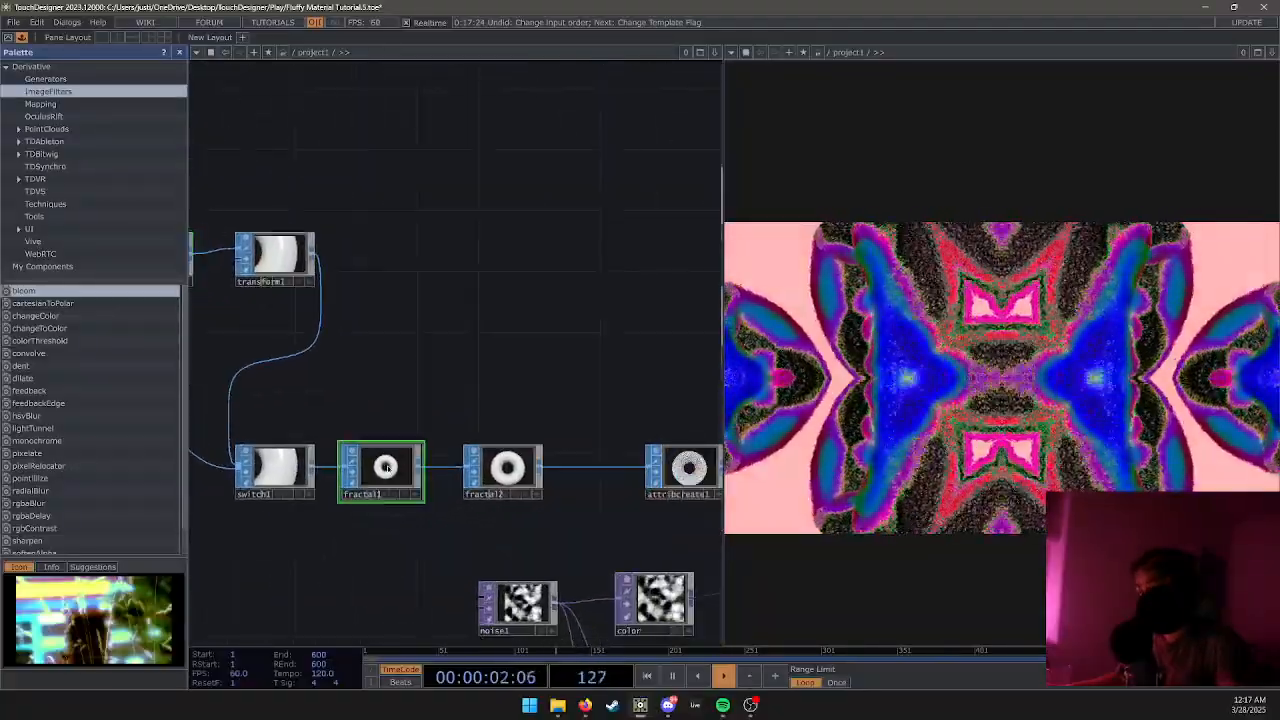
key("p")
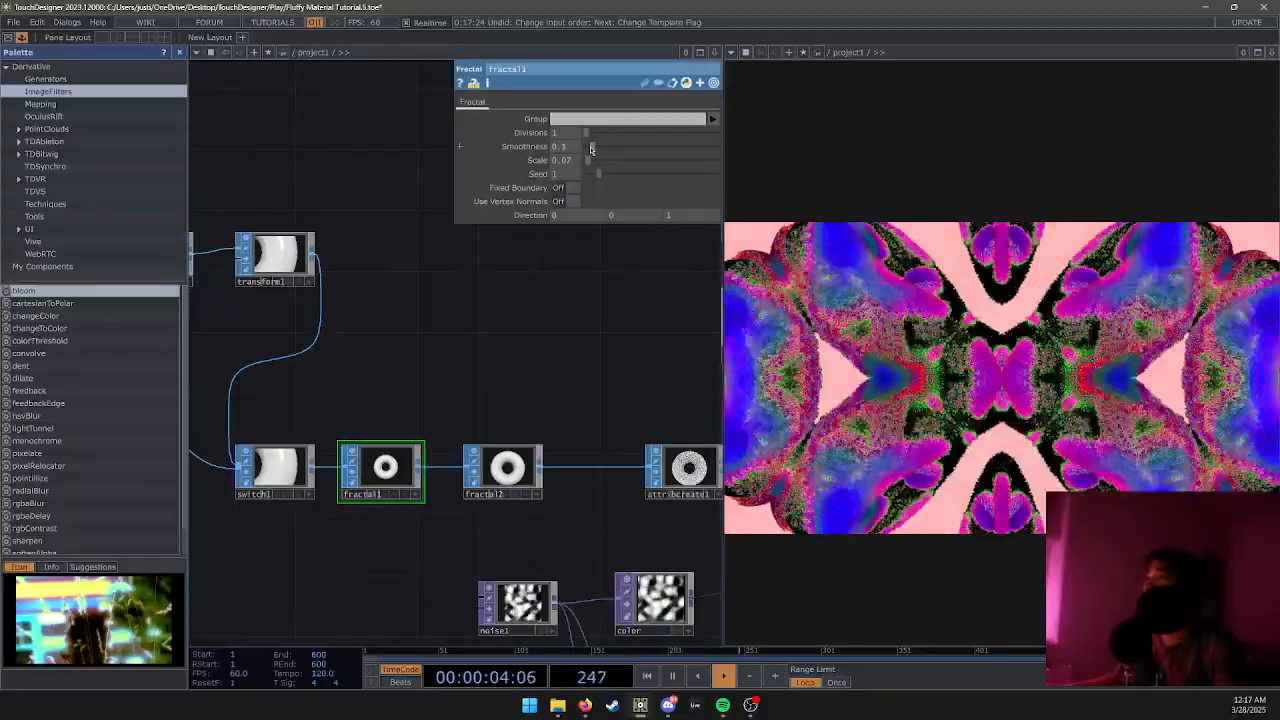
left_click_drag(605, 150, 745, 150)
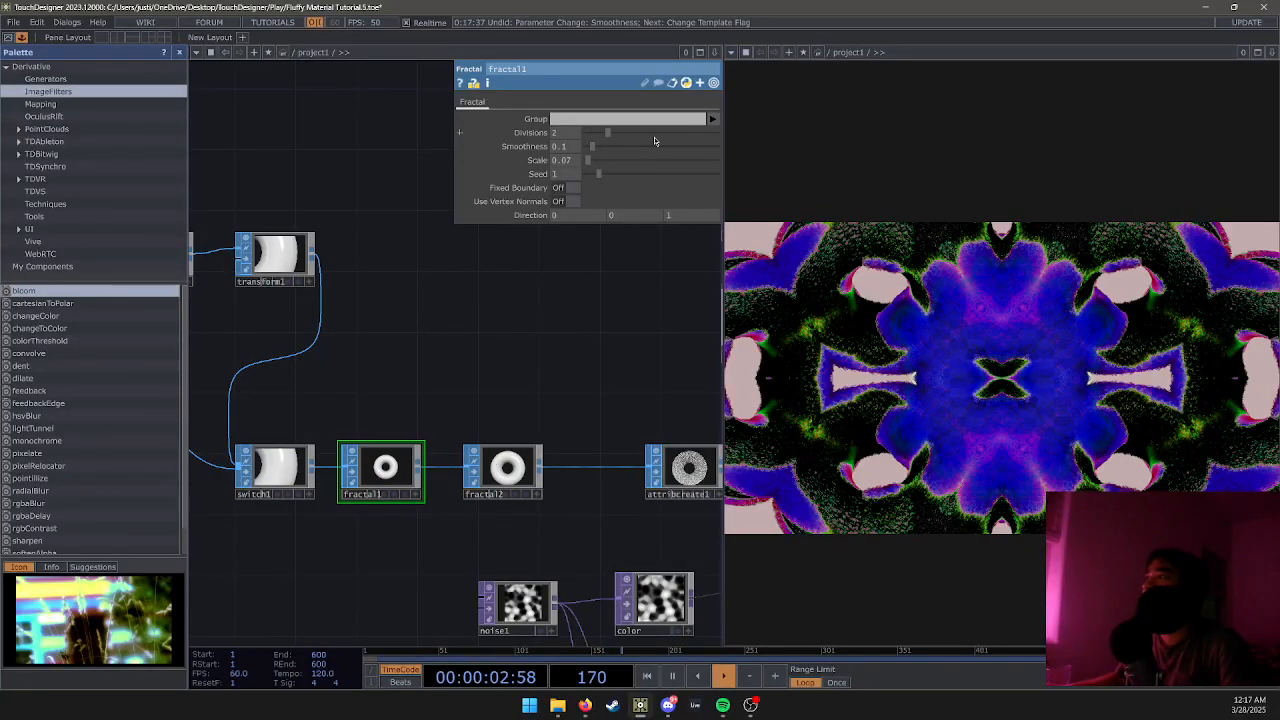
left_click(654, 137)
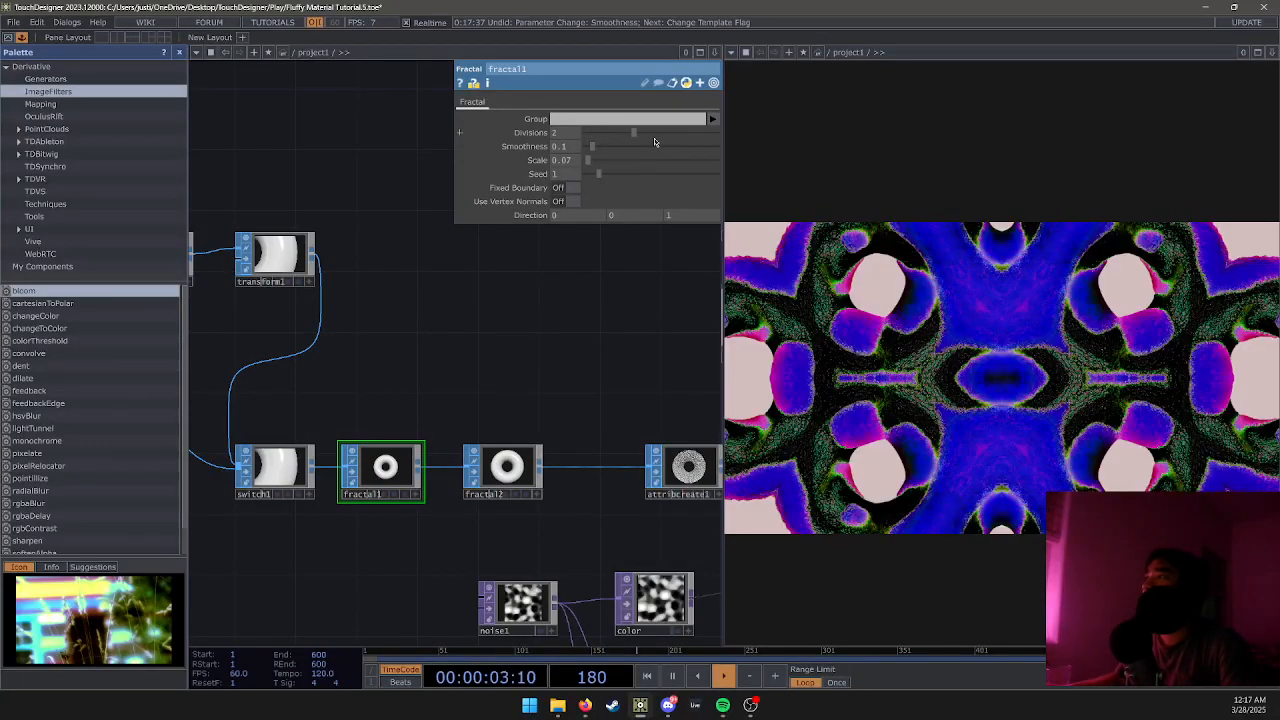
left_click(589, 132)
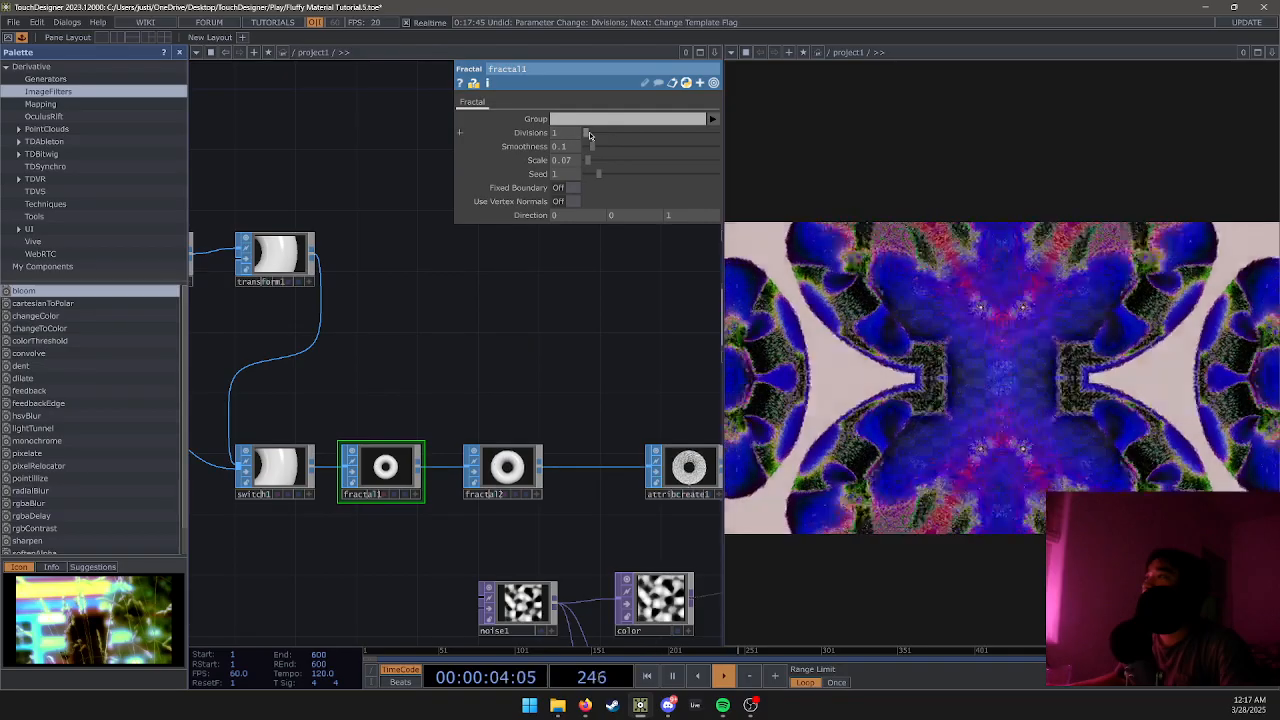
Try scales up to 4.55 on fractal1, widen the render view pane, and set the scale to 0.
left_click(601, 163)
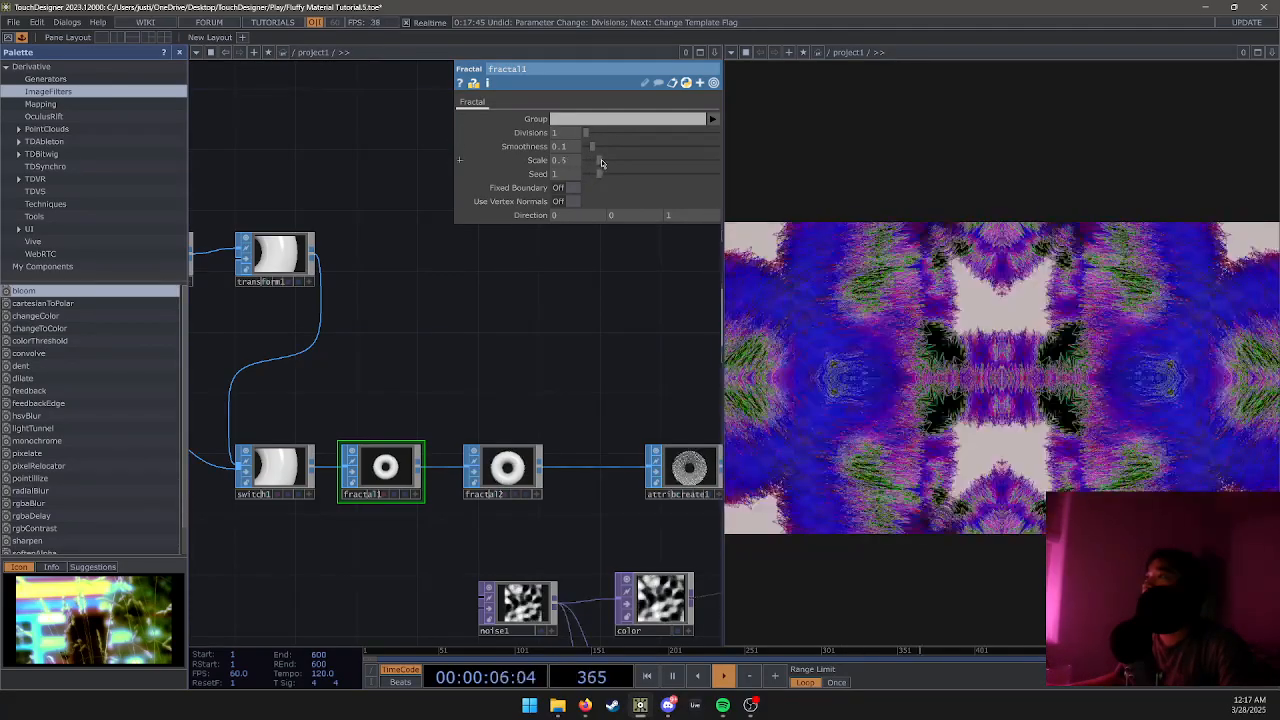
left_click_drag(616, 162, 704, 168)
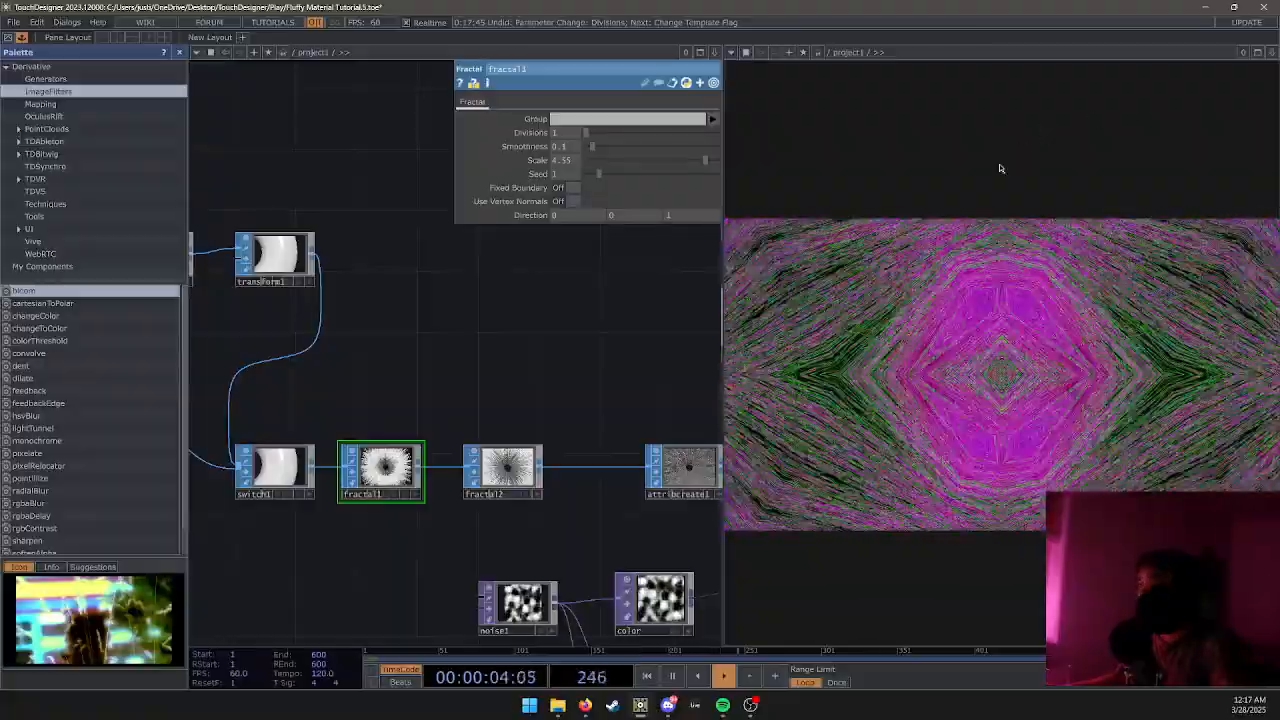
left_click_drag(640, 296, 484, 296)
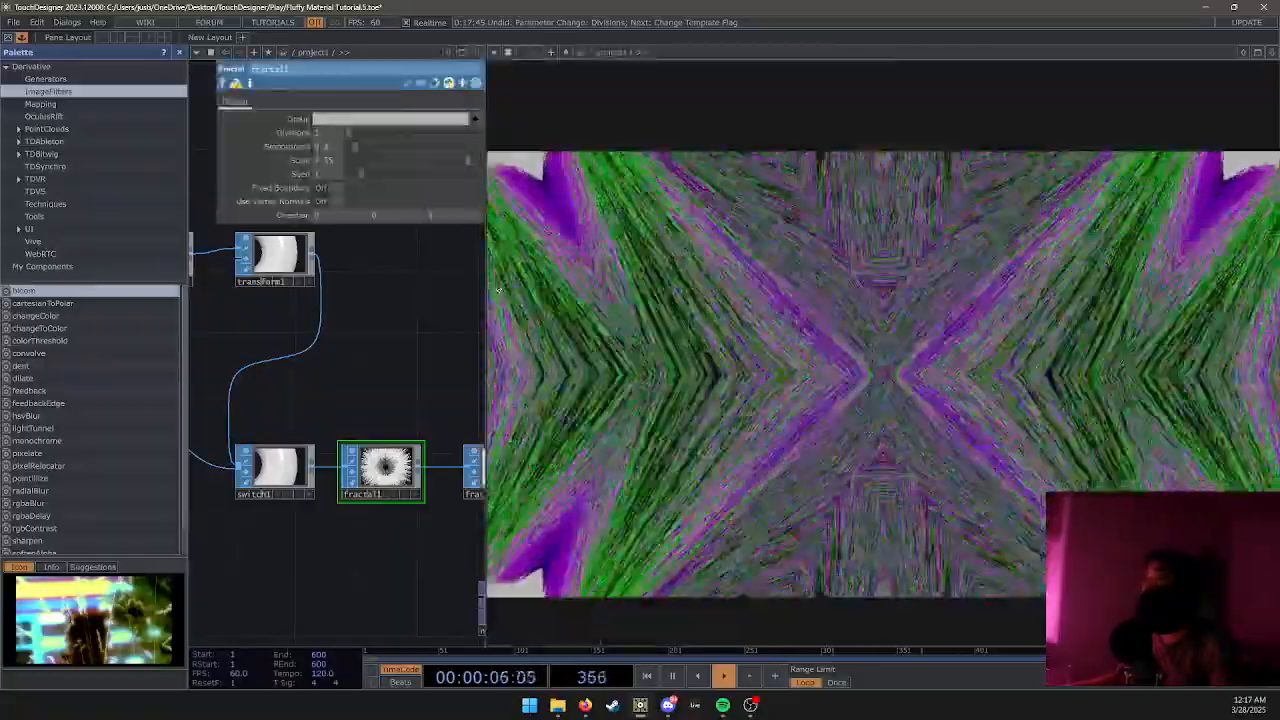
left_click_drag(384, 164, 341, 165)
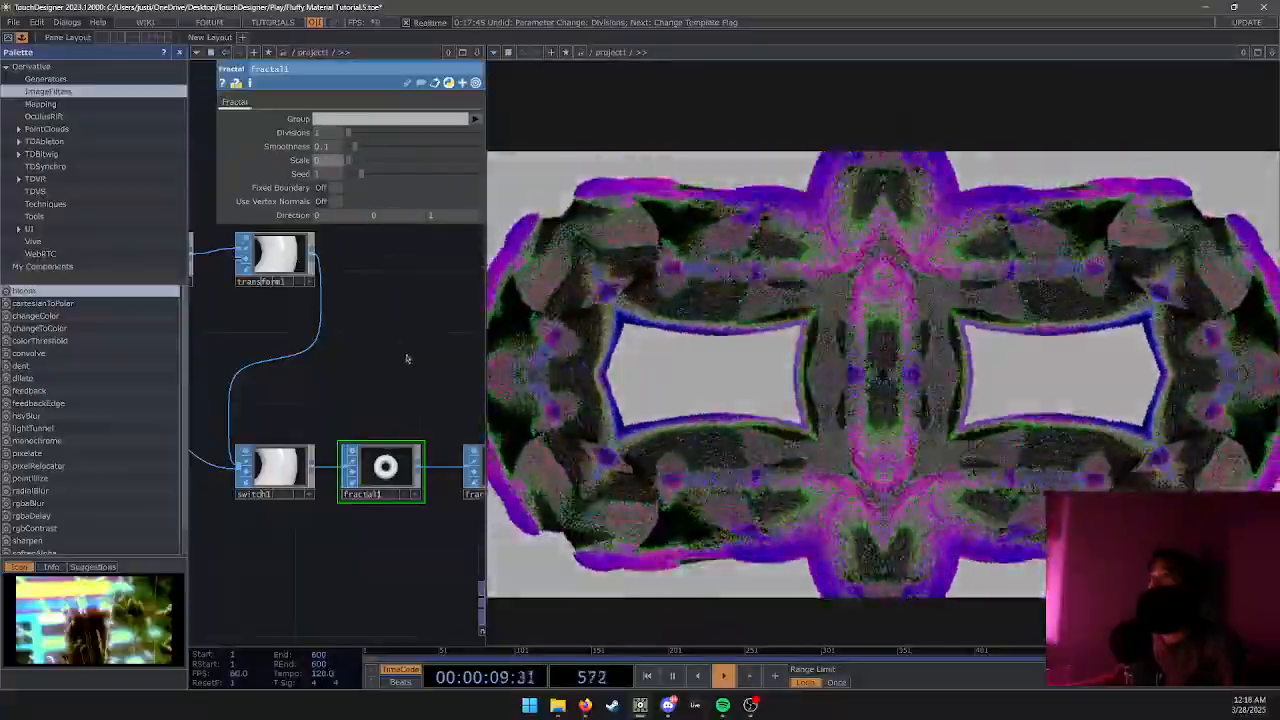
Save the project.
left_click_drag(406, 358, 371, 337)
right_click(349, 334)
left_click(334, 330)
key("ctrl+s")
Add an LFO CHOP in the empty space above fractal1.
key("Tab")
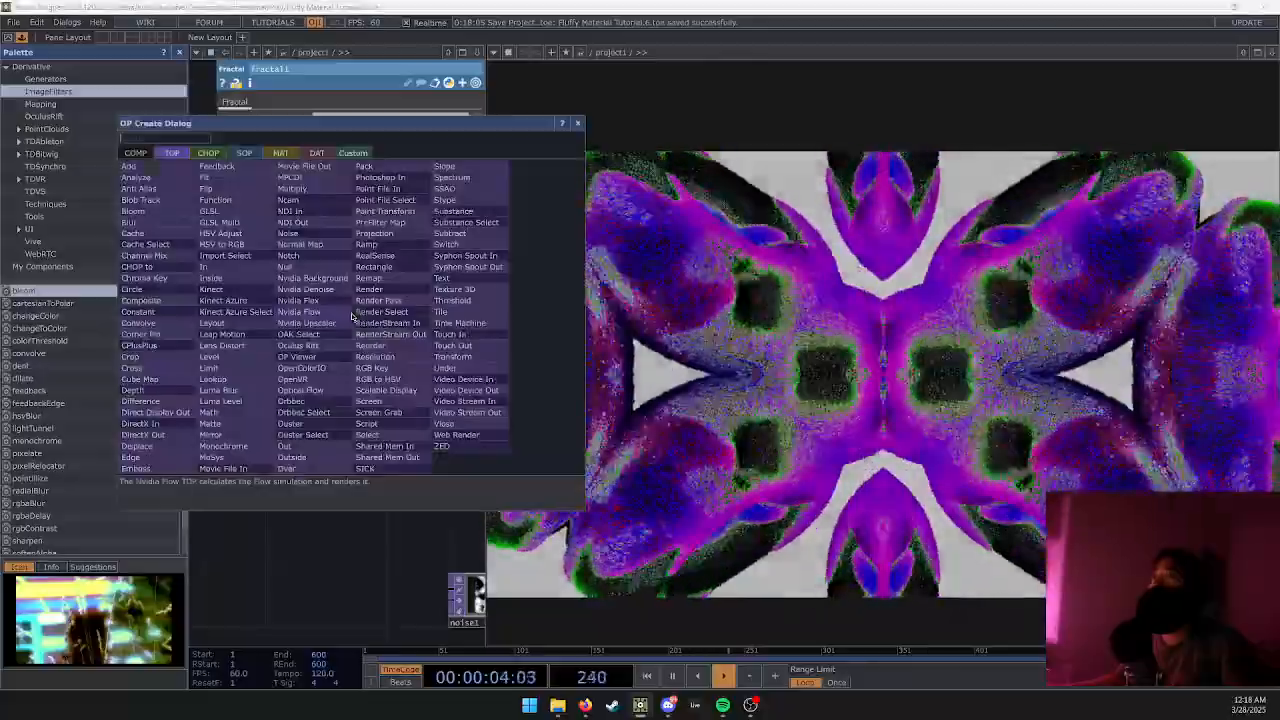
left_click(208, 152)
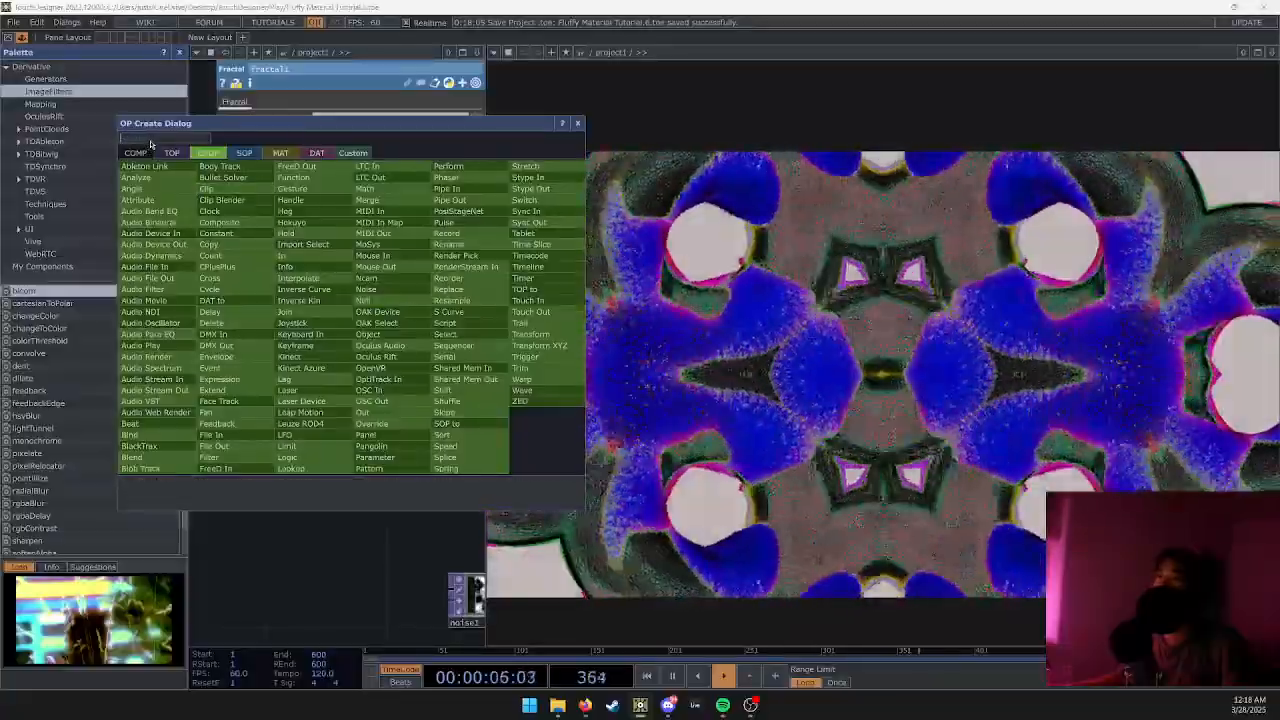
type("lf")
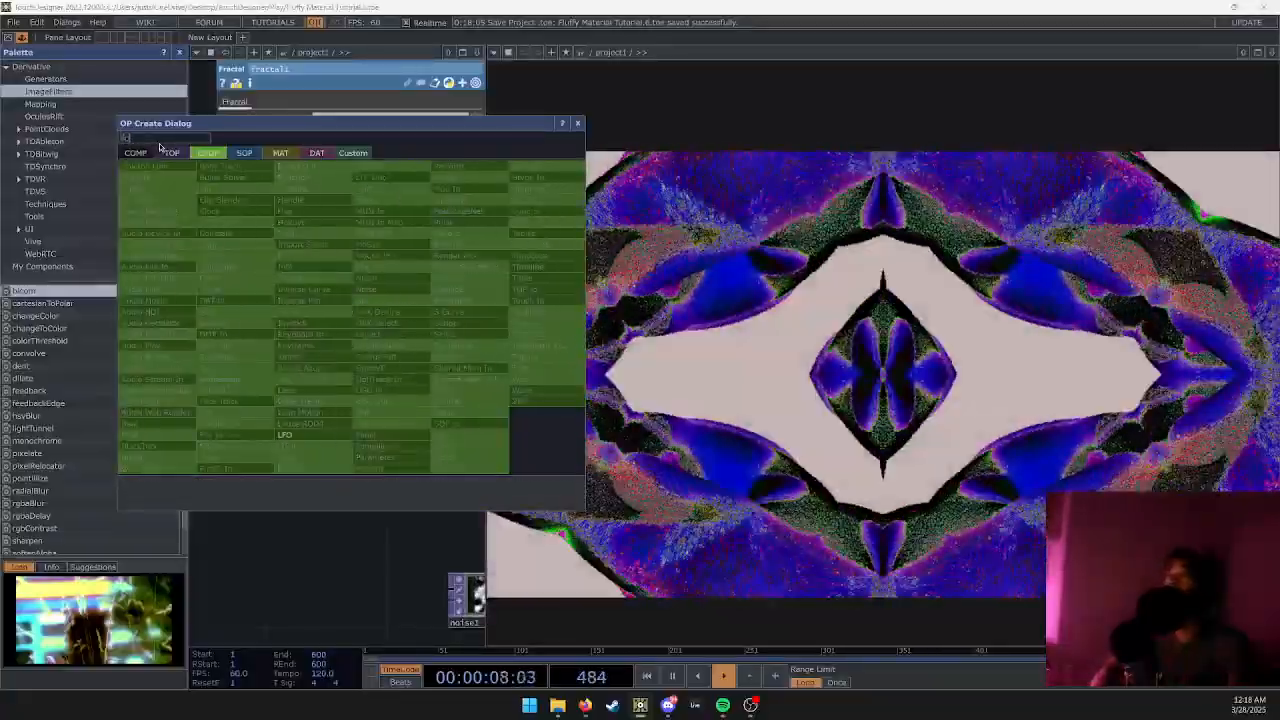
key("Return")
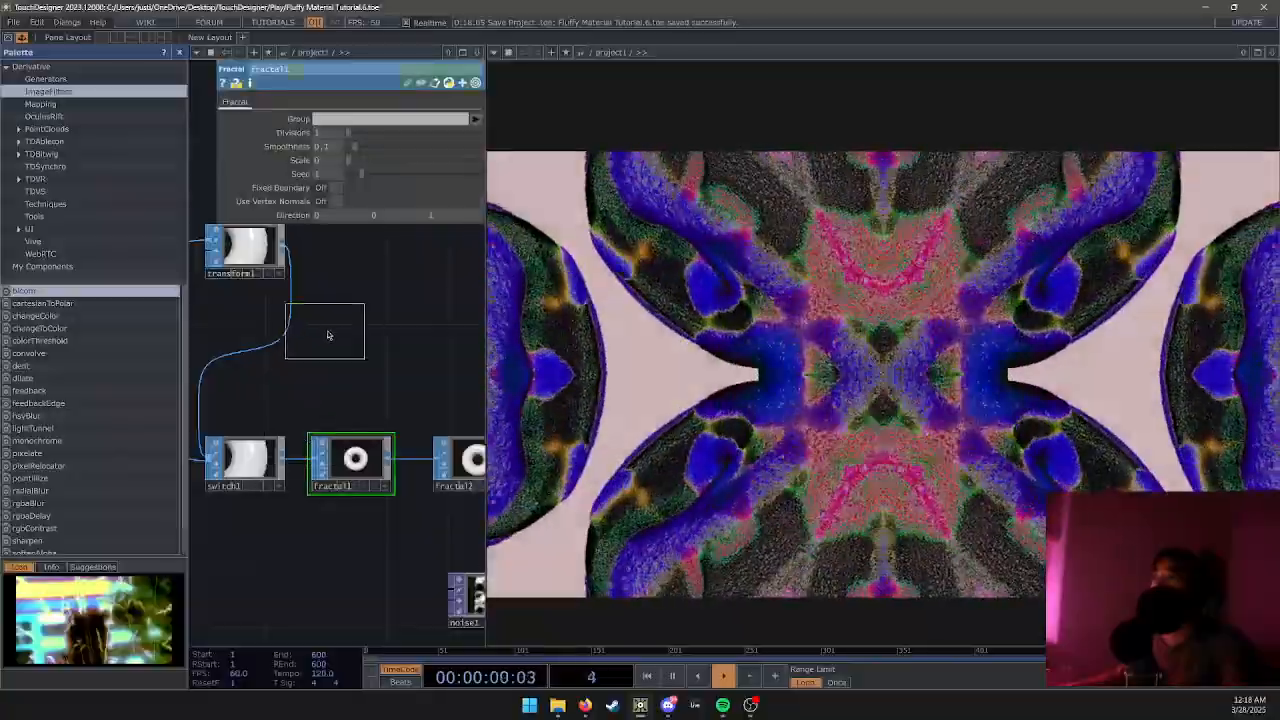
left_click(322, 330)
scroll(368, 382, "down", 1)
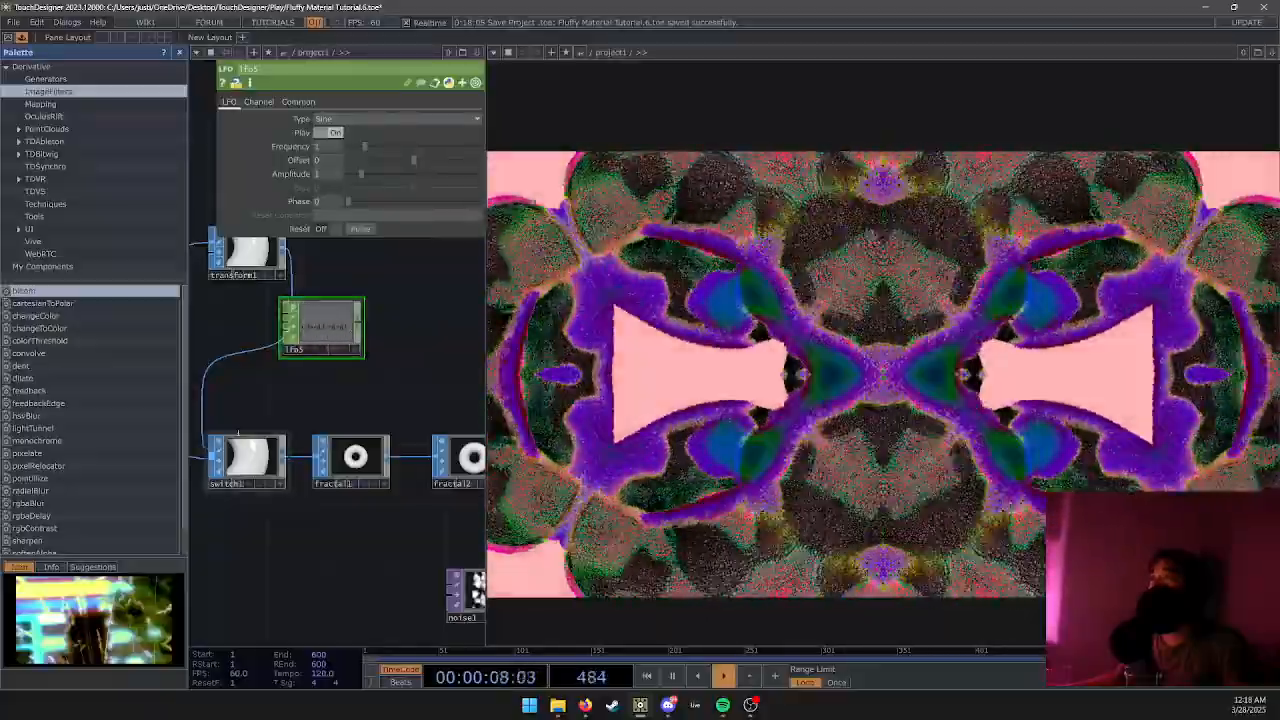
Preview a very large scale on fractal1 and return it to 0.
left_click(250, 445)
left_click(350, 460)
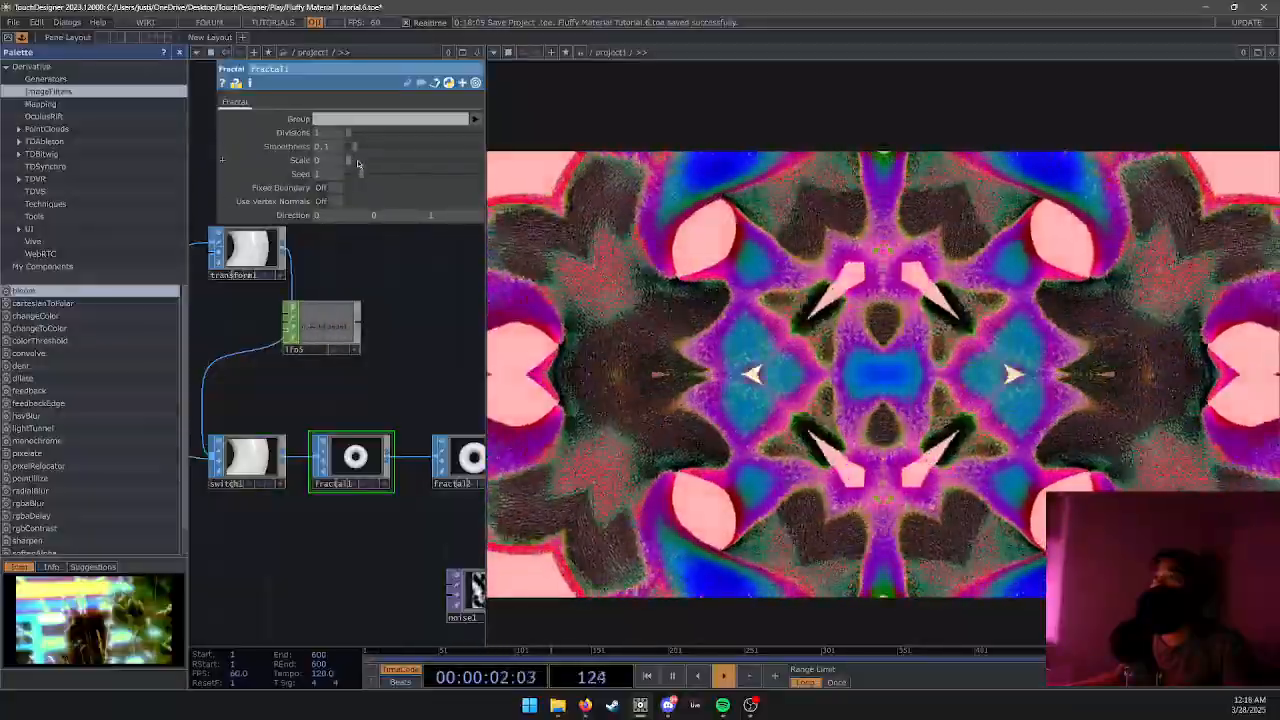
mouse_move(355, 165)
left_mouse_down()
mouse_move(510, 168)
mouse_move(466, 162)
left_mouse_up()
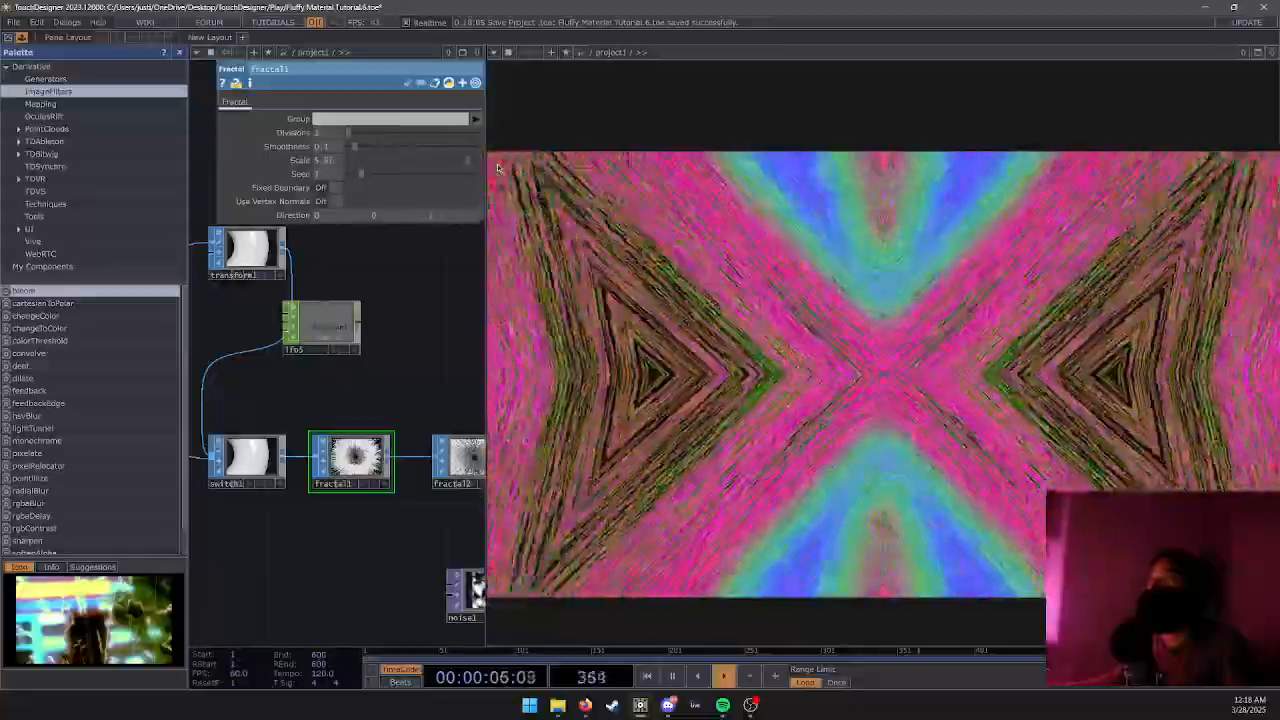
left_click_drag(351, 150, 346, 160)
scroll(366, 313, "down", 3)
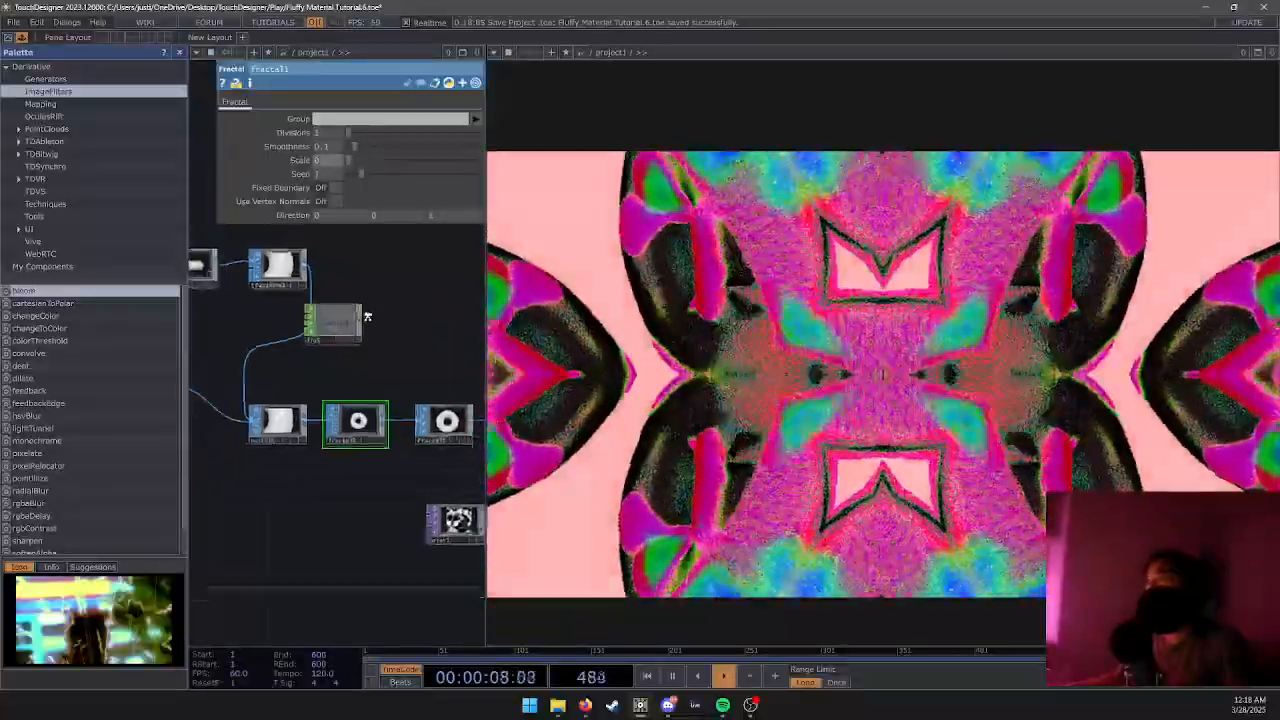
Set lfo5 to a Ramp wave with an amplitude of 5 and a phase of 0.
left_click_drag(376, 345, 321, 339)
left_click(320, 337)
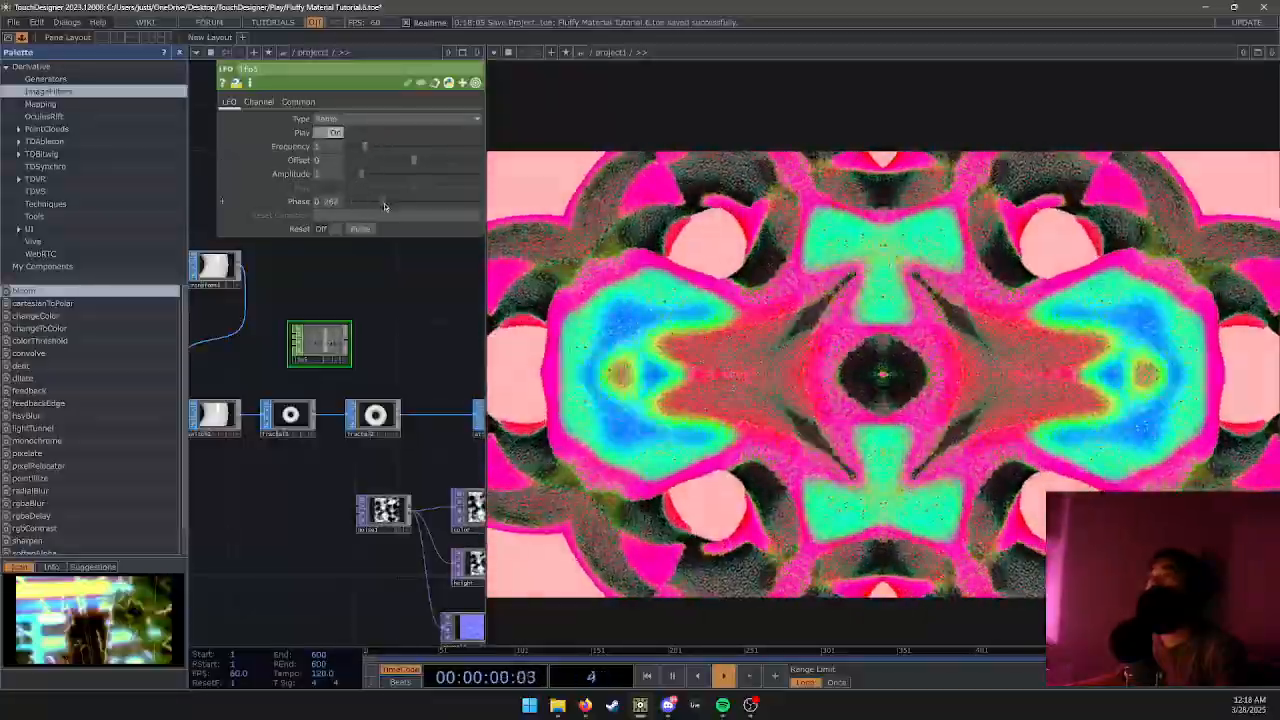
left_click_drag(385, 205, 463, 205)
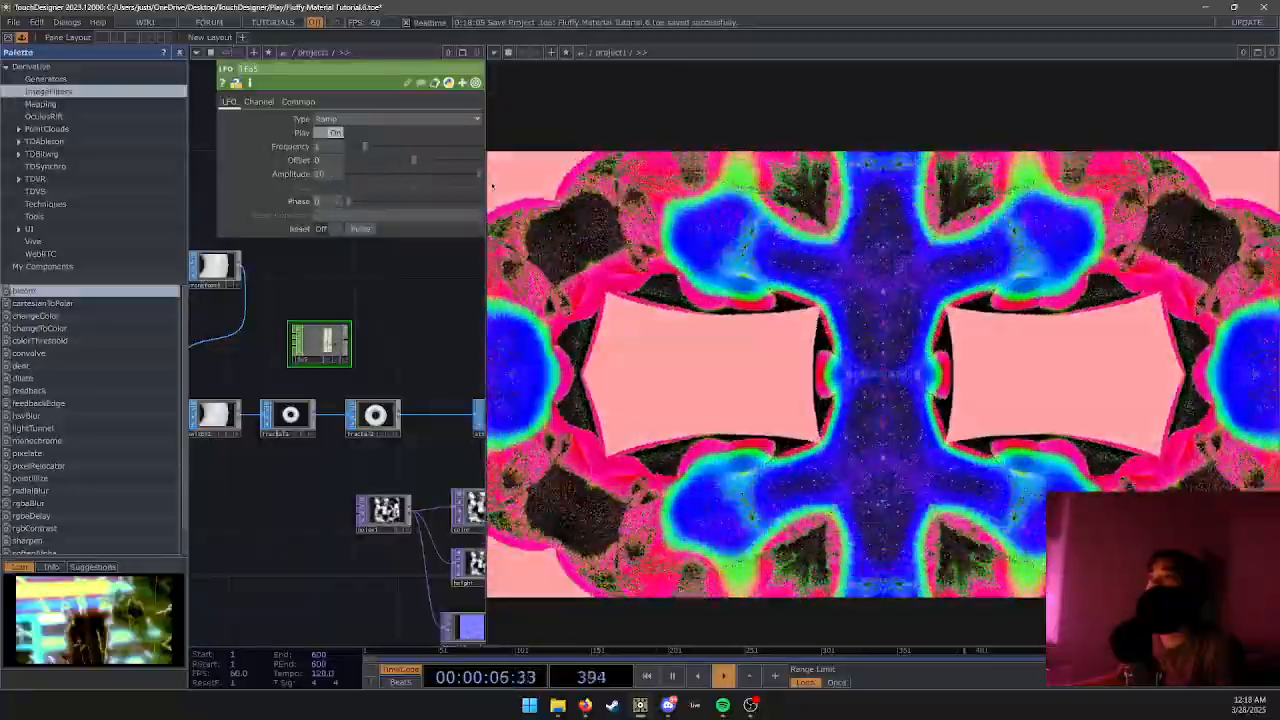
left_click_drag(480, 174, 339, 186)
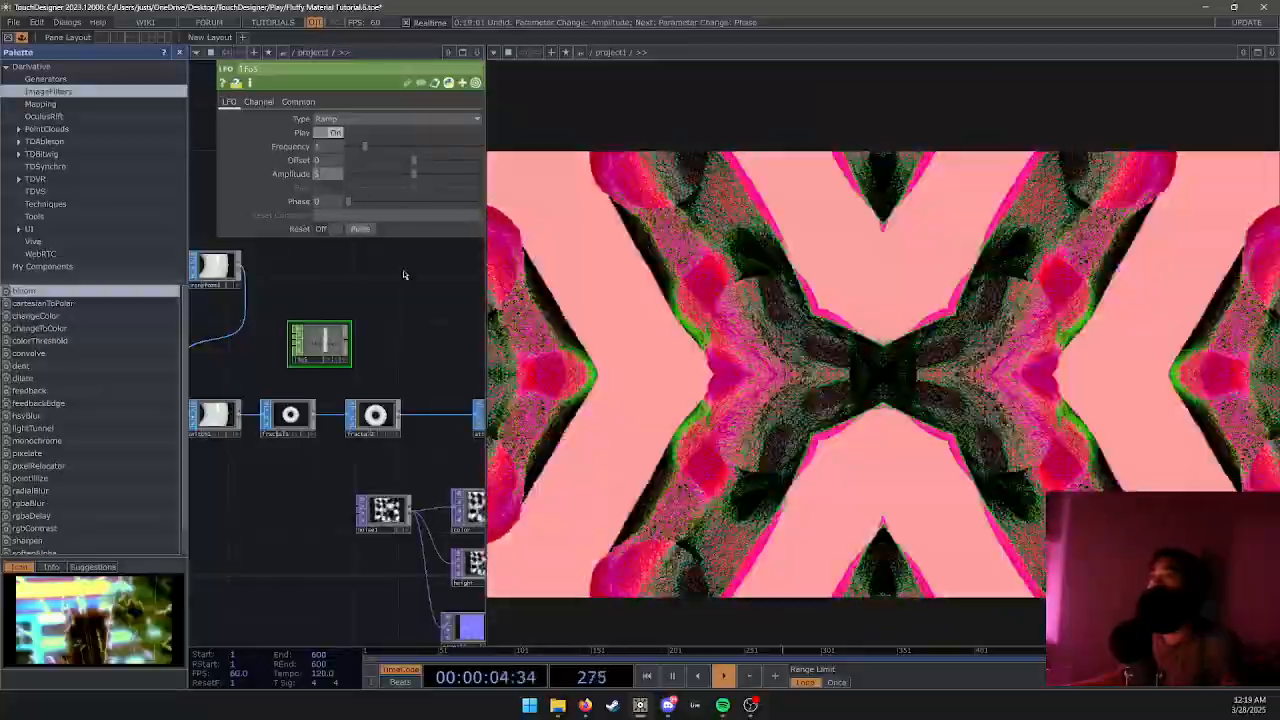
Add a Null CHOP after lfo5 and link its channel to the Scale of fractal1.
left_click_drag(401, 279, 358, 241)
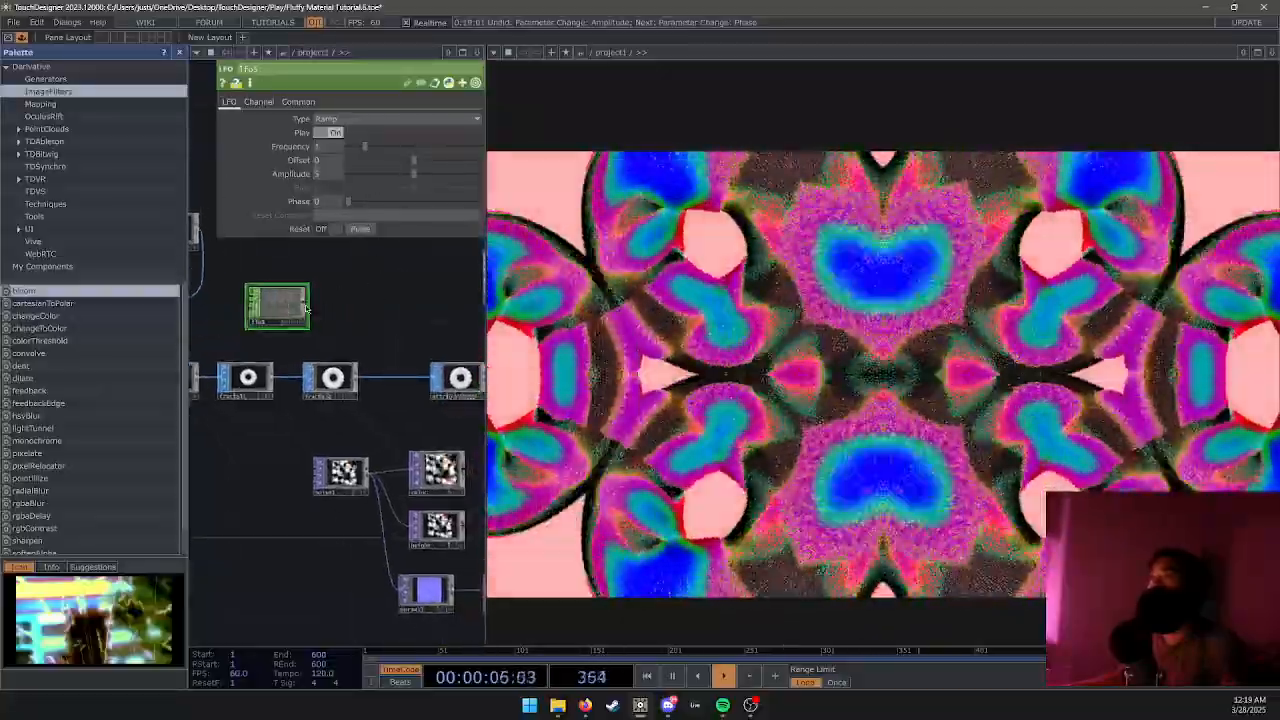
right_click(306, 308)
left_click(342, 293)
left_click(373, 320)
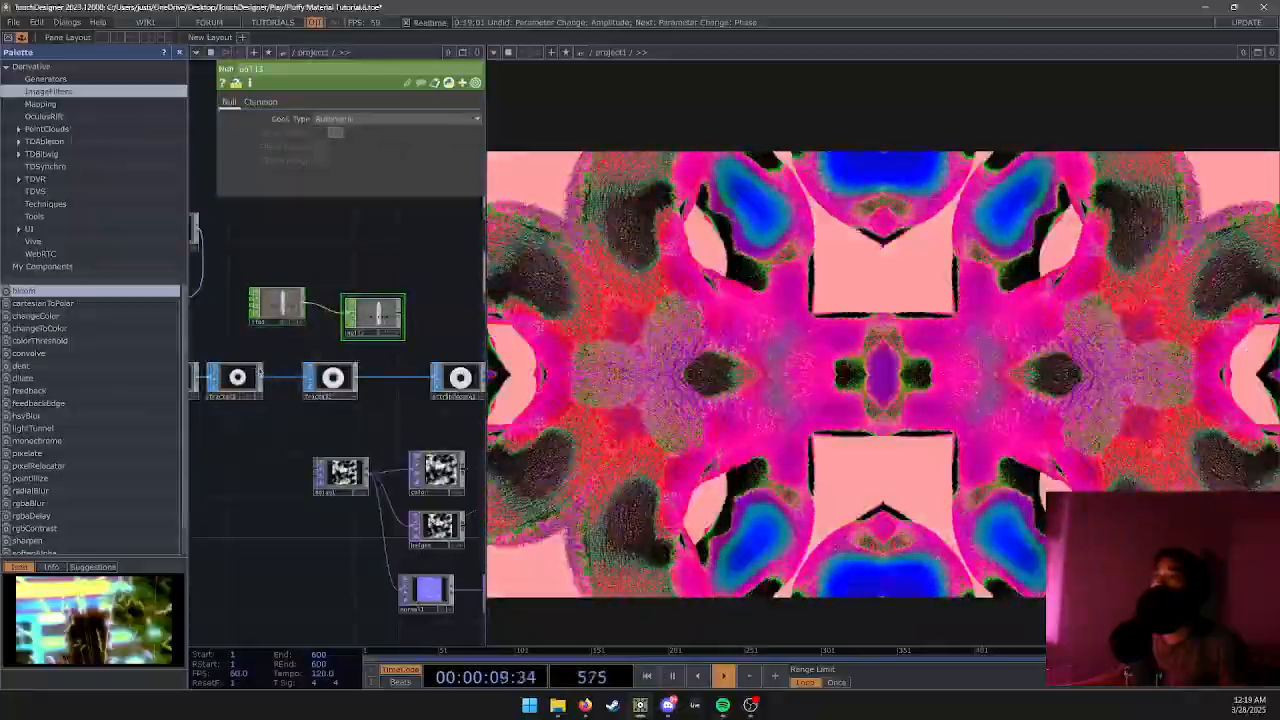
left_click(255, 377)
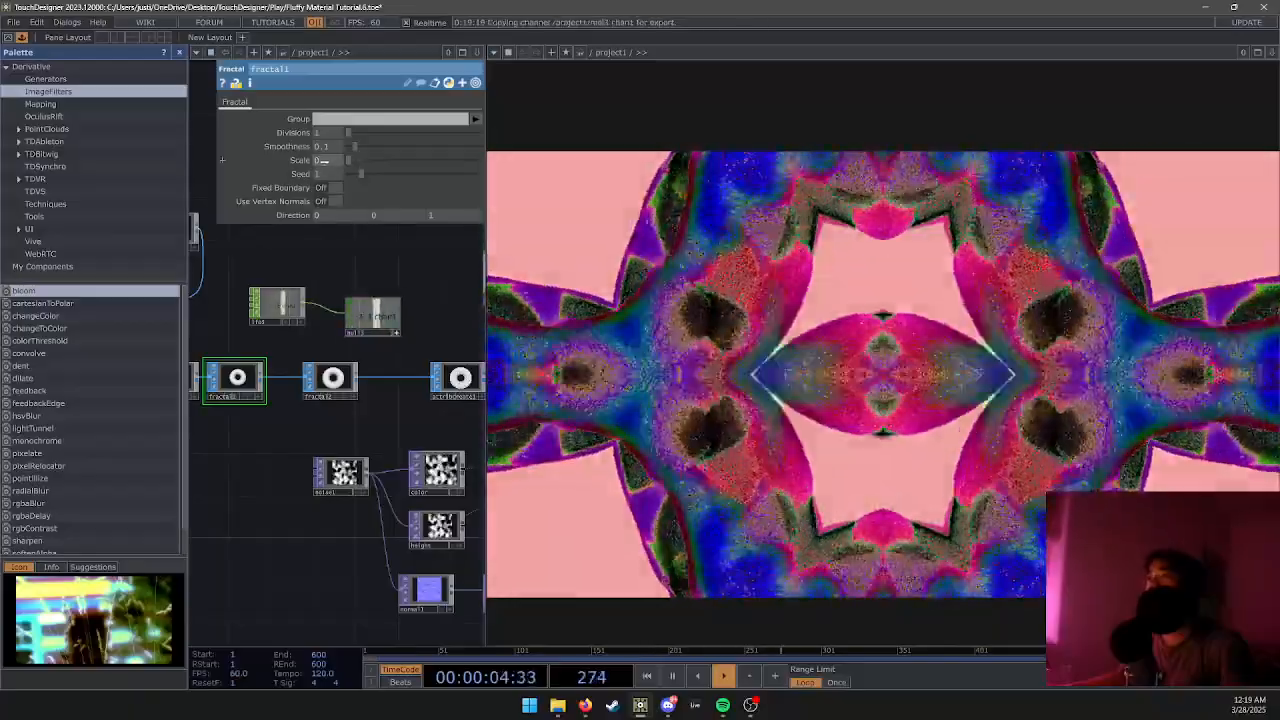
left_click_drag(380, 326, 322, 161)
left_click(334, 157)
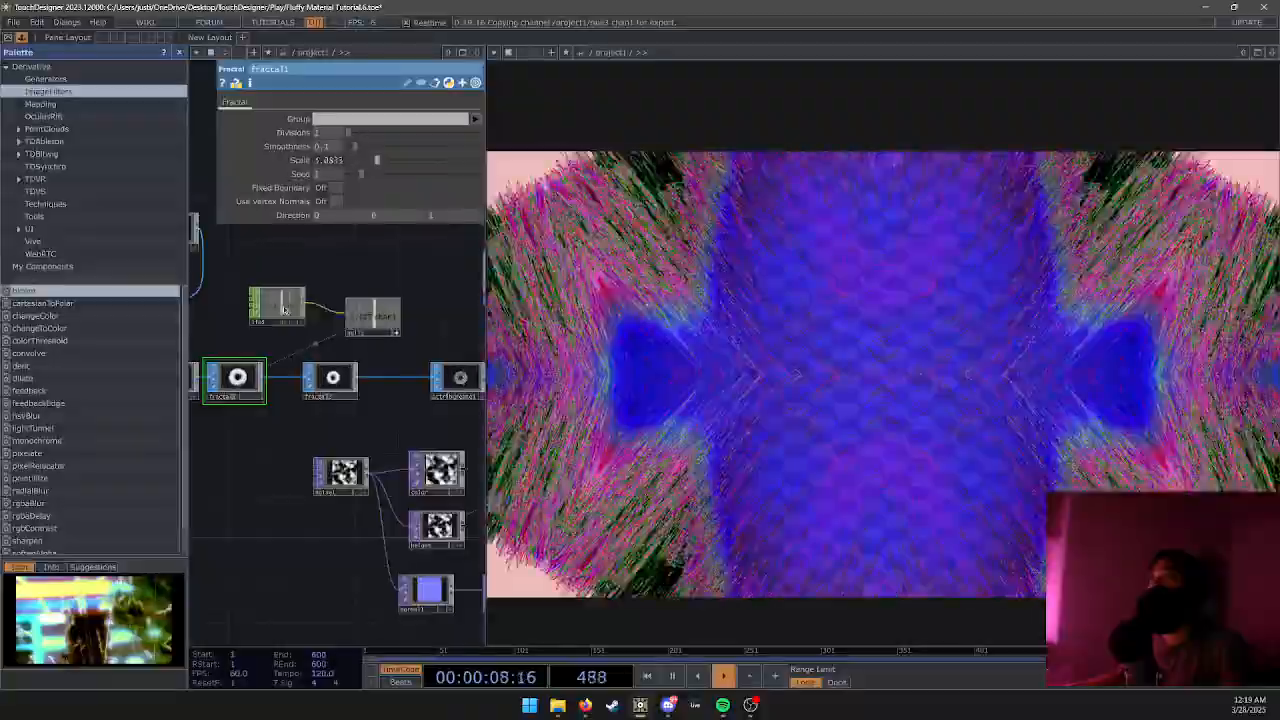
Set the frequency of lfo5 to 0.01 and then to 0.0001, saving the project after each change.
left_click(284, 307)
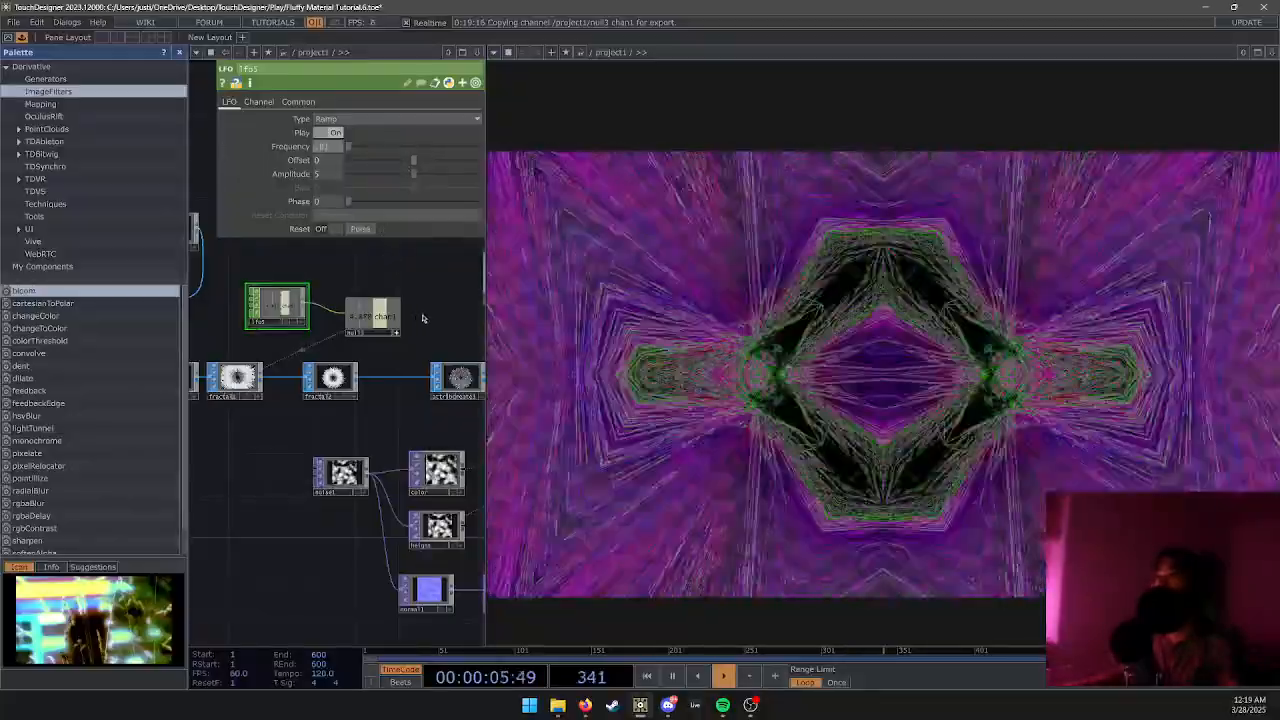
scroll(436, 307, "down", 3)
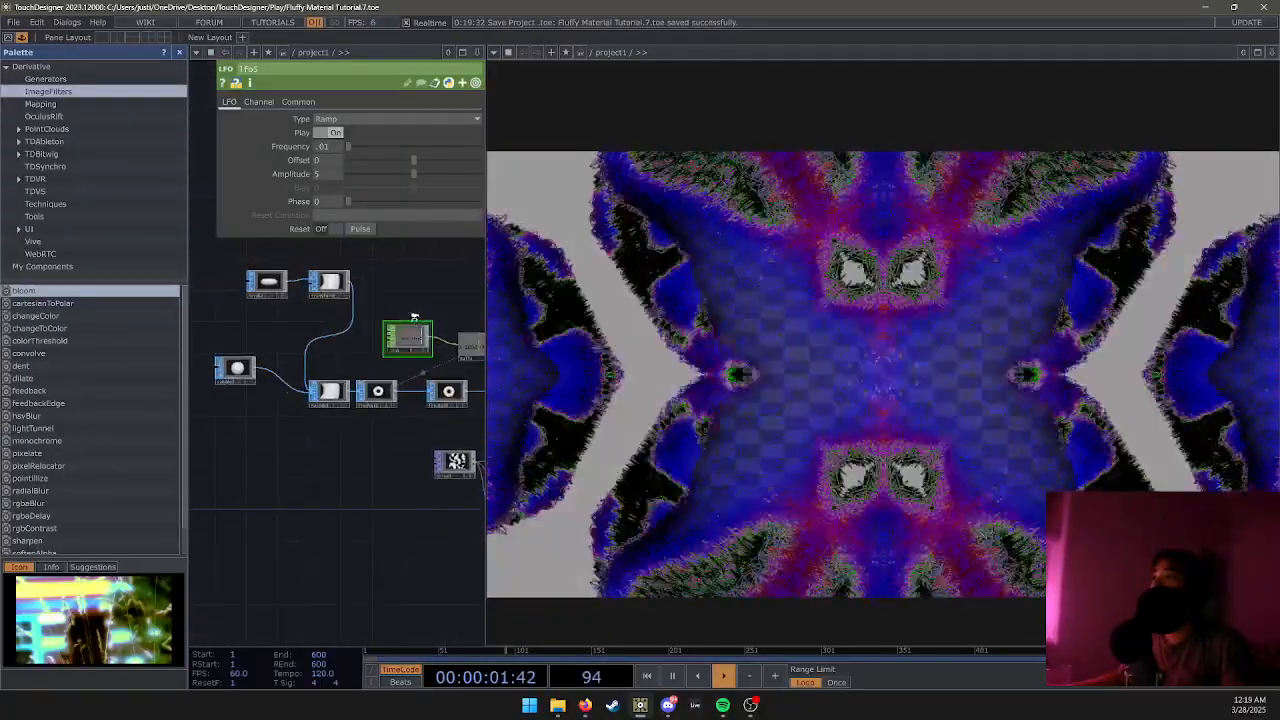
scroll(414, 317, "up", 5)
left_click_drag(416, 287, 359, 293)
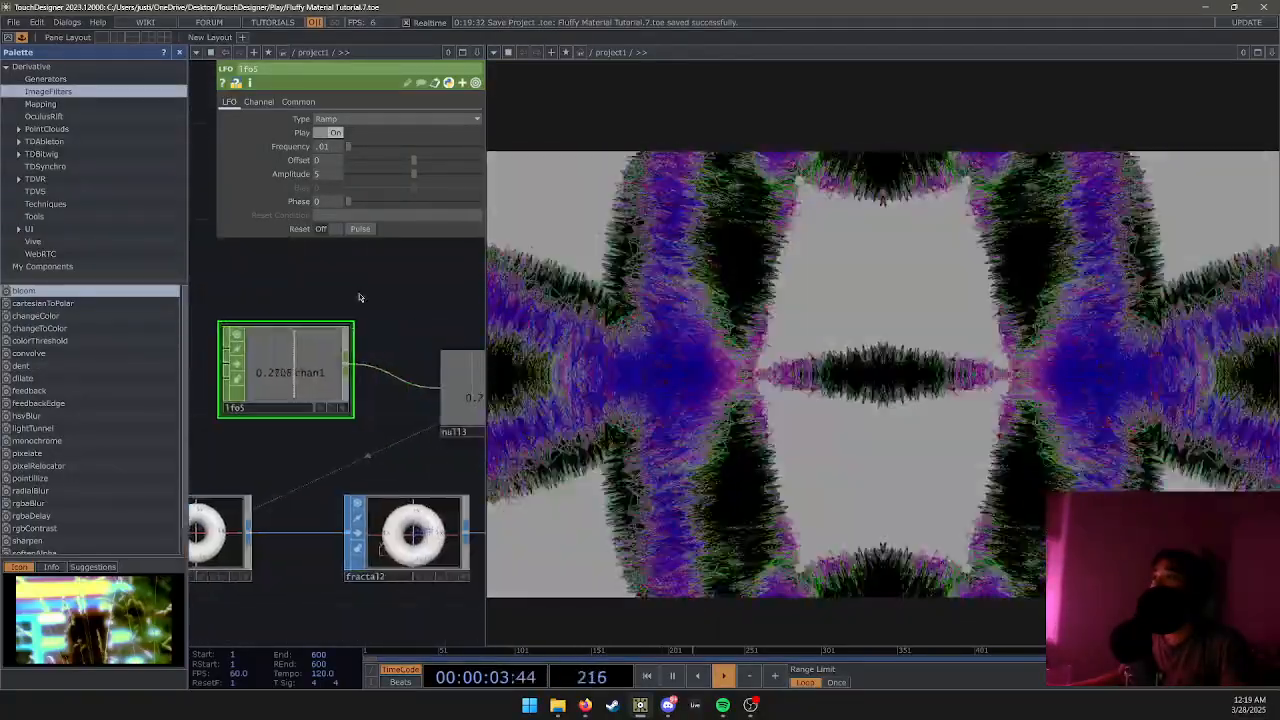
scroll(359, 297, "down", 3)
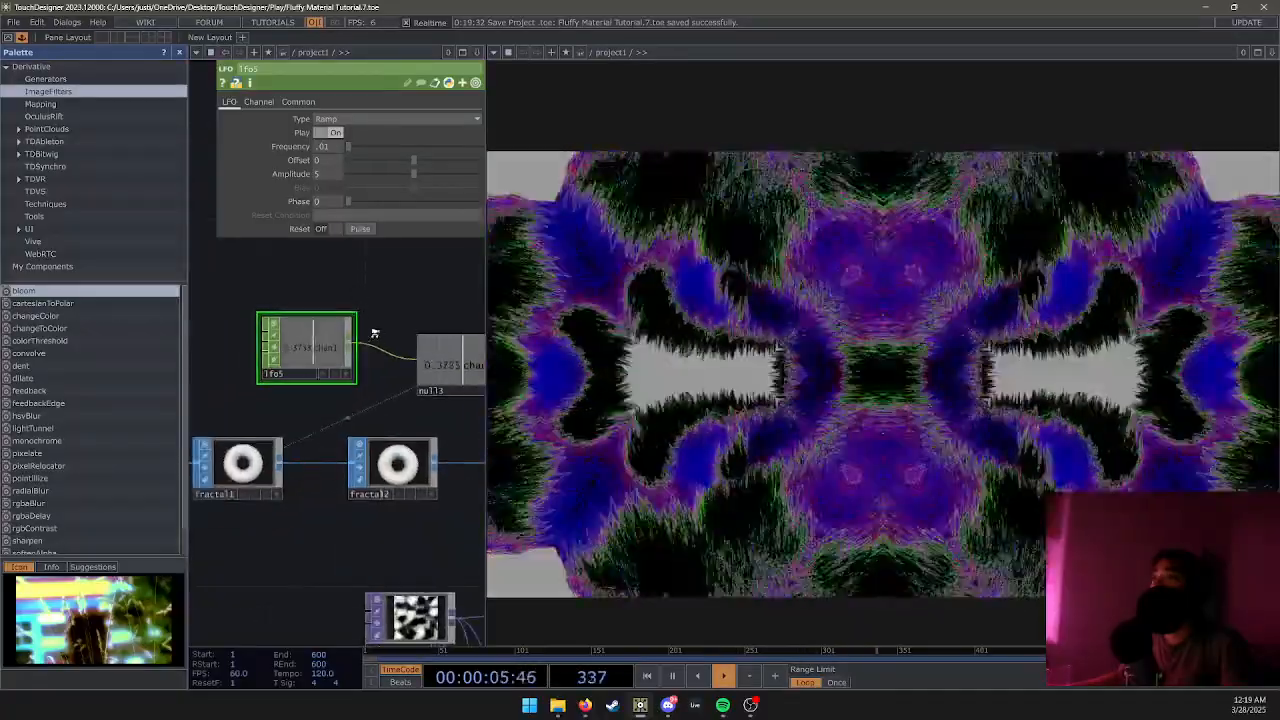
scroll(376, 337, "down", 2)
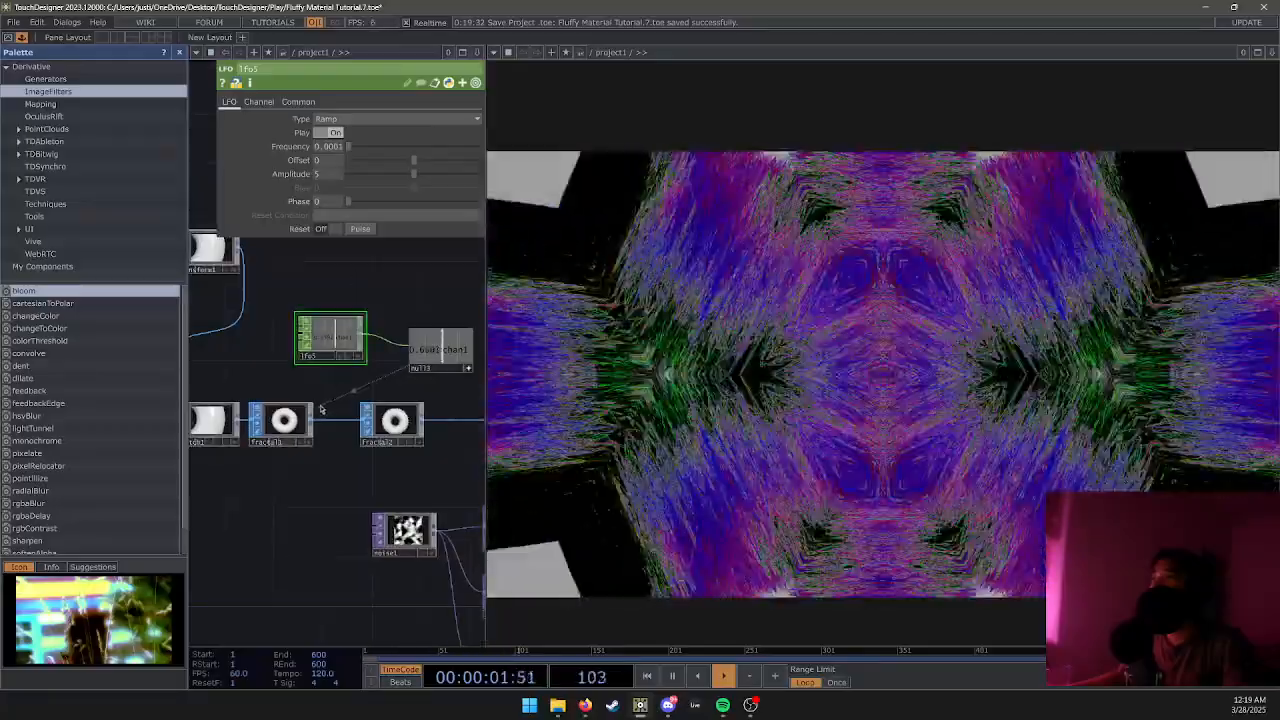
scroll(350, 389, "down", 2)
scroll(342, 395, "up", 2)
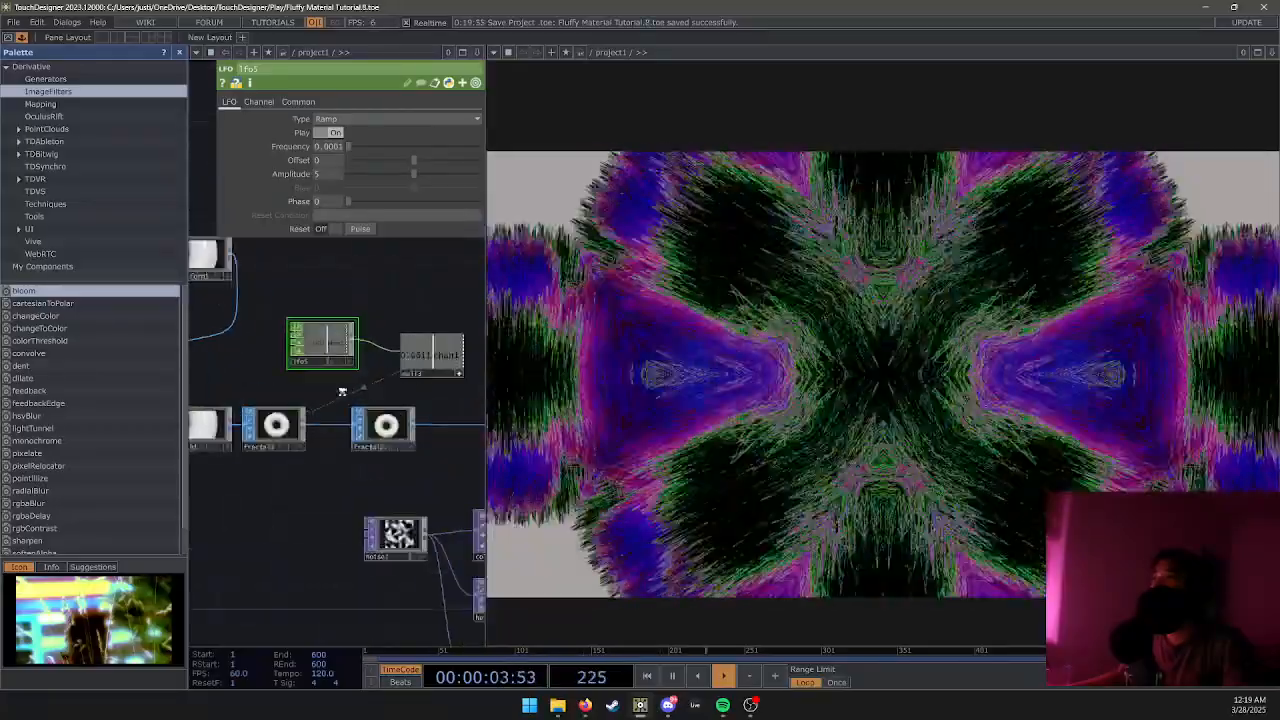
scroll(342, 392, "up", 2)
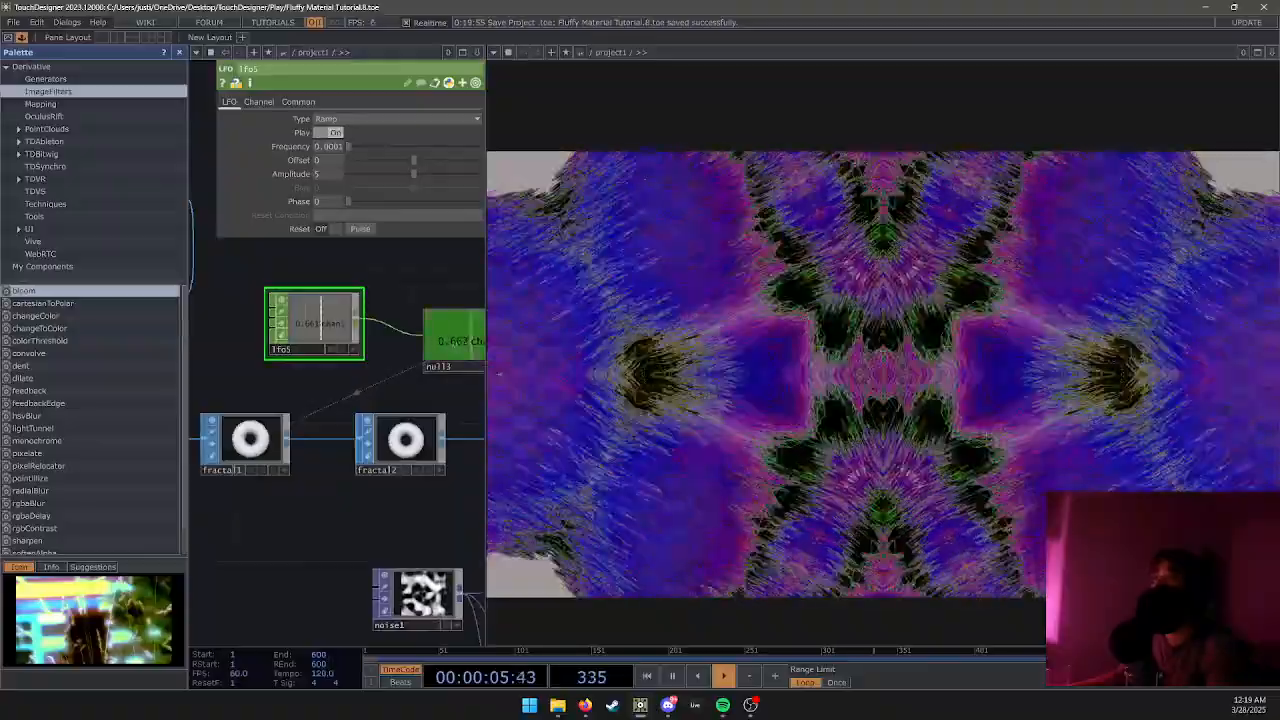
Delete lfo5 and attribcreate1, and select null3.
key("Delete")
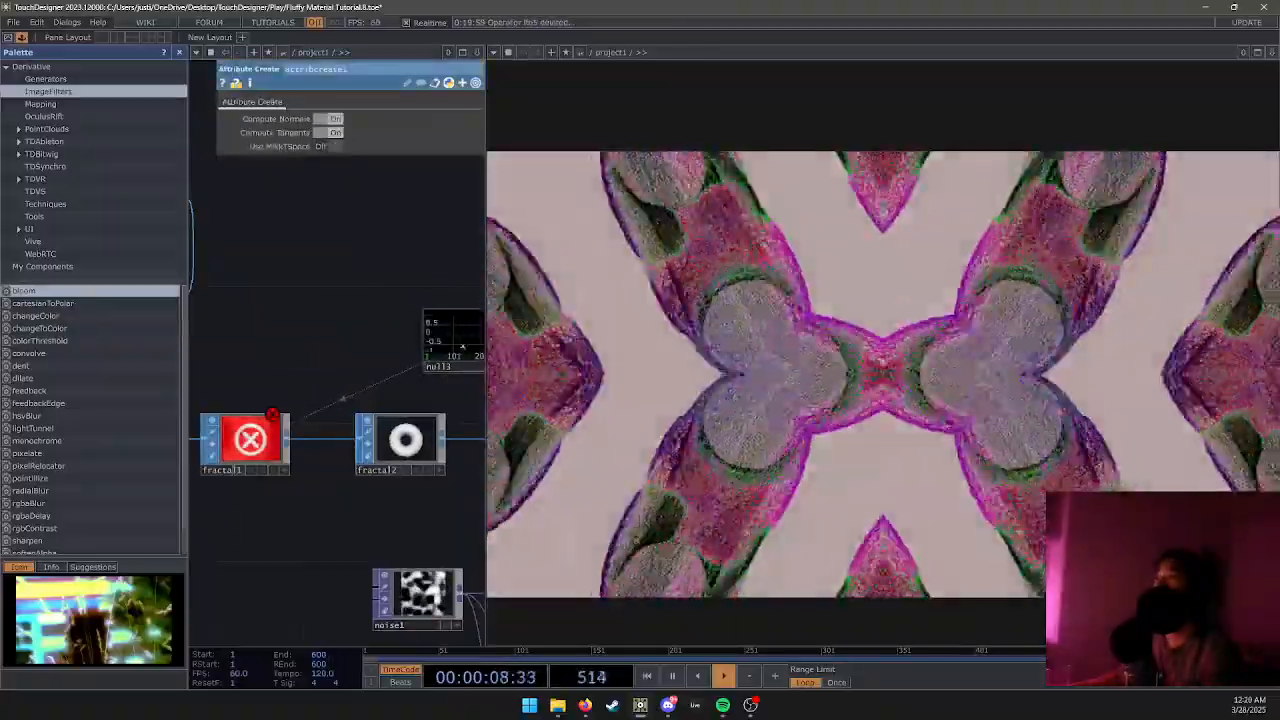
key("Delete")
left_click(456, 369)
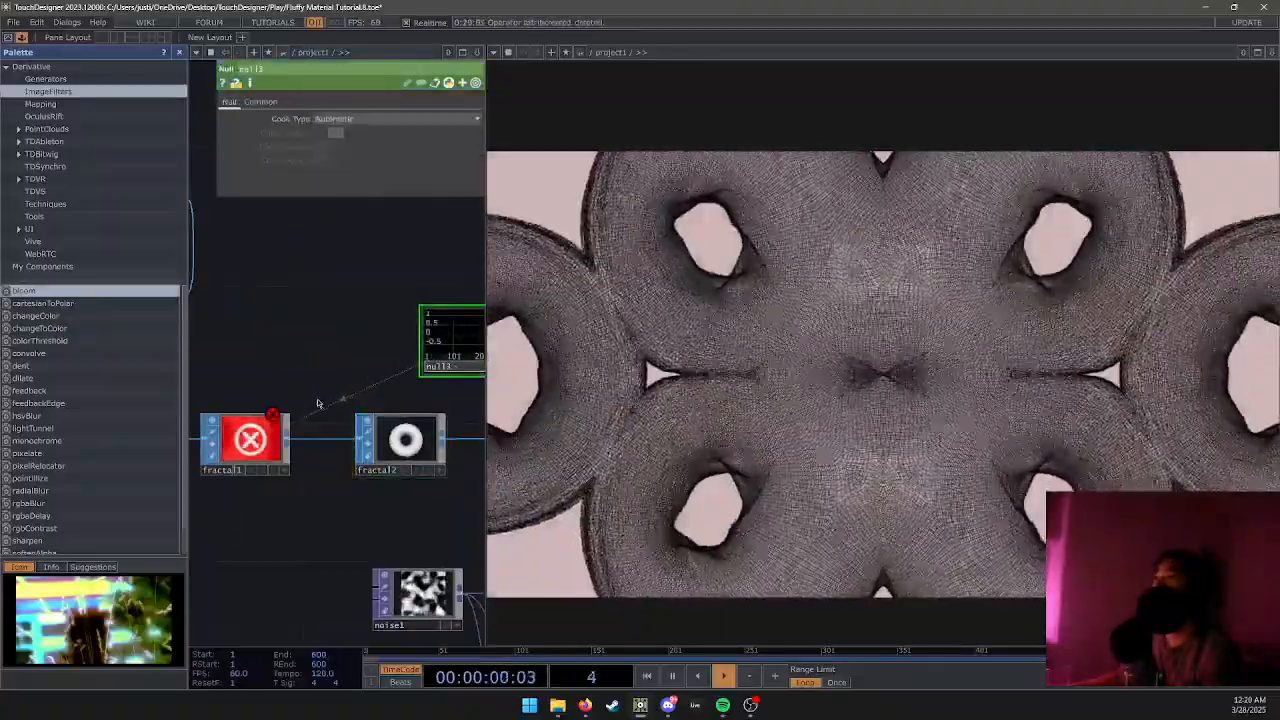
scroll(370, 390, "down", 5)
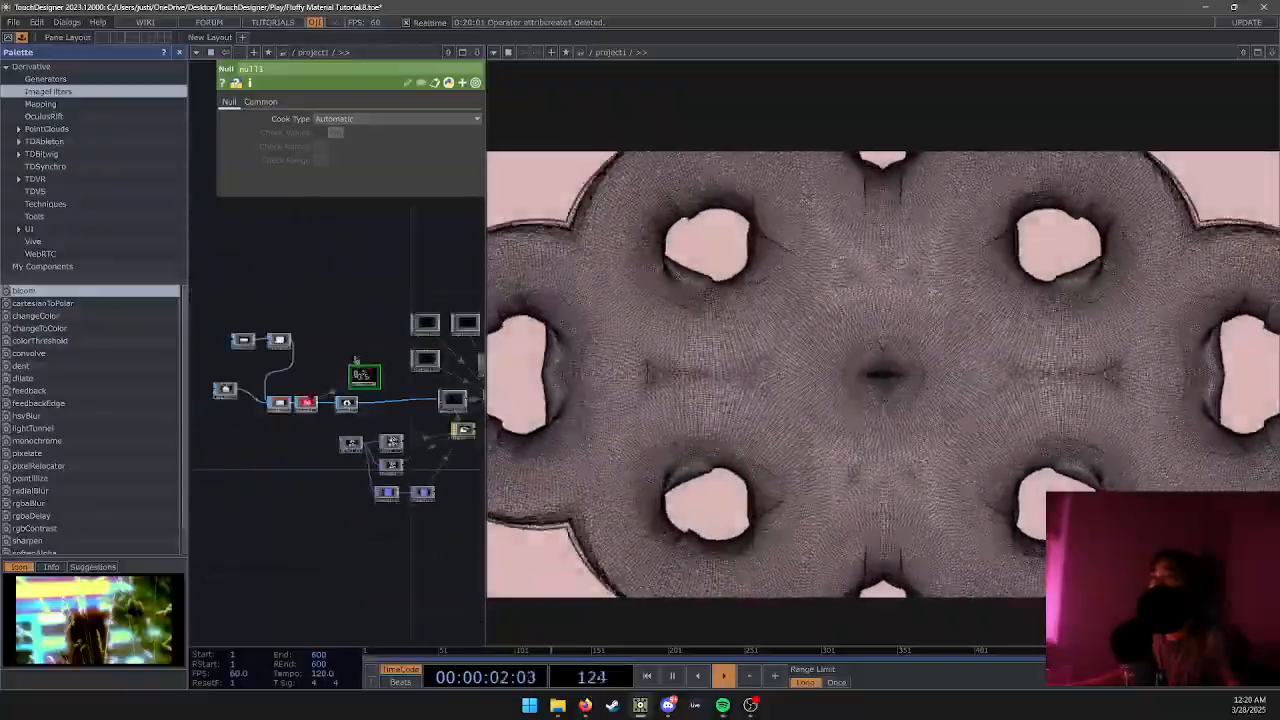
Undo the deletions of attribcreate1 and lfo5.
key("ctrl+z")
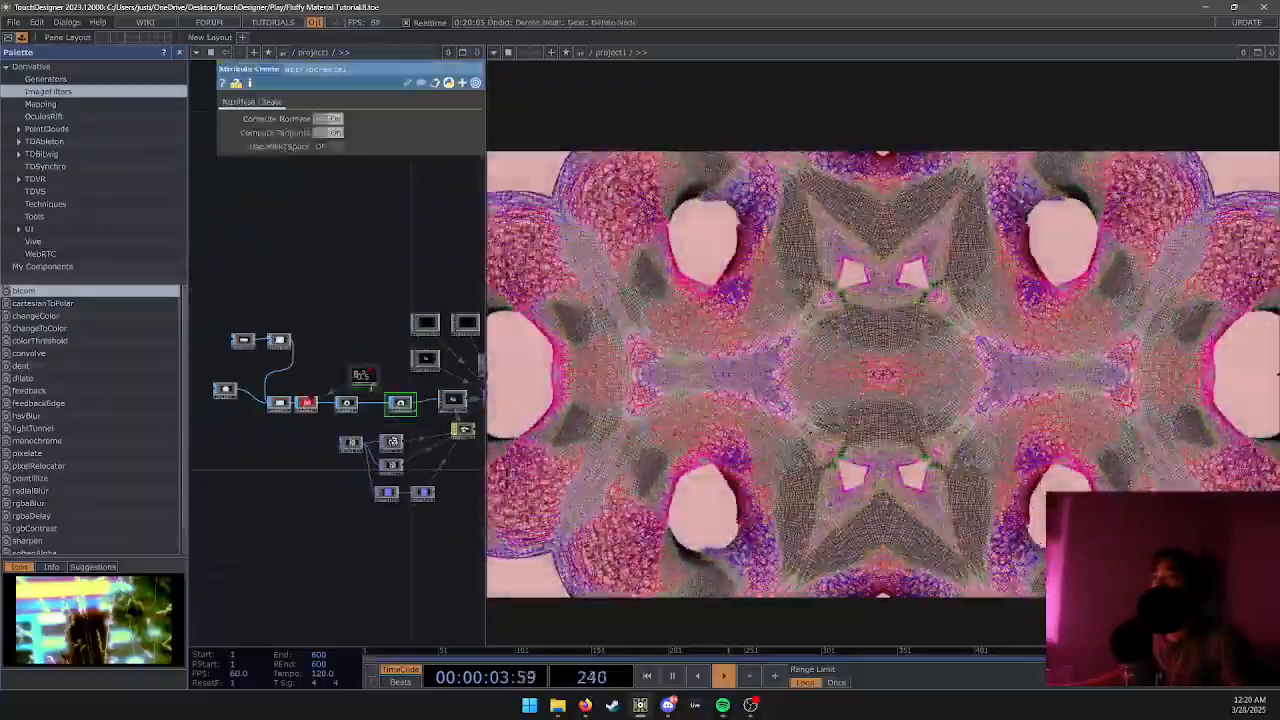
key("ctrl+z")
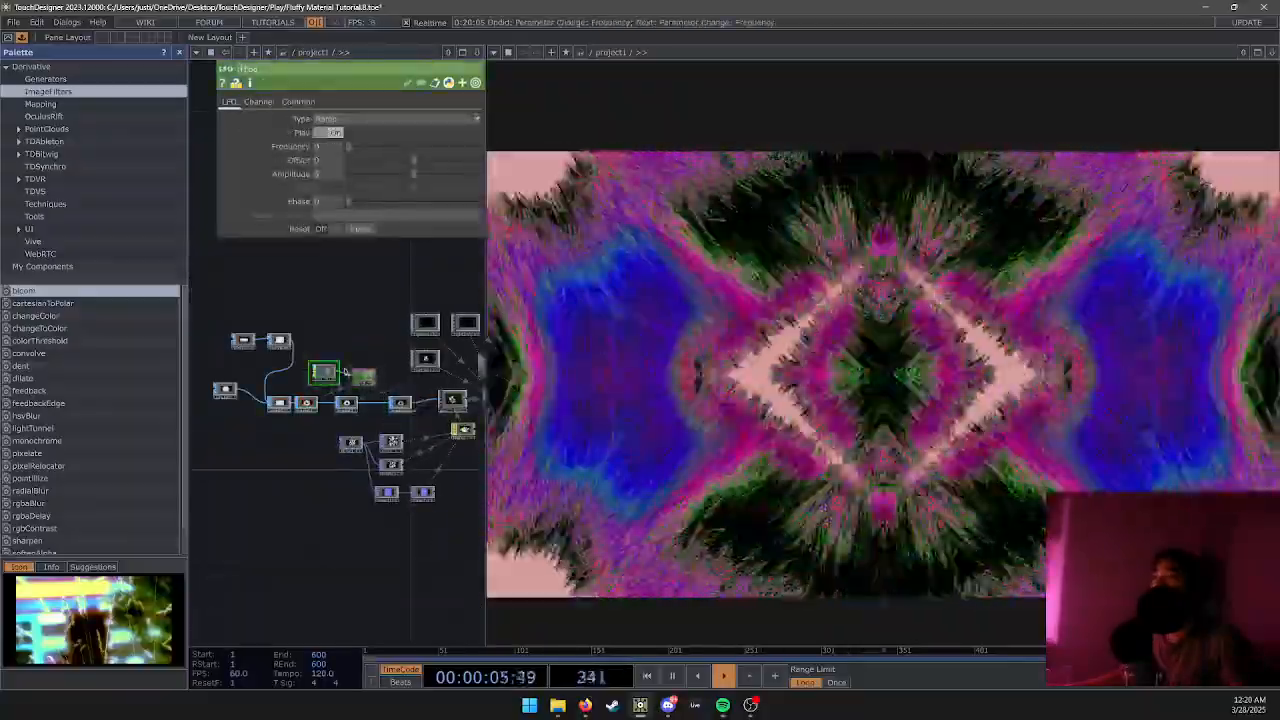
Delete lfo5 and null3, and set the Scale of fractal1 to a constant 0.19.
left_click_drag(318, 327, 367, 404)
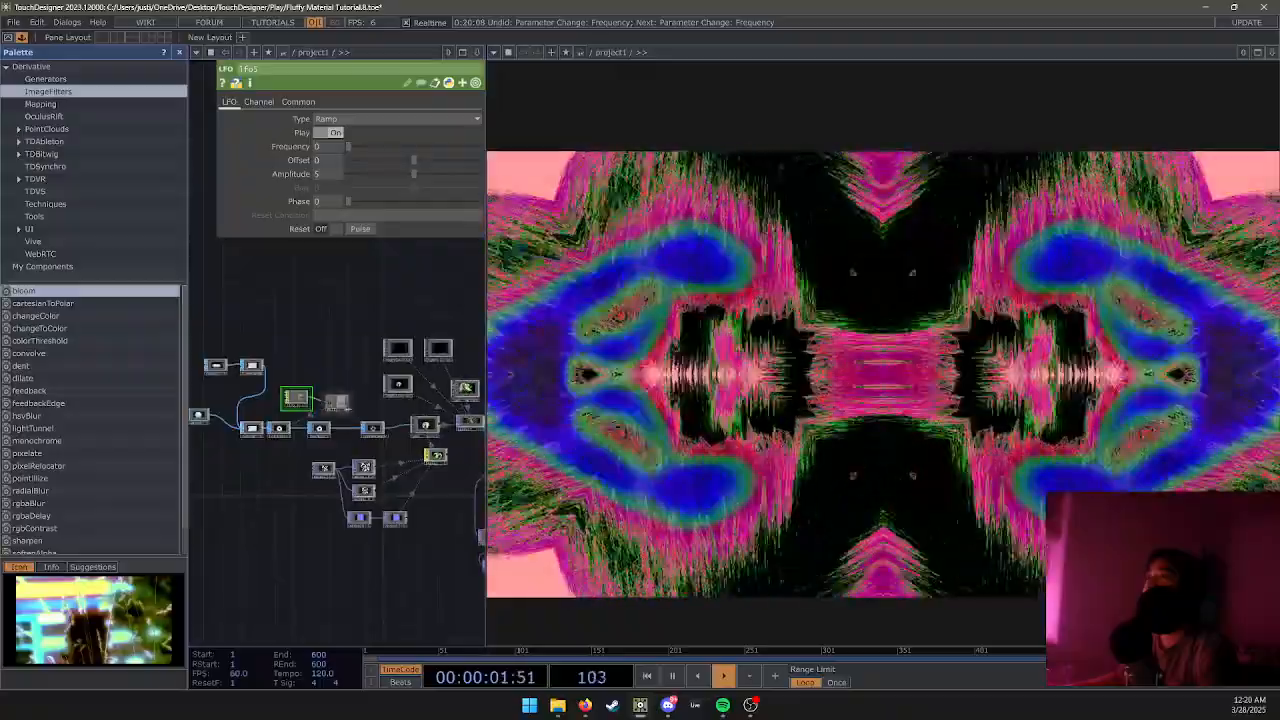
scroll(305, 388, "up", 4)
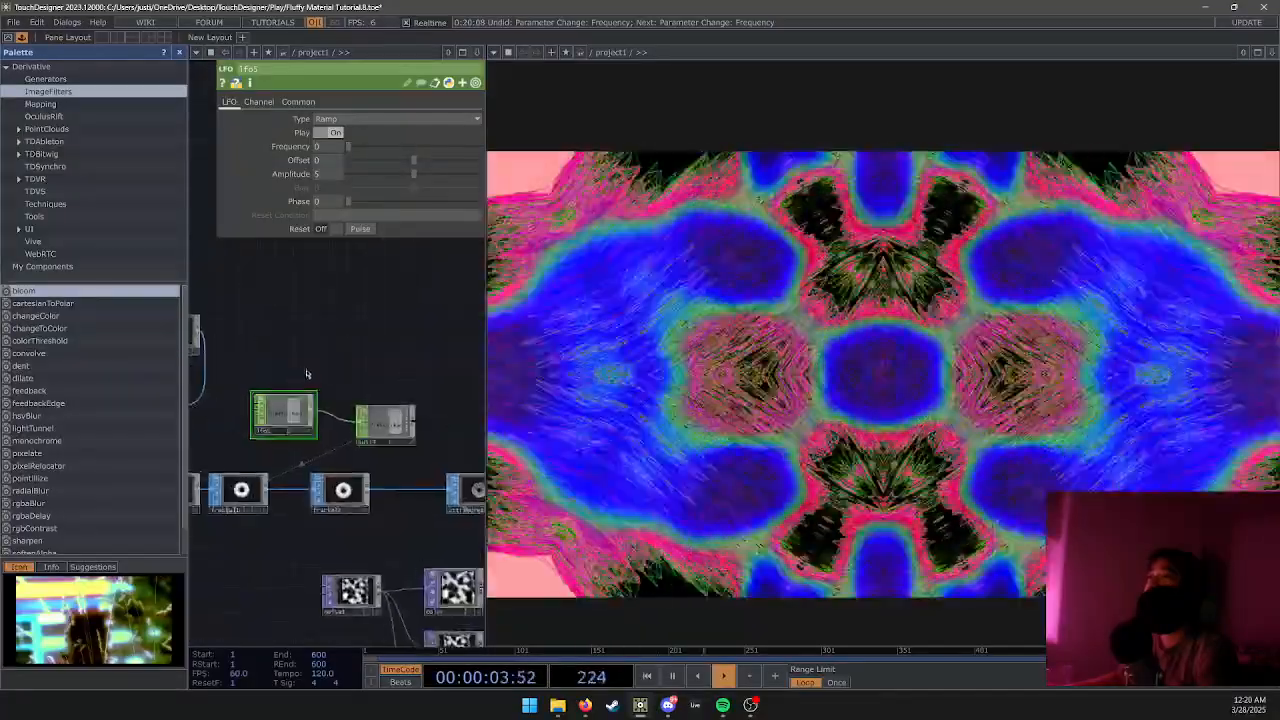
left_click_drag(292, 378, 325, 368)
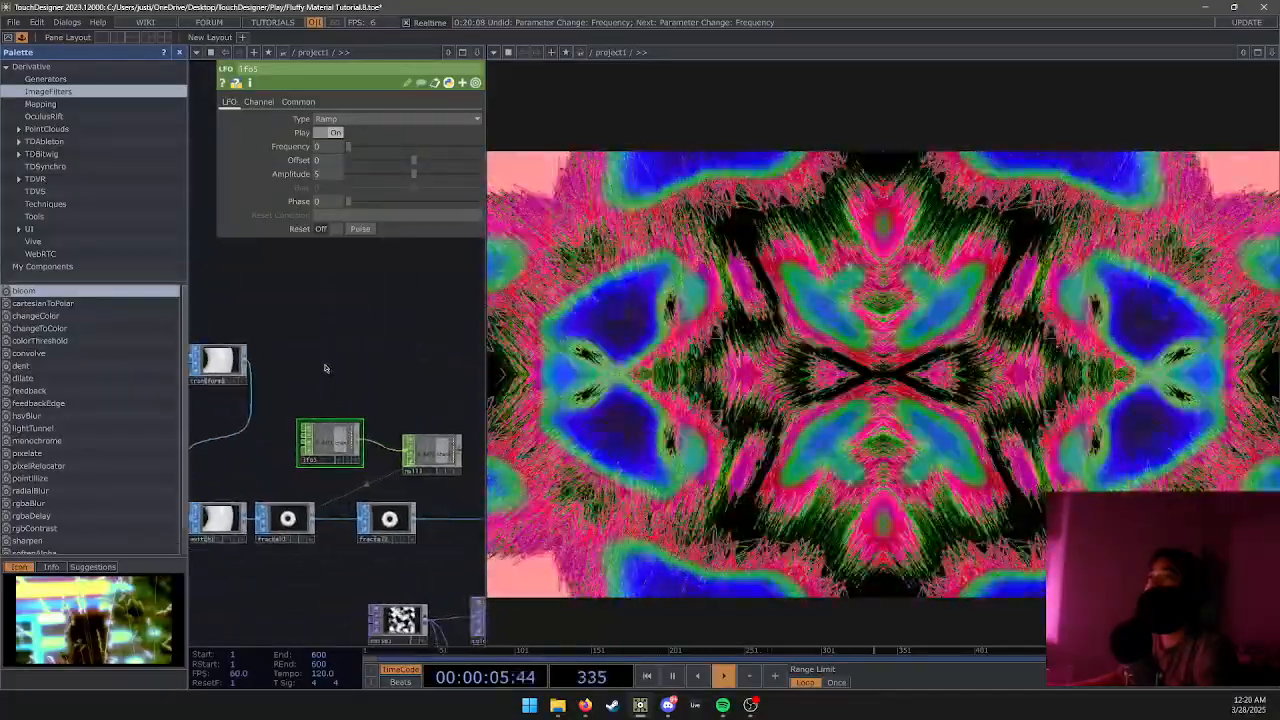
key("Delete")
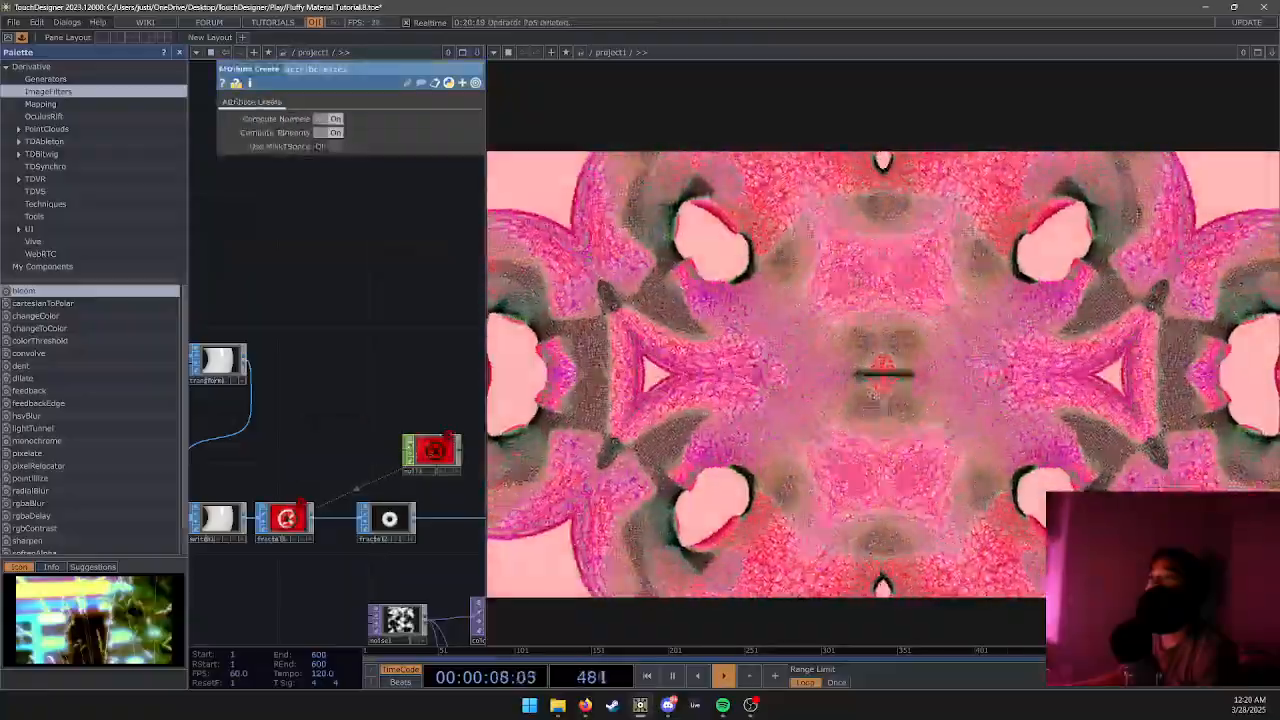
left_click(435, 452)
key("Delete")
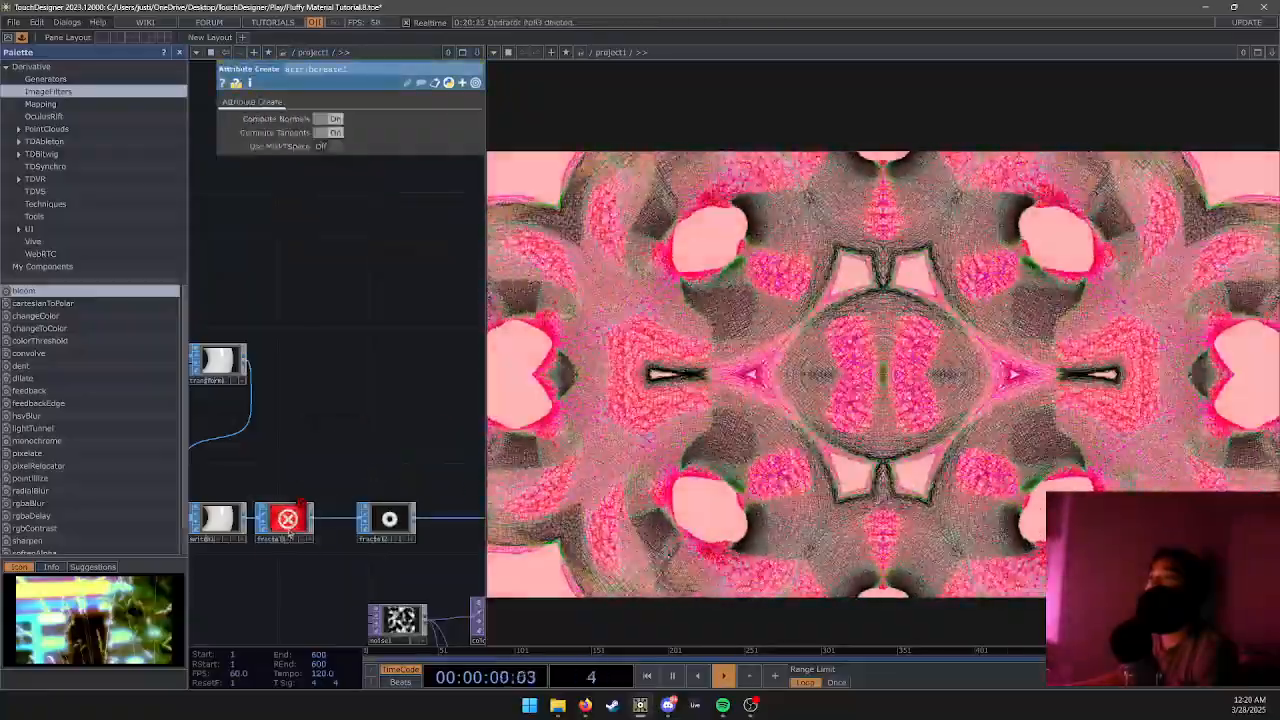
left_click(287, 527)
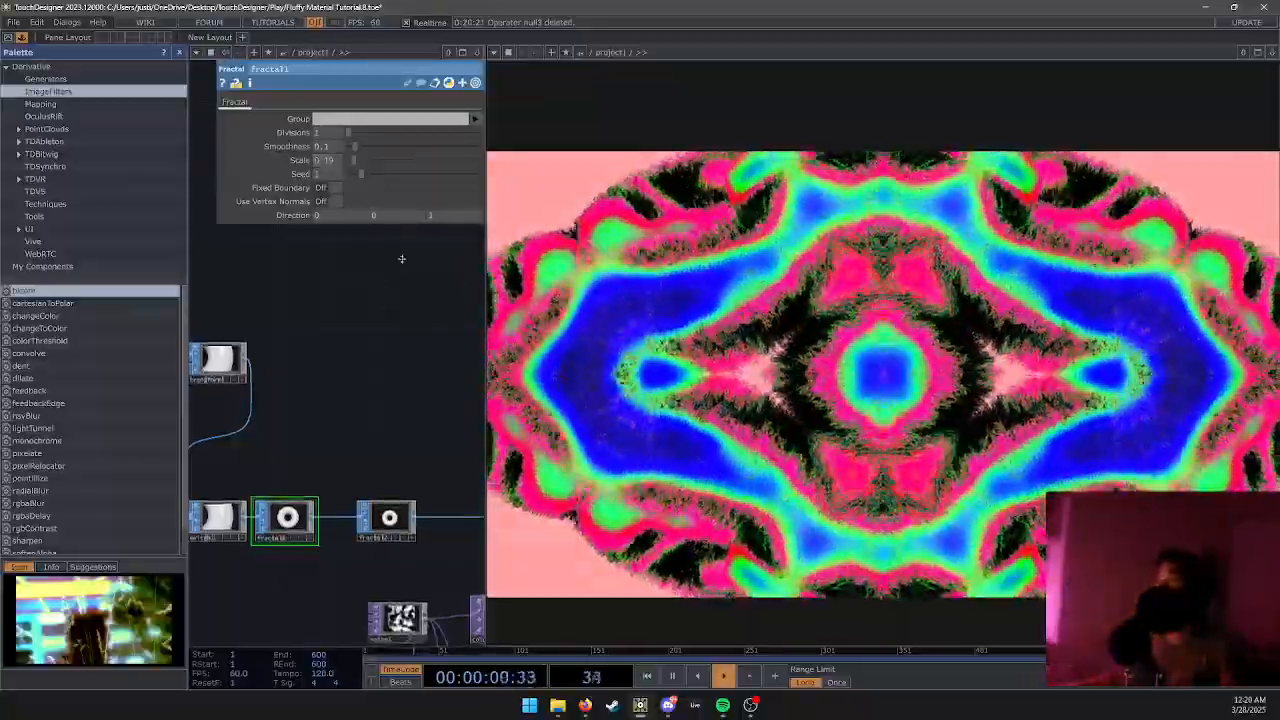
Widen the network editor pane so it takes more room than the output viewer.
left_click_drag(403, 257, 342, 284)
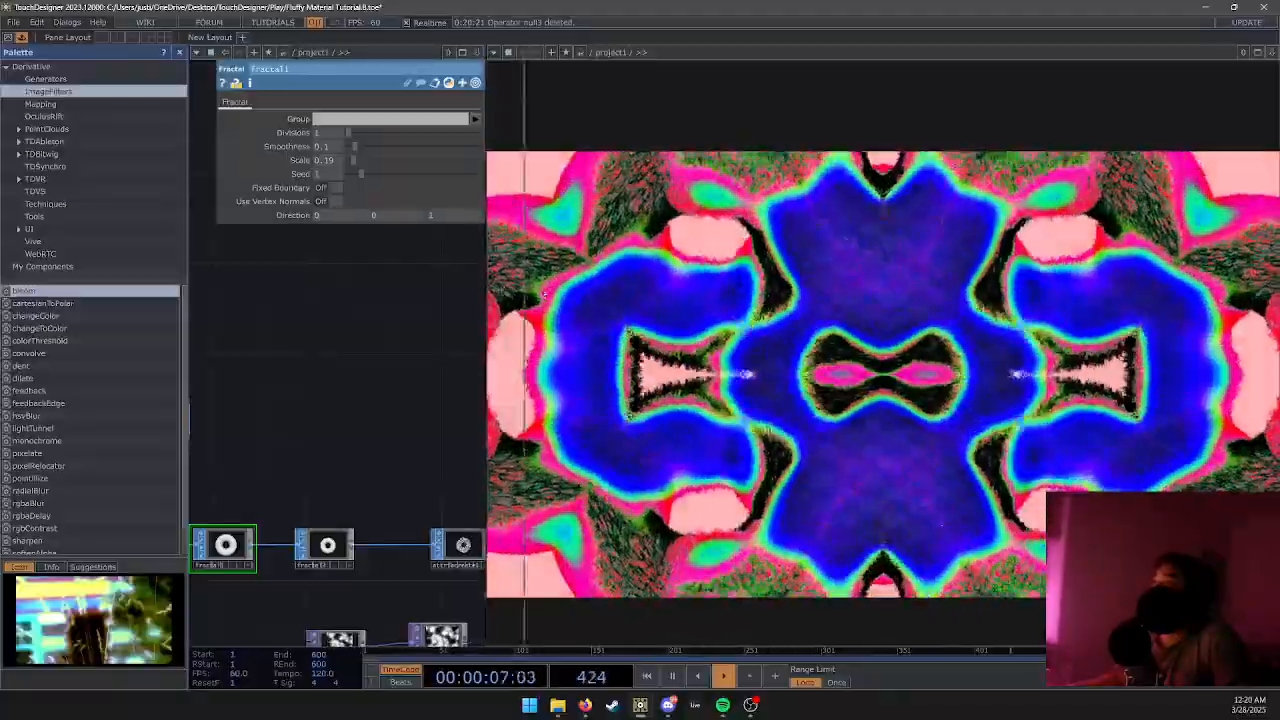
left_click_drag(485, 293, 574, 275)
scroll(532, 330, "up", 4)
scroll(529, 322, "down", 8)
scroll(401, 380, "up", 5)
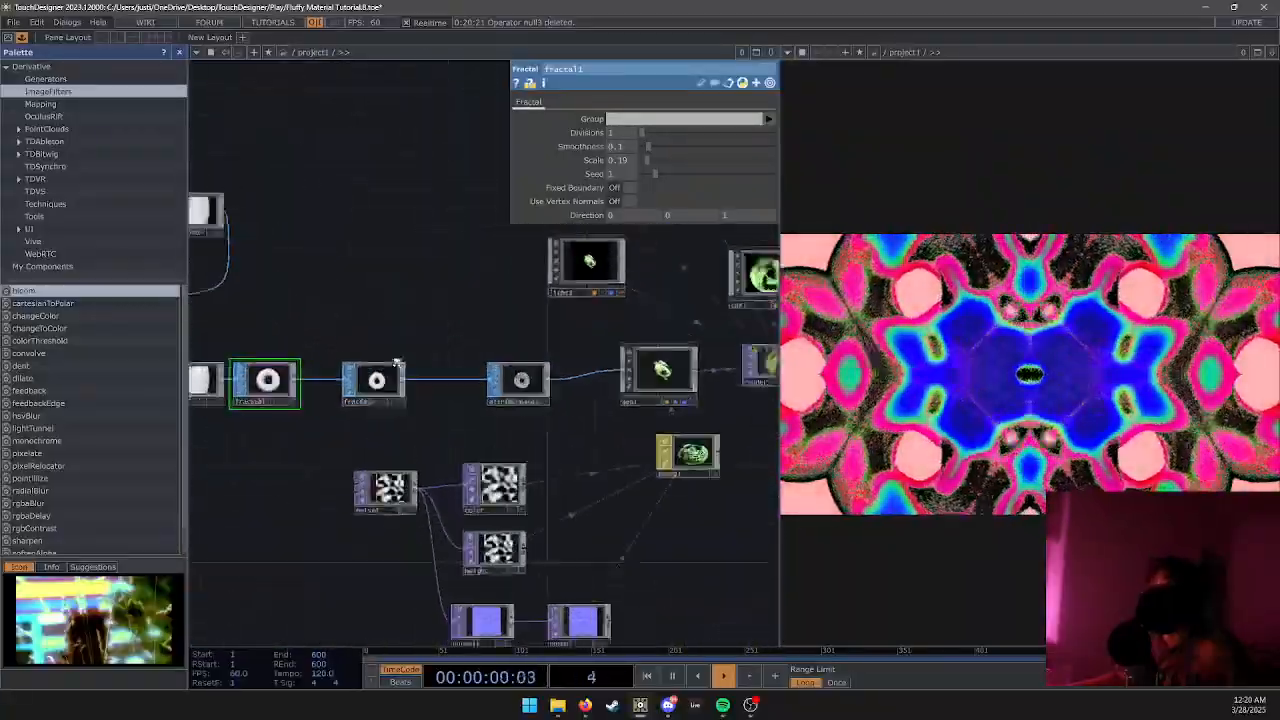
scroll(397, 364, "up", 5)
scroll(391, 349, "down", 7)
scroll(409, 363, "up", 5)
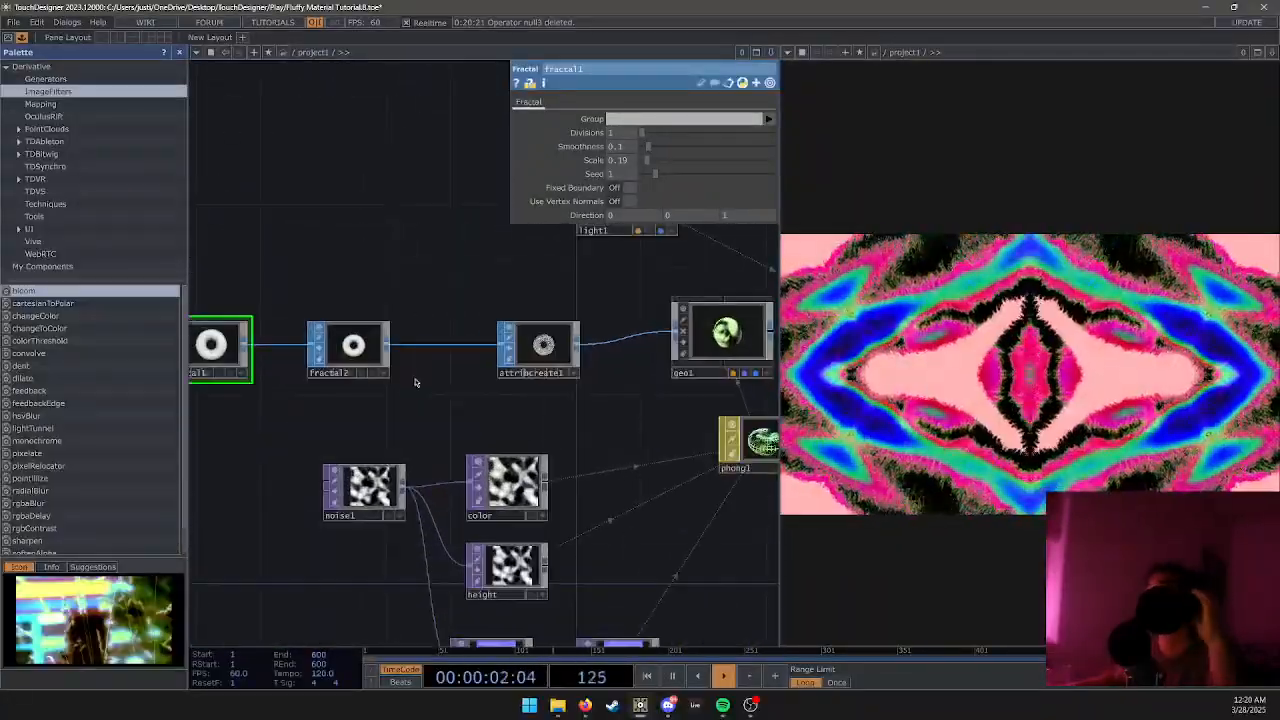
scroll(419, 370, "up", 2)
scroll(420, 366, "down", 6)
scroll(400, 378, "up", 4)
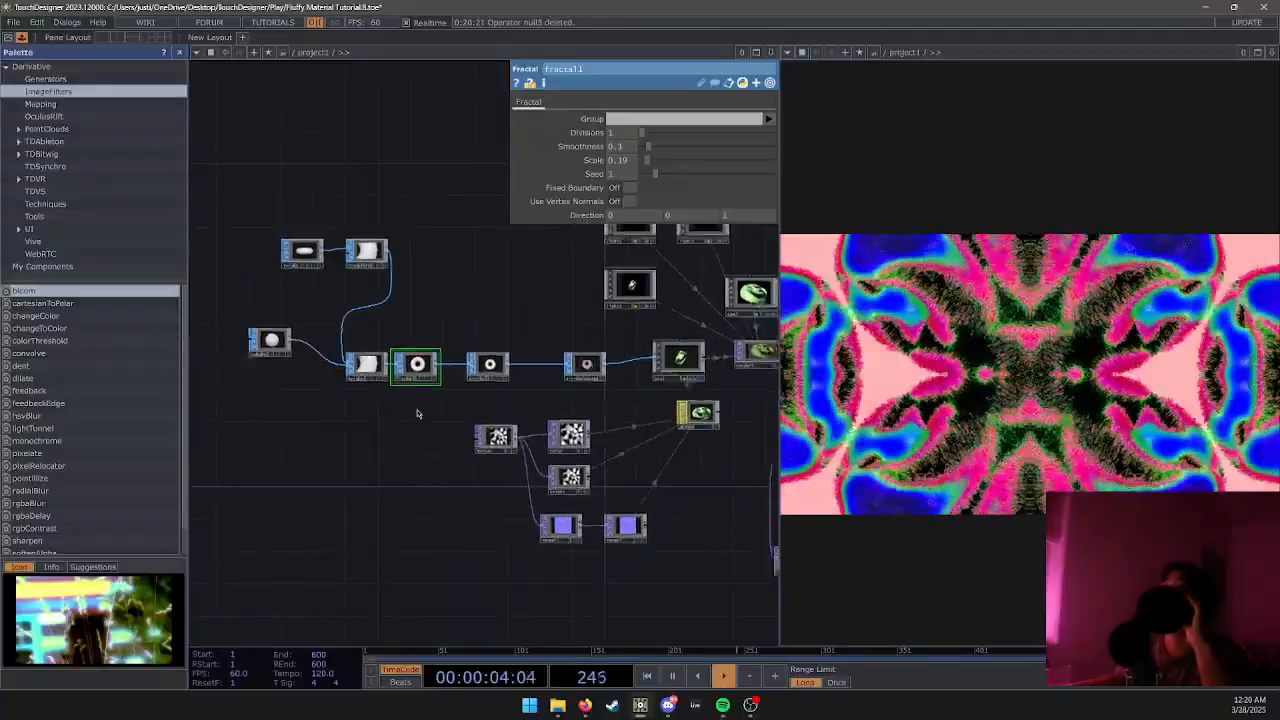
scroll(394, 376, "up", 1)
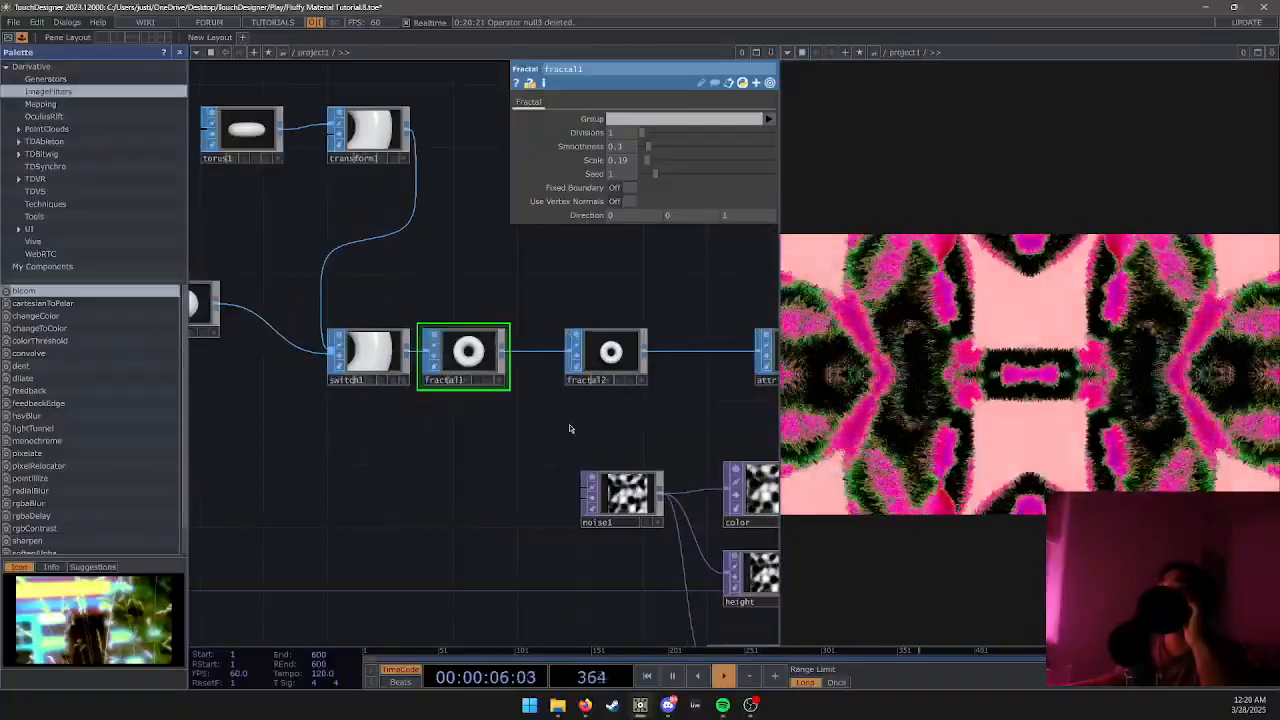
Set the Displace Scale of phong1 to 1 and its Displace Midpoint to 0.857, and save the project.
left_click_drag(569, 425, 359, 407)
left_click_drag(451, 410, 483, 384)
scroll(354, 448, "up", 4)
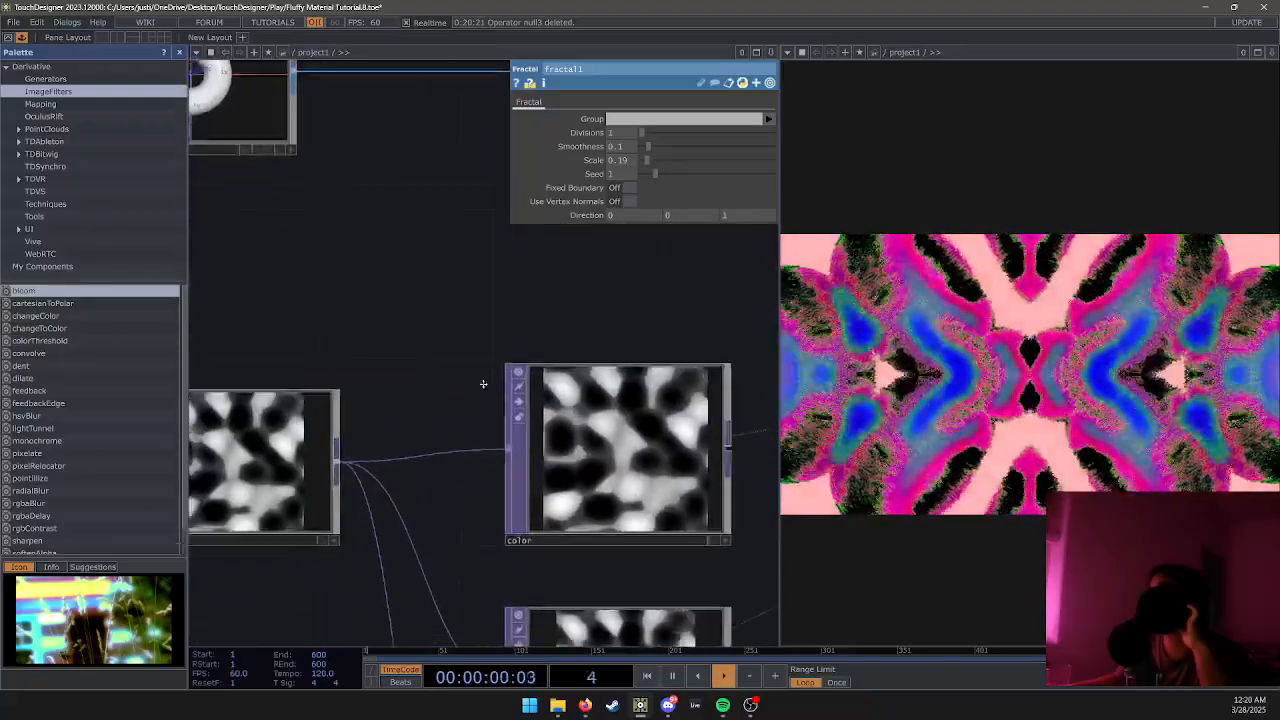
scroll(483, 384, "down", 8)
left_click_drag(631, 542, 561, 496)
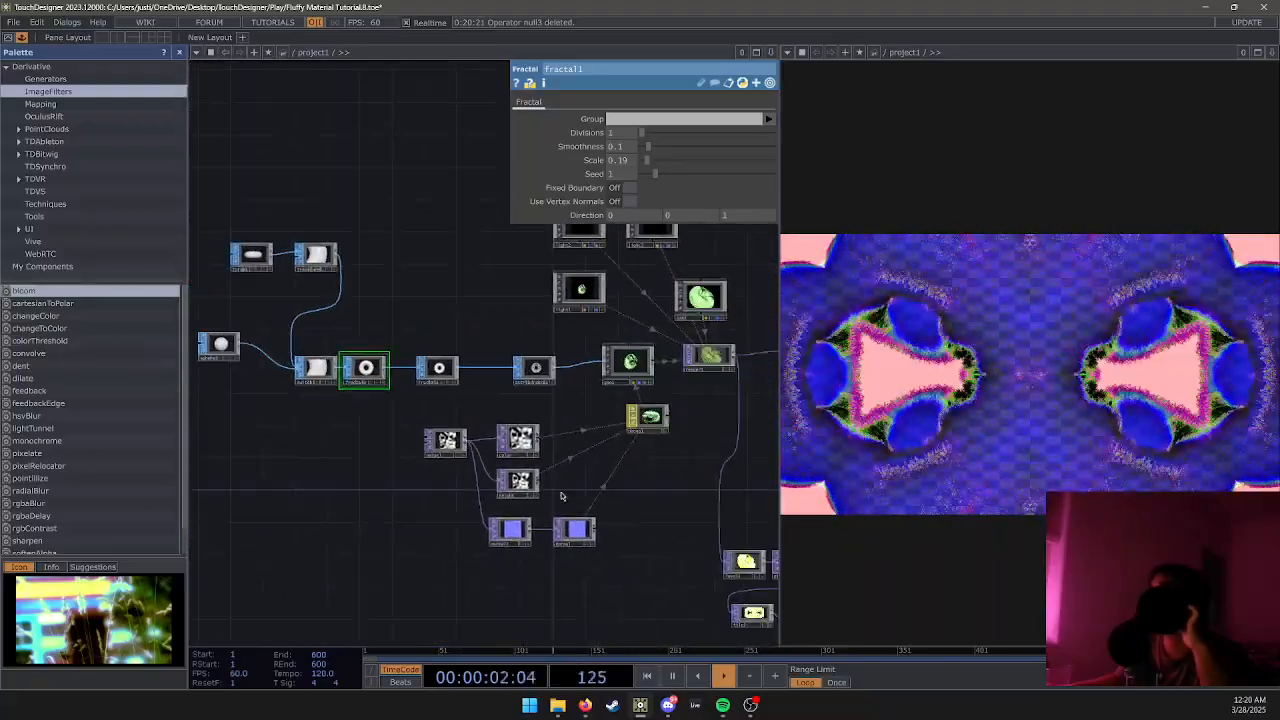
scroll(561, 496, "up", 4)
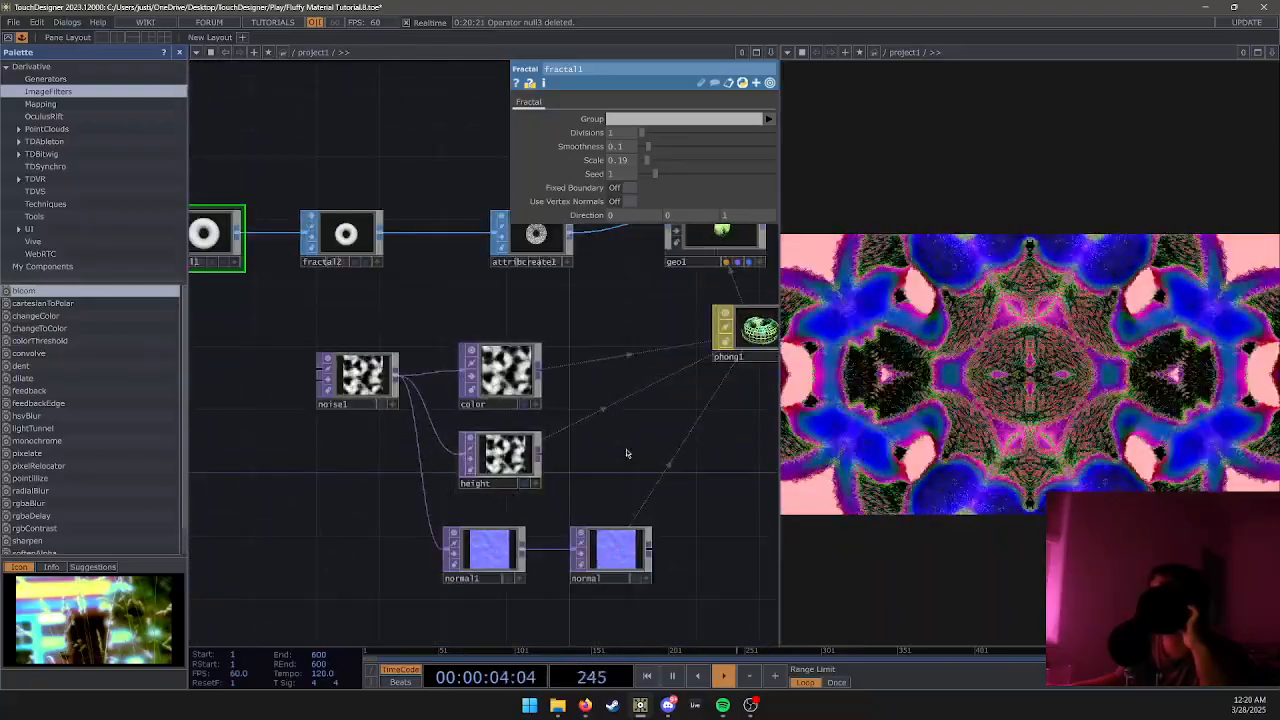
left_click_drag(559, 430, 517, 426)
left_click_drag(745, 401, 562, 389)
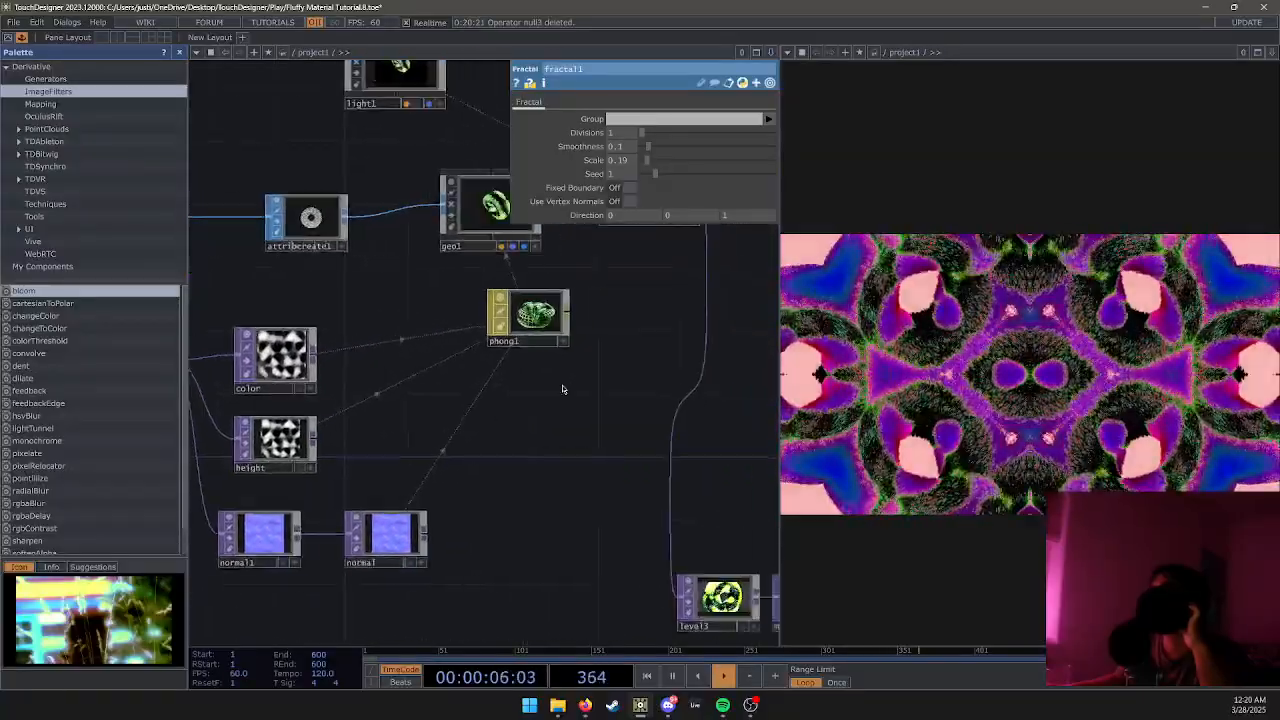
left_click(528, 315)
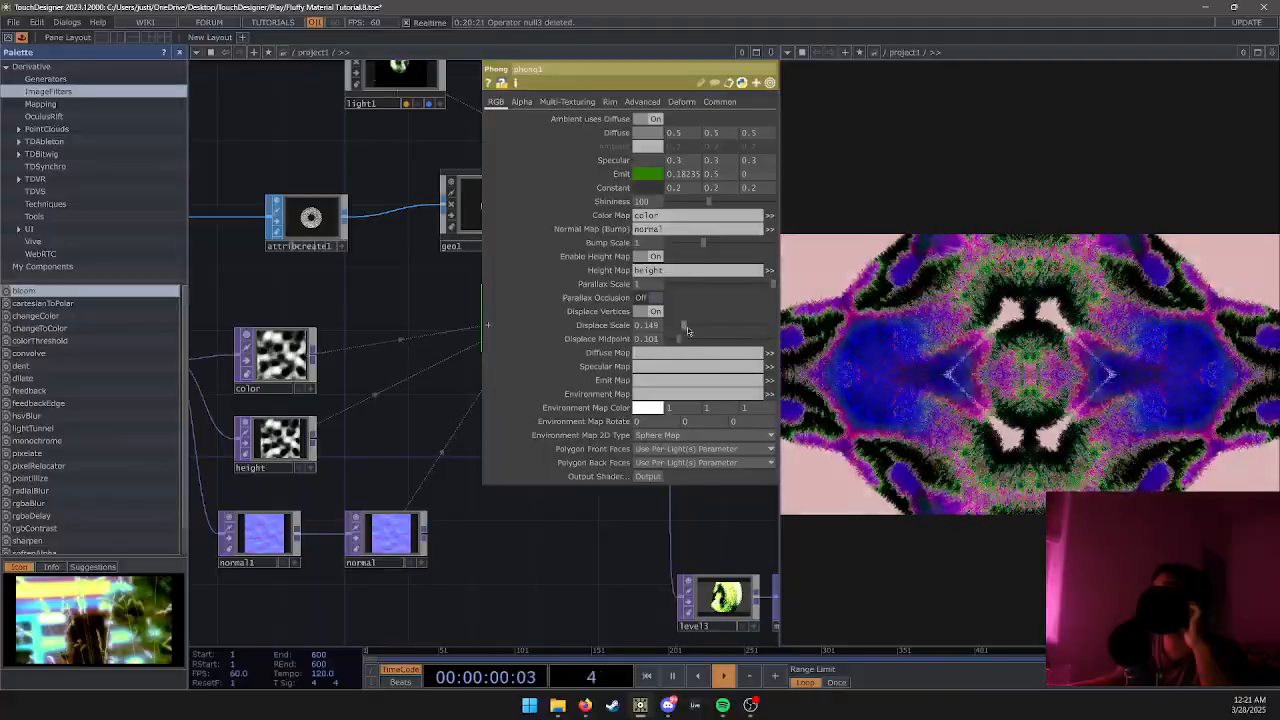
left_click_drag(687, 330, 717, 331)
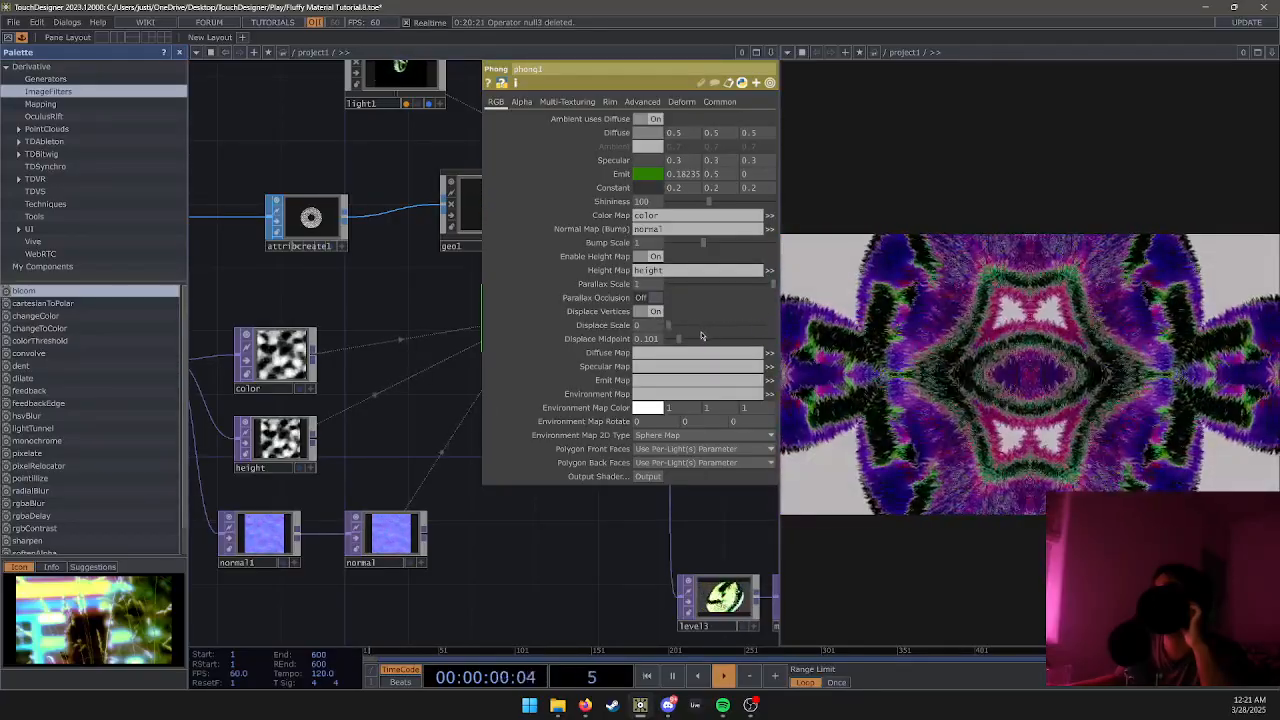
left_click_drag(701, 336, 903, 337)
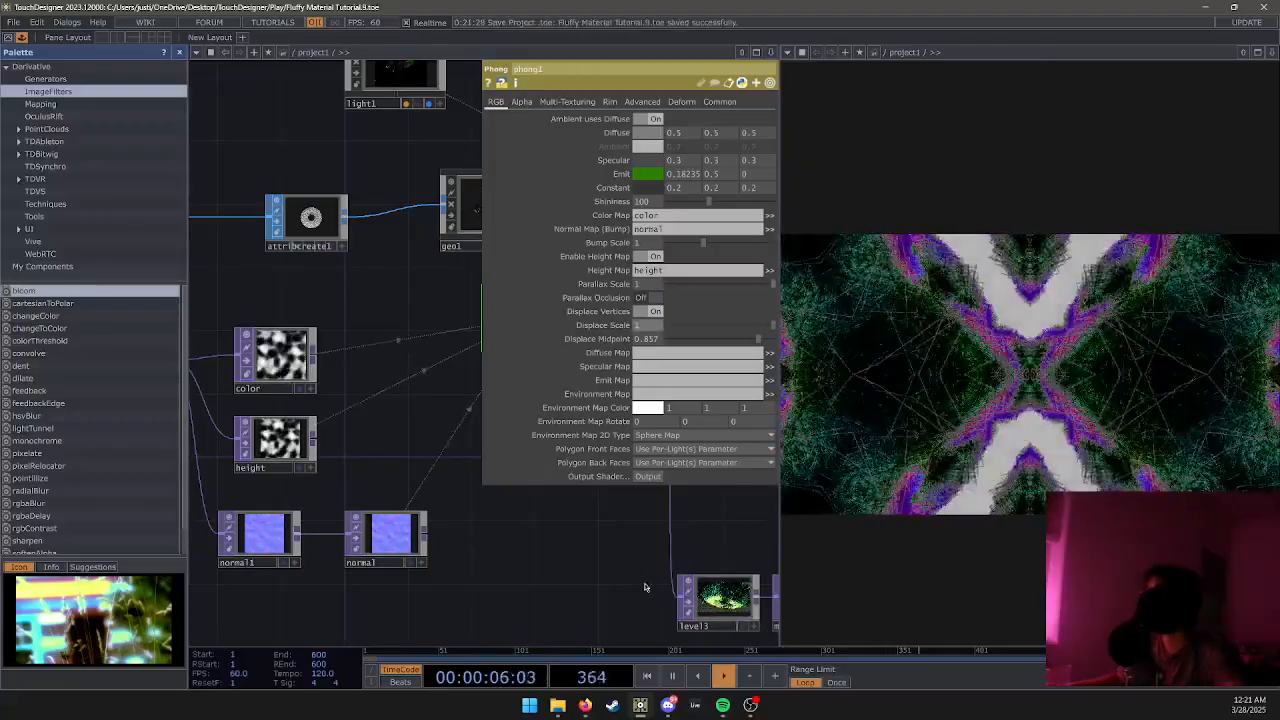
Select comp1, the composite feeding out1, and show its parameters.
key("p")
left_click_drag(720, 535, 516, 546)
left_click_drag(563, 507, 378, 502)
left_click_drag(745, 640, 456, 486)
left_click_drag(580, 503, 498, 433)
left_click(458, 519)
key("p")
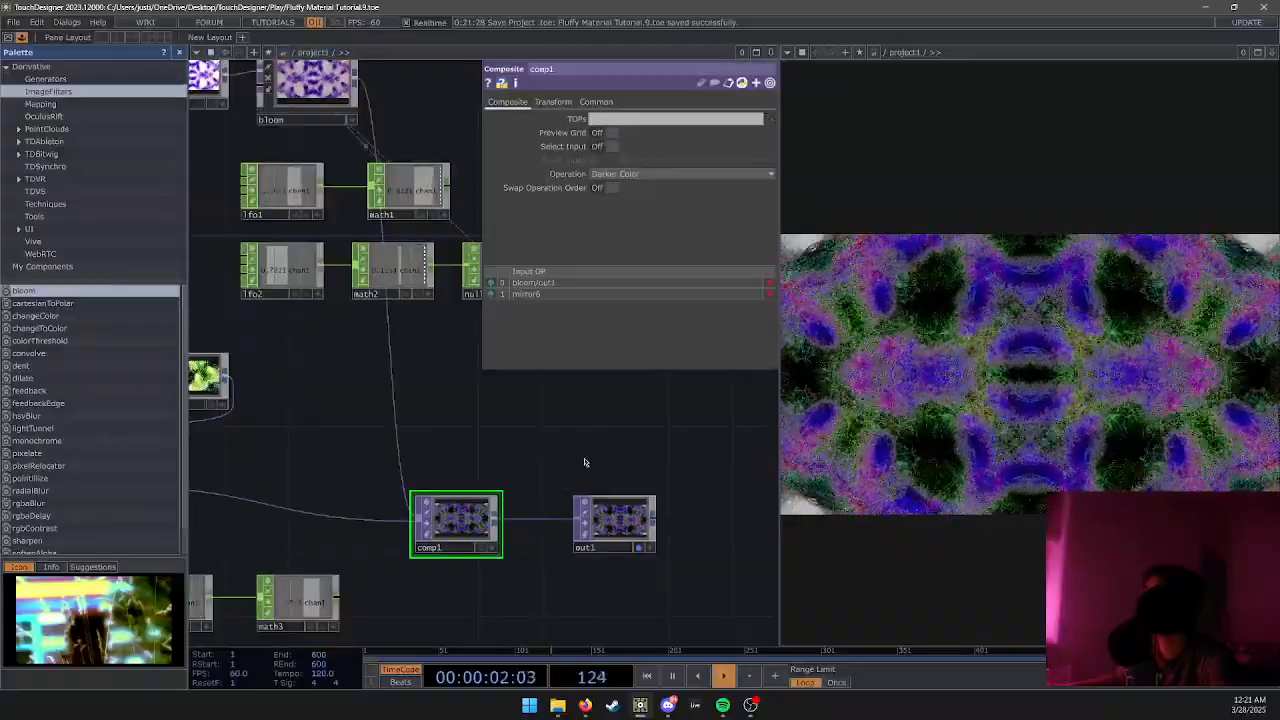
Try Luminance Difference, Maximum and Multiply as the Operation of comp1.
left_click(690, 174)
left_click(714, 200)
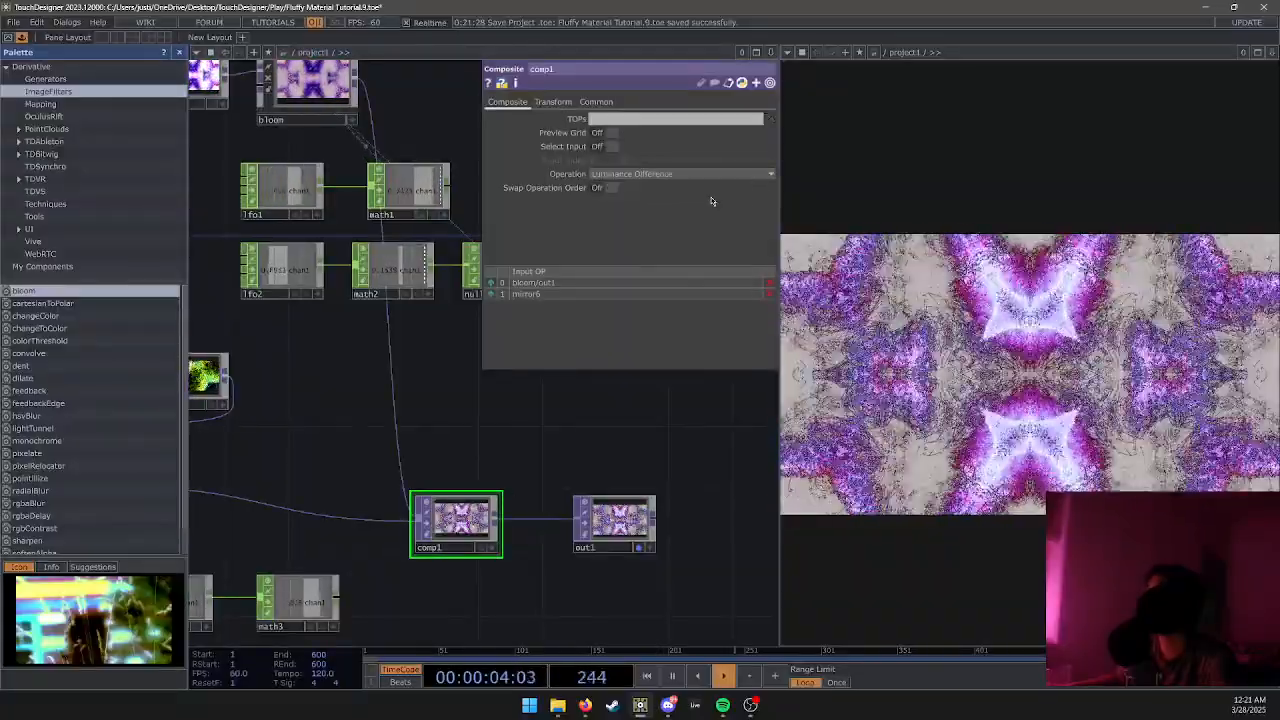
left_click(700, 174)
left_click(714, 205)
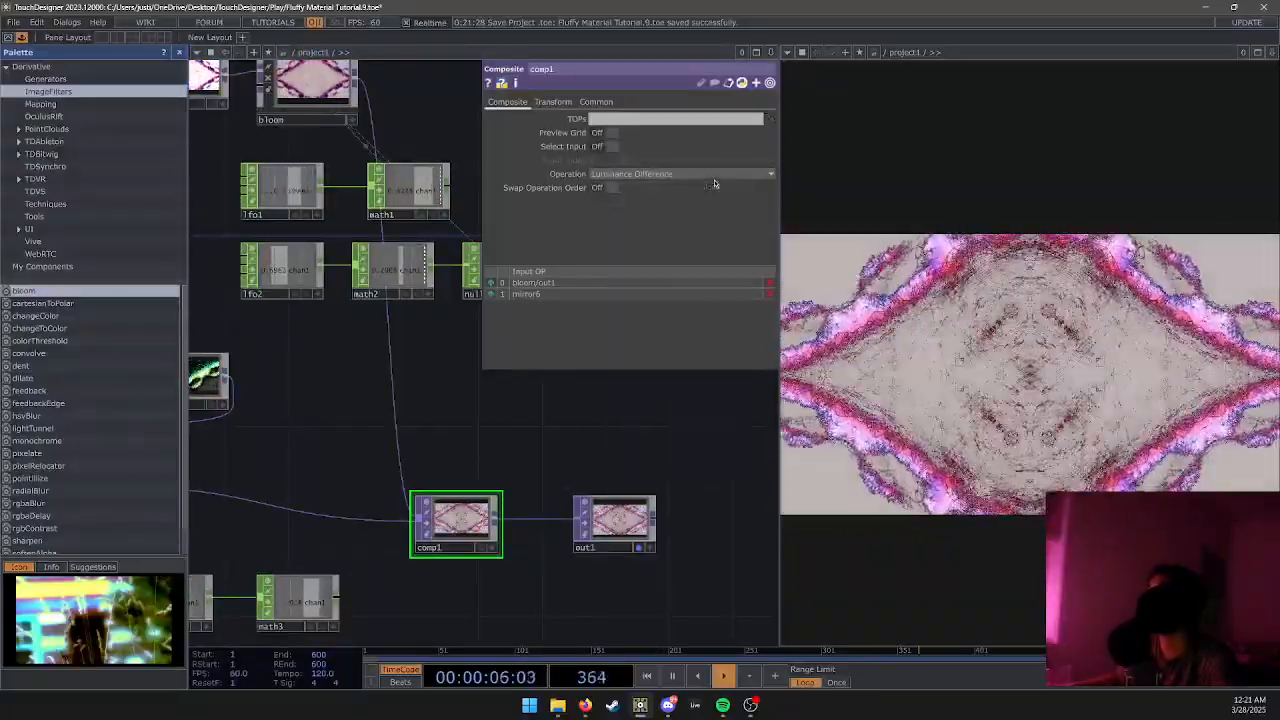
left_click(718, 175)
left_click(716, 210)
left_click(718, 177)
left_click(683, 237)
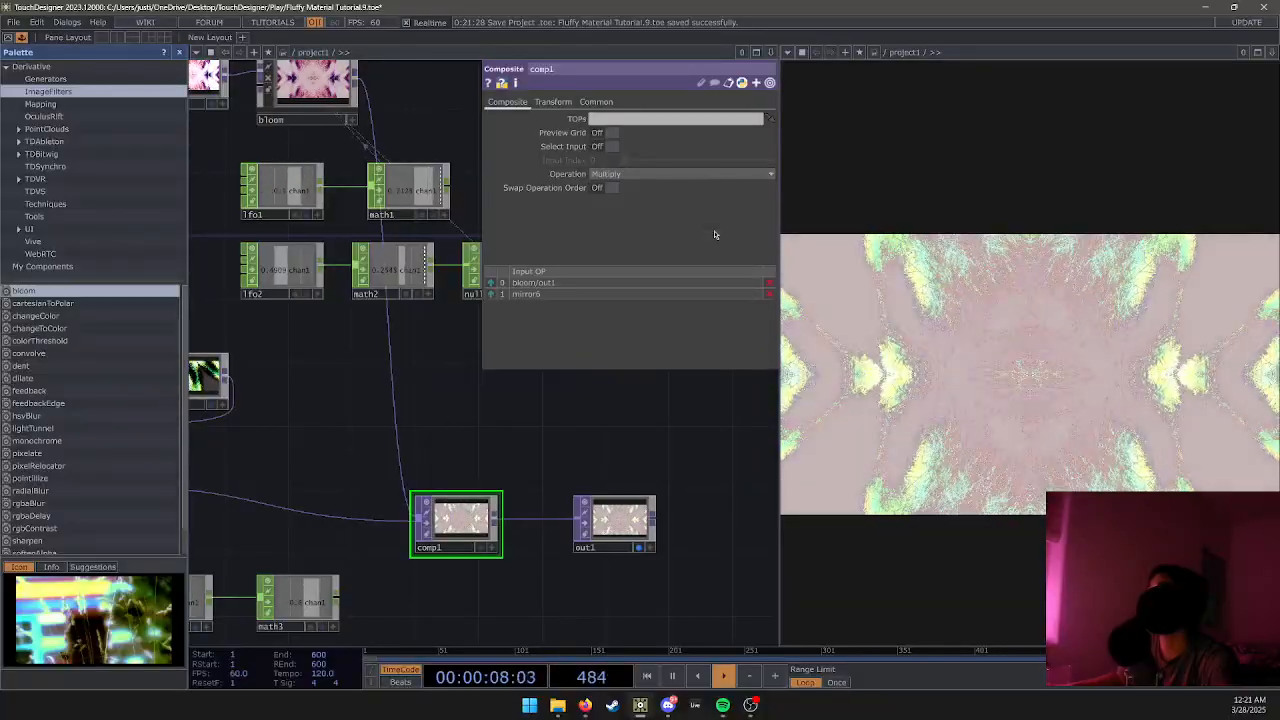
Set the Operation of comp1 to Minimum and hide its parameters.
left_click(712, 176)
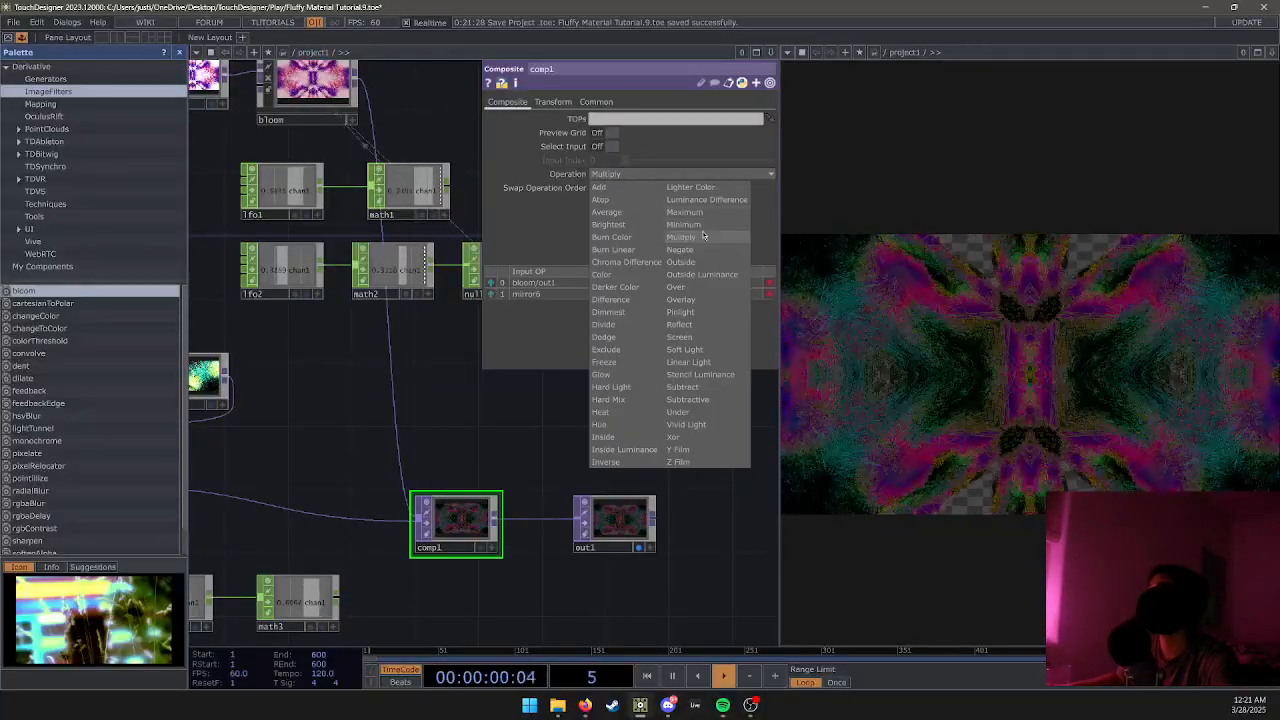
left_click(698, 224)
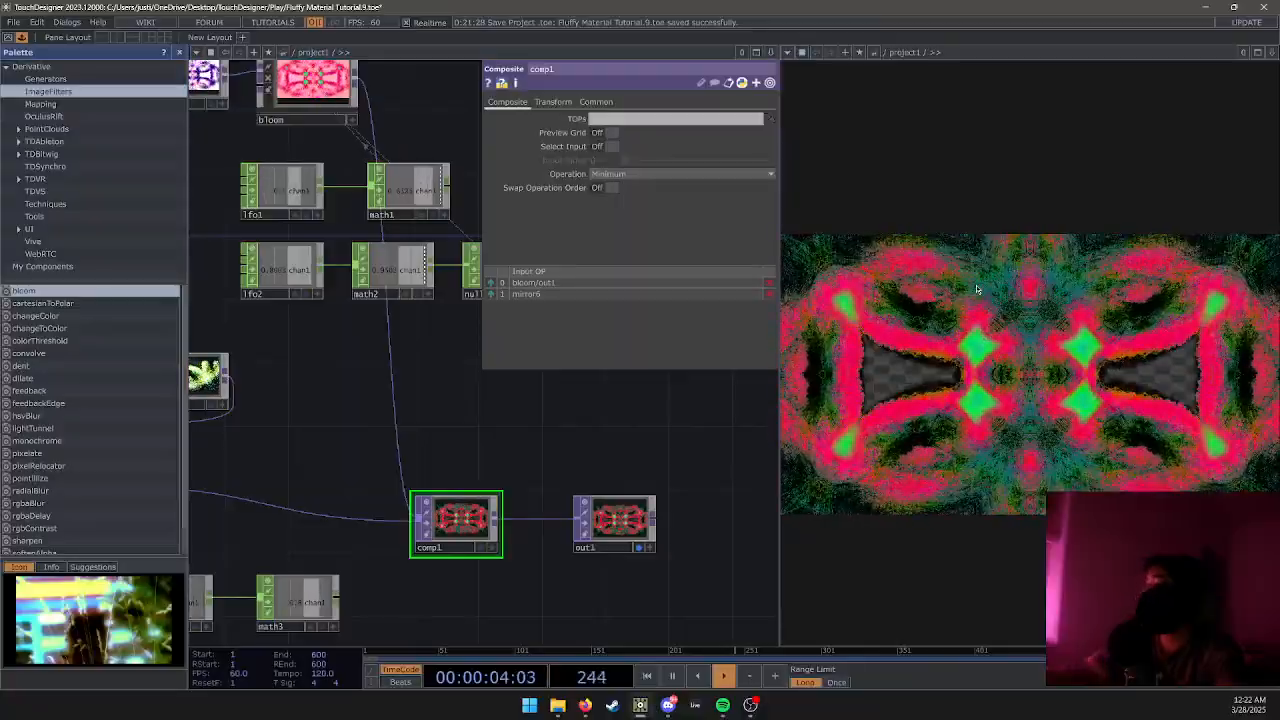
key("p")
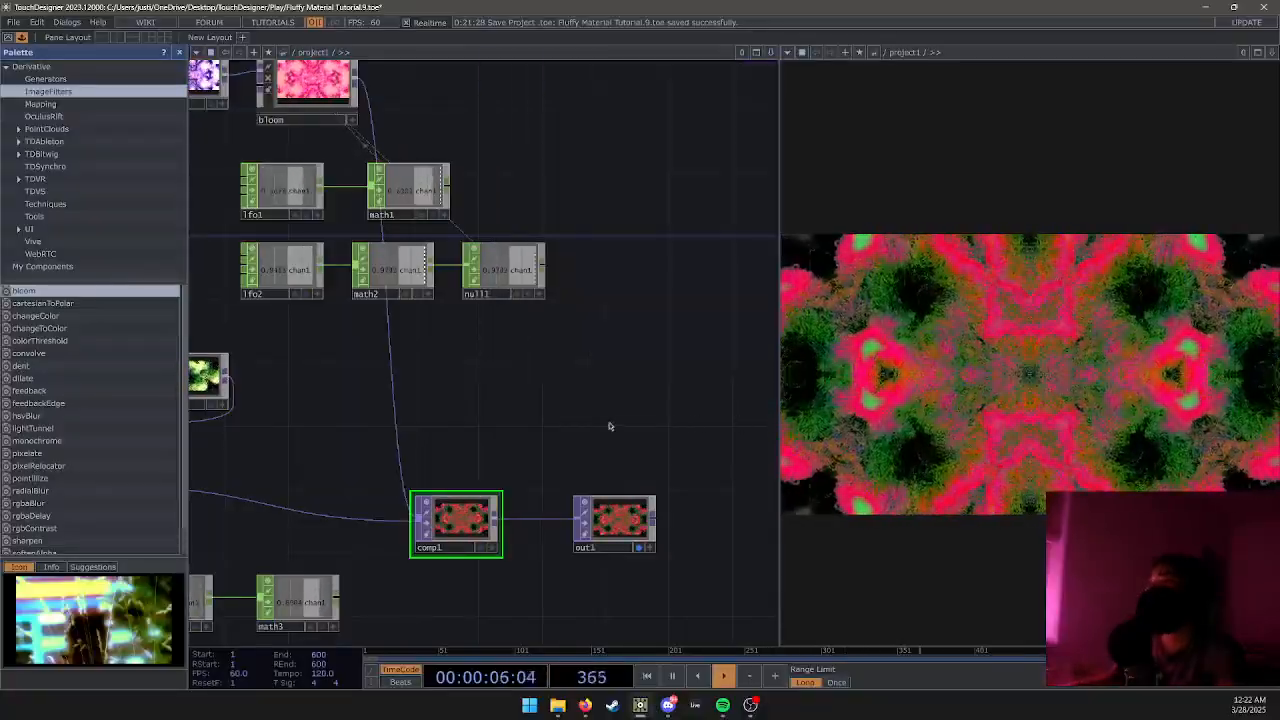
Move bloom aside and insert a Tile TOP between mirror3 and bloom.
left_click_drag(592, 429, 616, 395)
left_click_drag(459, 390, 565, 414)
scroll(574, 380, "down", 3)
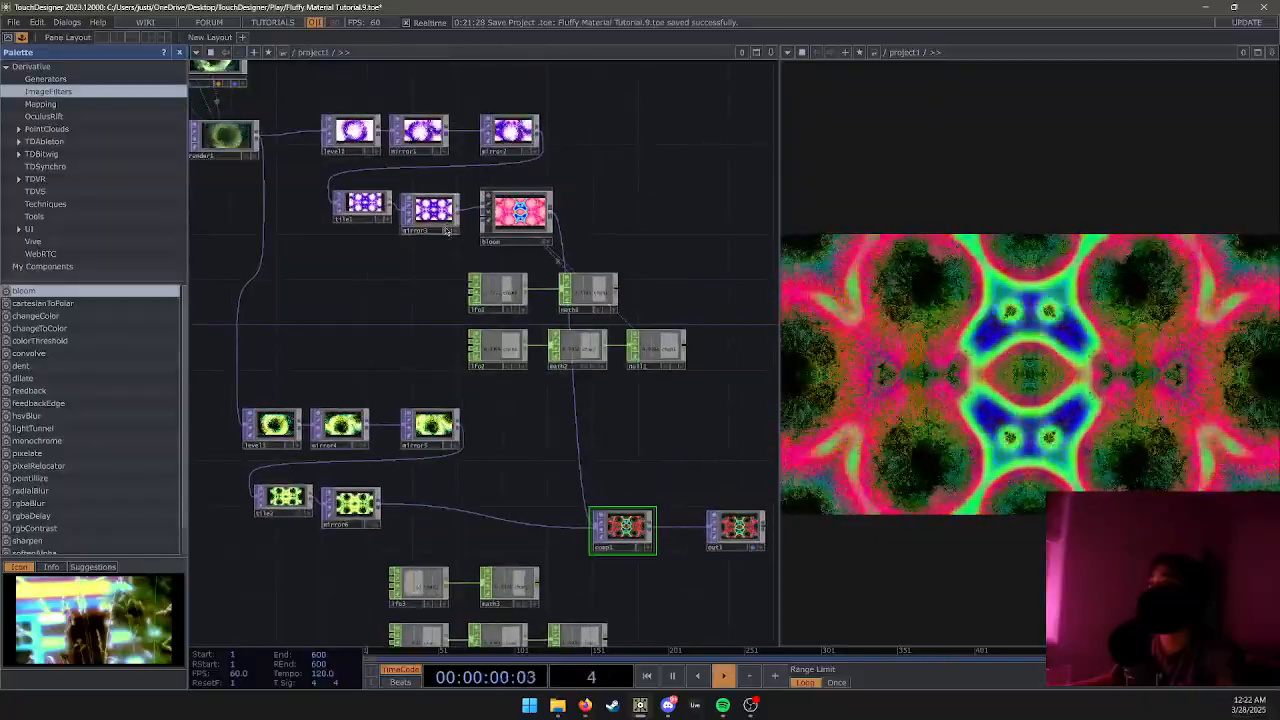
left_click_drag(535, 212, 624, 203)
right_click(517, 206)
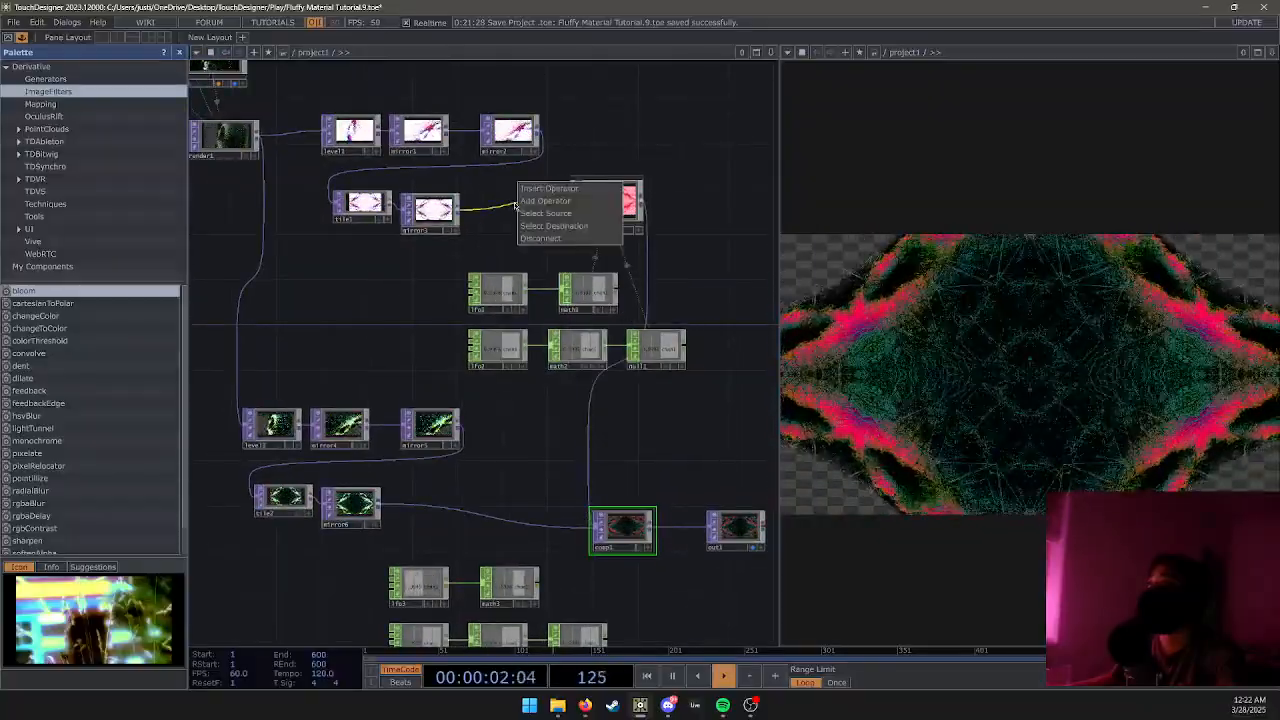
left_click(540, 191)
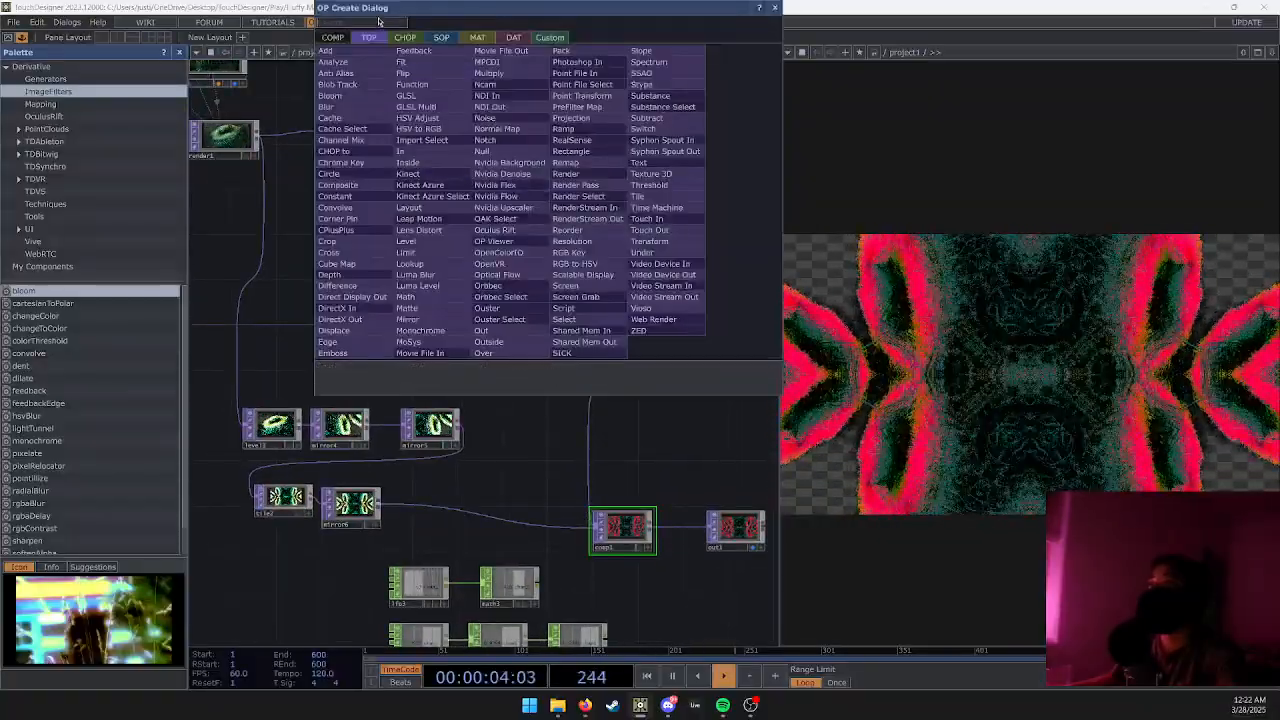
type("til")
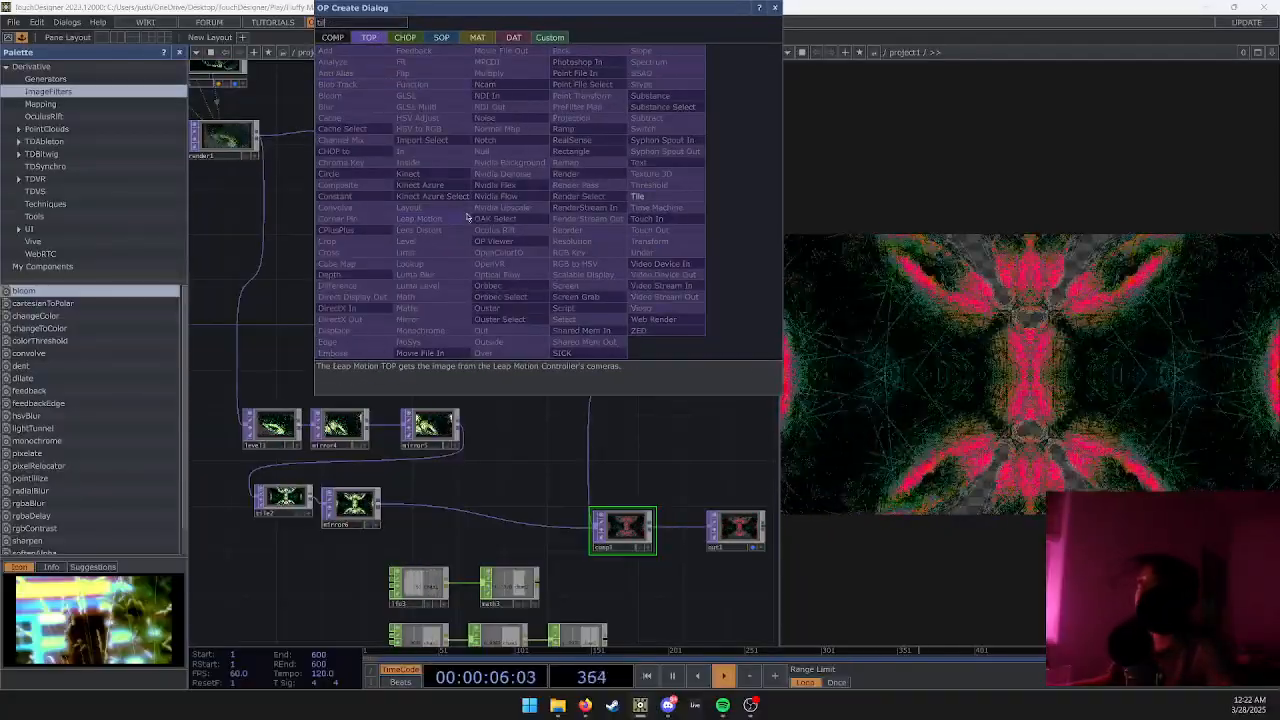
left_click(637, 196)
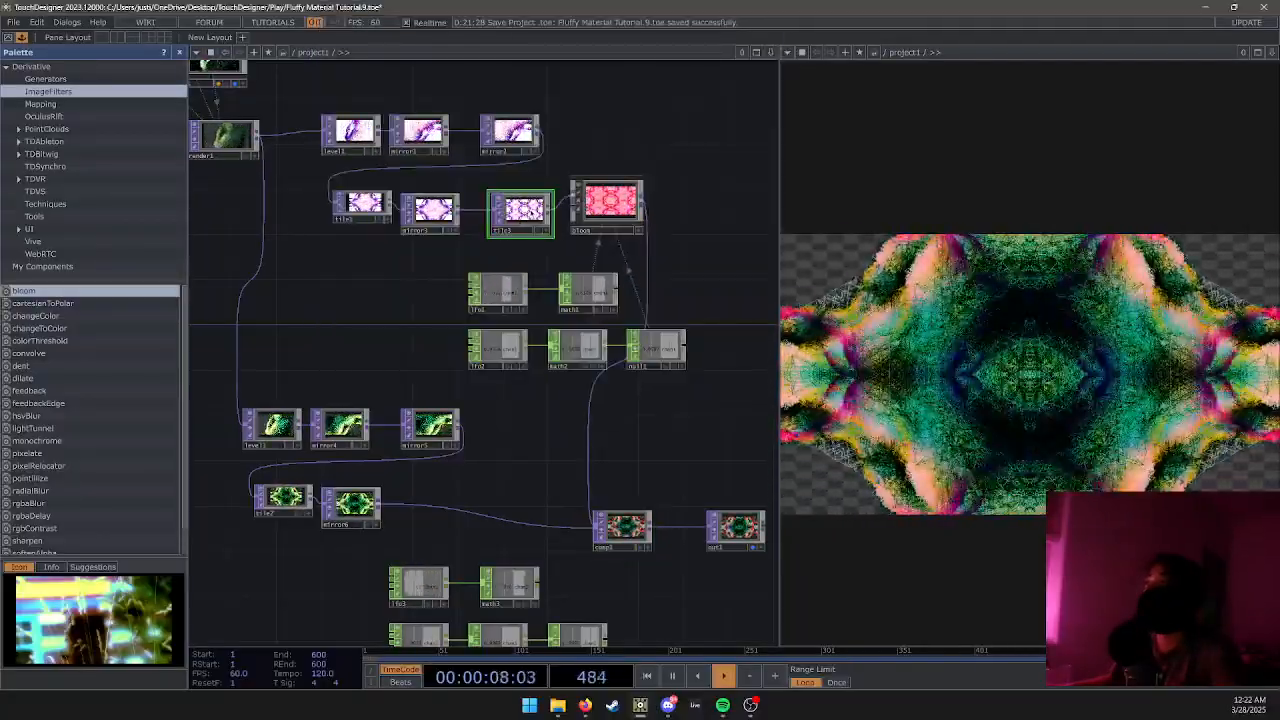
Insert a Tile TOP between mirror6 and comp1 in the lower branch.
scroll(525, 226, "up", 5)
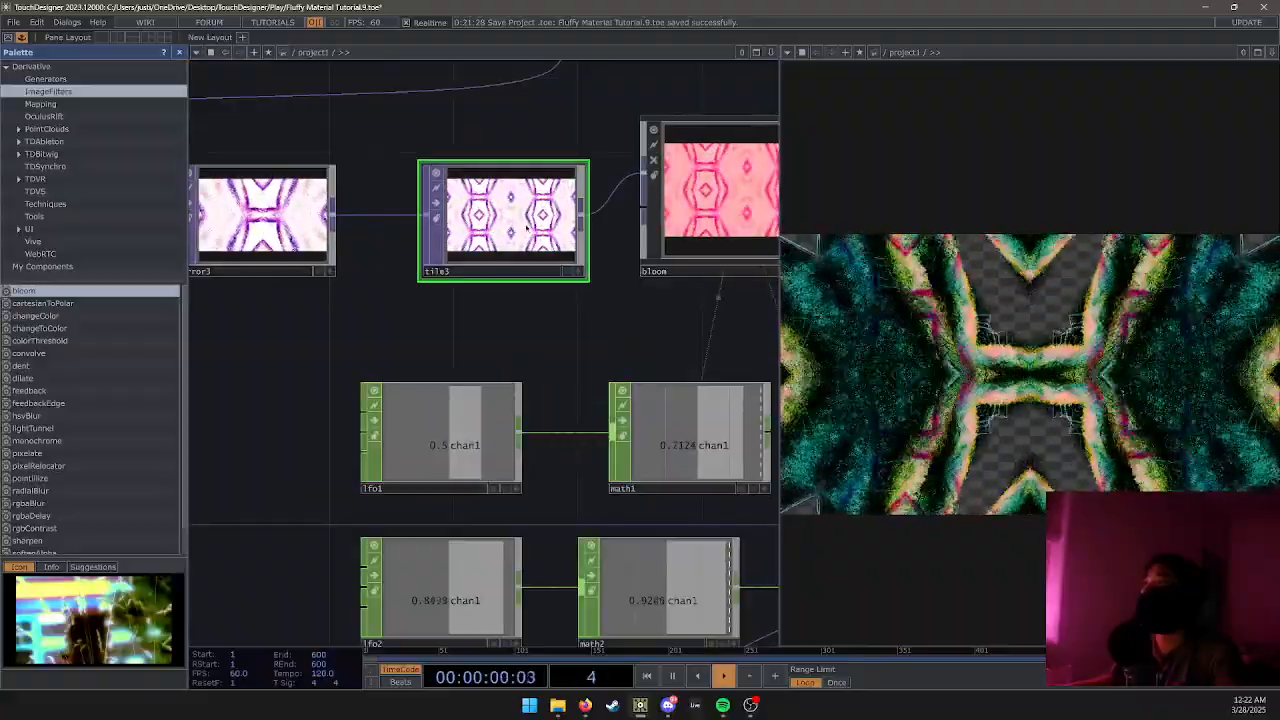
scroll(526, 228, "down", 5)
scroll(480, 424, "down", 2)
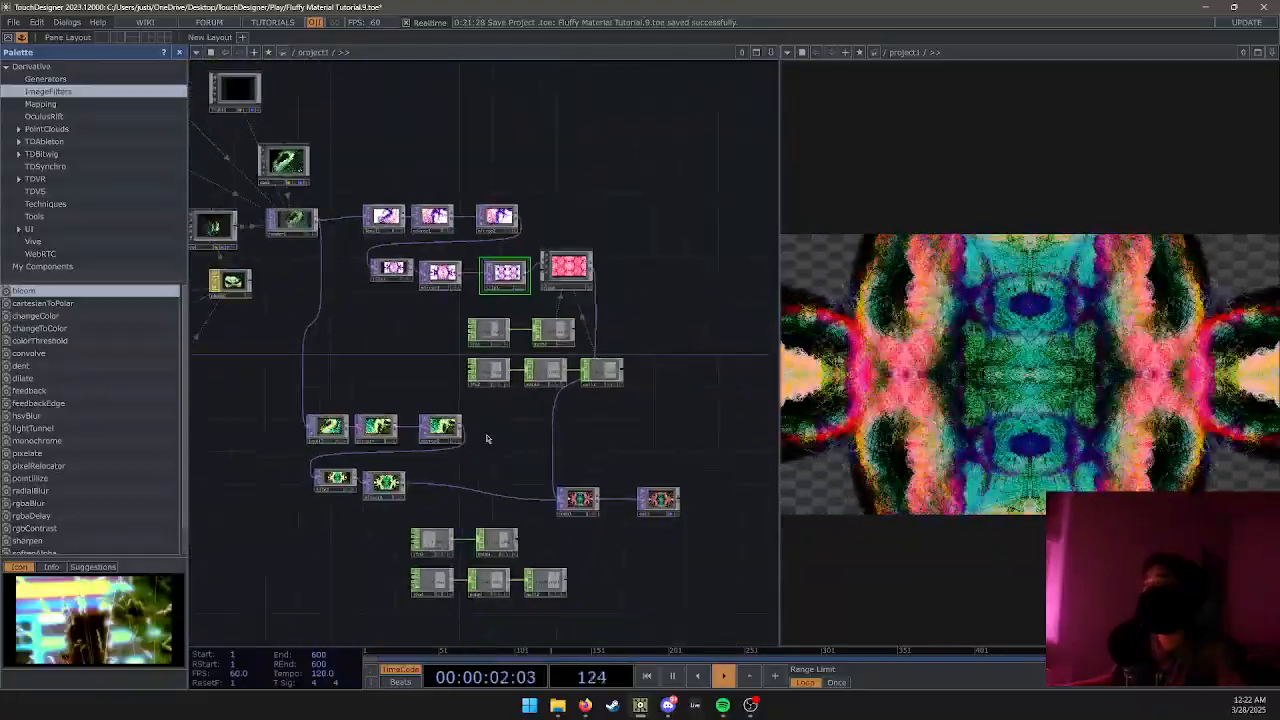
scroll(438, 497, "up", 2)
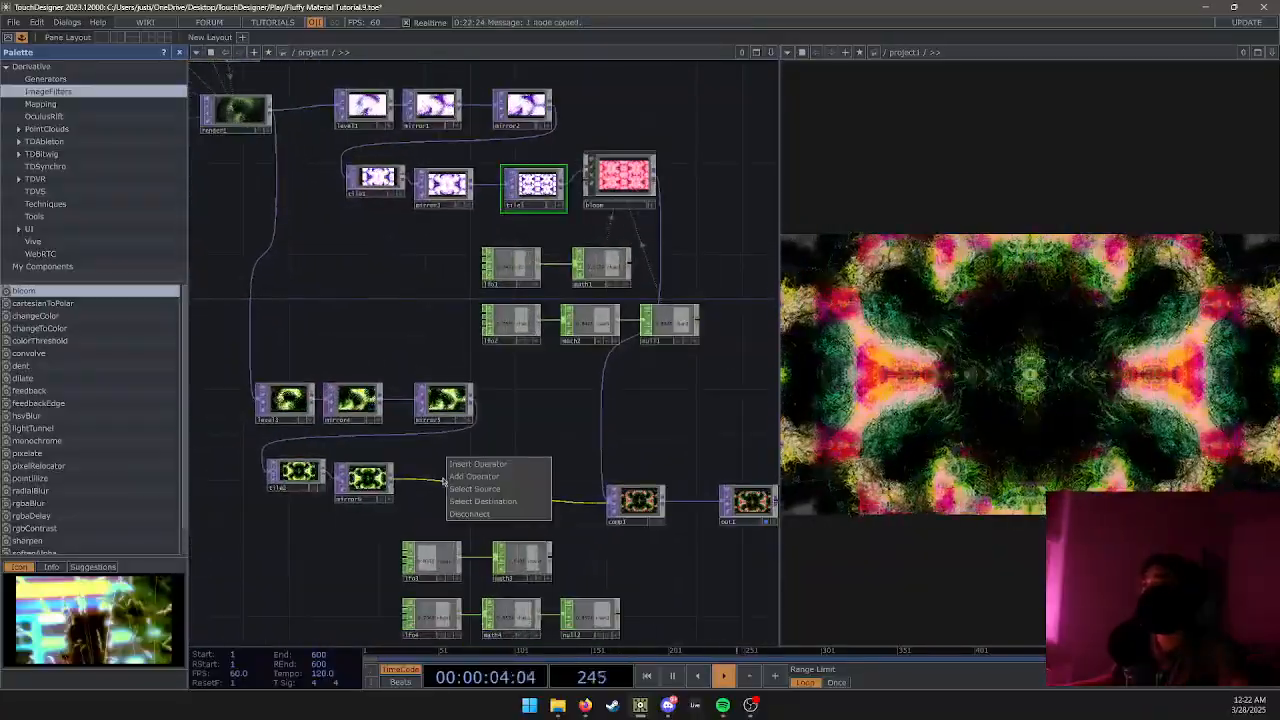
left_click(470, 476)
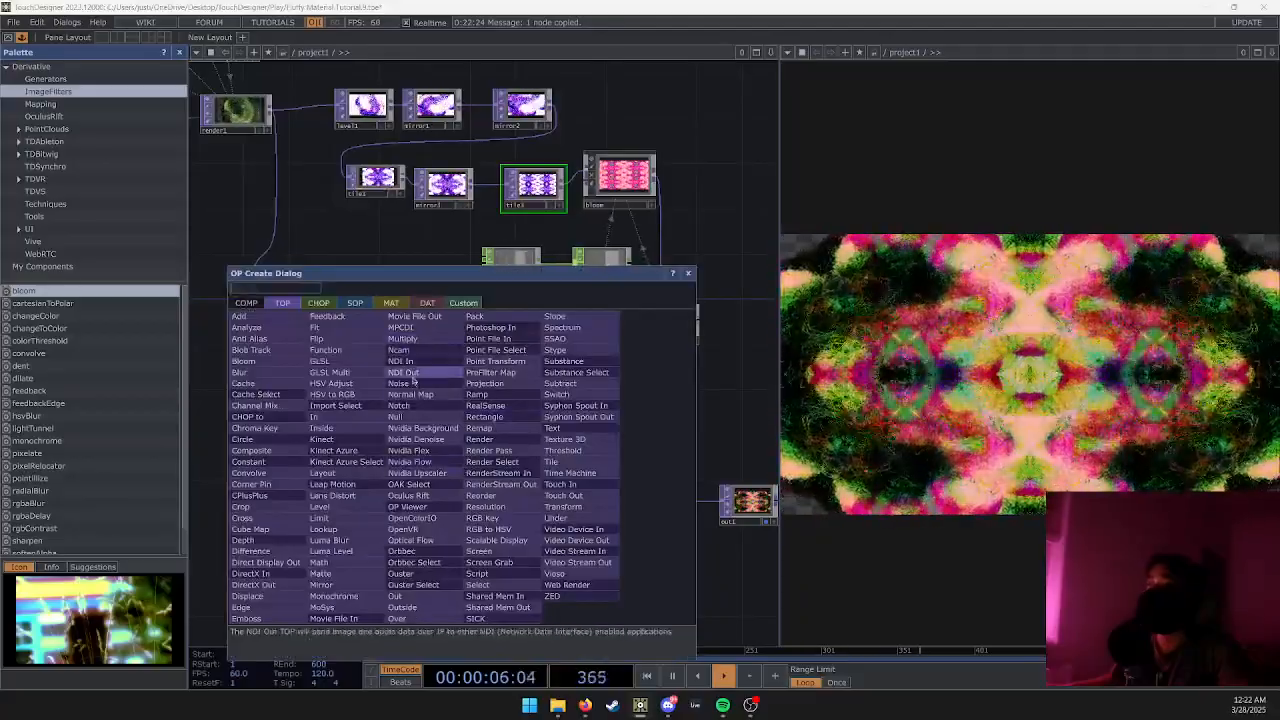
type("t")
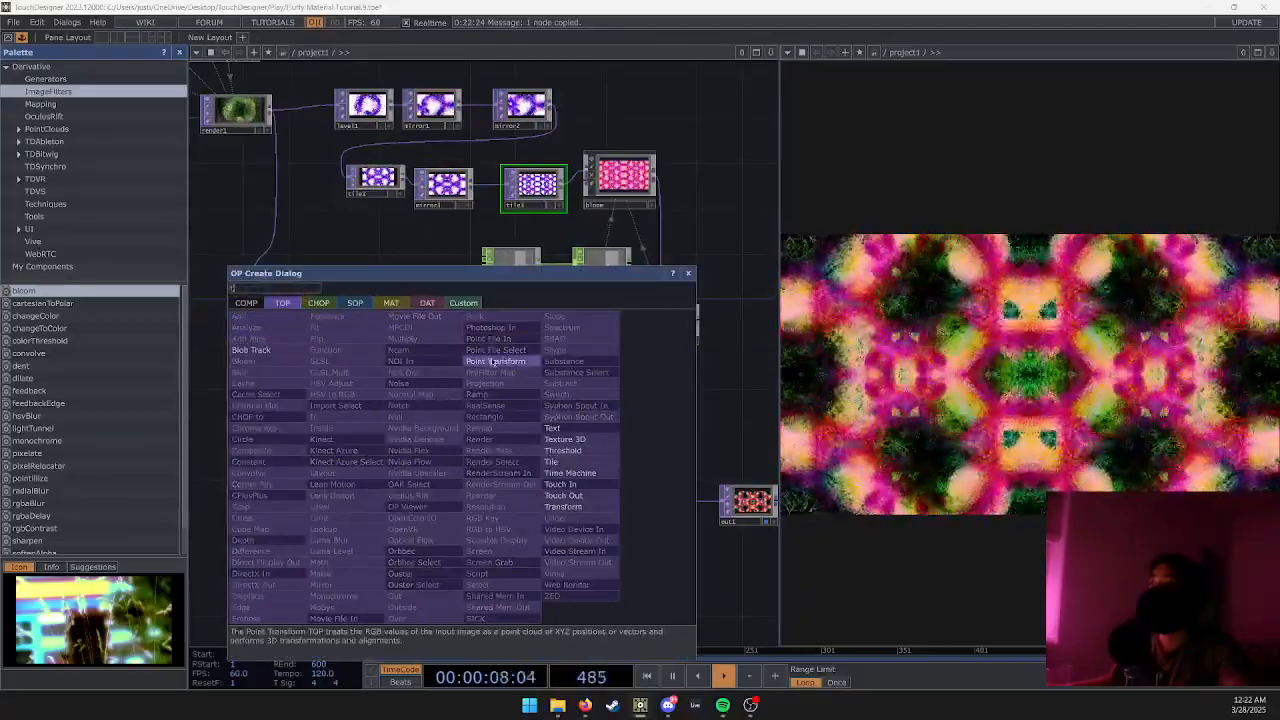
left_click(578, 466)
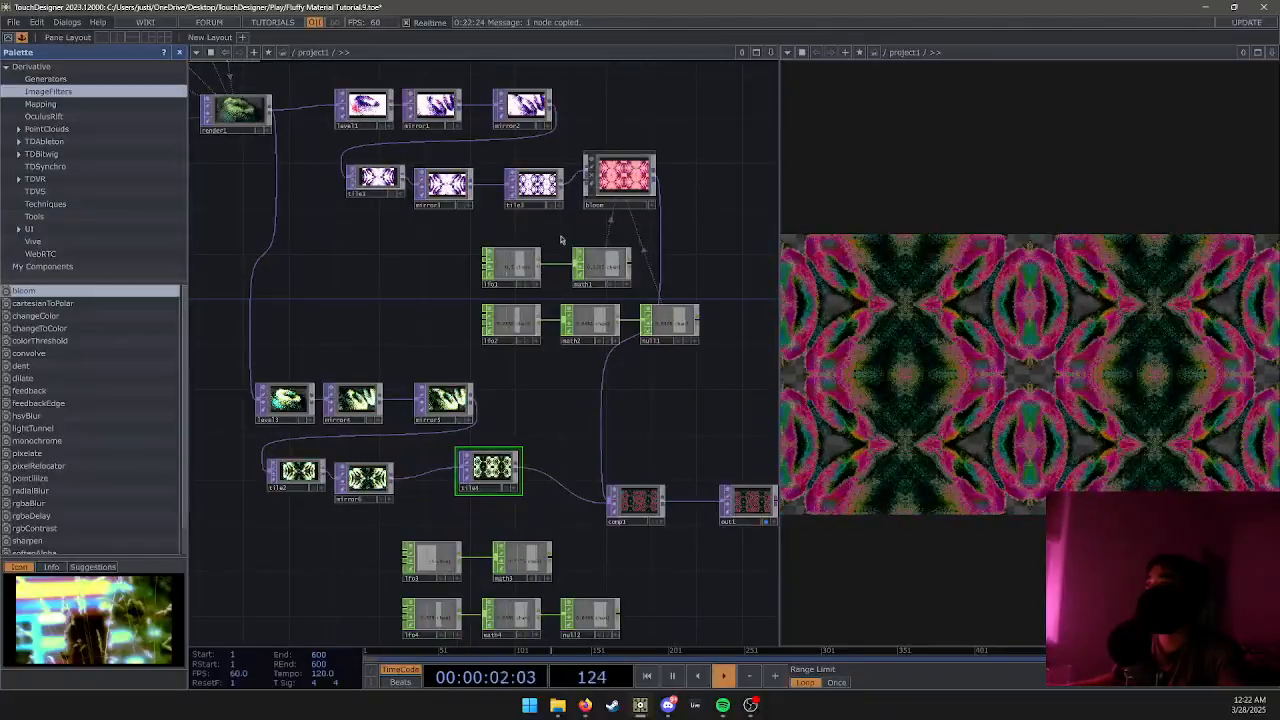
Try Crop Left 0.73 and Crop Right 0.413 on tile3, and Crop Left 0.55, Crop Right 0.477 and Crop Bottom 0.464 on tile4.
key("p")
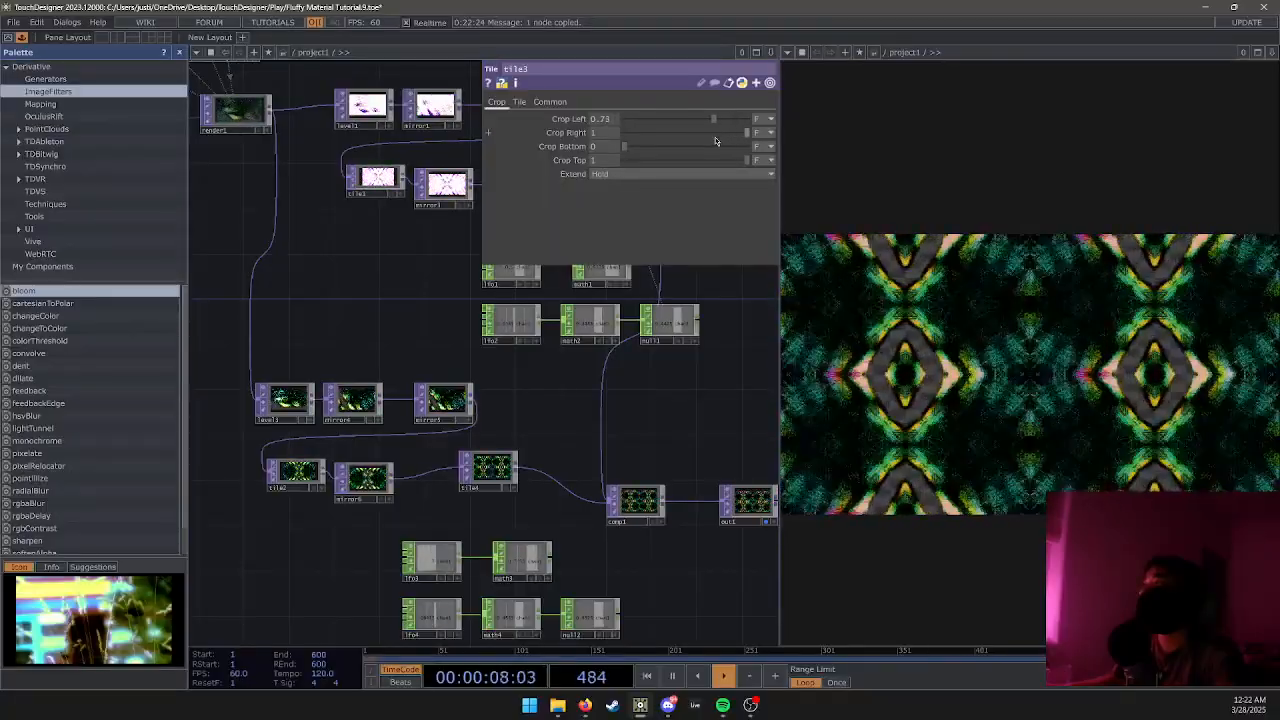
left_click_drag(715, 133, 725, 134)
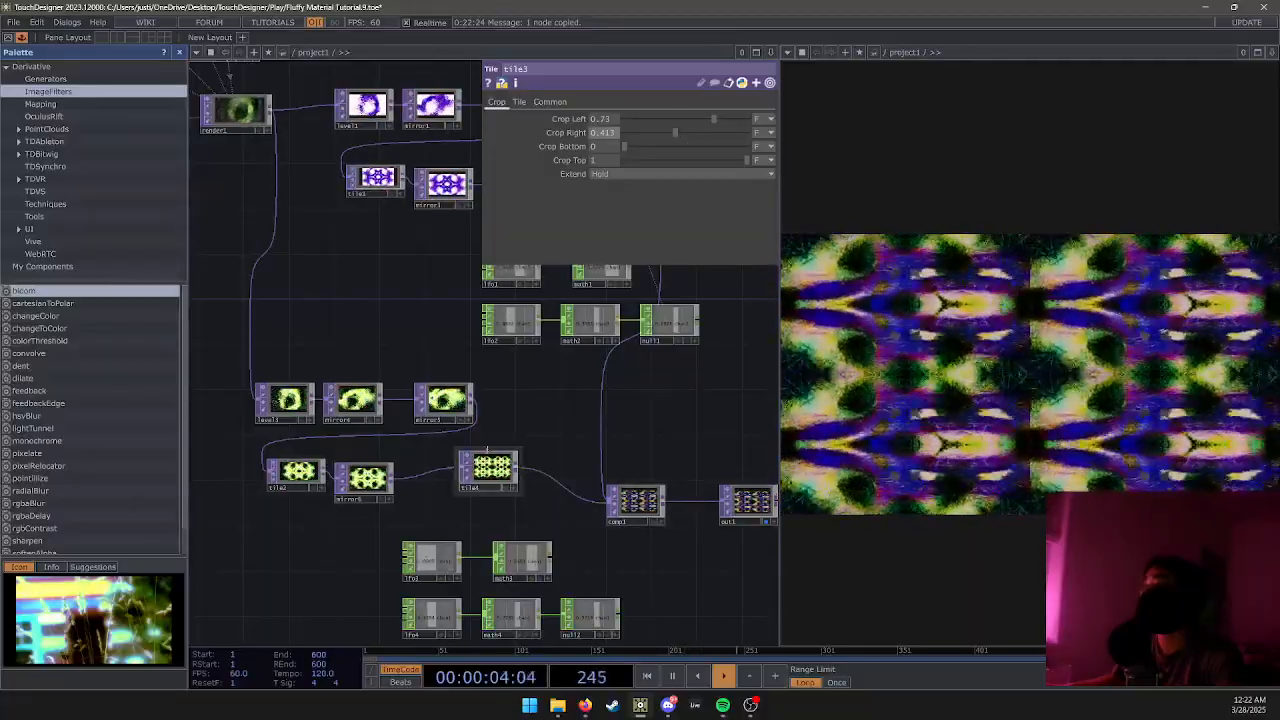
left_click(489, 466)
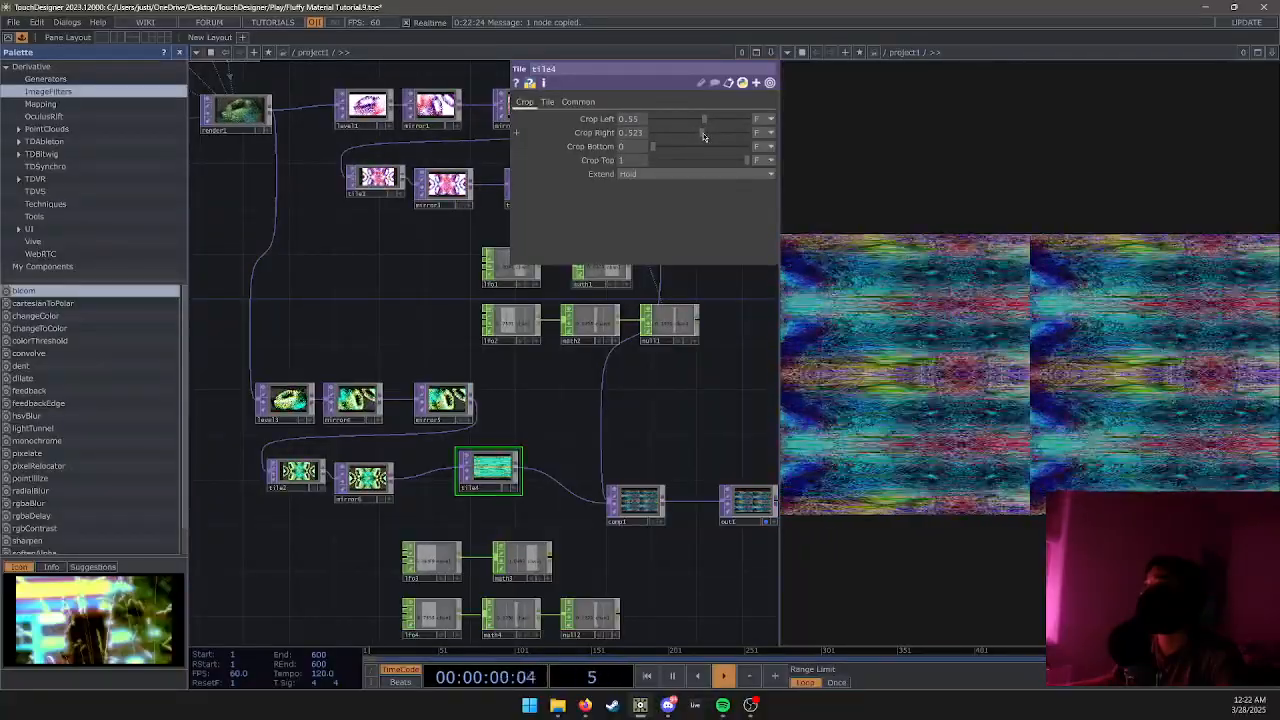
left_click_drag(703, 133, 698, 147)
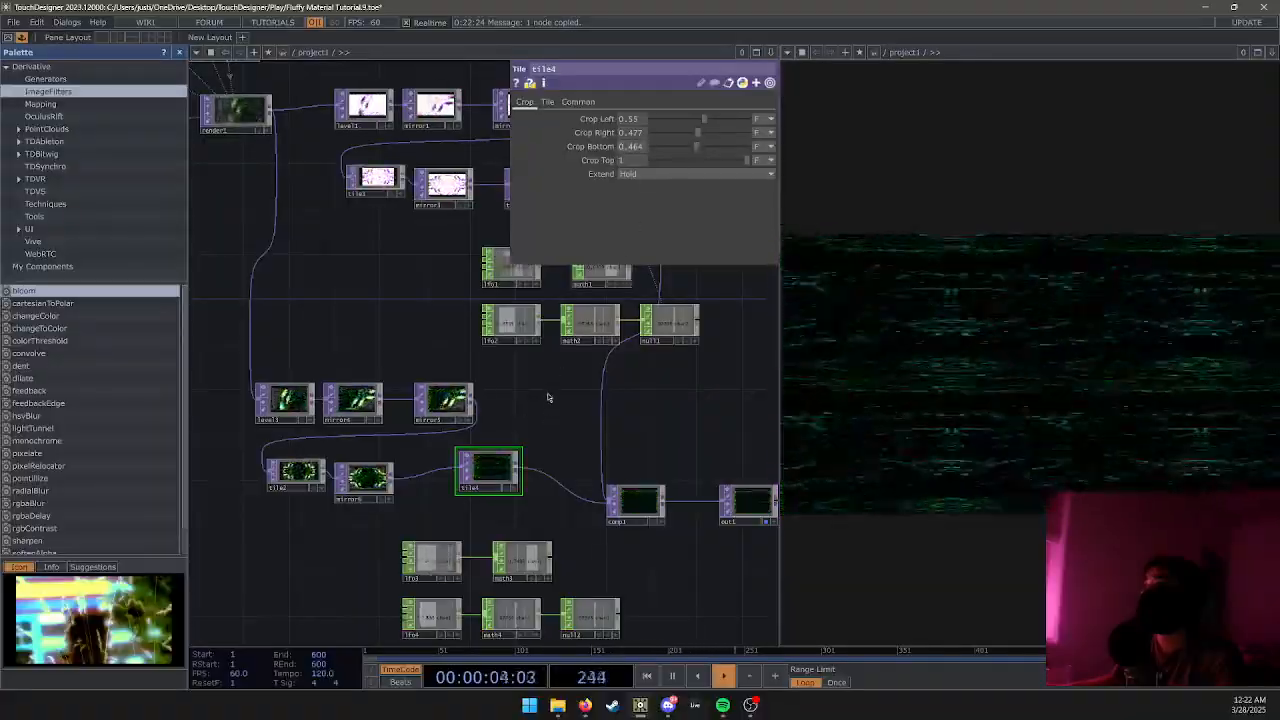
Undo the crop changes and the insertion of both extra Tile TOPs, tile3 and tile4.
key("ctrl+z")
key("ctrl+z")
key("ctrl+z")
key("ctrl+z")
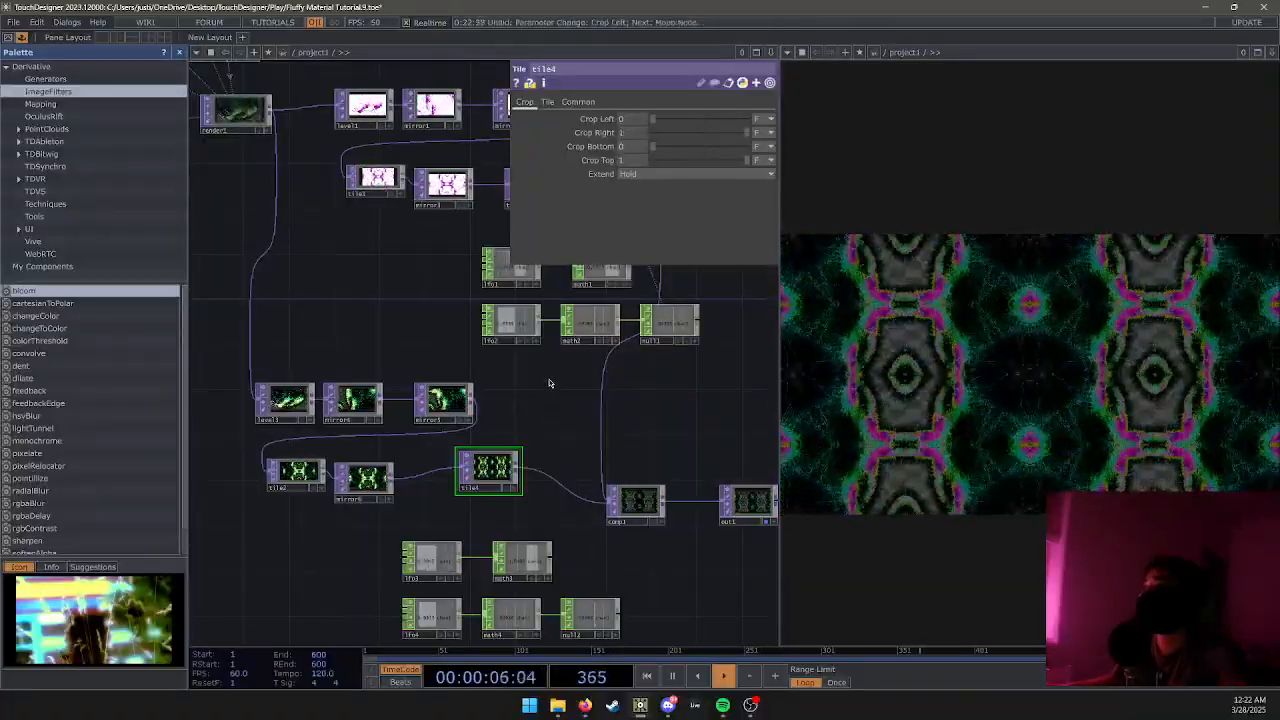
key("ctrl+z")
key("ctrl+z")
key("ctrl+z")
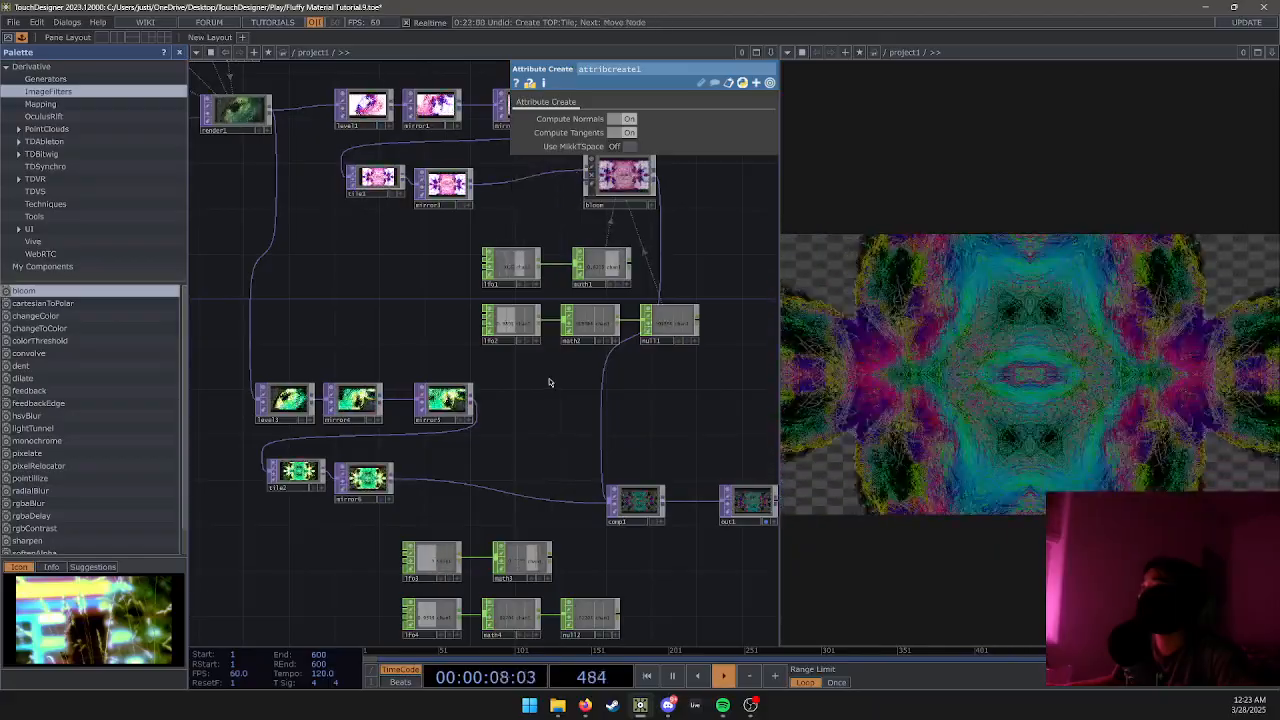
Show the parameters of comp1 and try Multiply, Over and Overlay as its Operation.
scroll(545, 378, "down", 3)
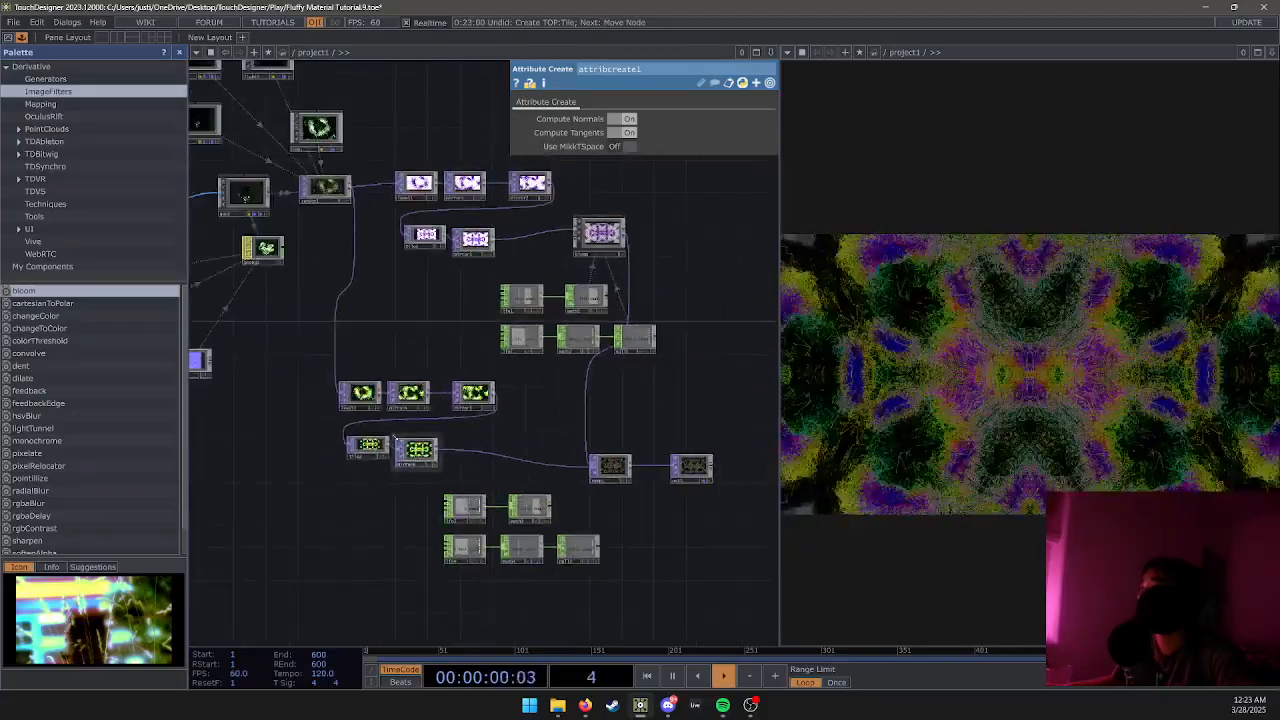
left_click(612, 467)
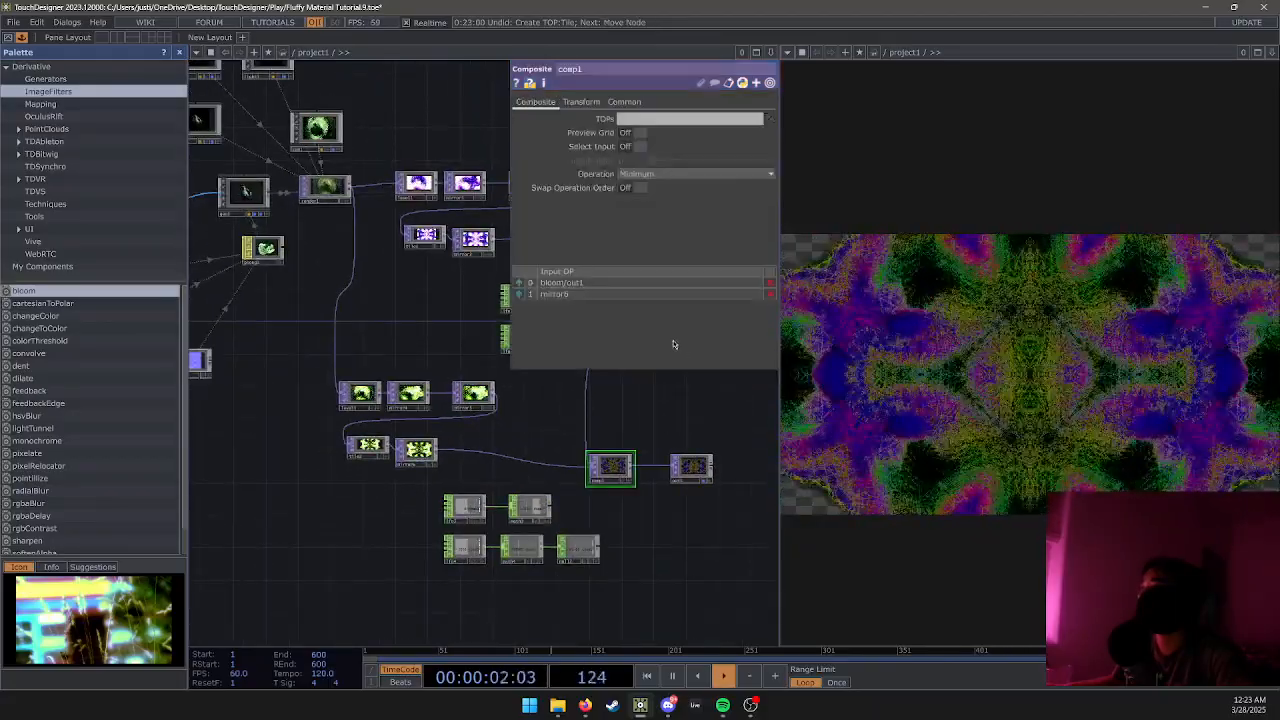
left_click(677, 175)
left_click(726, 237)
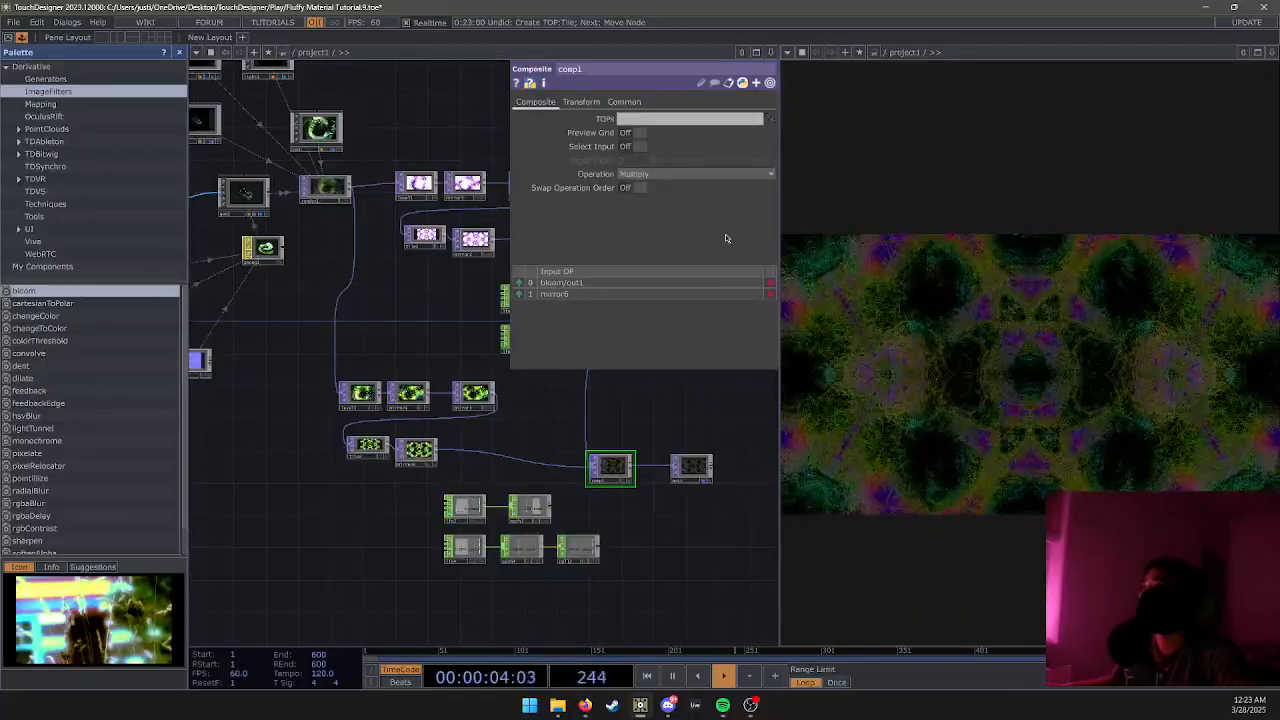
left_click(734, 174)
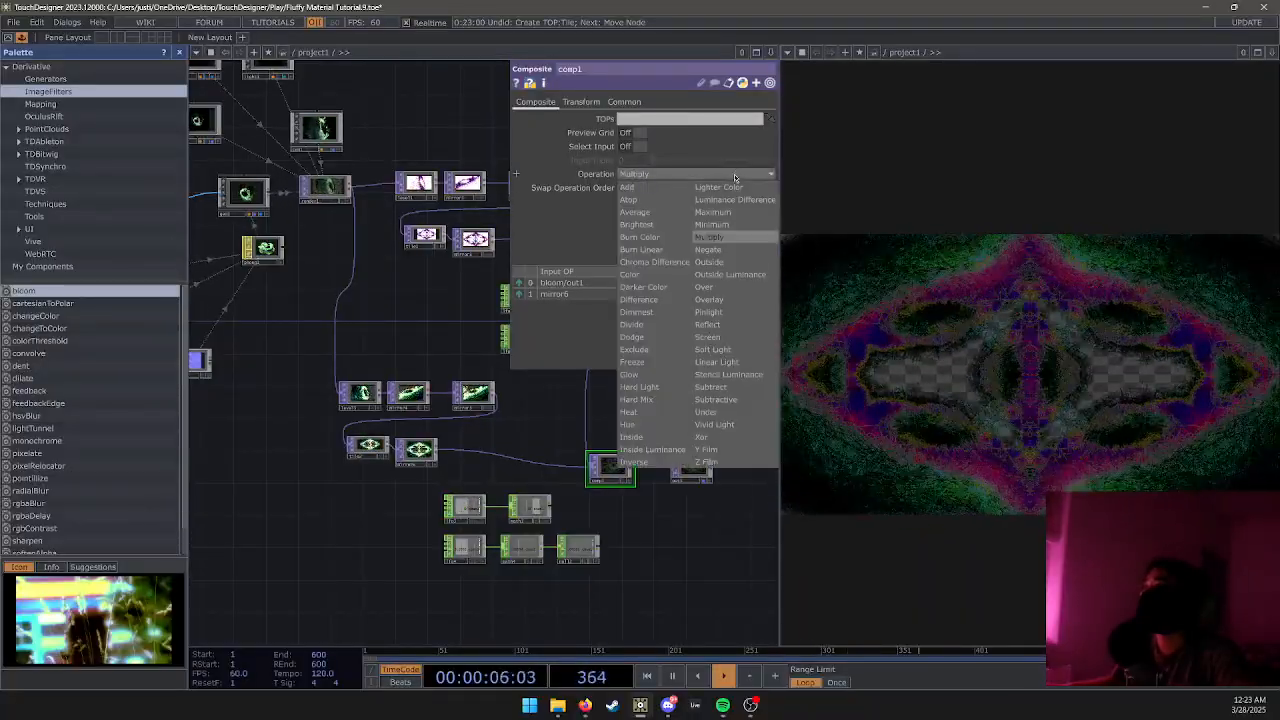
left_click(727, 288)
left_click(725, 176)
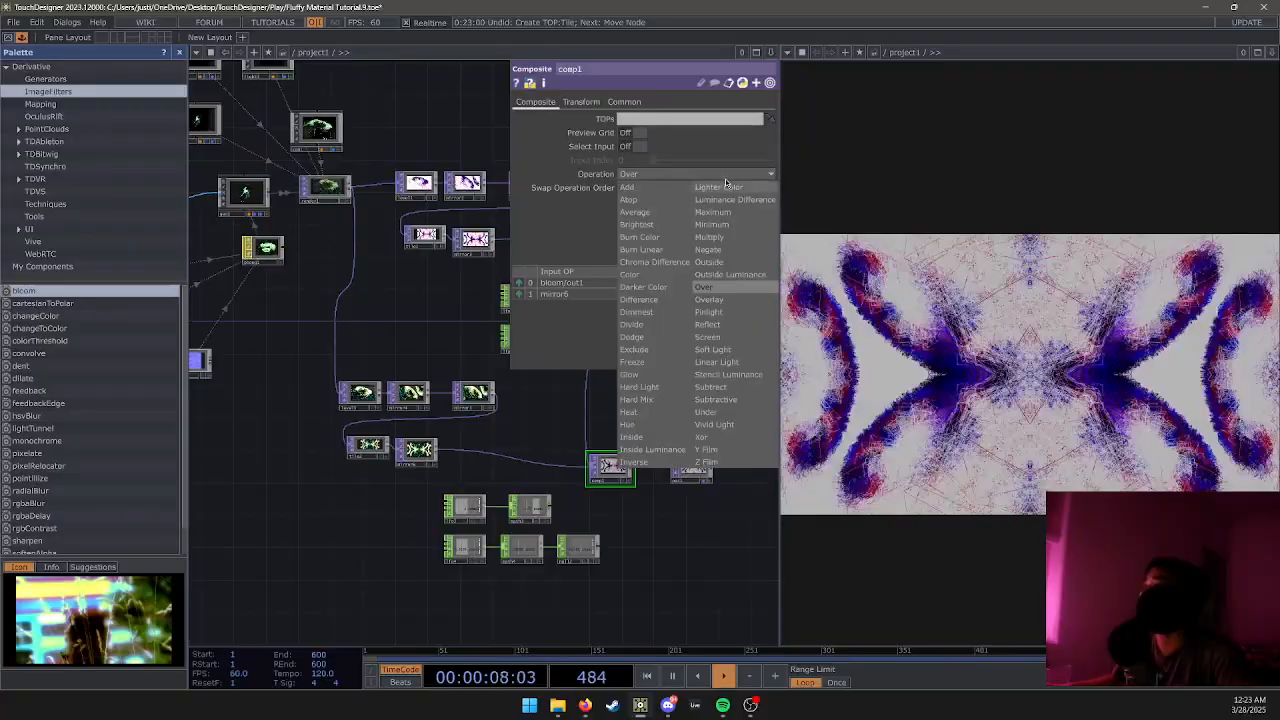
left_click(710, 299)
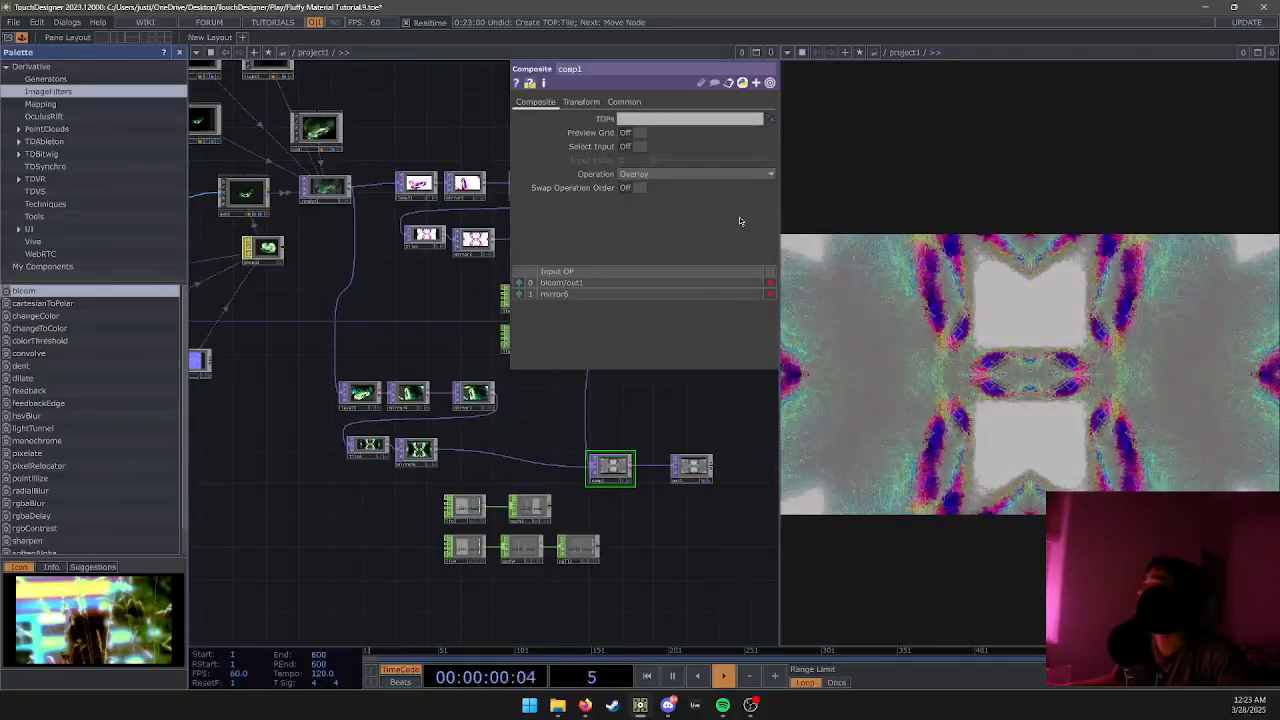
Try Soft Light, Stencil Luminance, Subtractive and Dodge as the Operation of comp1.
left_click(740, 176)
left_click(733, 349)
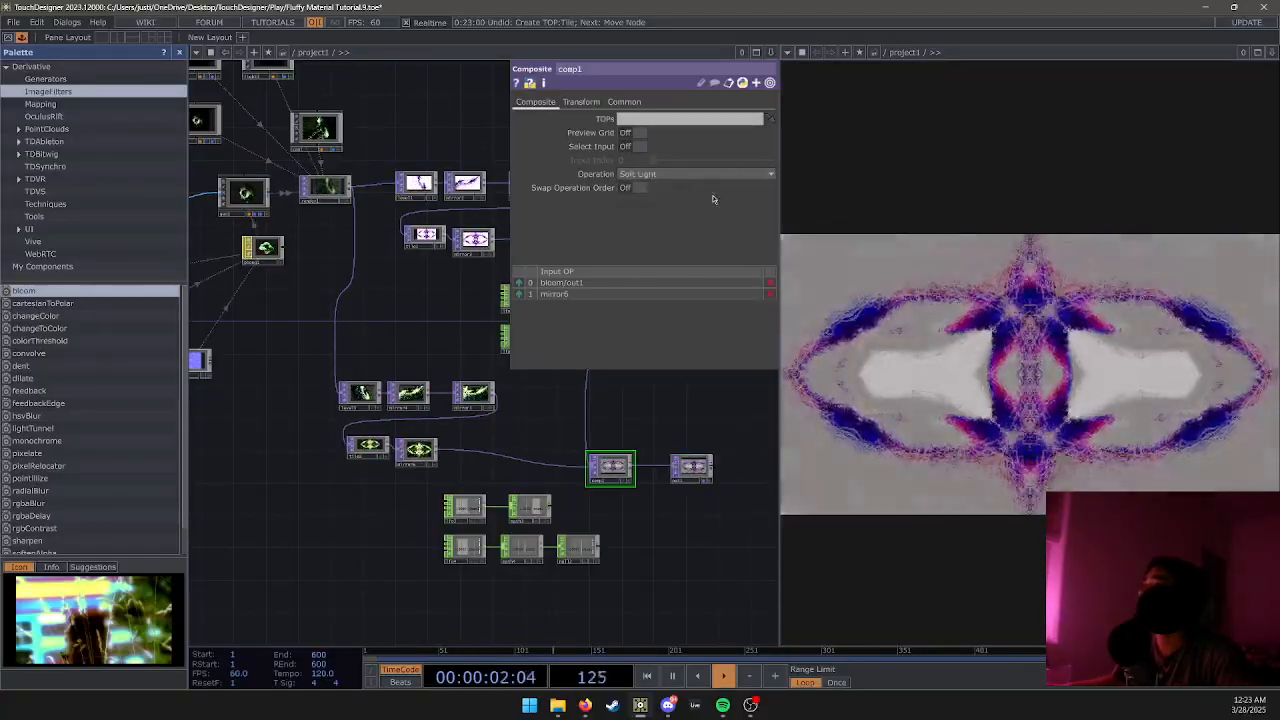
left_click(708, 176)
left_click(728, 374)
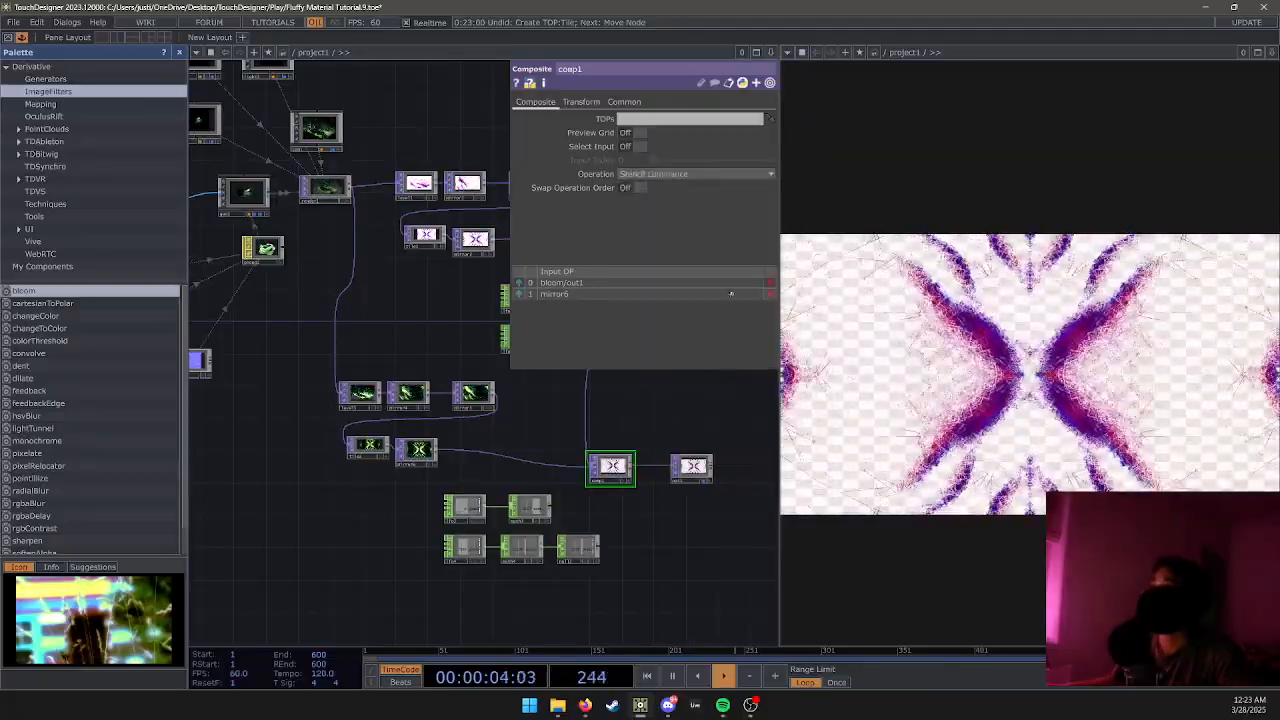
left_click(715, 177)
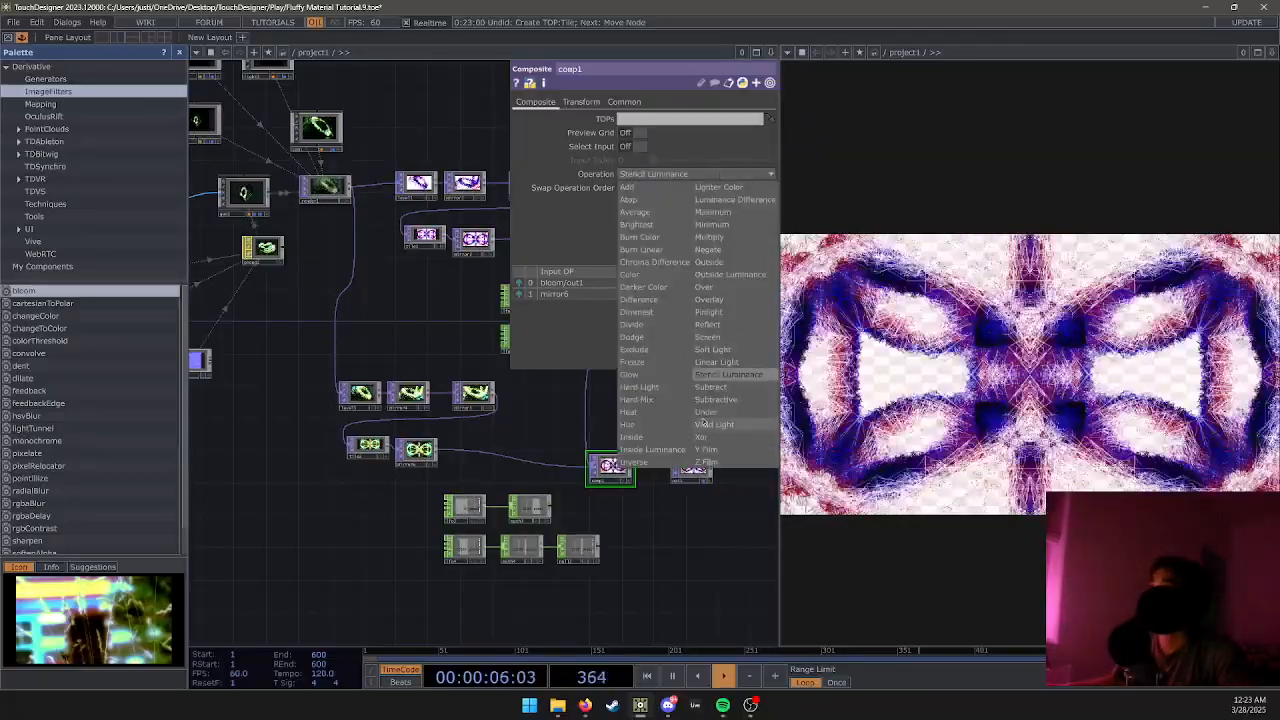
left_click(712, 400)
left_click(698, 176)
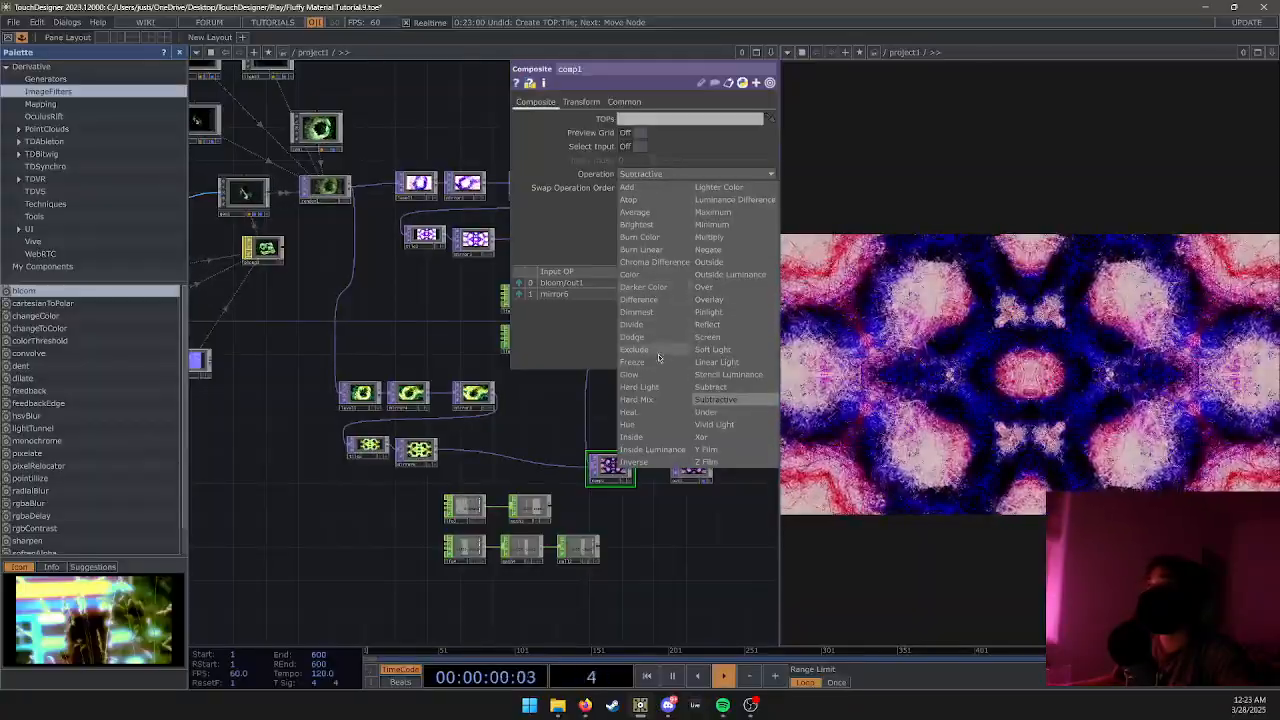
left_click(664, 337)
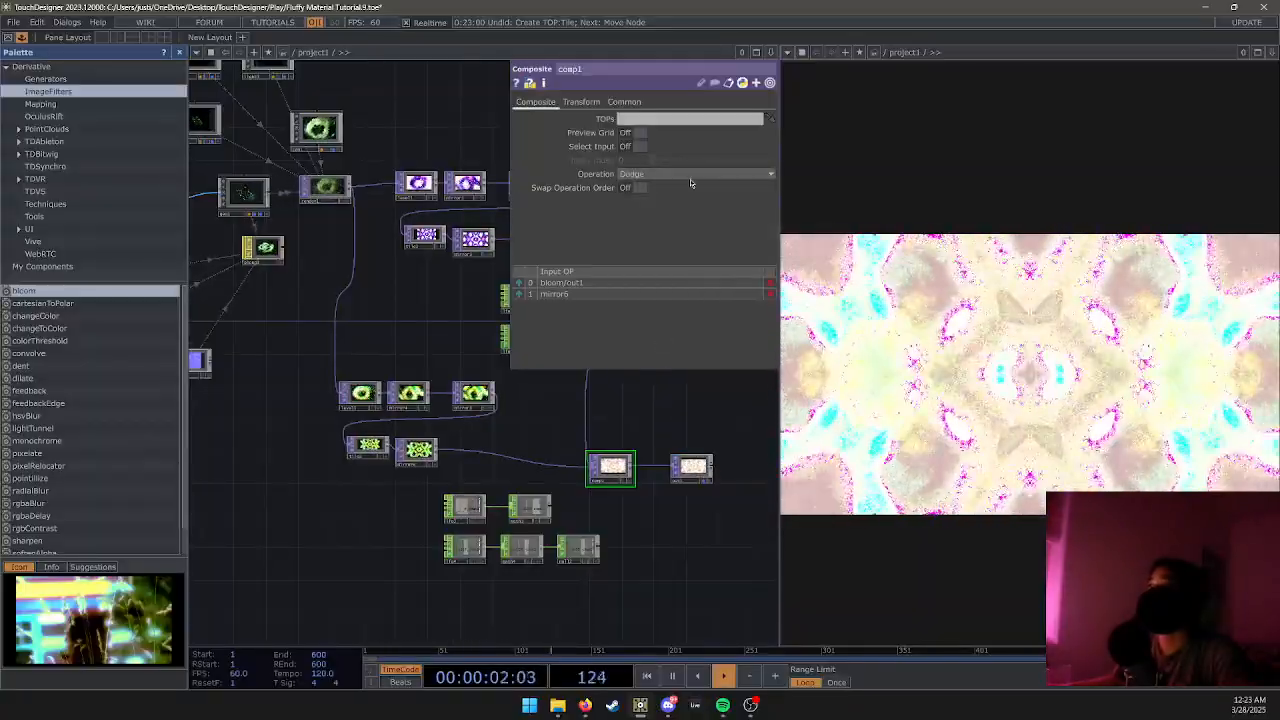
Set the Operation of comp1 to Darker Color and save the project as Fluffy Material Tutorial.10.toe.
left_click(690, 177)
left_click(665, 284)
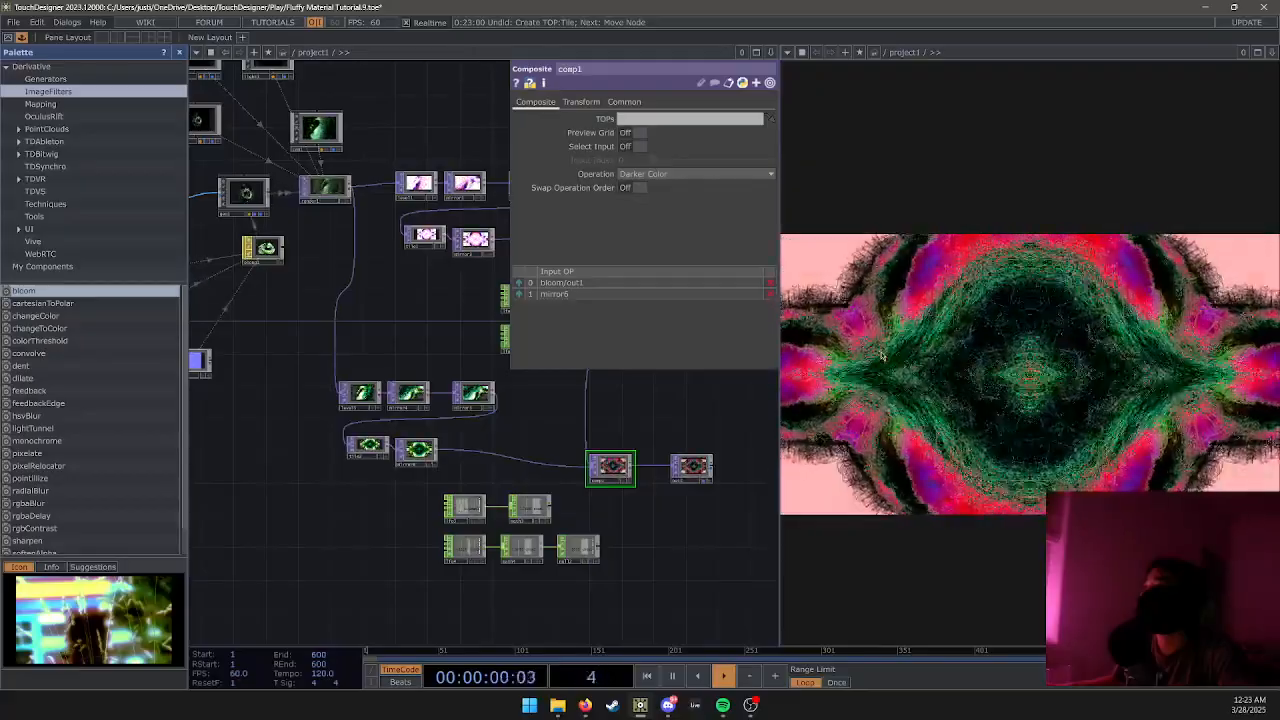
left_click_drag(466, 476, 593, 460)
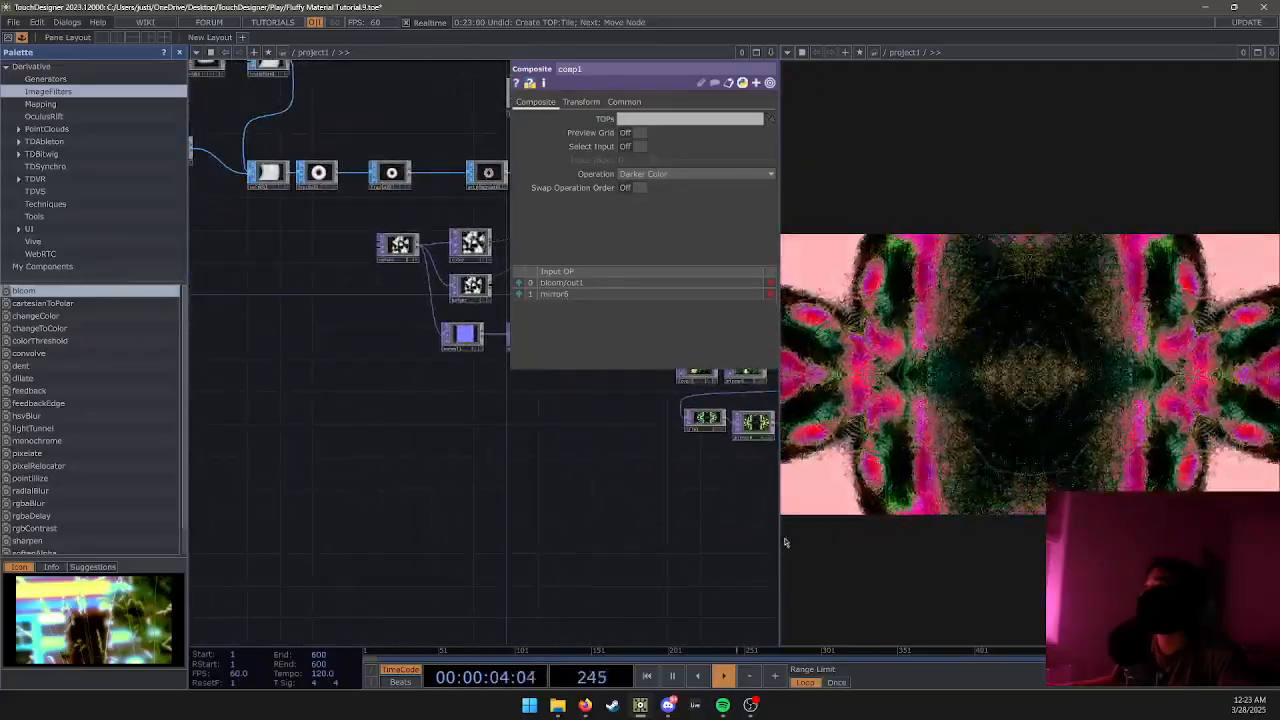
left_click_drag(497, 547, 295, 535)
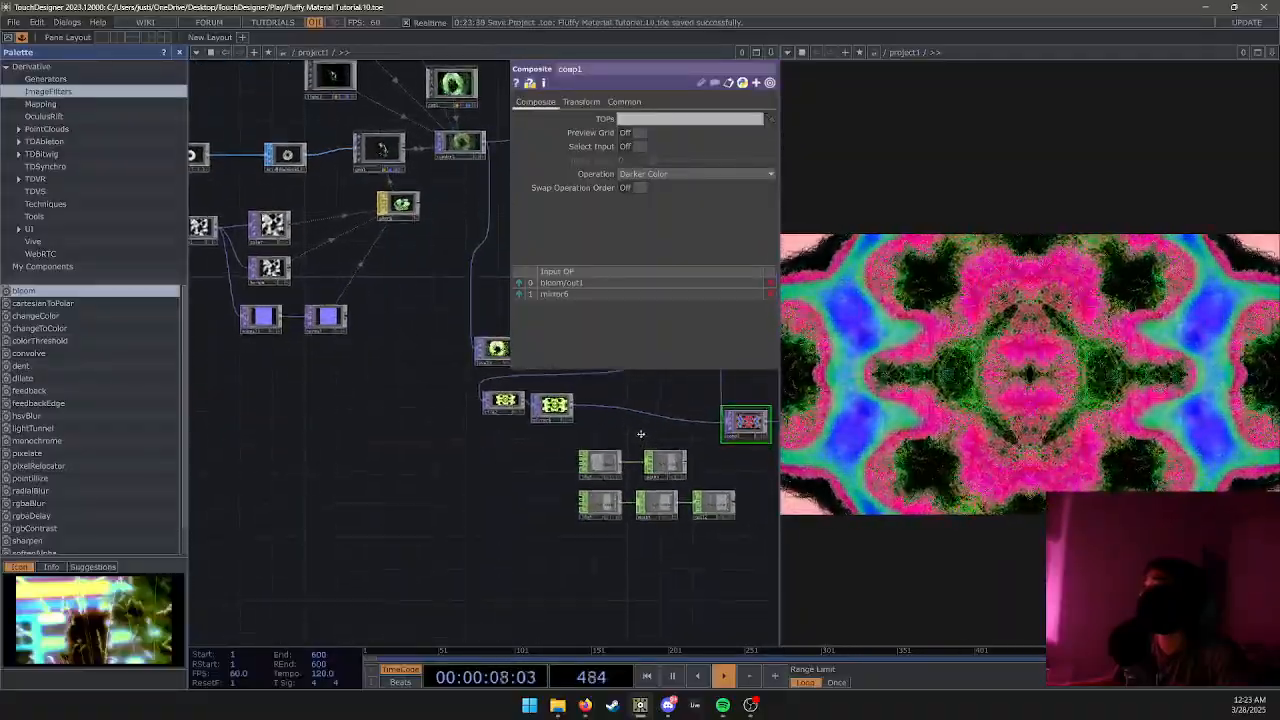
left_click_drag(657, 389, 500, 458)
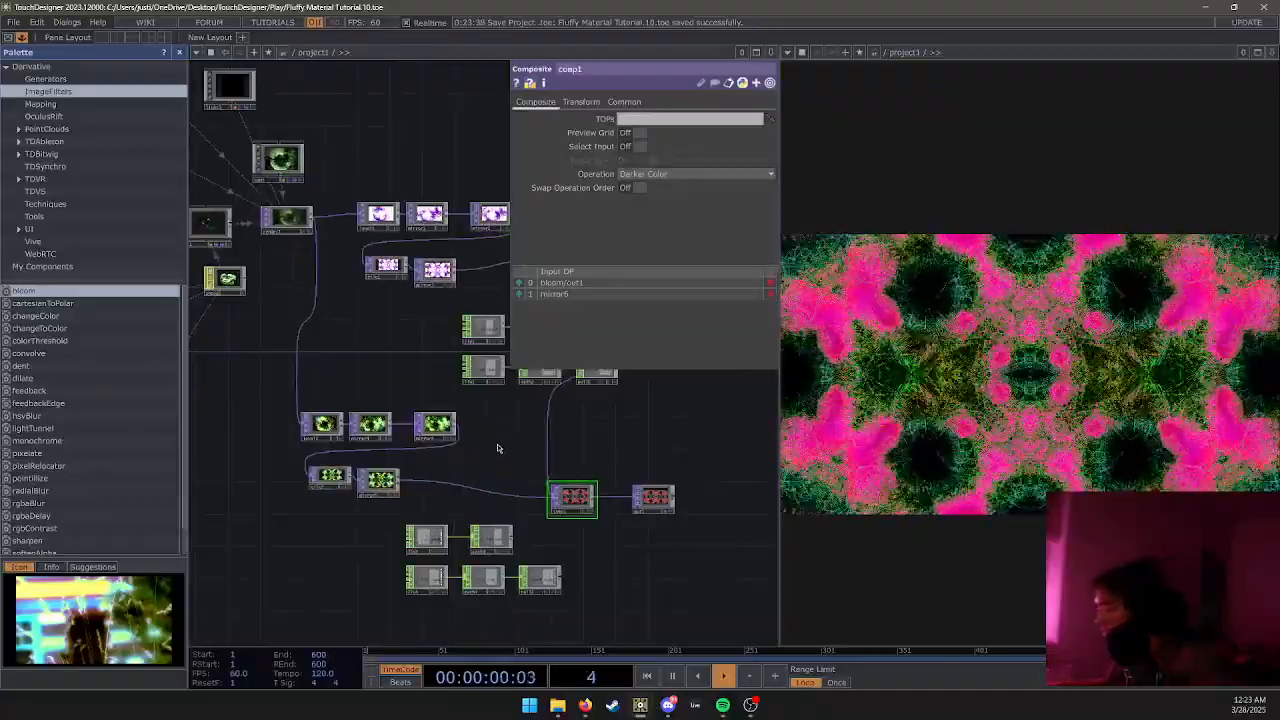
Move comp1 closer to mirror6, leaving a wider gap before out1.
scroll(497, 448, "up", 3)
scroll(491, 443, "up", 1)
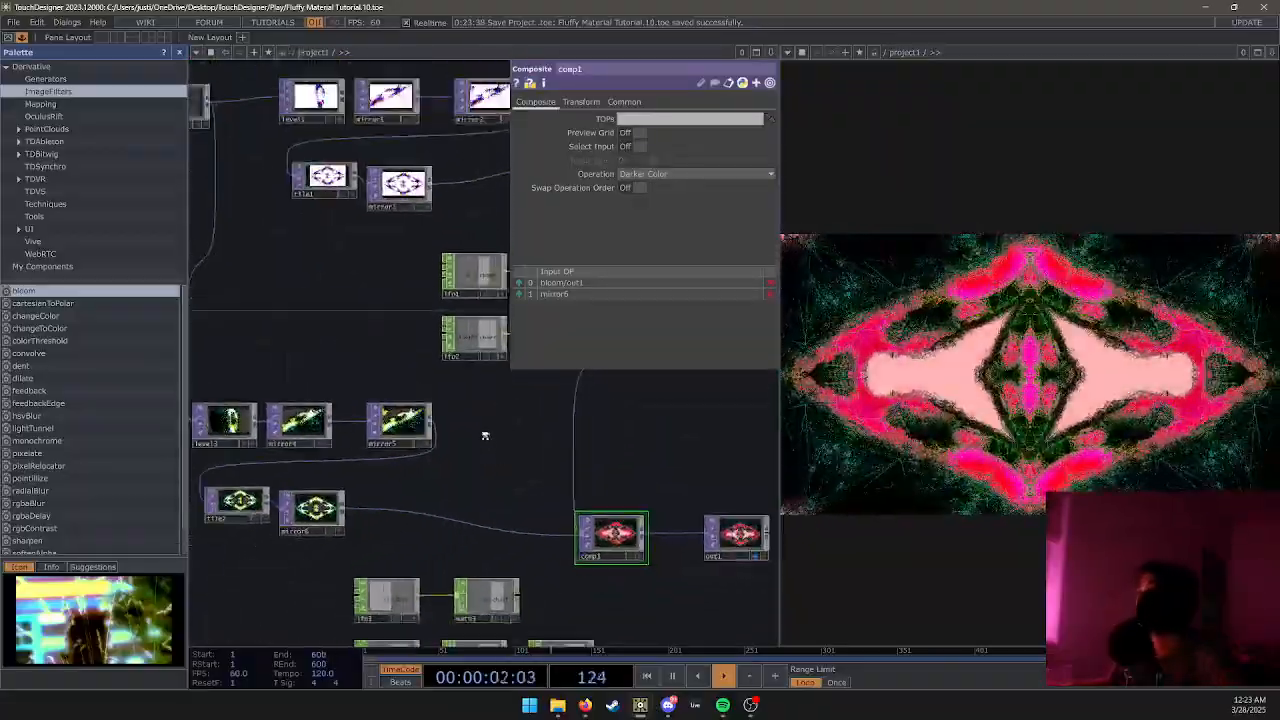
scroll(485, 435, "down", 1)
left_click_drag(646, 425, 565, 445)
left_click_drag(497, 537, 437, 527)
Select bloom and set its Blur Size to 1 and Iterations to 6.
left_click(468, 232)
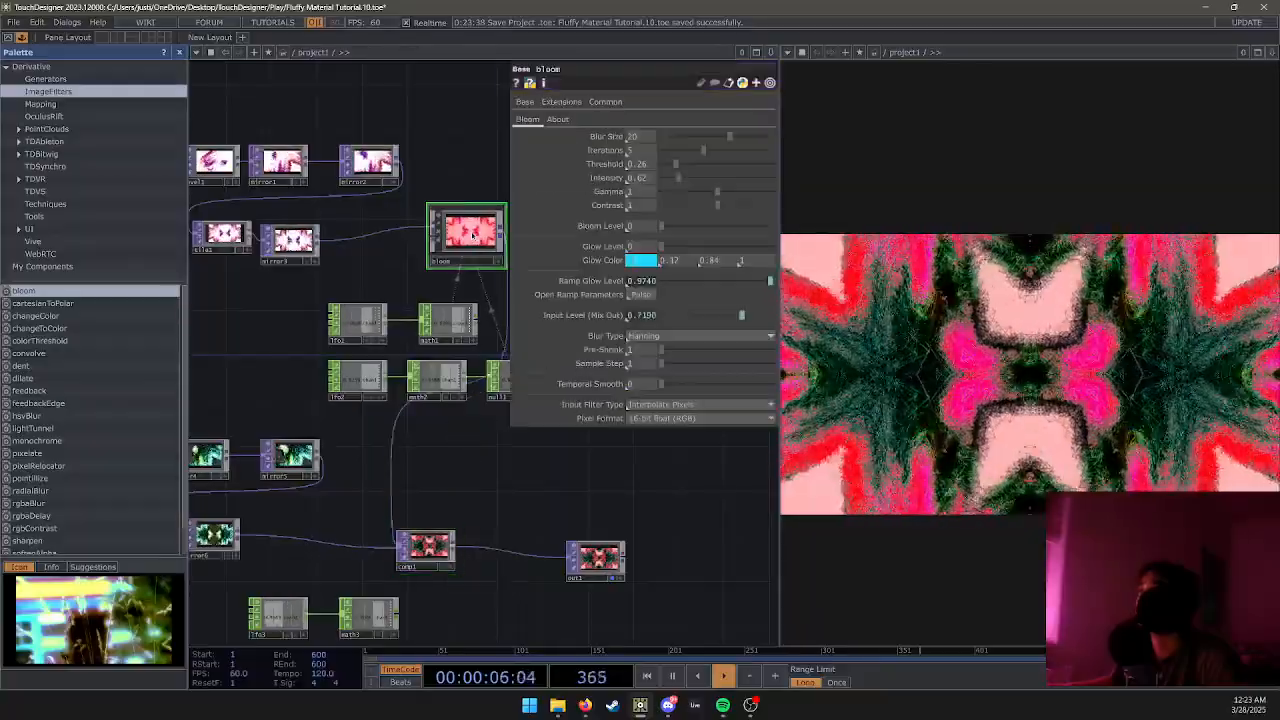
scroll(470, 228, "up", 2)
scroll(468, 232, "down", 2)
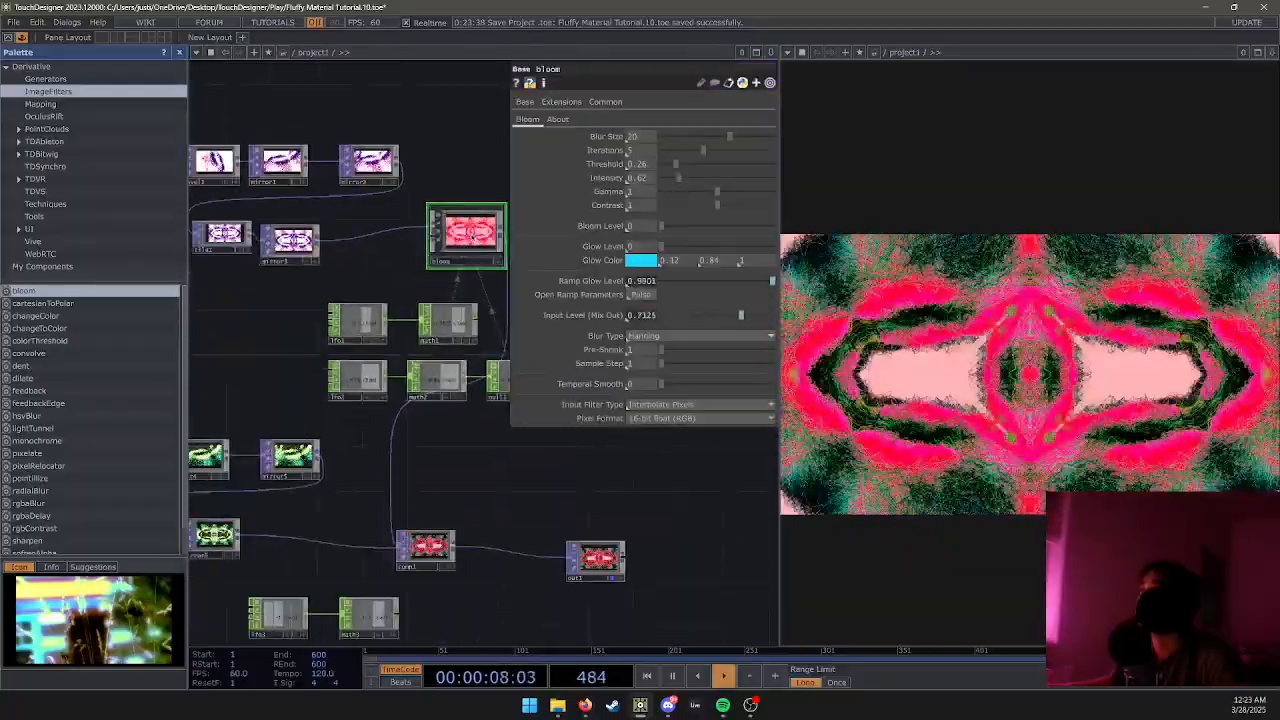
scroll(470, 232, "up", 3)
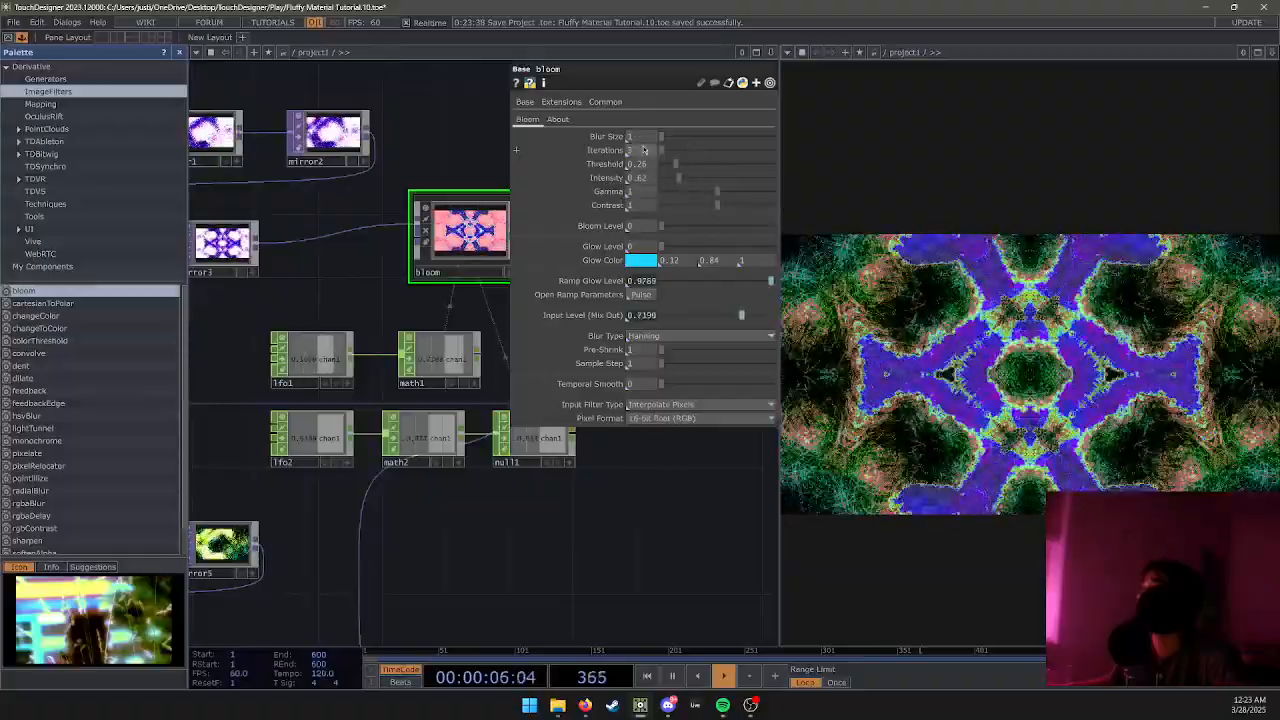
left_click_drag(692, 149, 749, 212)
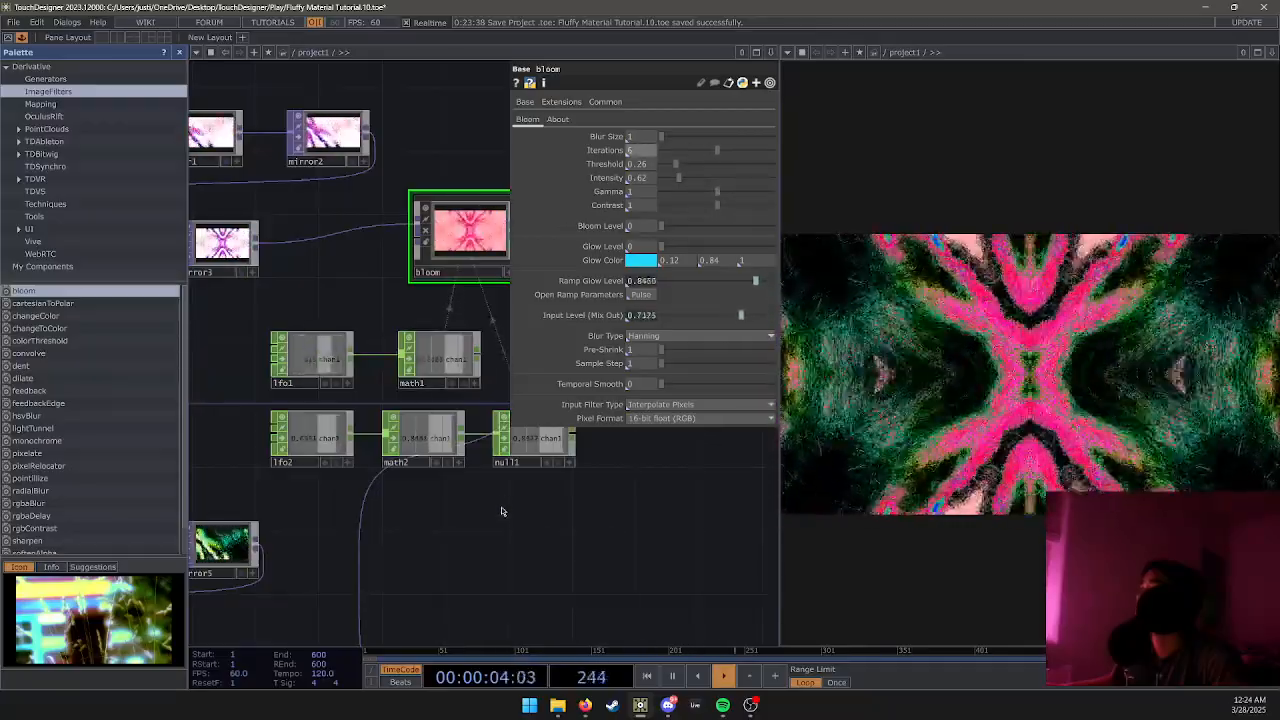
Select the phong1 material and lower its Displace Scale to 0.
left_click_drag(400, 496, 547, 405)
left_click_drag(383, 346, 583, 404)
left_click_drag(383, 374, 555, 329)
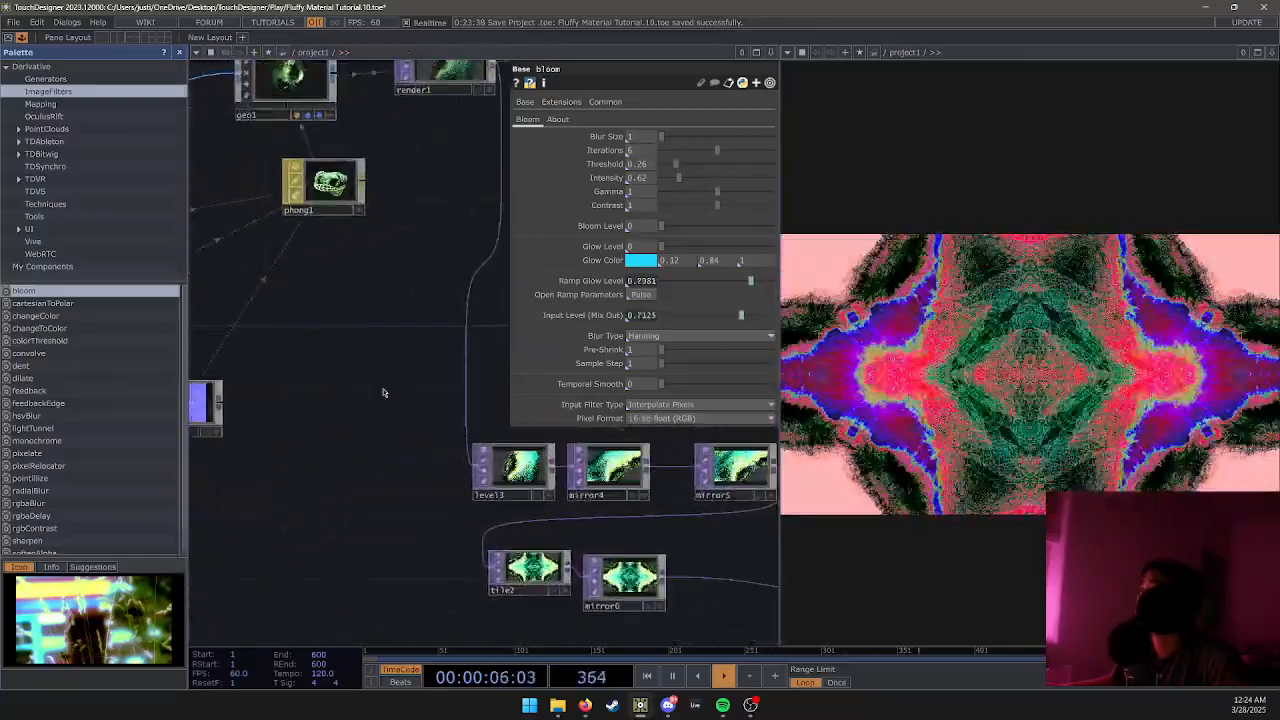
left_click_drag(321, 391, 444, 405)
scroll(443, 404, "down", 3)
scroll(365, 255, "up", 5)
left_click(365, 255)
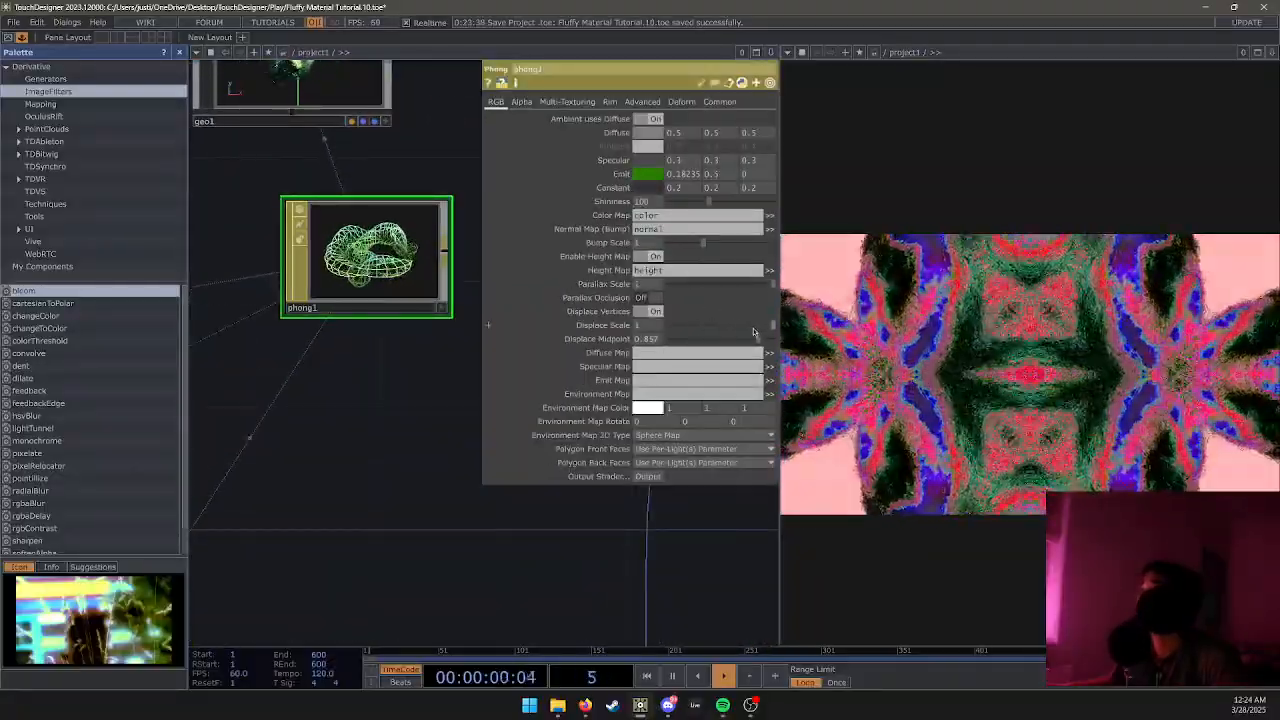
left_click_drag(757, 331, 800, 333)
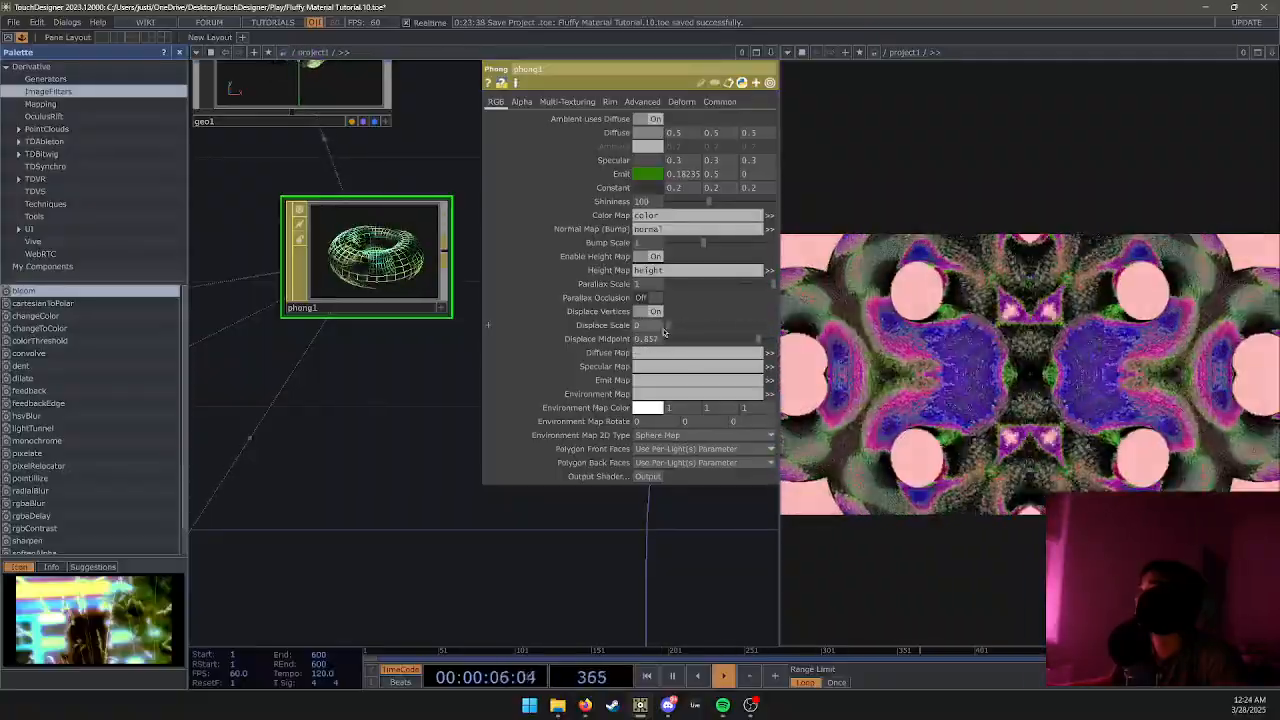
Set phong1's Displace Scale to 1, try a Displace Midpoint of 0, and save the project as Fluffy Material Tutorial.11.toe.
left_click_drag(726, 343, 651, 337)
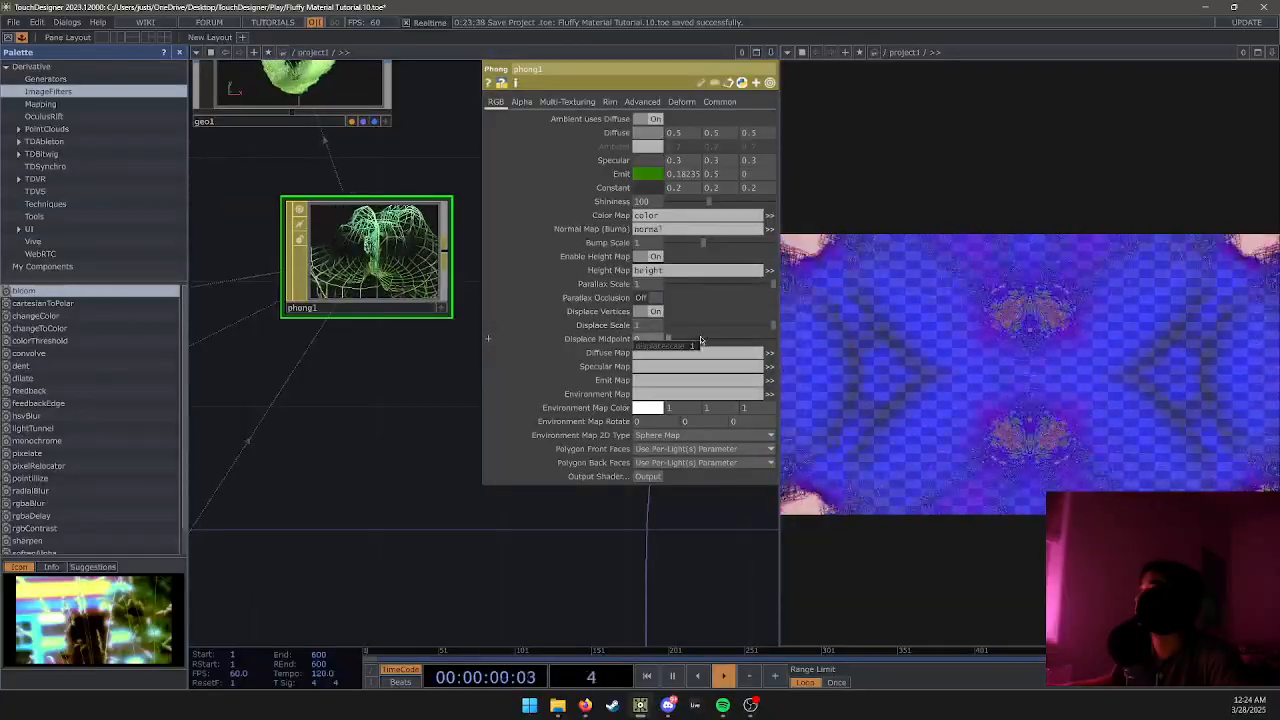
left_click_drag(678, 340, 760, 340)
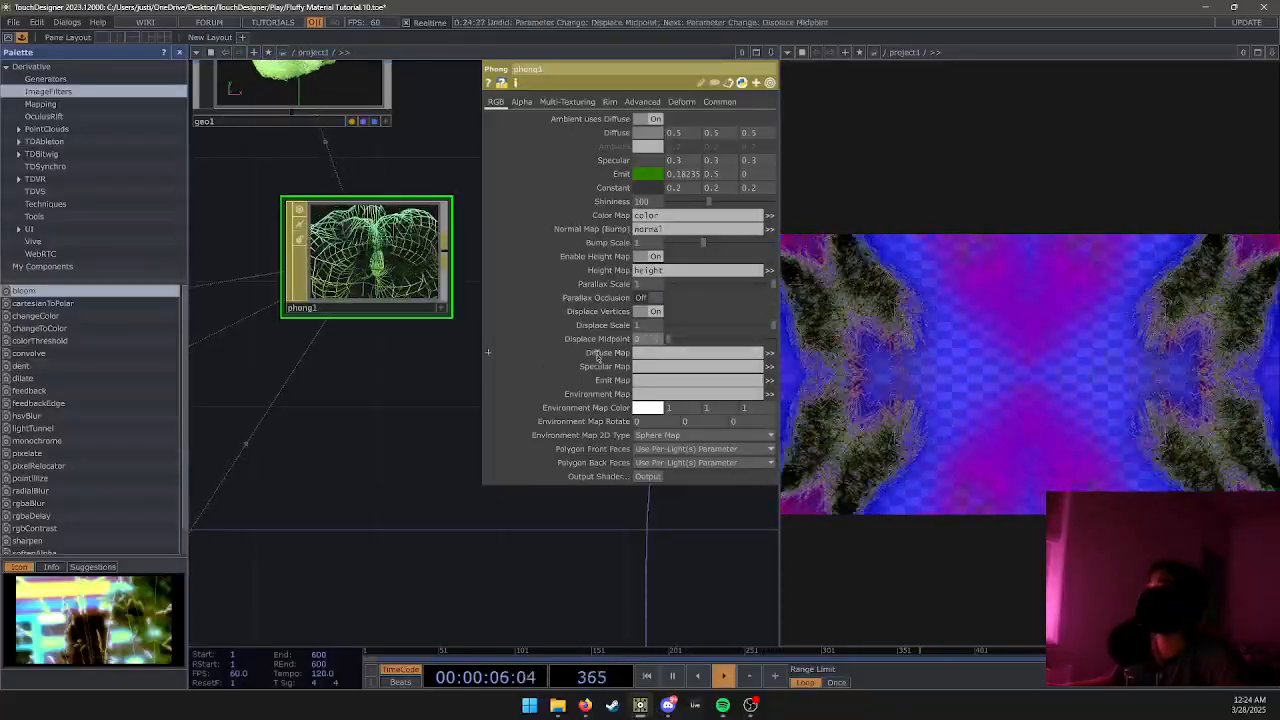
left_click_drag(668, 339, 690, 341)
key("ctrl+s")
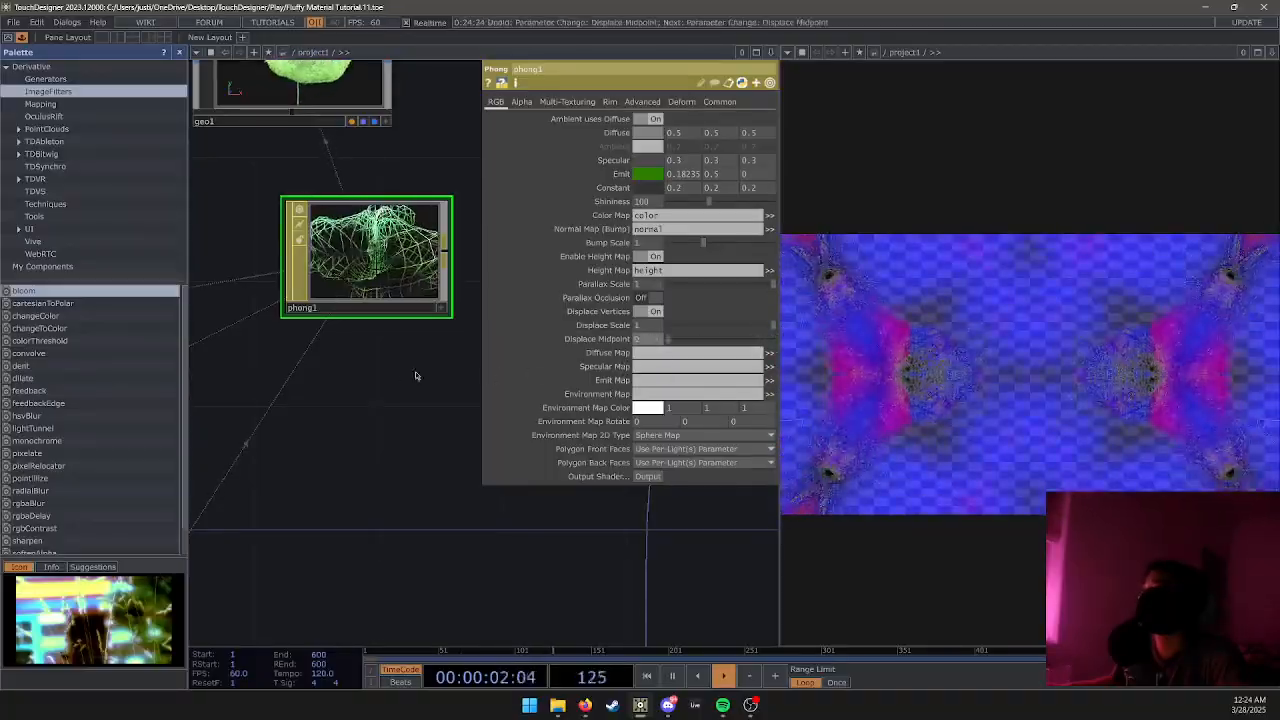
Select noise1, try other Amplitude values, and lower its Offset to 0.197.
scroll(403, 379, "down", 5)
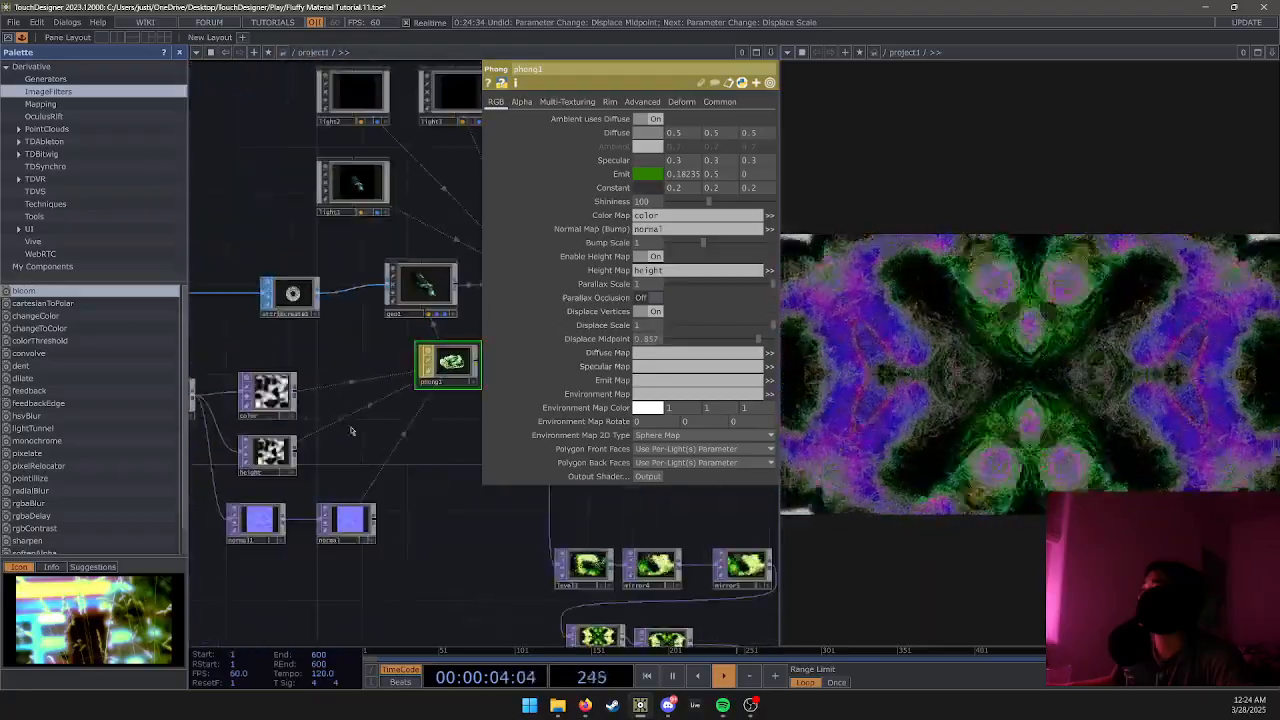
scroll(404, 443, "up", 3)
scroll(418, 469, "up", 2)
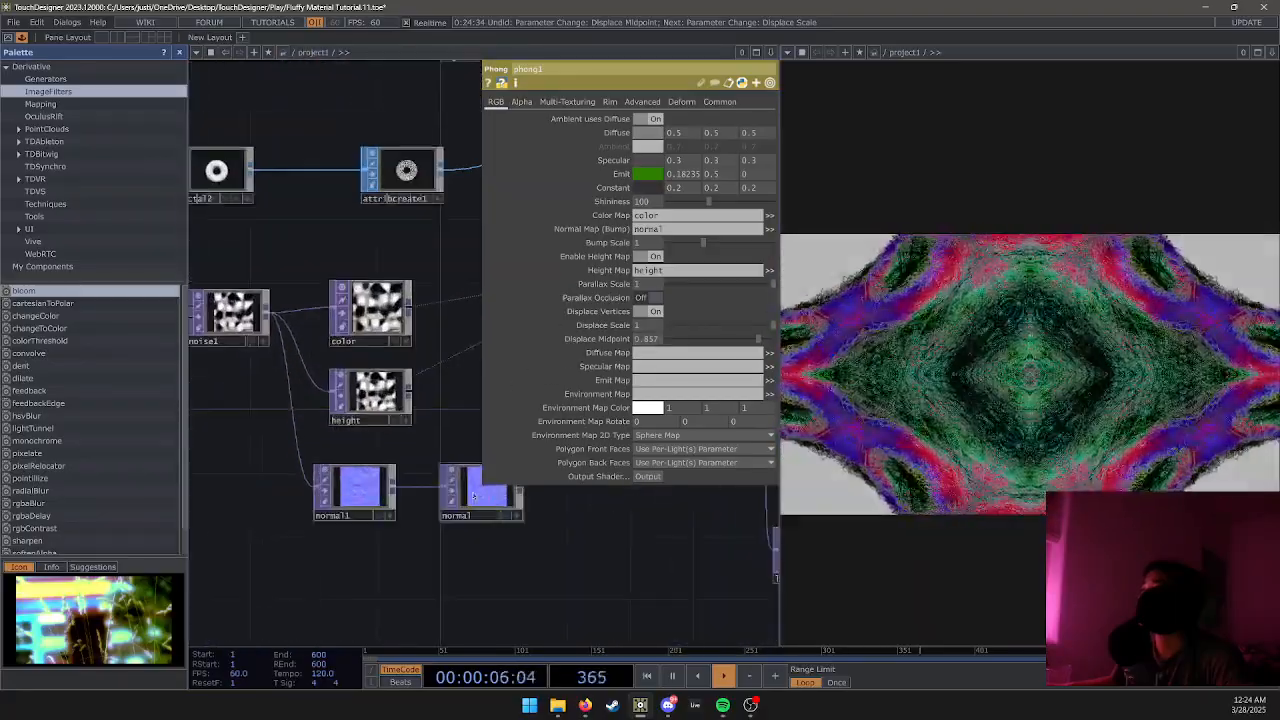
left_click(480, 490)
left_click(355, 490)
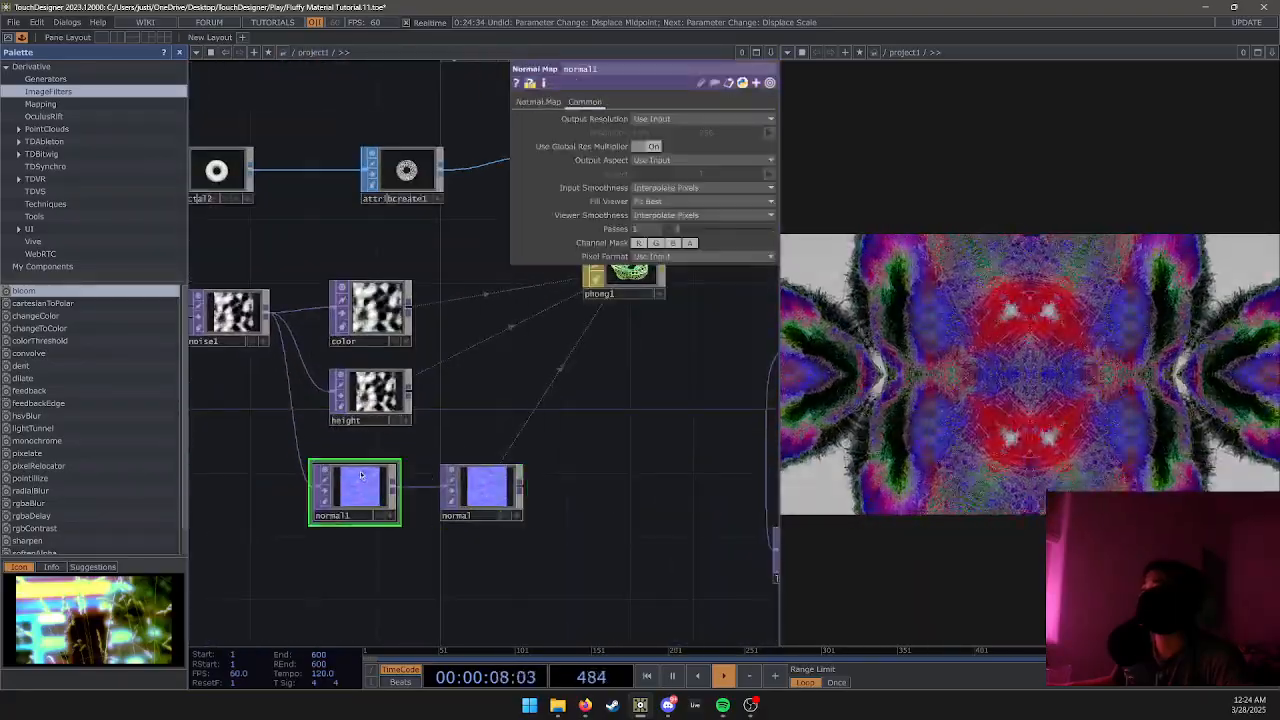
left_click(253, 314)
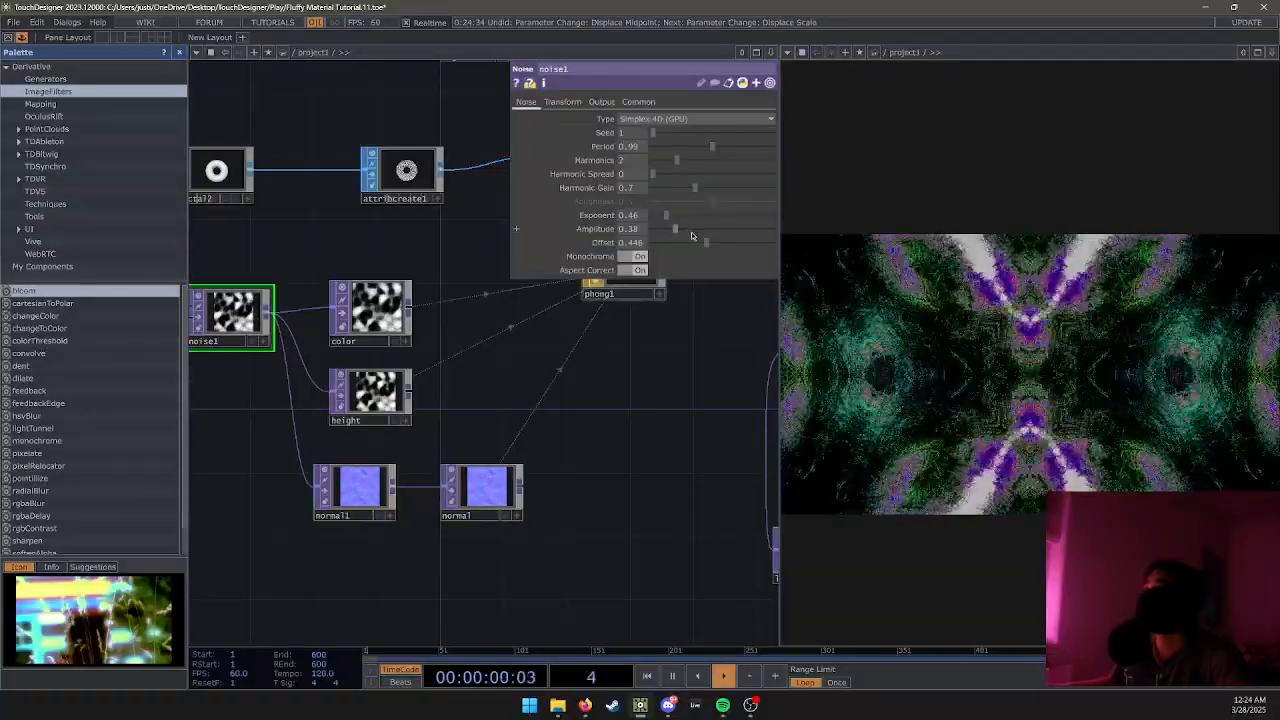
left_click_drag(691, 229, 763, 256)
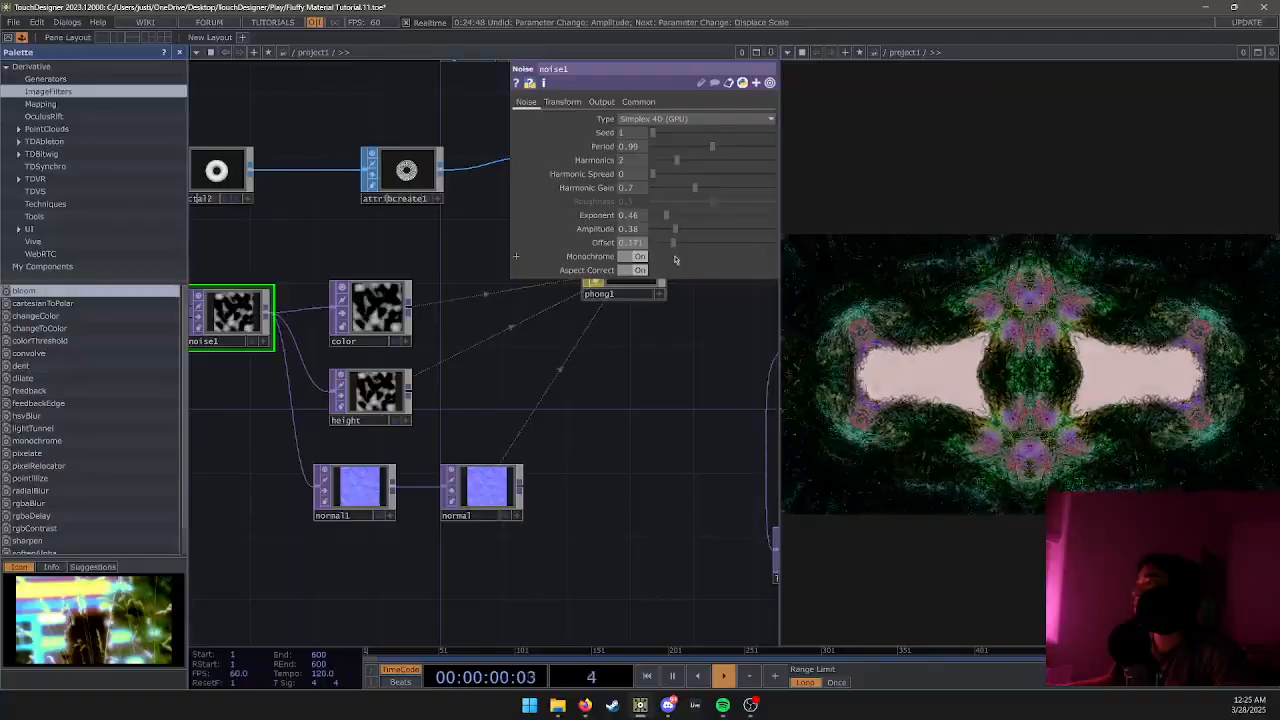
mouse_move(700, 243)
left_mouse_down()
mouse_move(768, 245)
mouse_move(689, 250)
left_mouse_up()
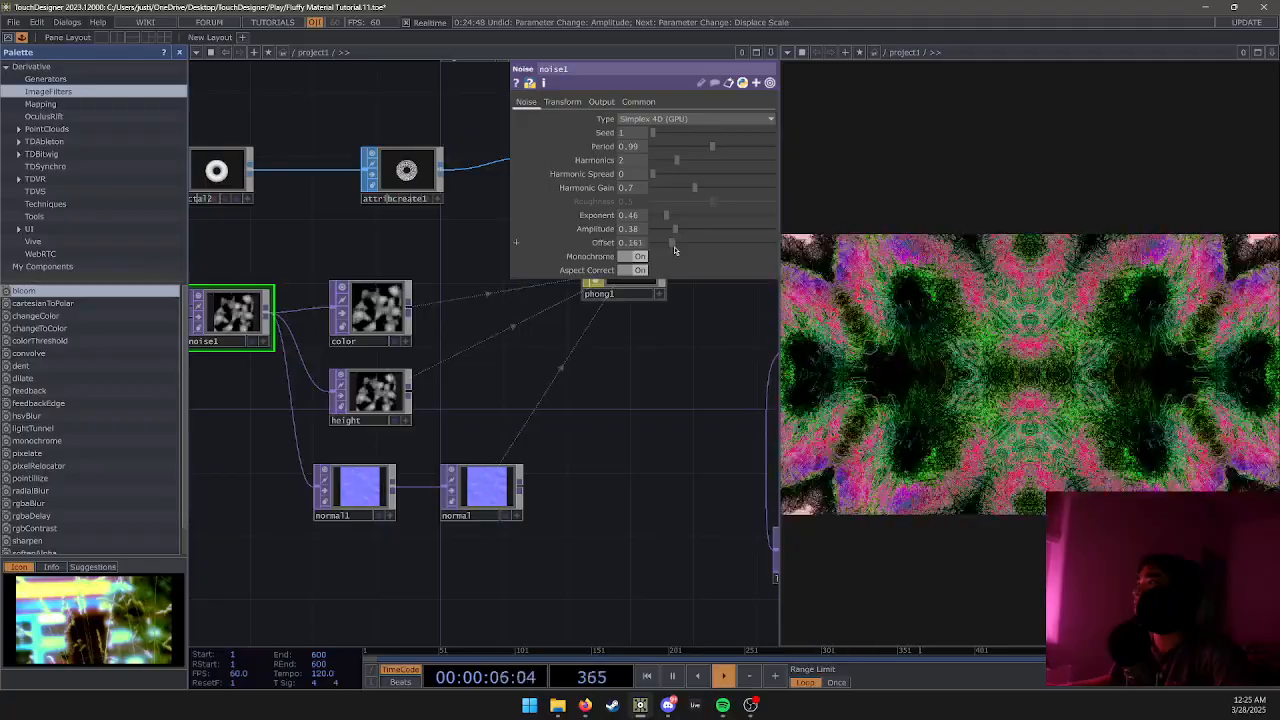
Save the project as Fluffy Material Tutorial.12.toe and move out1 farther away from comp1.
scroll(685, 383, "down", 6)
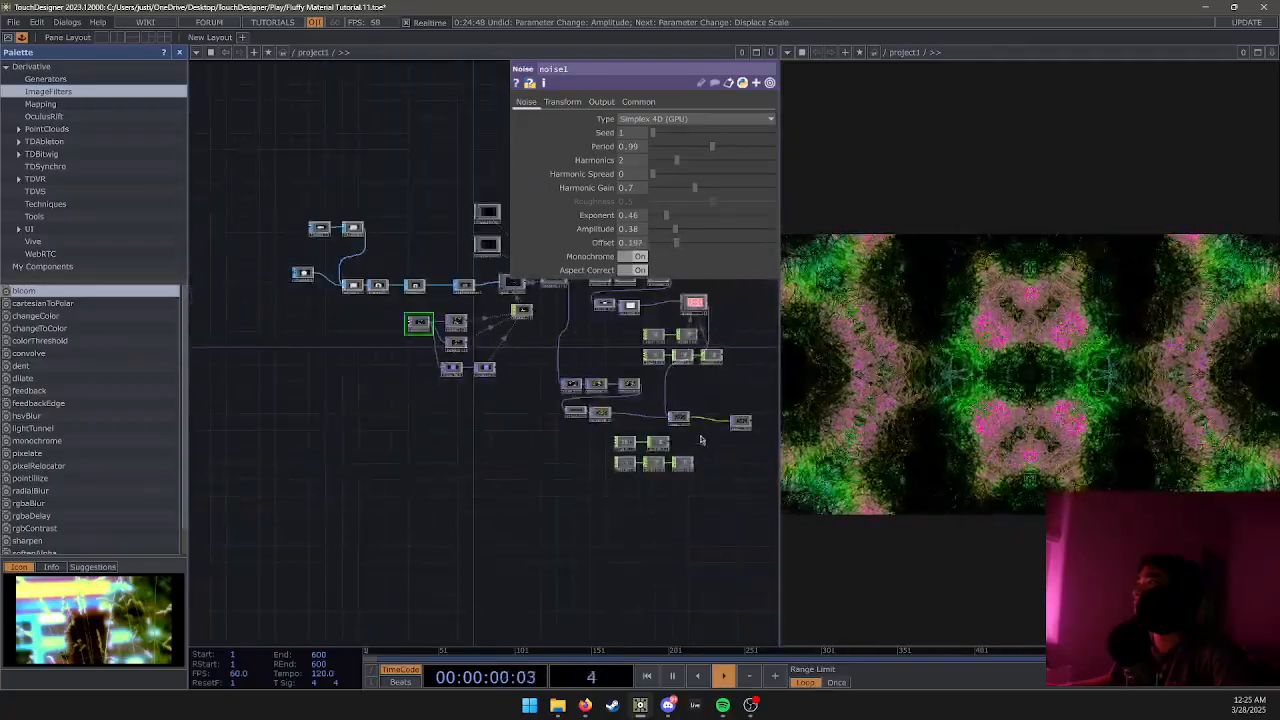
left_click_drag(630, 527, 406, 522)
left_click_drag(604, 426, 459, 578)
left_click_drag(497, 532, 594, 511)
scroll(436, 507, "up", 5)
key("ctrl+s")
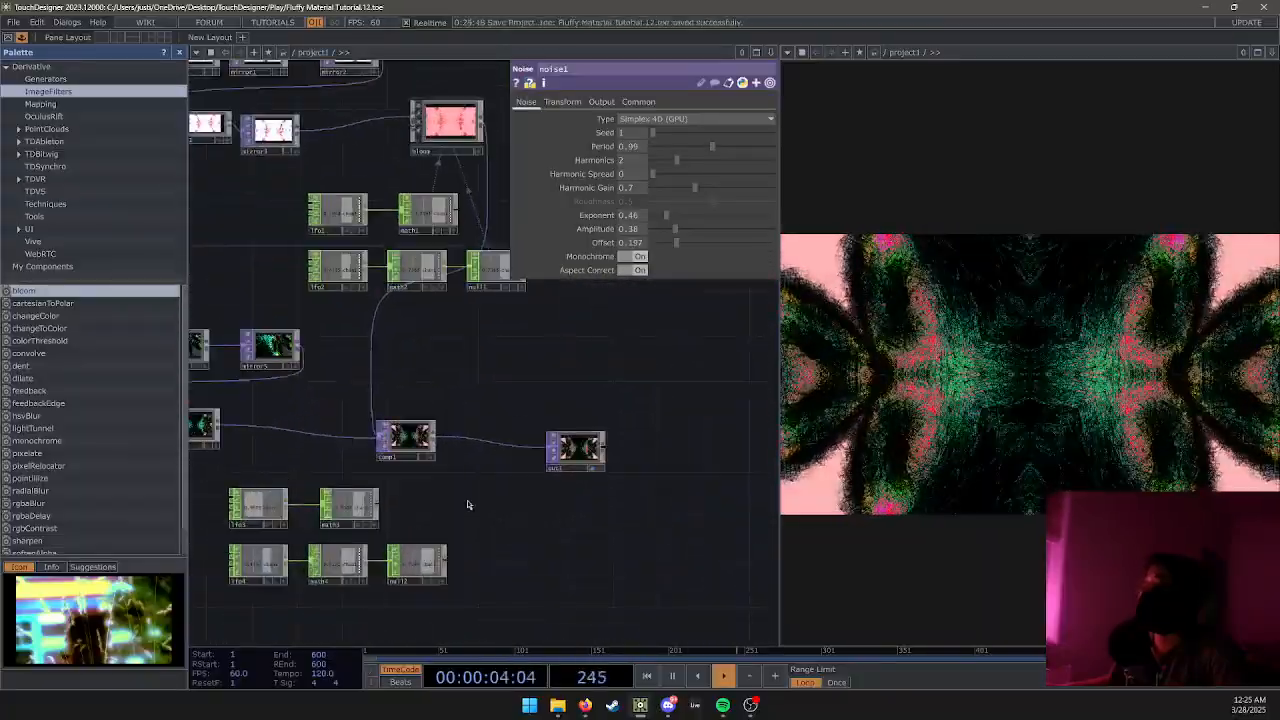
left_click_drag(578, 458, 665, 447)
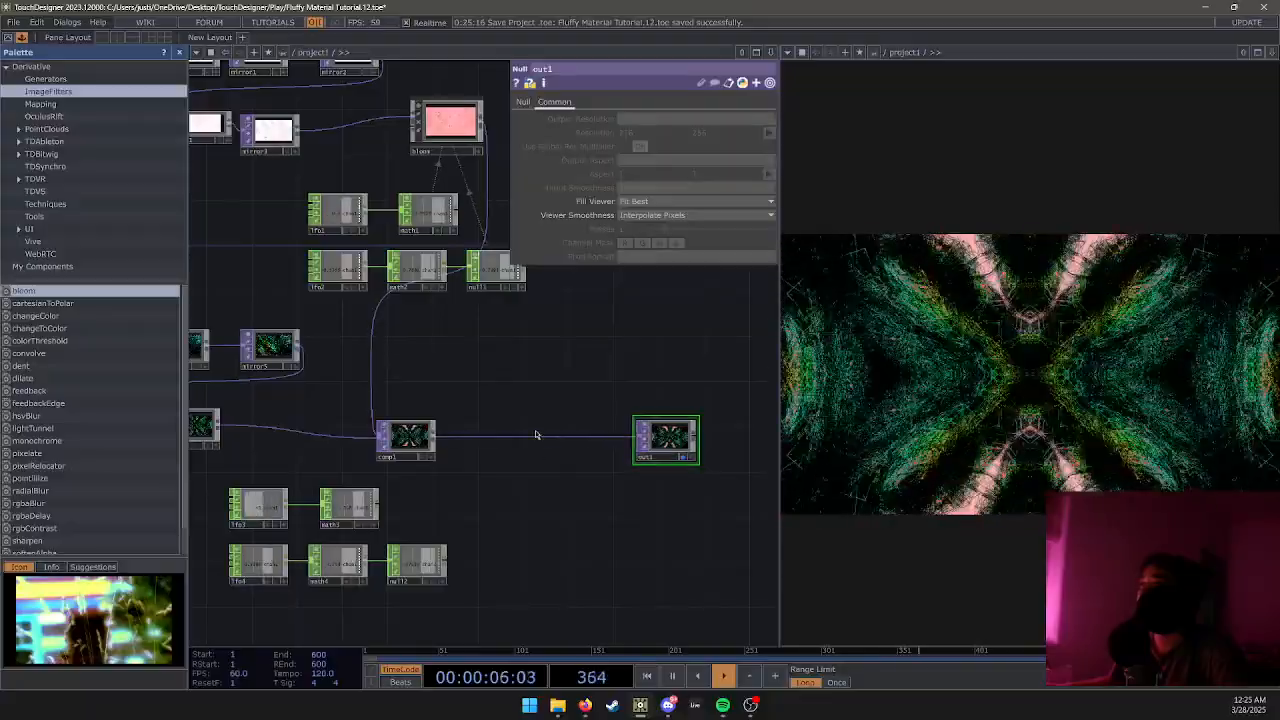
Insert a Threshold TOP on the wire between comp1 and out1.
right_click(536, 434)
right_click(536, 436)
left_click(563, 423)
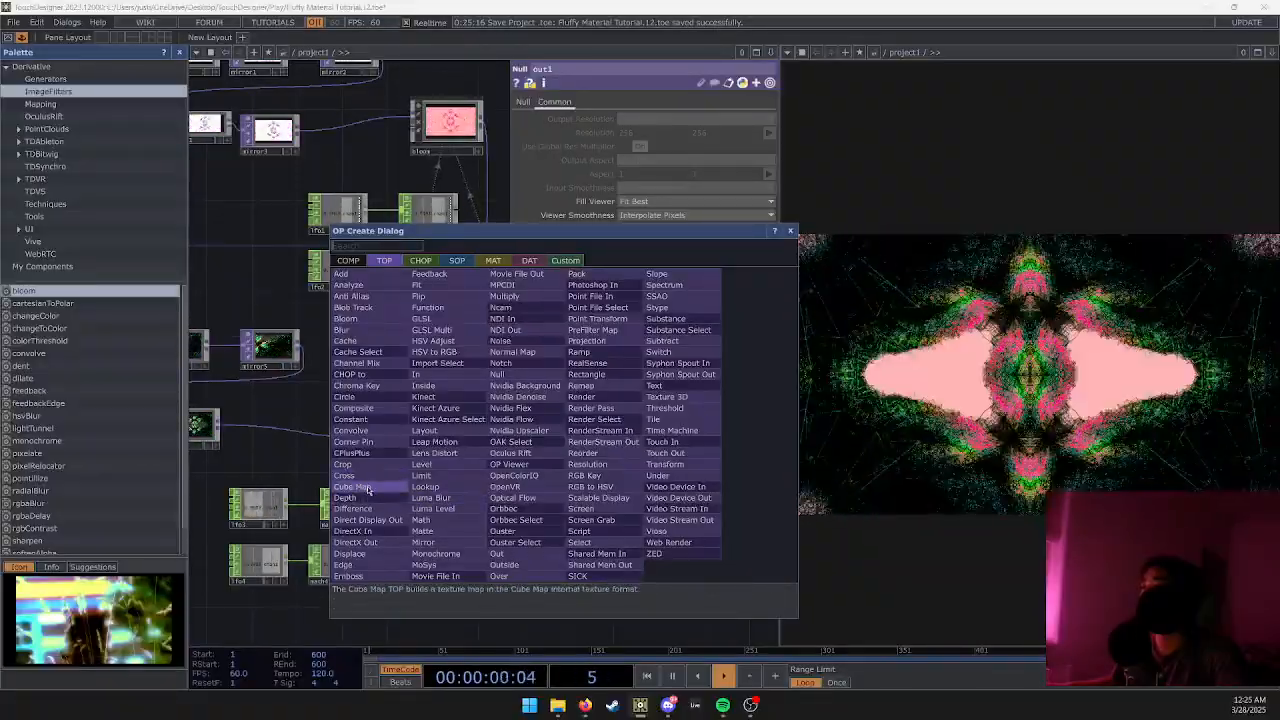
left_click(665, 408)
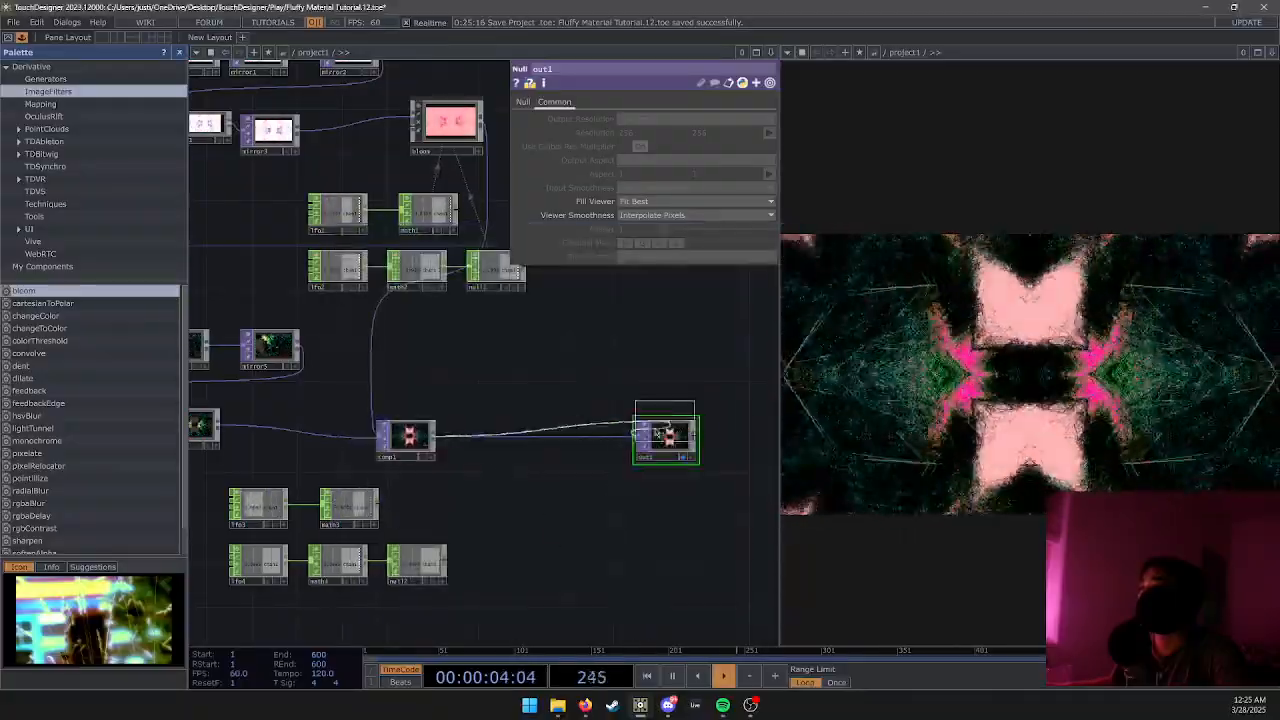
left_click(533, 505)
Lower thresh1's Threshold to 0.254 and try feeding its output back into comp1.
scroll(534, 495, "up", 5)
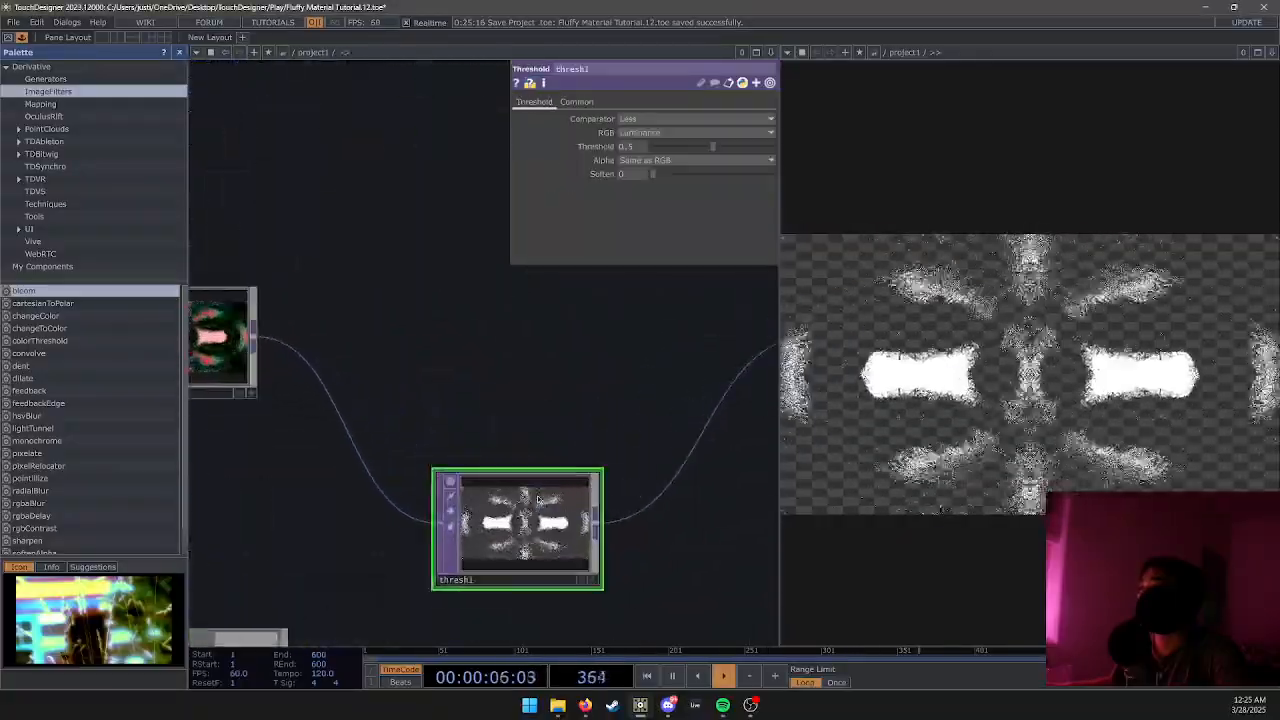
mouse_move(682, 146)
left_mouse_down()
mouse_move(661, 152)
mouse_move(678, 163)
left_mouse_up()
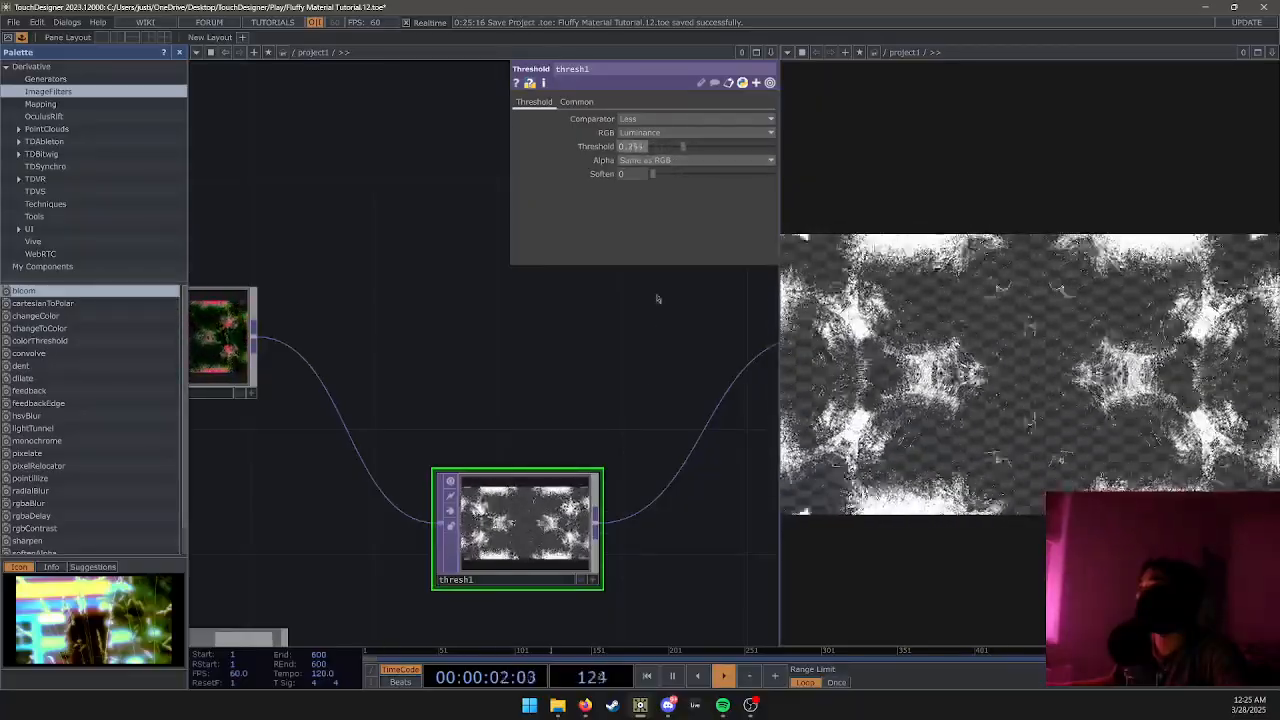
scroll(563, 445, "down", 3)
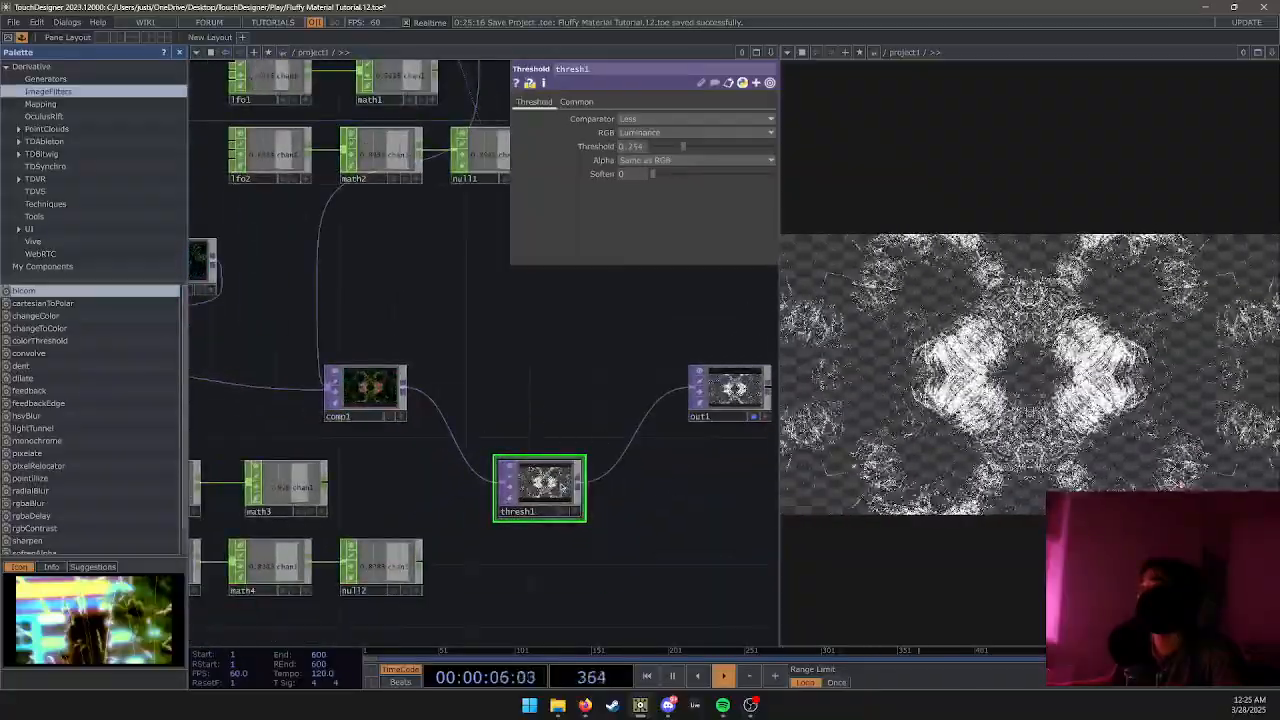
left_click_drag(583, 482, 328, 398)
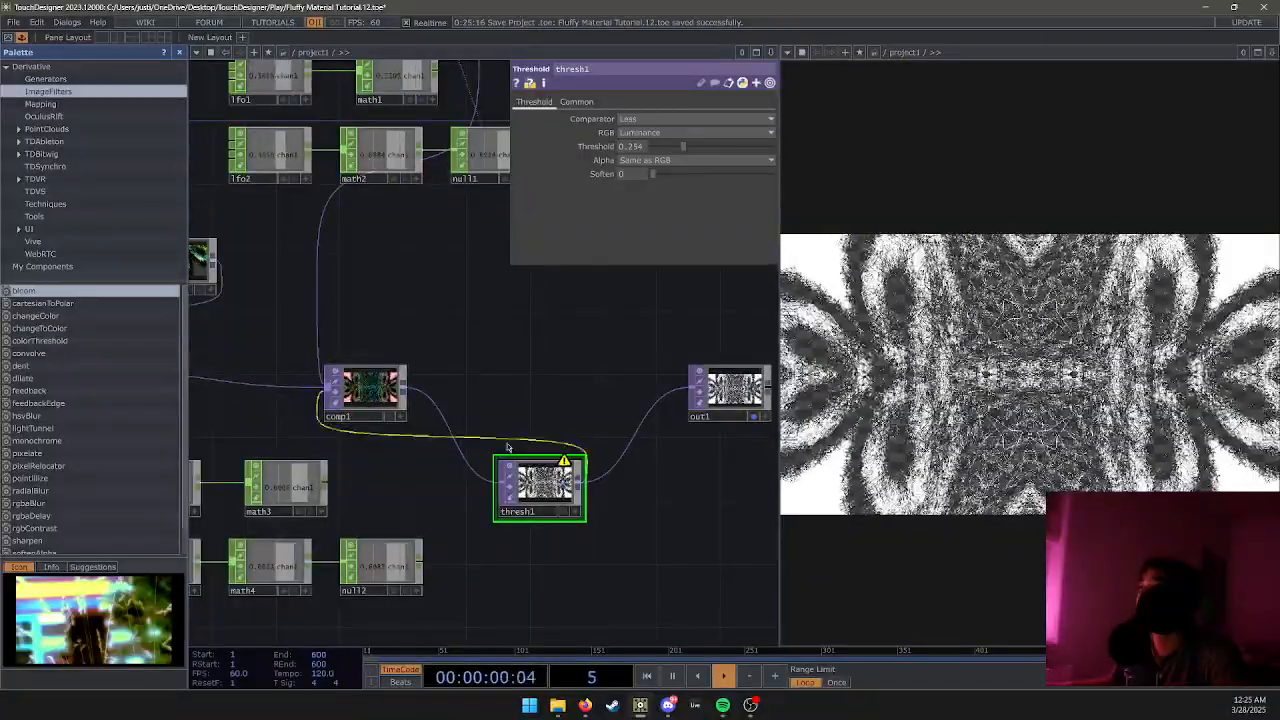
Undo the feedback wire into comp1 and the insertion of the Threshold TOP.
key("ctrl+z")
key("ctrl+z")
key("ctrl+z")
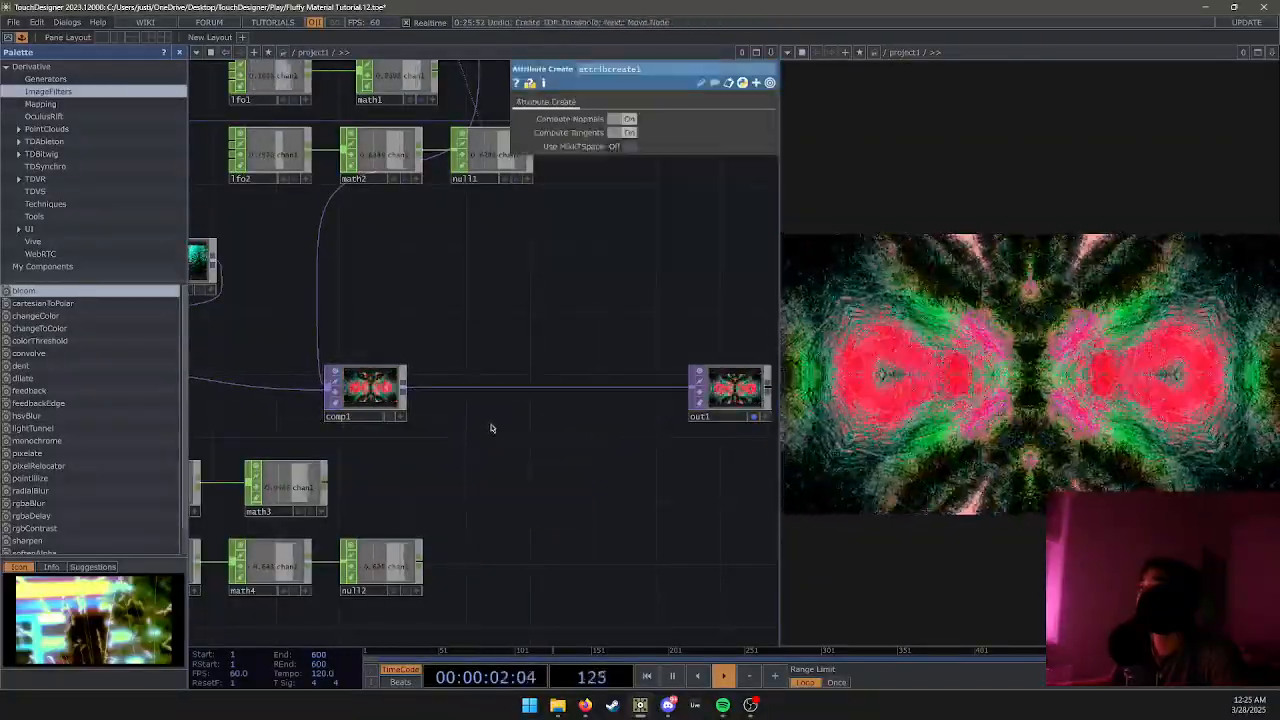
Save the project as Fluffy Material Tutorial.13.toe and again as Fluffy Material Tutorial.14.toe.
scroll(491, 429, "down", 3)
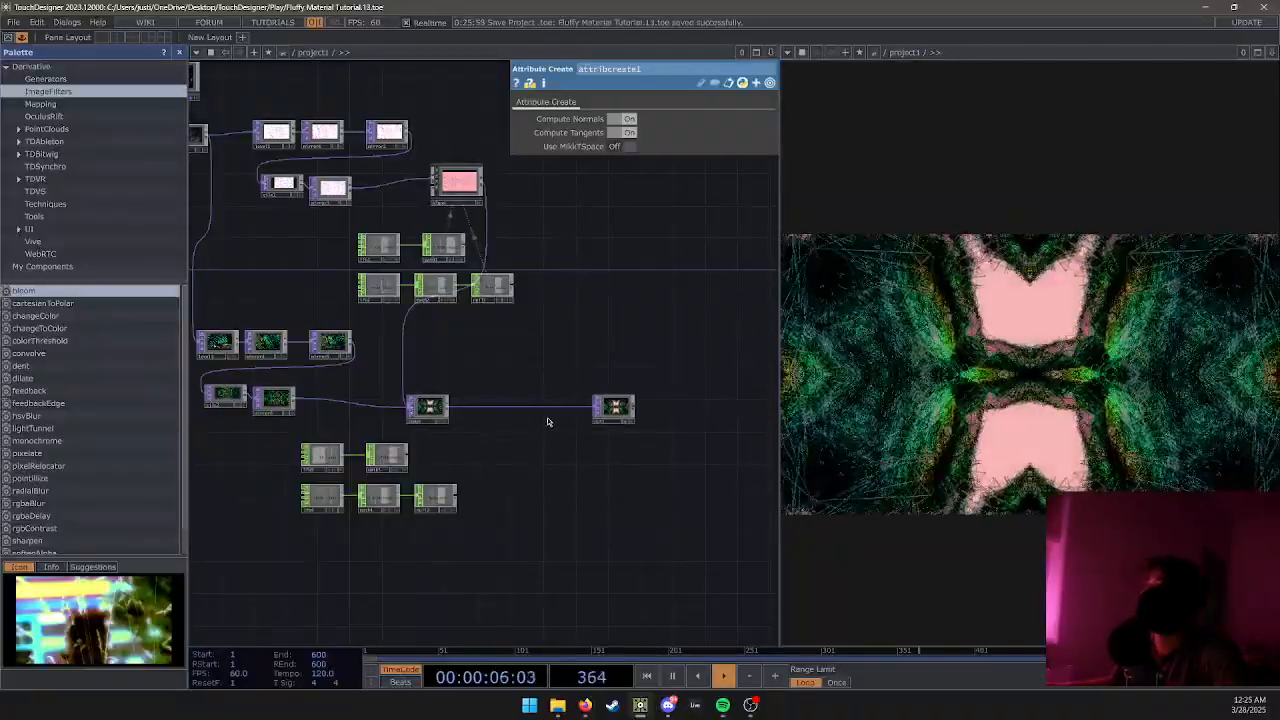
scroll(540, 376, "down", 5)
scroll(570, 370, "up", 4)
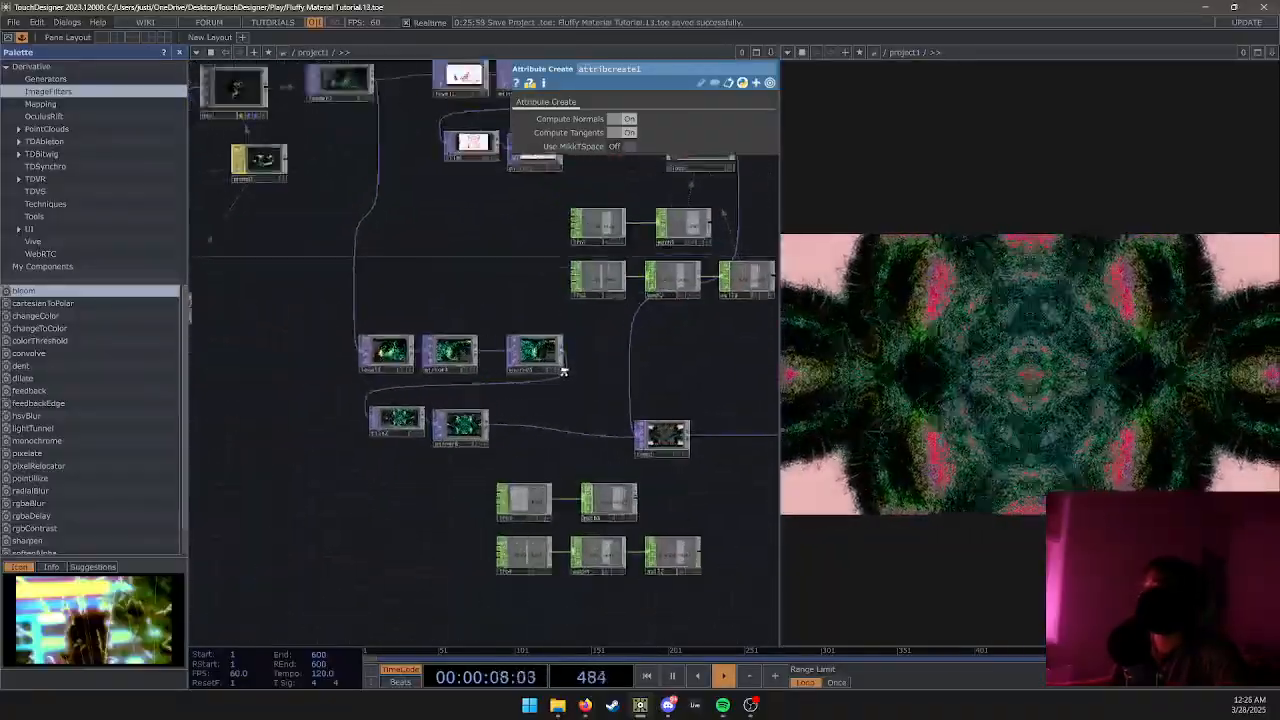
scroll(579, 363, "down", 3)
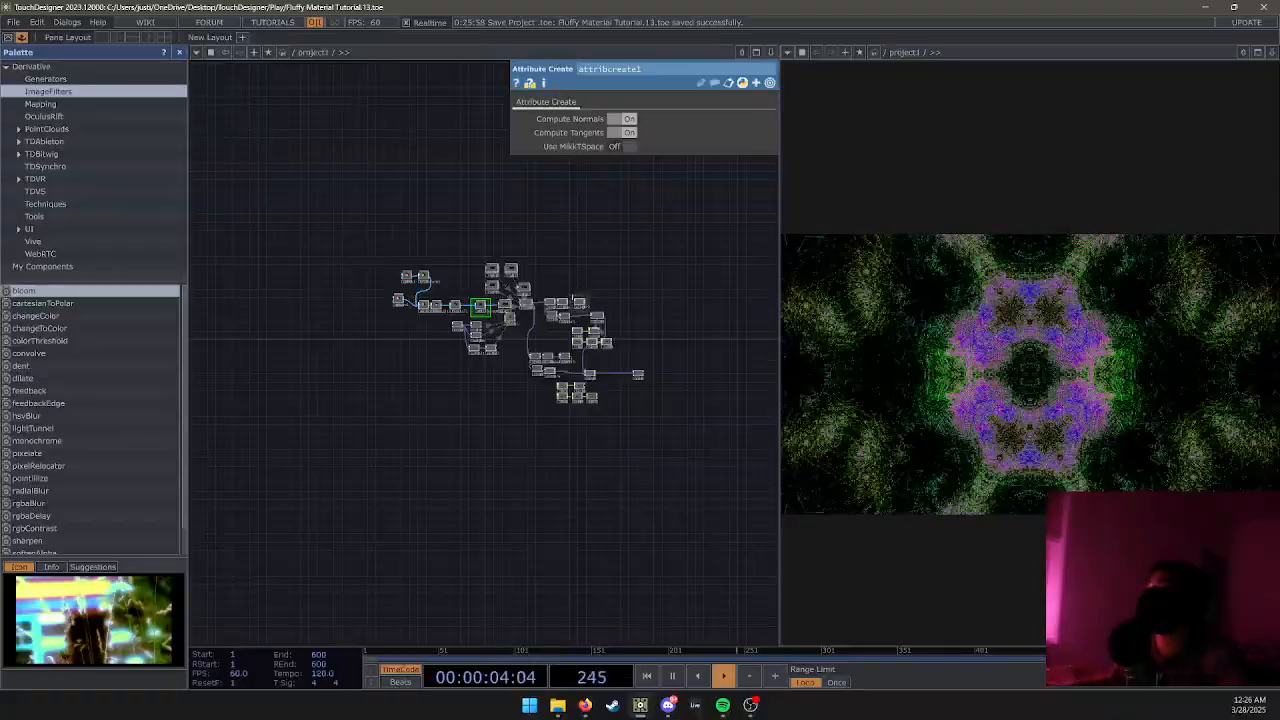
scroll(568, 297, "up", 3)
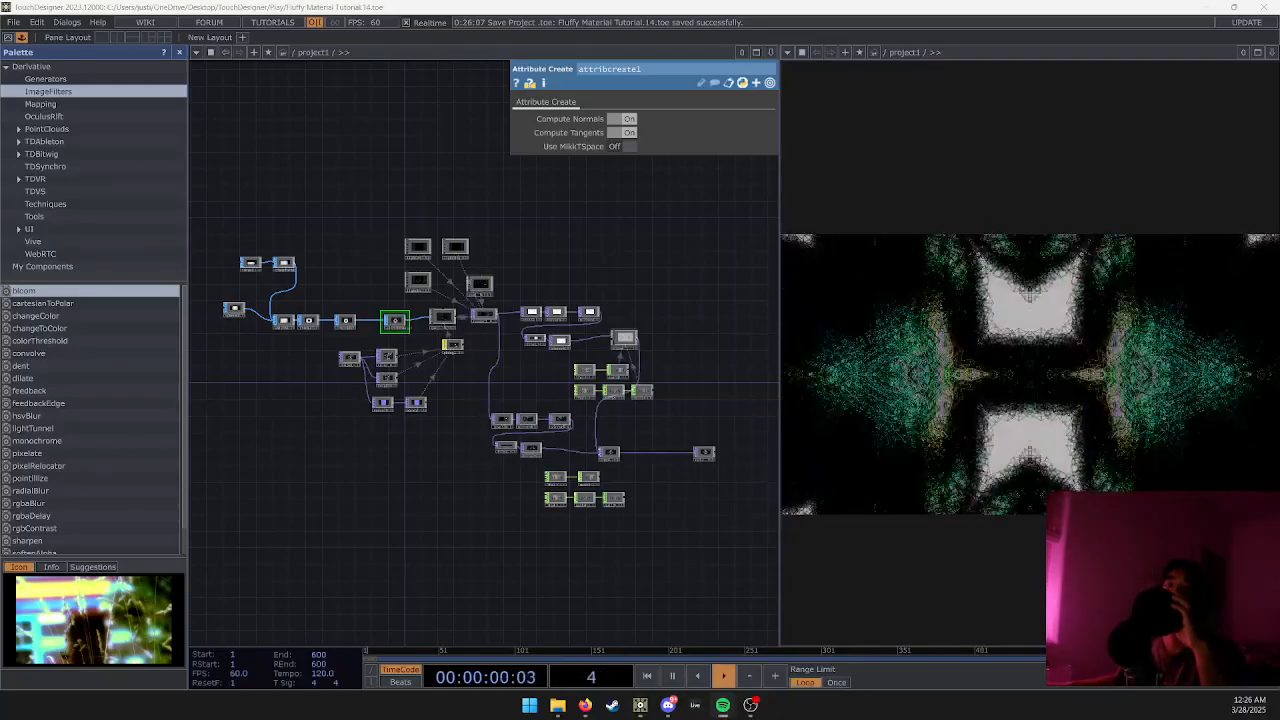
left_click_drag(0, 90, 0, 110)
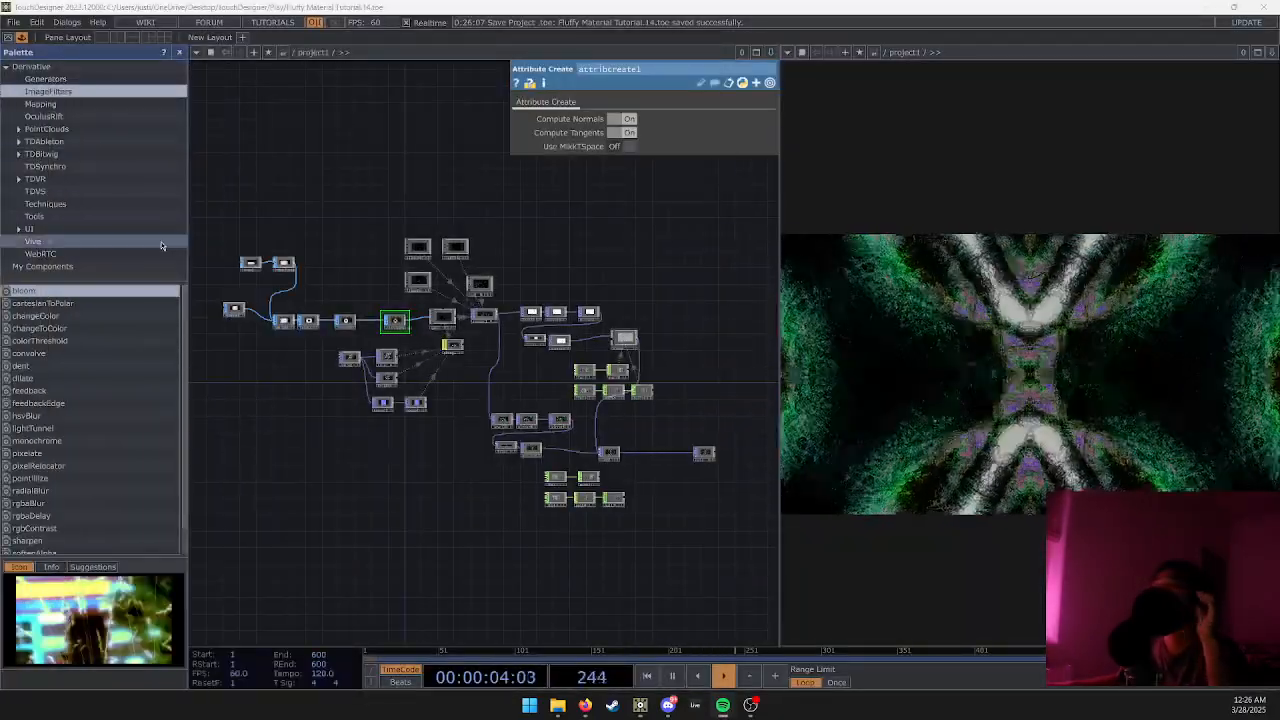
Inspect the Fractal settings of fractal1 and fractal2 in the geometry chain.
scroll(290, 300, "up", 5)
scroll(393, 357, "up", 1)
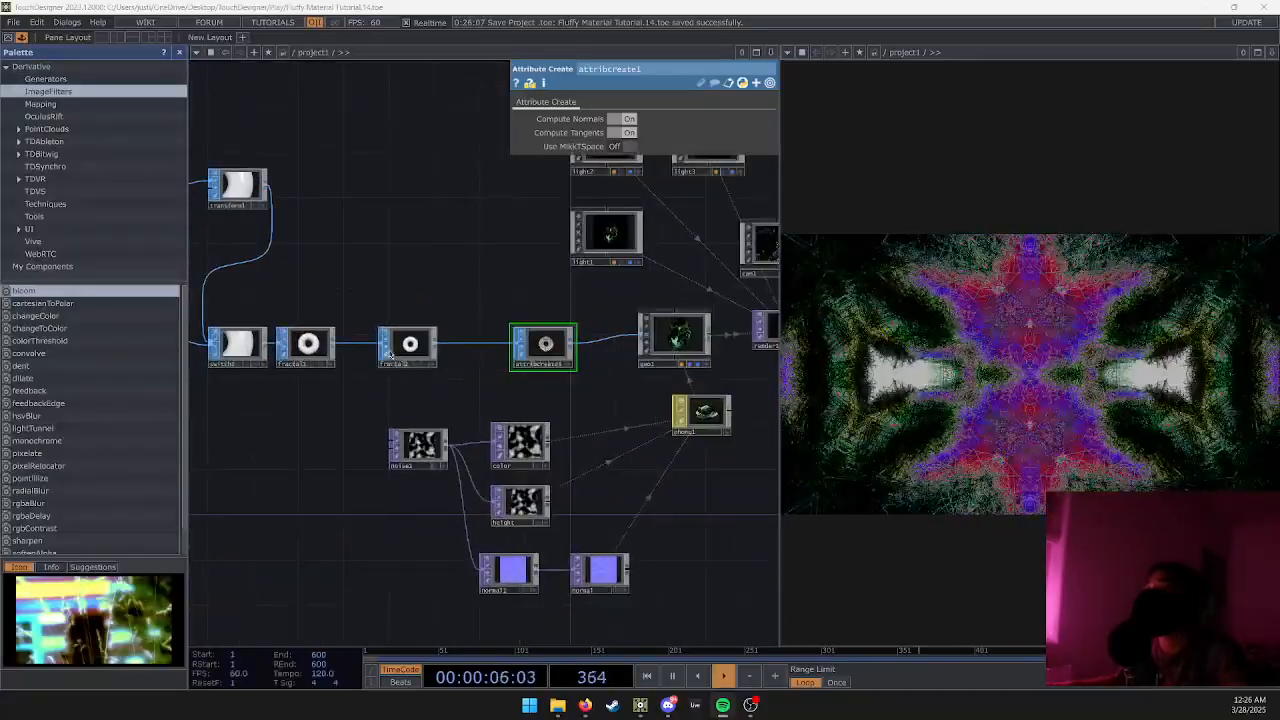
scroll(365, 356, "up", 2)
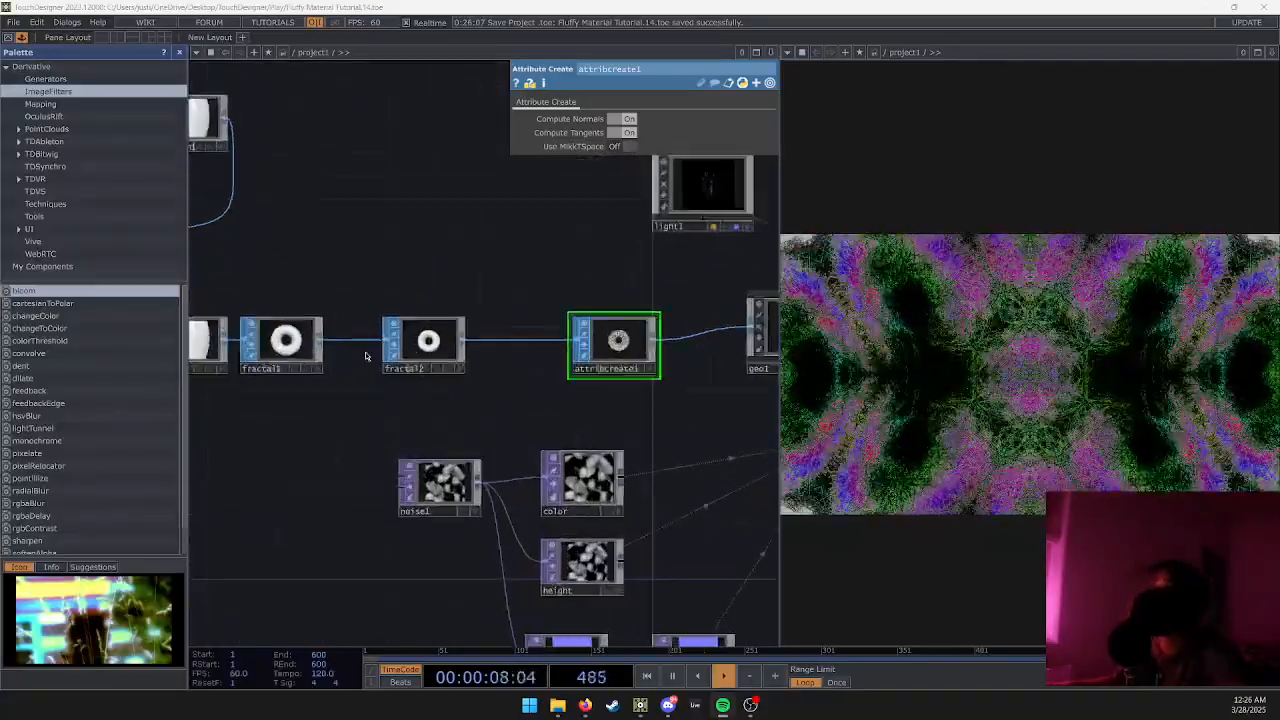
left_click(412, 348)
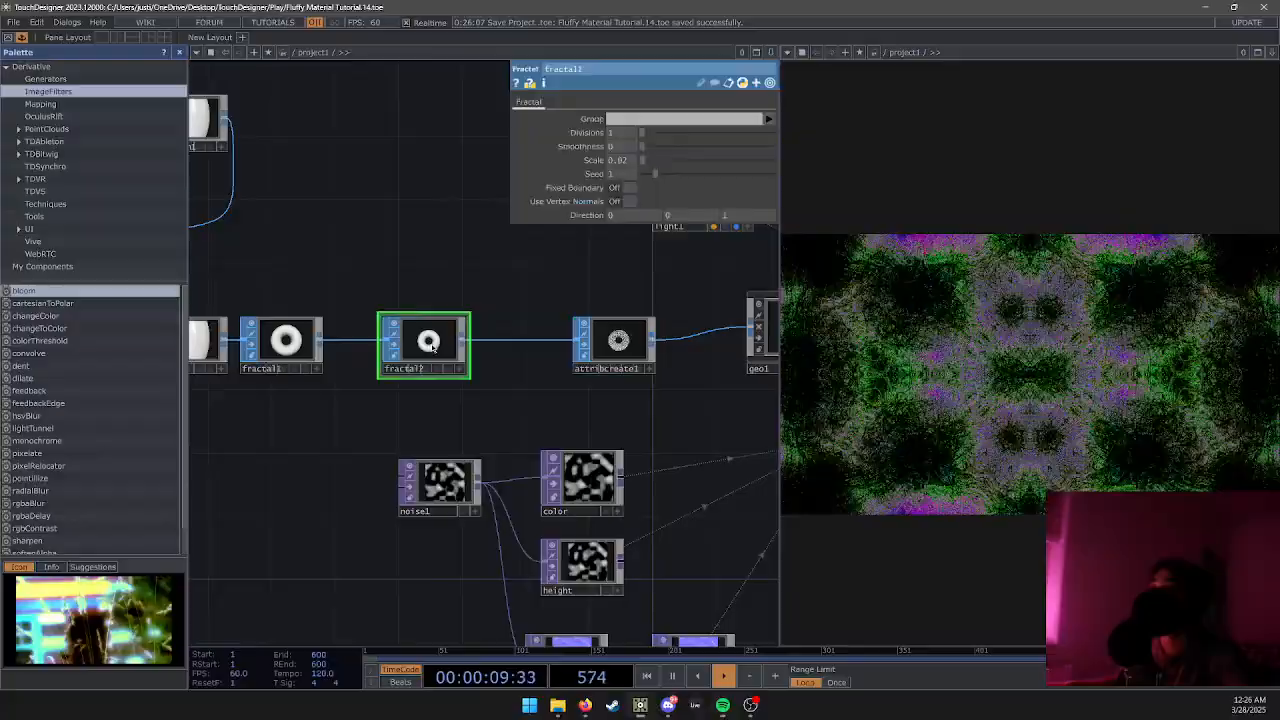
left_click(288, 342)
left_click_drag(394, 414, 312, 398)
left_click(366, 321)
scroll(410, 370, "down", 4)
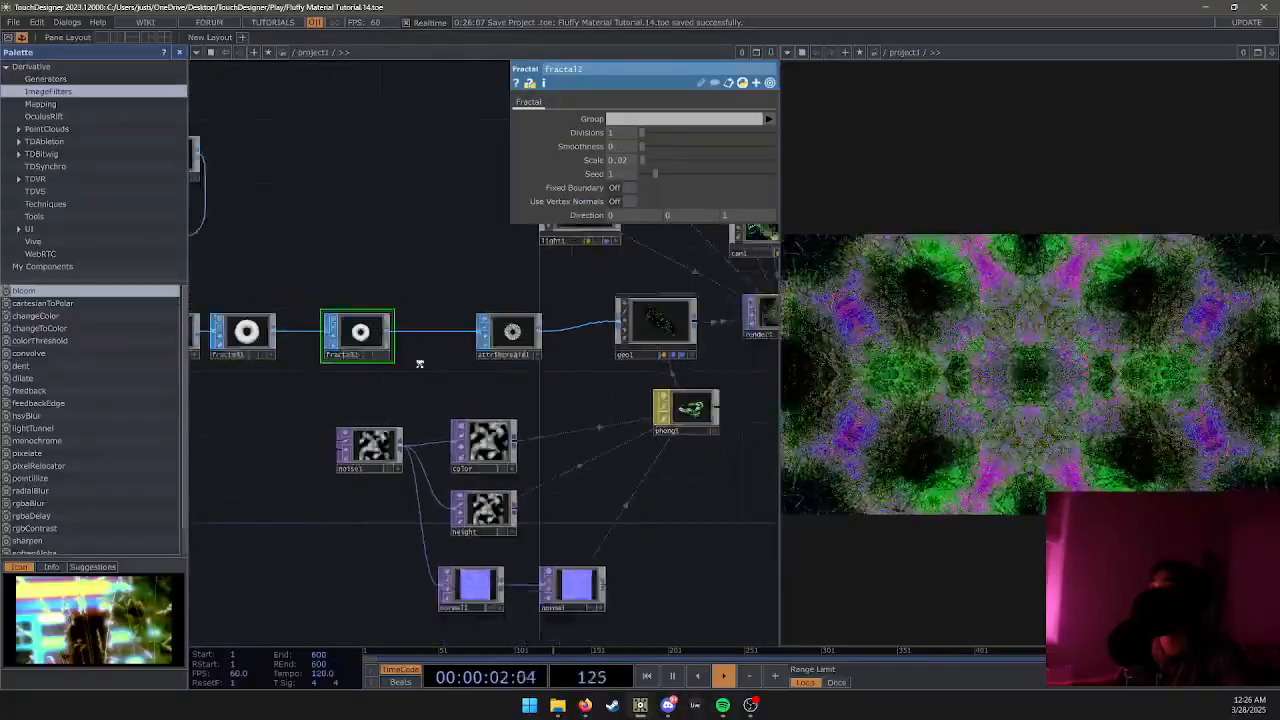
Examine the render1 output up close beside the final kaleidoscope image.
scroll(600, 348, "up", 4)
scroll(678, 354, "up", 2)
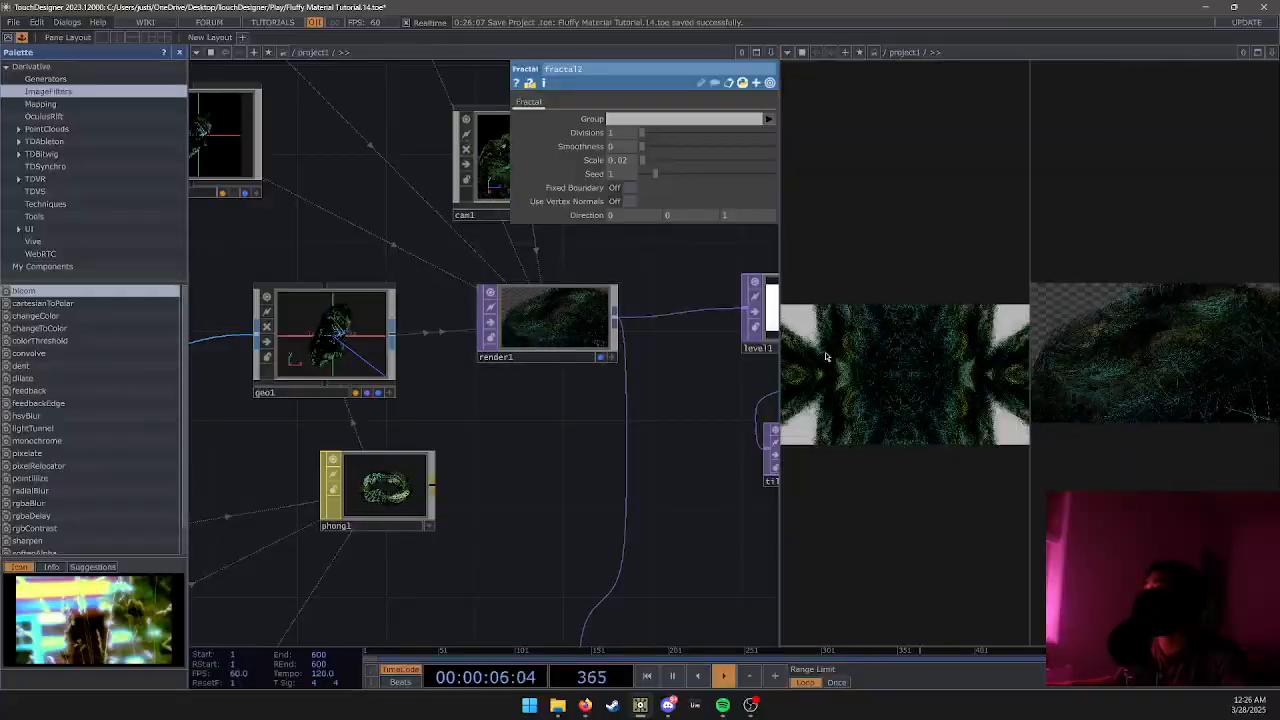
scroll(457, 414, "down", 3)
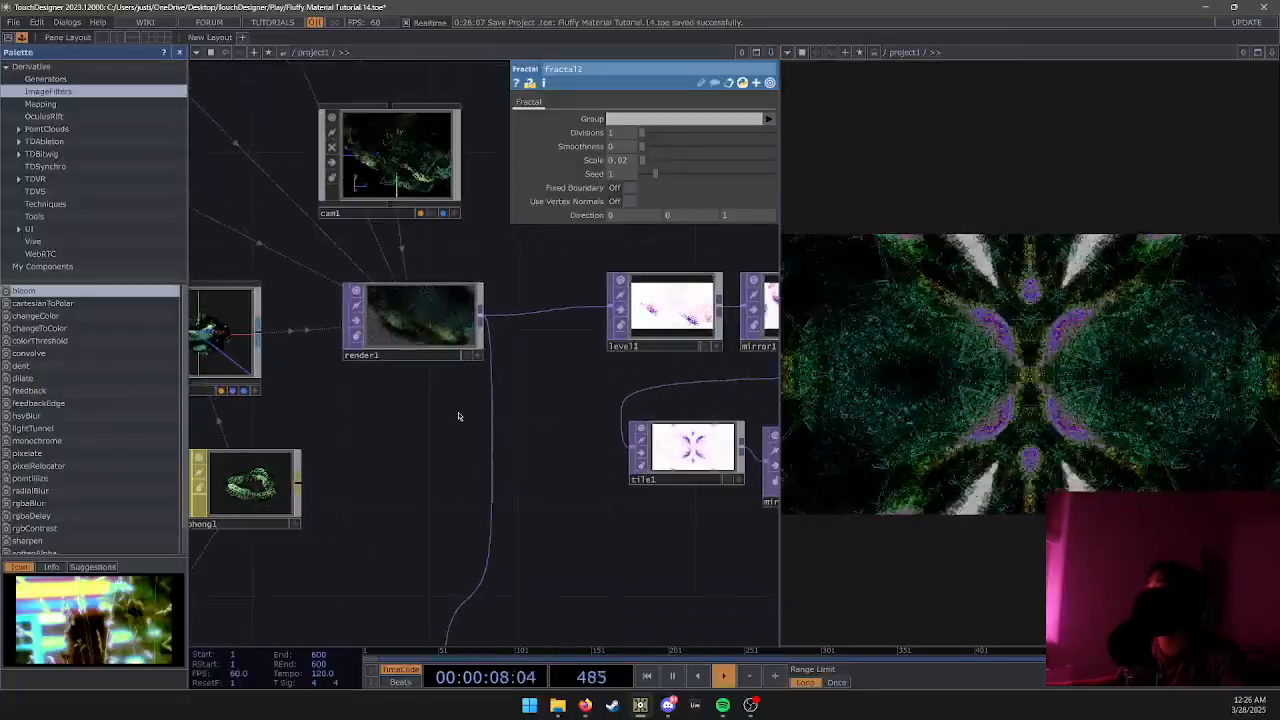
scroll(434, 314, "up", 6)
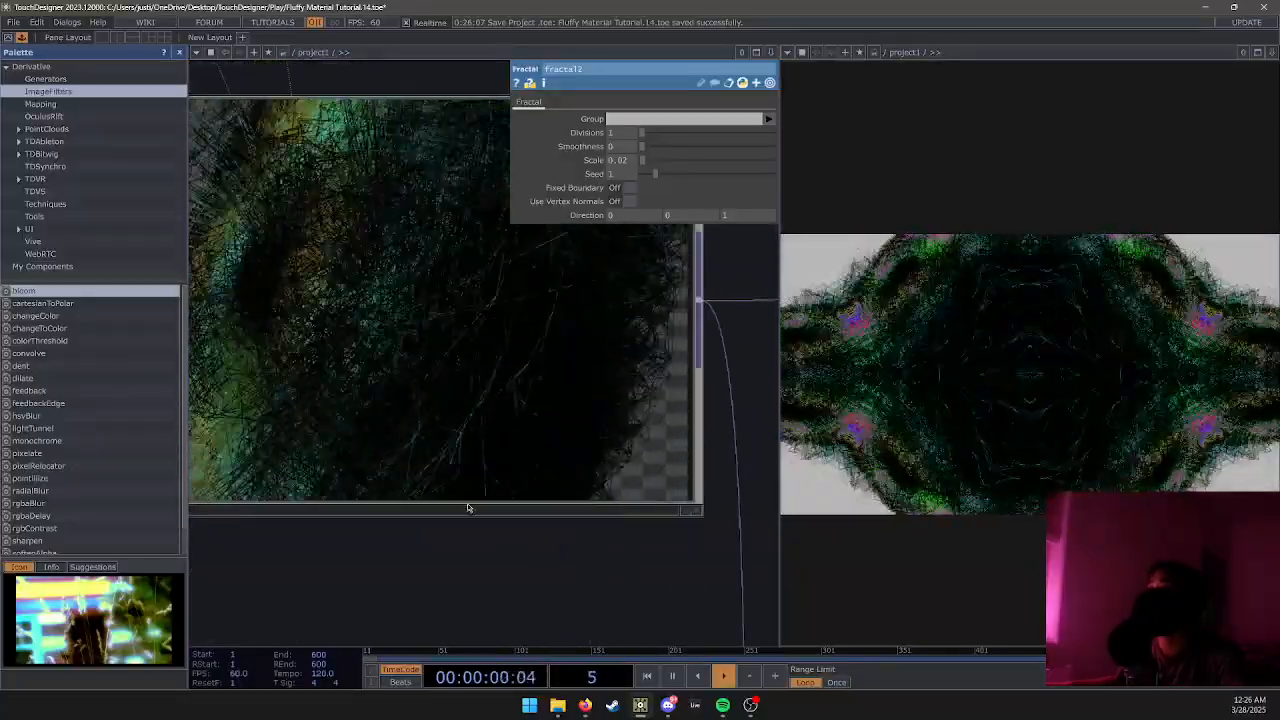
left_click_drag(449, 597, 484, 595)
left_click_drag(508, 544, 647, 557)
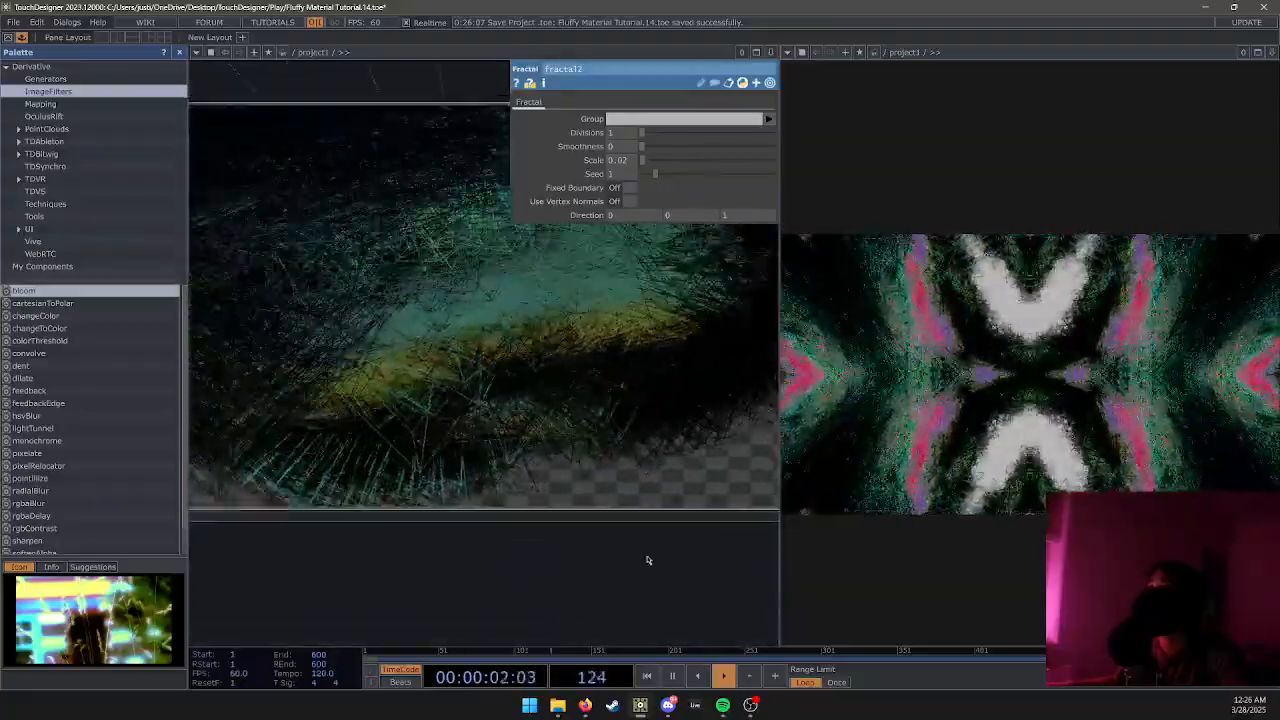
Hide the Palette to widen the network editor and bring geo1, phong1 and render1 into view.
key("p")
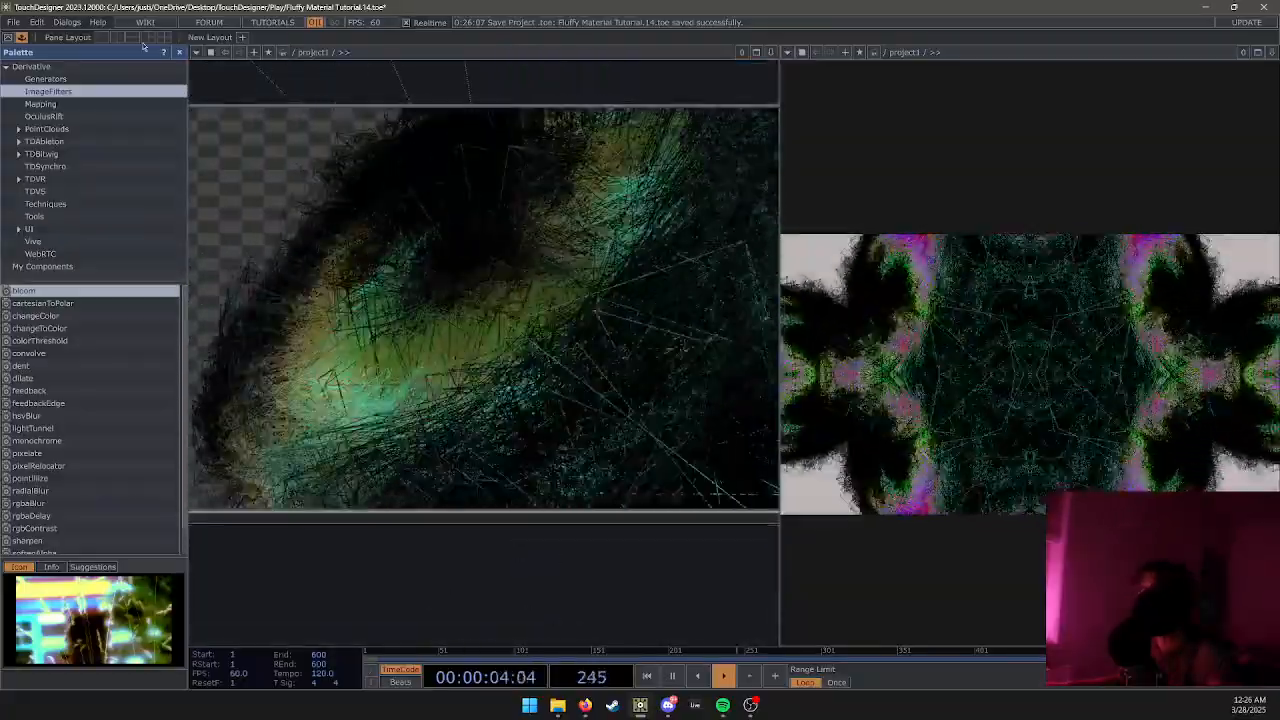
left_click(21, 37)
scroll(84, 187, "down", 2)
scroll(84, 187, "down", 5)
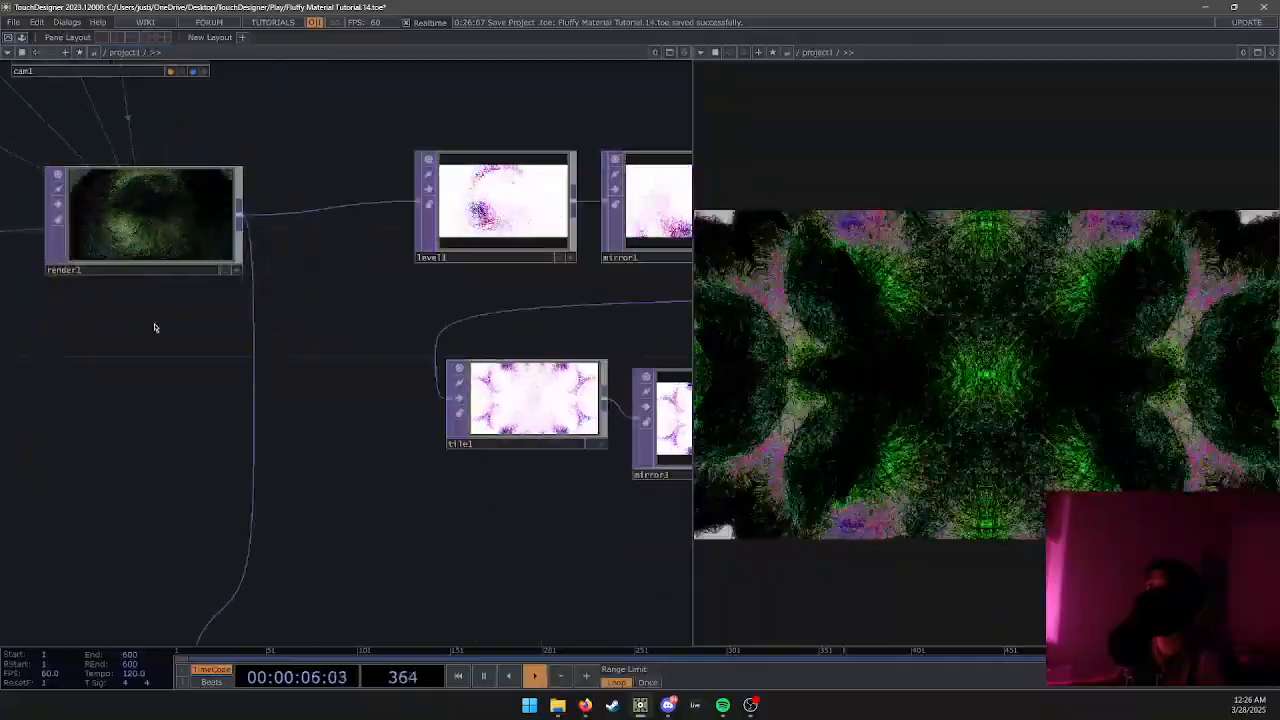
left_click_drag(200, 346, 423, 443)
left_click_drag(282, 429, 389, 426)
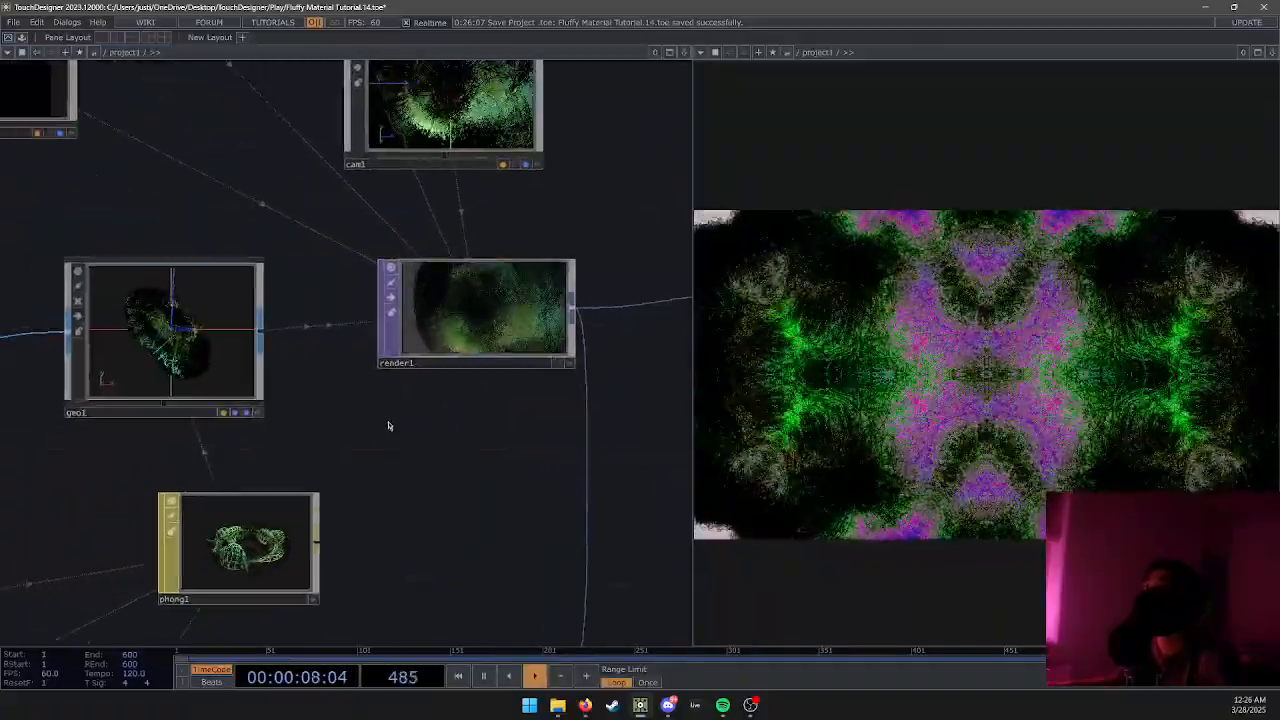
Inspect the RGB material settings of phong1, including its color, normal and height maps.
scroll(380, 422, "down", 6)
left_click_drag(232, 468, 404, 390)
scroll(404, 390, "up", 3)
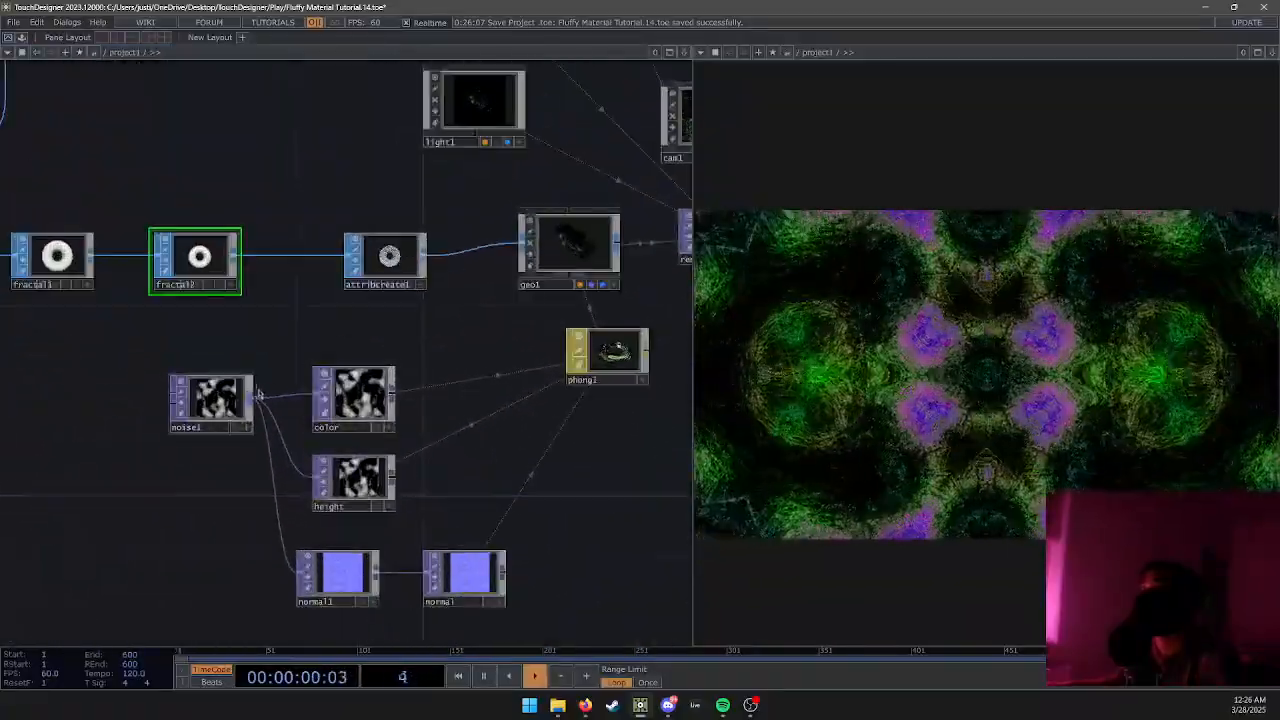
left_click(355, 395)
left_click(612, 367)
key("p")
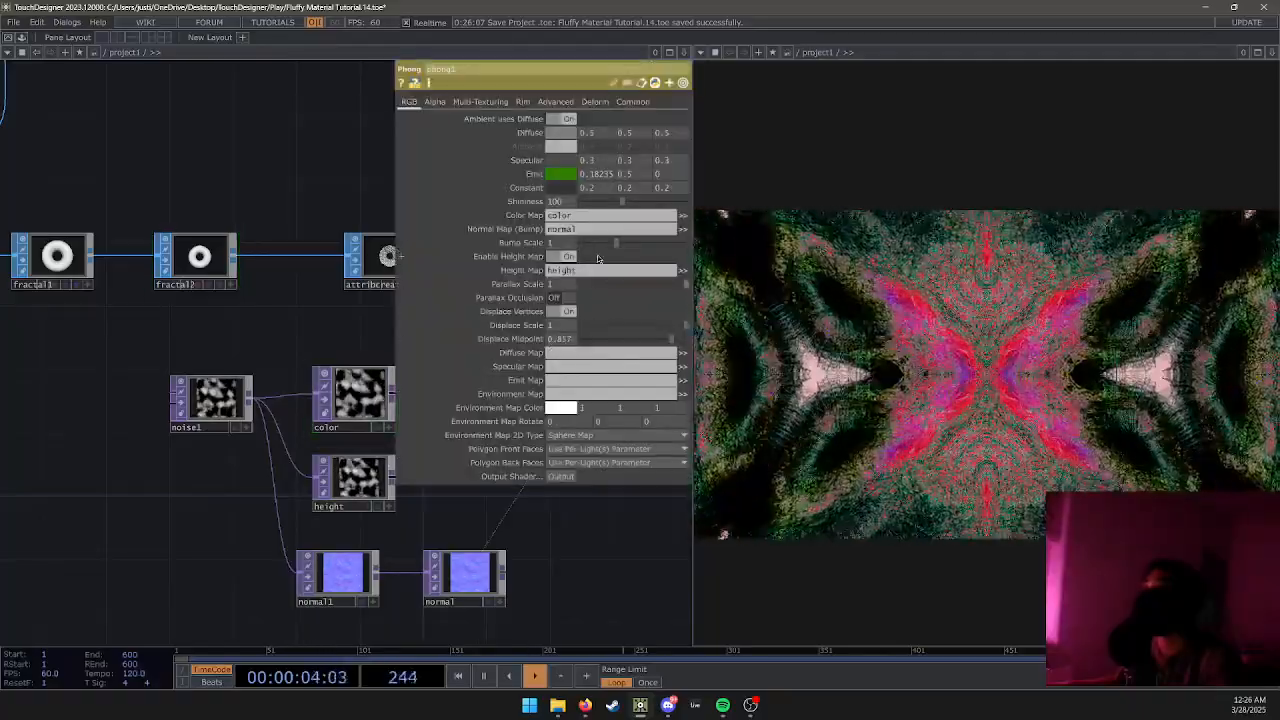
key("p")
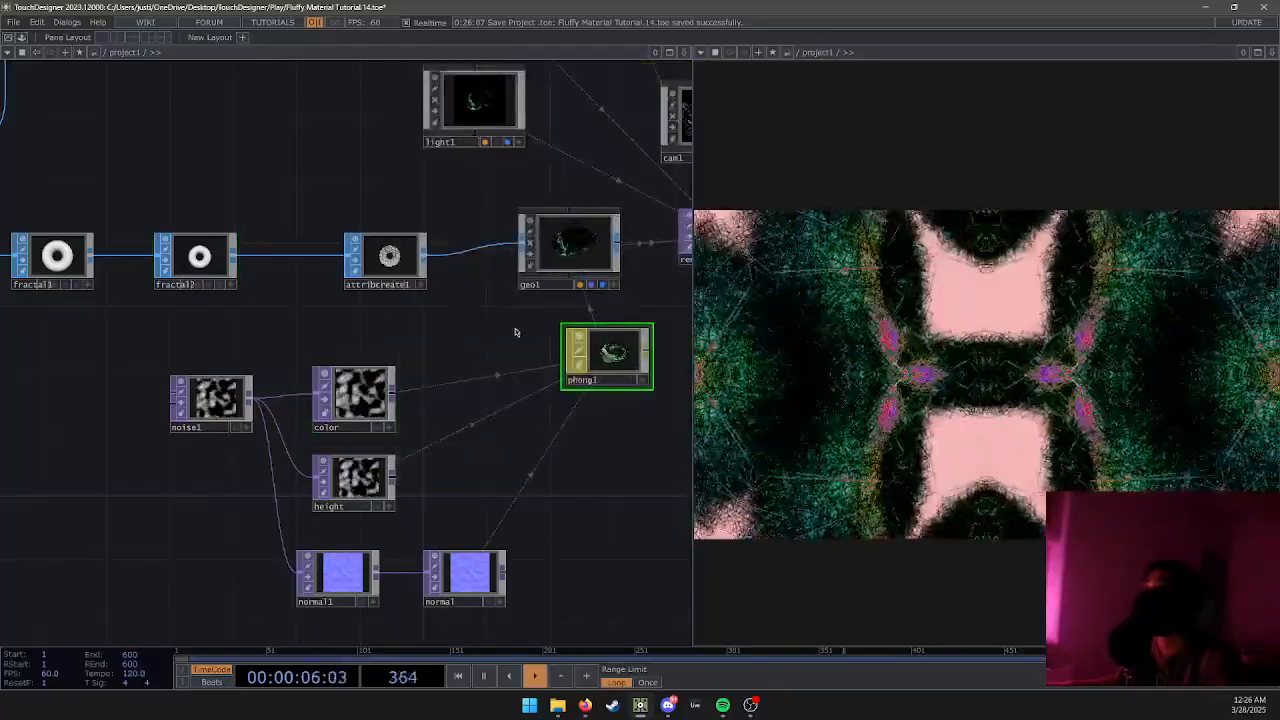
Check the input selection of switch1, which chooses between the torus and sphere sources.
left_click_drag(516, 332, 686, 339)
left_click_drag(230, 304, 397, 317)
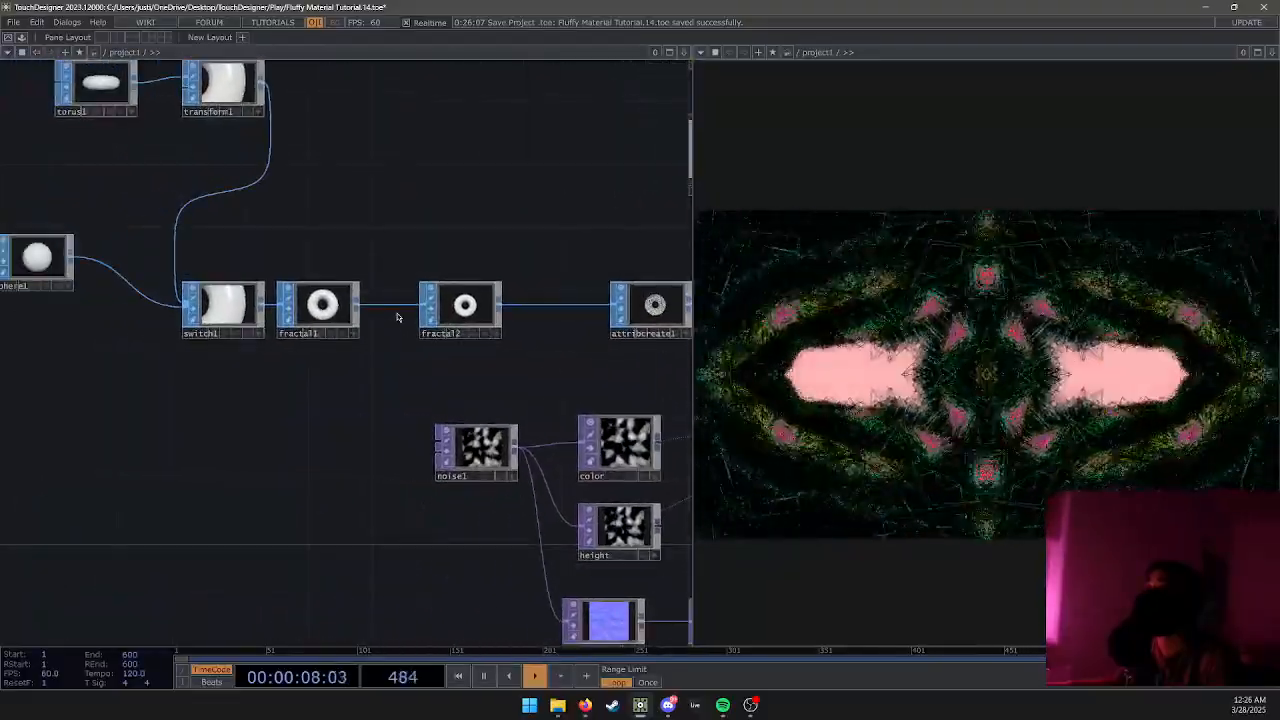
left_click_drag(368, 195, 422, 269)
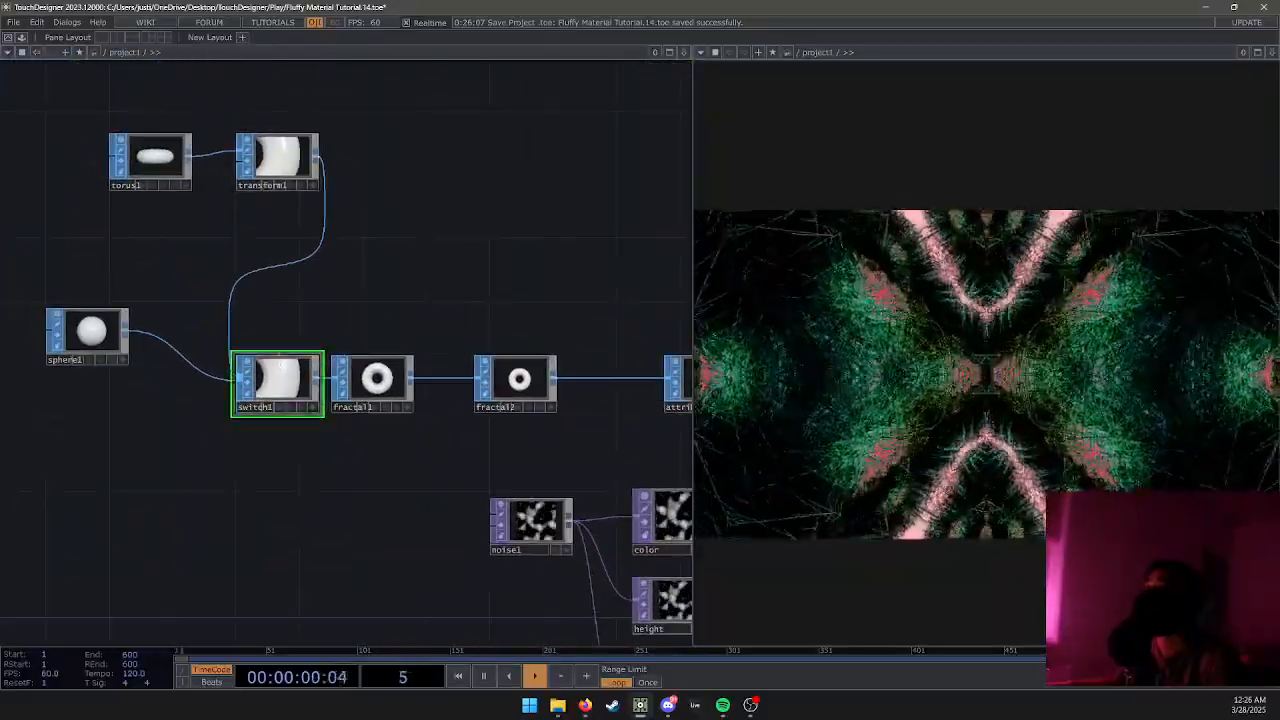
key("p")
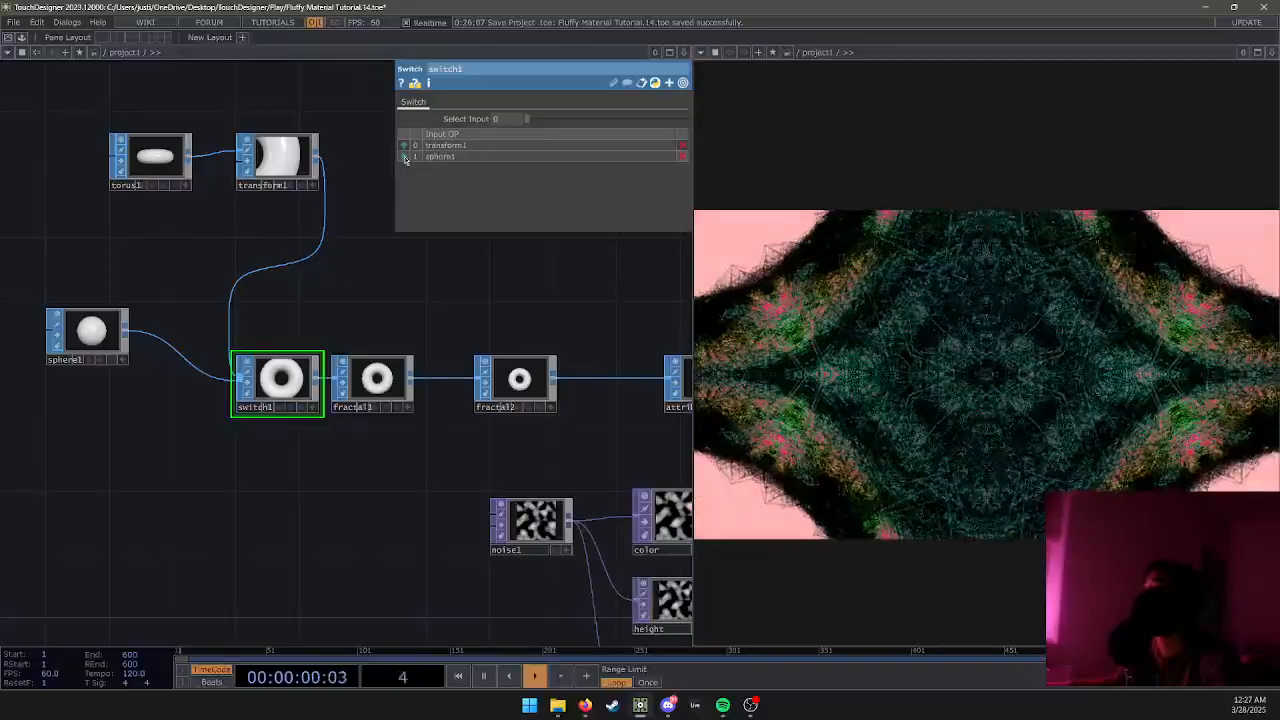
left_click_drag(507, 265, 148, 293)
key("p")
Try magenta, light green, teal and purple on light3, and settle on bright sky blue as its Light Color.
left_click_drag(613, 410, 421, 410)
left_click_drag(574, 263, 492, 373)
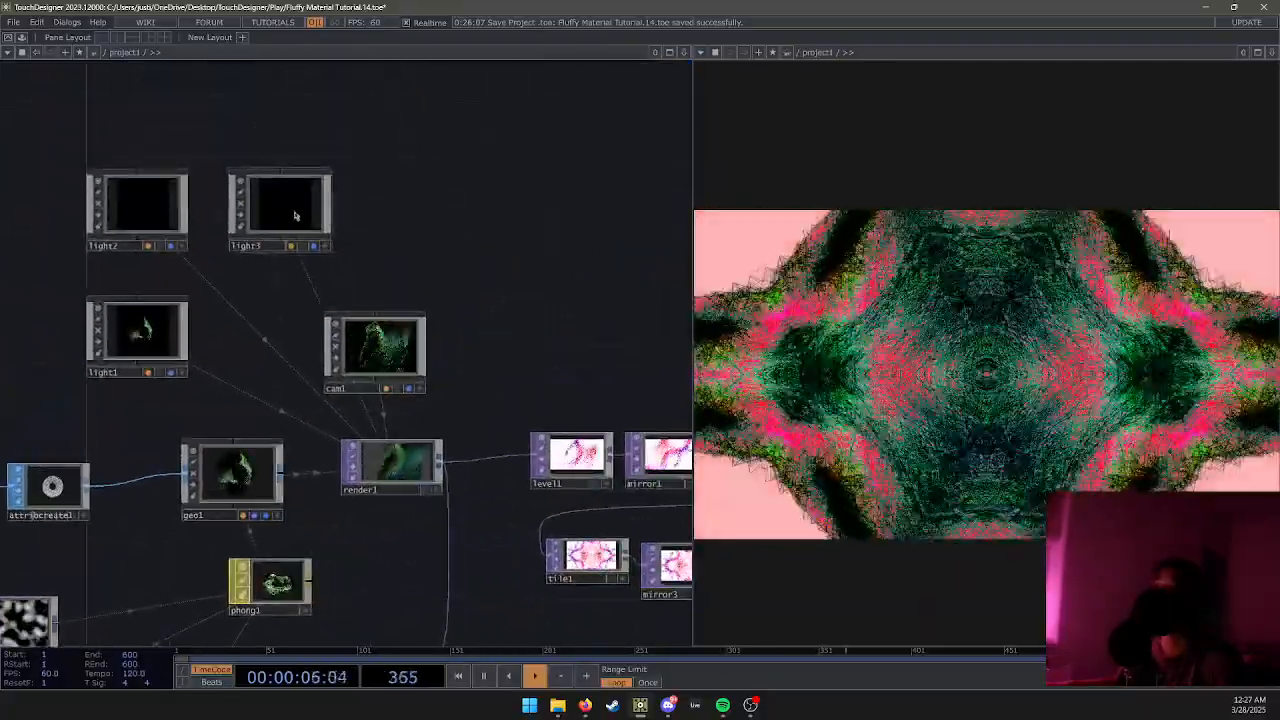
left_click(283, 205)
left_click(538, 120)
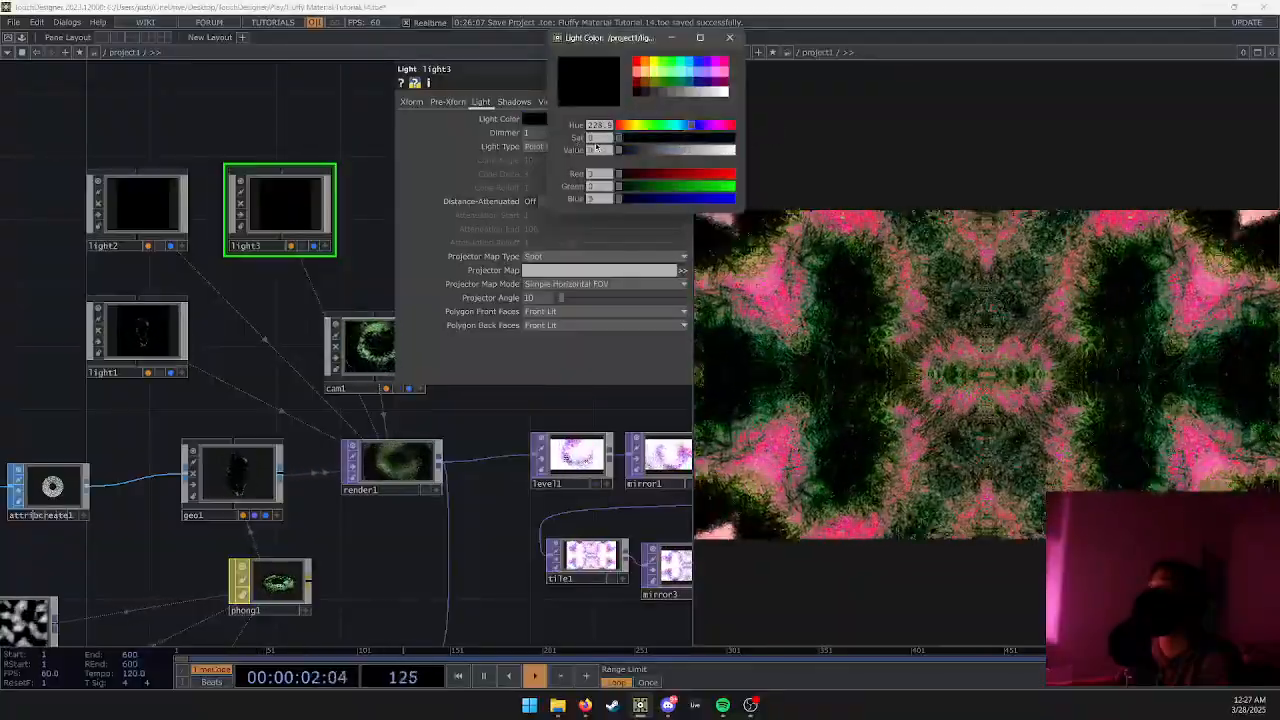
left_click_drag(765, 142, 786, 129)
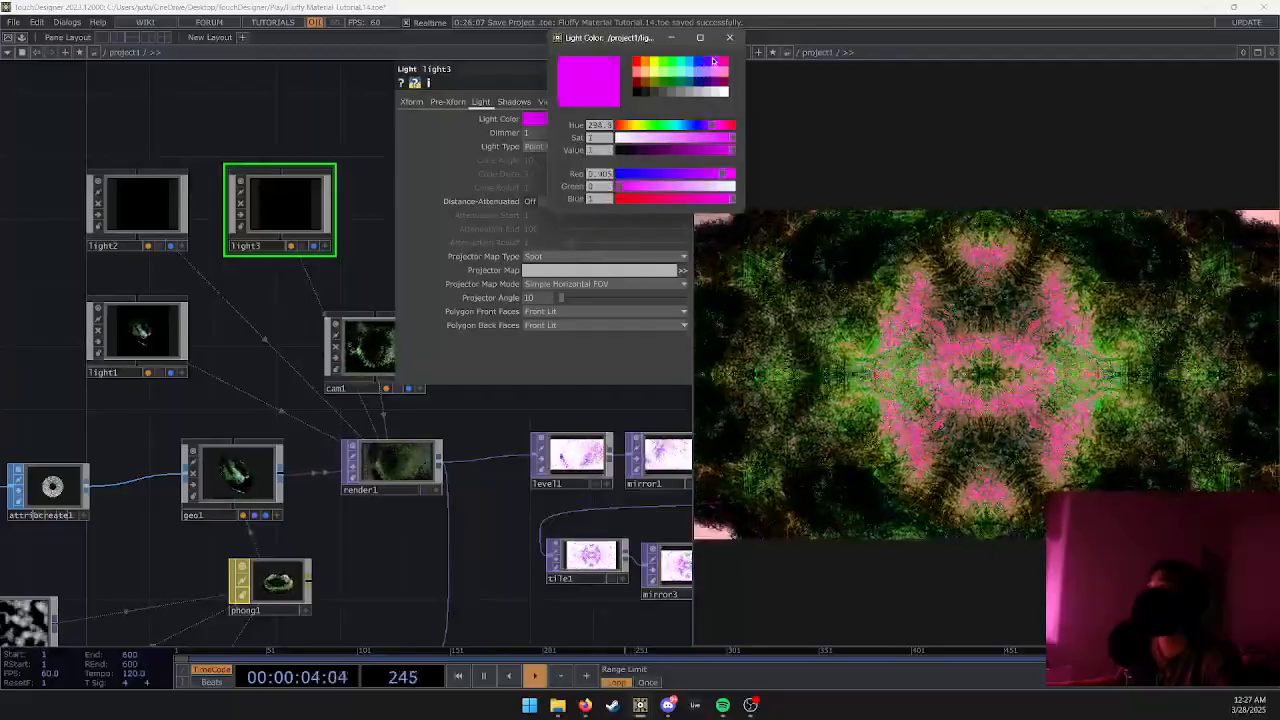
left_click(671, 77)
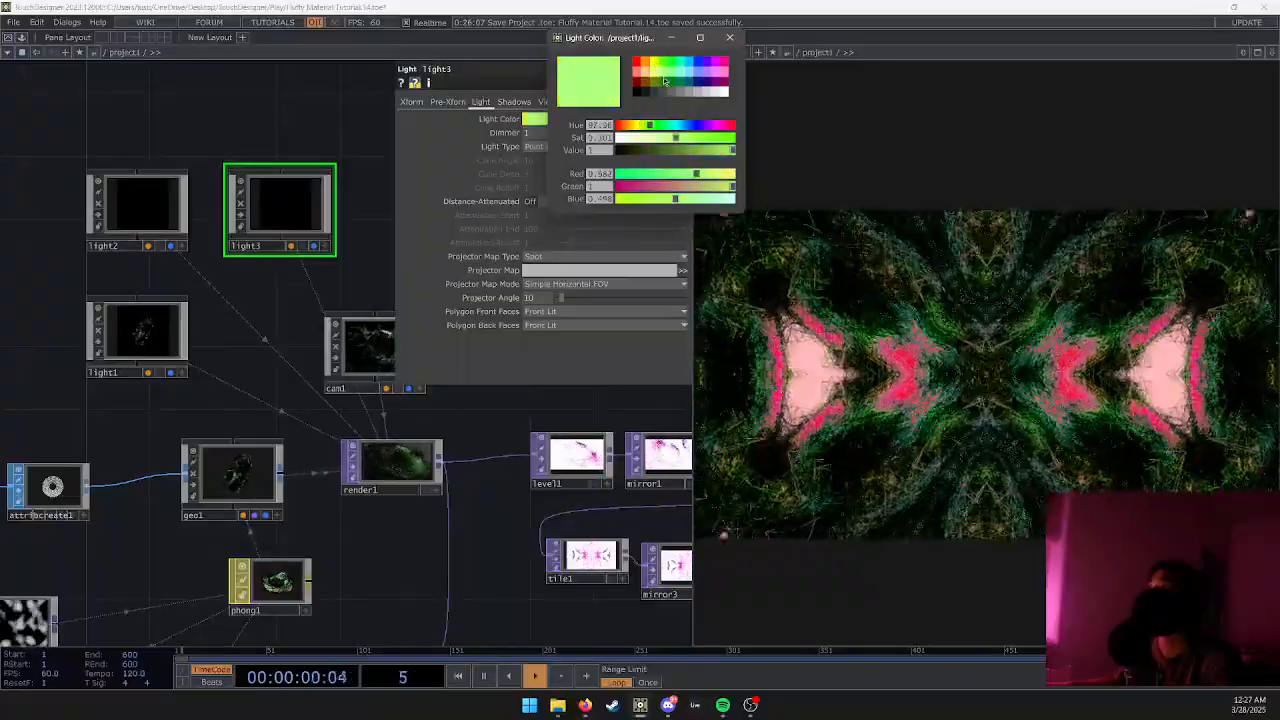
left_click(692, 84)
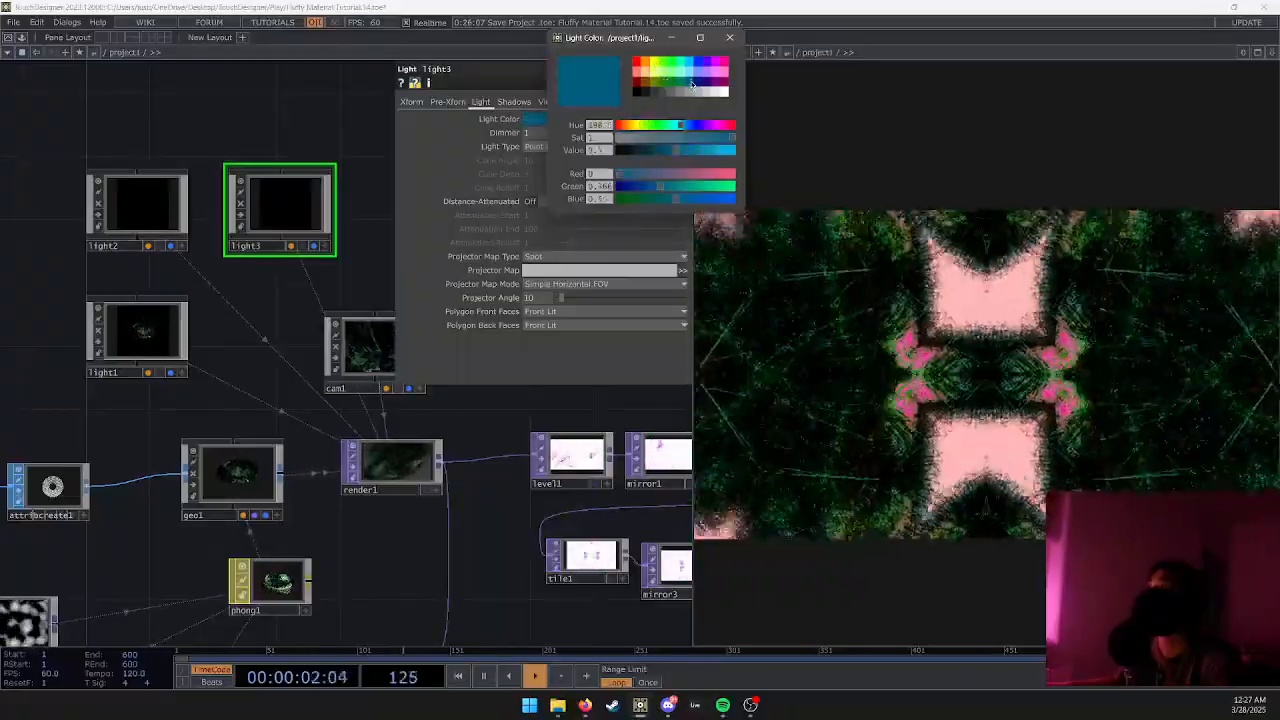
left_click(712, 89)
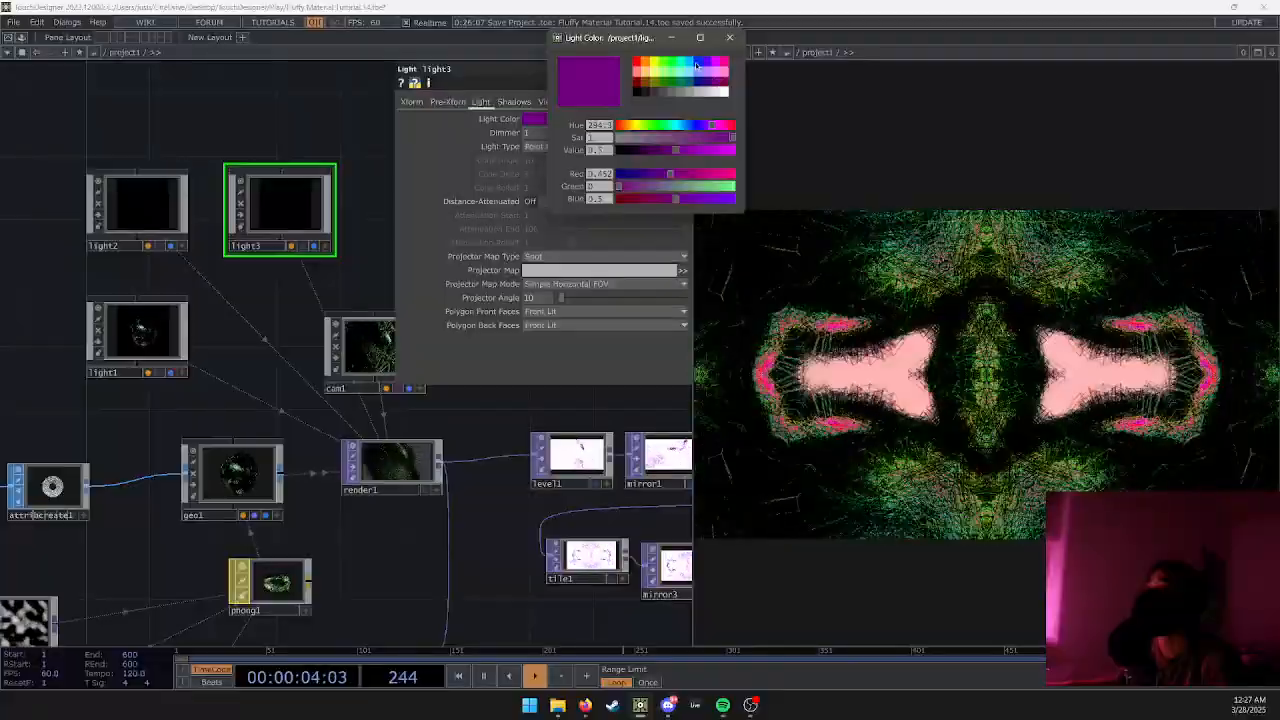
left_click(697, 64)
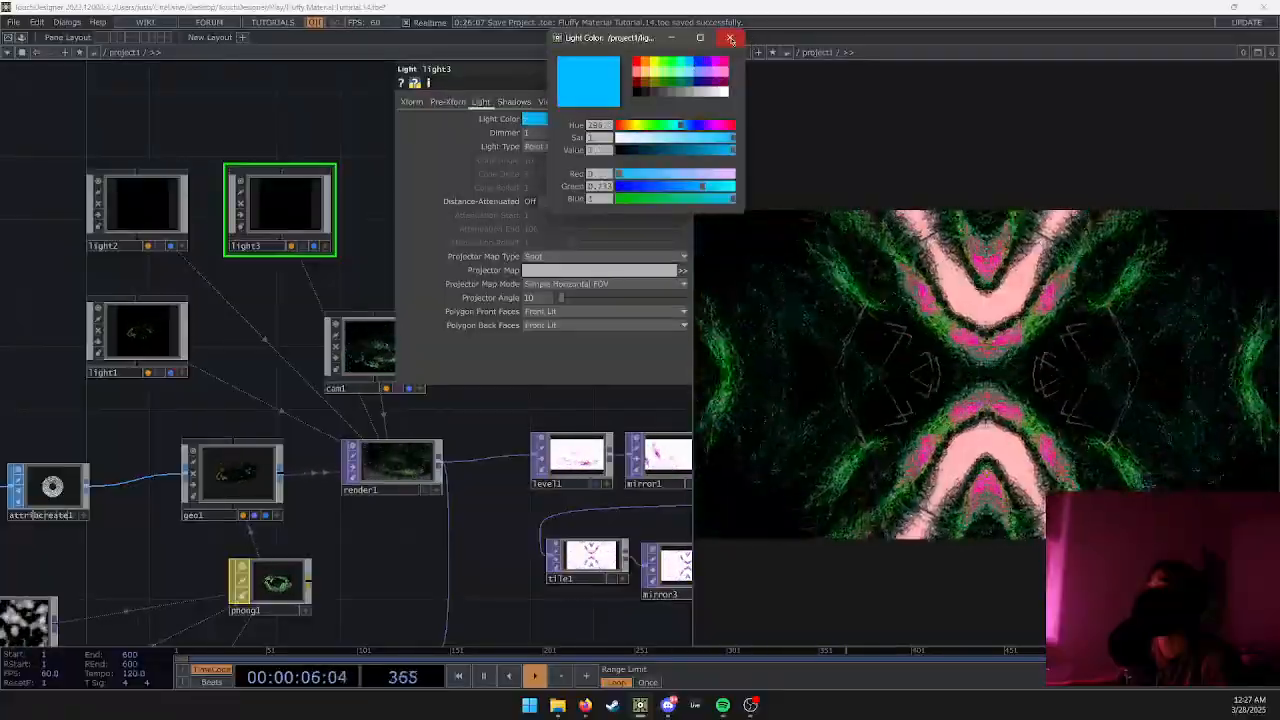
left_click(730, 38)
Inspect the parameters of geo1 and its place between attribcreate1 and render1.
scroll(560, 244, "down", 3)
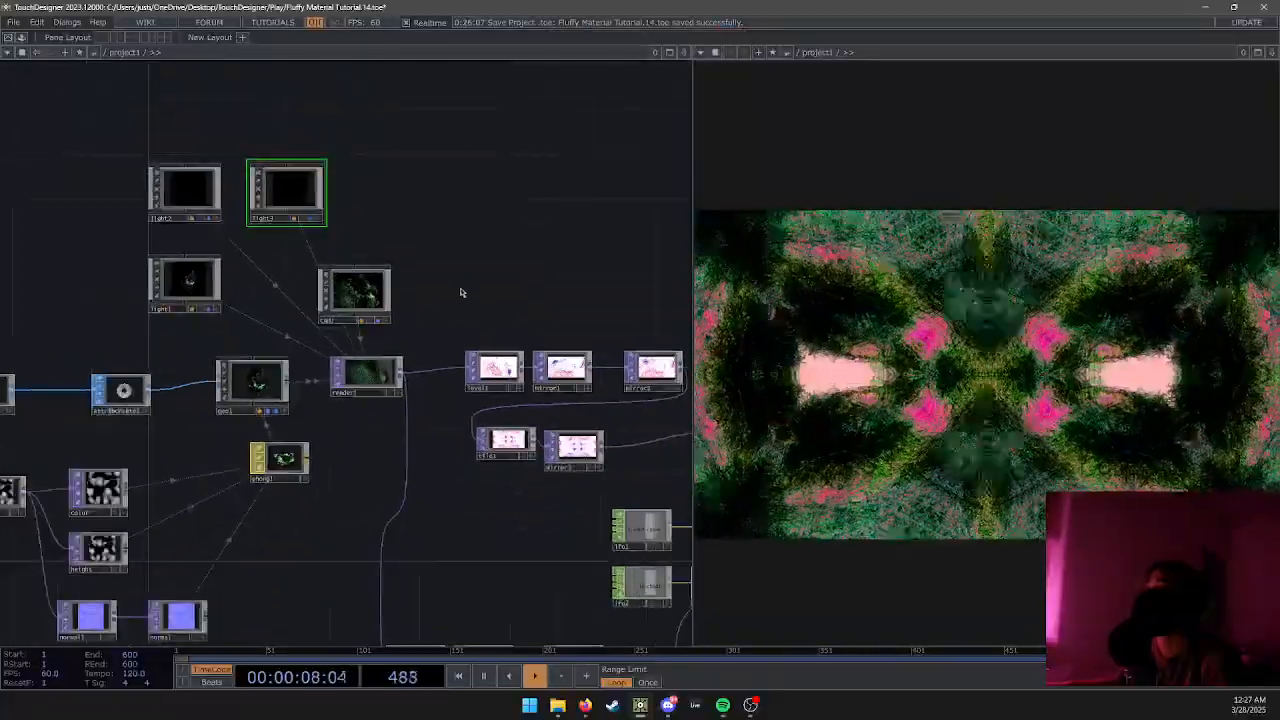
scroll(293, 479, "up", 3)
left_click(252, 383)
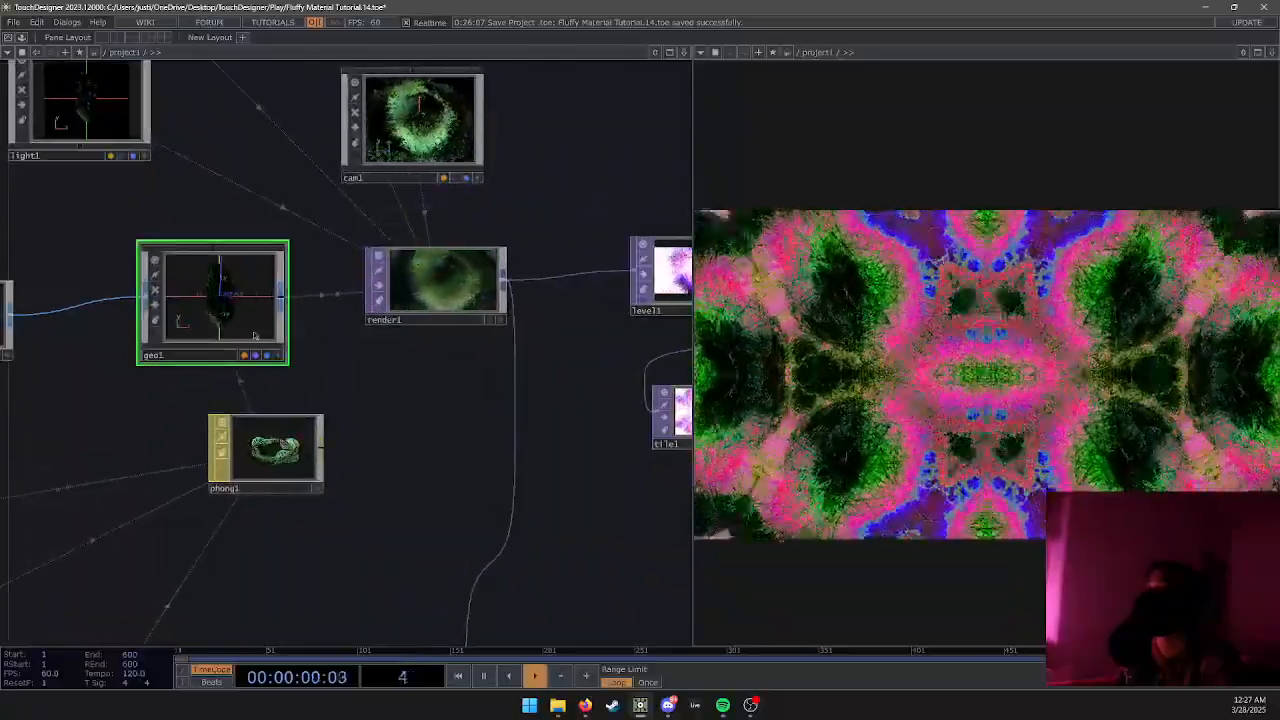
left_click_drag(430, 382, 558, 333)
key("p")
key("p")
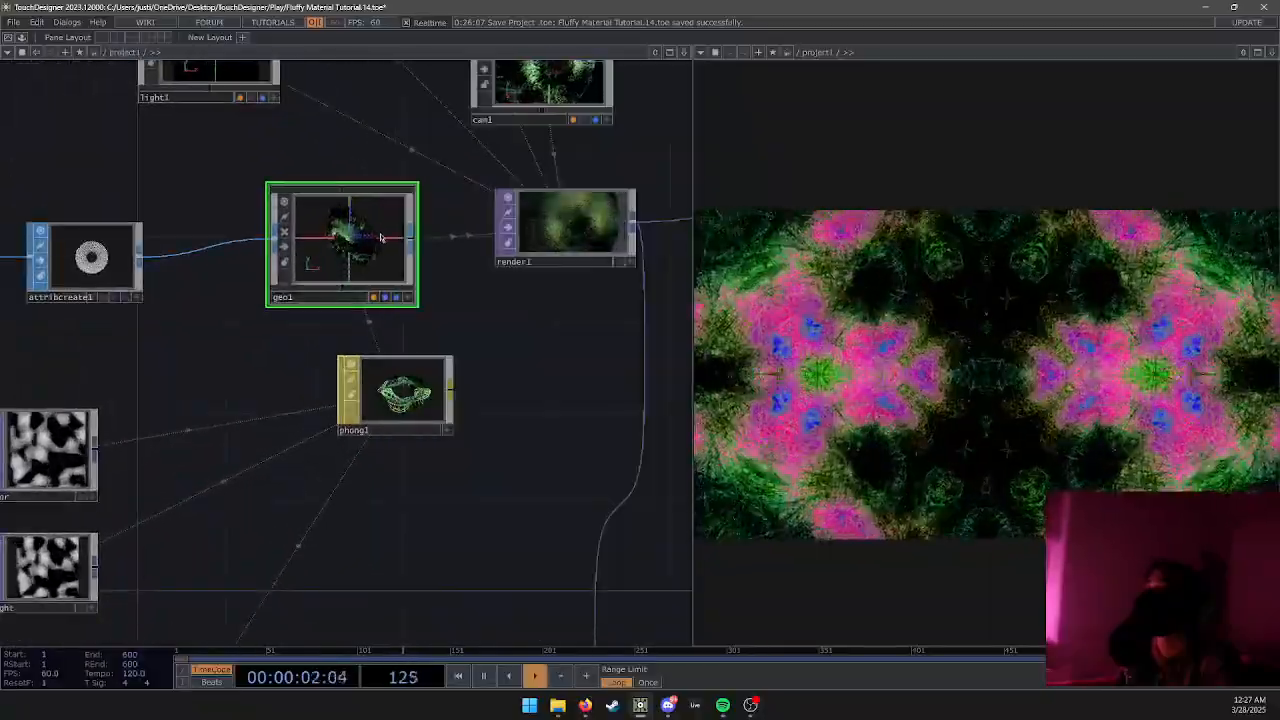
key("p")
key("p")
left_click_drag(482, 323, 380, 308)
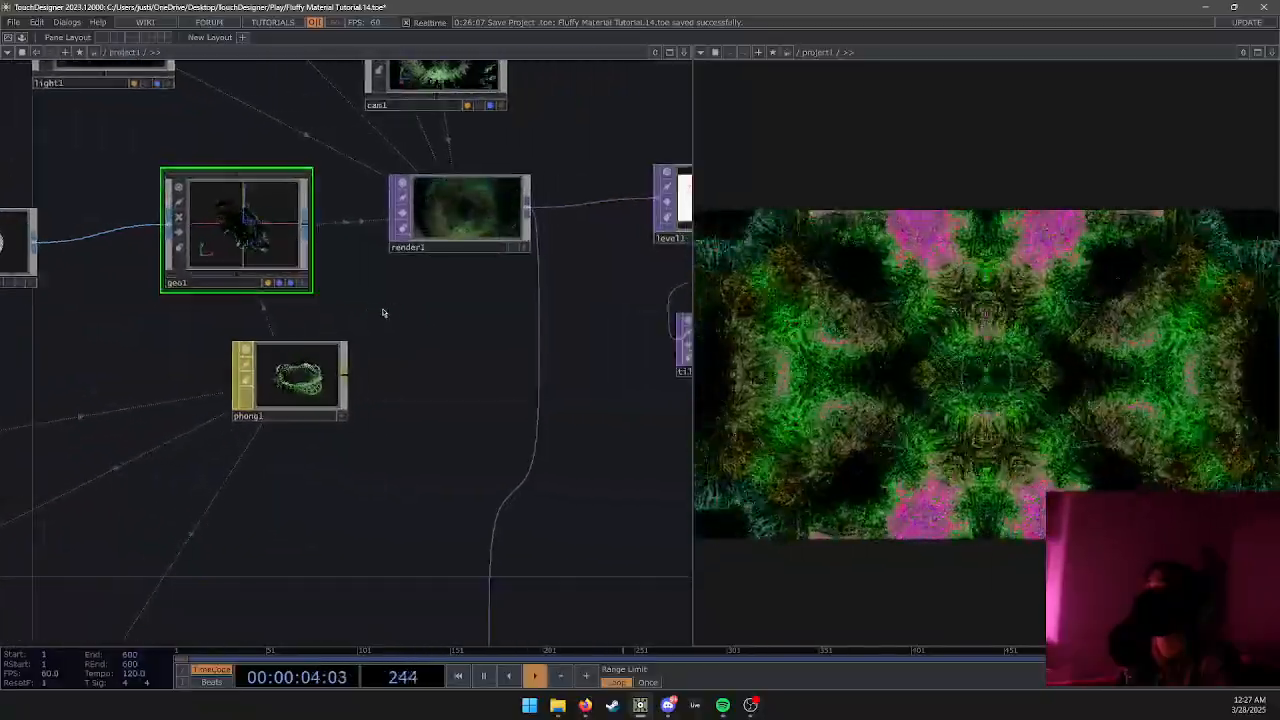
Darken the green Emit color of phong1 slightly to a value of 0.489.
left_click(323, 354)
key("p")
left_click(550, 176)
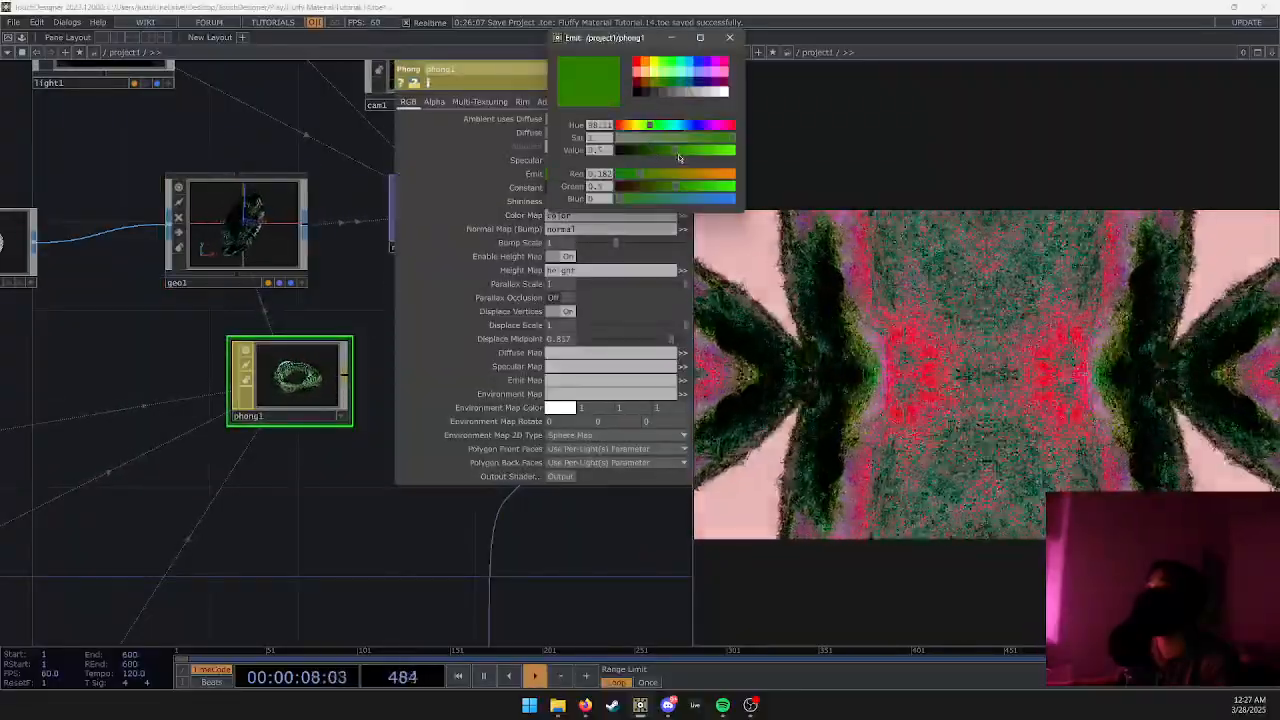
left_click_drag(678, 152, 653, 160)
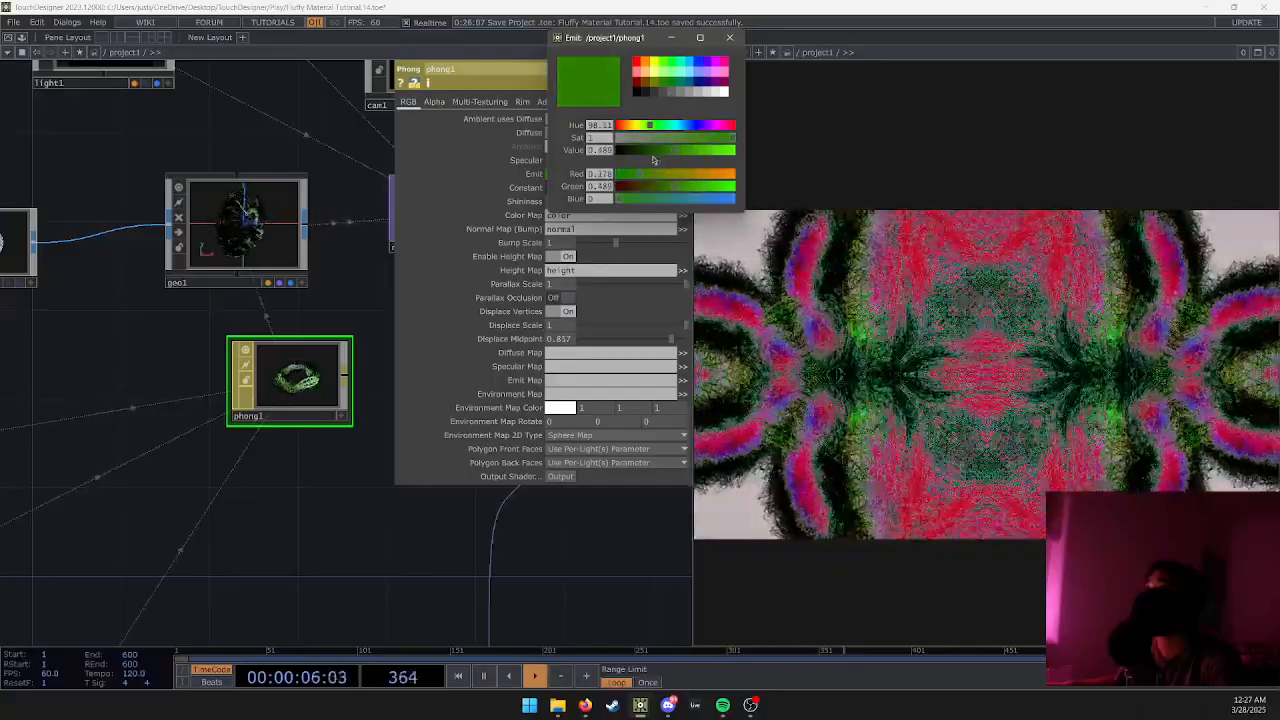
Try a bright violet Emit color on phong1 and undo the change.
left_click_drag(686, 77, 709, 70)
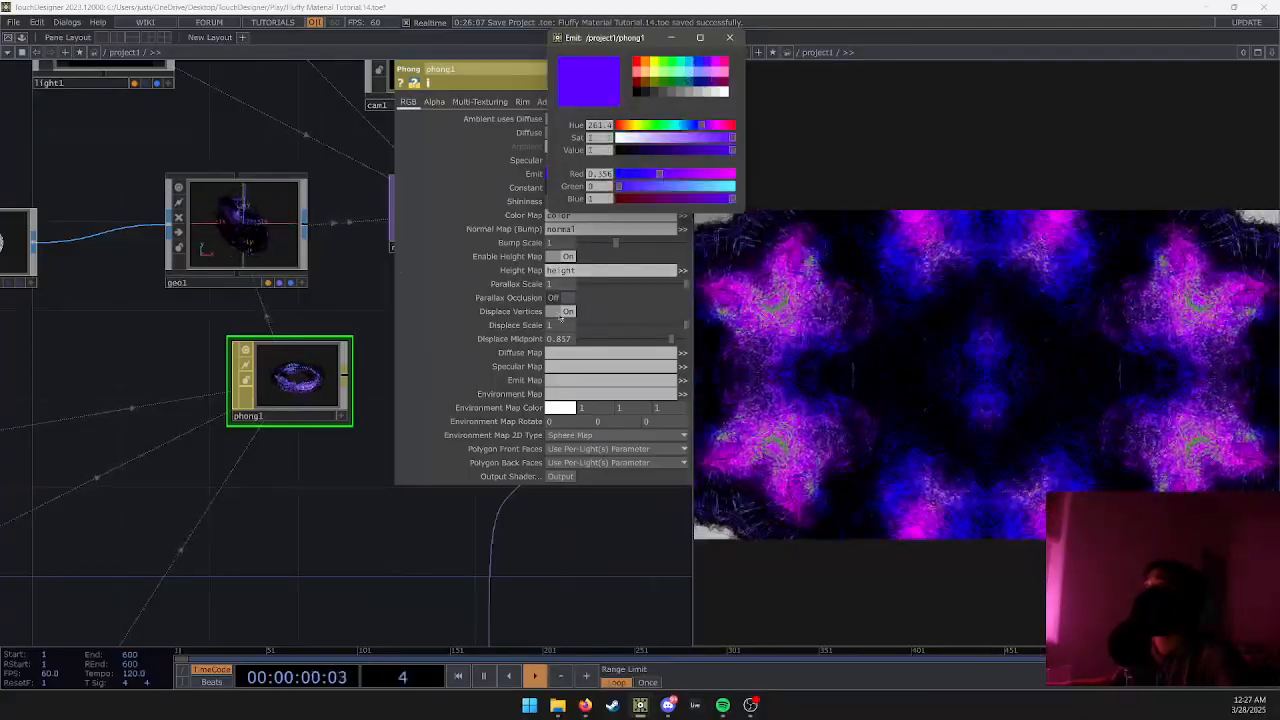
key("ctrl+z")
key("ctrl+z")
key("ctrl+z")
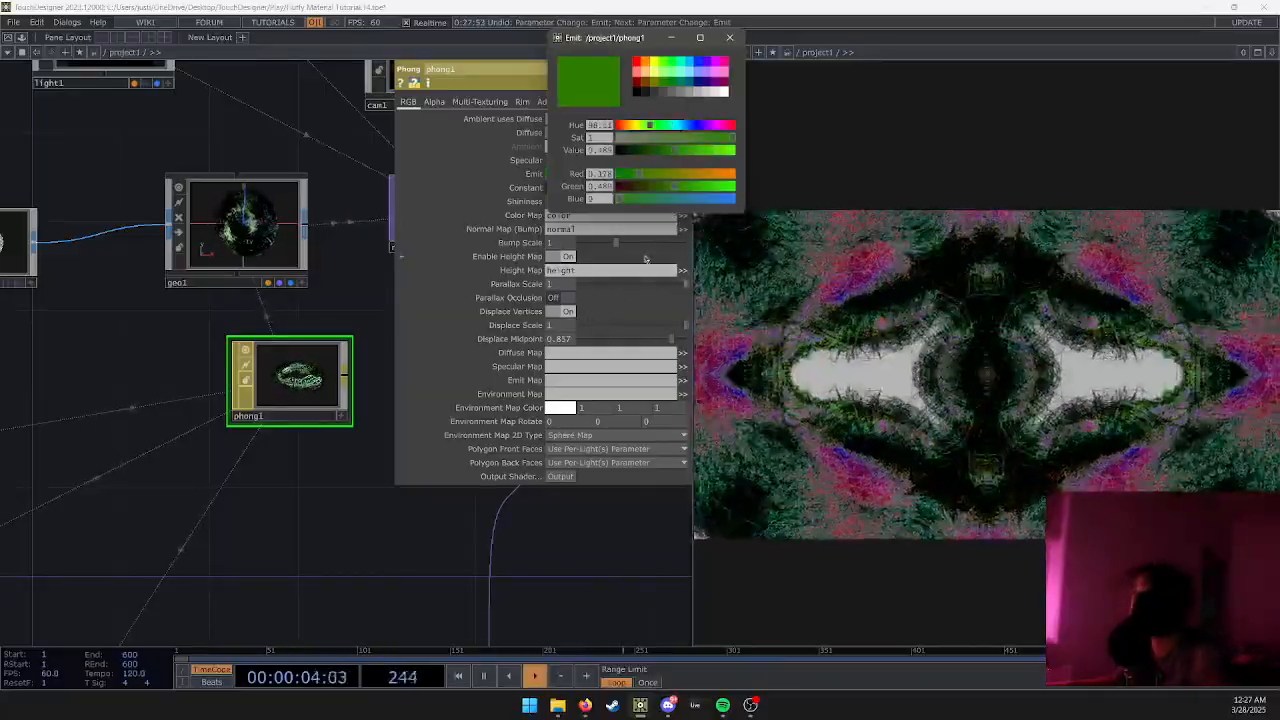
Inspect the Level settings of level1 and the mirror and tile chain it feeds.
left_click_drag(390, 529, 371, 534)
scroll(429, 413, "down", 2)
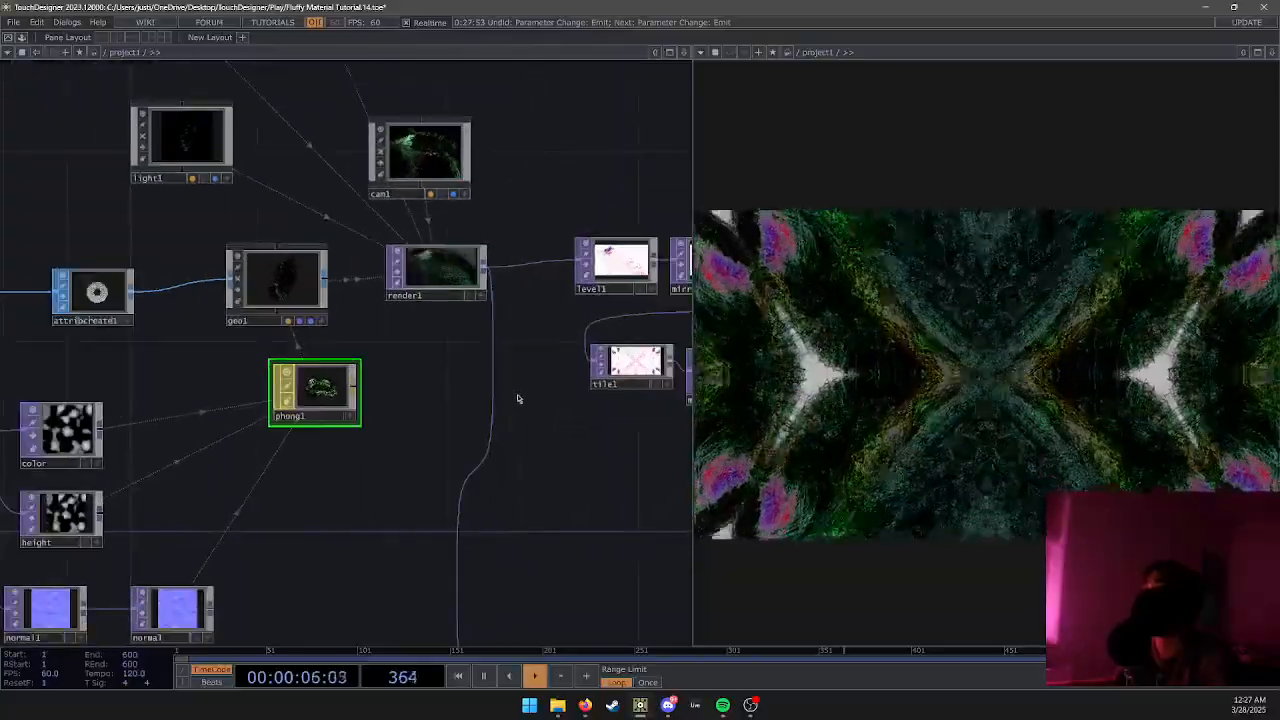
left_click_drag(581, 393, 366, 393)
left_click(428, 258)
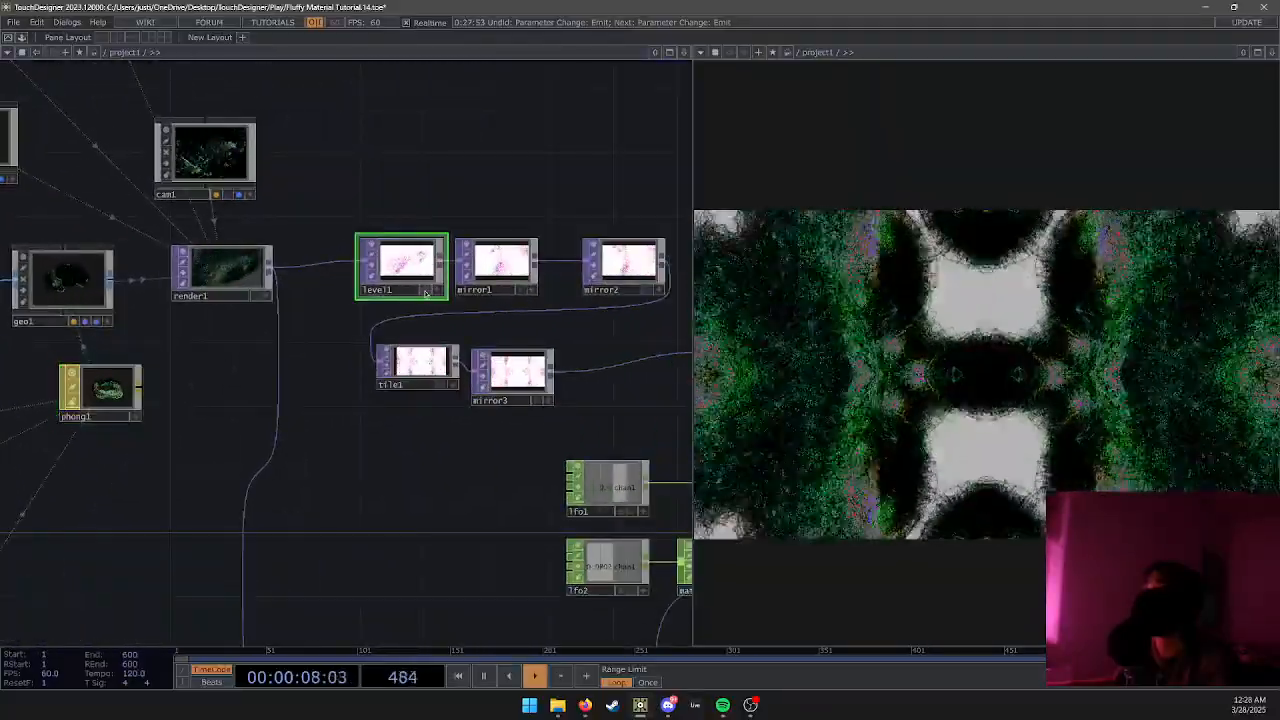
key("p")
key("p")
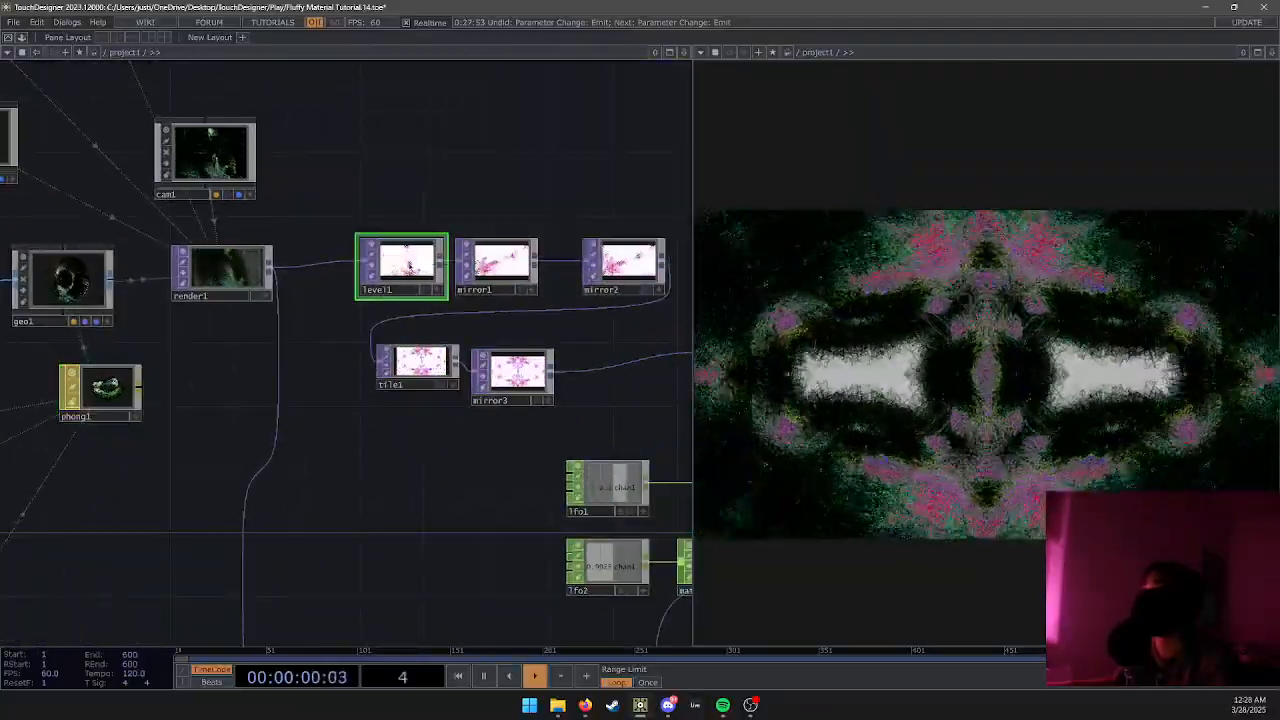
scroll(404, 268, "up", 1)
scroll(510, 361, "down", 3)
scroll(505, 348, "down", 3)
scroll(525, 362, "up", 3)
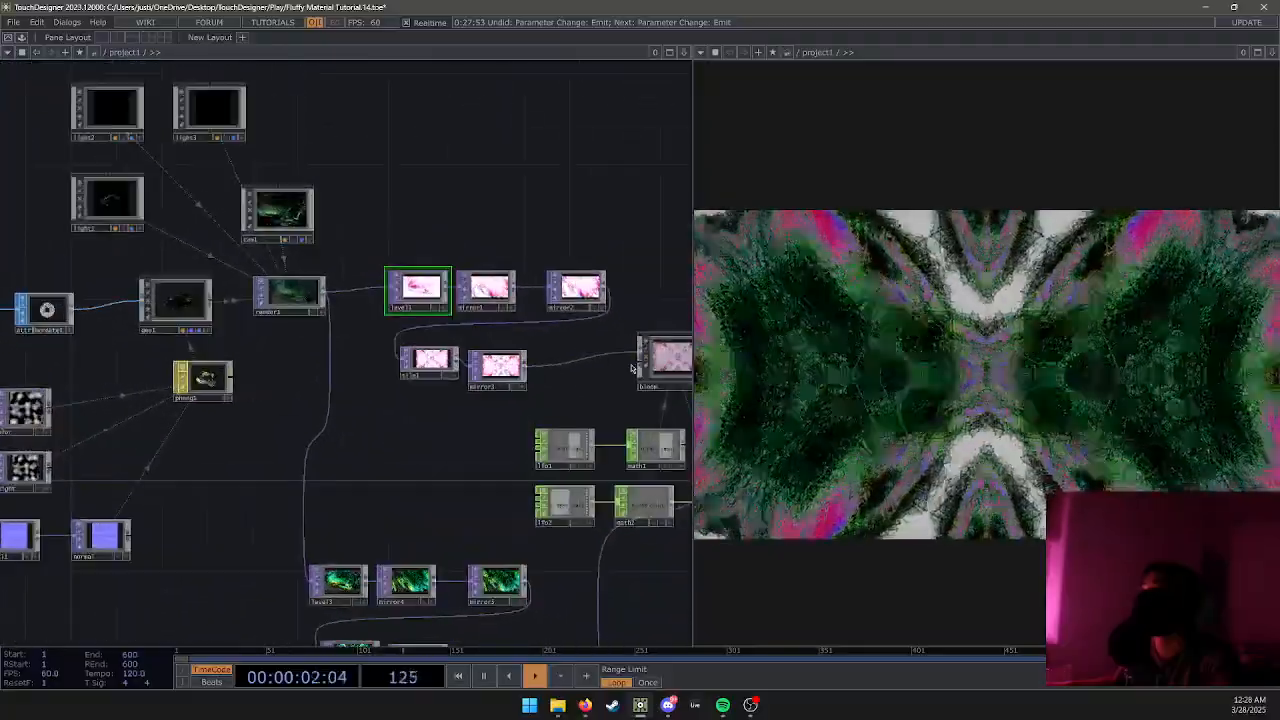
scroll(464, 298, "up", 2)
scroll(458, 305, "up", 1)
Compare the image with level1's Invert at 0, and return Invert to 1.
key("p")
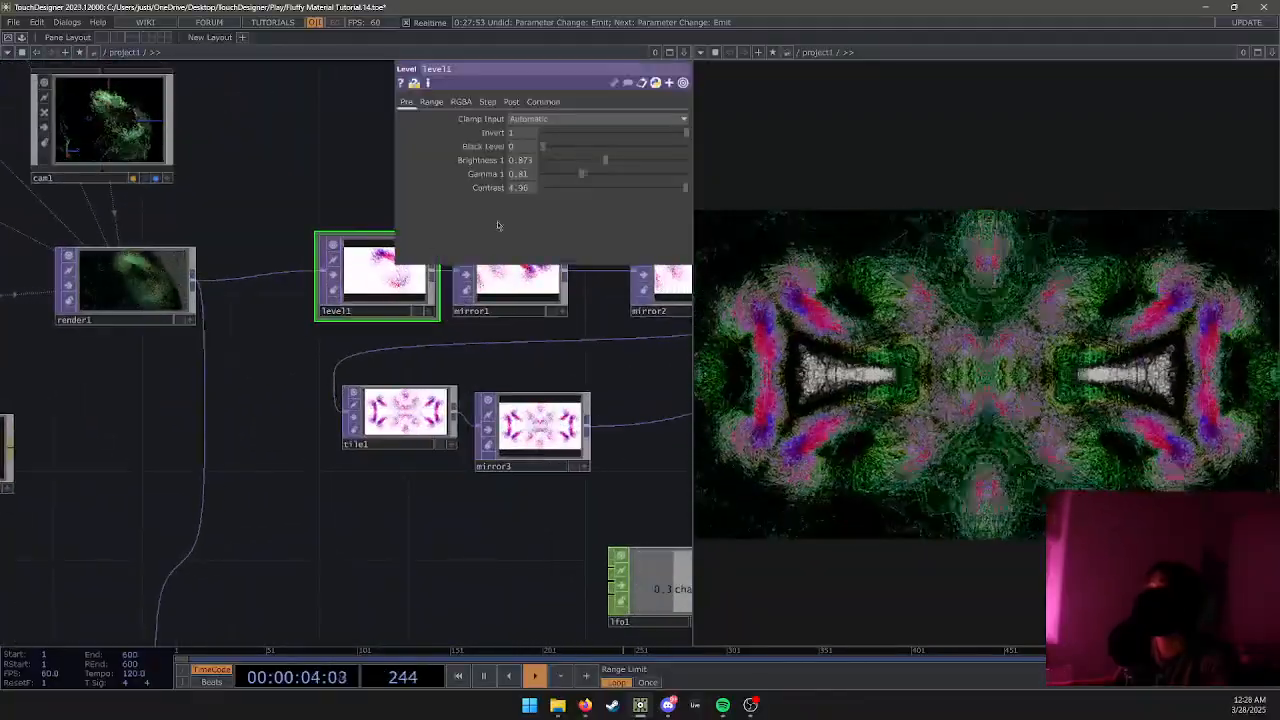
left_click_drag(610, 133, 593, 134)
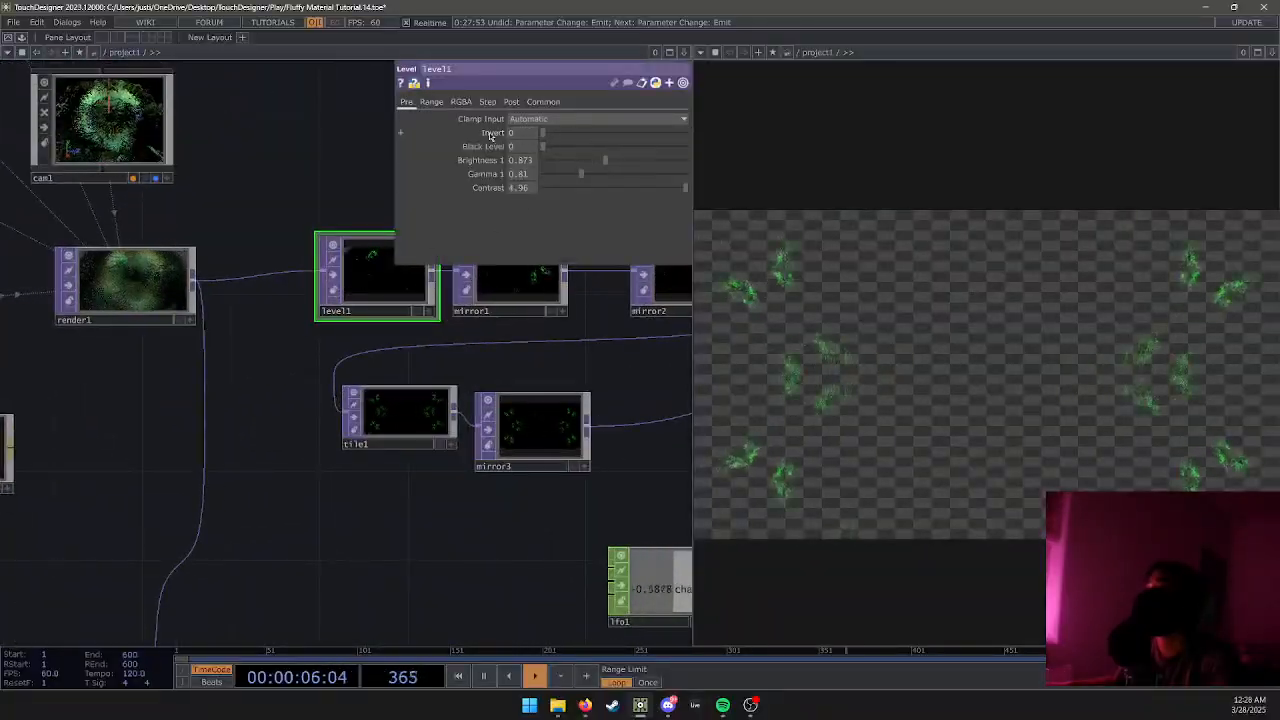
left_click_drag(543, 133, 708, 137)
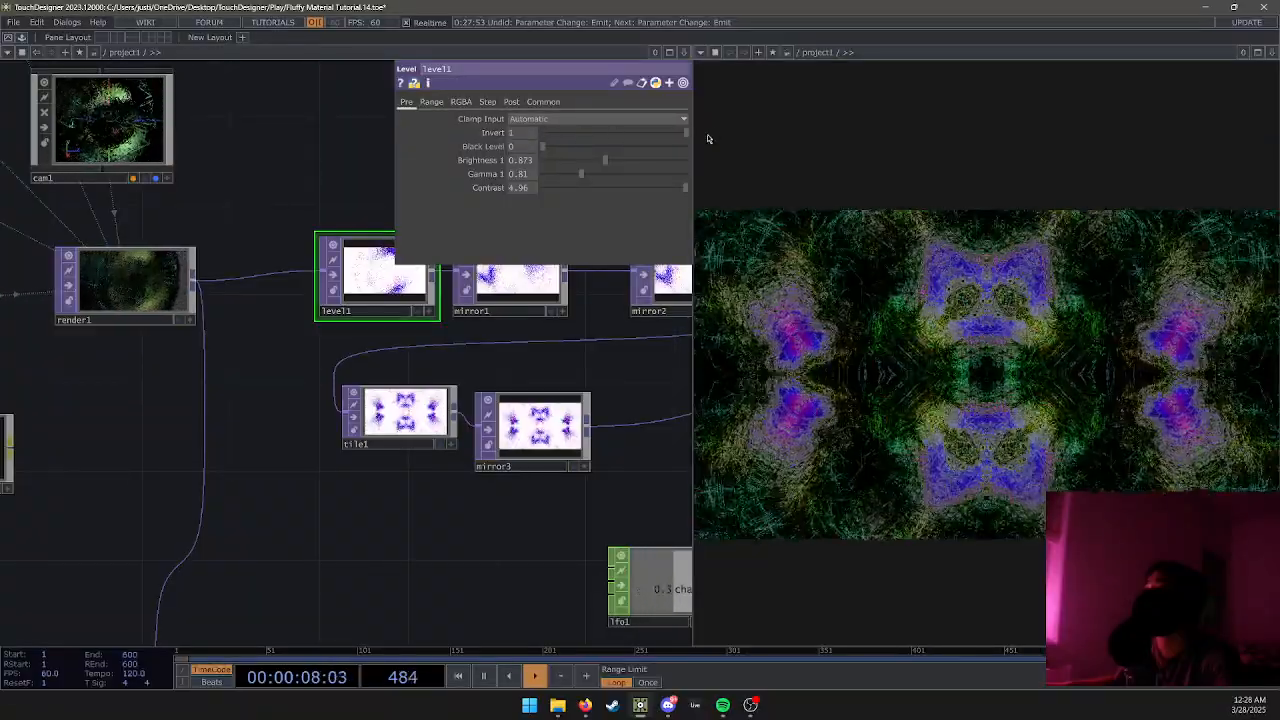
Try other Black Level and Brightness values and a Gamma of 0.65 on level1, undoing each change.
left_click_drag(543, 146, 614, 164)
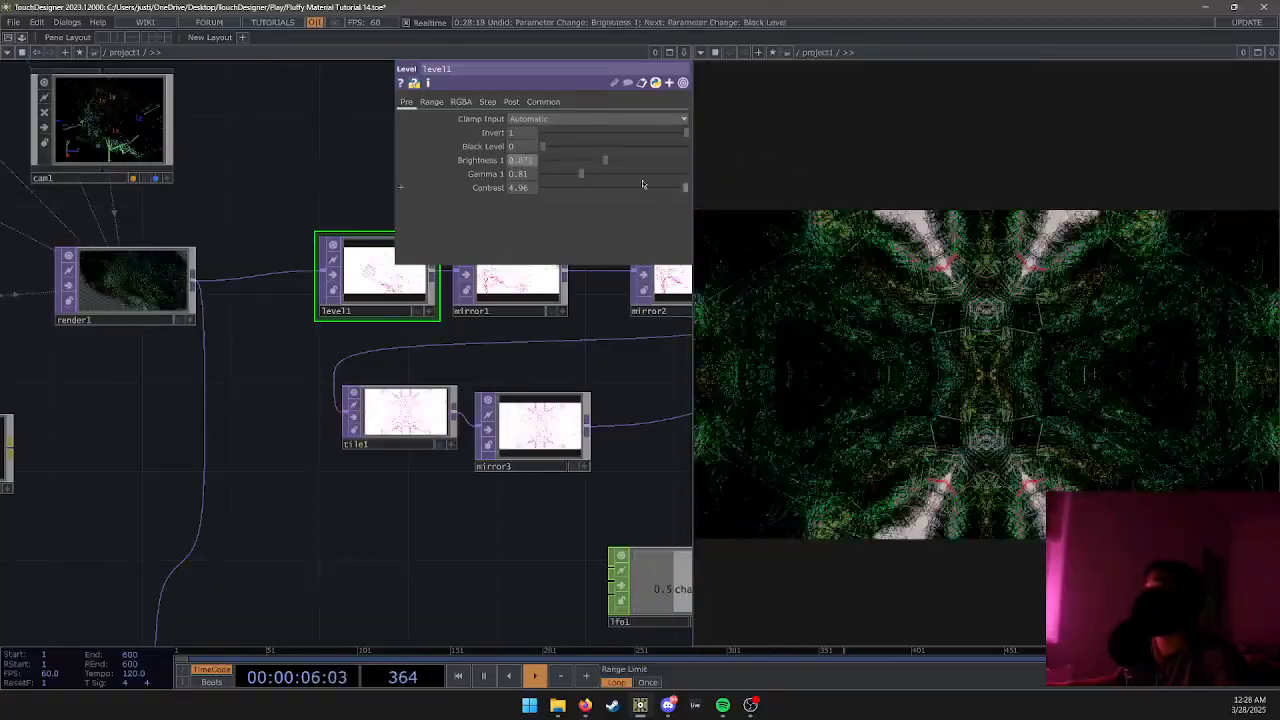
left_click_drag(668, 192, 575, 197)
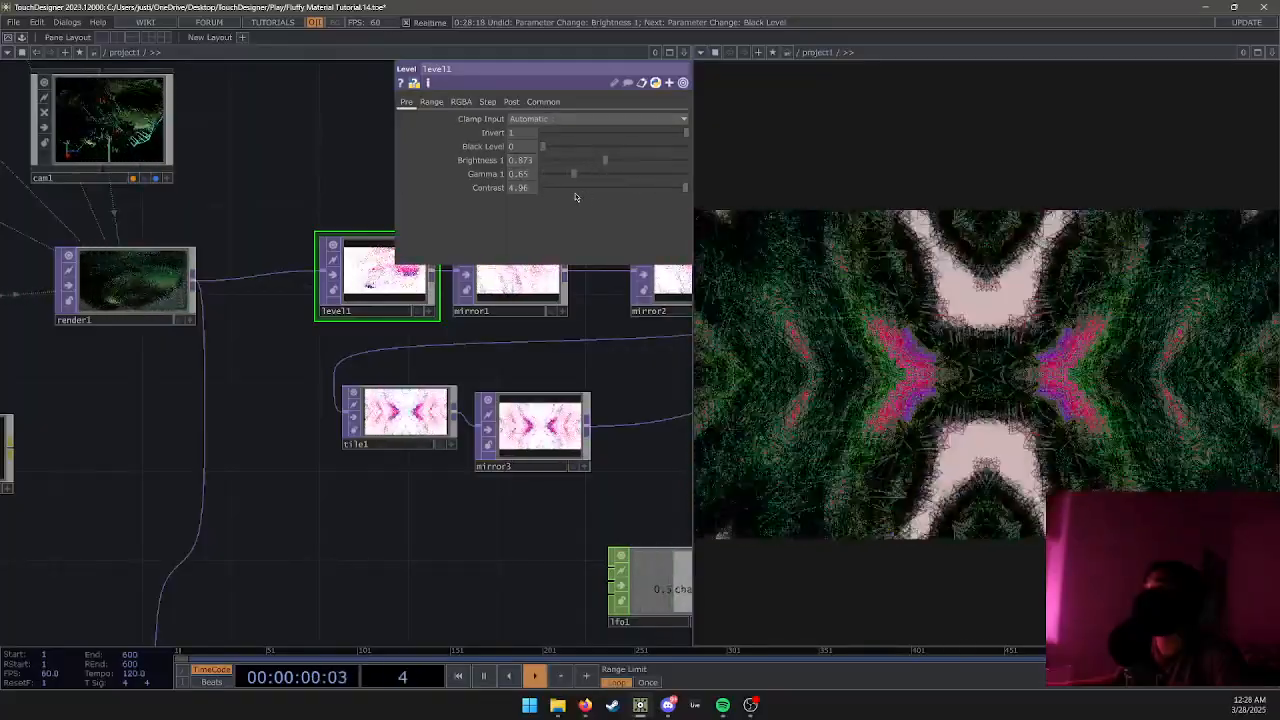
key("ctrl+z")
Examine the outputs of level1, the mirrors, tile1 and bloom up close beside the final kaleidoscope image.
scroll(559, 326, "down", 4)
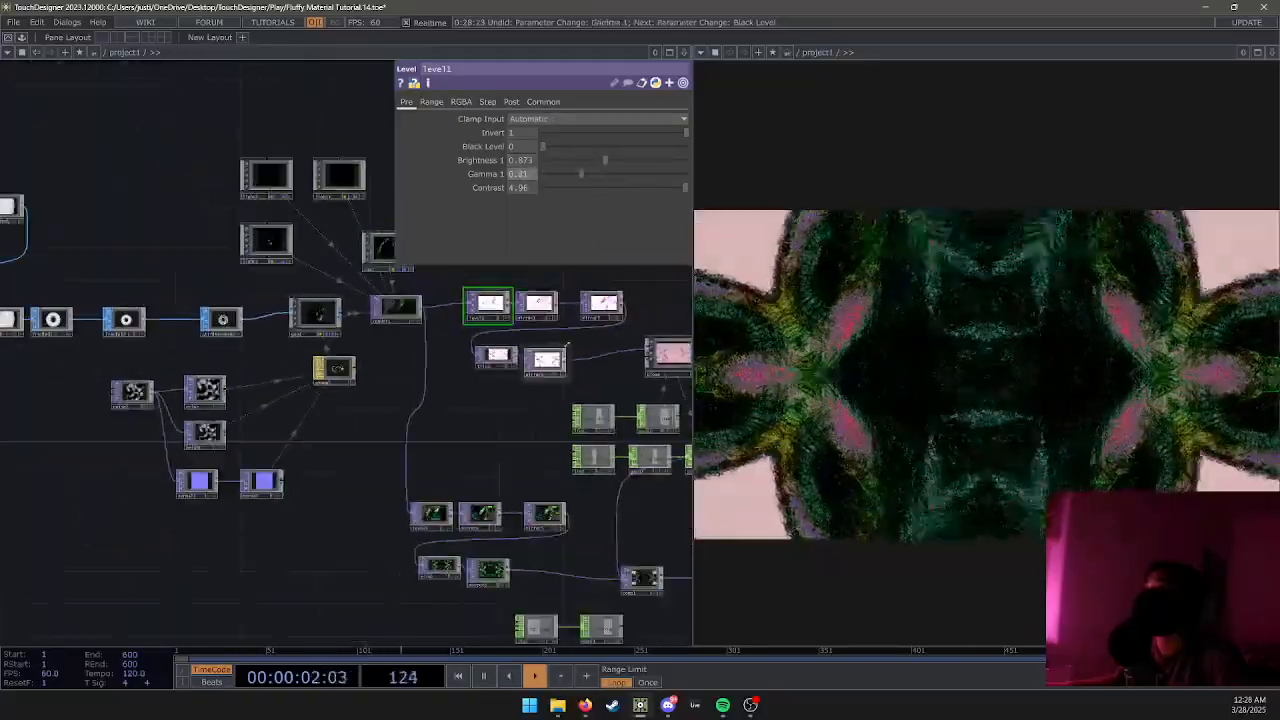
scroll(560, 309, "up", 3)
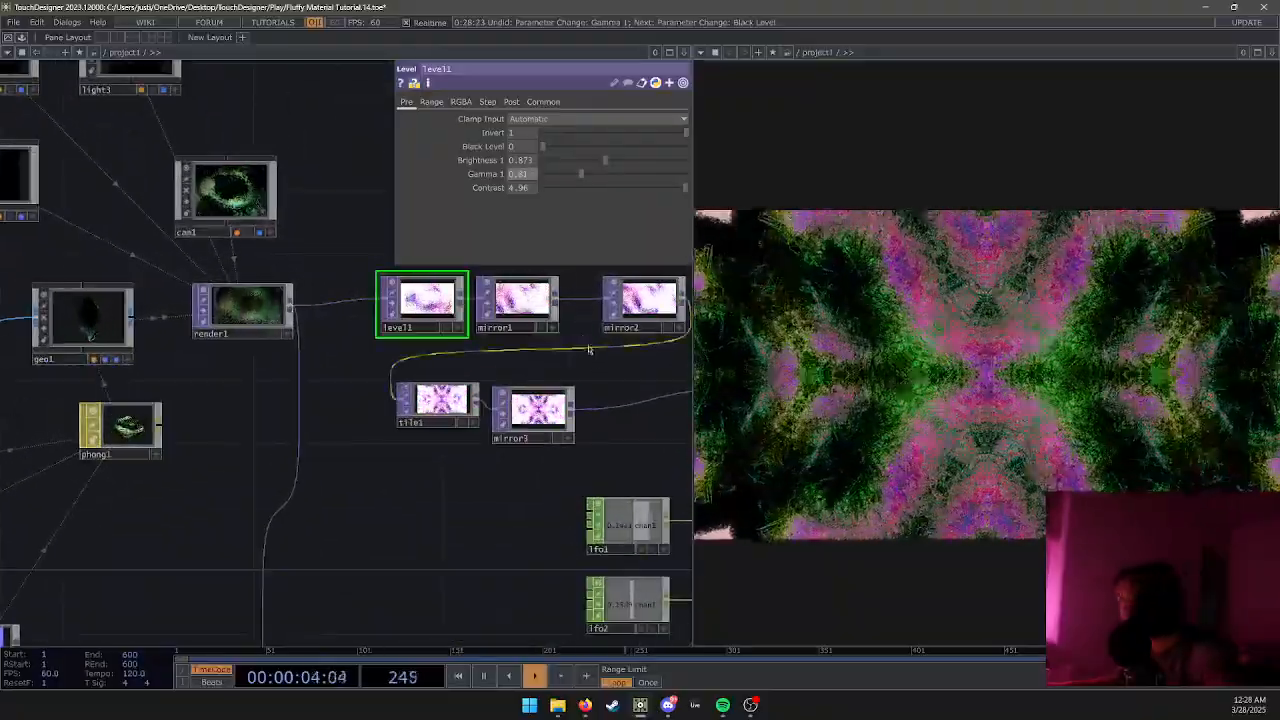
key("p")
scroll(440, 313, "up", 3)
scroll(452, 310, "down", 3)
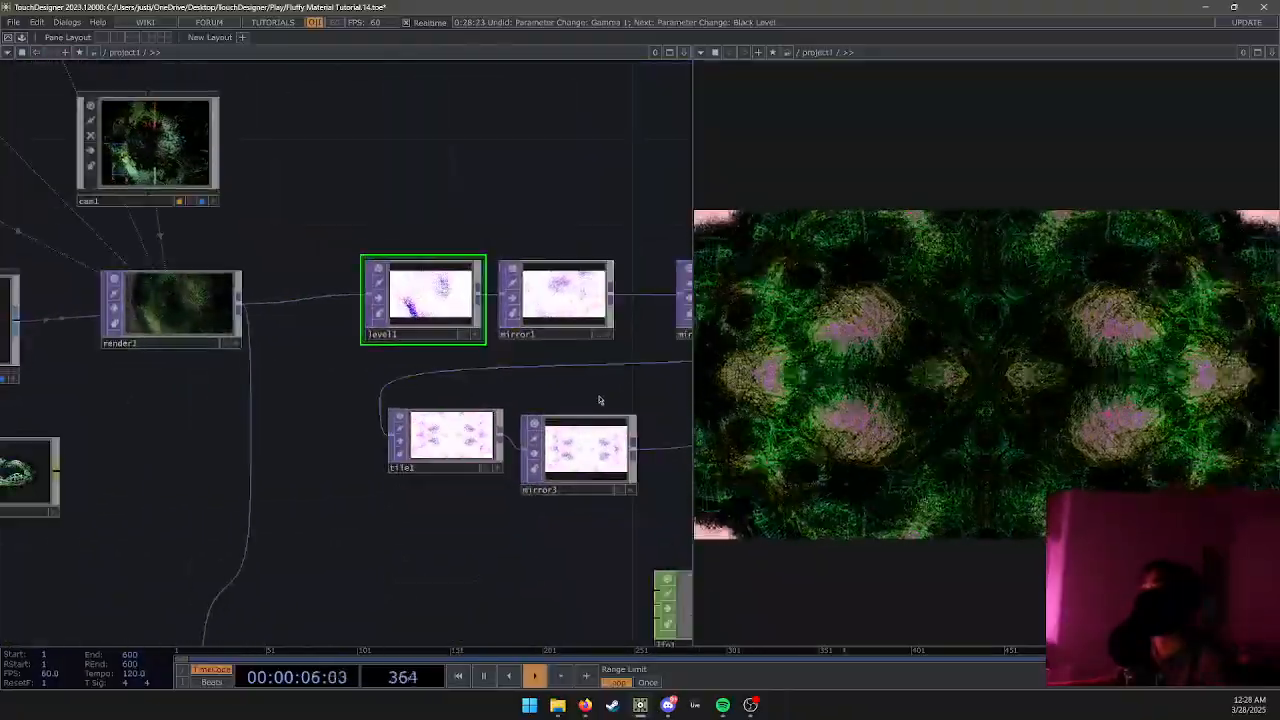
left_click_drag(600, 401, 443, 362)
scroll(322, 412, "up", 5)
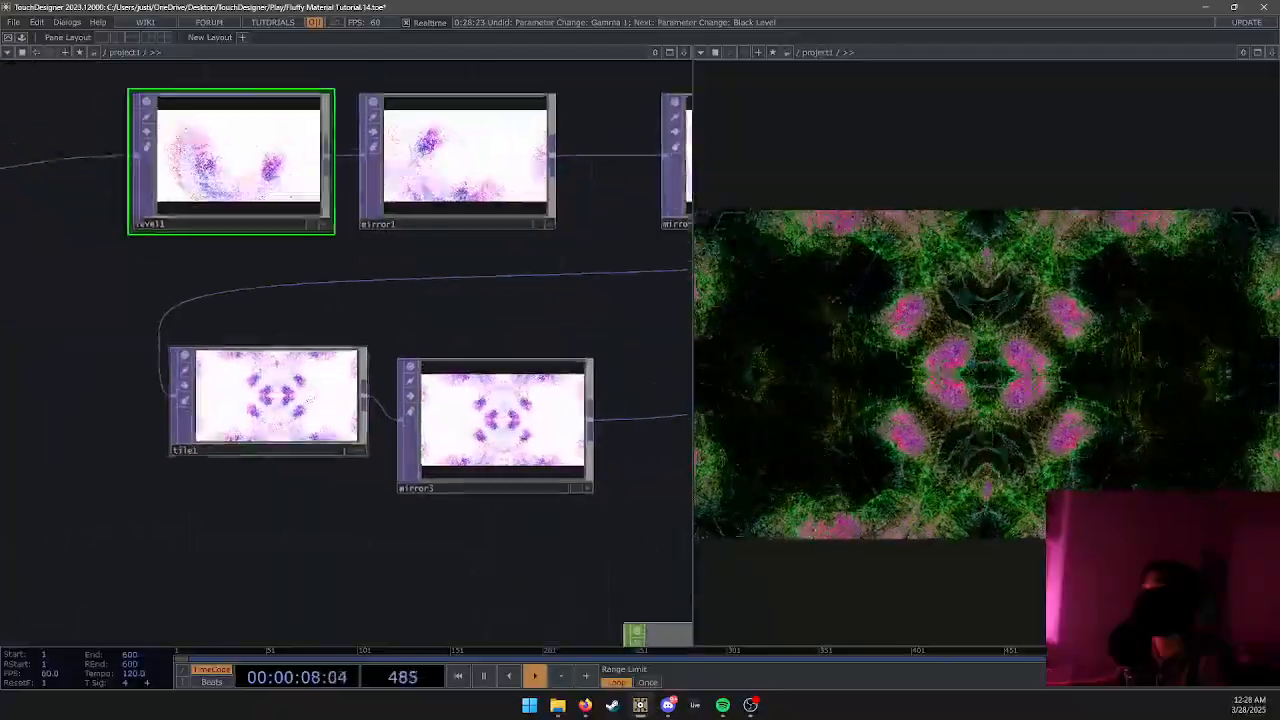
scroll(322, 412, "down", 3)
scroll(315, 398, "down", 2)
left_click_drag(577, 436, 283, 400)
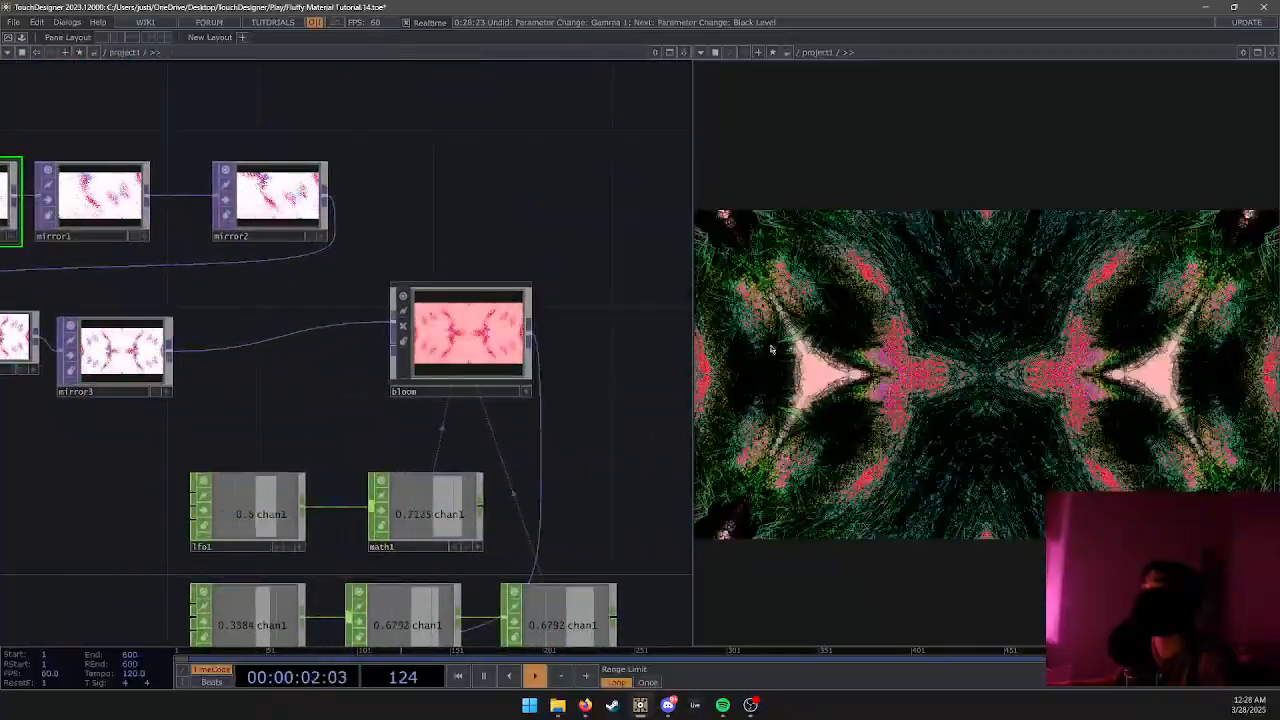
Compare the kaleidoscope image with comp1 bypassed against the composited result, leaving comp1 active.
scroll(580, 390, "down", 2)
scroll(623, 474, "down", 10)
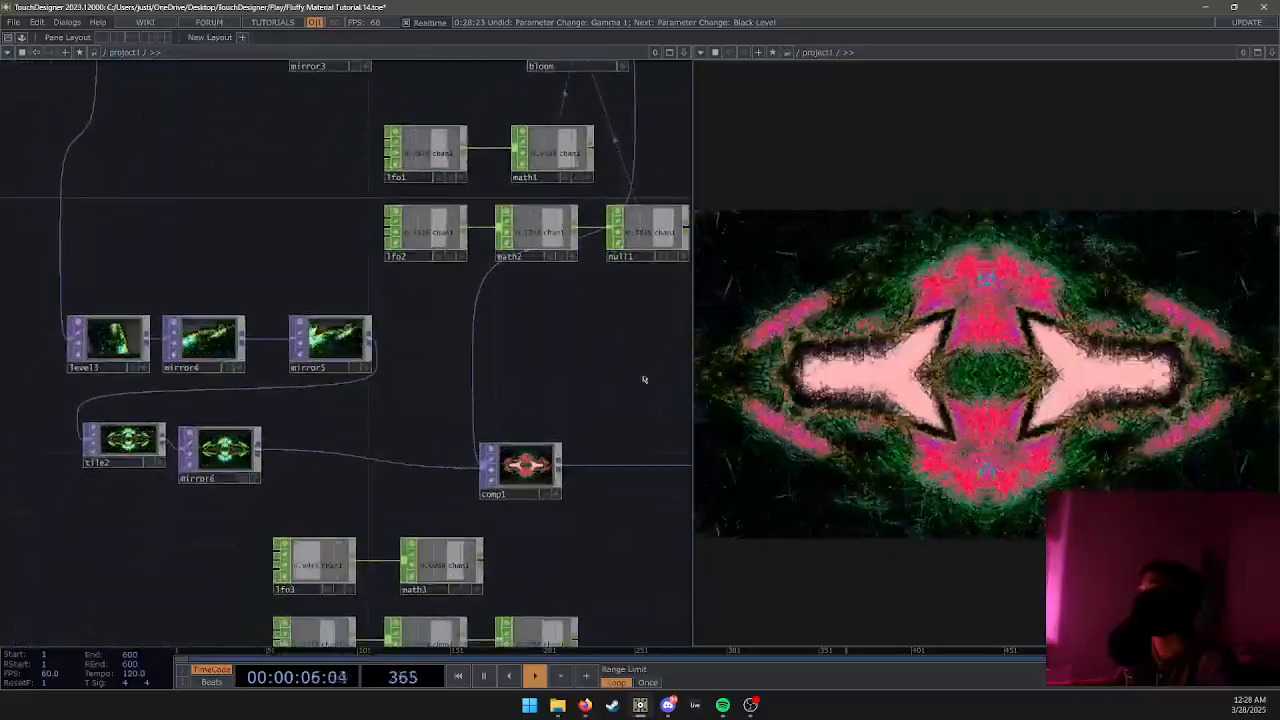
left_click_drag(385, 430, 497, 415)
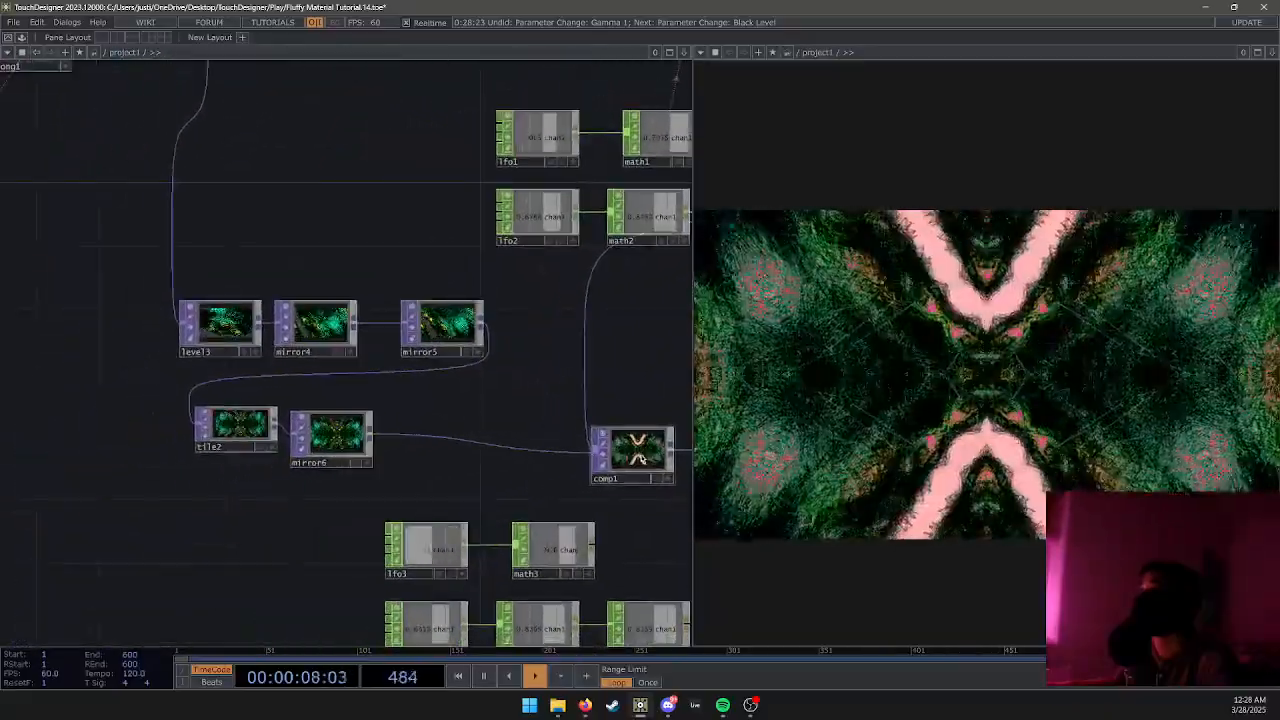
left_click(601, 456)
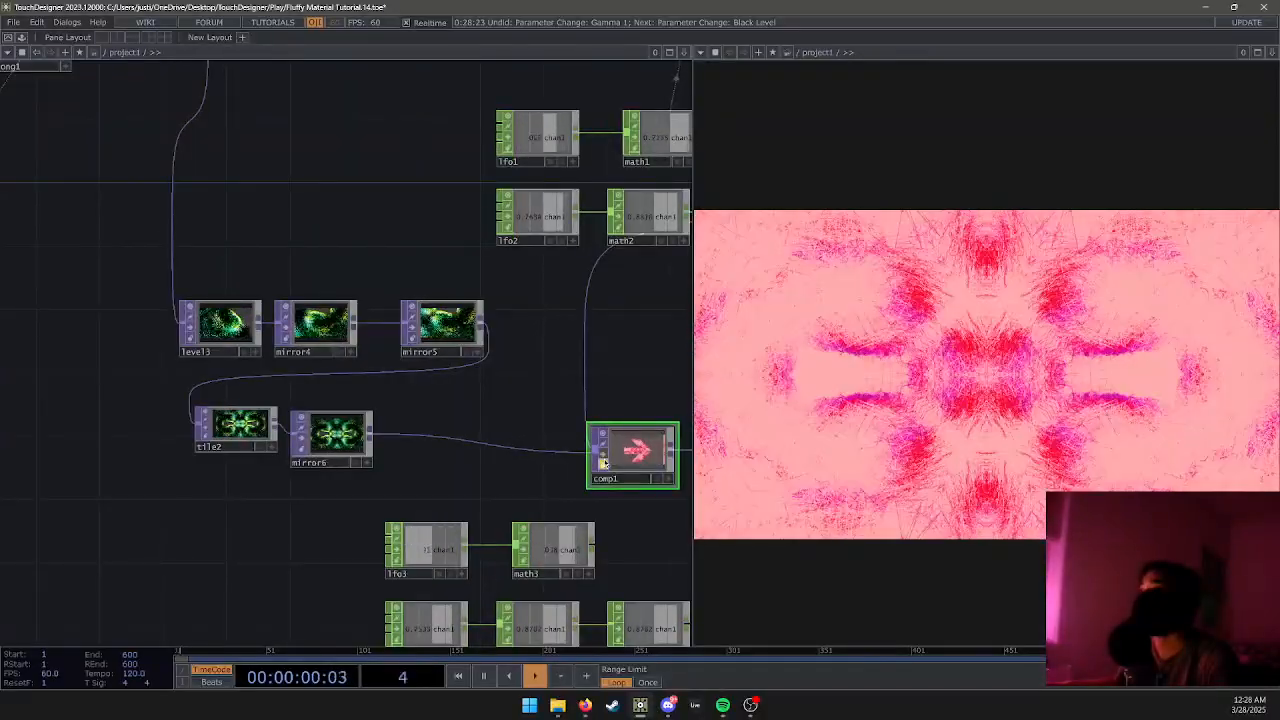
left_click(603, 461)
left_click(629, 482)
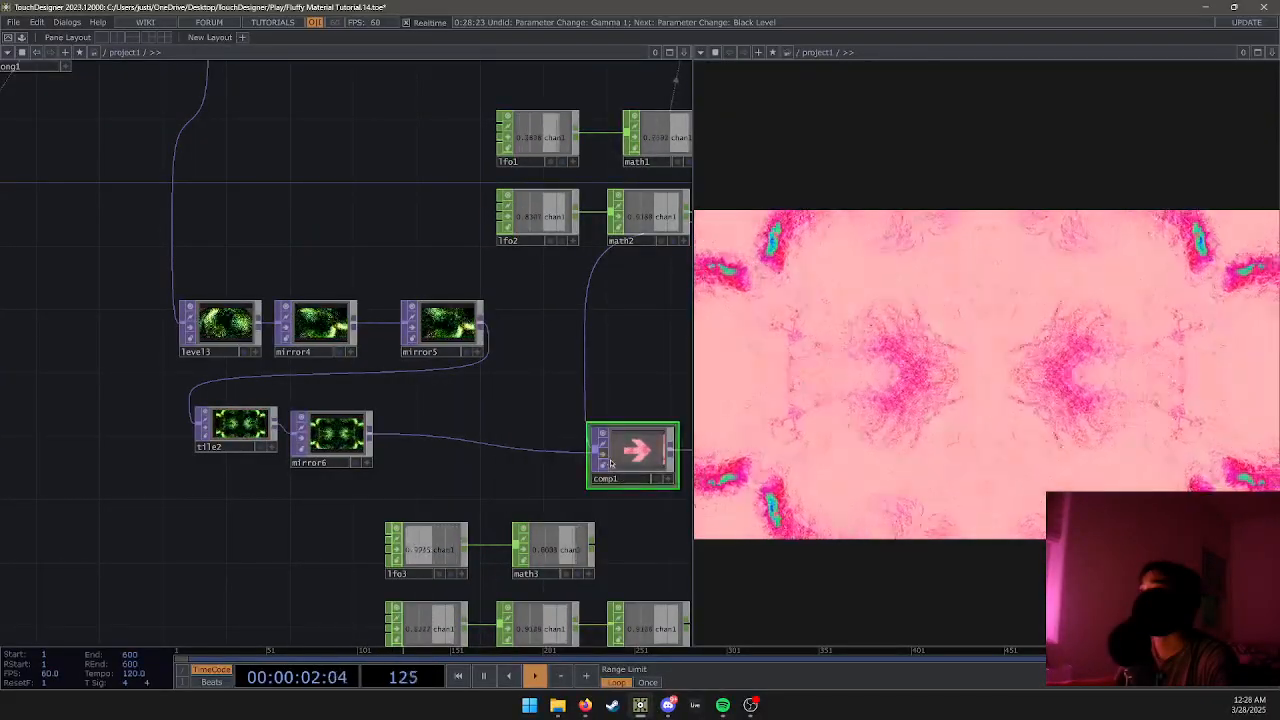
Display mirror6's output beside the final image, and inspect the Bloom settings of the bloom component.
left_click(315, 430)
key("p")
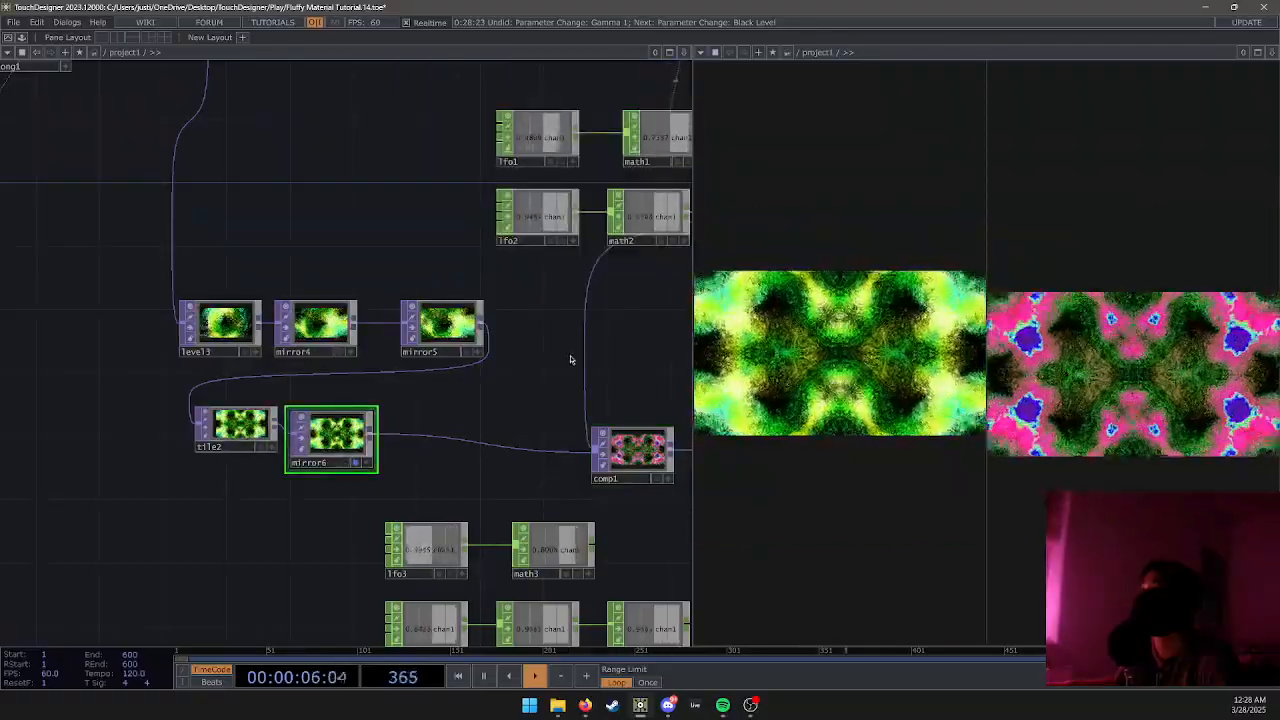
left_click_drag(591, 355, 430, 423)
left_click_drag(604, 175, 514, 234)
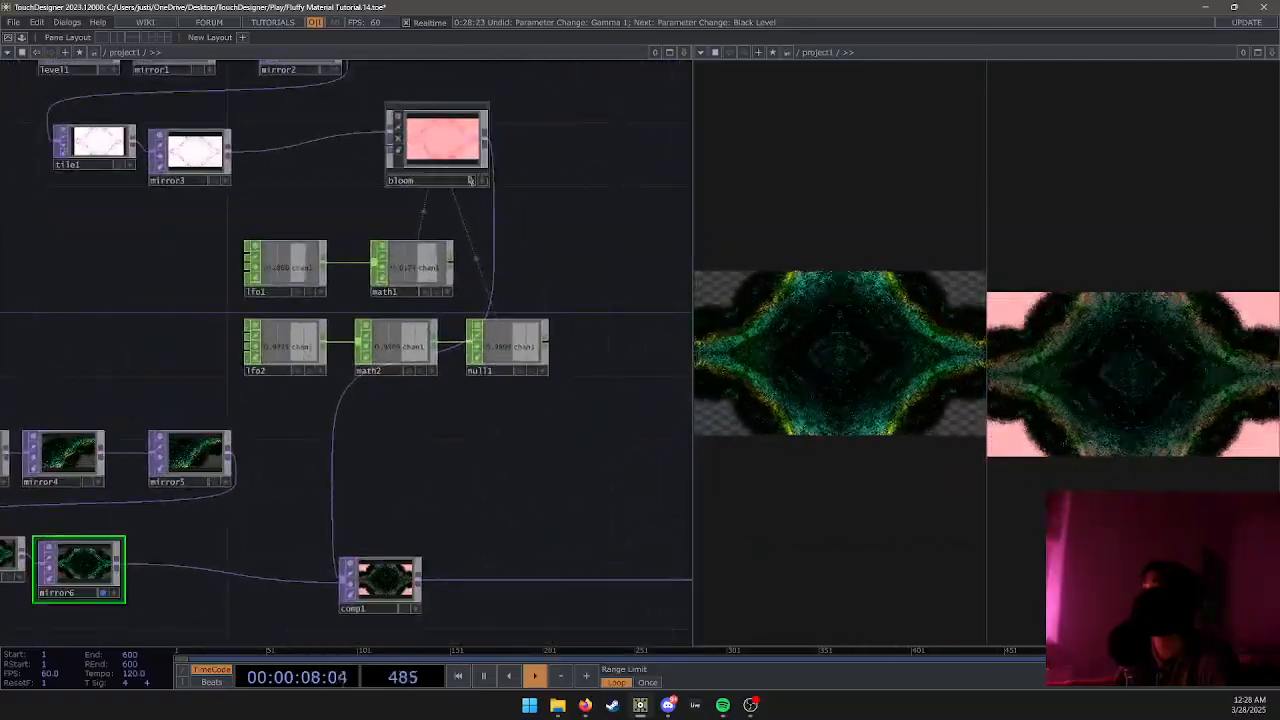
left_click(462, 152)
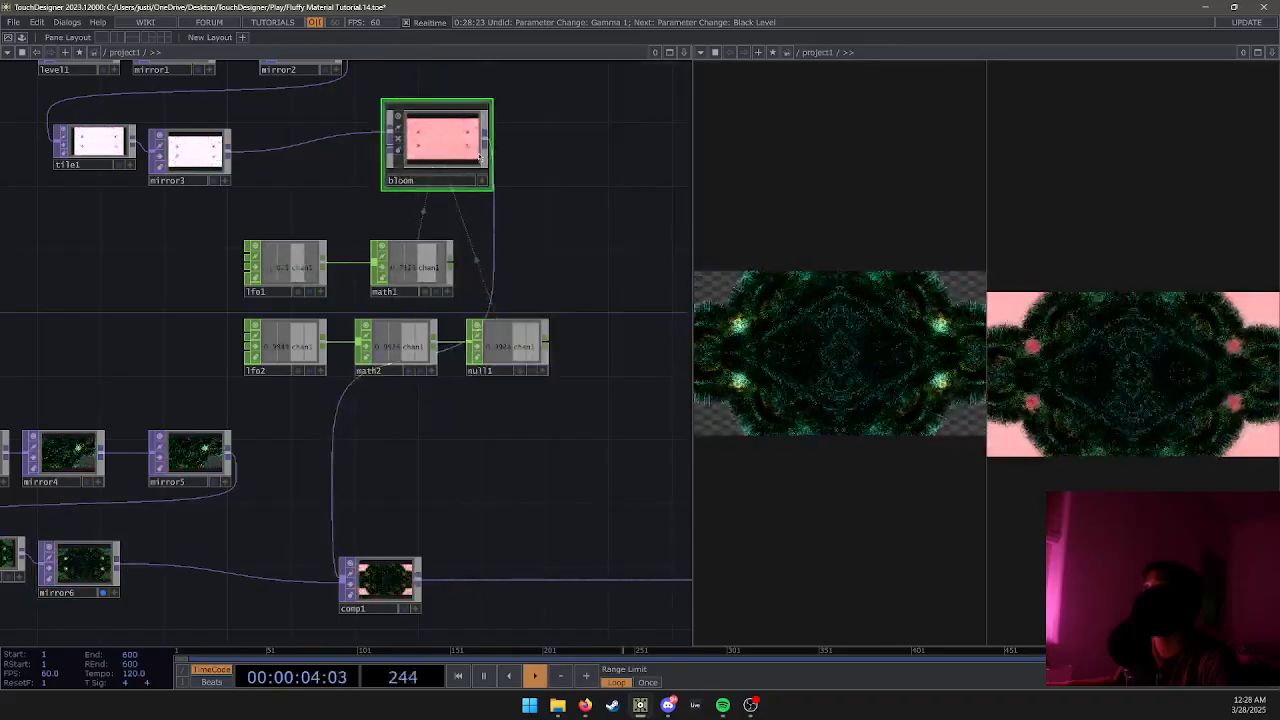
key("p")
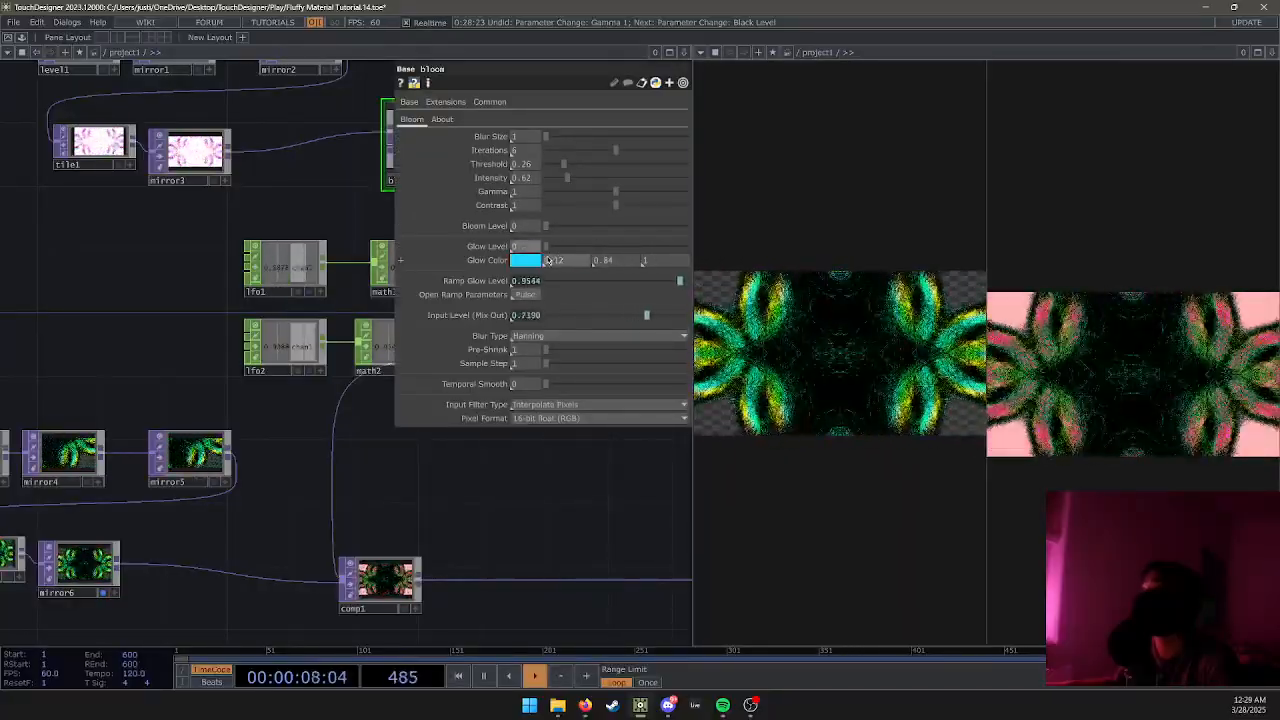
key("p")
Examine the out1 result up close, and remove mirror6's output from the background display.
middle_click_drag(489, 408, 484, 455)
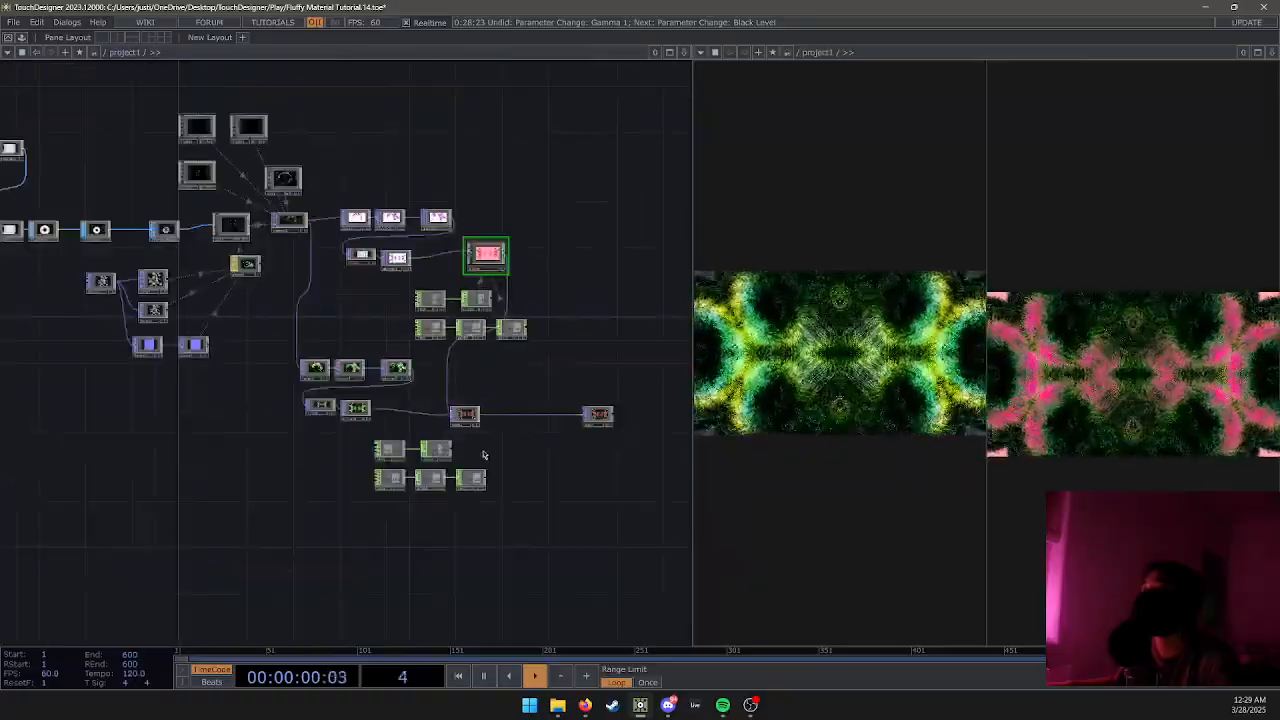
scroll(503, 369, "up", 5)
scroll(569, 520, "down", 3)
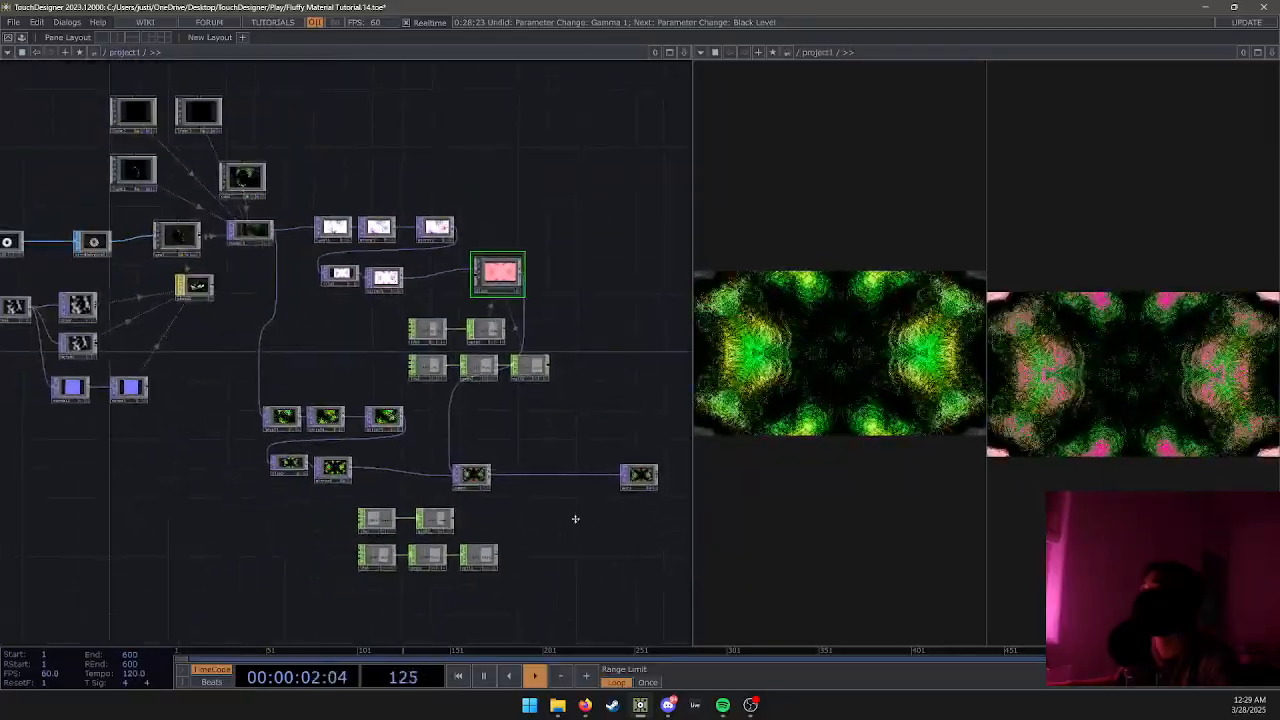
scroll(610, 522, "up", 10)
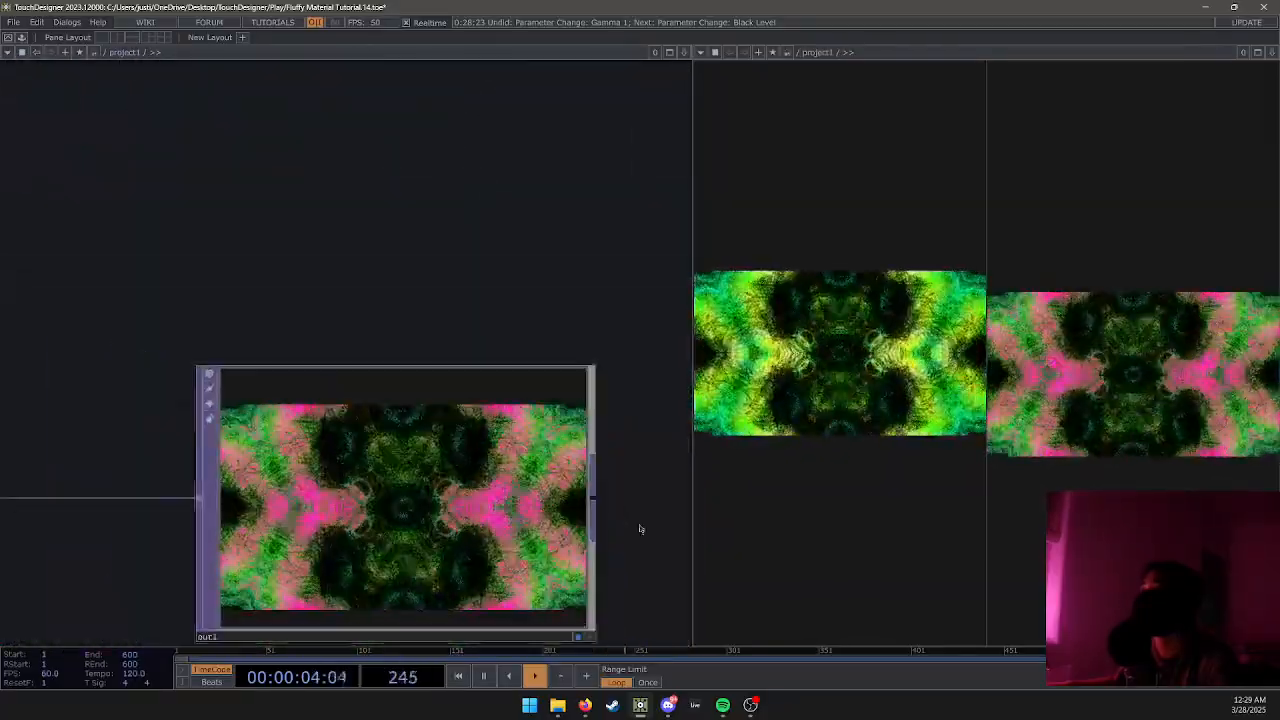
scroll(417, 453, "down", 6)
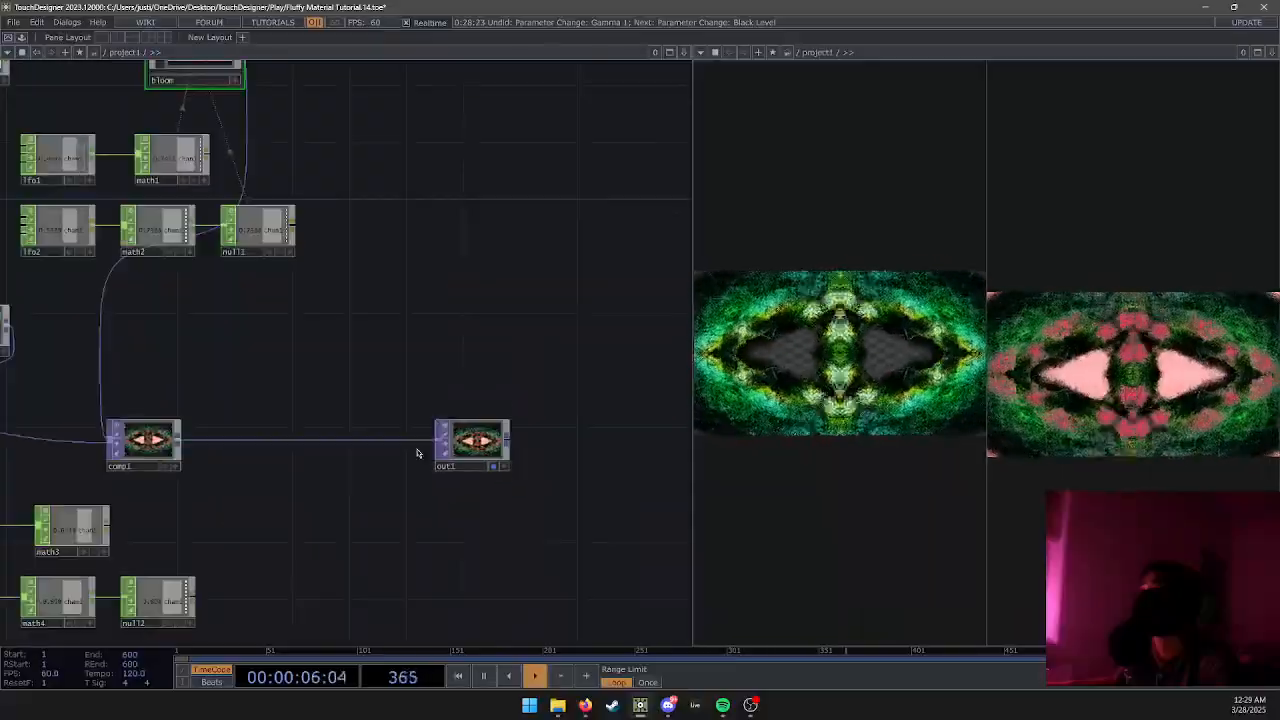
left_click_drag(398, 471, 564, 456)
left_click(60, 438)
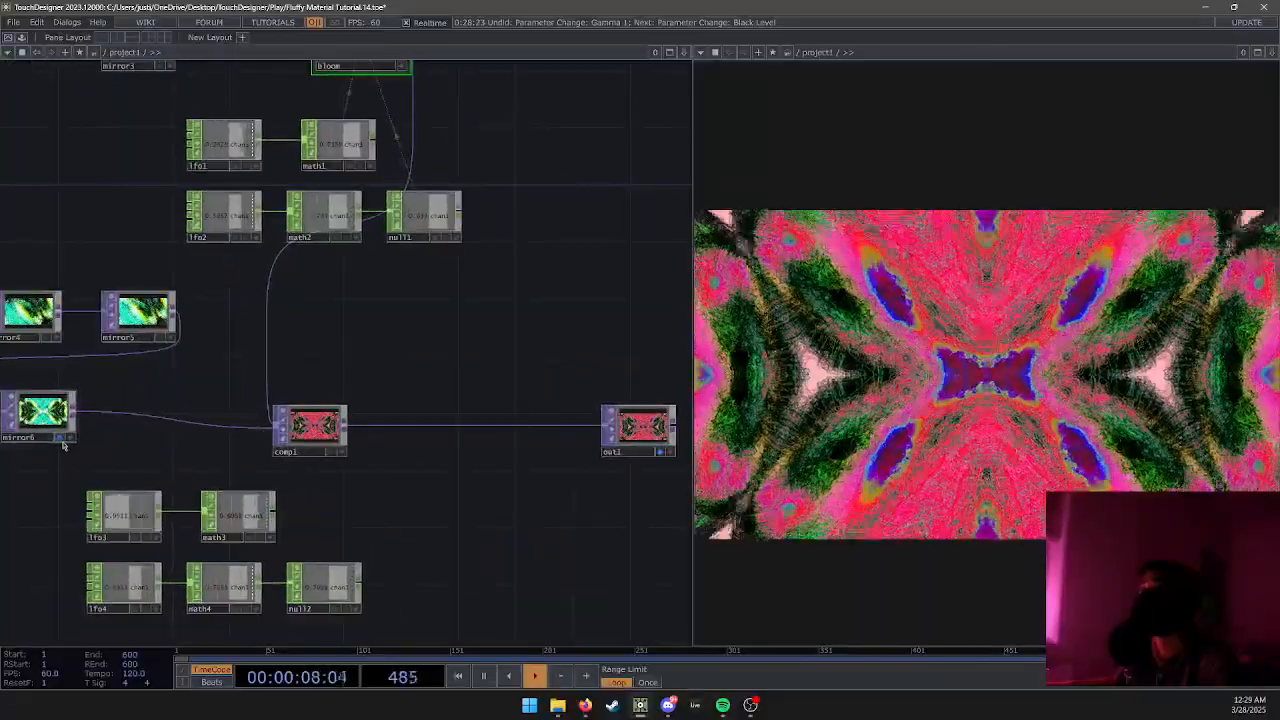
Enlarge the output viewer so it takes up most of the workspace, keeping a narrow strip of the network.
left_click_drag(581, 514, 352, 497)
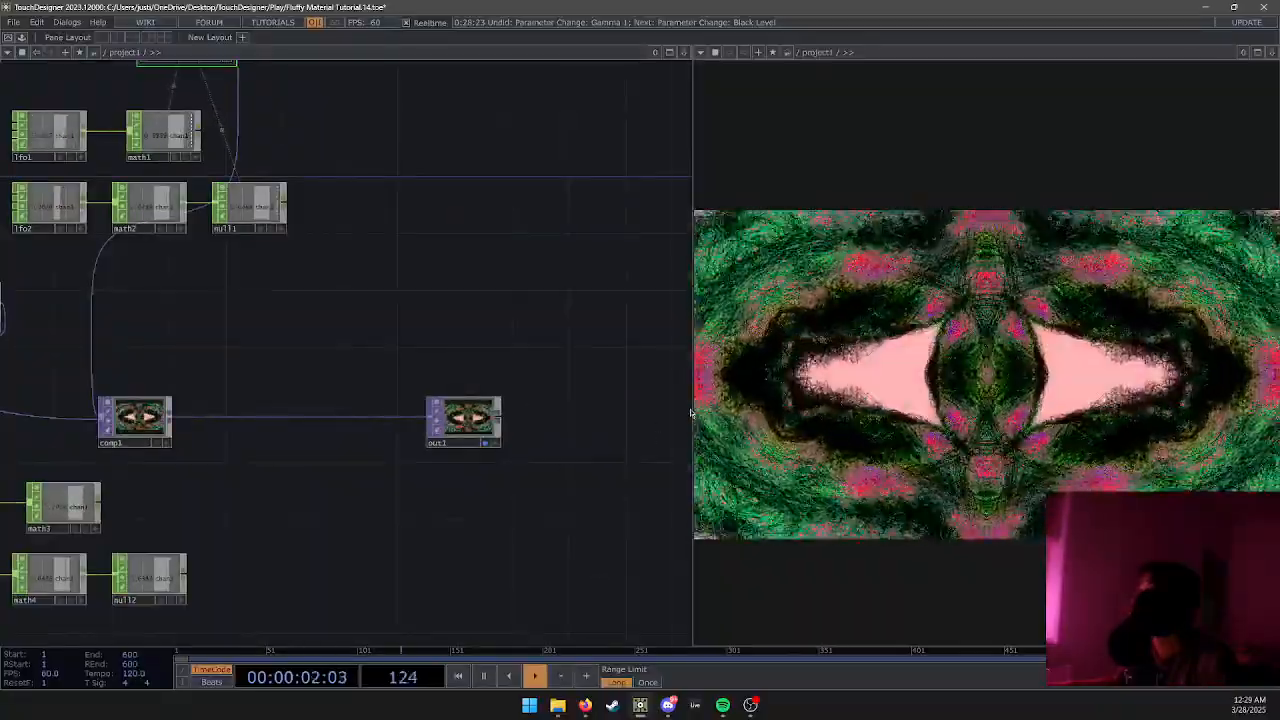
left_click_drag(690, 413, 74, 430)
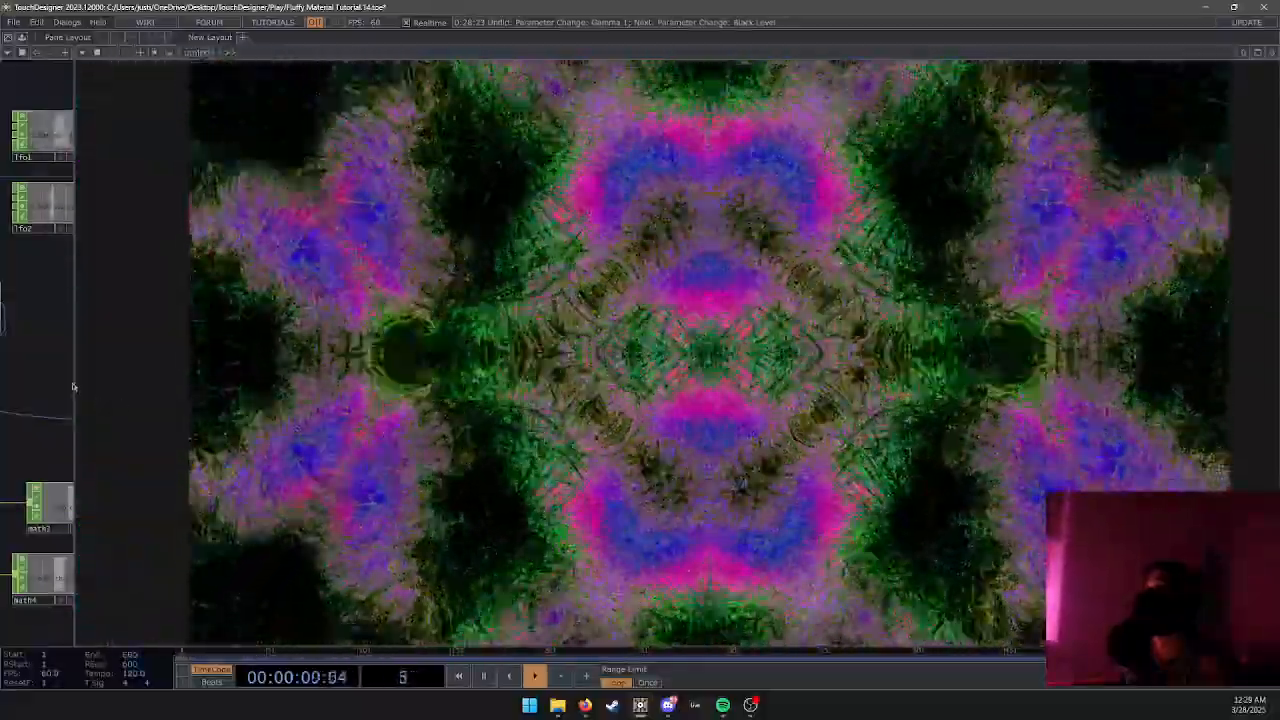
left_click_drag(74, 386, 146, 377)
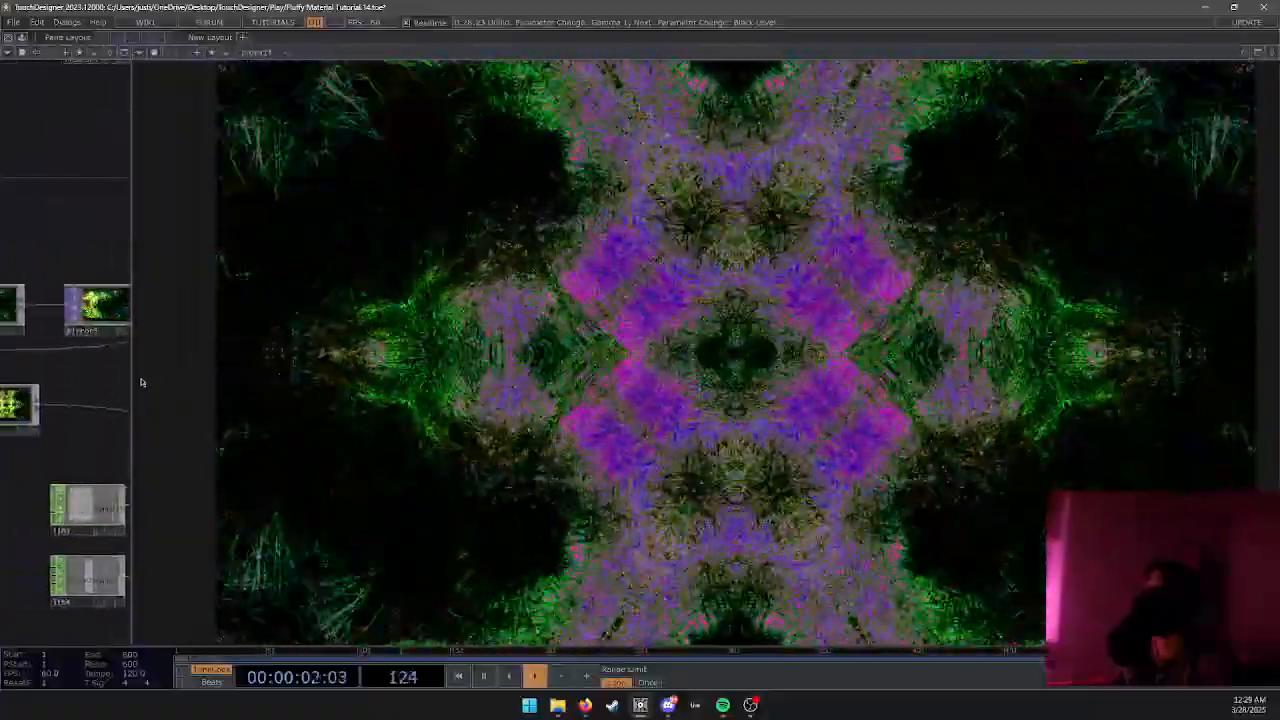
Open the phong1 material's parameters, widen the network pane to show them, and try several Displace Scale values.
scroll(89, 381, "down", 5)
scroll(75, 326, "up", 6)
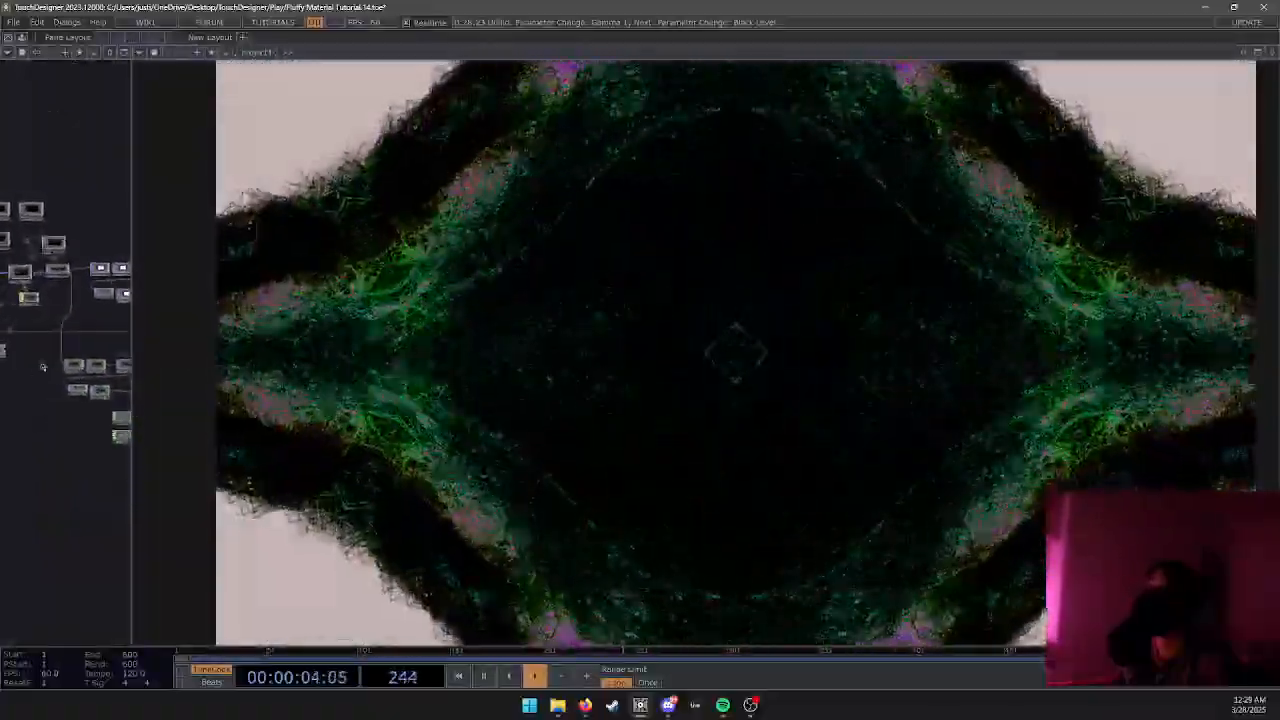
left_click_drag(75, 326, 34, 398)
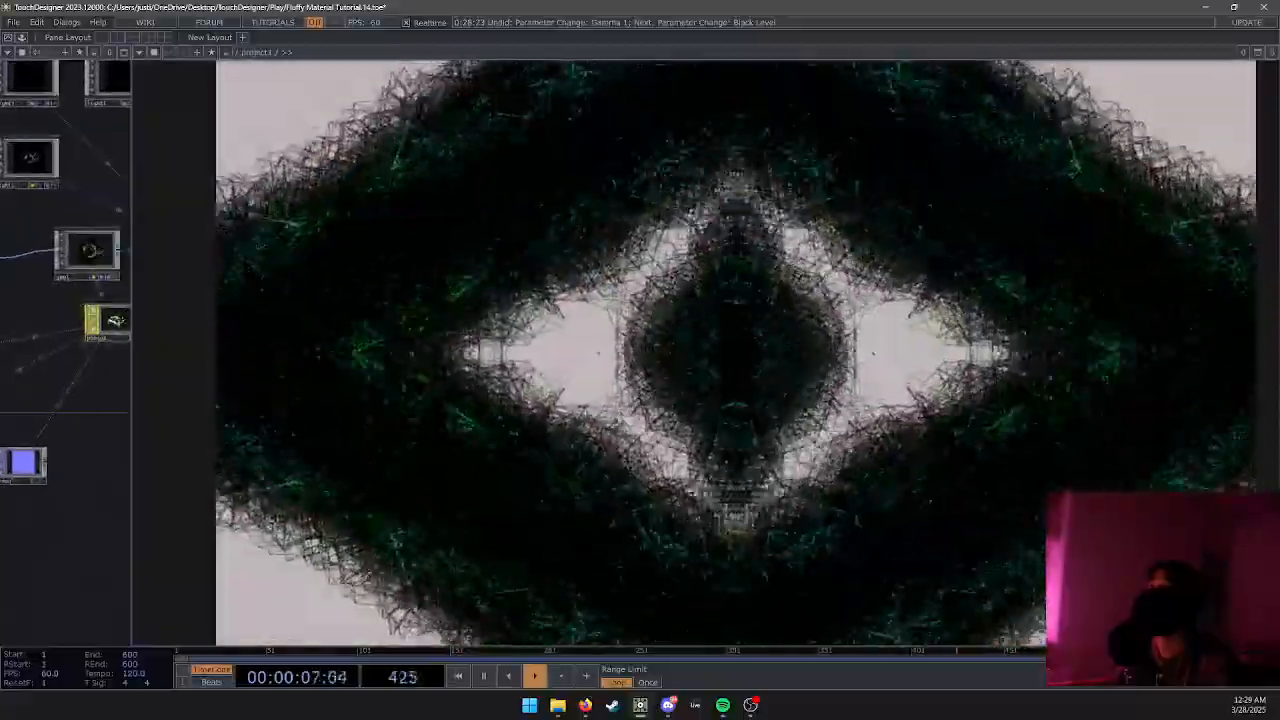
left_click(114, 318)
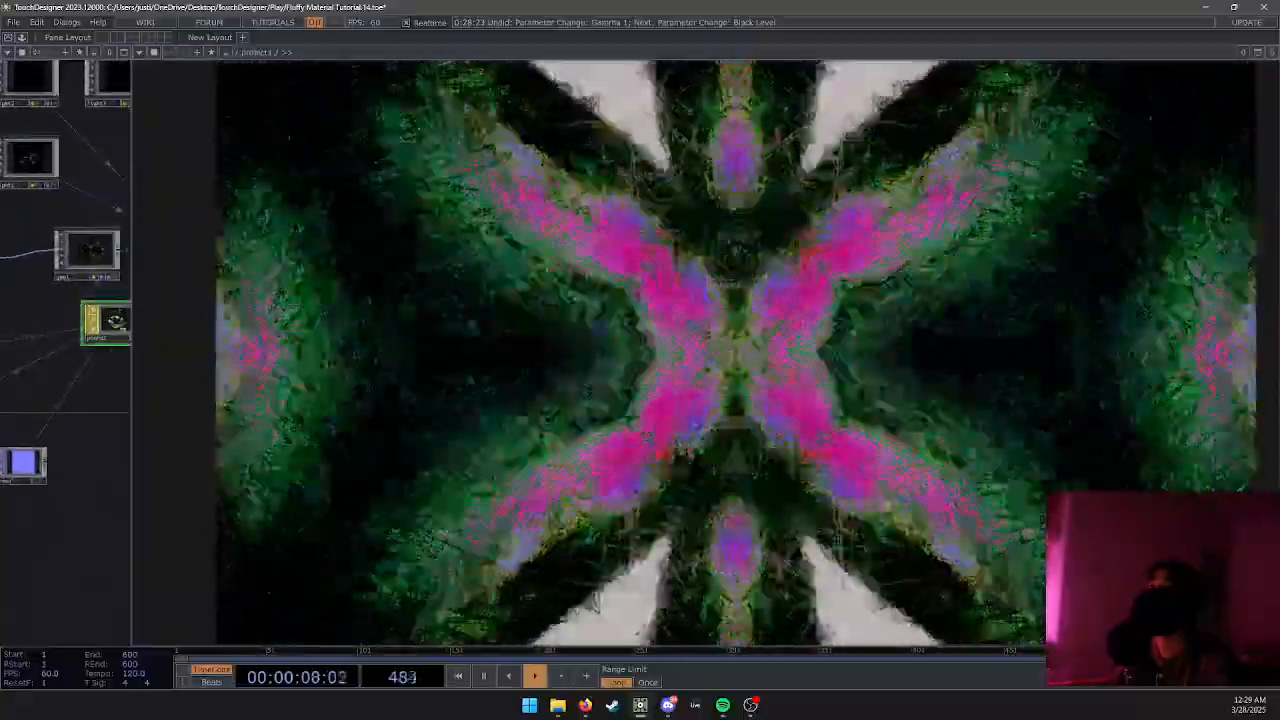
left_click_drag(126, 298, 47, 290)
key("p")
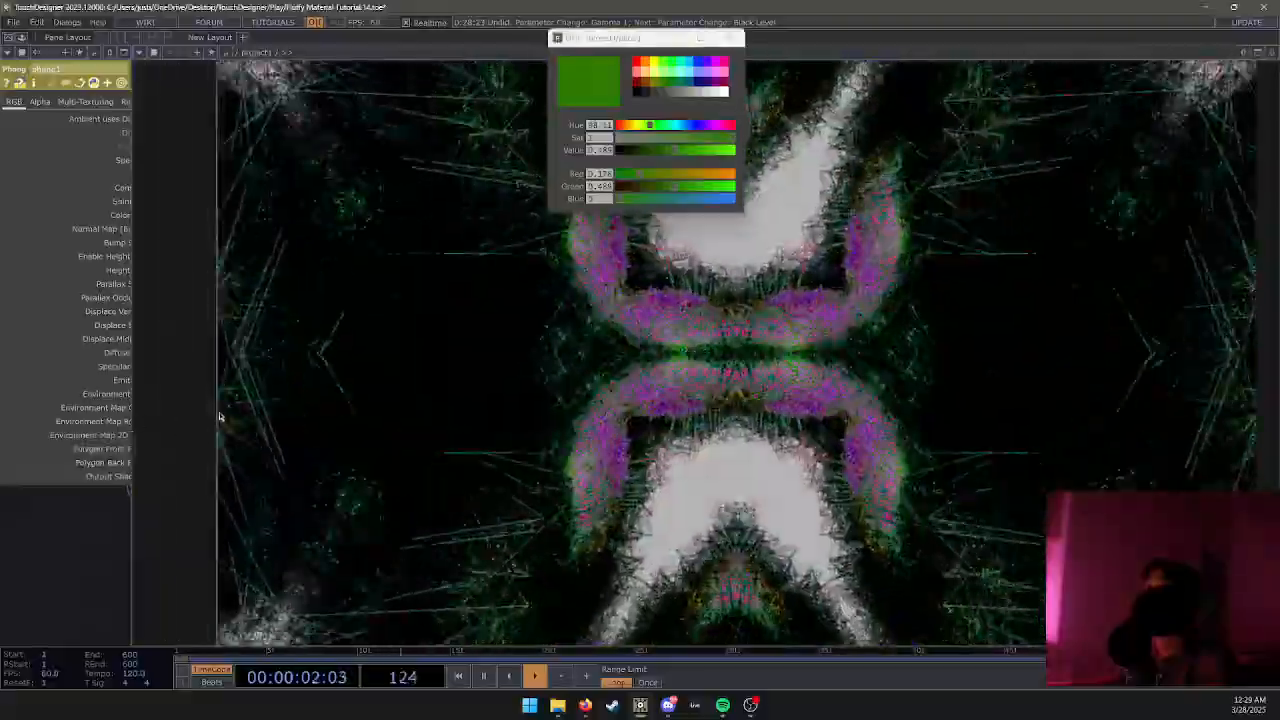
left_click_drag(131, 421, 229, 417)
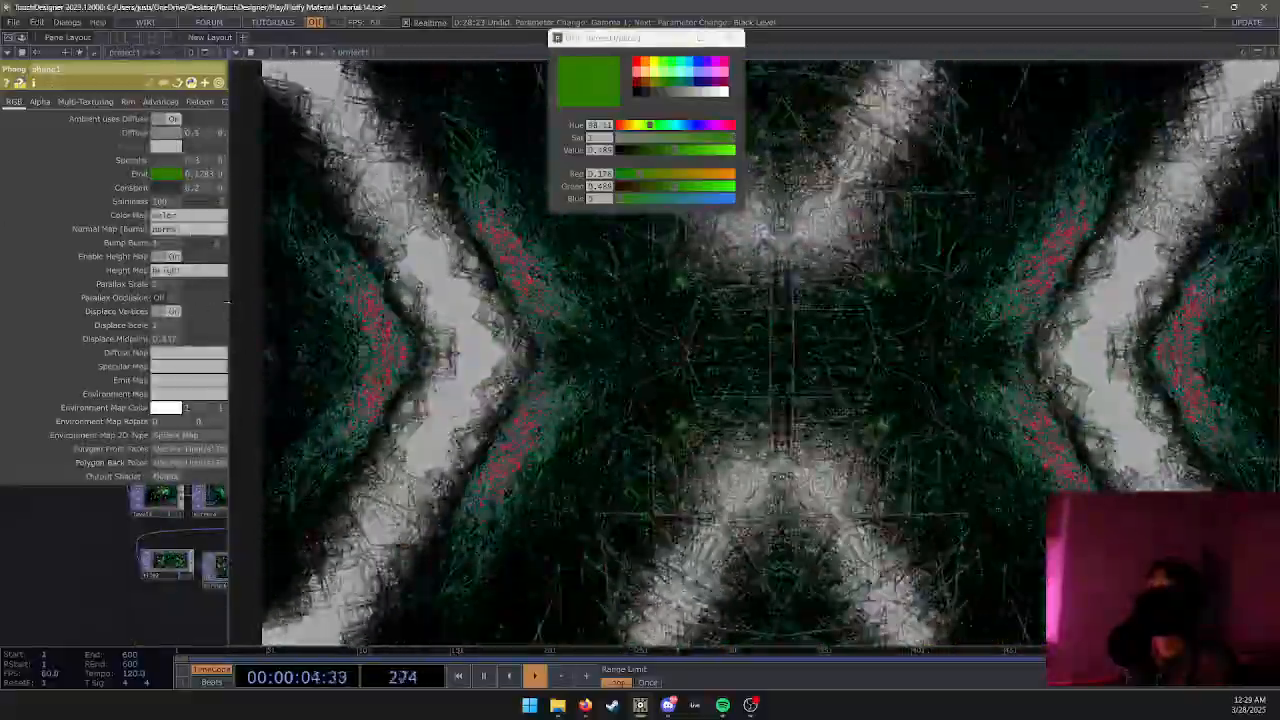
left_click_drag(227, 300, 282, 301)
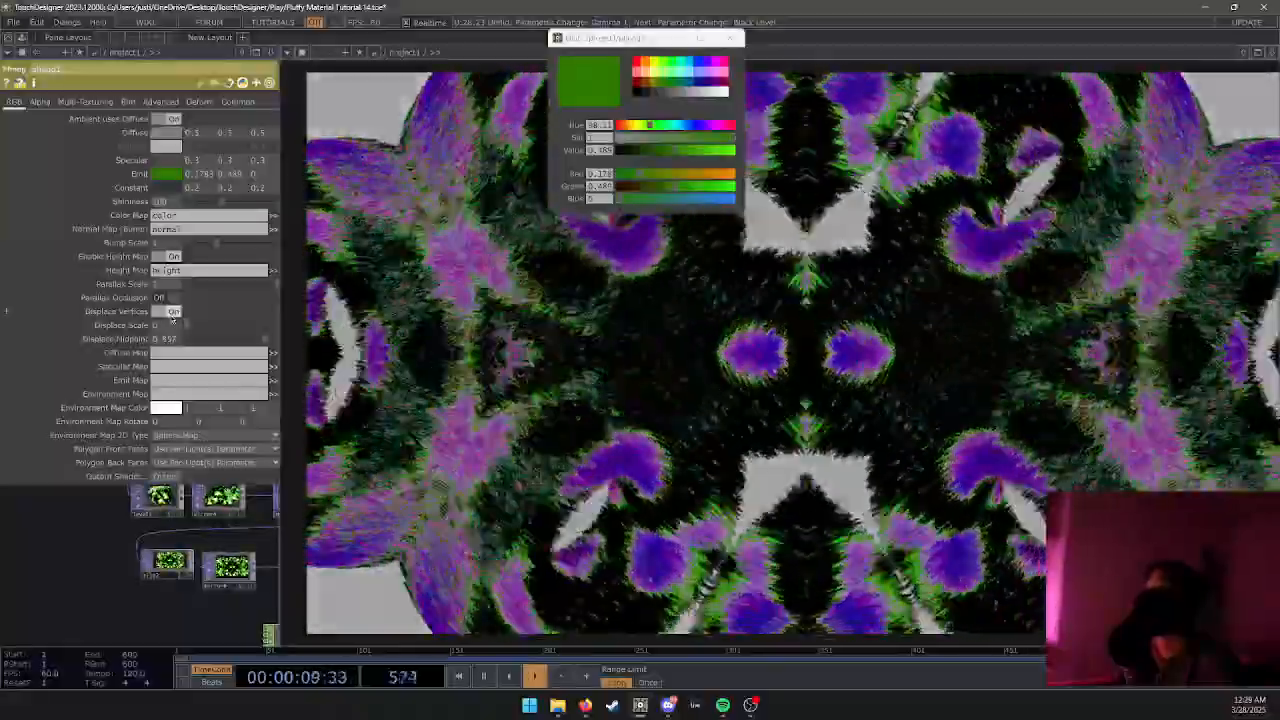
left_click_drag(185, 325, 271, 331)
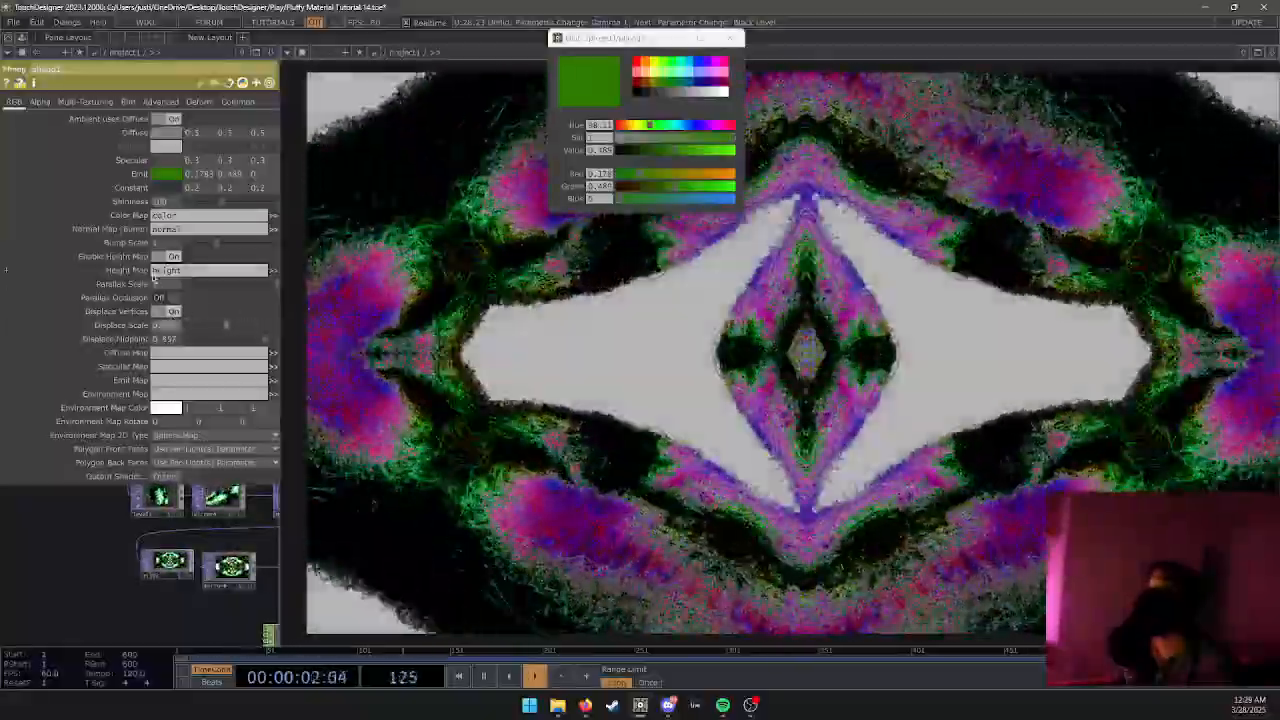
Review the network from the phong1 material to comp1, and inspect the Mirror settings of mirror6.
key("p")
left_click_drag(57, 427, 269, 506)
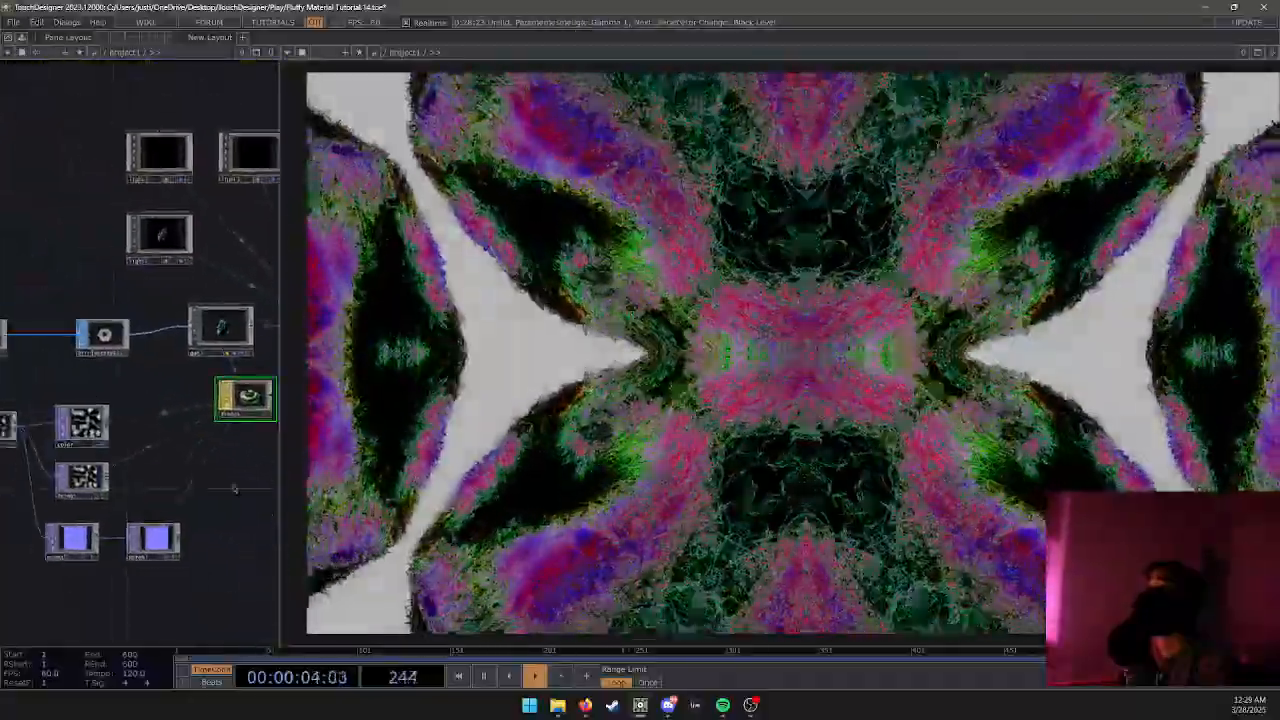
mouse_move(85, 262)
left_mouse_down()
mouse_move(166, 274)
mouse_move(66, 254)
left_mouse_up()
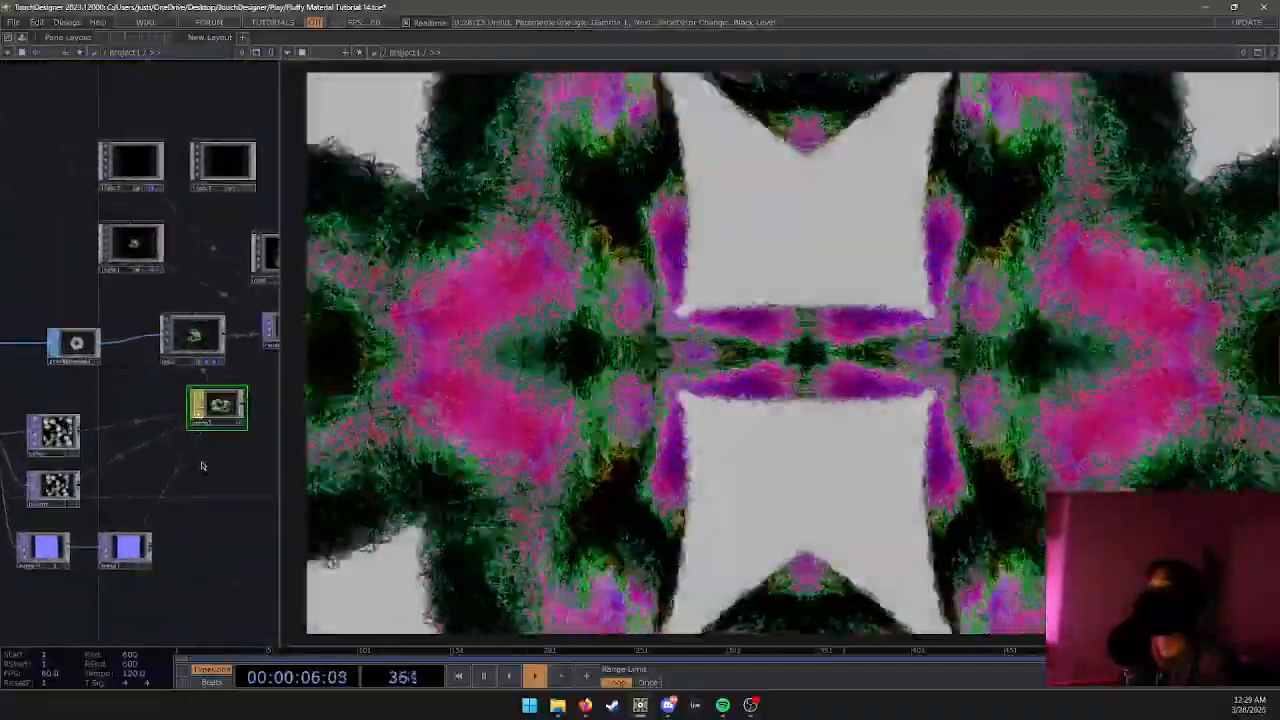
left_click_drag(190, 455, 2, 312)
left_click_drag(270, 346, 131, 317)
left_click_drag(180, 523, 134, 434)
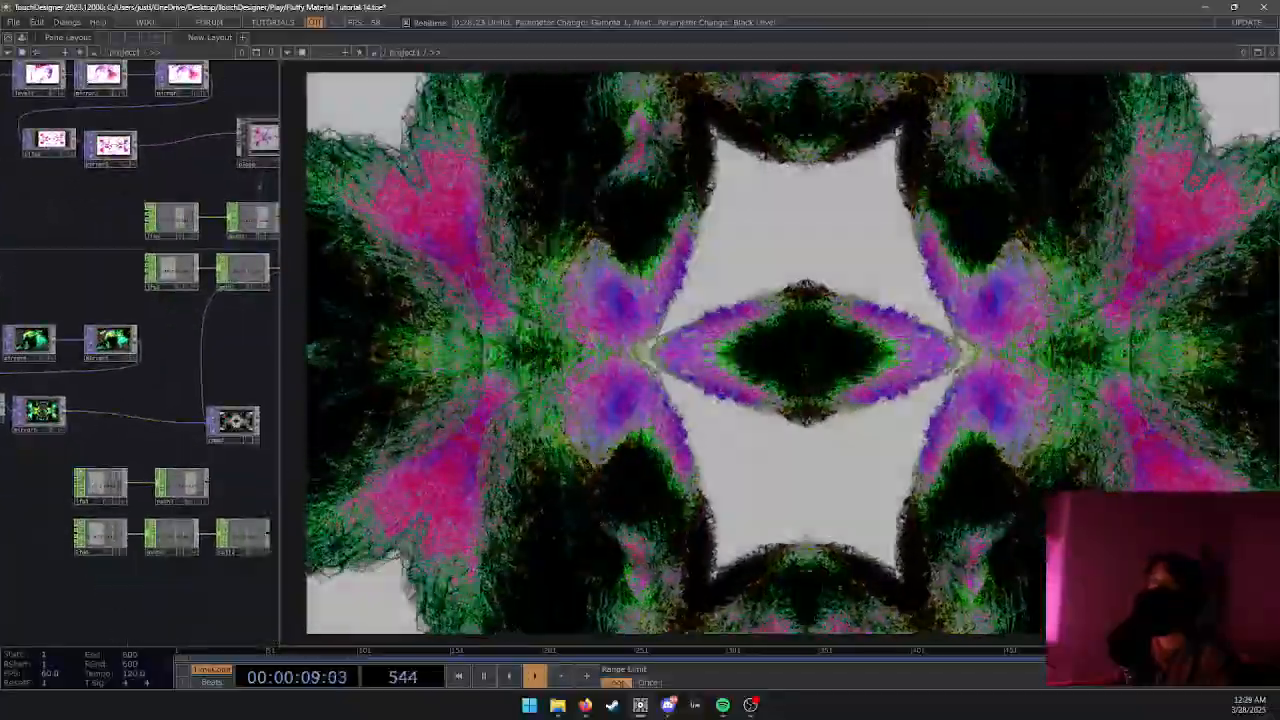
left_click(38, 412)
key("p")
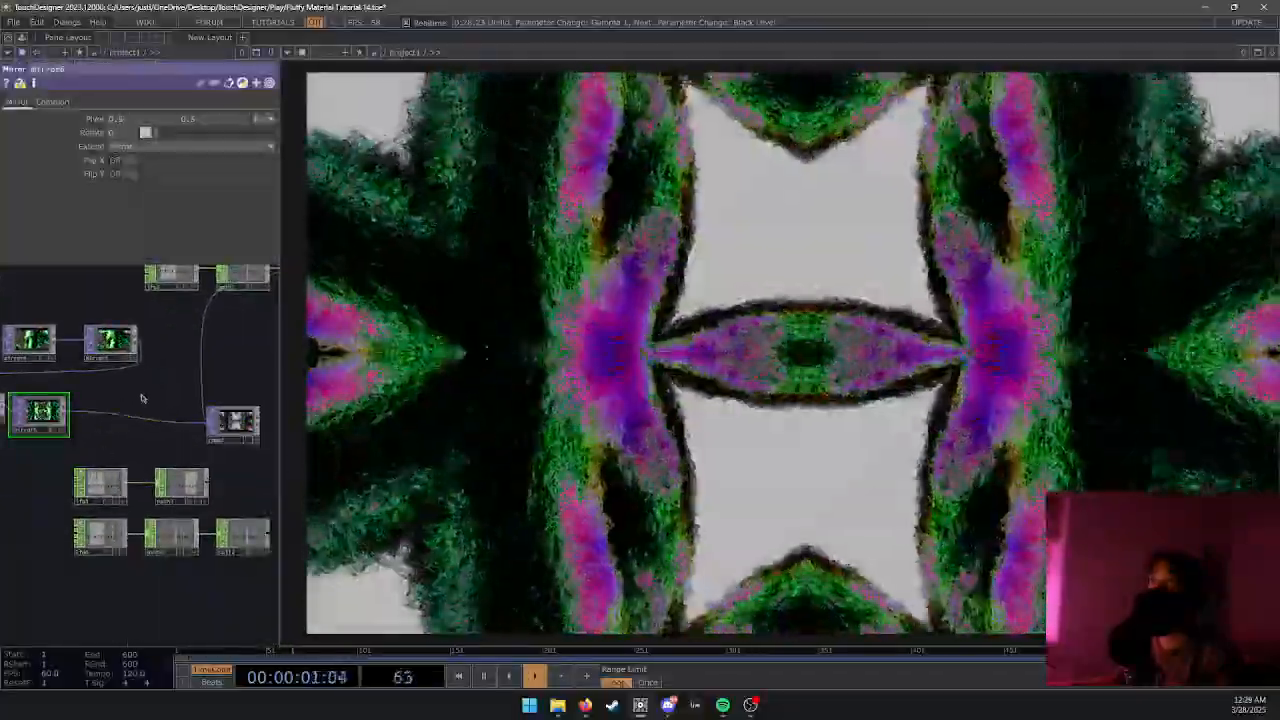
Try other Crop Left and Crop Right values on tile2, undoing the changes.
left_click_drag(143, 397, 234, 389)
left_click(68, 398)
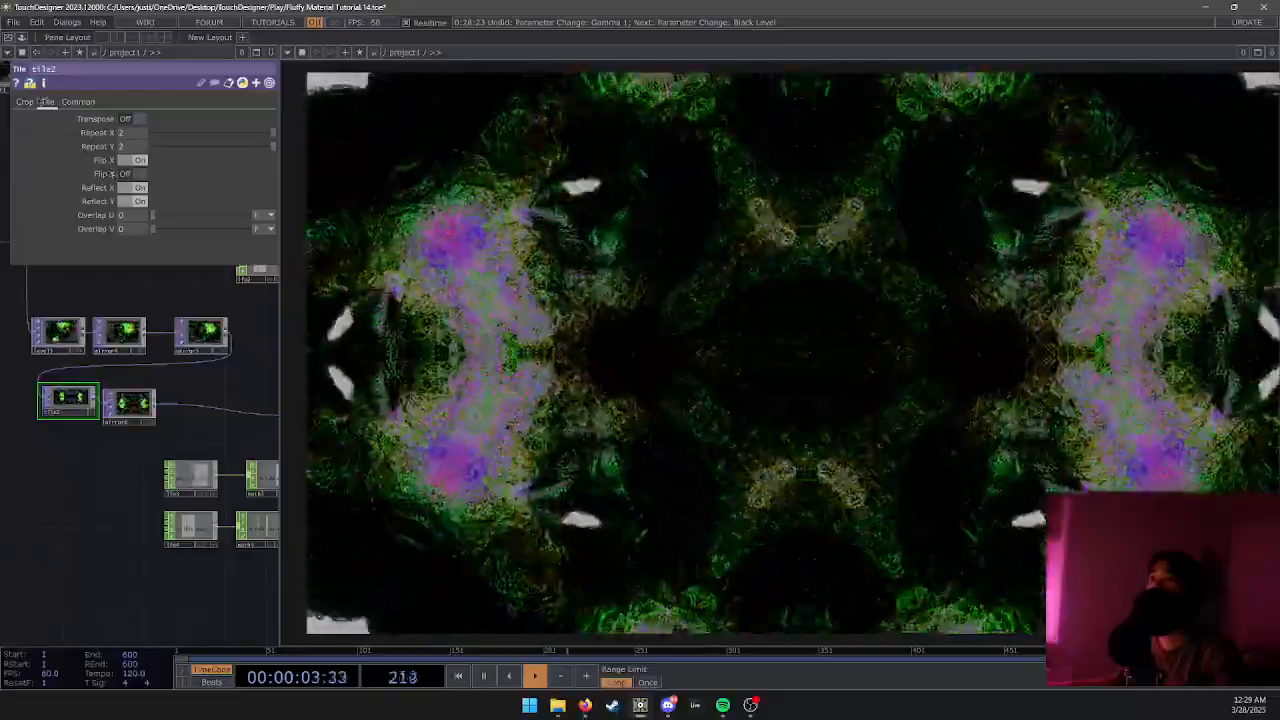
left_click(24, 101)
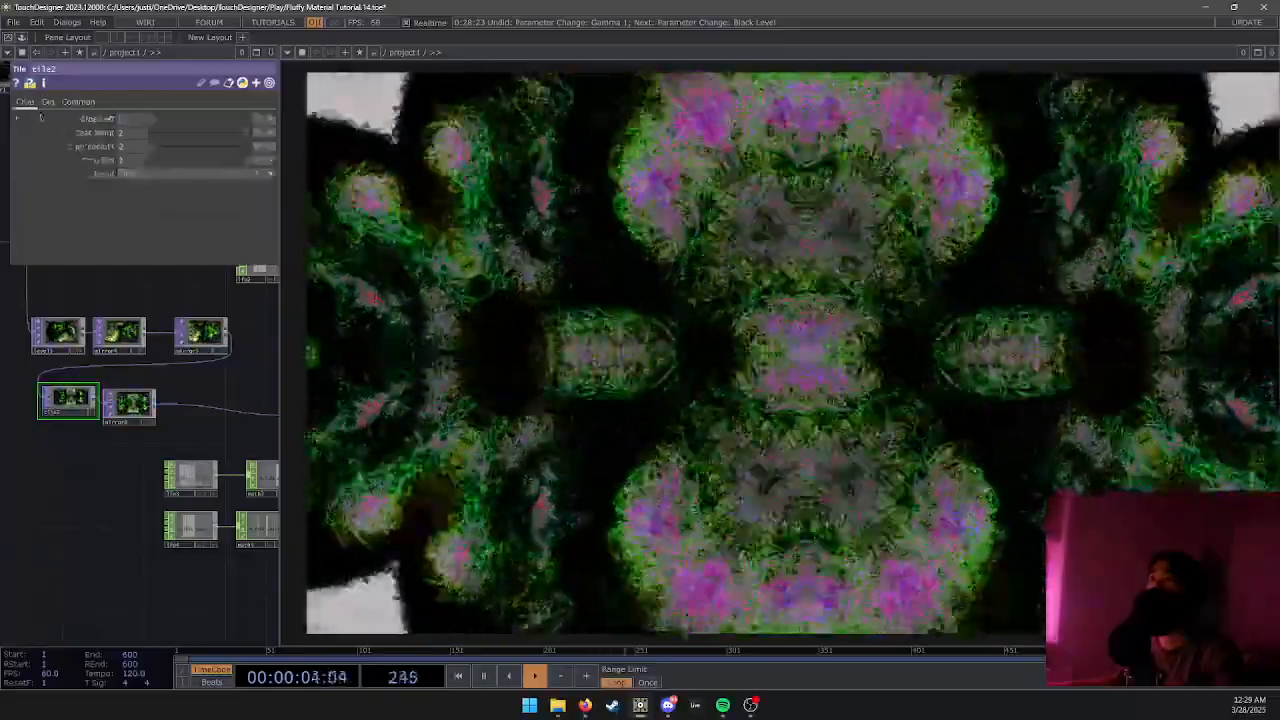
mouse_move(179, 123)
left_mouse_down()
mouse_move(199, 119)
mouse_move(192, 139)
left_mouse_up()
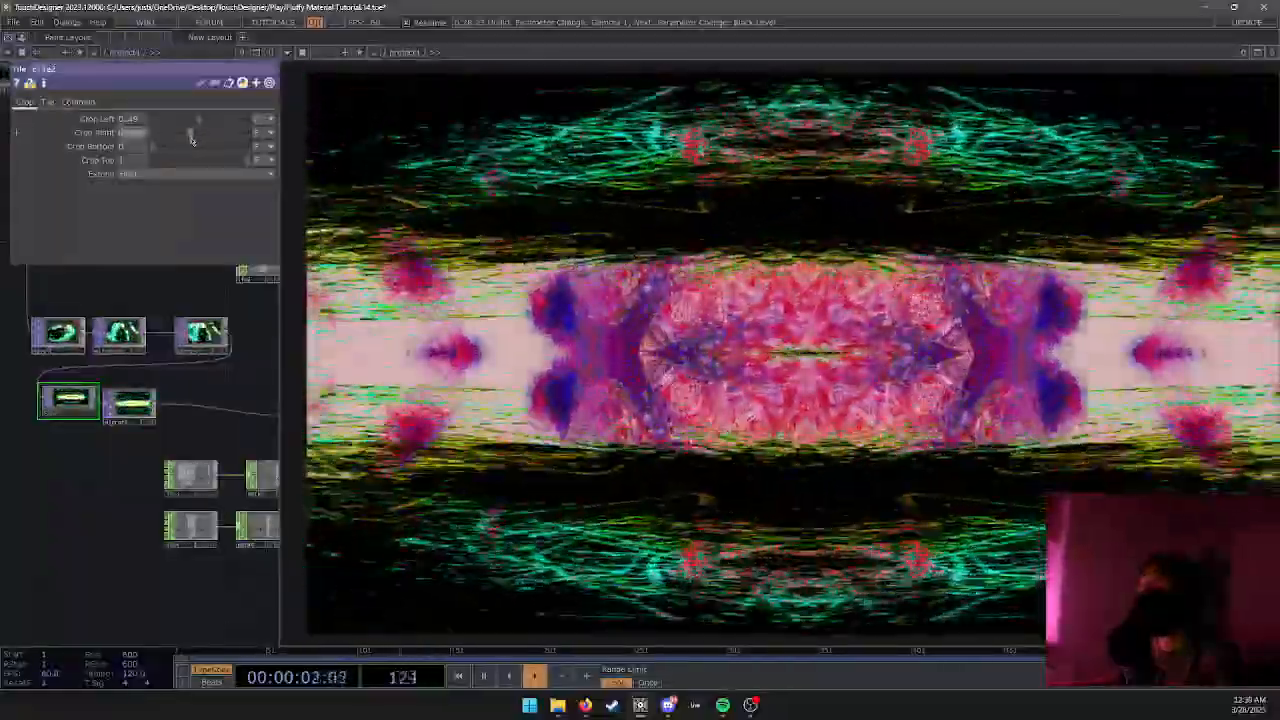
Try a partial Invert on level3, and return Invert to 0.
scroll(212, 310, "down", 3)
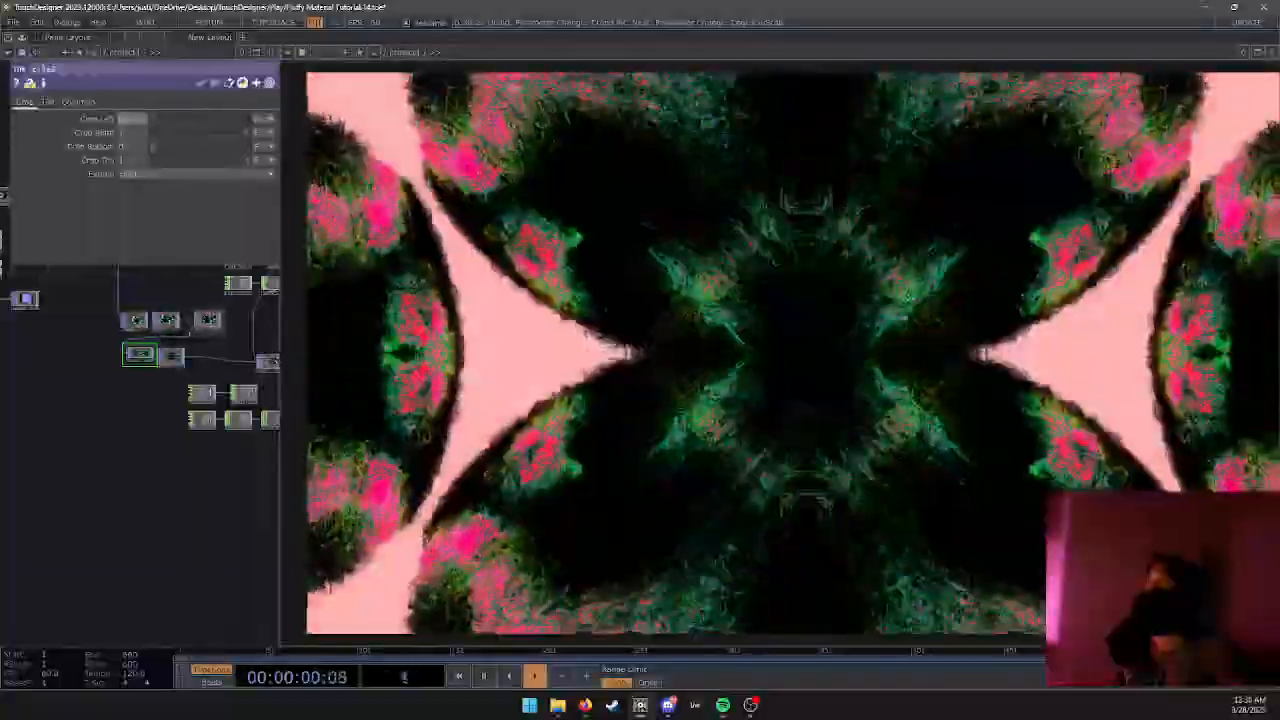
scroll(186, 381, "down", 5)
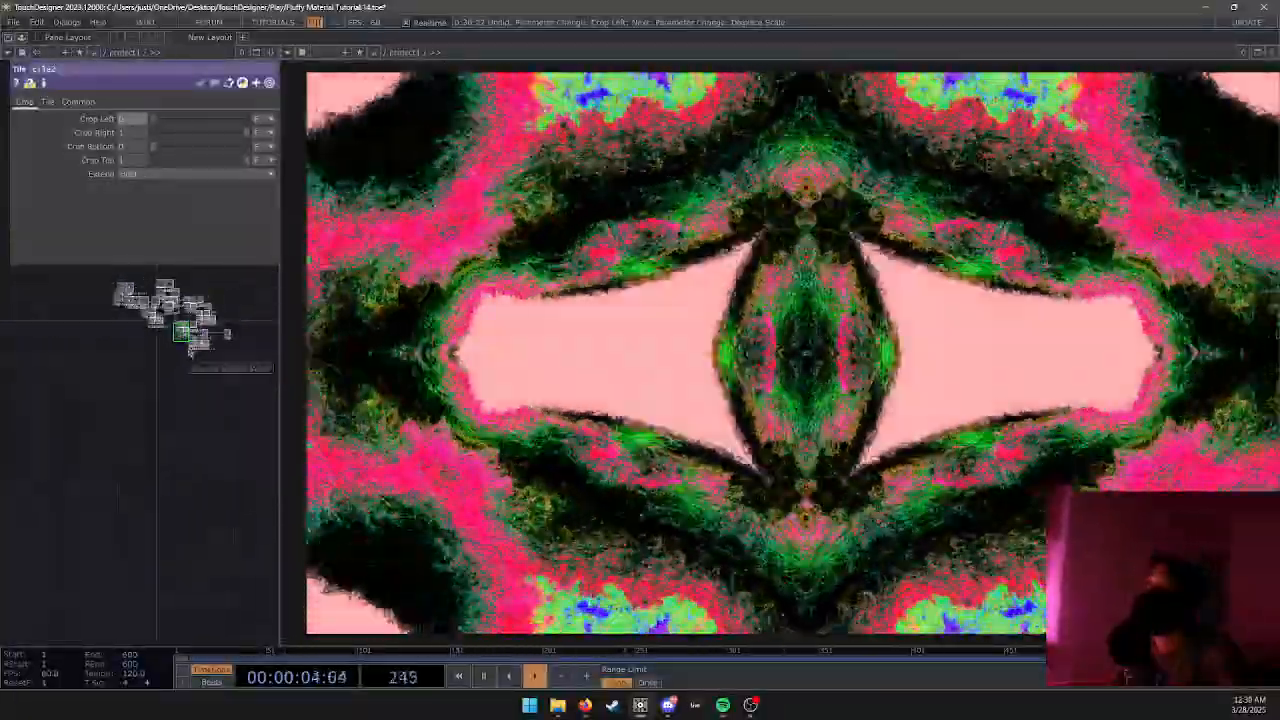
scroll(190, 349, "up", 4)
scroll(157, 417, "up", 6)
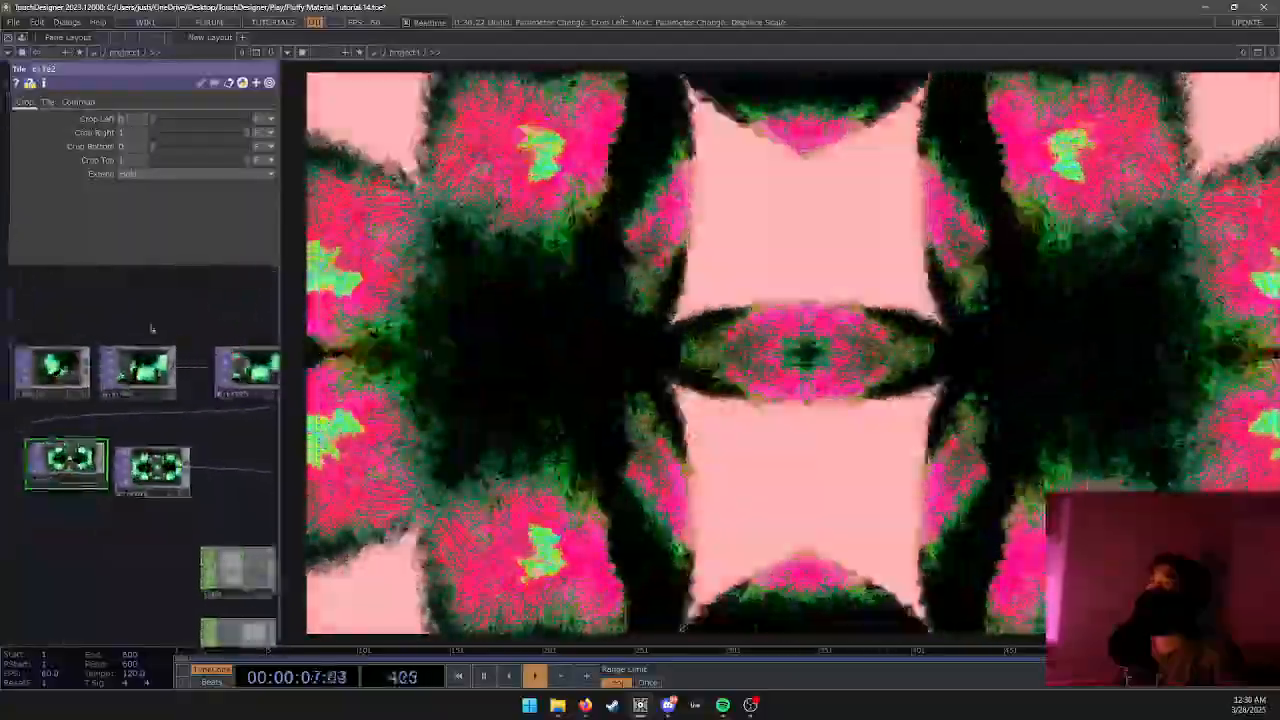
left_click_drag(134, 336, 180, 406)
left_click(104, 438)
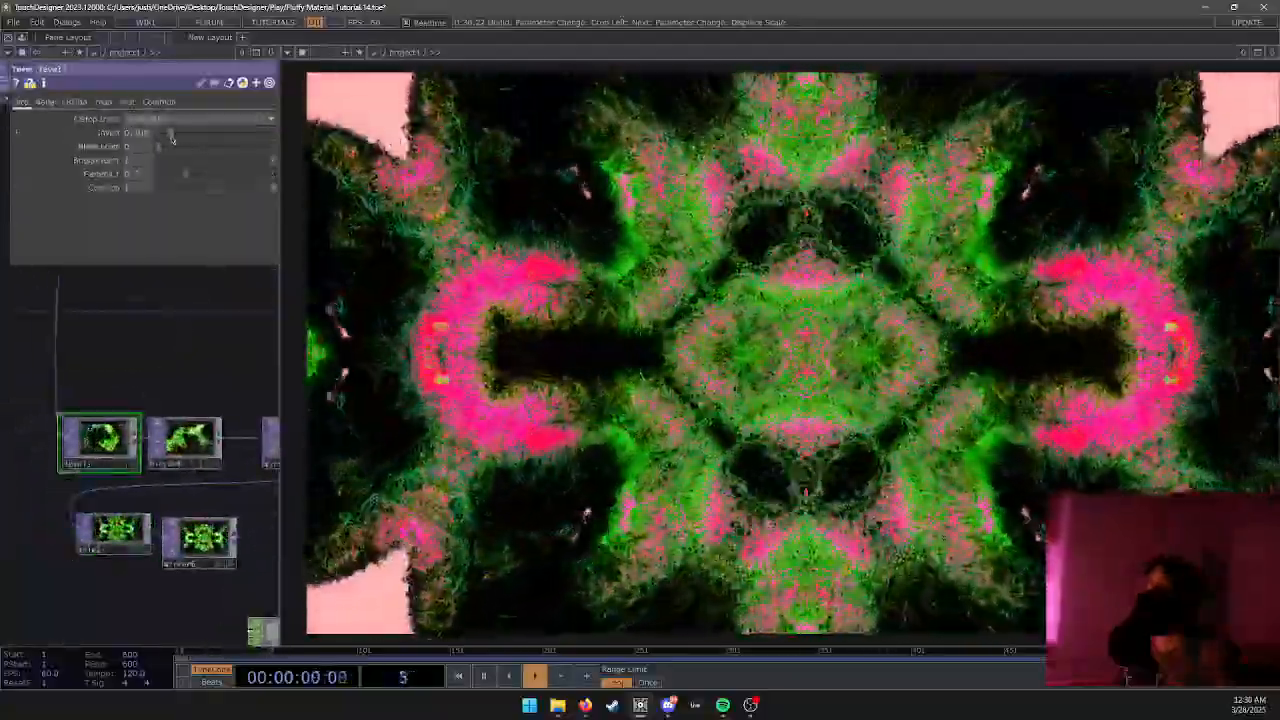
left_click_drag(172, 140, 97, 160)
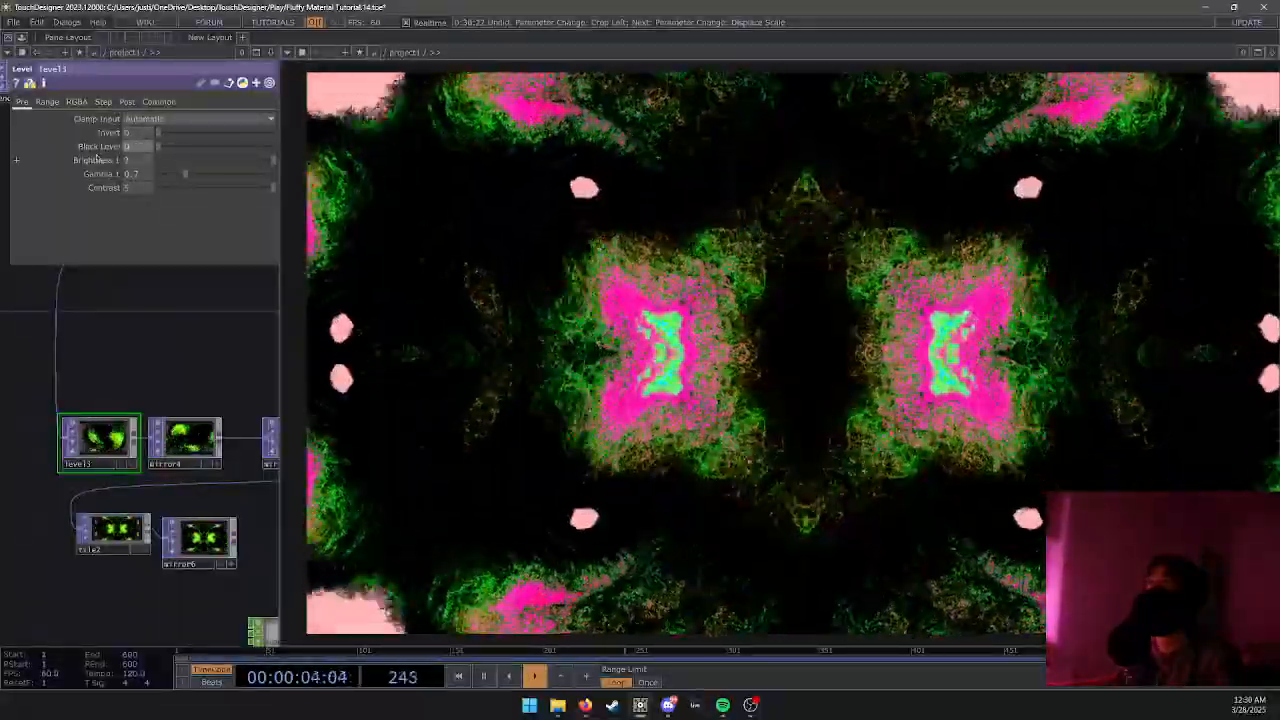
Raise the Gamma of level3 to brighten the lower branch, and save the project.
left_click_drag(177, 160, 229, 175)
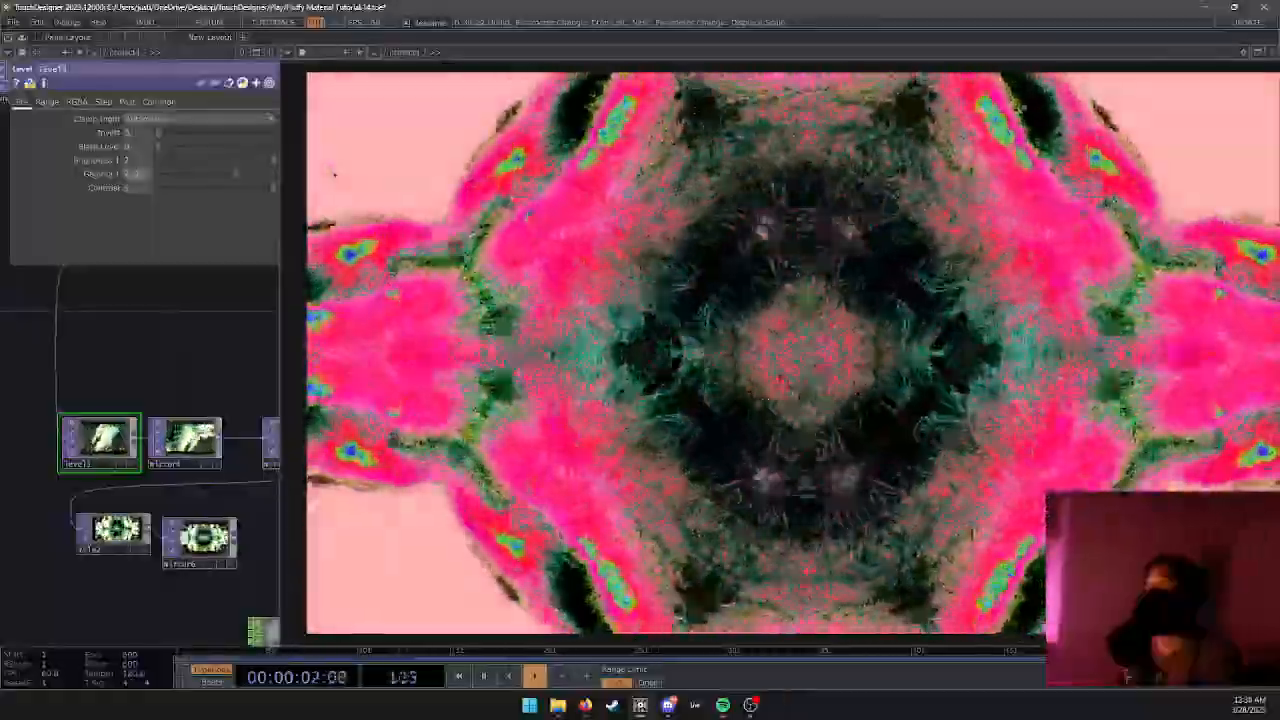
key("p")
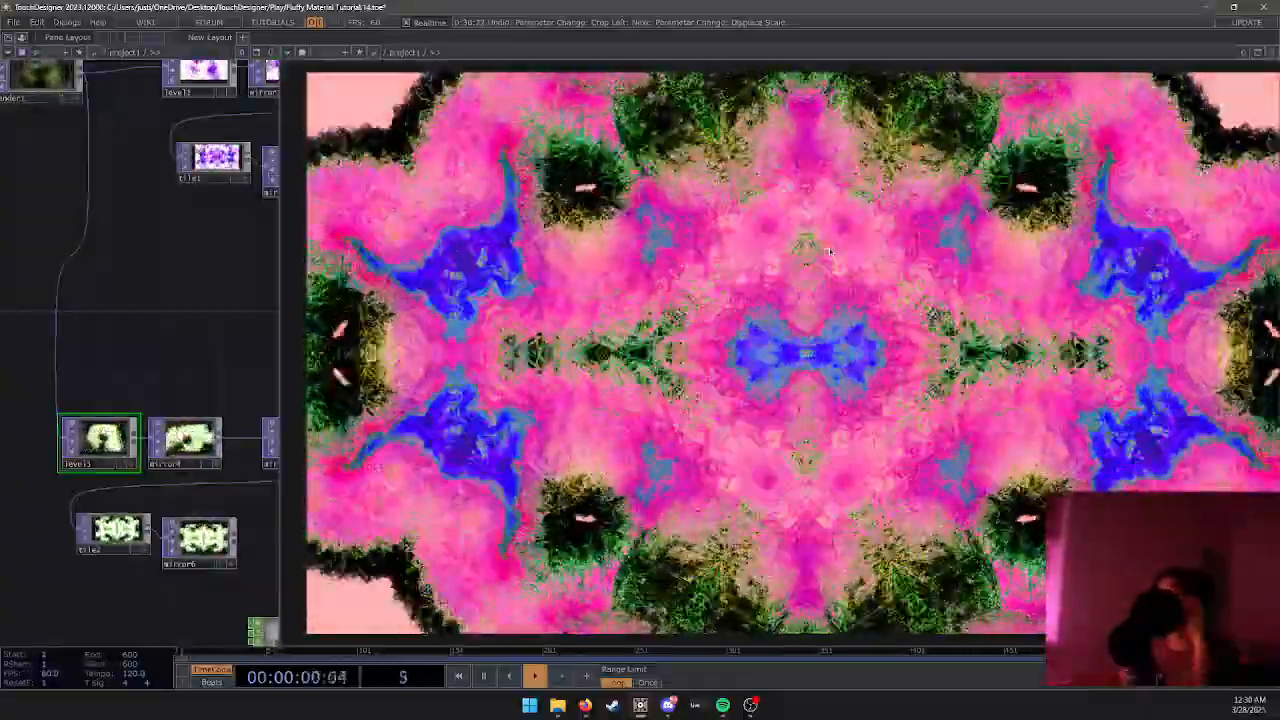
key("ctrl+s")
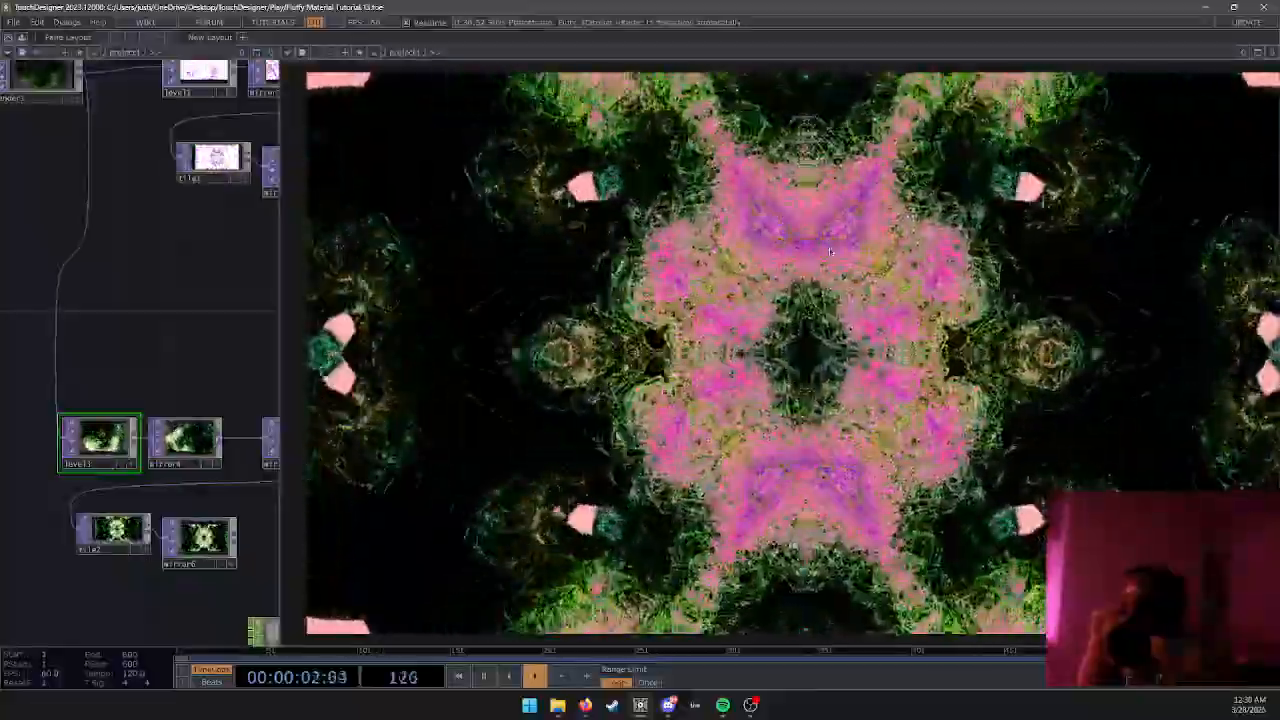